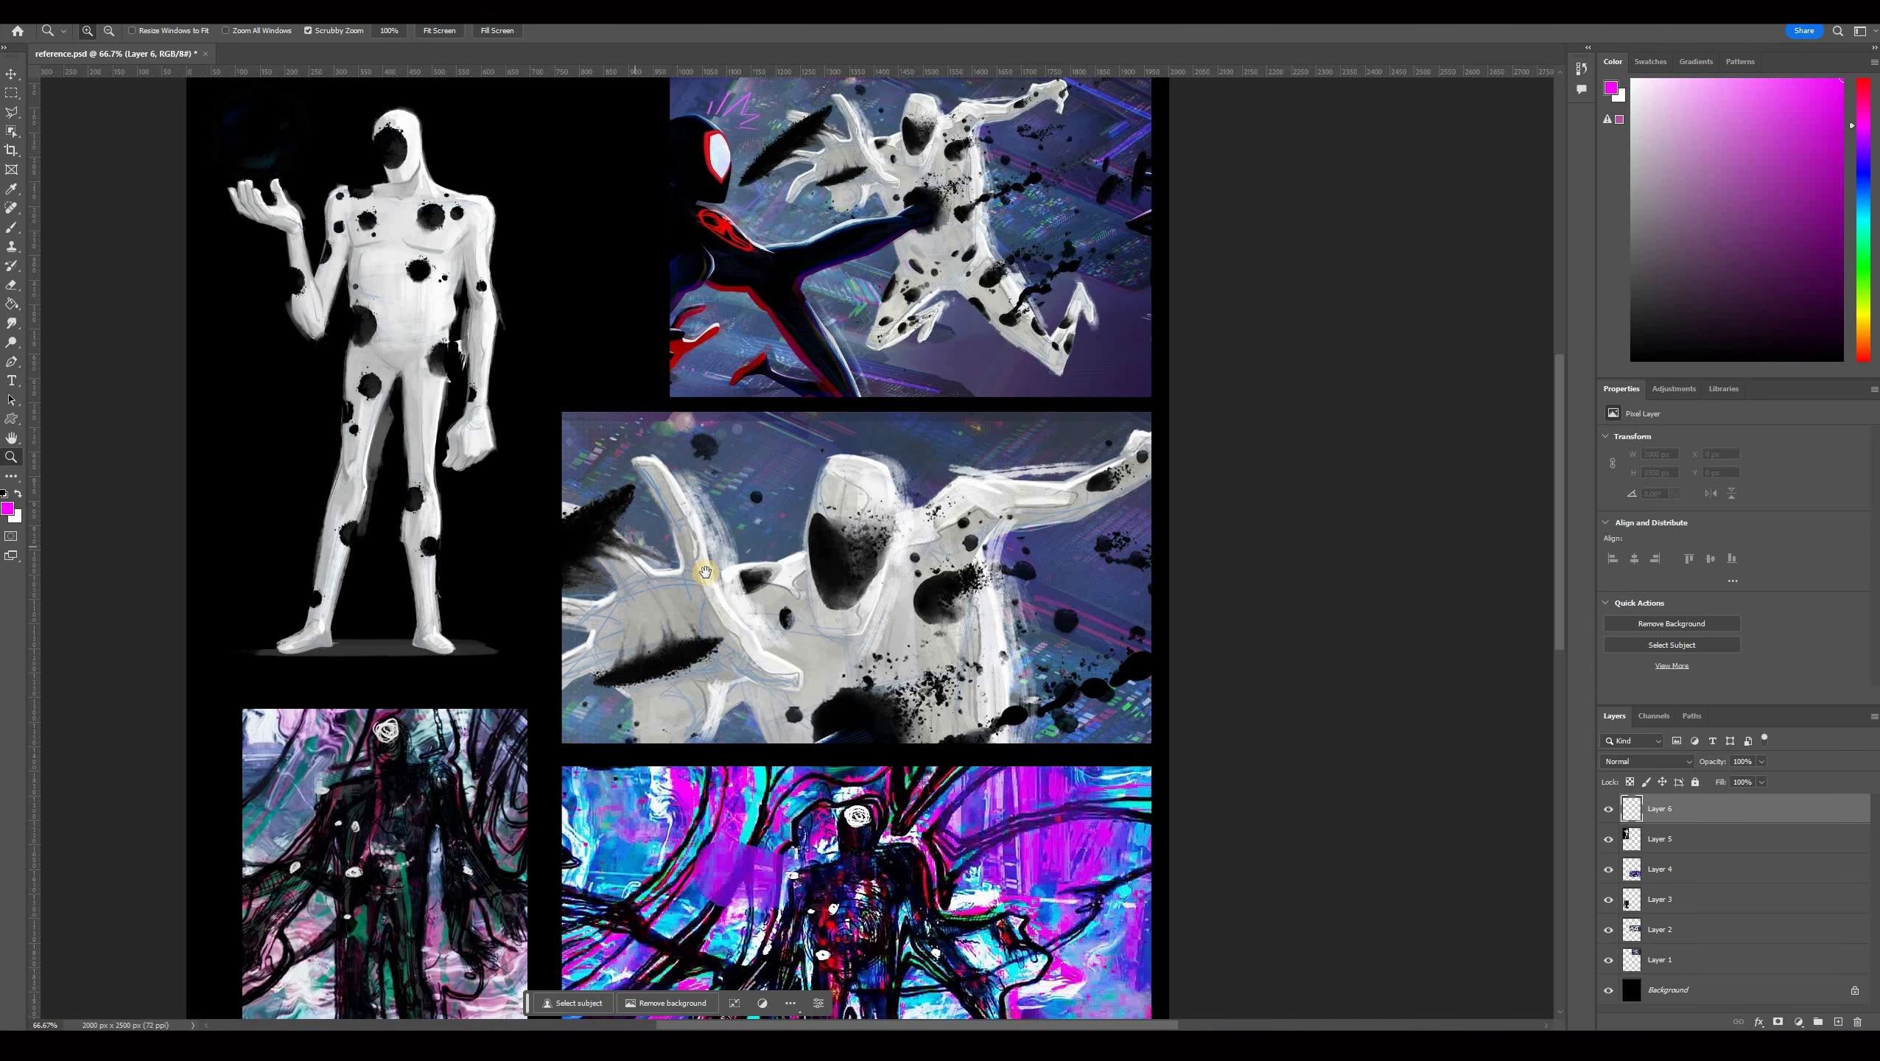
Pan and scroll across the reference board to examine the Spot character images.
drag(675, 505, 791, 583)
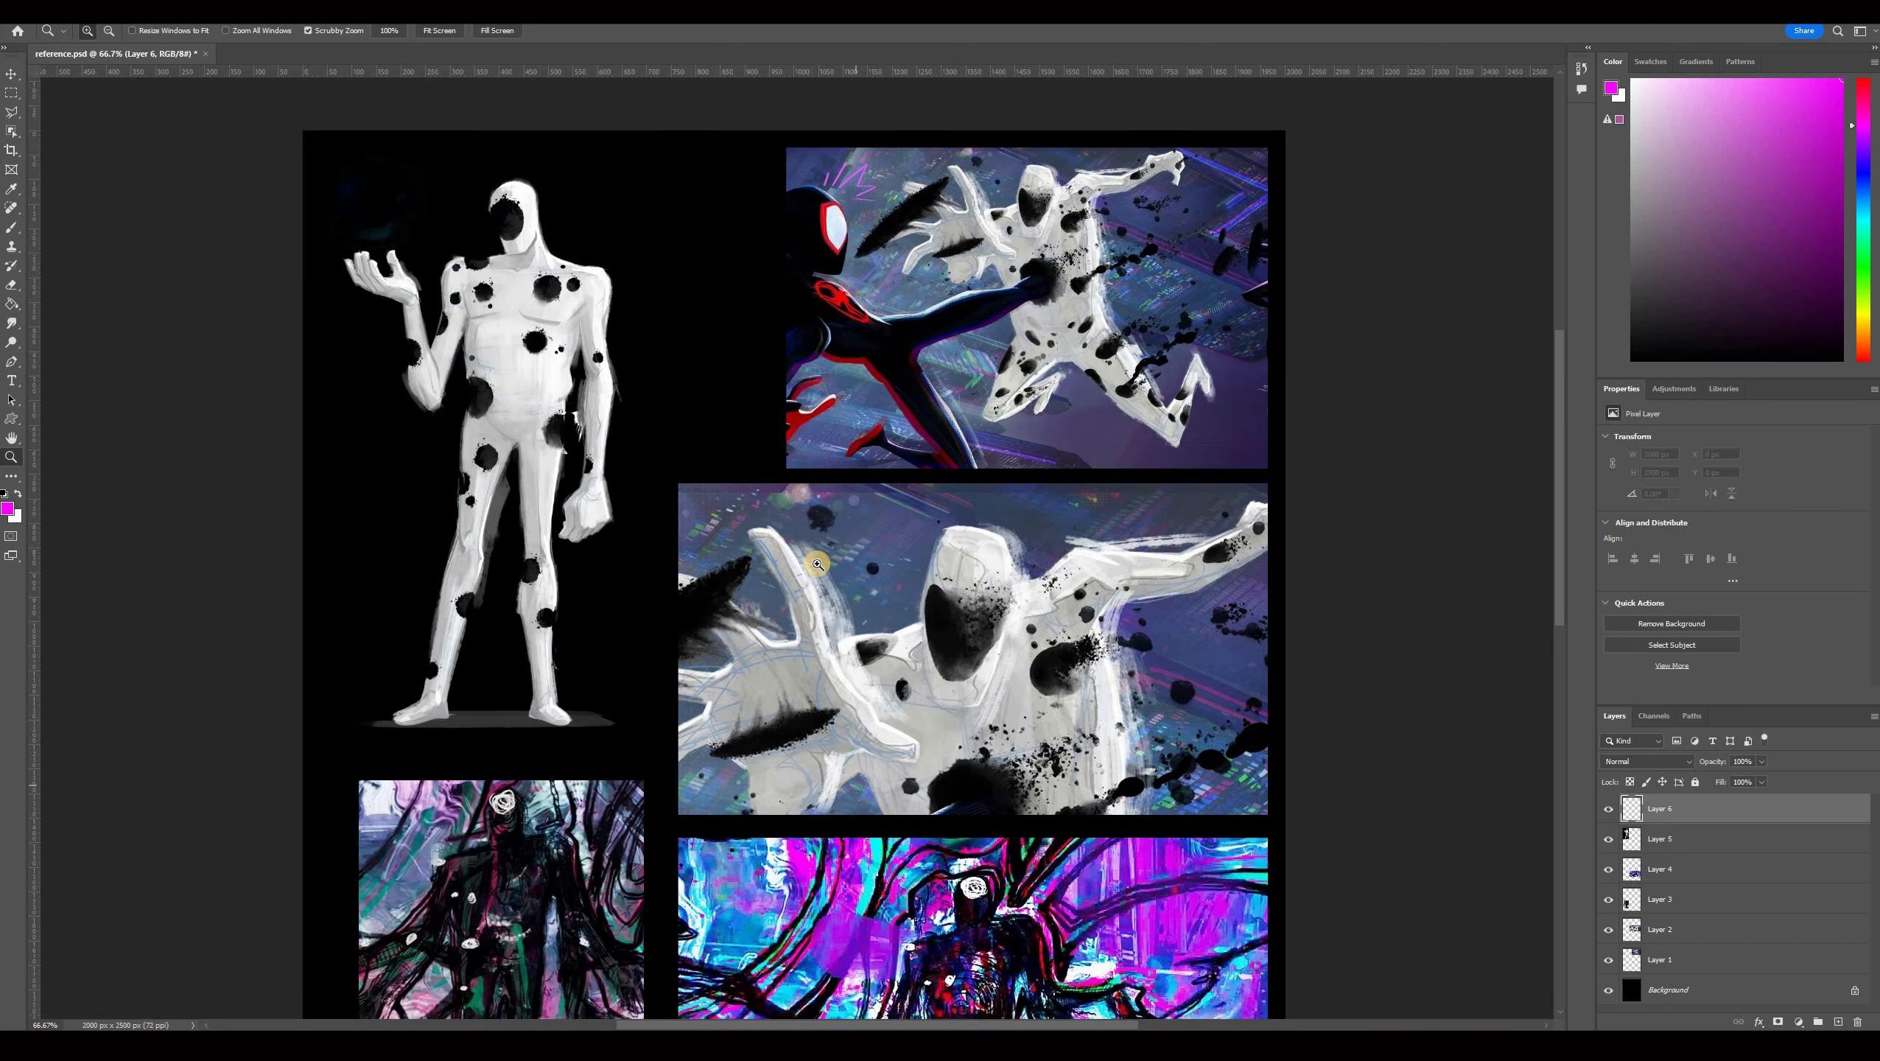
scroll(944, 580, down, 5)
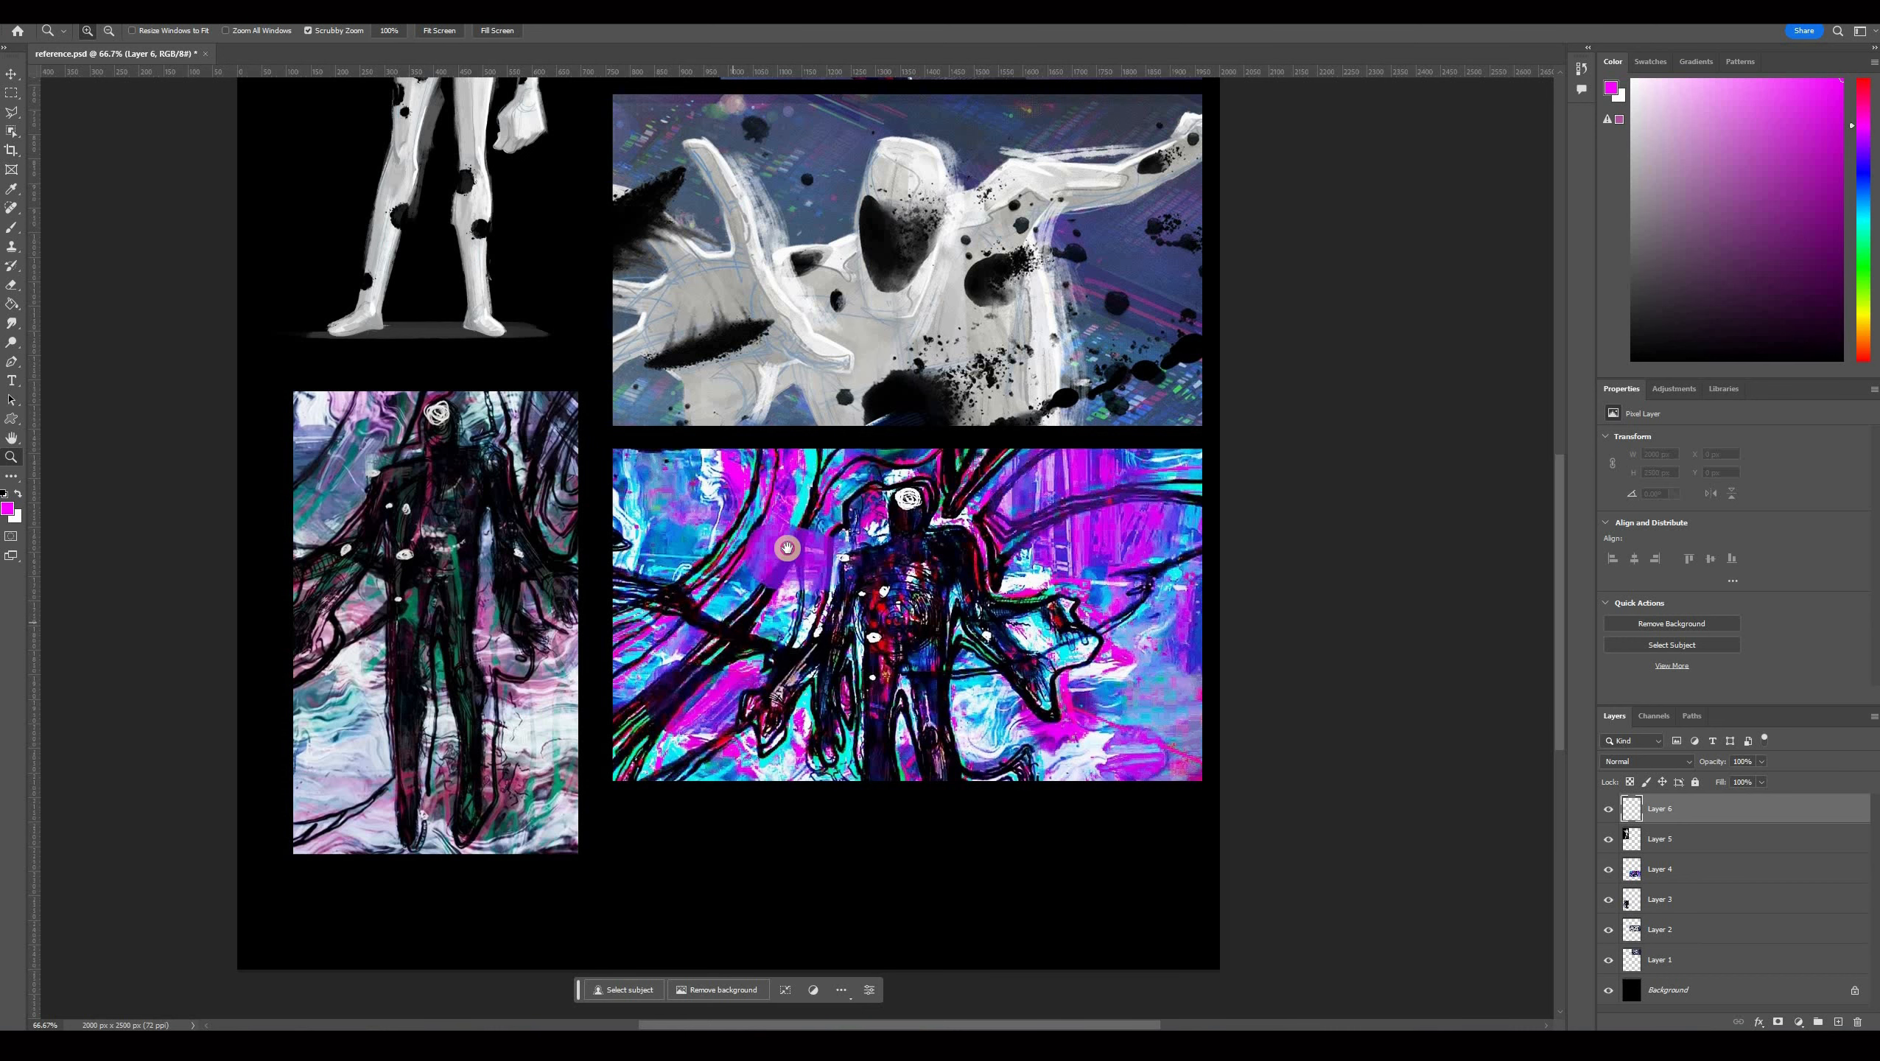
scroll(891, 409, up, 2)
scroll(935, 377, up, 4)
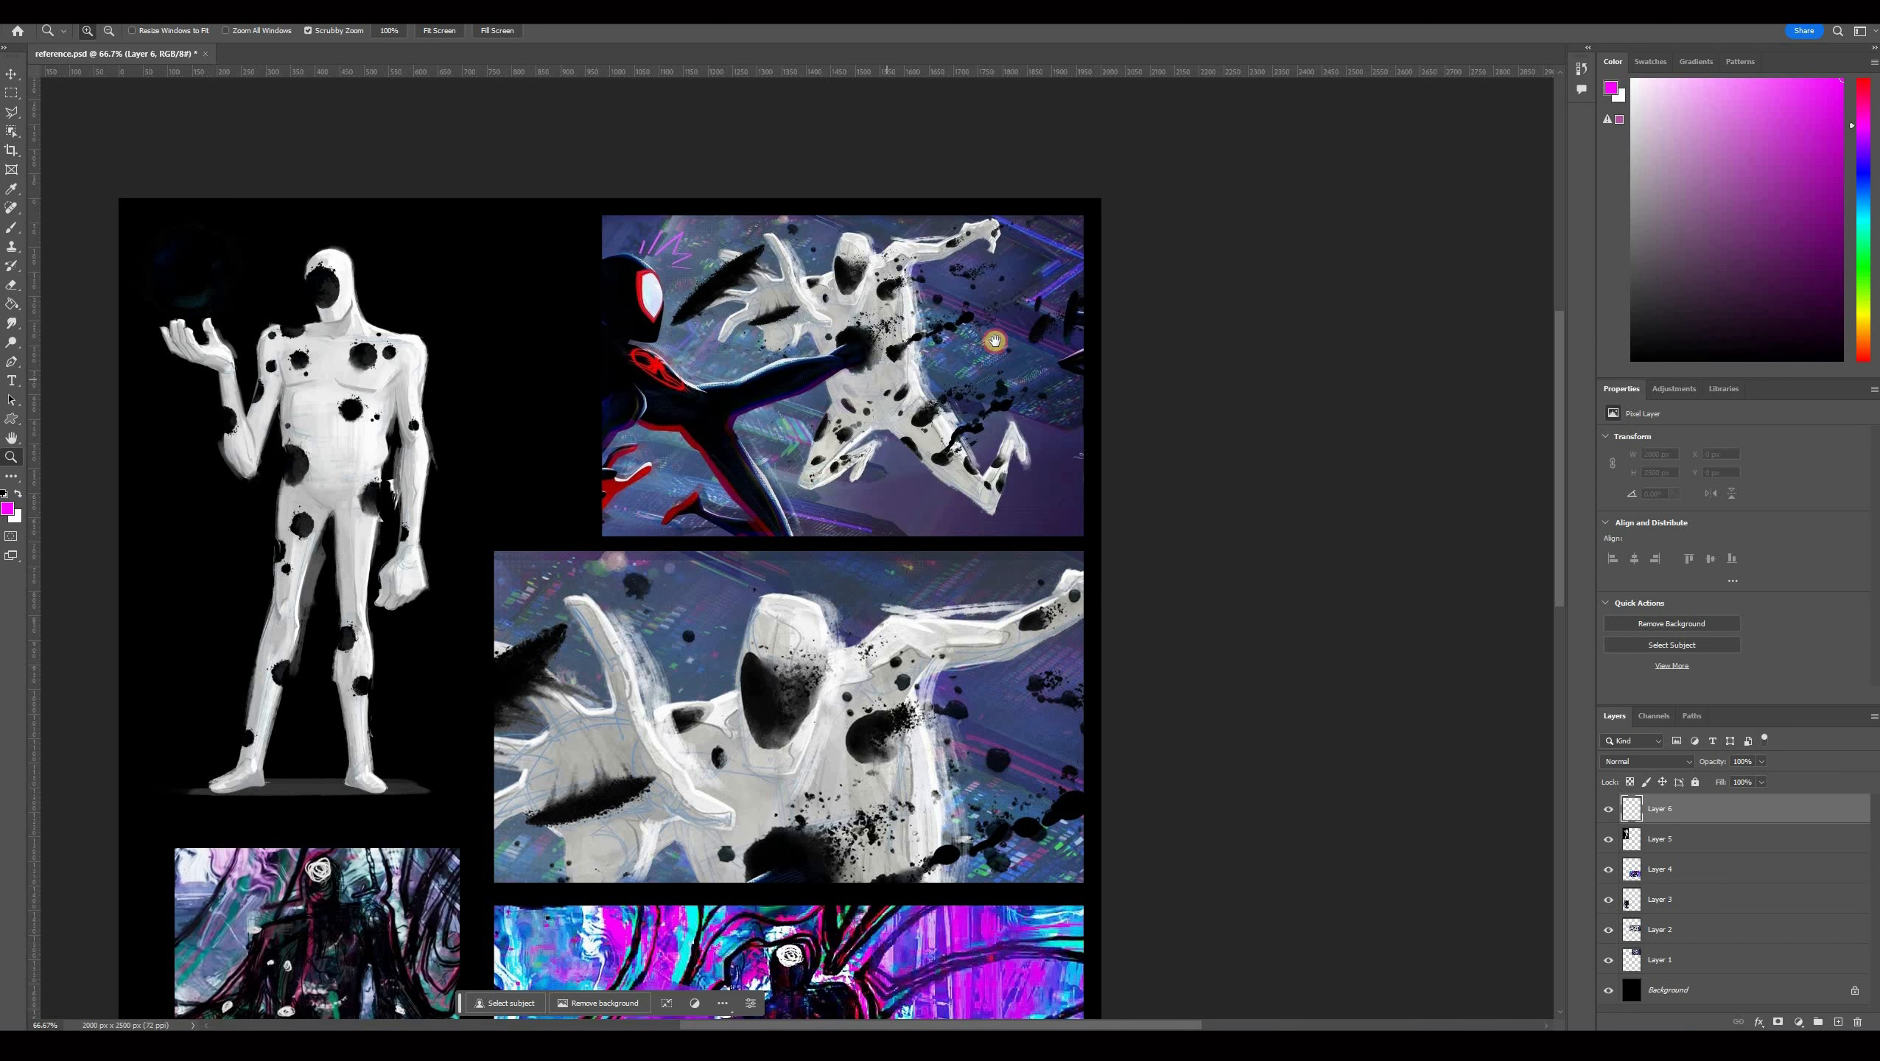
scroll(891, 682, down, 5)
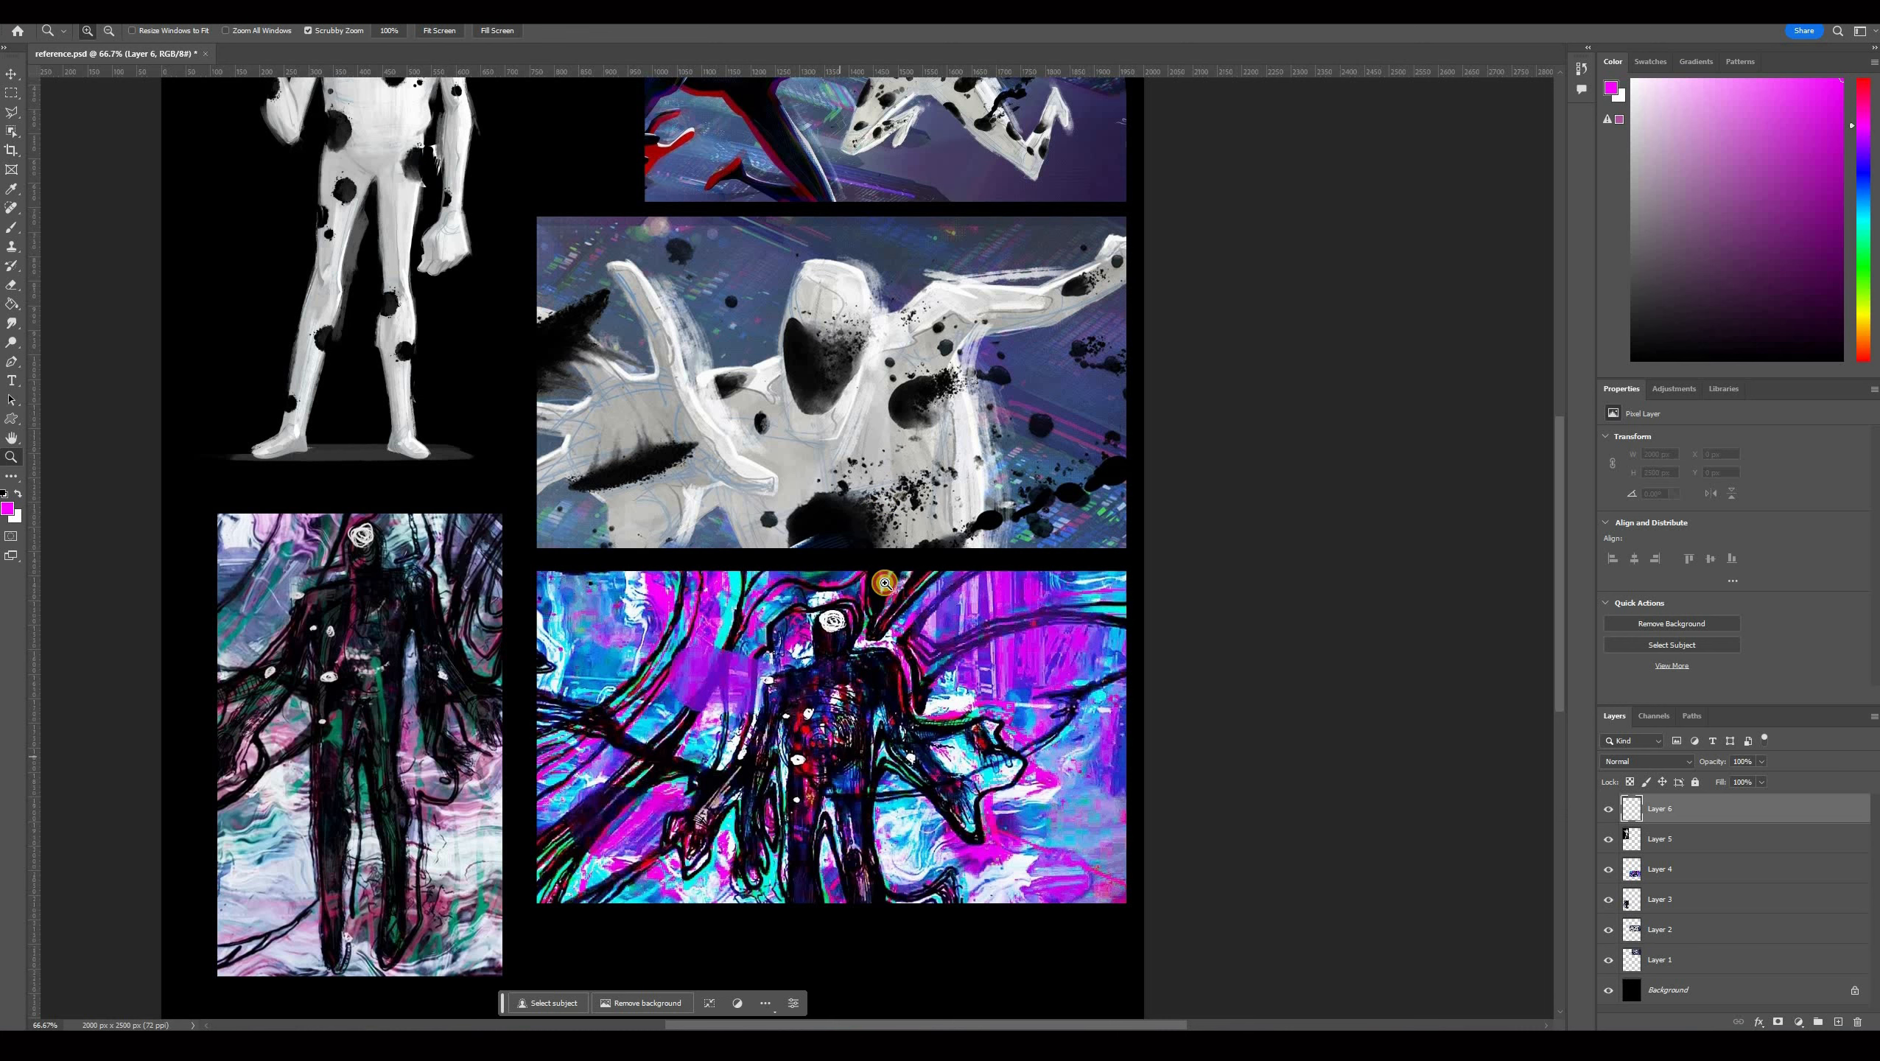
scroll(884, 527, up, 2)
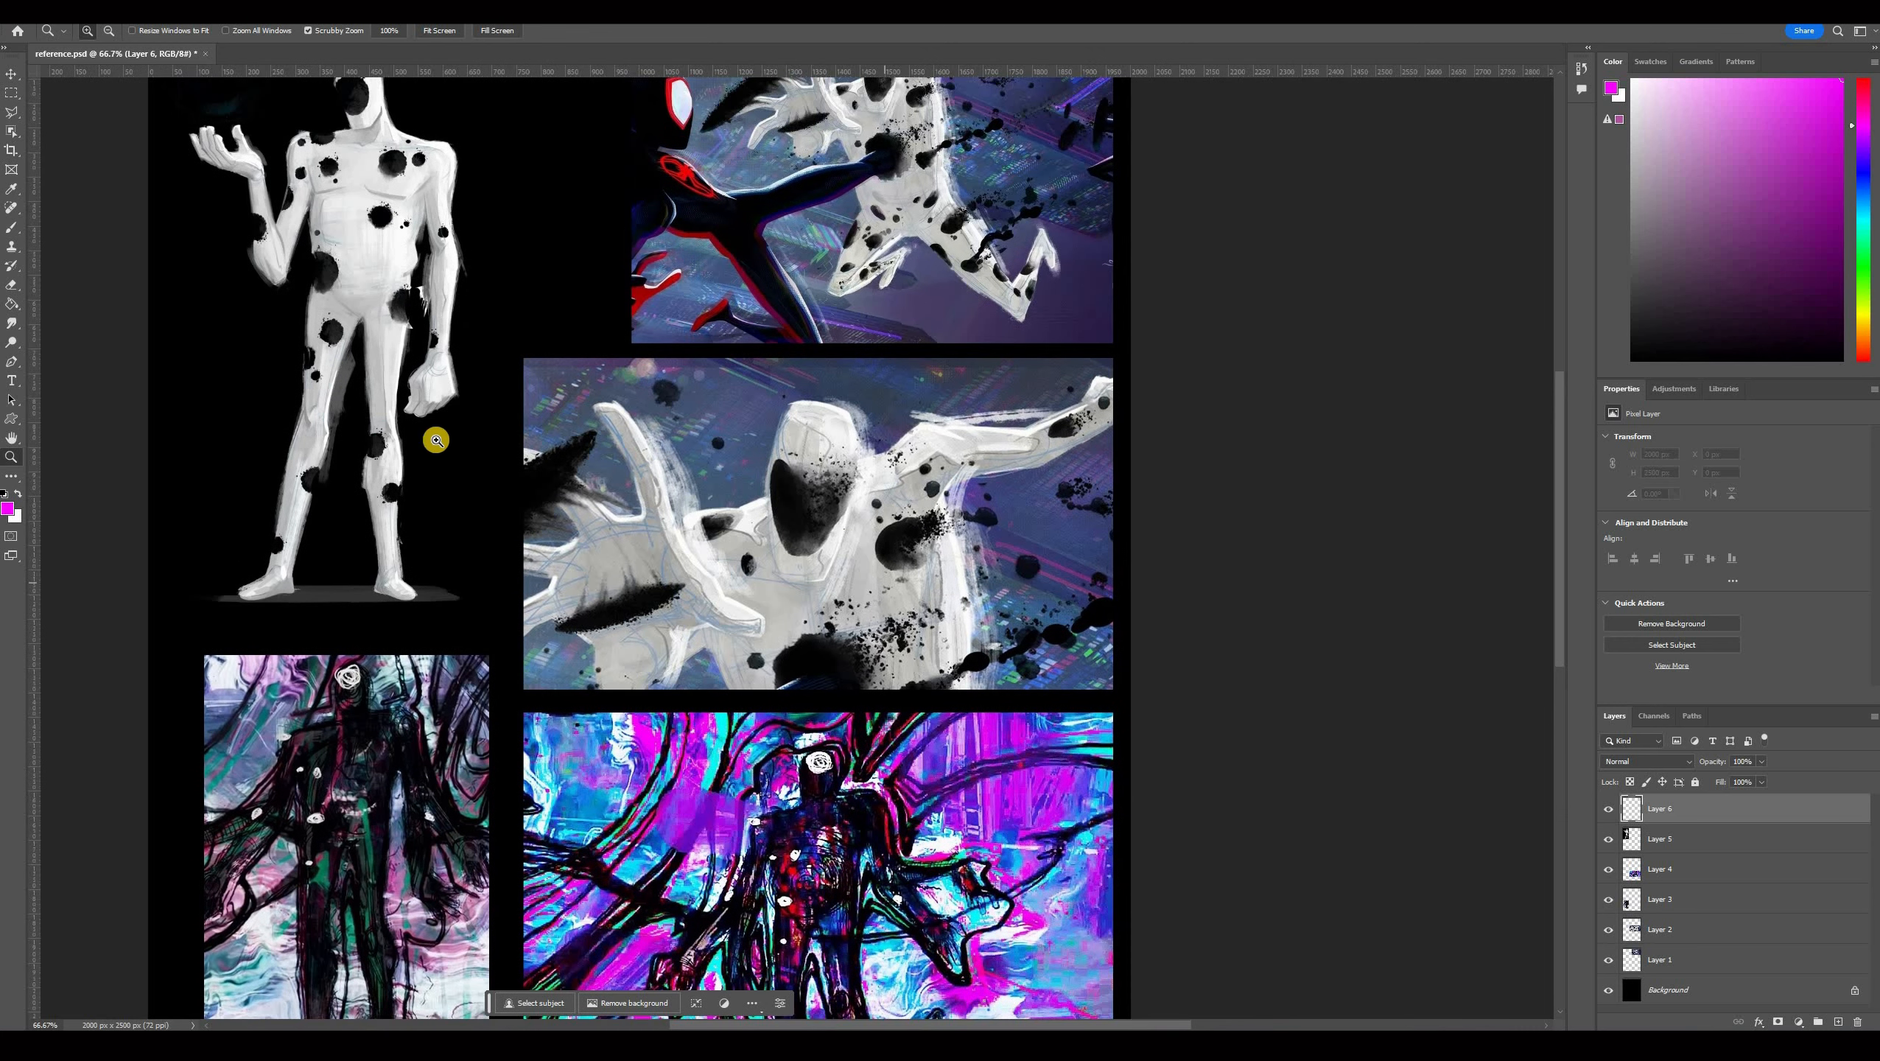
With the brush, outline the hands, arm and torso shapes on the middle reference image in magenta.
click(8, 223)
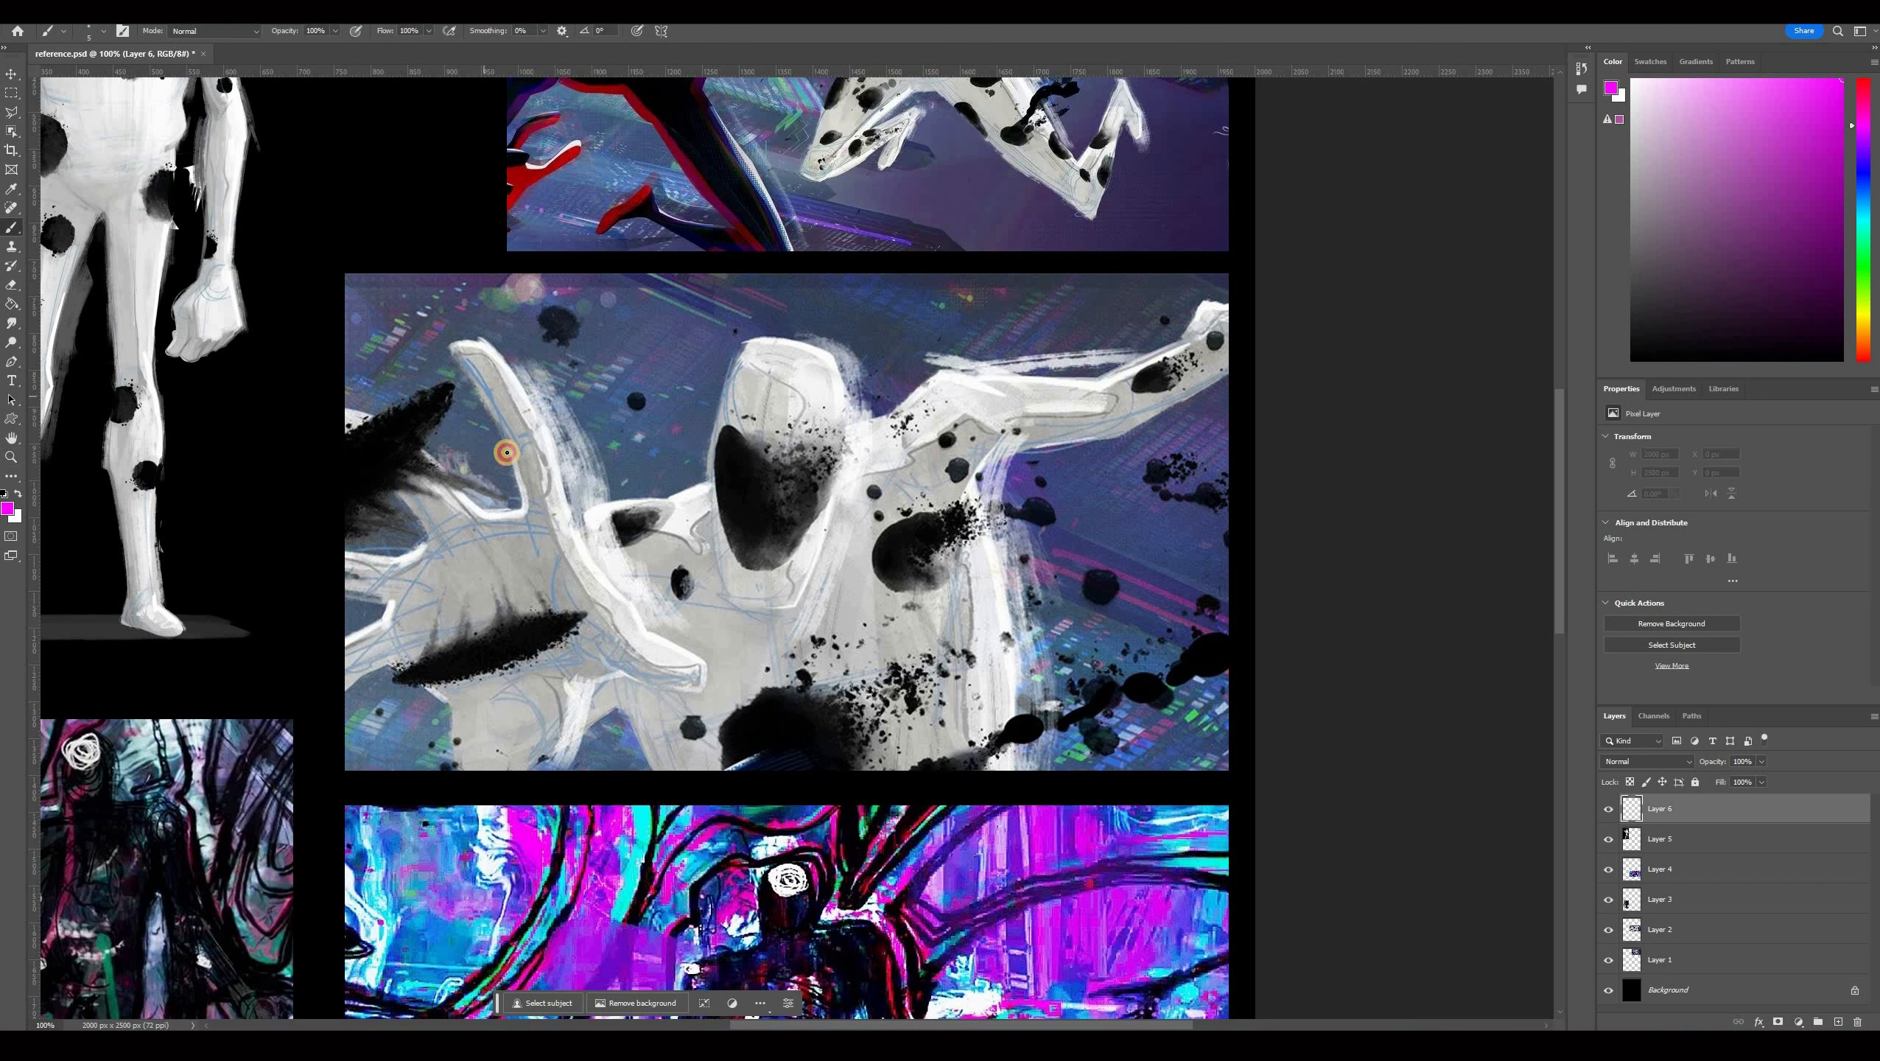
mouse_move(468, 358)
mouse_down()
mouse_move(512, 462)
mouse_move(393, 583)
mouse_up()
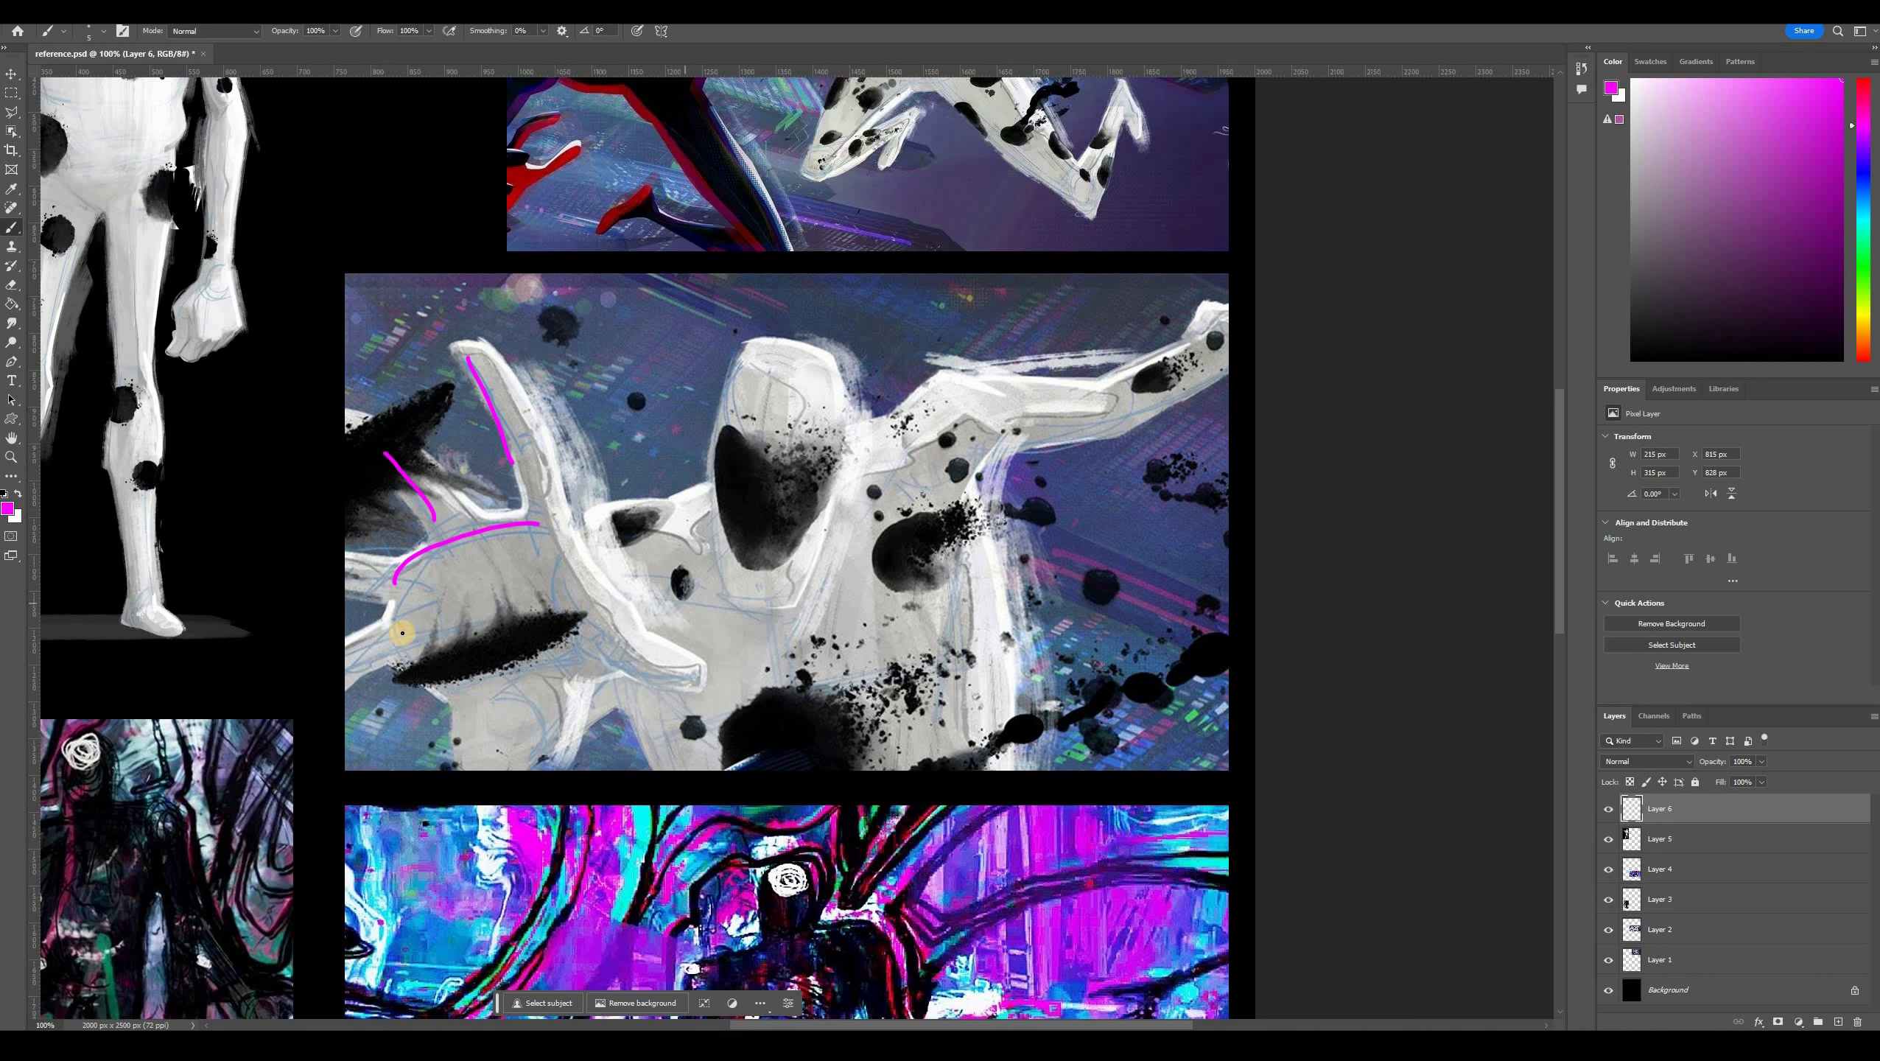
drag(401, 634, 363, 652)
mouse_move(581, 559)
mouse_down()
mouse_move(651, 680)
mouse_move(438, 684)
mouse_up()
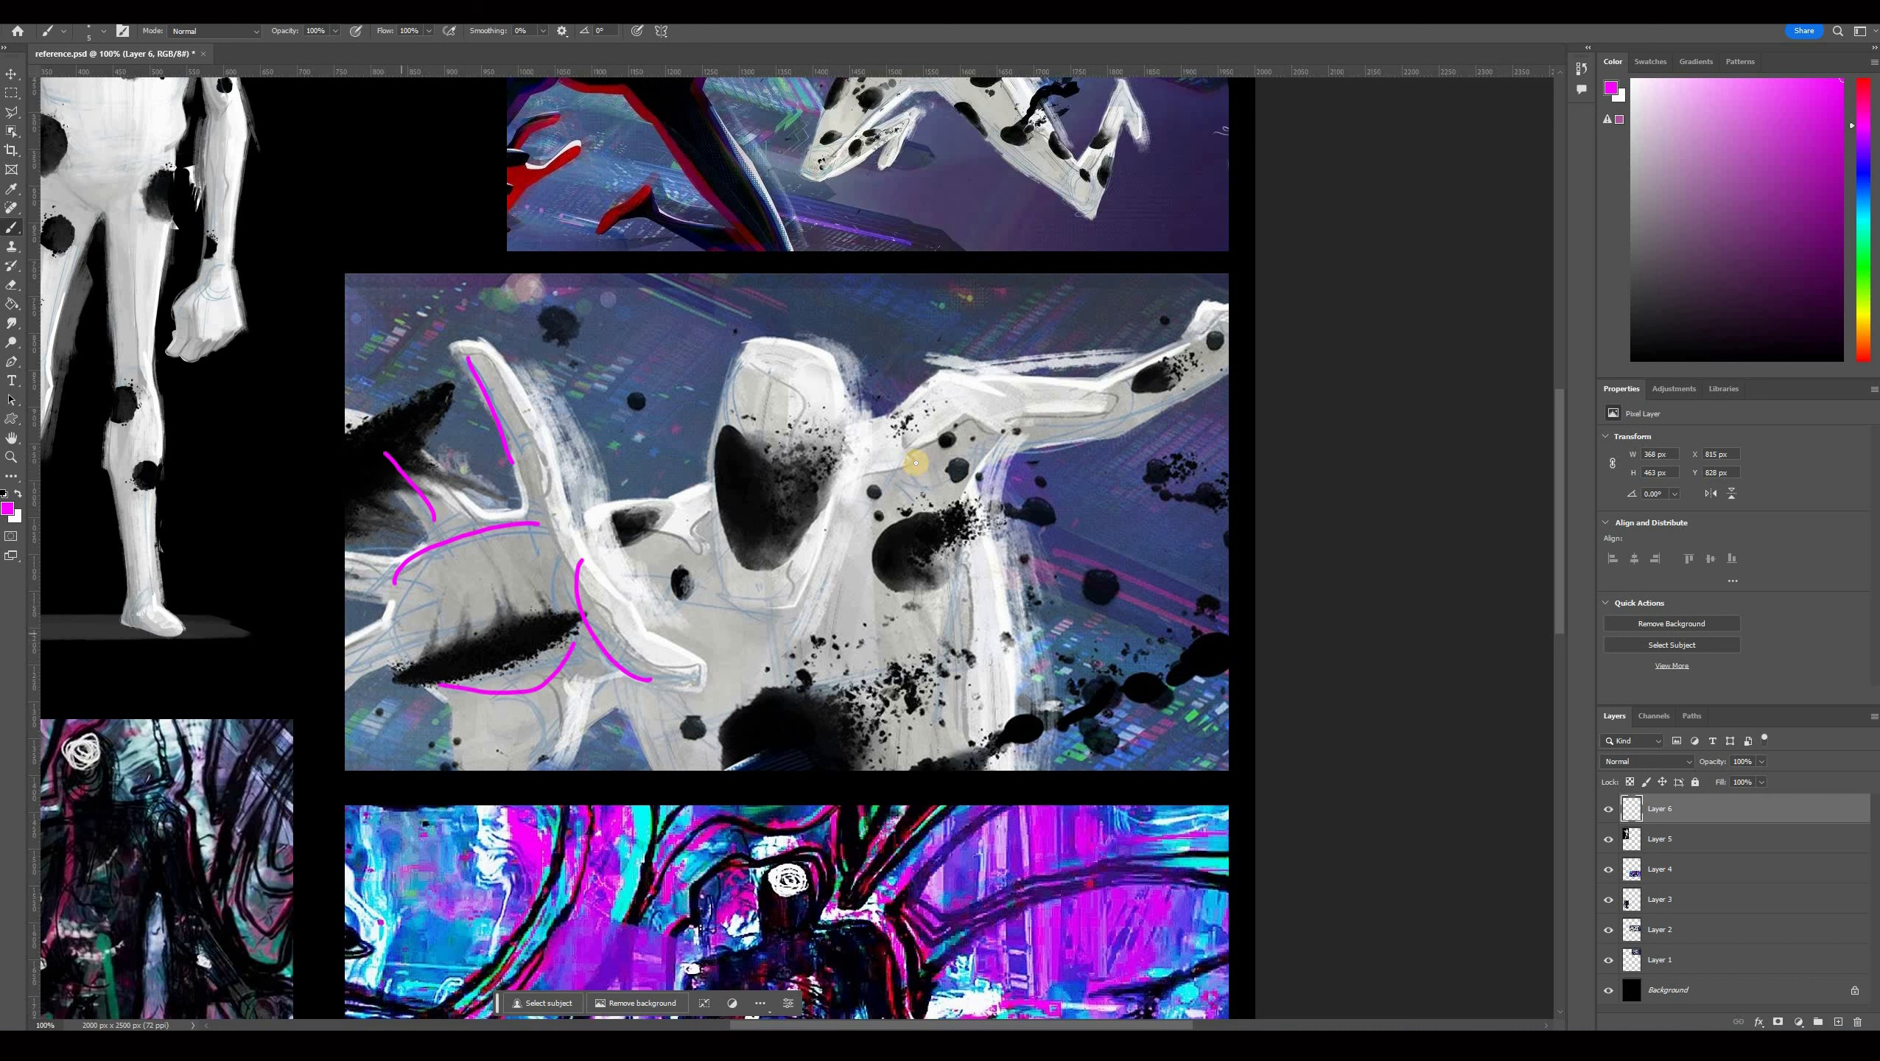
drag(679, 591, 756, 604)
mouse_move(918, 463)
mouse_down()
mouse_move(1098, 436)
mouse_move(985, 573)
mouse_up()
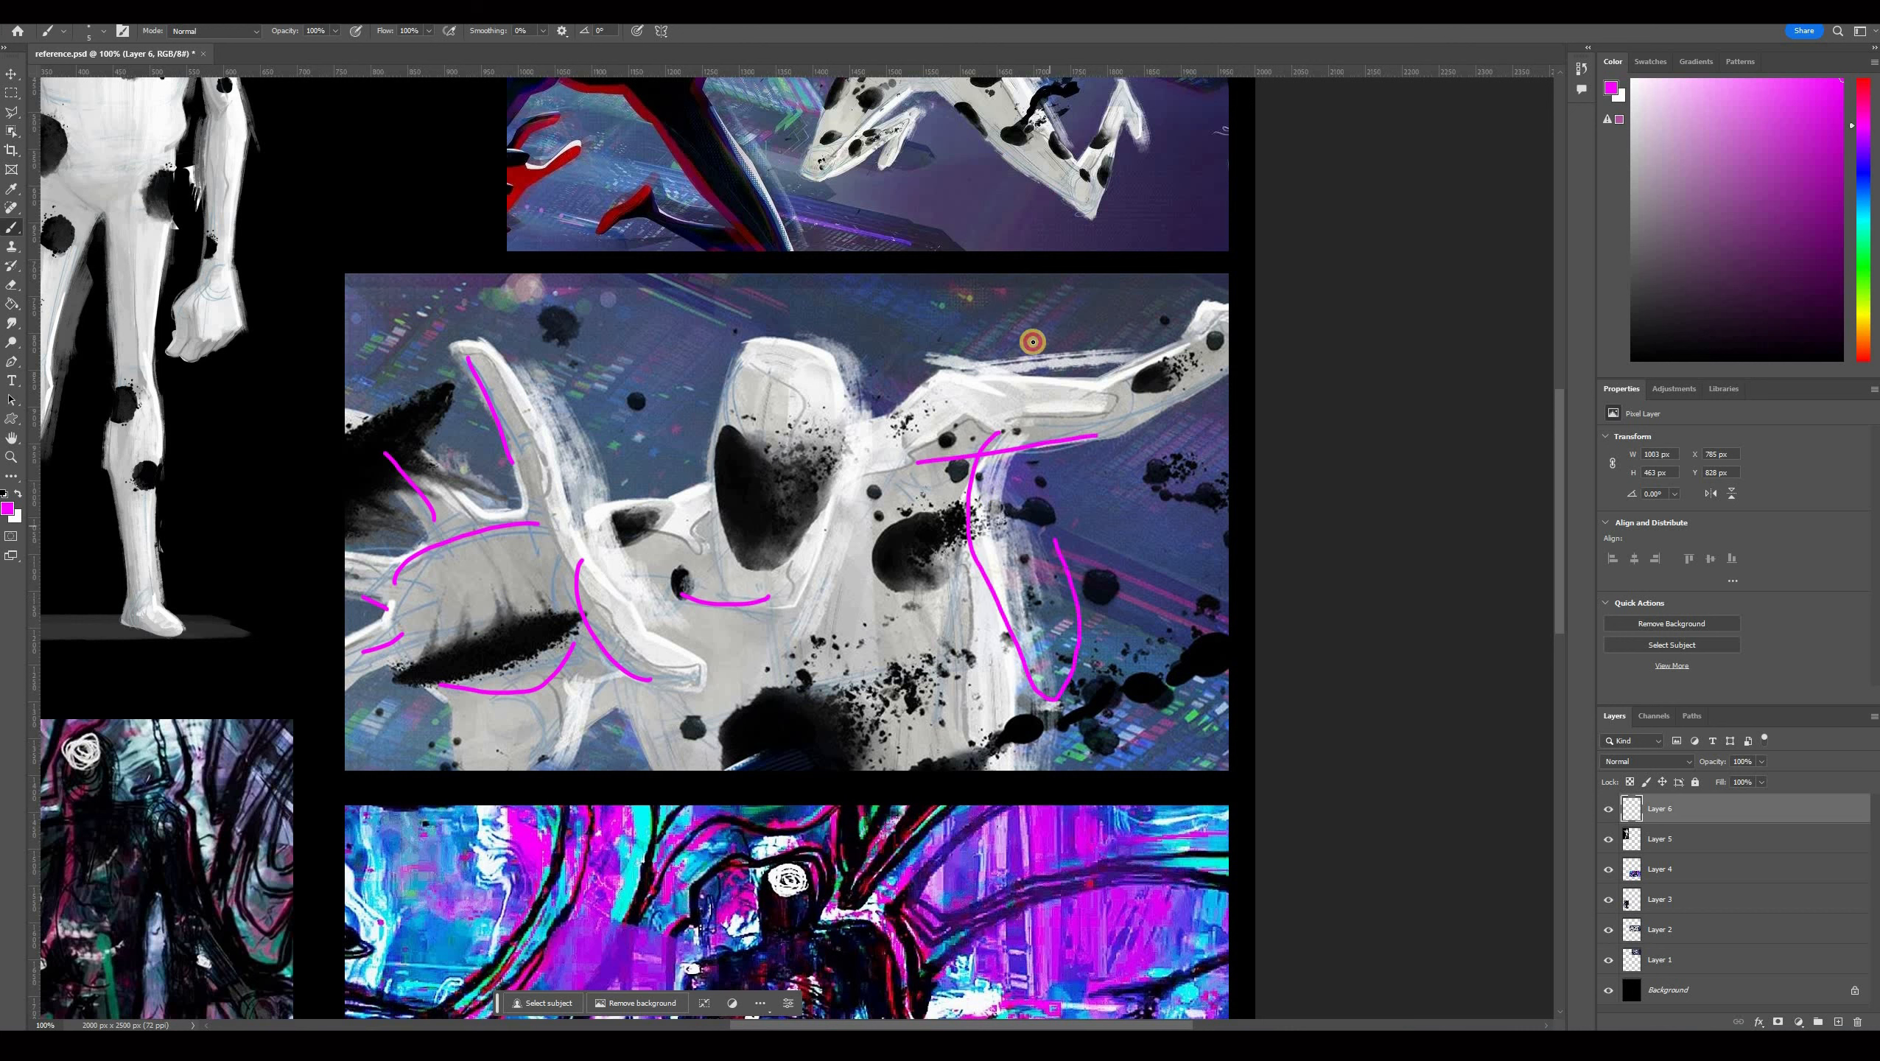
mouse_move(546, 361)
mouse_down()
mouse_move(520, 367)
mouse_move(544, 504)
mouse_move(621, 638)
mouse_move(643, 504)
mouse_up()
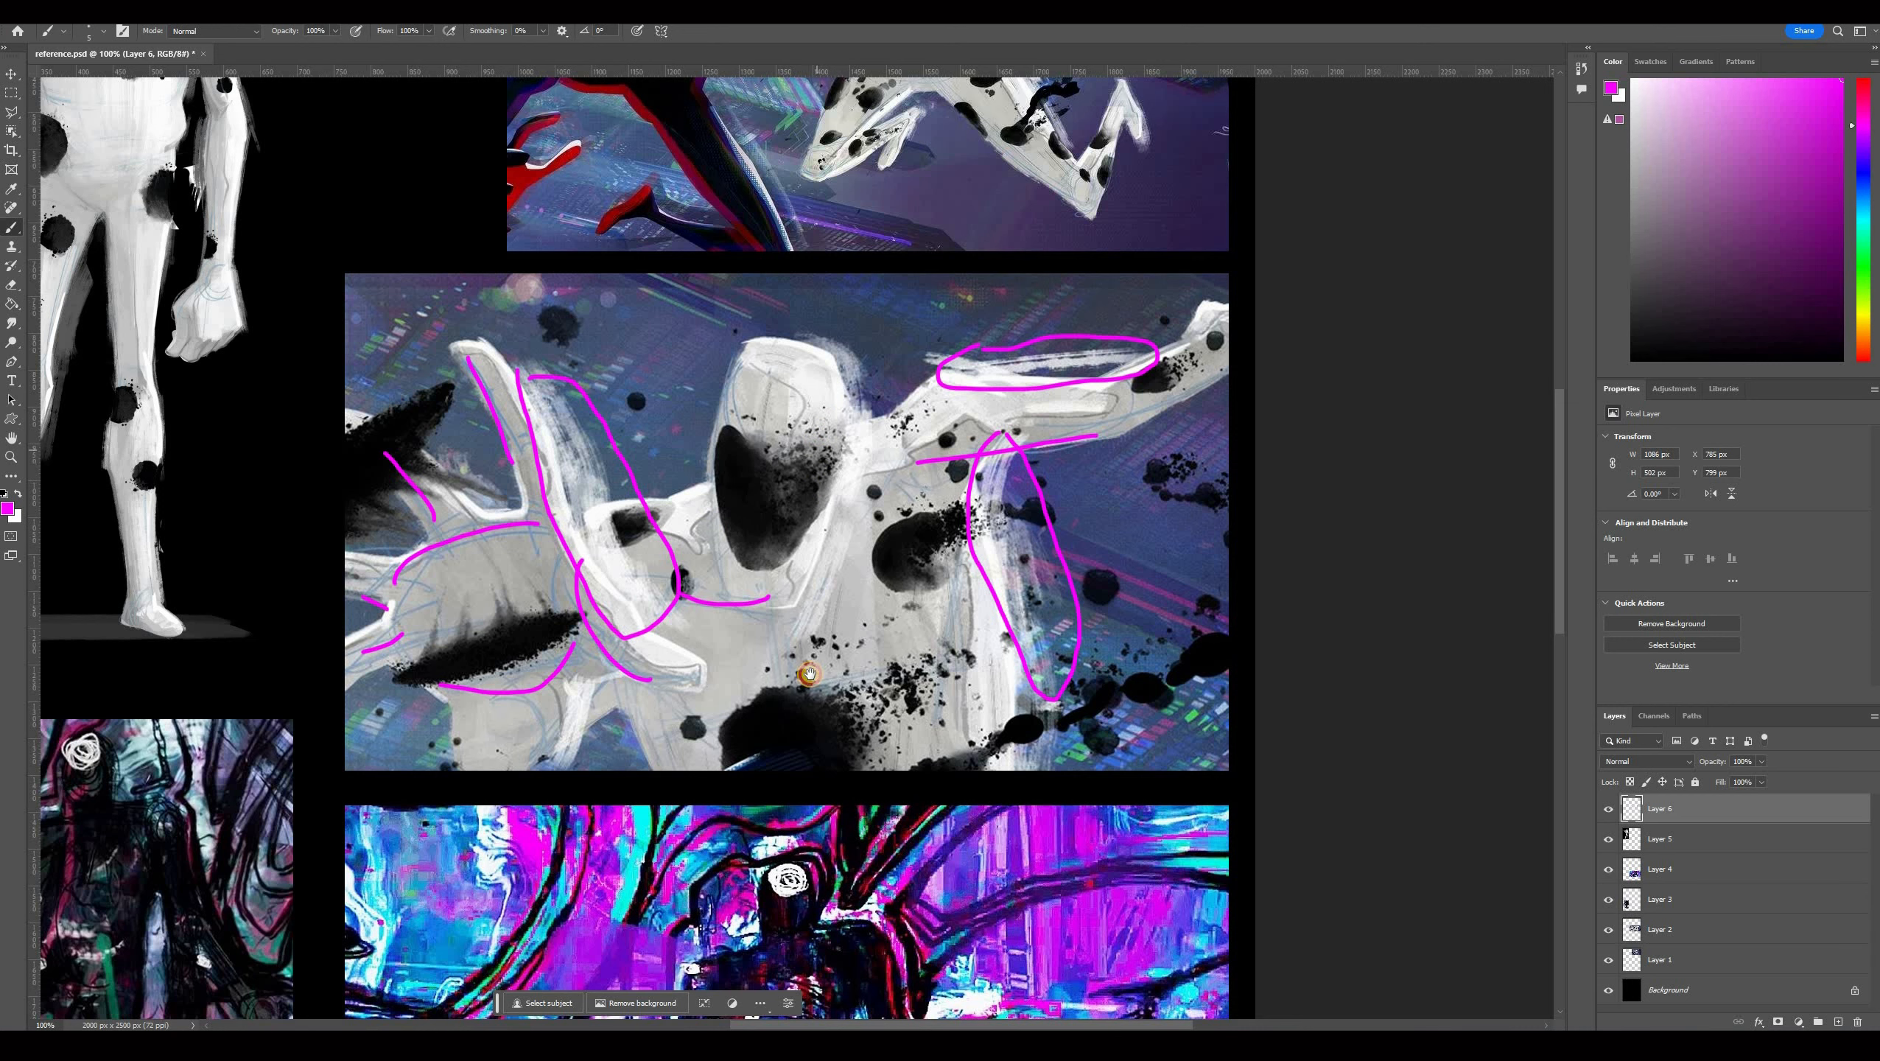
drag(854, 510, 835, 597)
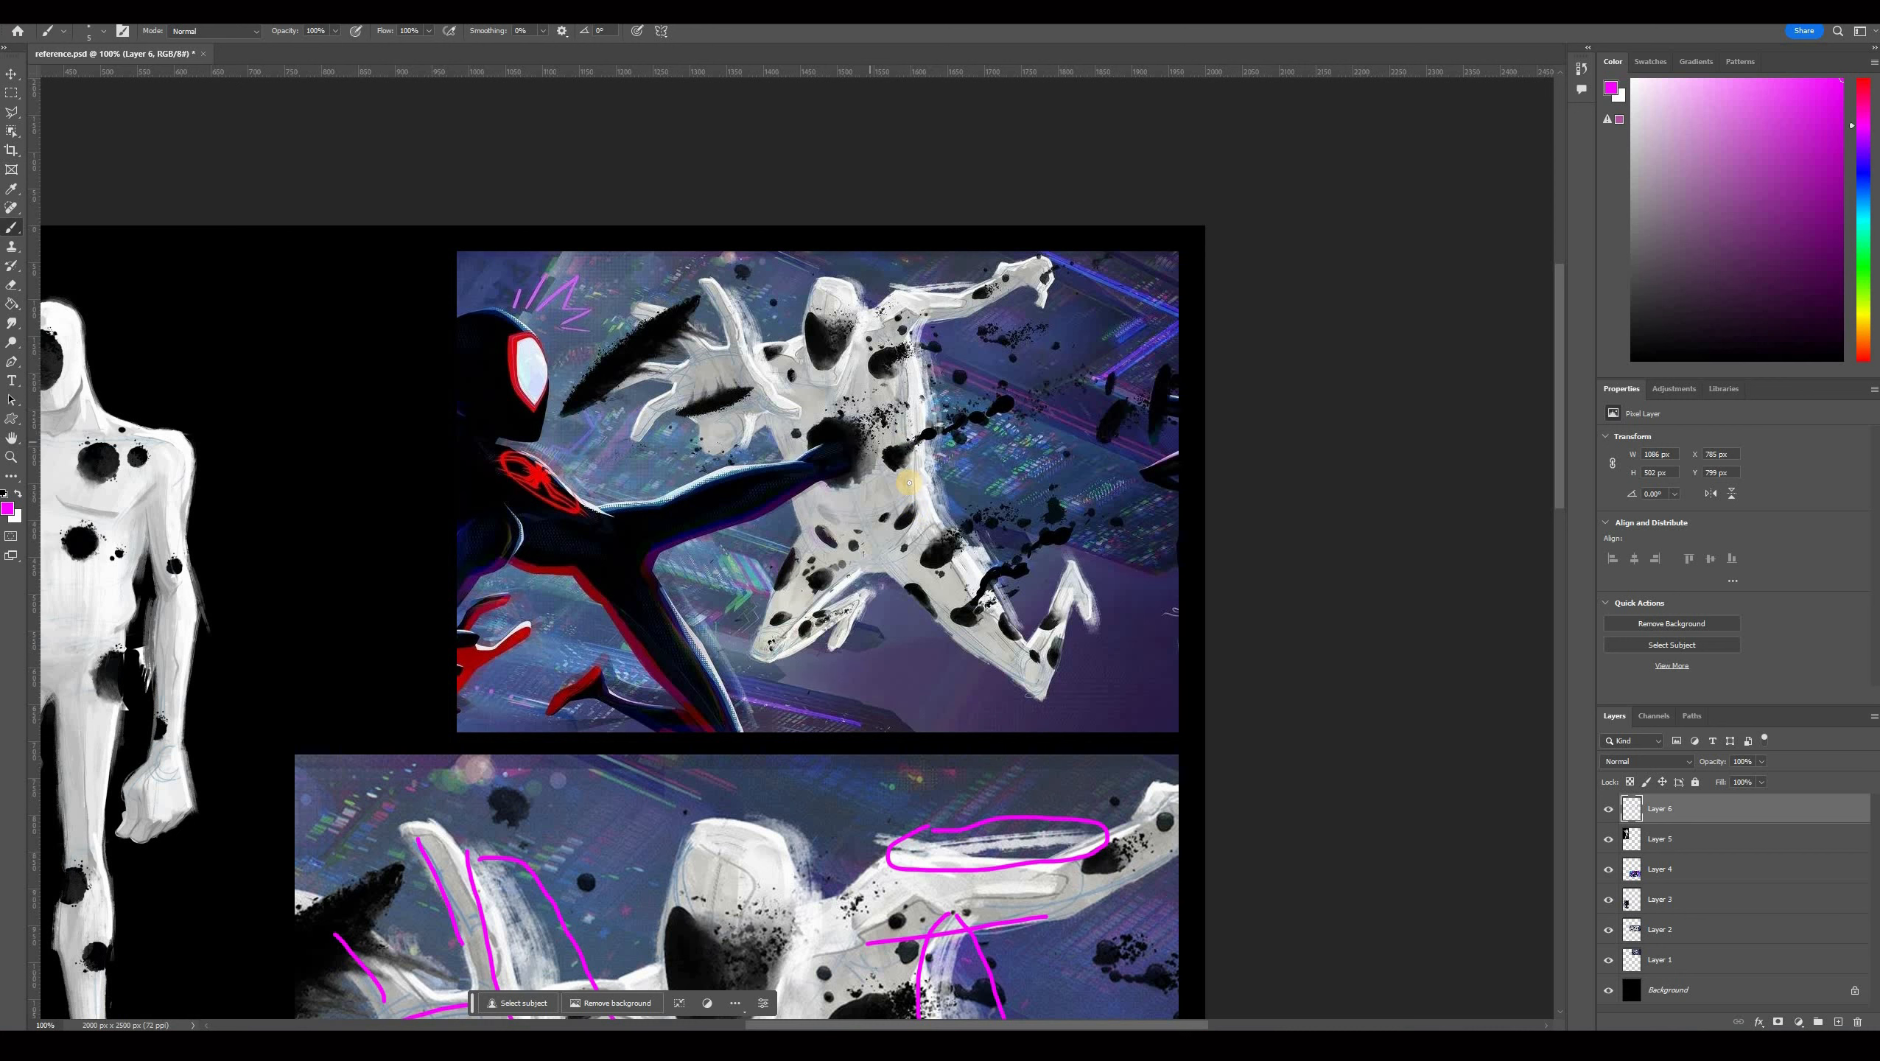
Circle a few black spots on the top reference image with magenta brush strokes.
drag(889, 440, 900, 444)
drag(841, 504, 862, 499)
drag(974, 608, 1027, 566)
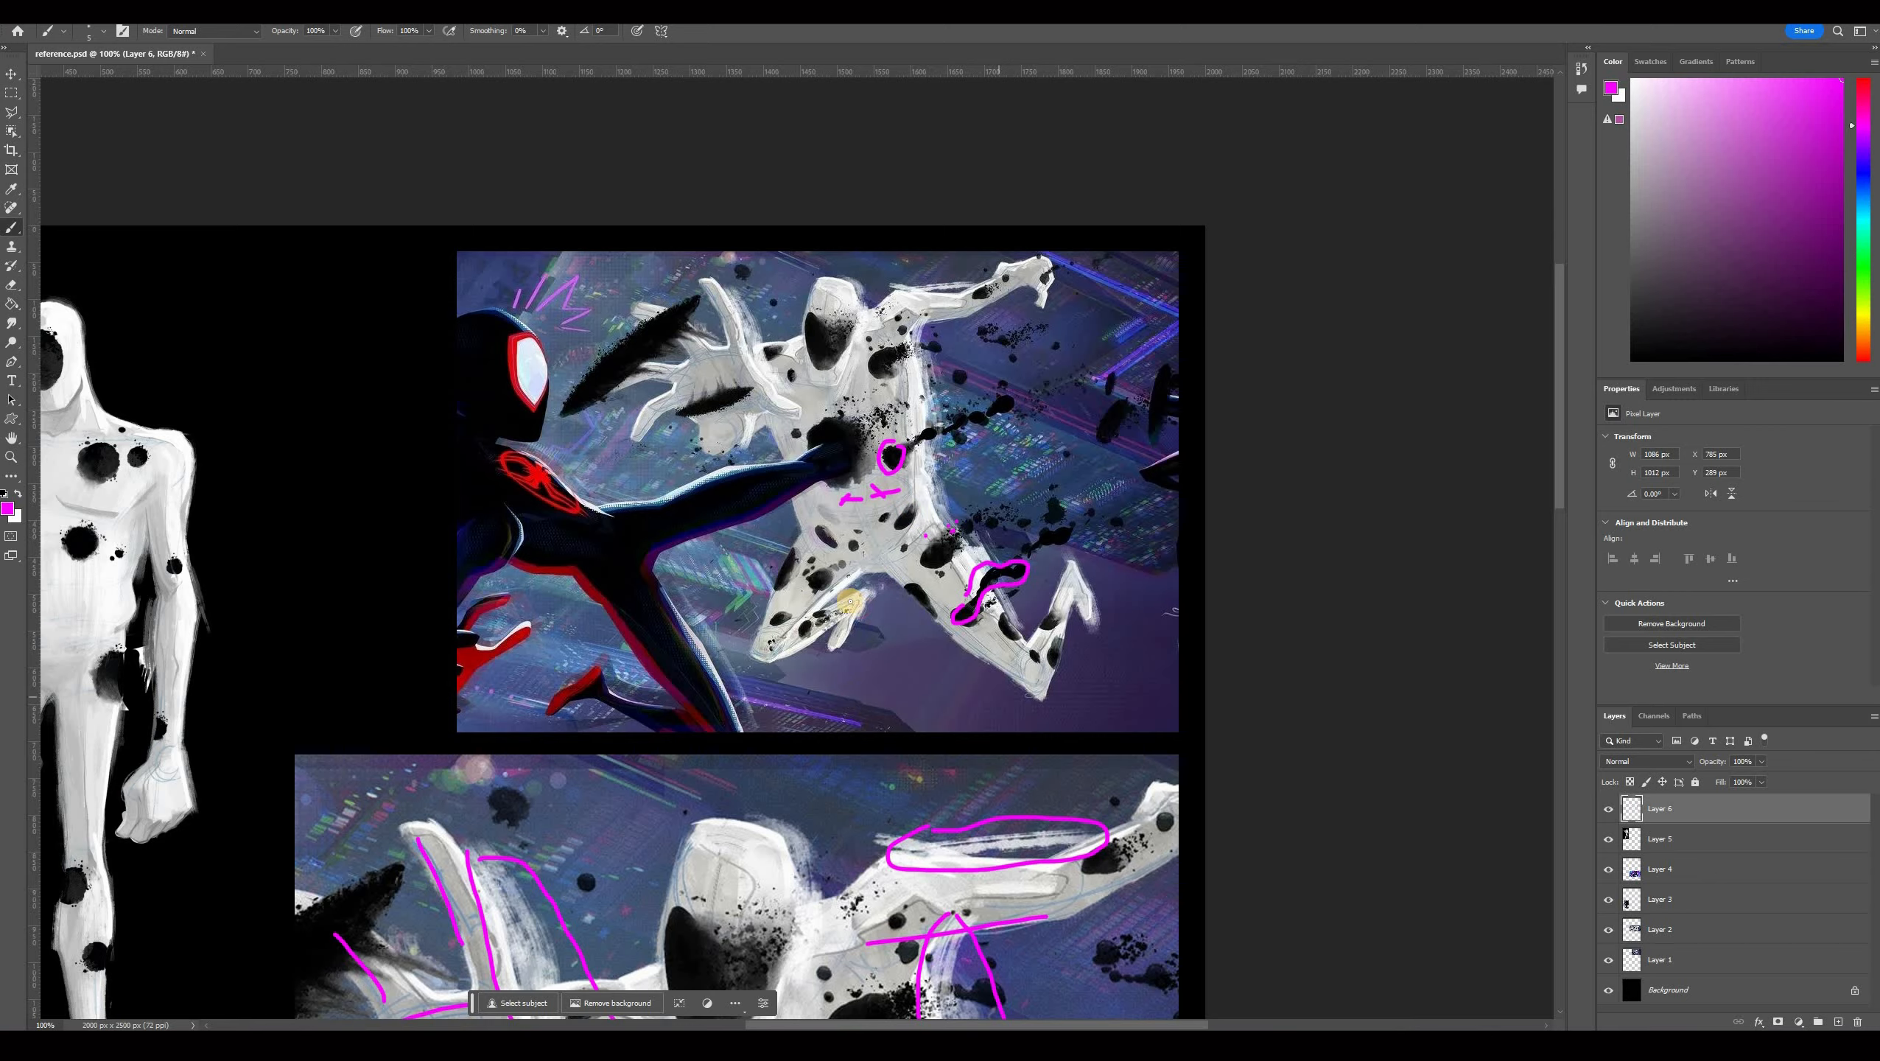
Zoom into the middle image's lower right and mark the black ink blob and spatter dots in magenta.
drag(747, 813, 760, 546)
drag(819, 853, 819, 592)
drag(956, 673, 969, 594)
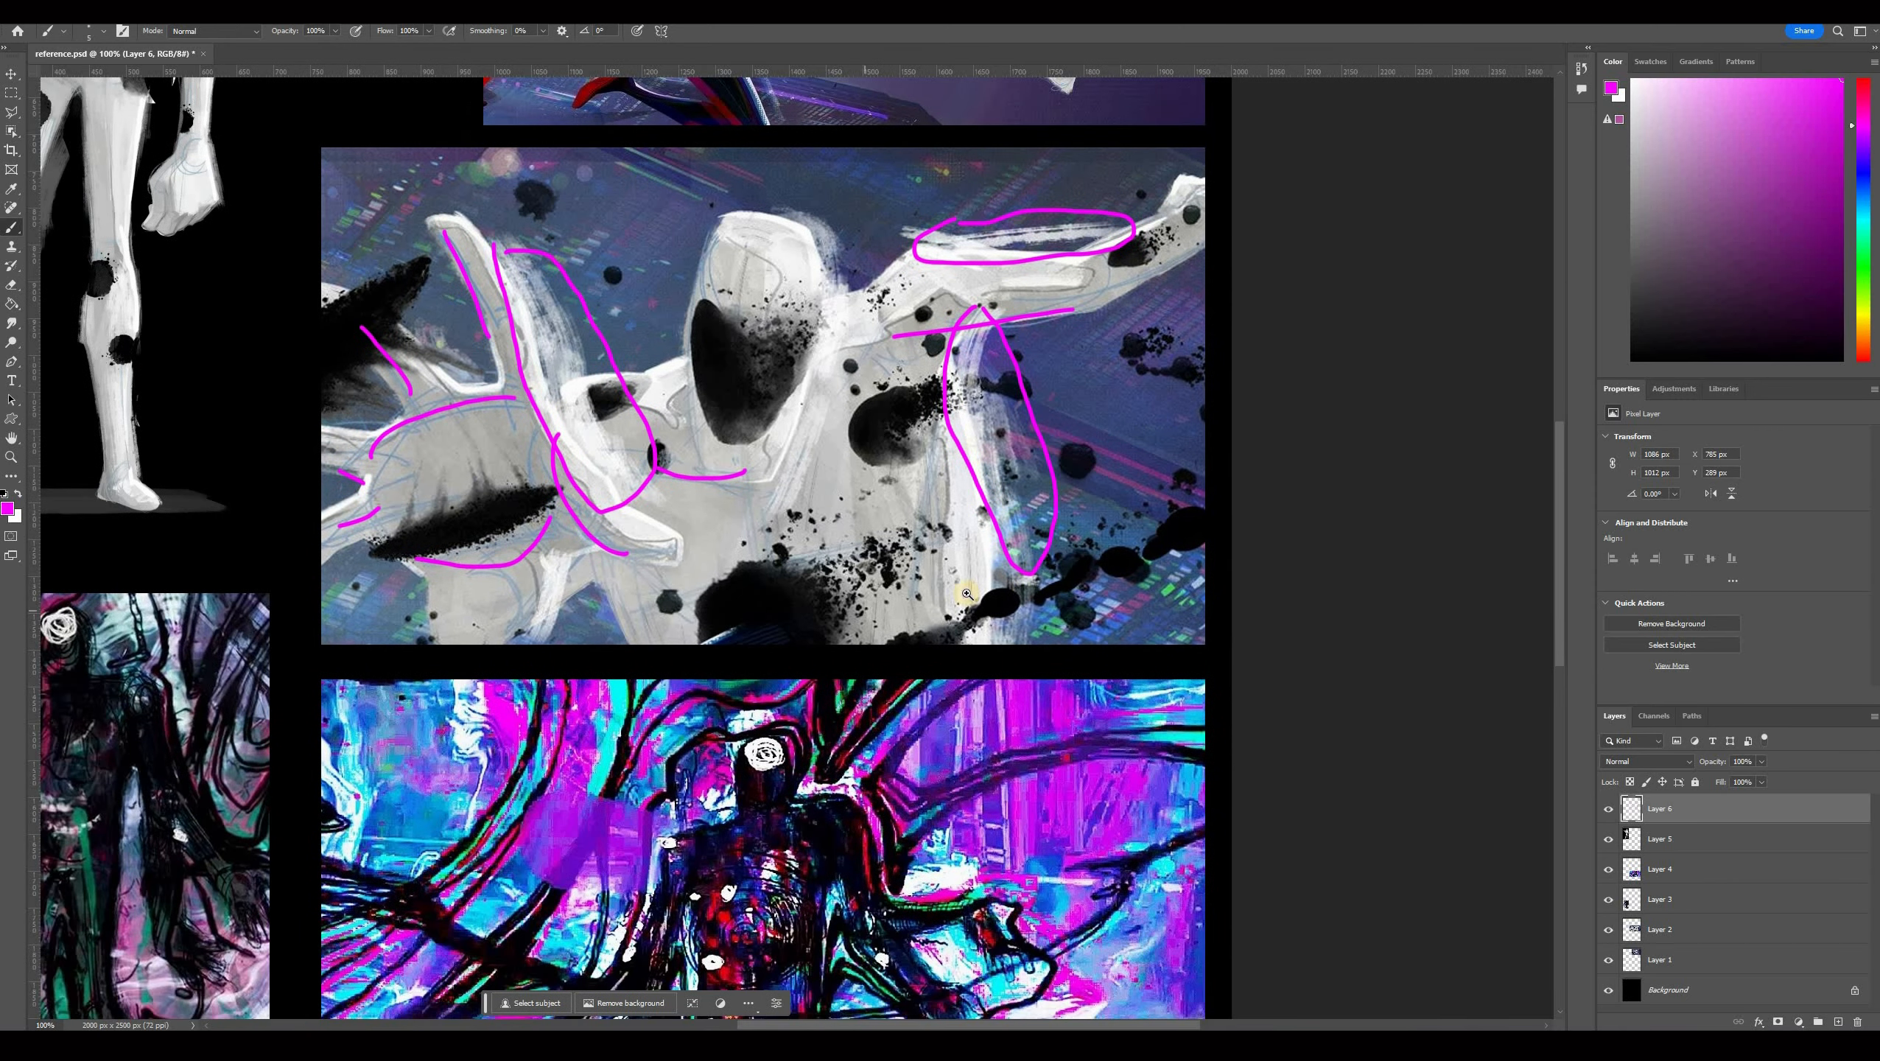
key(z)
drag(820, 591, 1251, 554)
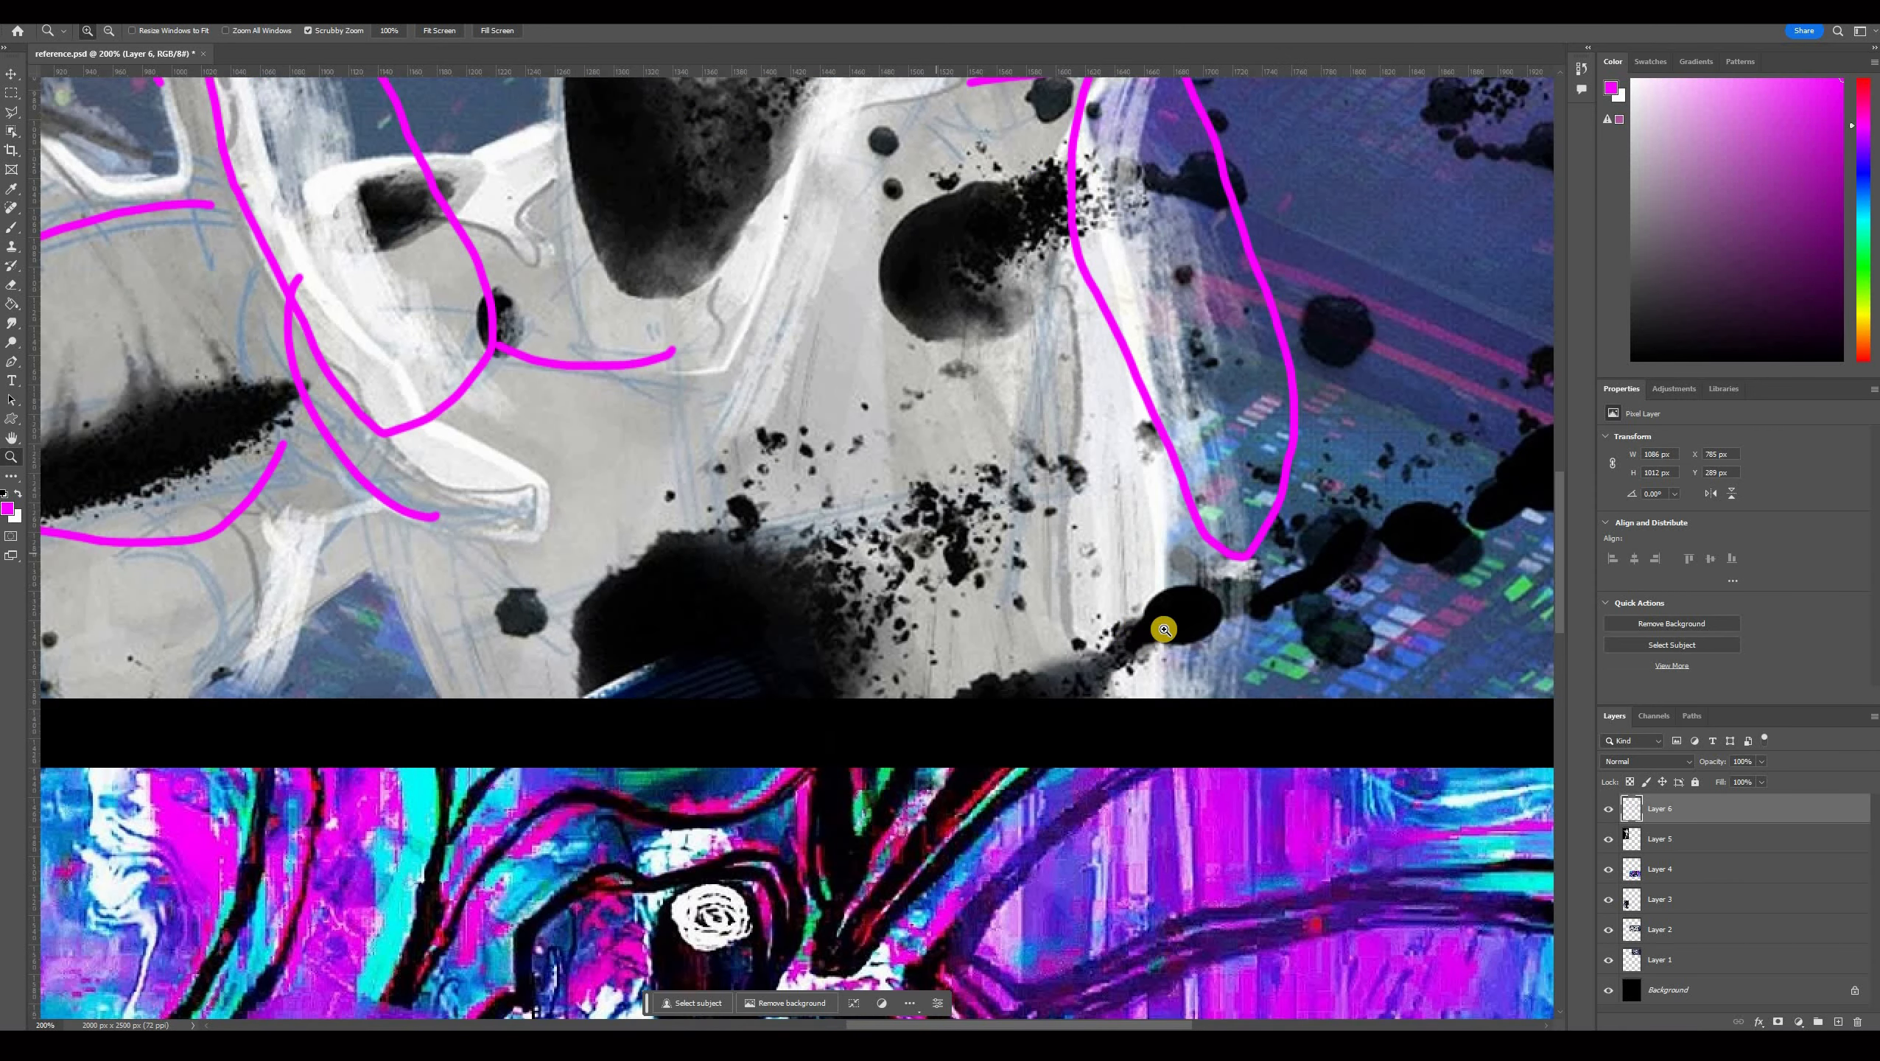
drag(1050, 569, 129, 211)
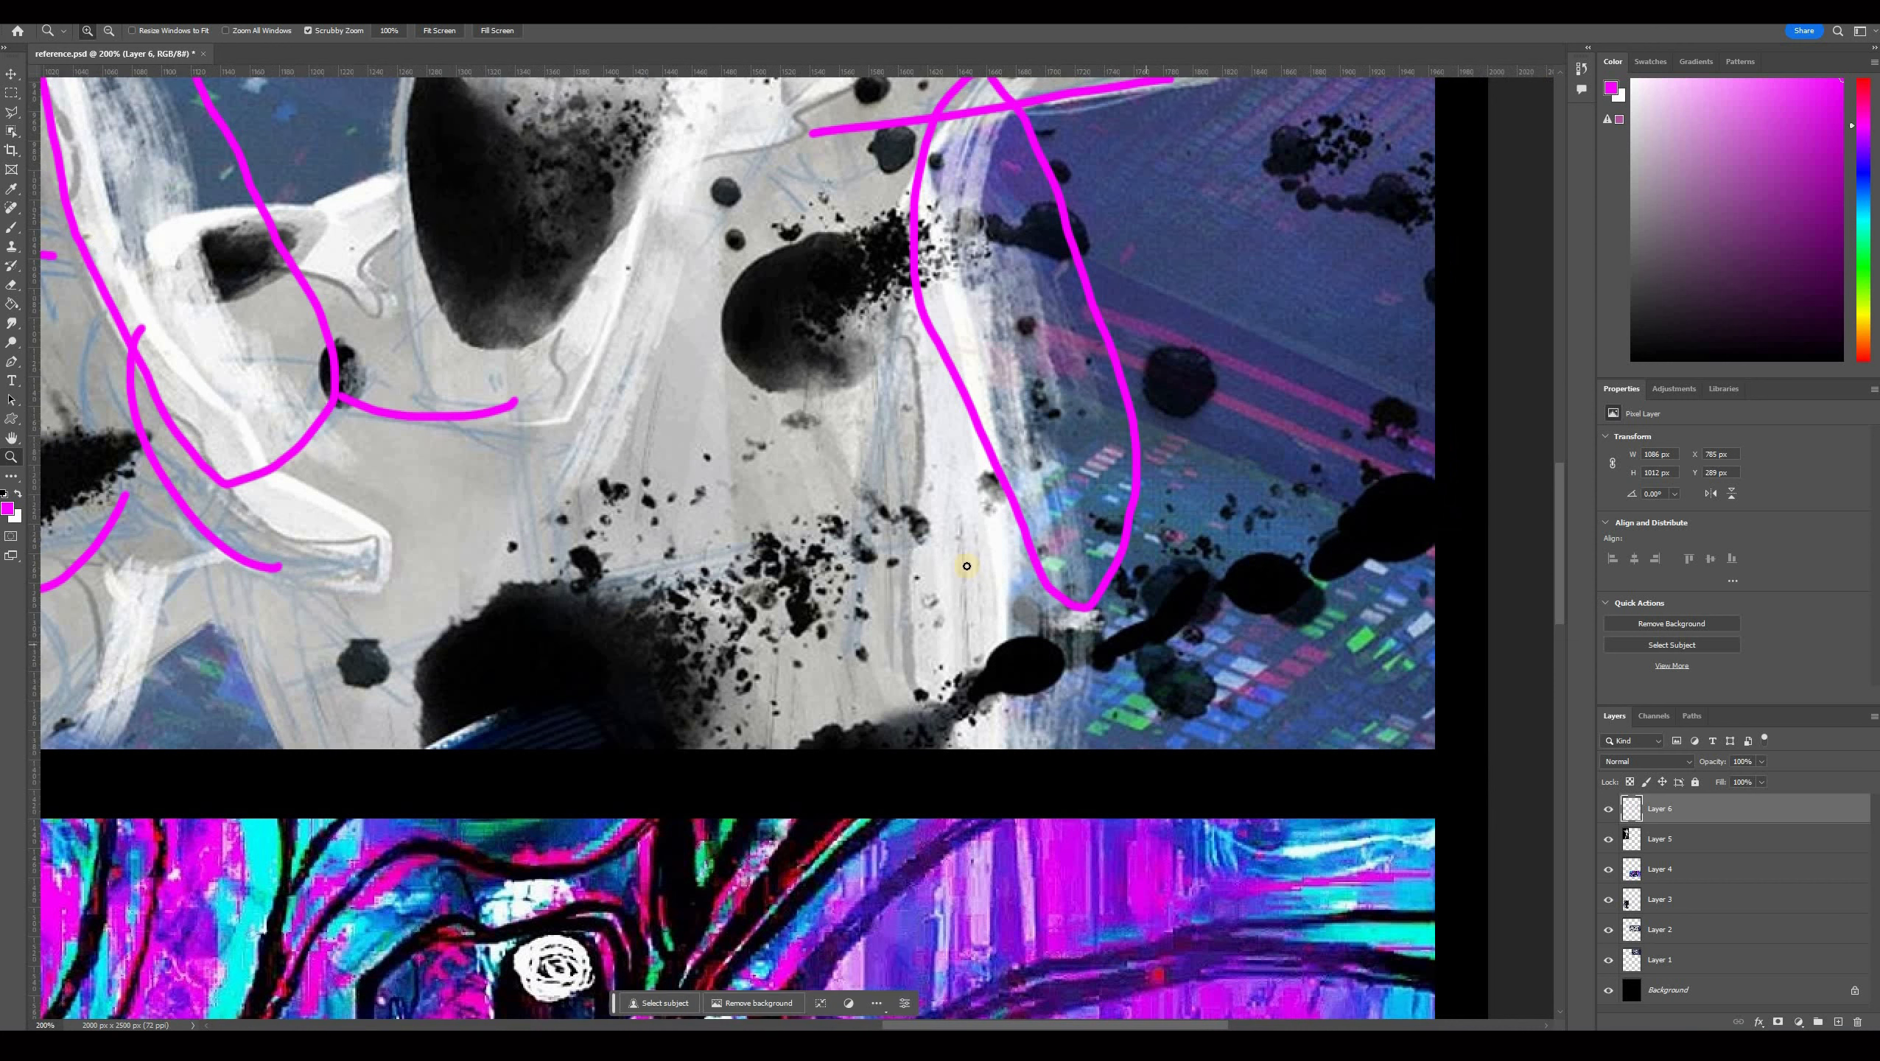
key(b)
mouse_move(1117, 668)
mouse_down()
mouse_move(1193, 626)
mouse_move(1206, 577)
mouse_move(1168, 595)
mouse_up()
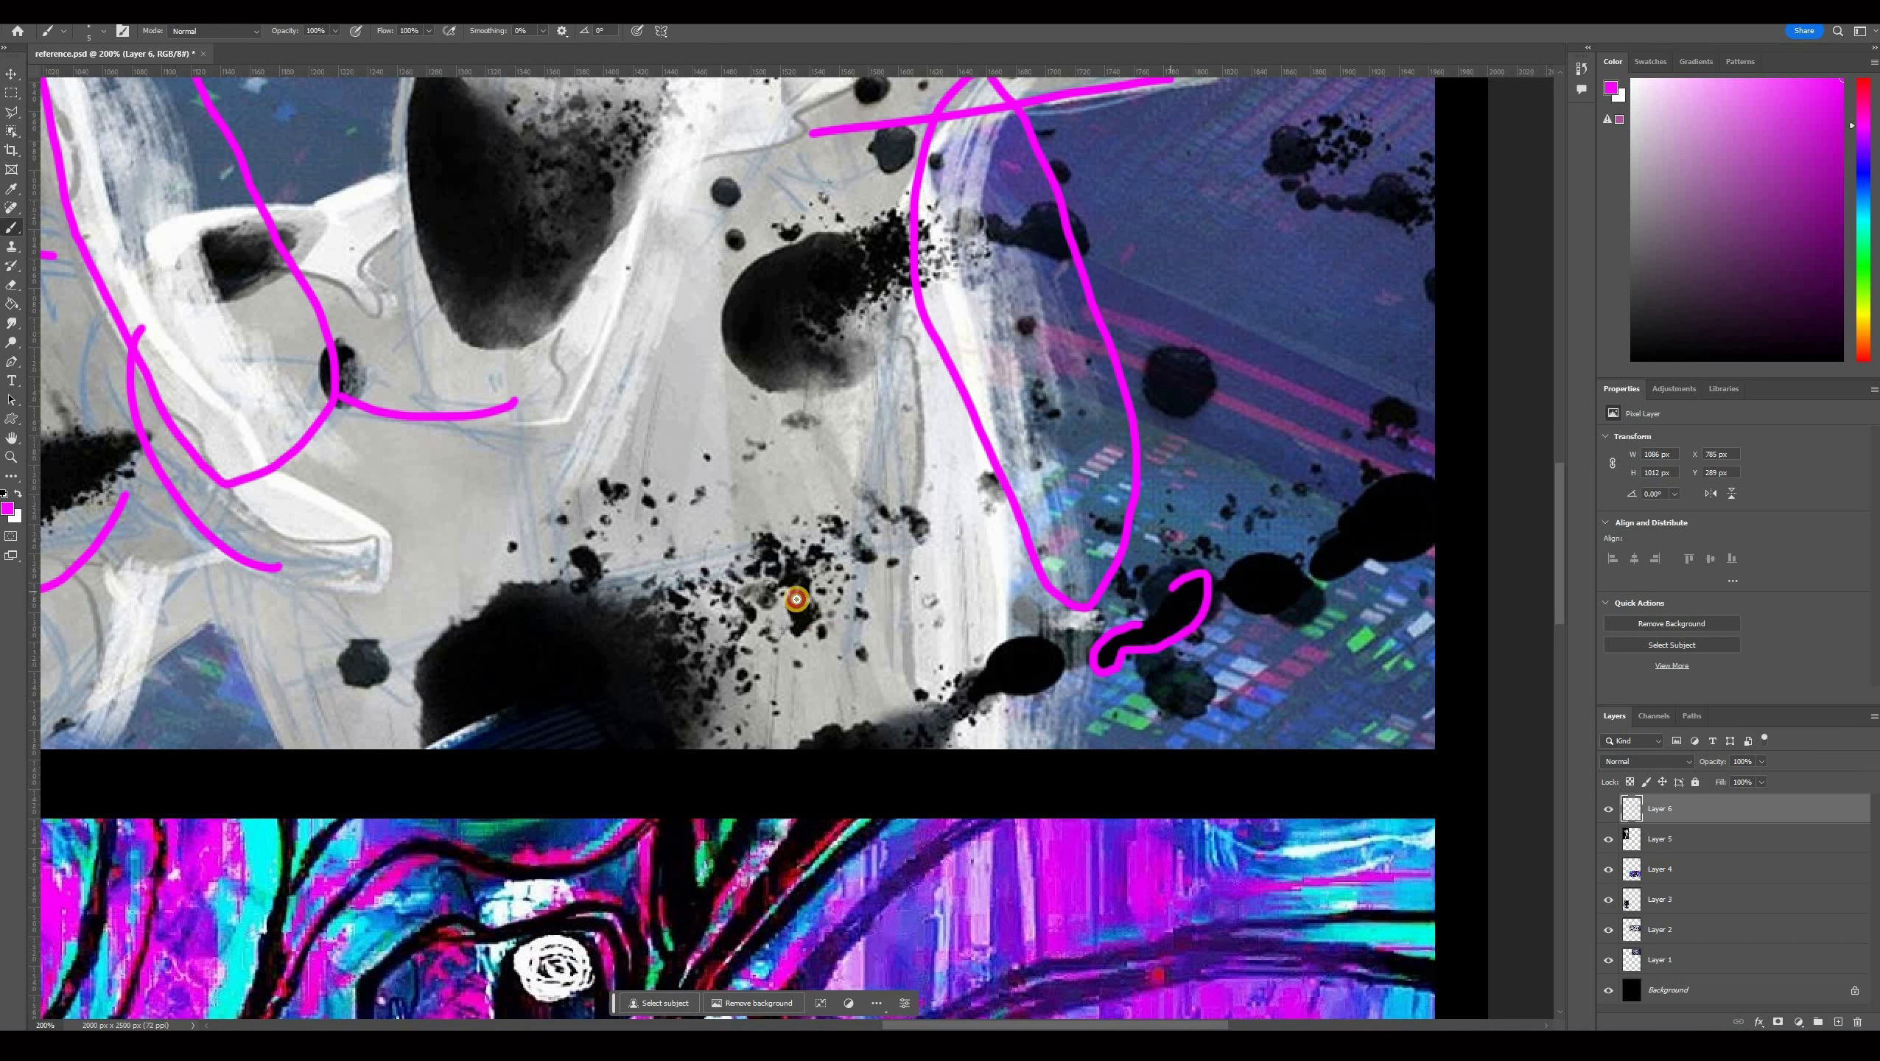
drag(797, 599, 810, 626)
click(797, 589)
click(803, 578)
click(822, 560)
drag(834, 559, 844, 567)
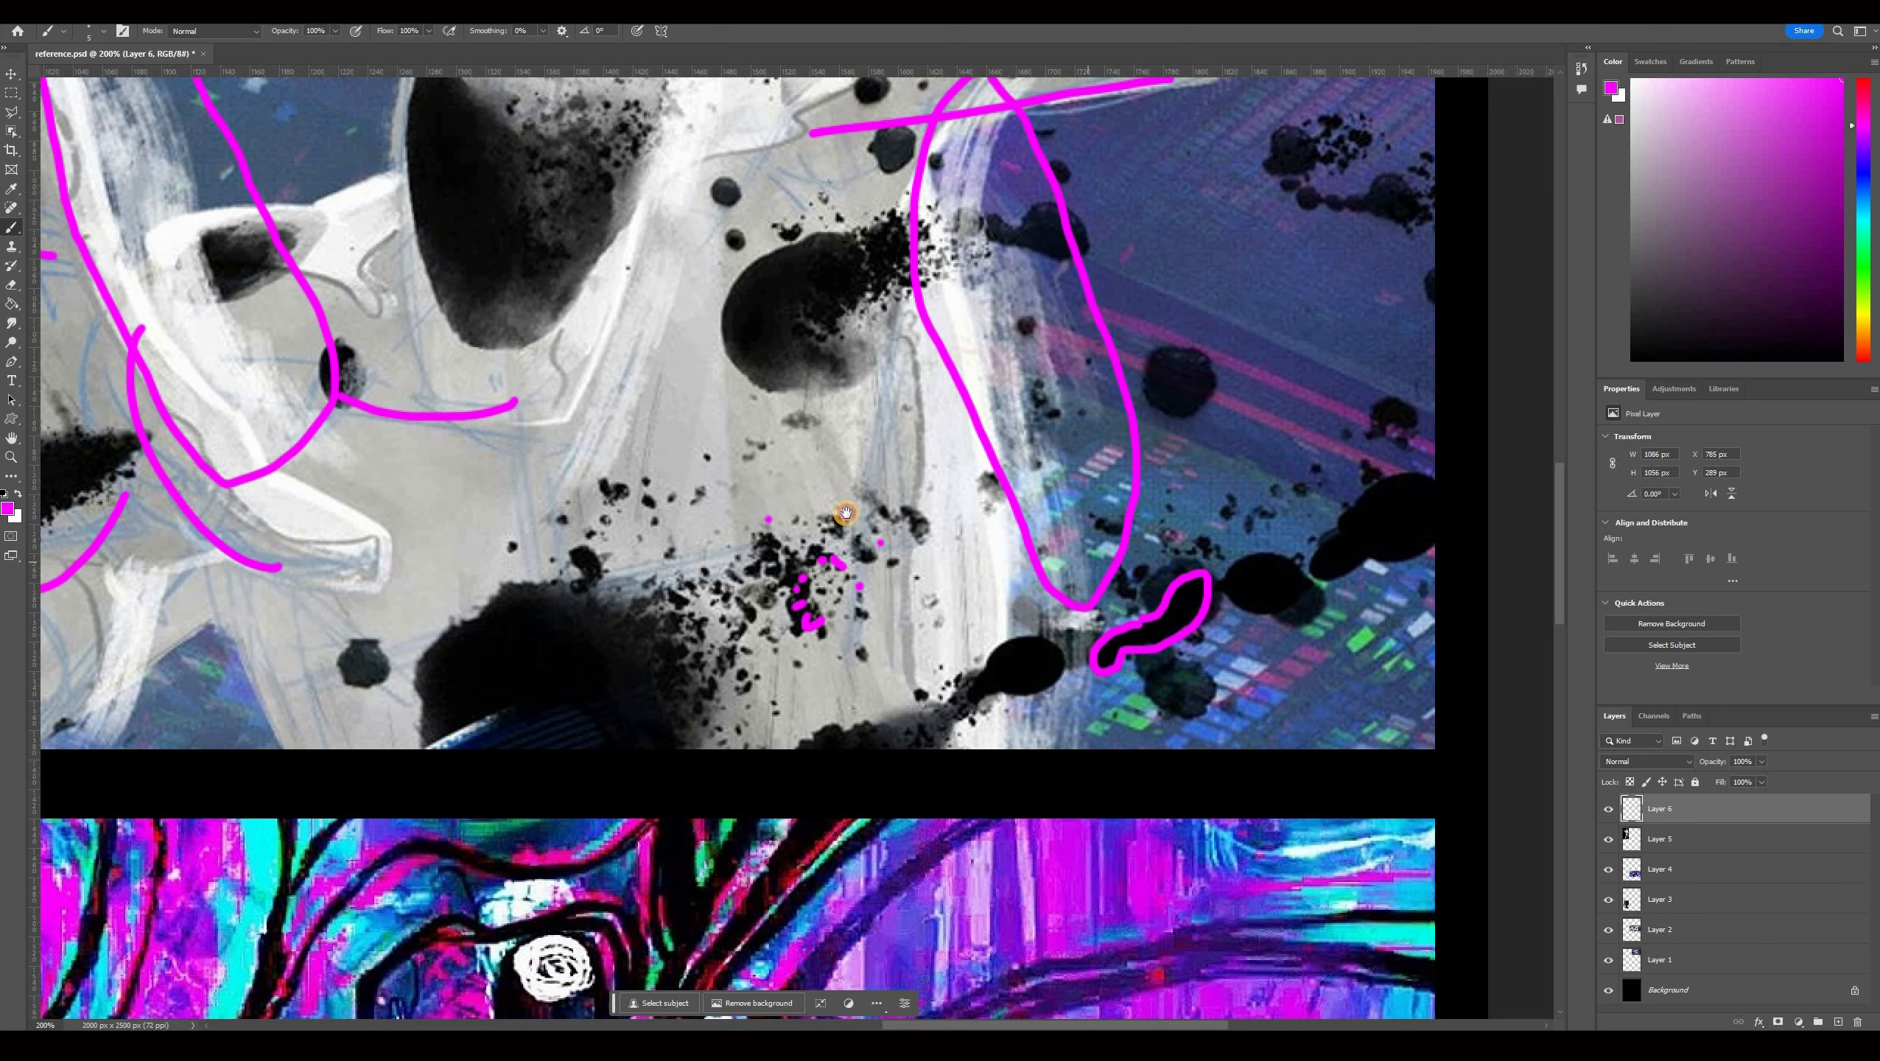
Switch to Unreal Engine and examine the spot_diffuse texture in its editor.
scroll(922, 371, up, 2)
shift+scroll(922, 372, left, 4)
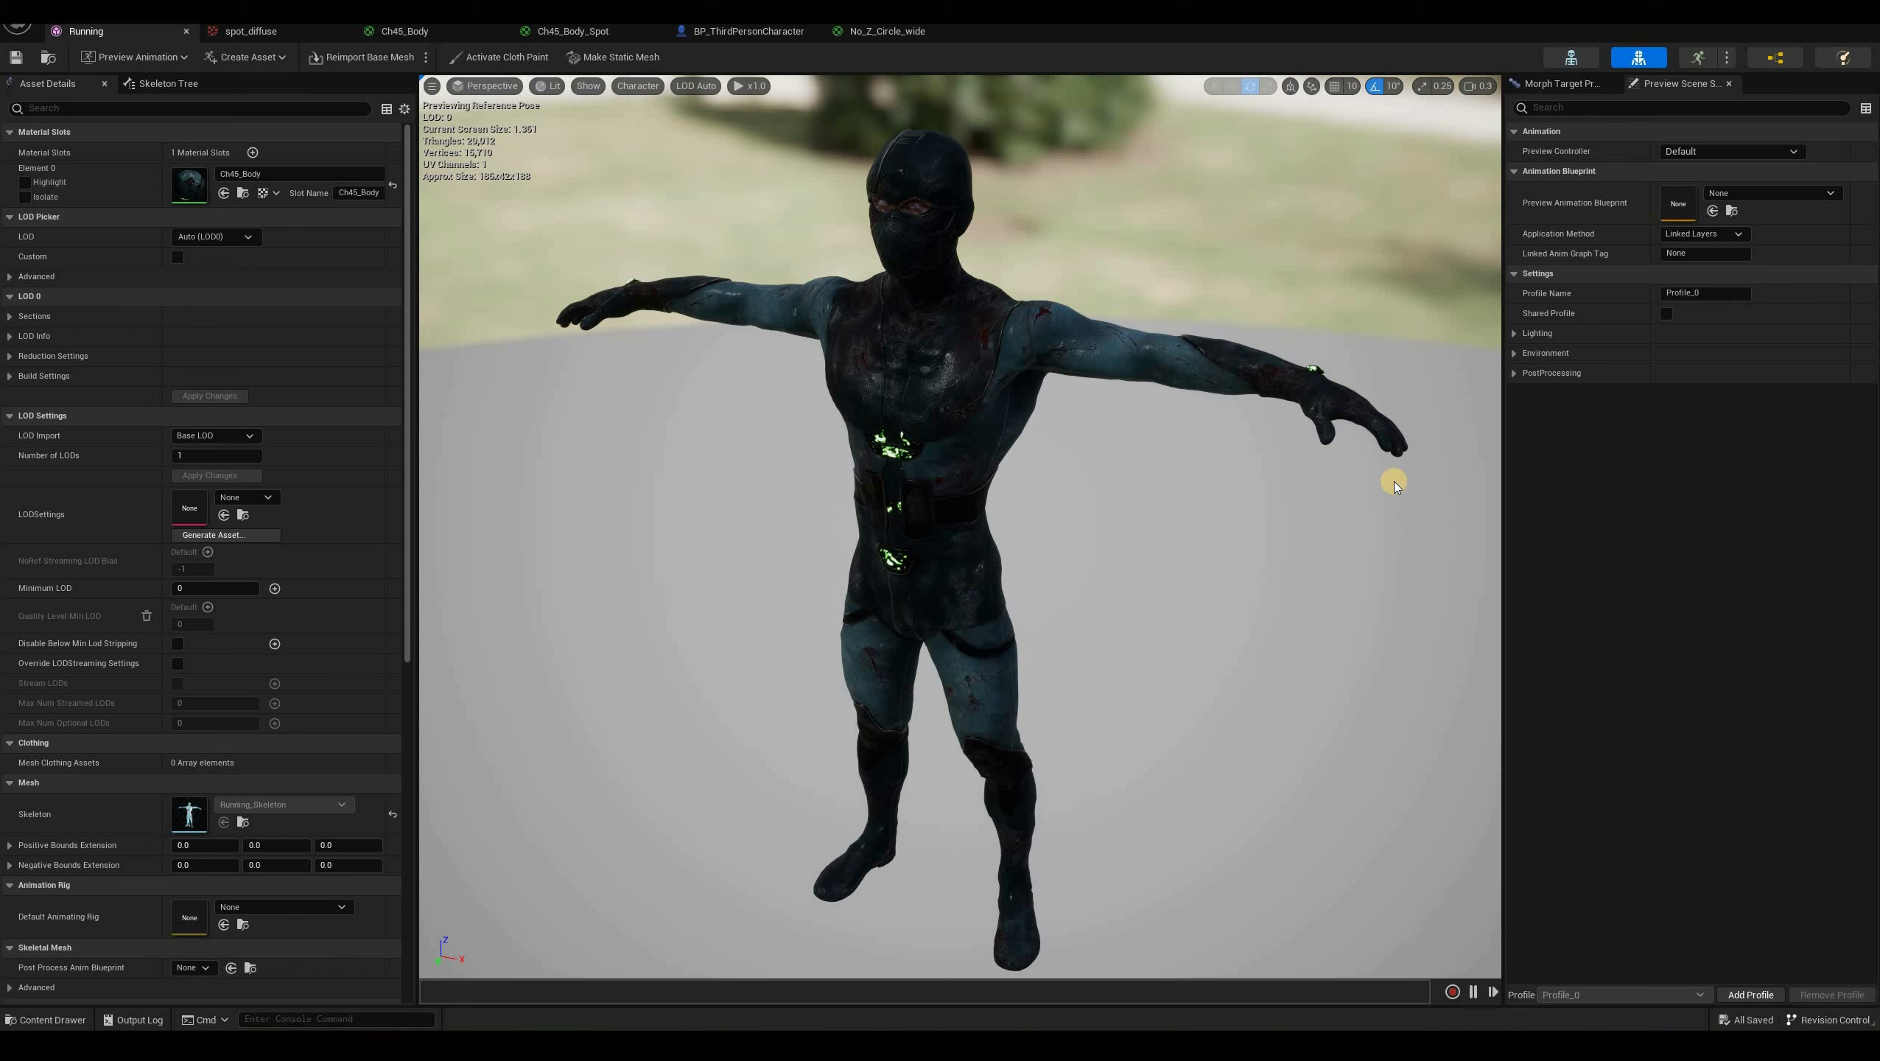
click(269, 32)
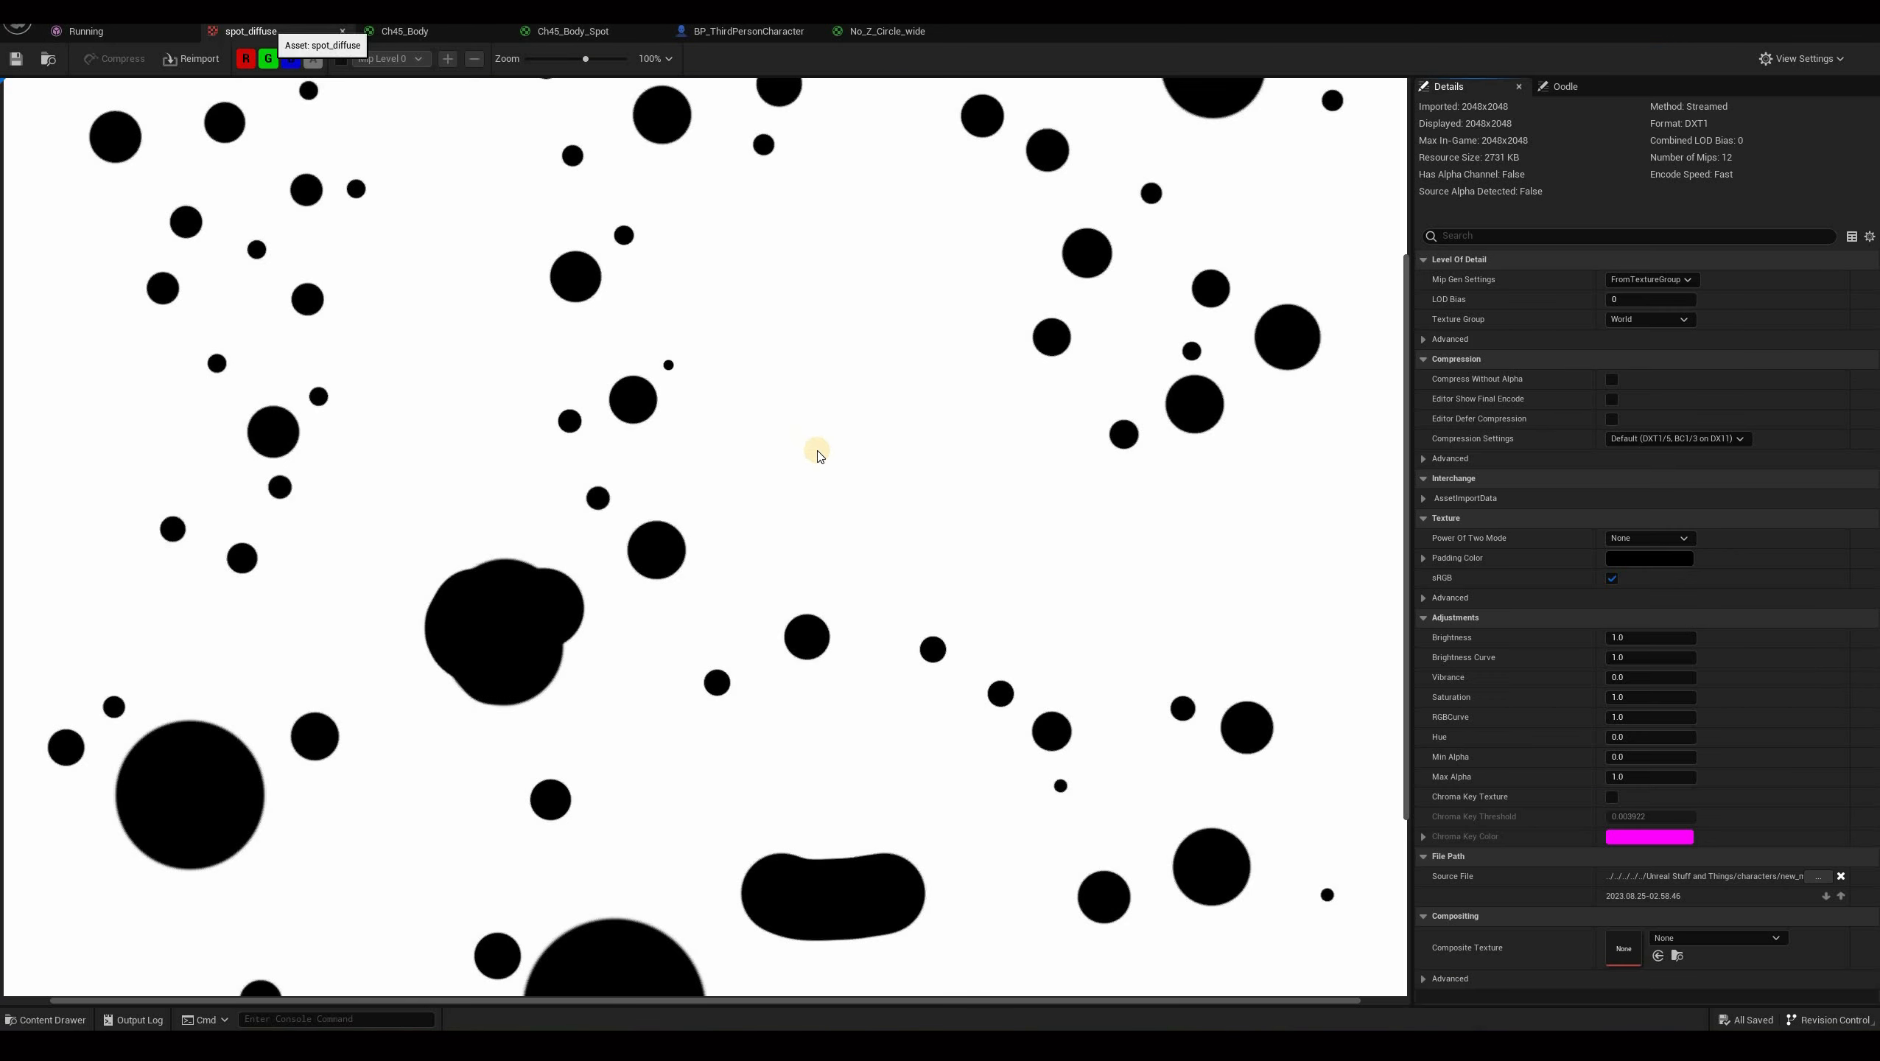
scroll(993, 281, down, 3)
scroll(993, 281, down, 3)
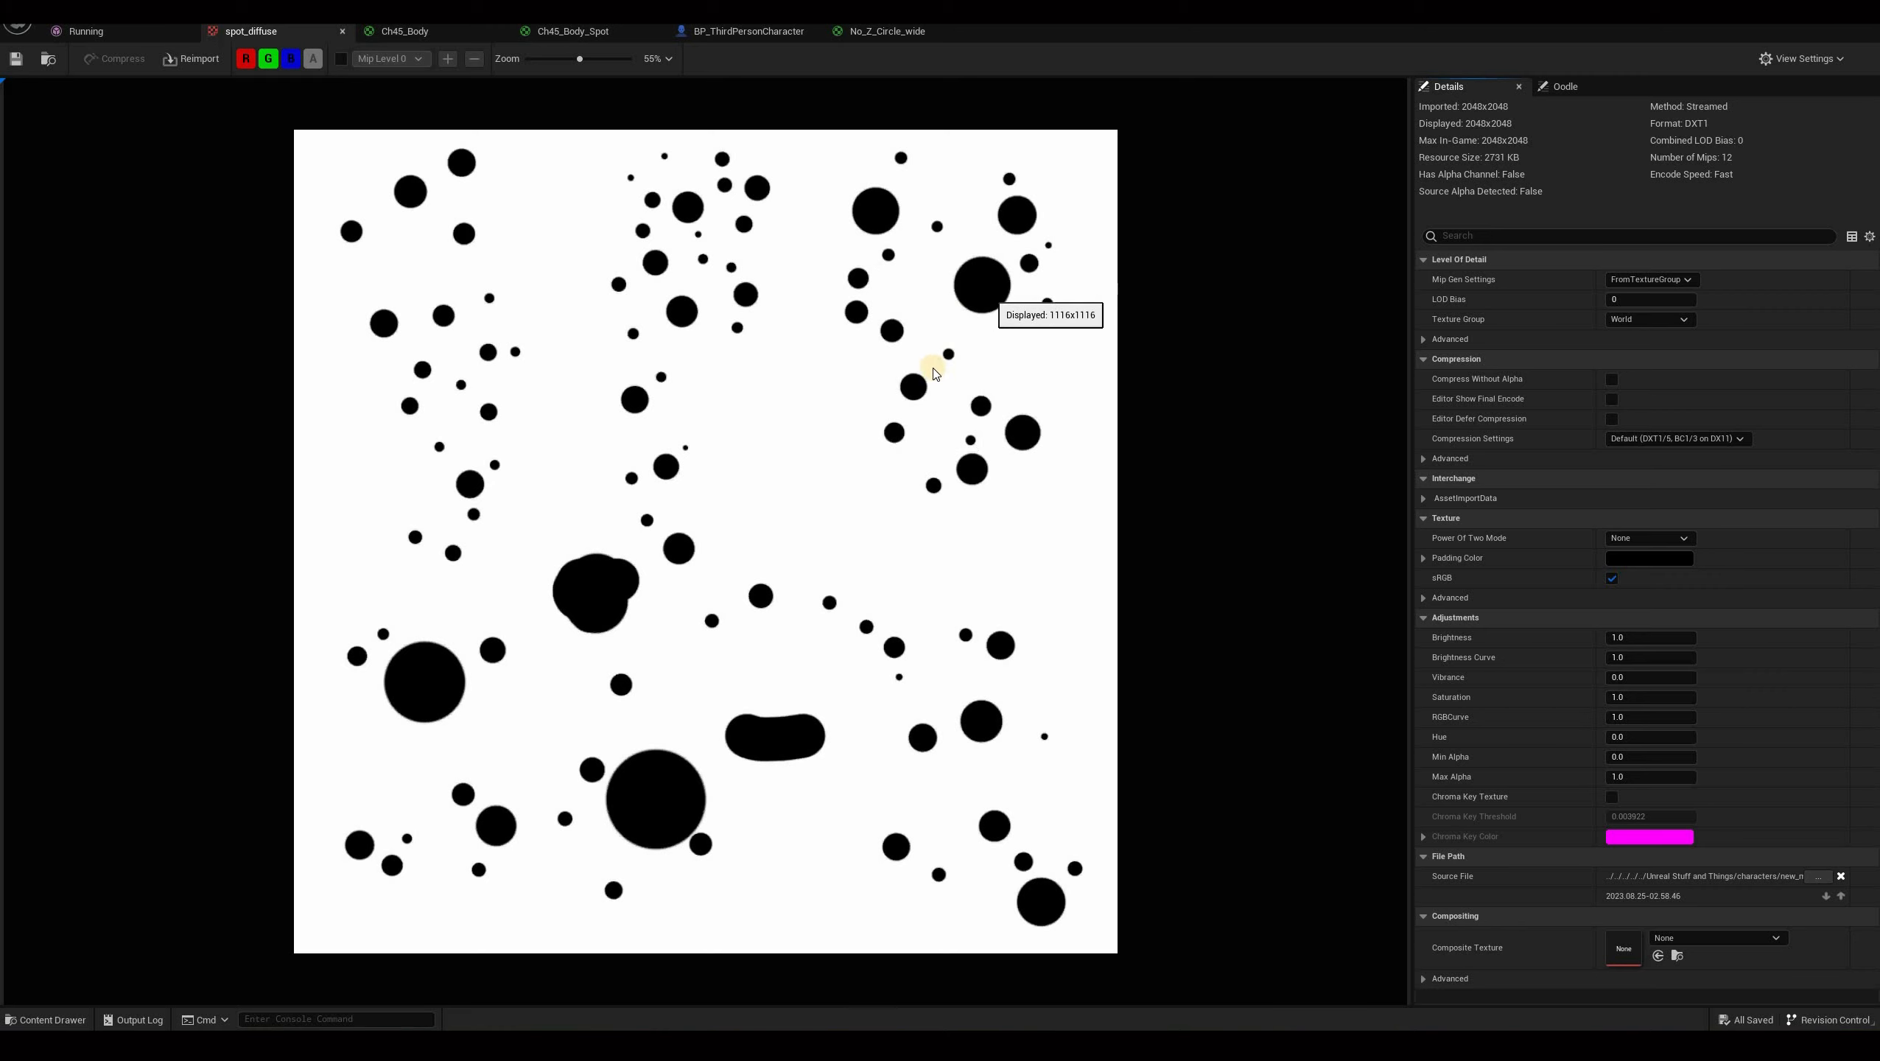
click(89, 32)
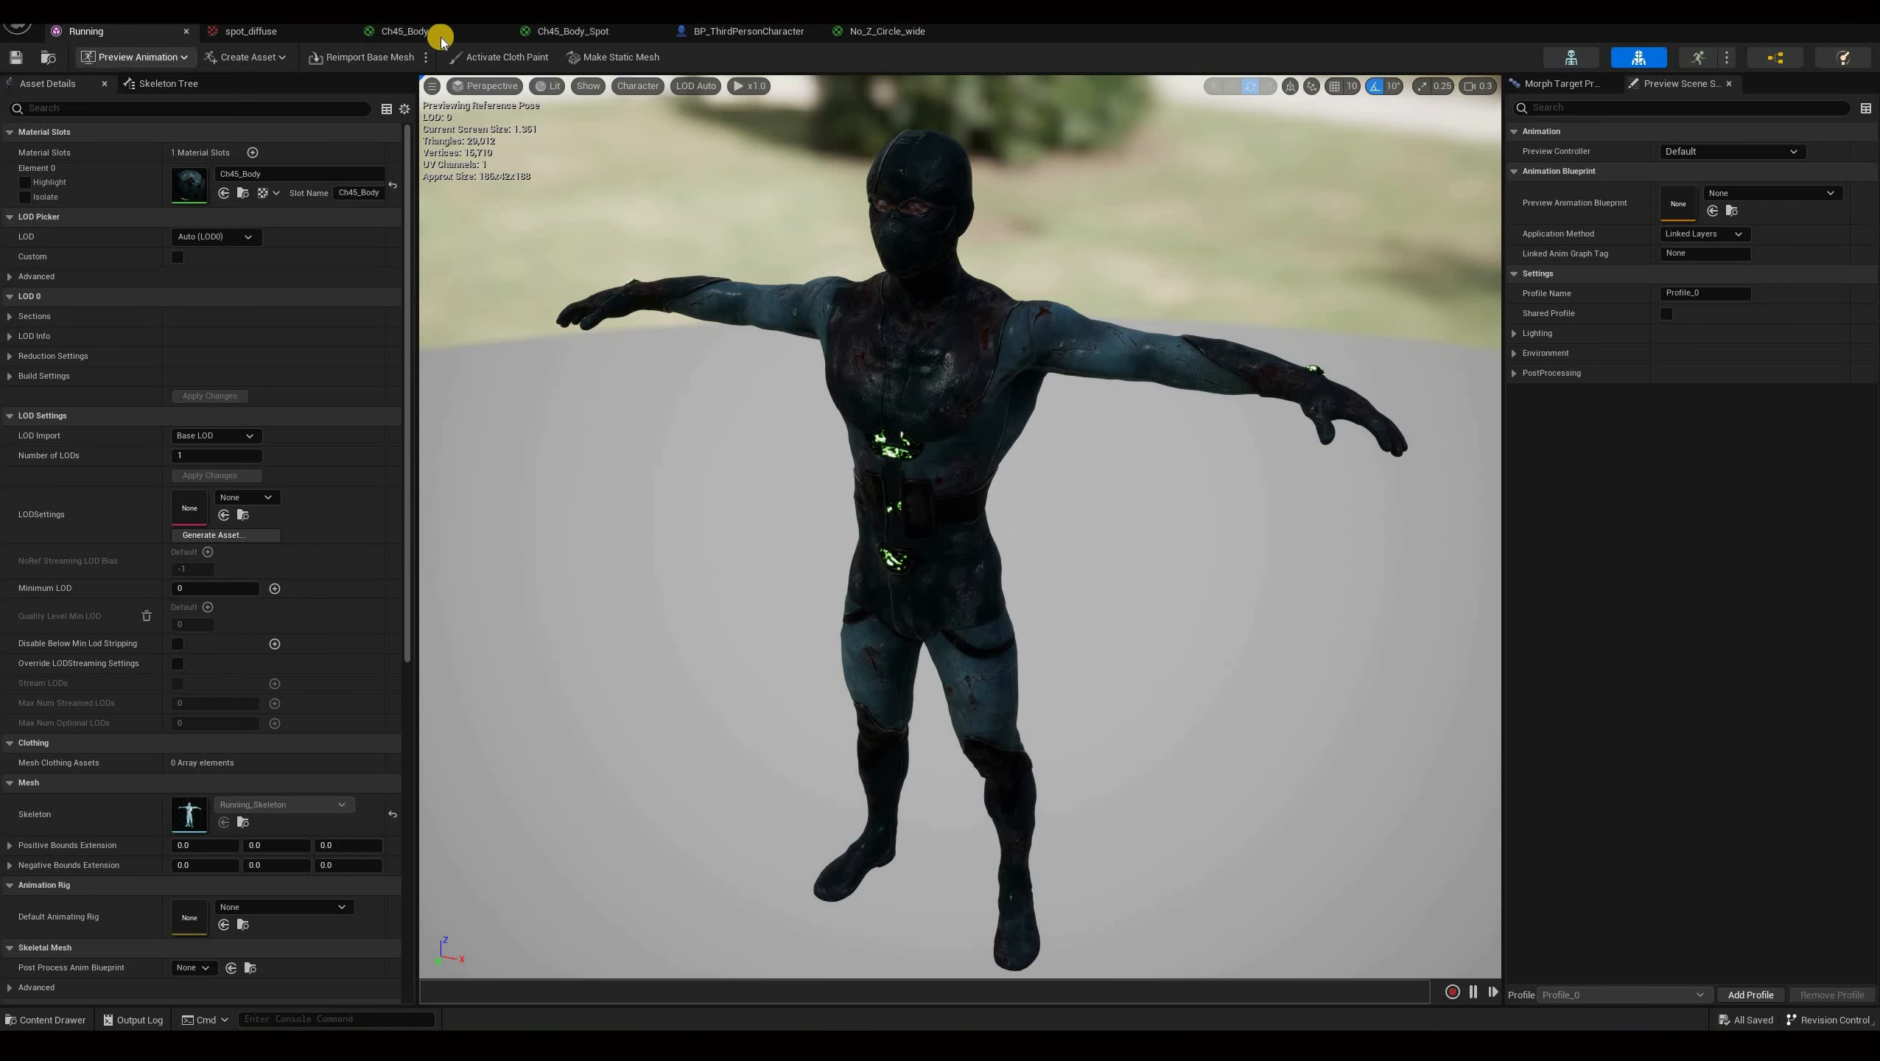
Open the Ch45_Body_Spot material and rotate its preview sphere to inspect the spots.
click(441, 37)
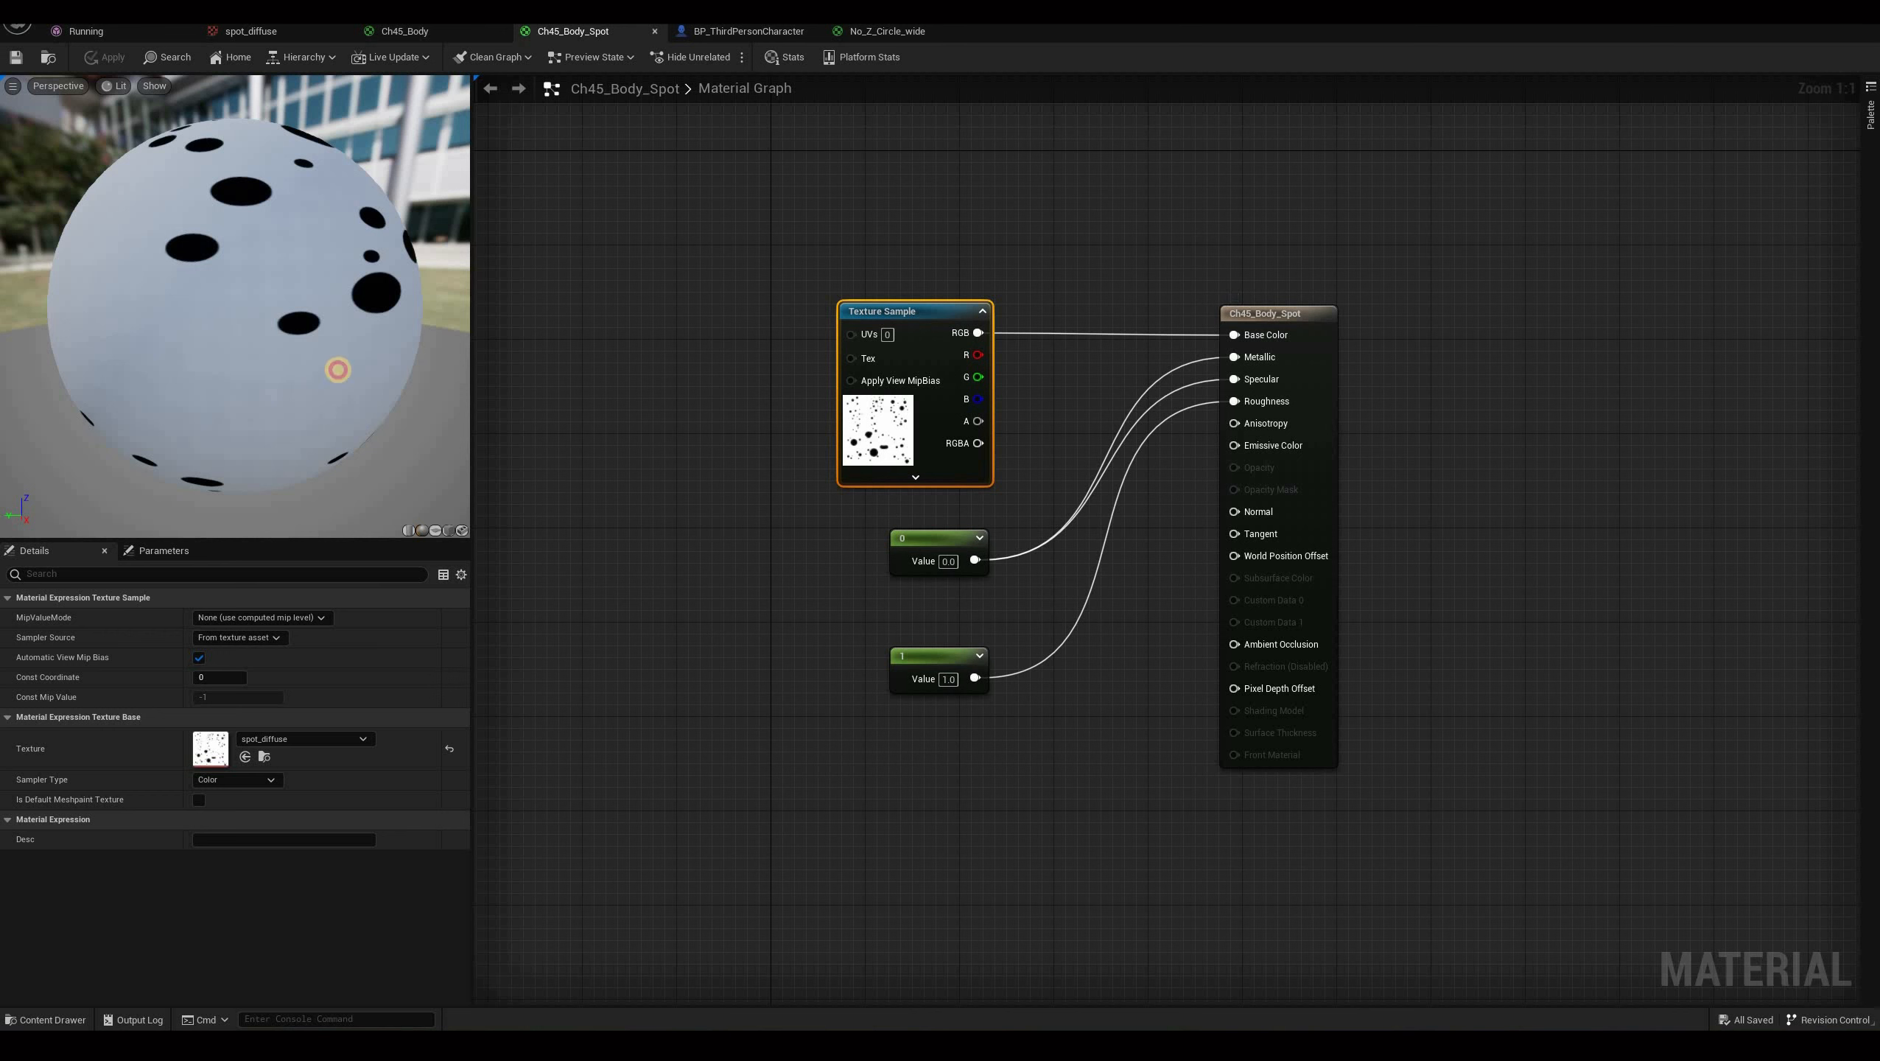
drag(436, 364, 14, 347)
drag(356, 306, 372, 286)
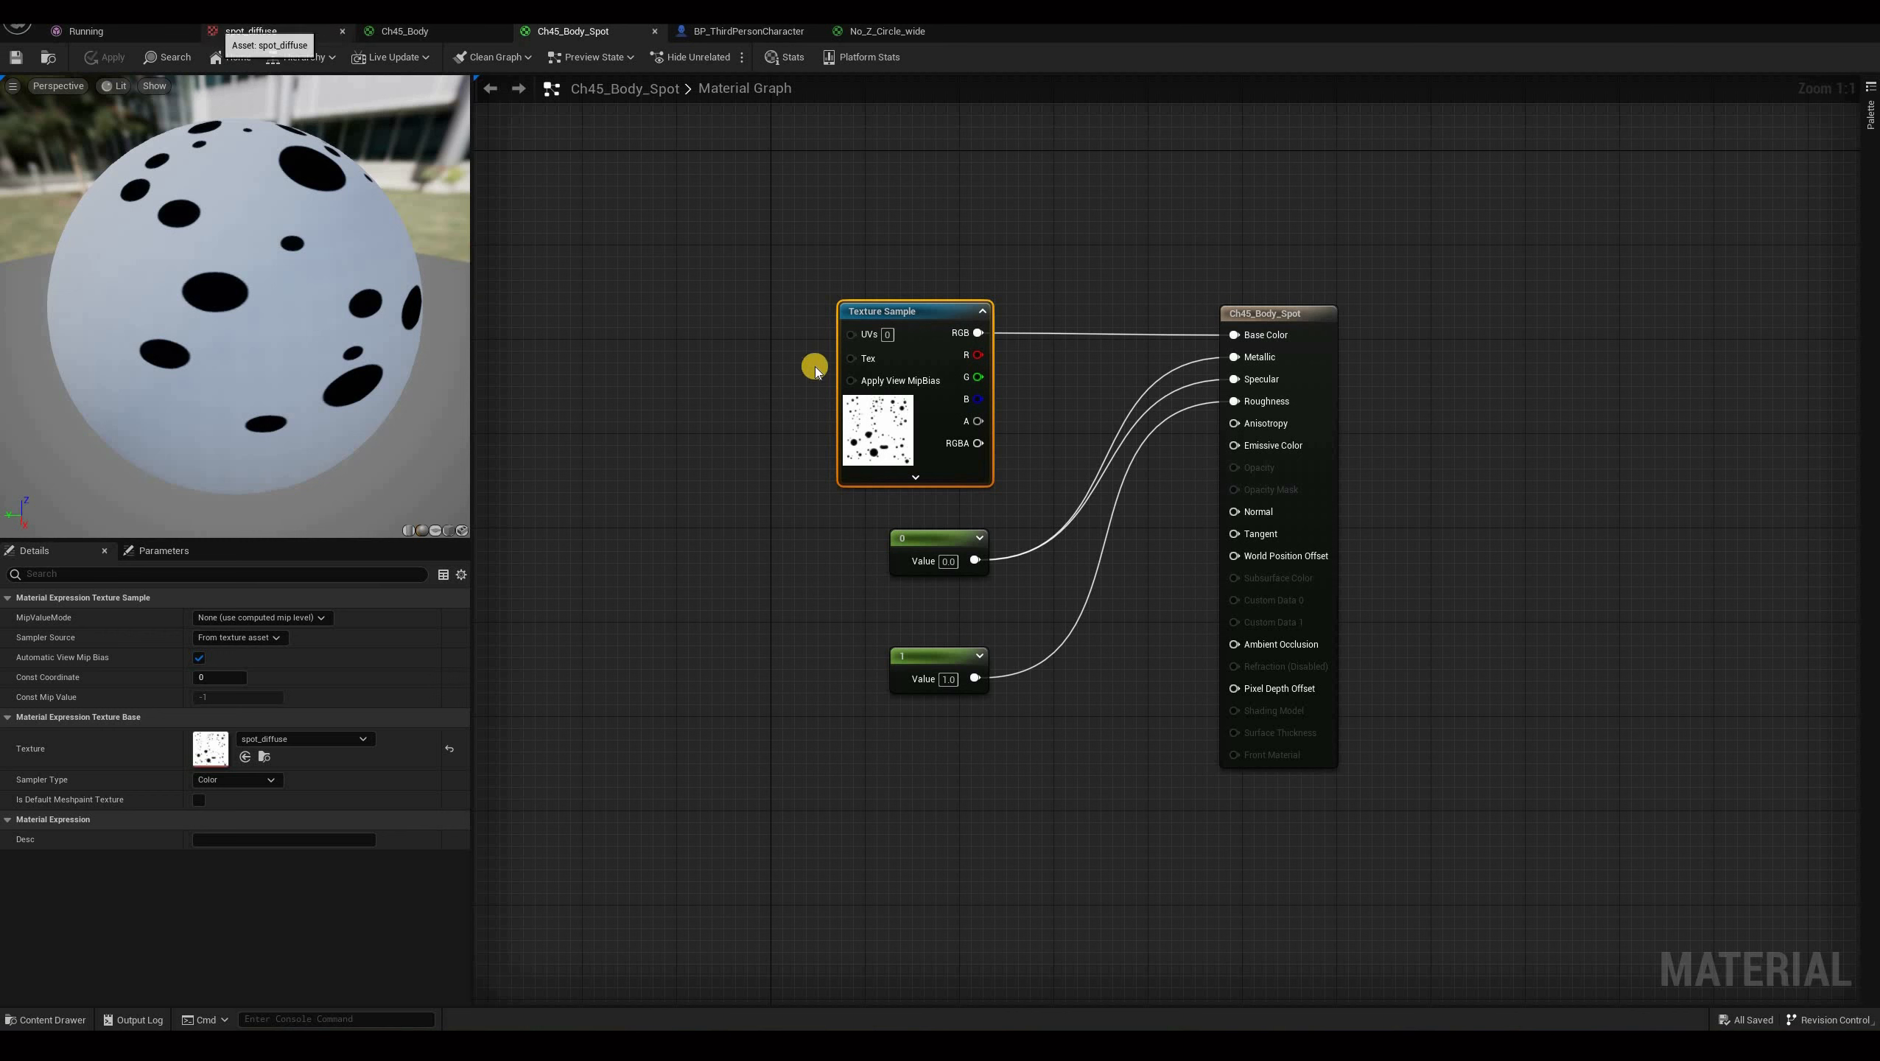
Return to the Running mesh and inspect the character's current body texture up close.
click(86, 30)
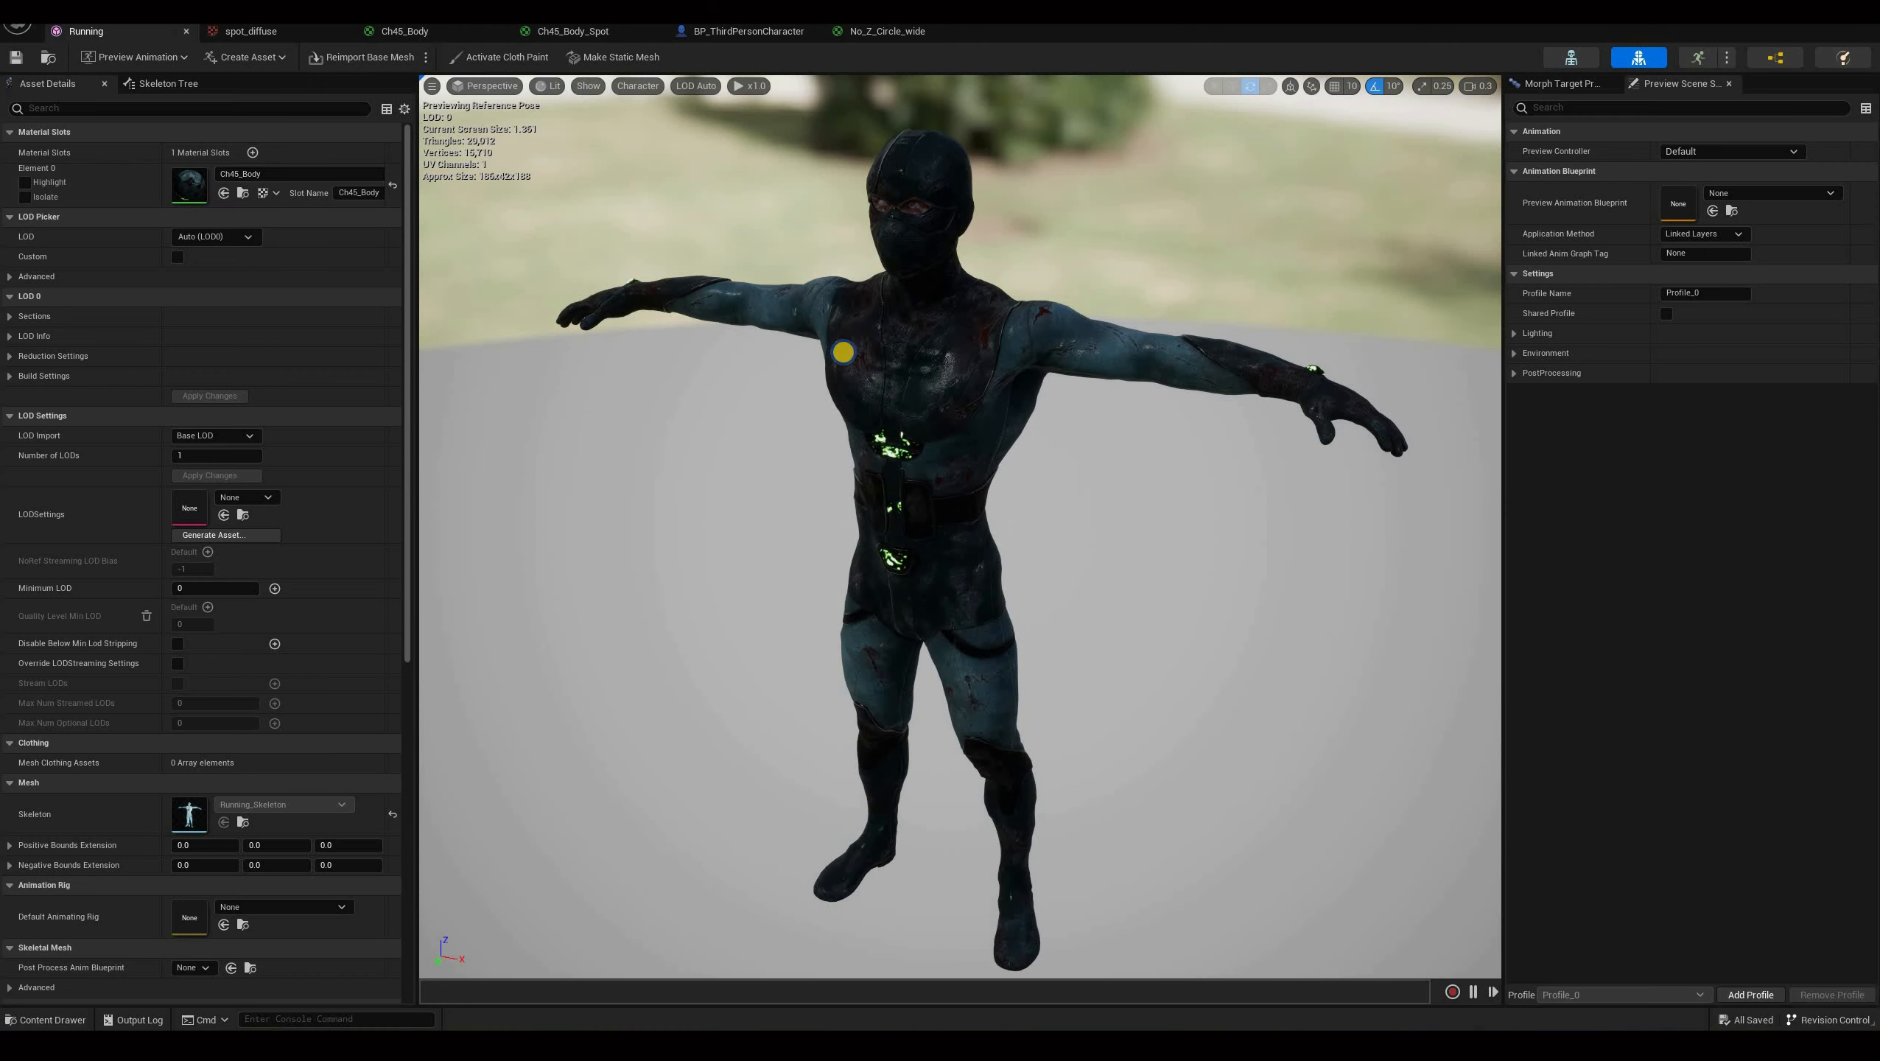
right_drag(843, 353, 844, 352)
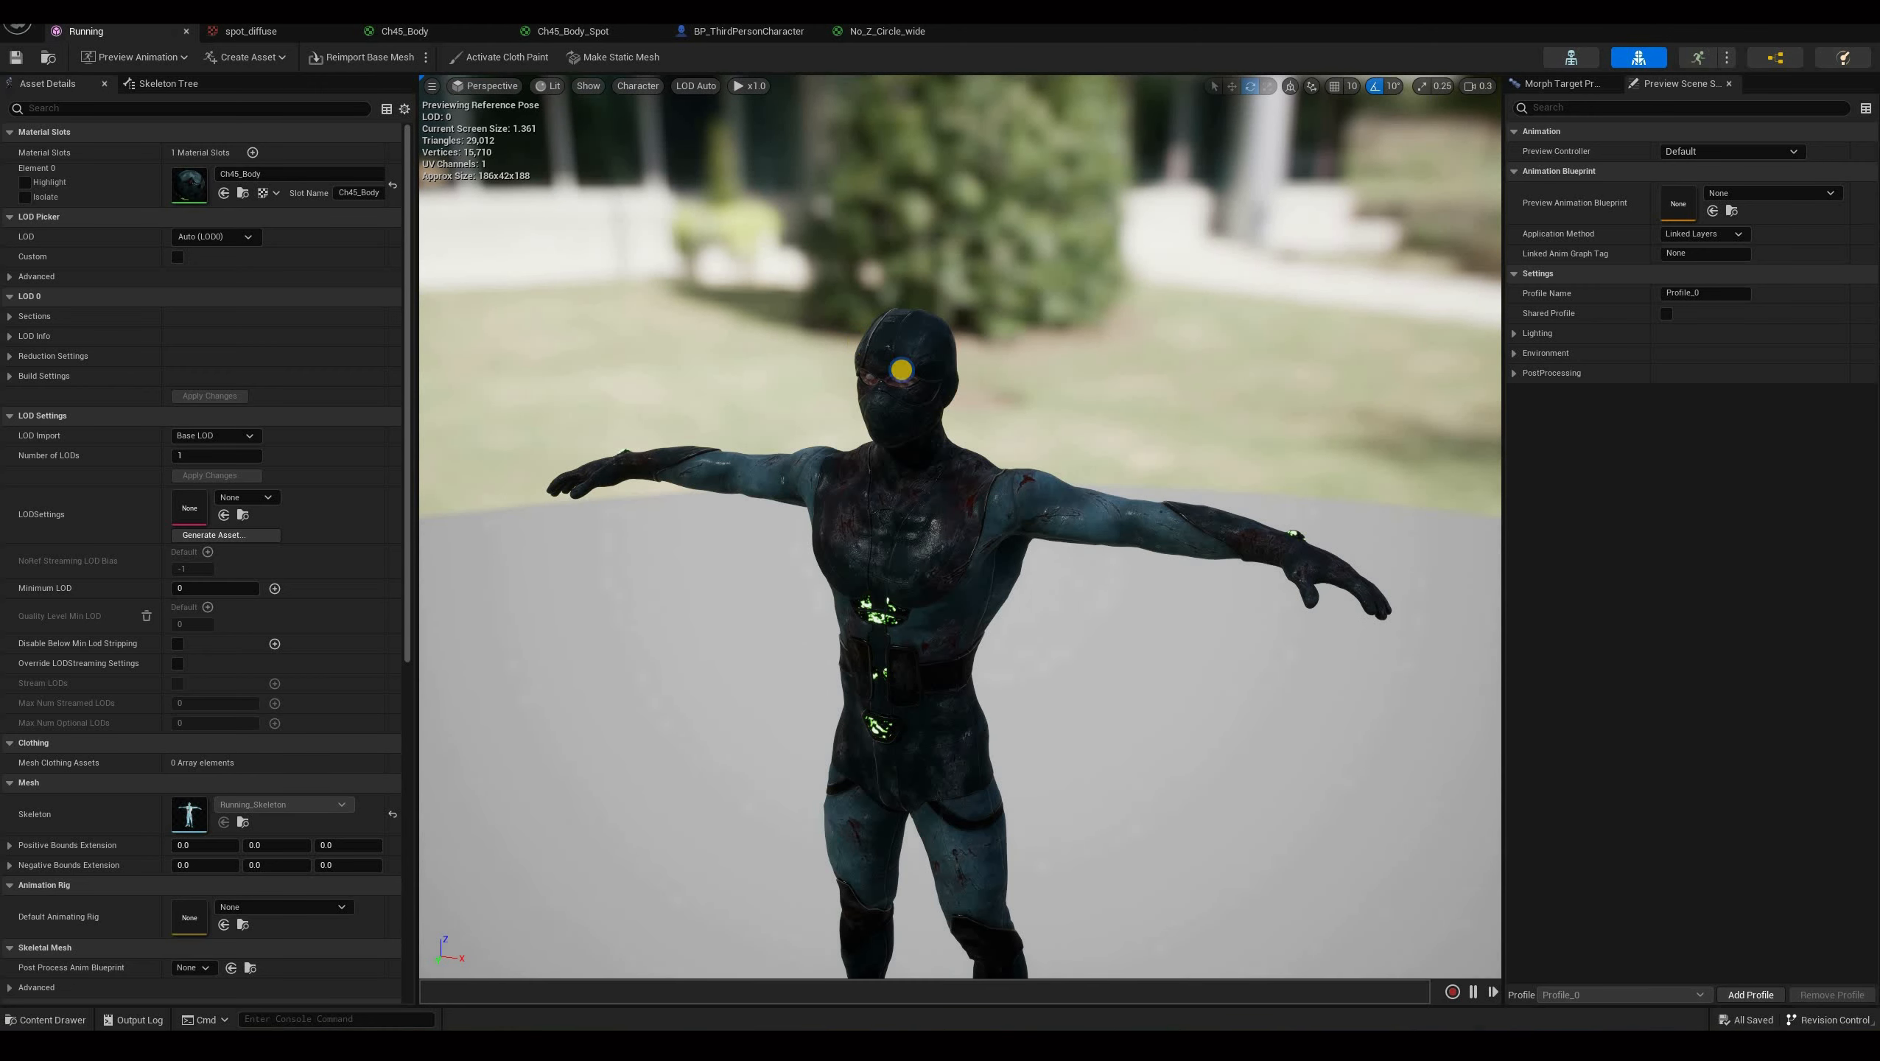
scroll(901, 369, up, 8)
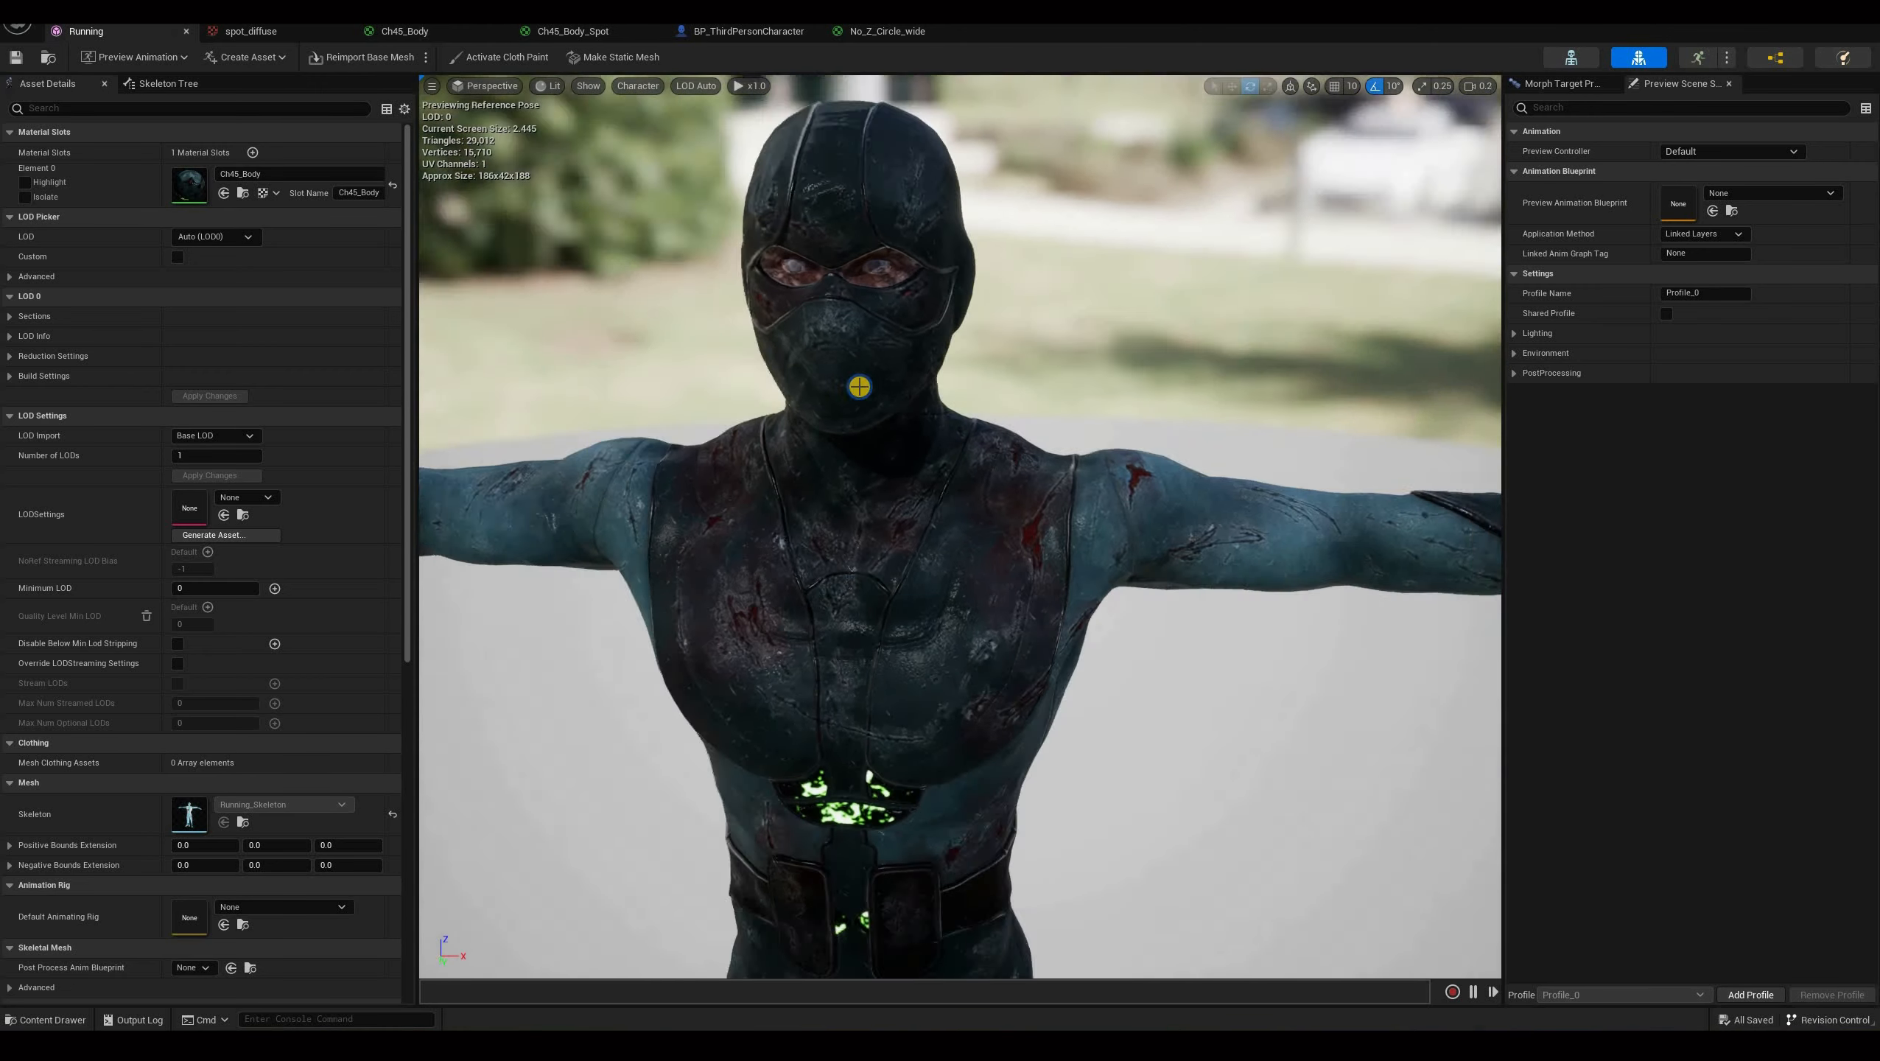
right_drag(859, 386, 860, 386)
scroll(1083, 361, down, 2)
scroll(1153, 340, up, 5)
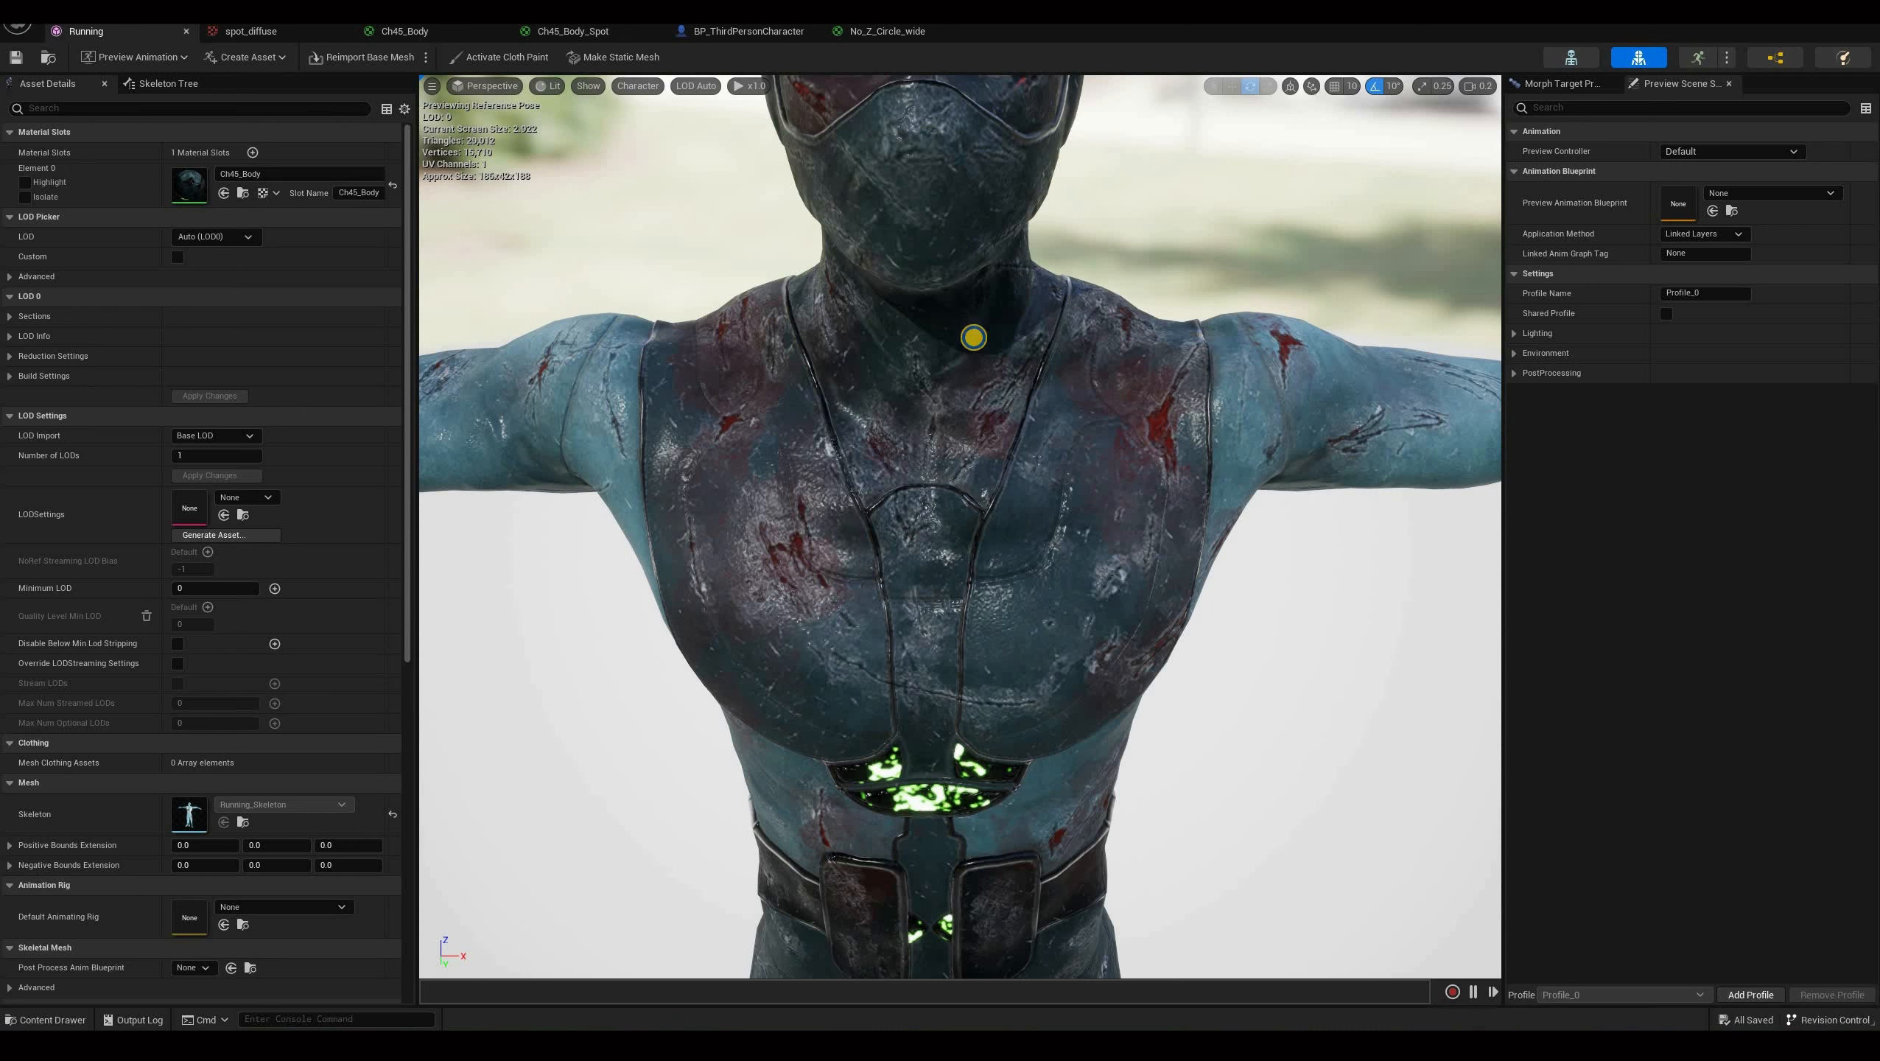
key(s)
right_drag(930, 349, 930, 349)
right_drag(1225, 307, 1267, 394)
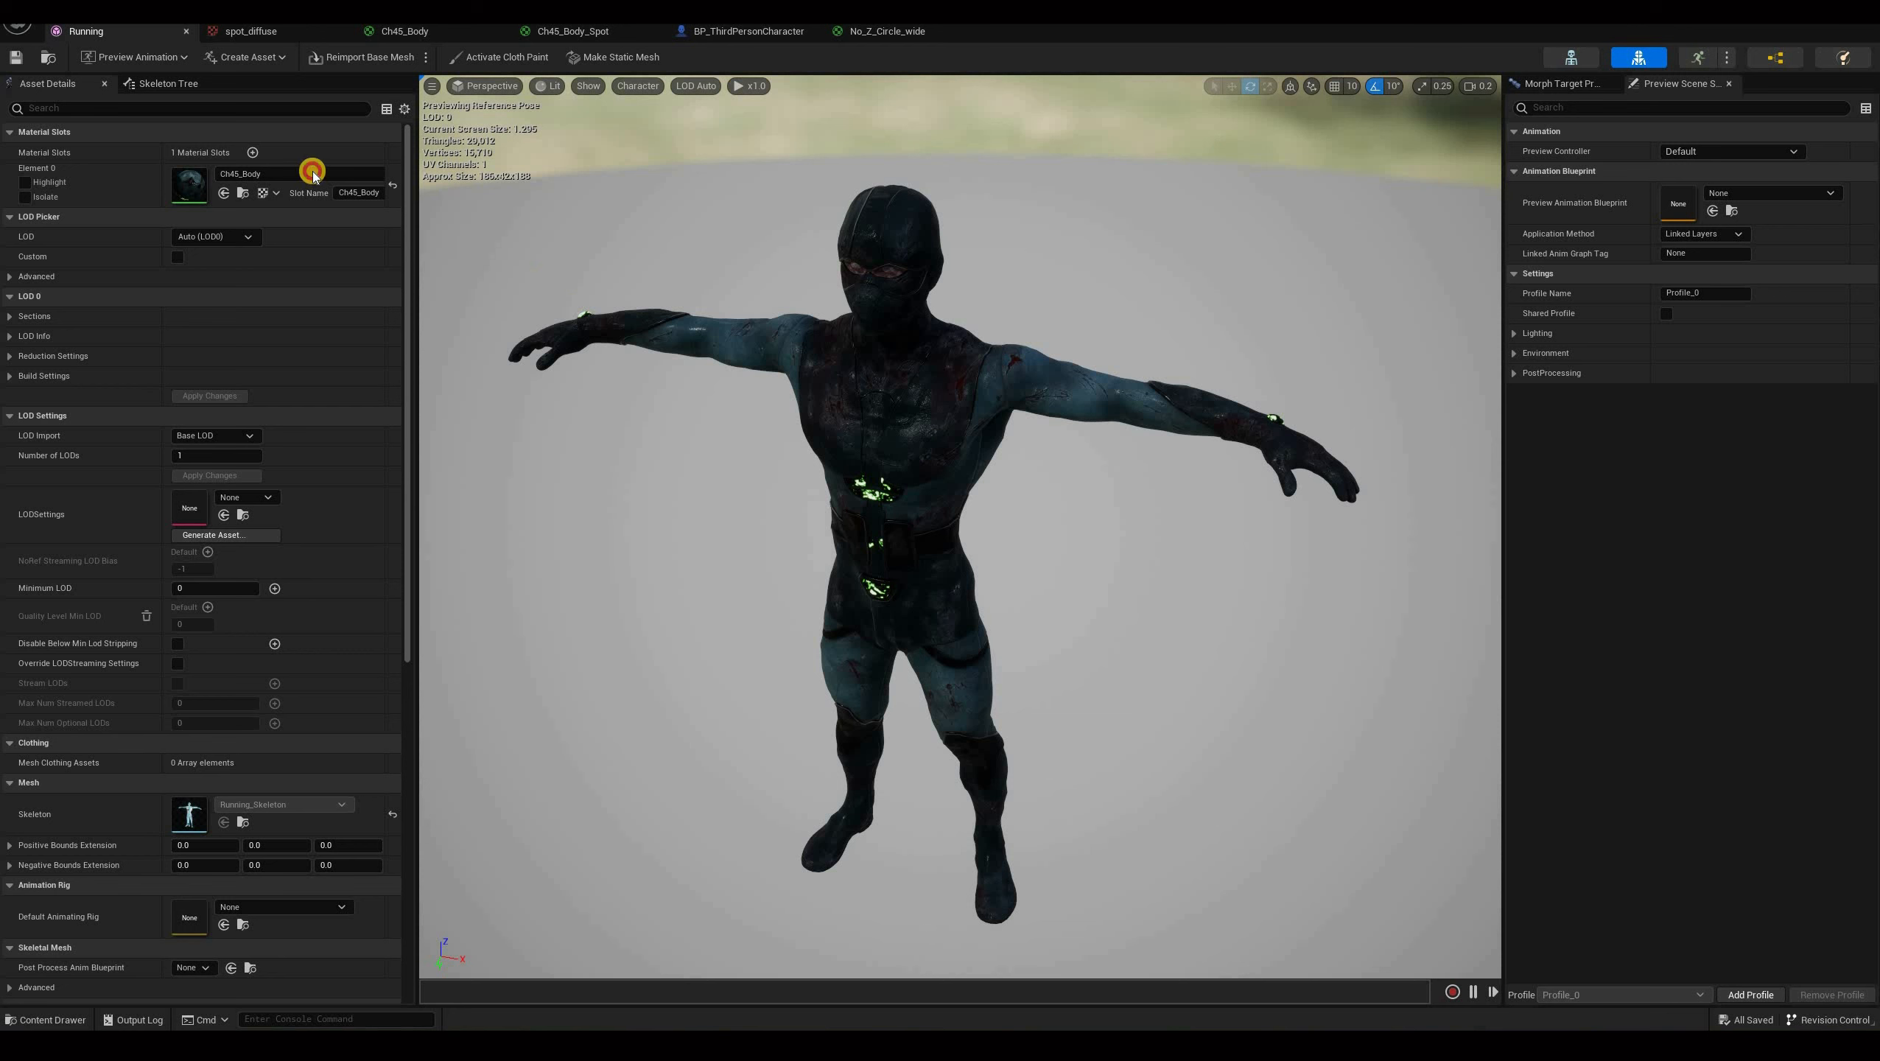
Assign the Ch45_Body_Spot material to the character mesh's material slot.
click(289, 174)
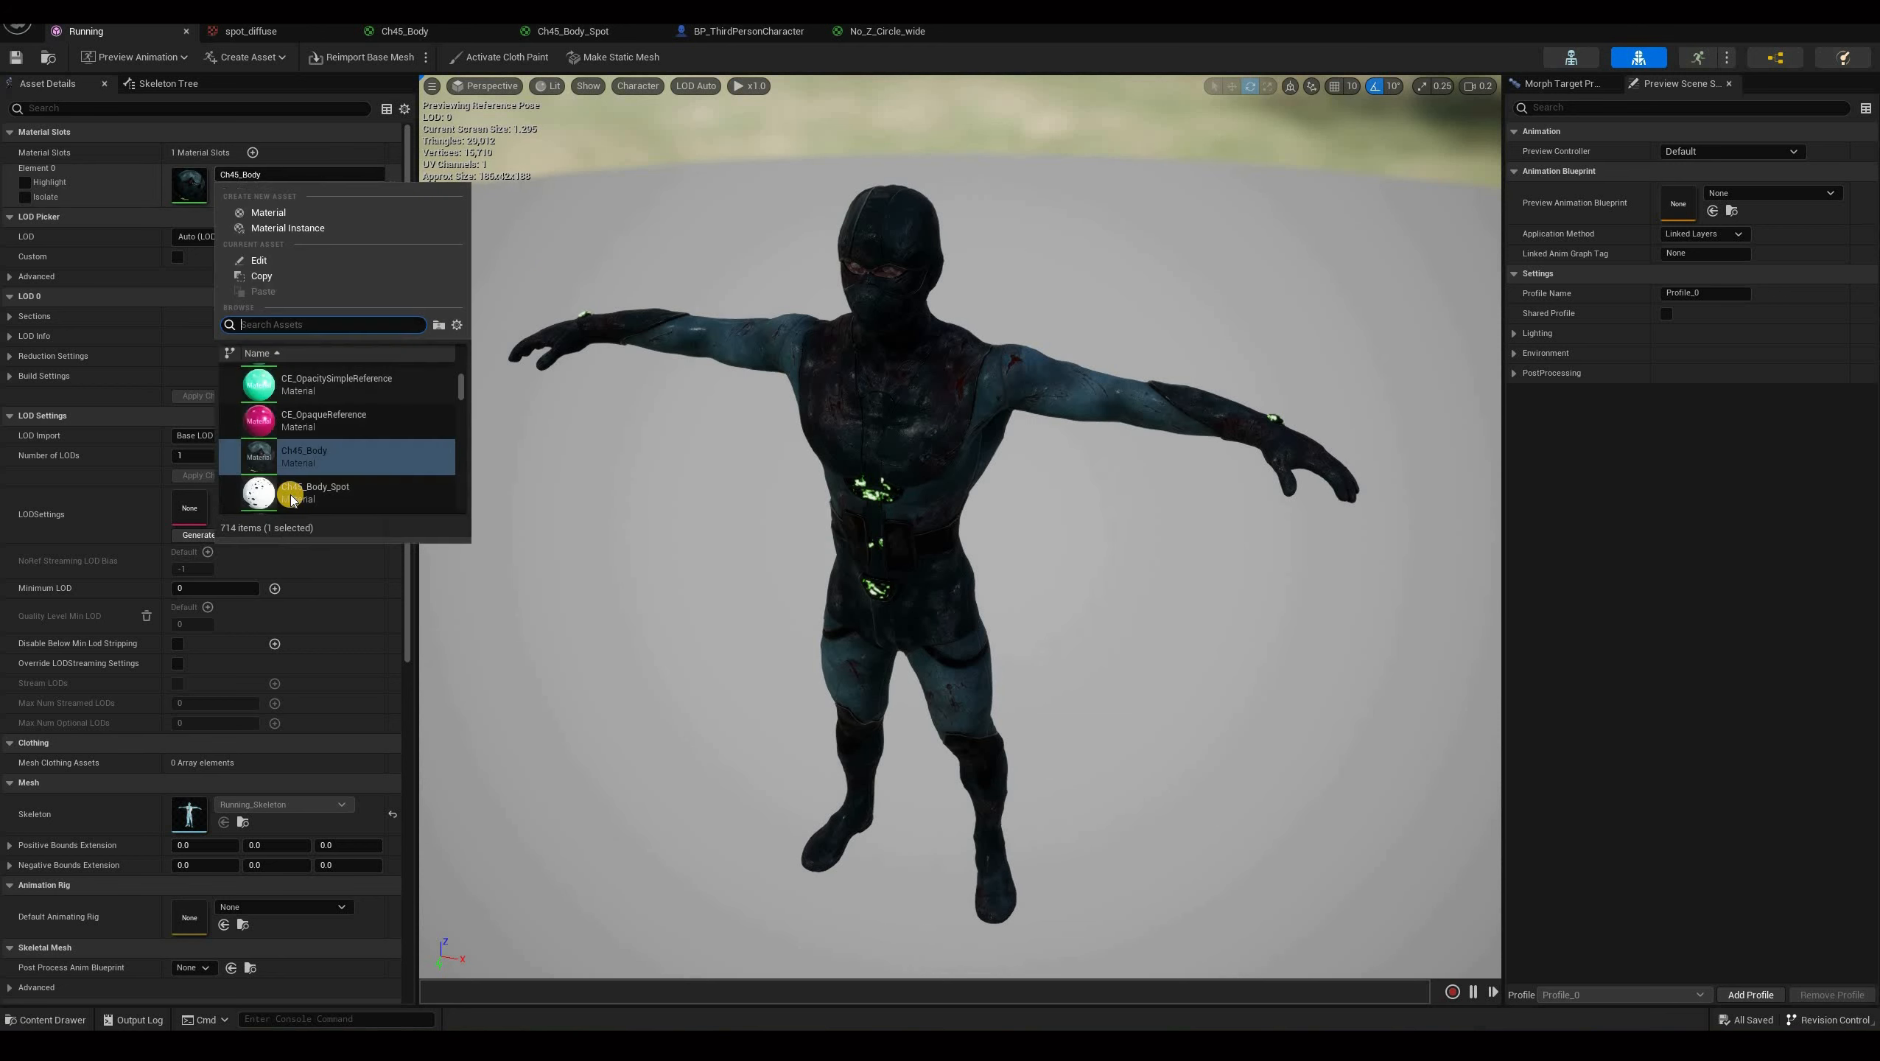
click(315, 493)
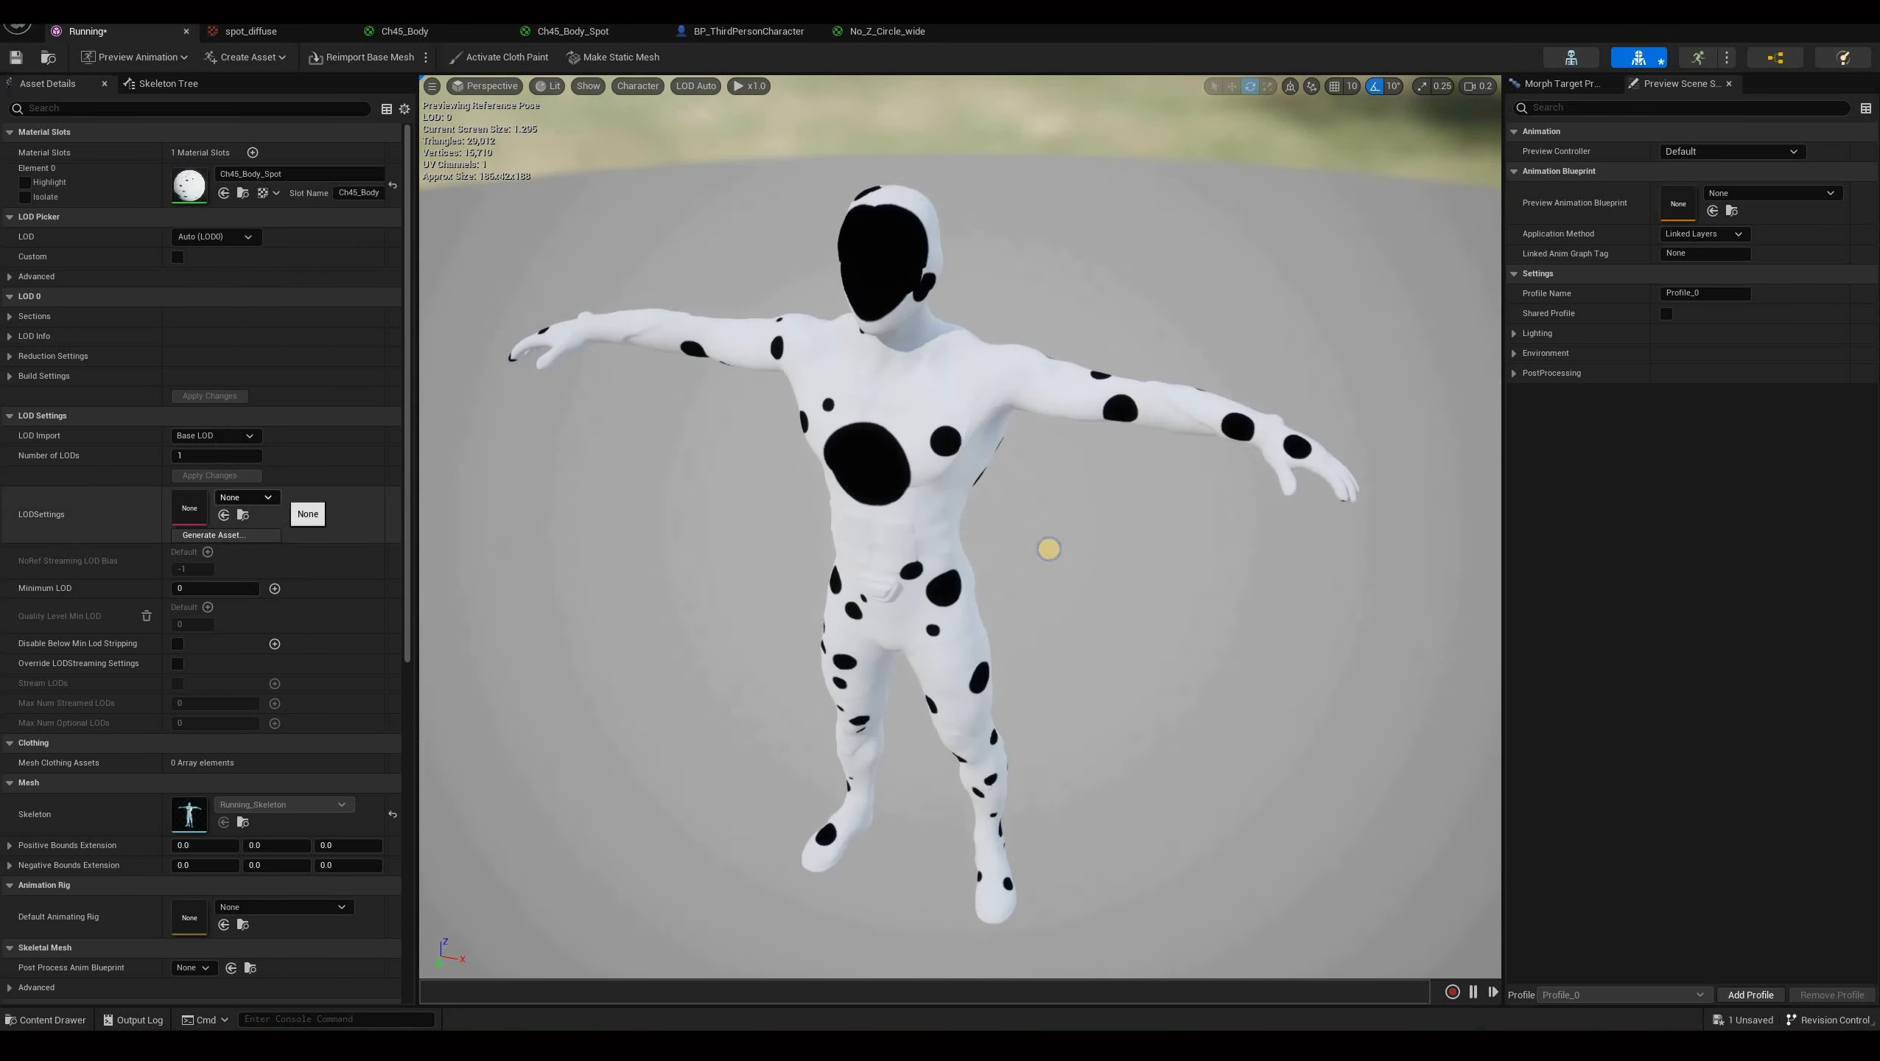
scroll(861, 408, up, 4)
right_drag(860, 408, 928, 212)
scroll(948, 353, up, 3)
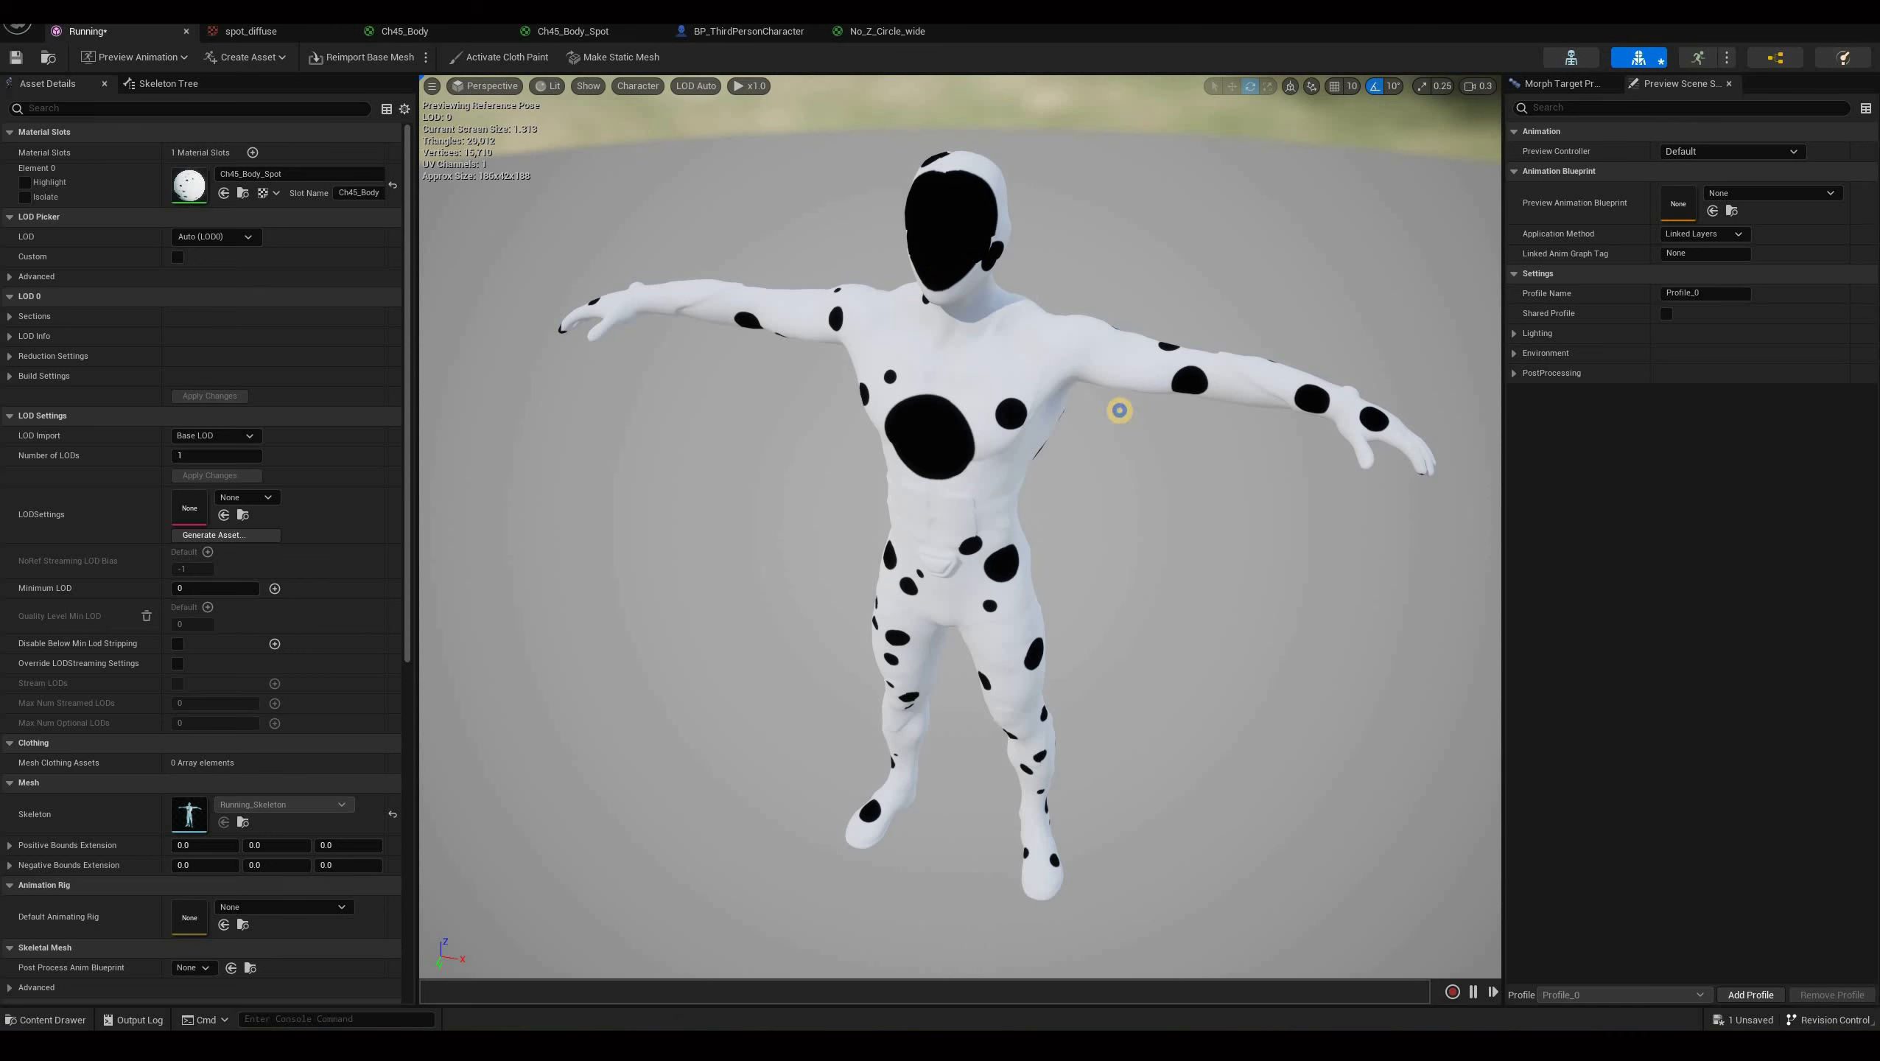
drag(980, 367, 778, 139)
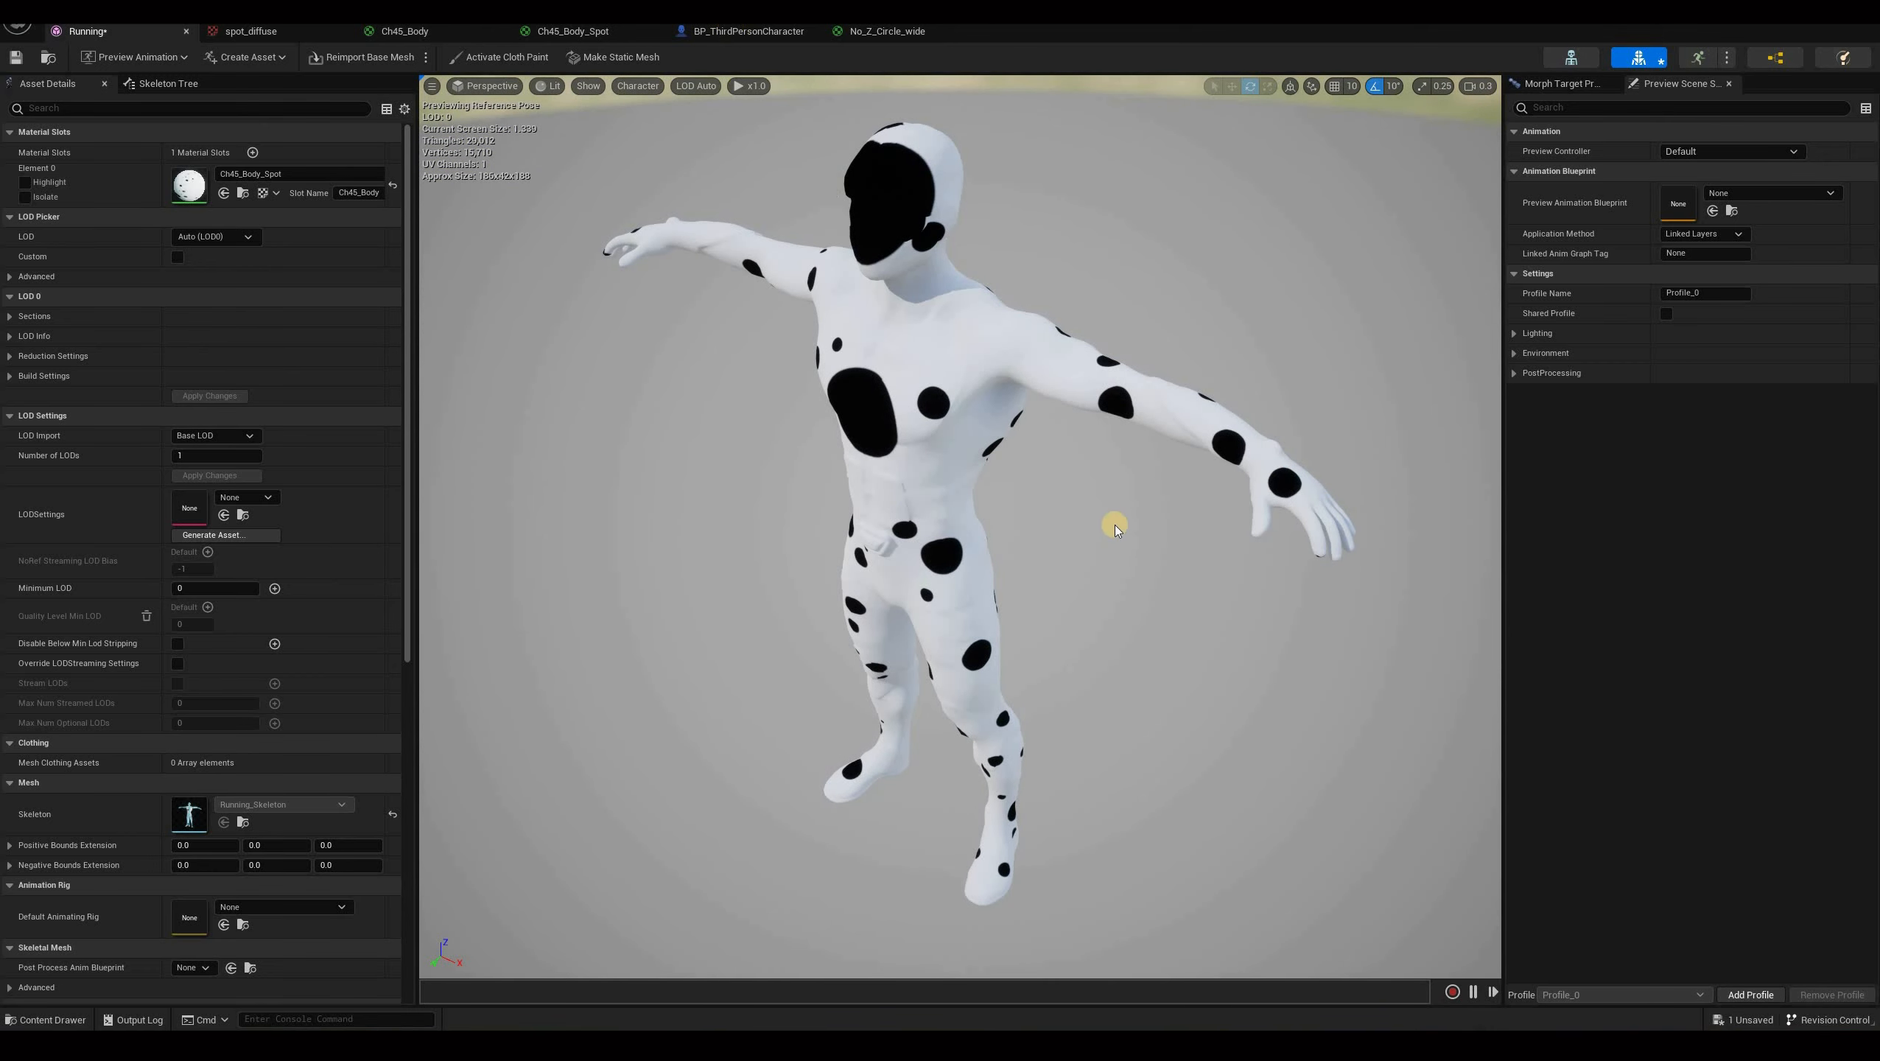
Open the BP_ThirdPersonCharacter blueprint and view the spotted character in its viewport.
click(735, 30)
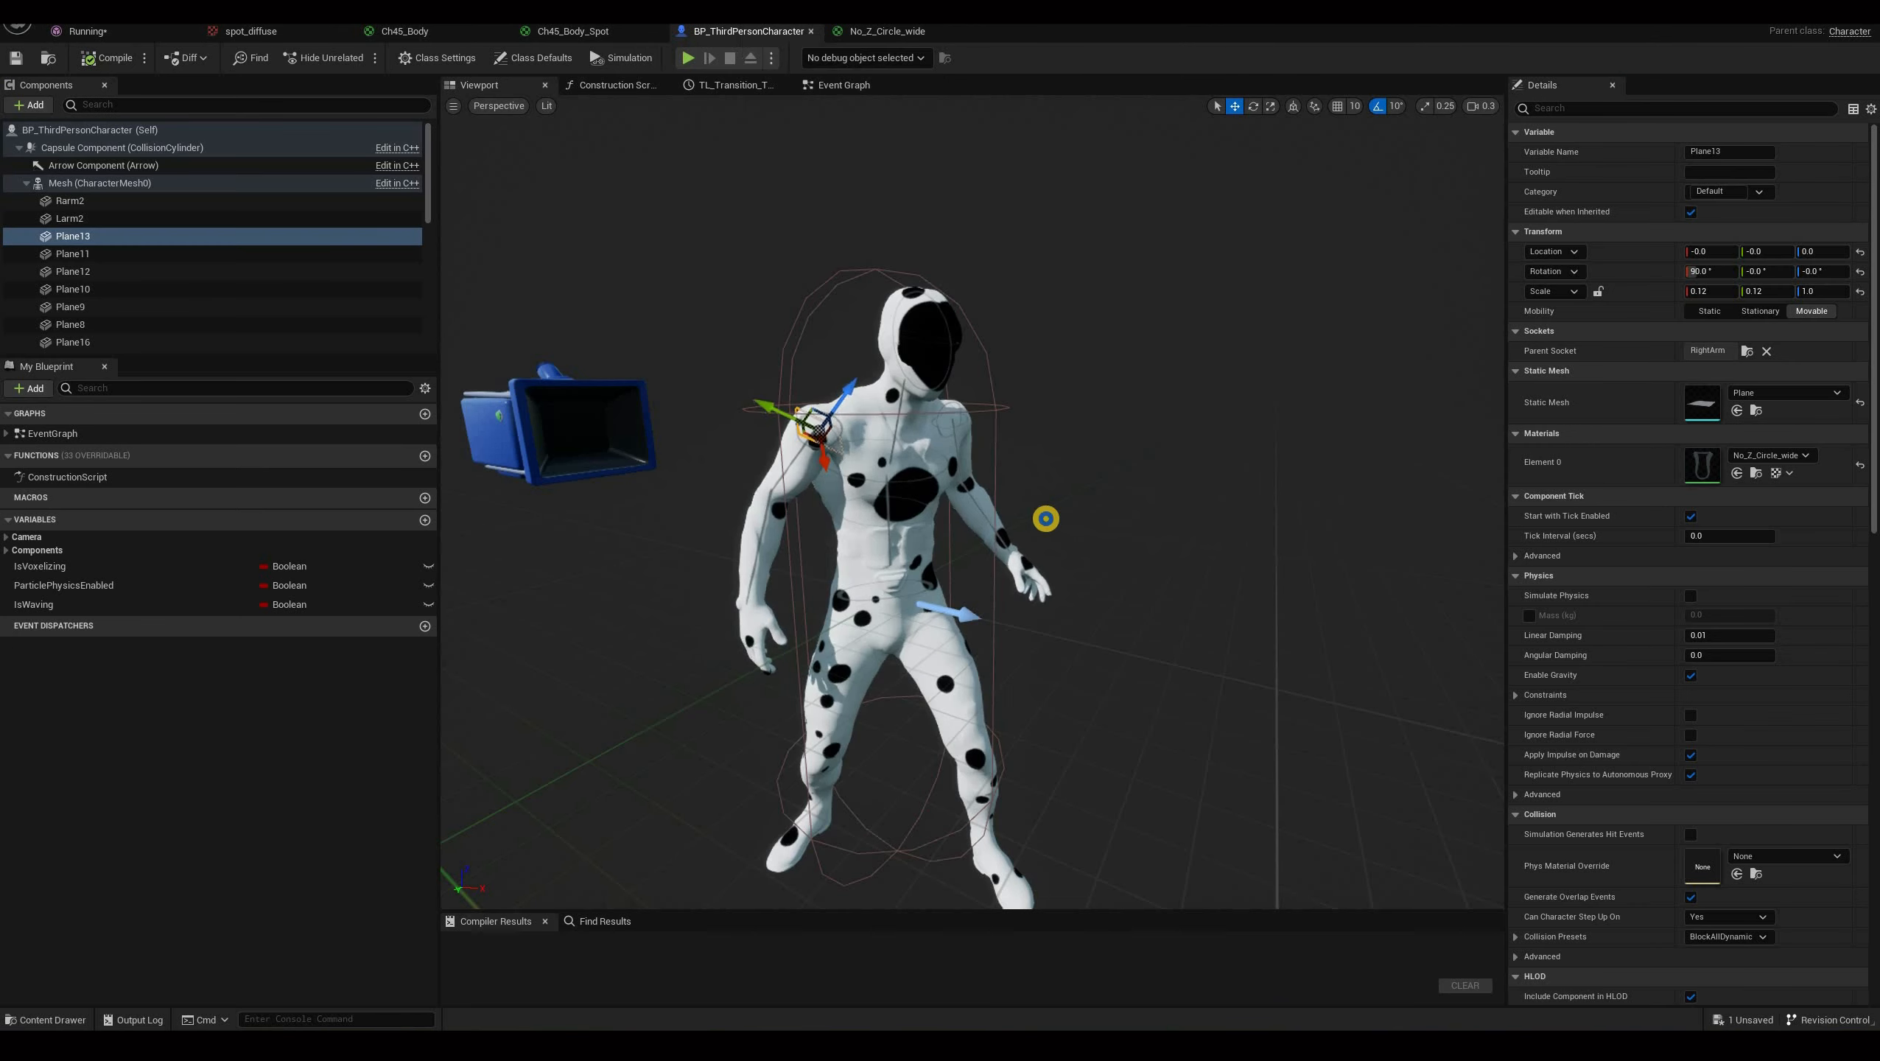
scroll(1078, 580, up, 8)
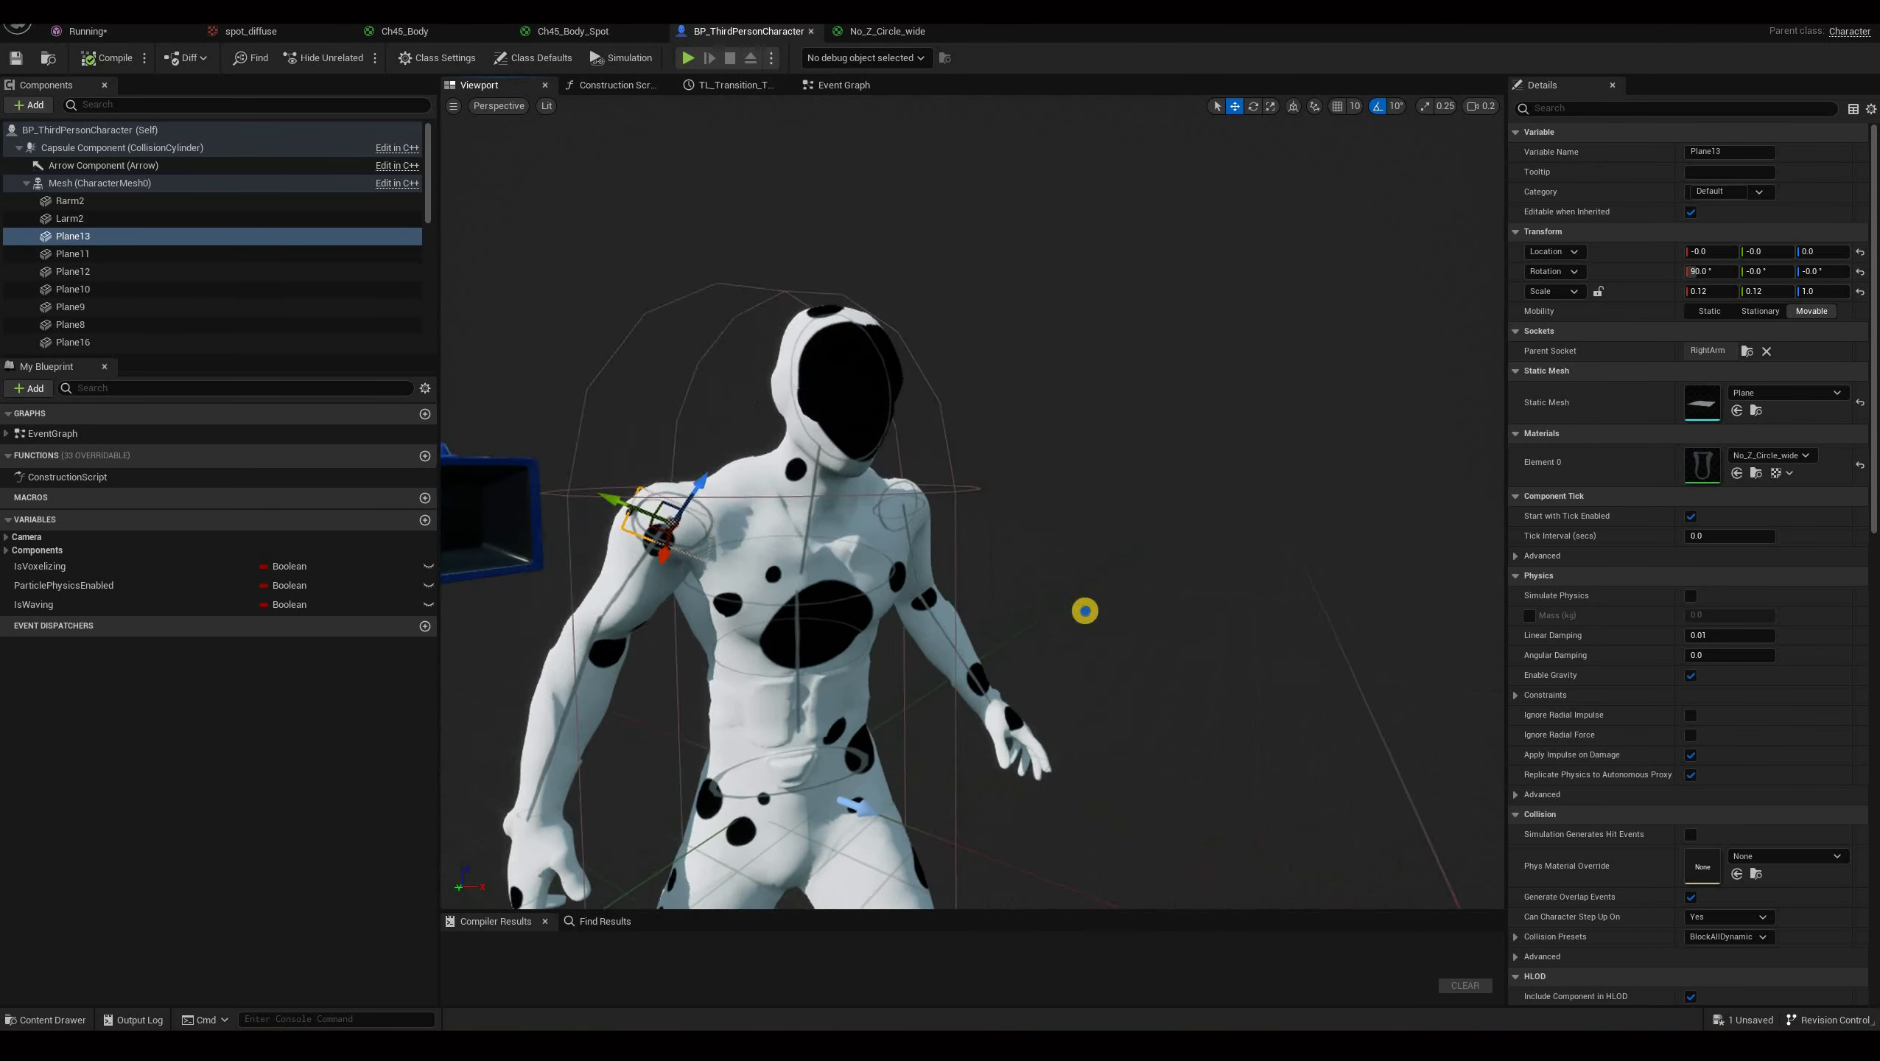
alt+drag(974, 476, 1024, 362)
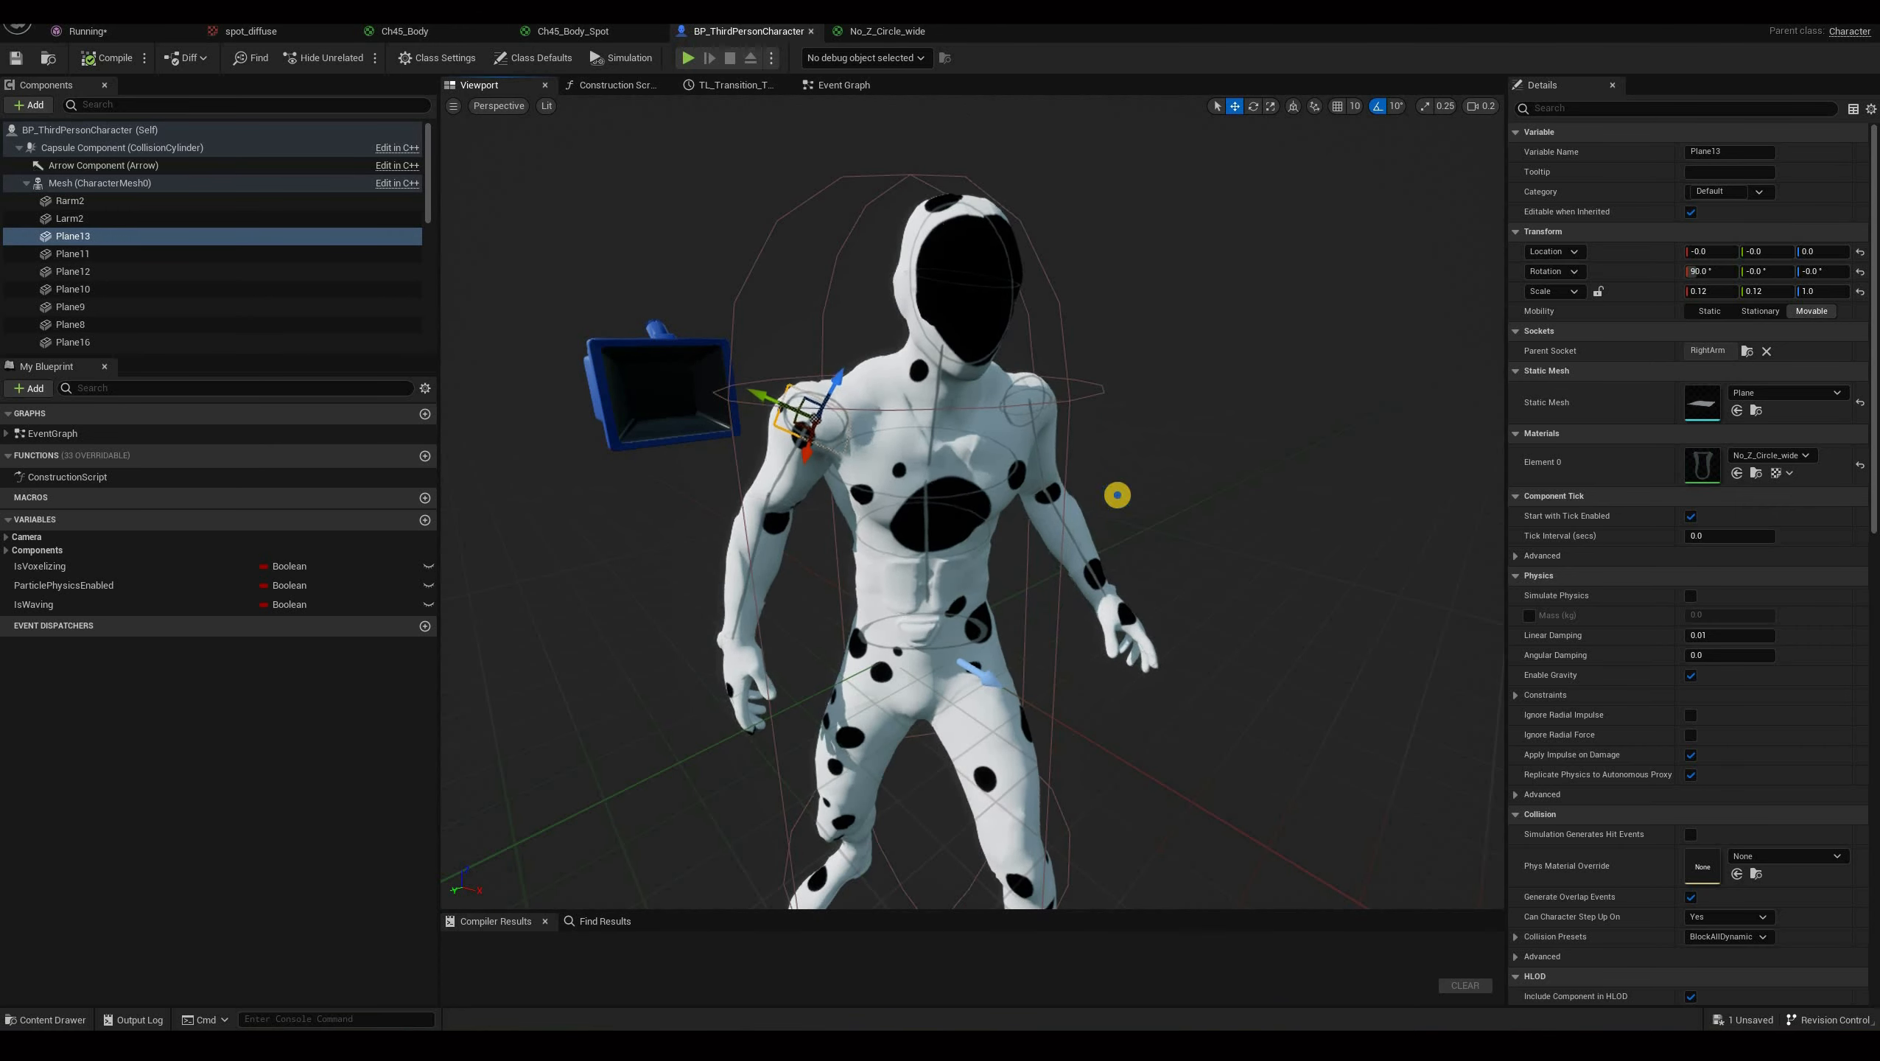
Orbit the blueprint viewport and select the arm and plane line components to inspect them on the character.
alt+drag(1088, 462, 812, 422)
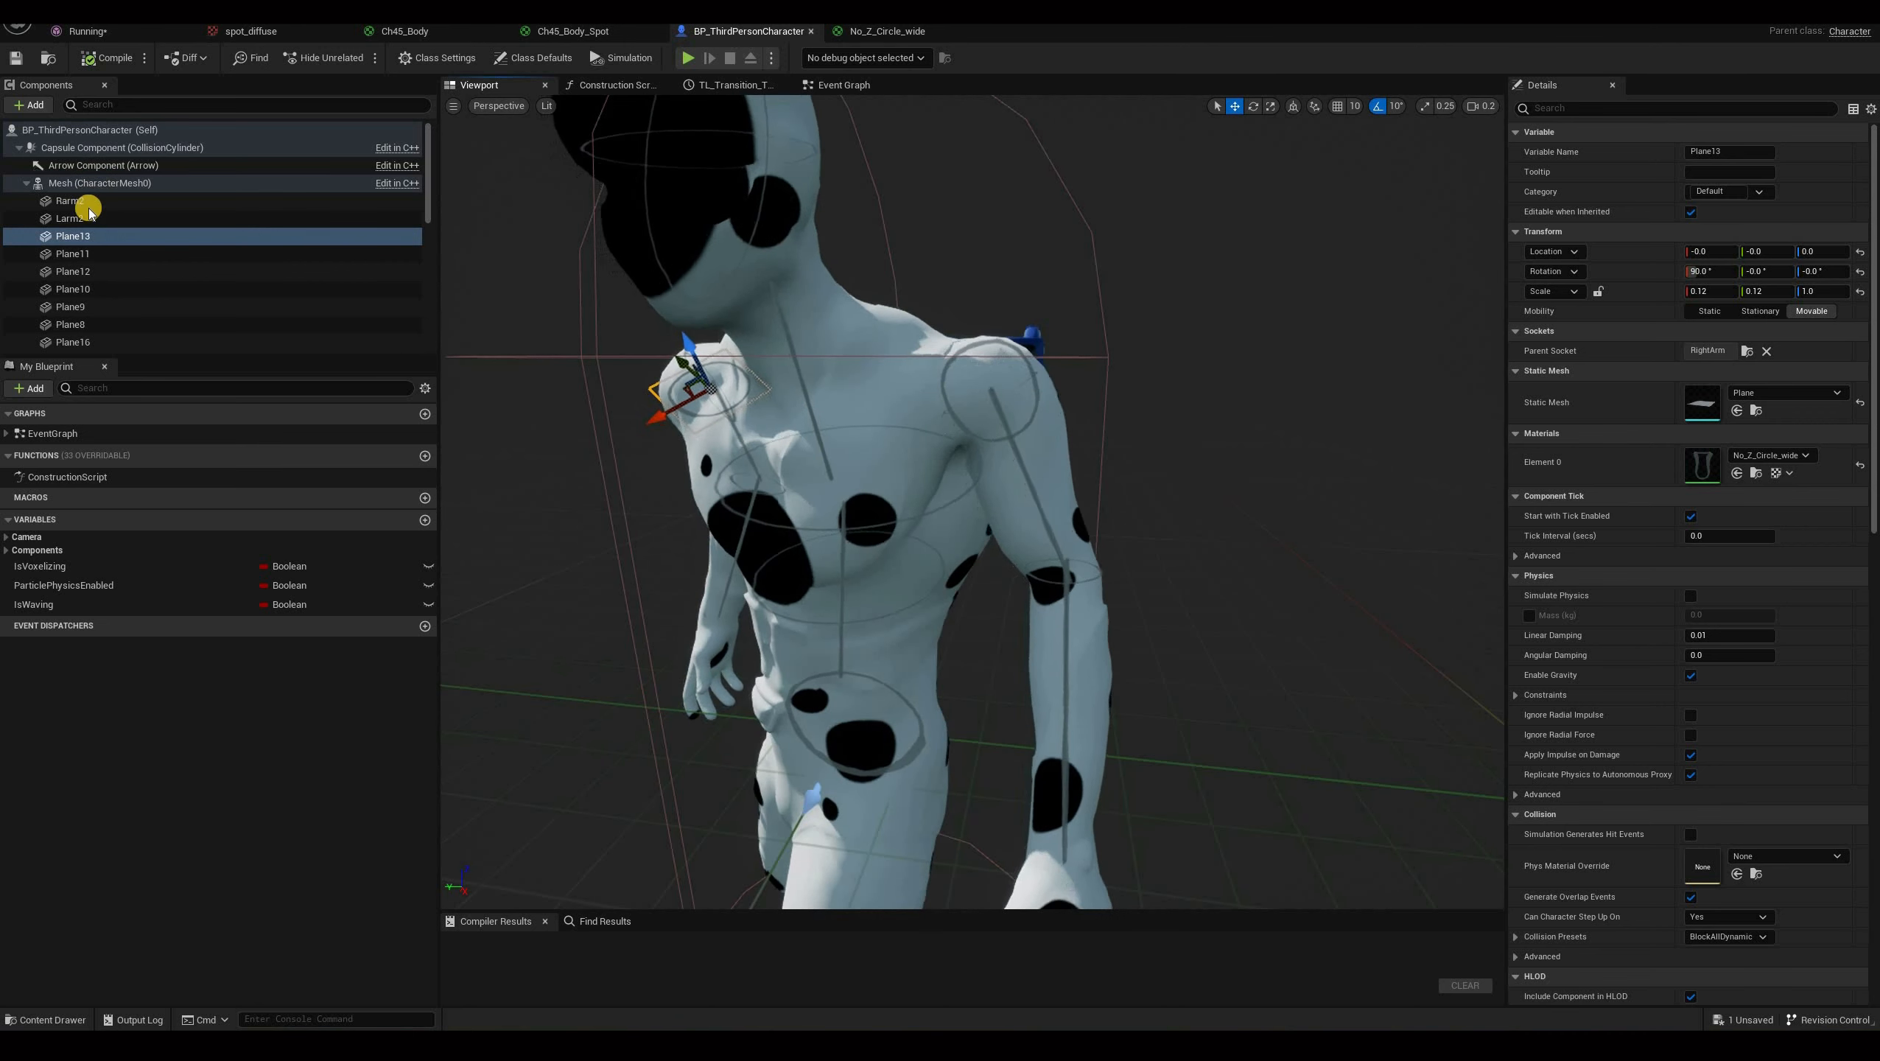
double_click(104, 238)
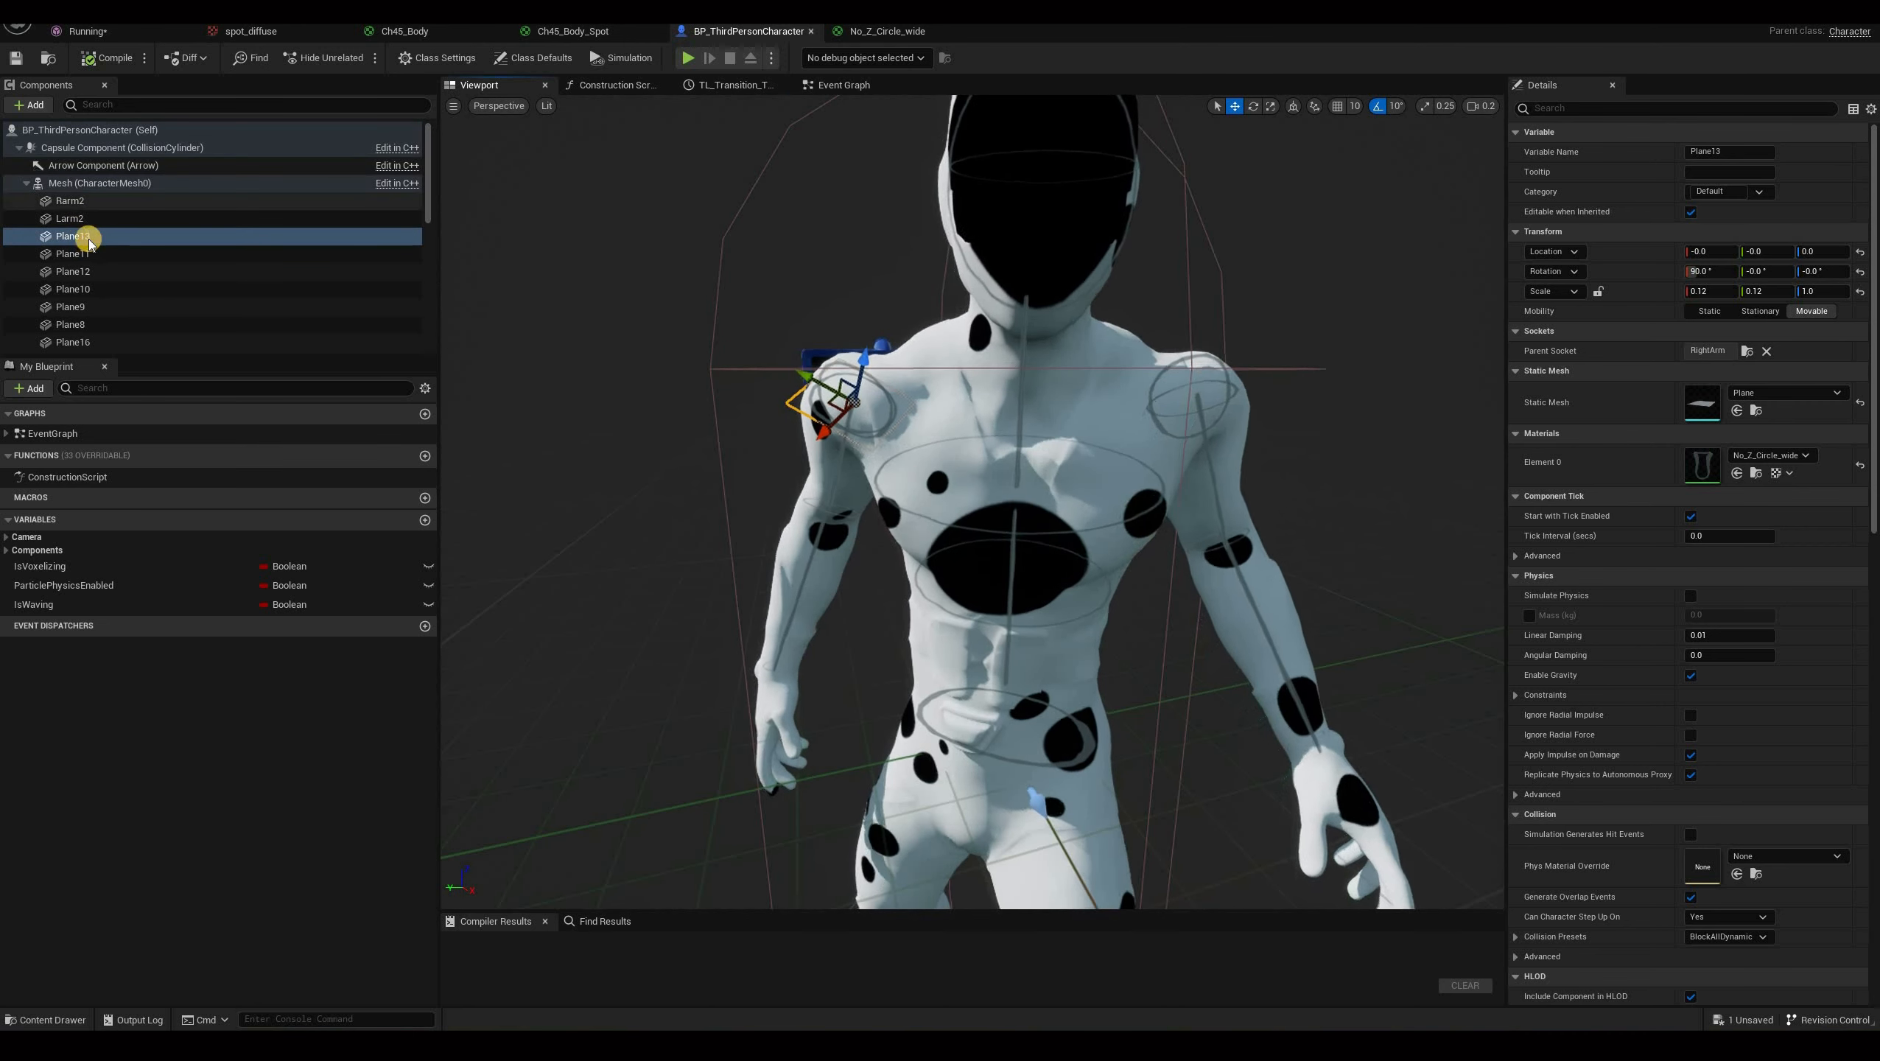
click(835, 423)
click(71, 217)
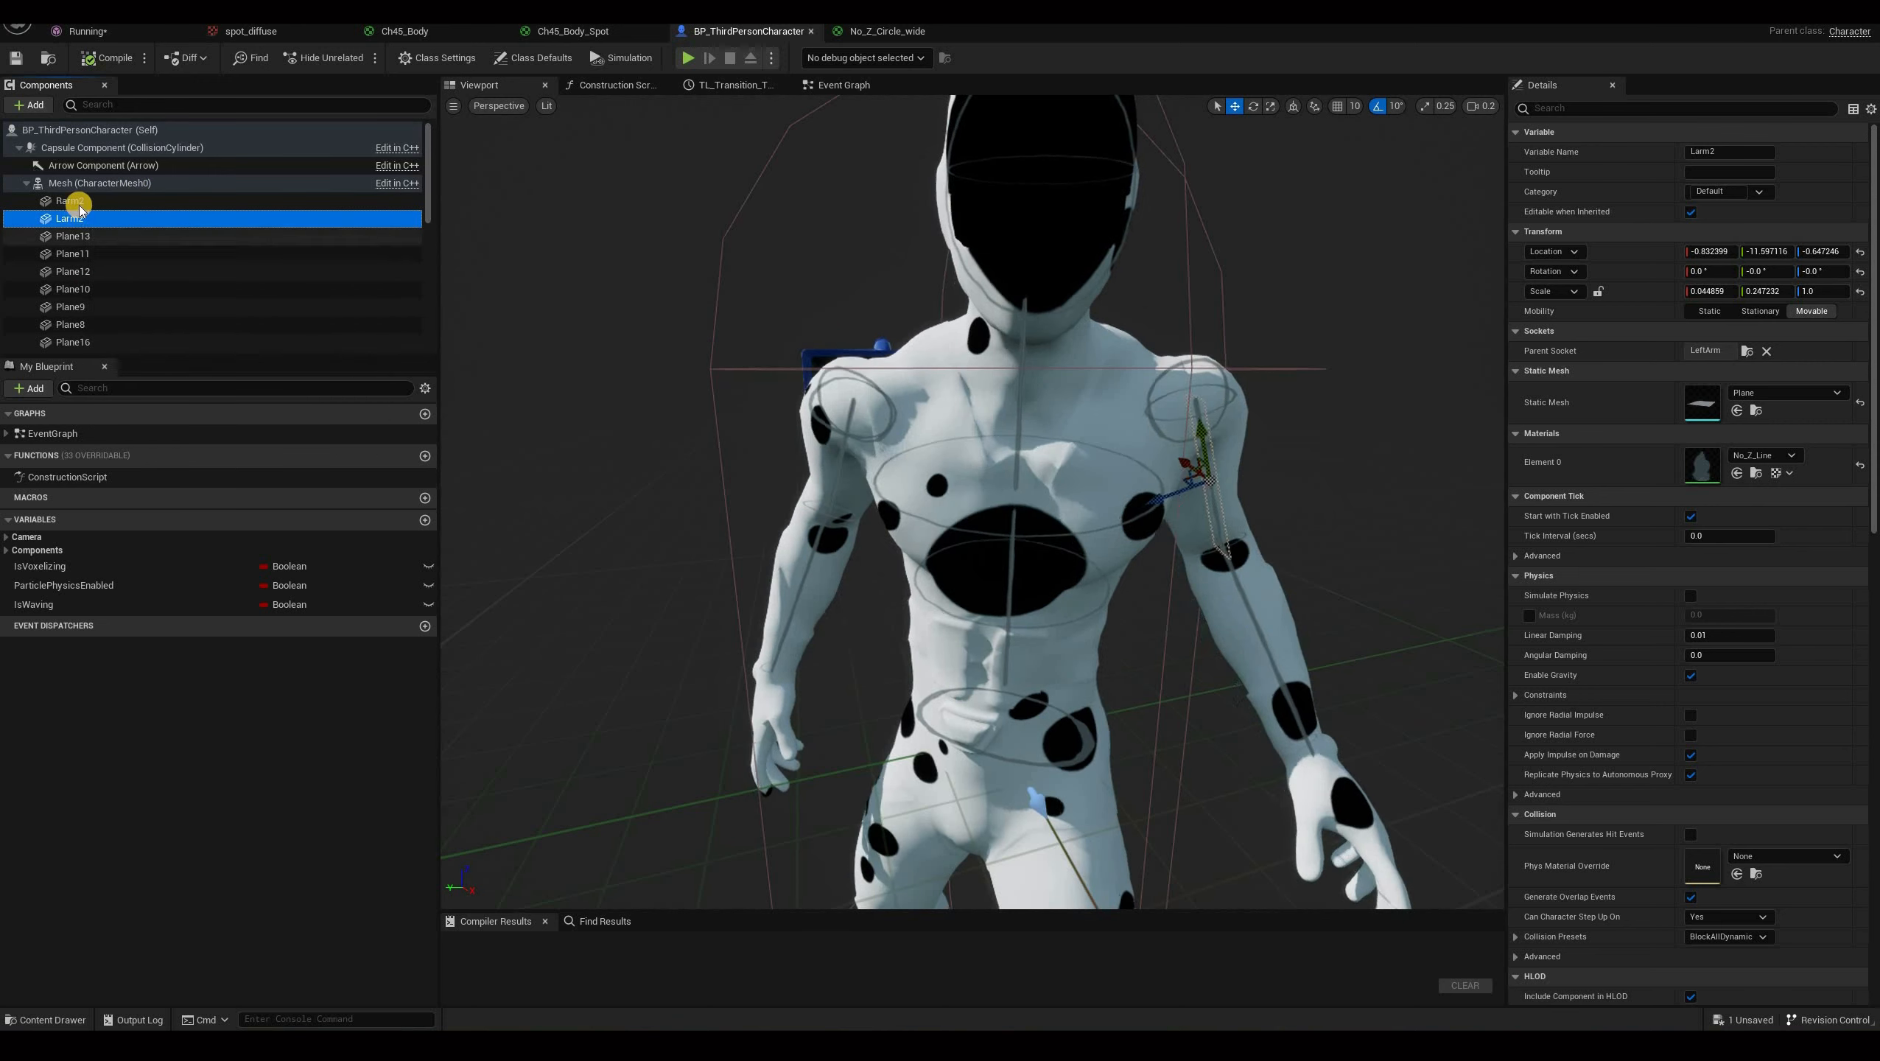
click(73, 236)
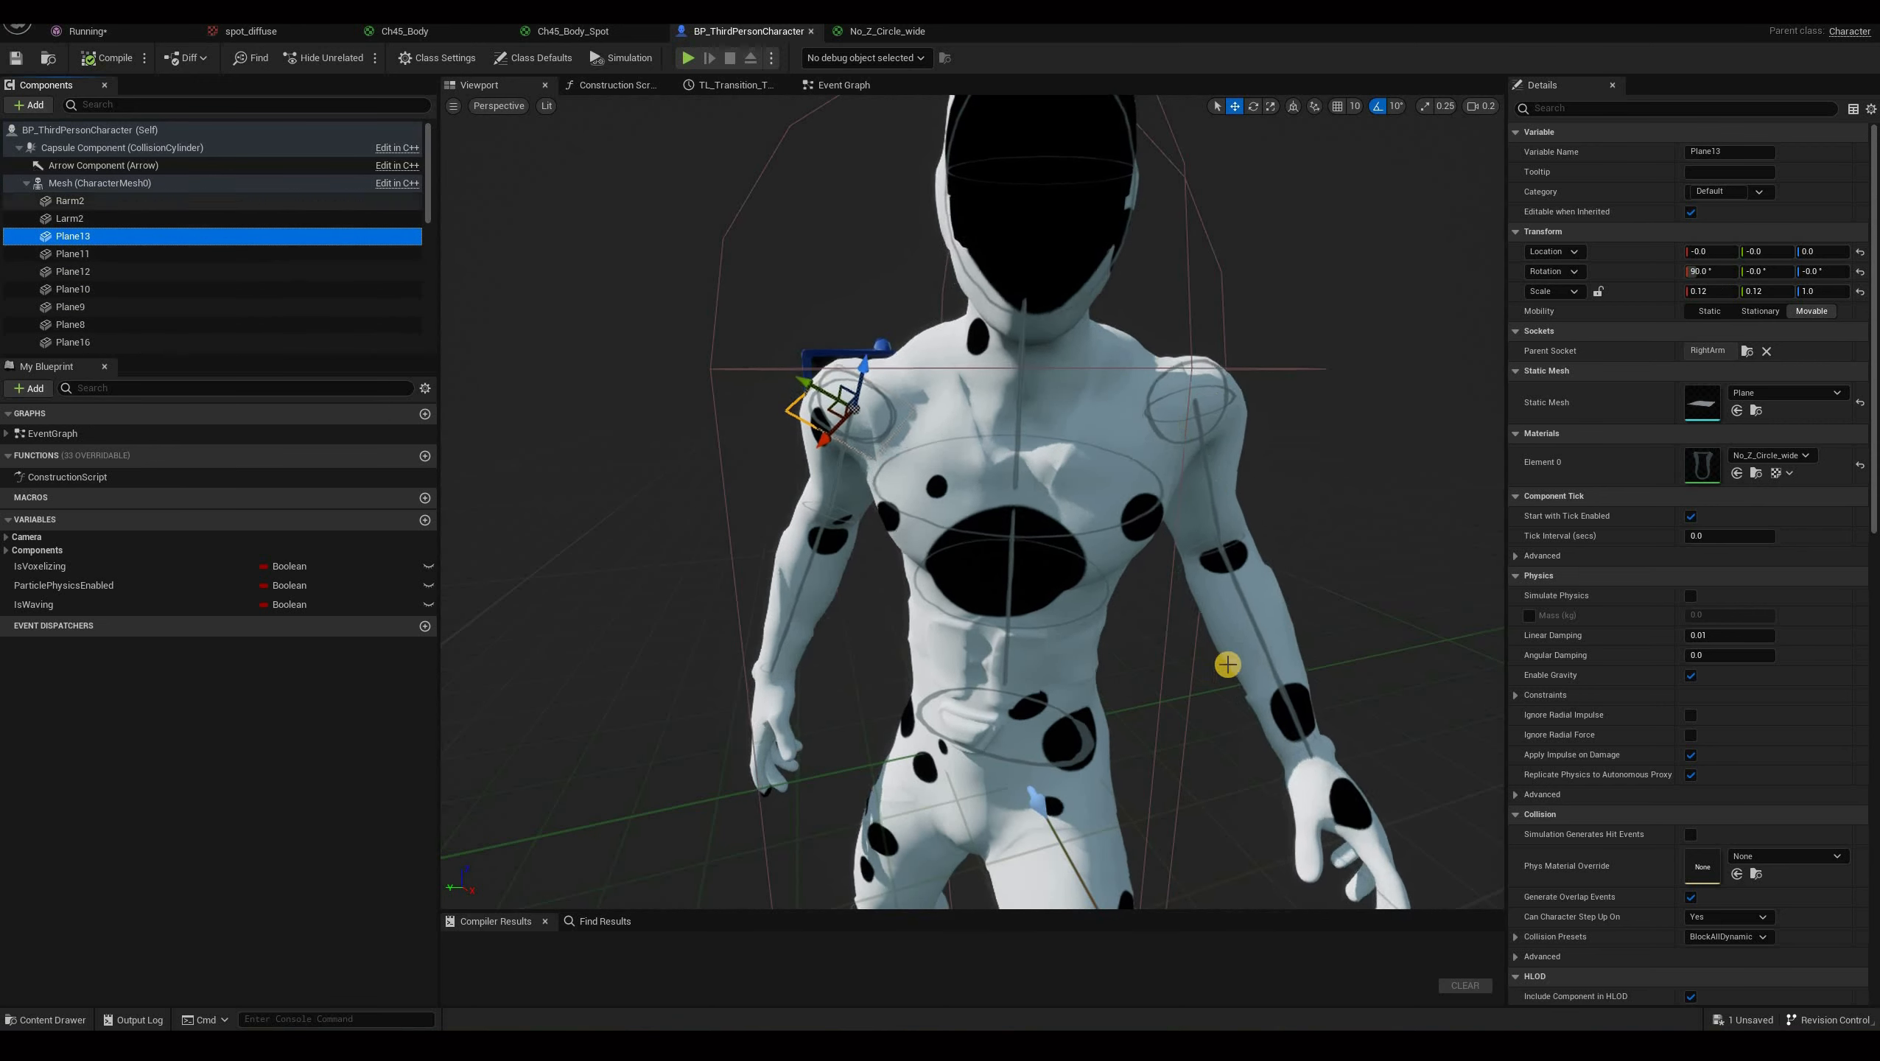
click(73, 200)
shift+click(75, 290)
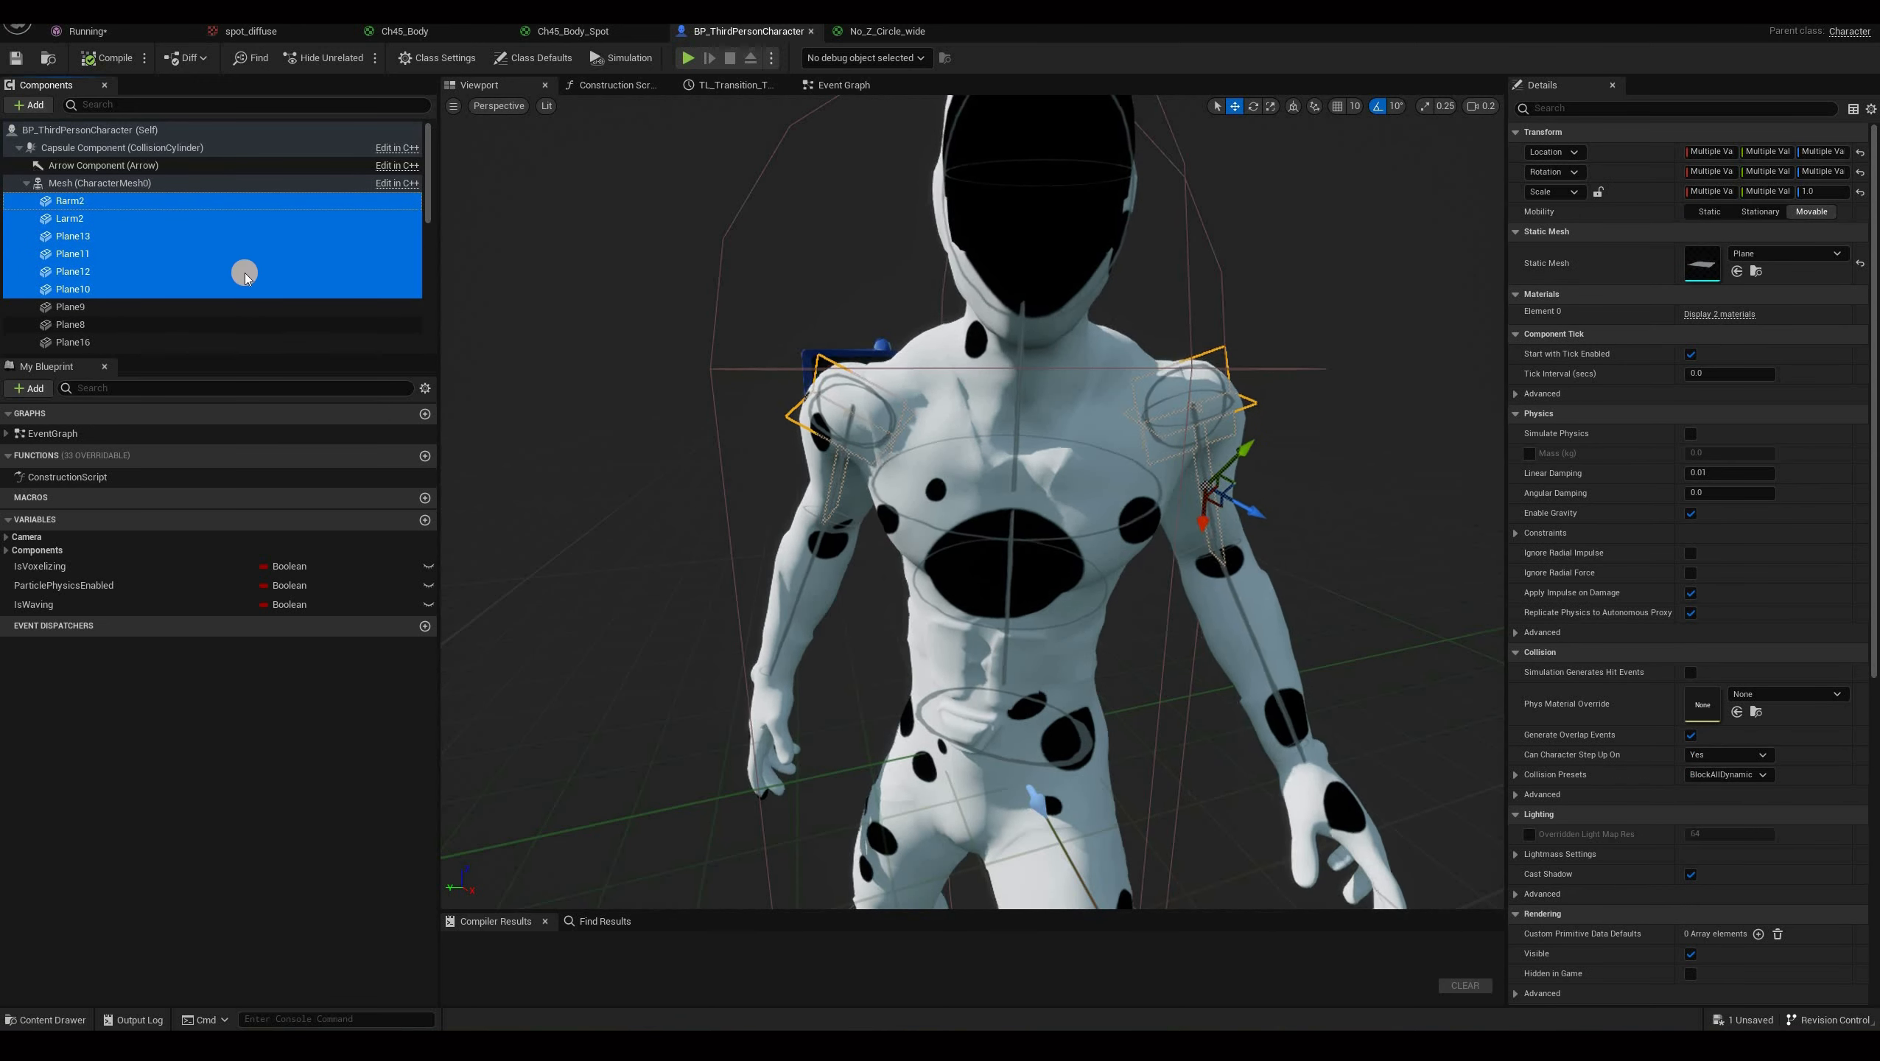
click(79, 196)
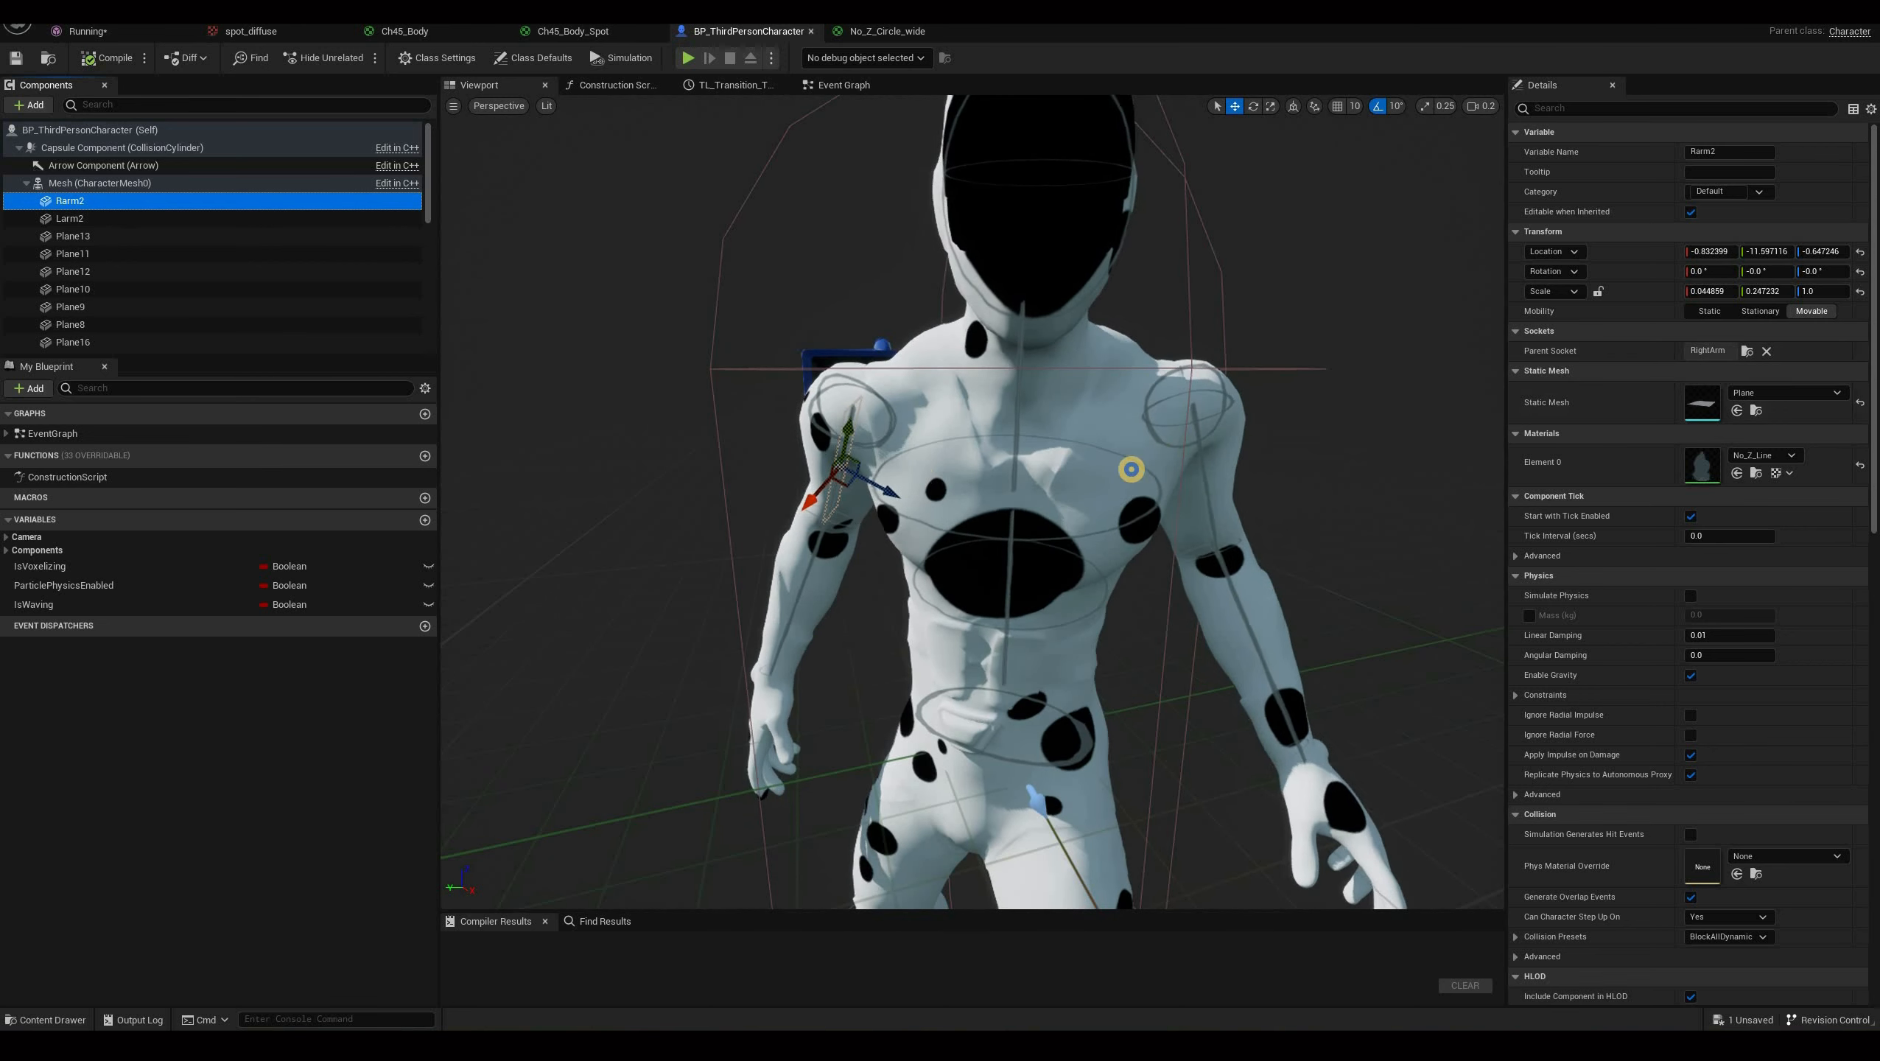
Try moving the Rarm2 line plane along the arm, then undo the move.
right_drag(1130, 470, 823, 407)
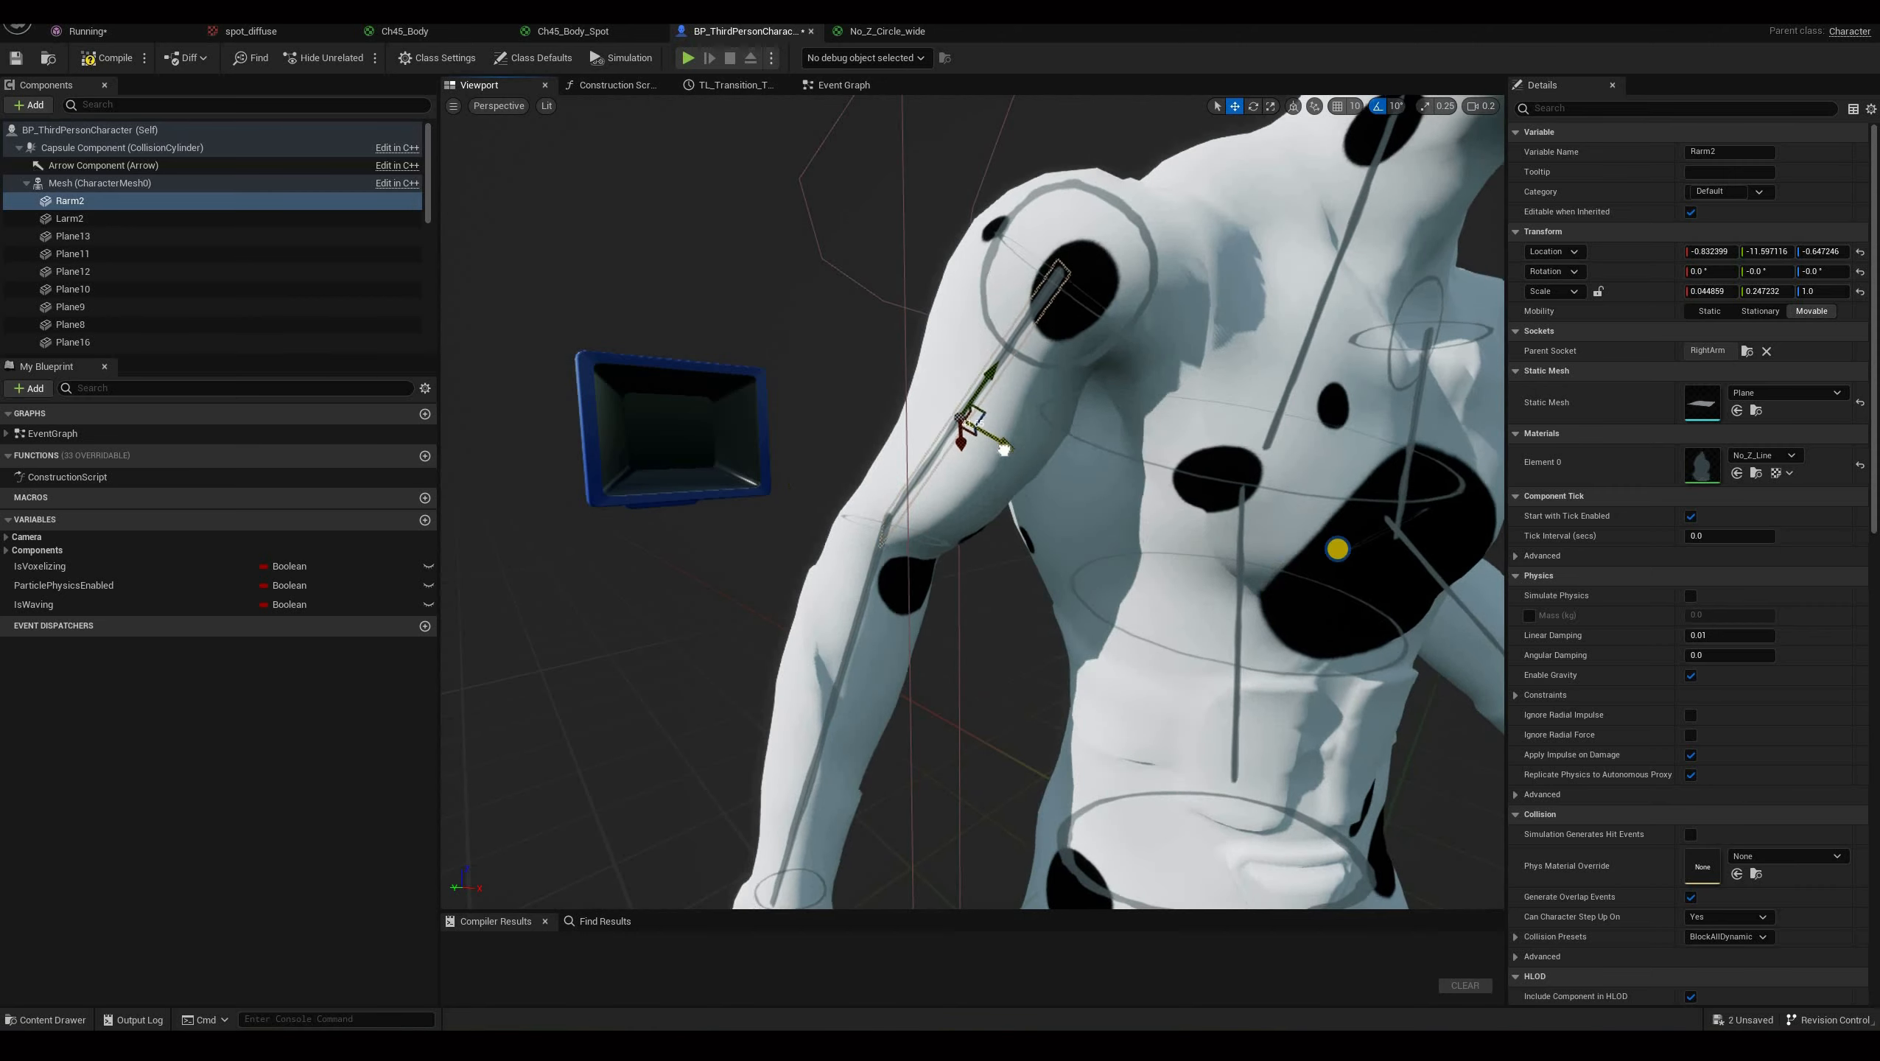
drag(1006, 449, 860, 353)
right_drag(1339, 537, 1256, 570)
right_drag(890, 255, 829, 581)
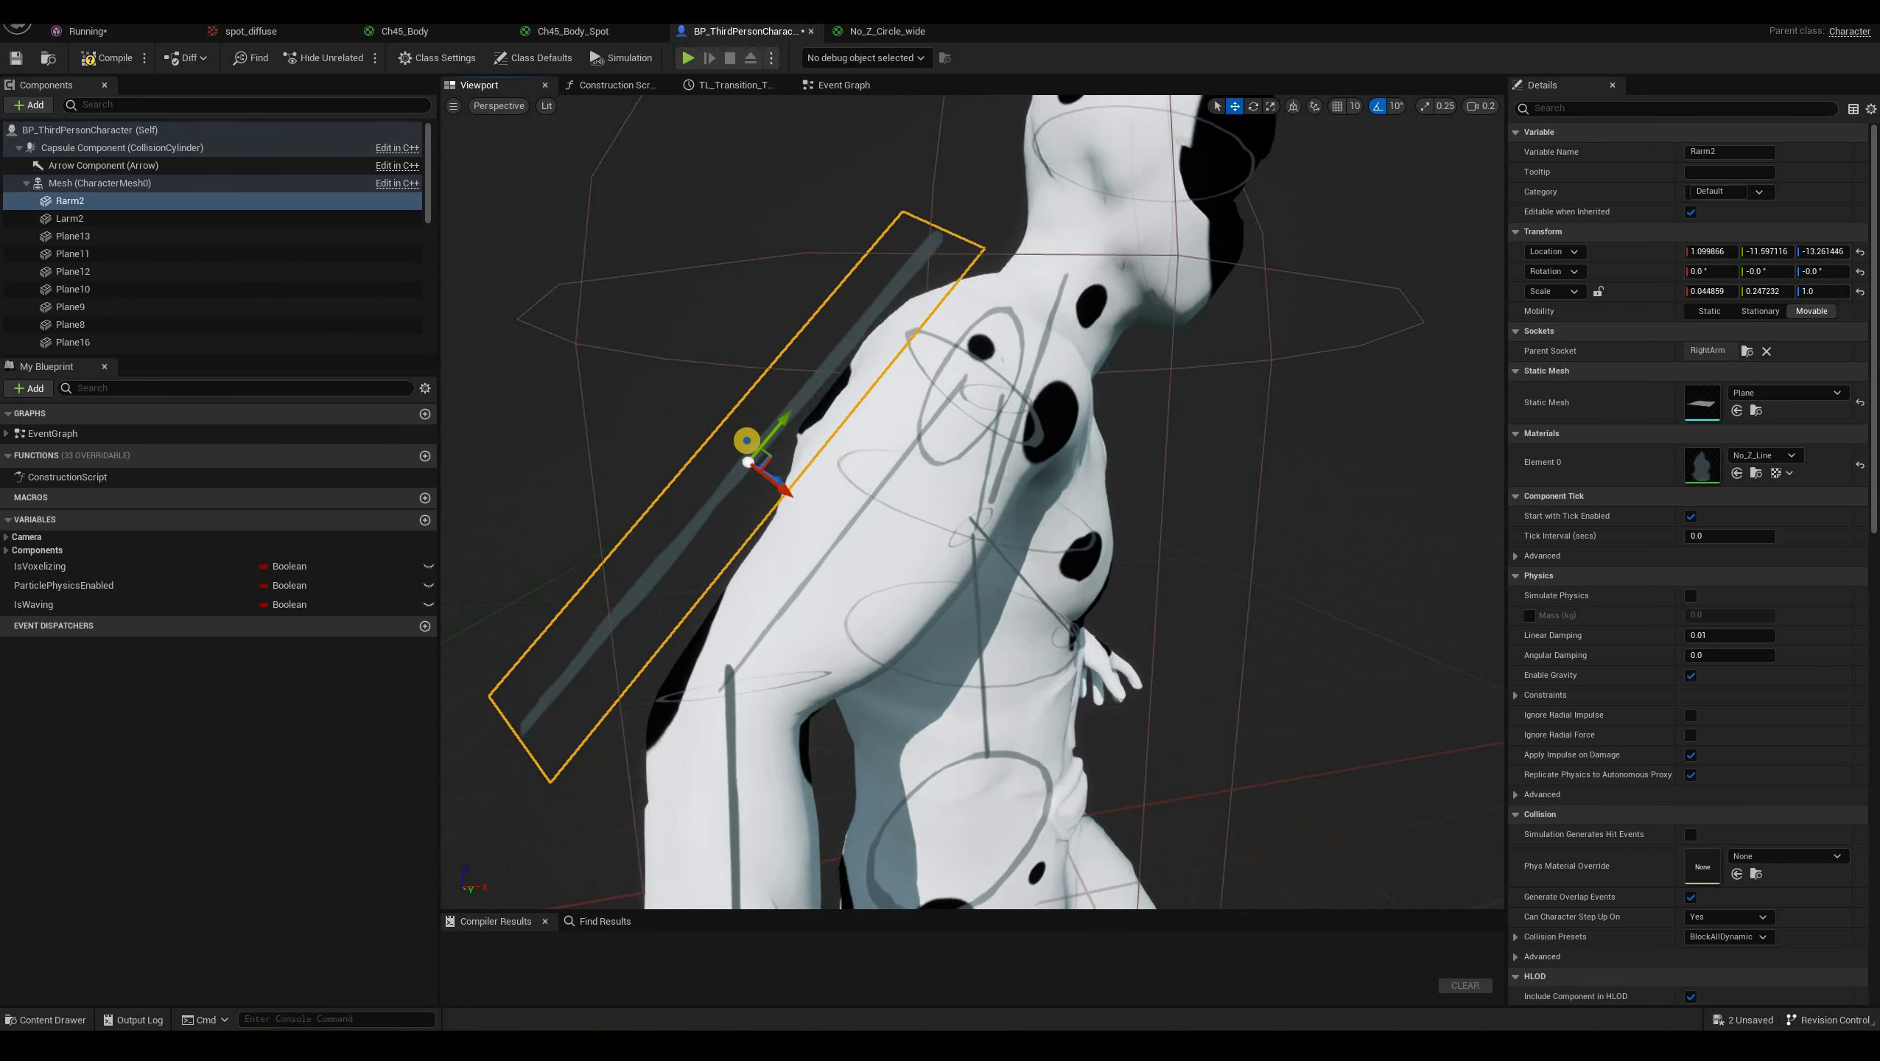
key(ctrl+z)
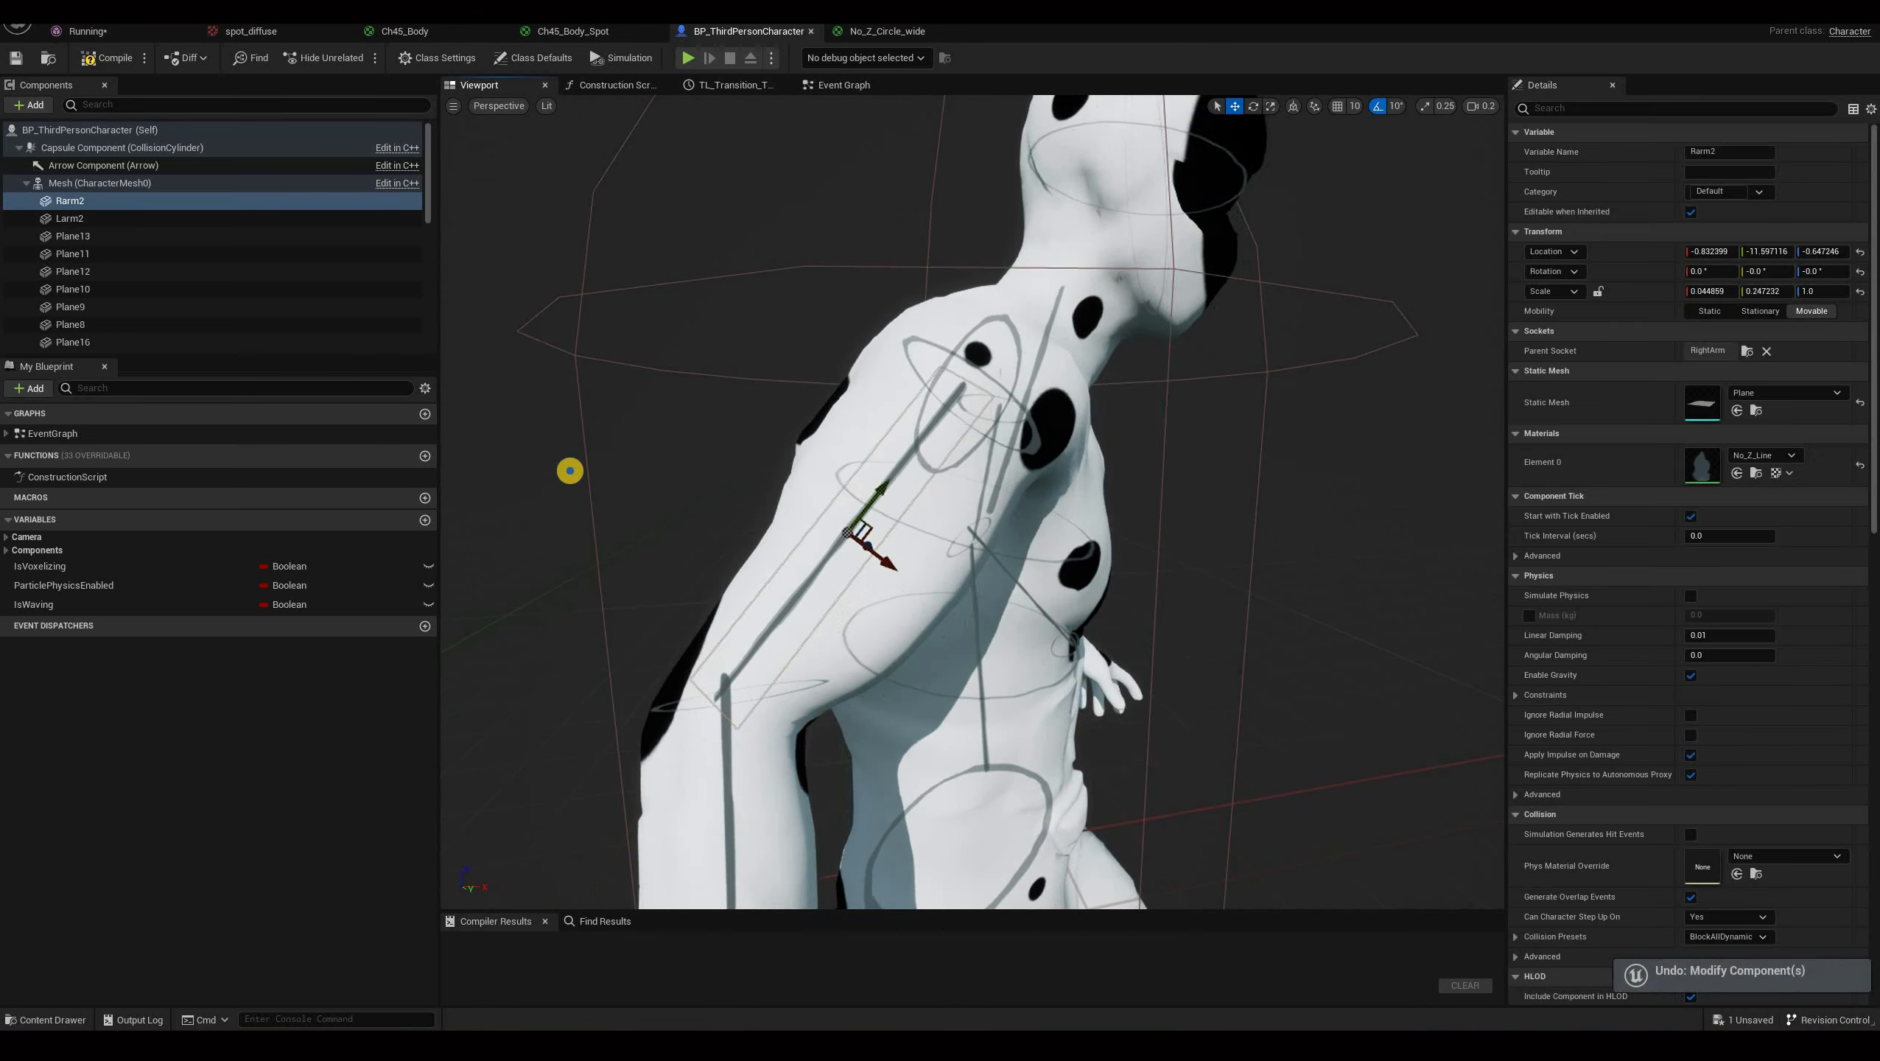
Inspect the Rarm2 line plane around the shoulder up close and open its No_Z_Line material.
right_drag(1246, 388, 1247, 306)
right_drag(1020, 420, 1055, 540)
right_drag(892, 316, 1113, 458)
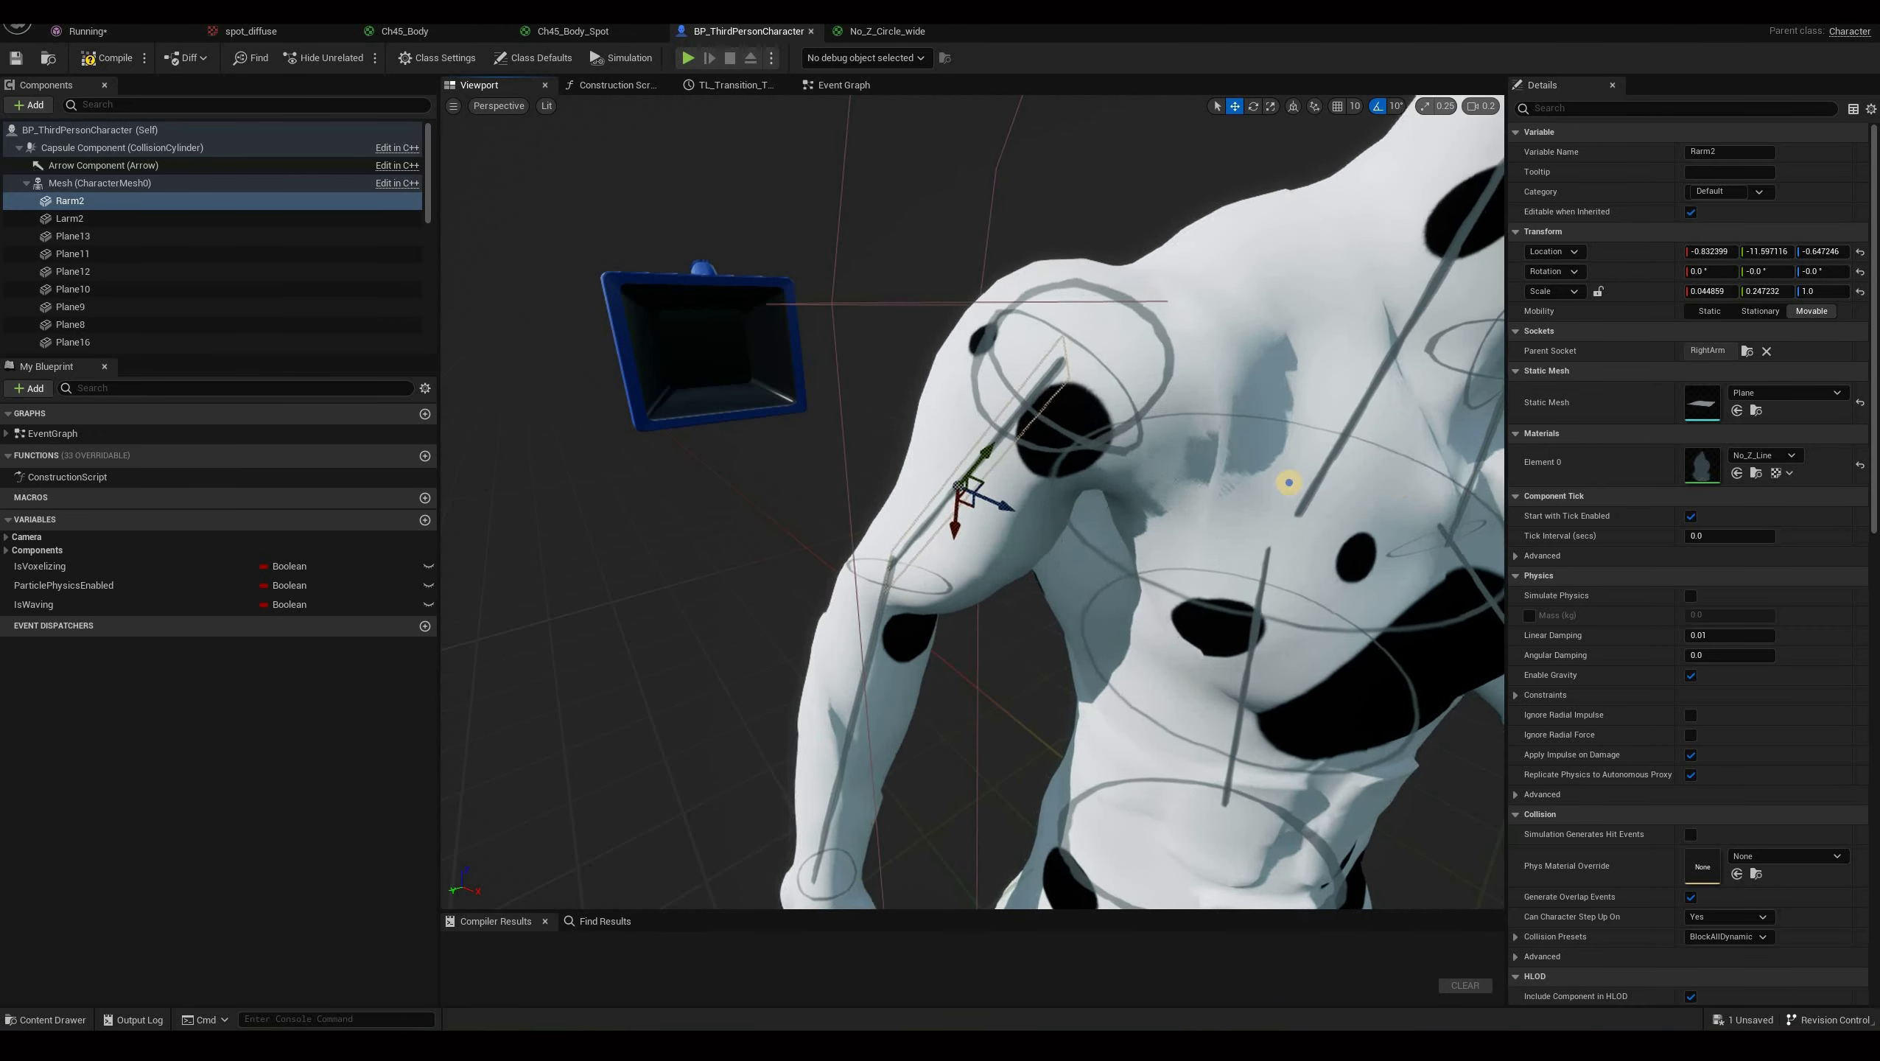
right_drag(1289, 482, 991, 402)
right_drag(1217, 439, 1700, 470)
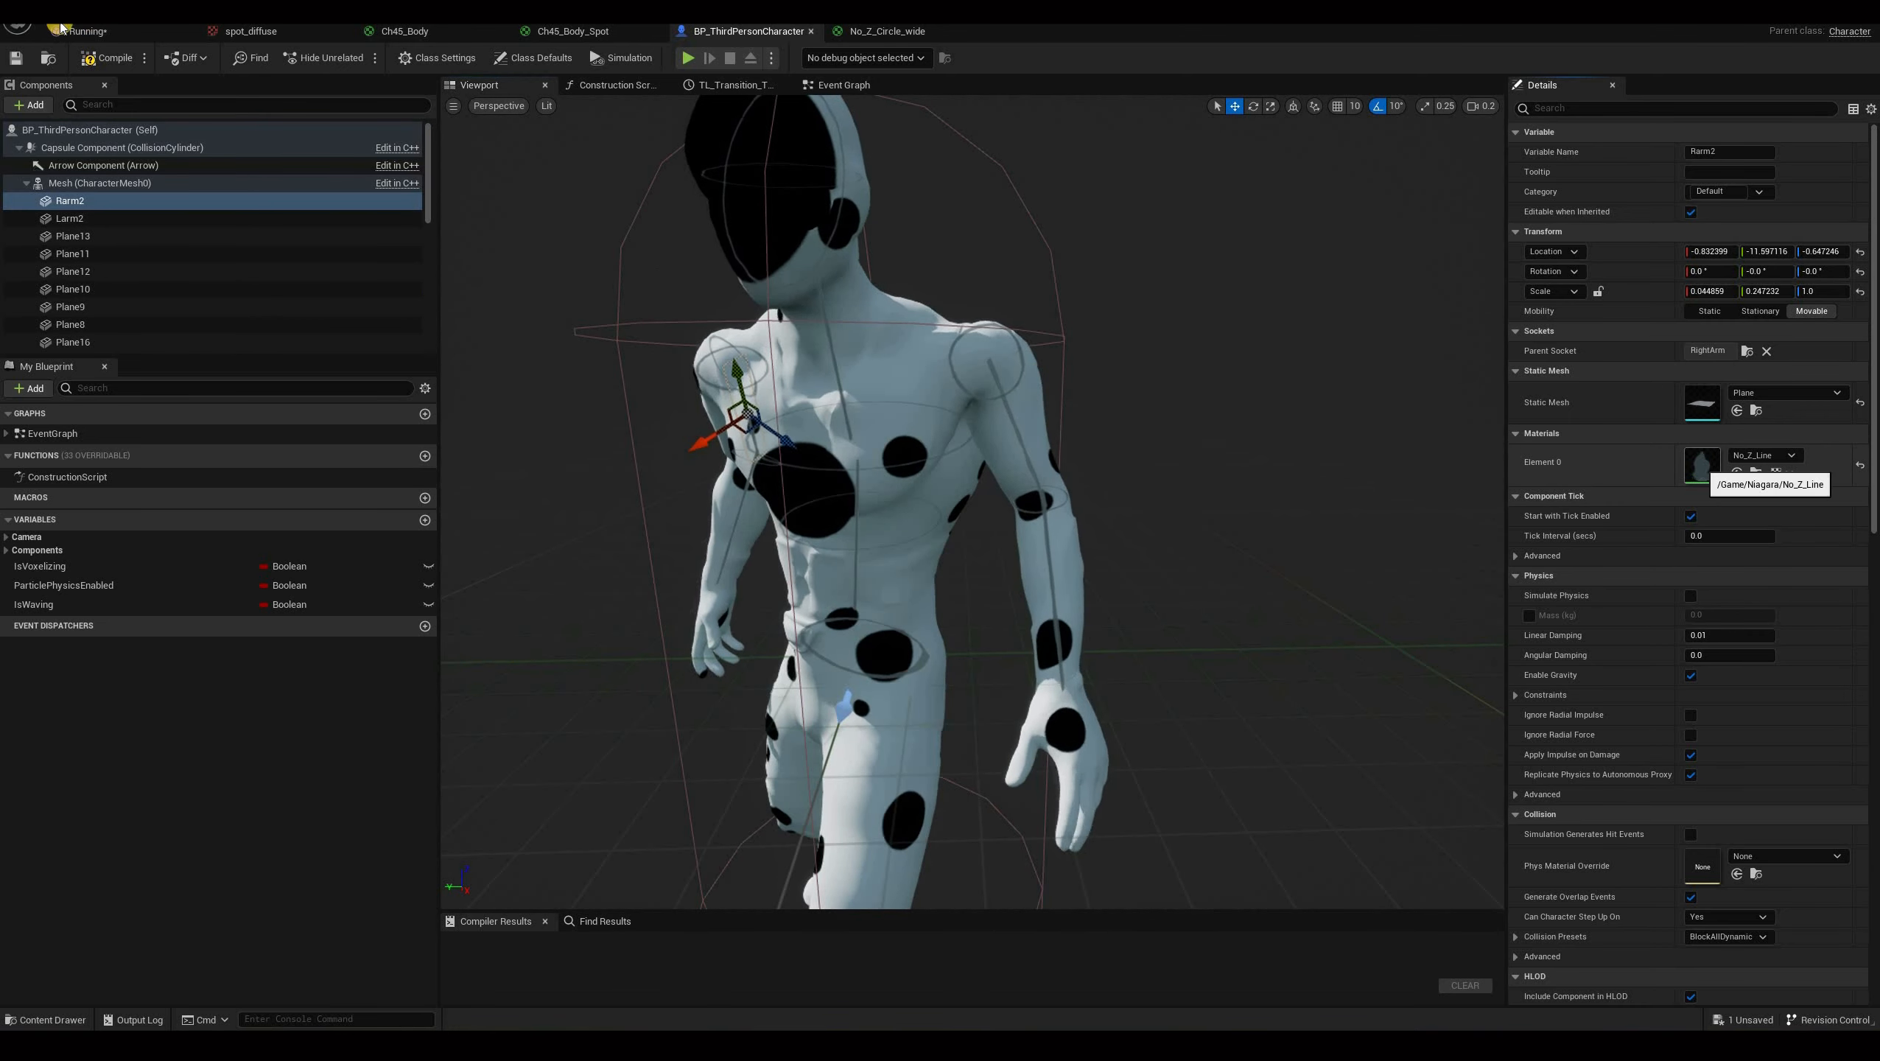
double_click(1702, 465)
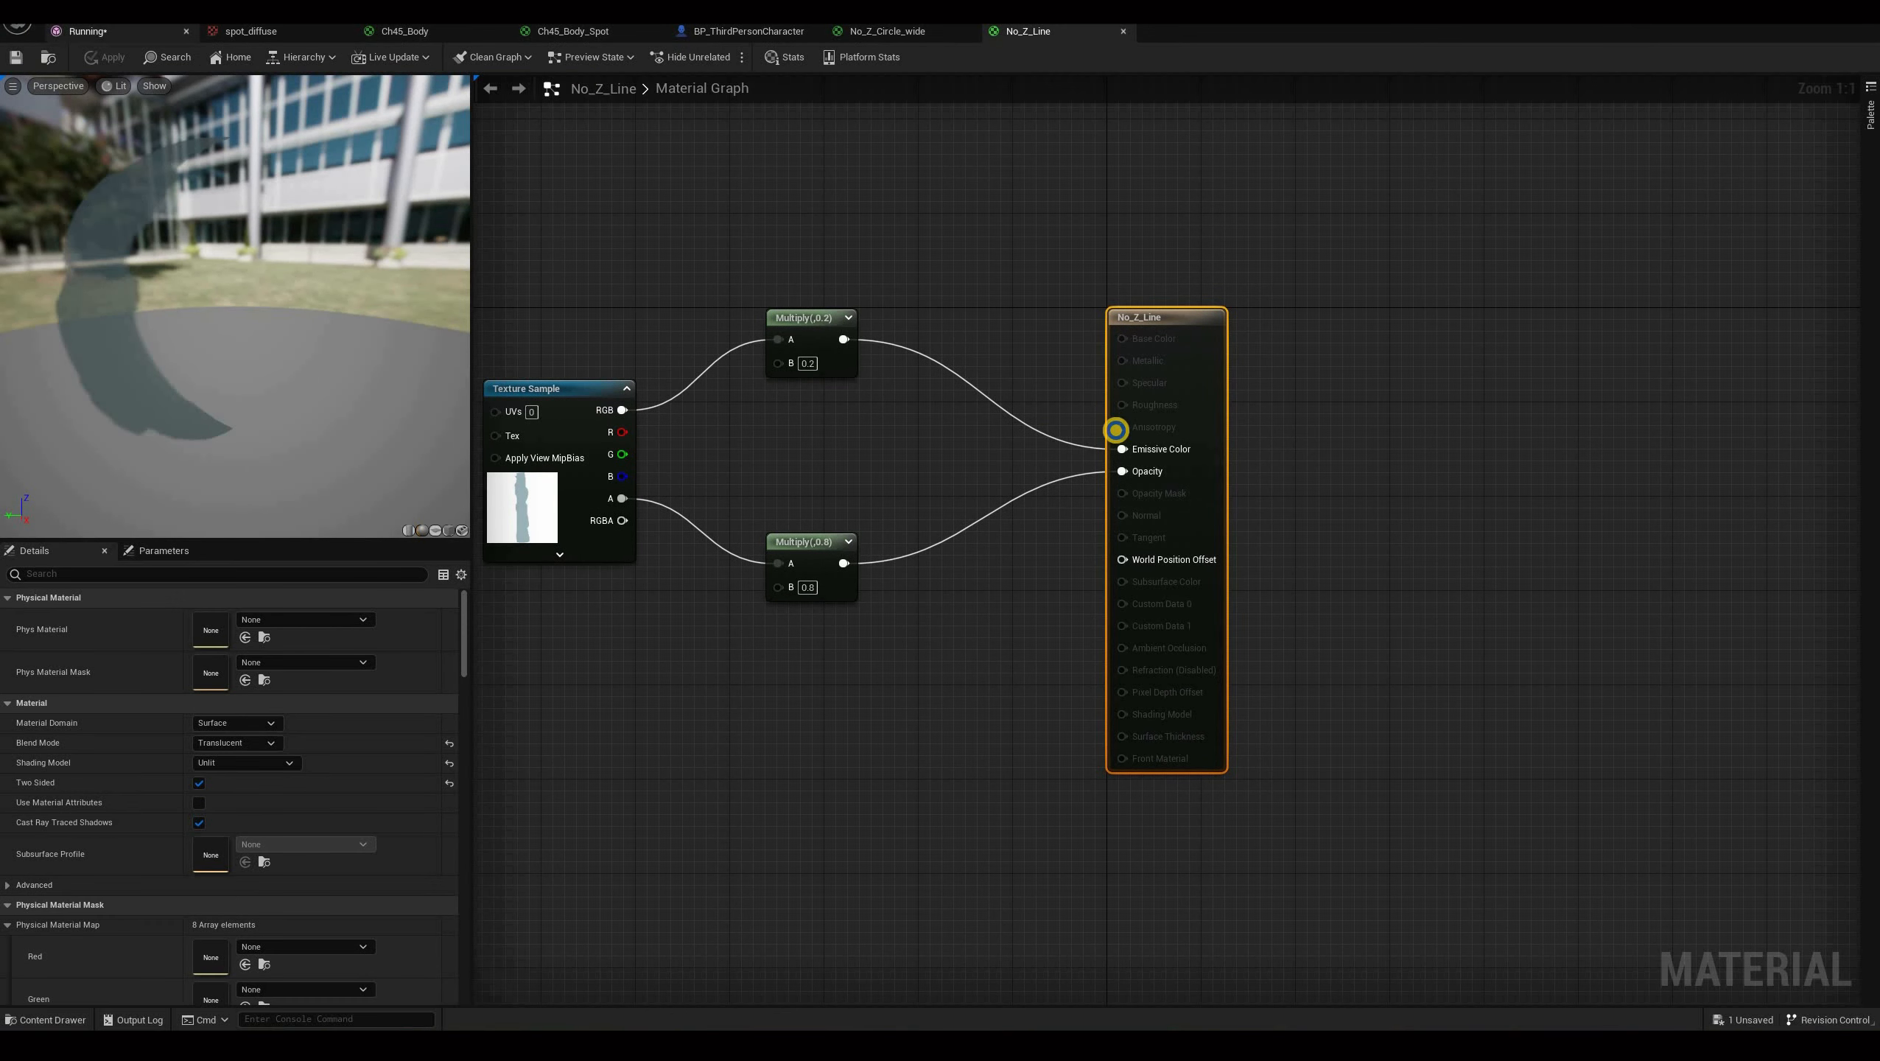
Open the line texture used by the No_Z_Line material's Texture Sample node.
right_drag(811, 503, 742, 516)
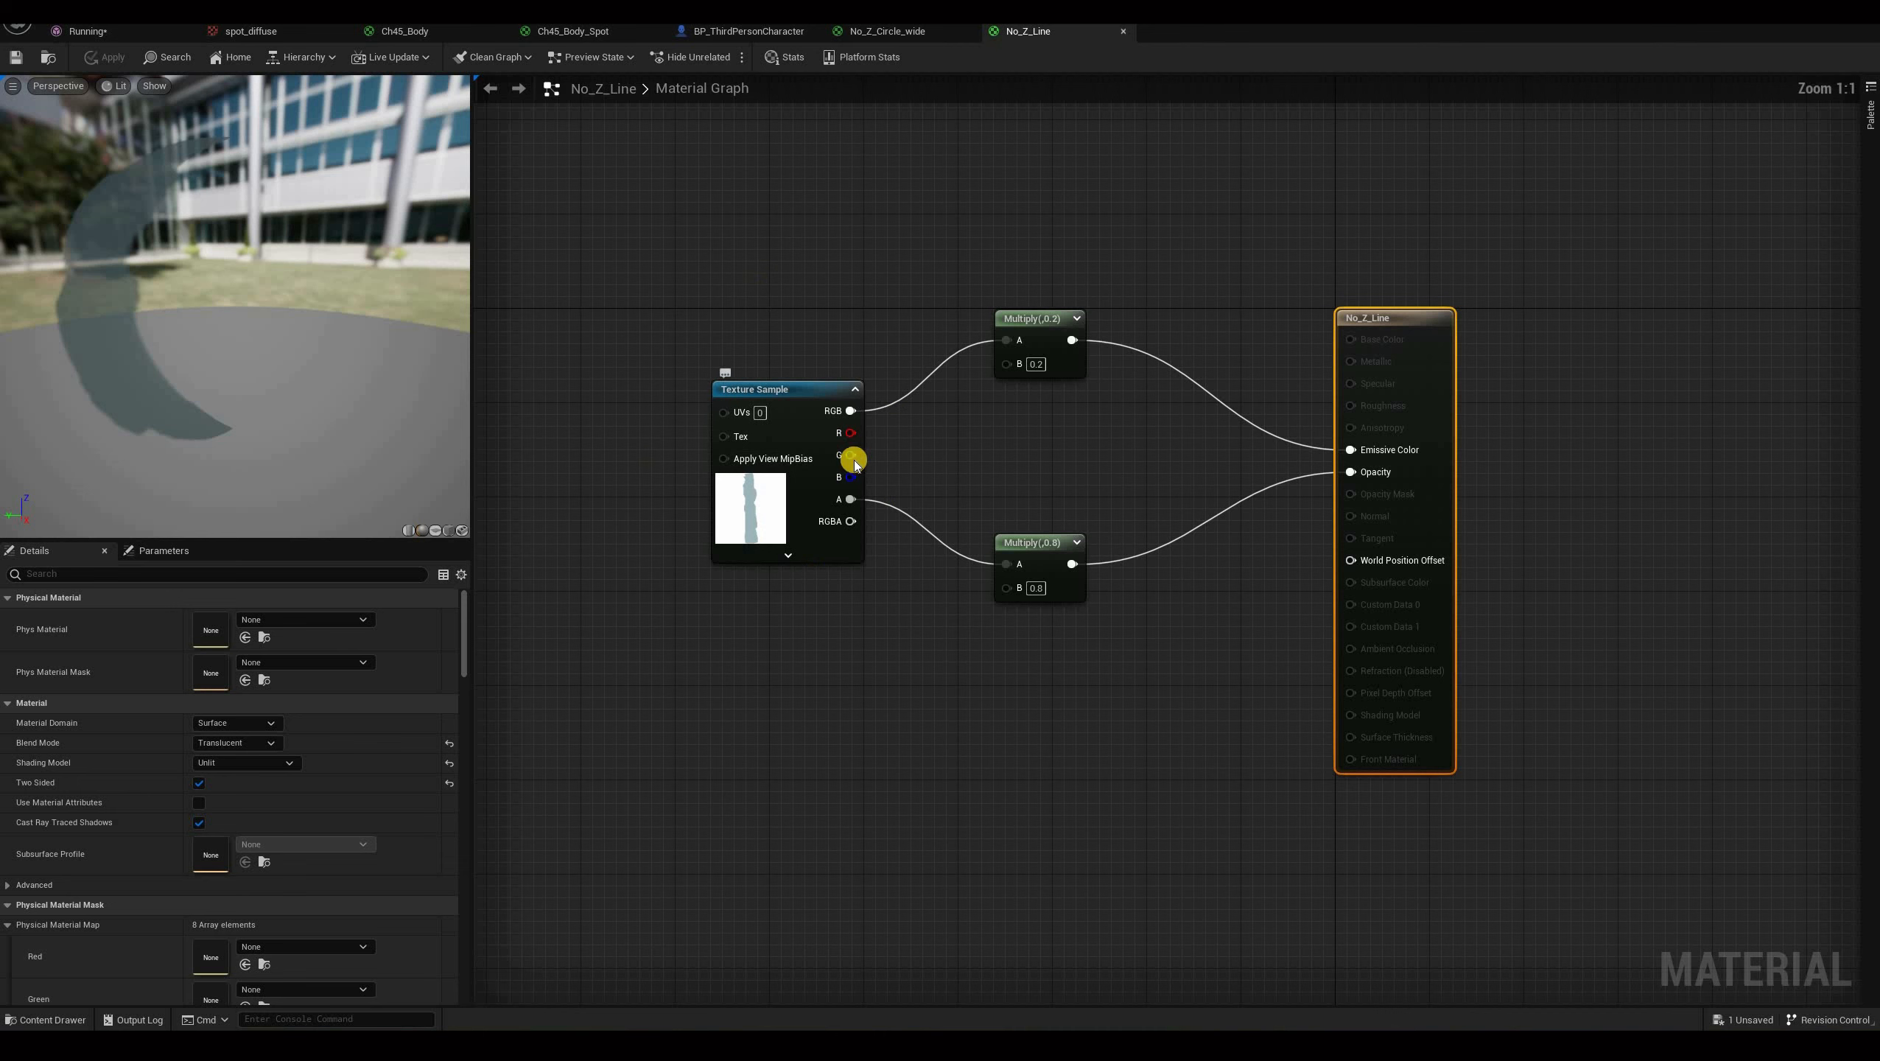
click(837, 400)
double_click(212, 744)
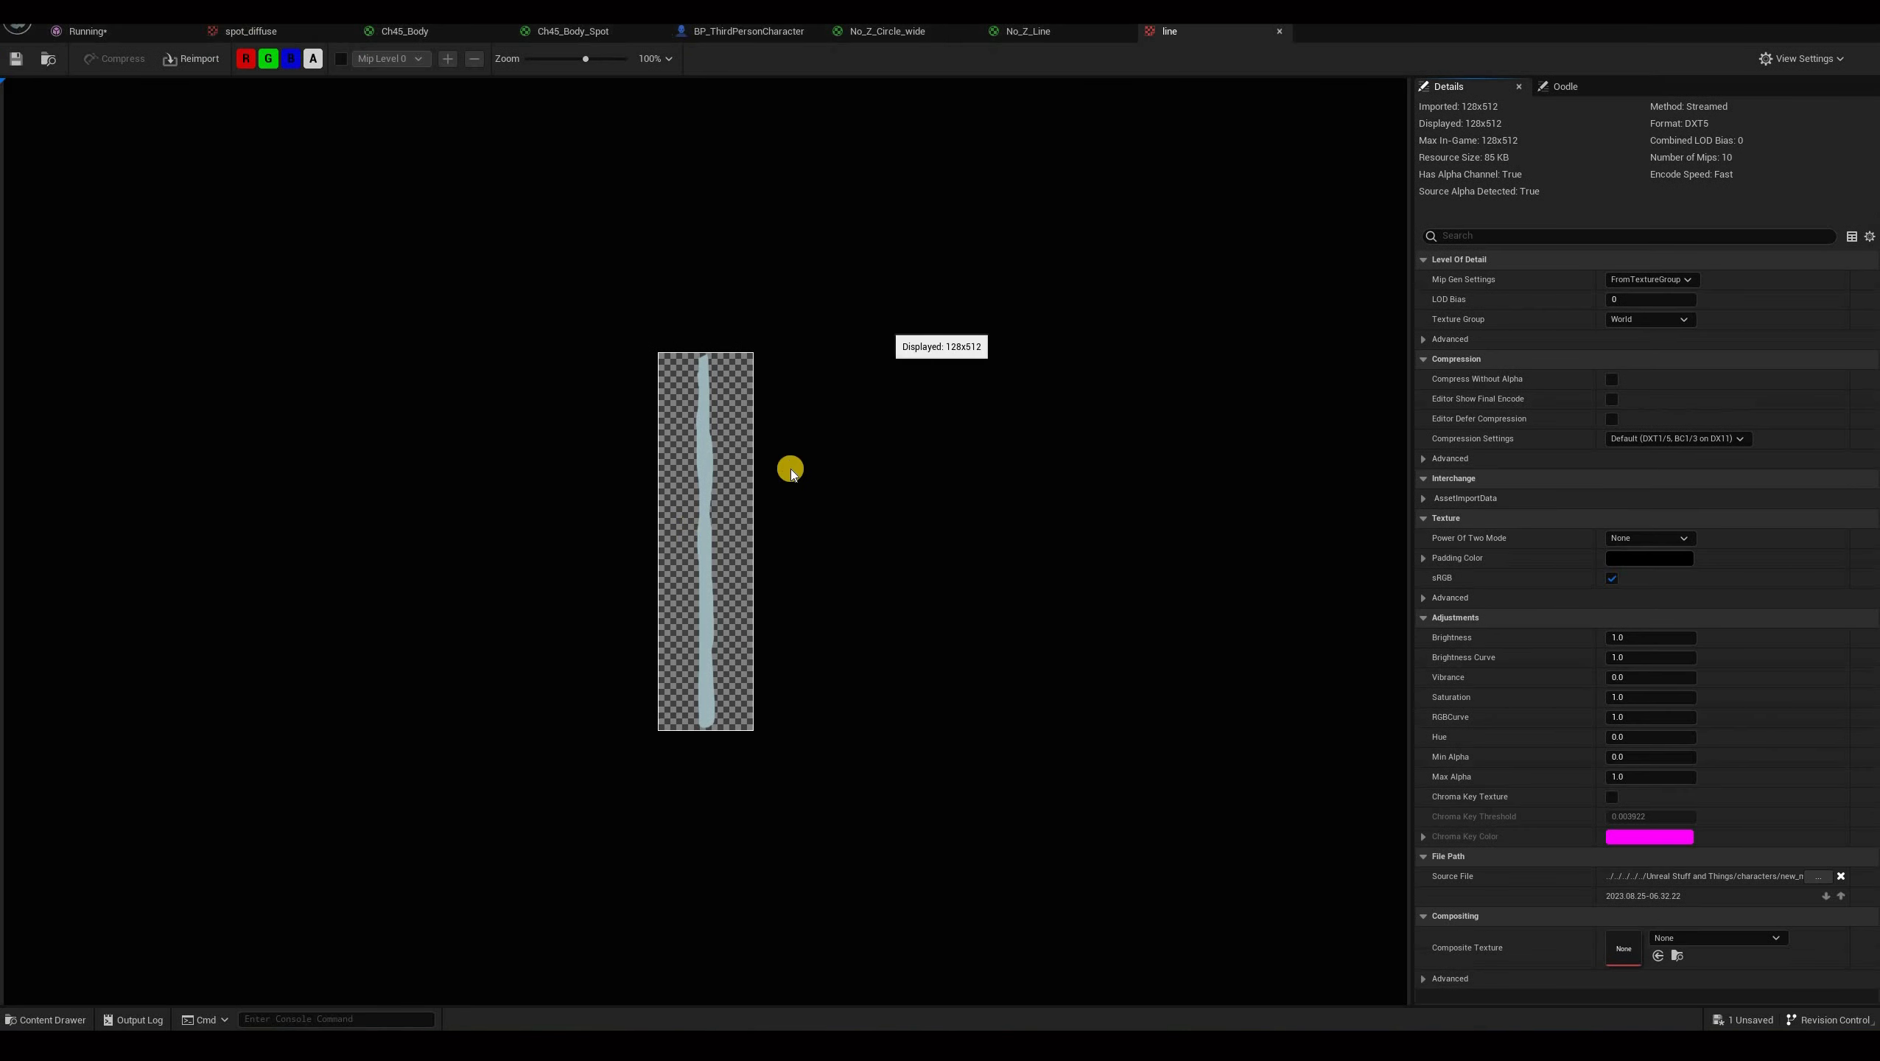
scroll(694, 527, up, 6)
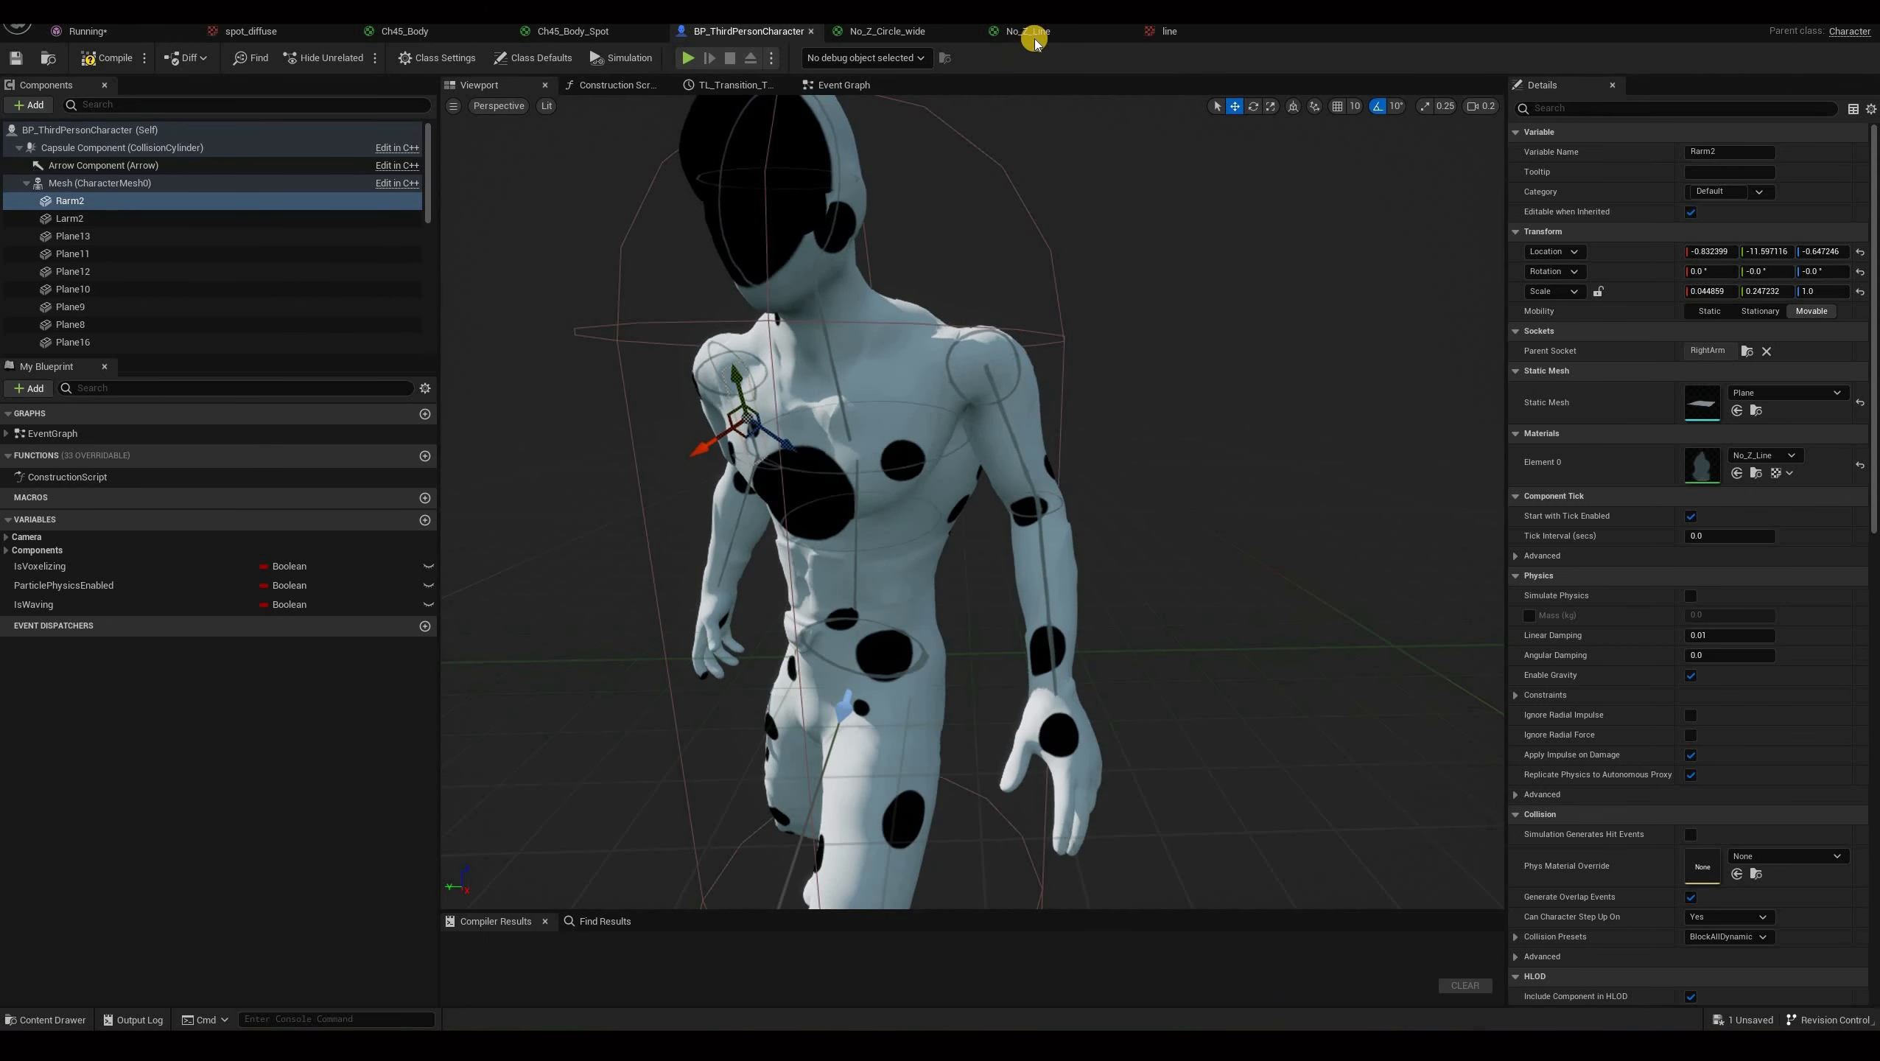
Return to the No_Z_Line material and inspect its two Multiply nodes and result node settings.
click(1167, 30)
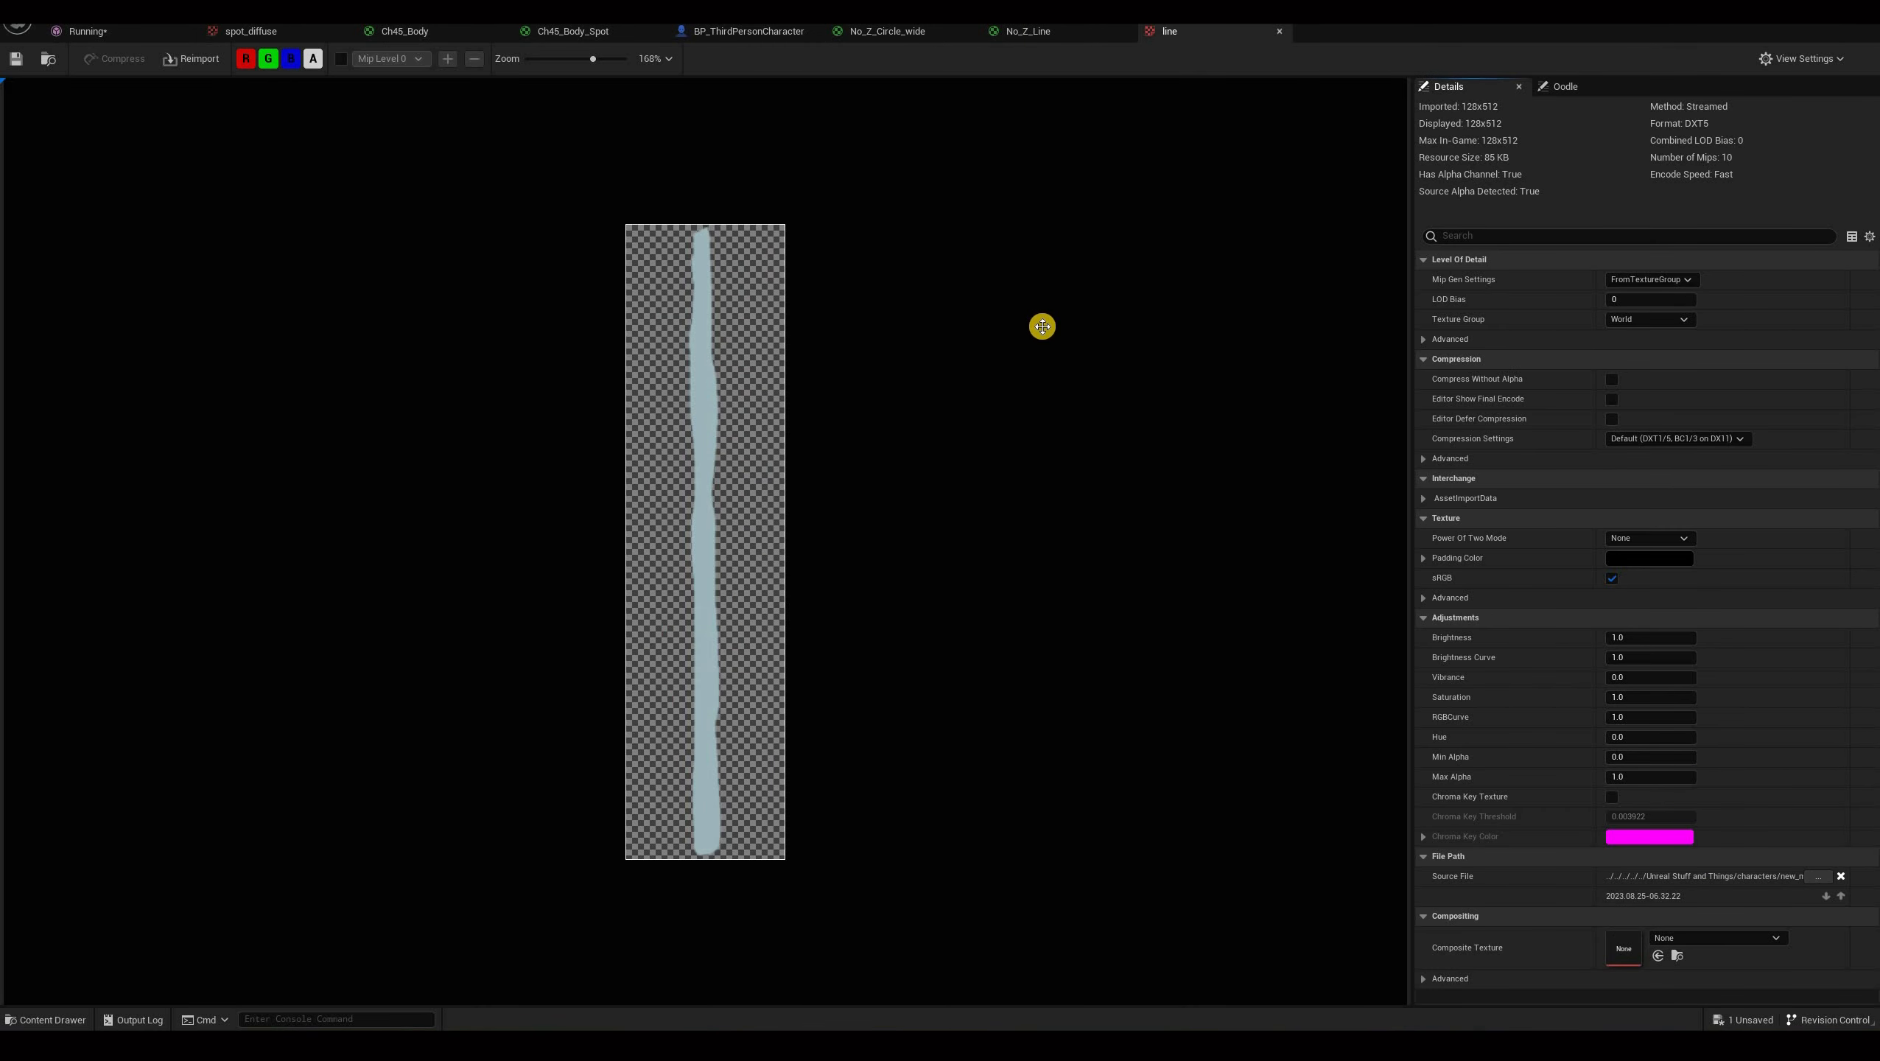
click(1029, 30)
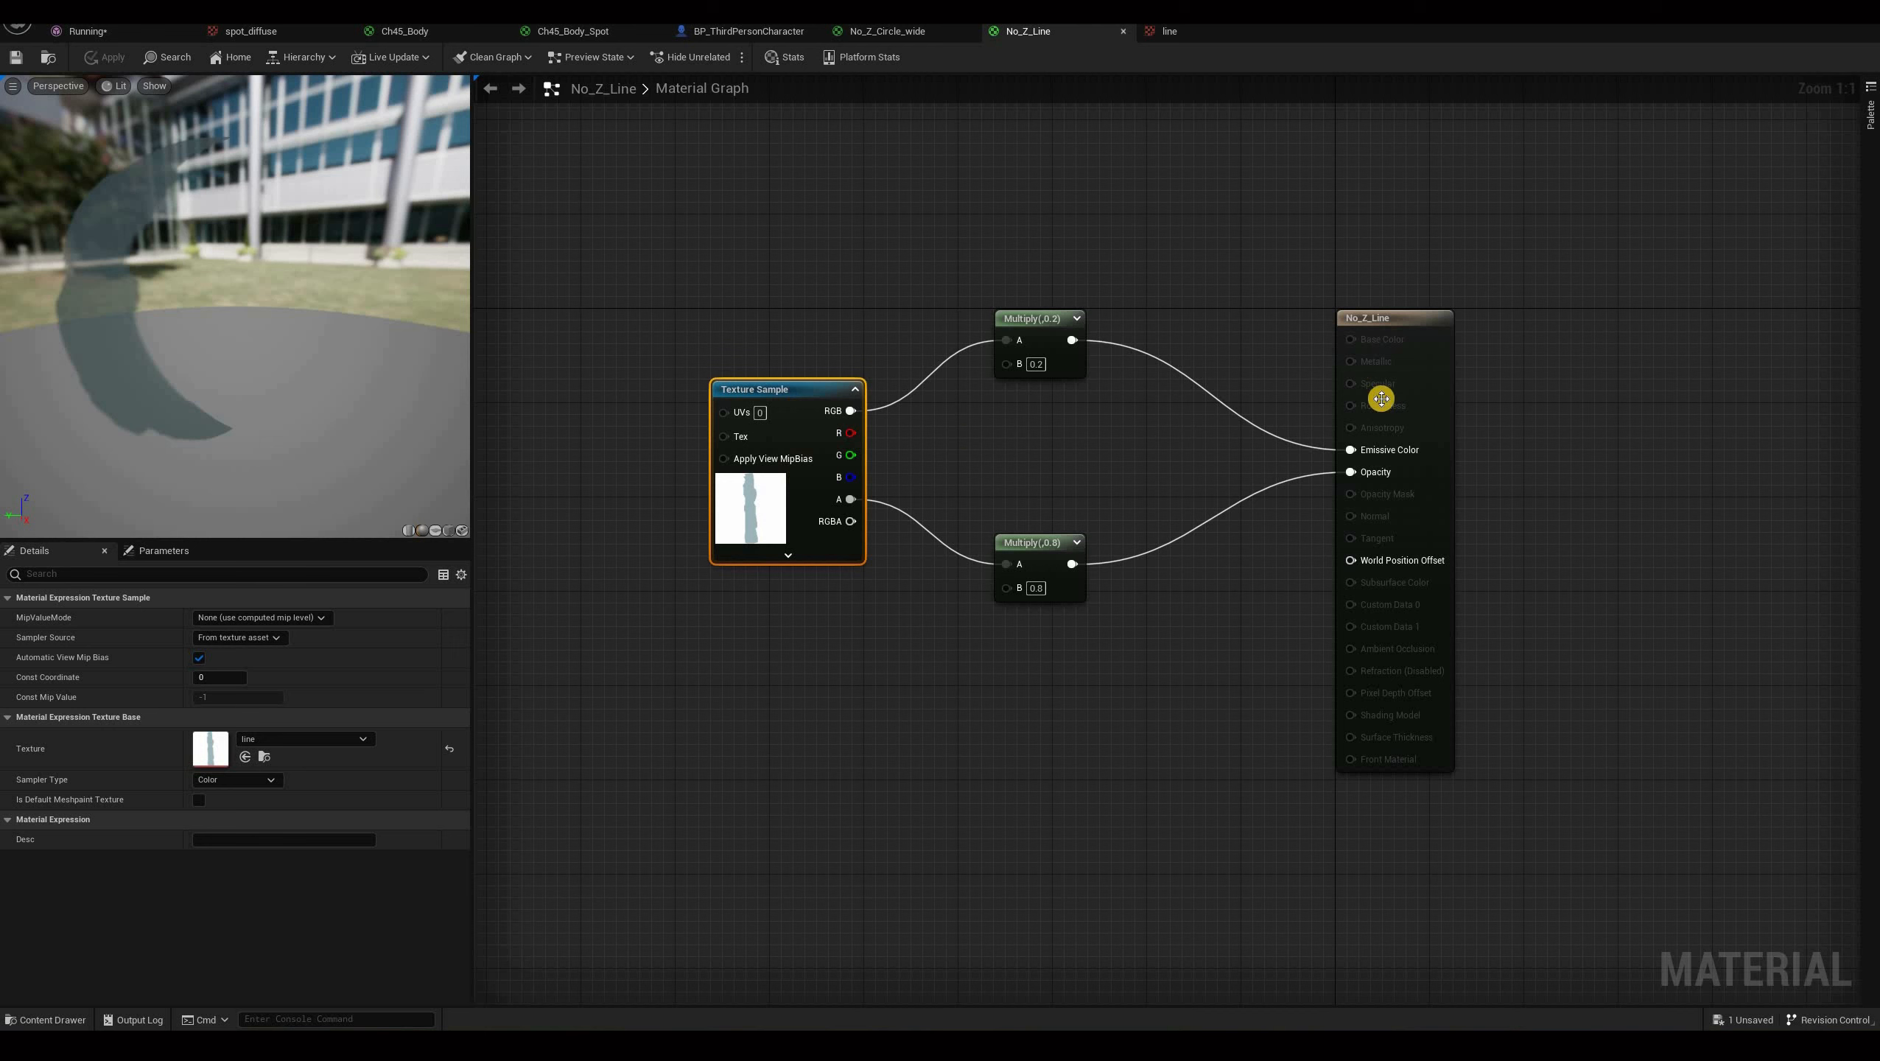
click(1042, 320)
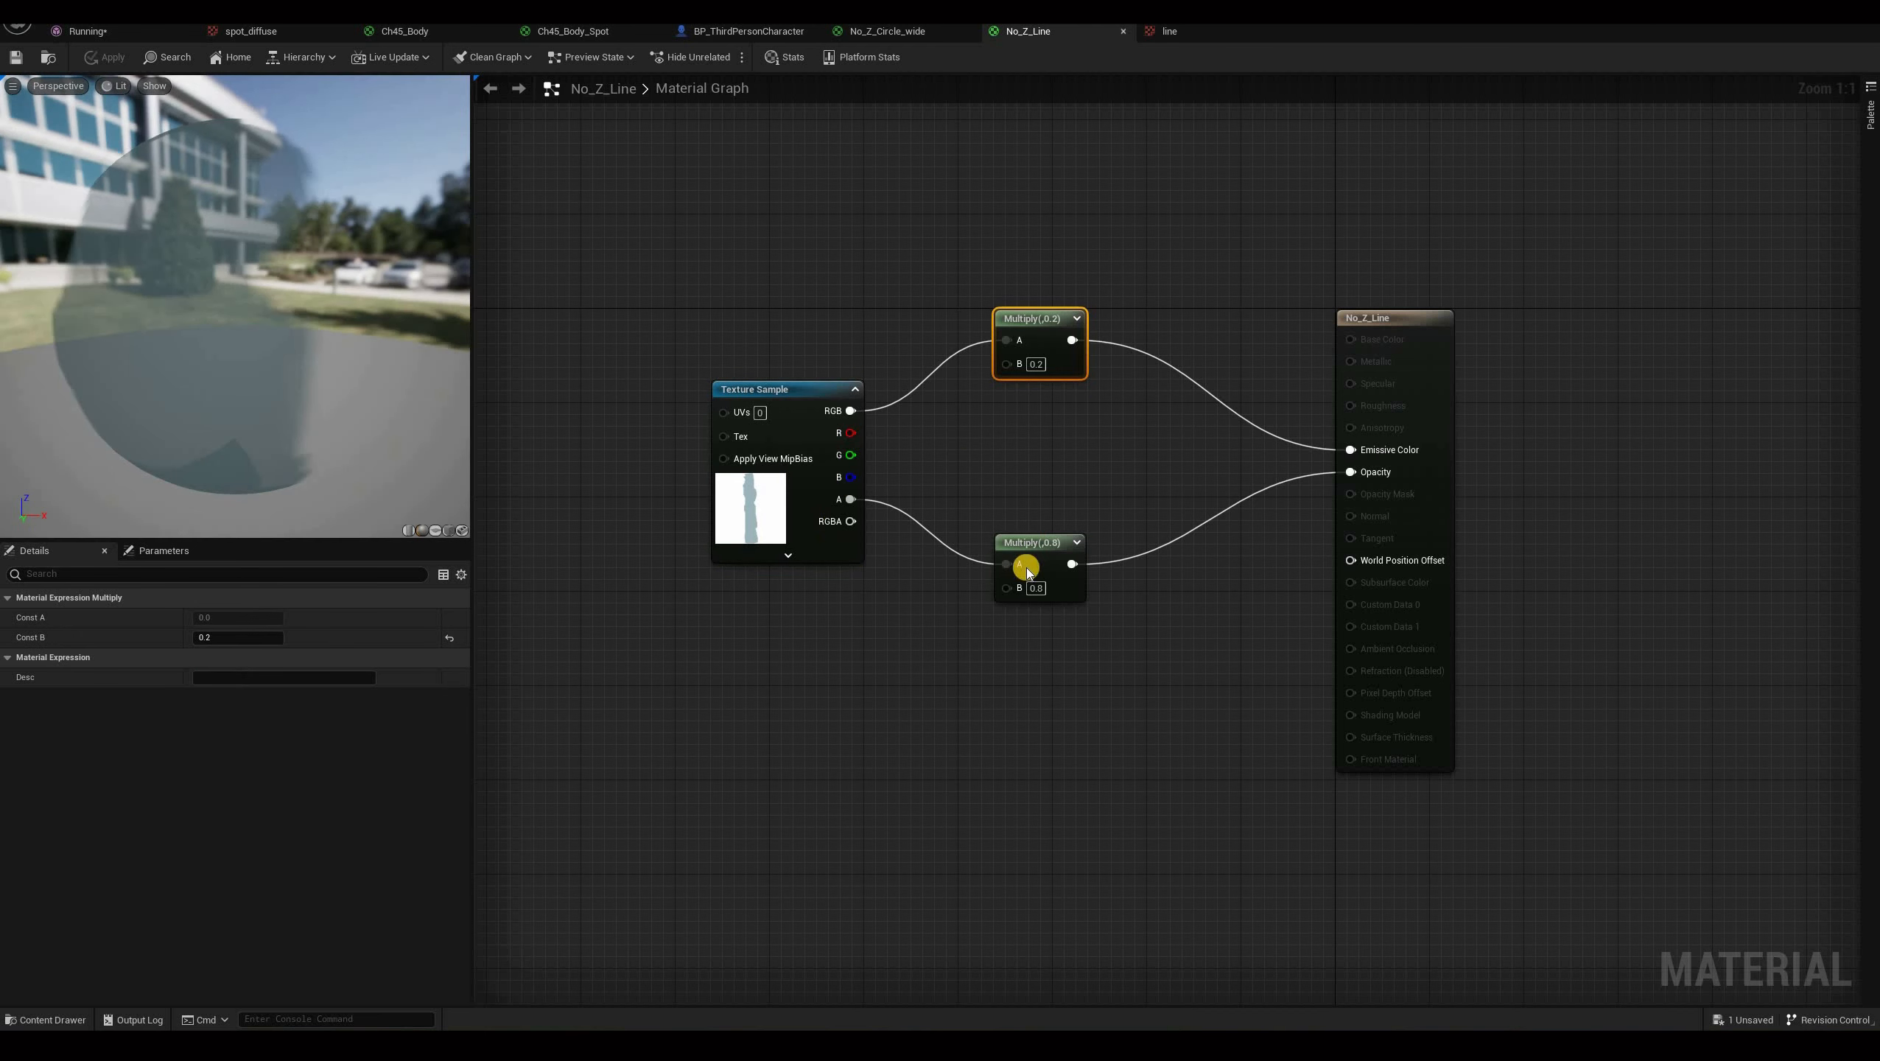
click(1038, 543)
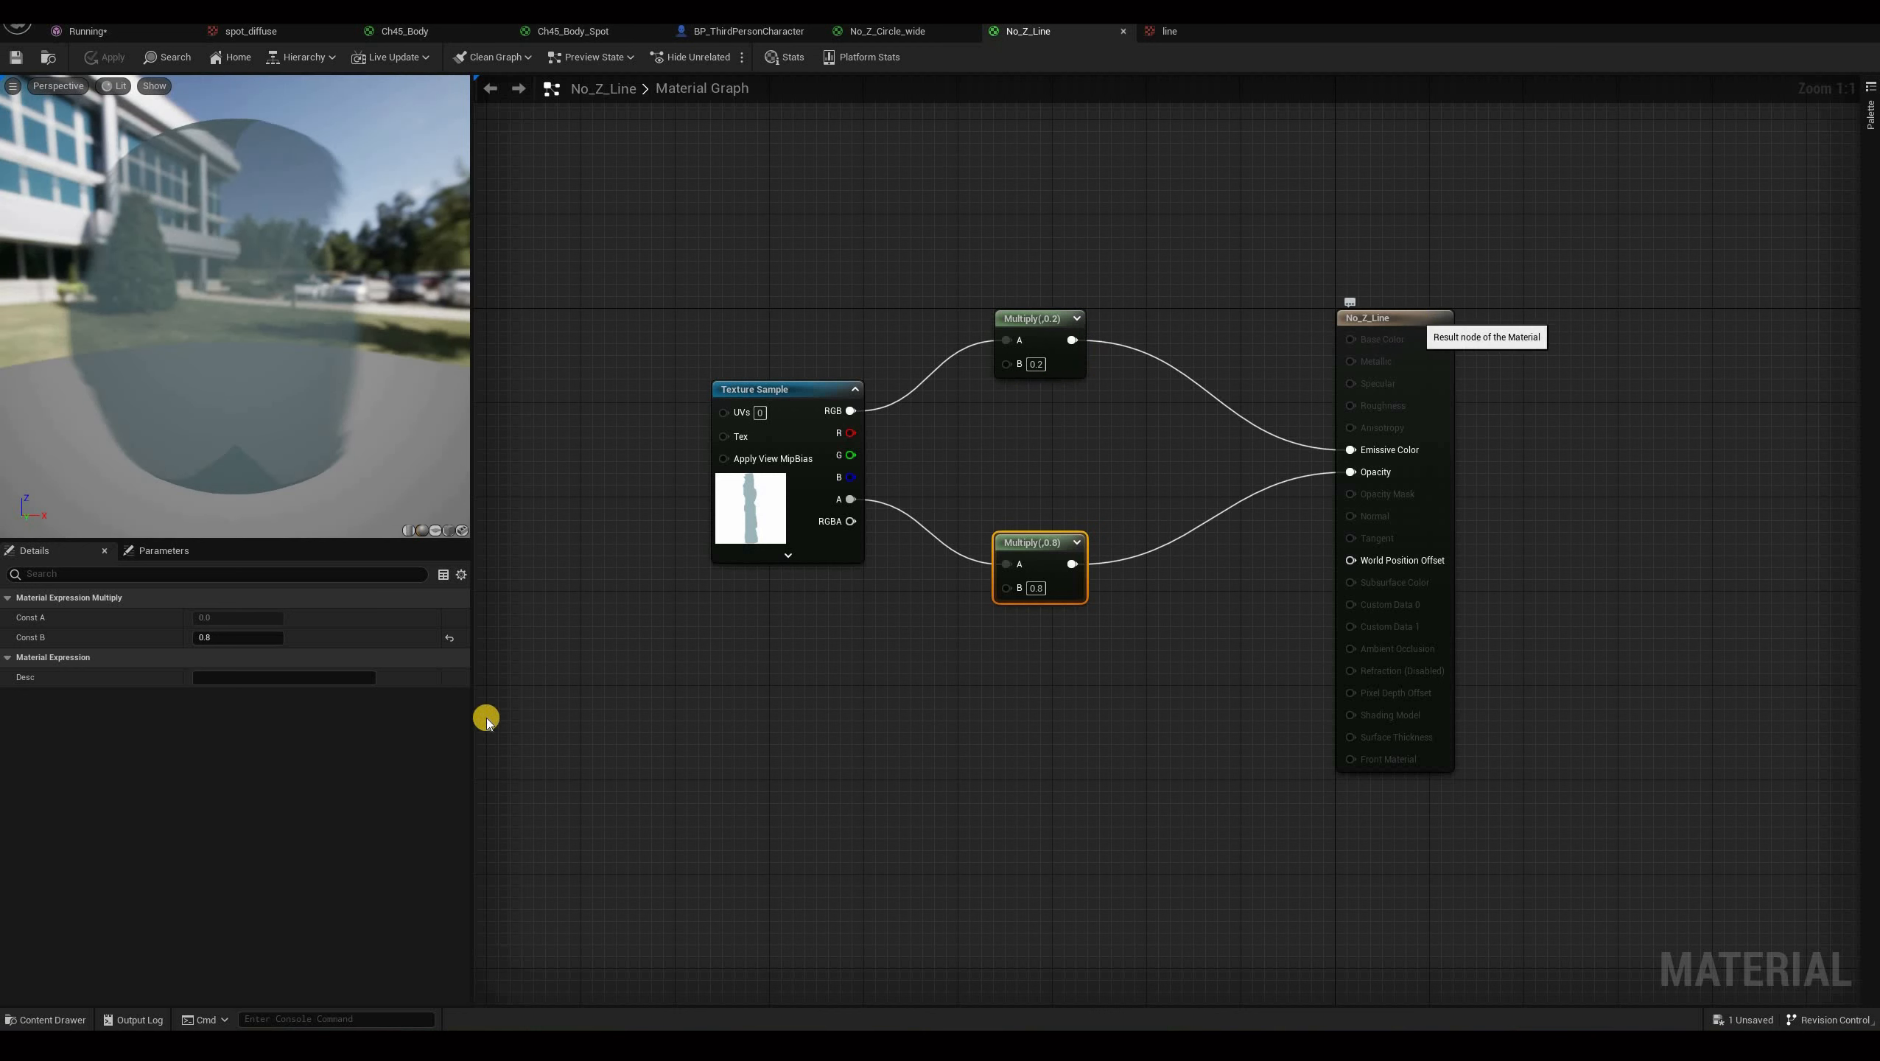
click(1415, 318)
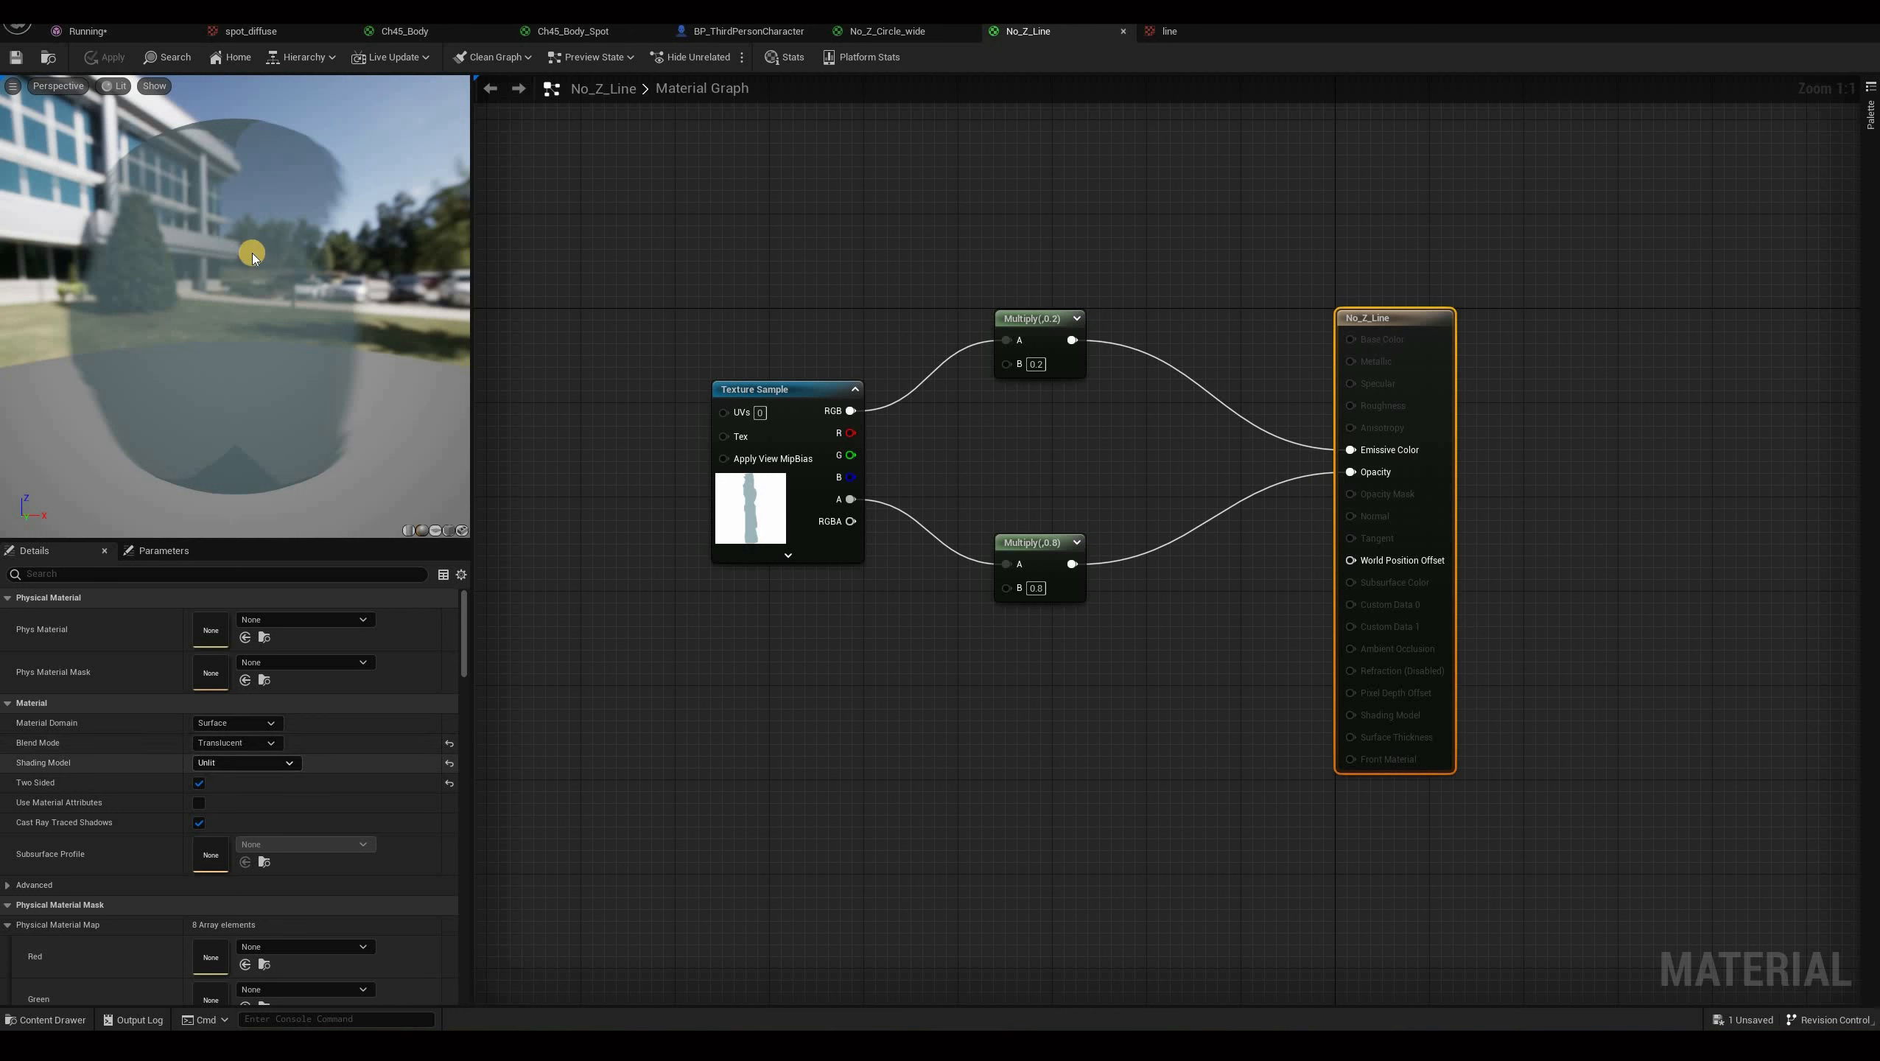
Rotate the material preview, search its details for depth options, and toggle Disable Depth Test off and on.
drag(215, 363, 184, 387)
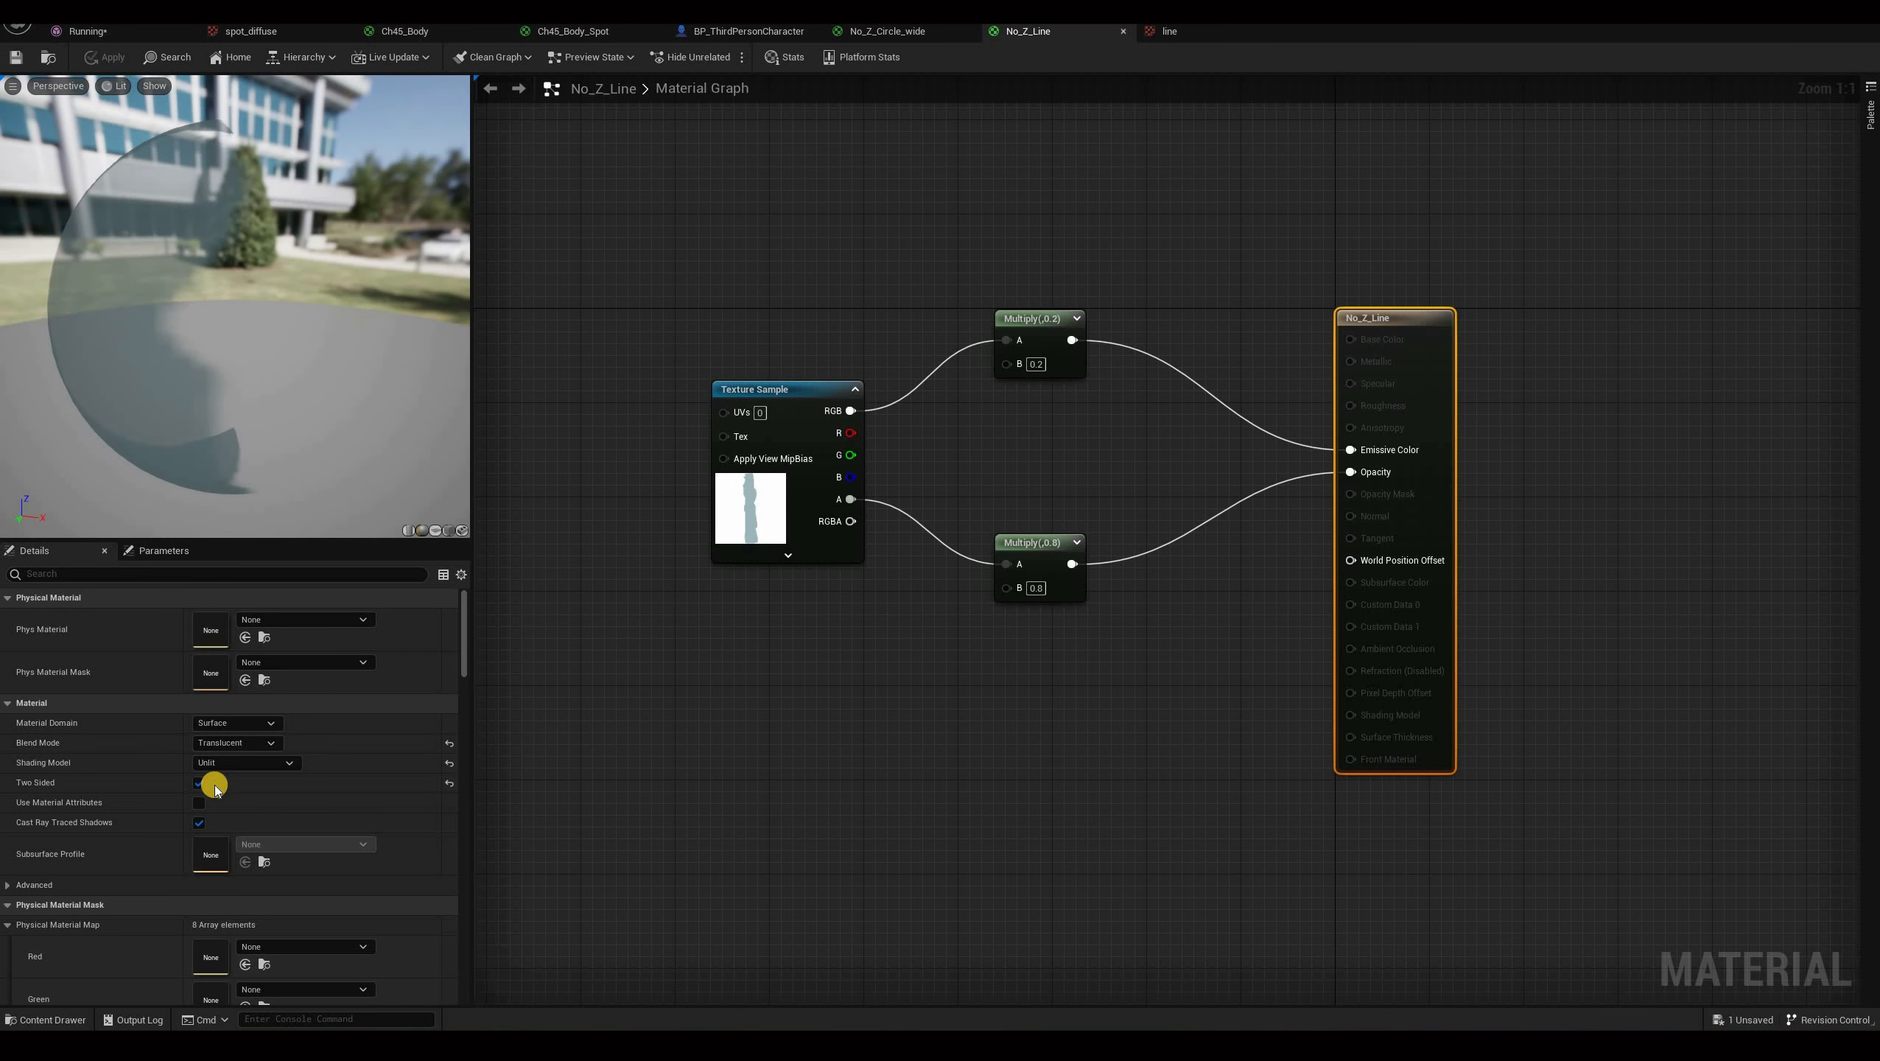
drag(462, 513, 449, 529)
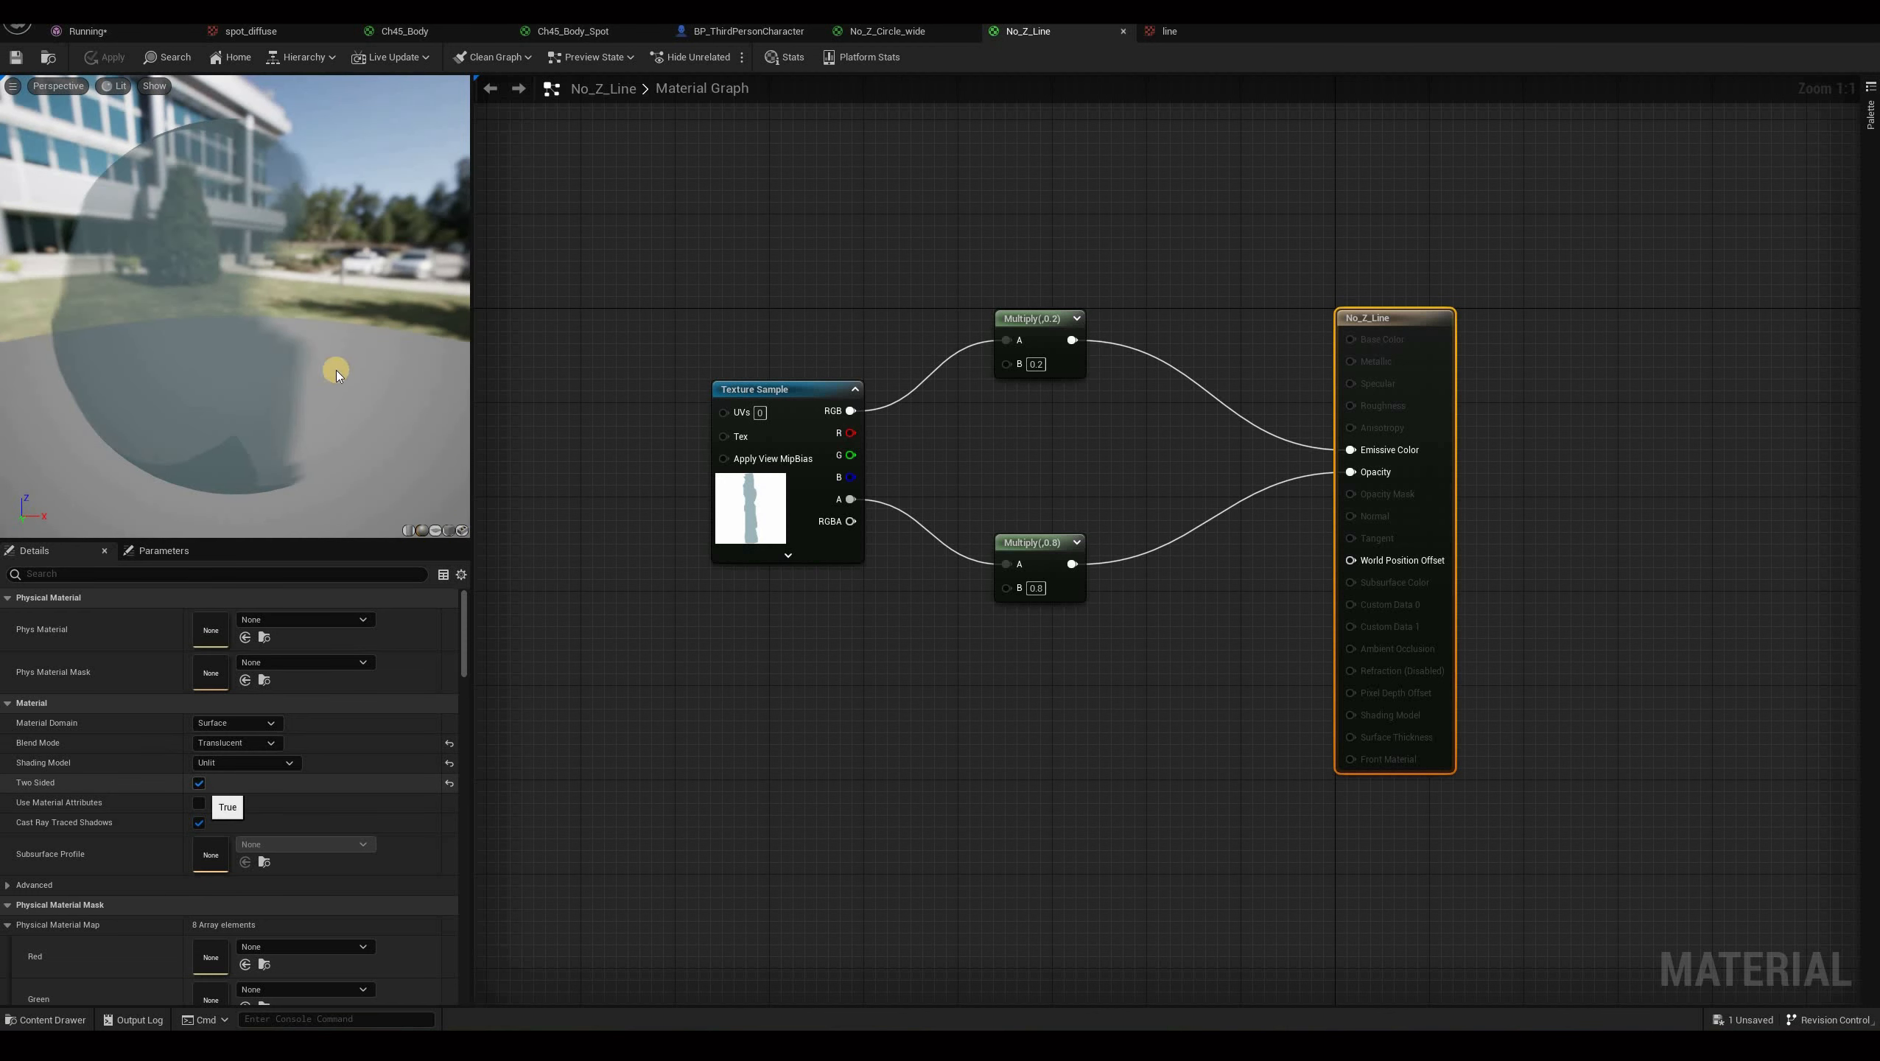
drag(365, 353, 128, 575)
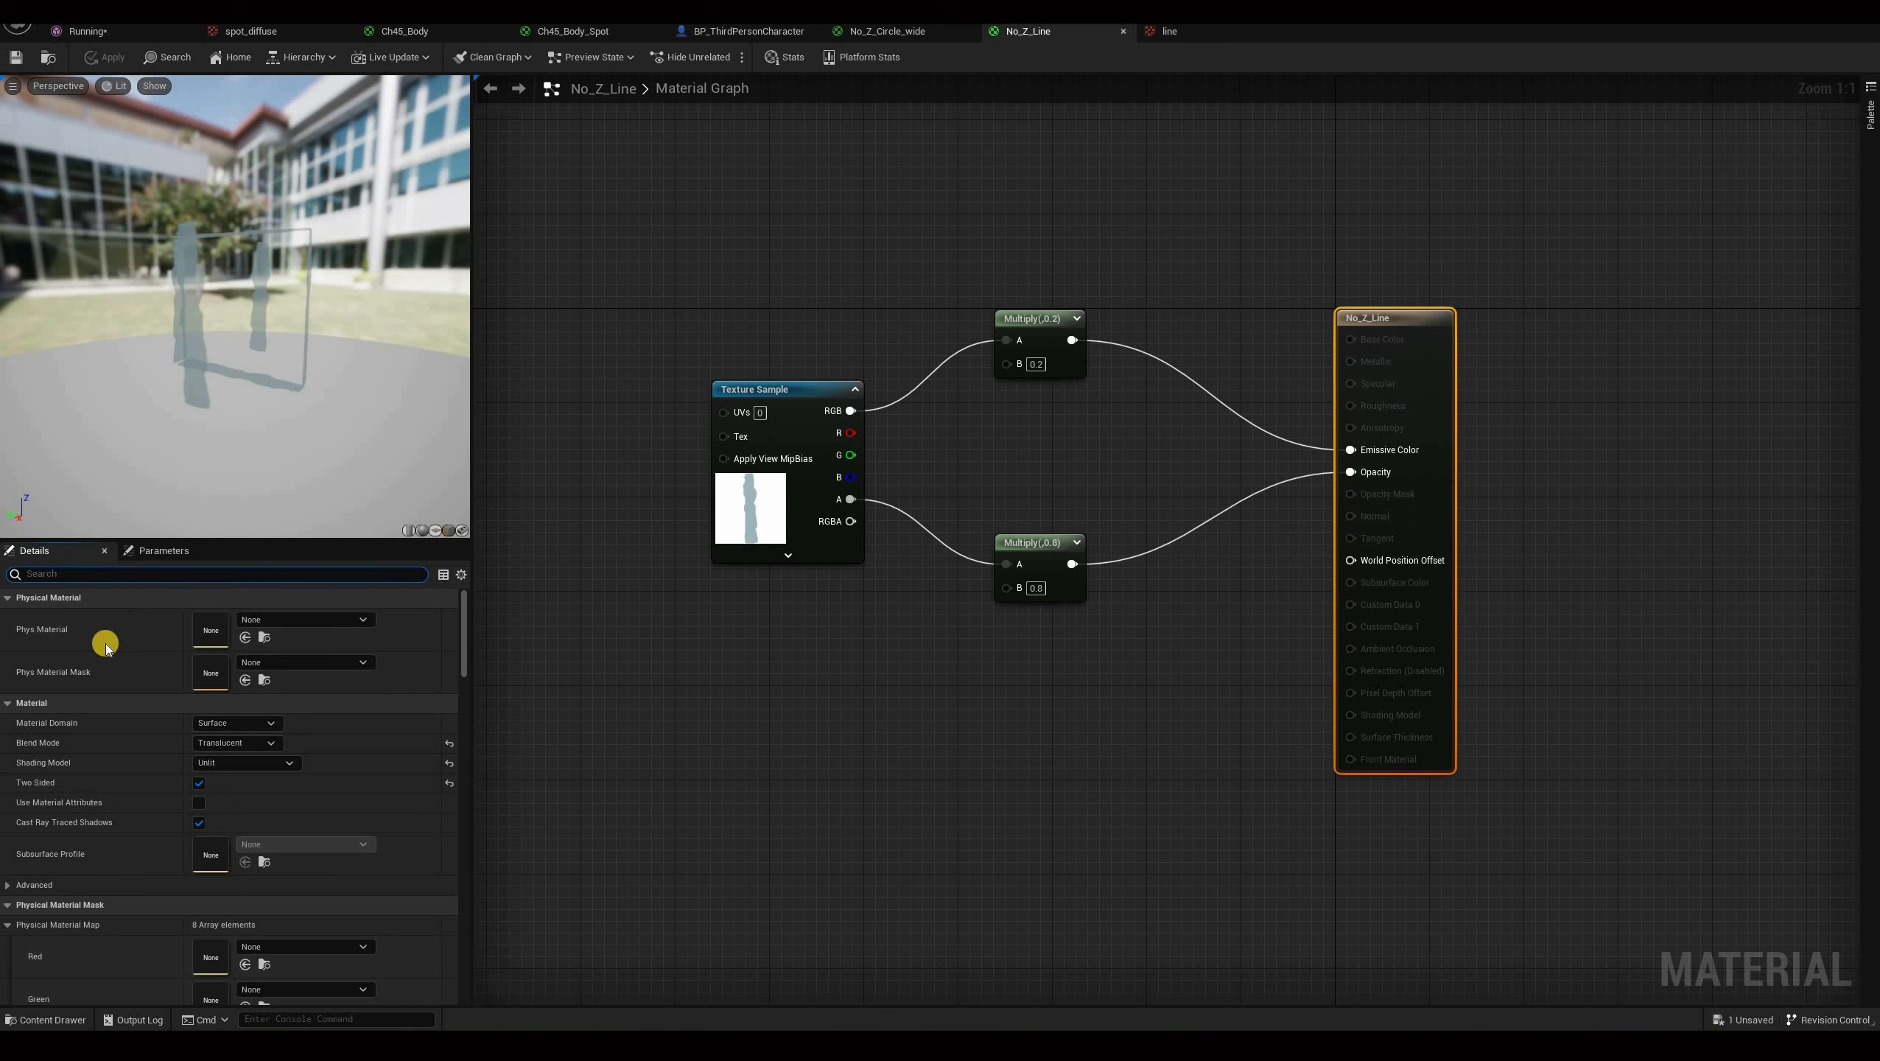
text(depth)
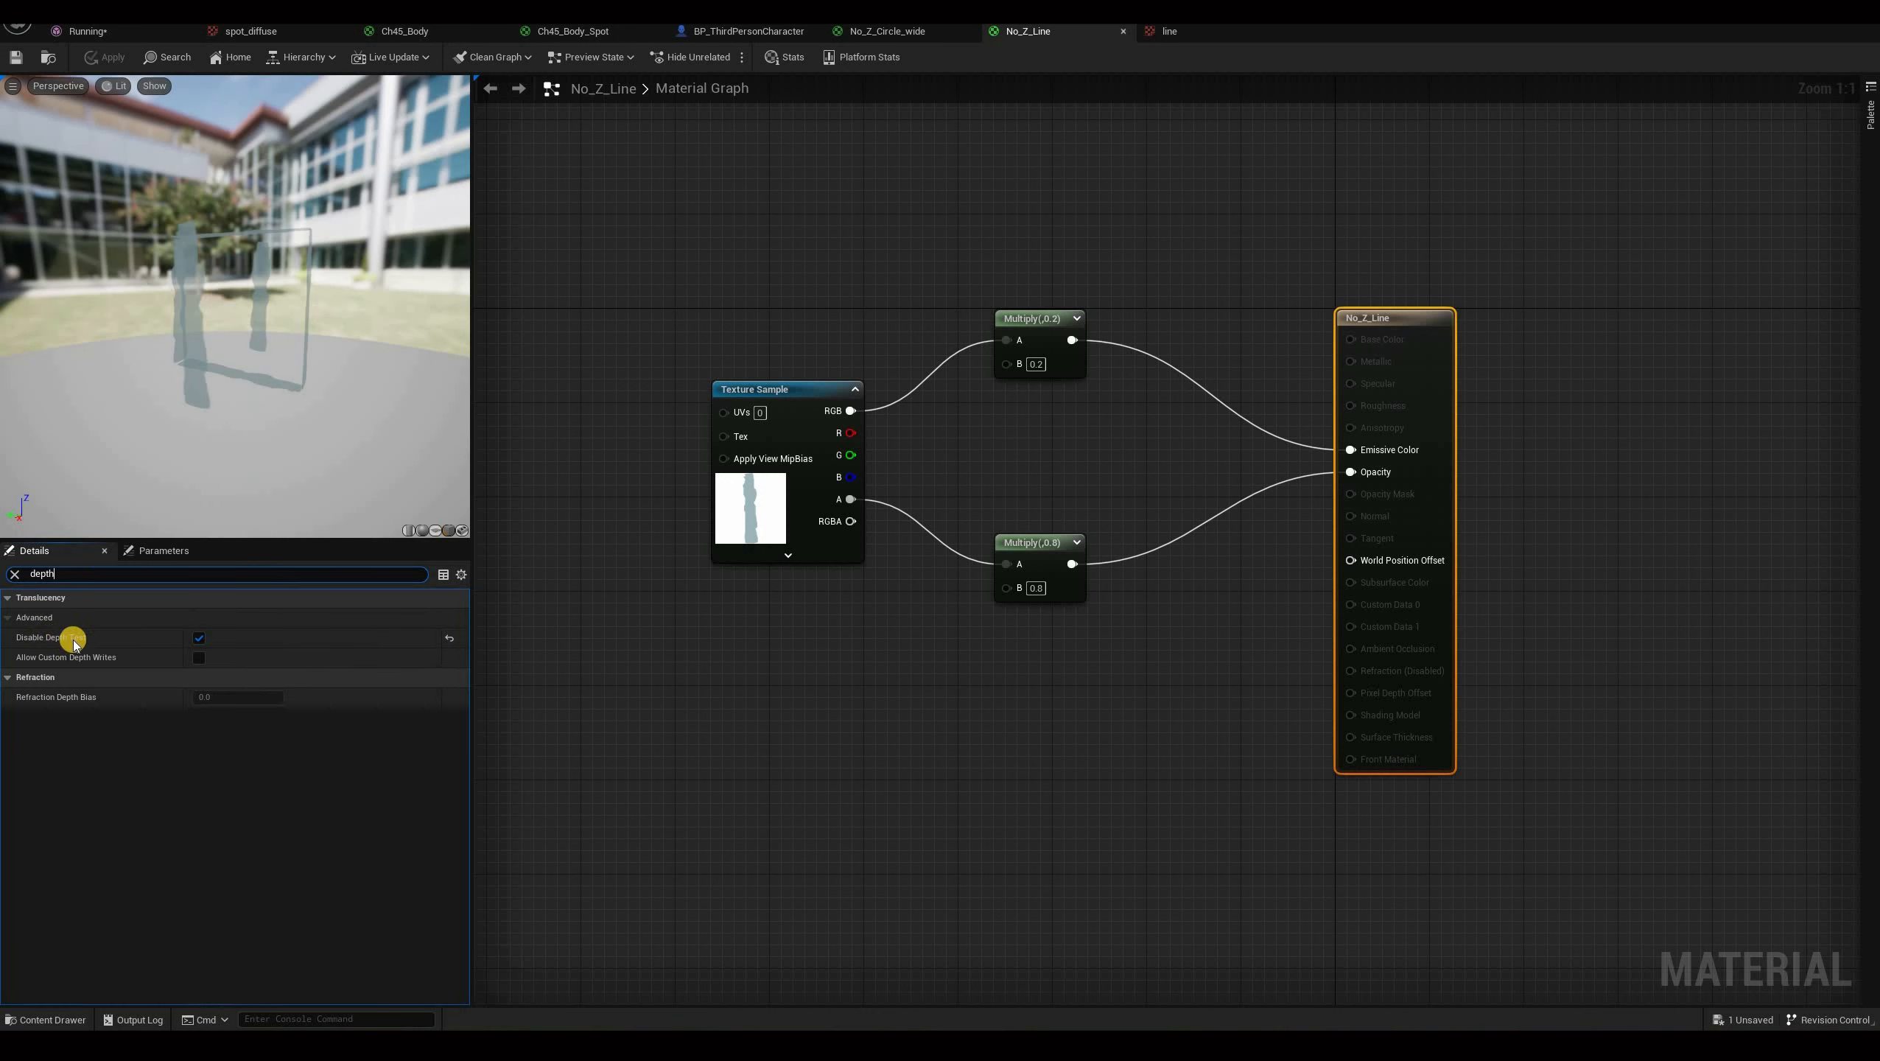
click(198, 637)
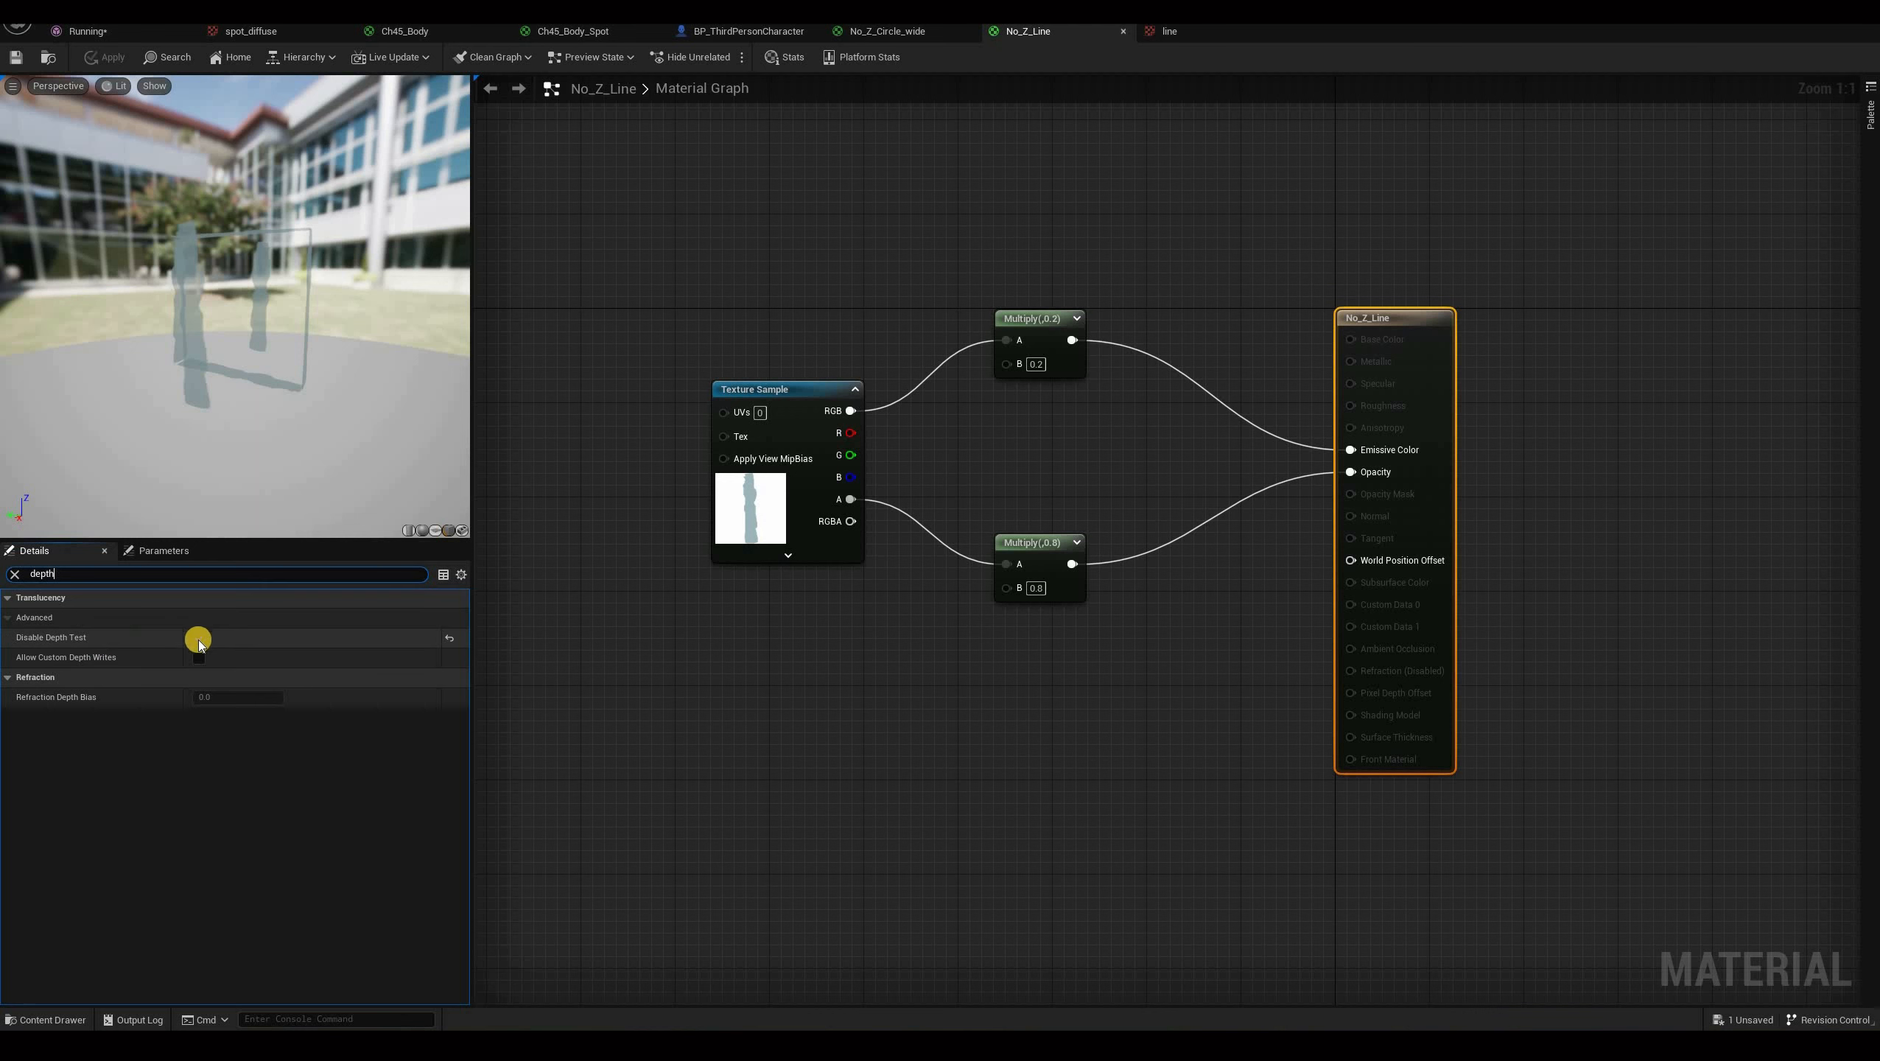
click(197, 637)
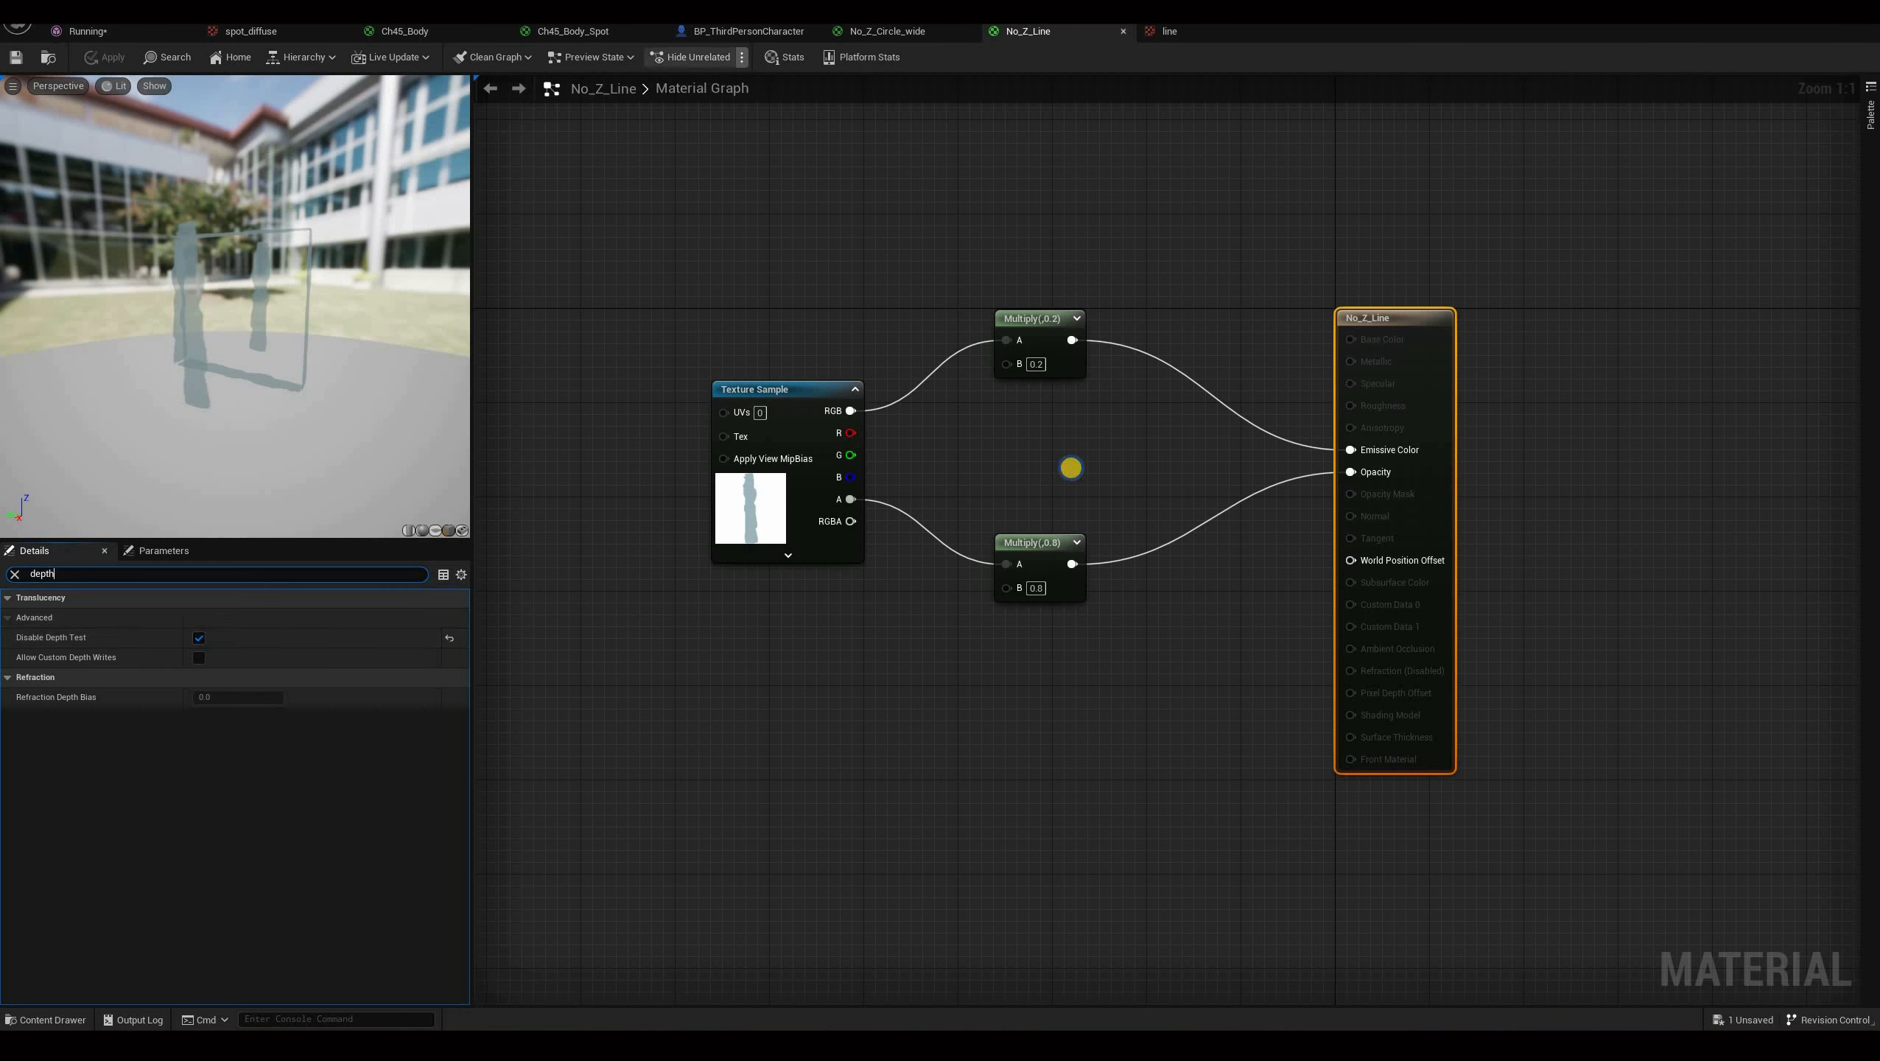
Return to the blueprint viewport and orbit around the character's chest and arm lines.
click(741, 31)
drag(1194, 476, 834, 476)
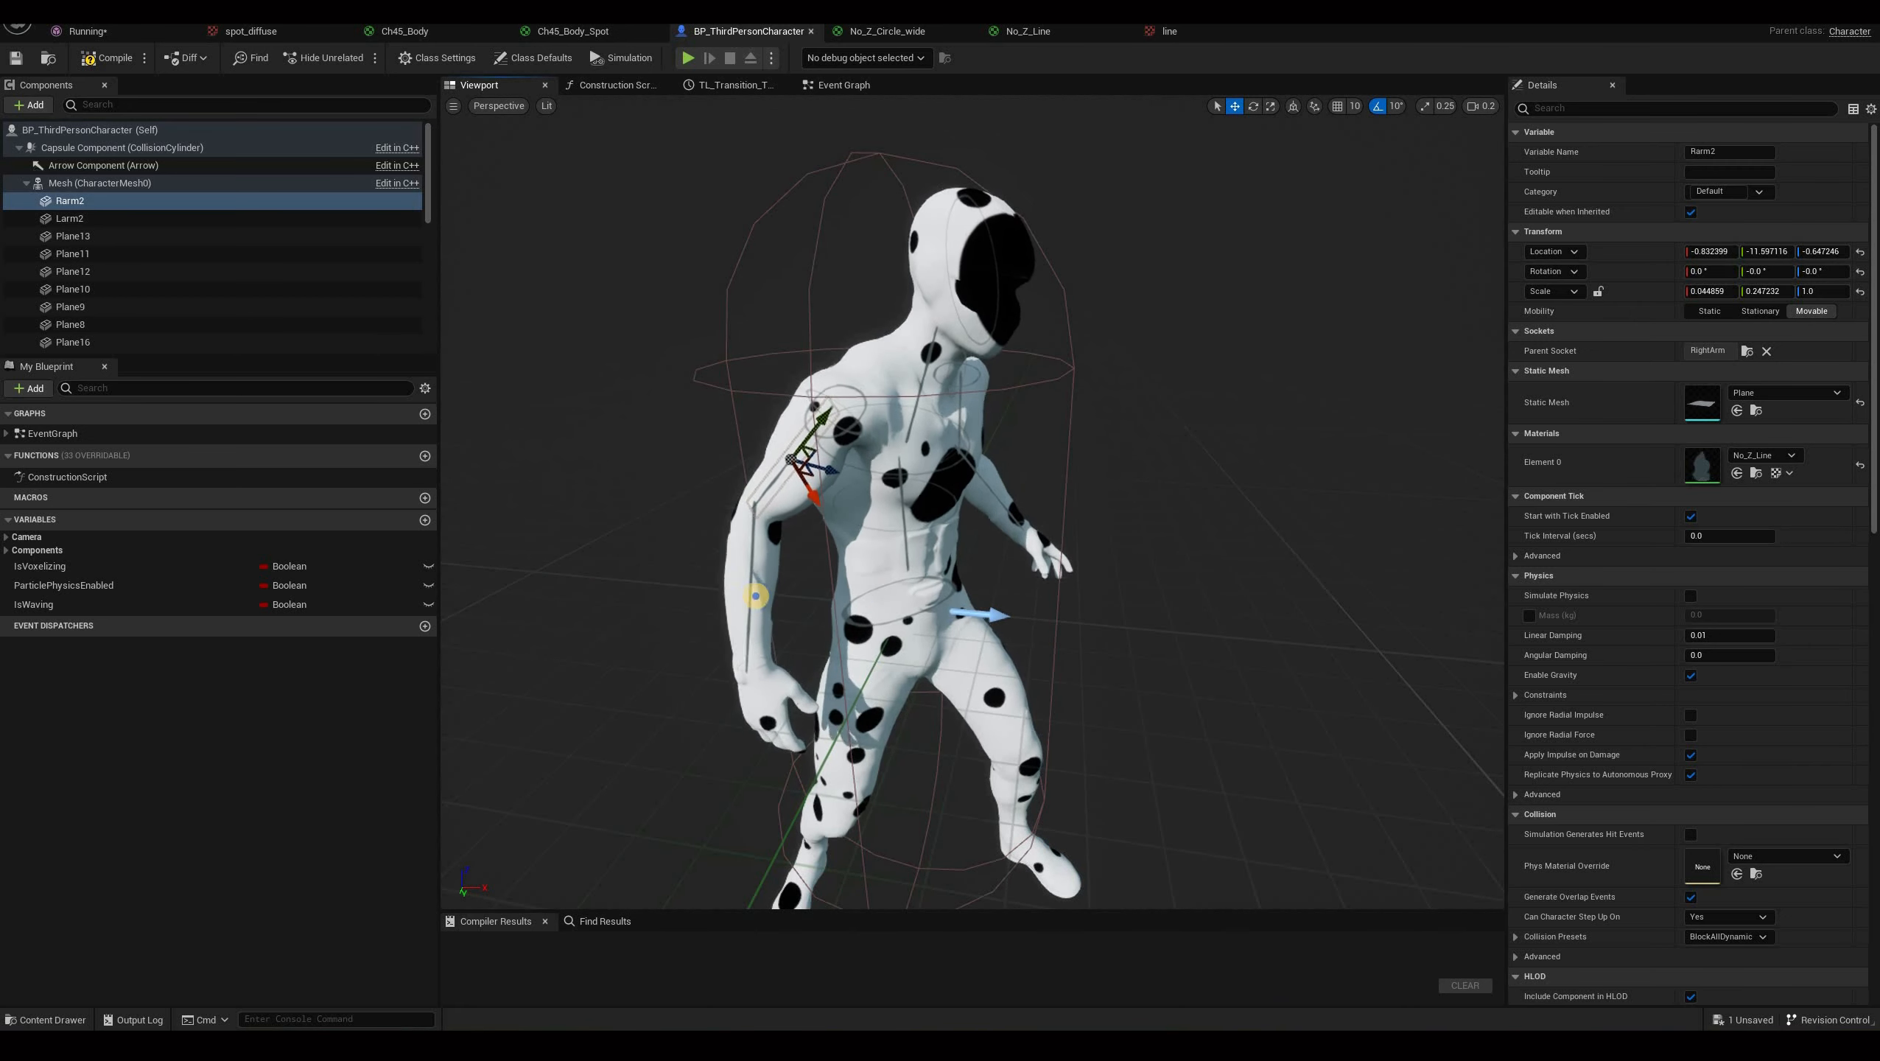
drag(740, 599, 1085, 407)
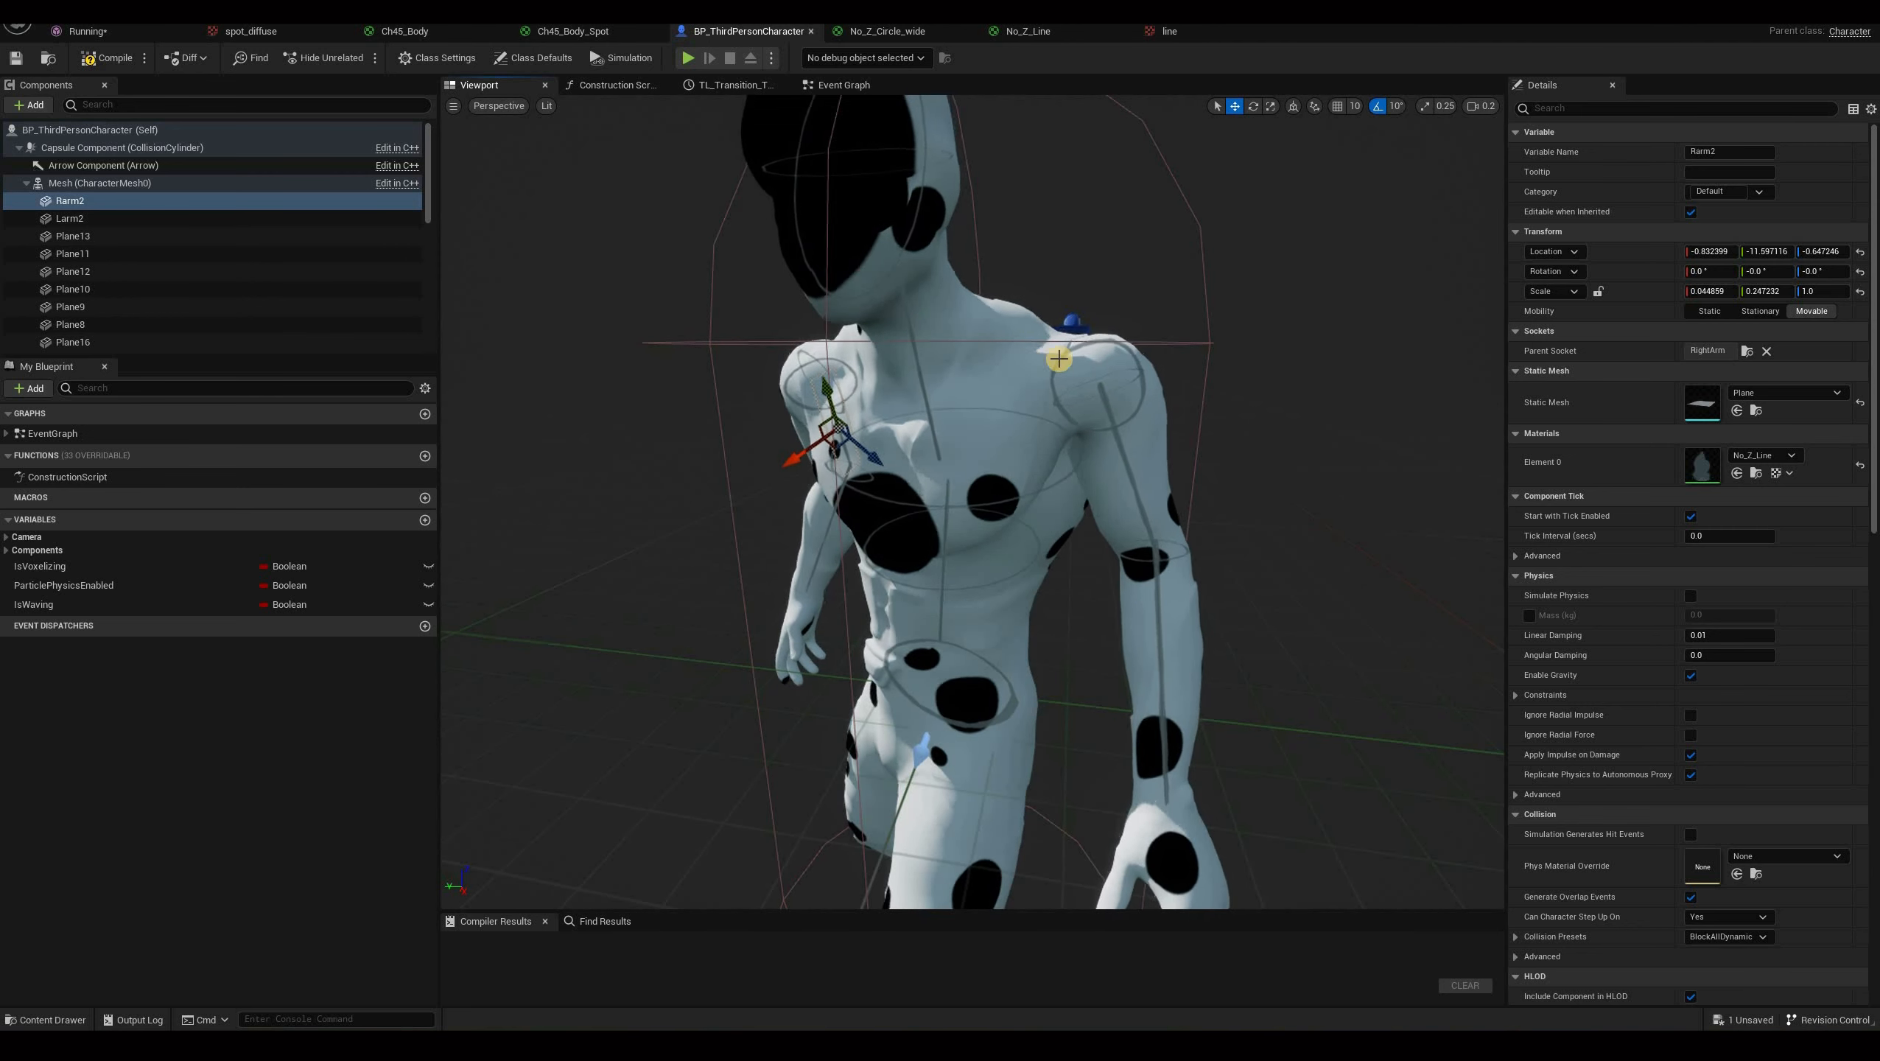
right_drag(1095, 728, 1057, 521)
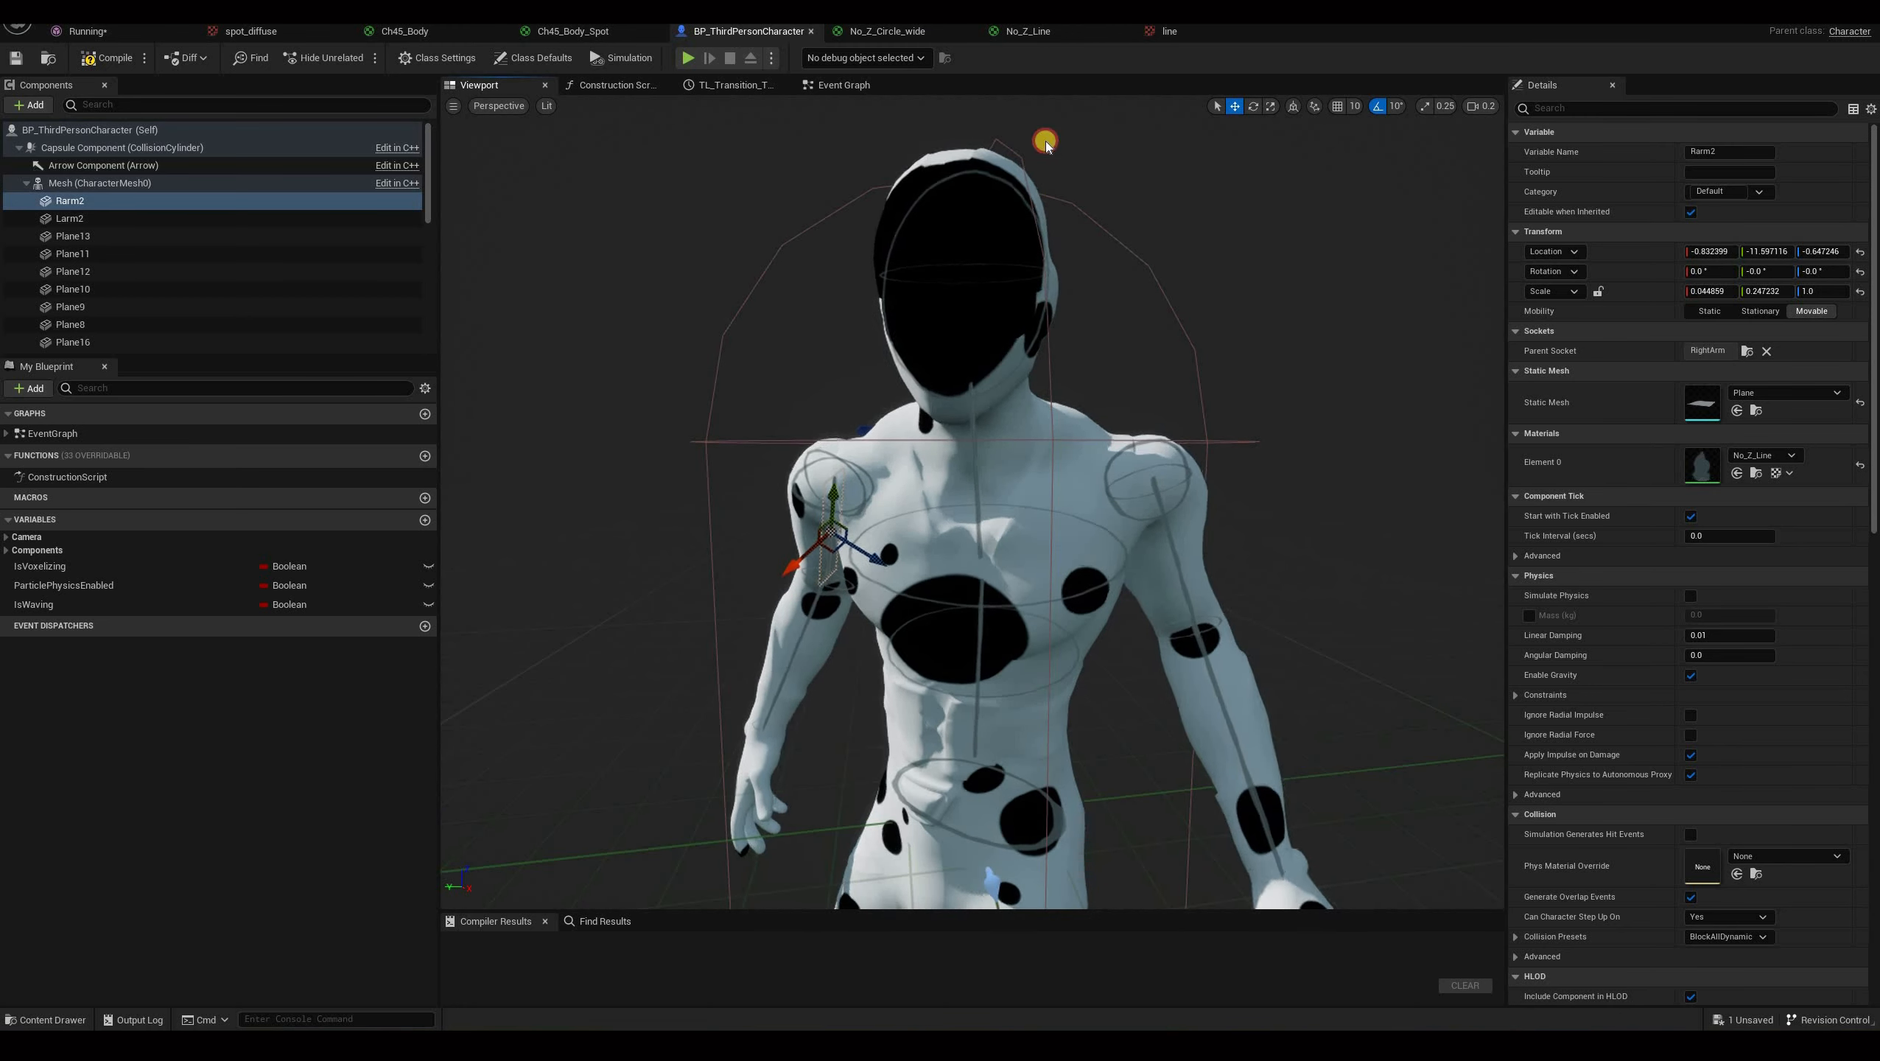
right_drag(1045, 139, 881, 213)
Open the No_Z_Circle_wide material and its circle_wide texture from the Texture Sample node.
click(1040, 31)
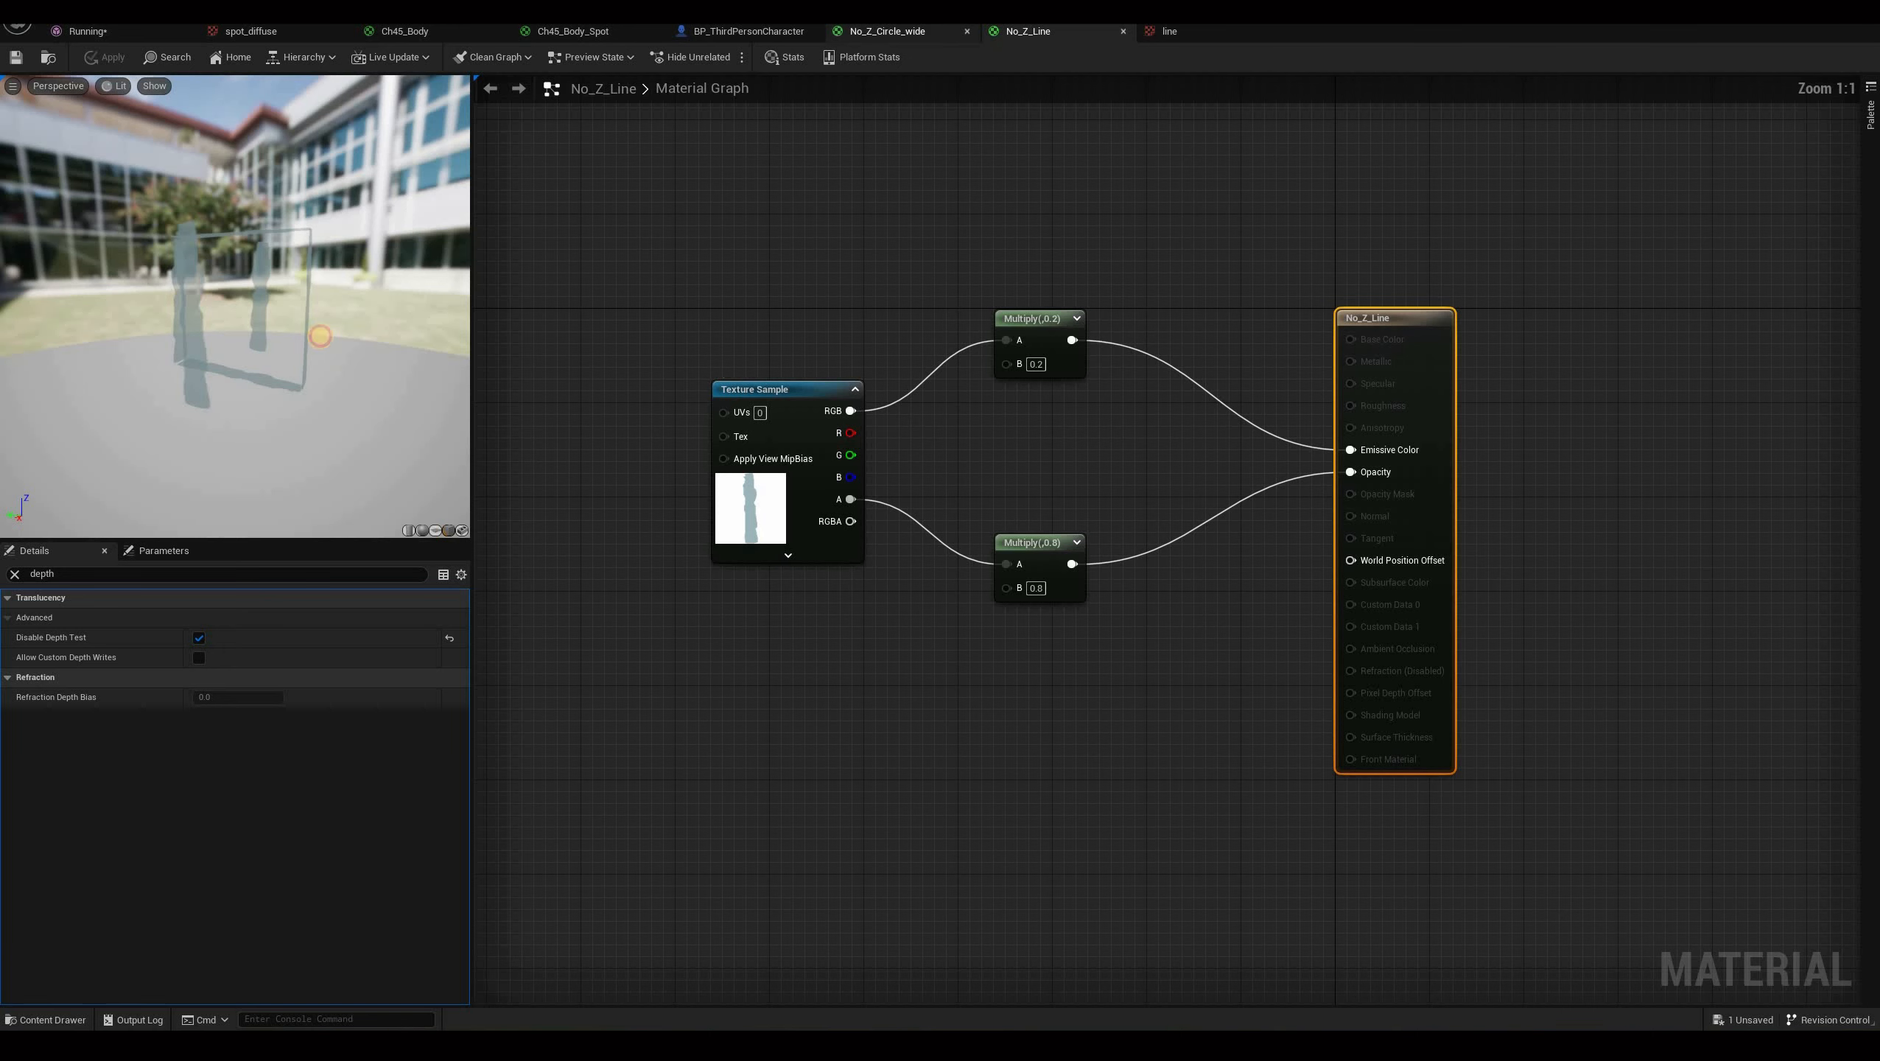
click(887, 31)
drag(256, 302, 198, 258)
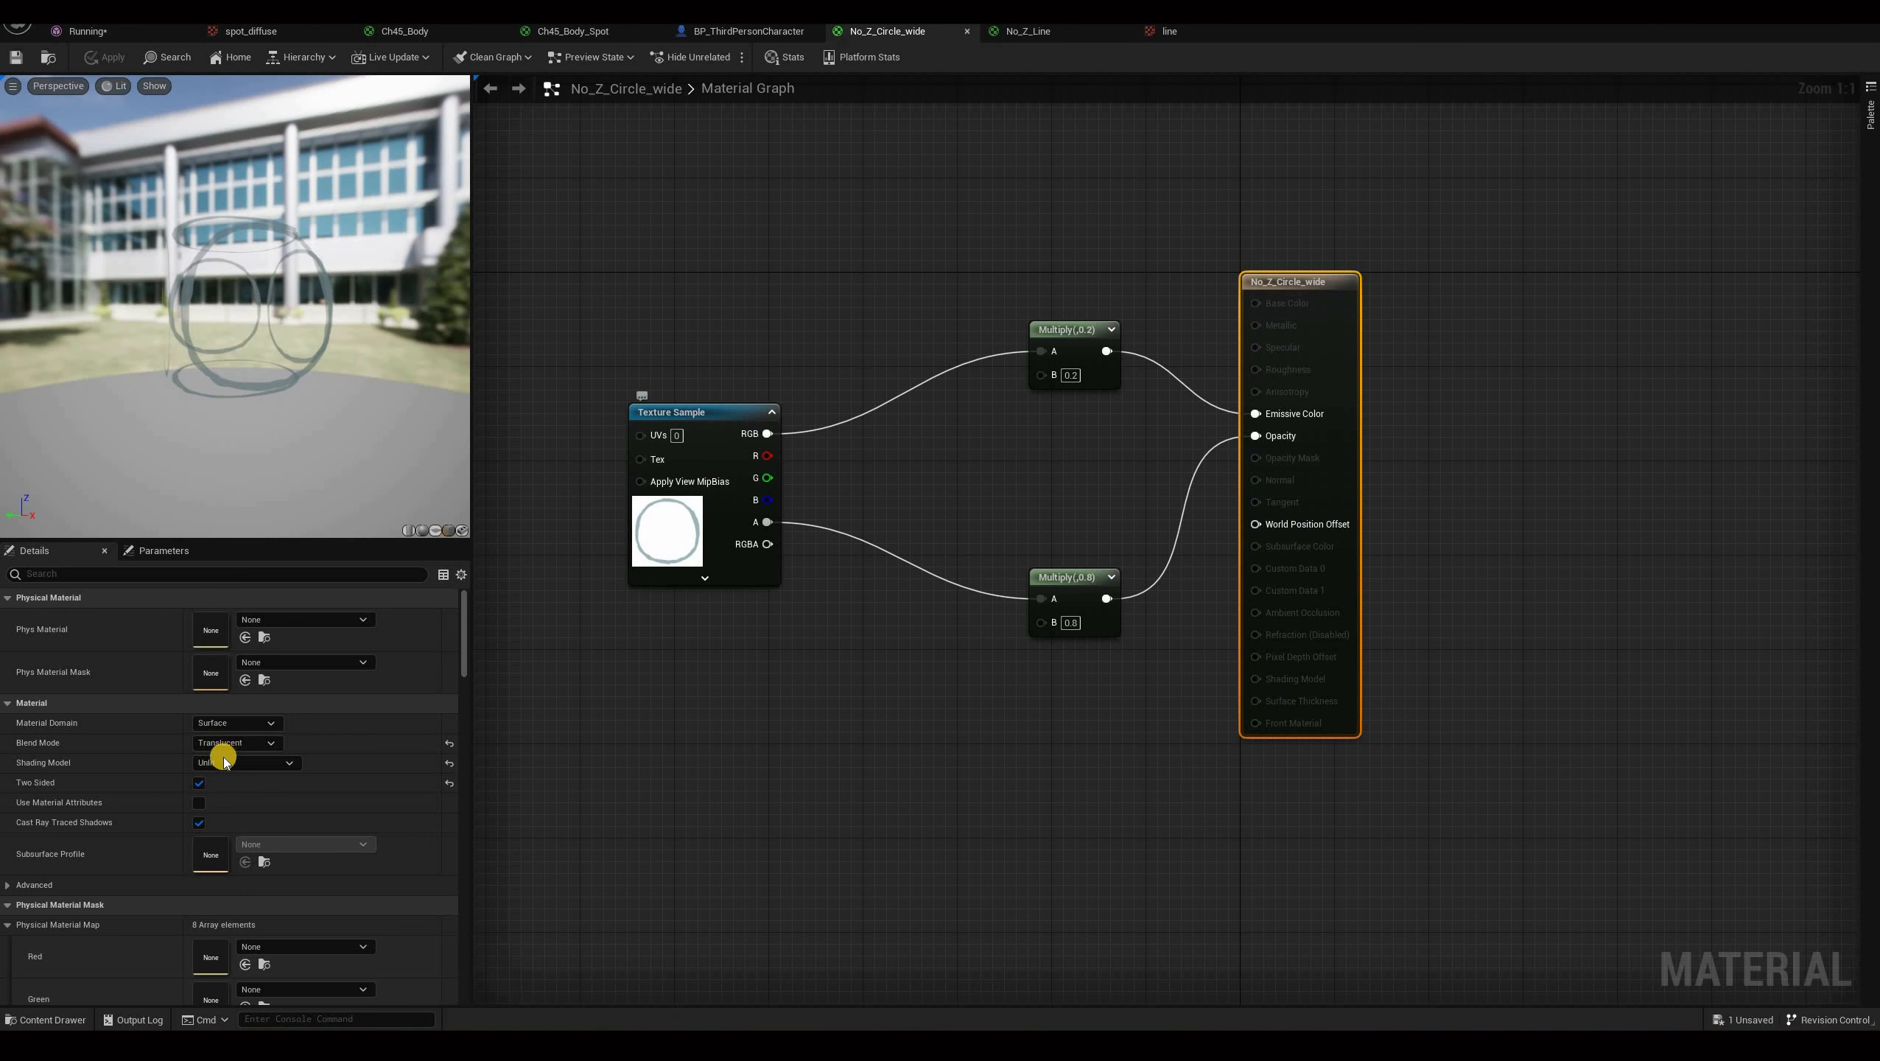
click(714, 546)
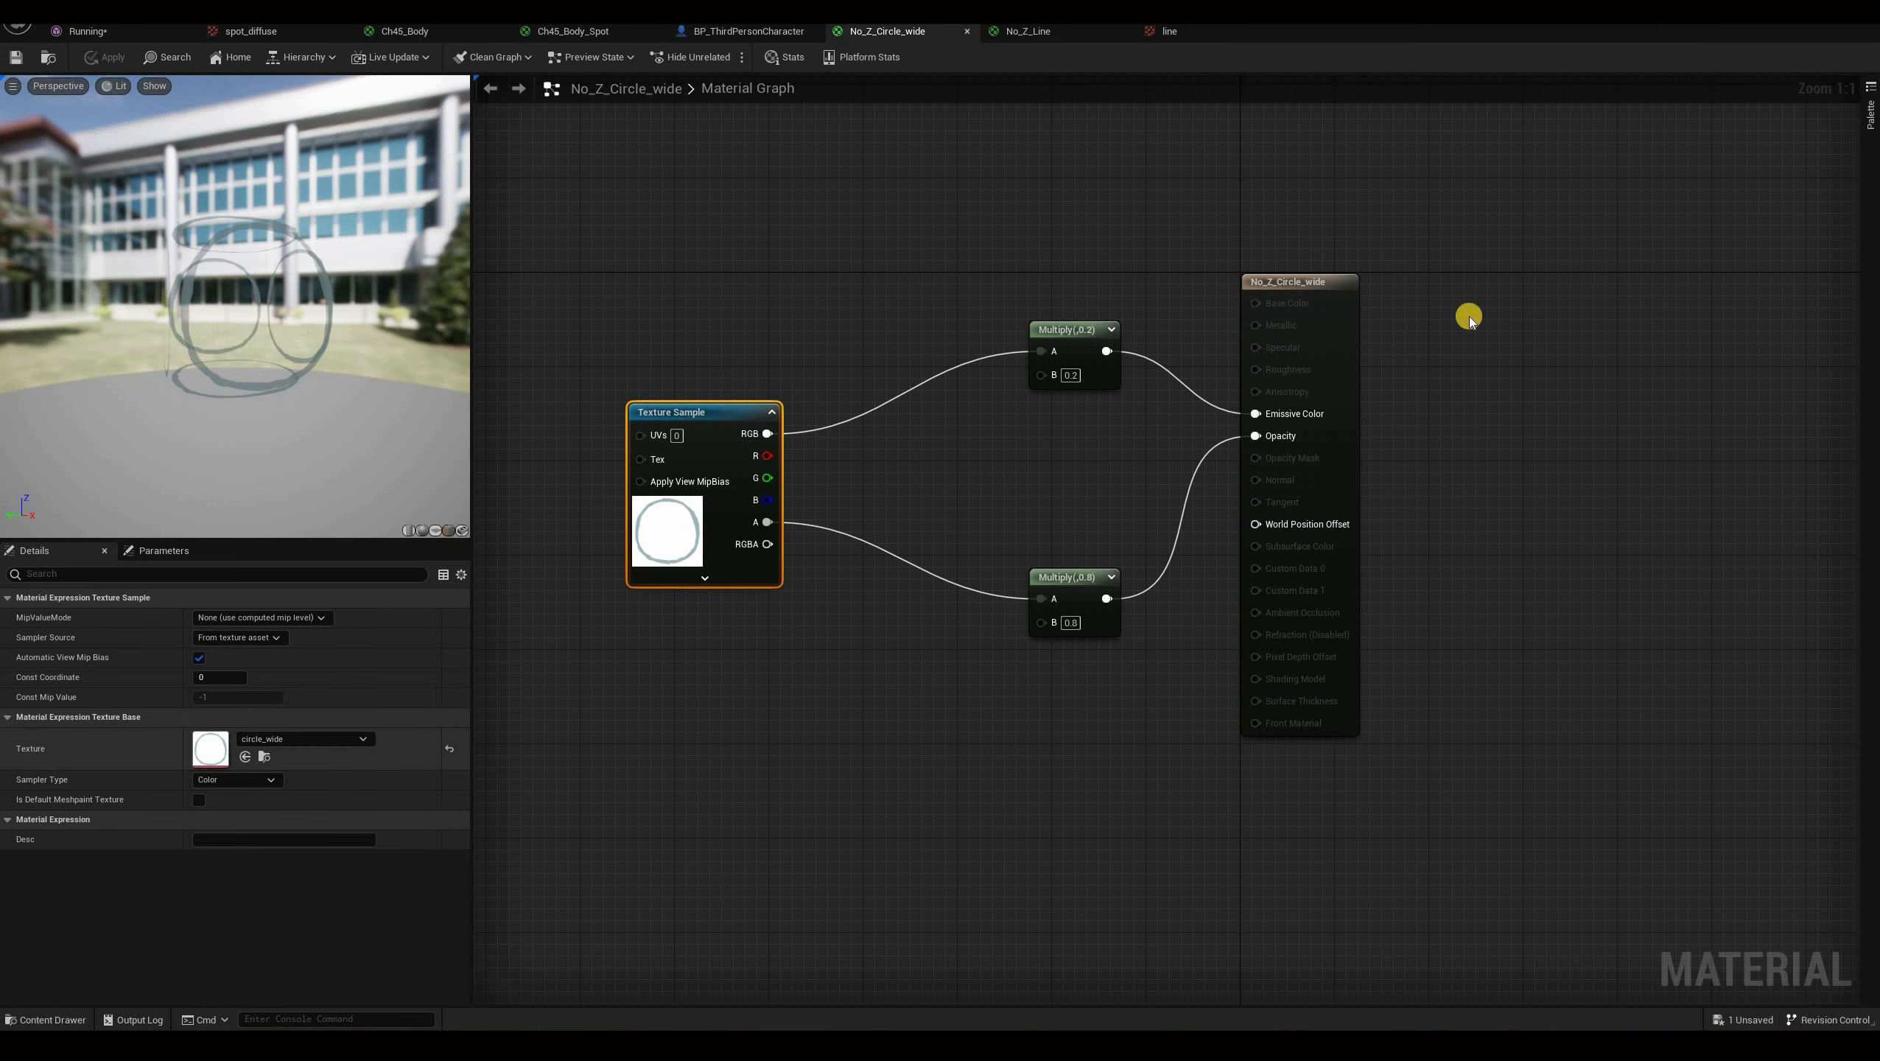
double_click(210, 749)
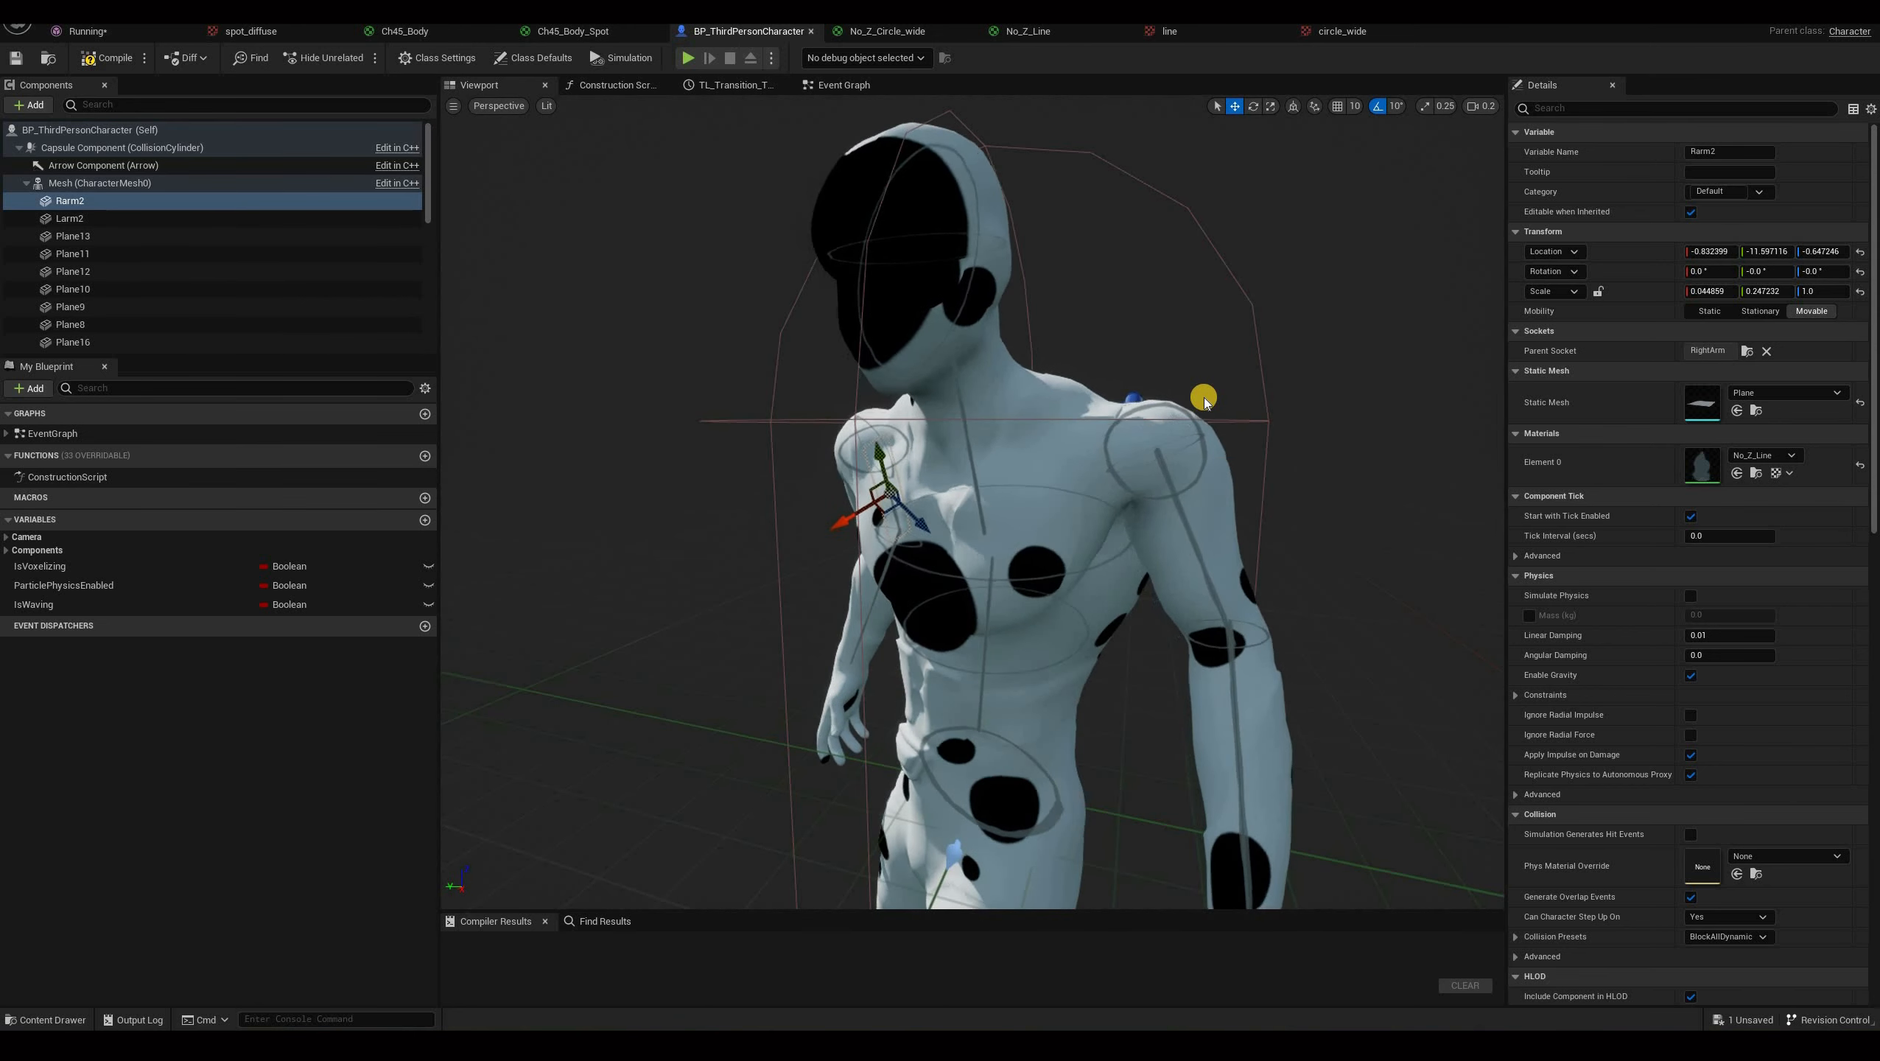
View the whole spotted character in the blueprint viewport.
alt+drag(1250, 227, 965, 355)
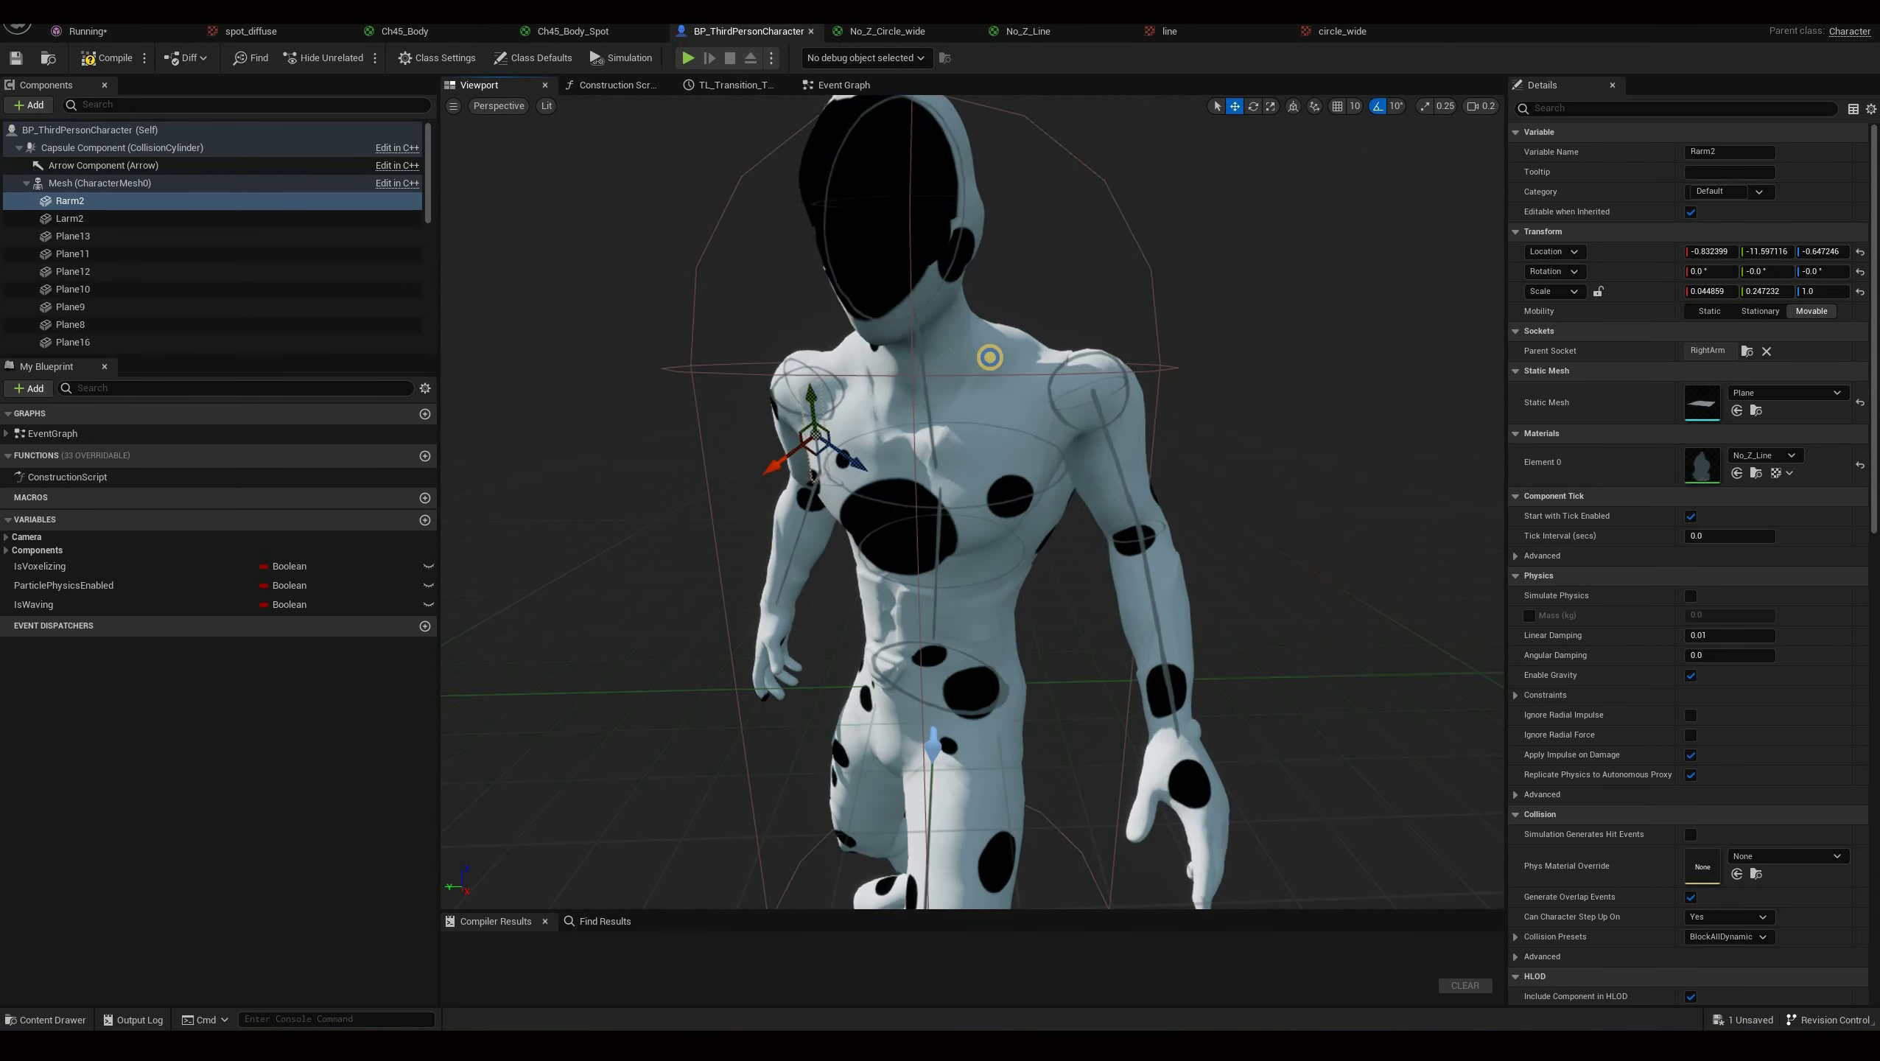
scroll(965, 355, down, 5)
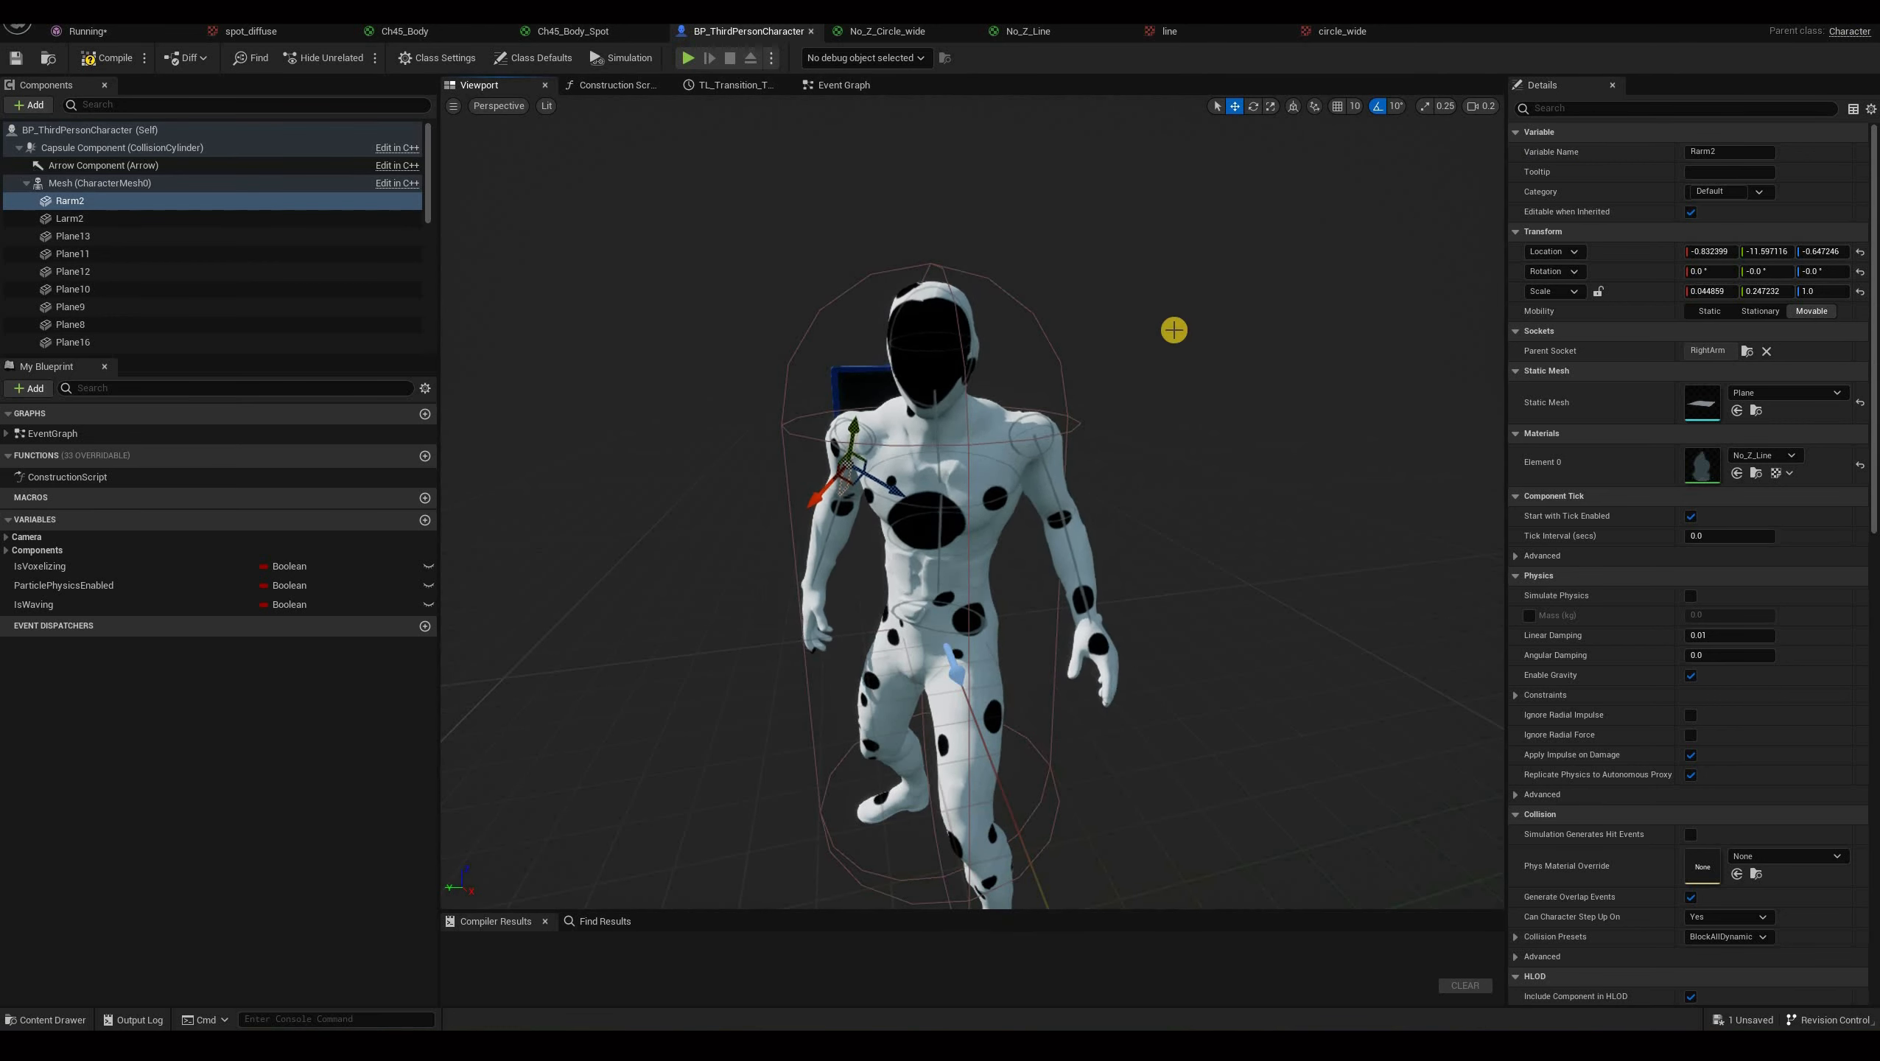
In the level editor, open the Plugins window and search for the fluid plugin.
key(alt+Tab)
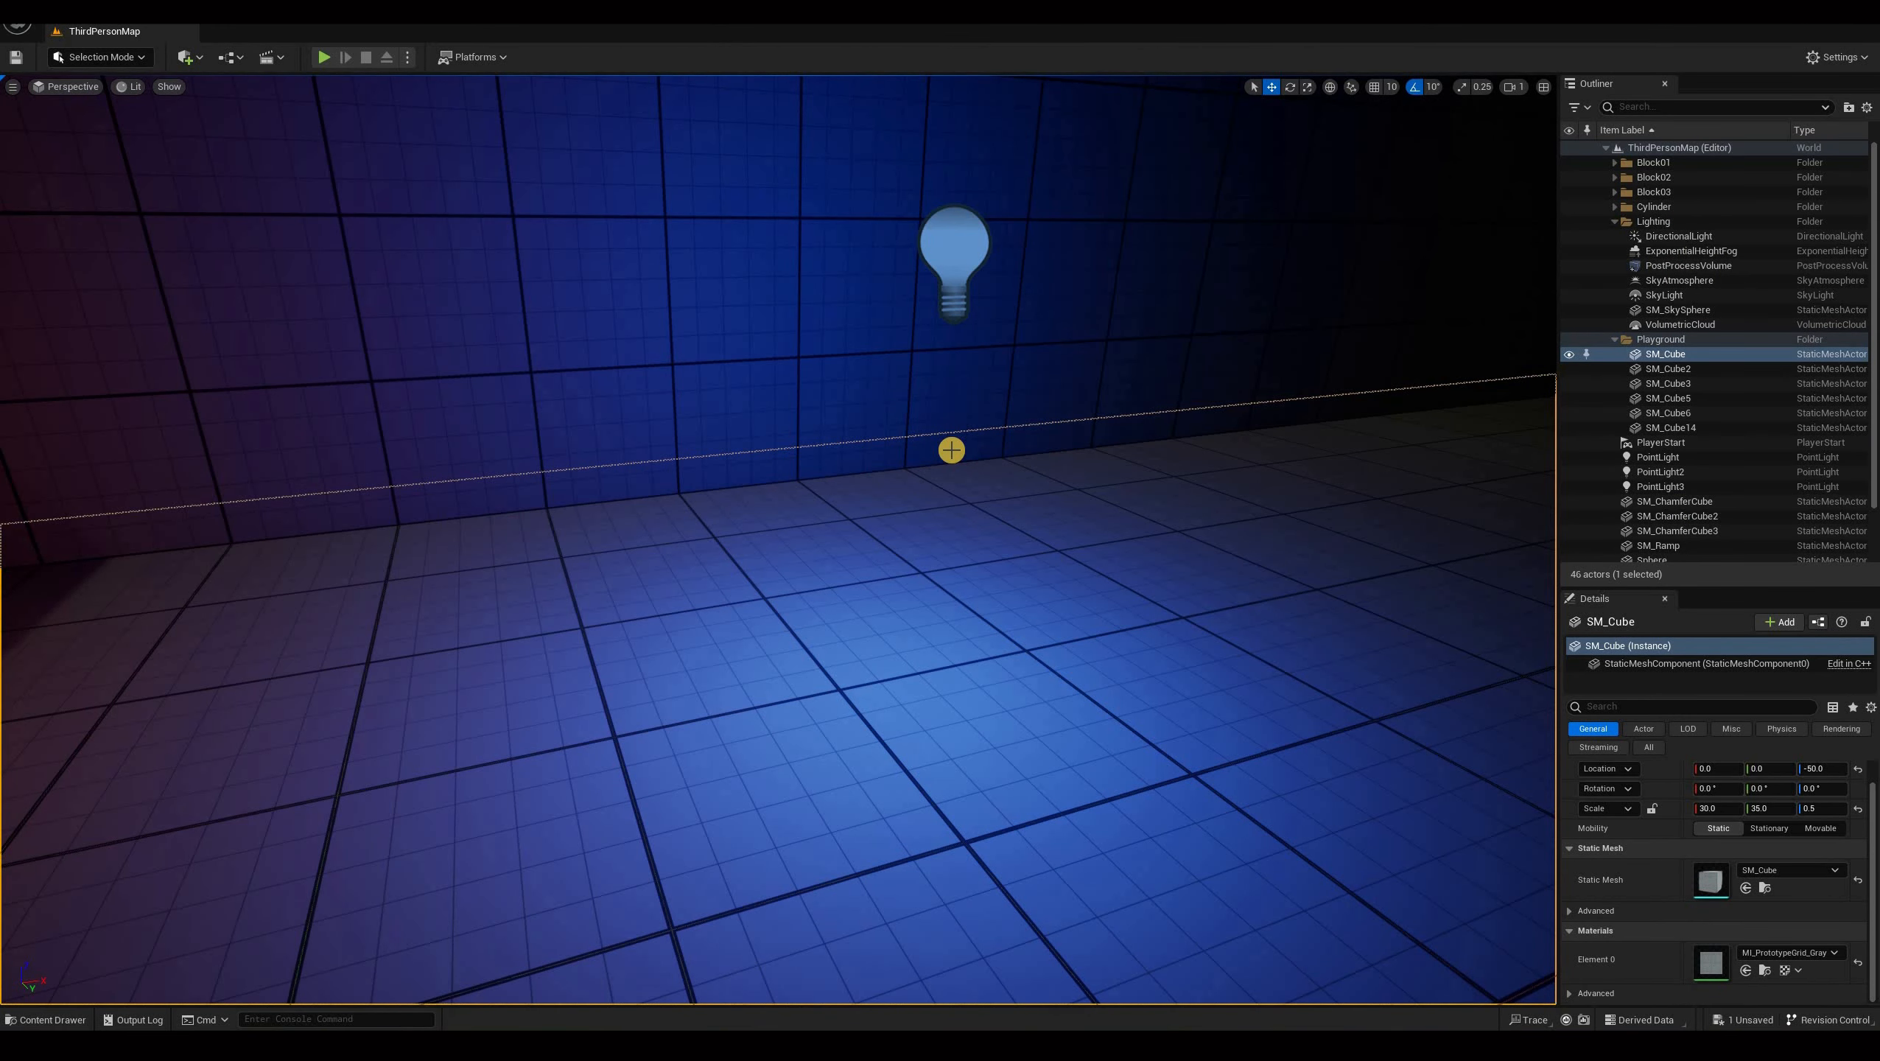
click(952, 449)
key(ctrl+space)
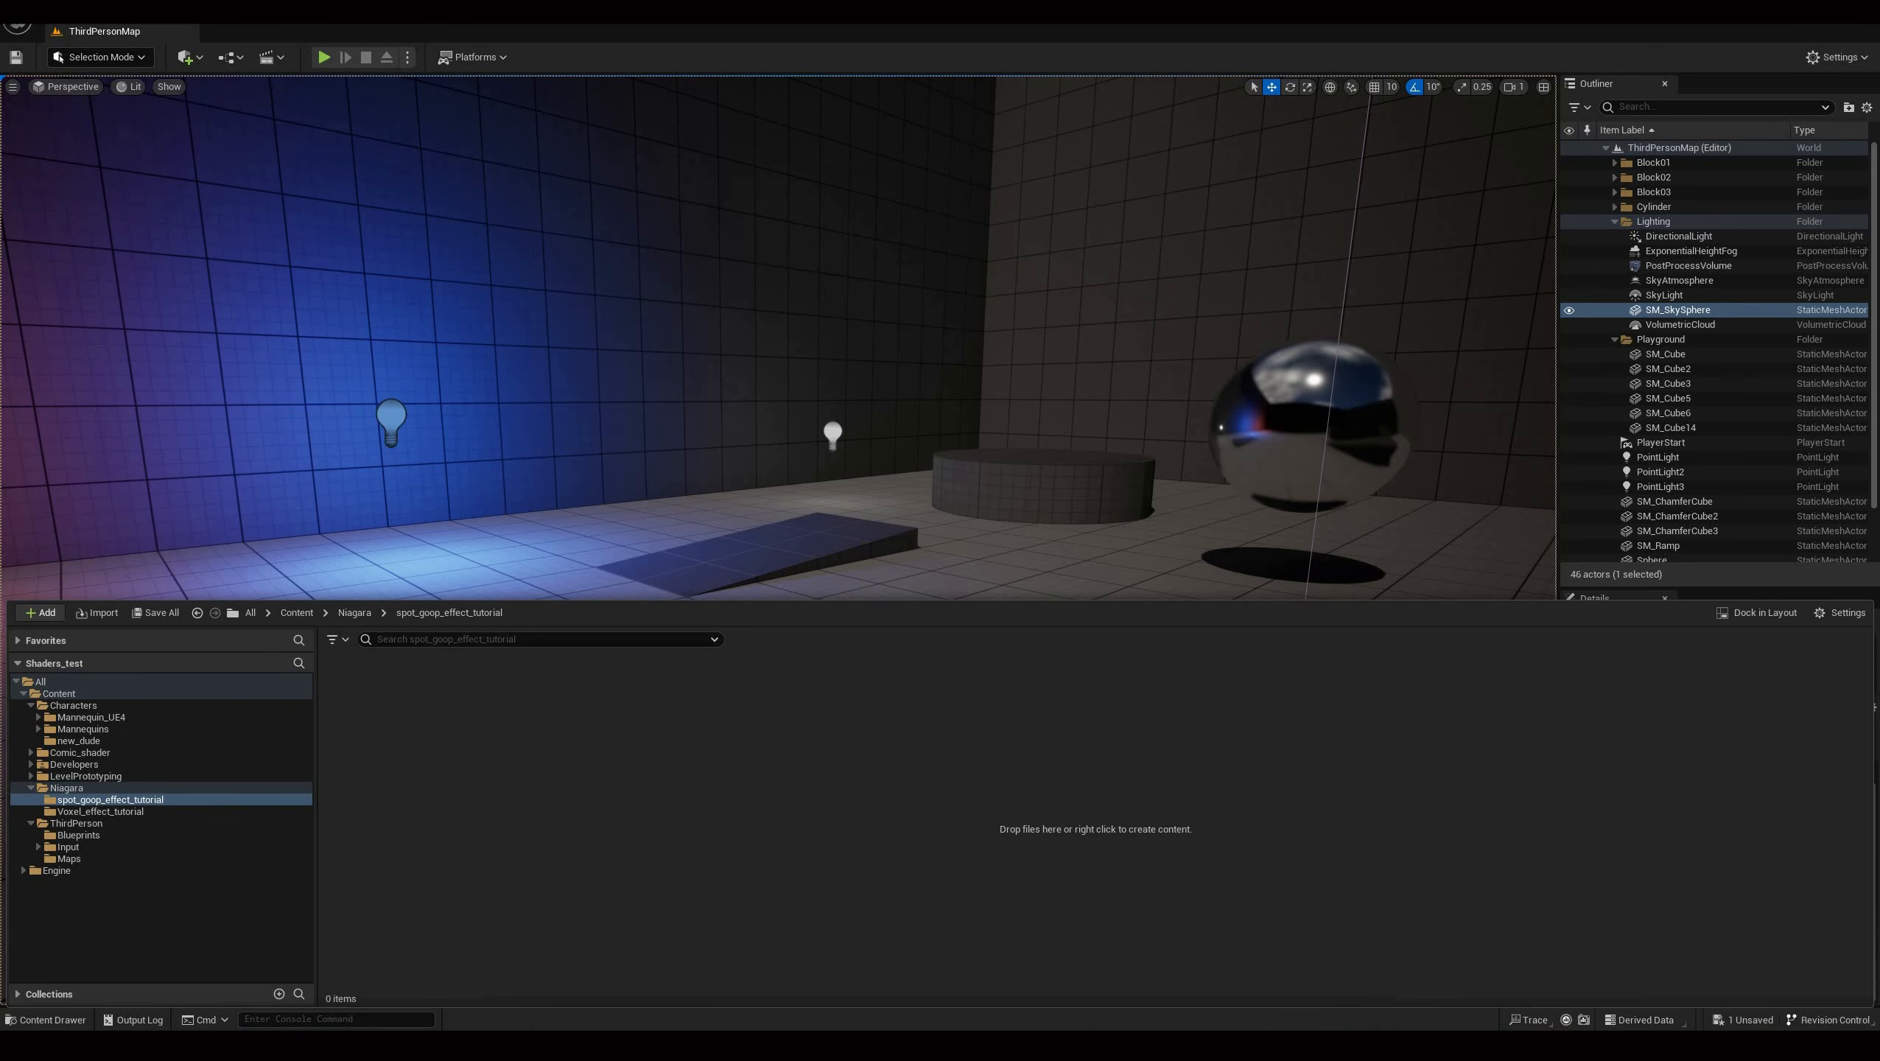
click(91, 31)
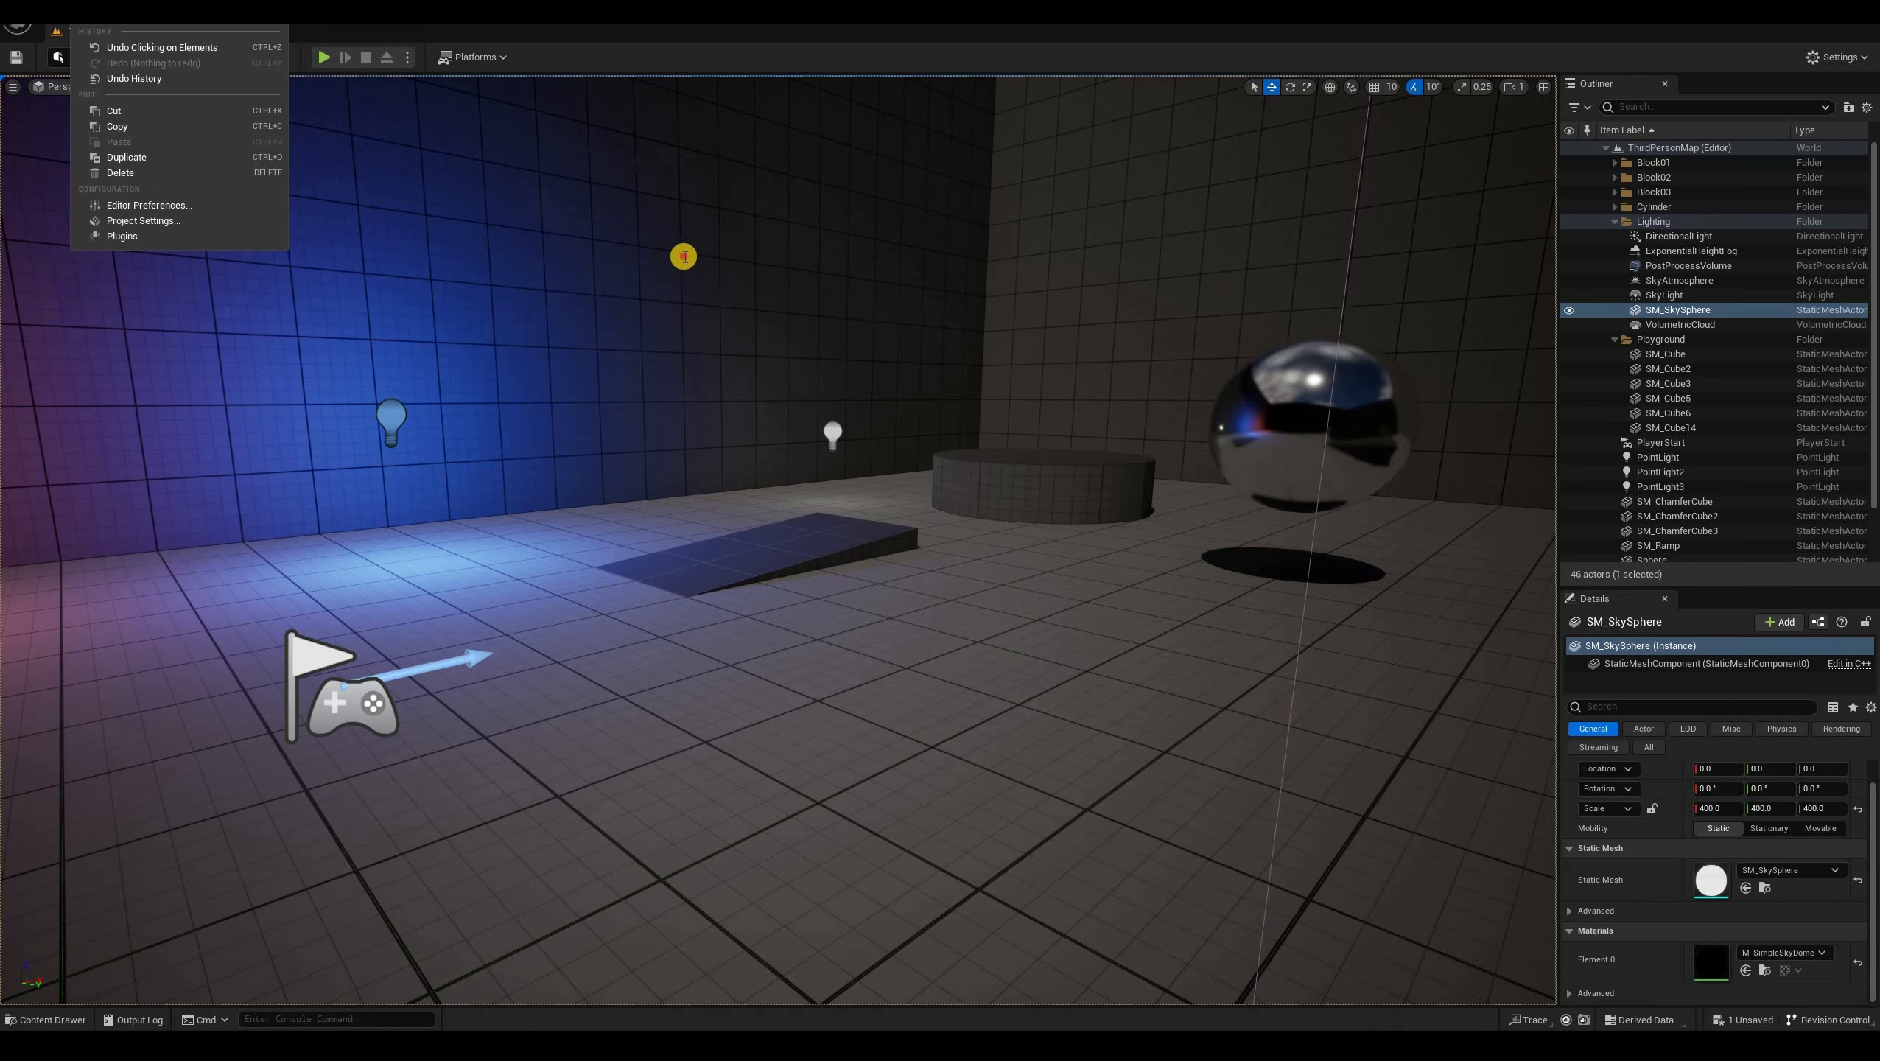
click(121, 235)
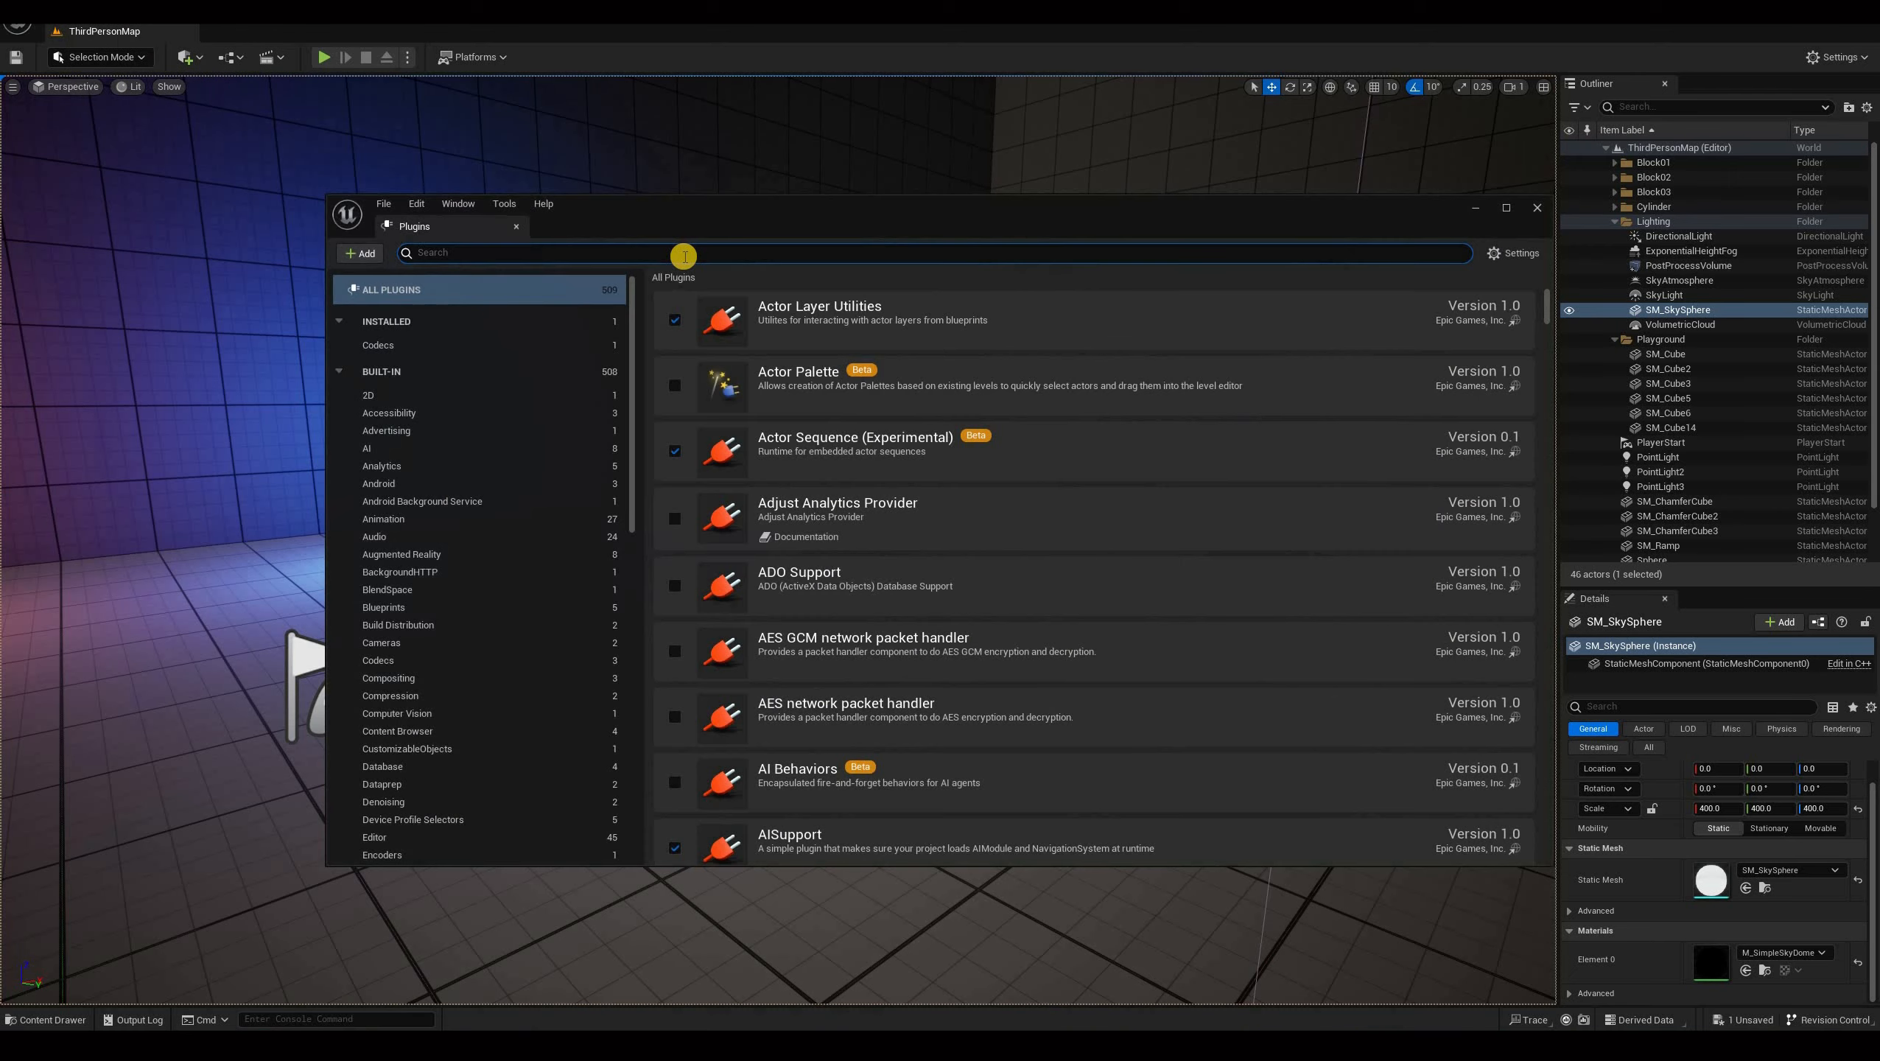
text(uid)
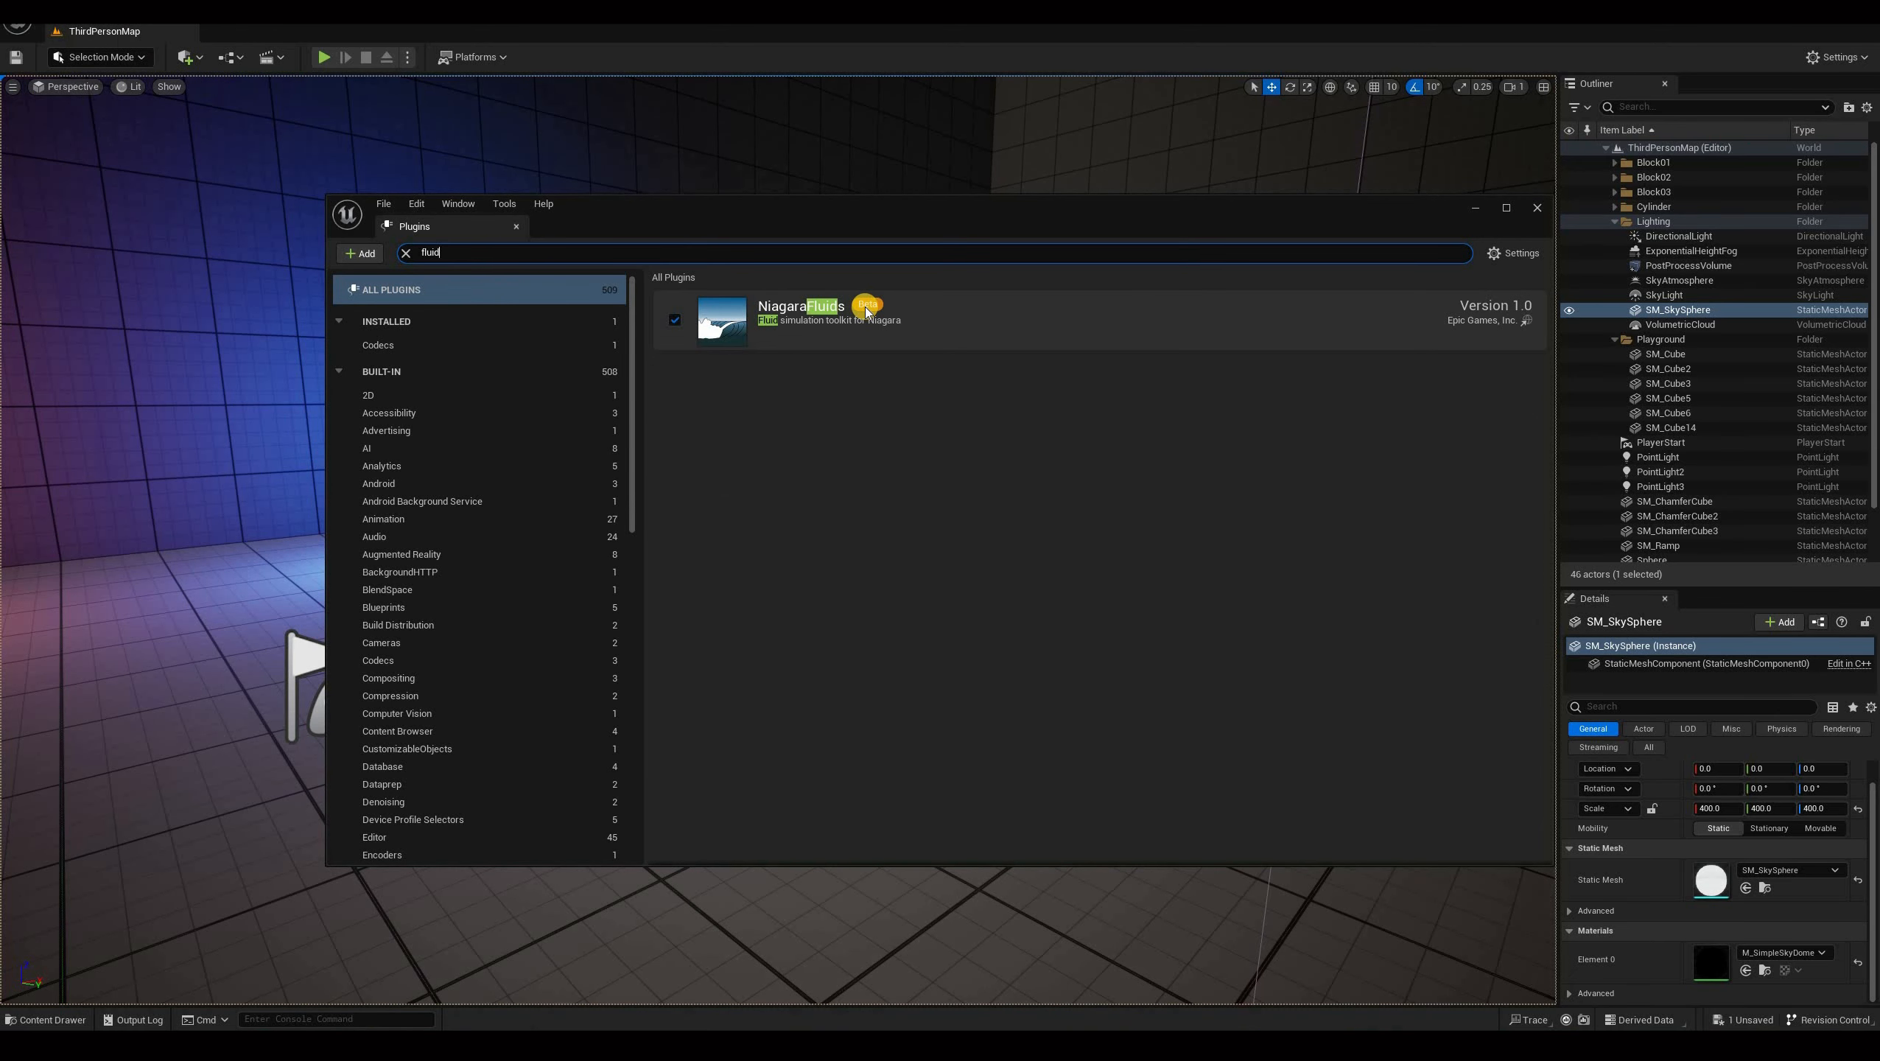
mouse_move(866, 311)
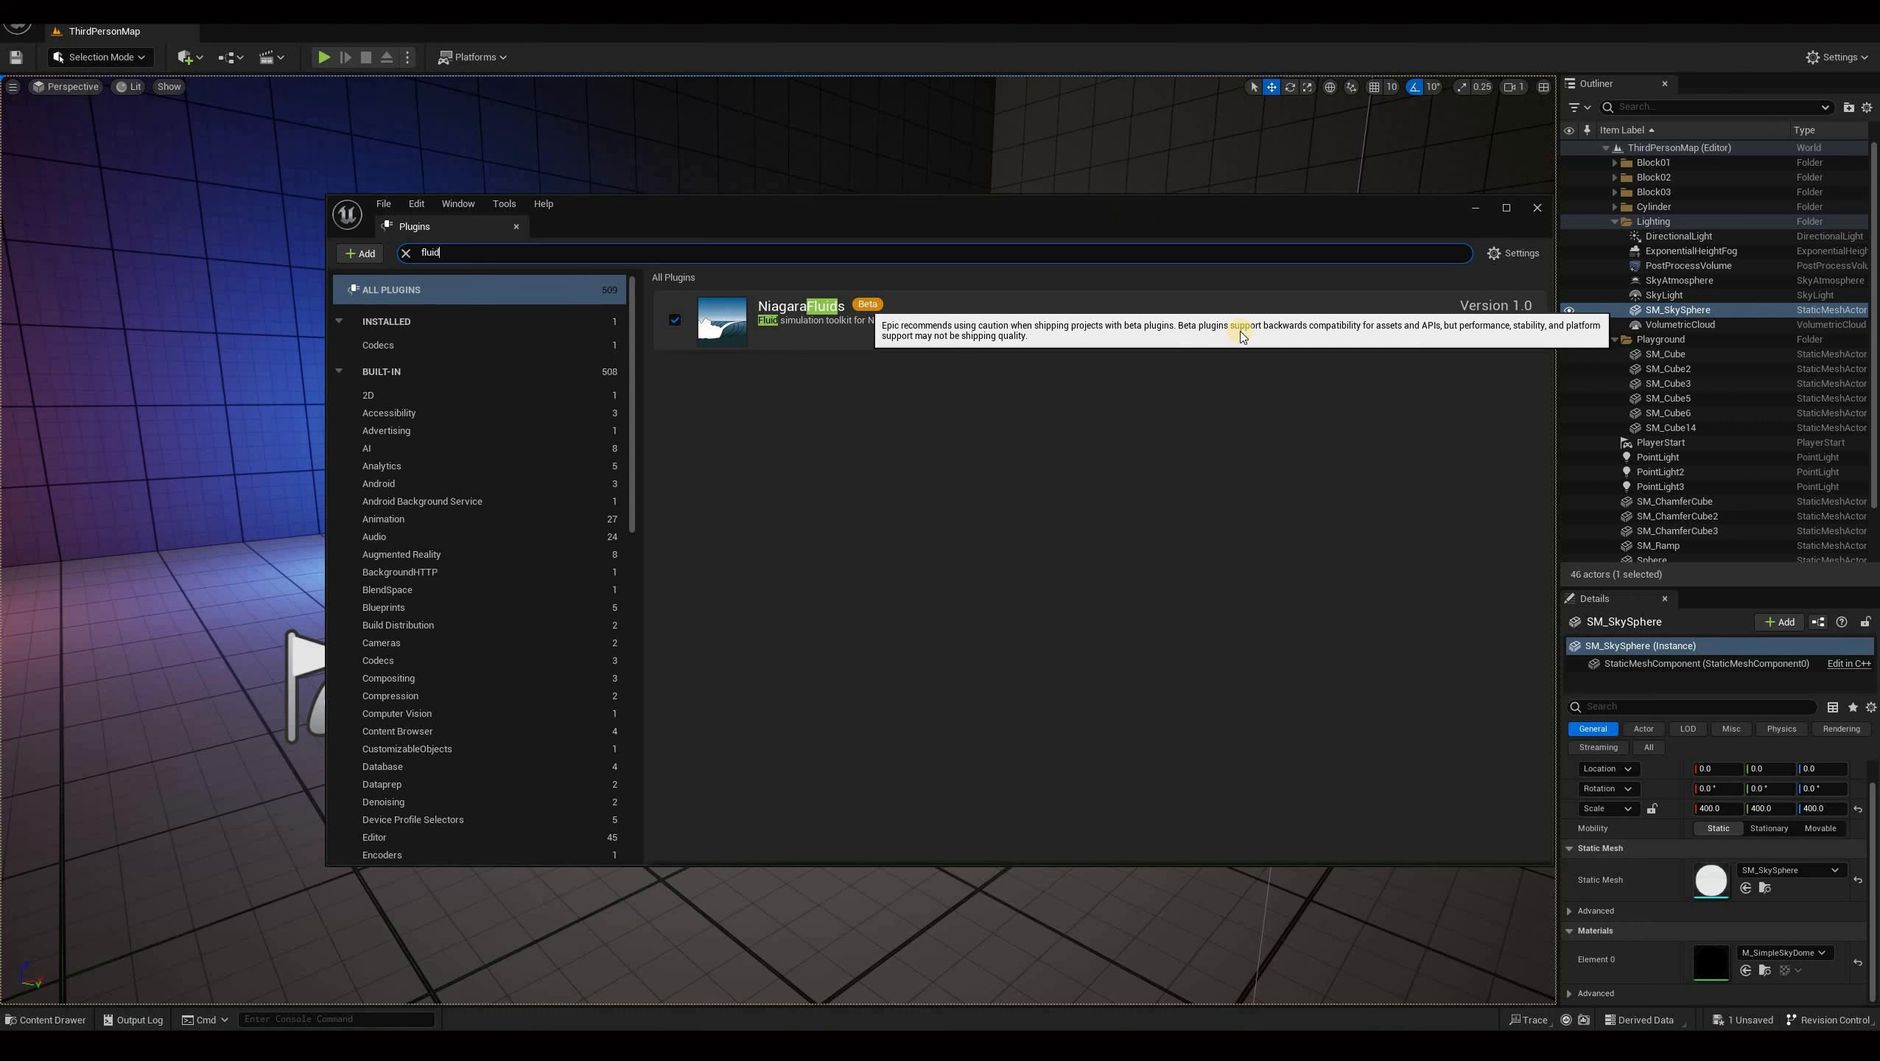
click(1030, 338)
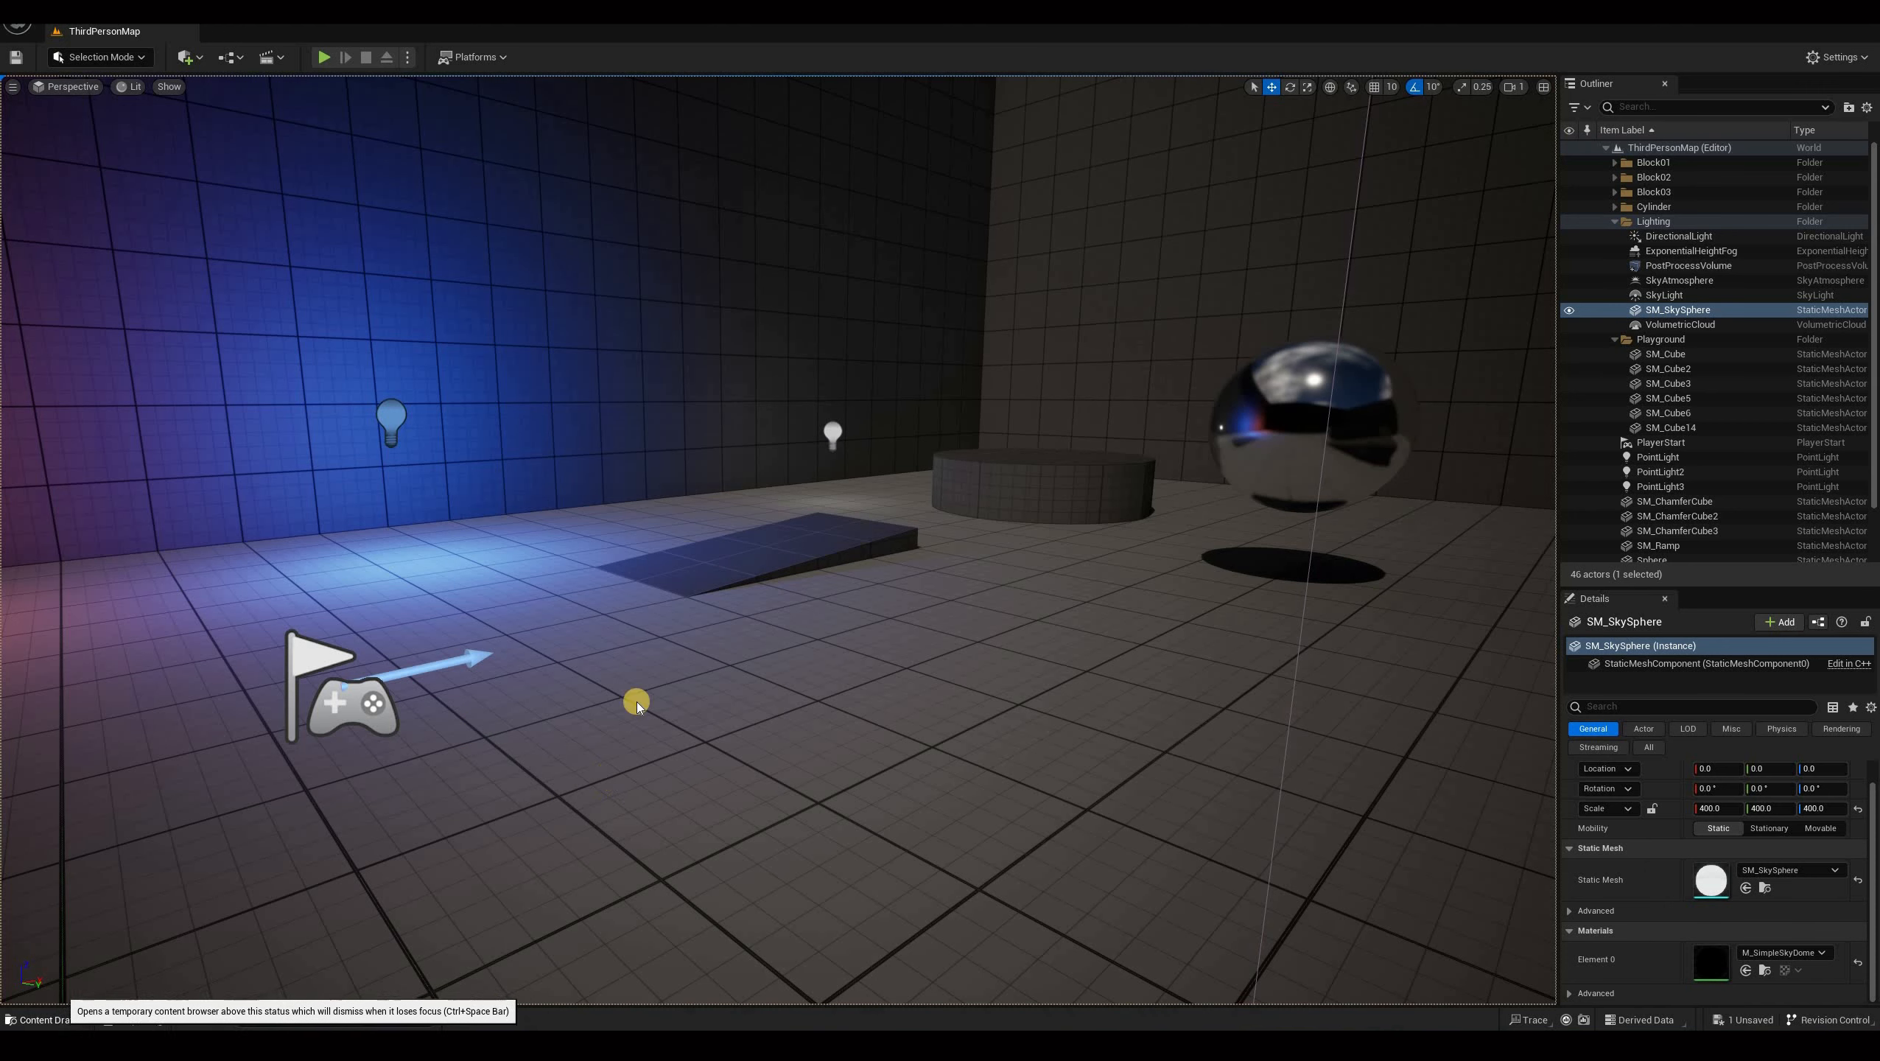
Create a new Niagara system from a fluid template in the spot_goop_effect_tutorial folder, named NS_spot_goop.
key(ctrl+space)
right_click(474, 728)
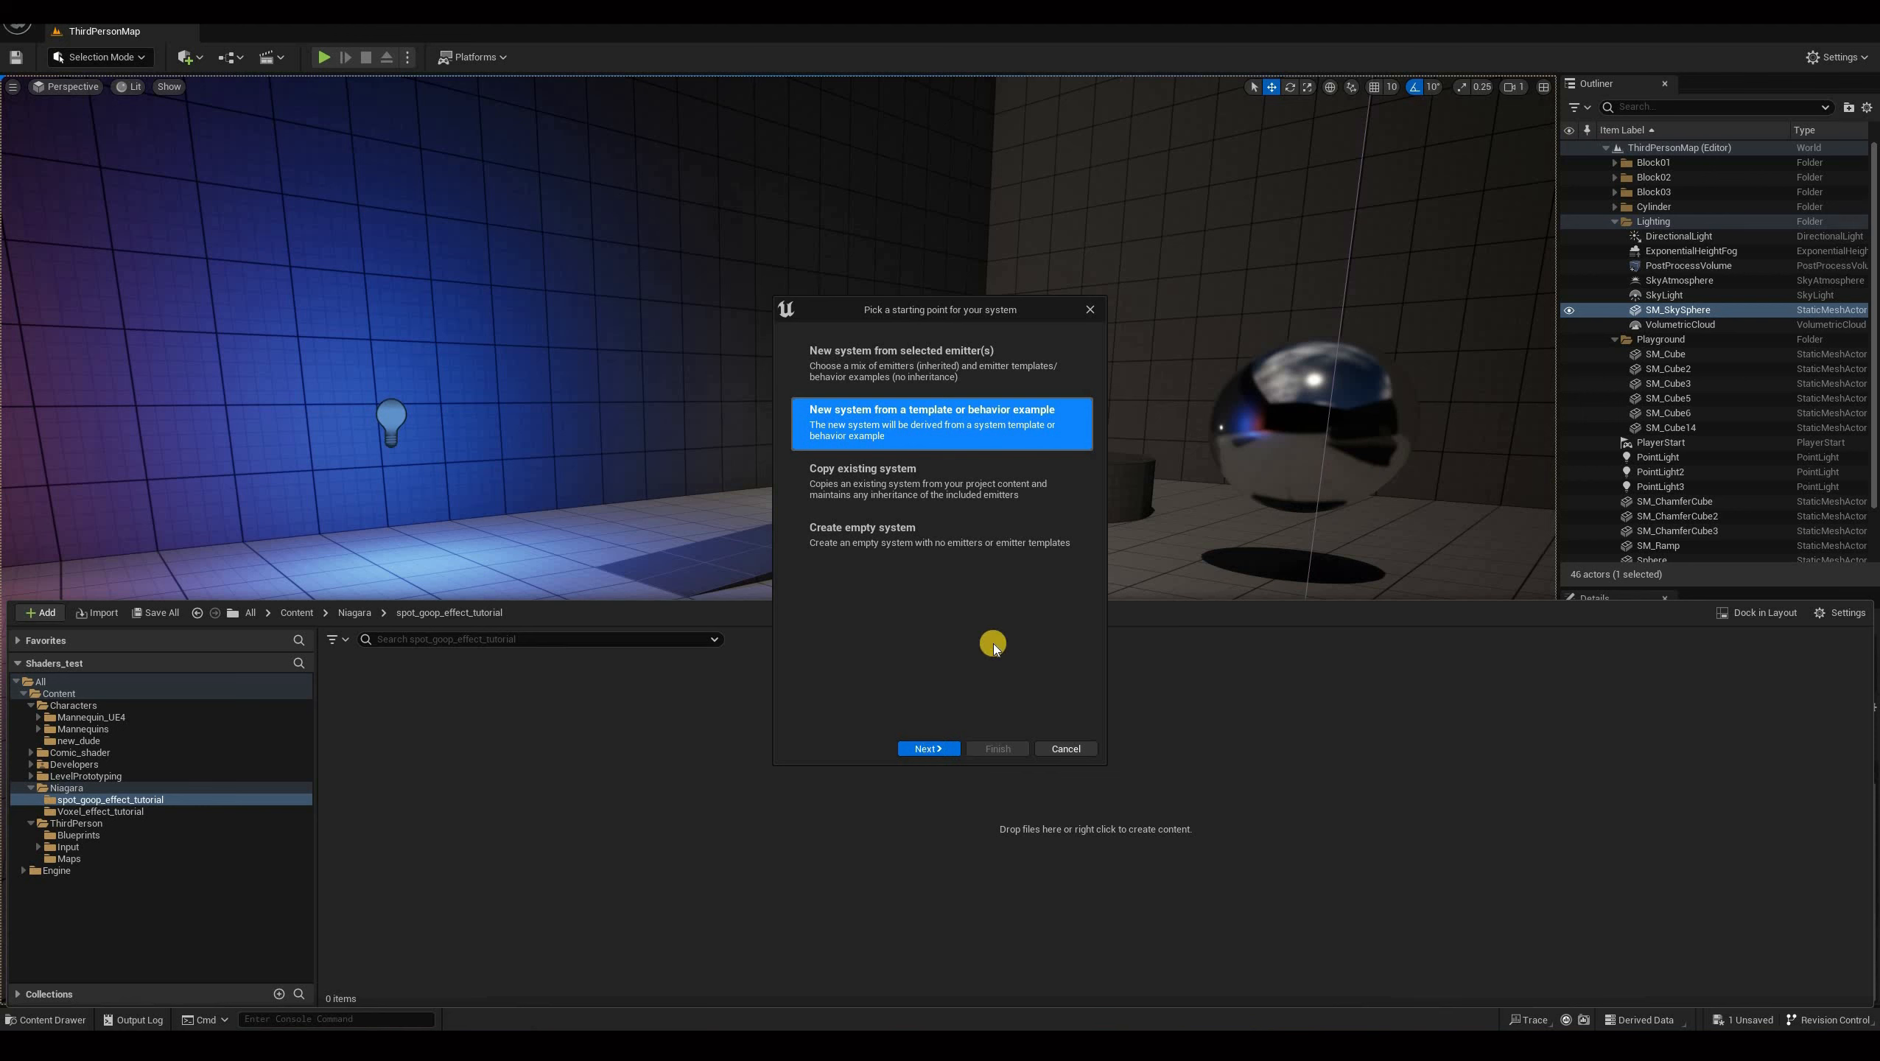
click(933, 748)
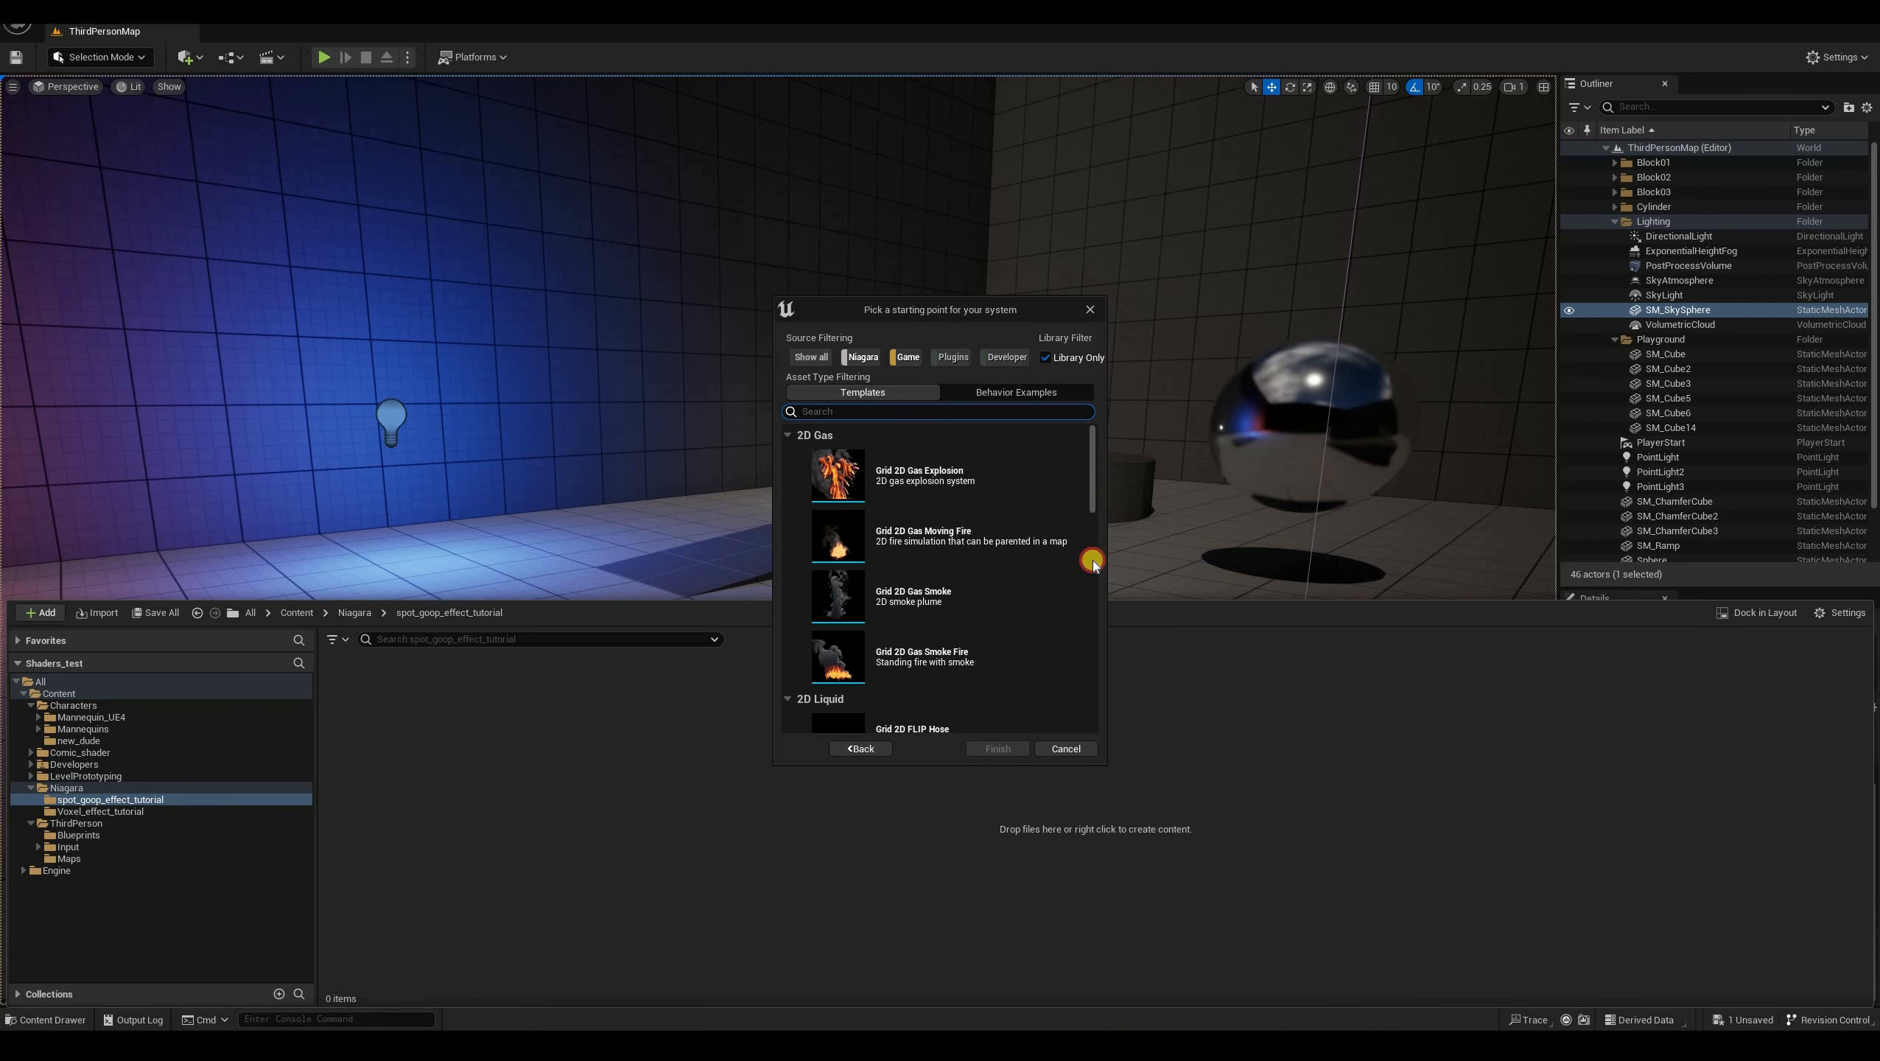
scroll(965, 698, down, 10)
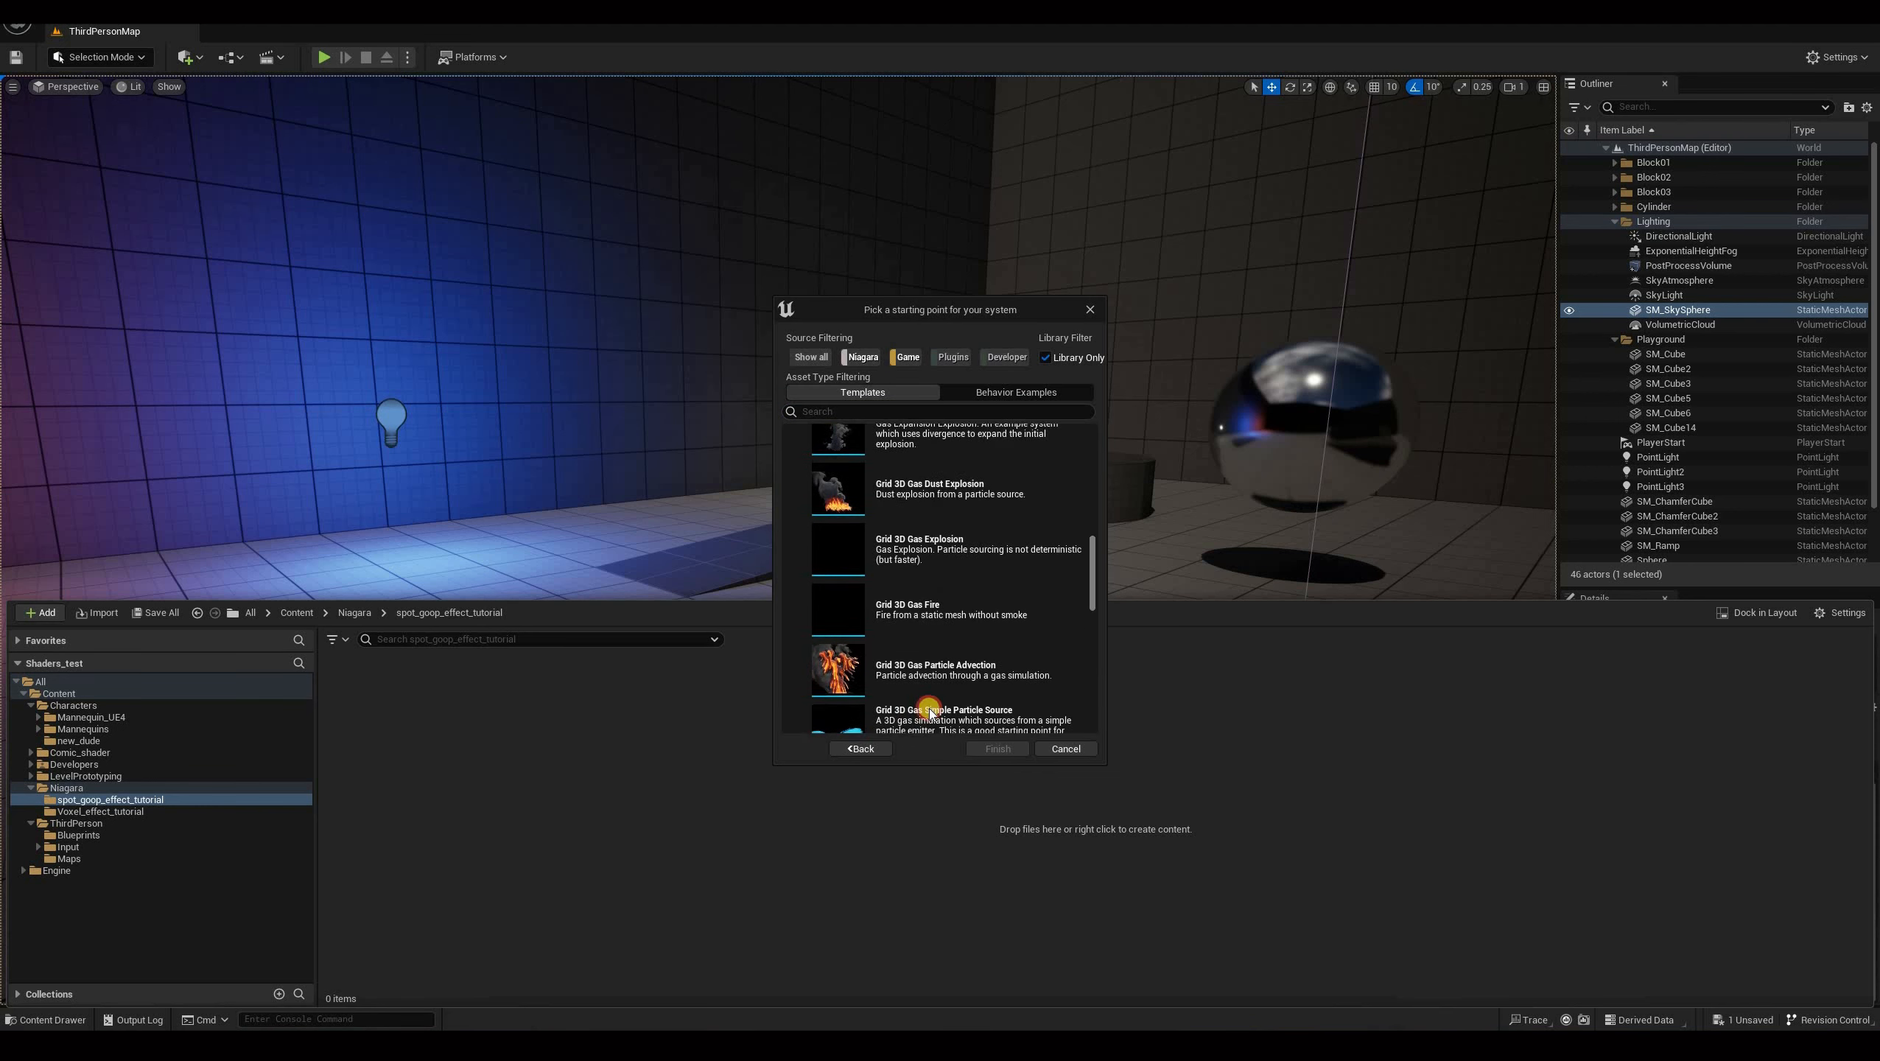
scroll(845, 712, down, 2)
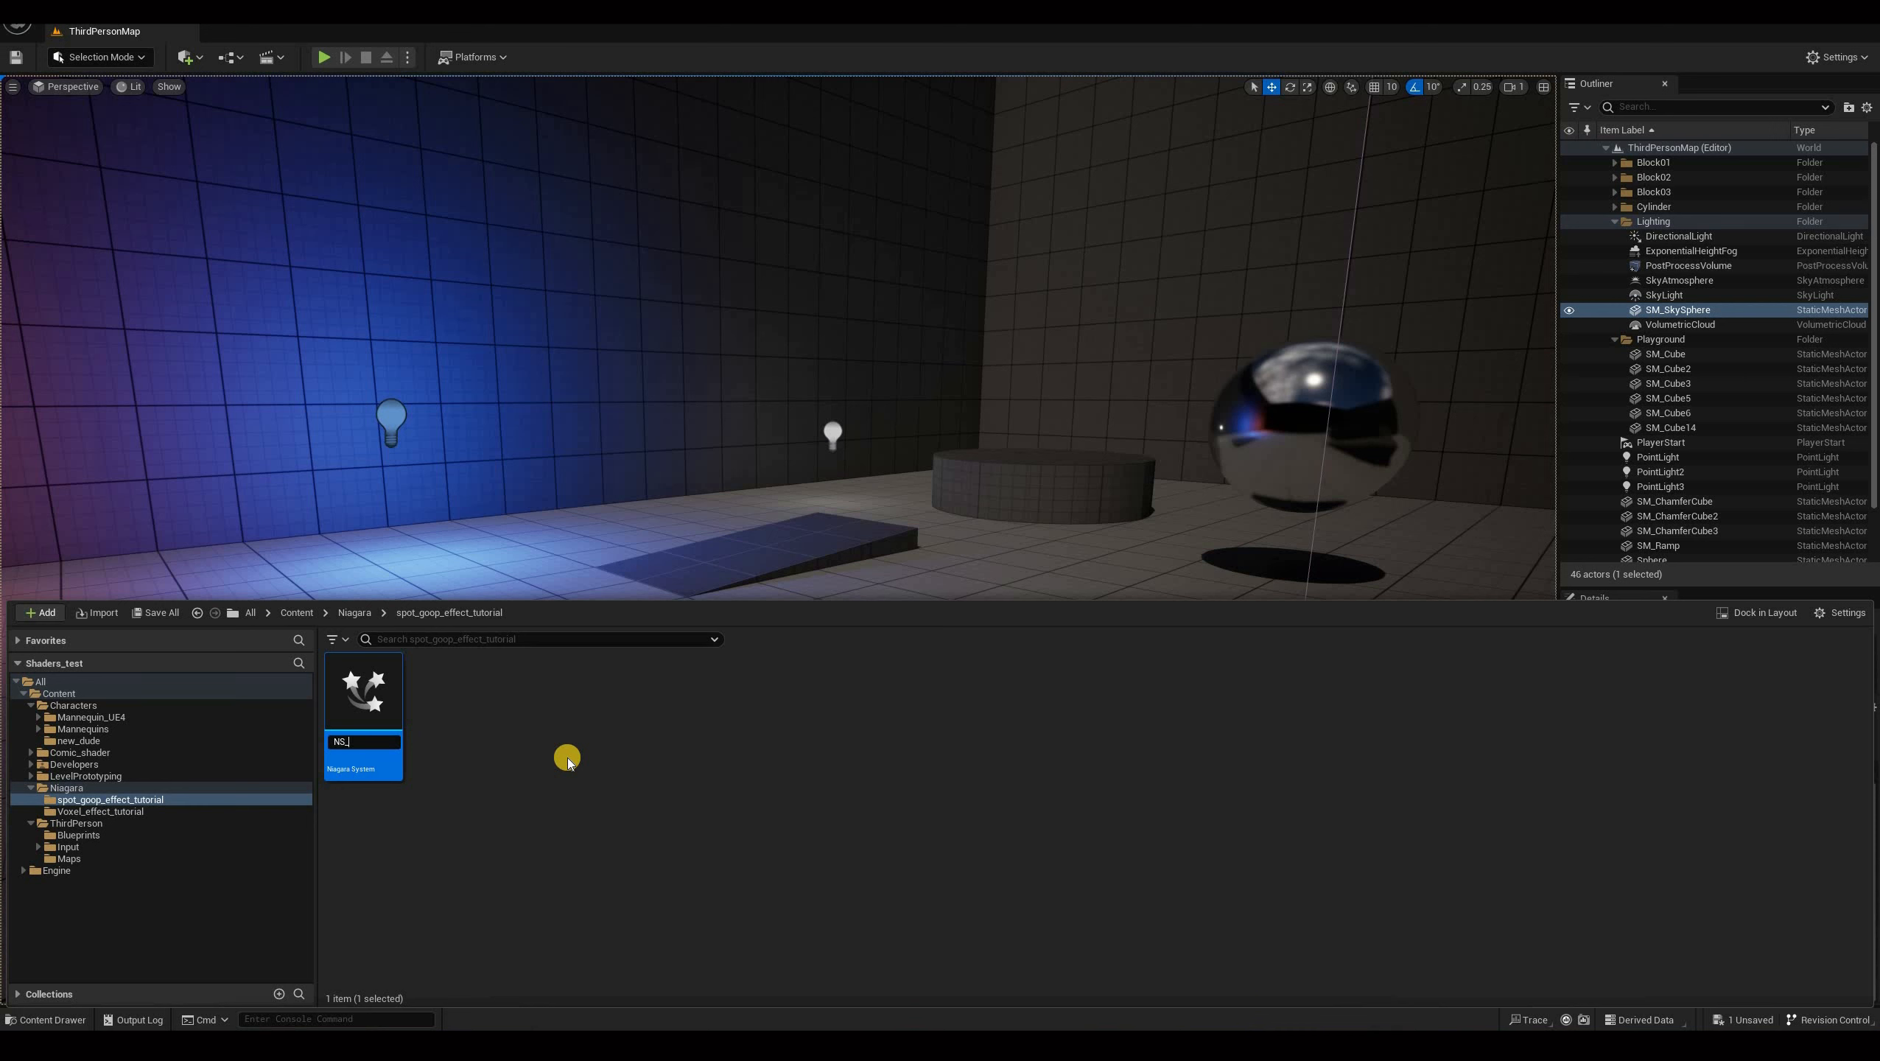
text(goop)
key(Return)
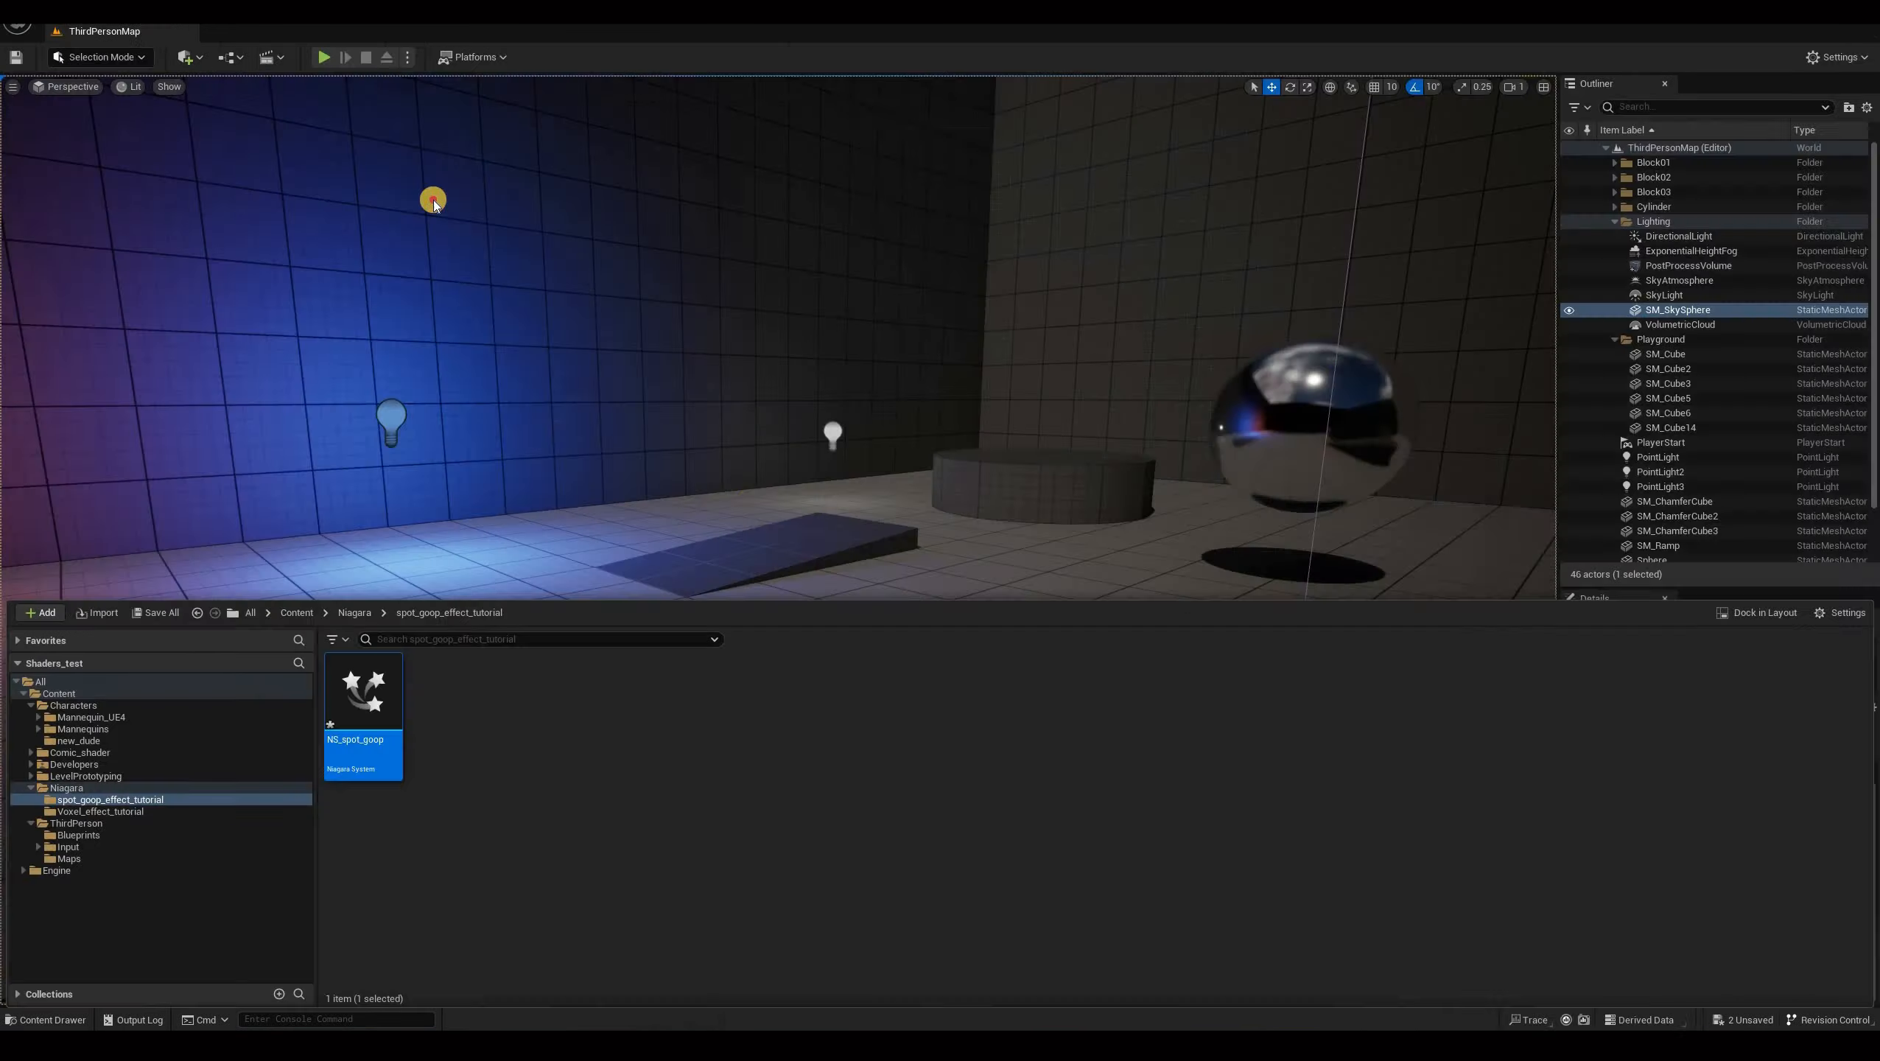
In the character blueprint, add a Niagara Particle System component and set its system asset to NS_spot_goop.
key(alt+Tab)
click(424, 165)
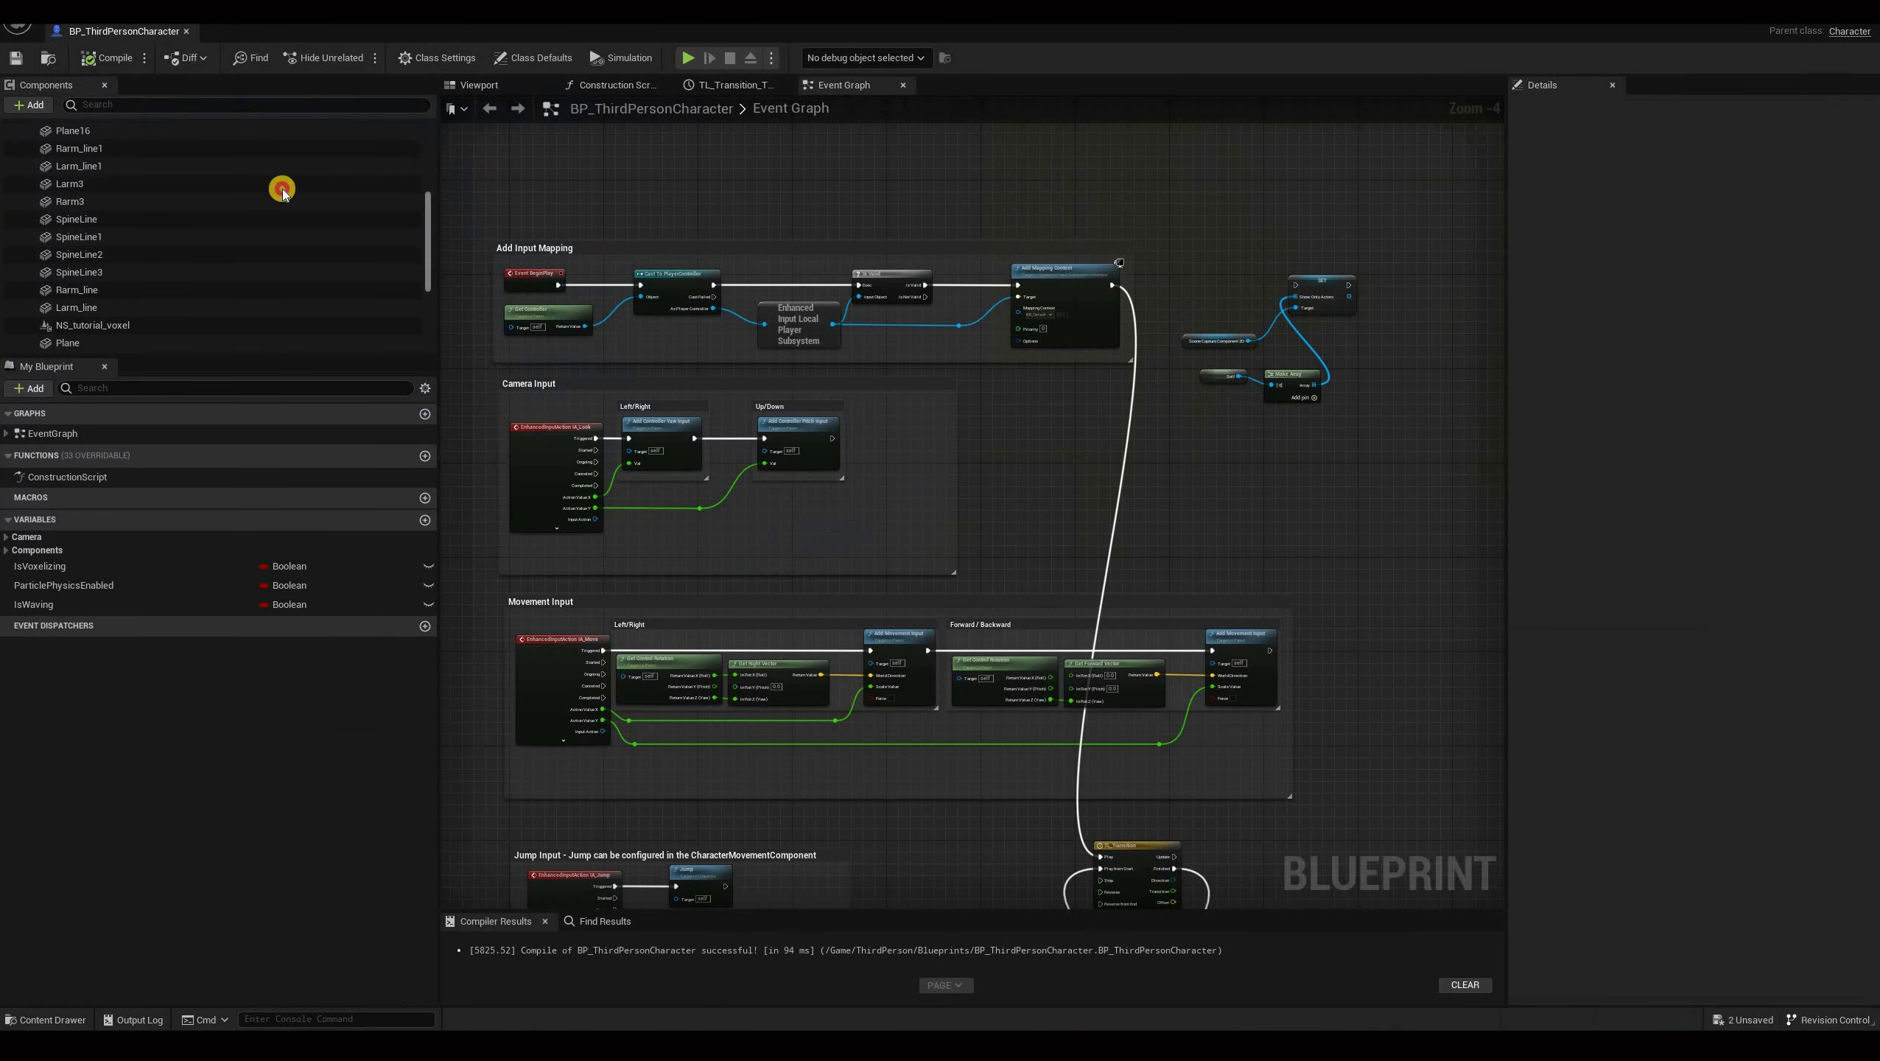
scroll(187, 186, up, 5)
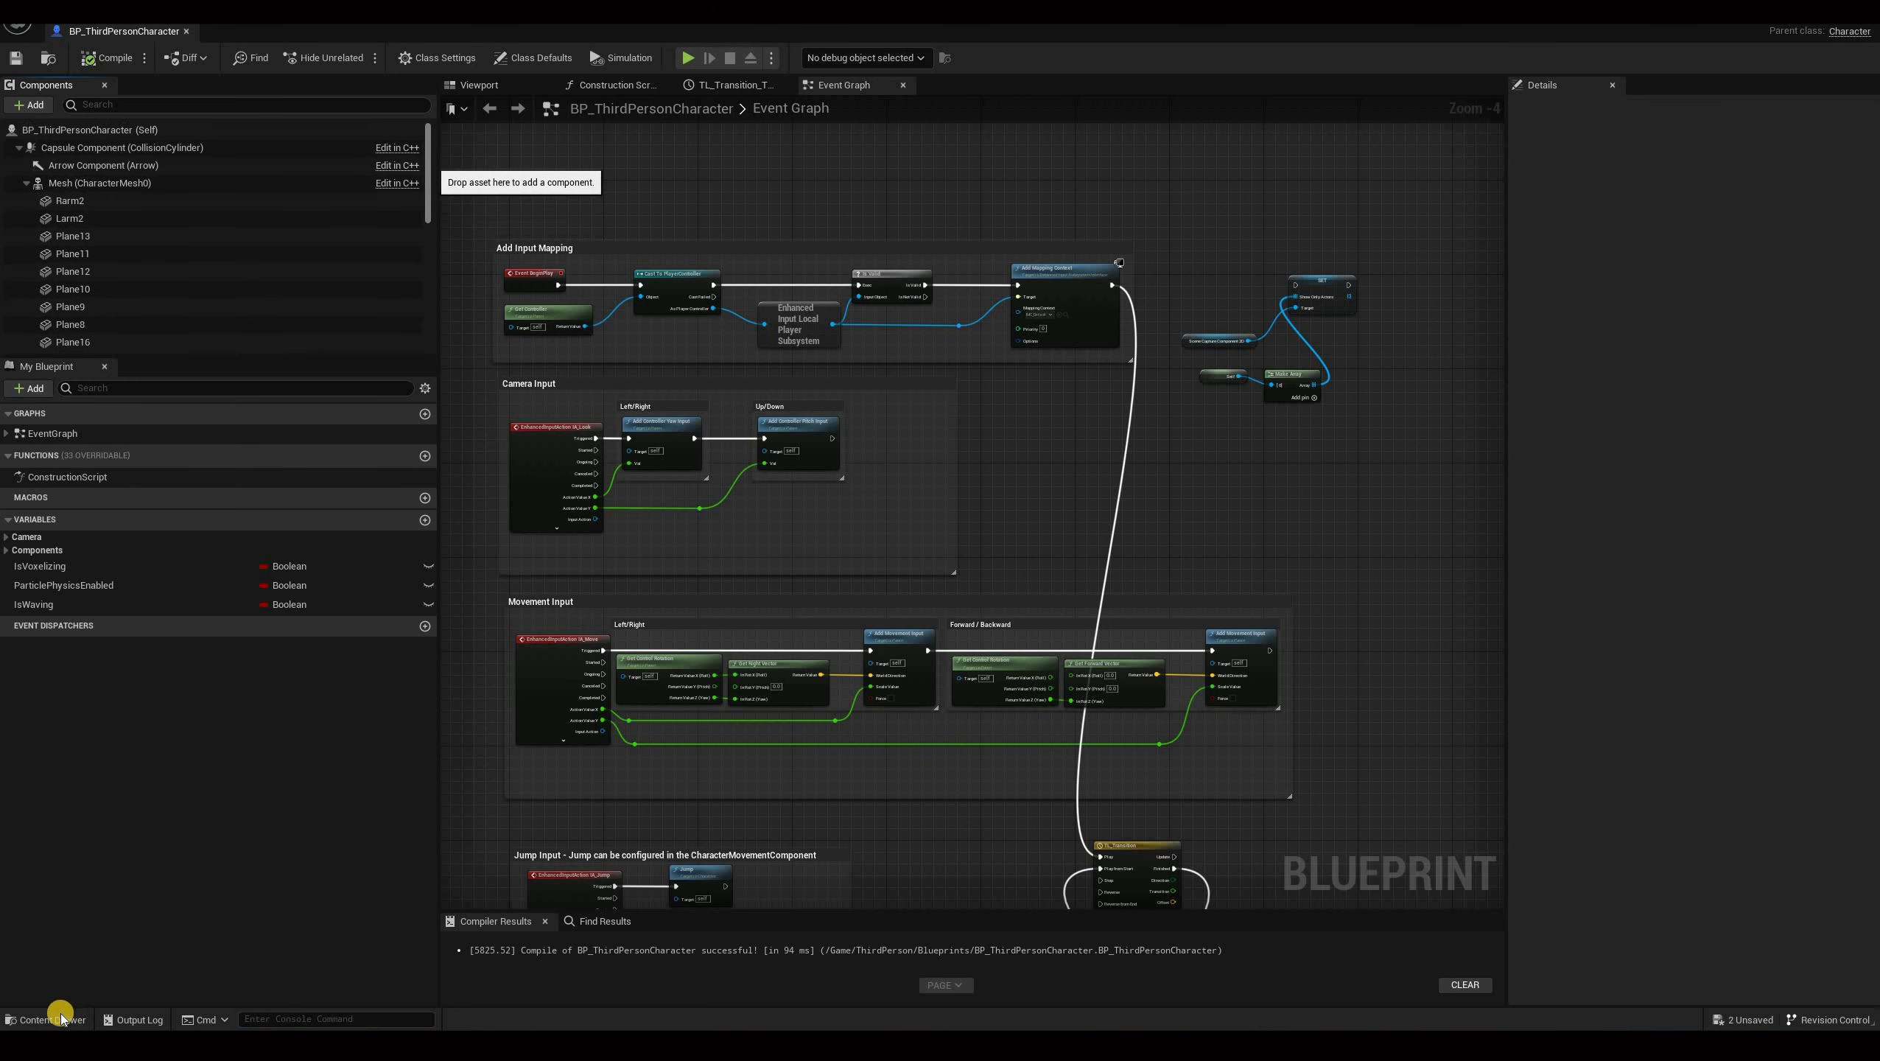
click(186, 183)
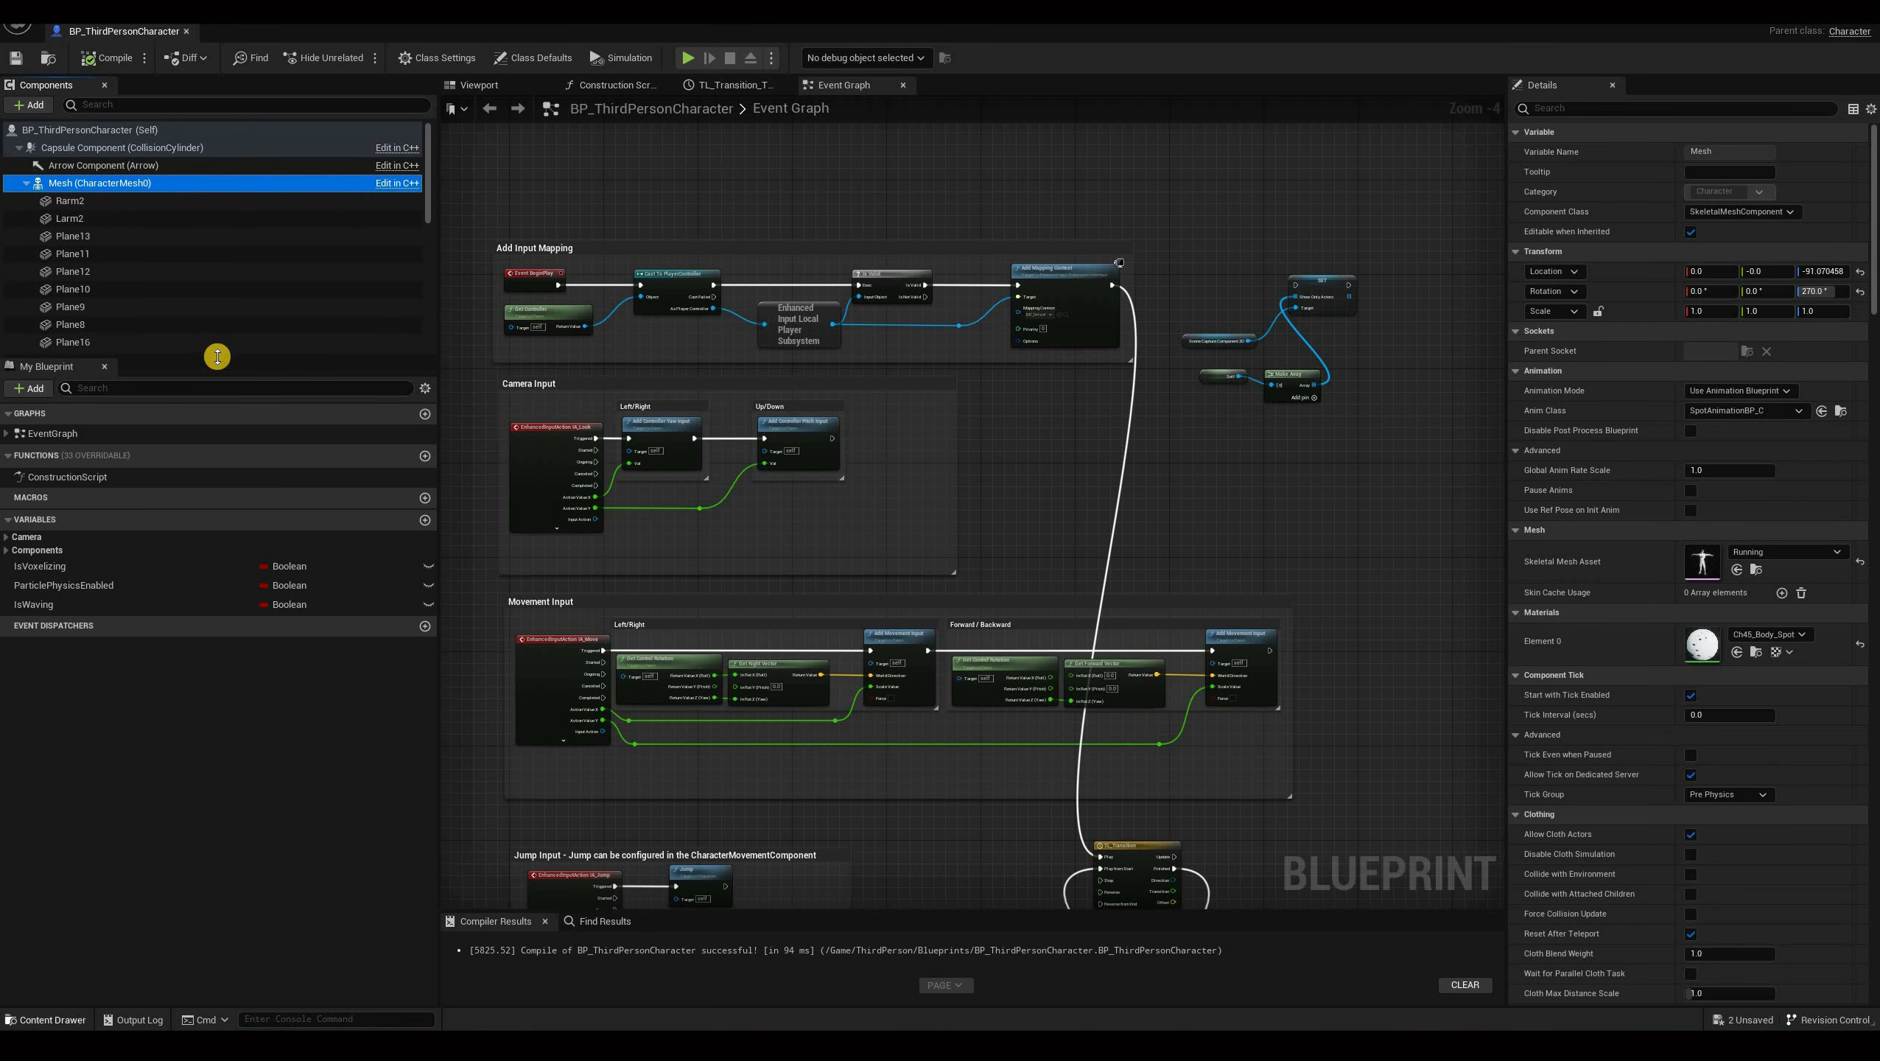
key(ctrl+space)
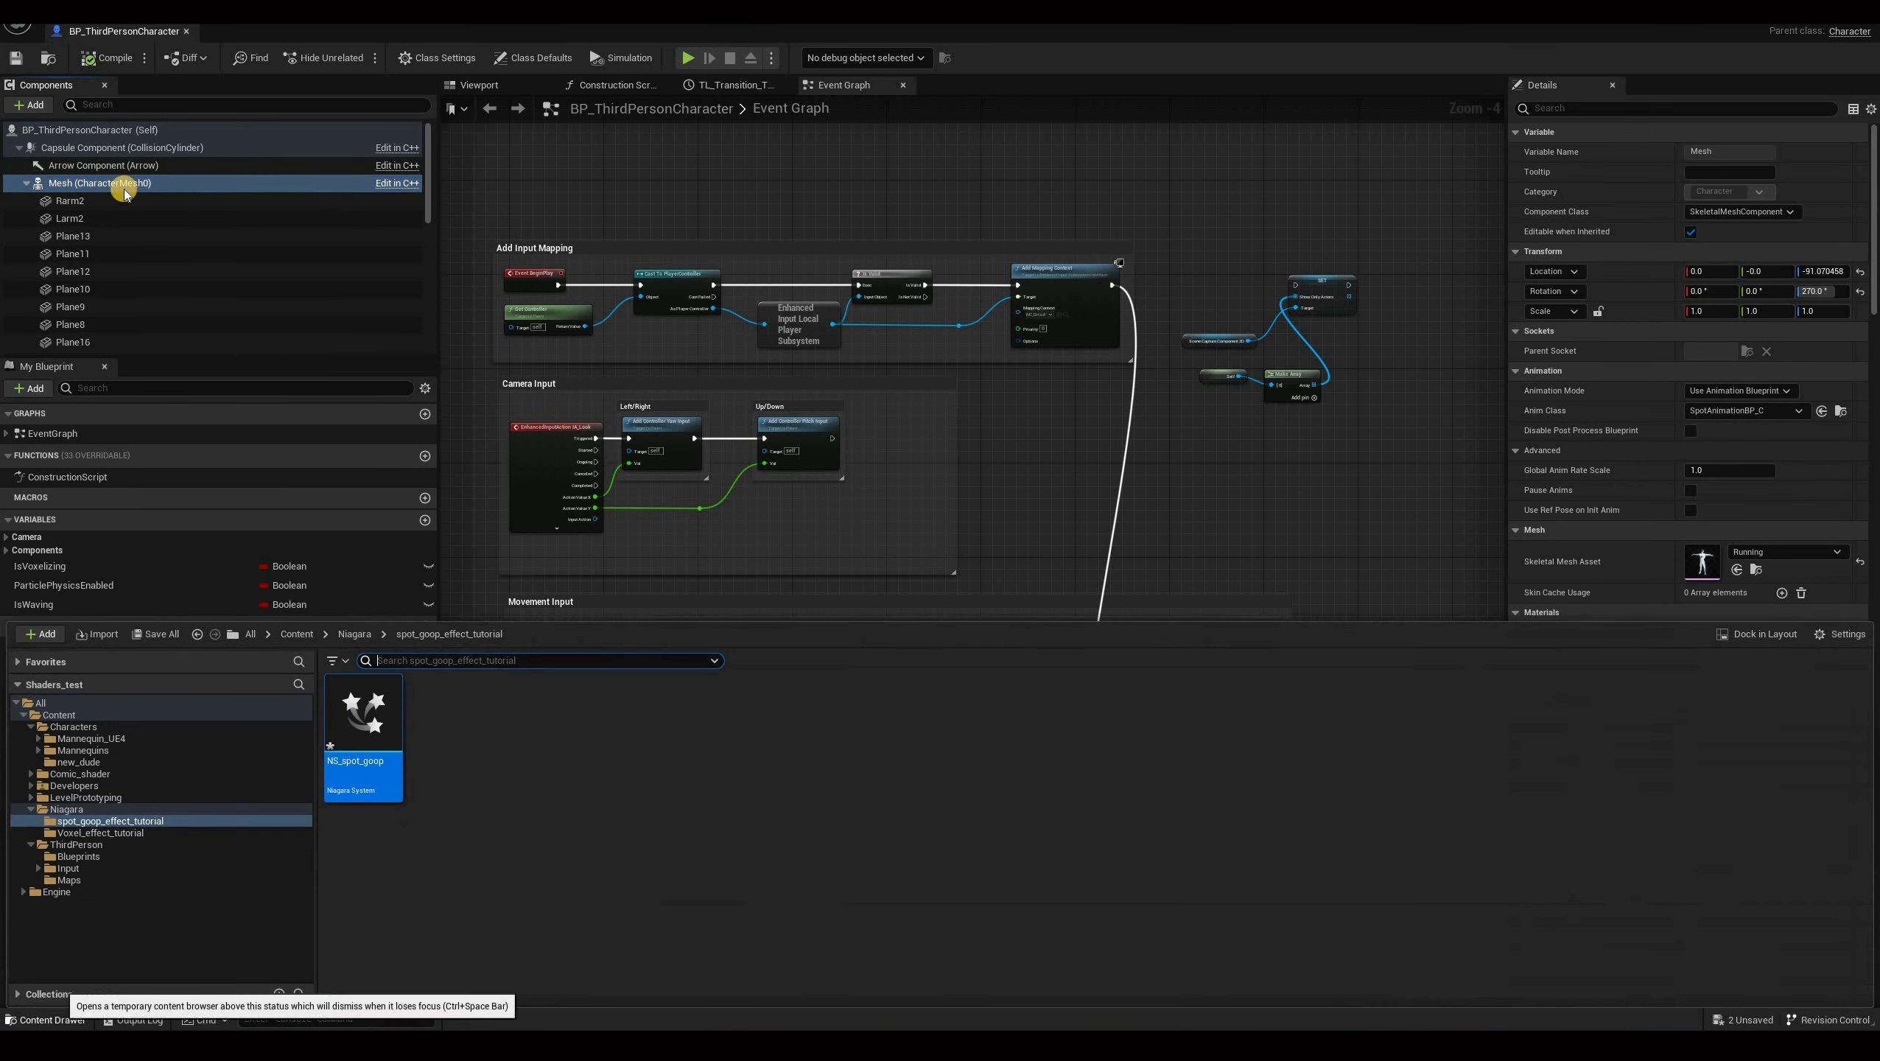
click(27, 109)
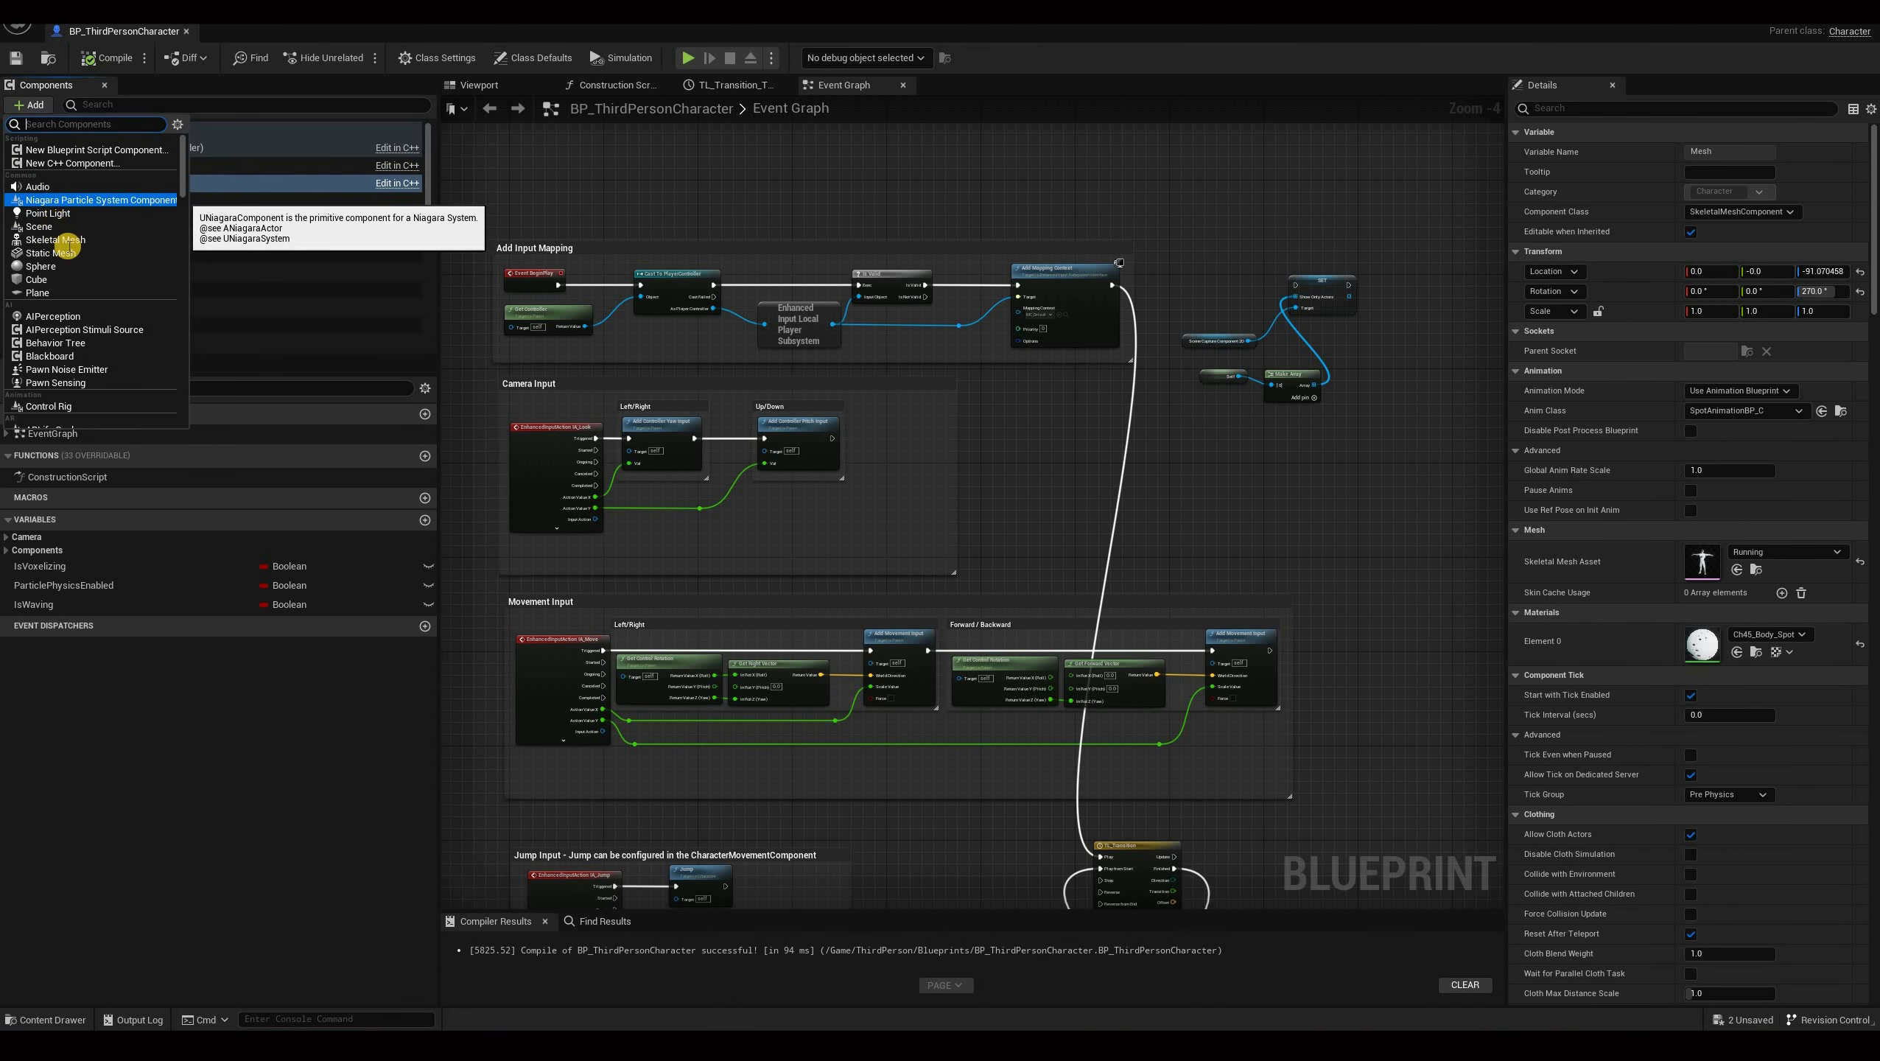
click(148, 199)
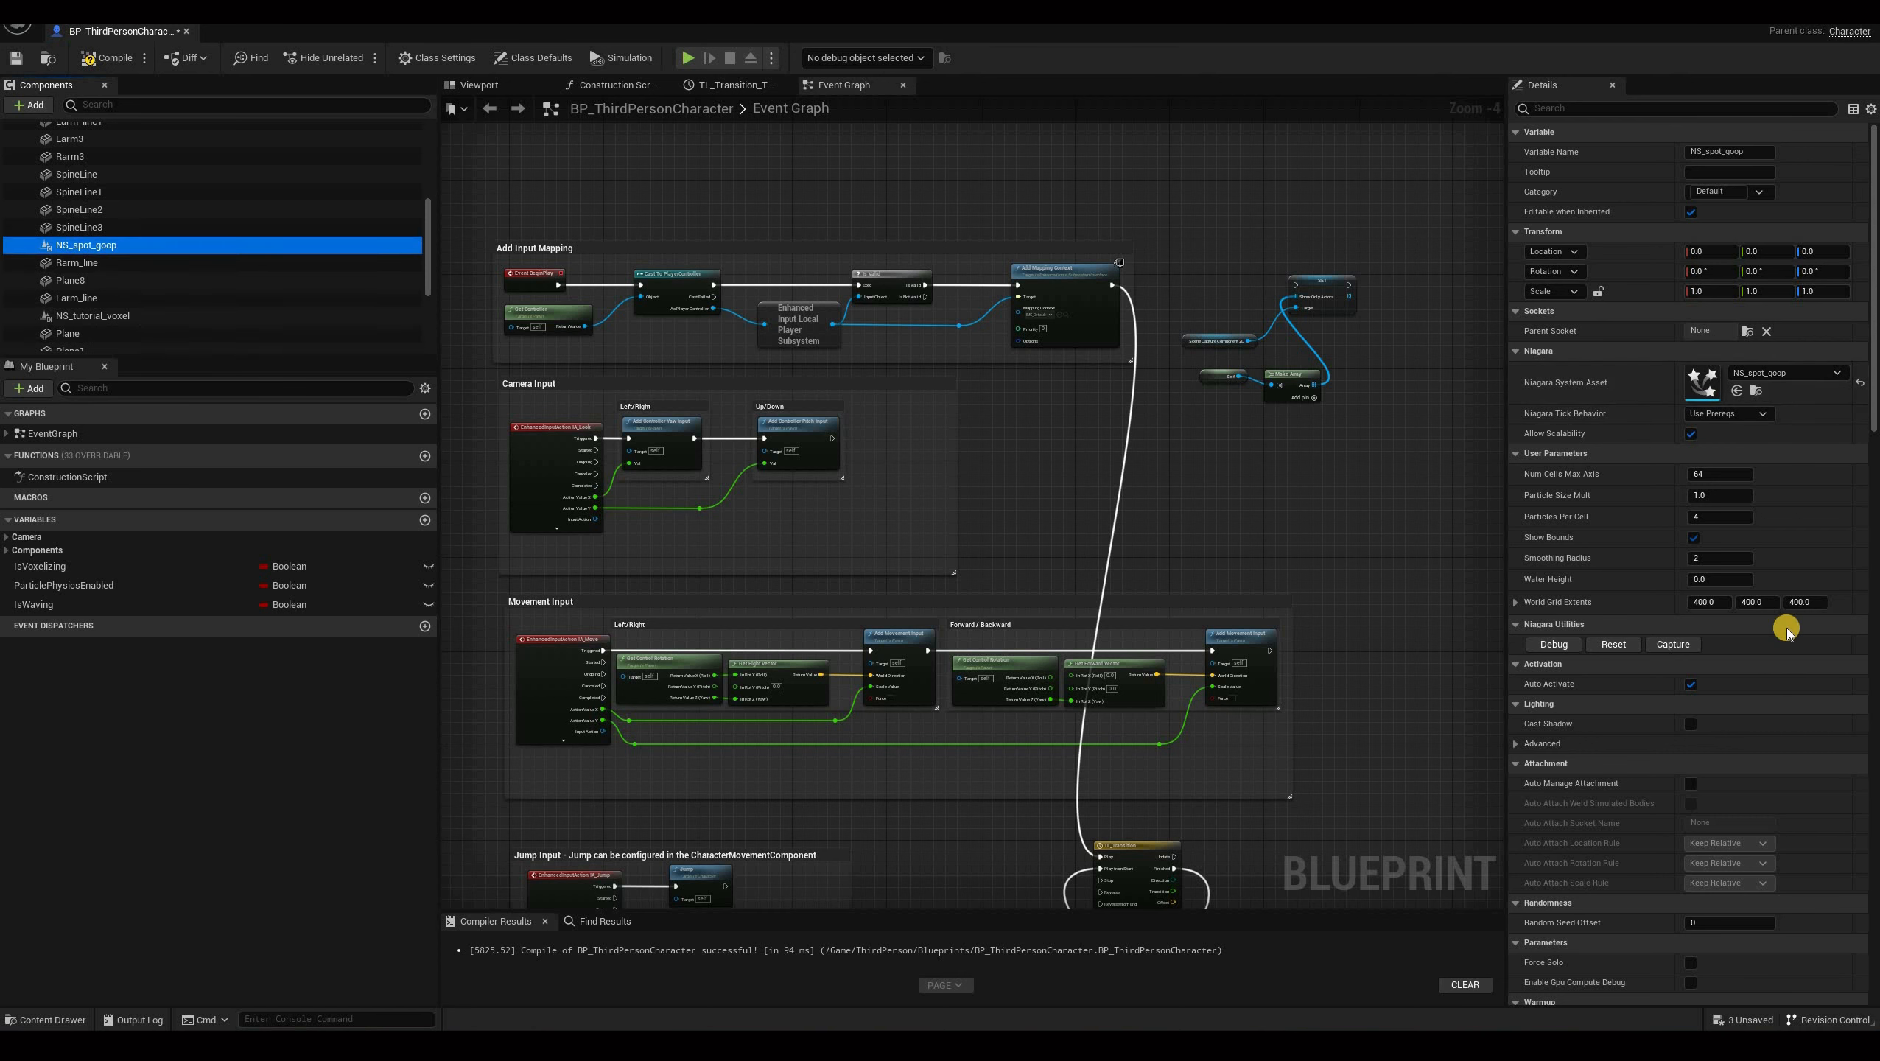
click(1754, 365)
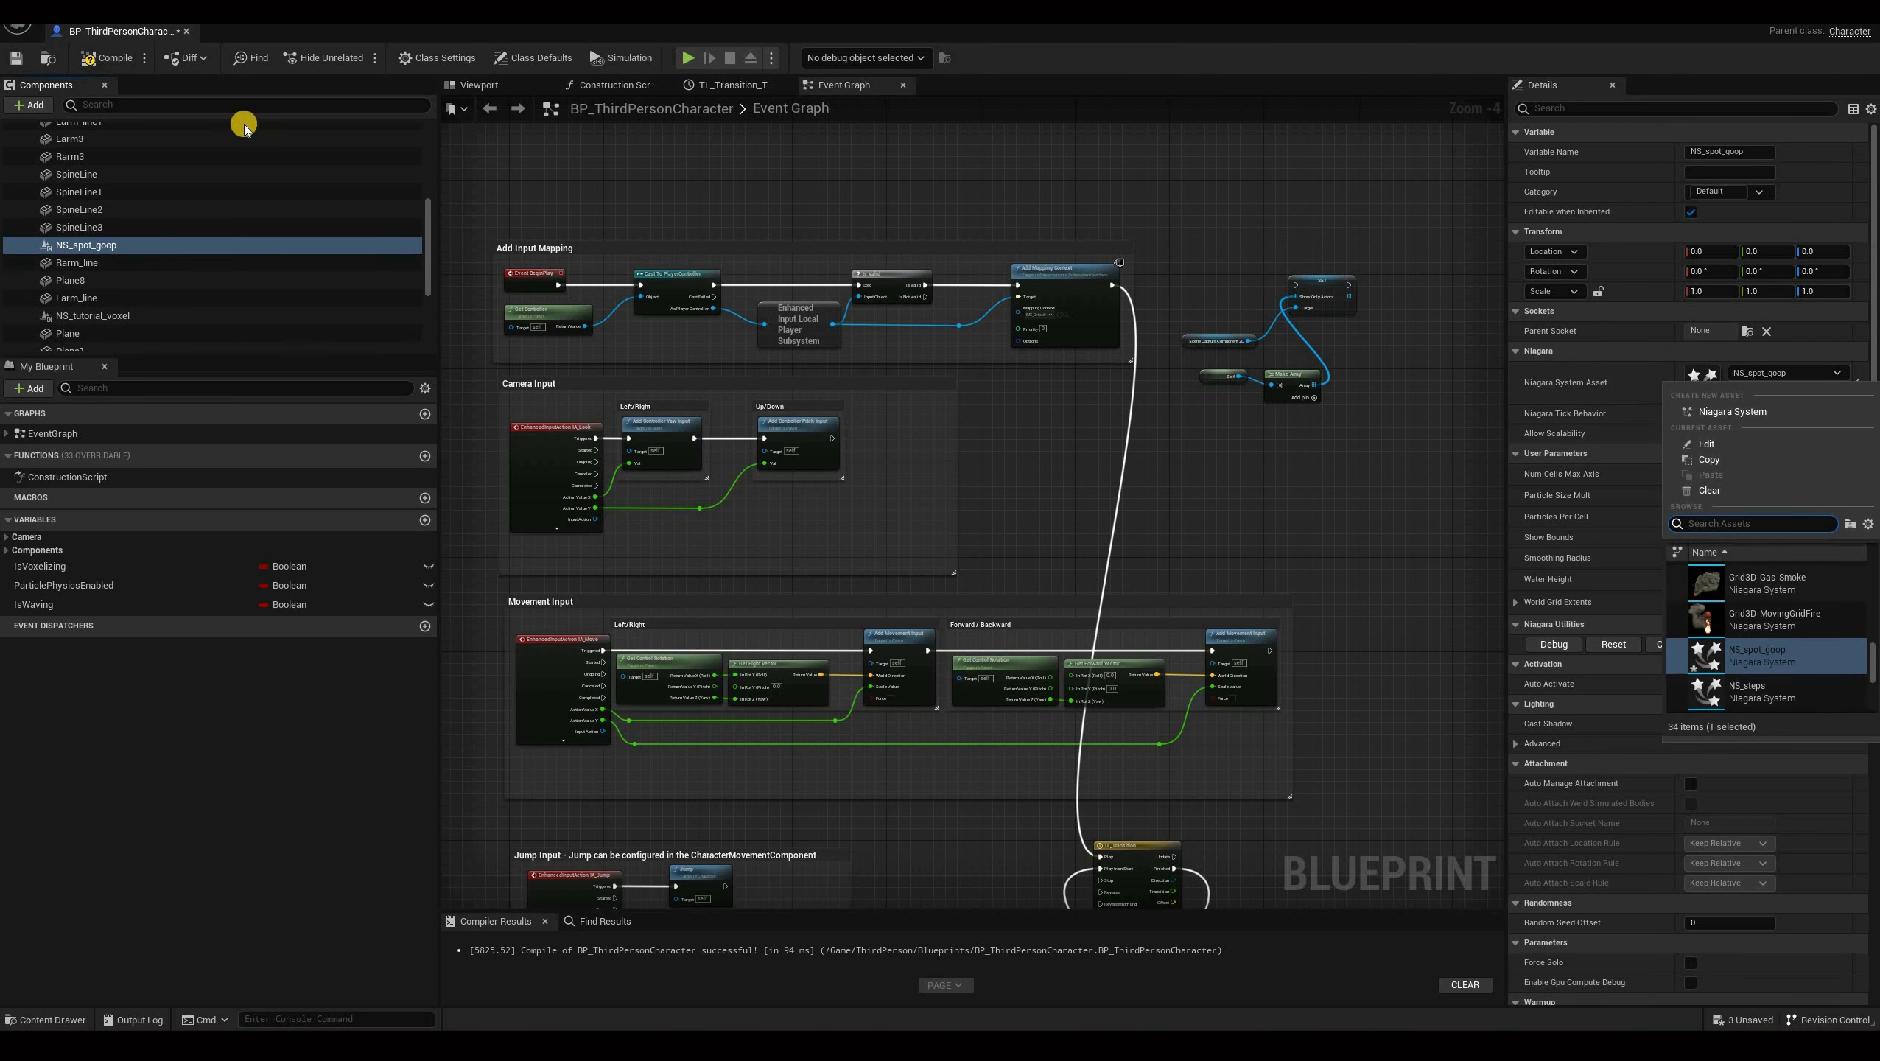
click(1764, 370)
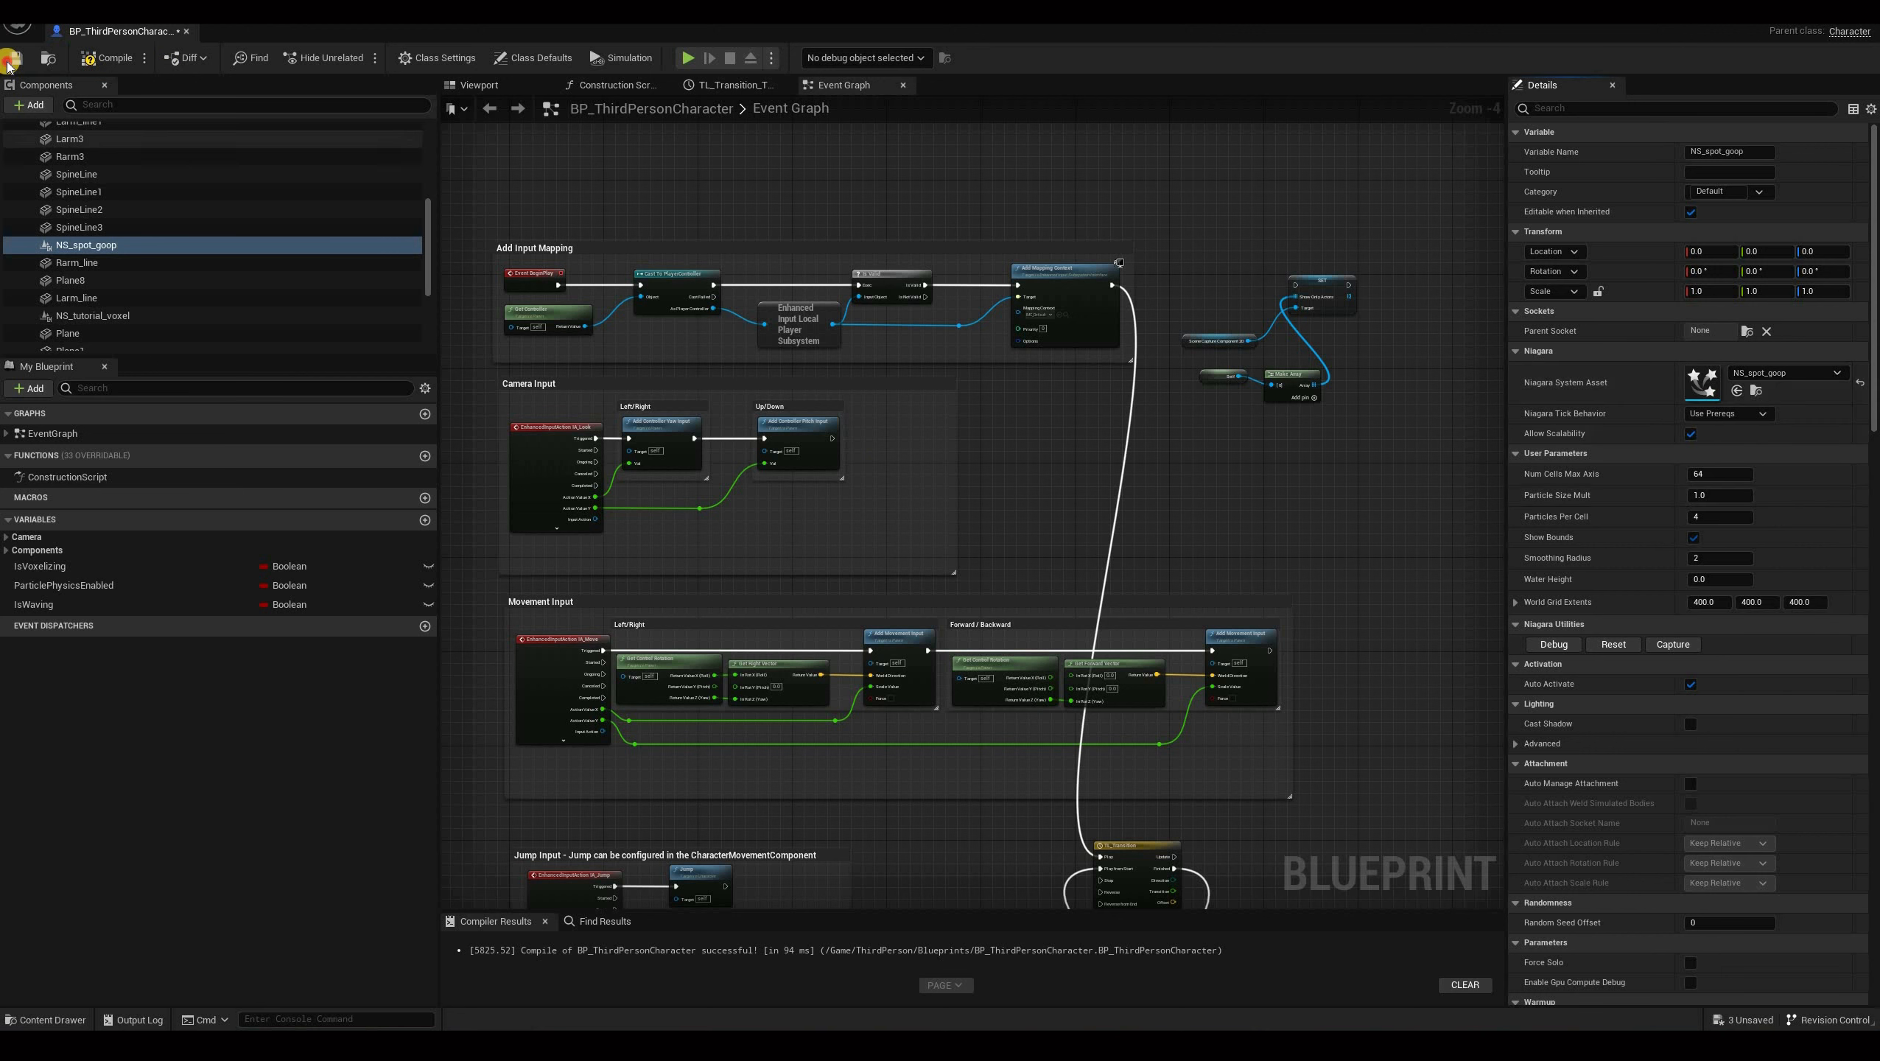
Play the level to preview the character with the goop effect, then stop.
click(132, 46)
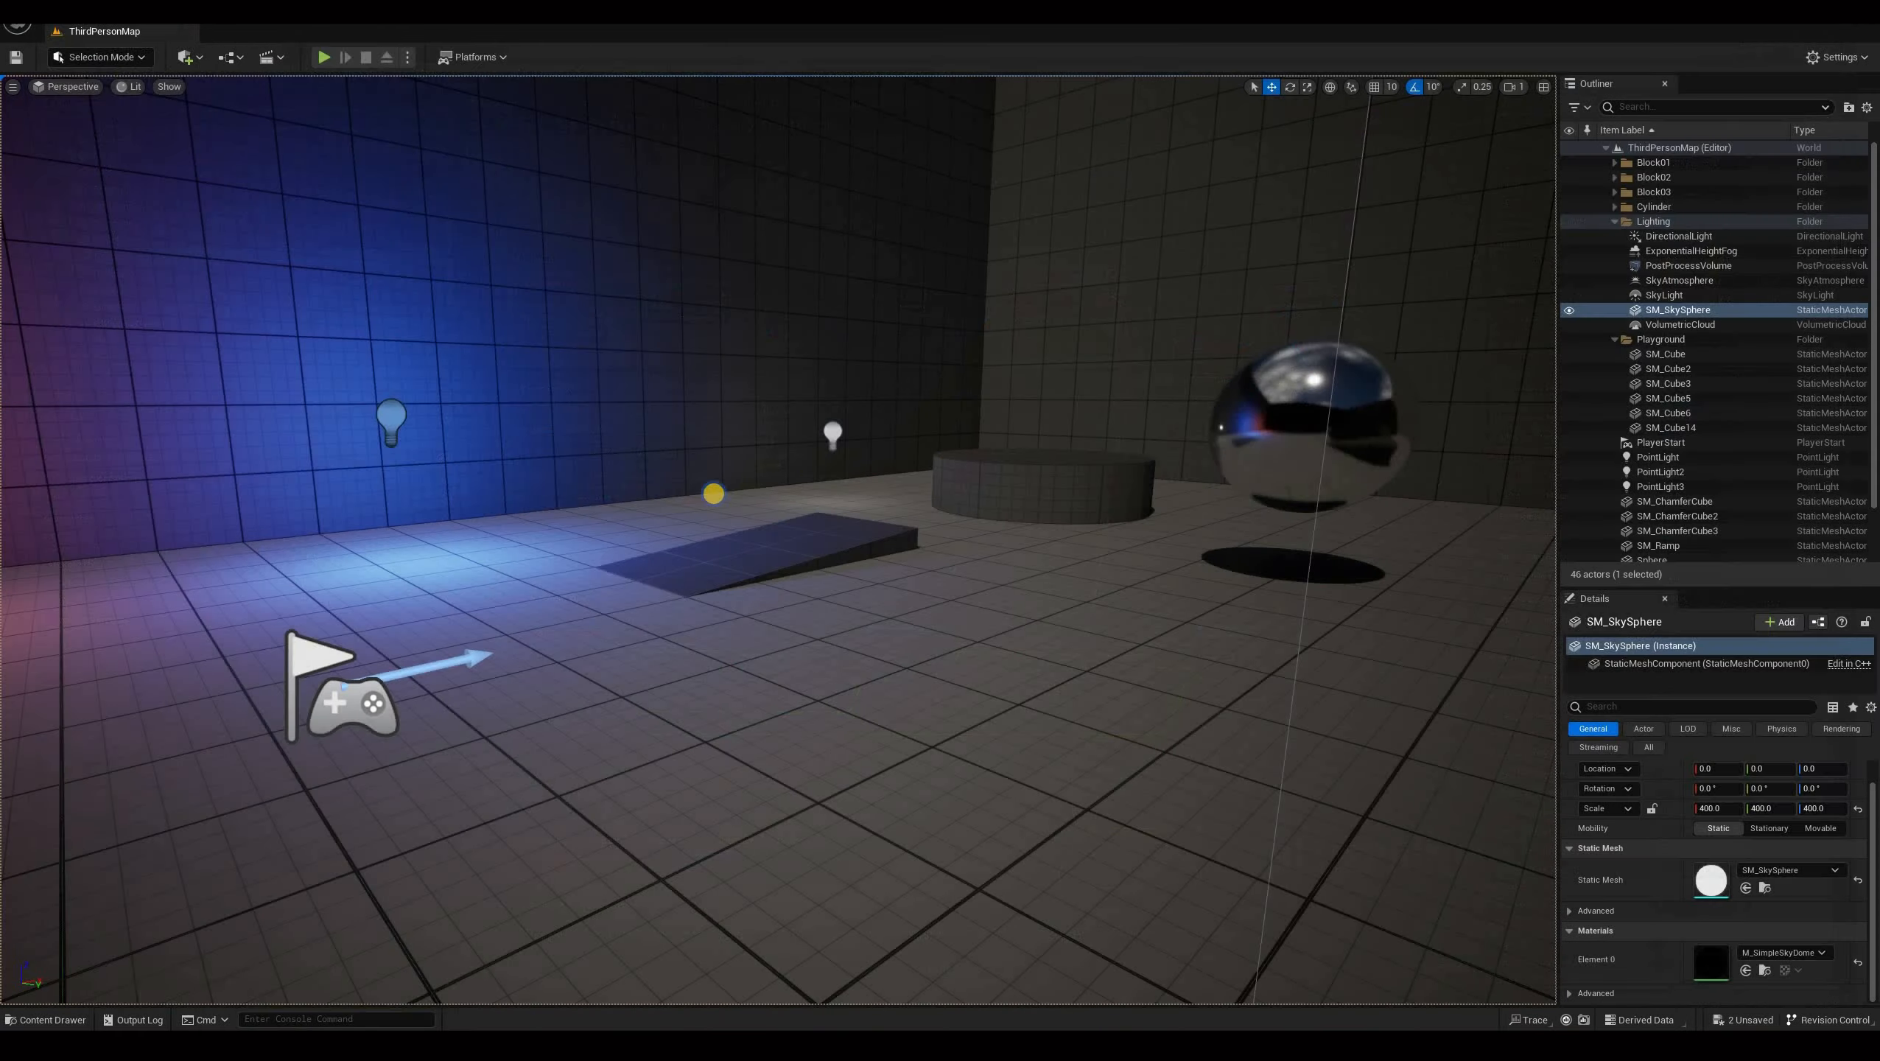
key(alt+p)
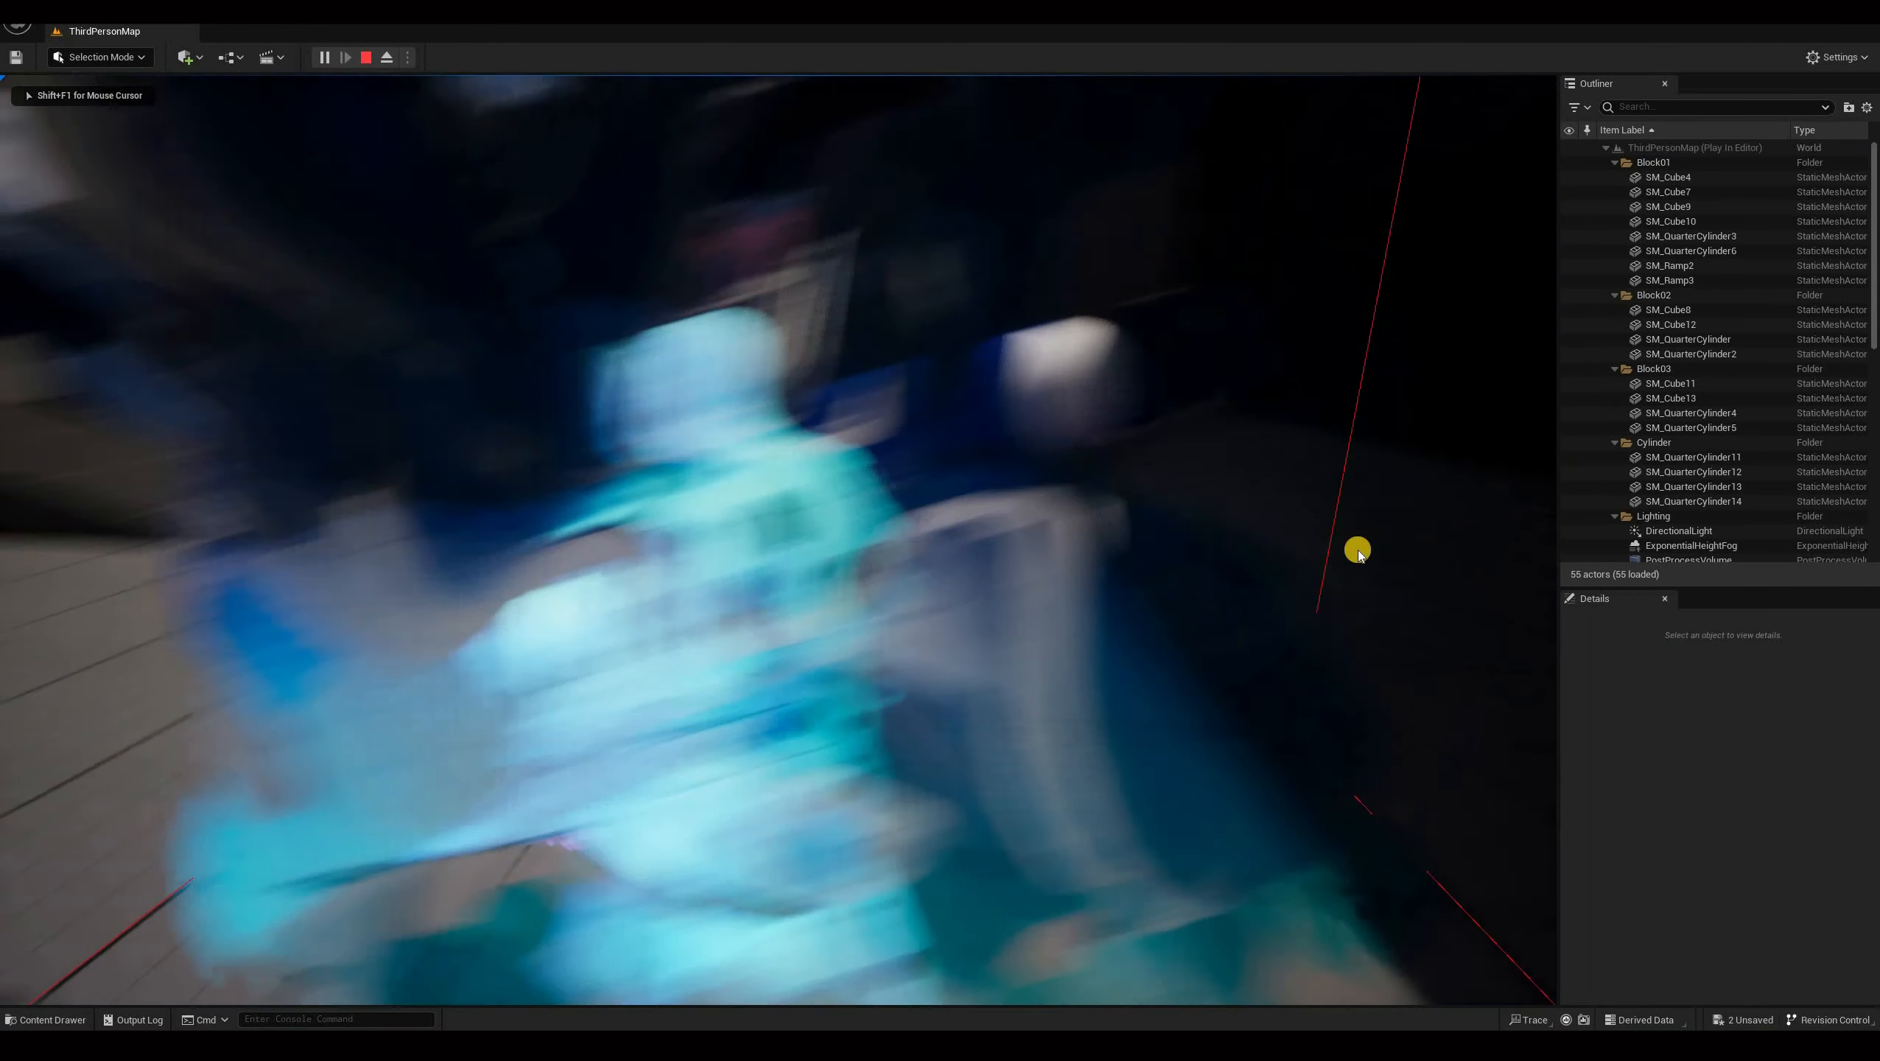
key(shift+F1)
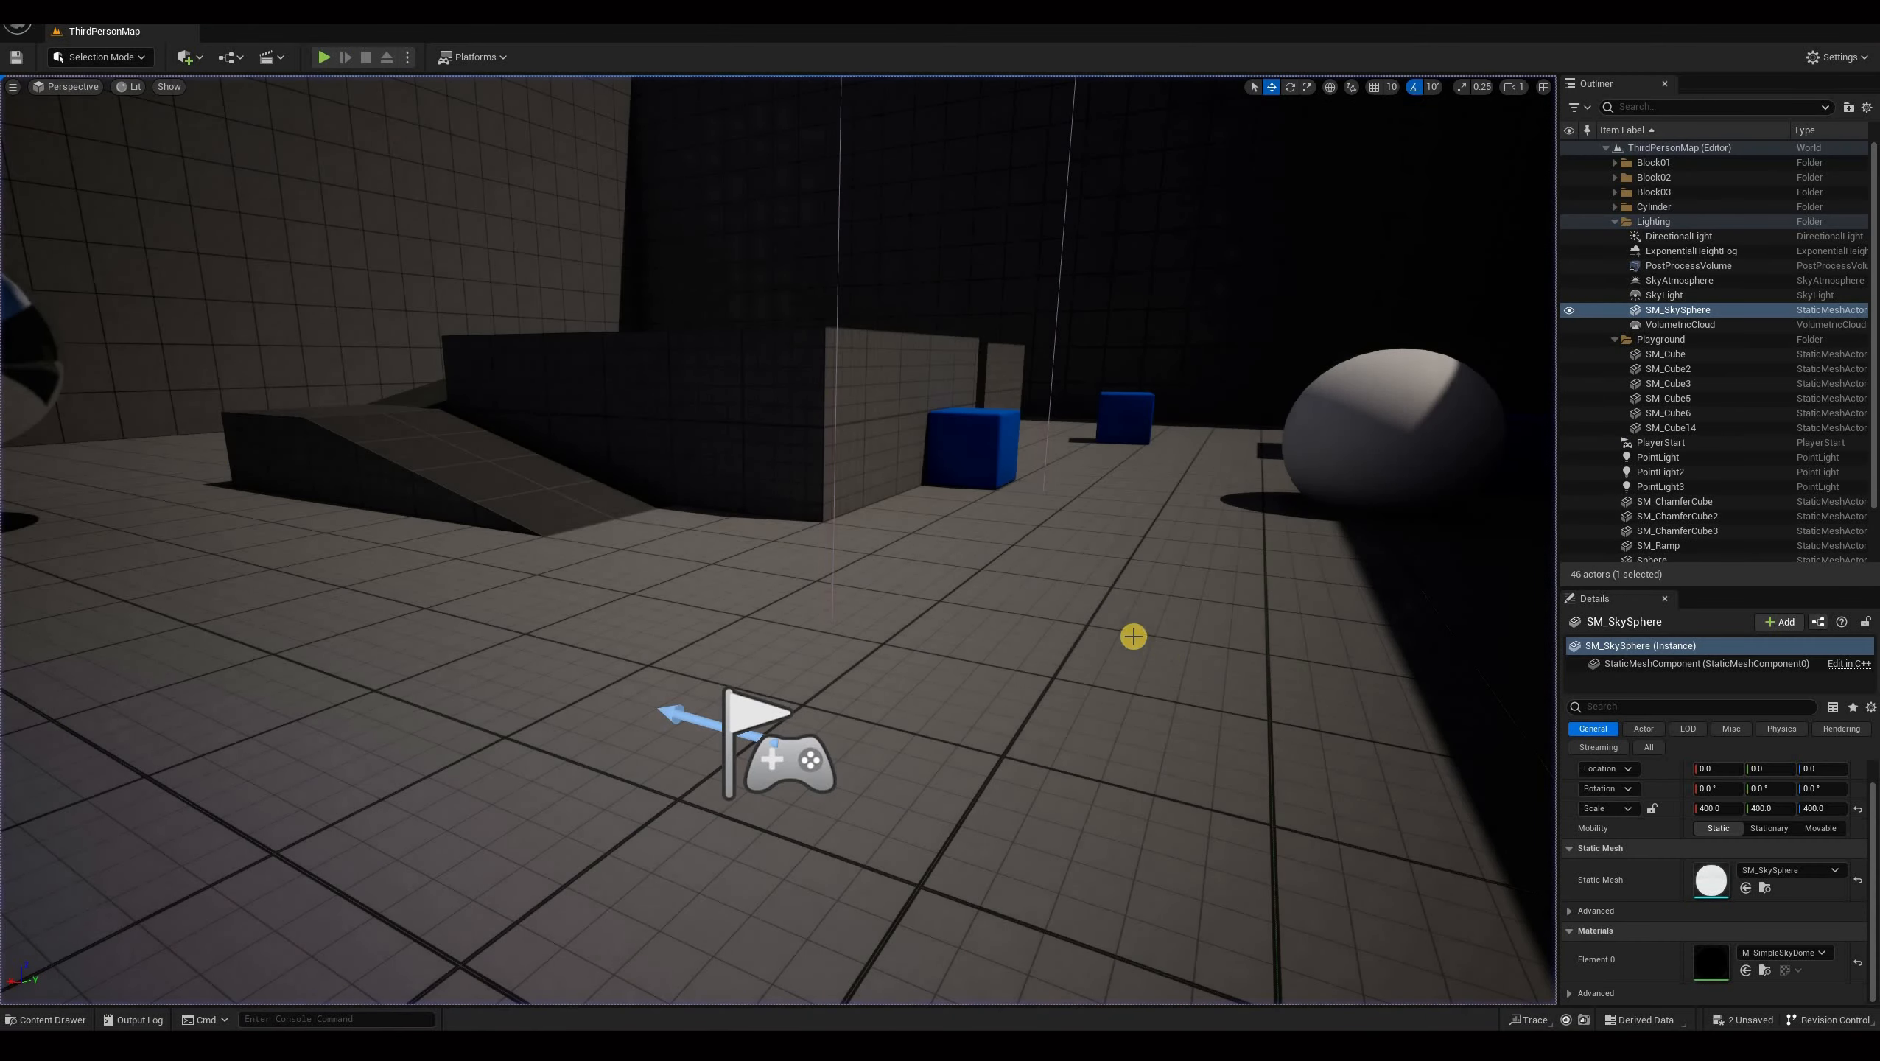
right_drag(444, 686, 445, 692)
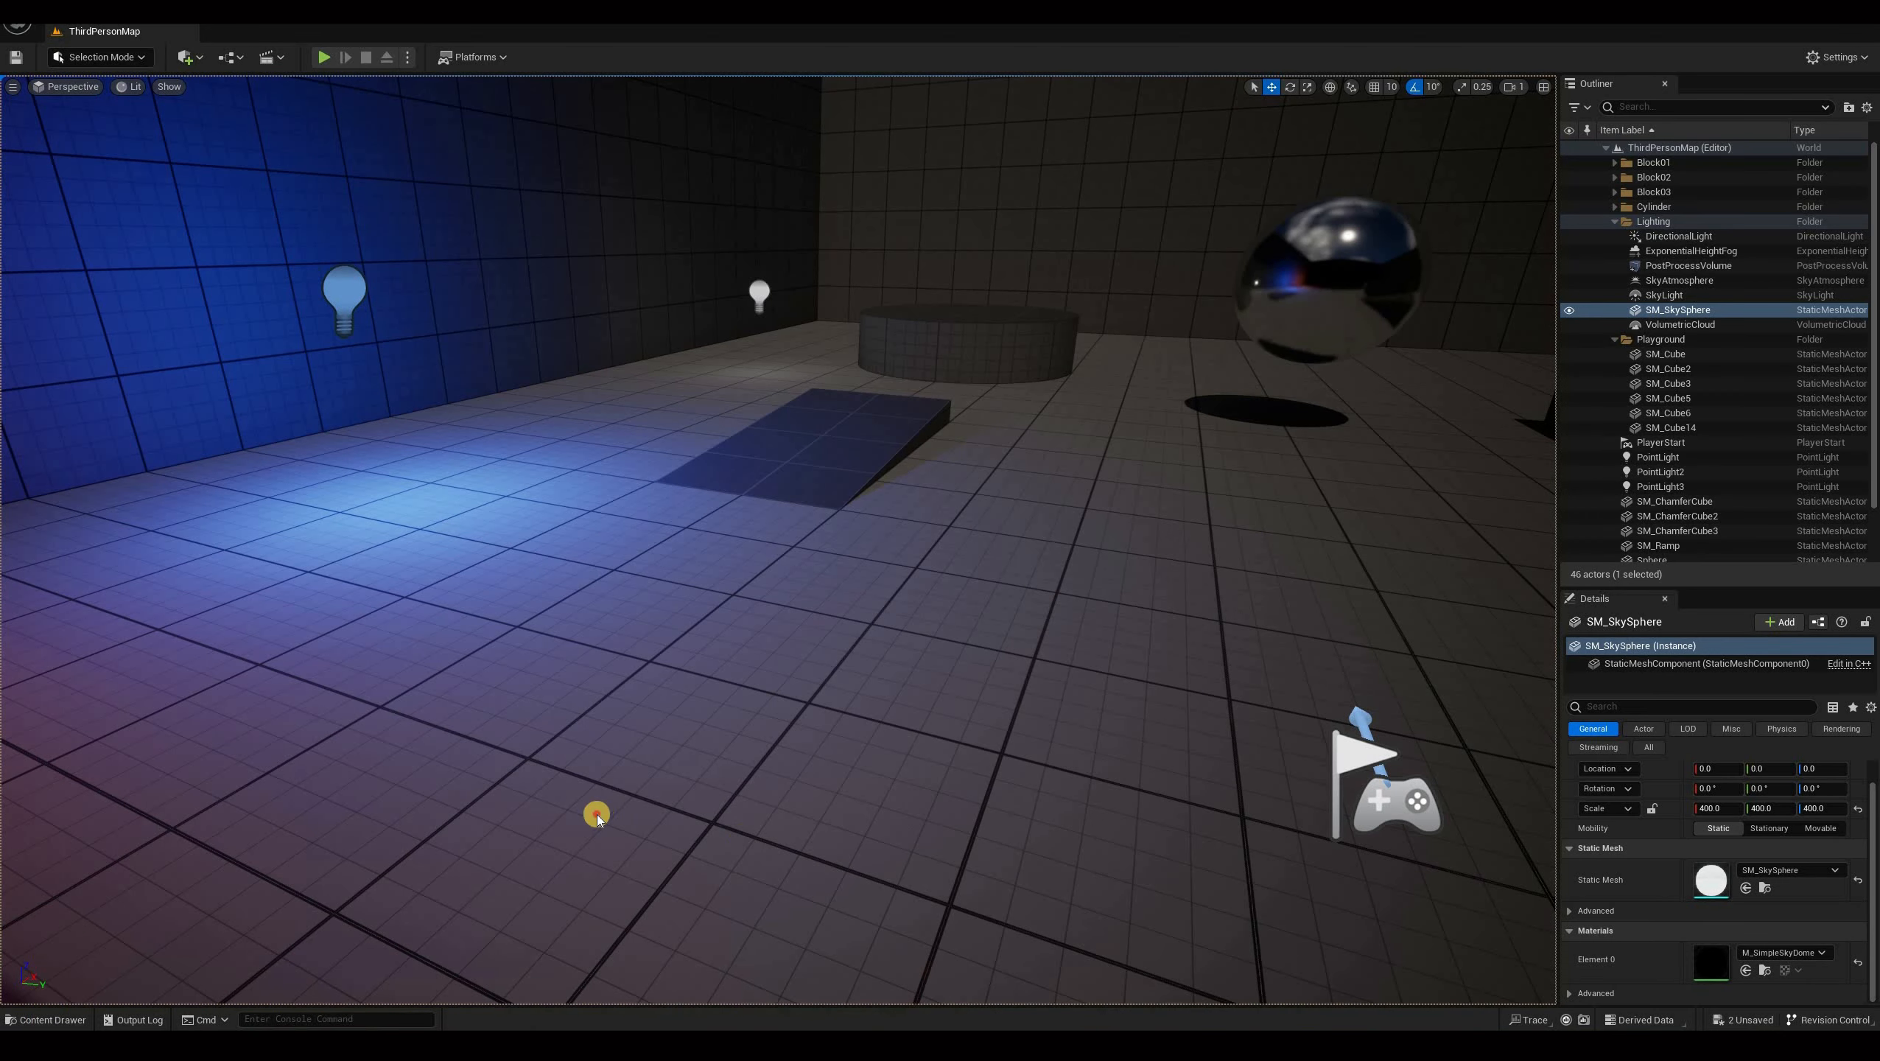
Open NS_spot_goop and enable the Fountain emitter's sprite renderer, with the particle surfacing emitter disabled.
key(ctrl+space)
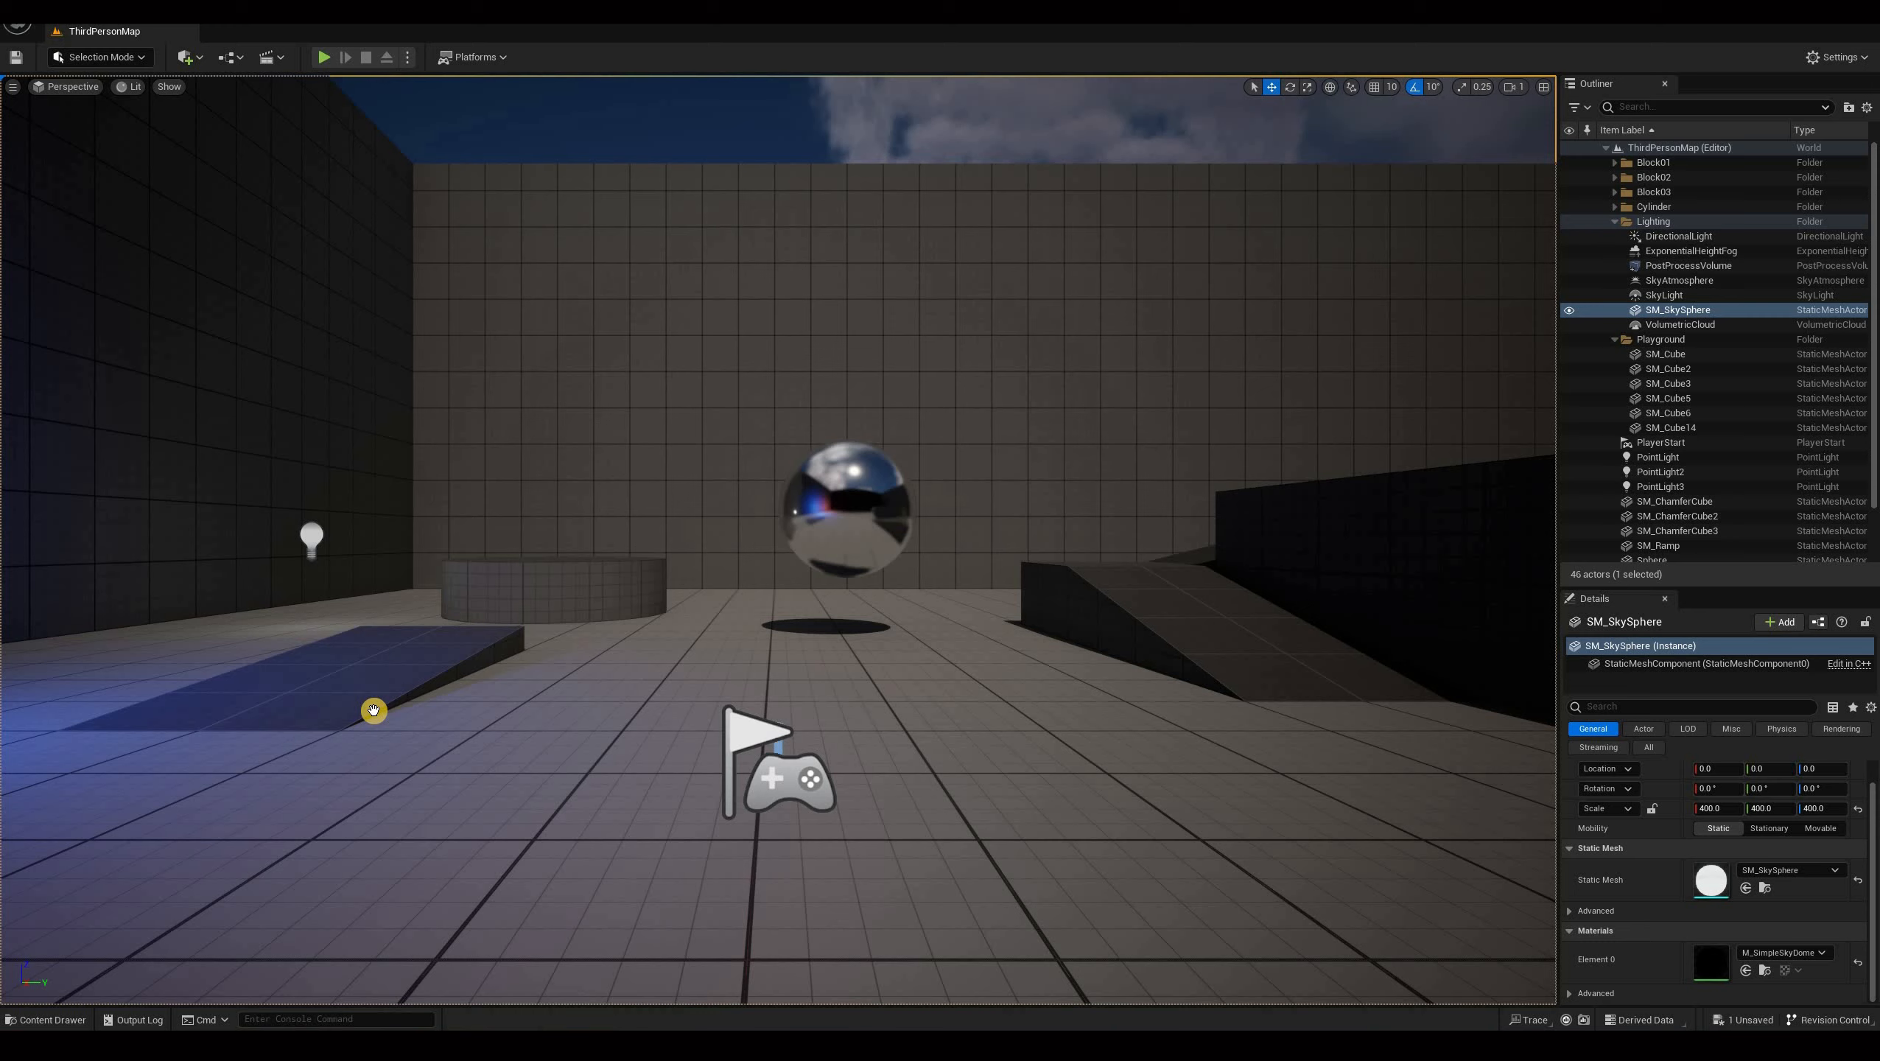
key(ctrl+space)
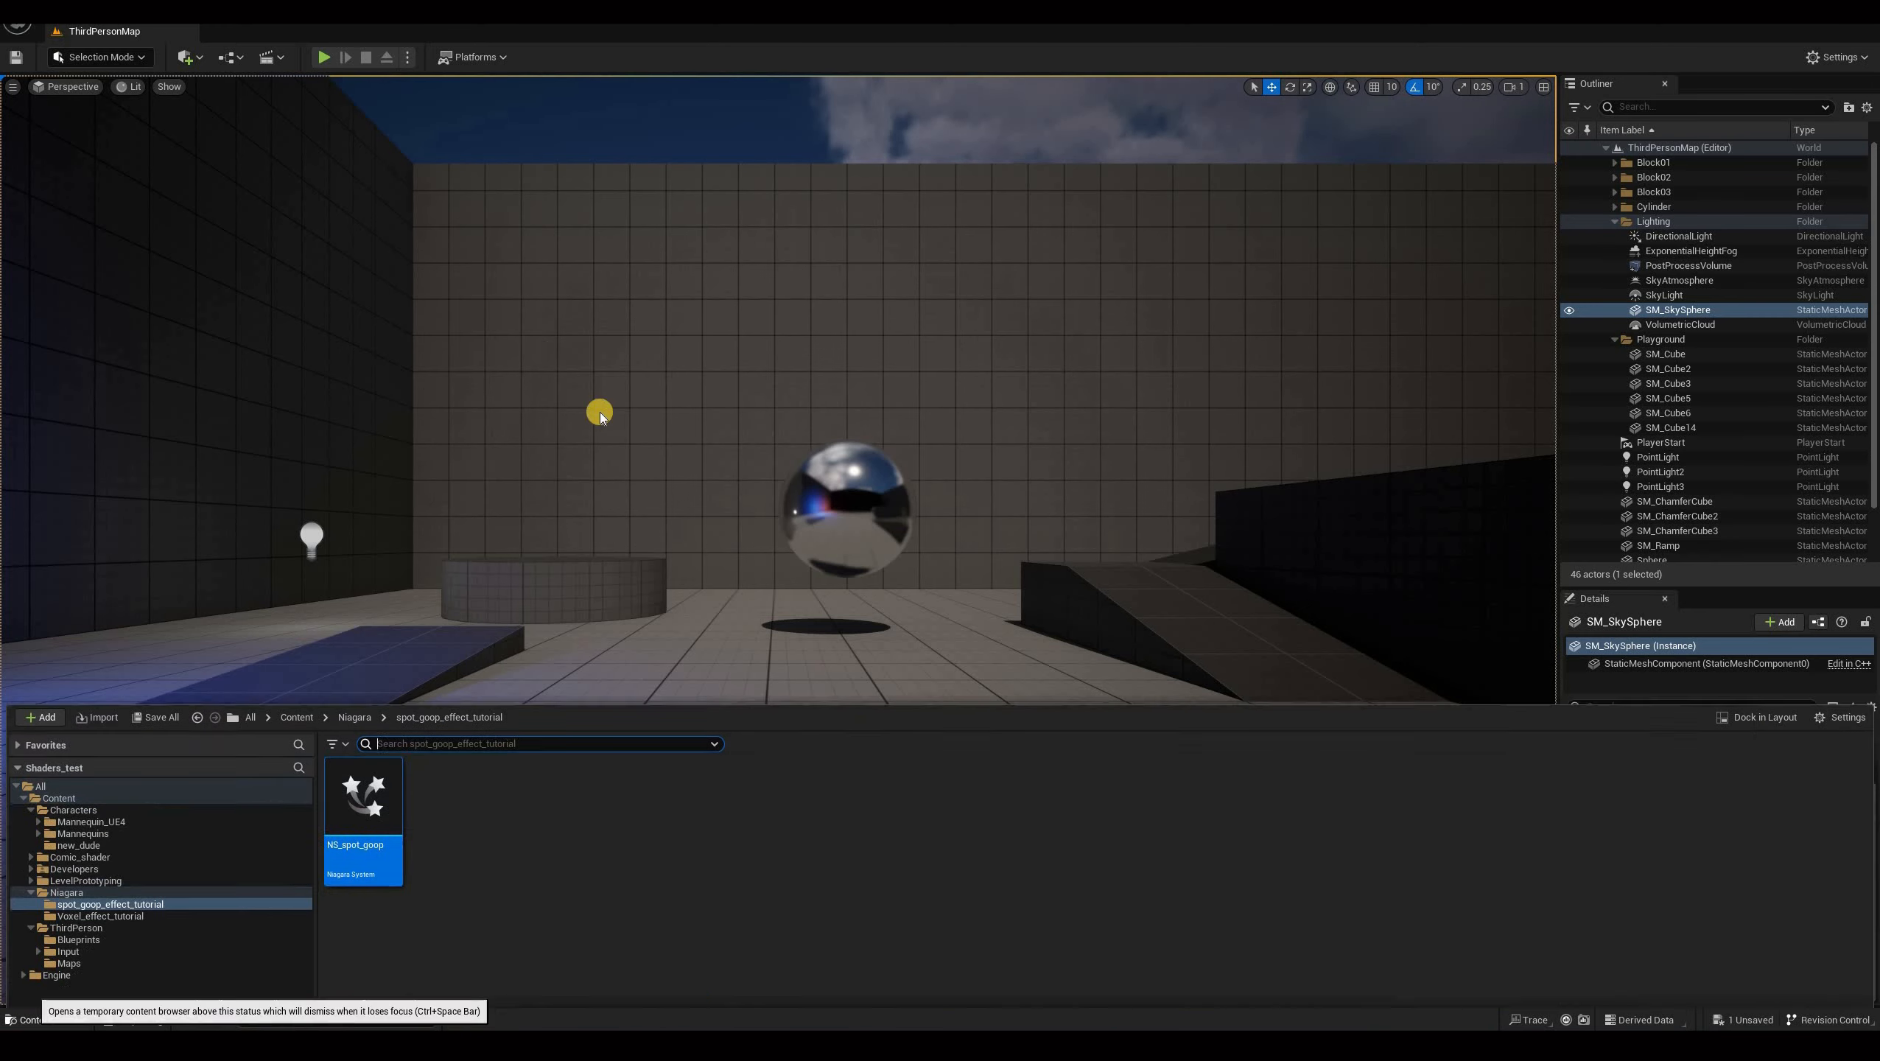
double_click(362, 691)
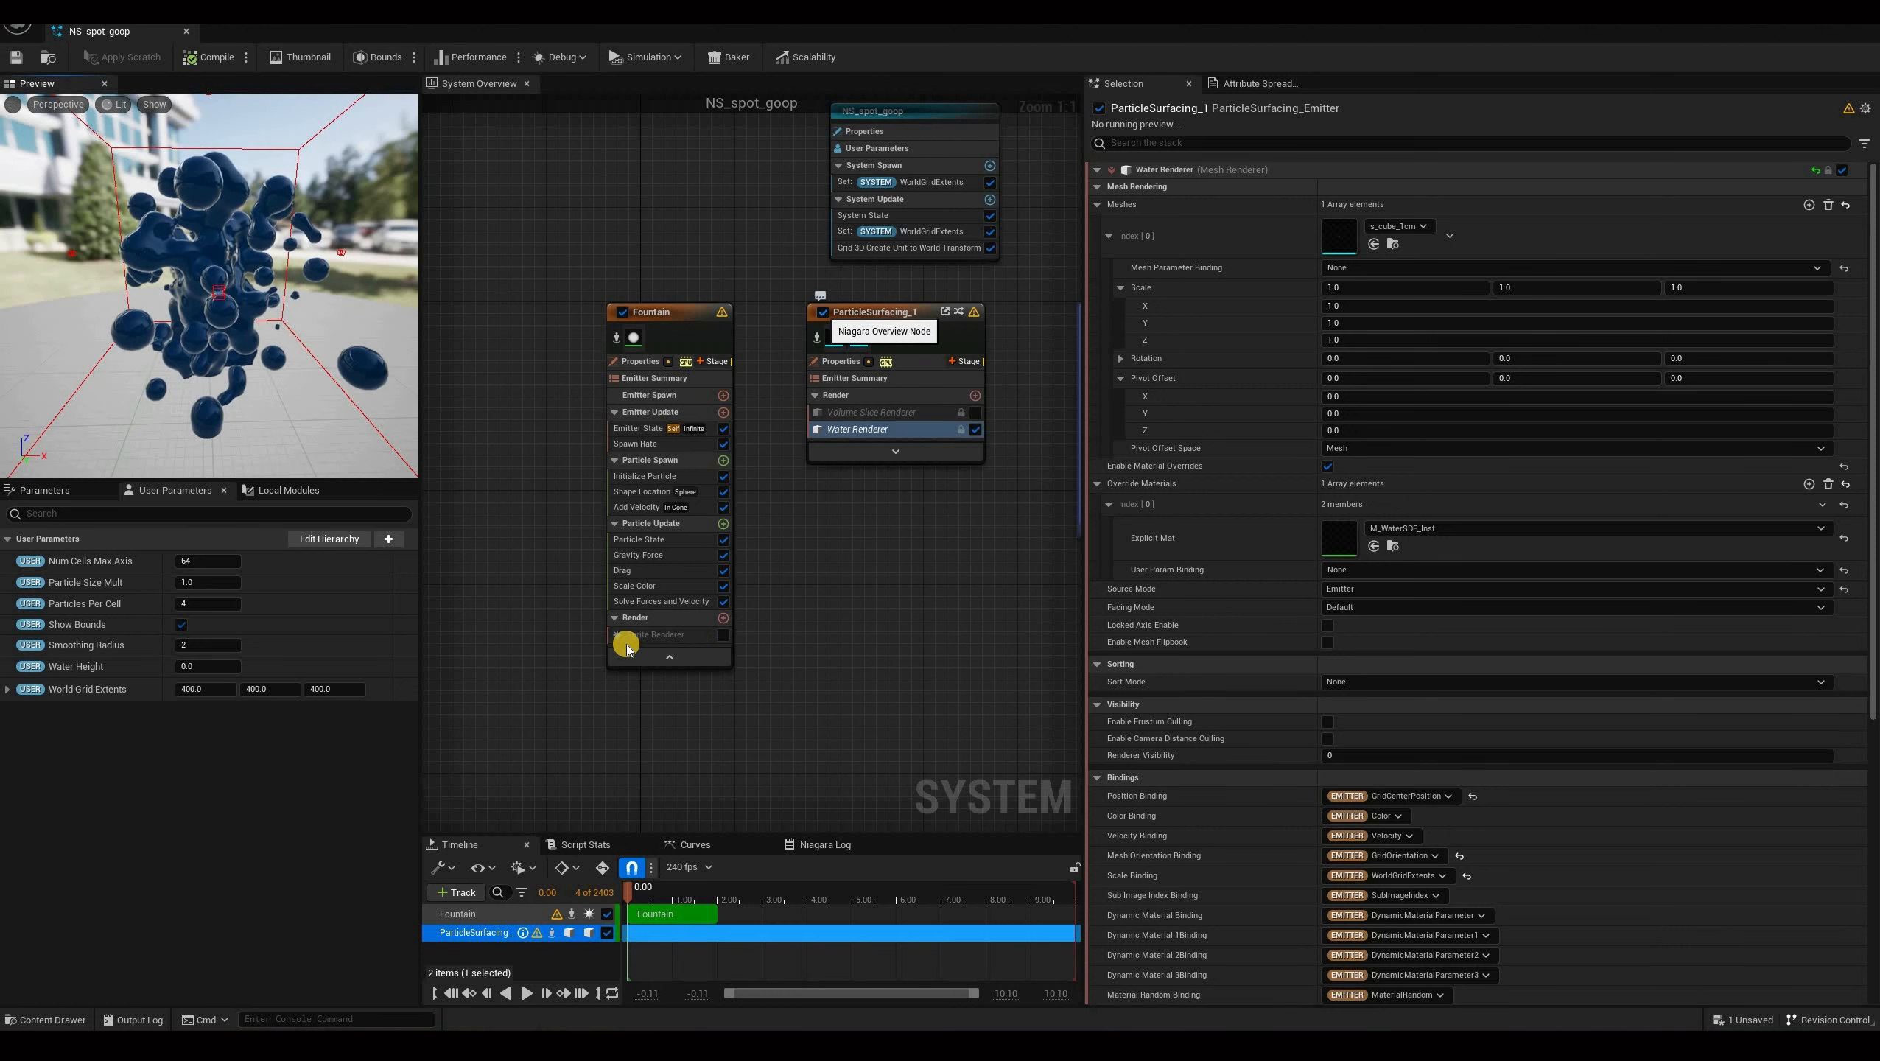
click(723, 636)
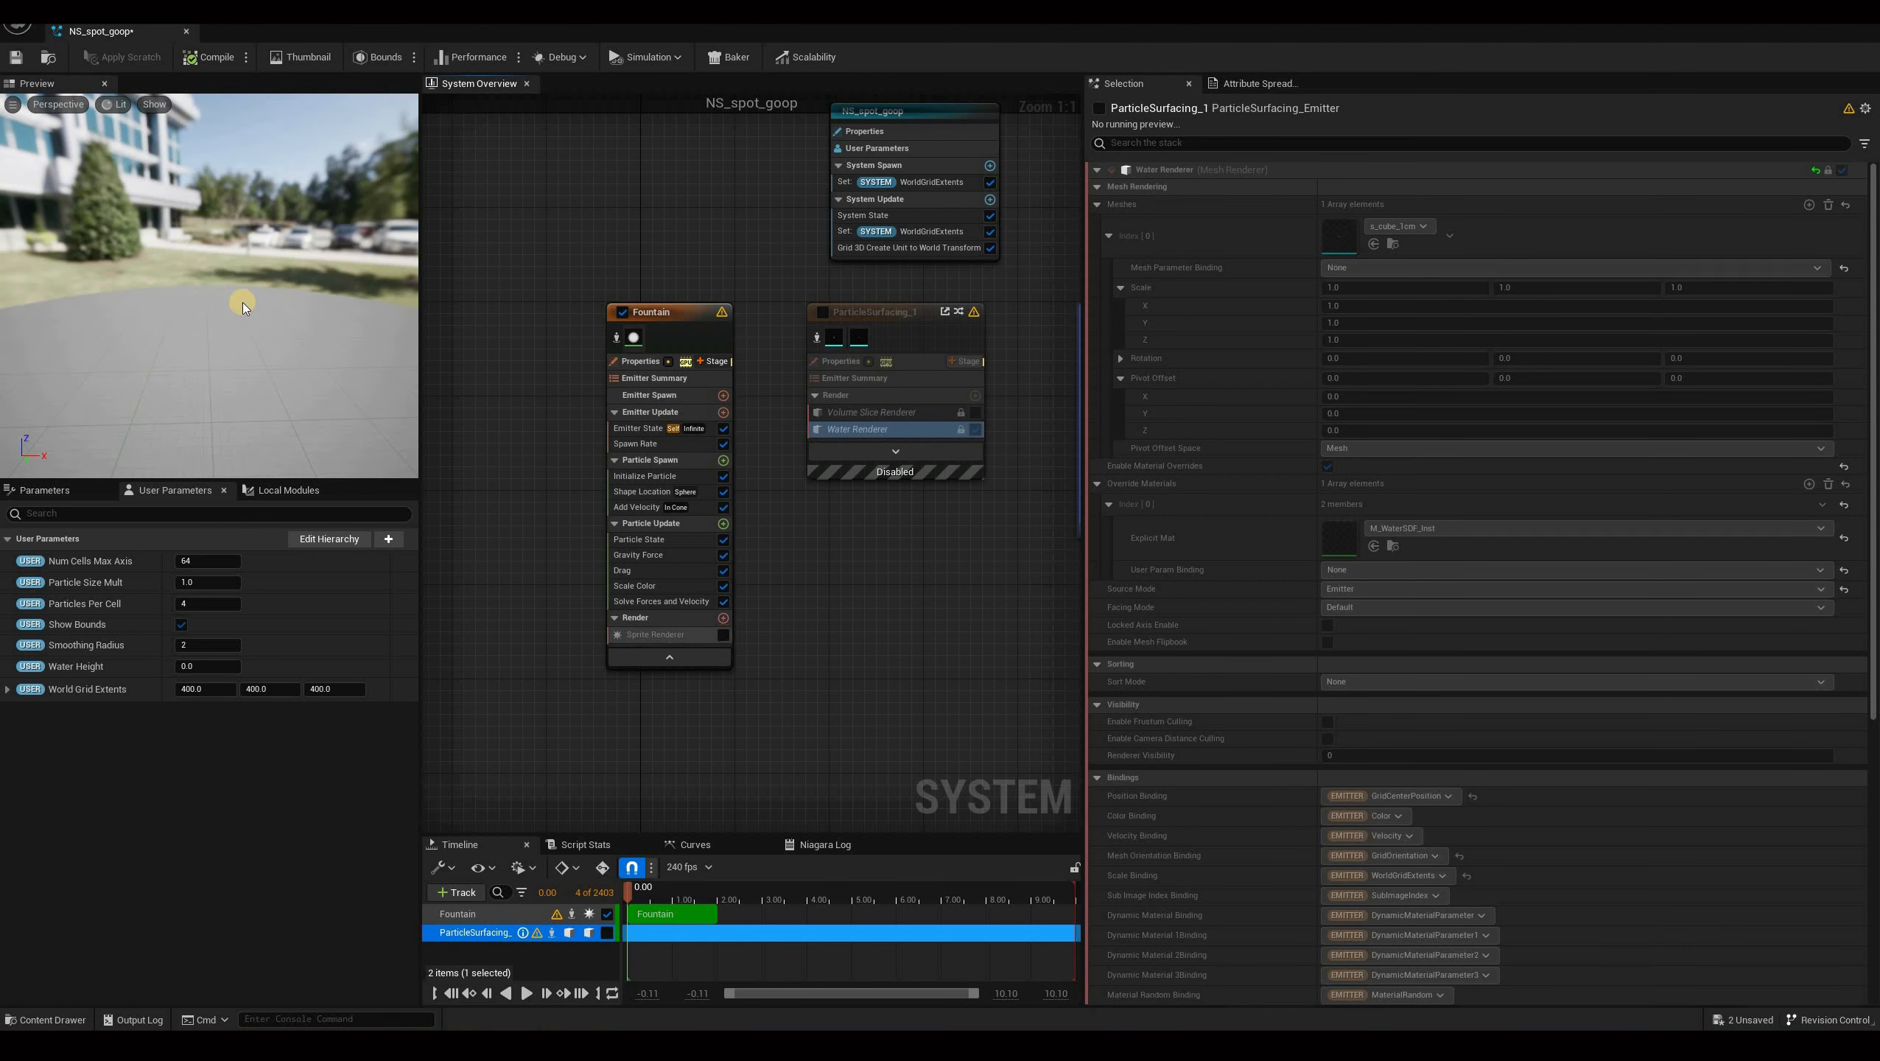
click(723, 634)
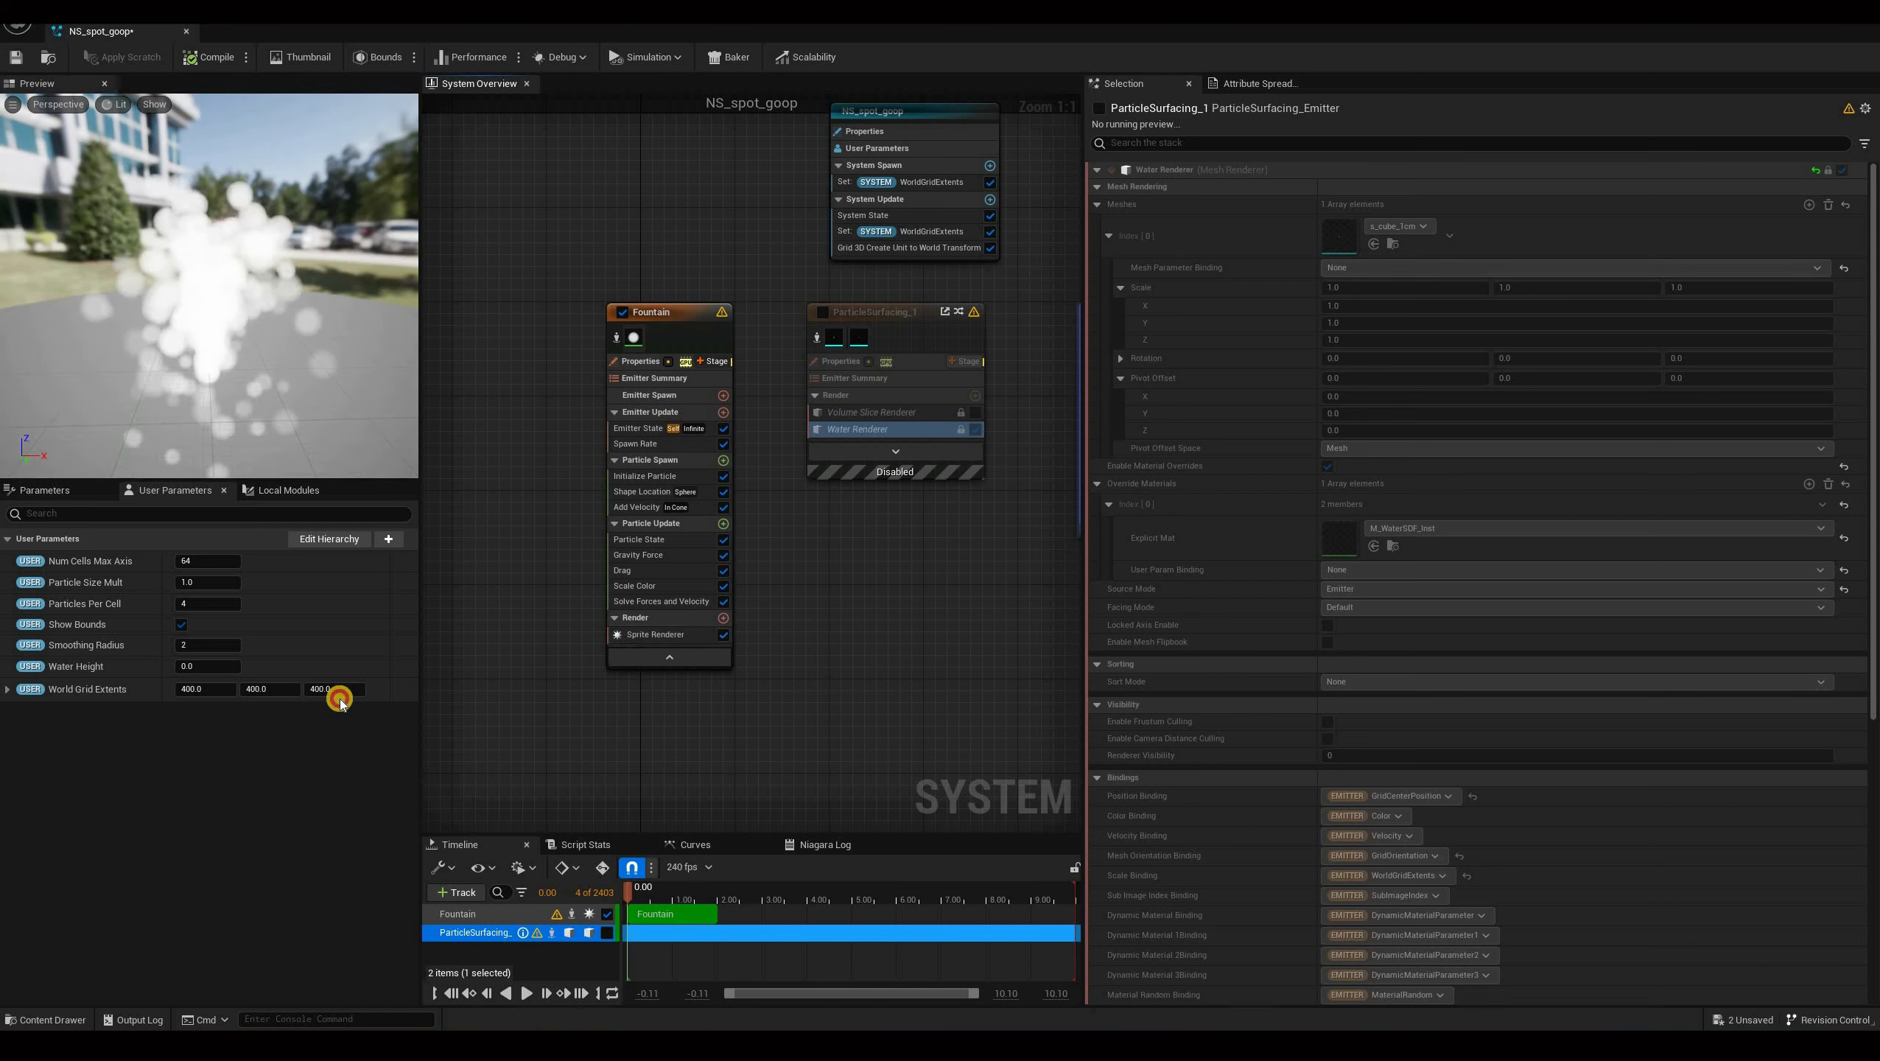
Orbit the preview and play back the system timeline.
drag(300, 366, 217, 223)
click(526, 993)
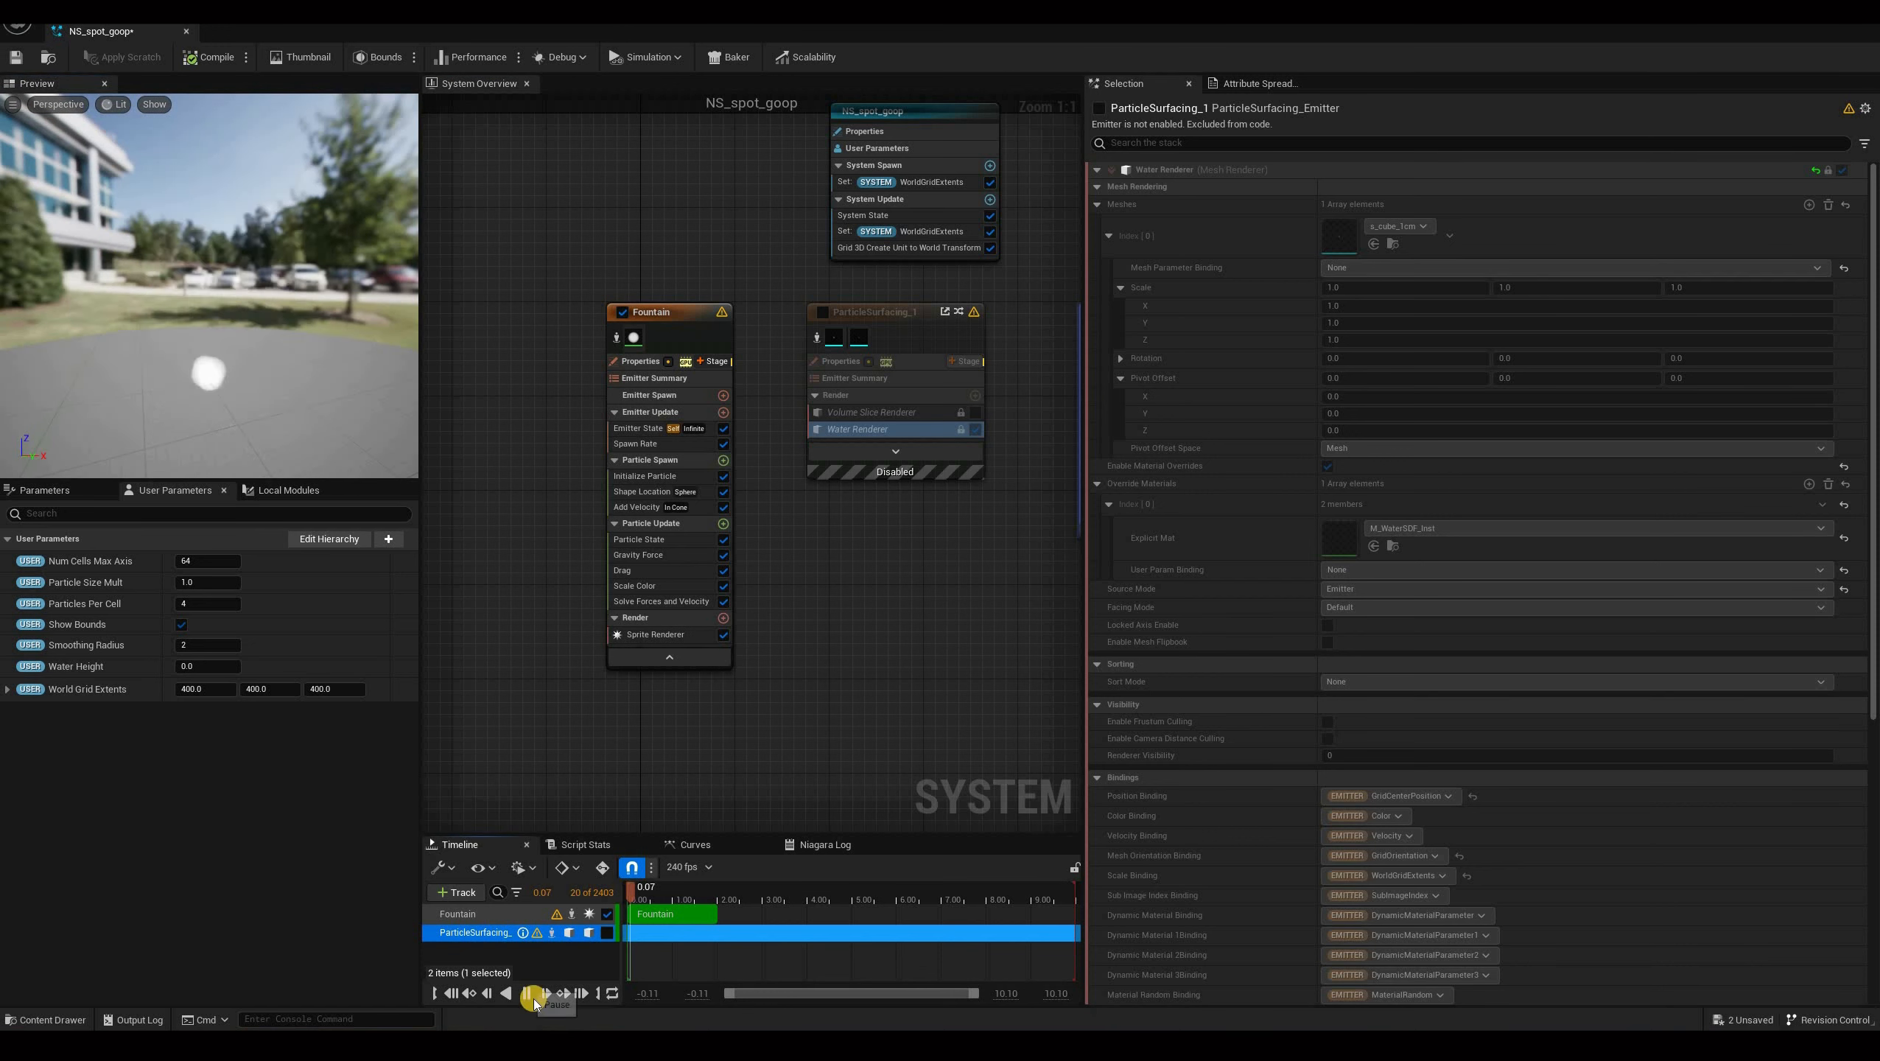
key(space)
Inspect the Fountain emitter's Shape Location and Add Velocity module settings.
click(618, 496)
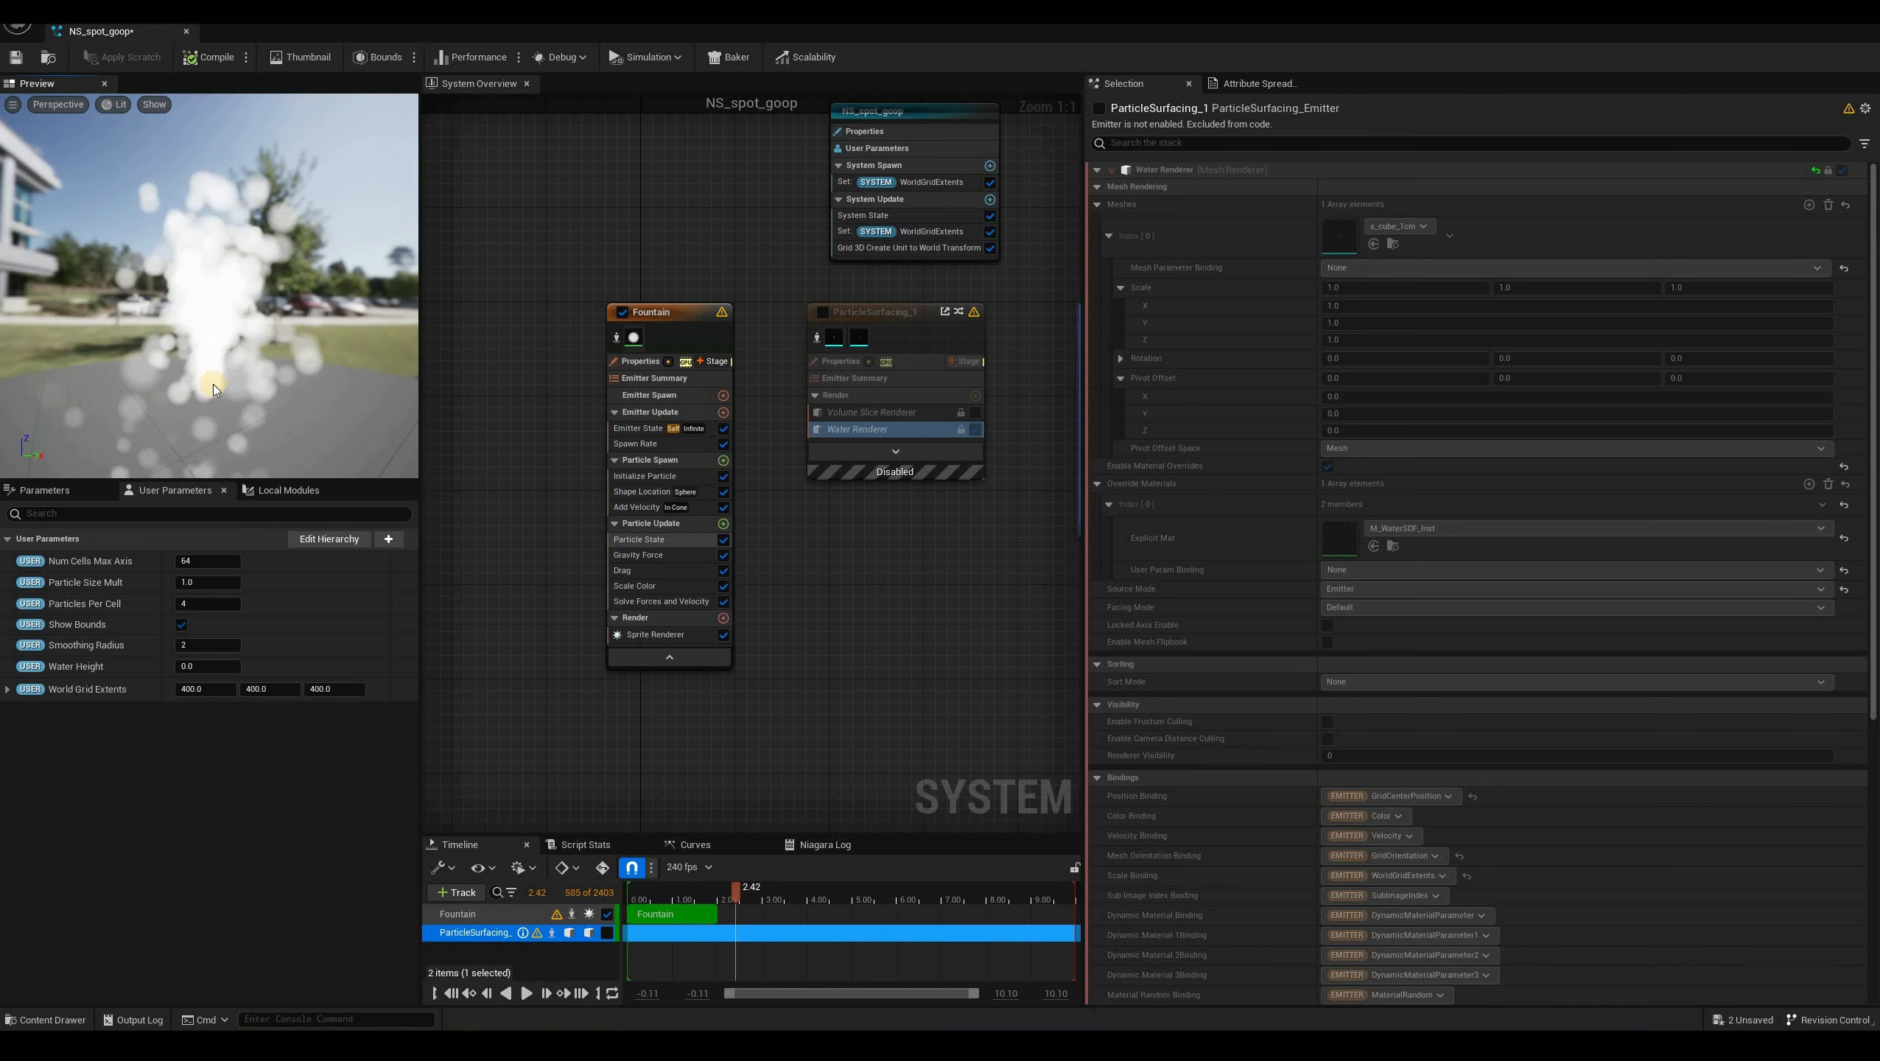
click(242, 390)
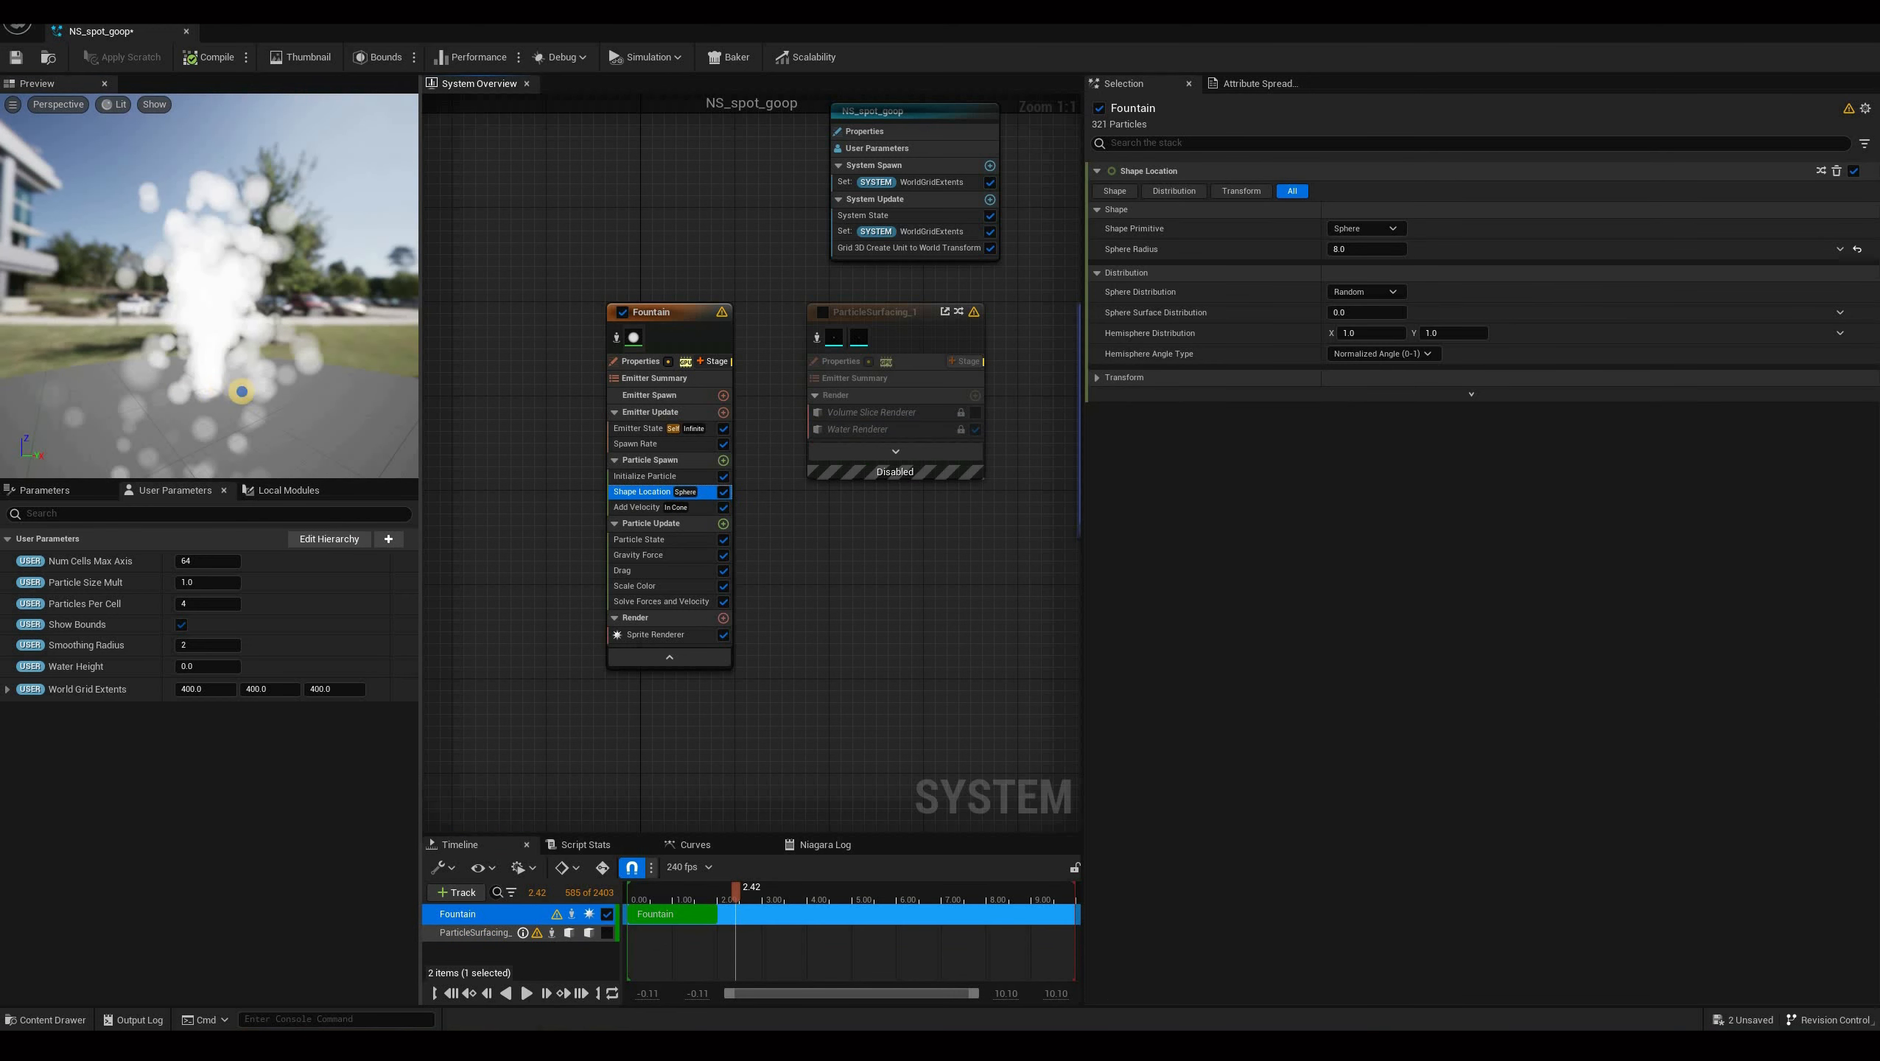
scroll(248, 426, up, 3)
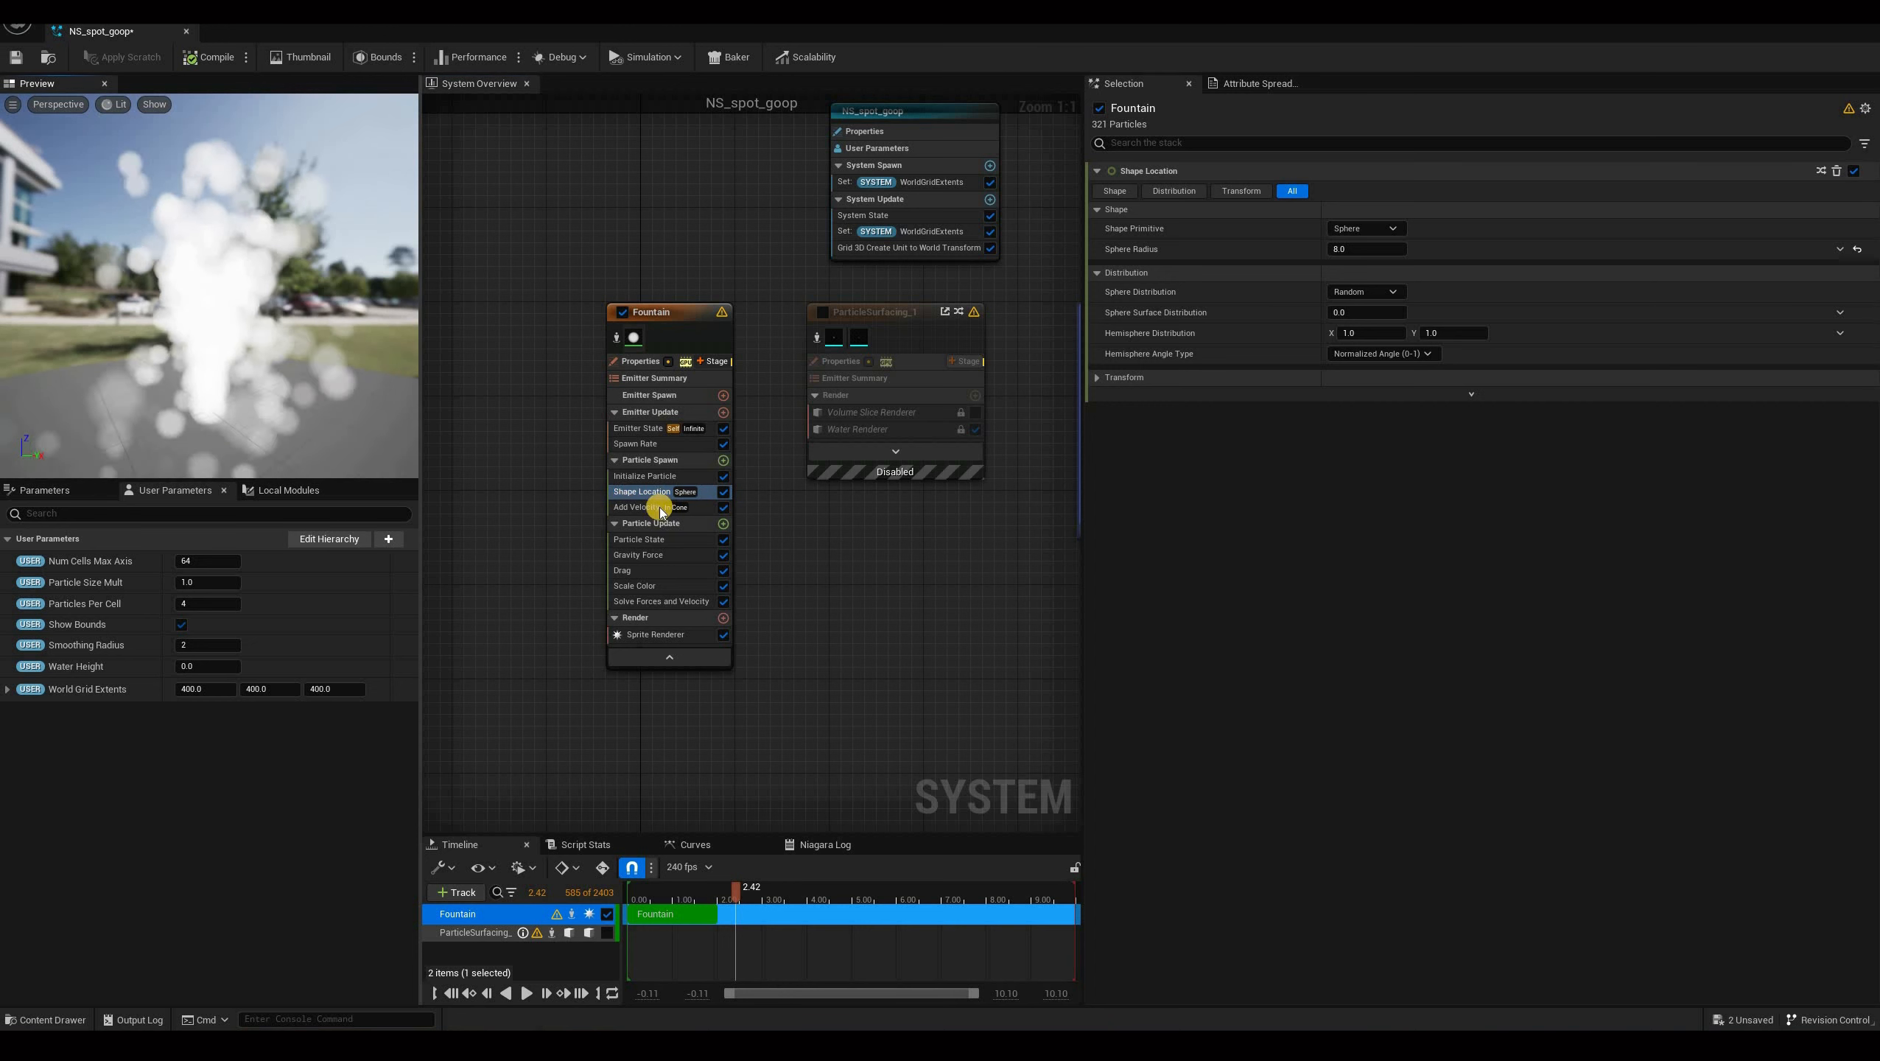
click(655, 508)
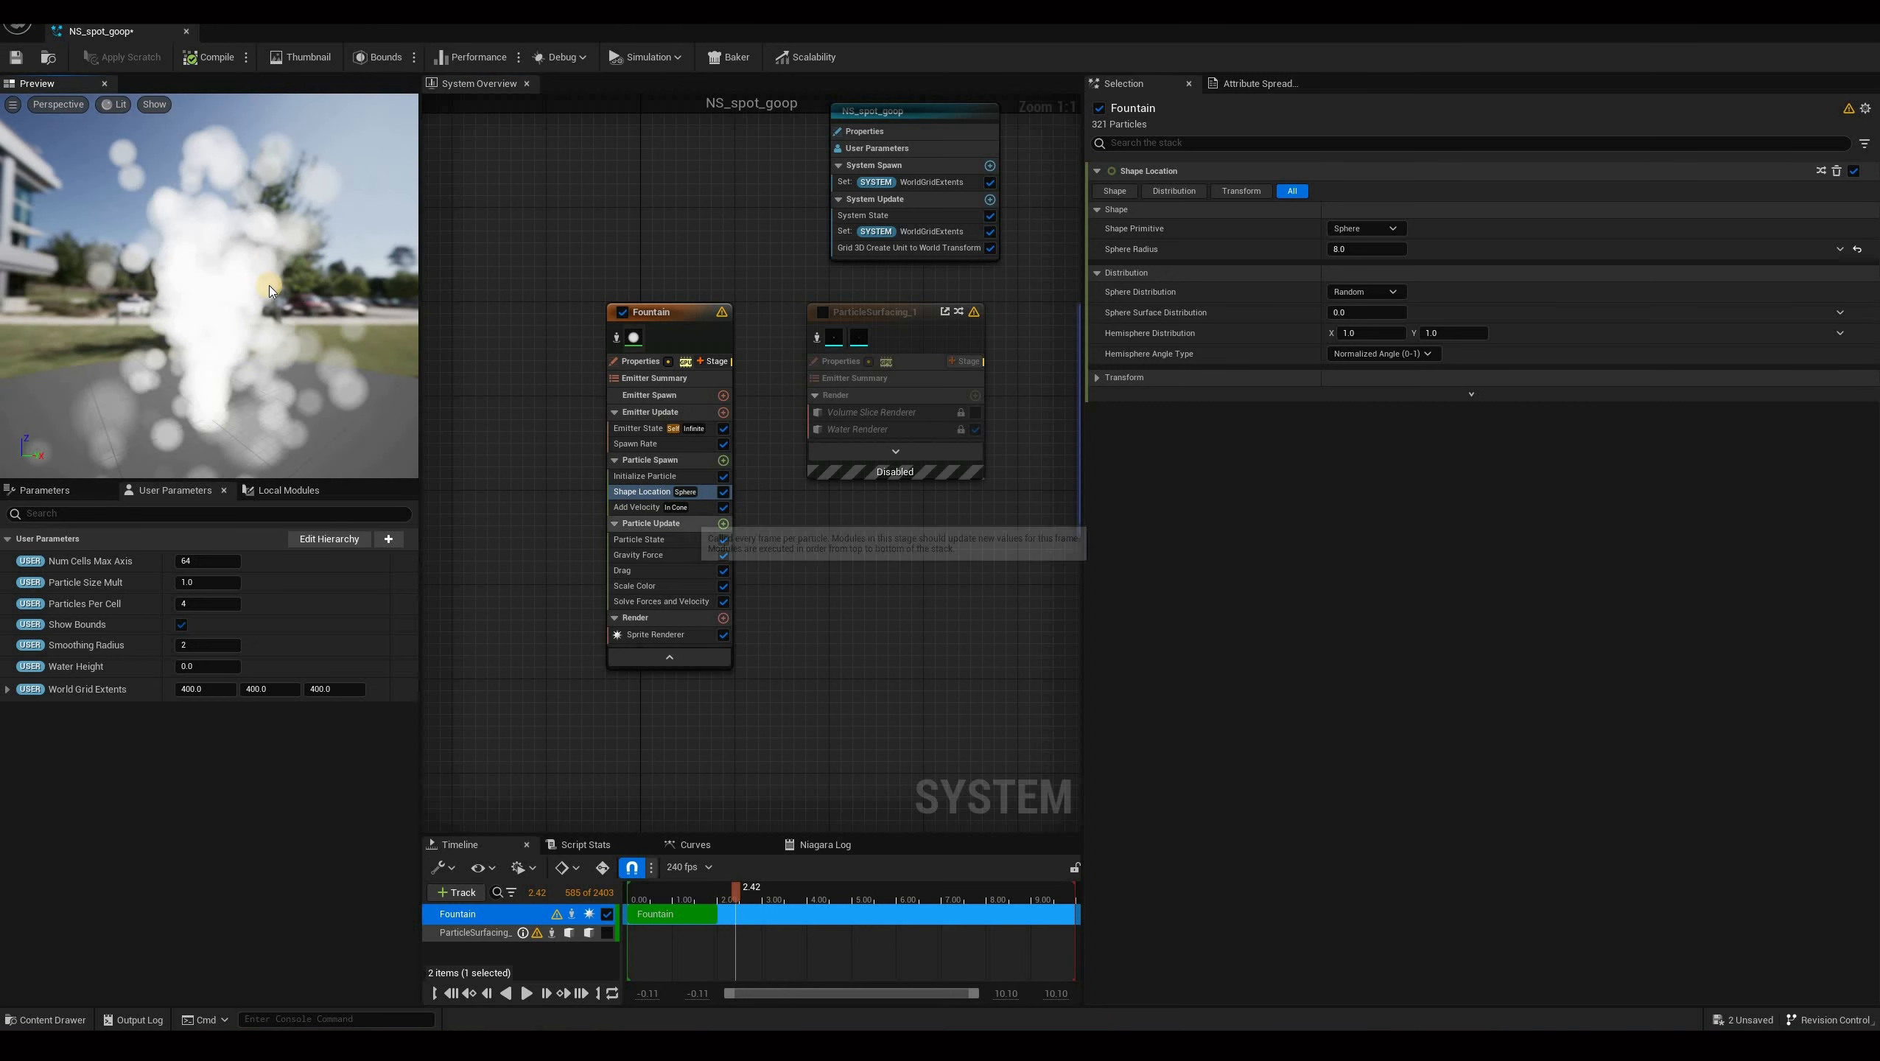
click(655, 507)
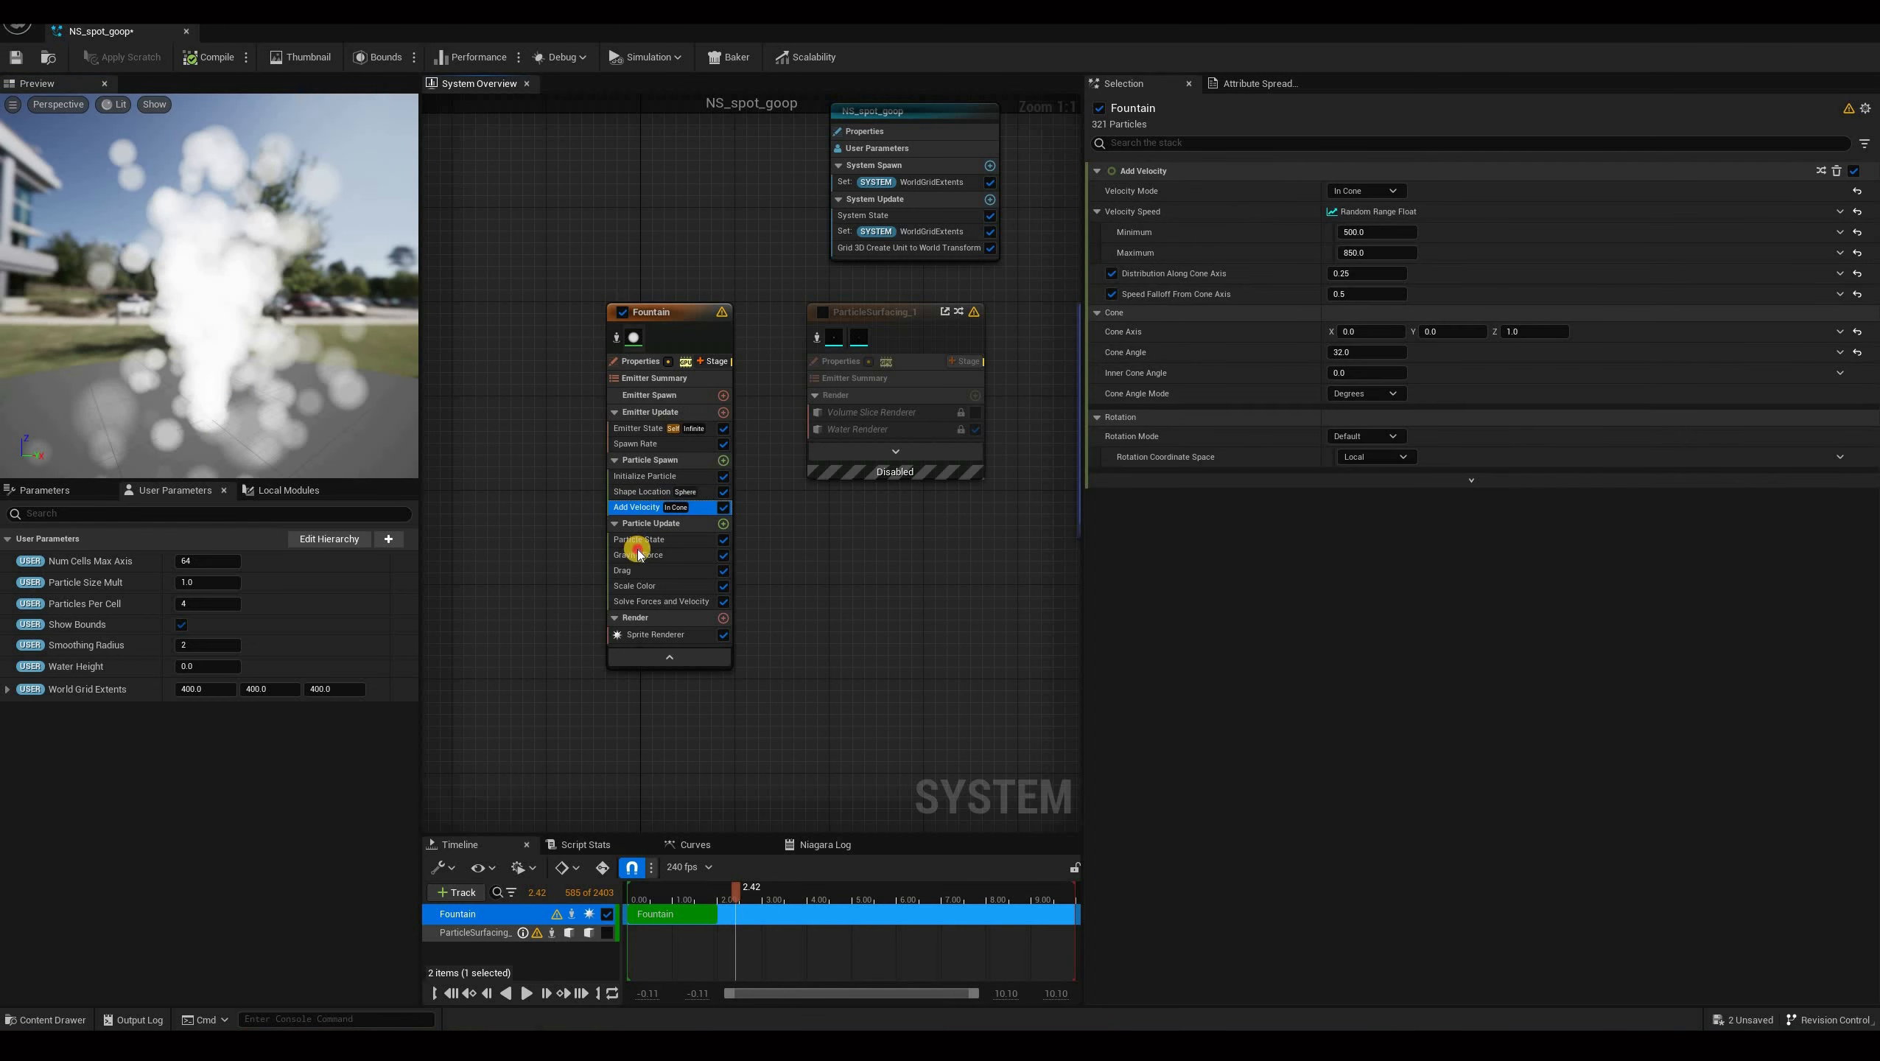
Inspect the Fountain emitter's Gravity Force and Drag module settings.
click(677, 557)
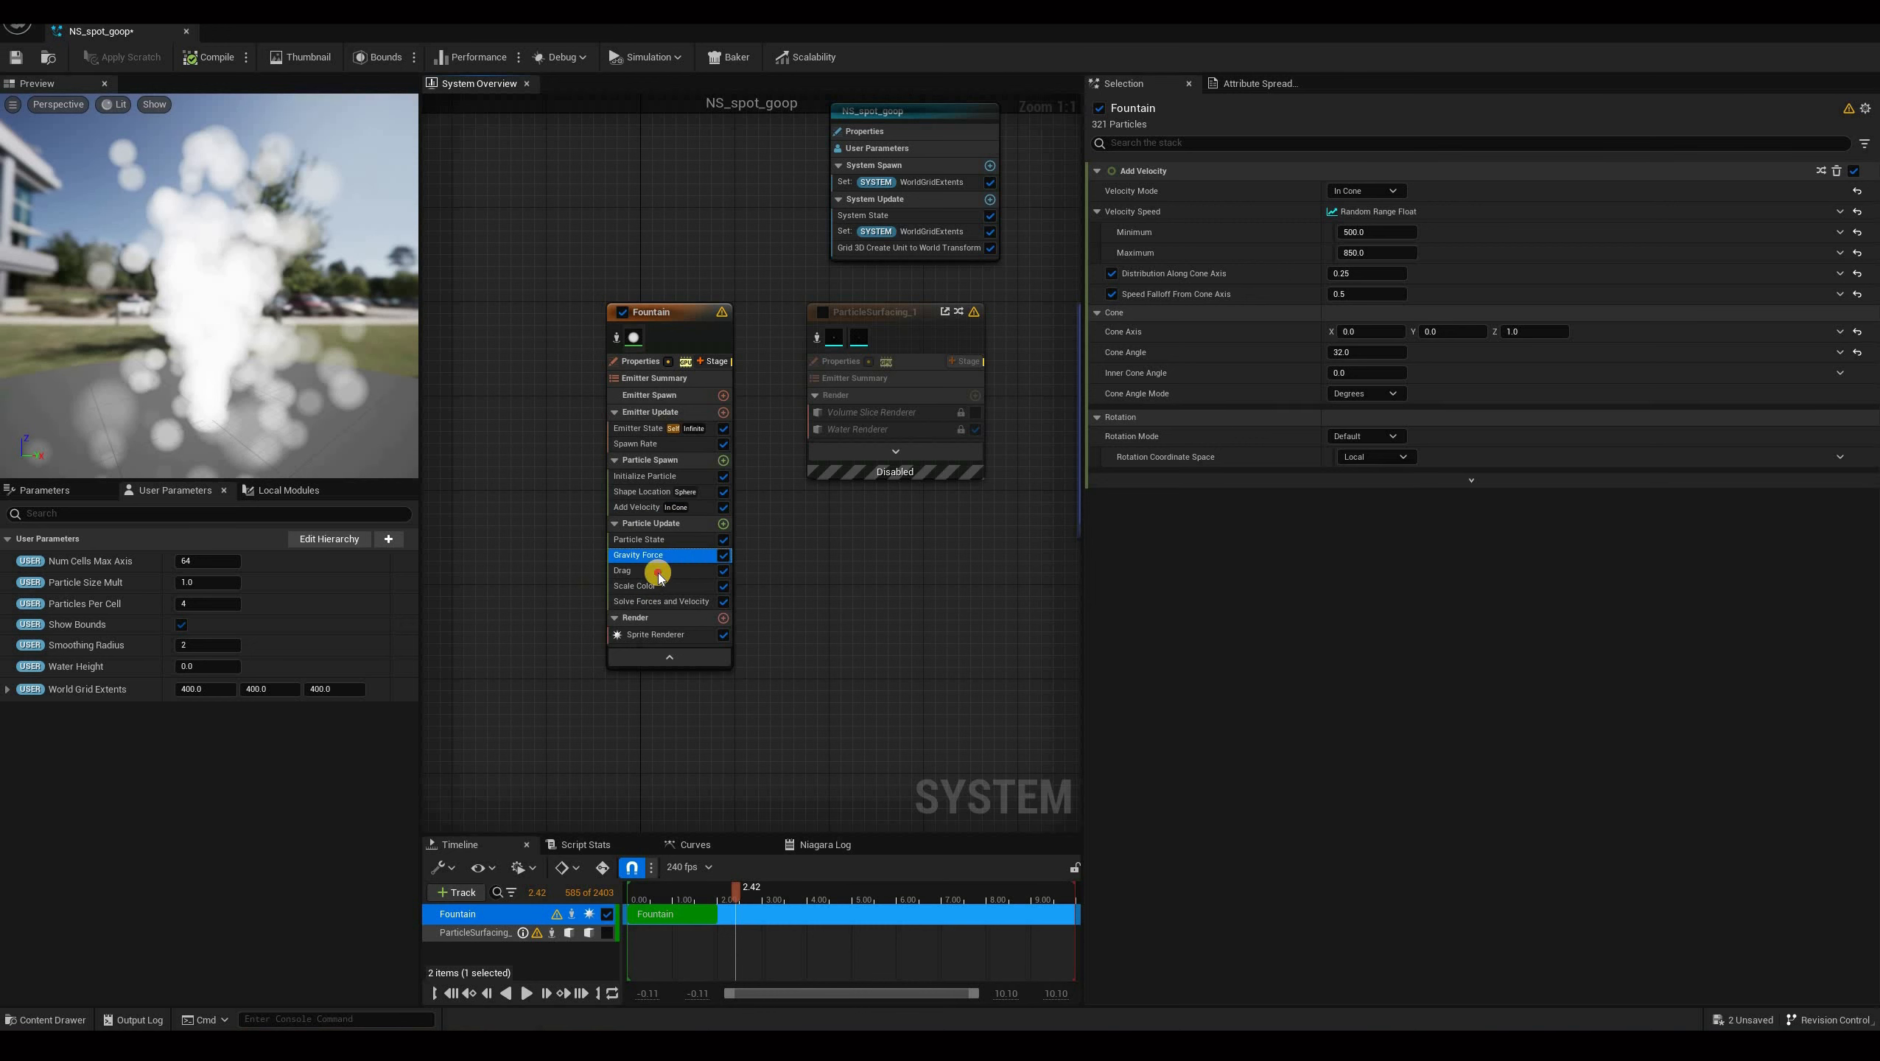
click(683, 571)
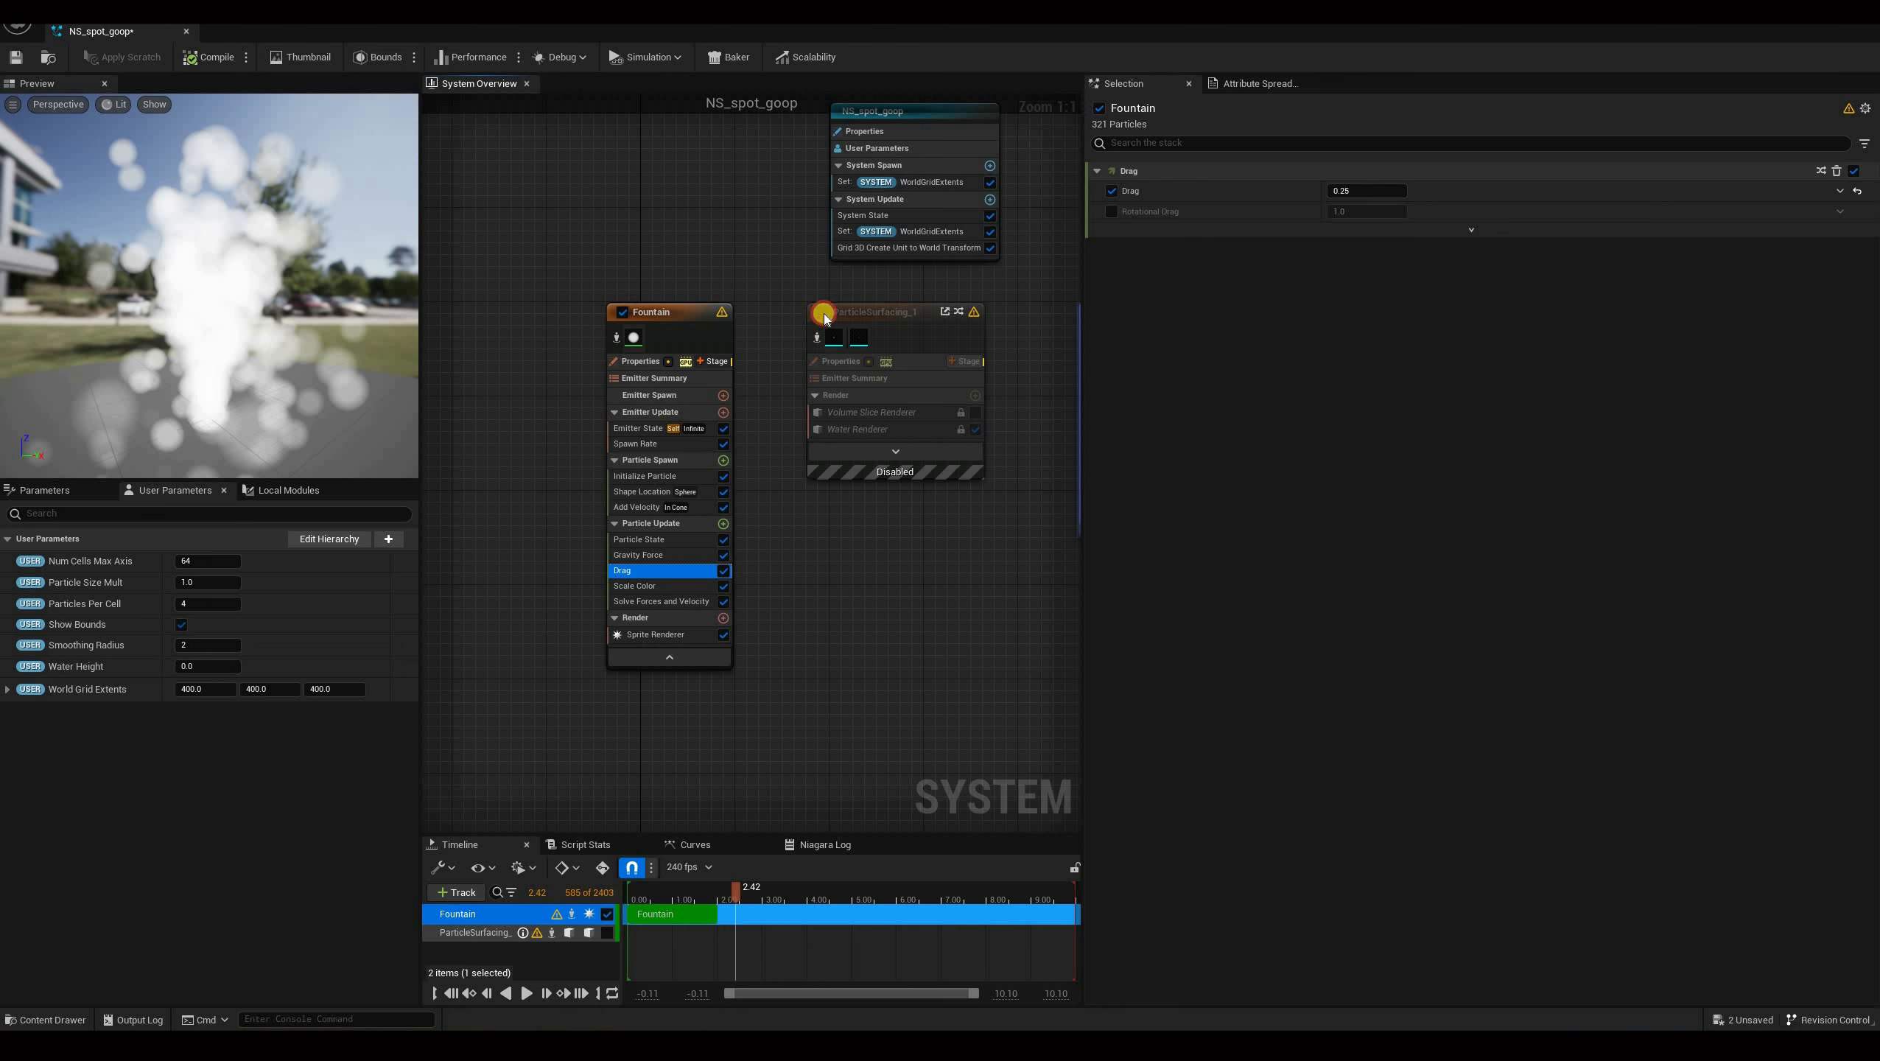
Preview the goop with the particle surfacing emitter instead of the sprite renderer, then revert to the sprite renderer.
click(723, 635)
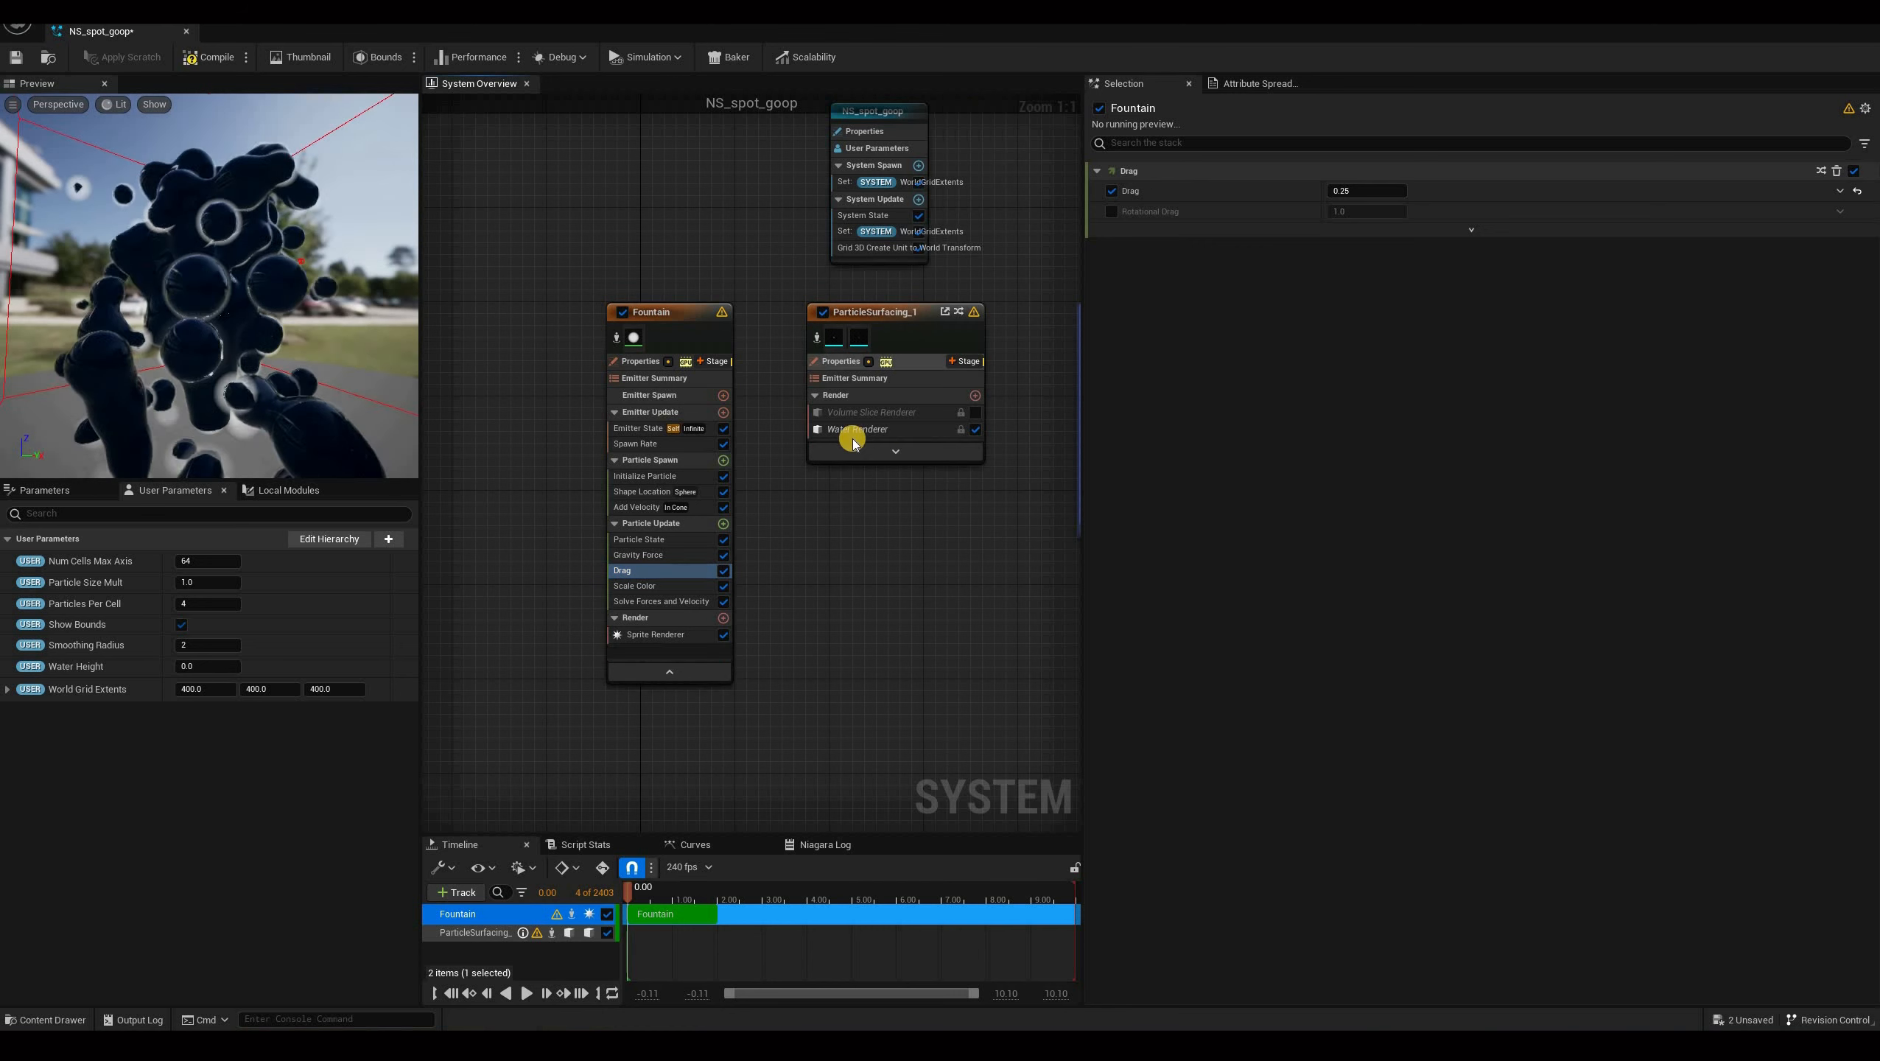
right_drag(272, 325, 365, 295)
drag(366, 295, 854, 465)
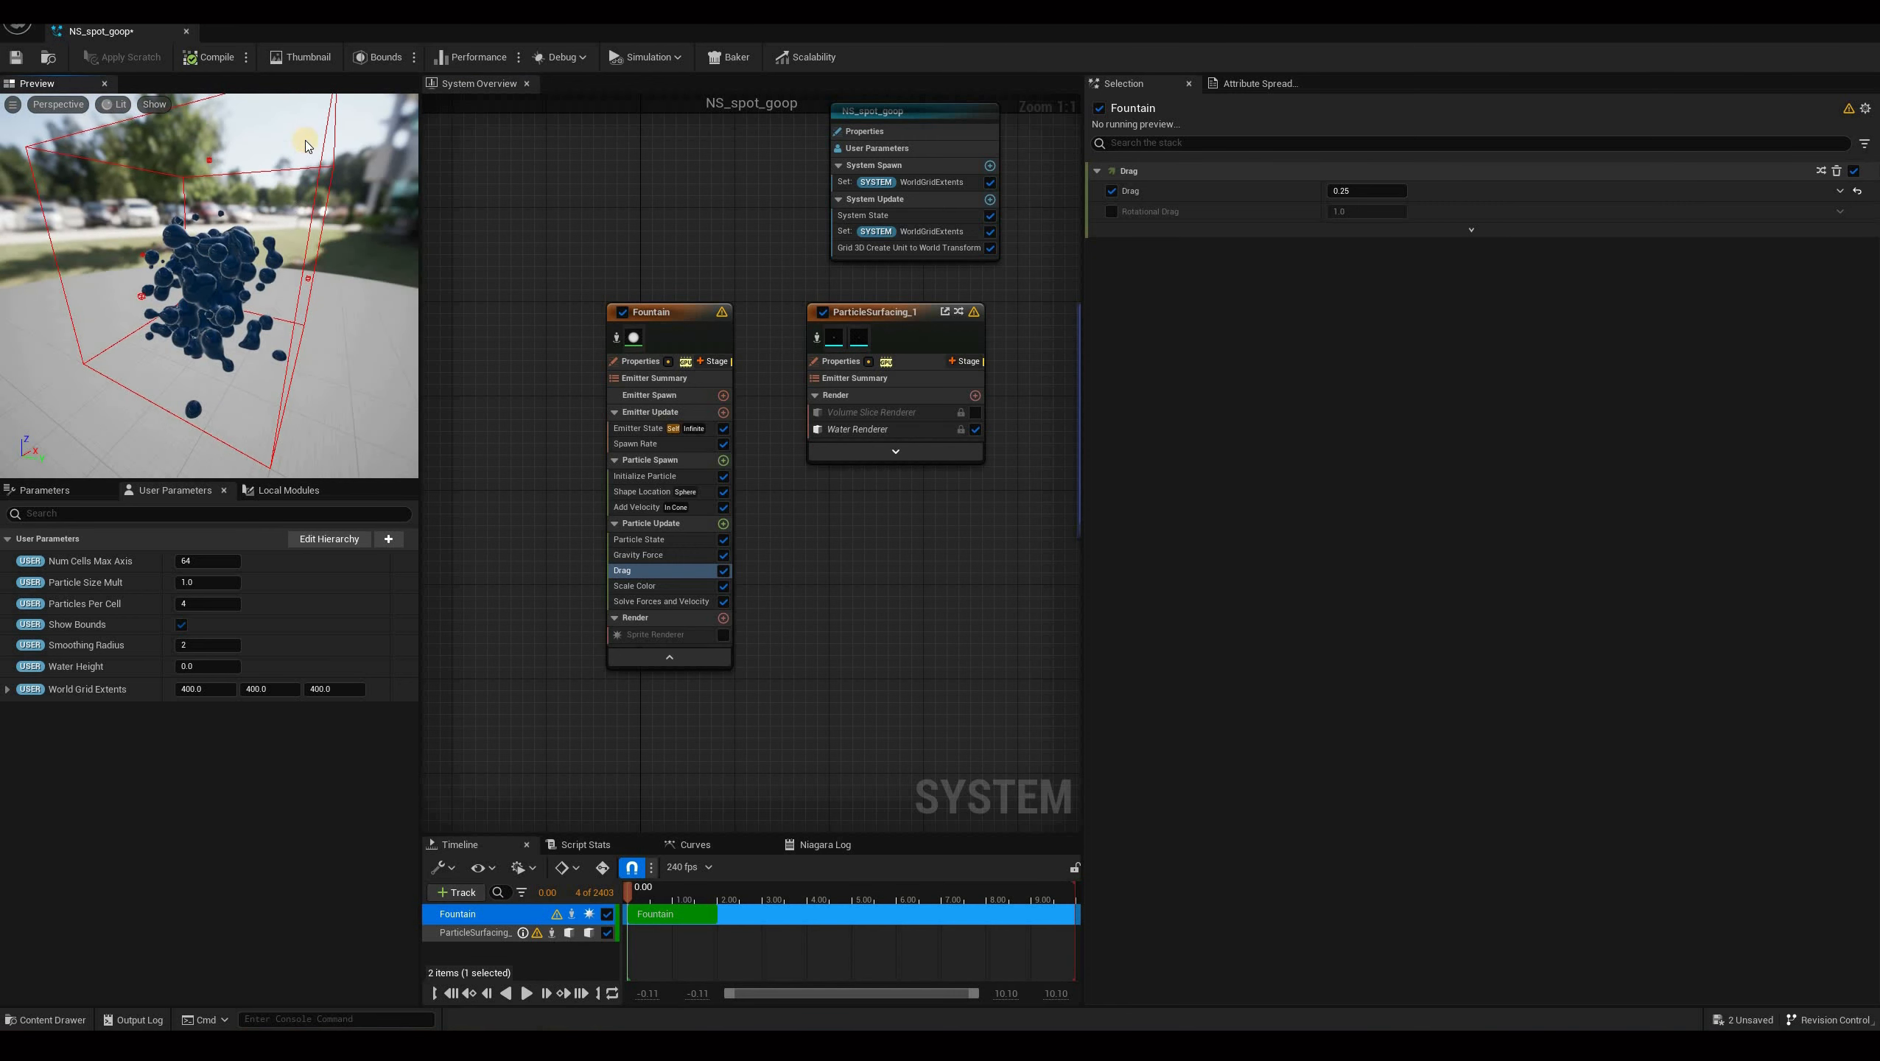
click(861, 429)
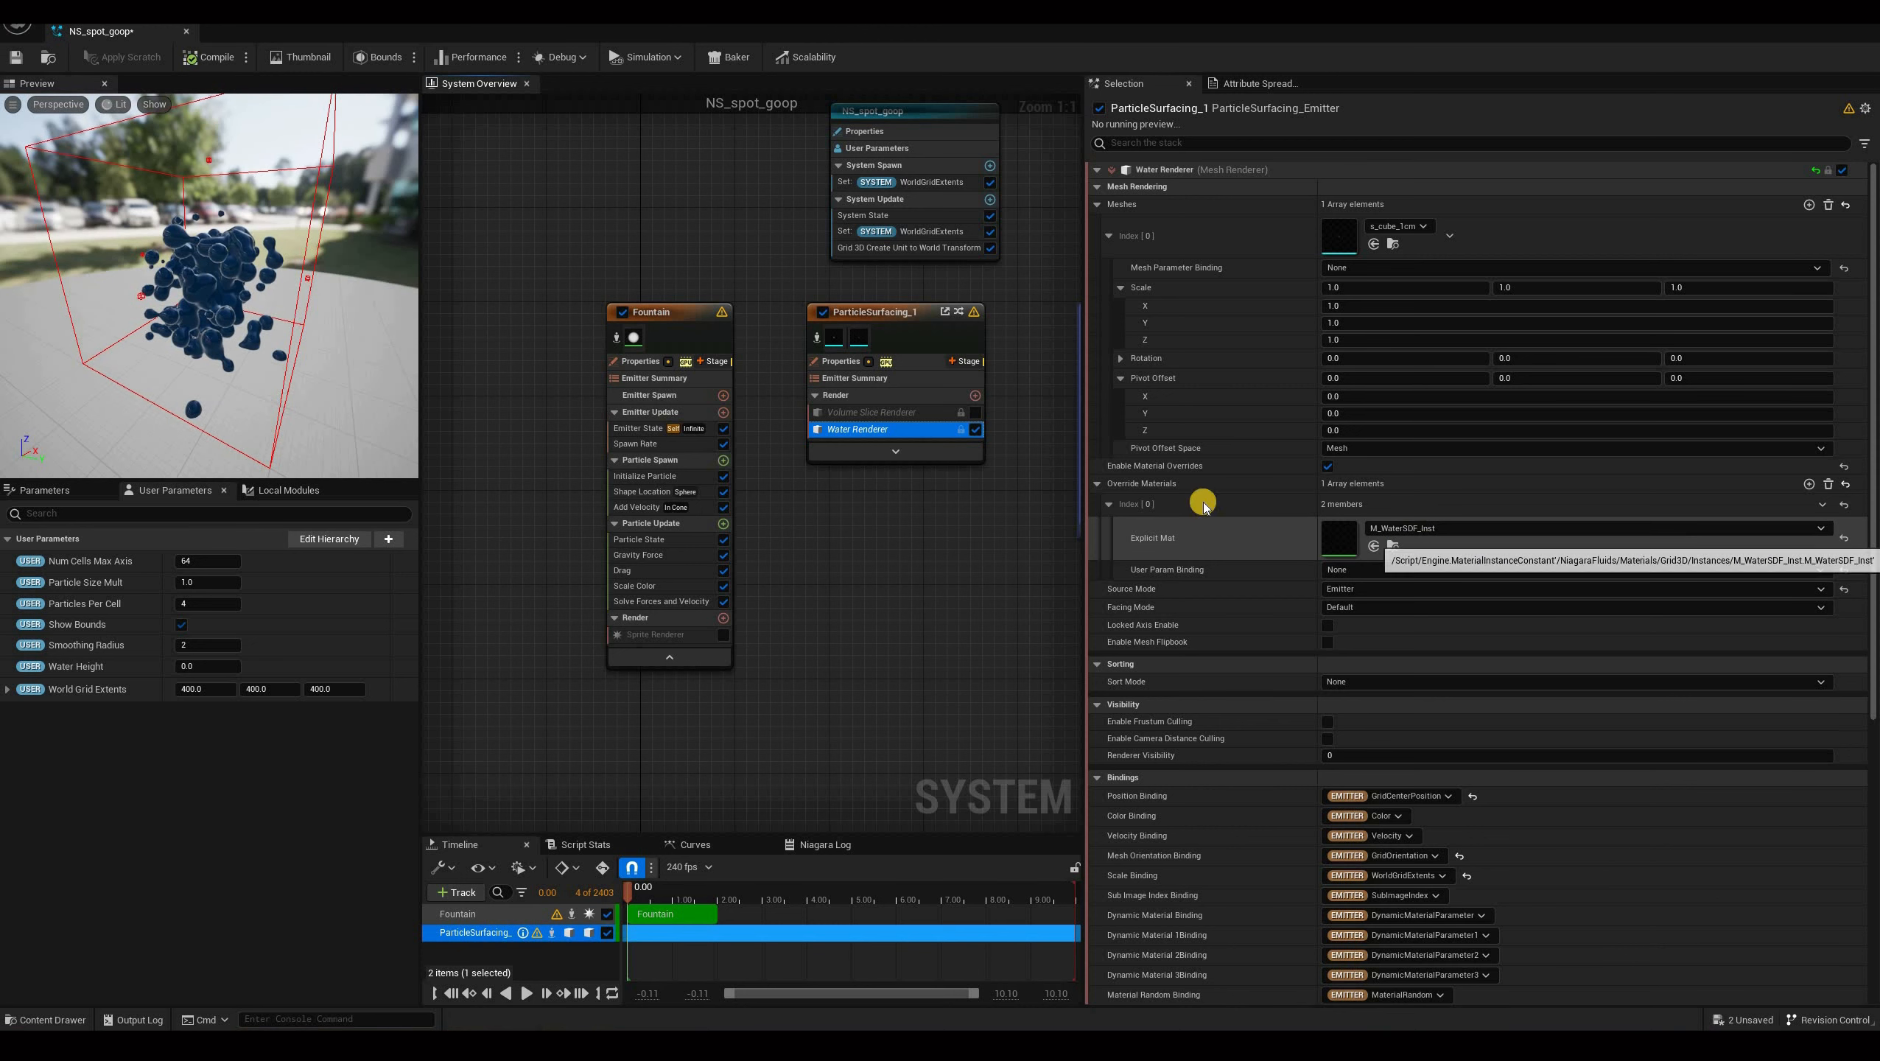
click(822, 313)
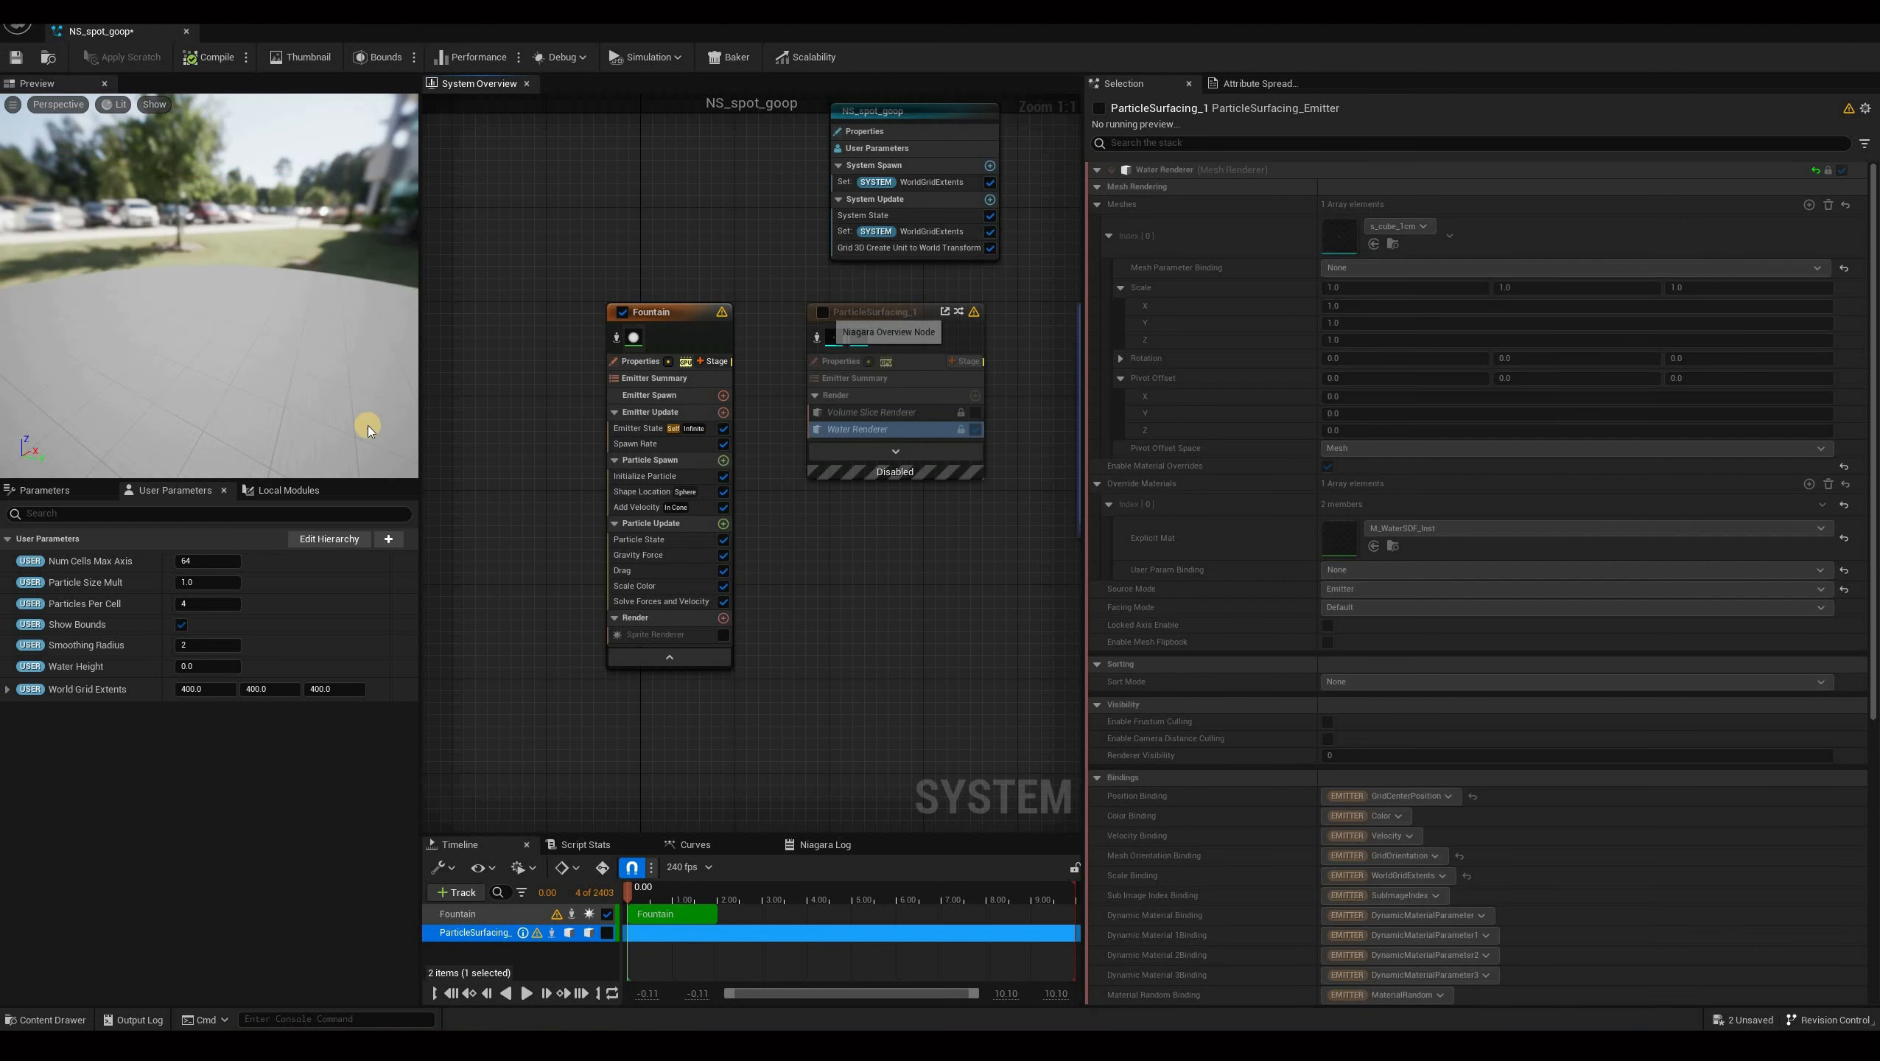
click(722, 635)
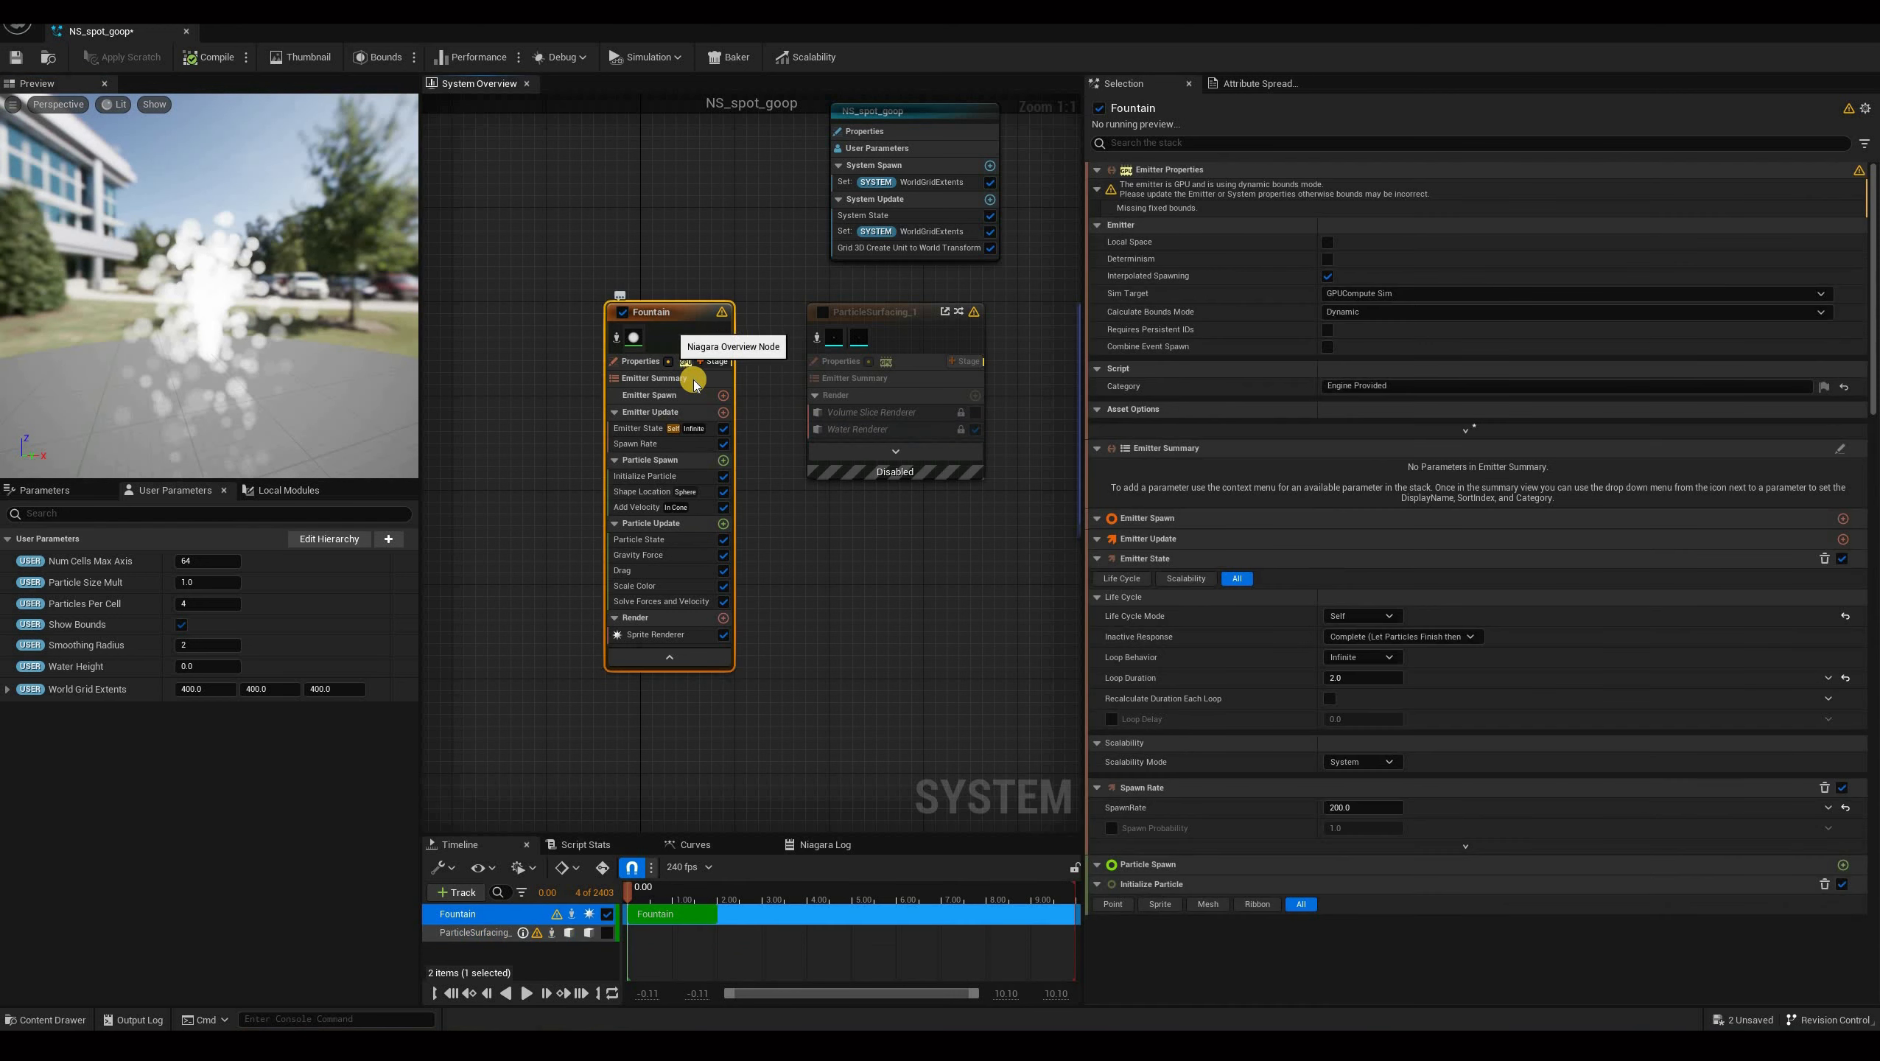
Delete the Shape Location, Add Velocity, Gravity Force, Drag and Scale Color modules from the Fountain emitter.
click(669, 412)
right_drag(803, 547, 828, 550)
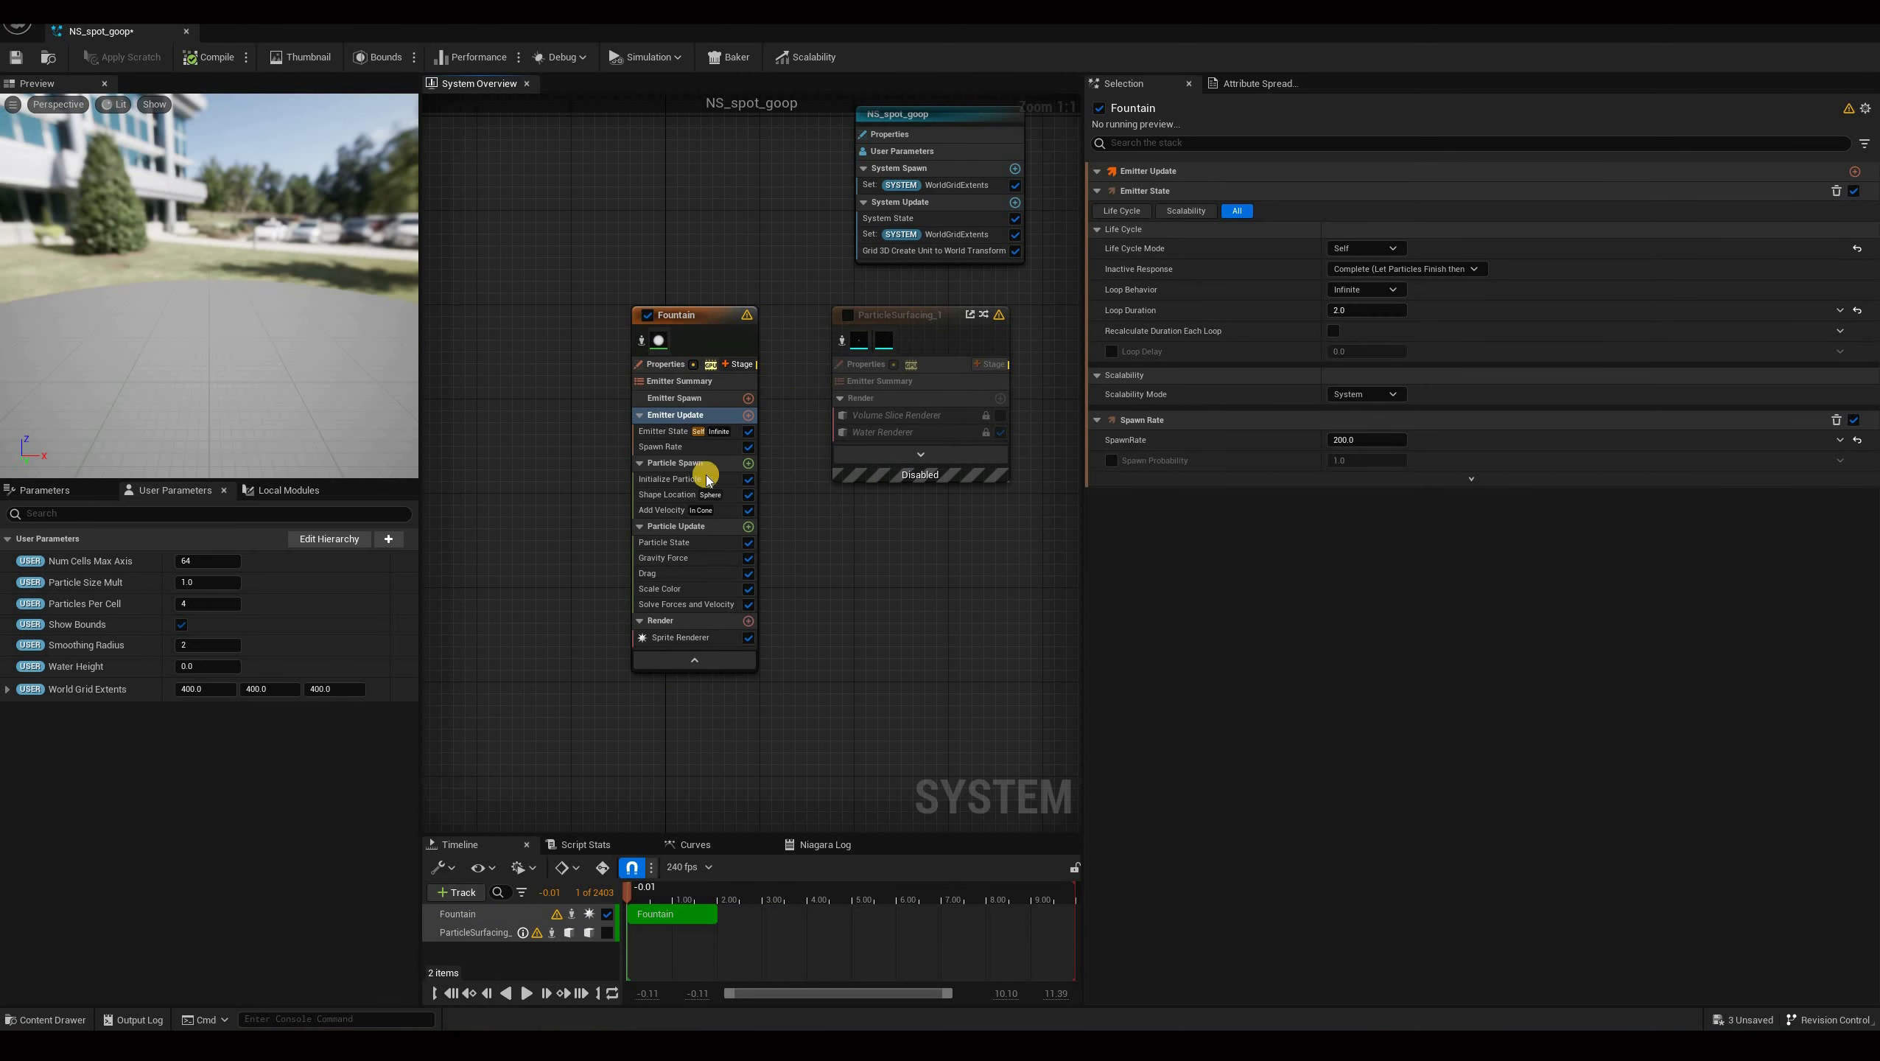
click(659, 495)
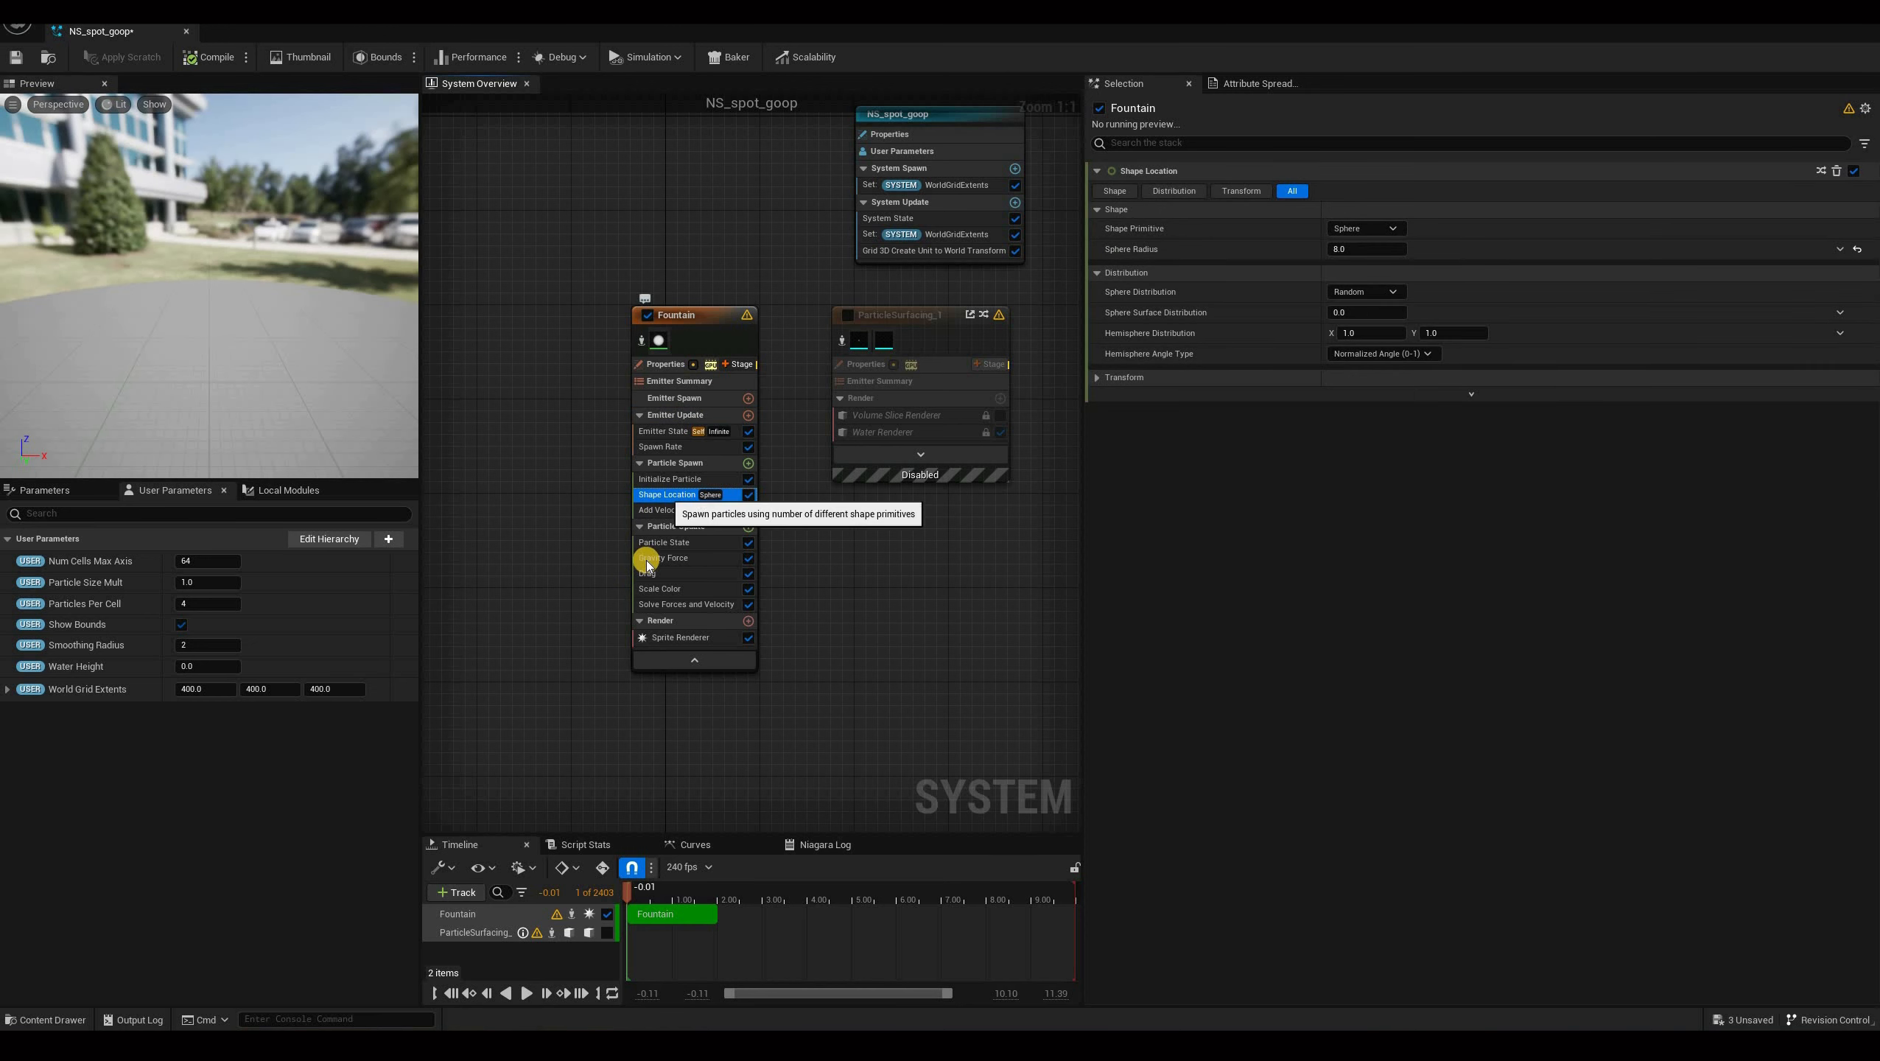
key(Delete)
click(660, 495)
key(Delete)
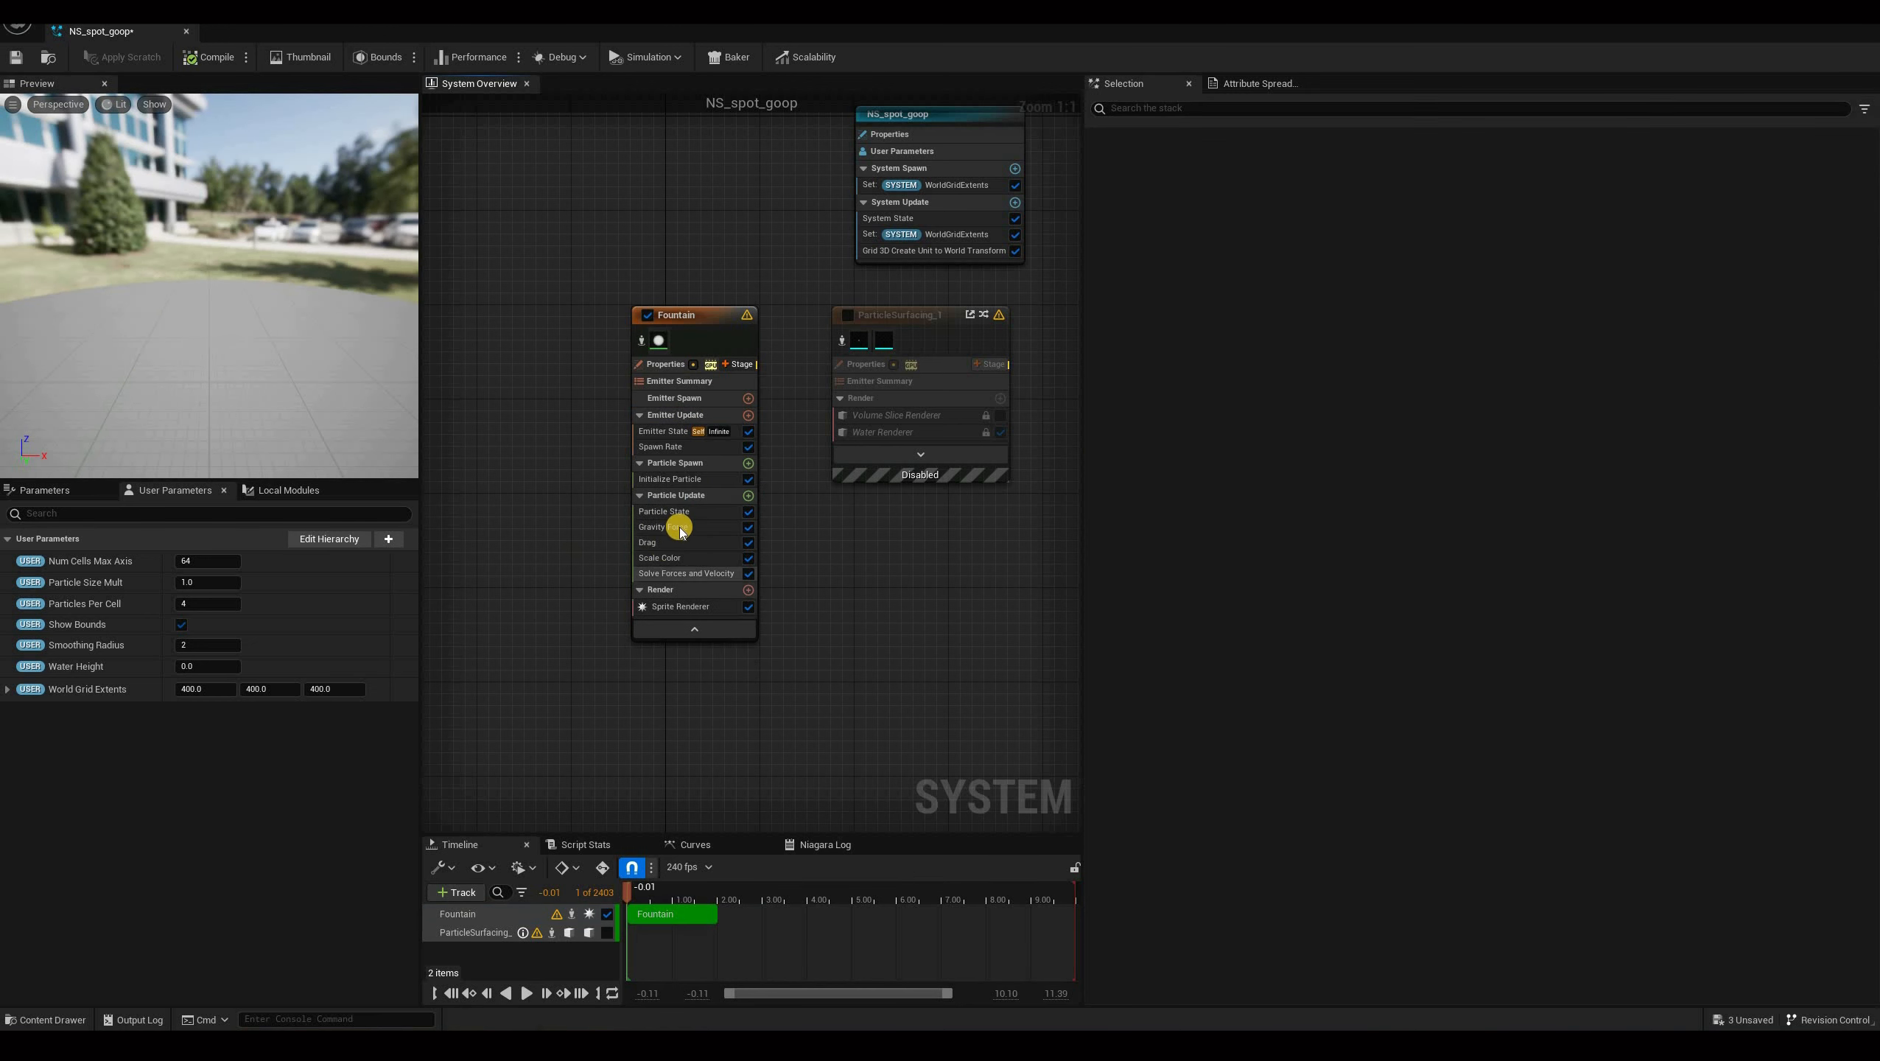
click(680, 527)
key(Delete)
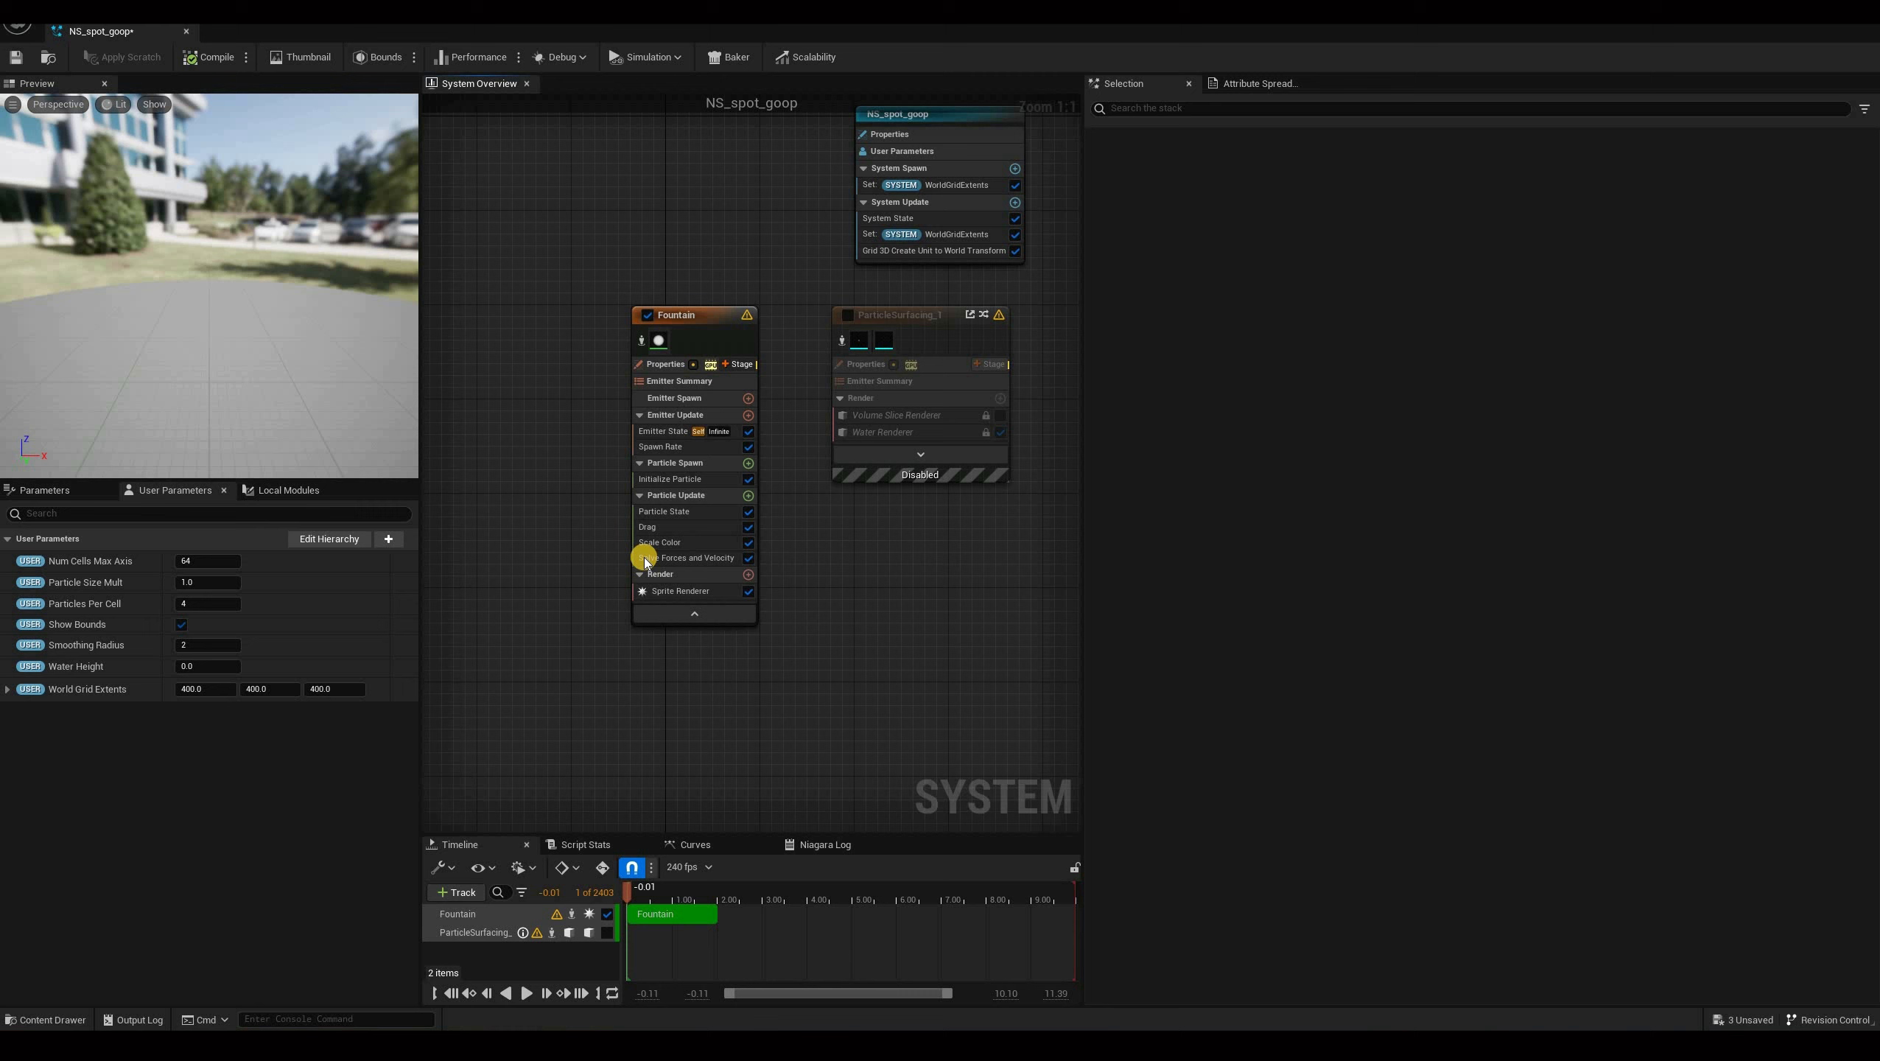
click(696, 526)
key(Delete)
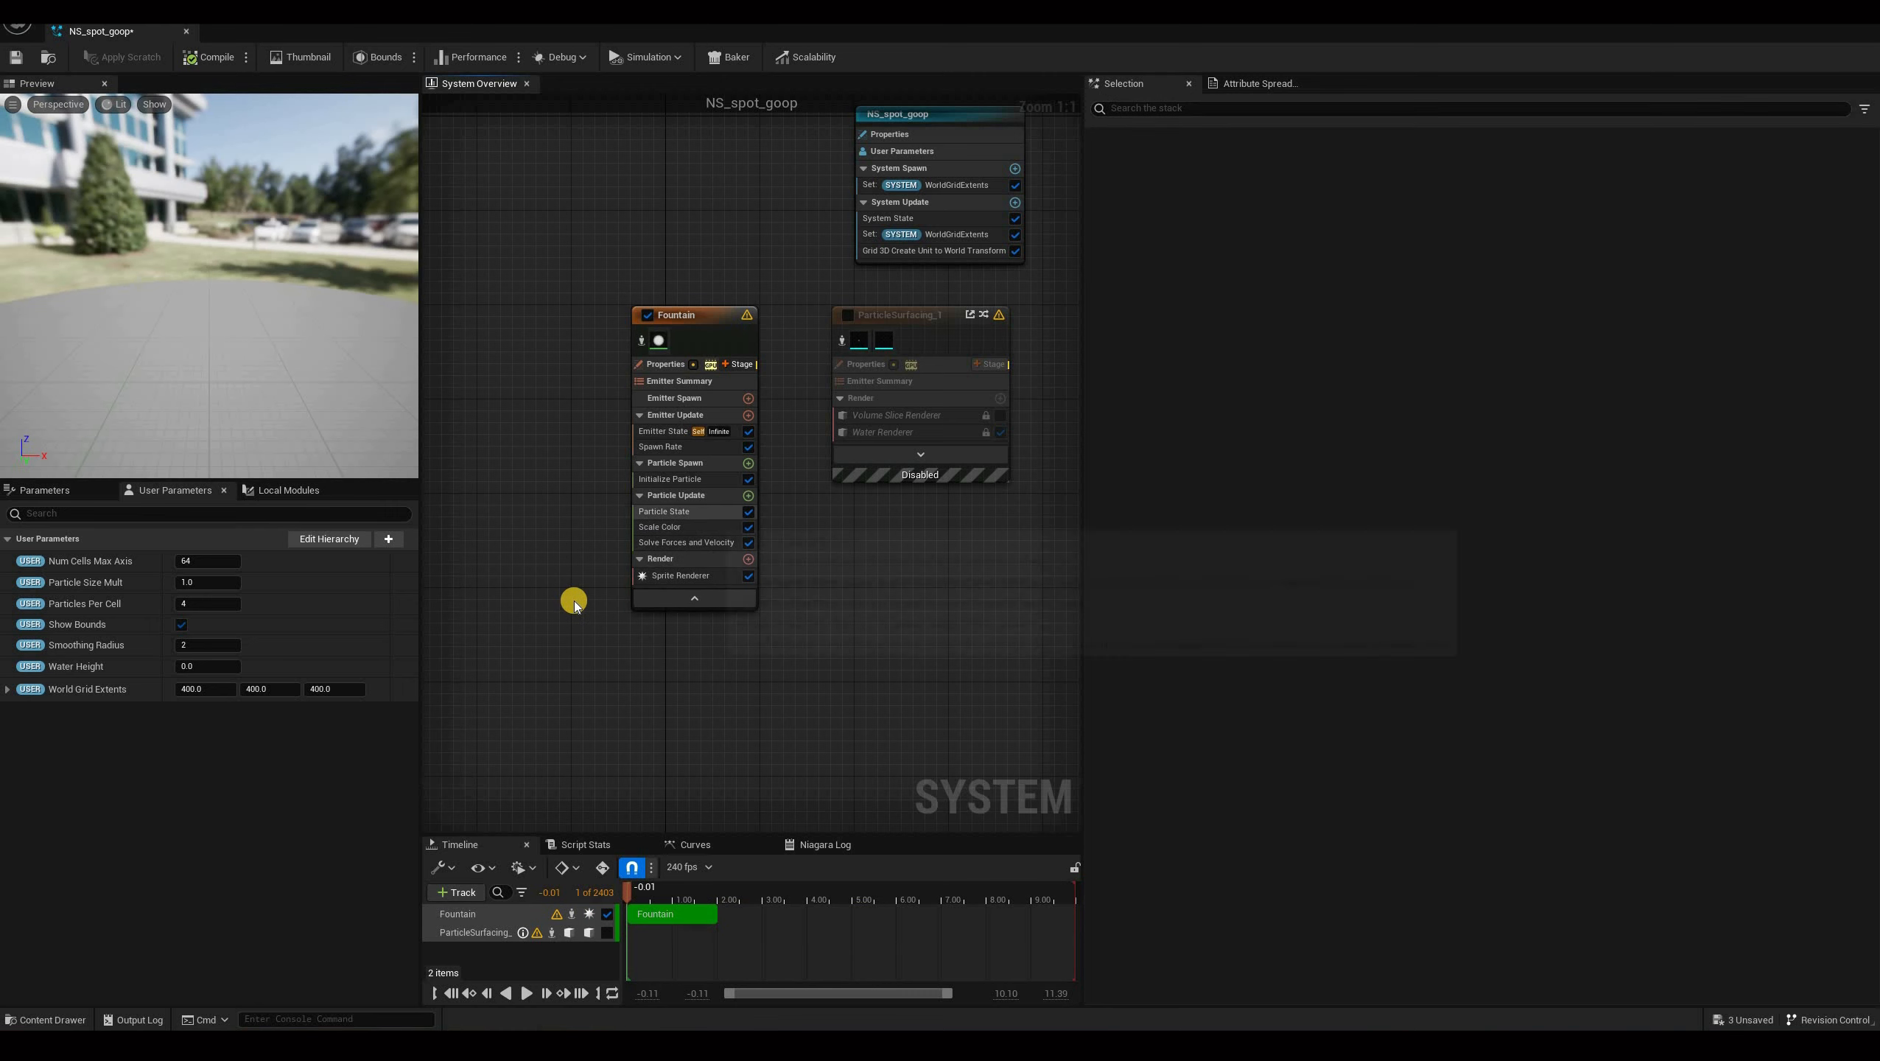
click(698, 526)
key(Delete)
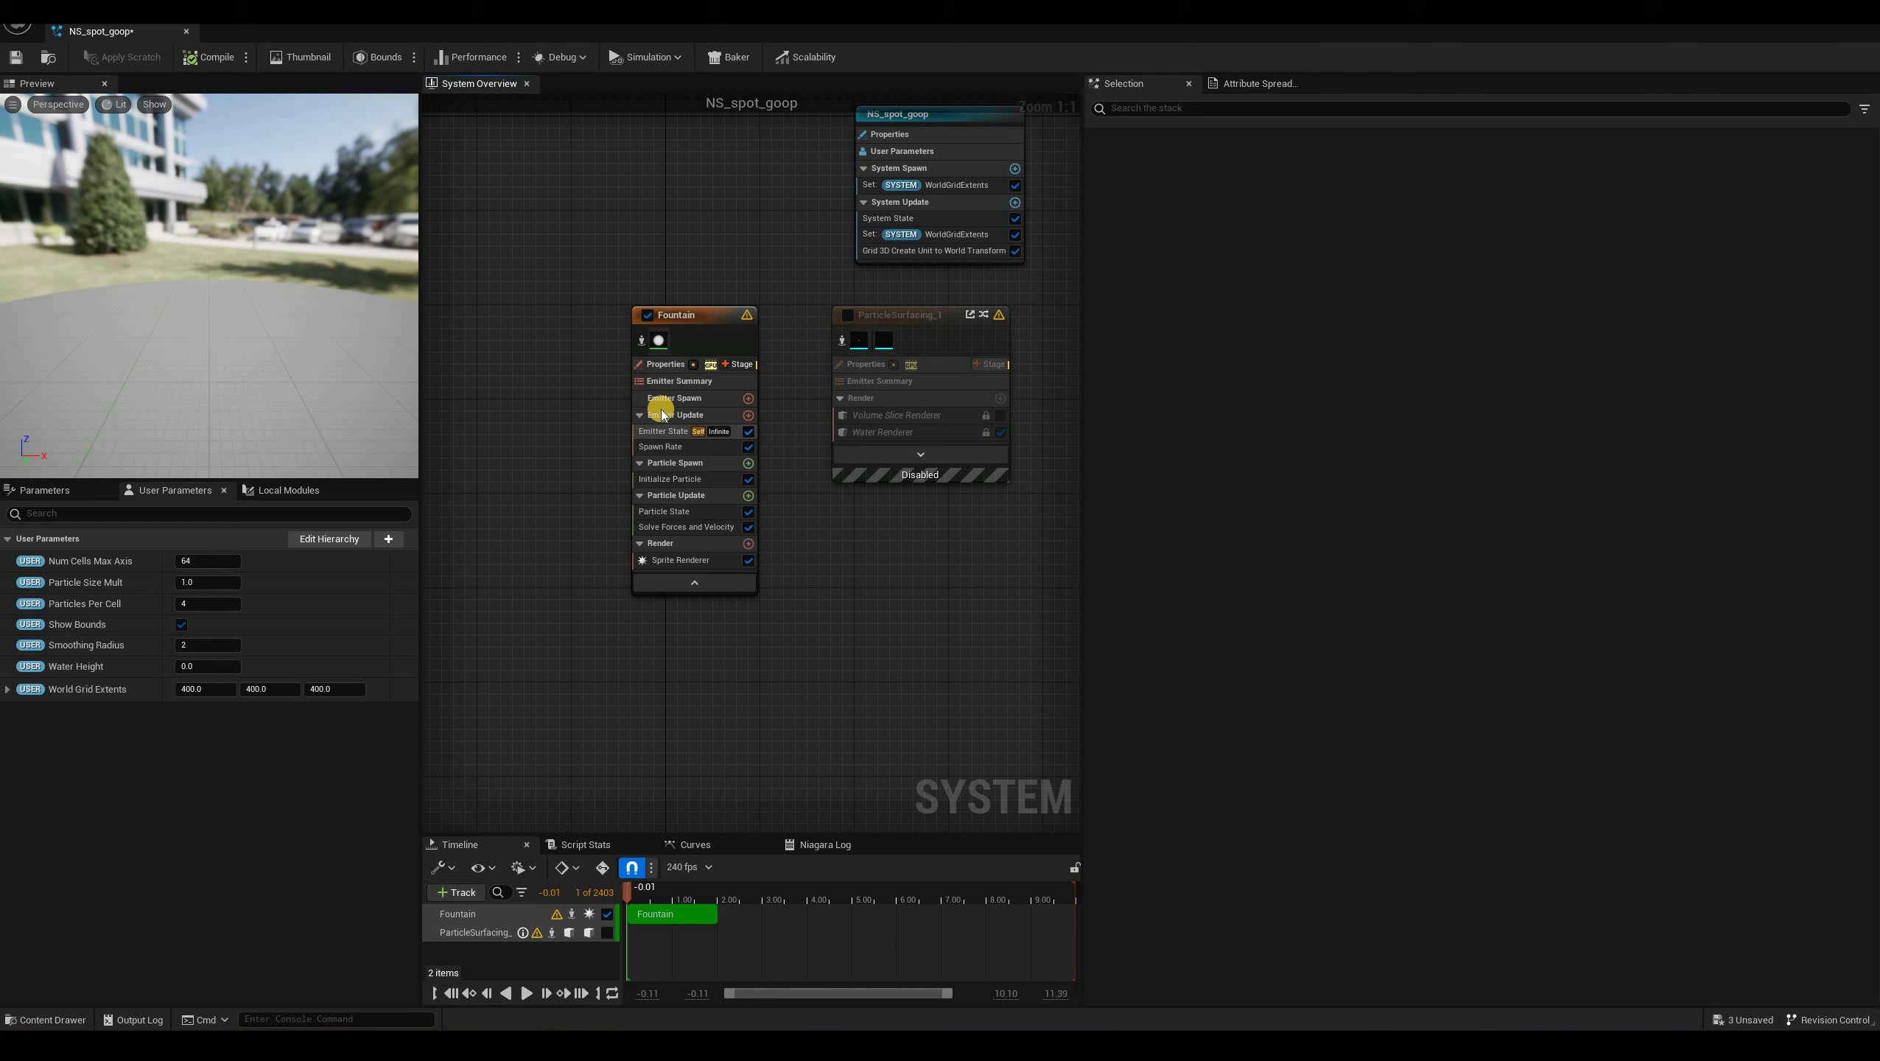
Add a Sample Skeletal Mesh module to the Fountain's Emitter Update stage.
click(749, 417)
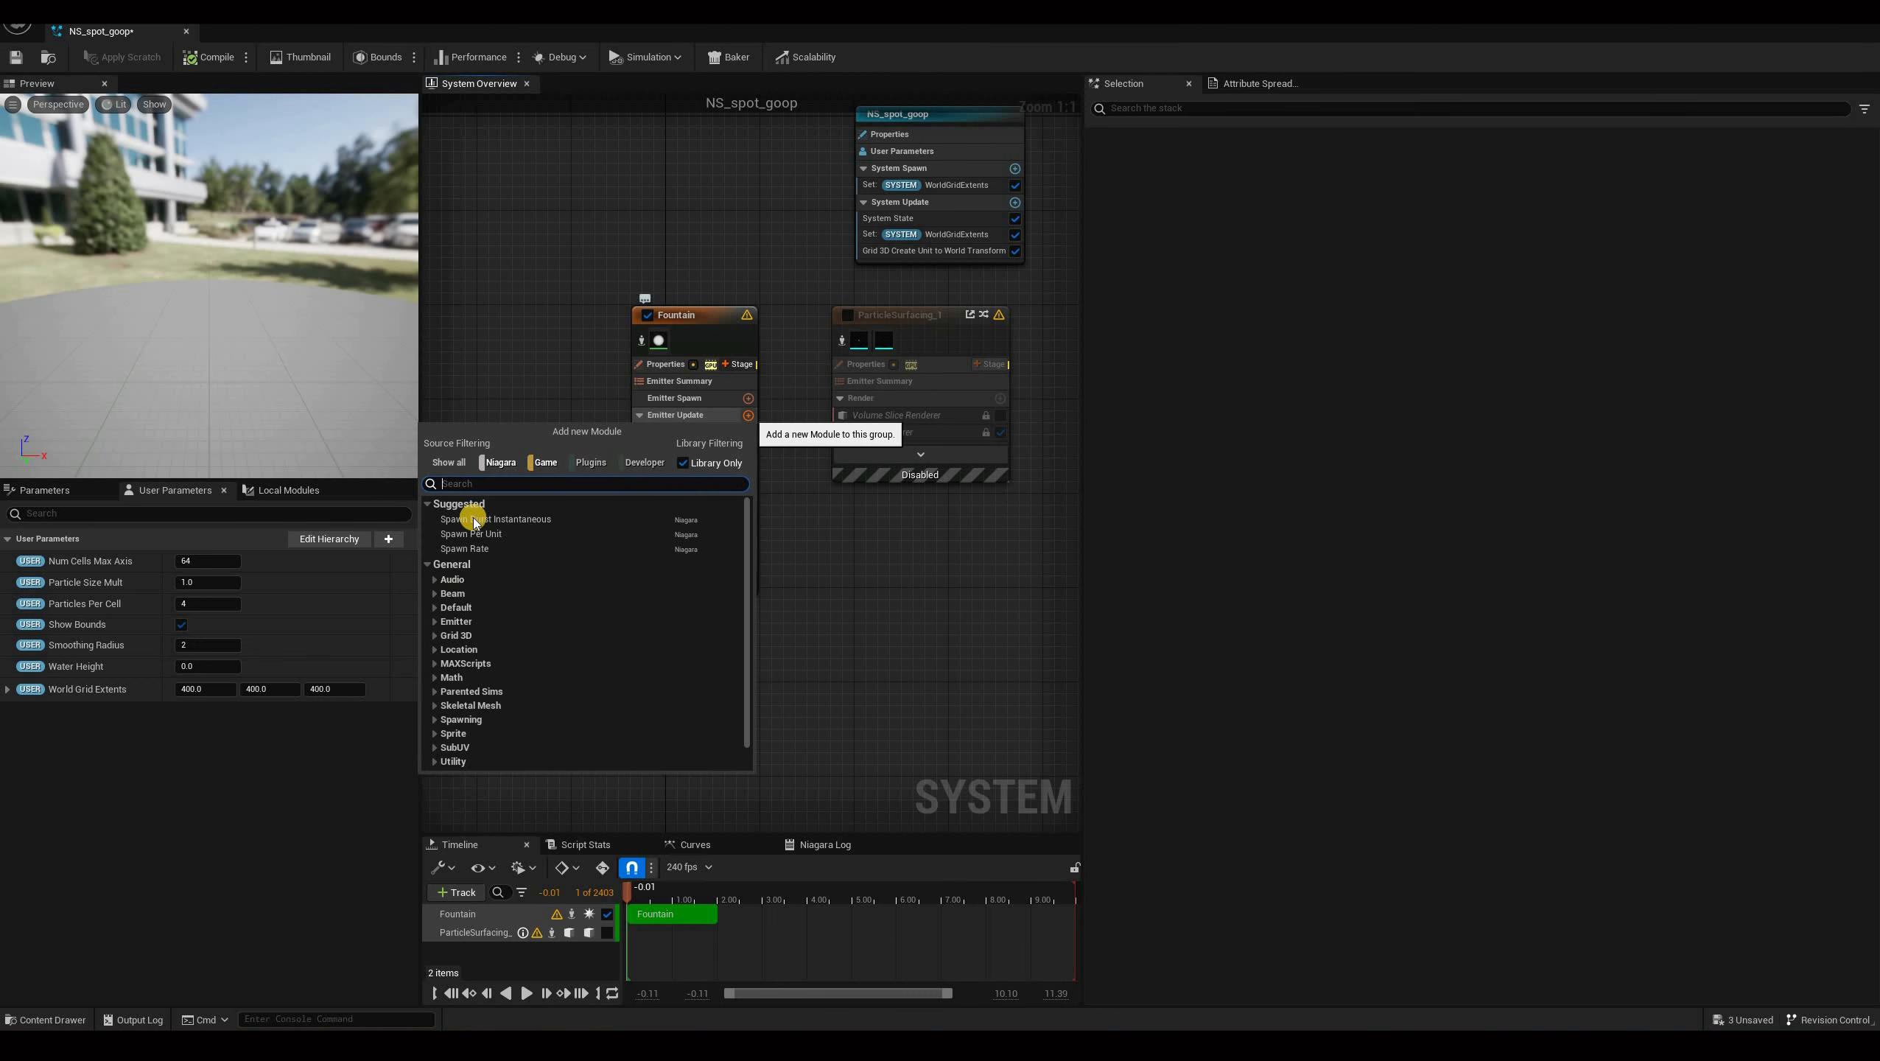
text(ske)
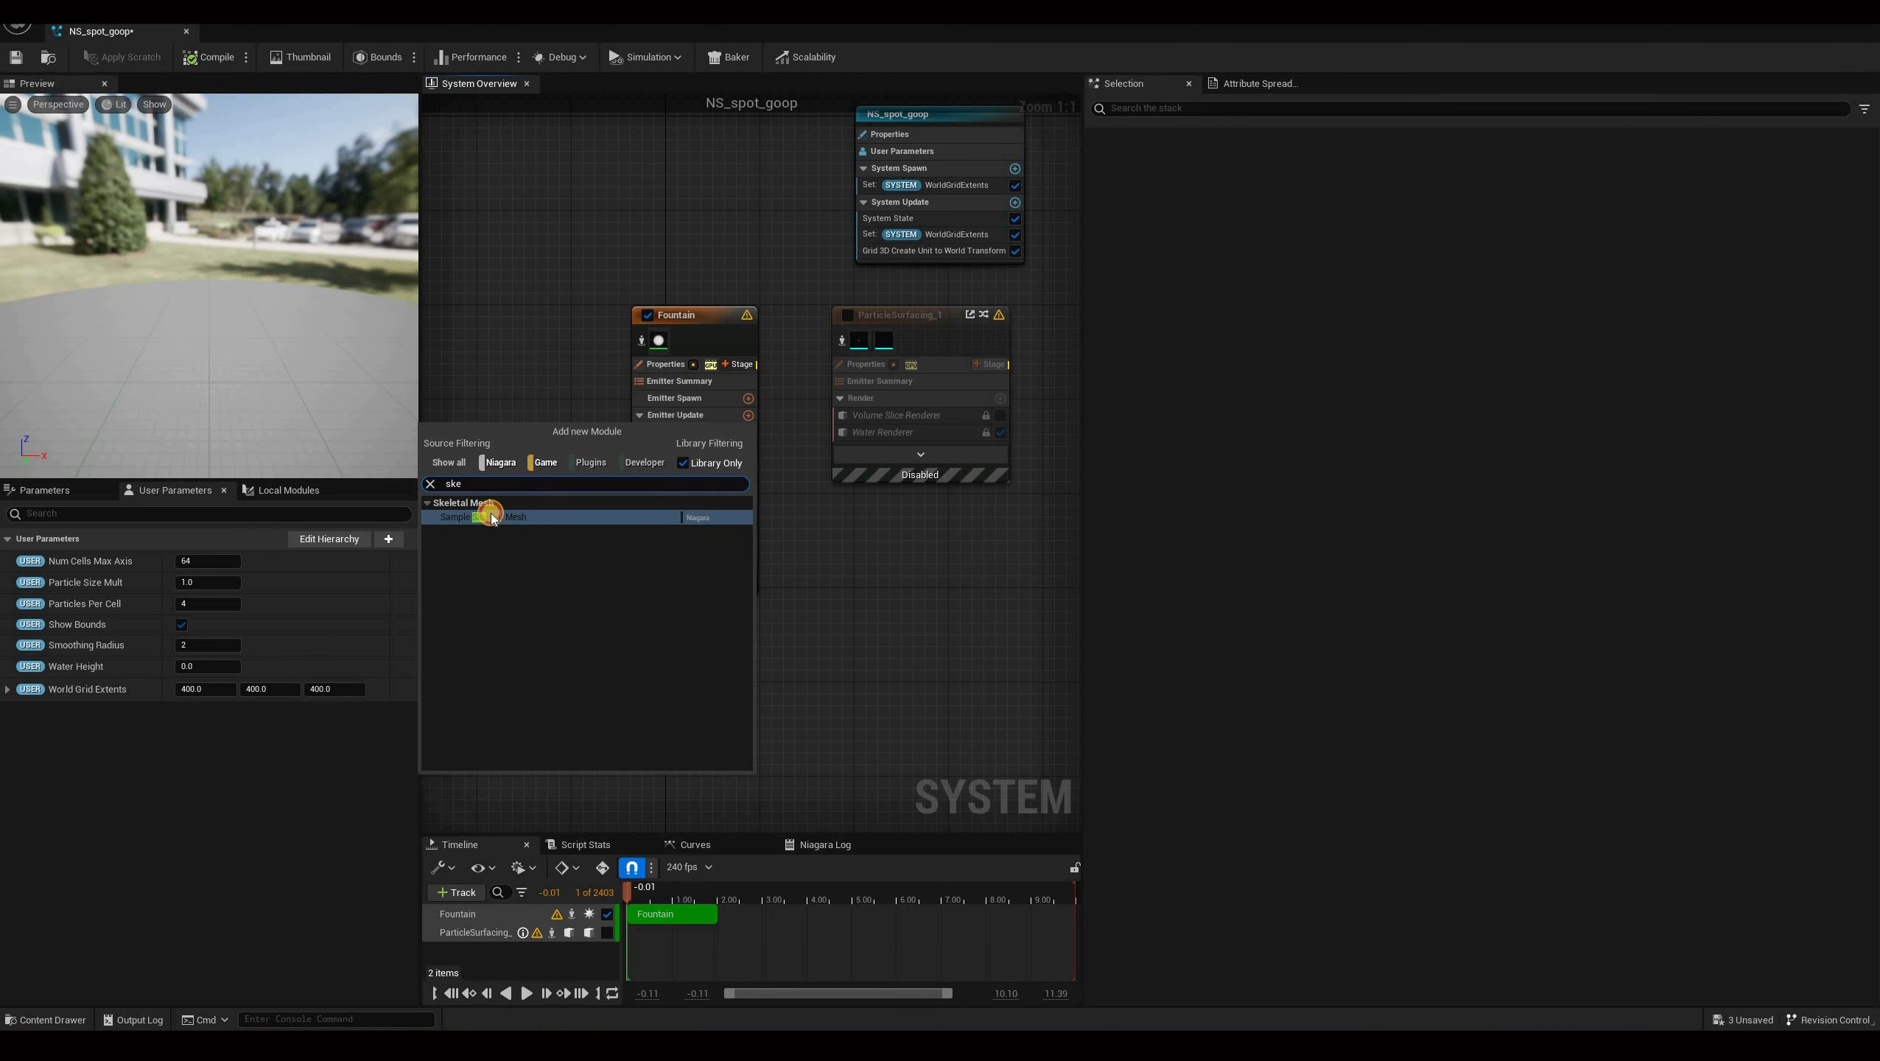
click(491, 515)
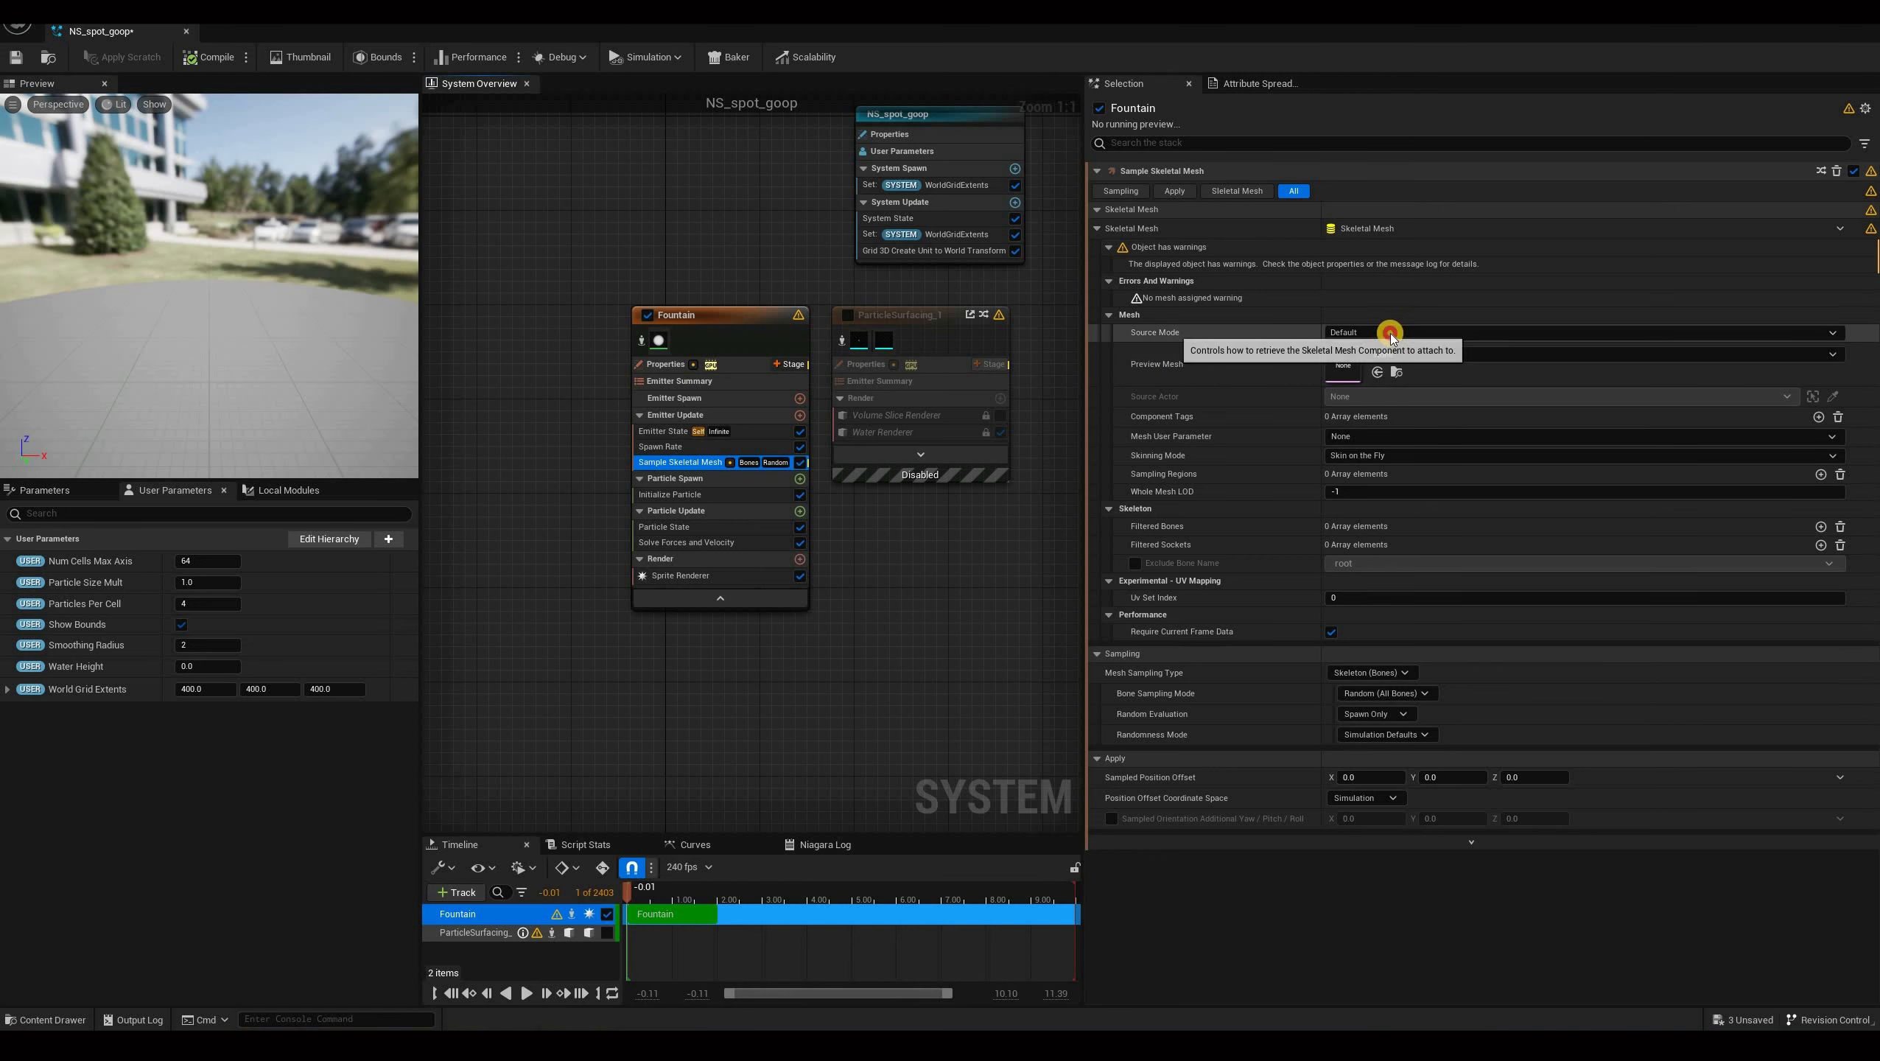
Set the Sample Skeletal Mesh source mode to Attach Parent and its preview mesh to Running.
click(1376, 373)
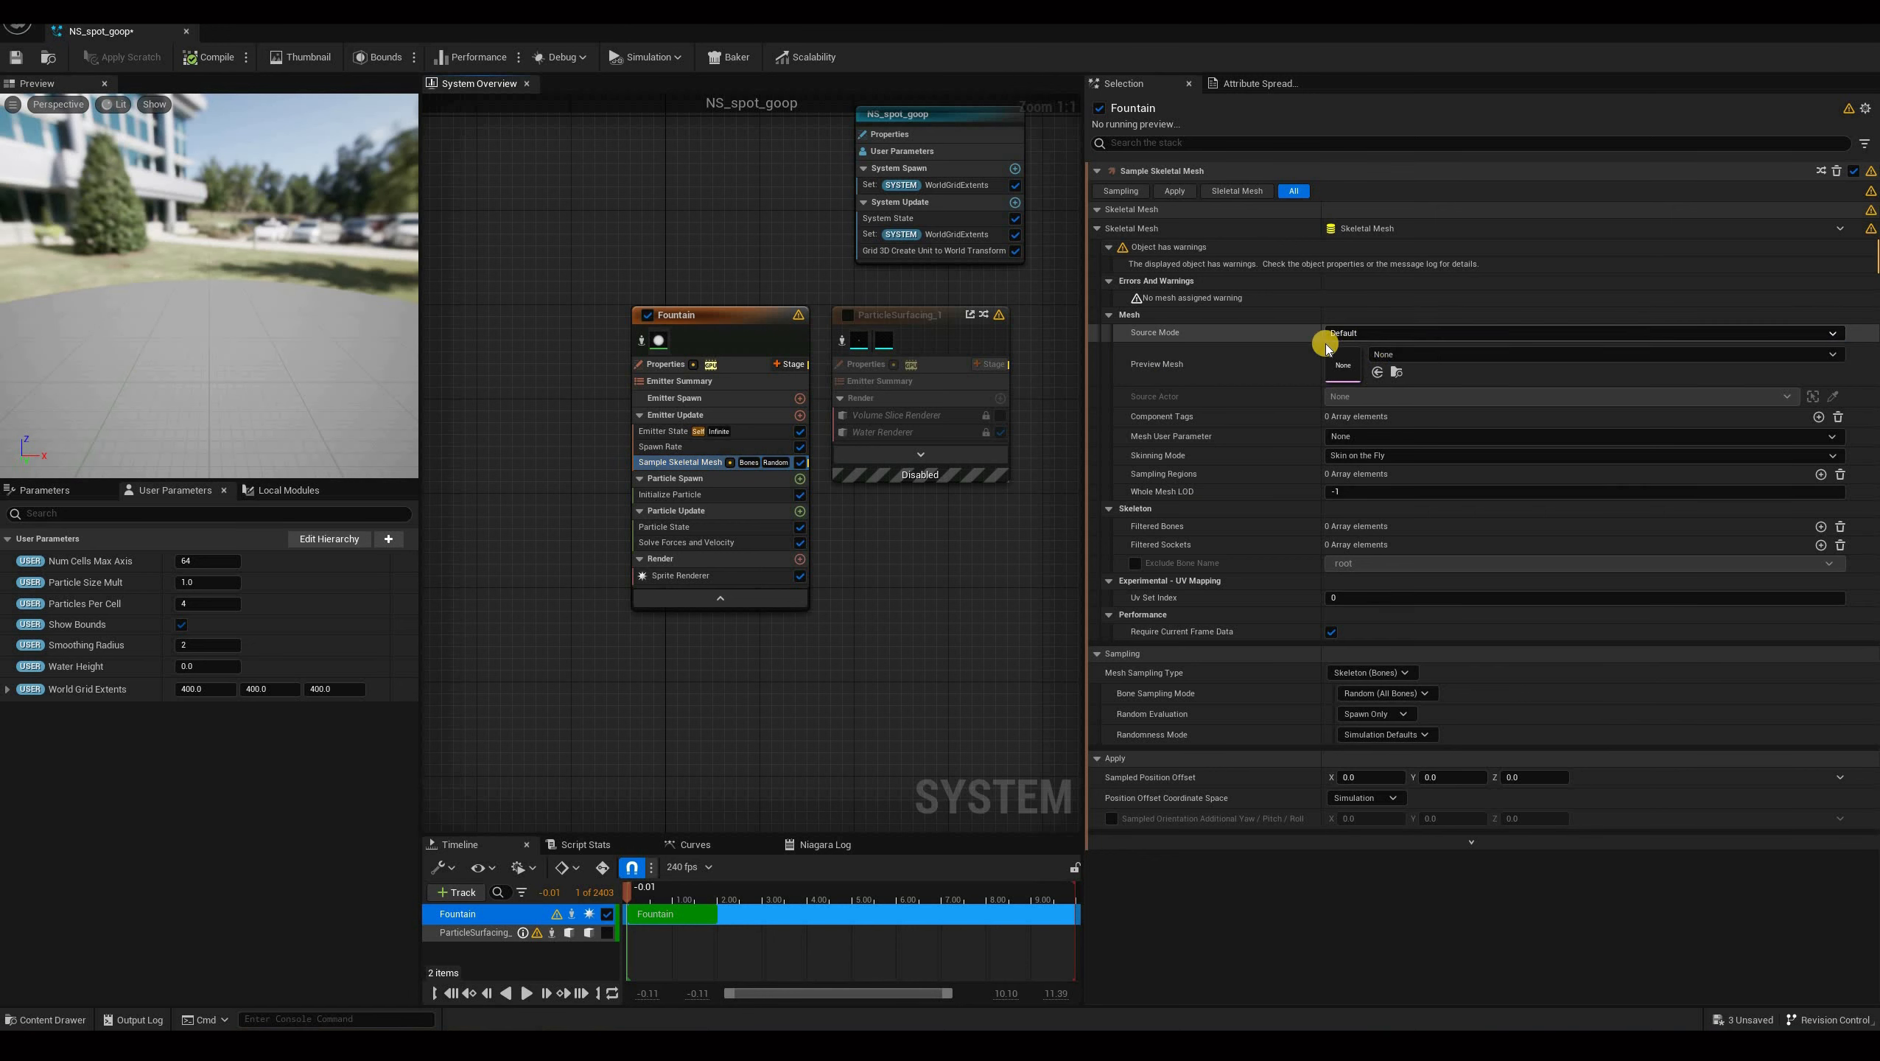
click(1356, 334)
click(1376, 374)
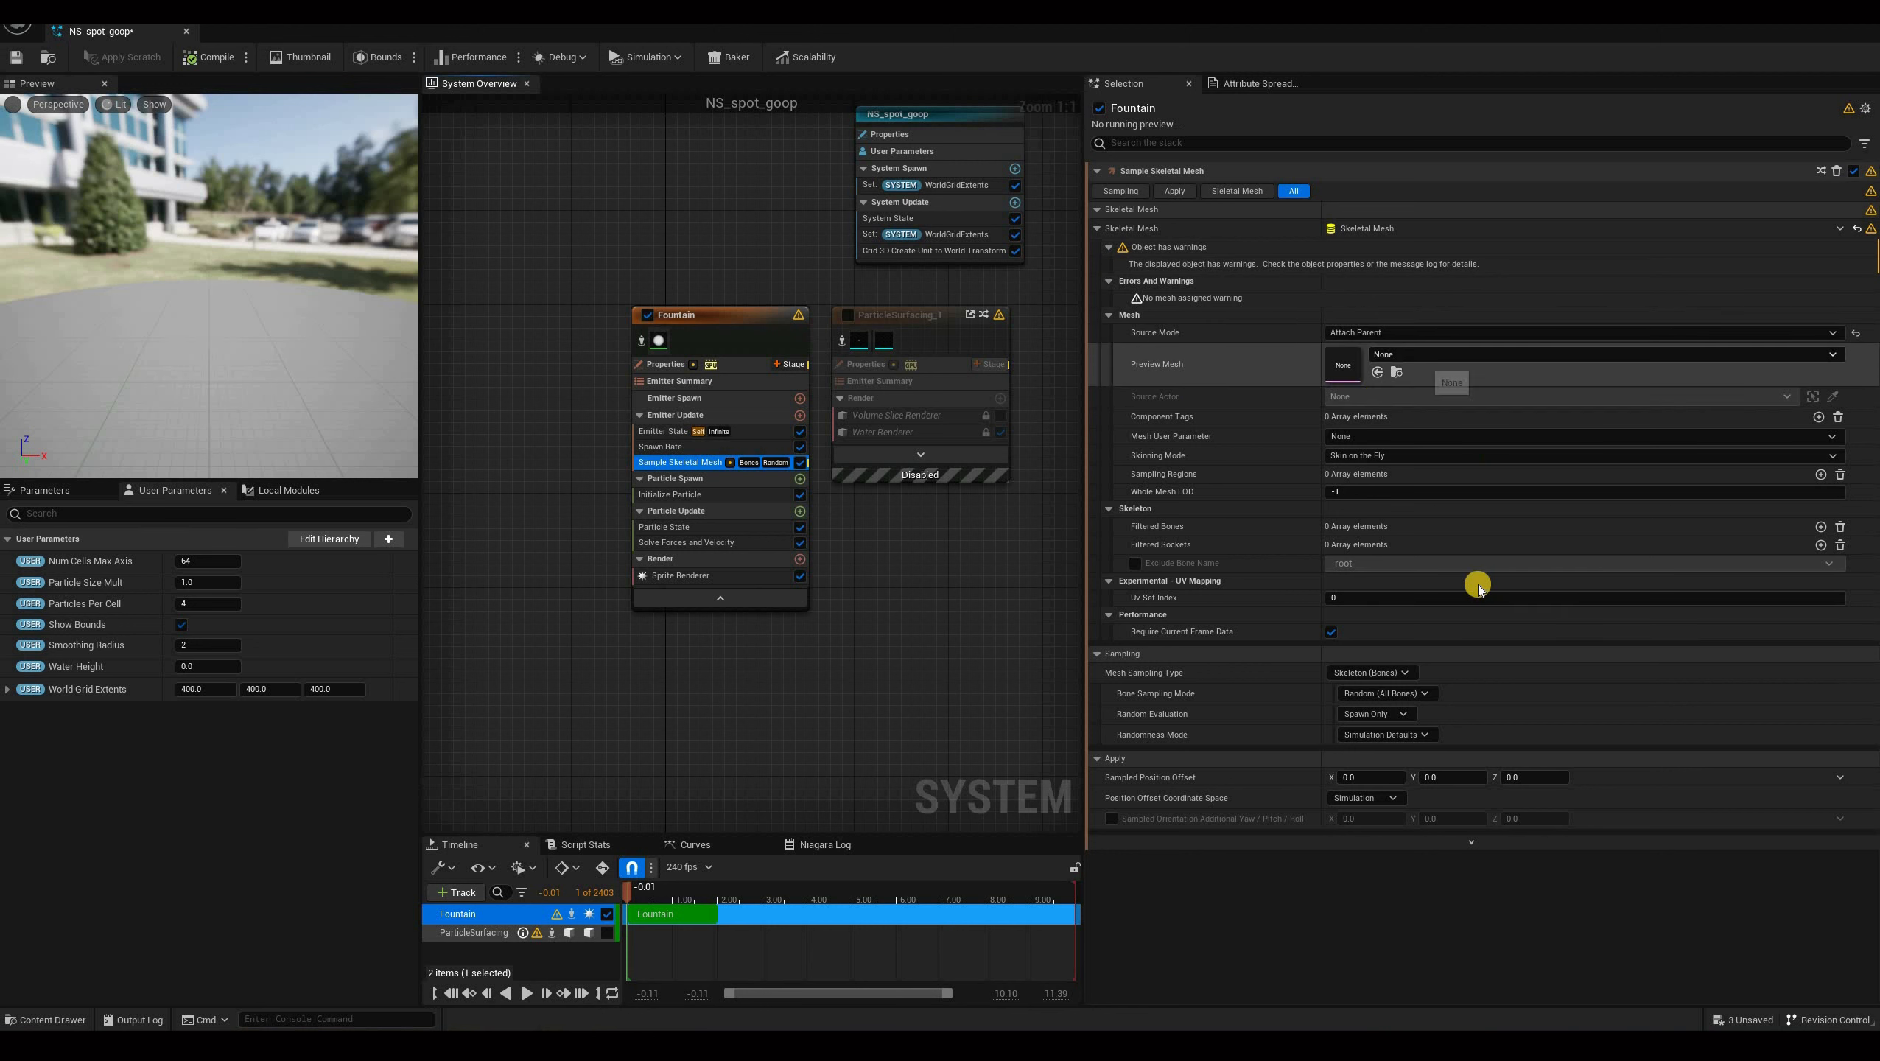
click(1420, 355)
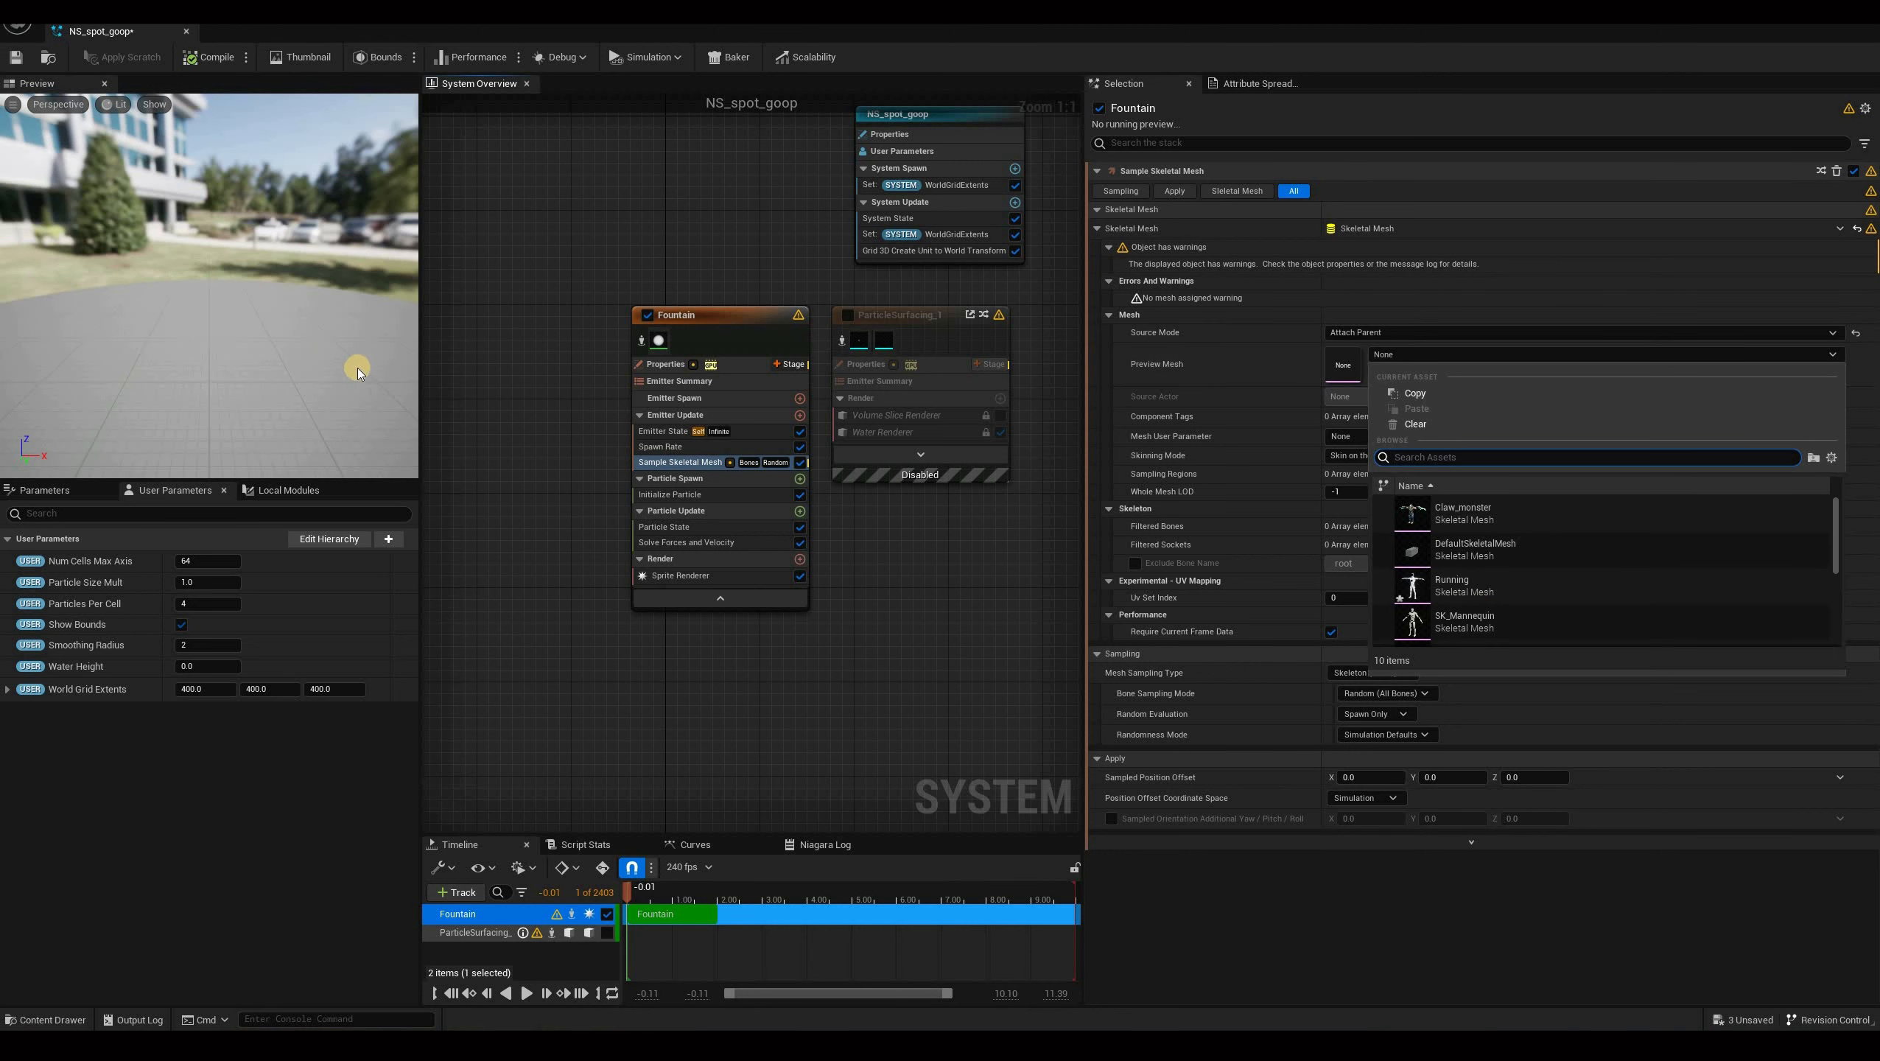
click(1454, 586)
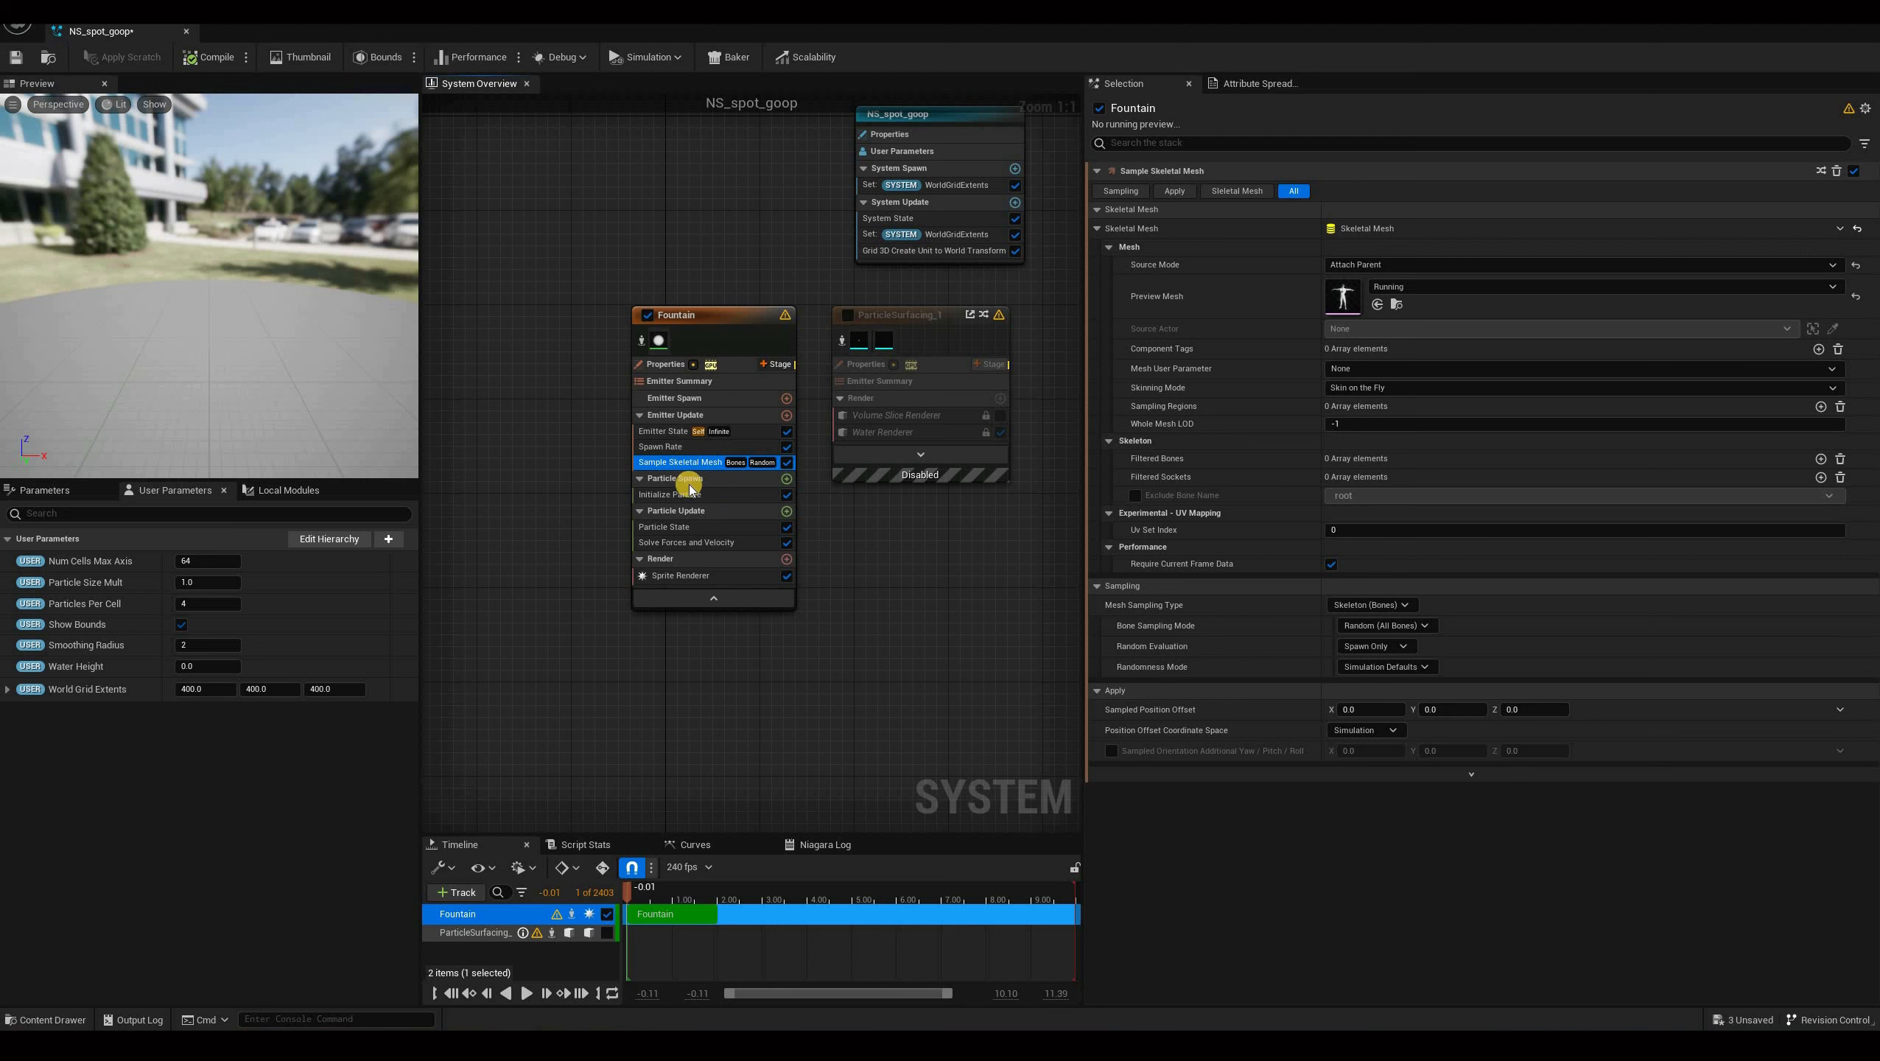
Add a Skeletal Mesh Location module to Particle Spawn, set to Attach Parent with the Running preview mesh.
click(787, 479)
text(ske)
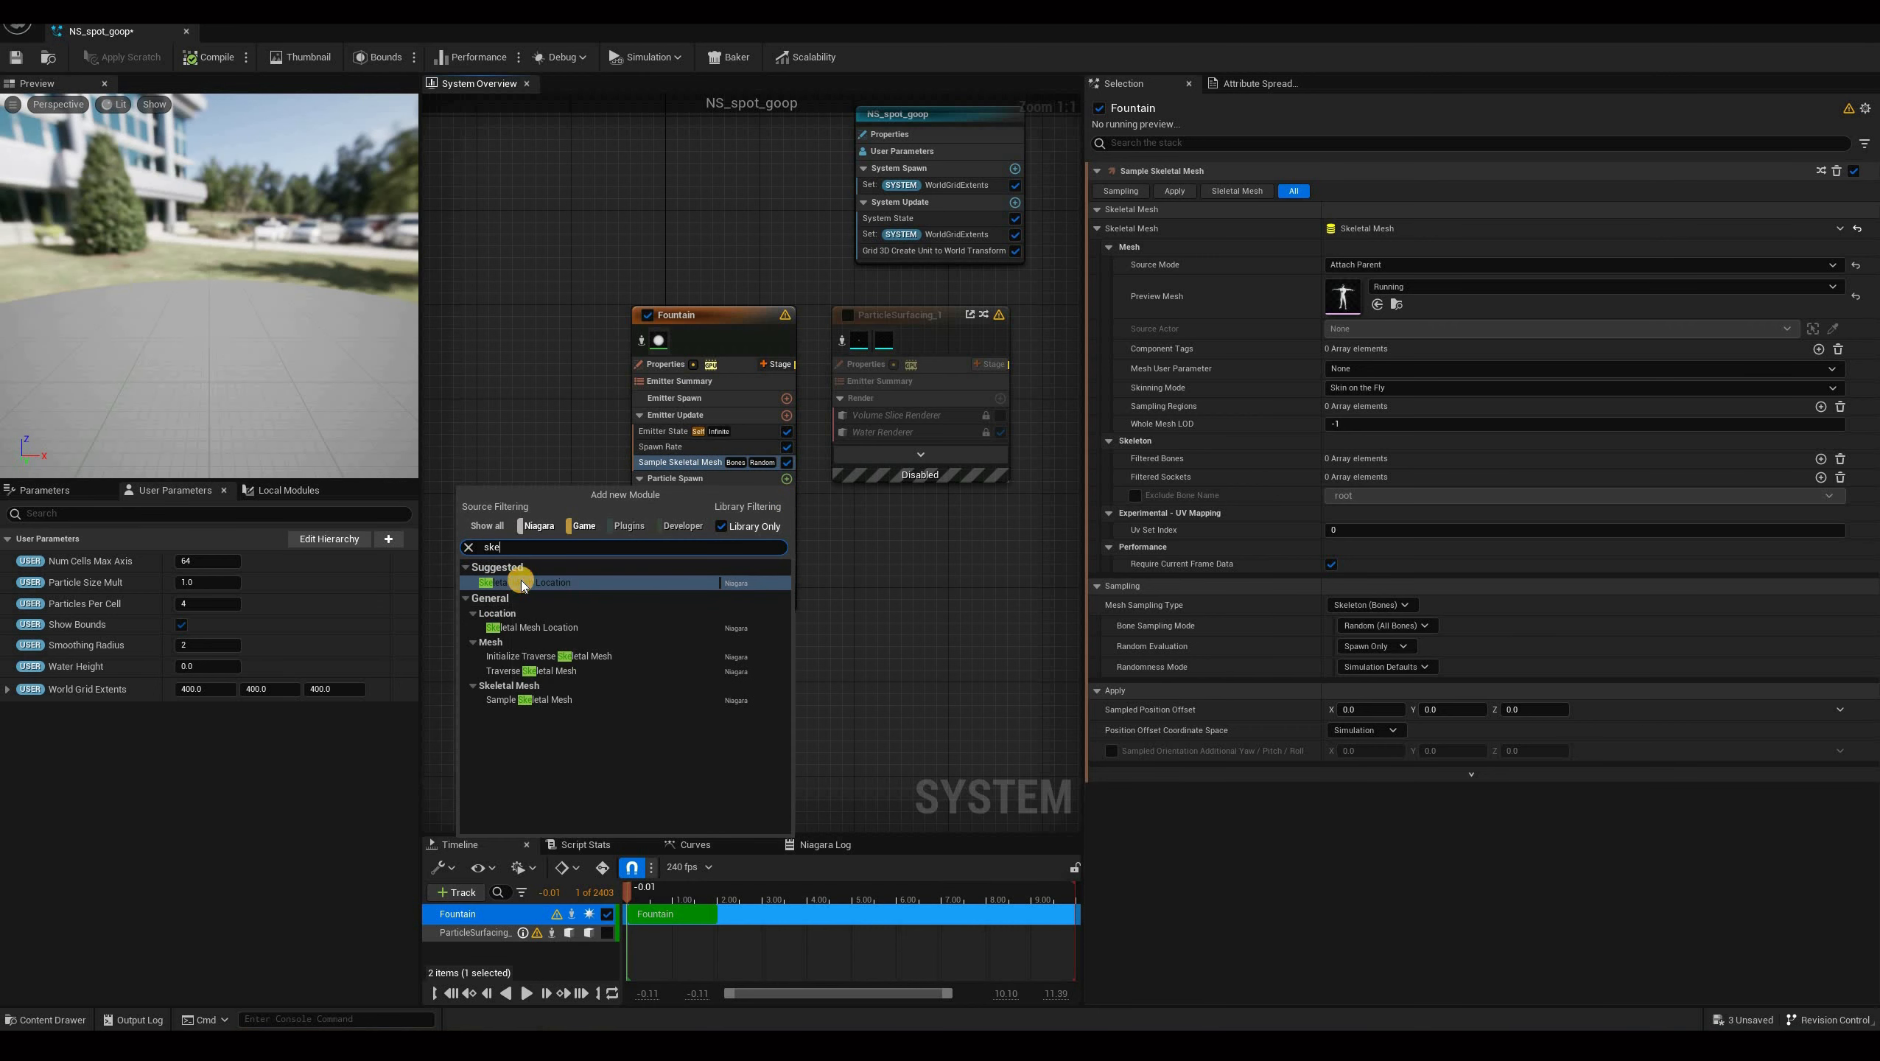
key(Return)
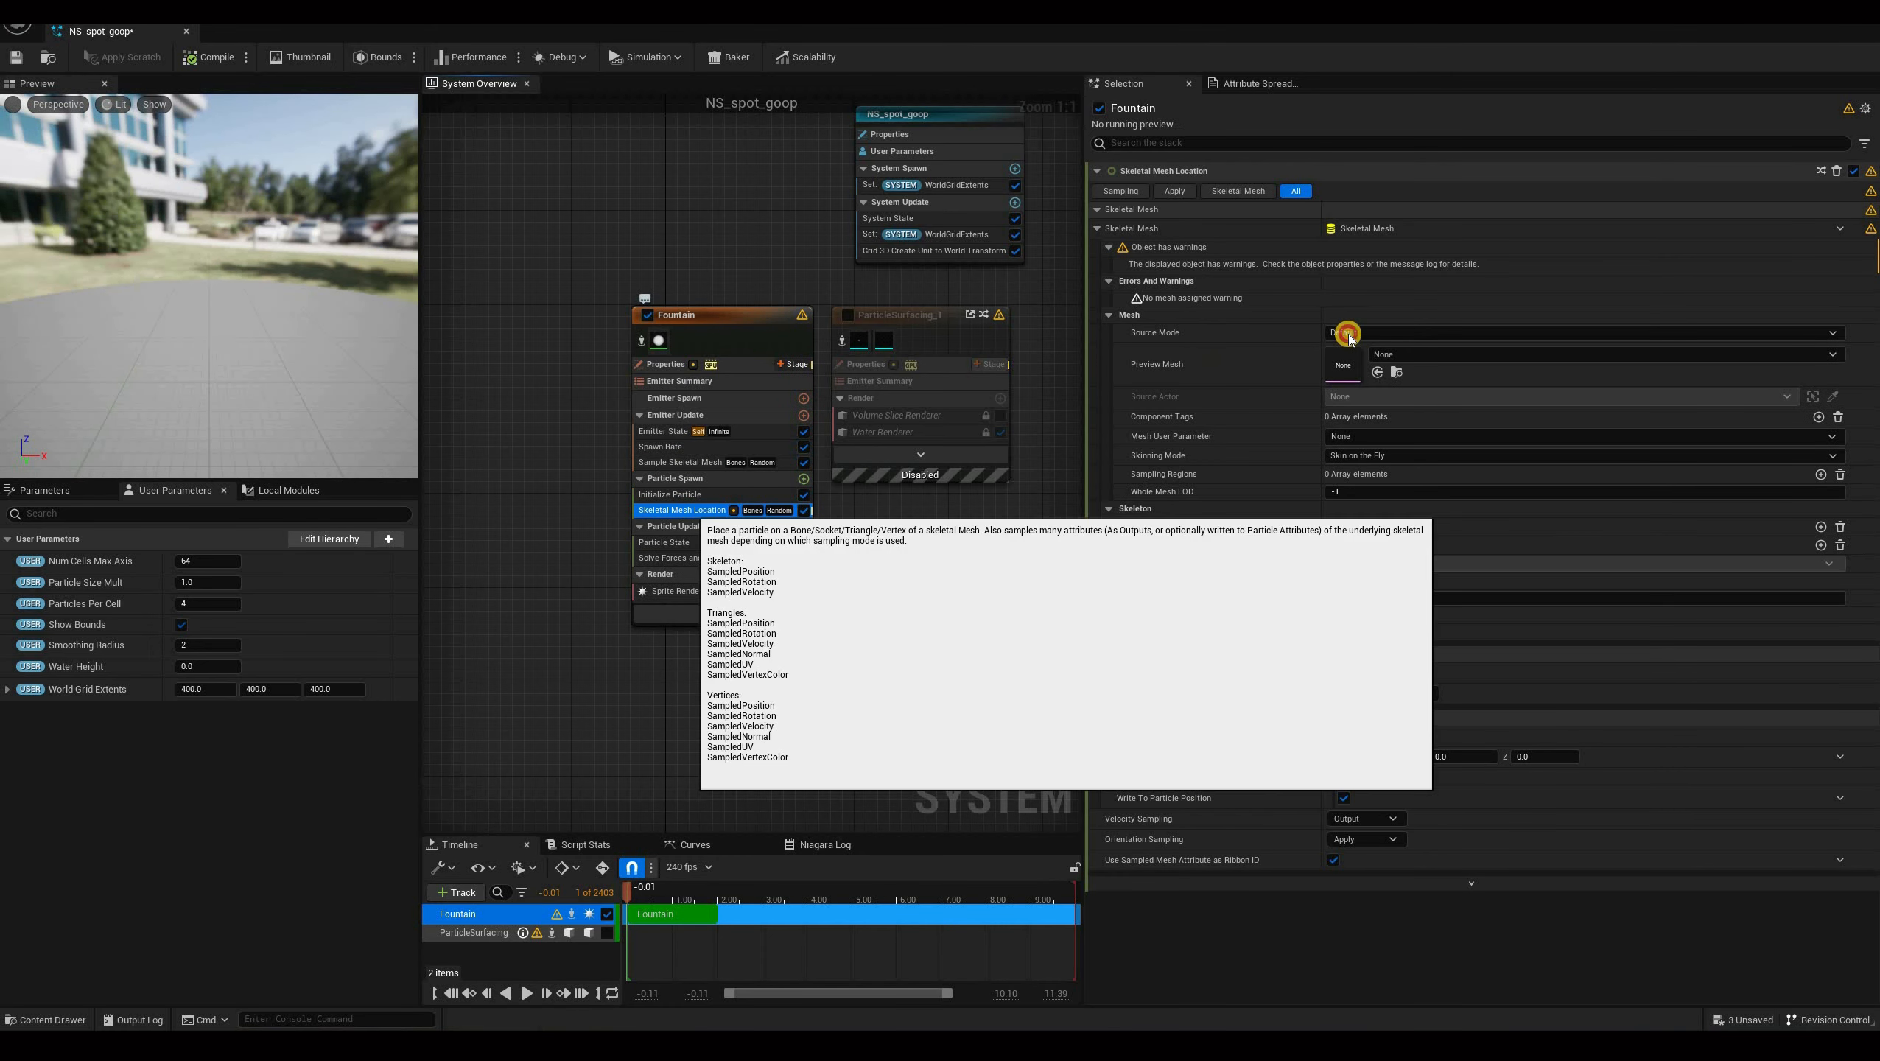
click(1350, 374)
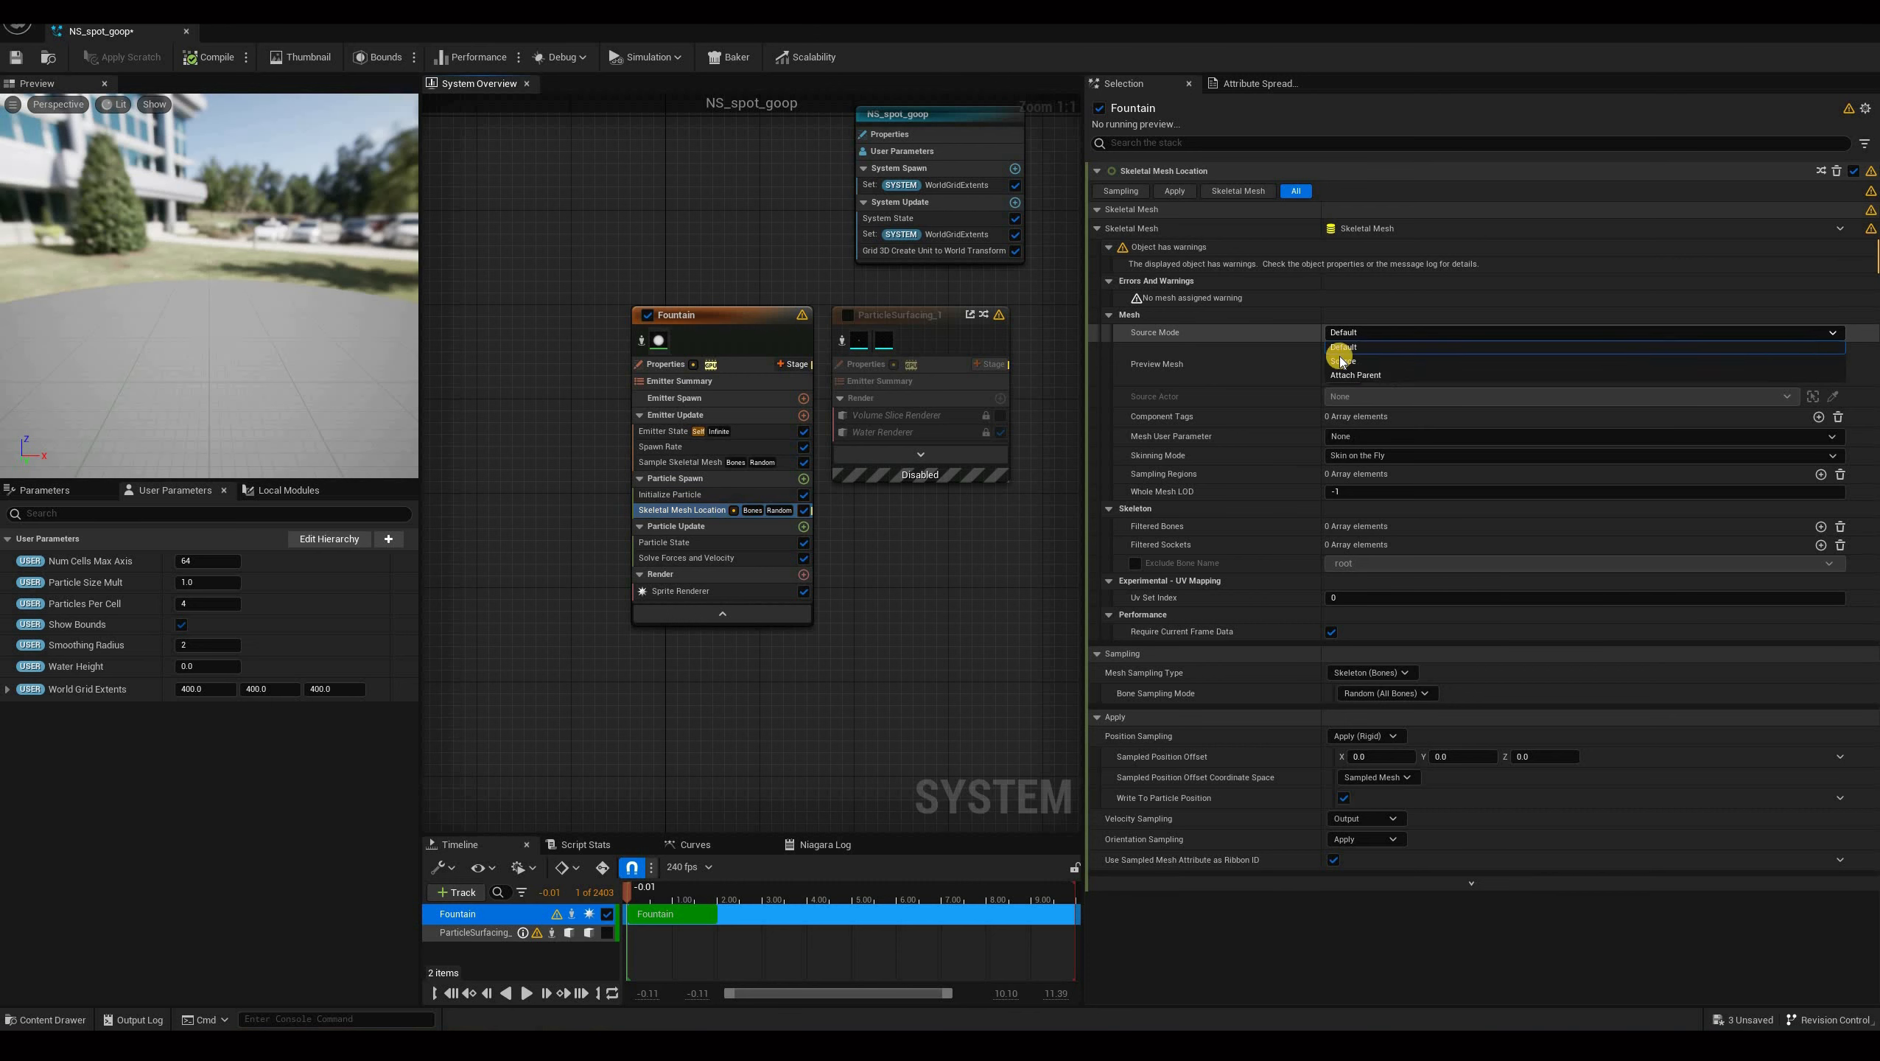
click(1374, 333)
click(1426, 362)
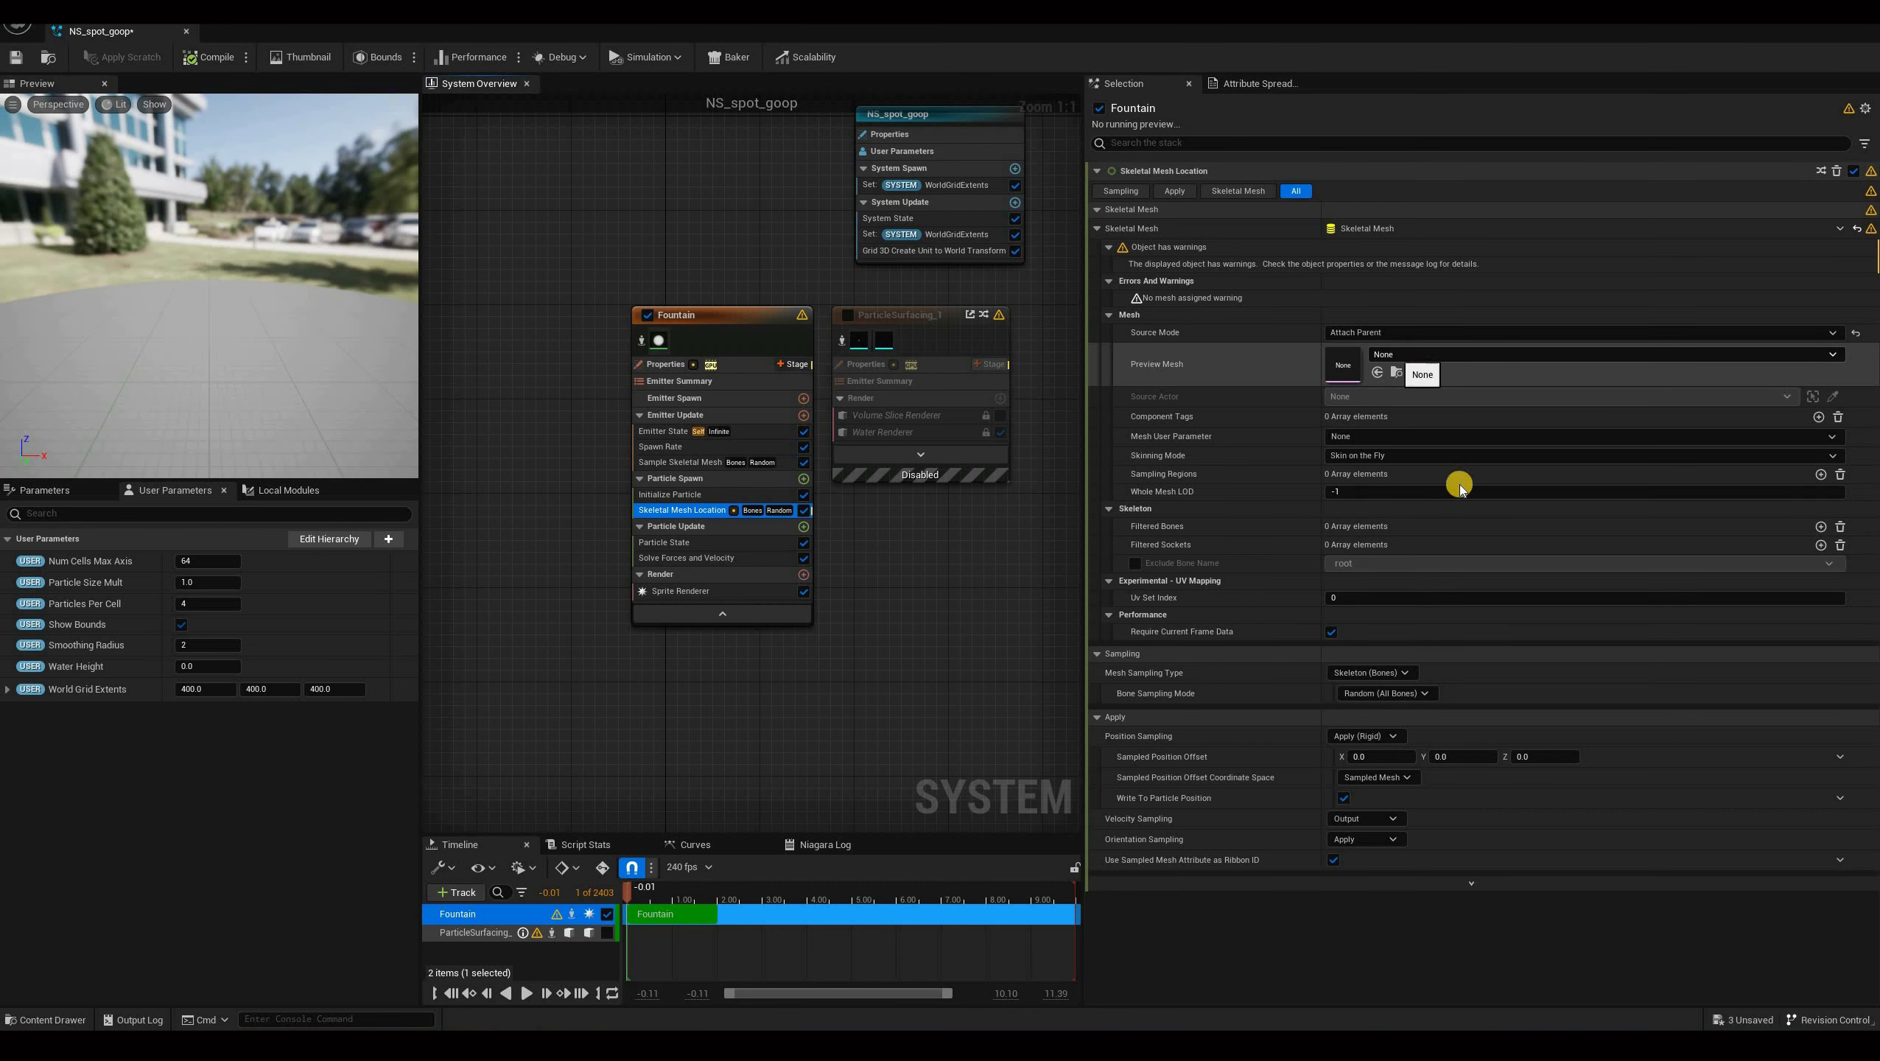
click(1426, 355)
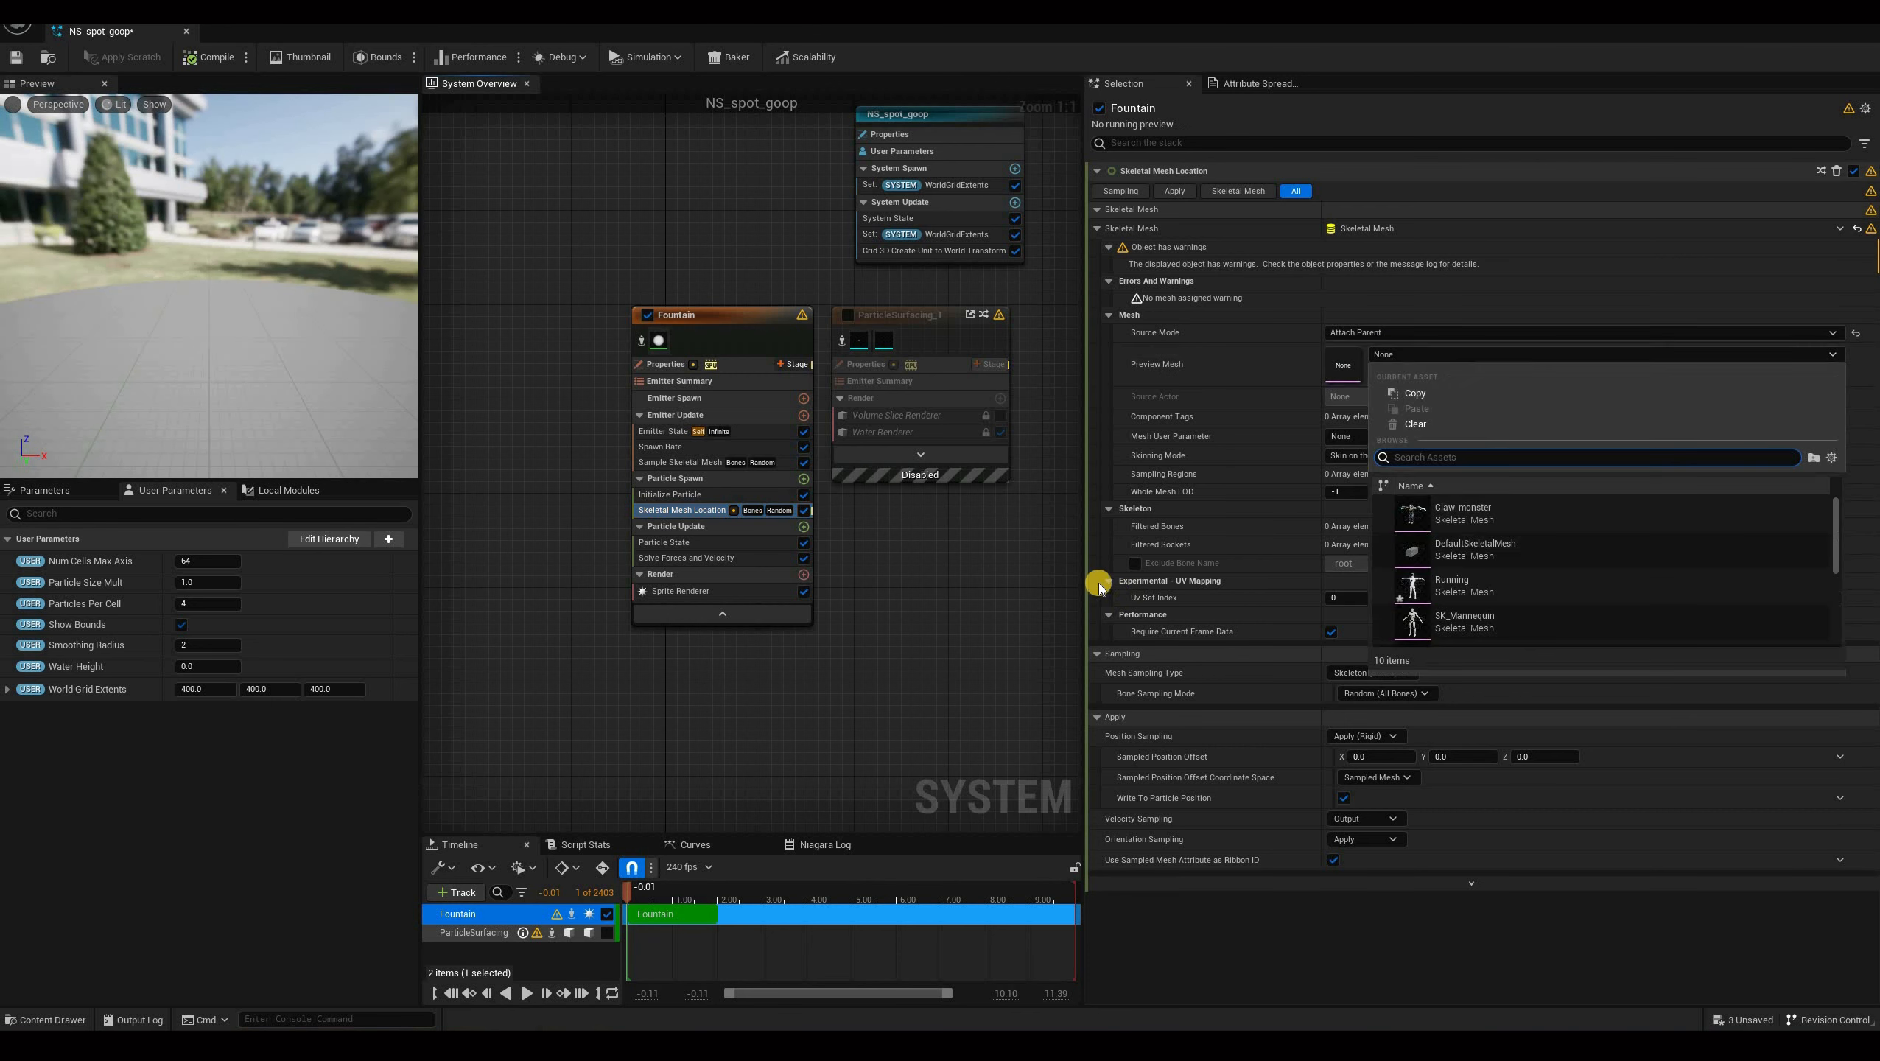
click(1467, 587)
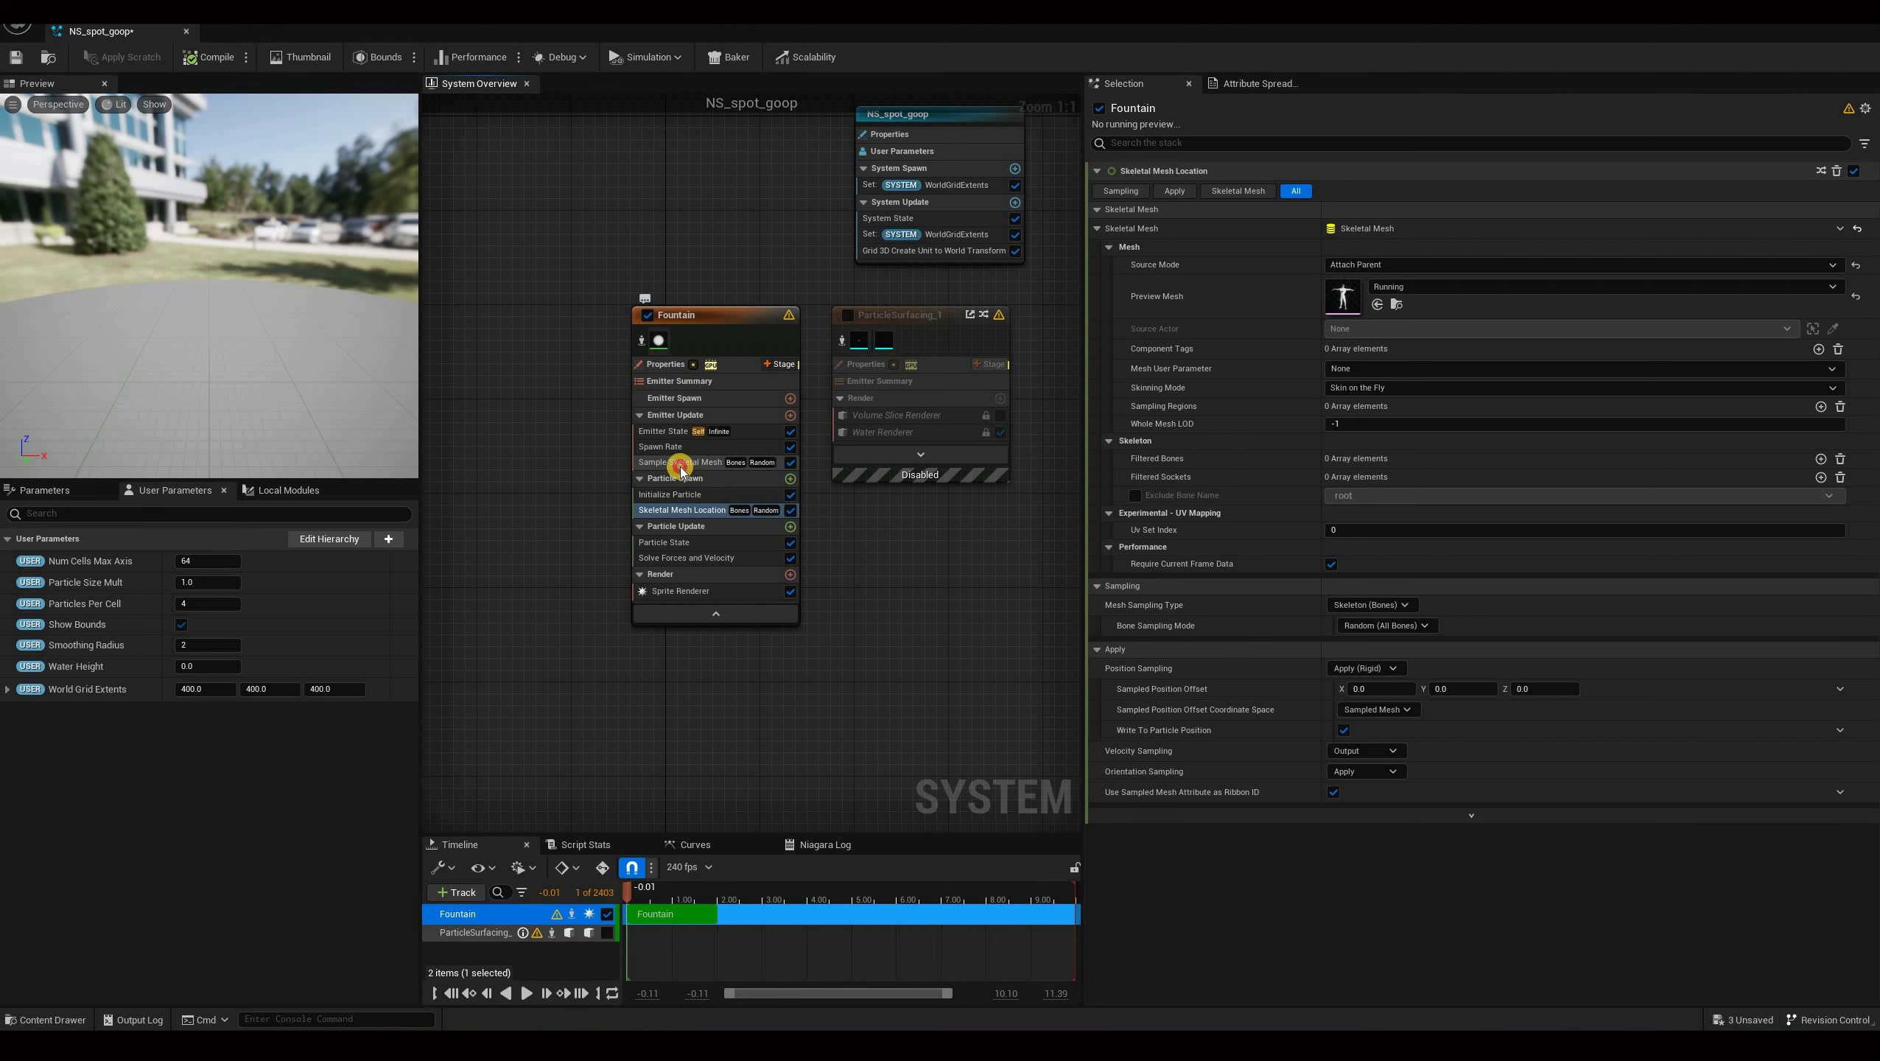
Set the mesh sampling type of both skeletal mesh modules to Surface (Triangles).
click(744, 462)
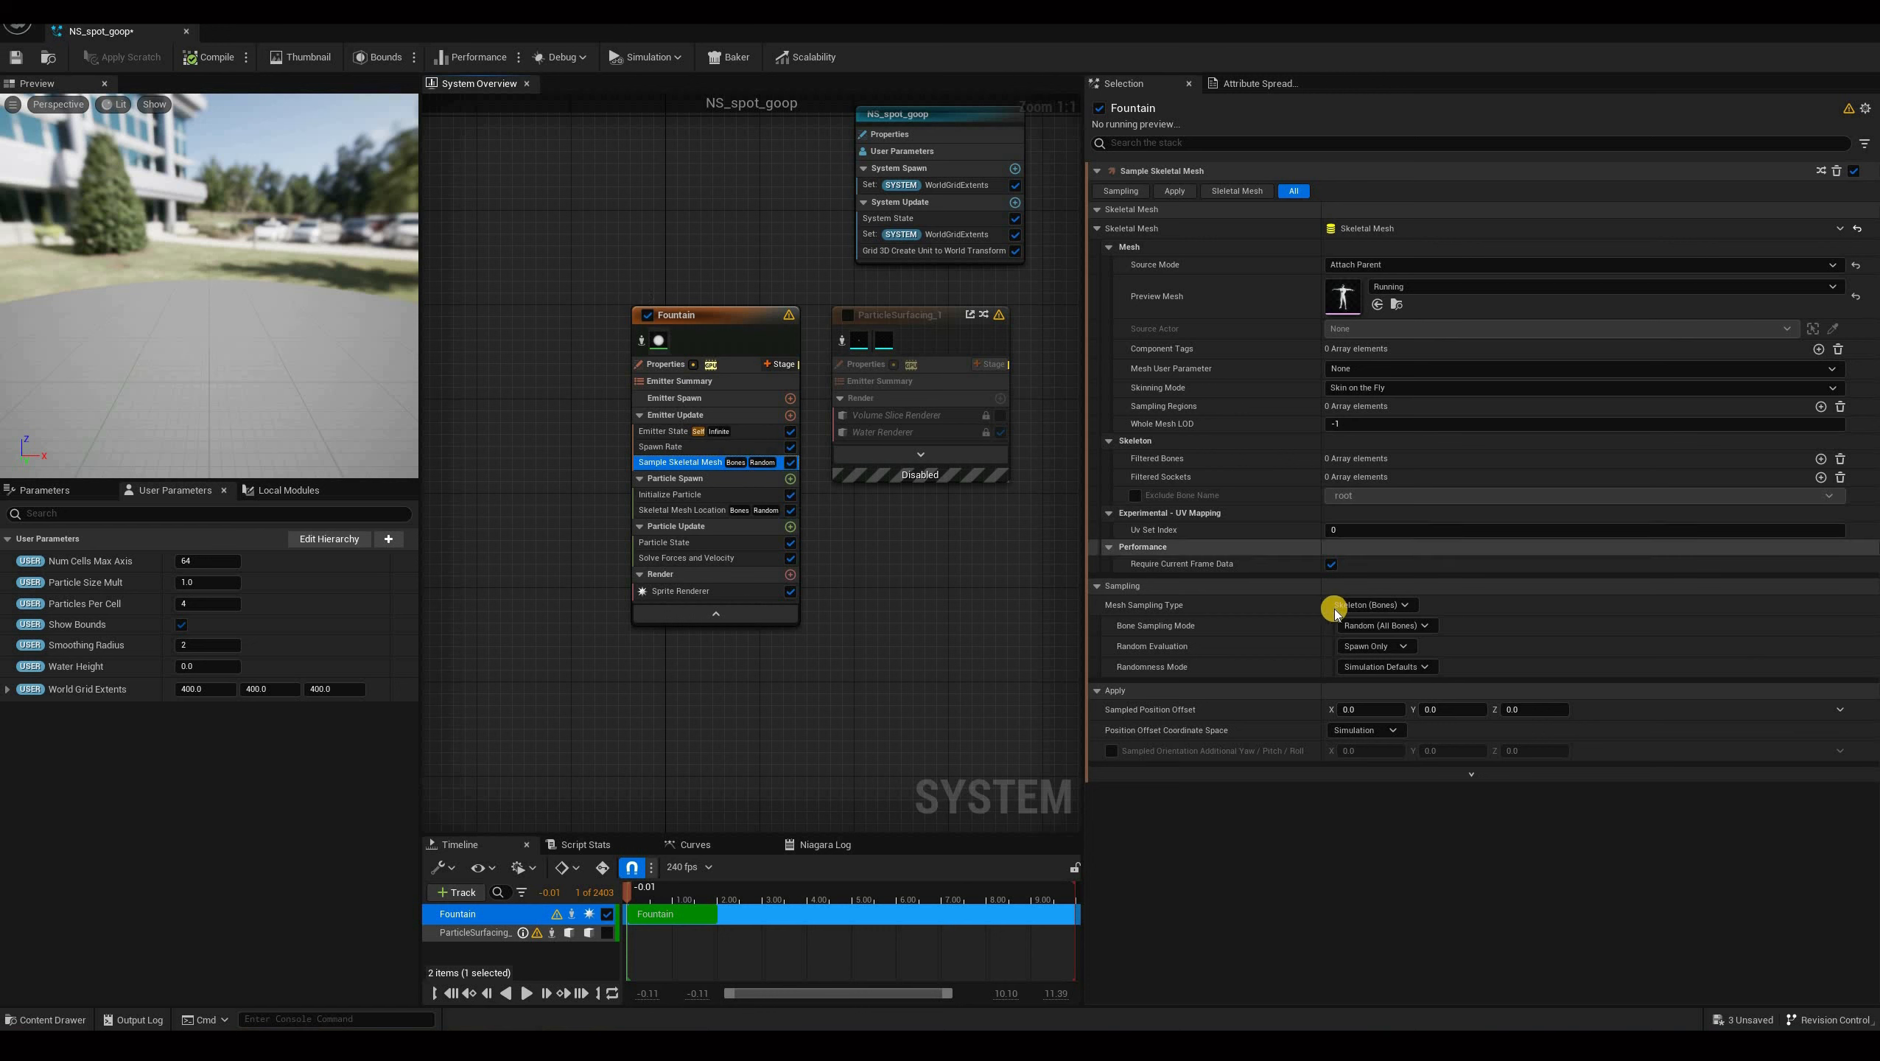
click(1372, 604)
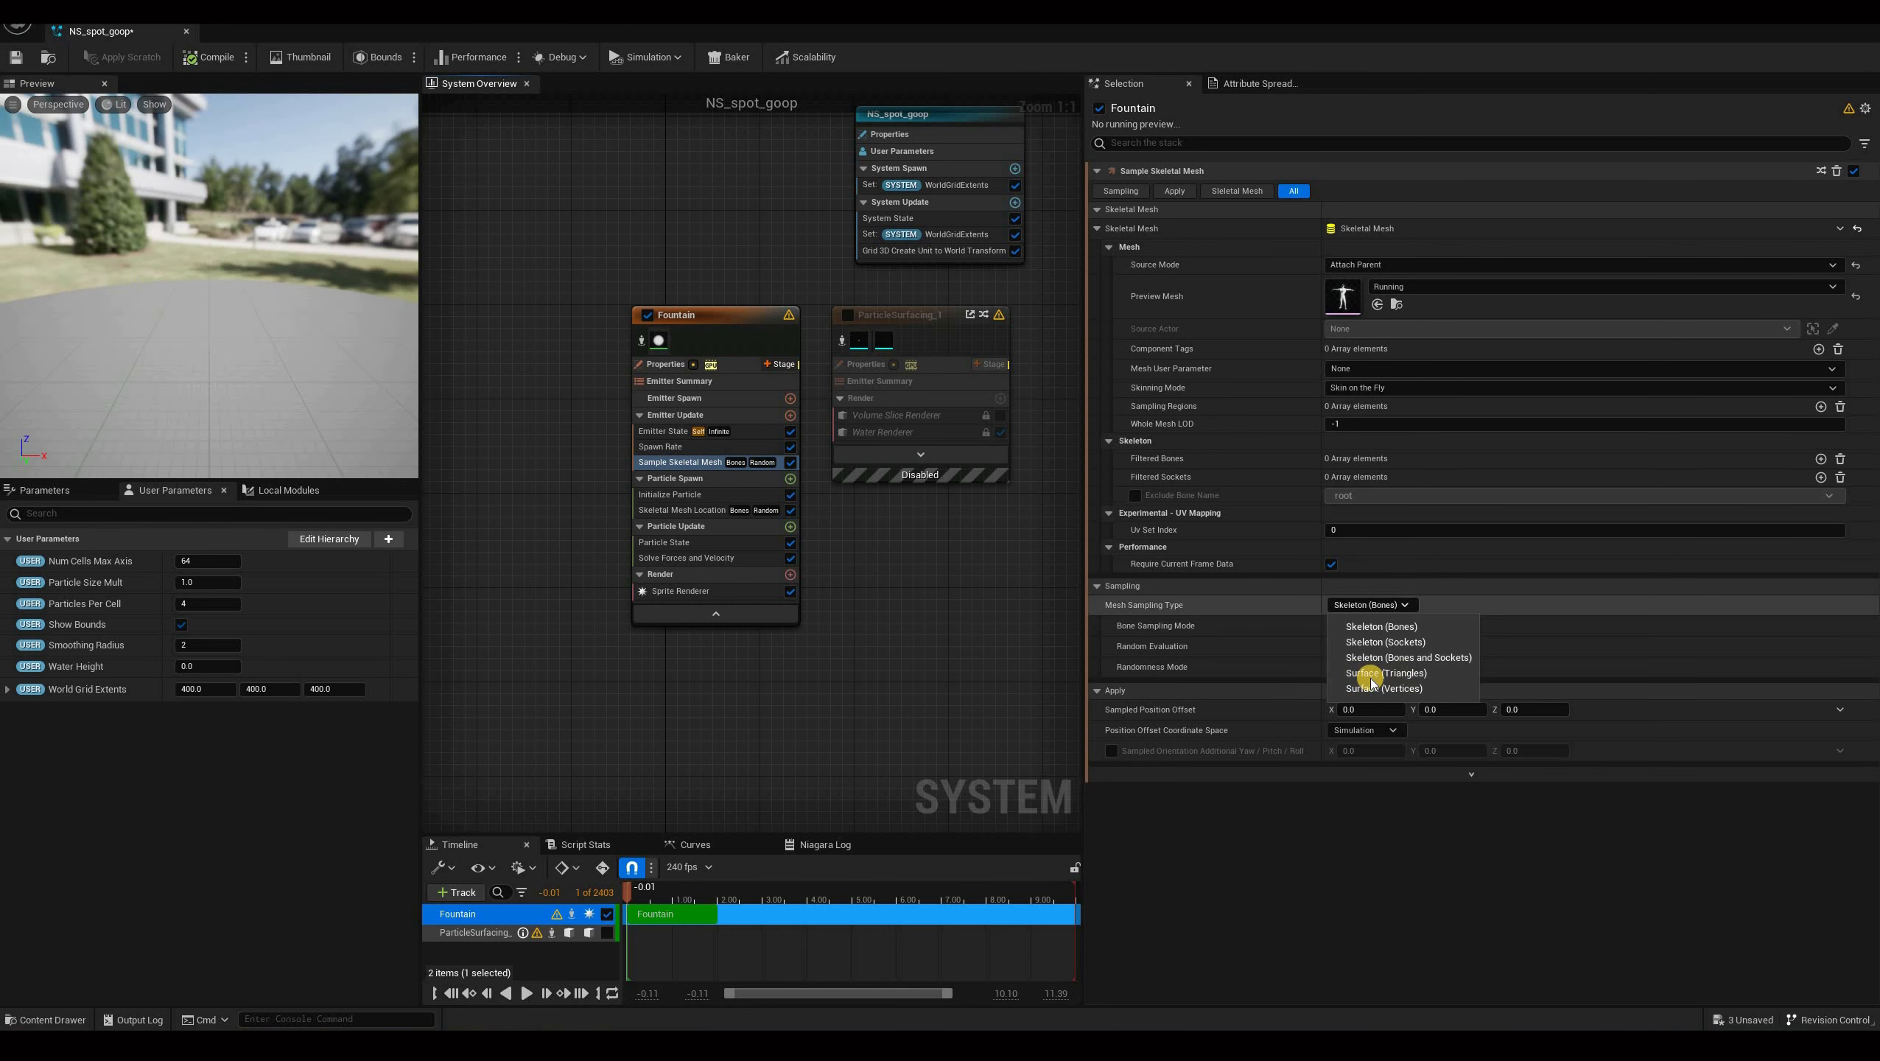
click(1371, 673)
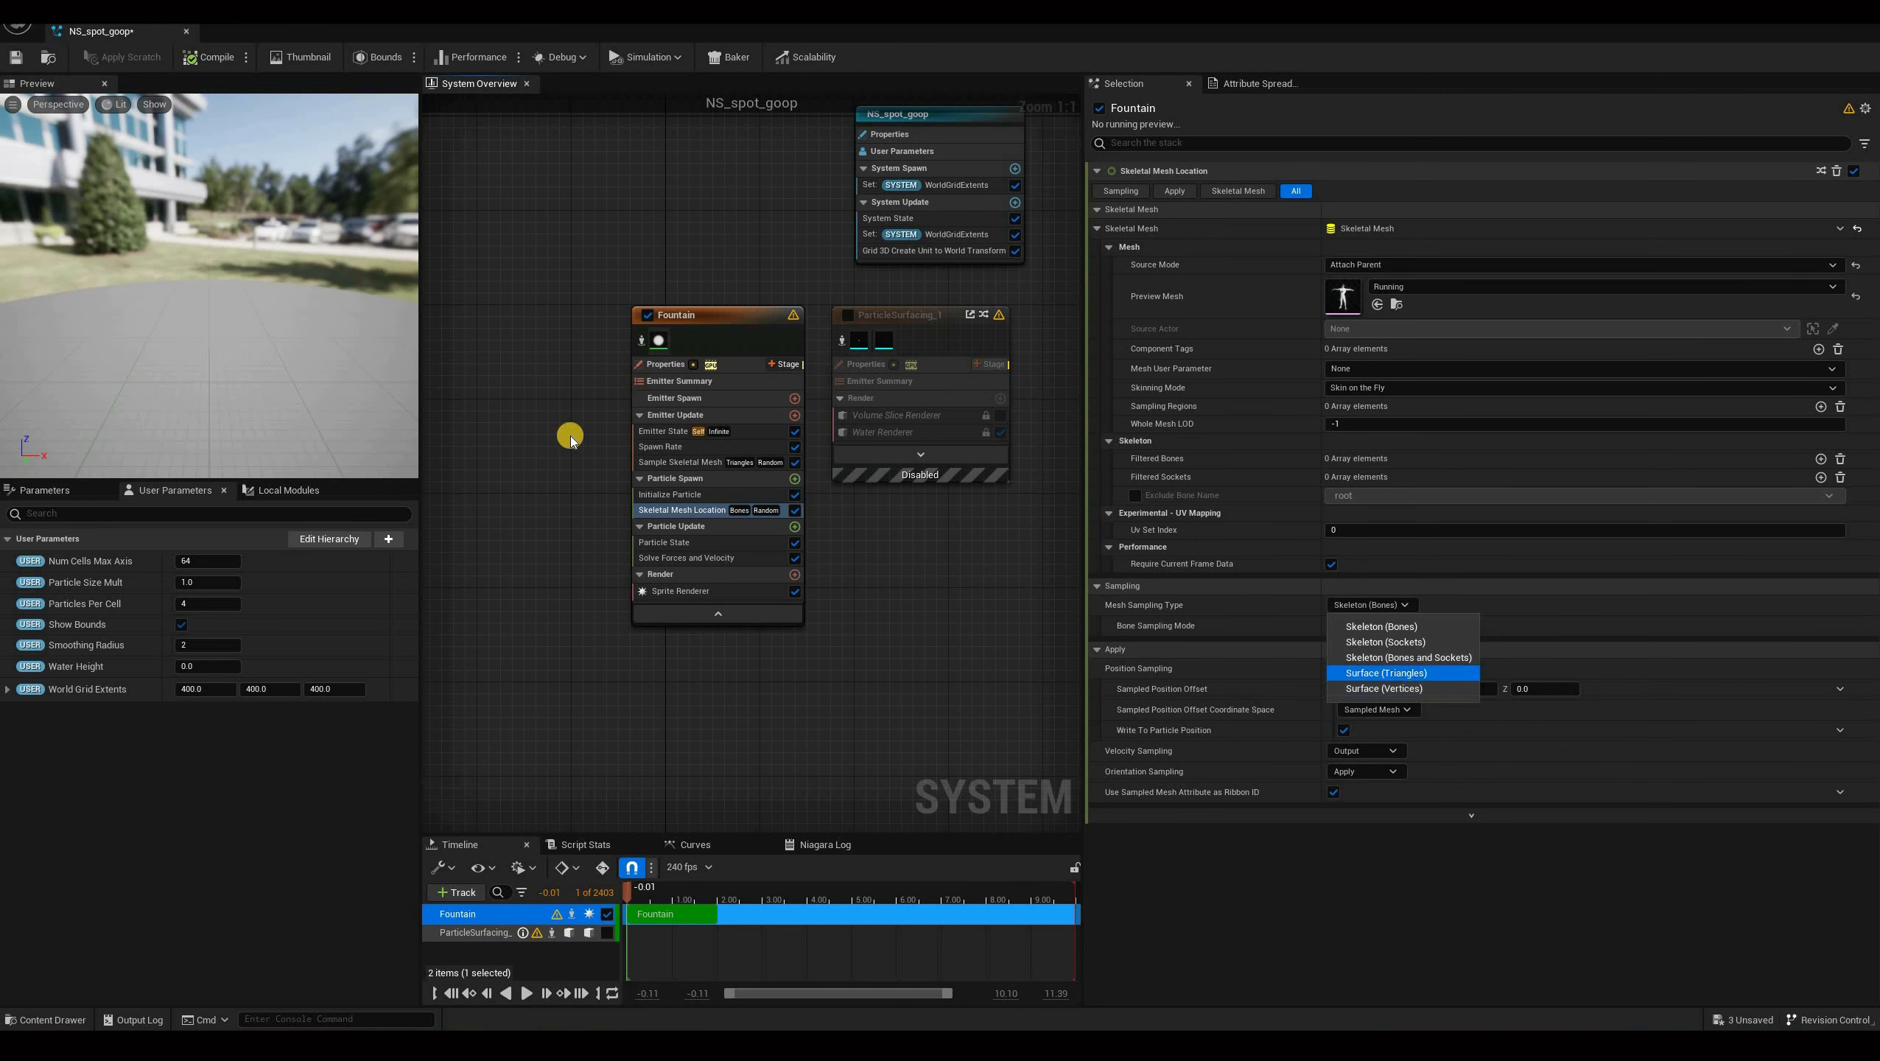
click(1387, 673)
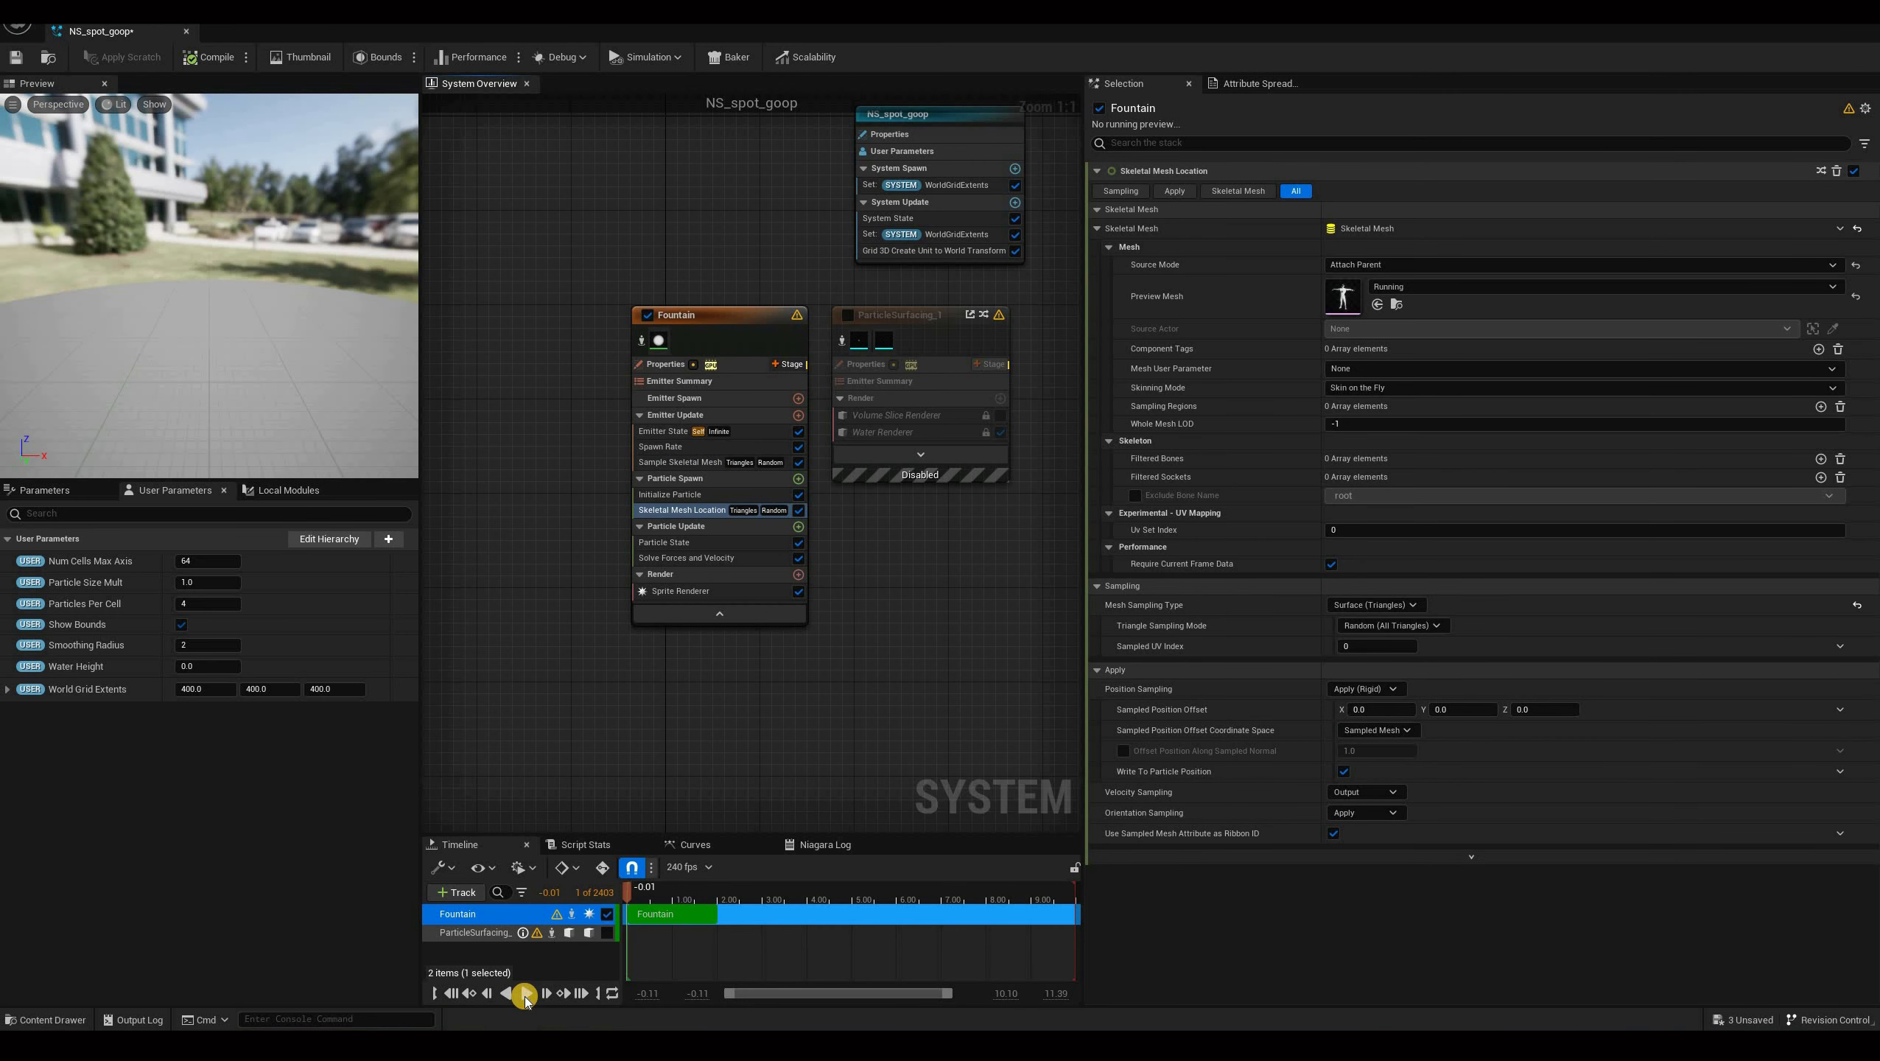
Play back the system and view the particles on the character mesh from different angles in the preview.
click(526, 993)
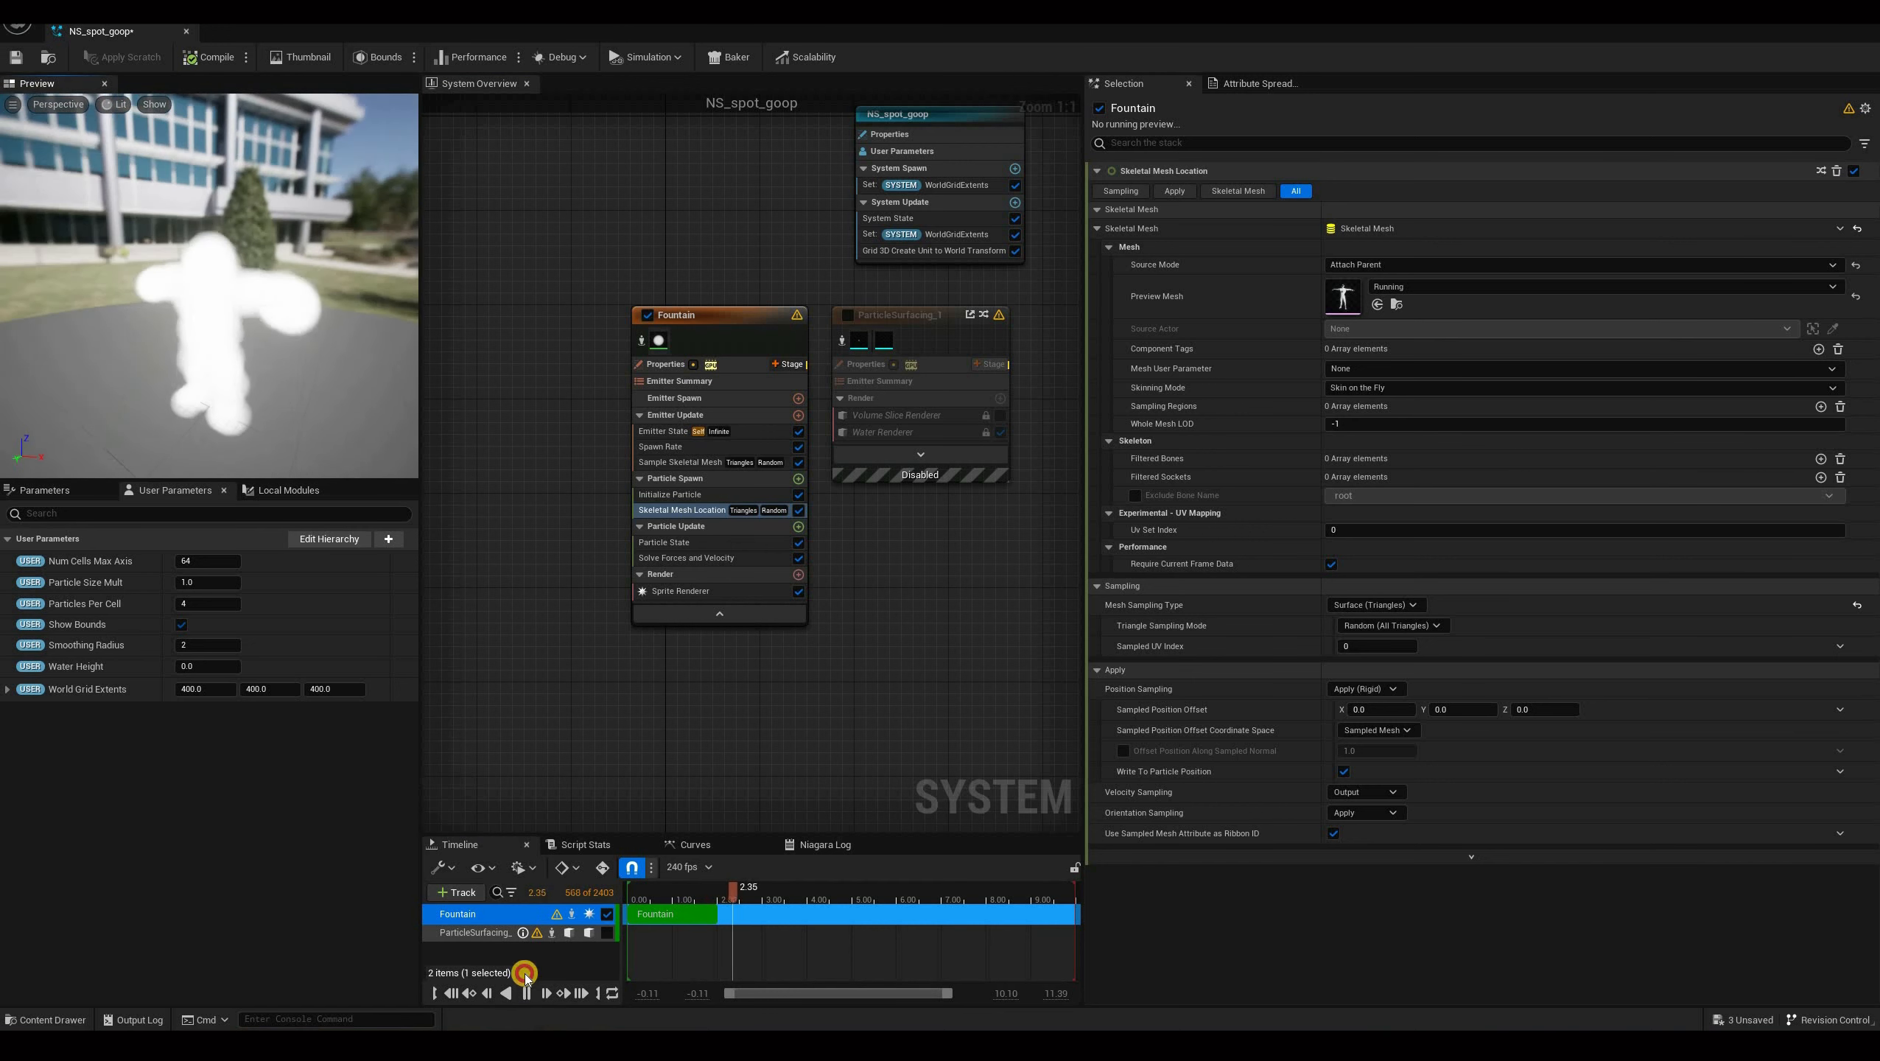
click(527, 993)
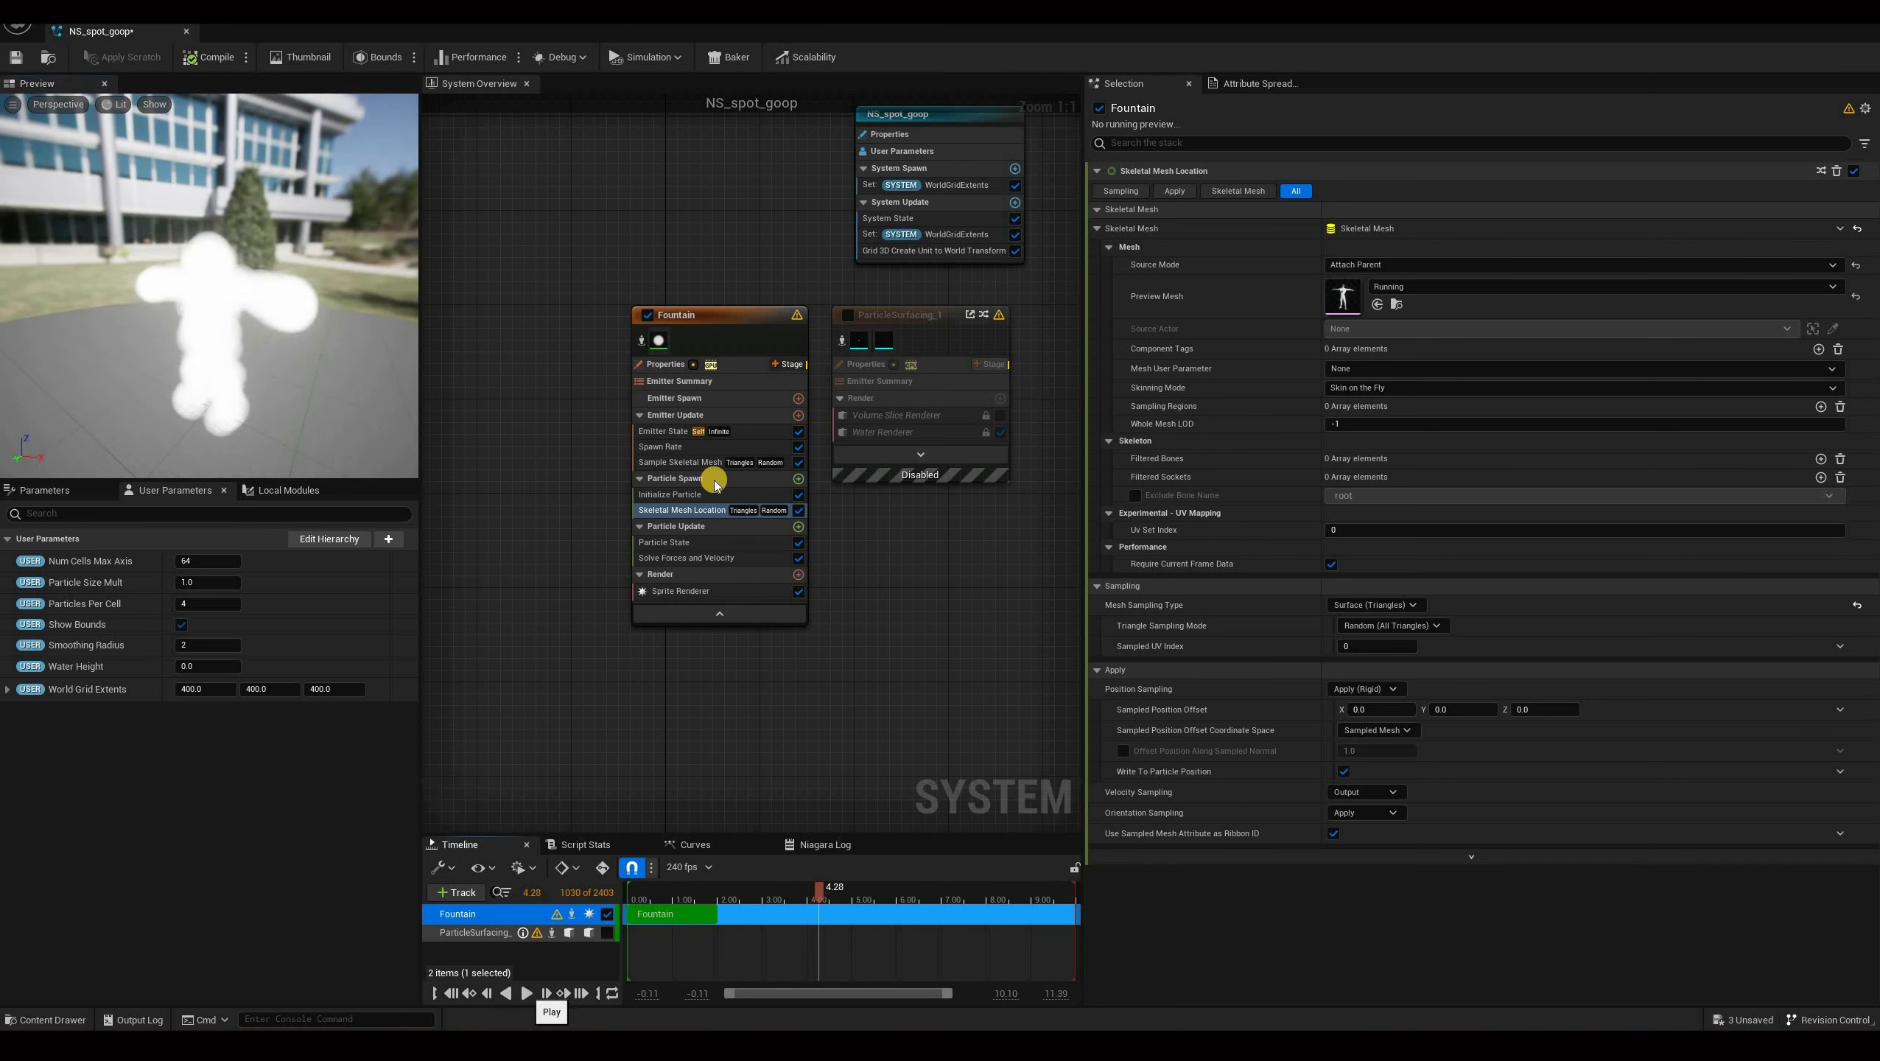
drag(317, 333, 149, 313)
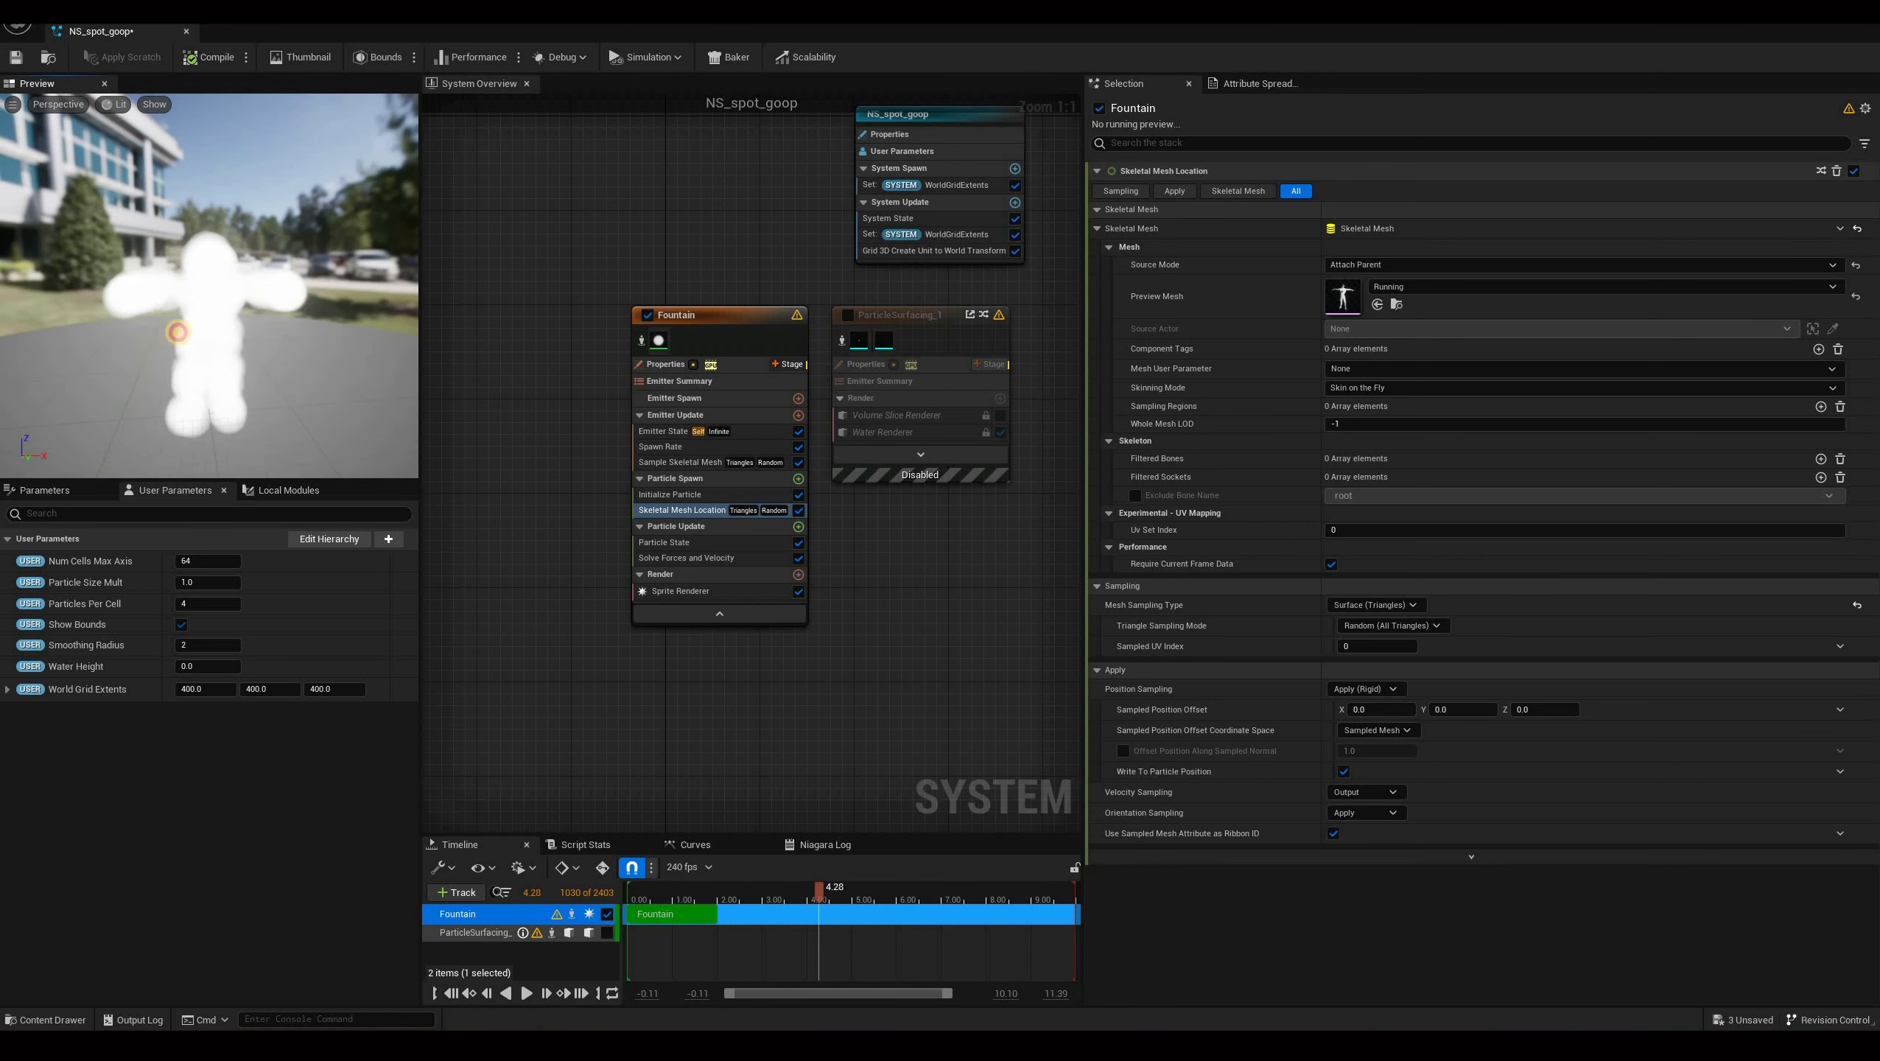
scroll(132, 331, up, 5)
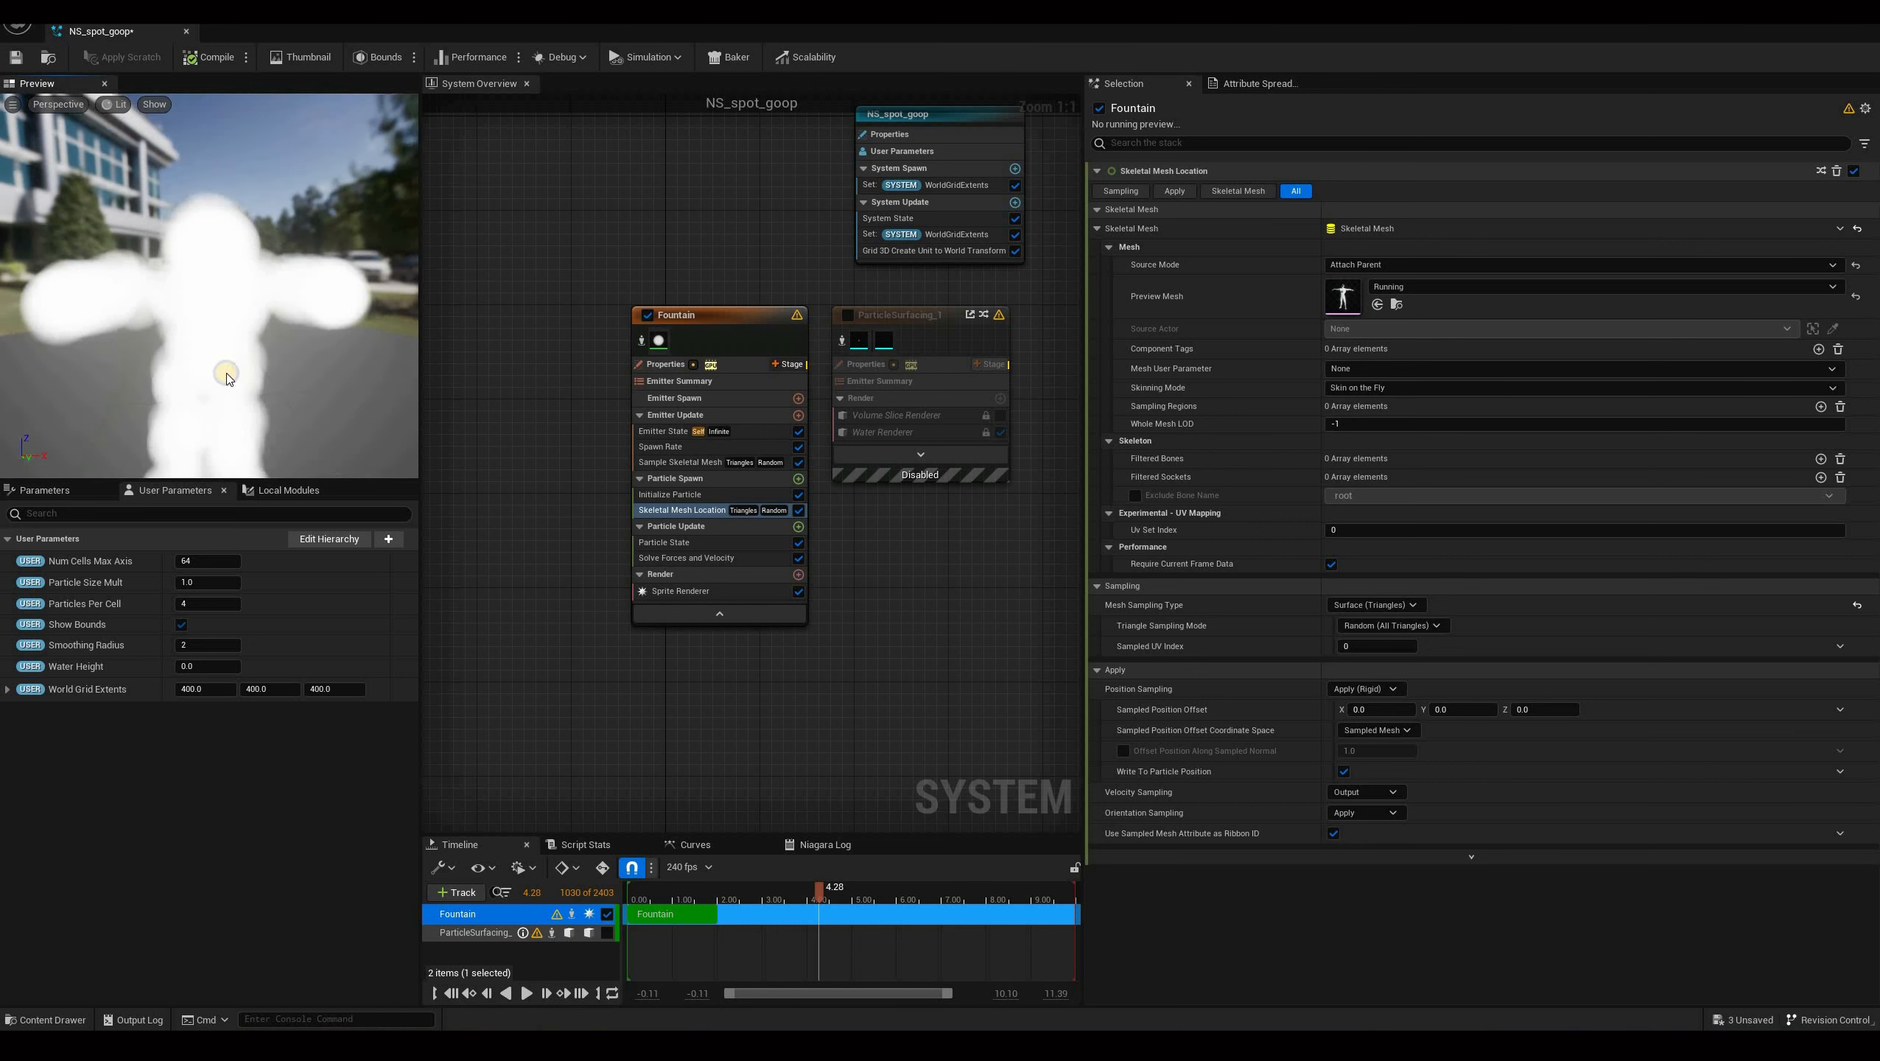
mouse_move(226, 376)
mouse_down()
mouse_move(270, 373)
mouse_move(228, 359)
mouse_move(224, 375)
mouse_move(257, 365)
mouse_up()
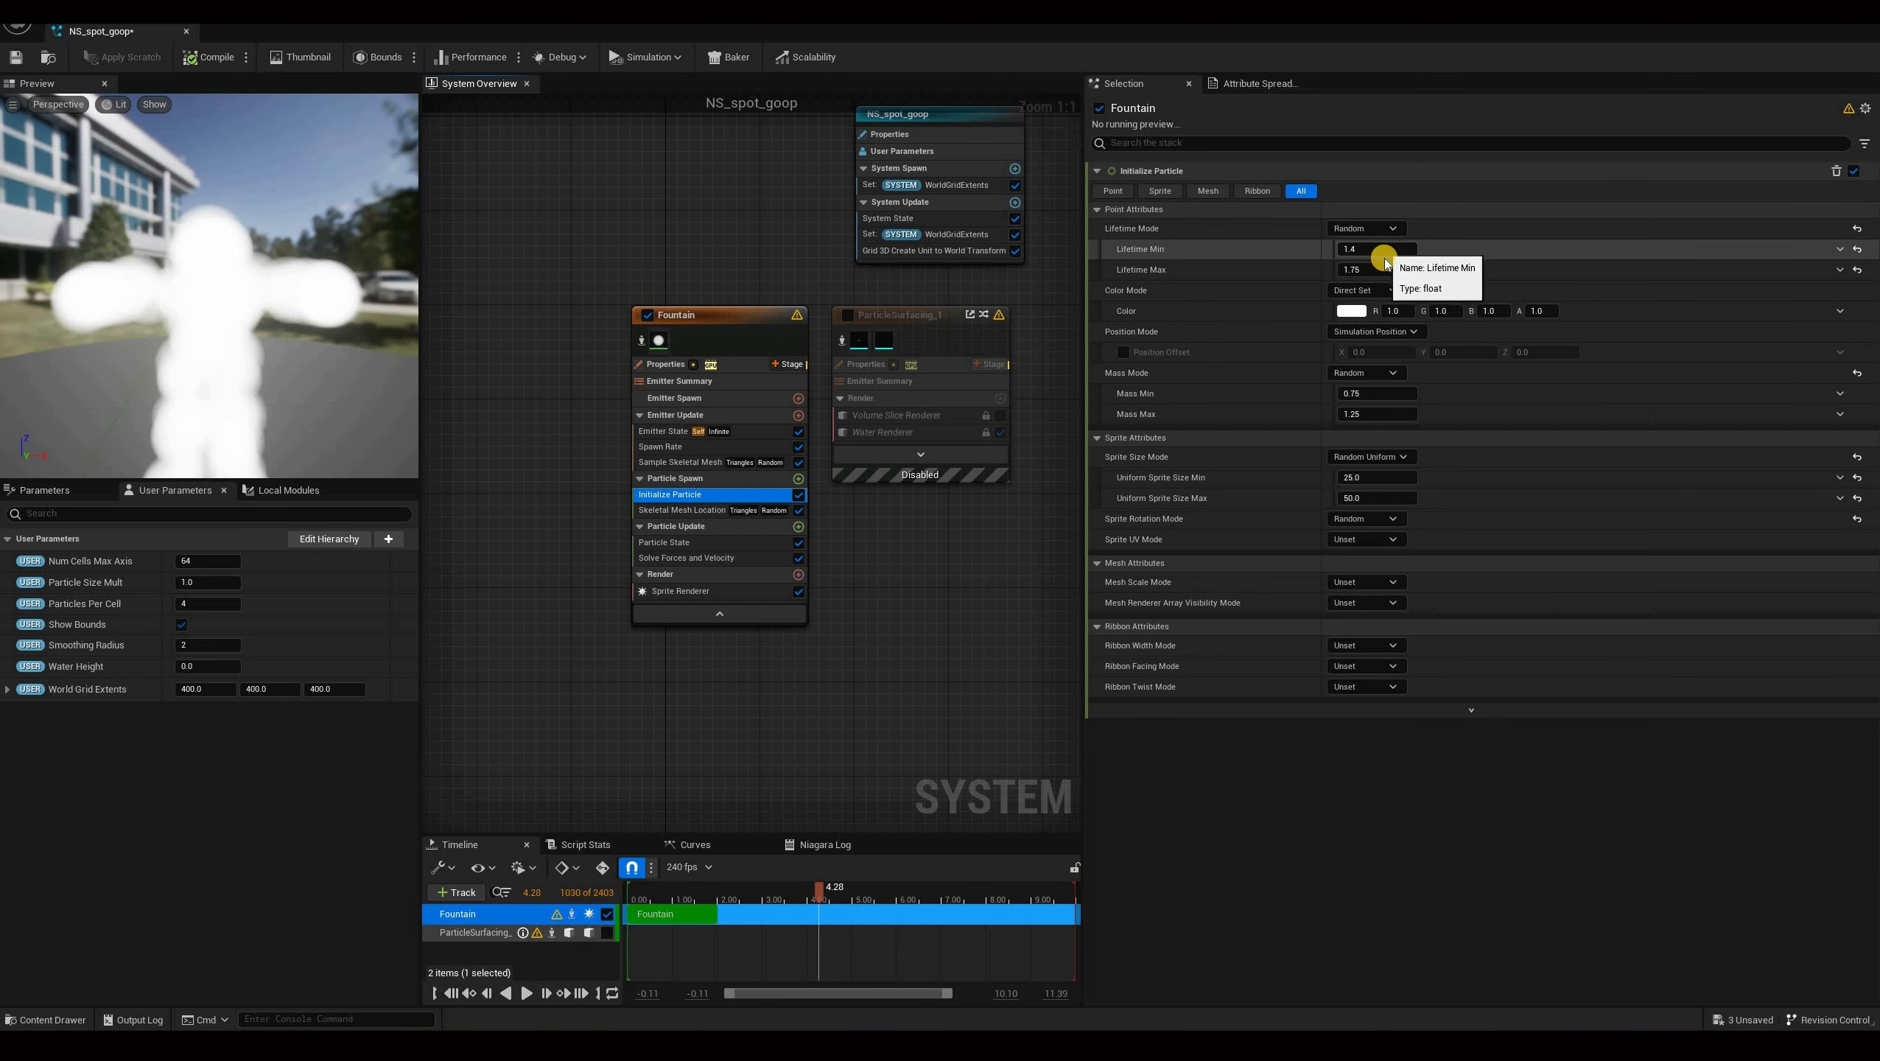
Set the Initialize Particle lifetime range to 1.5 minimum and 2.5 maximum.
click(1386, 250)
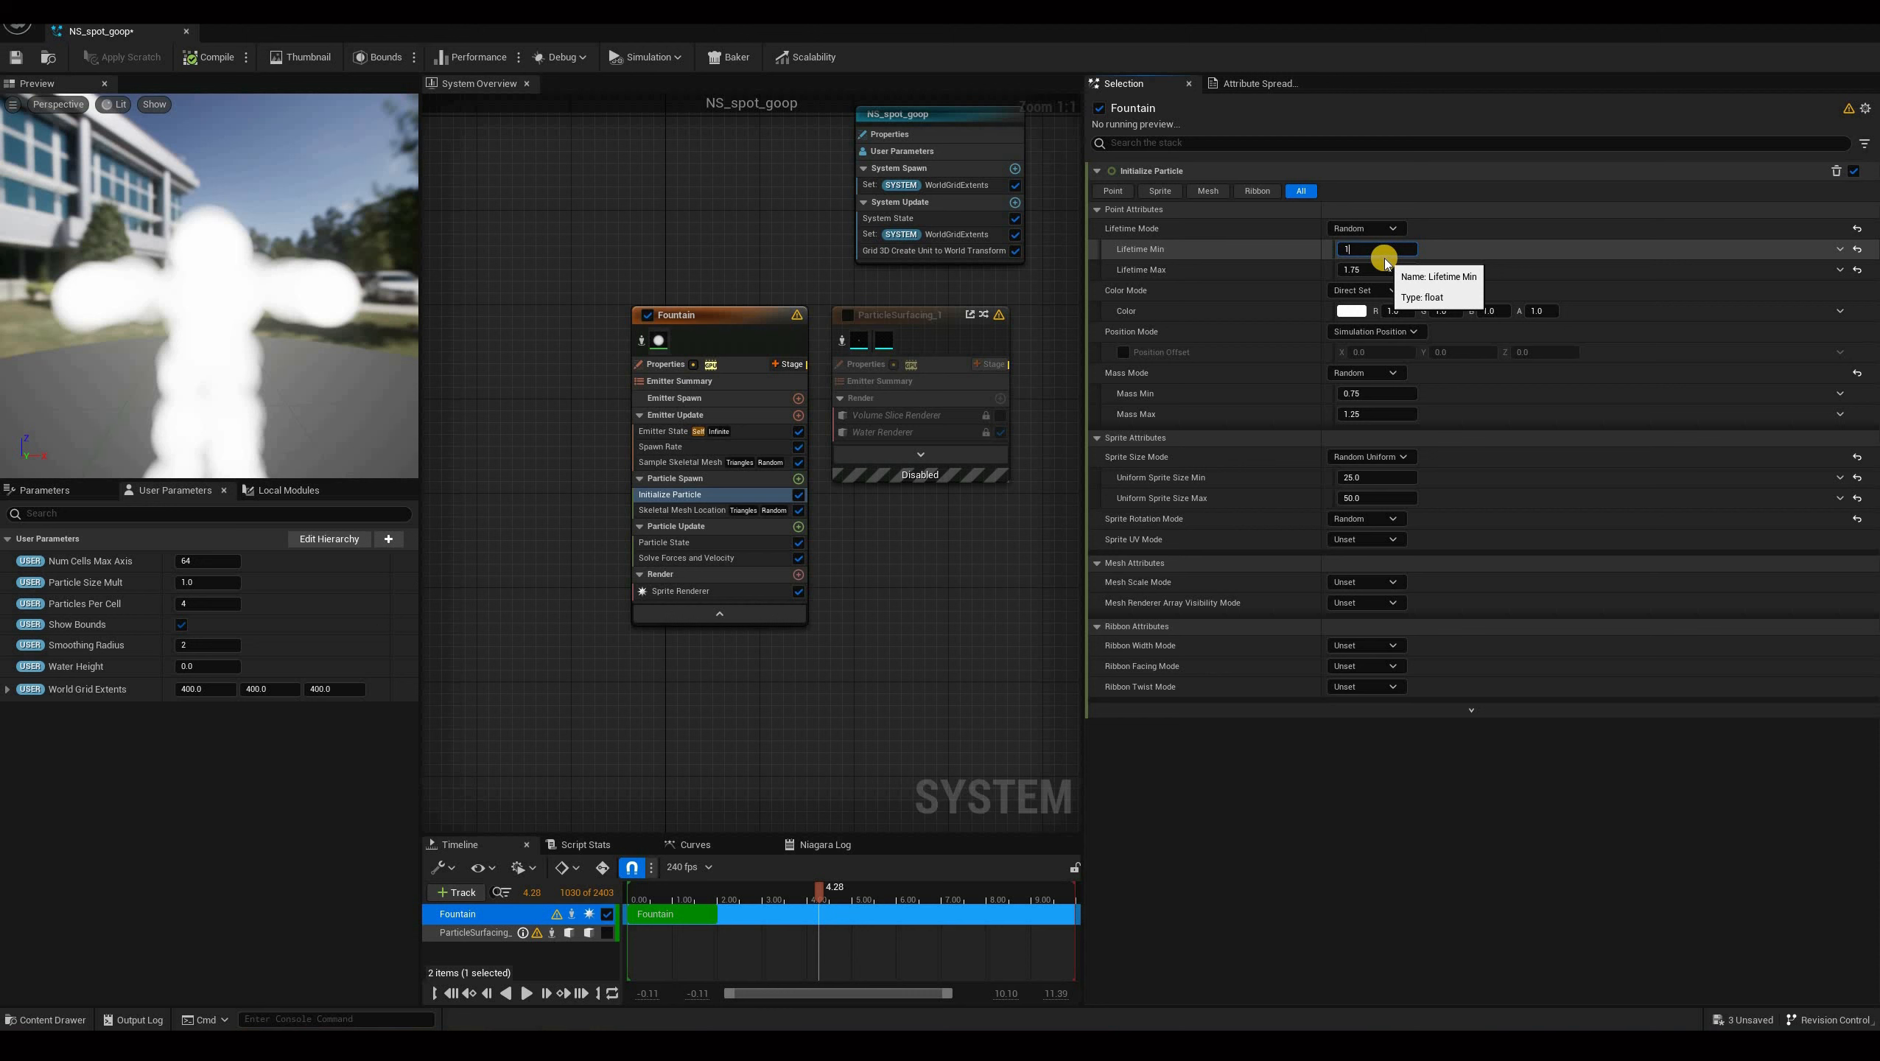
text(1.5)
key(Tab)
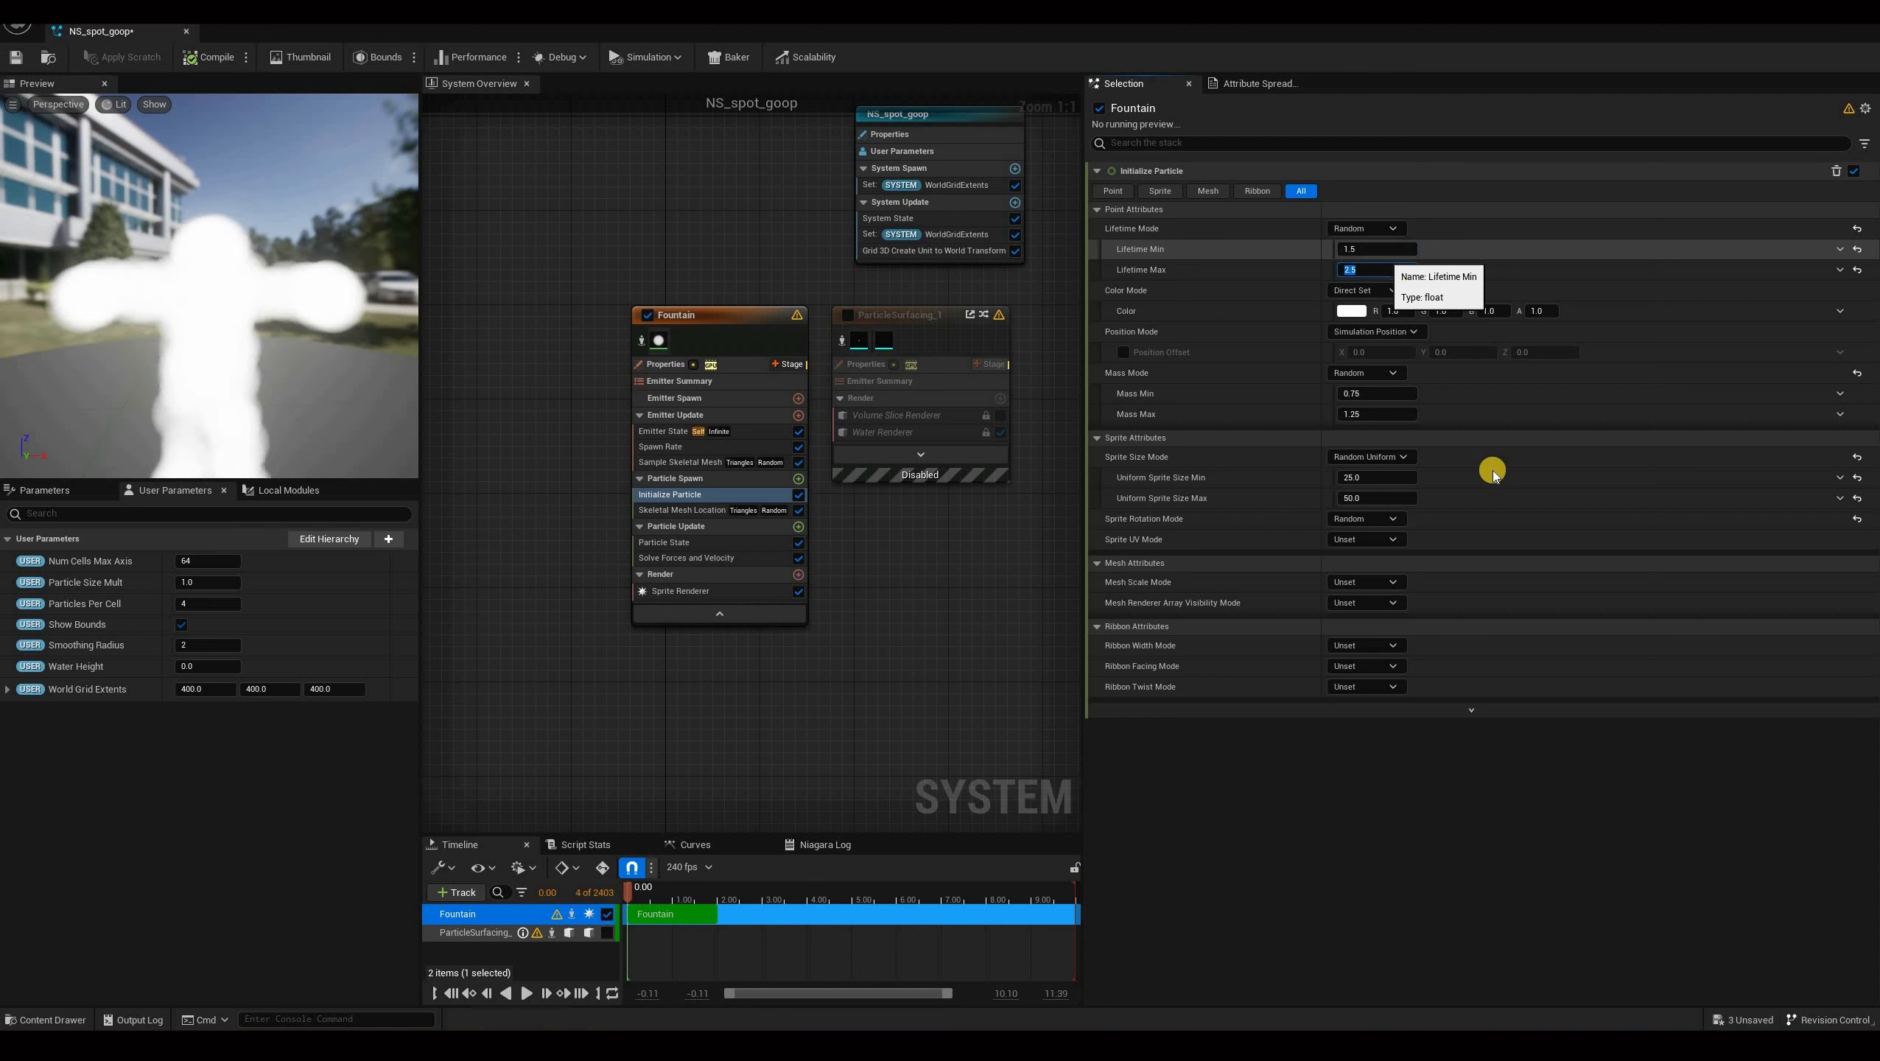
key(Return)
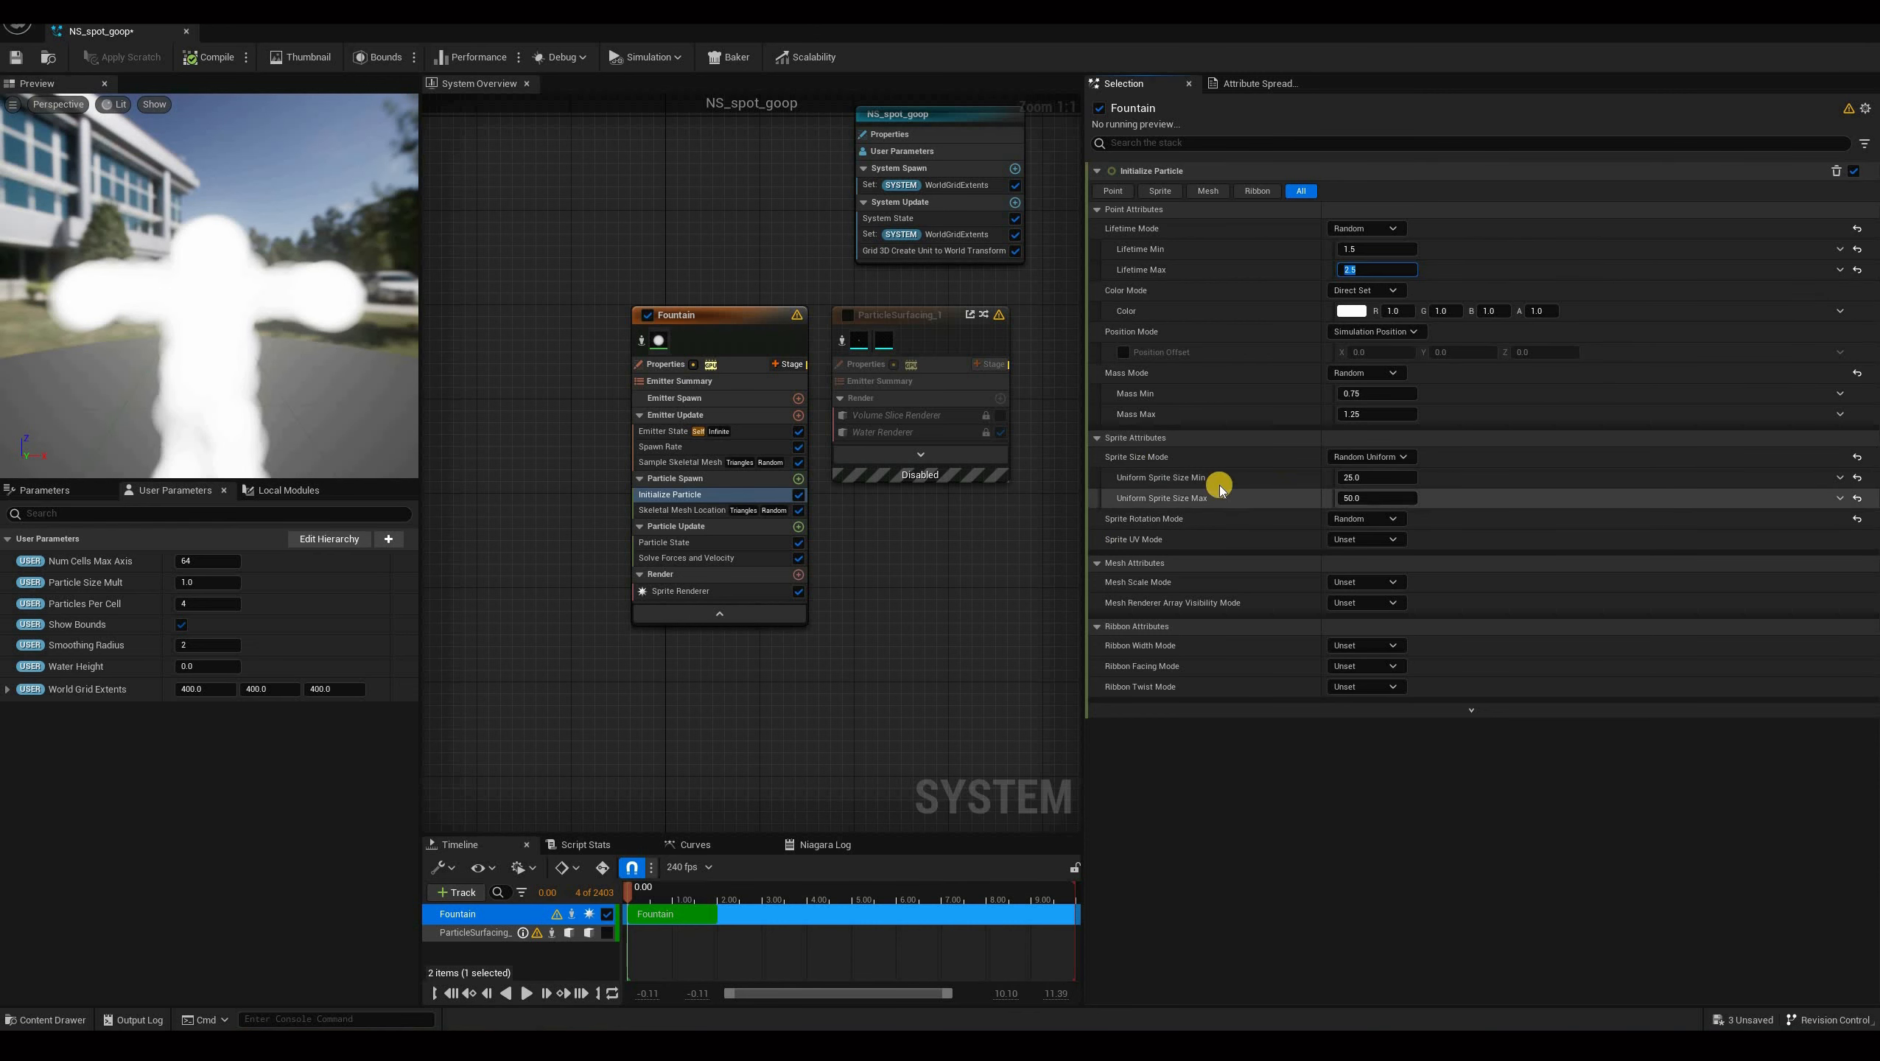
Set the uniform sprite size range to 6 minimum and 7 maximum.
click(1375, 477)
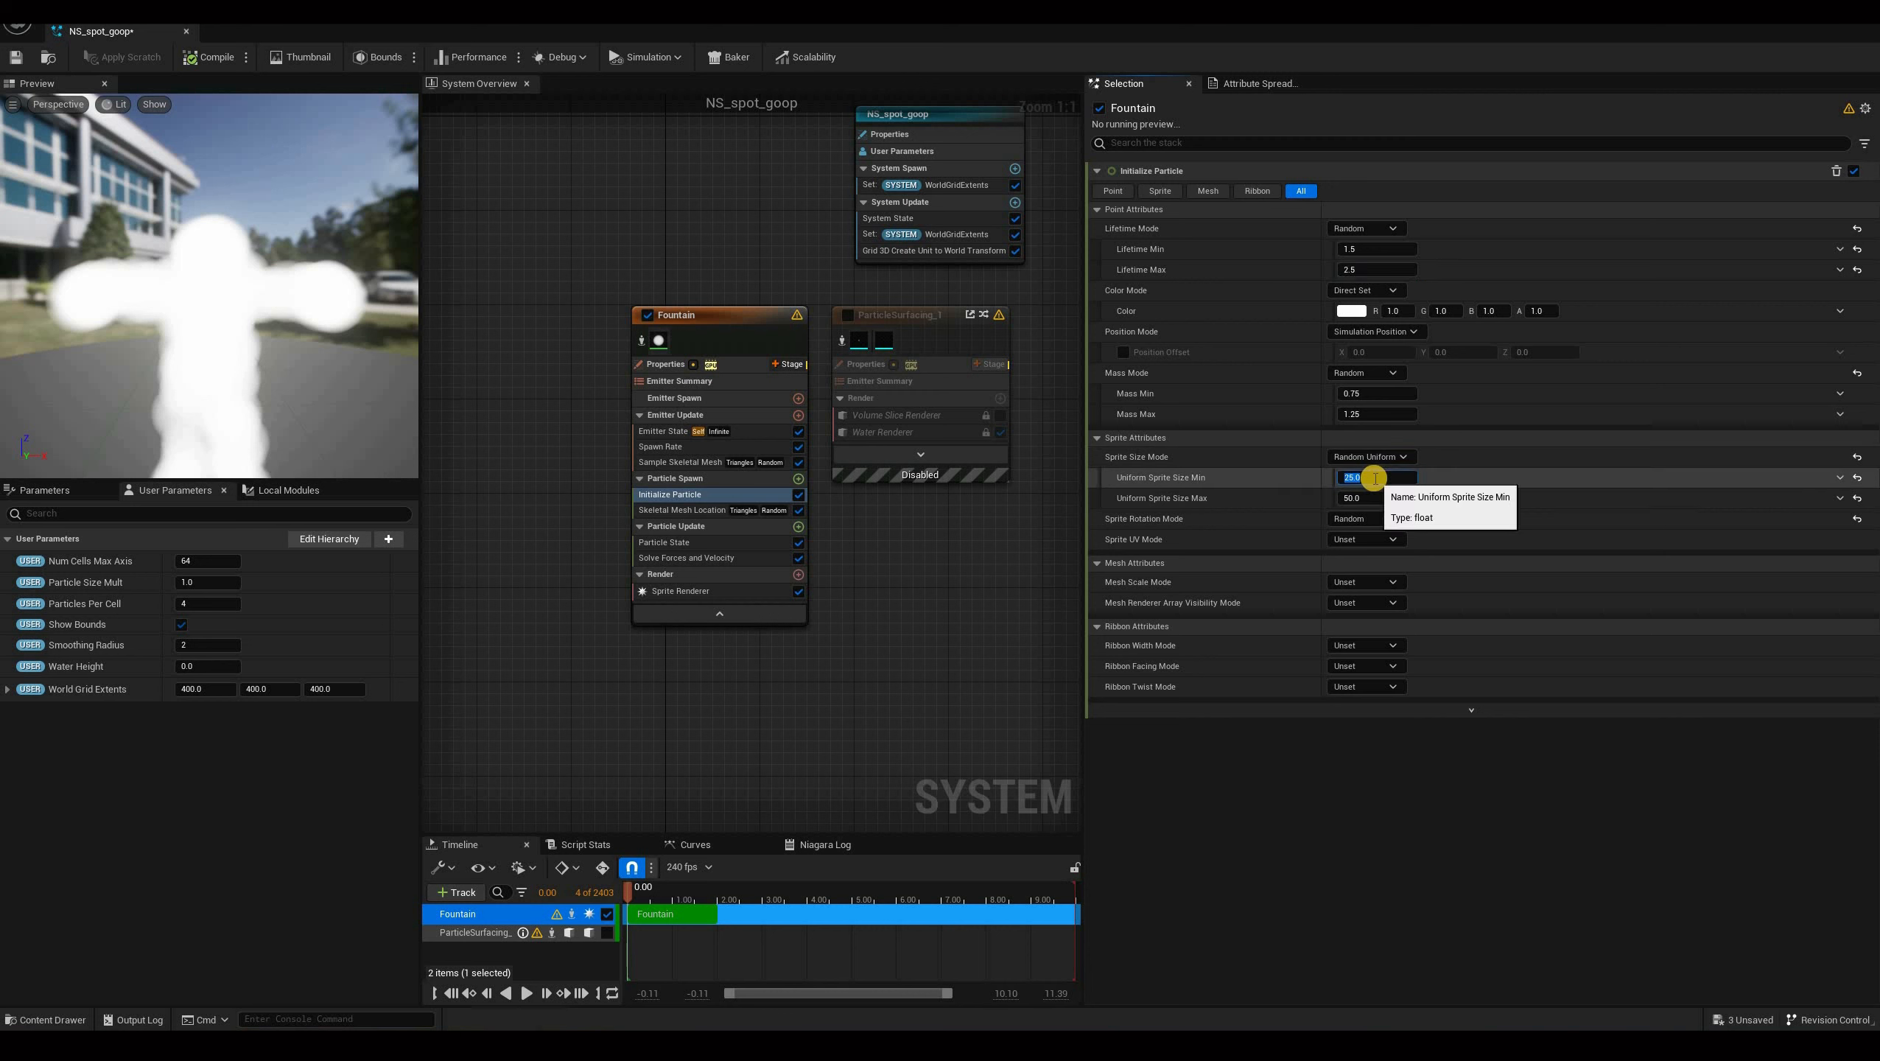
key(Tab)
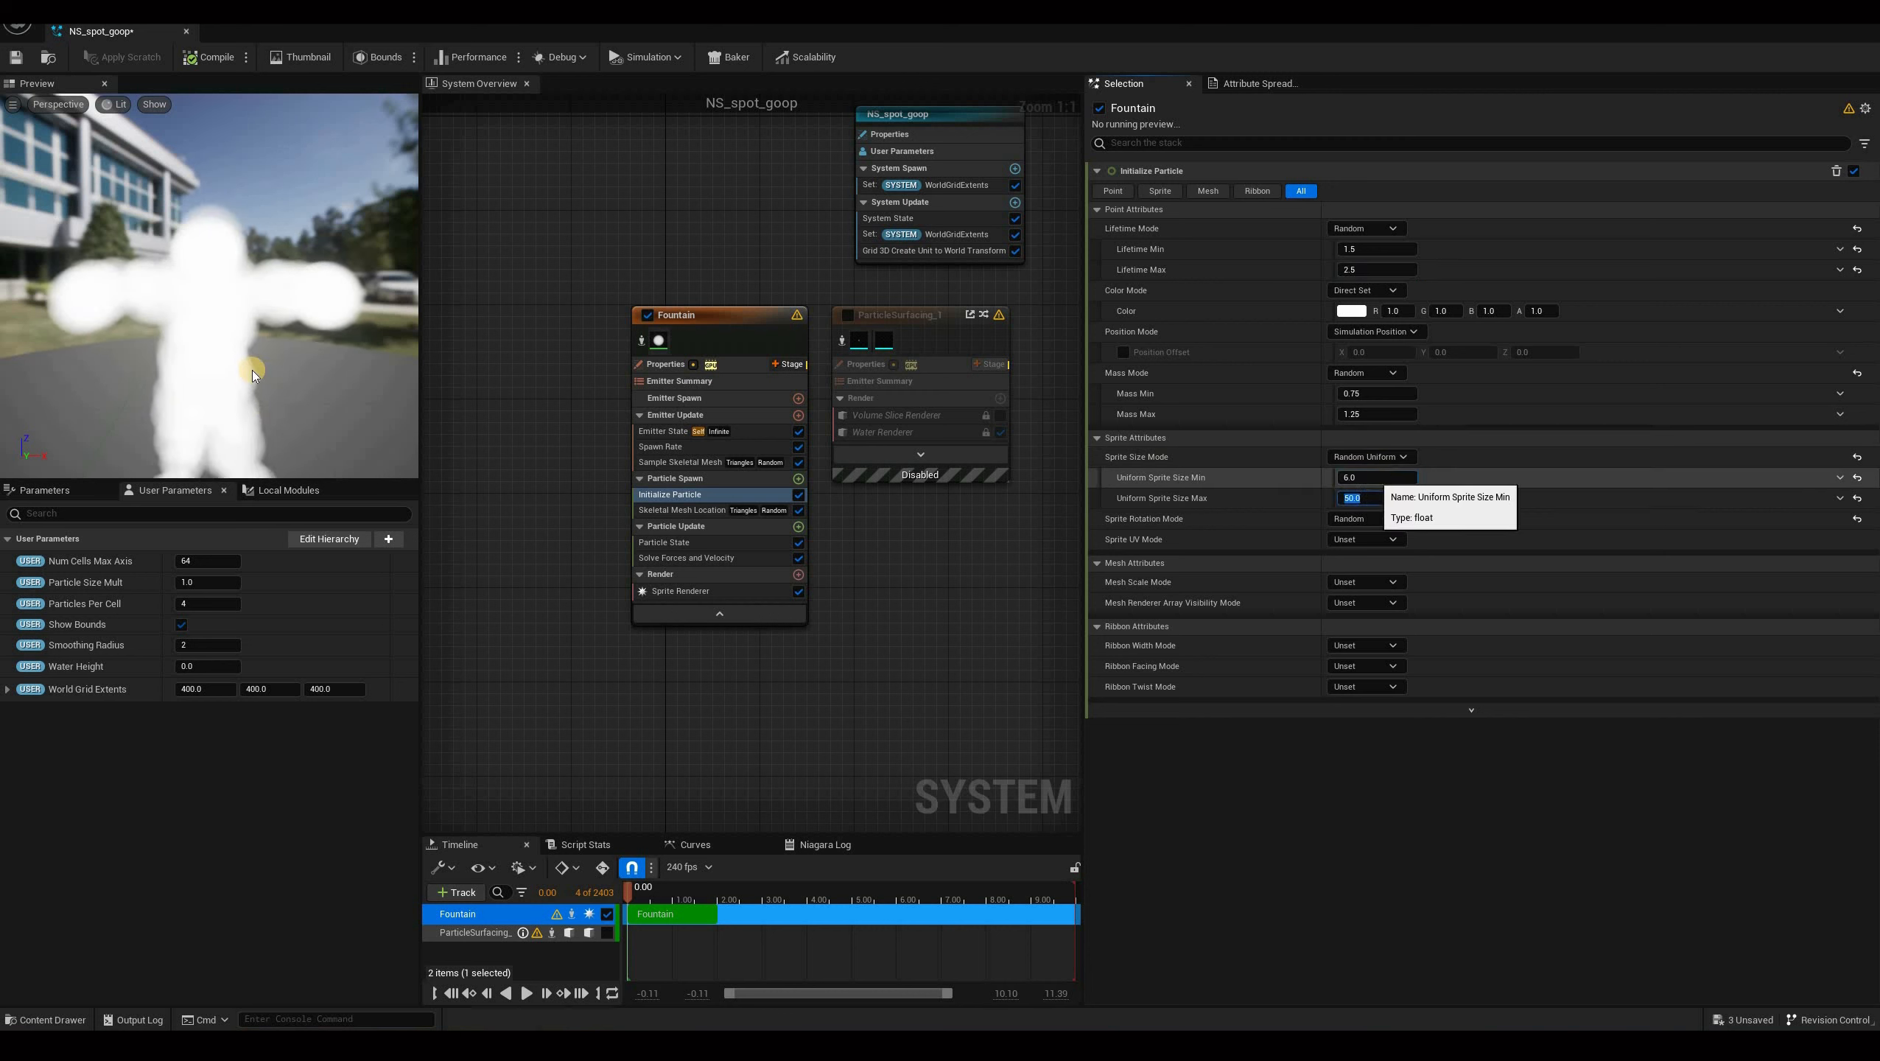
text(7)
key(Return)
Enable the ParticleSurfacing_1 emitter in the system.
drag(321, 322, 182, 361)
mouse_move(182, 361)
right_down()
mouse_move(134, 346)
mouse_move(209, 377)
right_up()
drag(210, 379, 249, 351)
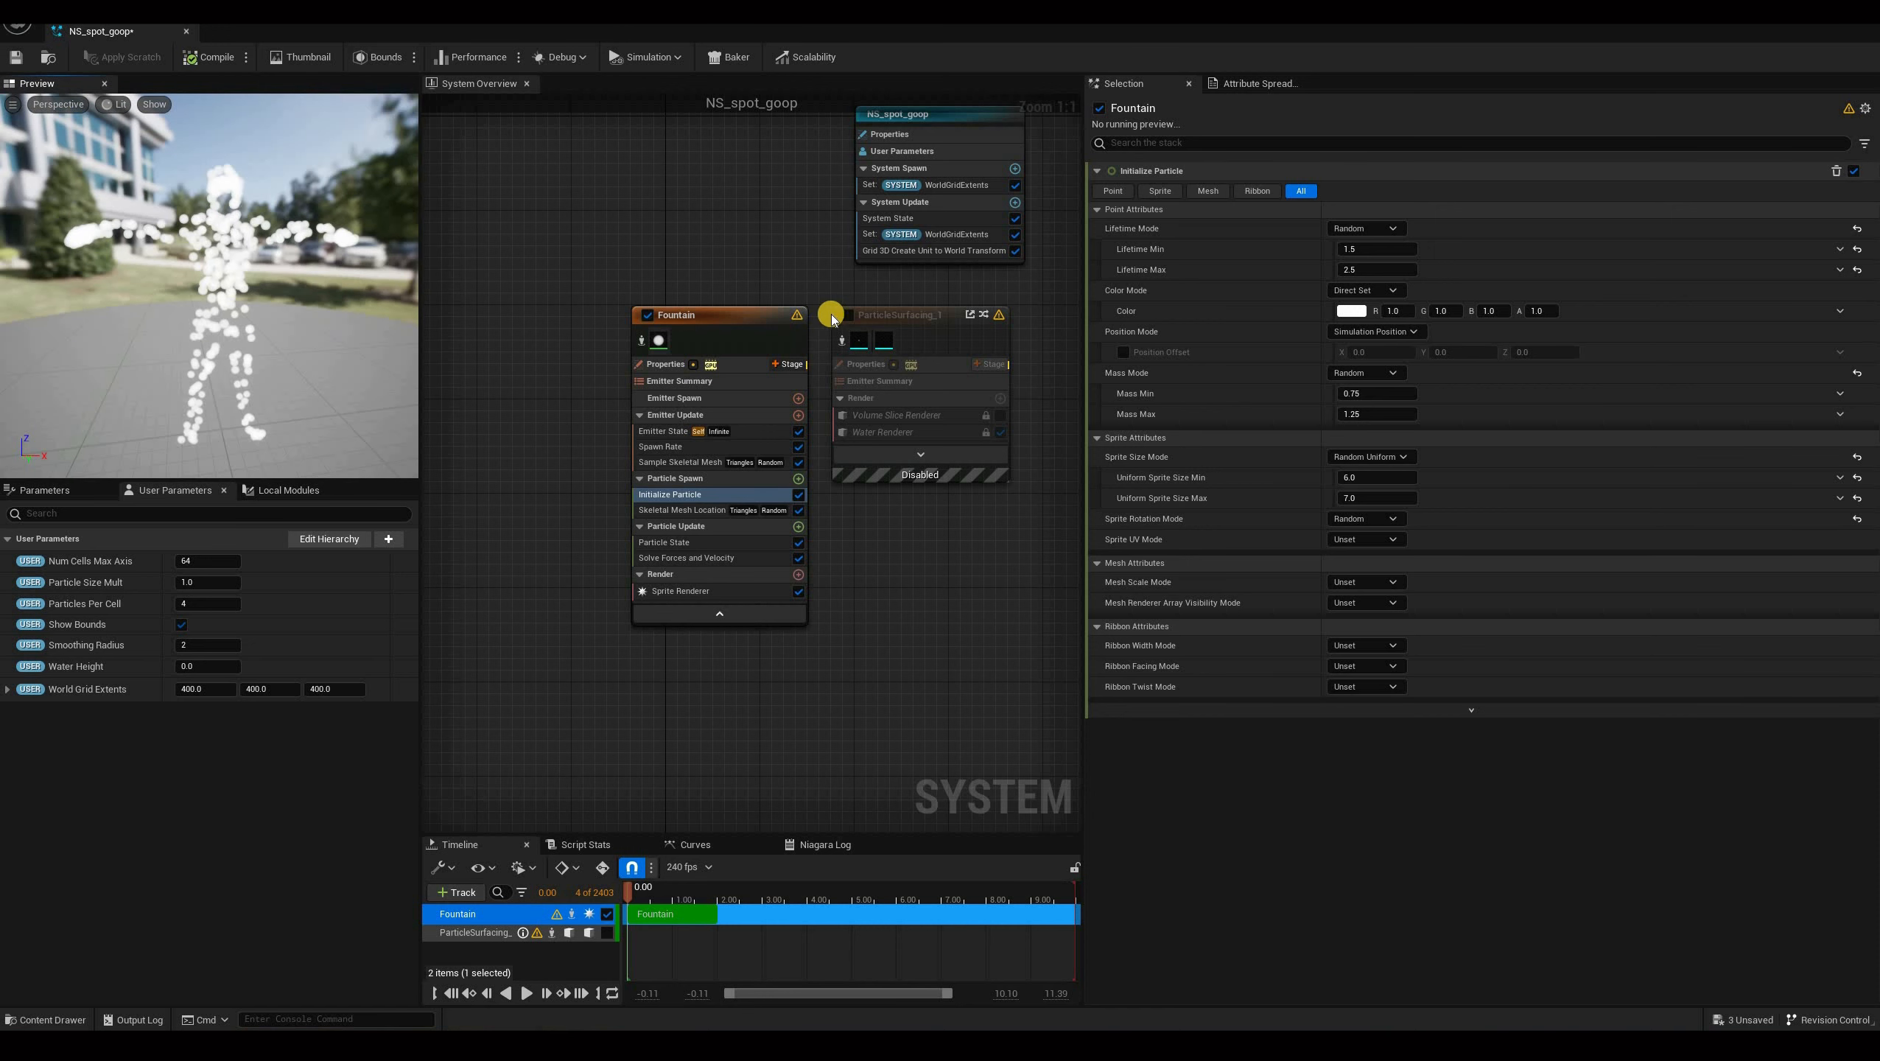
click(847, 316)
Orbit and zoom the preview to inspect the particles and grid bounds around the character.
drag(315, 312, 237, 351)
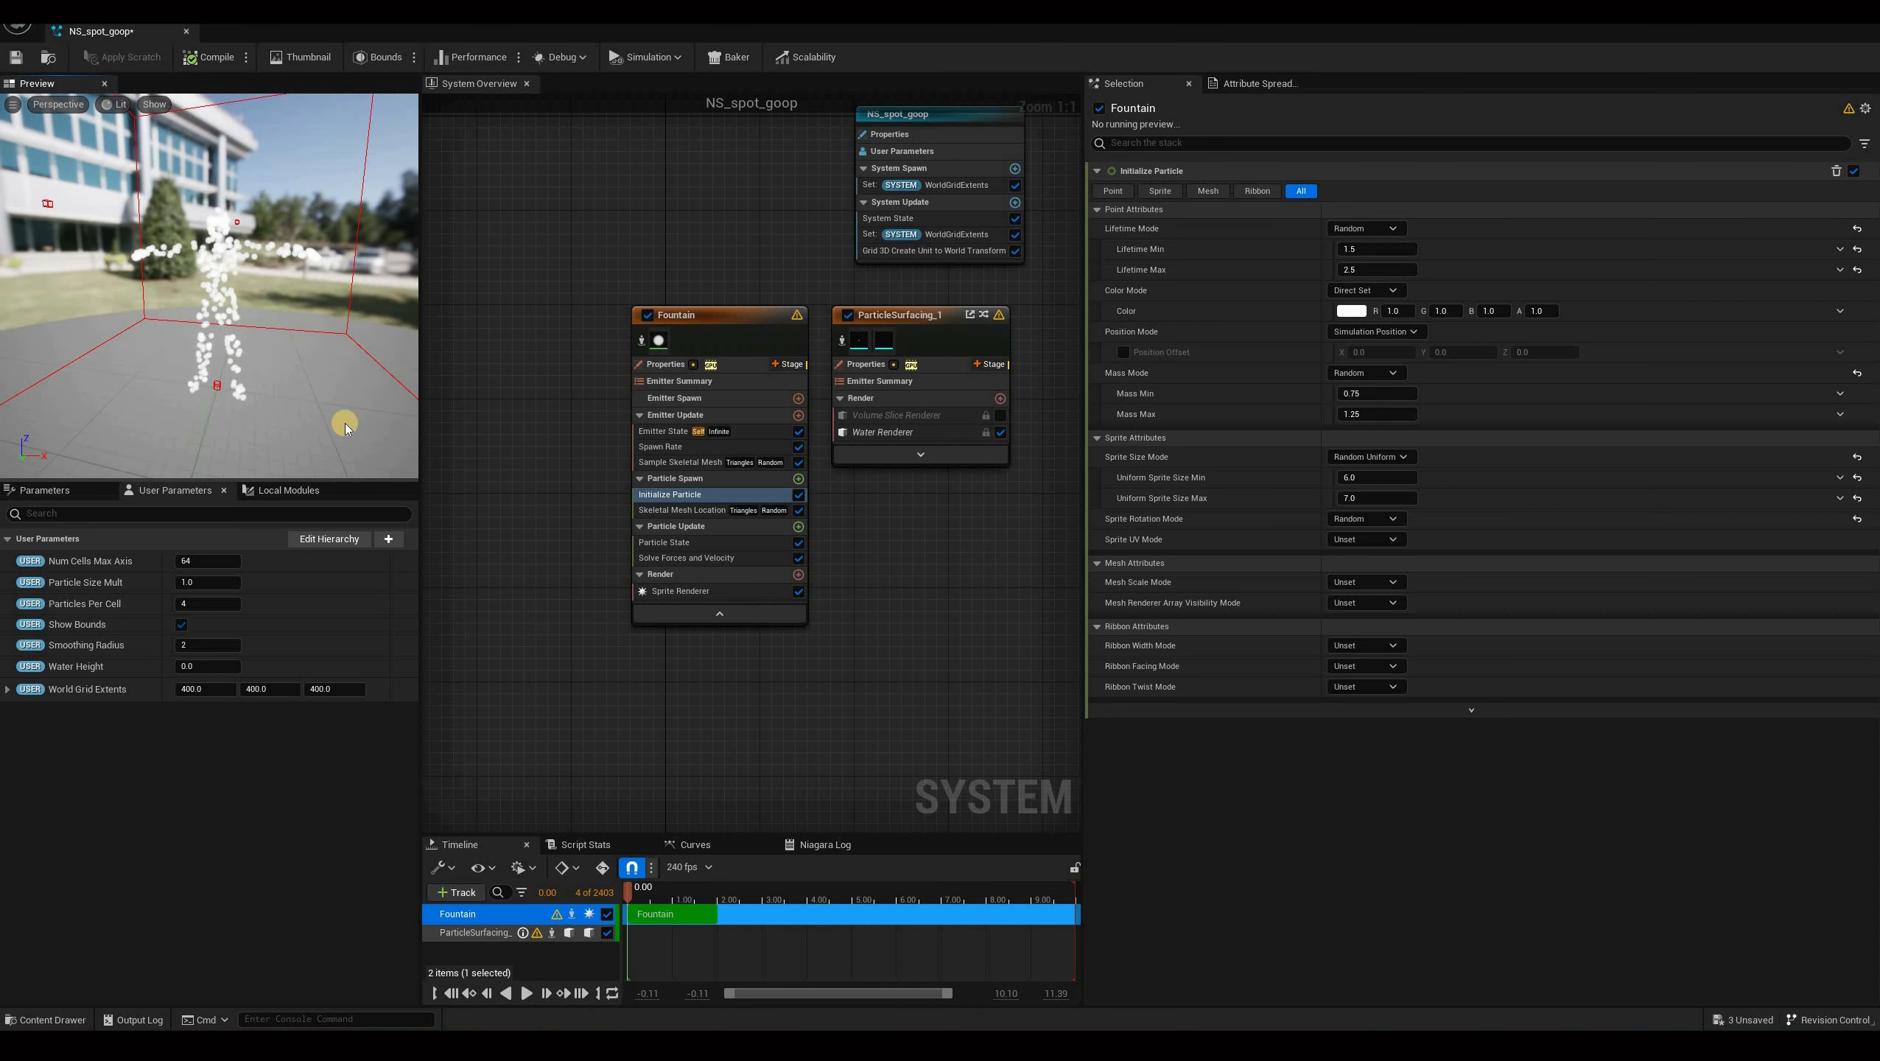
drag(346, 424, 106, 365)
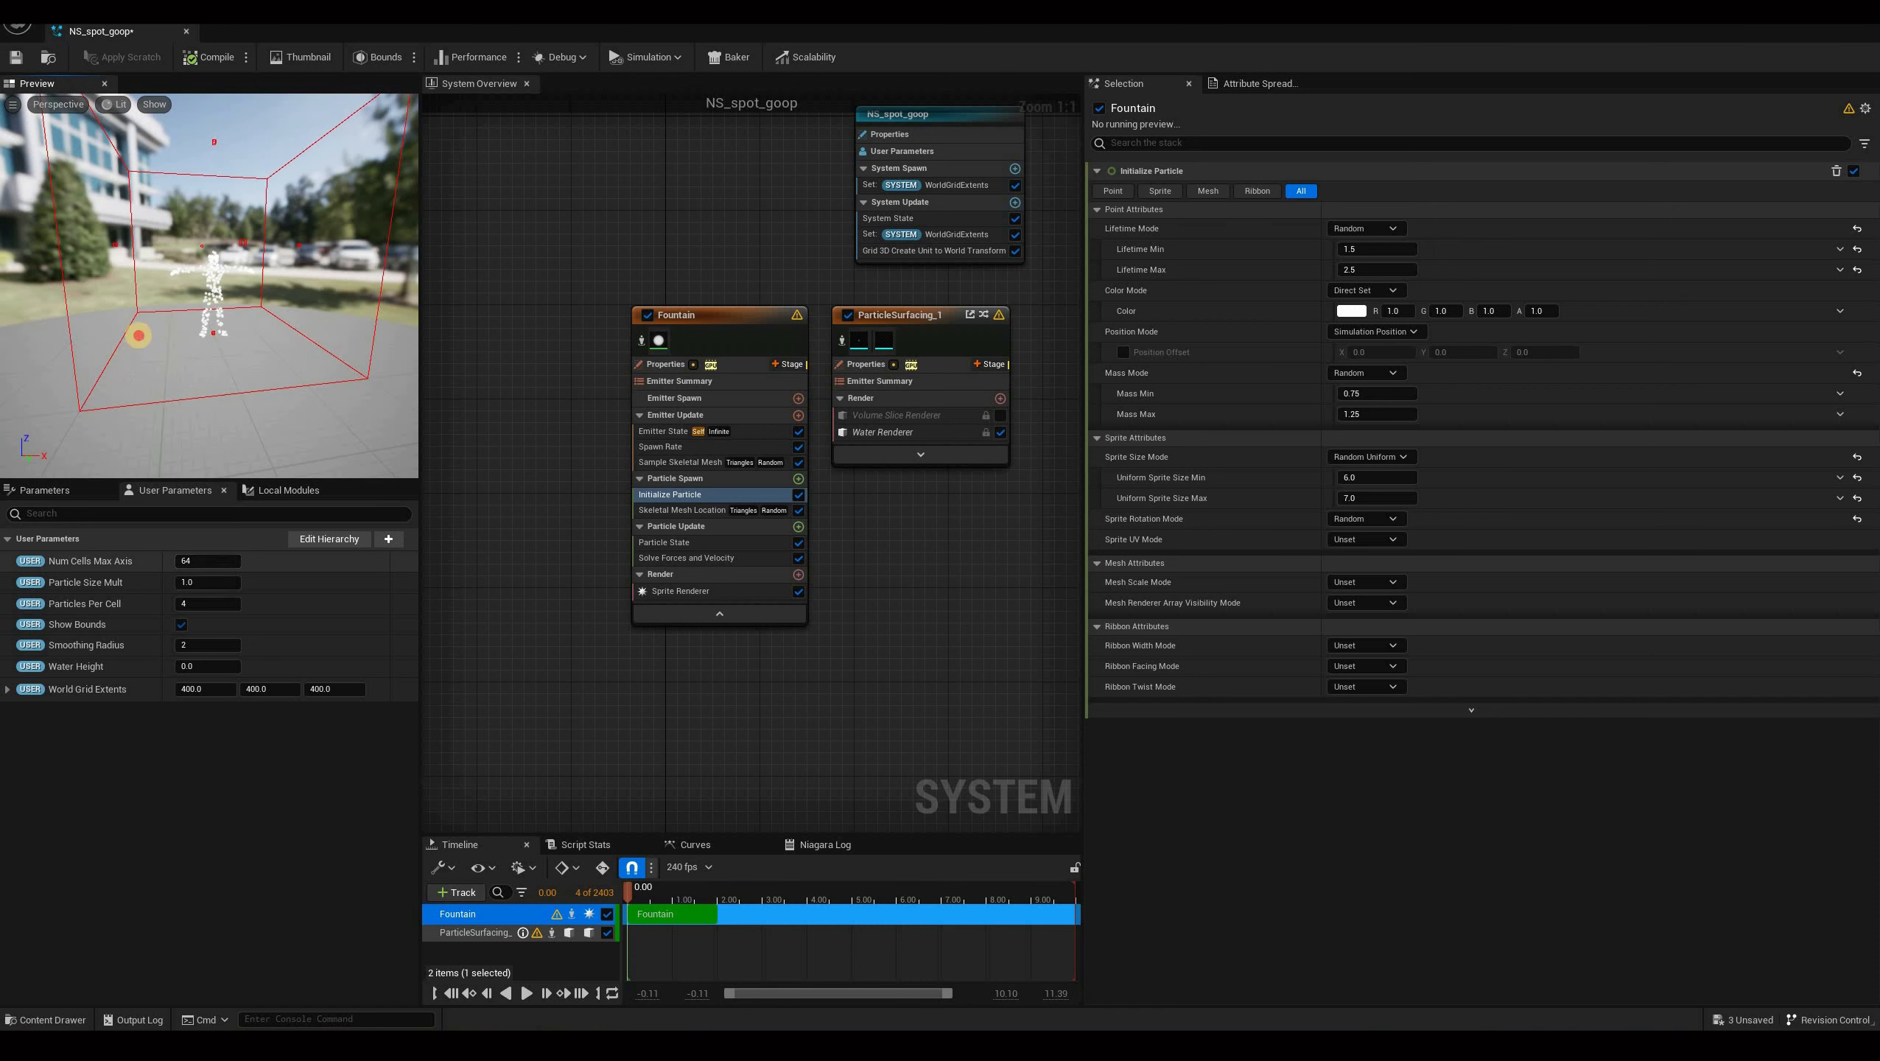
drag(153, 291, 295, 344)
drag(156, 337, 259, 327)
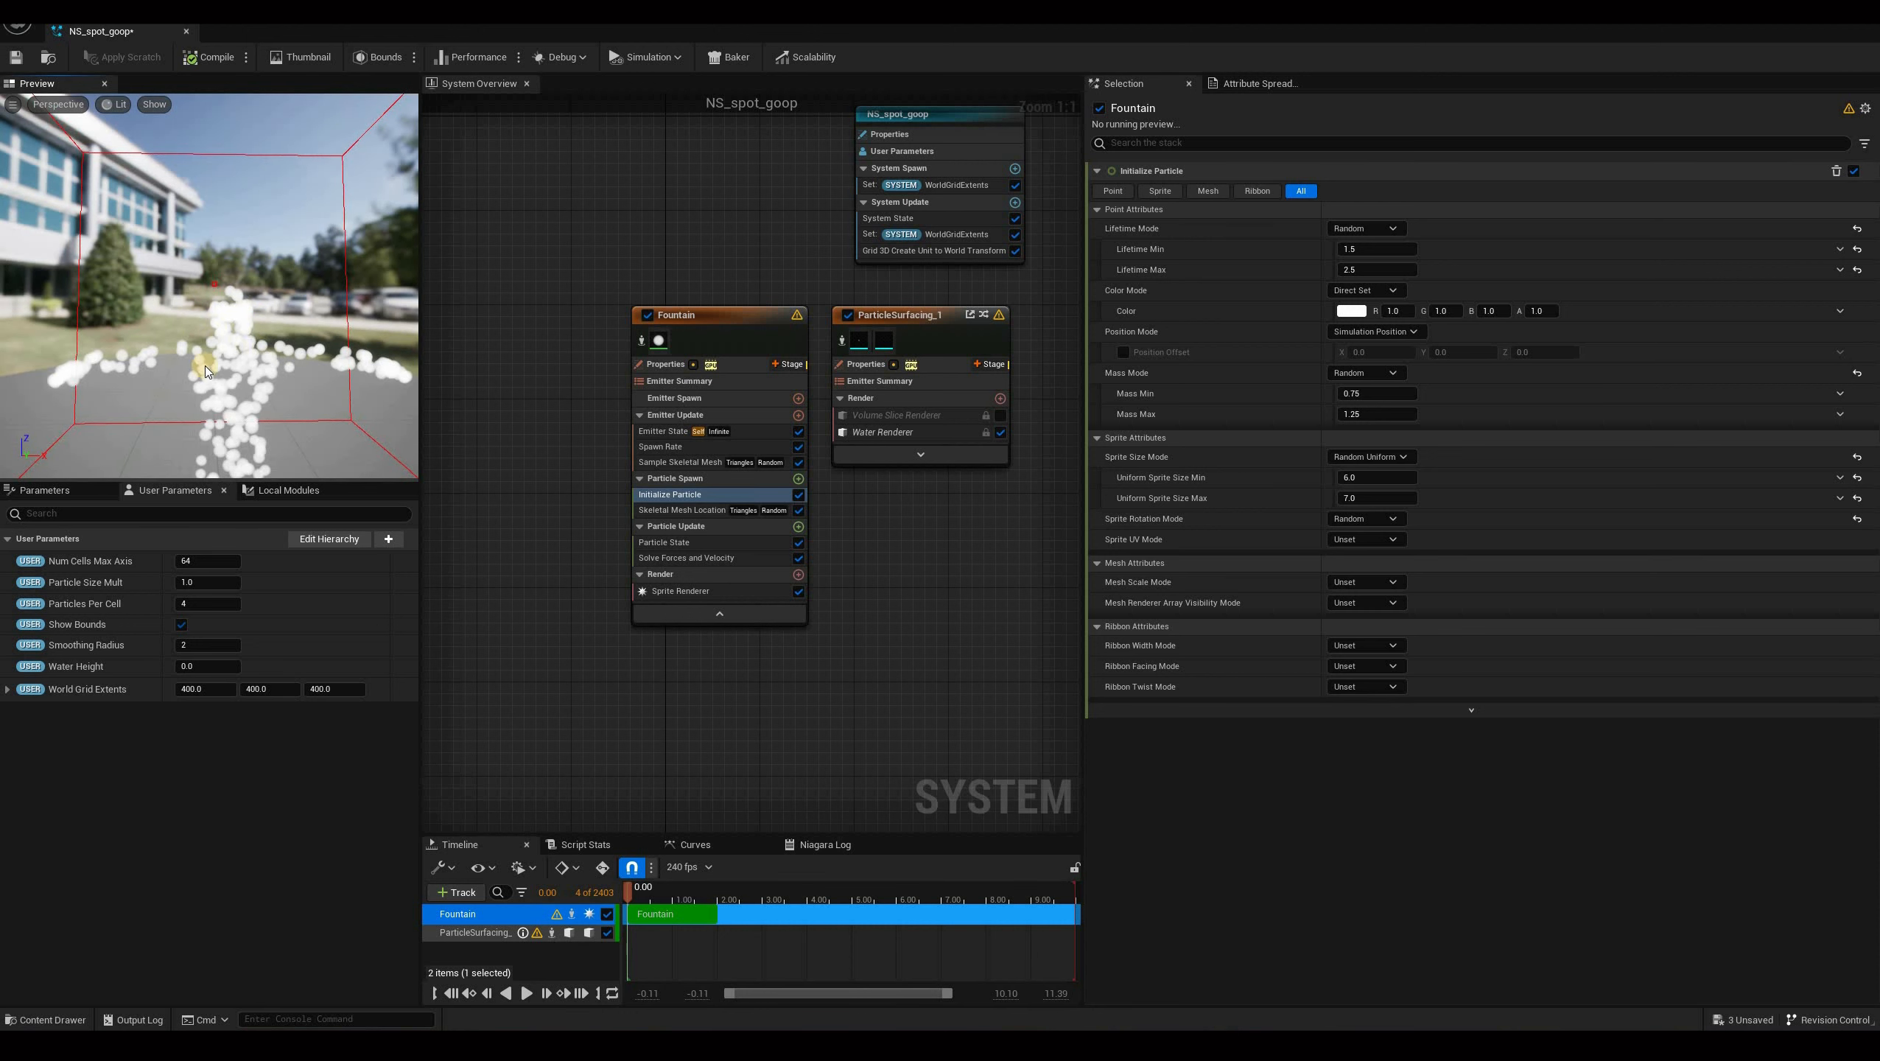
scroll(235, 364, up, 3)
scroll(252, 372, down, 6)
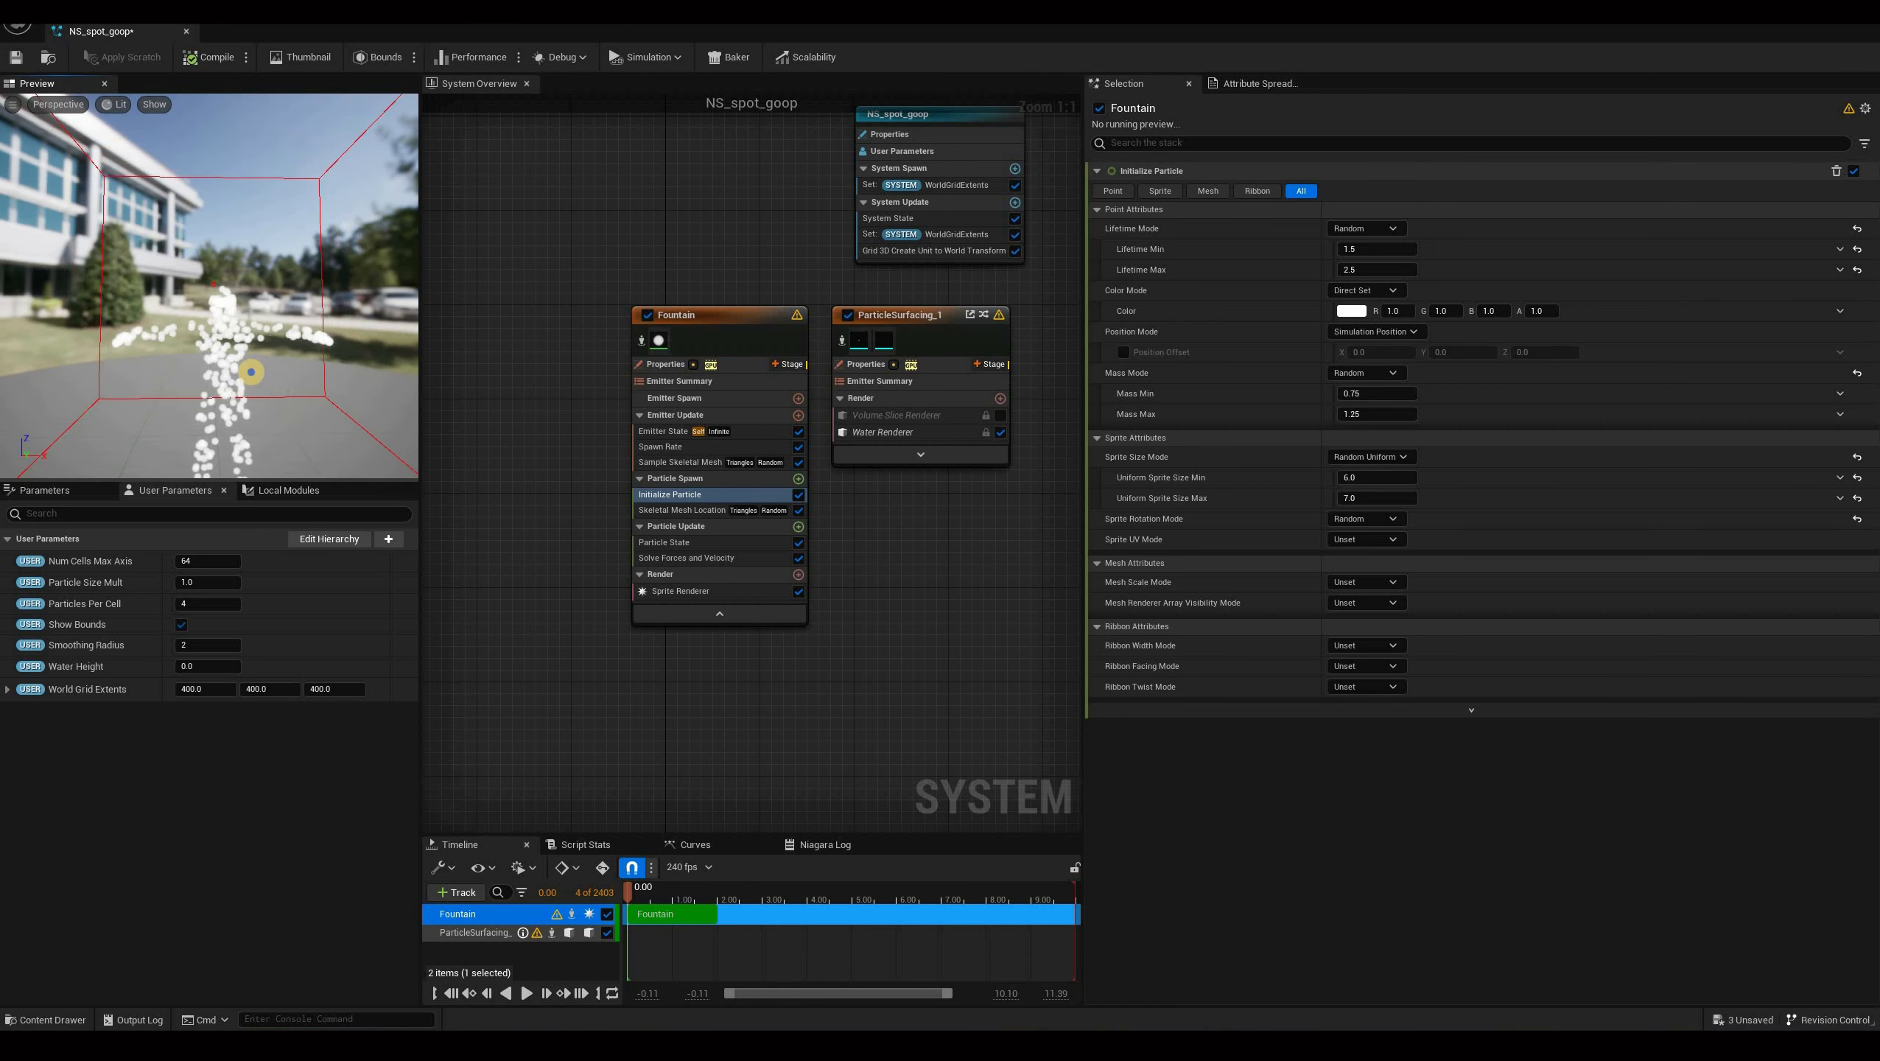
drag(289, 431, 104, 549)
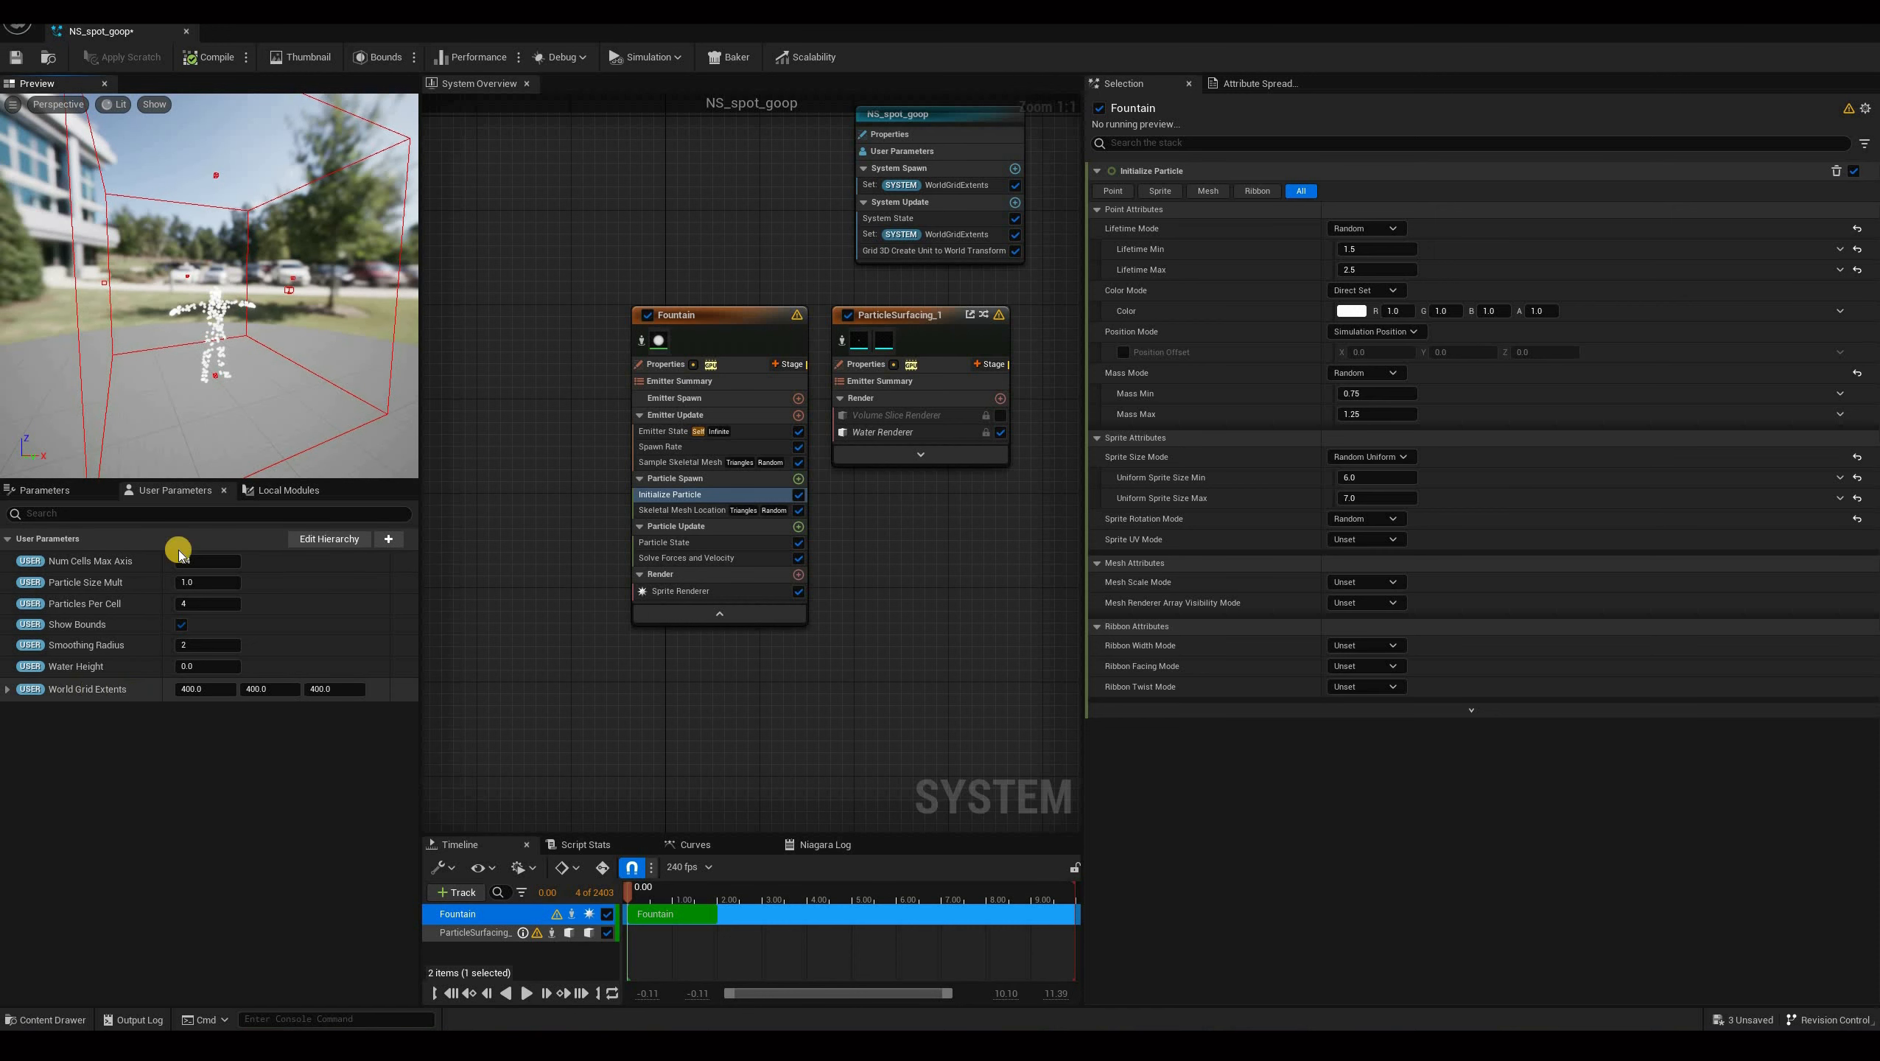
Set the World Grid Extents user parameter to 200, 200 and 250.
click(218, 688)
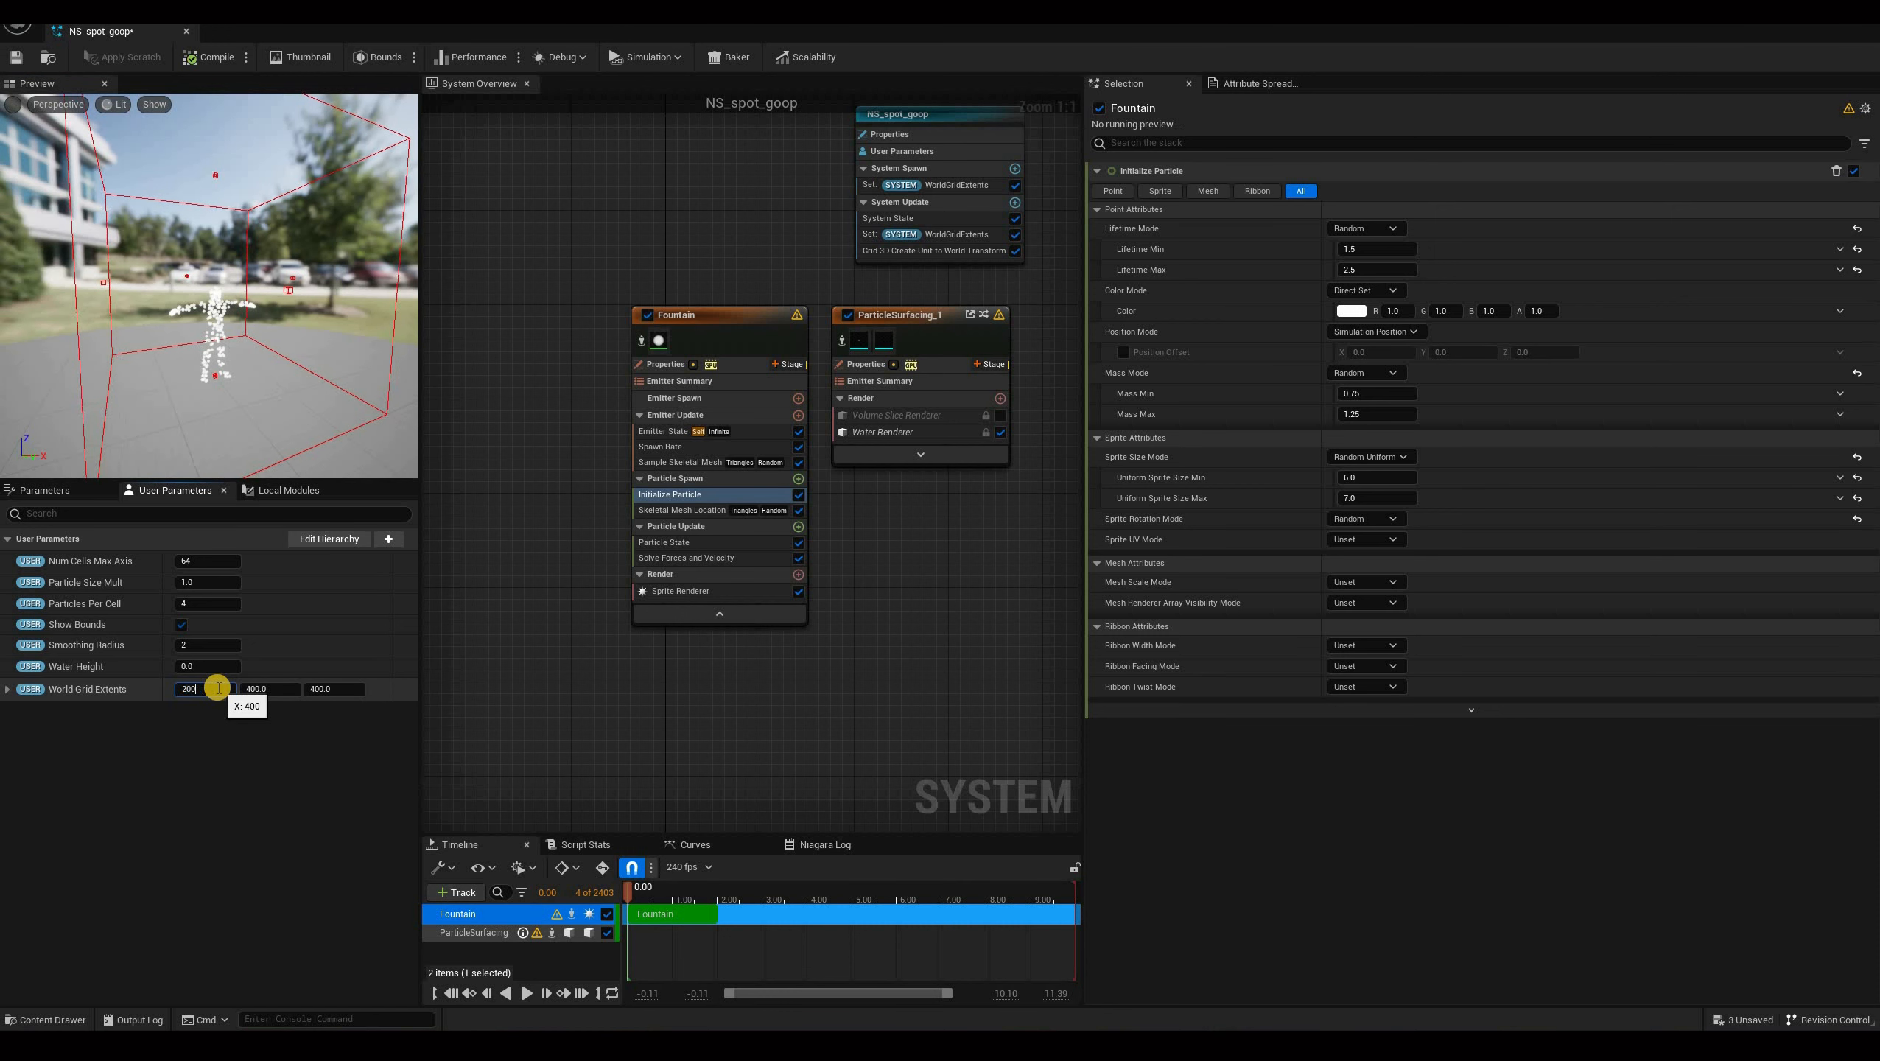
text(200)
key(Tab)
text(200)
key(Tab)
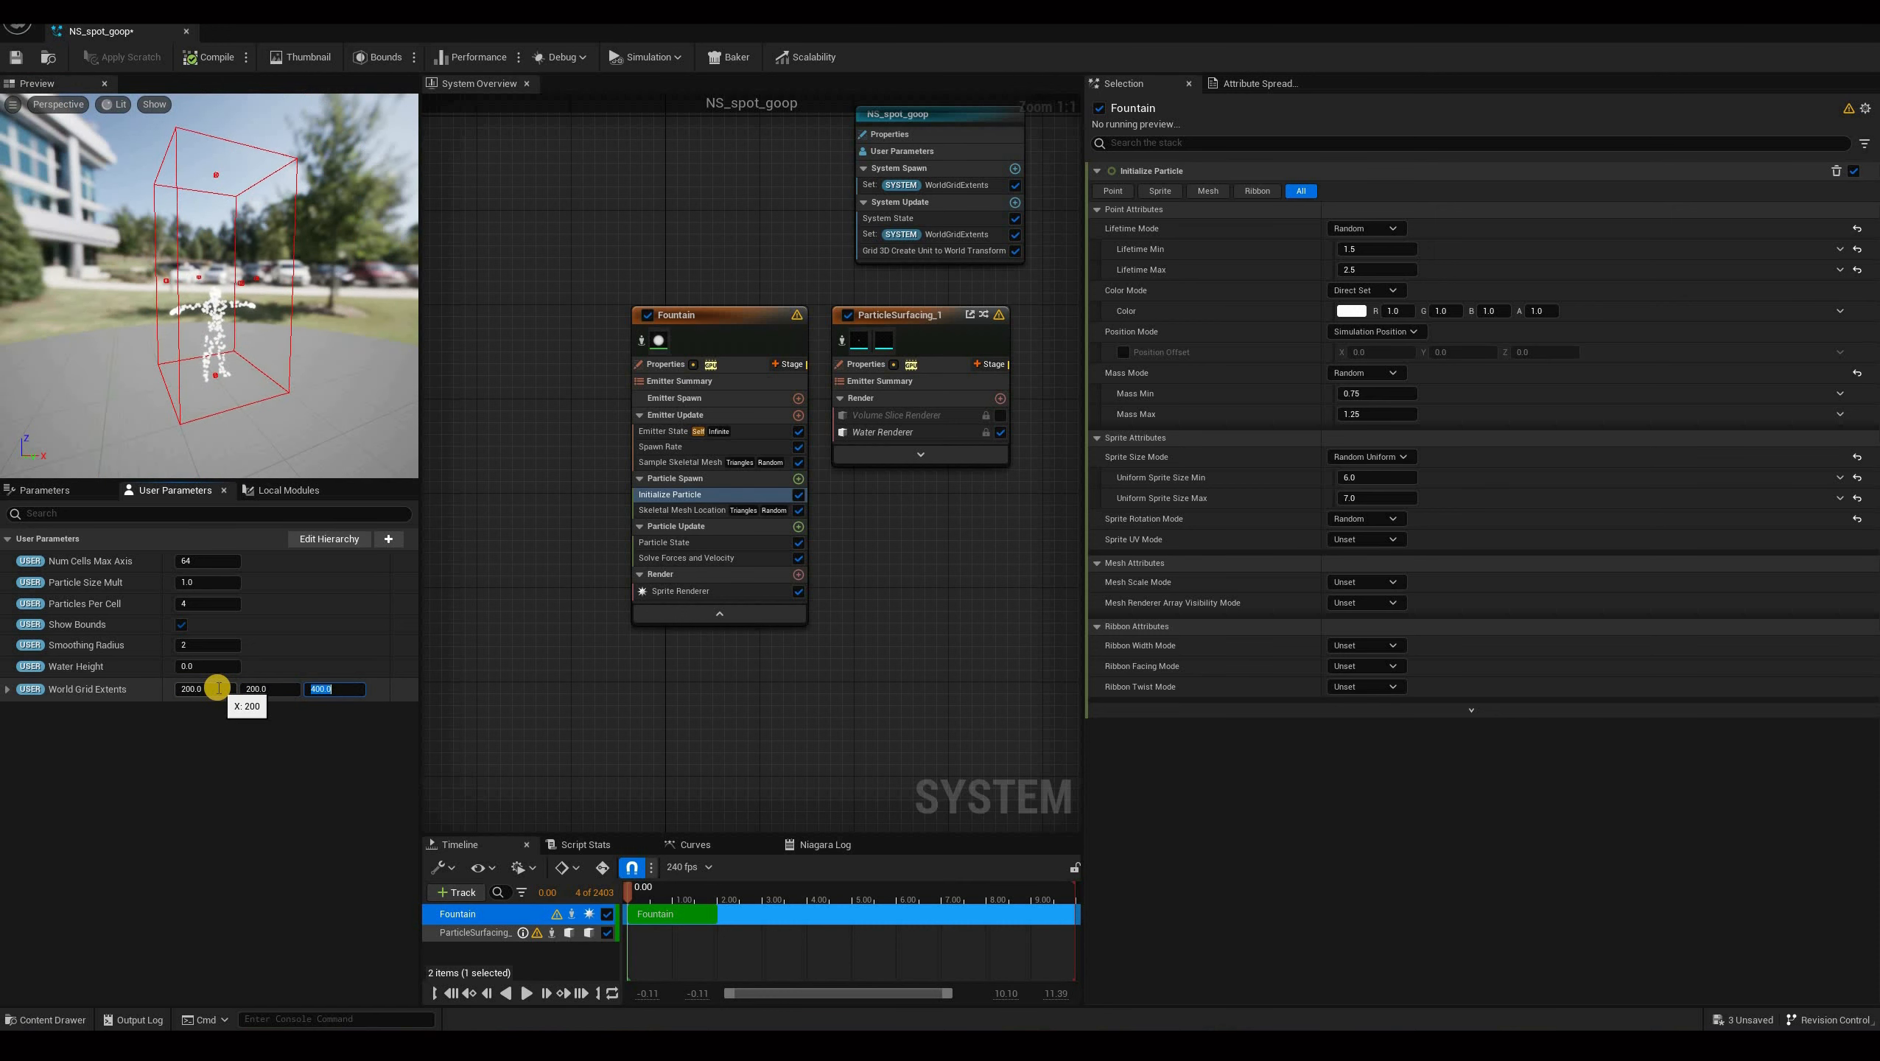
text(250)
key(Return)
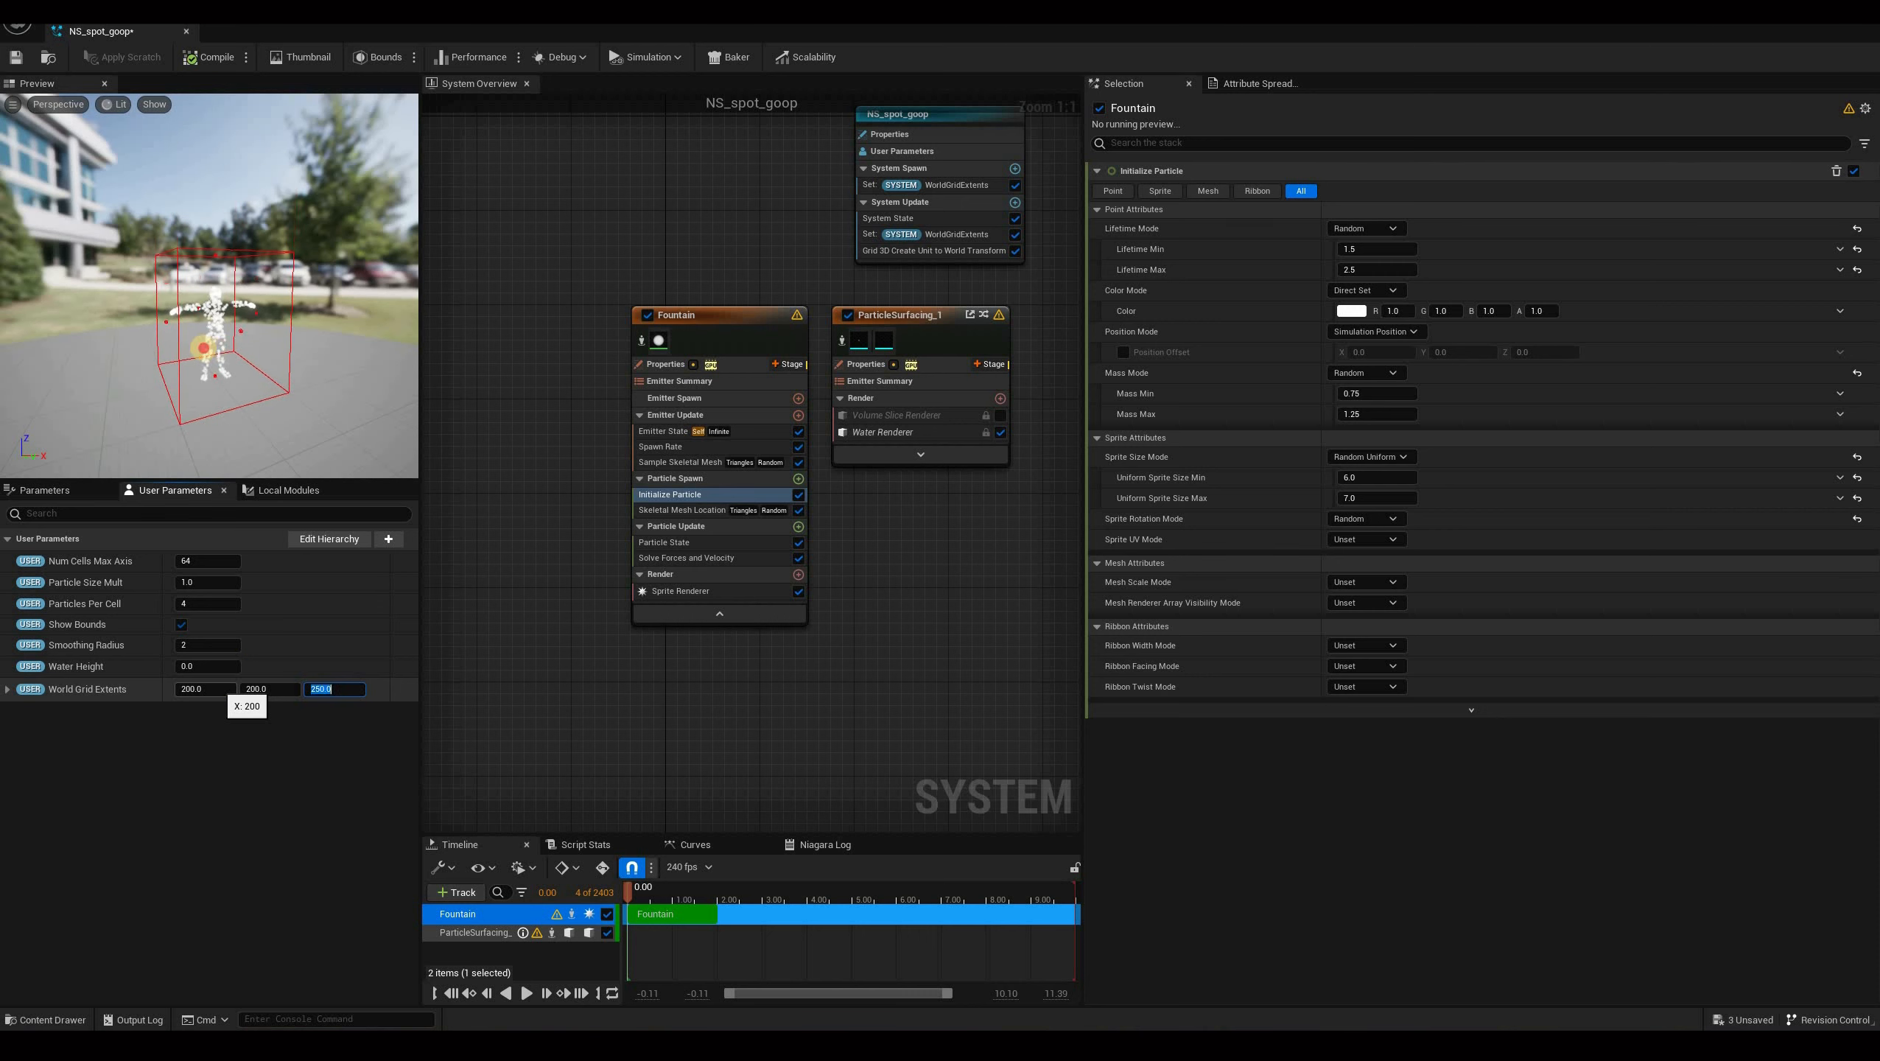
Set the Num Cells Max Axis user parameter to 128.
right_drag(350, 336, 165, 335)
drag(165, 336, 133, 588)
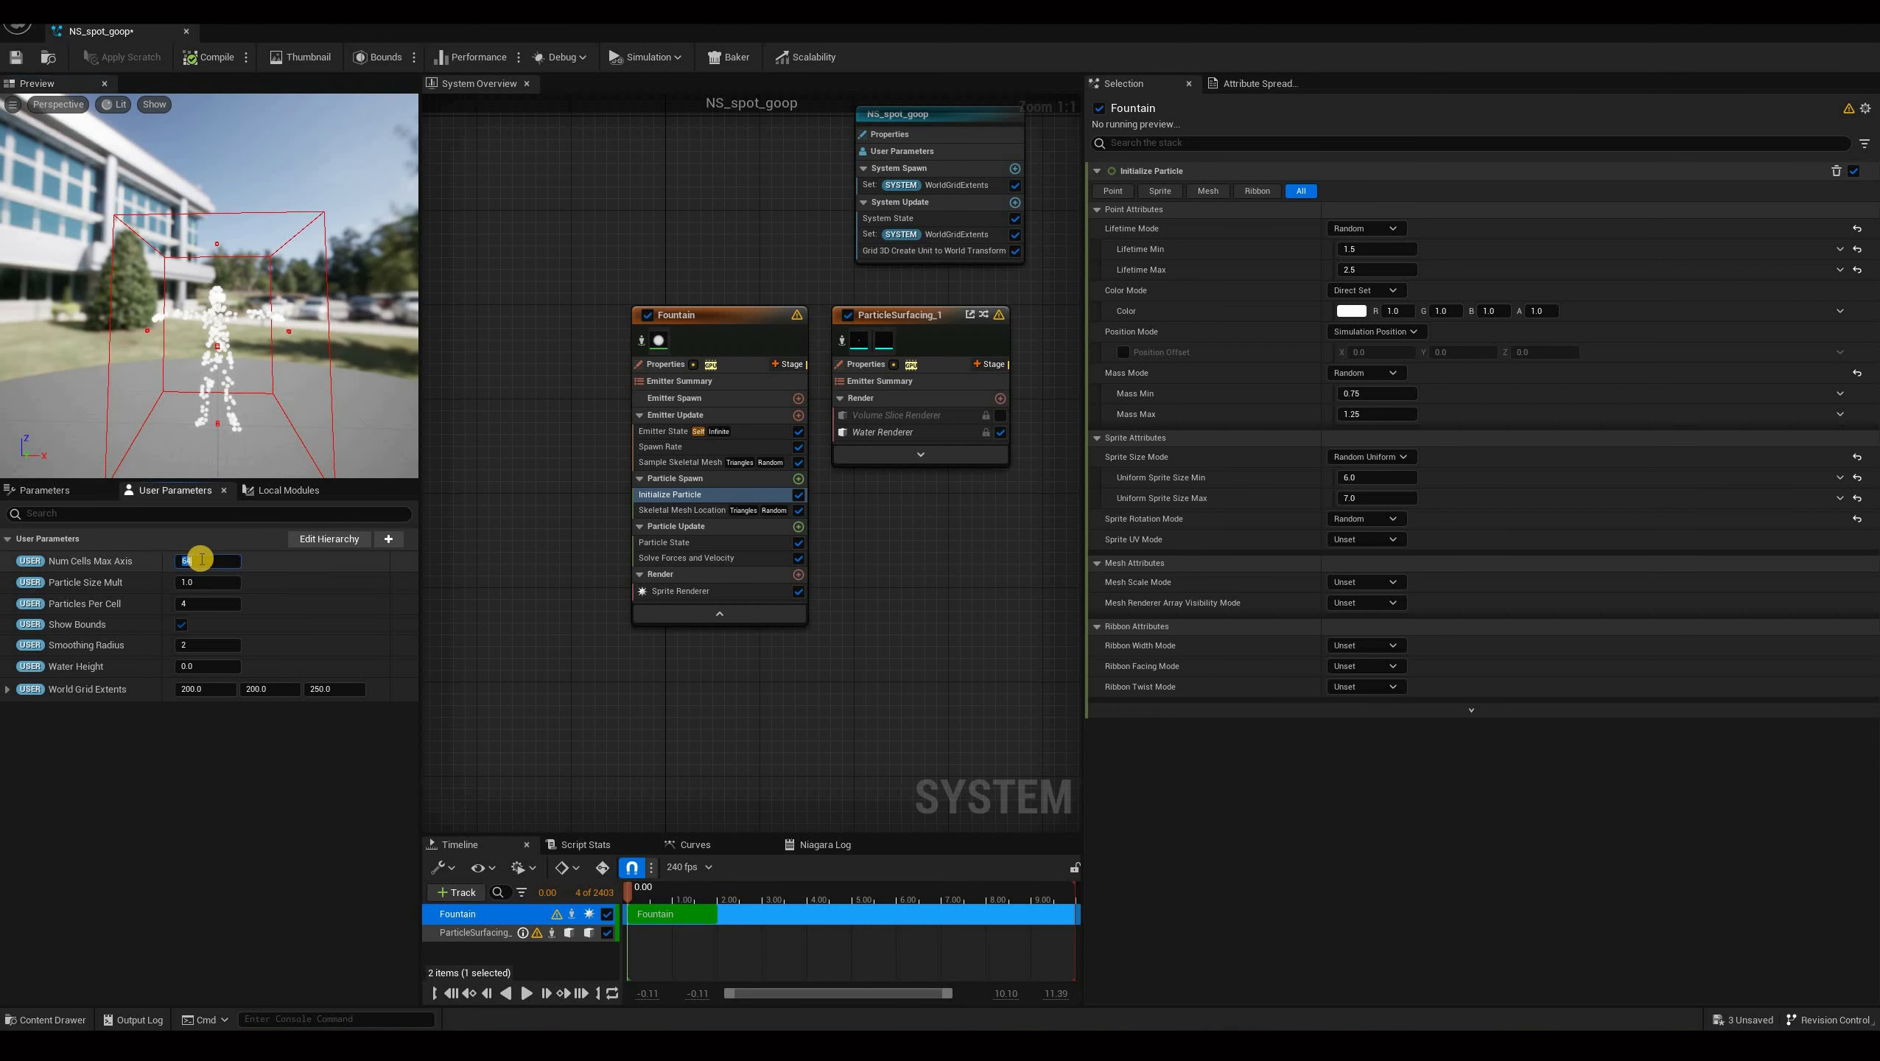
click(308, 353)
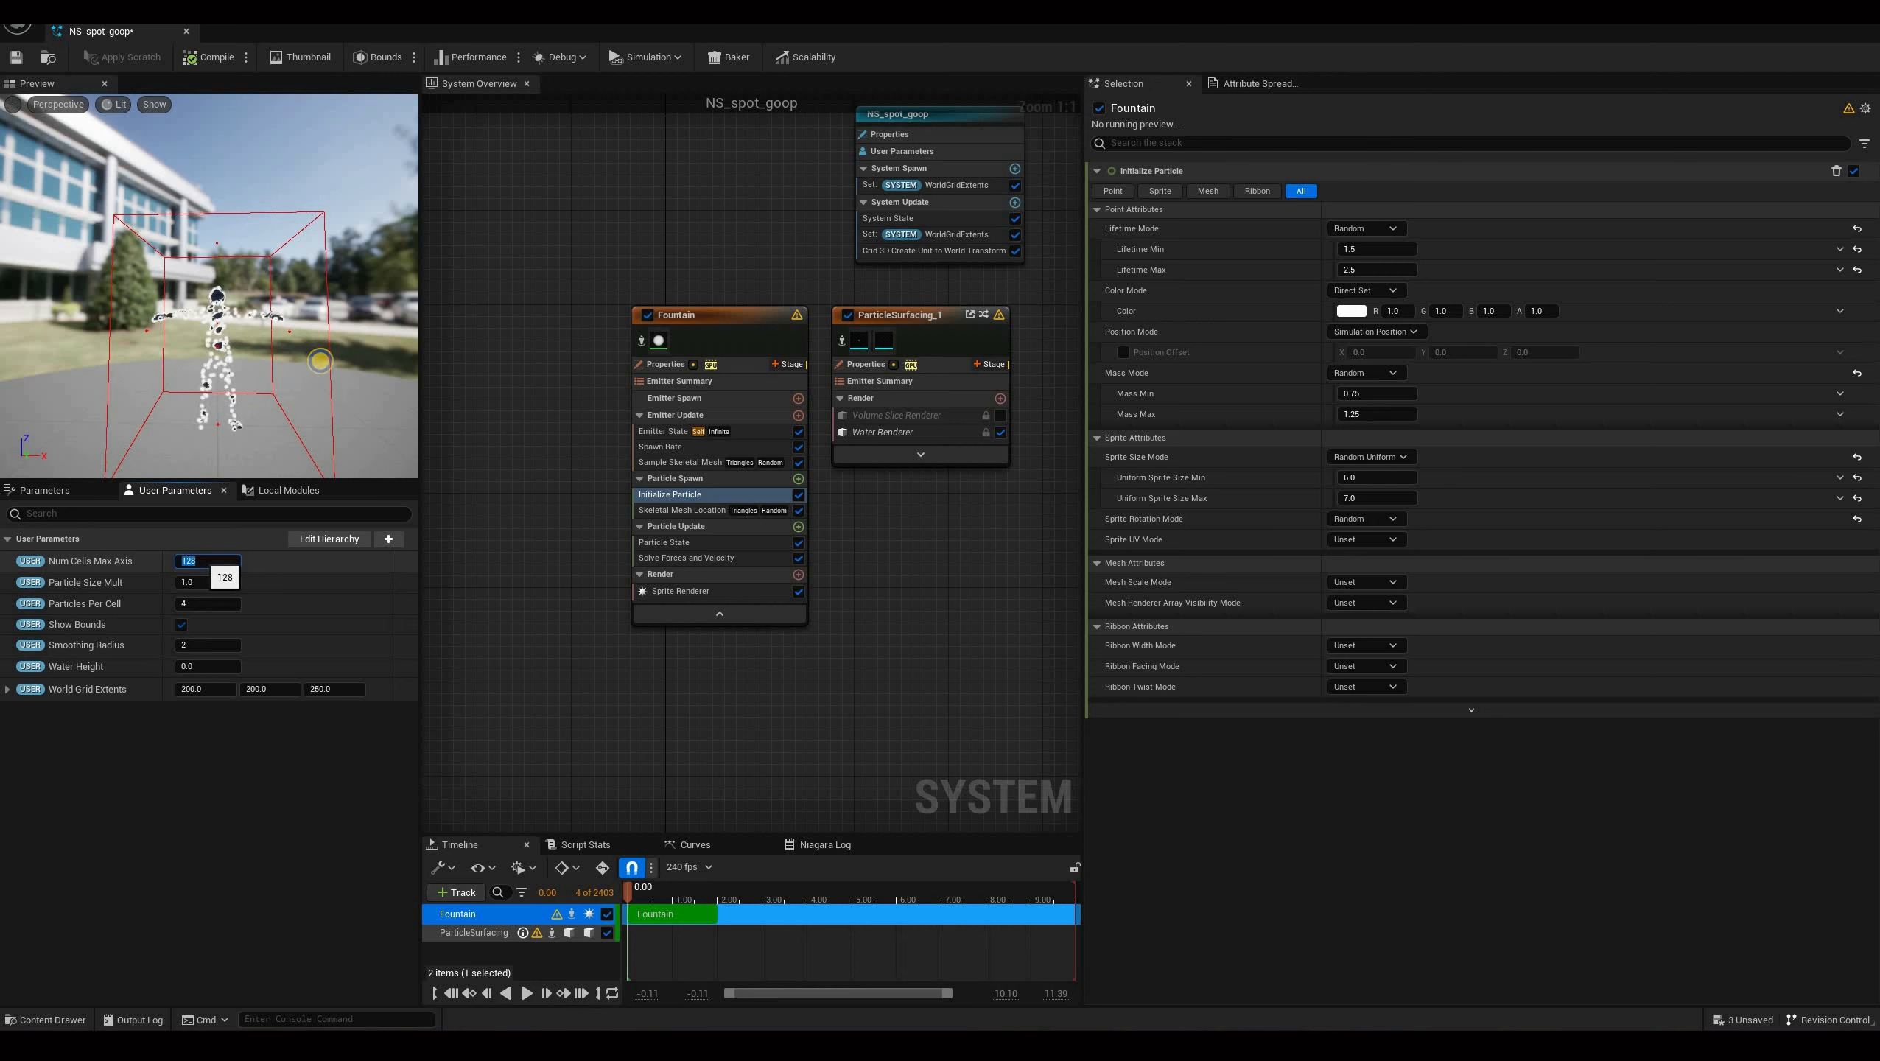
scroll(244, 422, up, 5)
scroll(244, 423, up, 5)
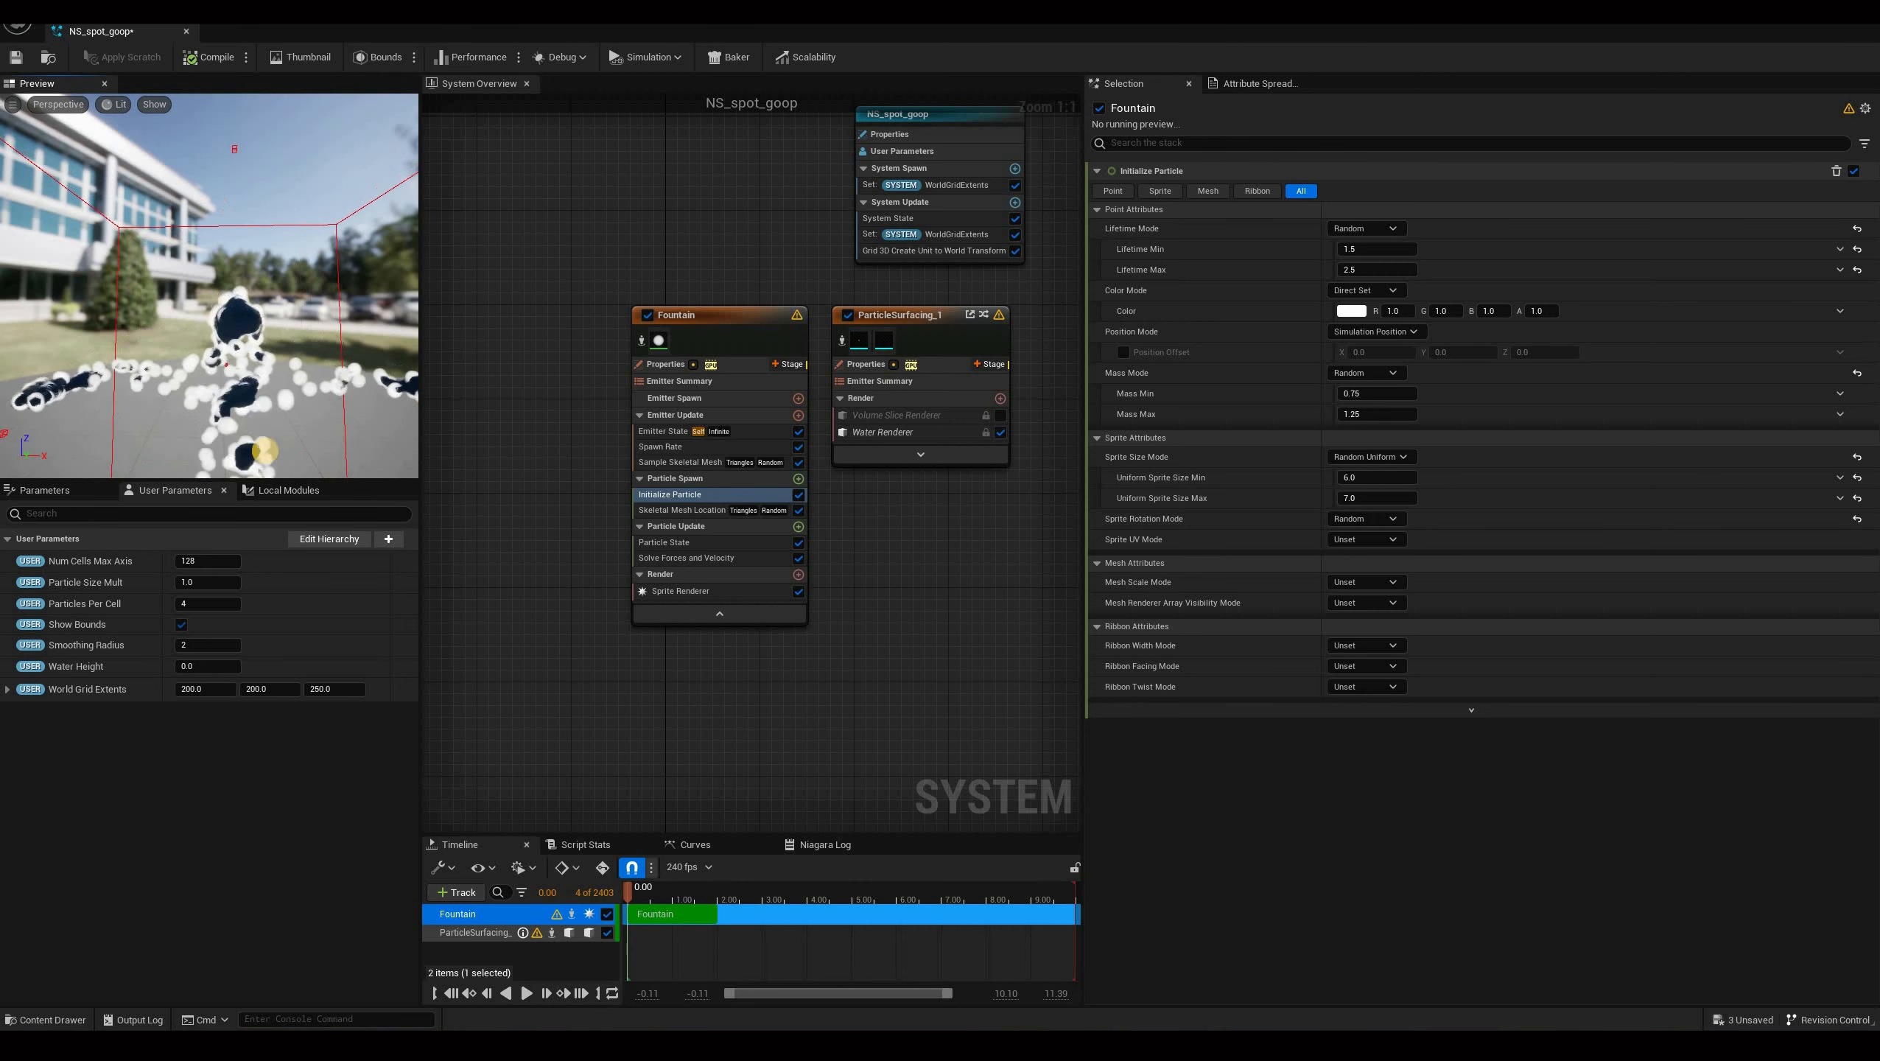
Disable the Sprite Renderer of the Fountain emitter.
drag(244, 422, 437, 433)
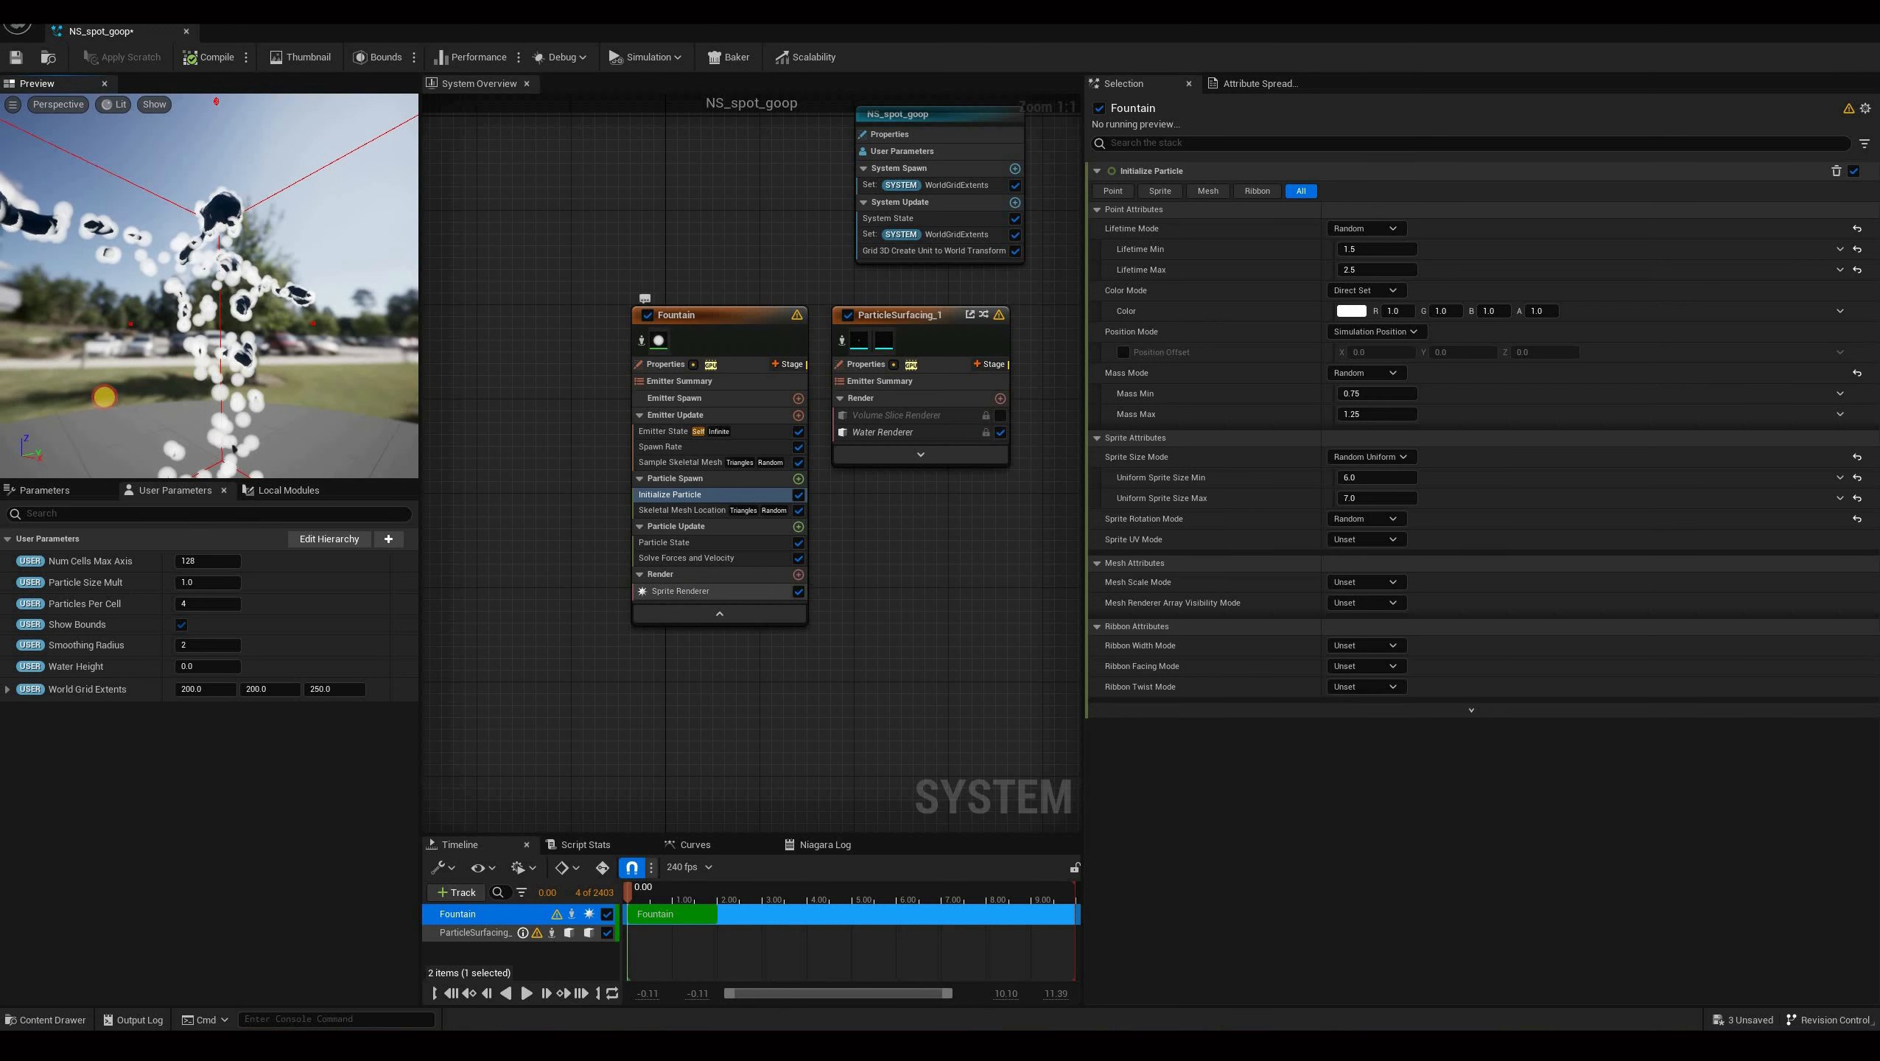
click(798, 592)
drag(642, 1018, 529, 996)
scroll(520, 969, down, 4)
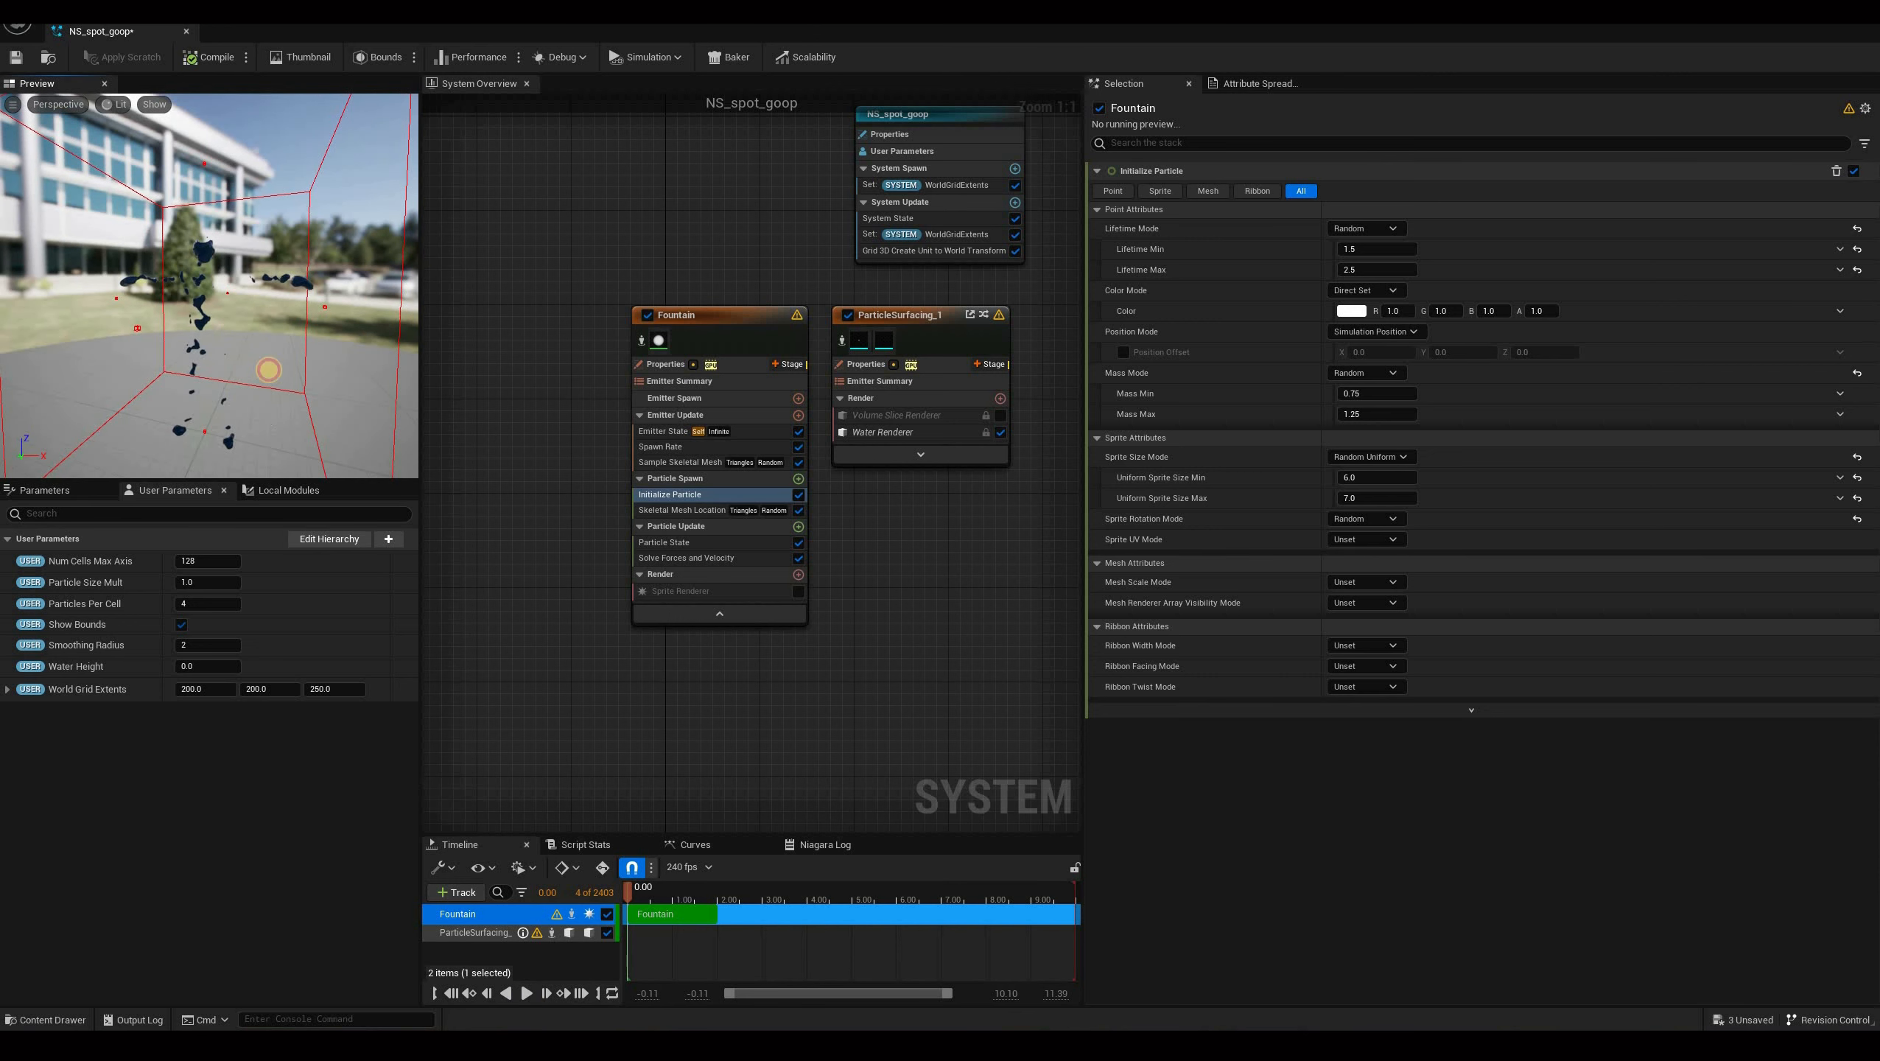
Play the preview, trying Smoothing Radius values 2, 3 and 4, and finally set it to 1.
key(space)
drag(193, 373, 301, 405)
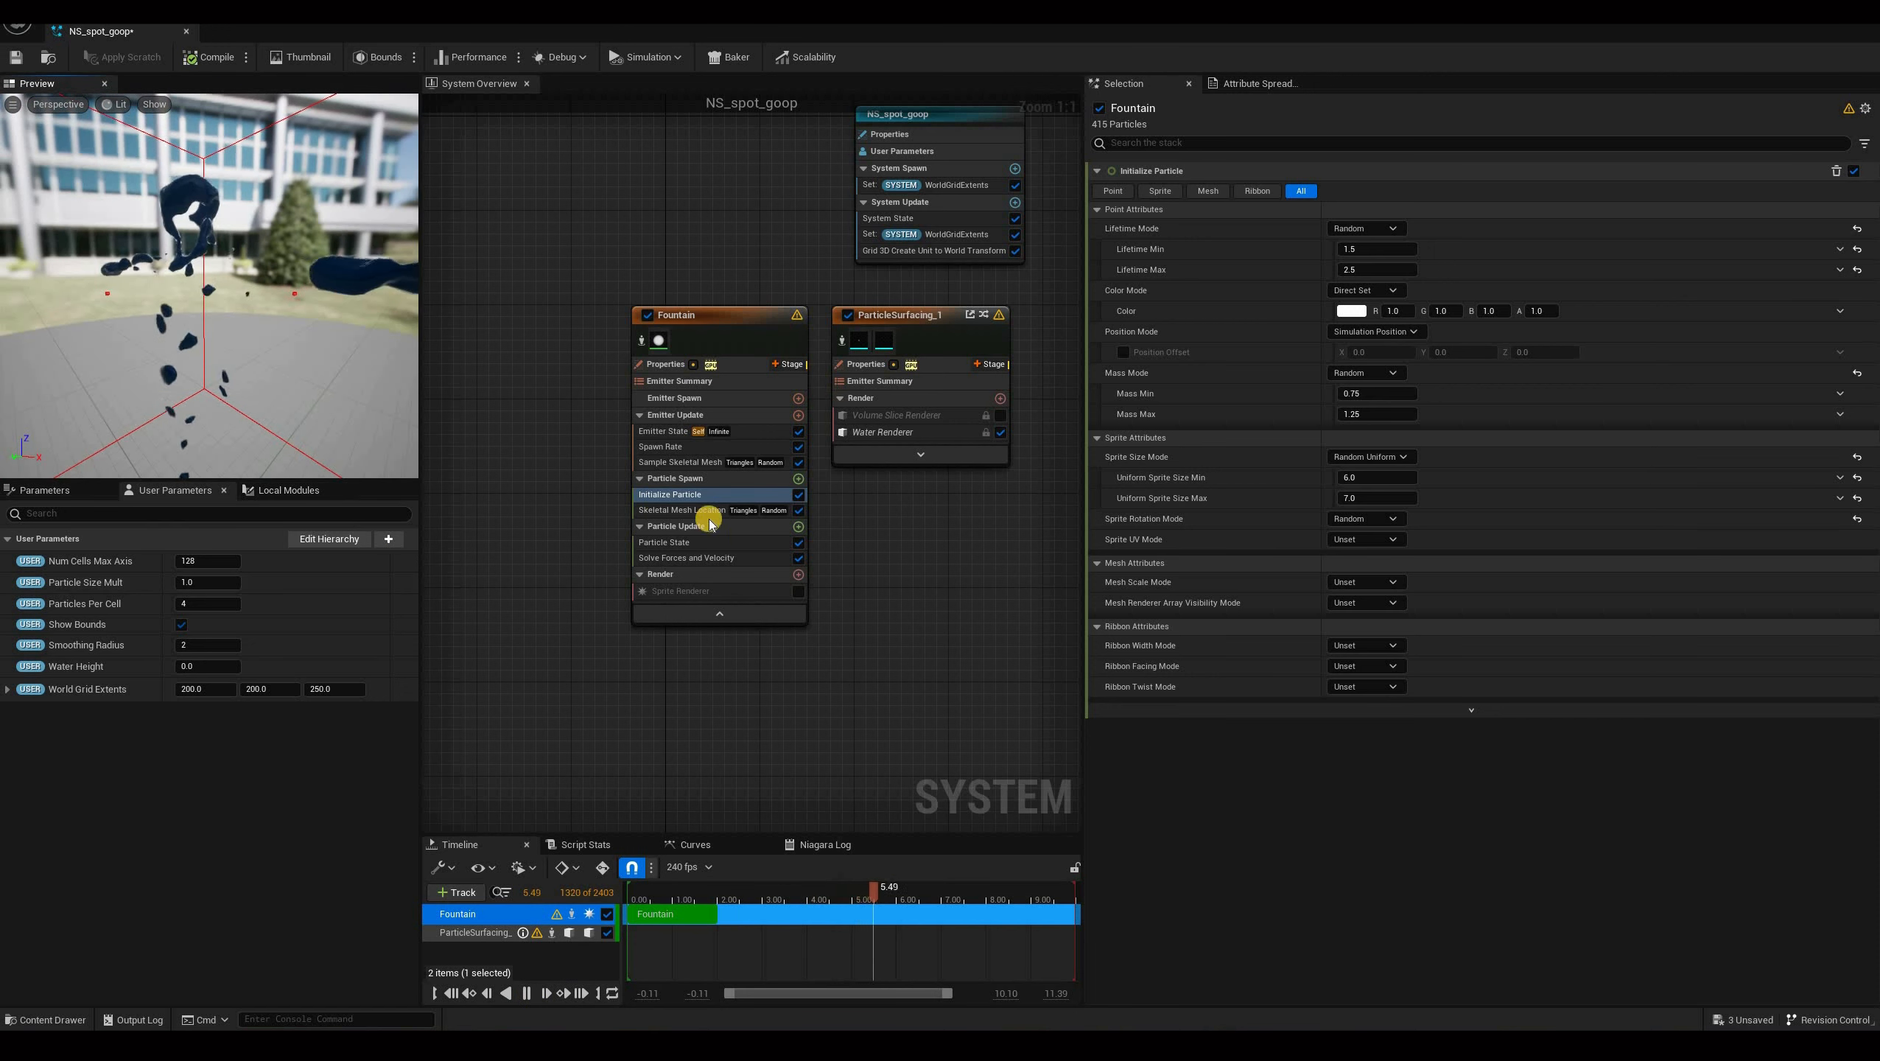
key(space)
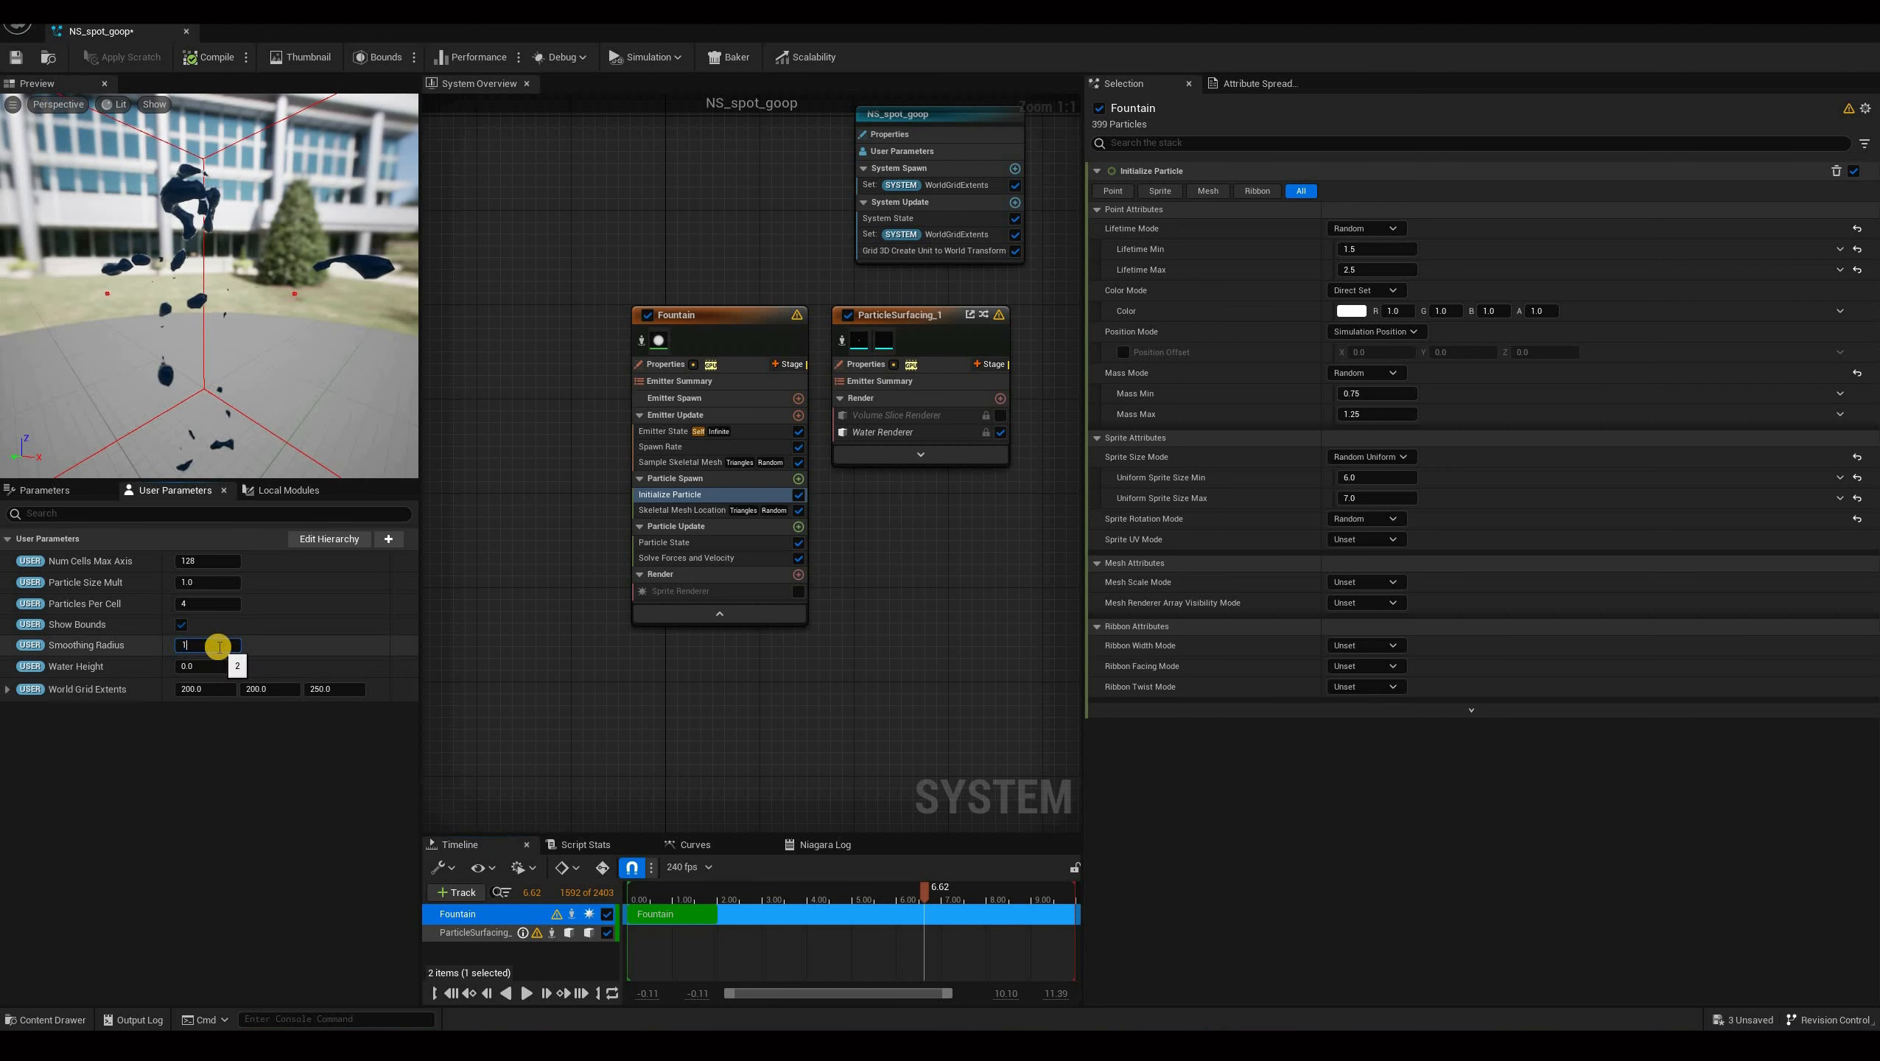
key(Return)
text(2)
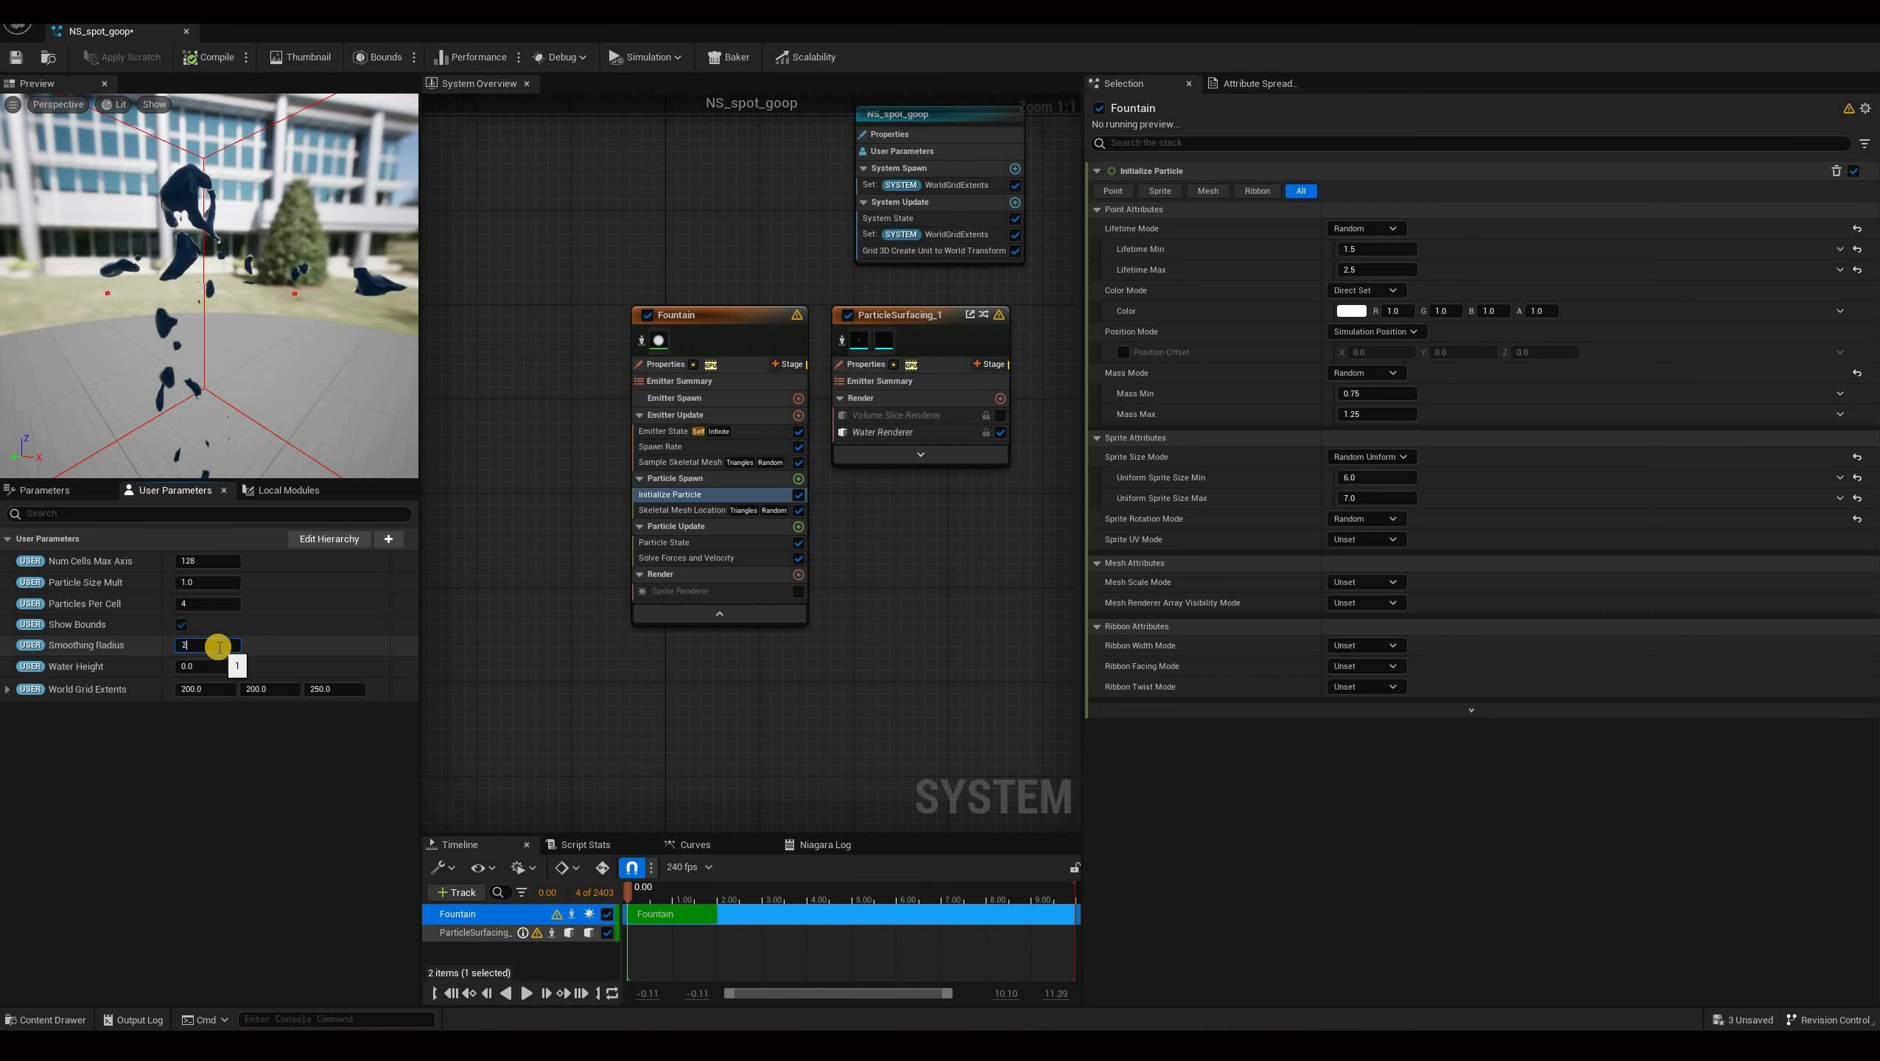
key(Return)
text(3)
key(Return)
text(4)
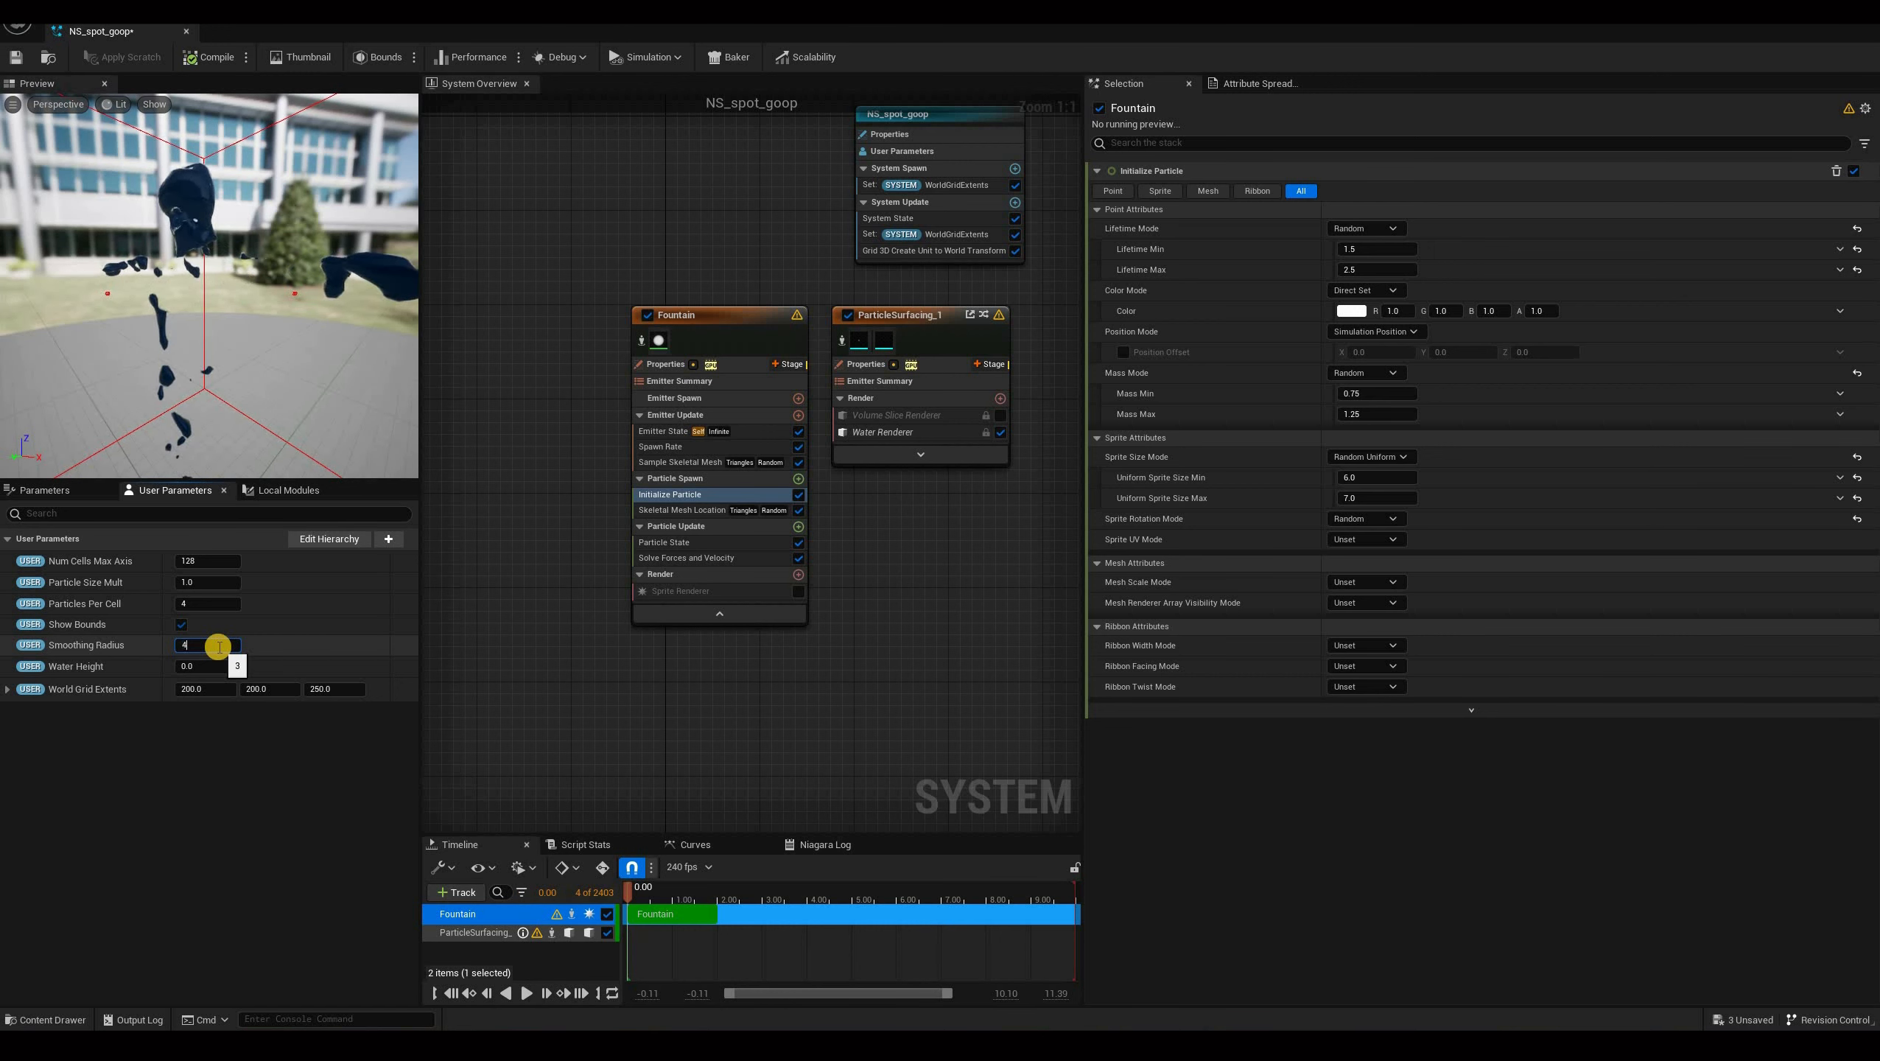
key(Return)
text(1)
key(Return)
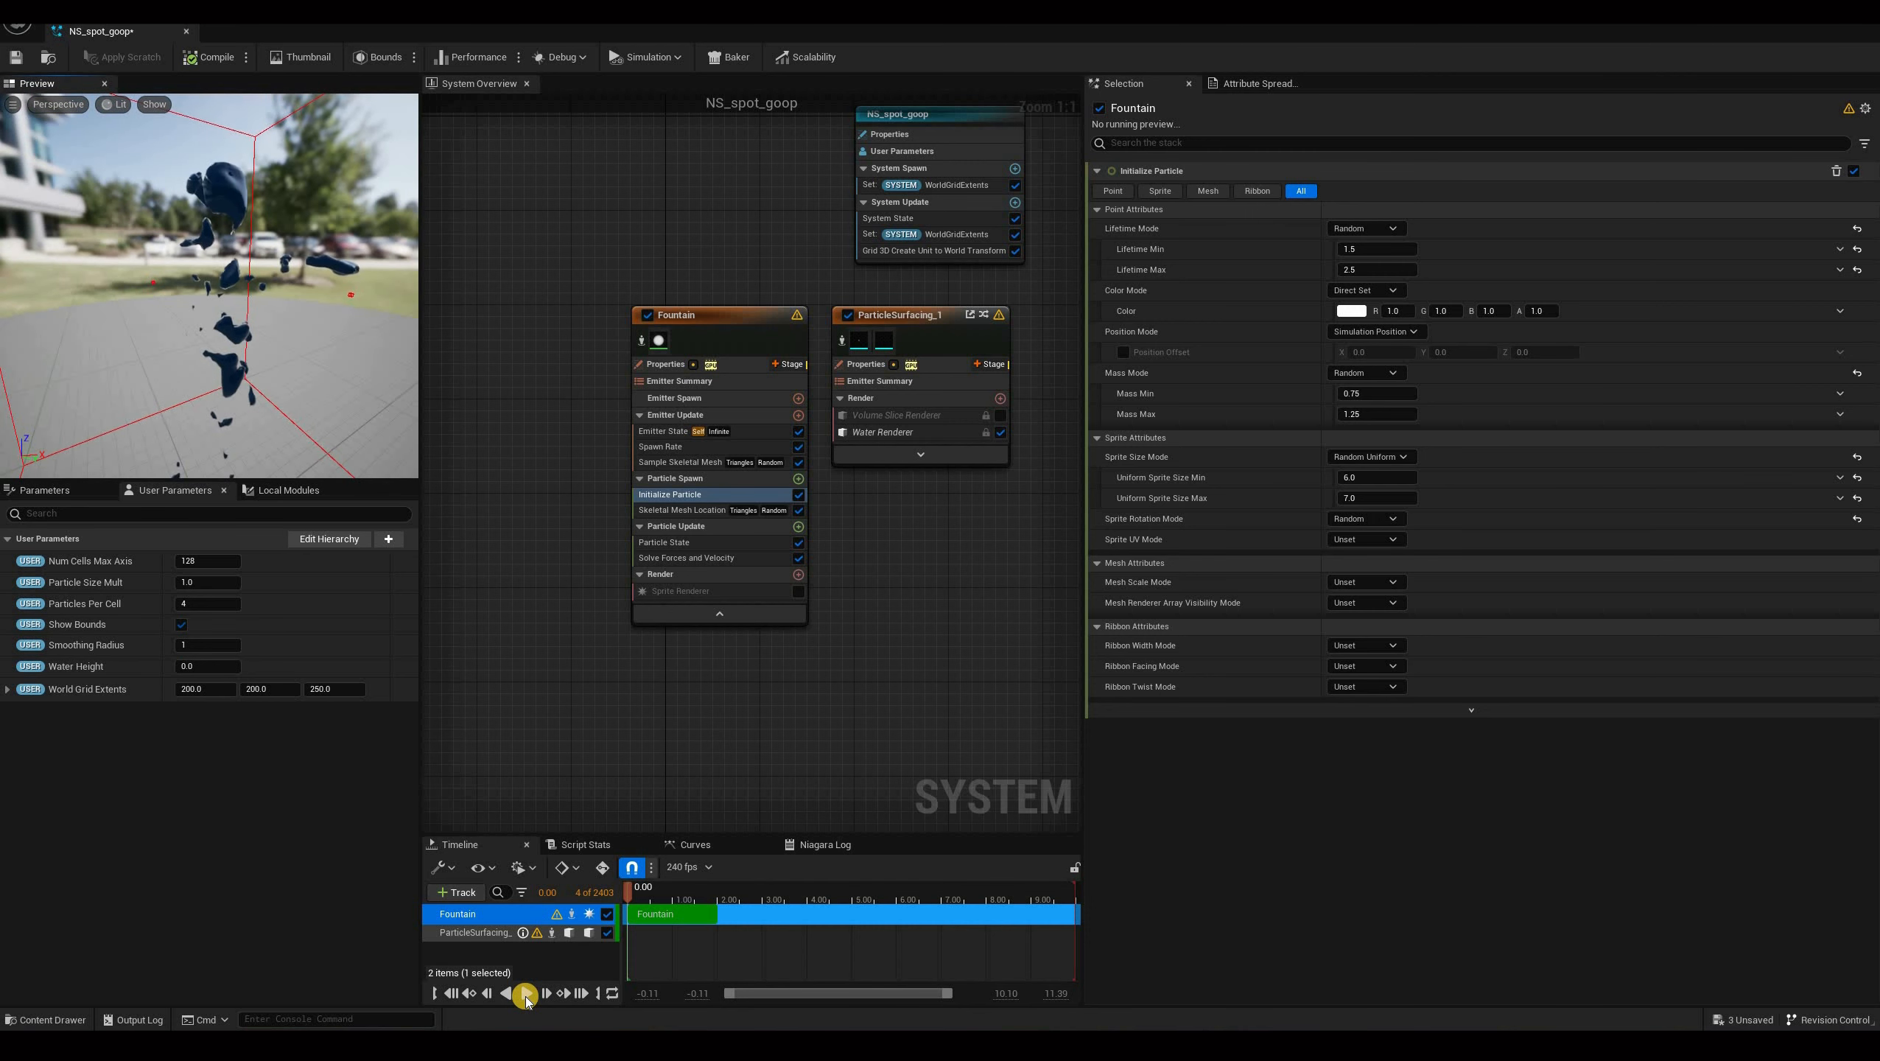
Play the preview and set the Num Cells Max Axis user parameter to 256.
click(526, 994)
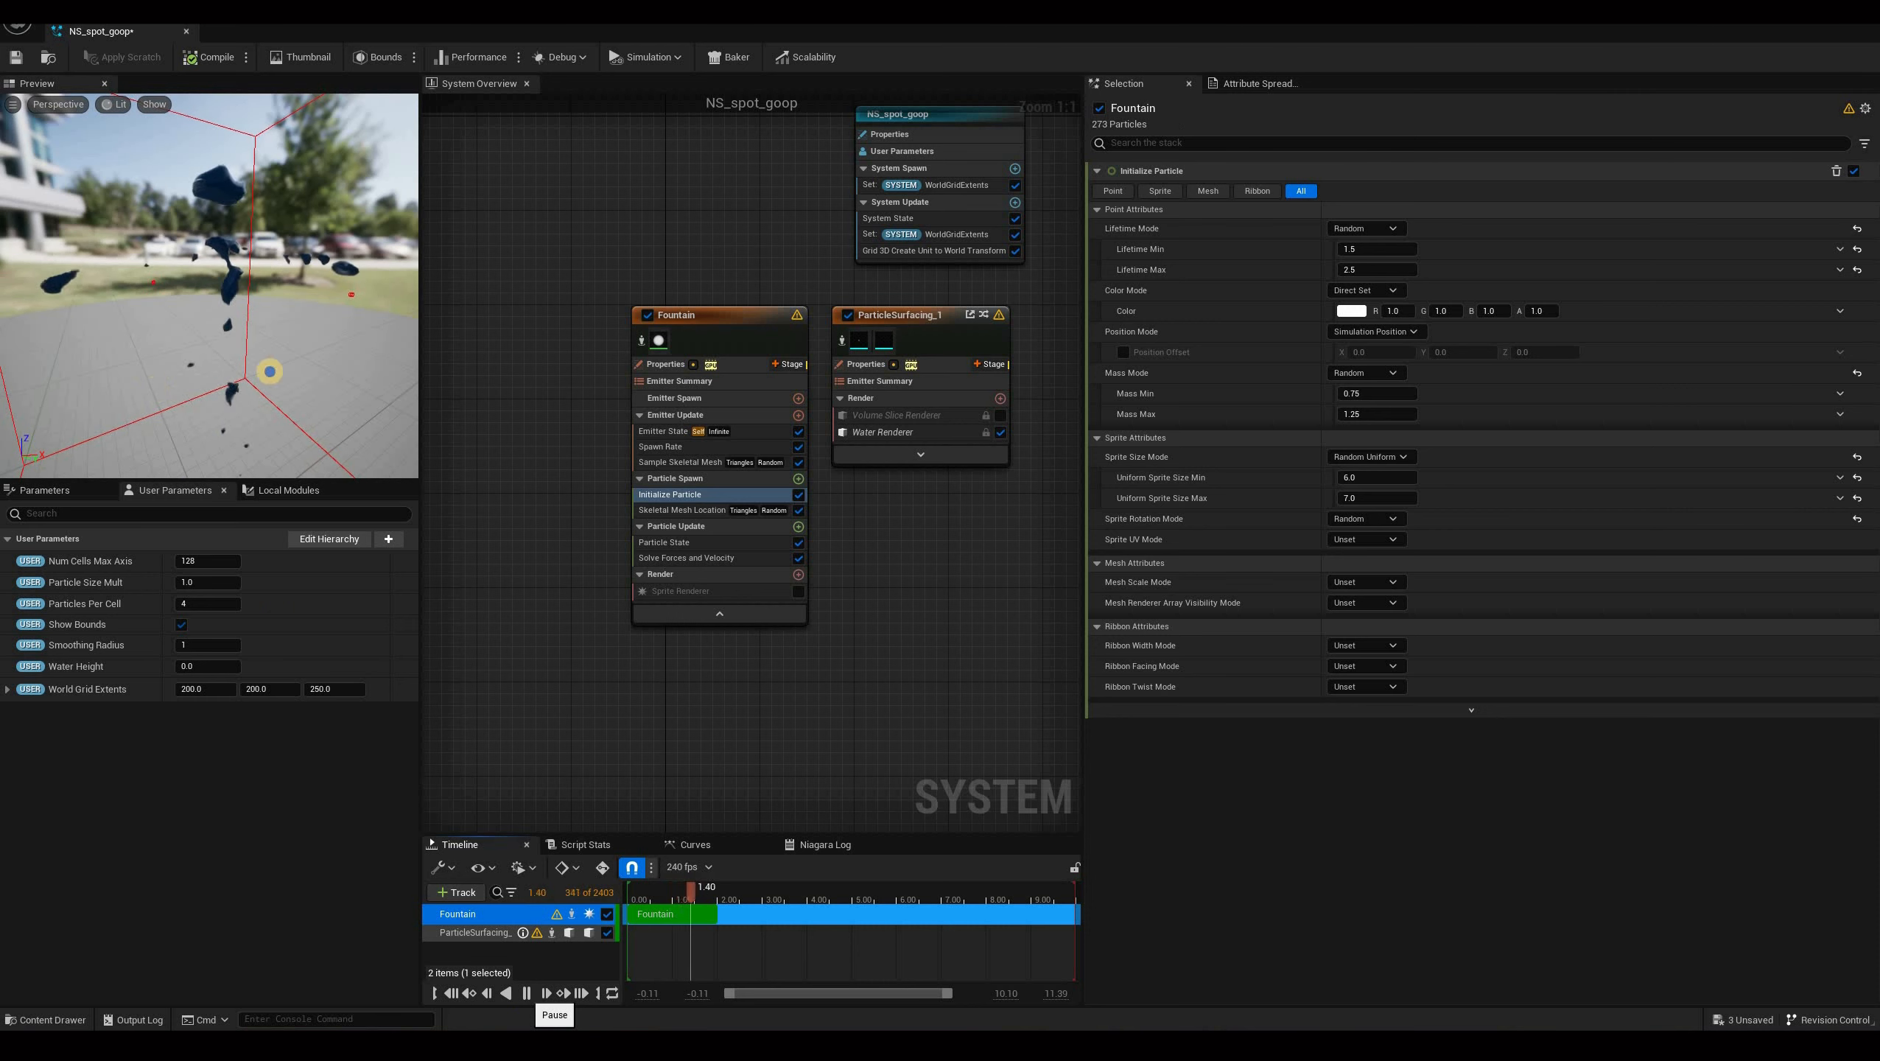
key(space)
drag(324, 357, 223, 381)
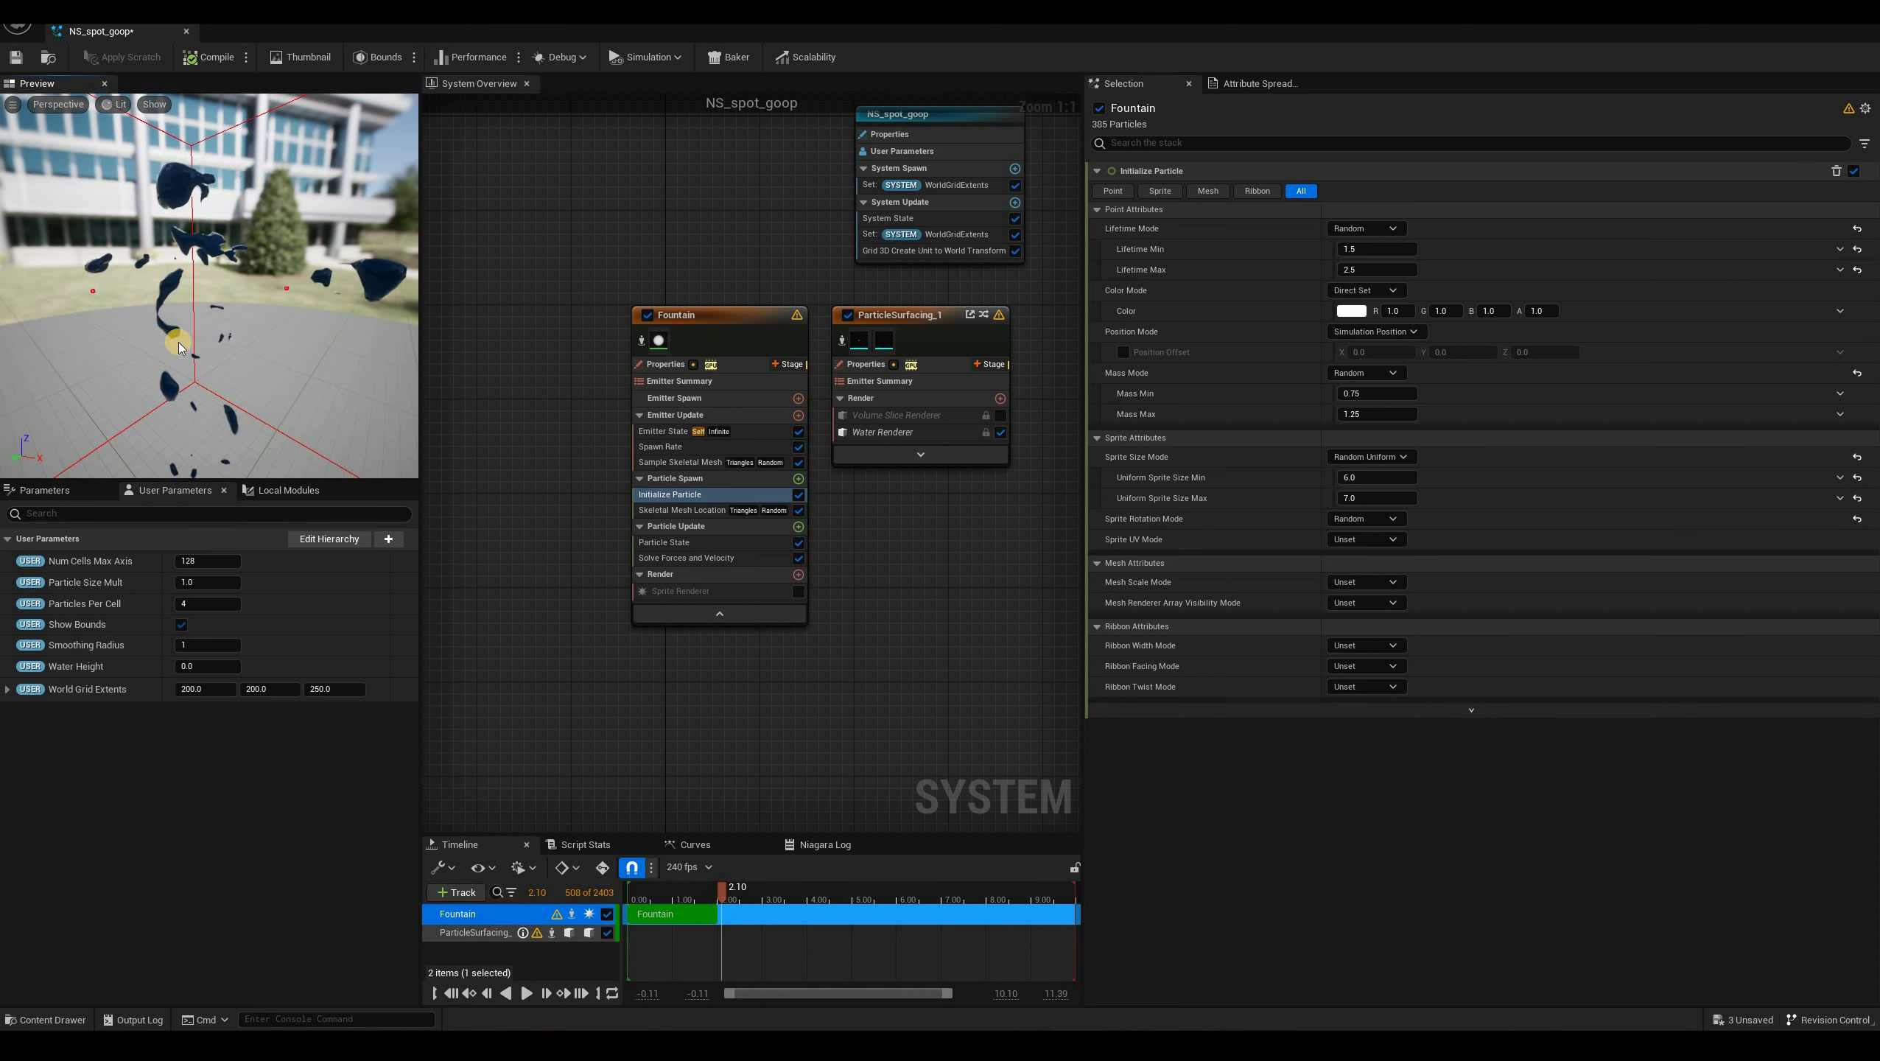
drag(215, 327, 260, 392)
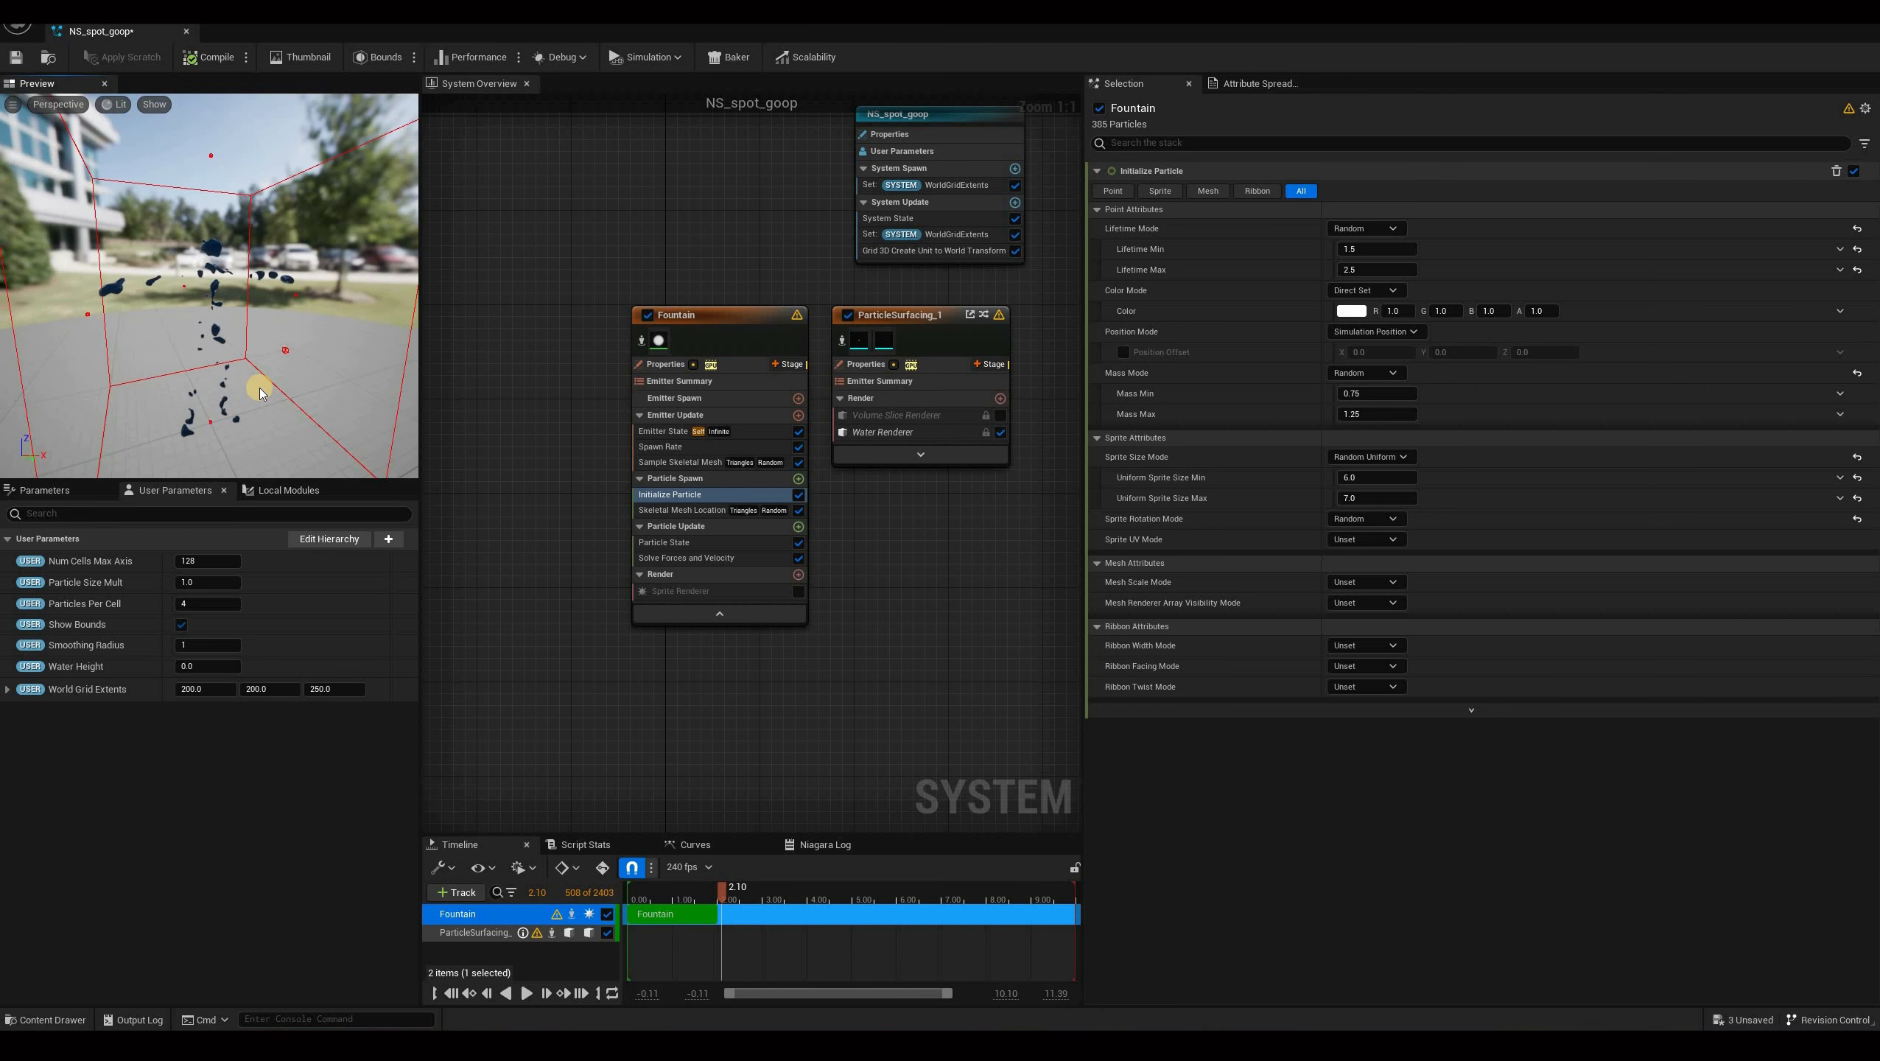
click(226, 561)
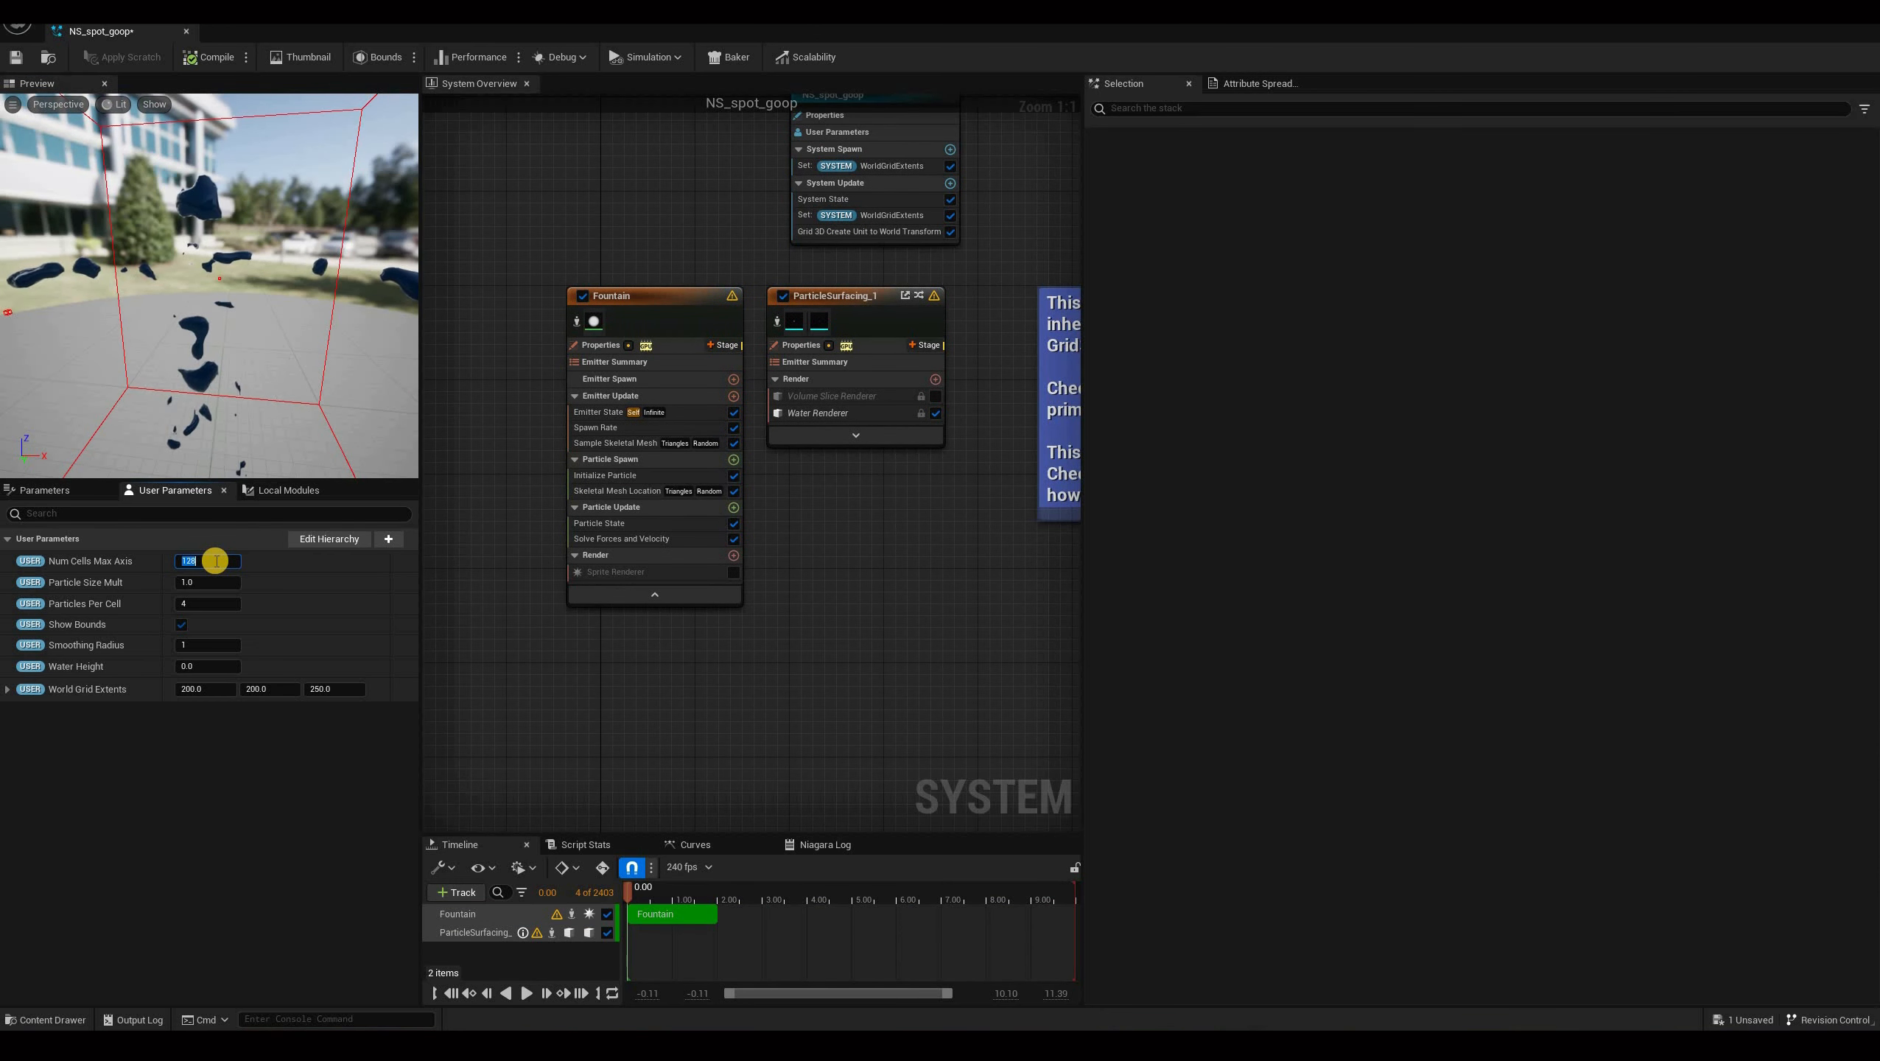
text(256)
key(Return)
drag(301, 357, 249, 311)
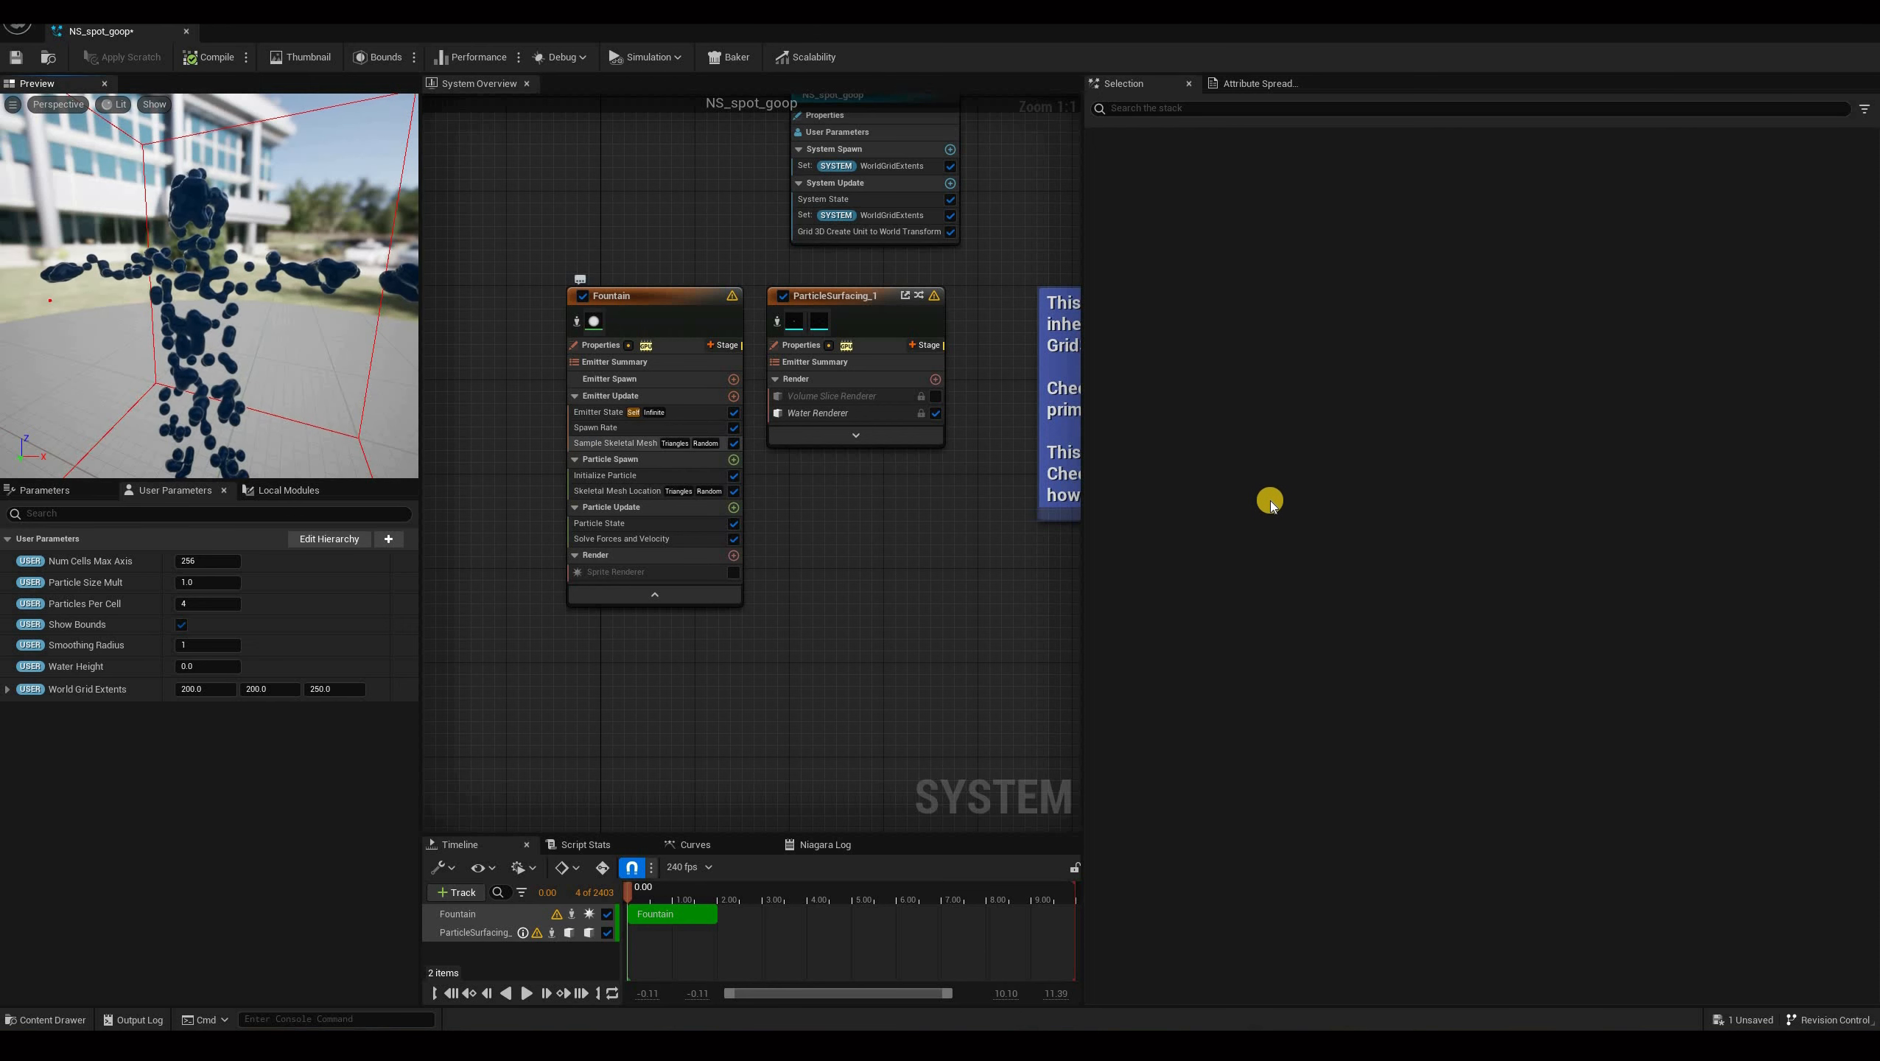
Add a Sample Texture module to the Fountain emitter's Particle Spawn group.
click(613, 444)
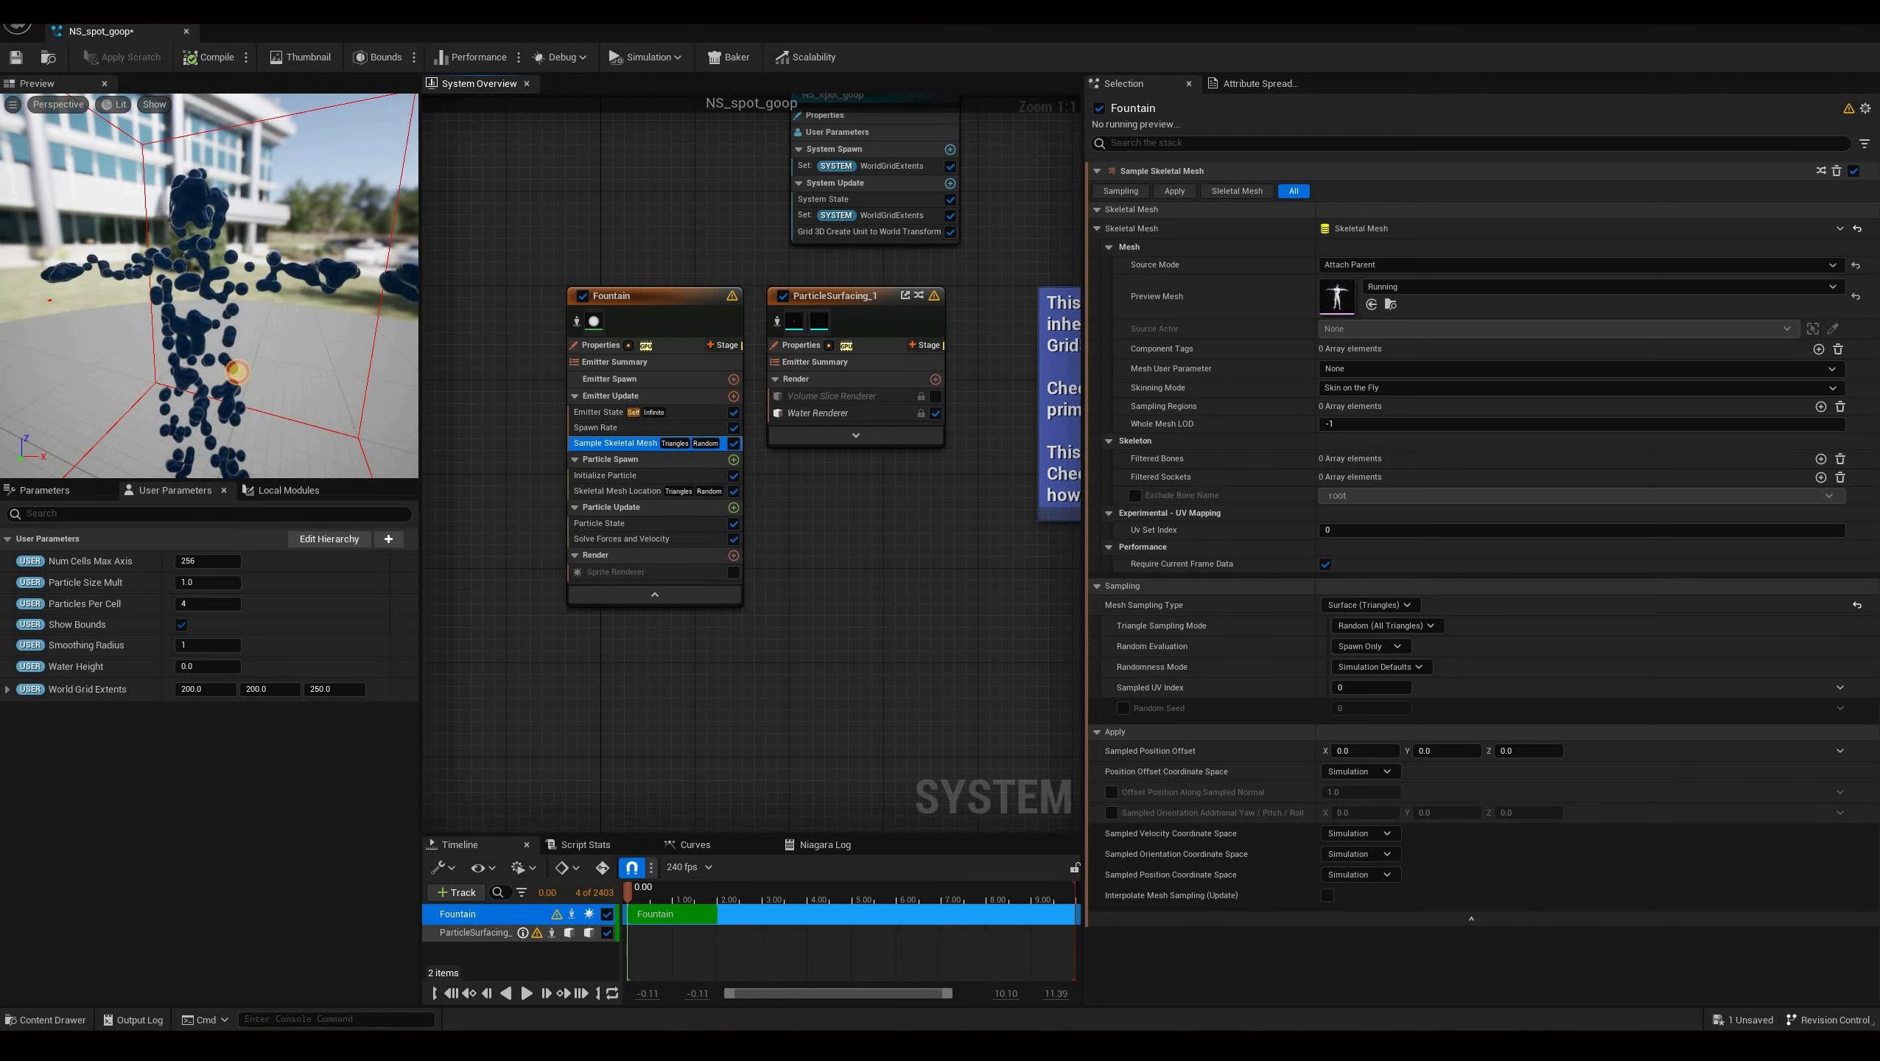
drag(256, 288, 314, 208)
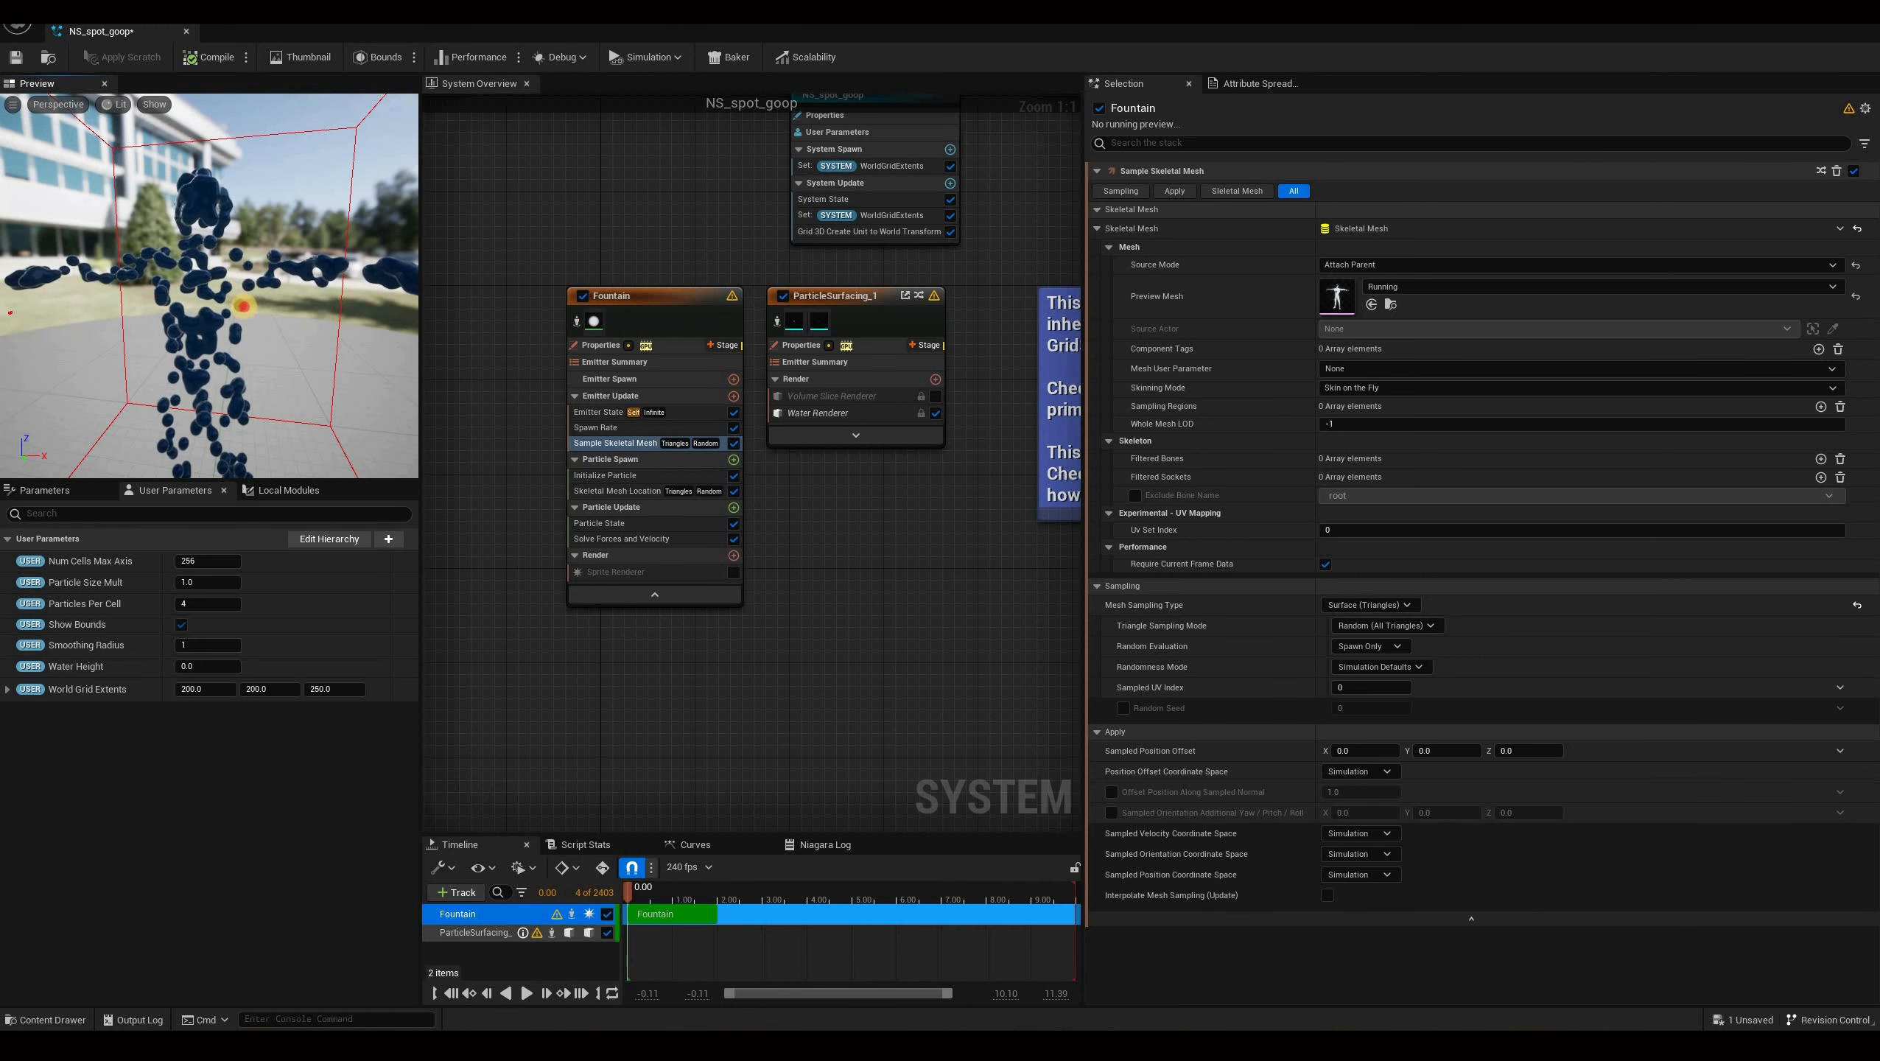
mouse_move(260, 279)
mouse_down()
mouse_move(257, 261)
mouse_move(279, 281)
mouse_up()
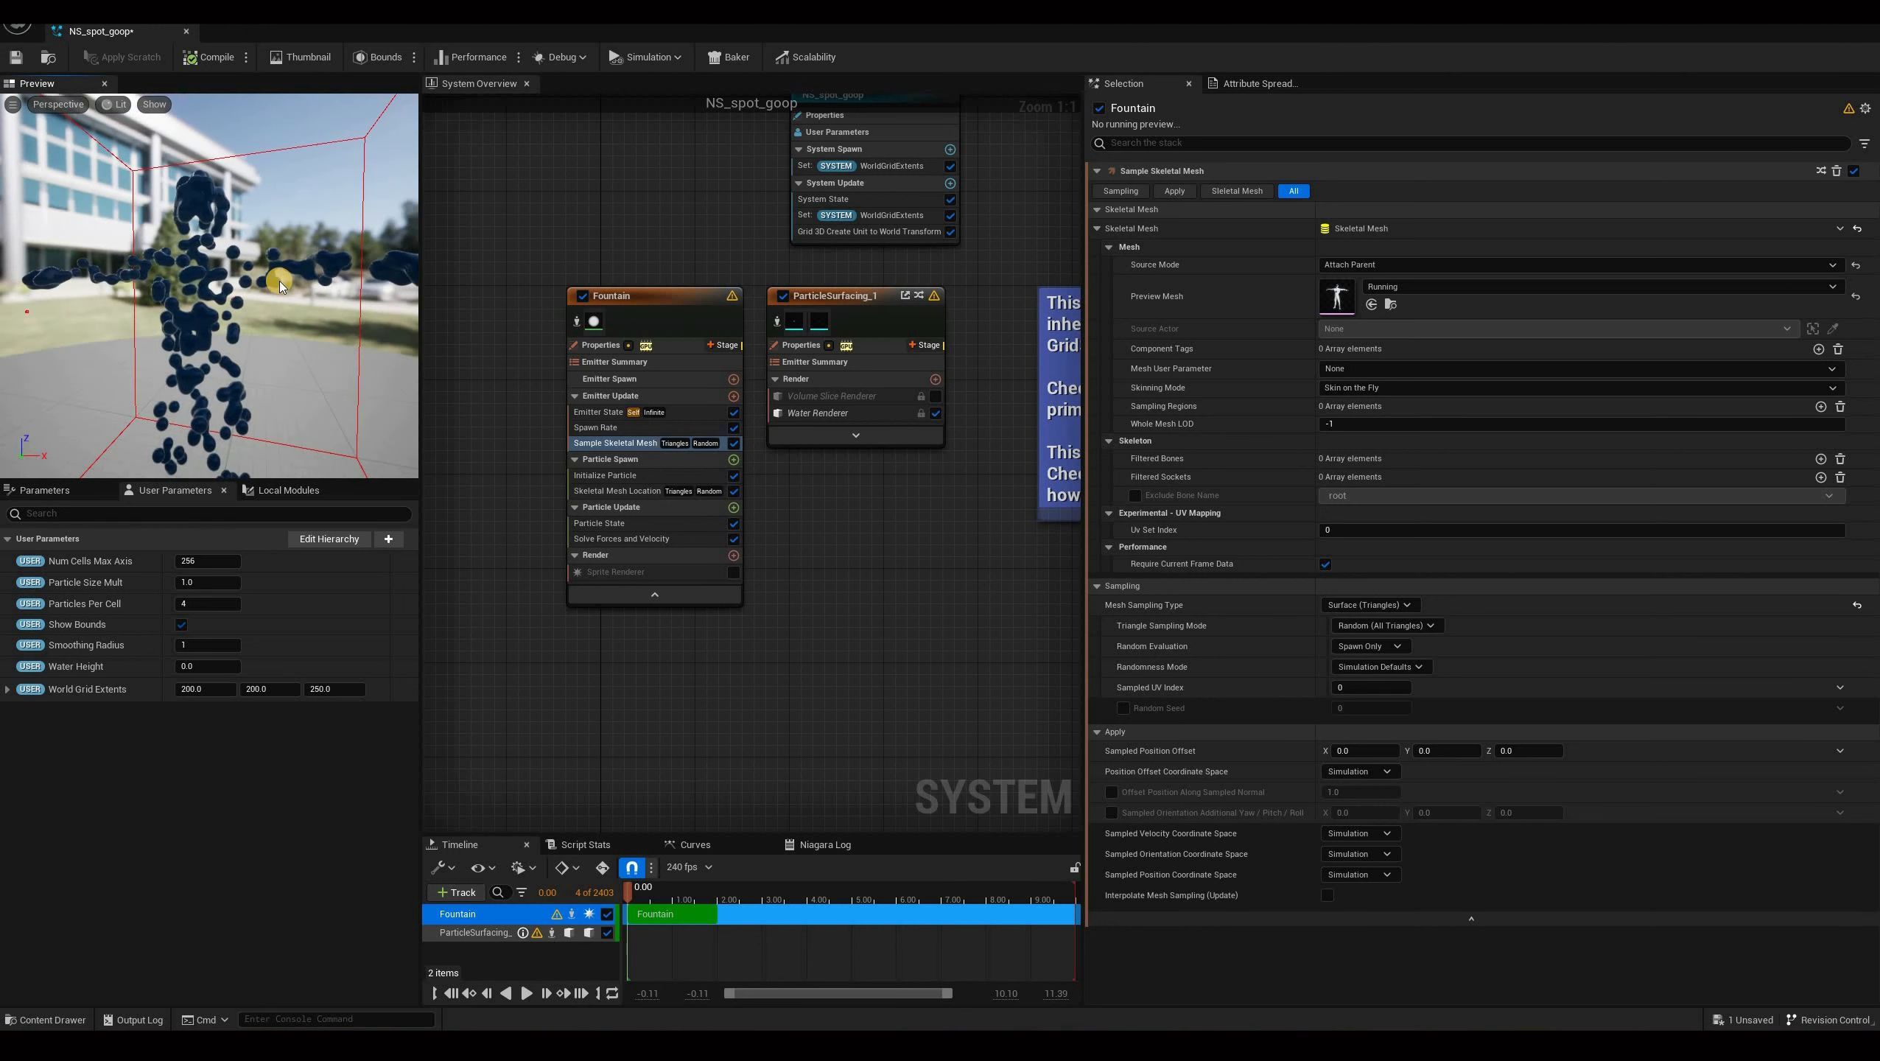
drag(266, 354, 266, 359)
drag(262, 361, 210, 375)
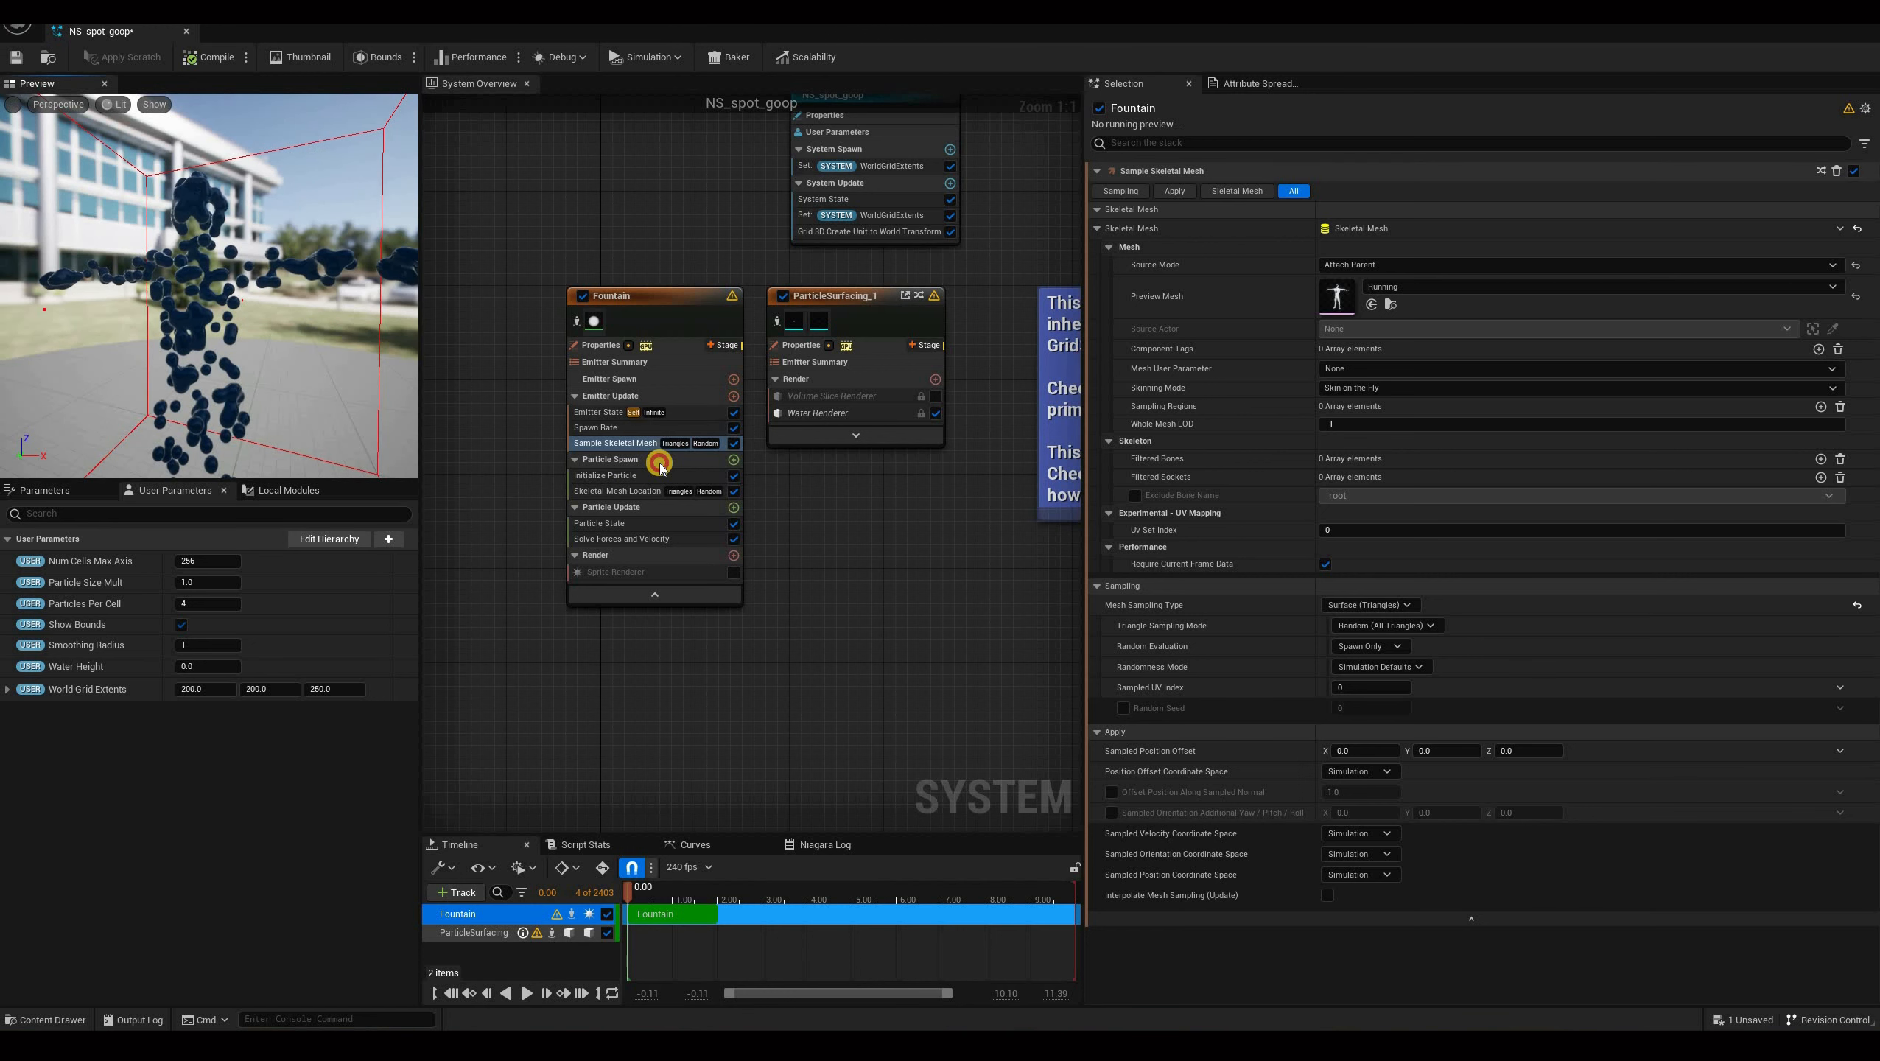
click(739, 458)
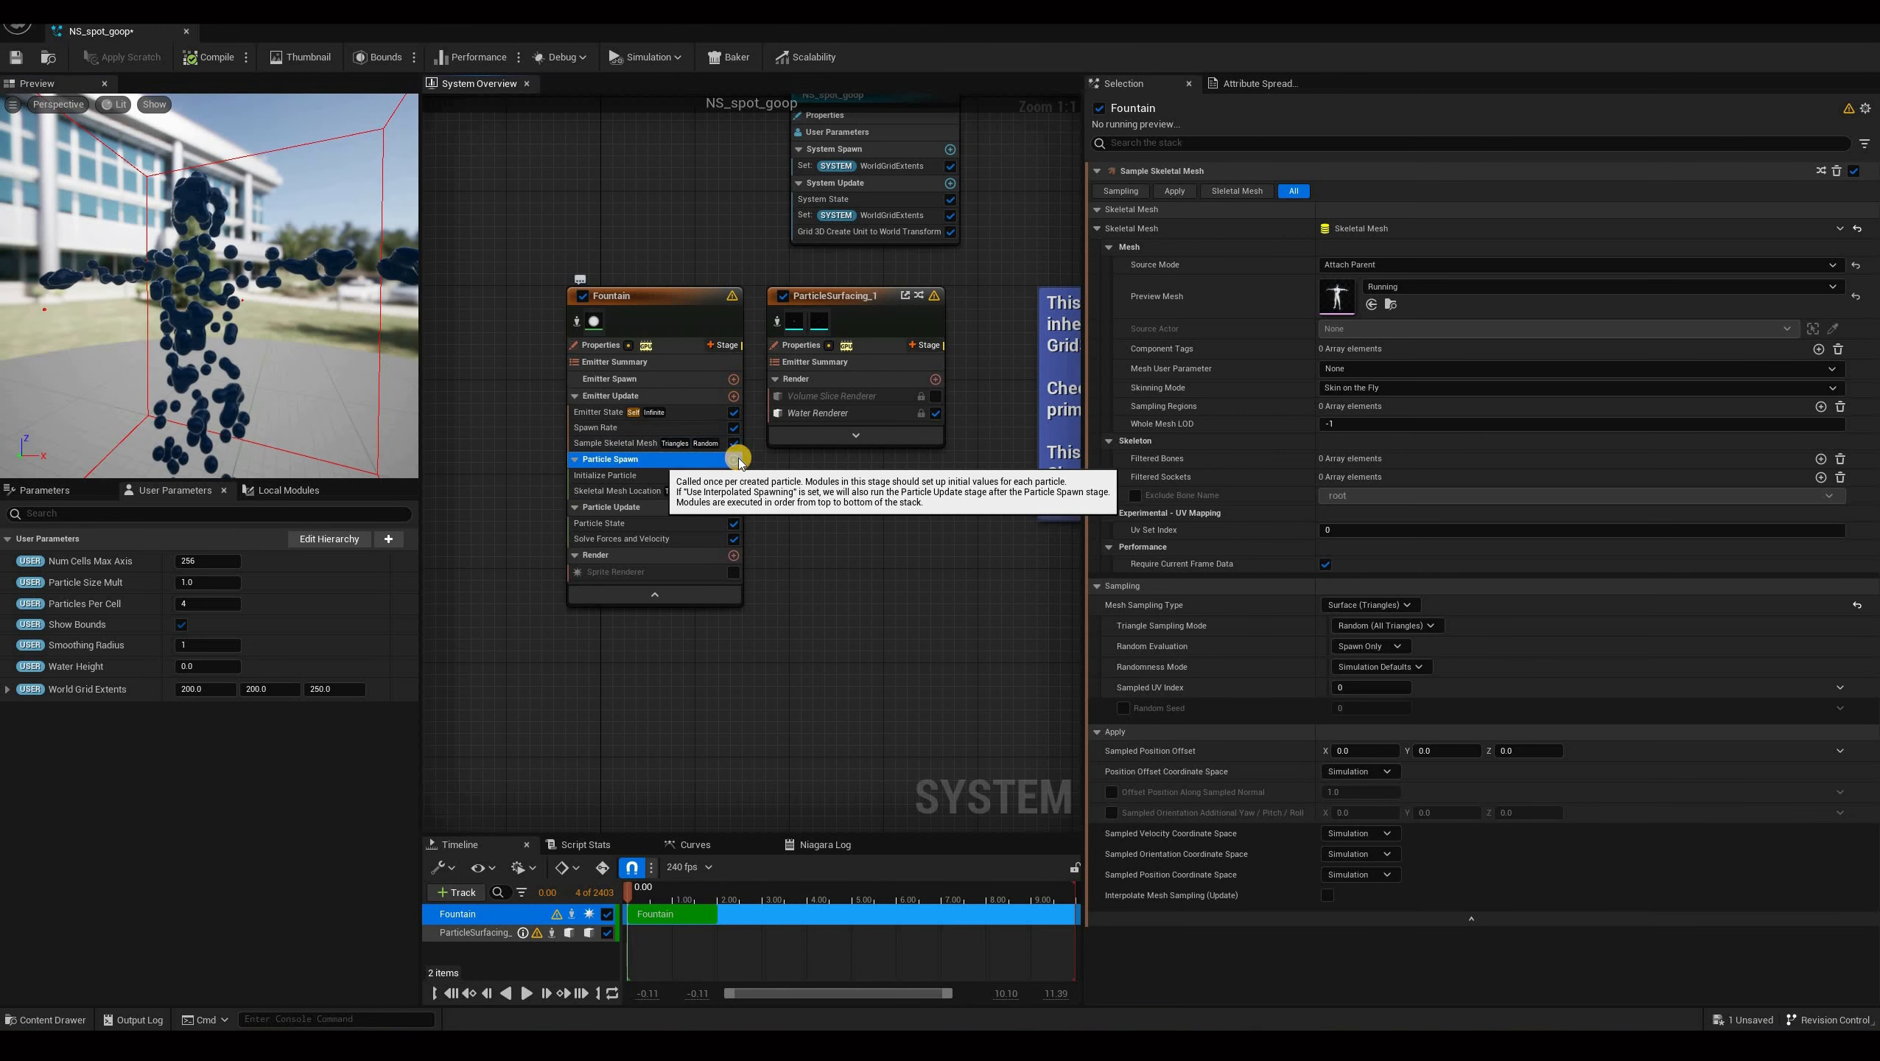
click(739, 459)
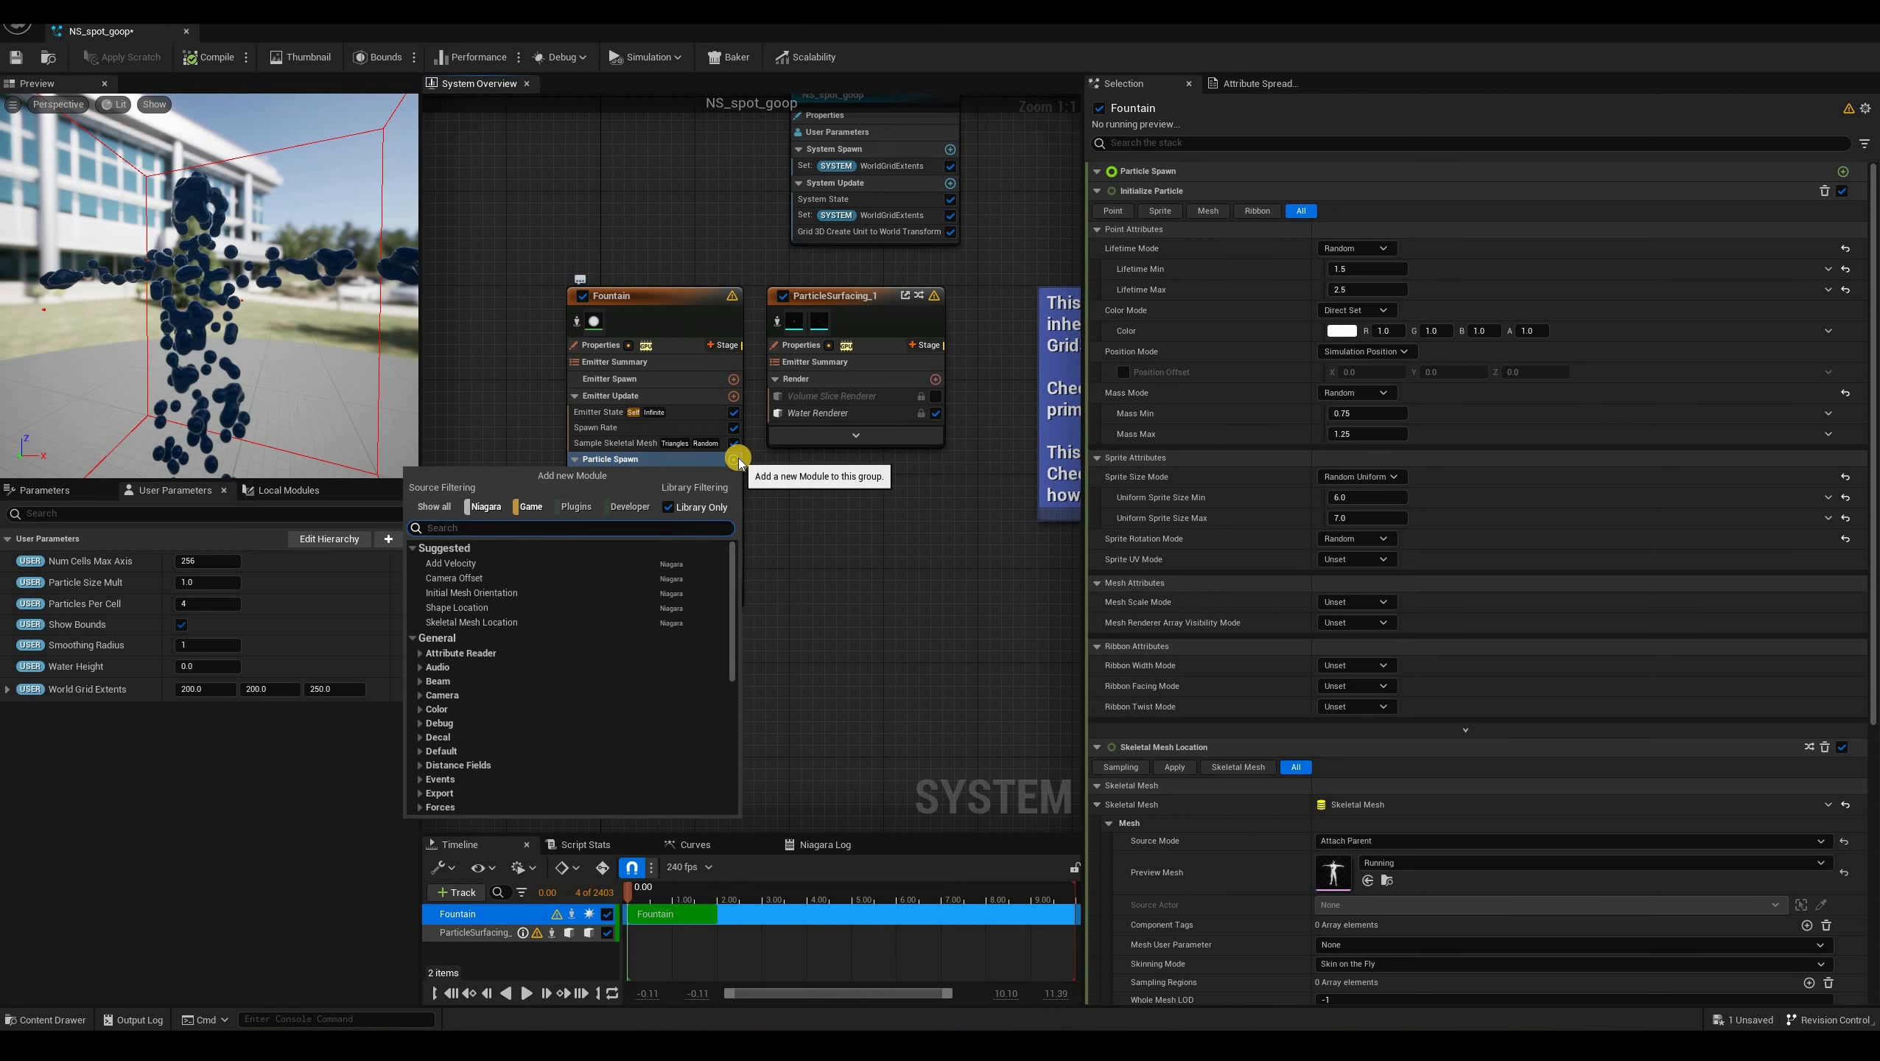
text(sample)
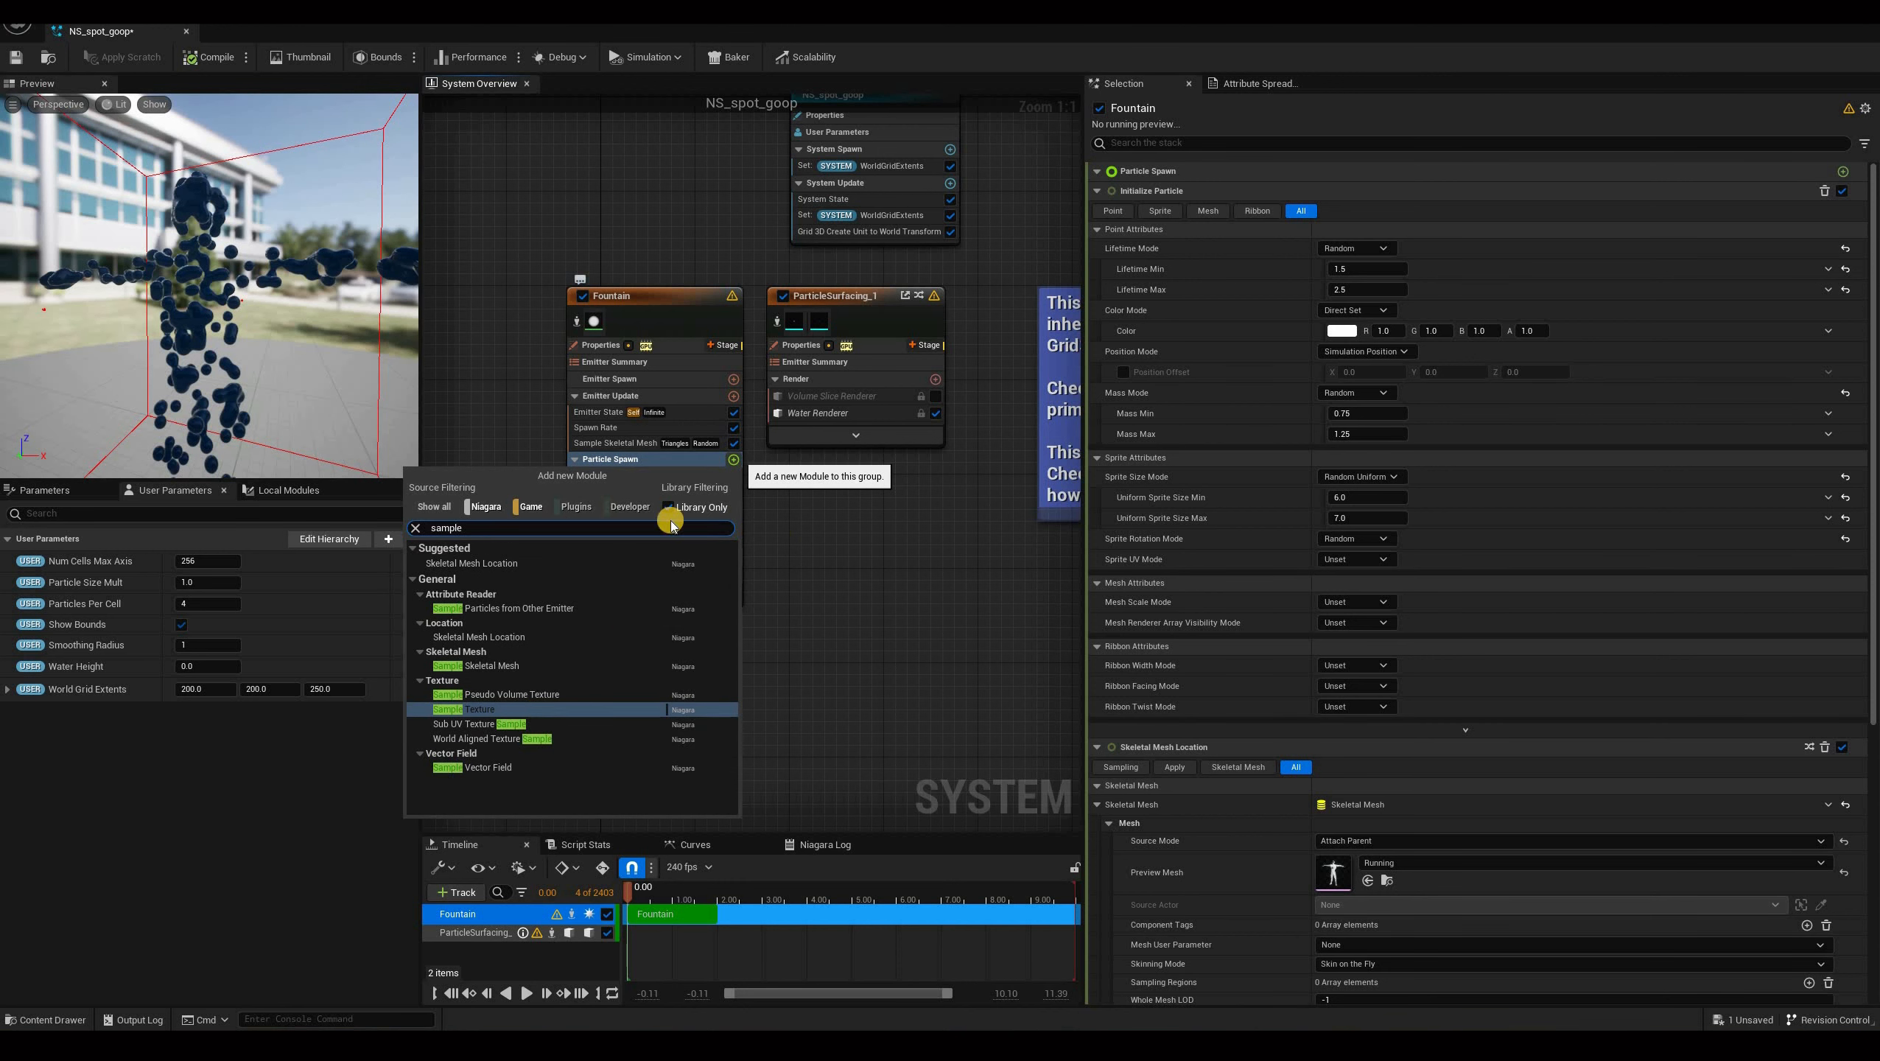
key(Return)
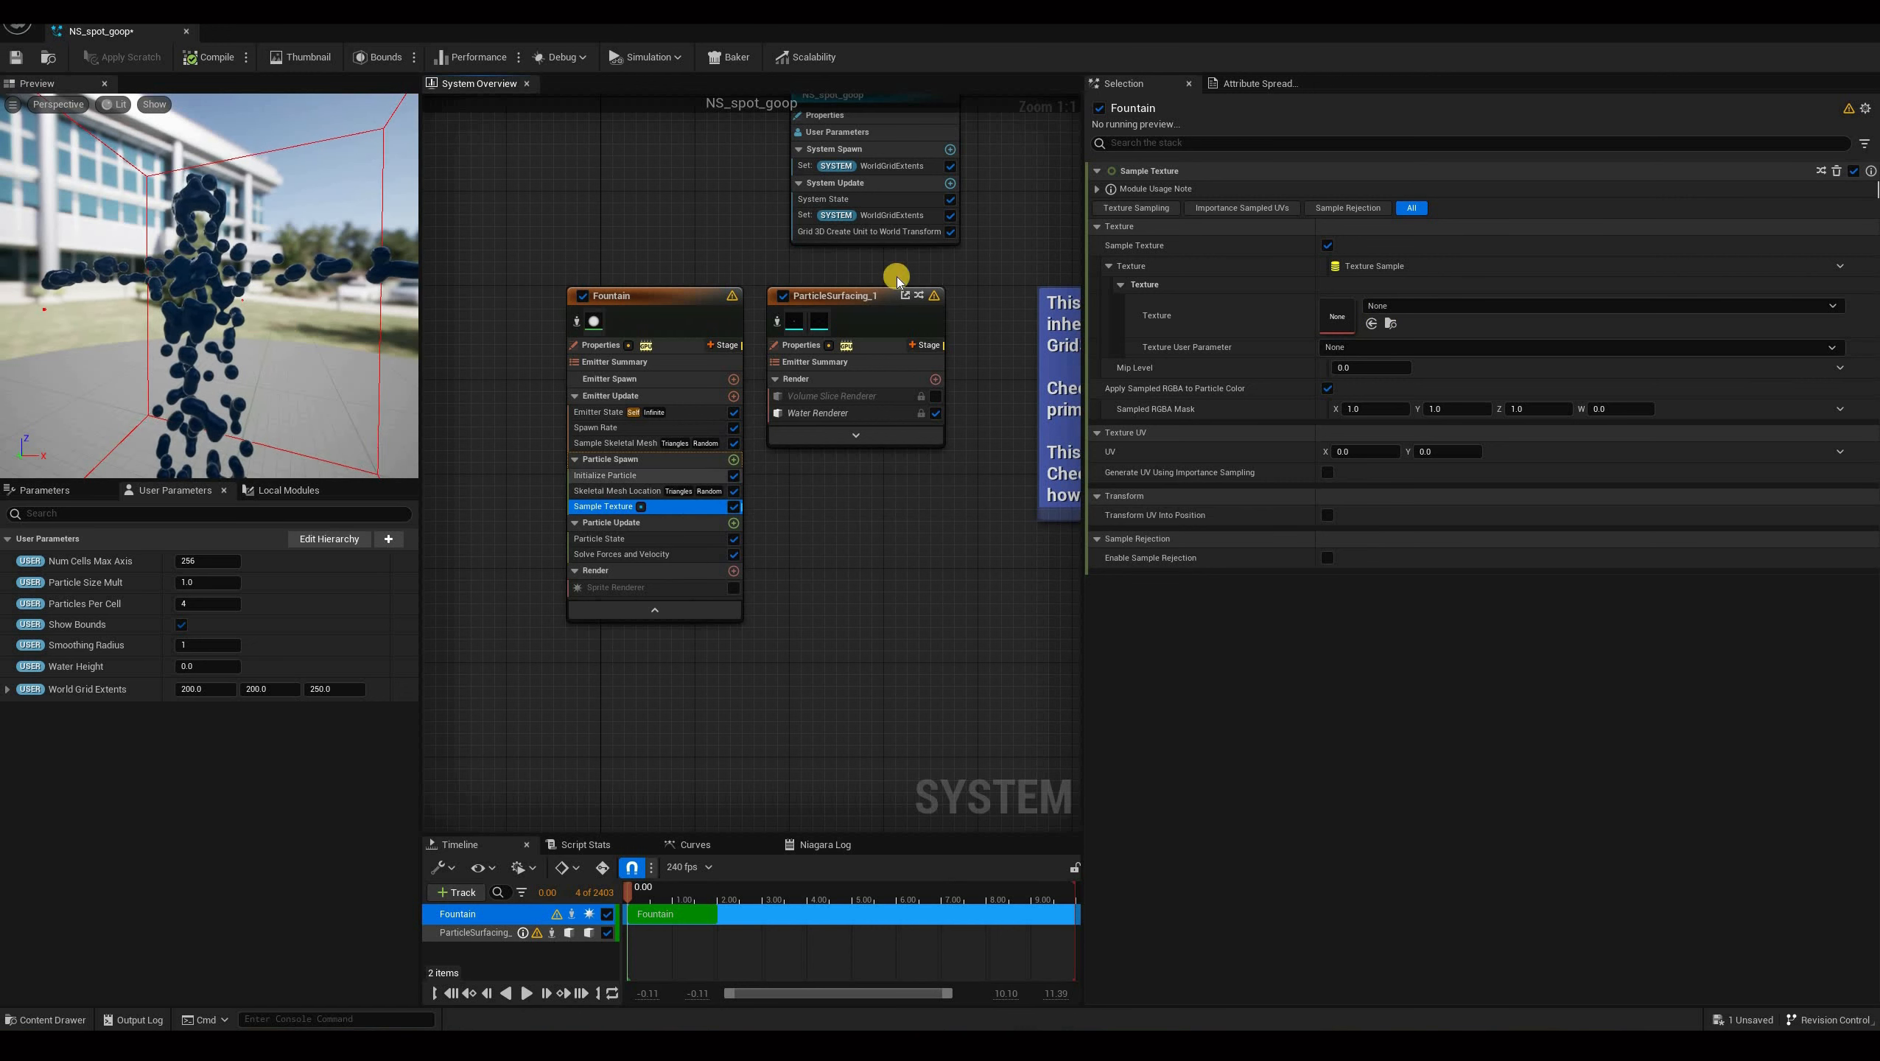
Set the Sample Texture module's texture to spot_diffuse.
click(1415, 311)
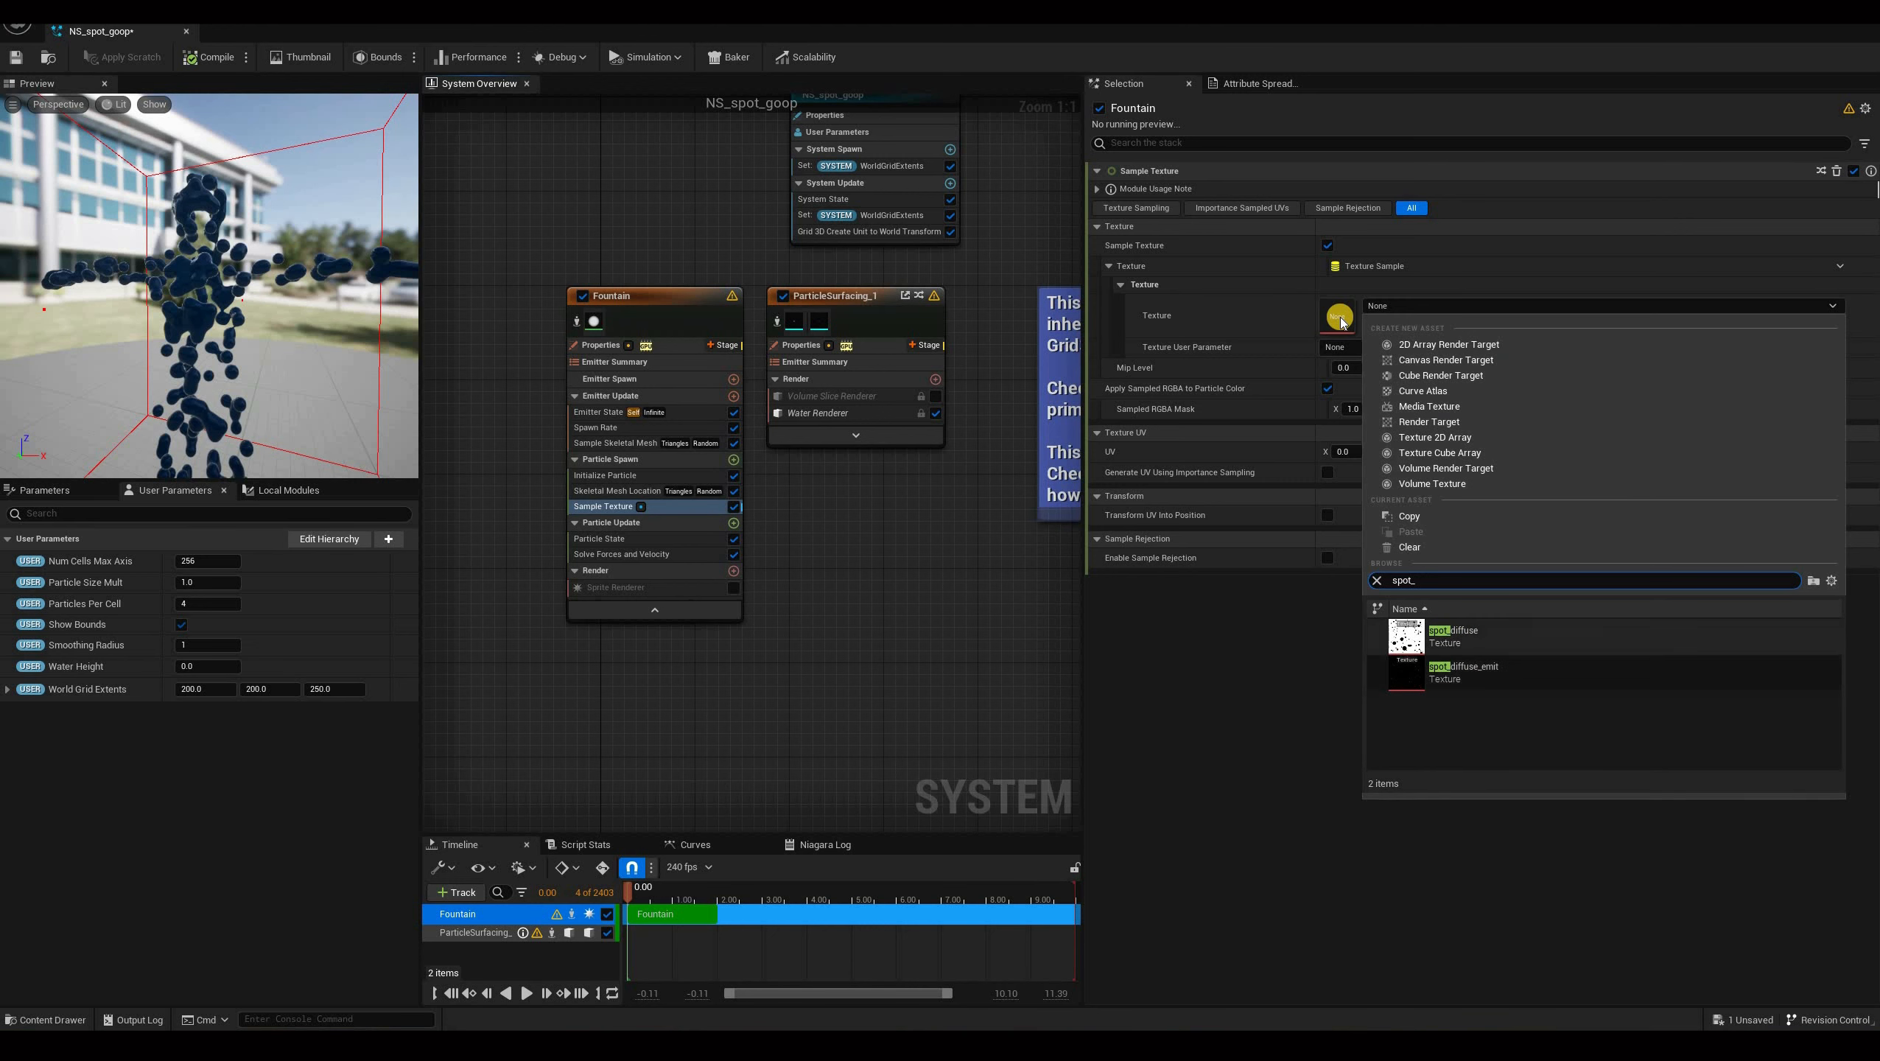
click(1452, 640)
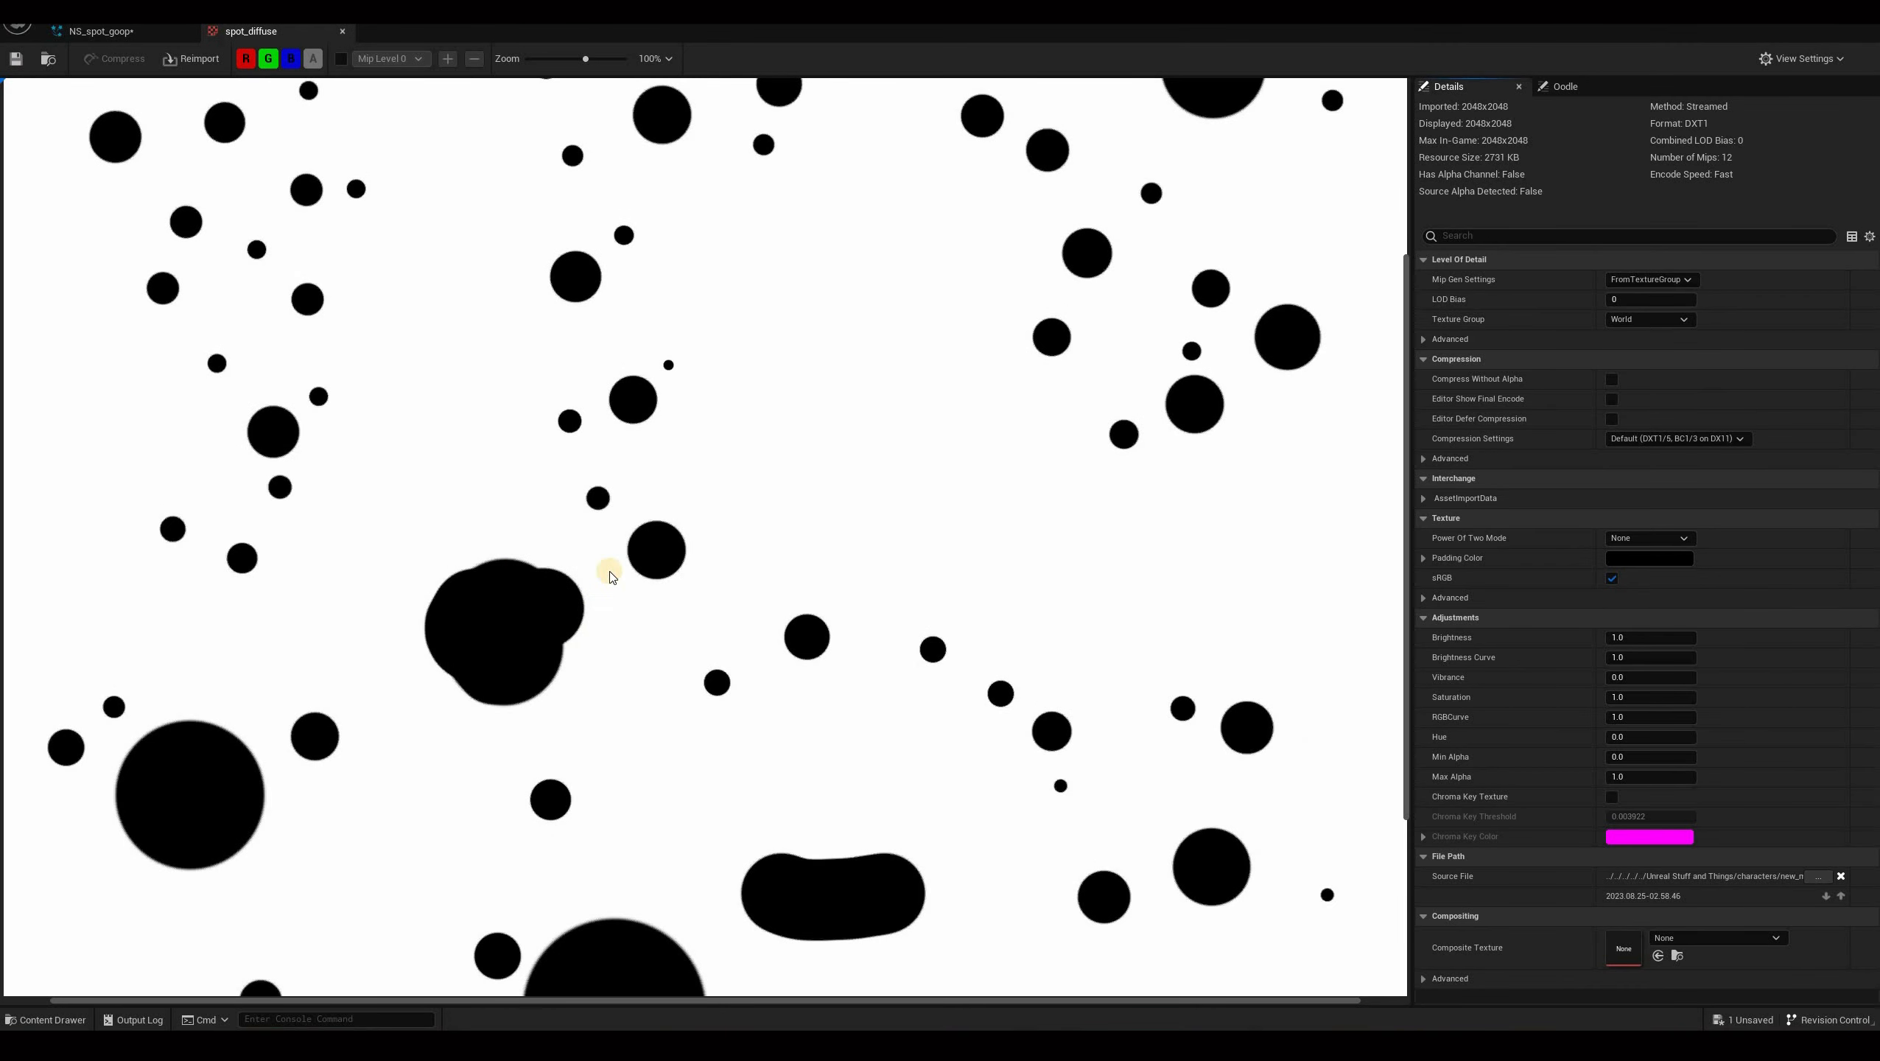
scroll(608, 576, down, 3)
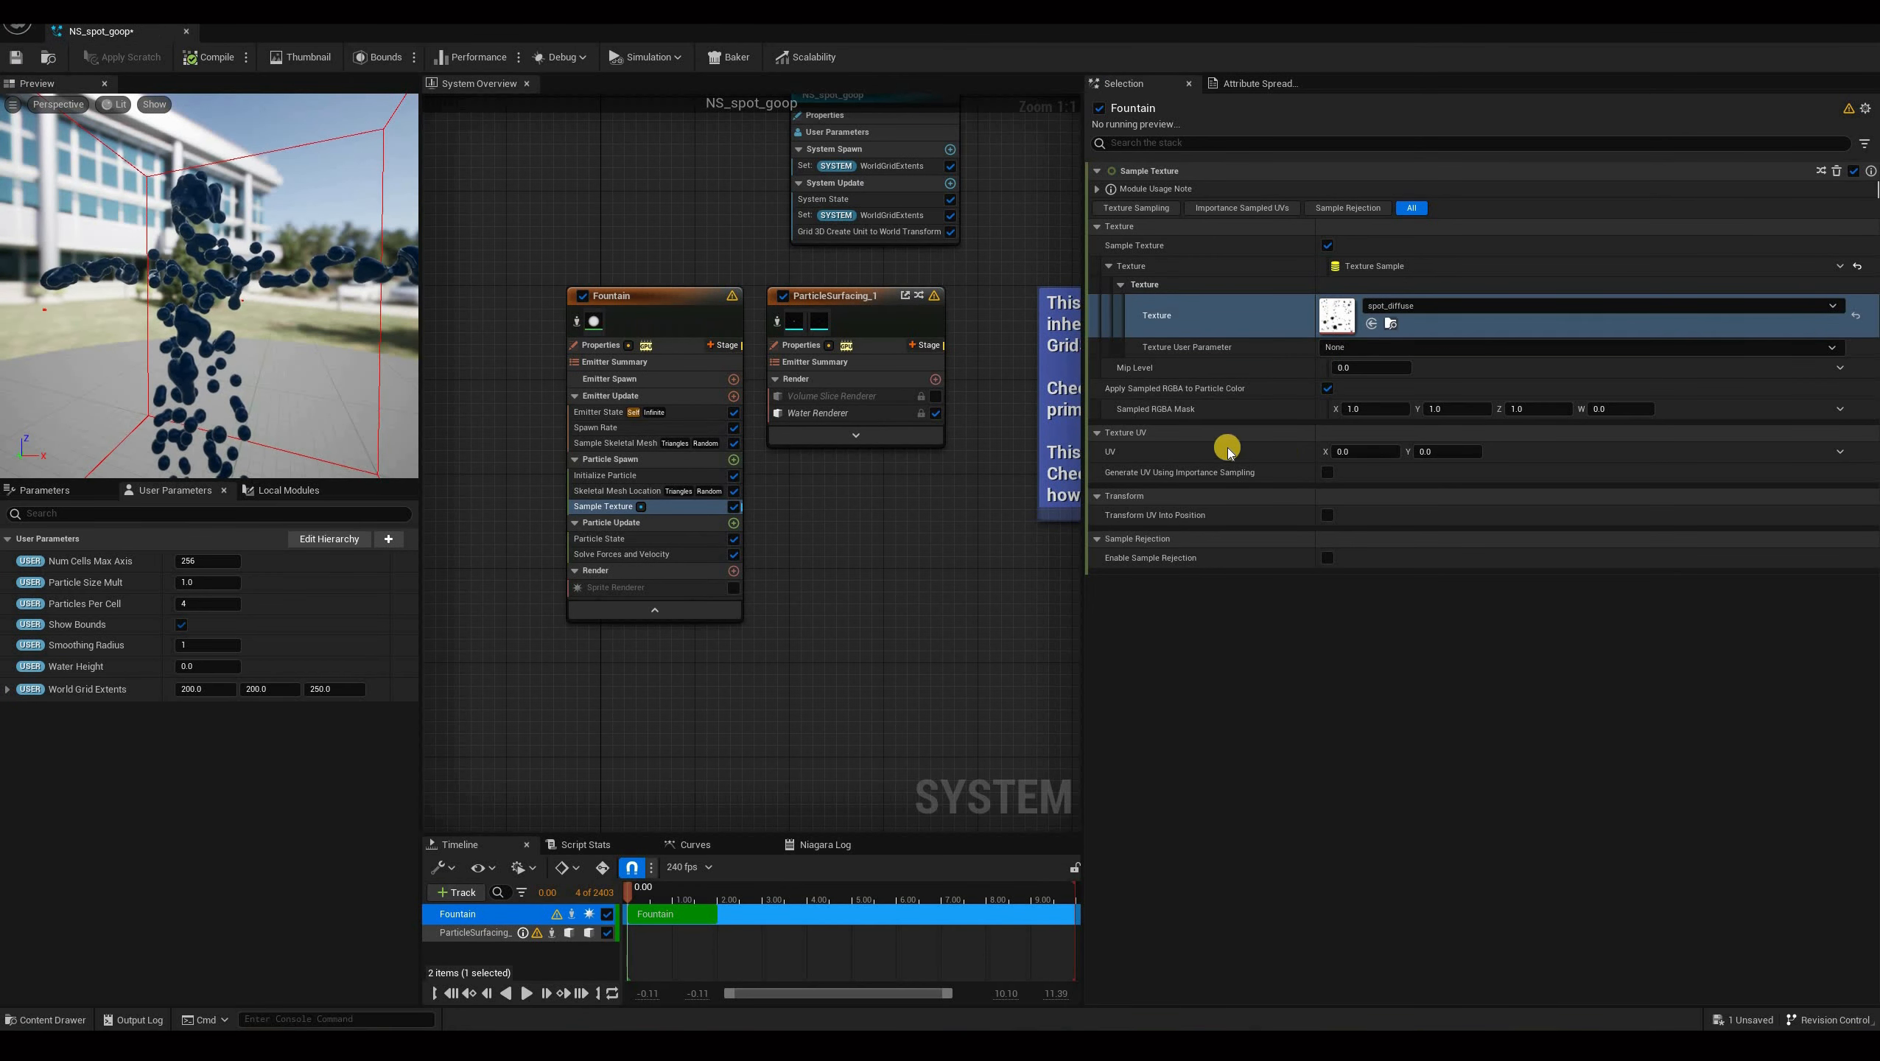
Link the Sample Texture UV to the Skeletal Mesh Location SampledUV and disable Apply Sampled RGBA to Particle Color.
click(1844, 453)
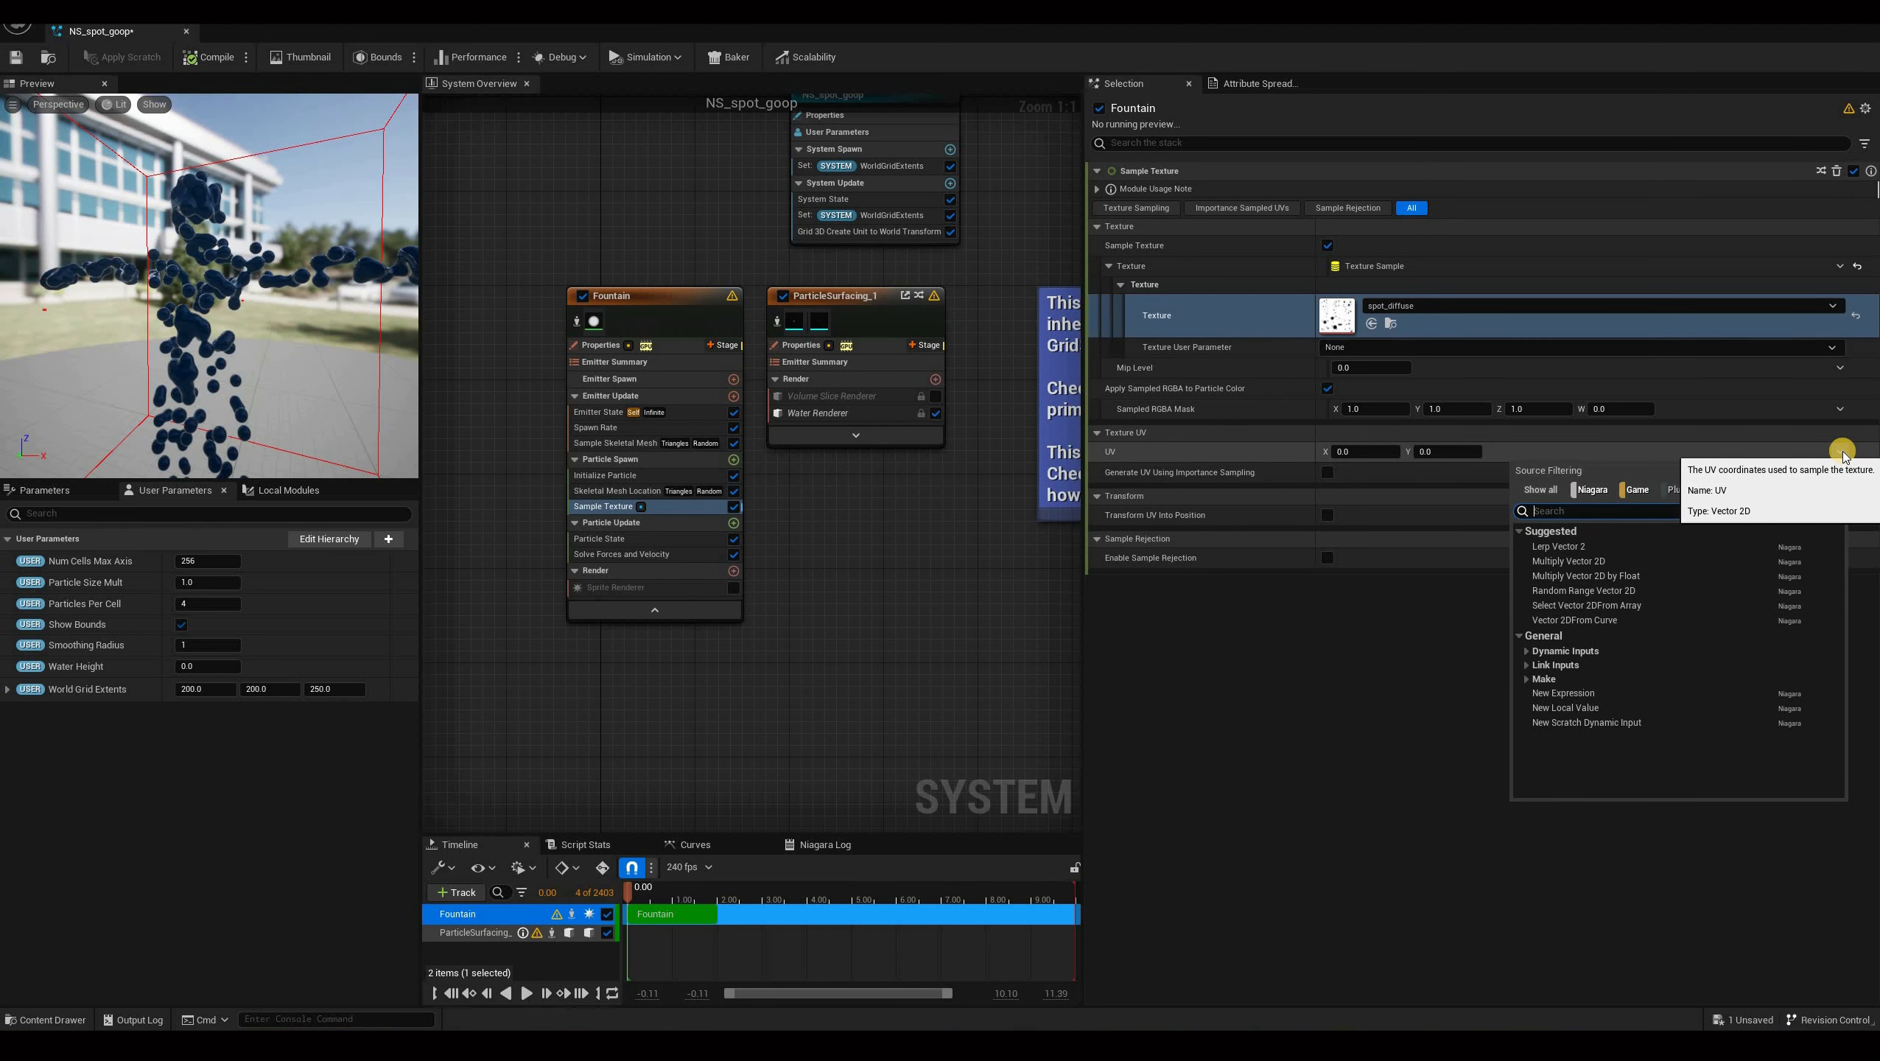
text(sam)
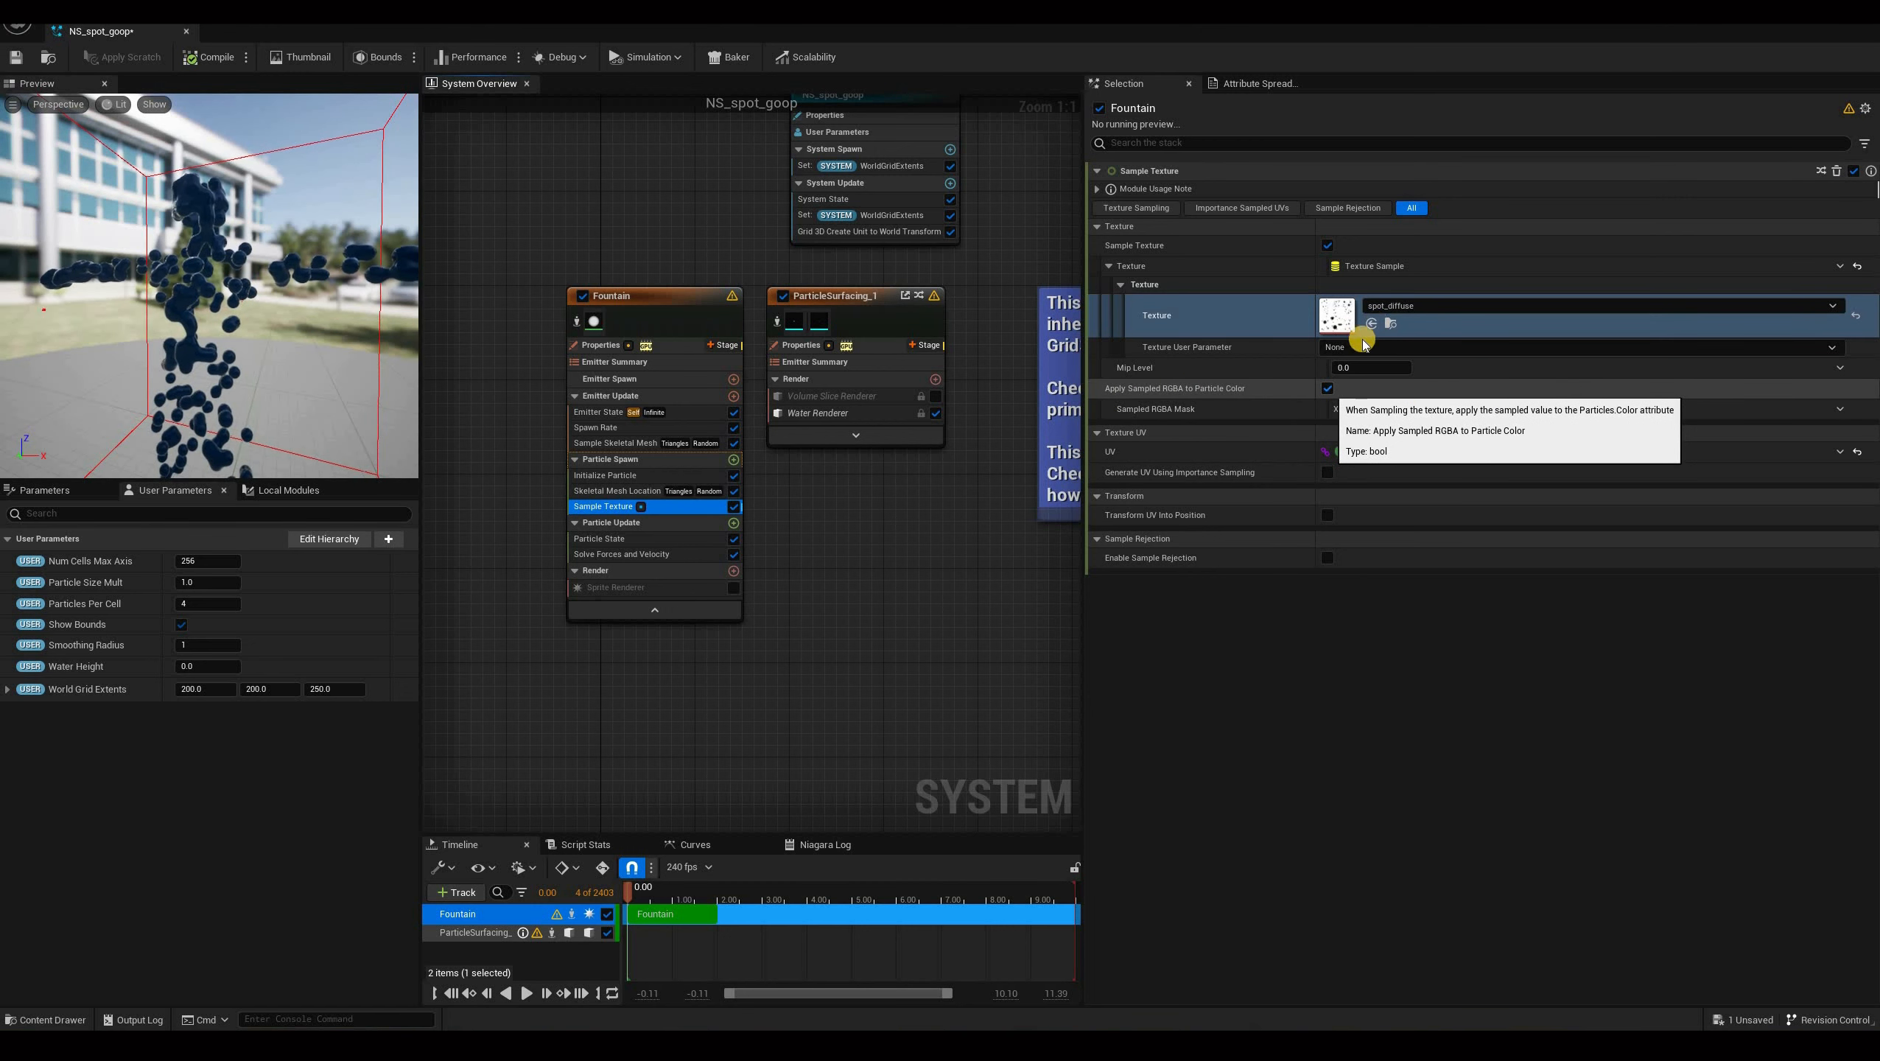
click(1328, 387)
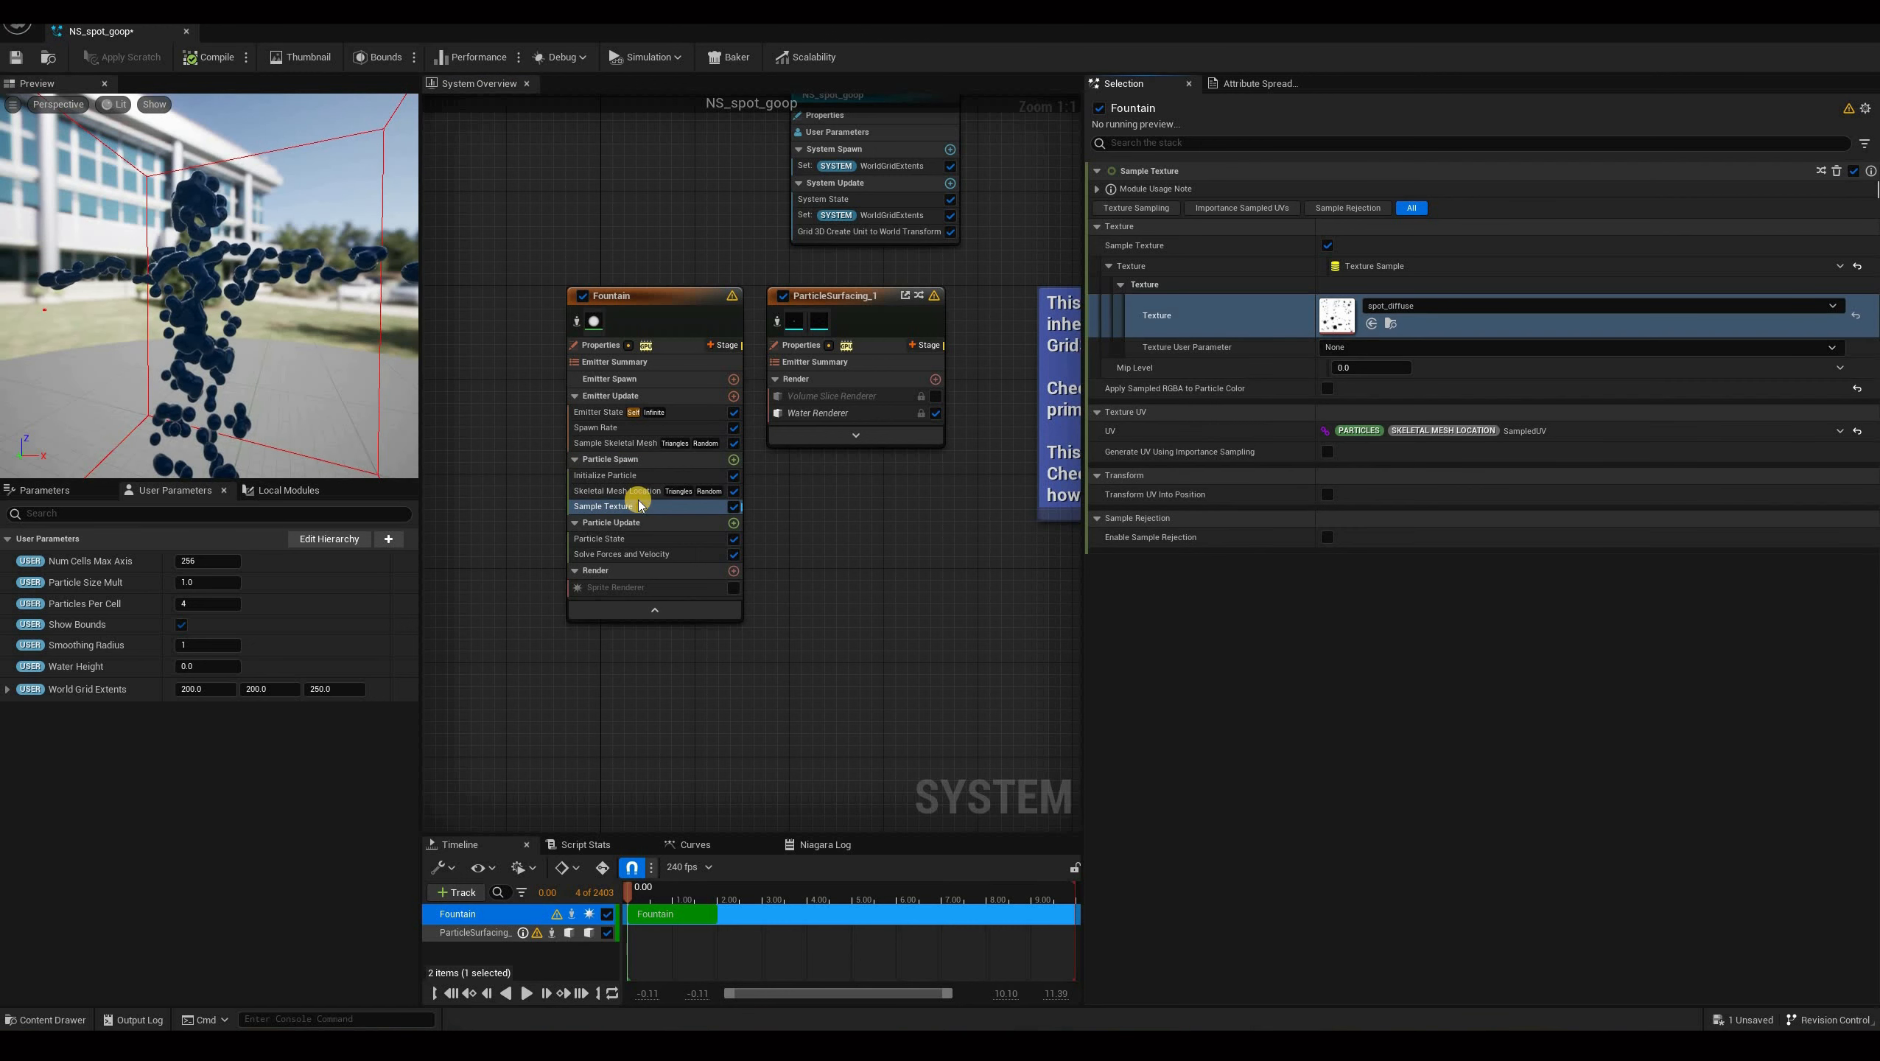
Add a Kill Particles module to Particle Spawn and drive it with Set Bool by Float Comparison.
click(734, 459)
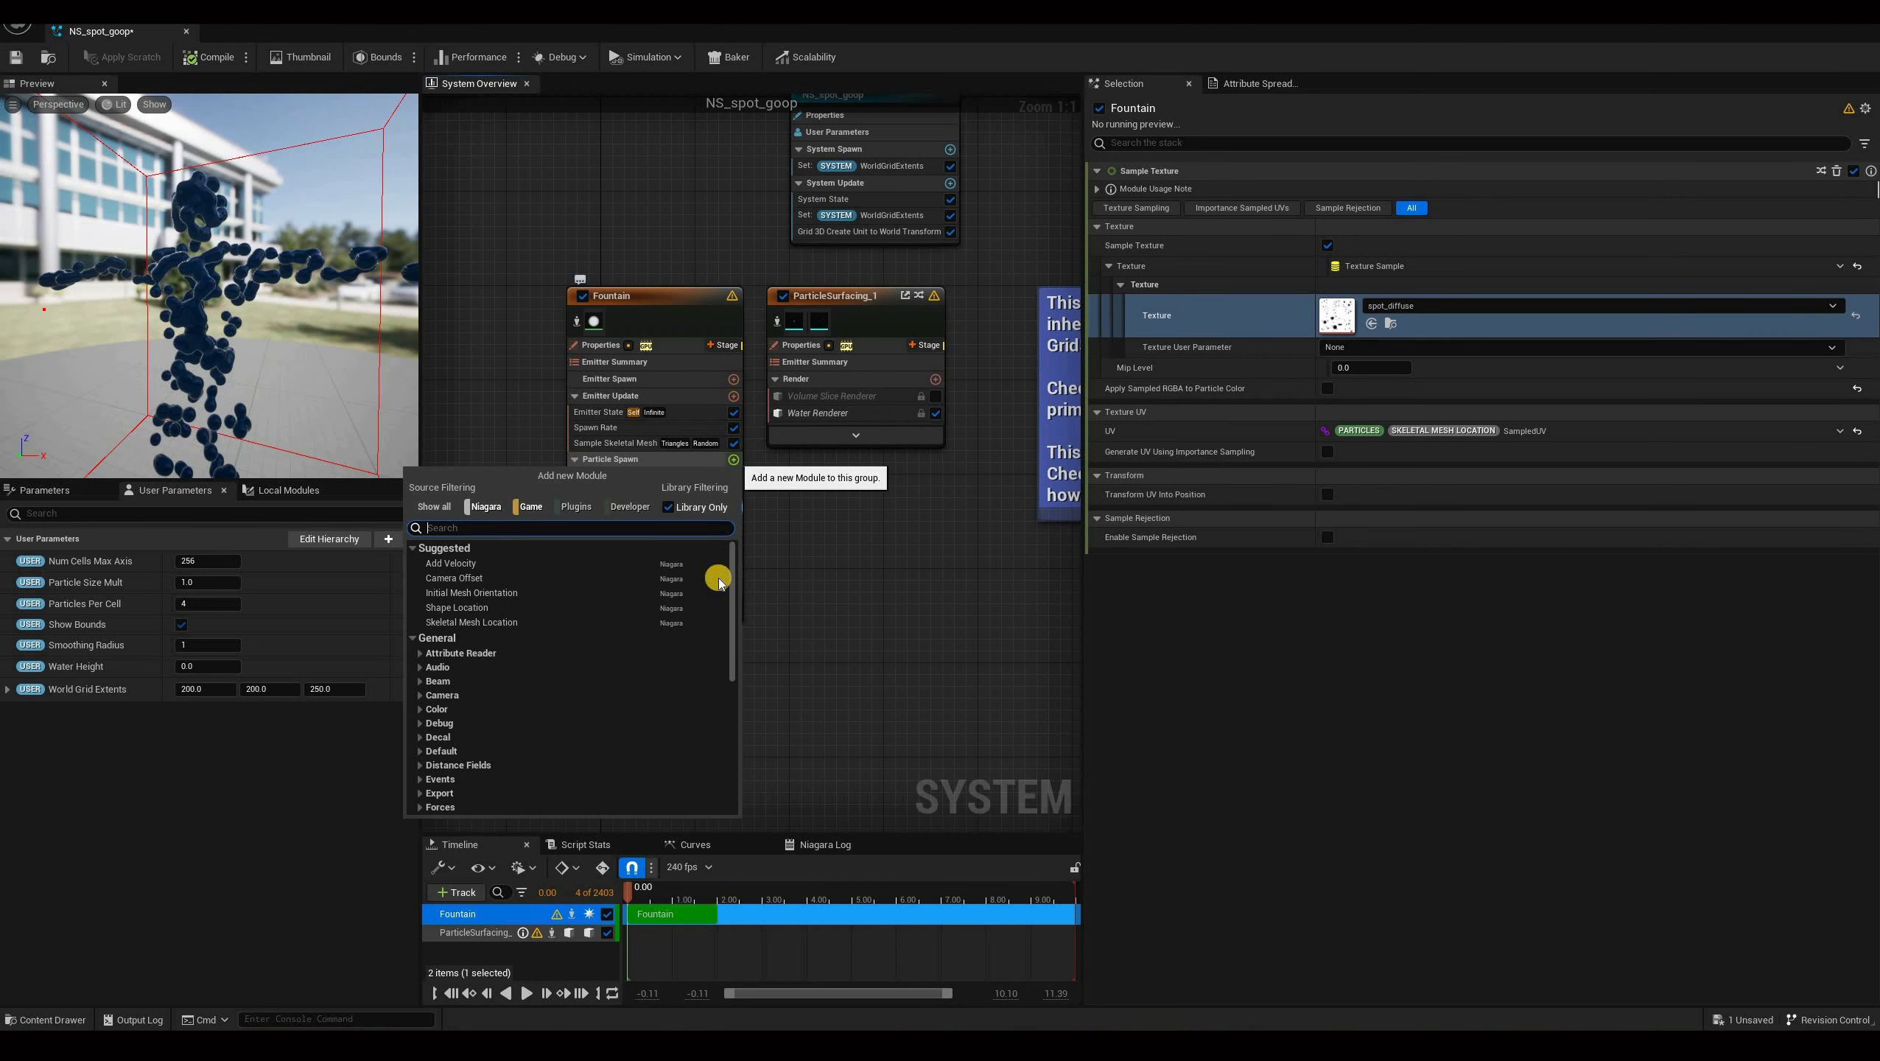
text(kil)
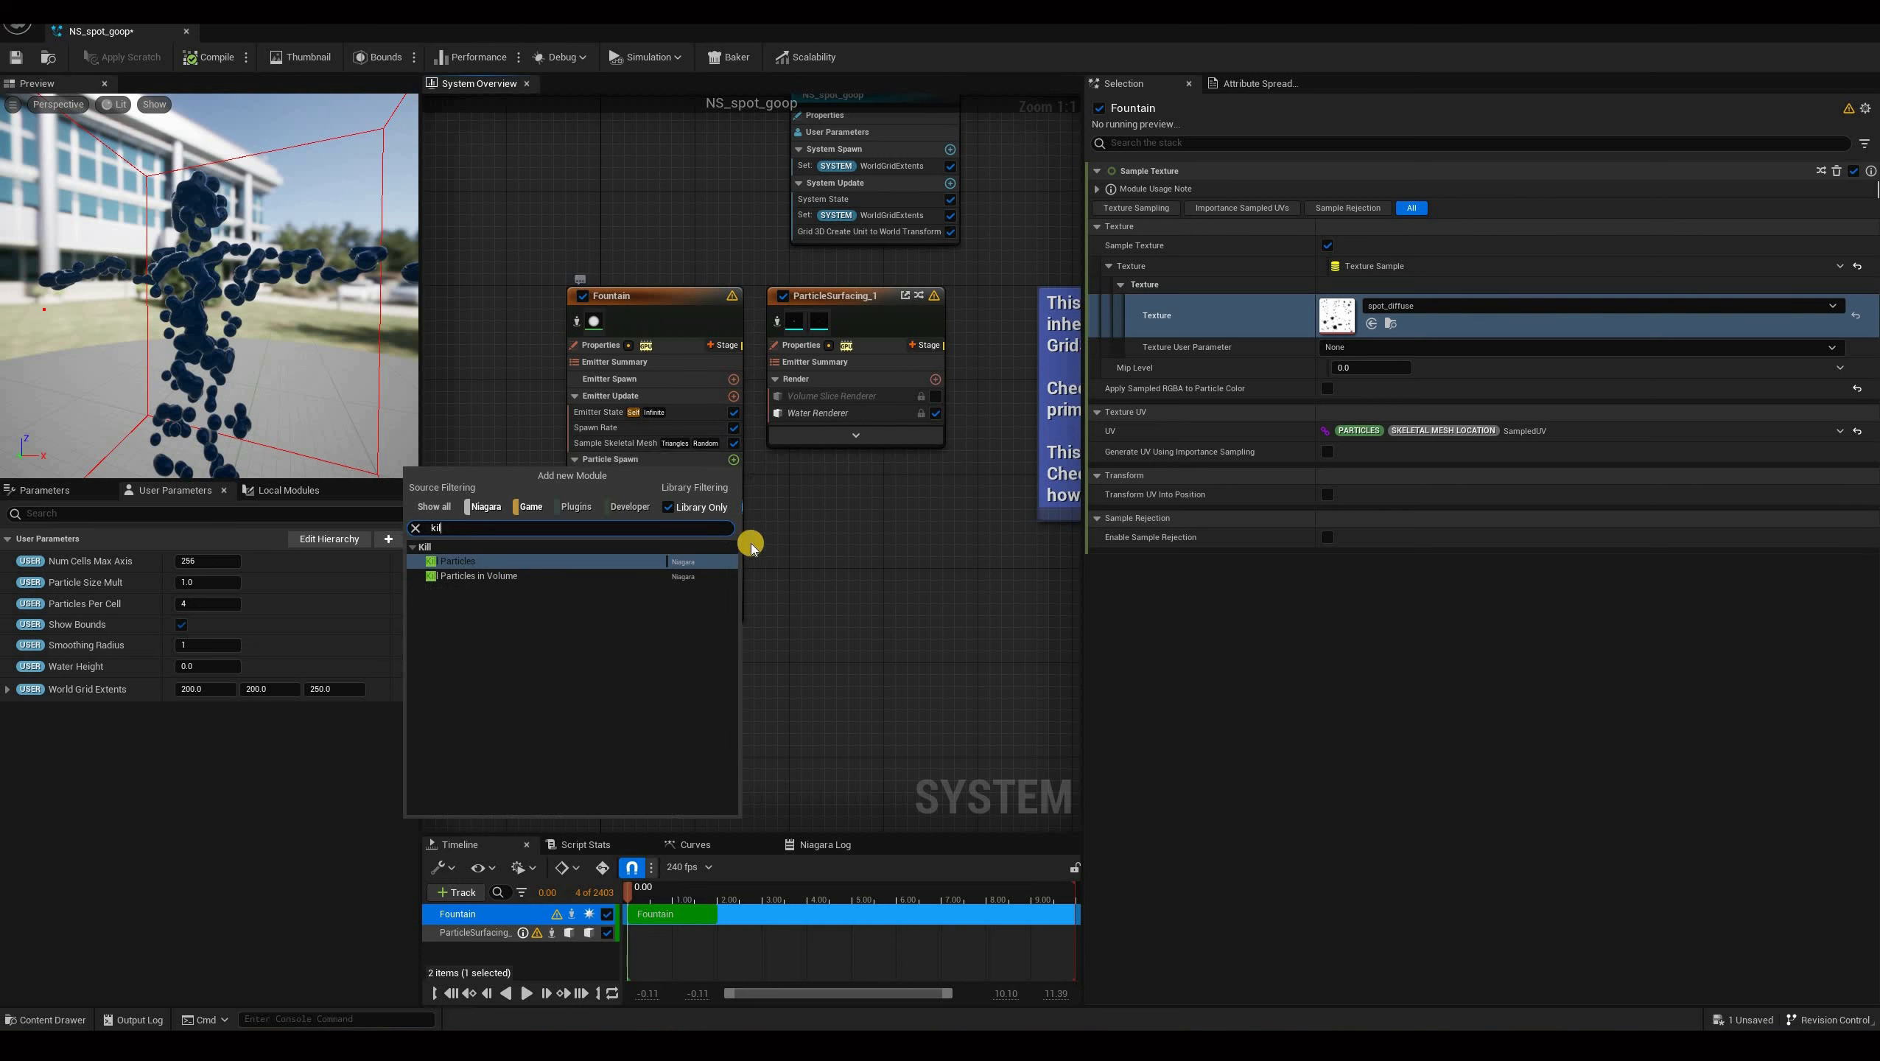
key(Return)
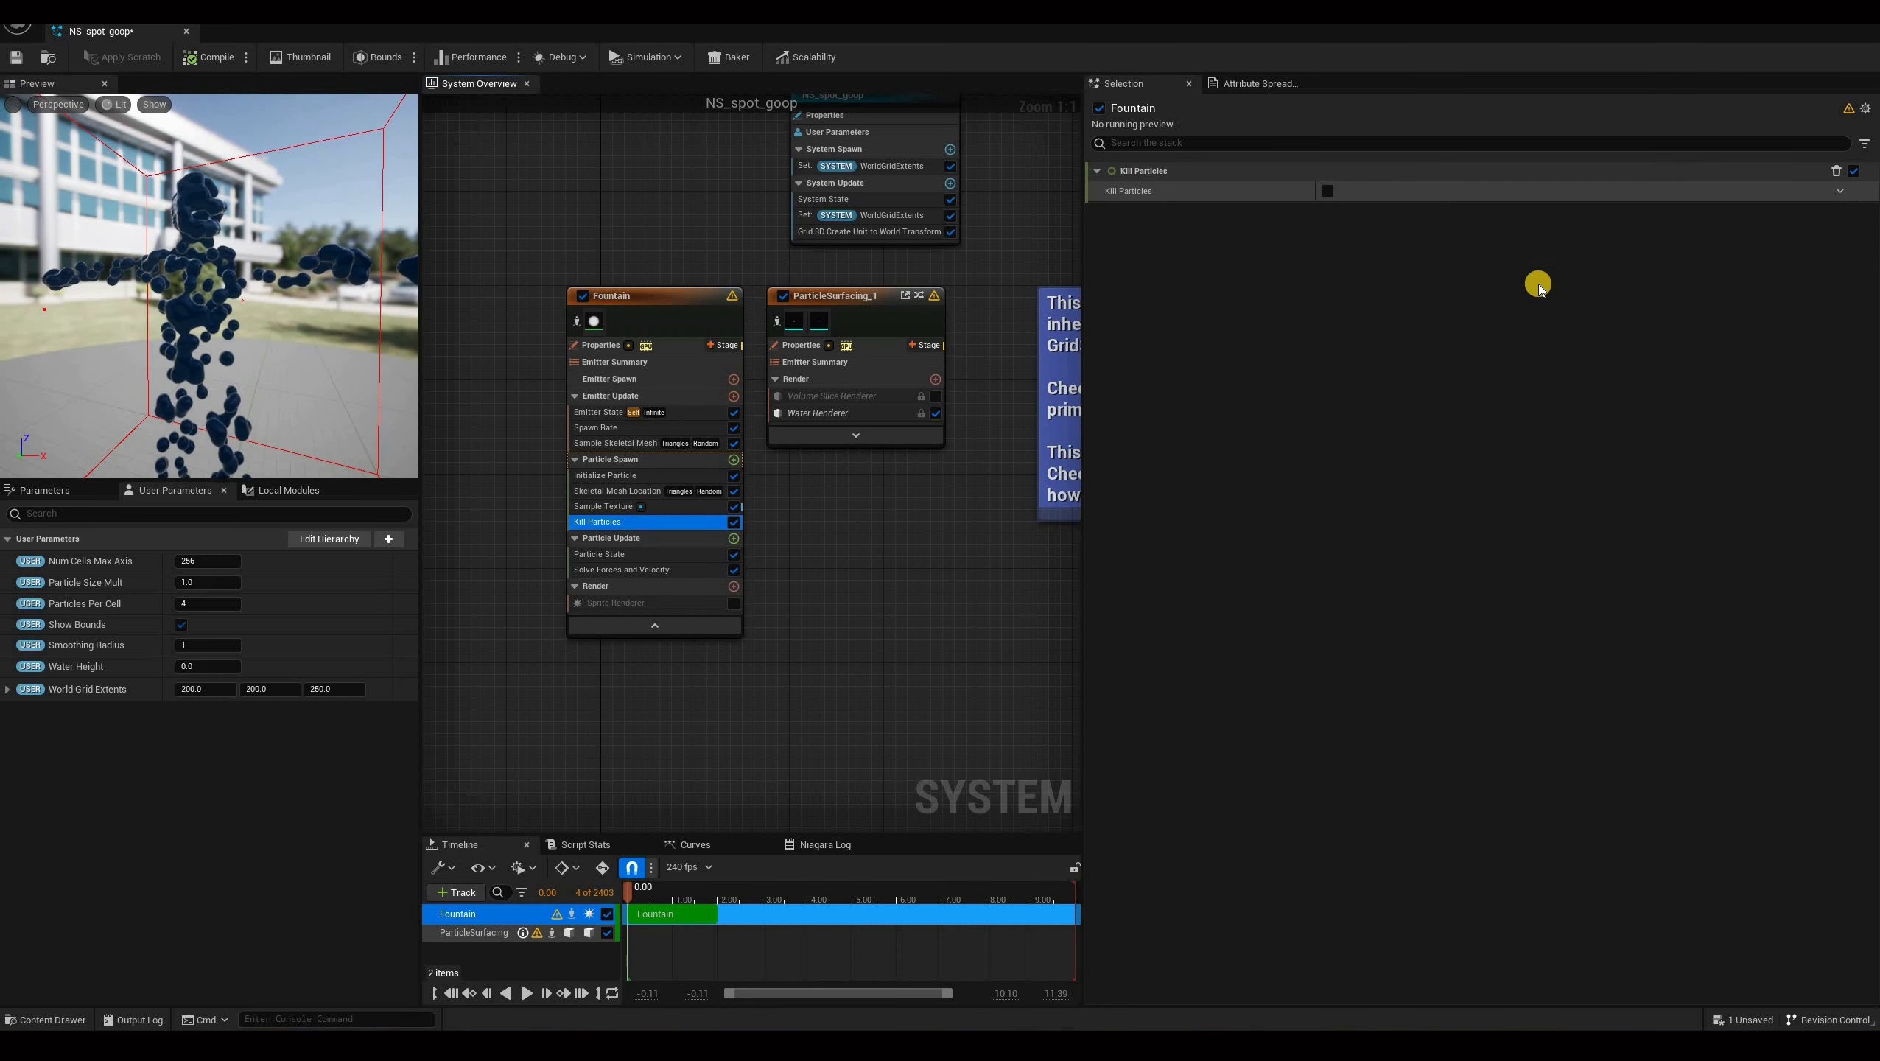
click(1841, 191)
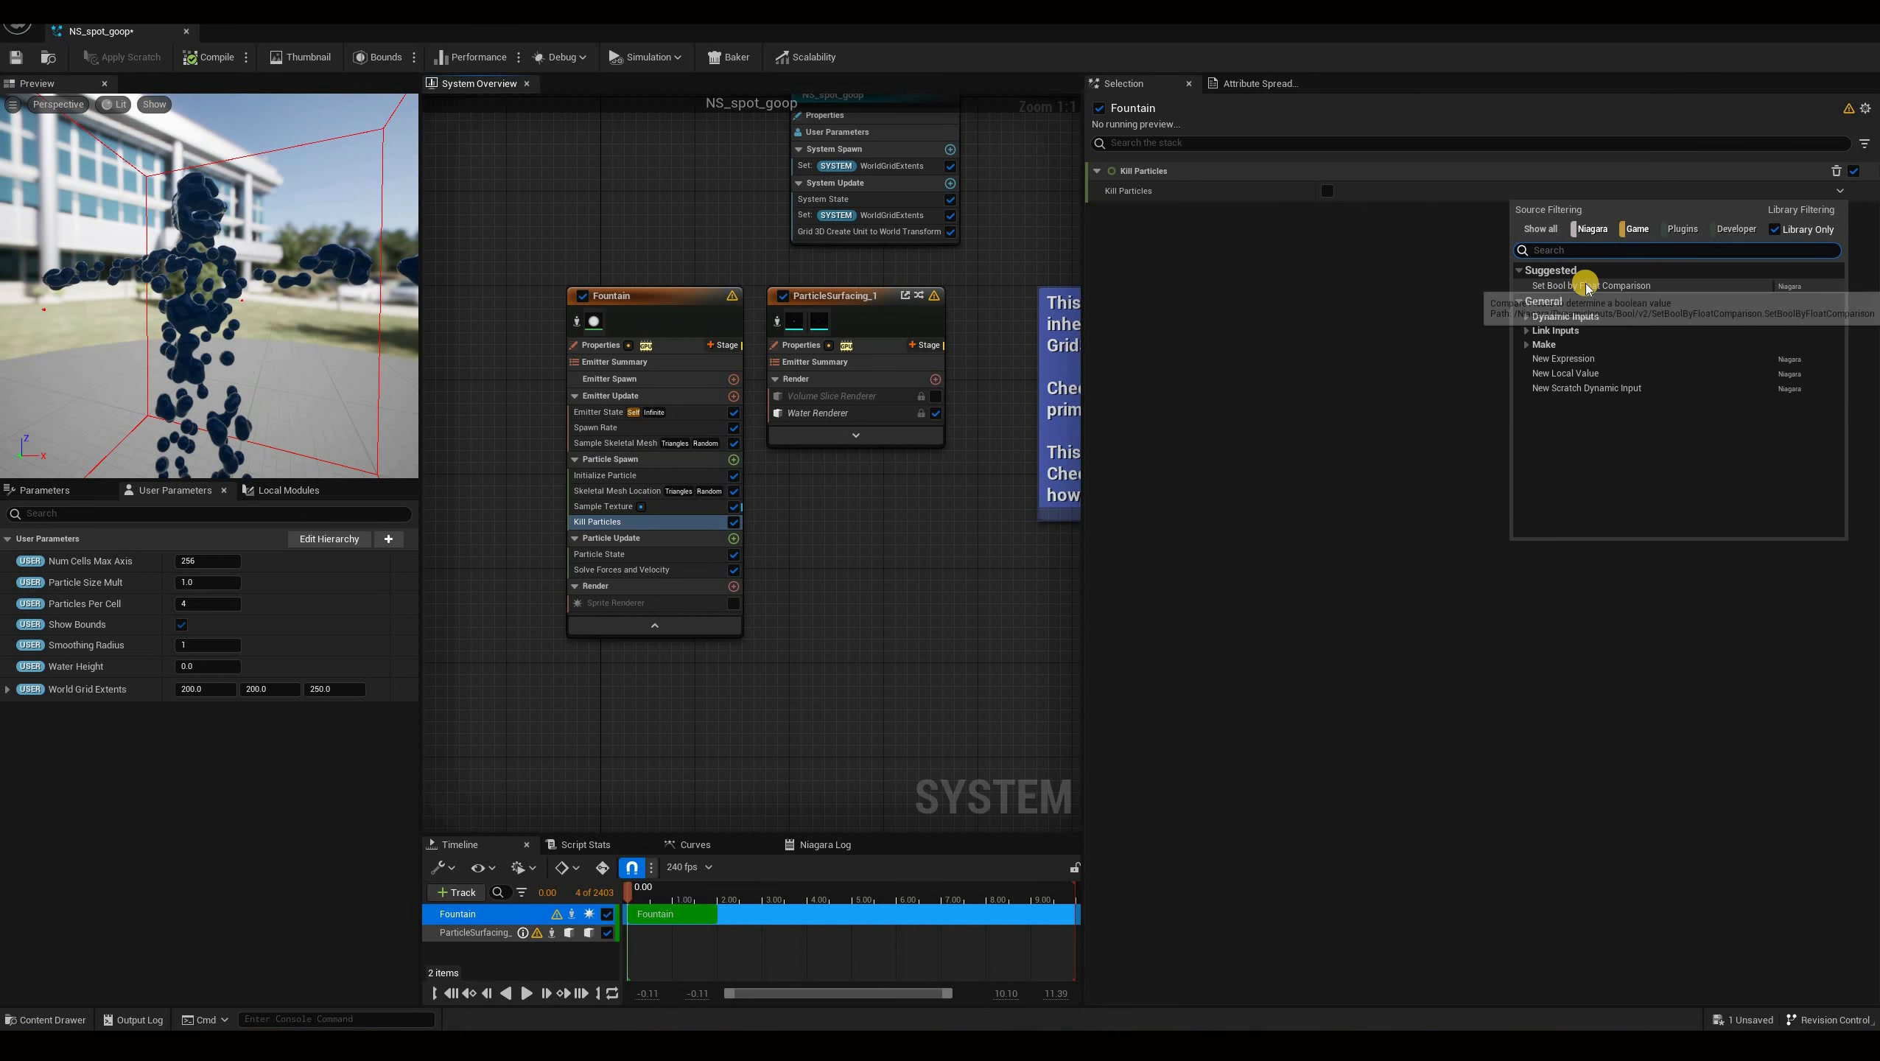
click(1587, 286)
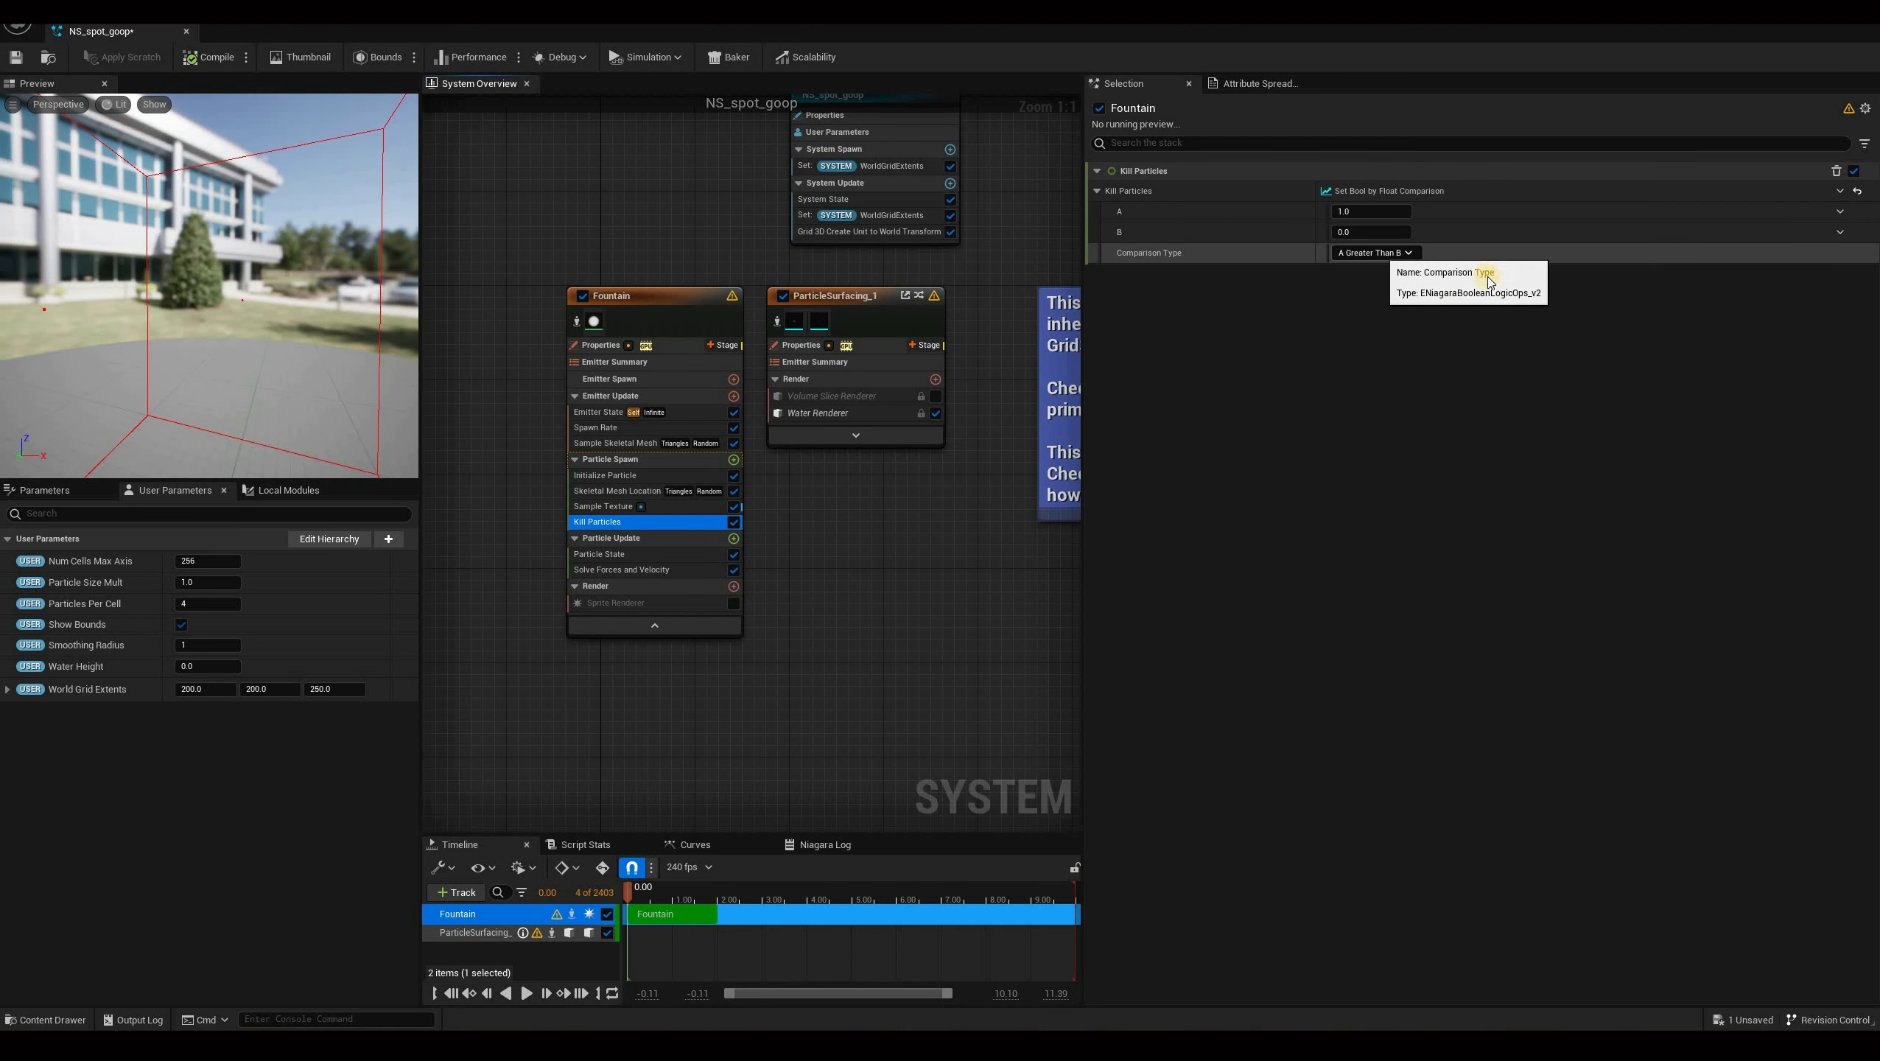
click(1381, 253)
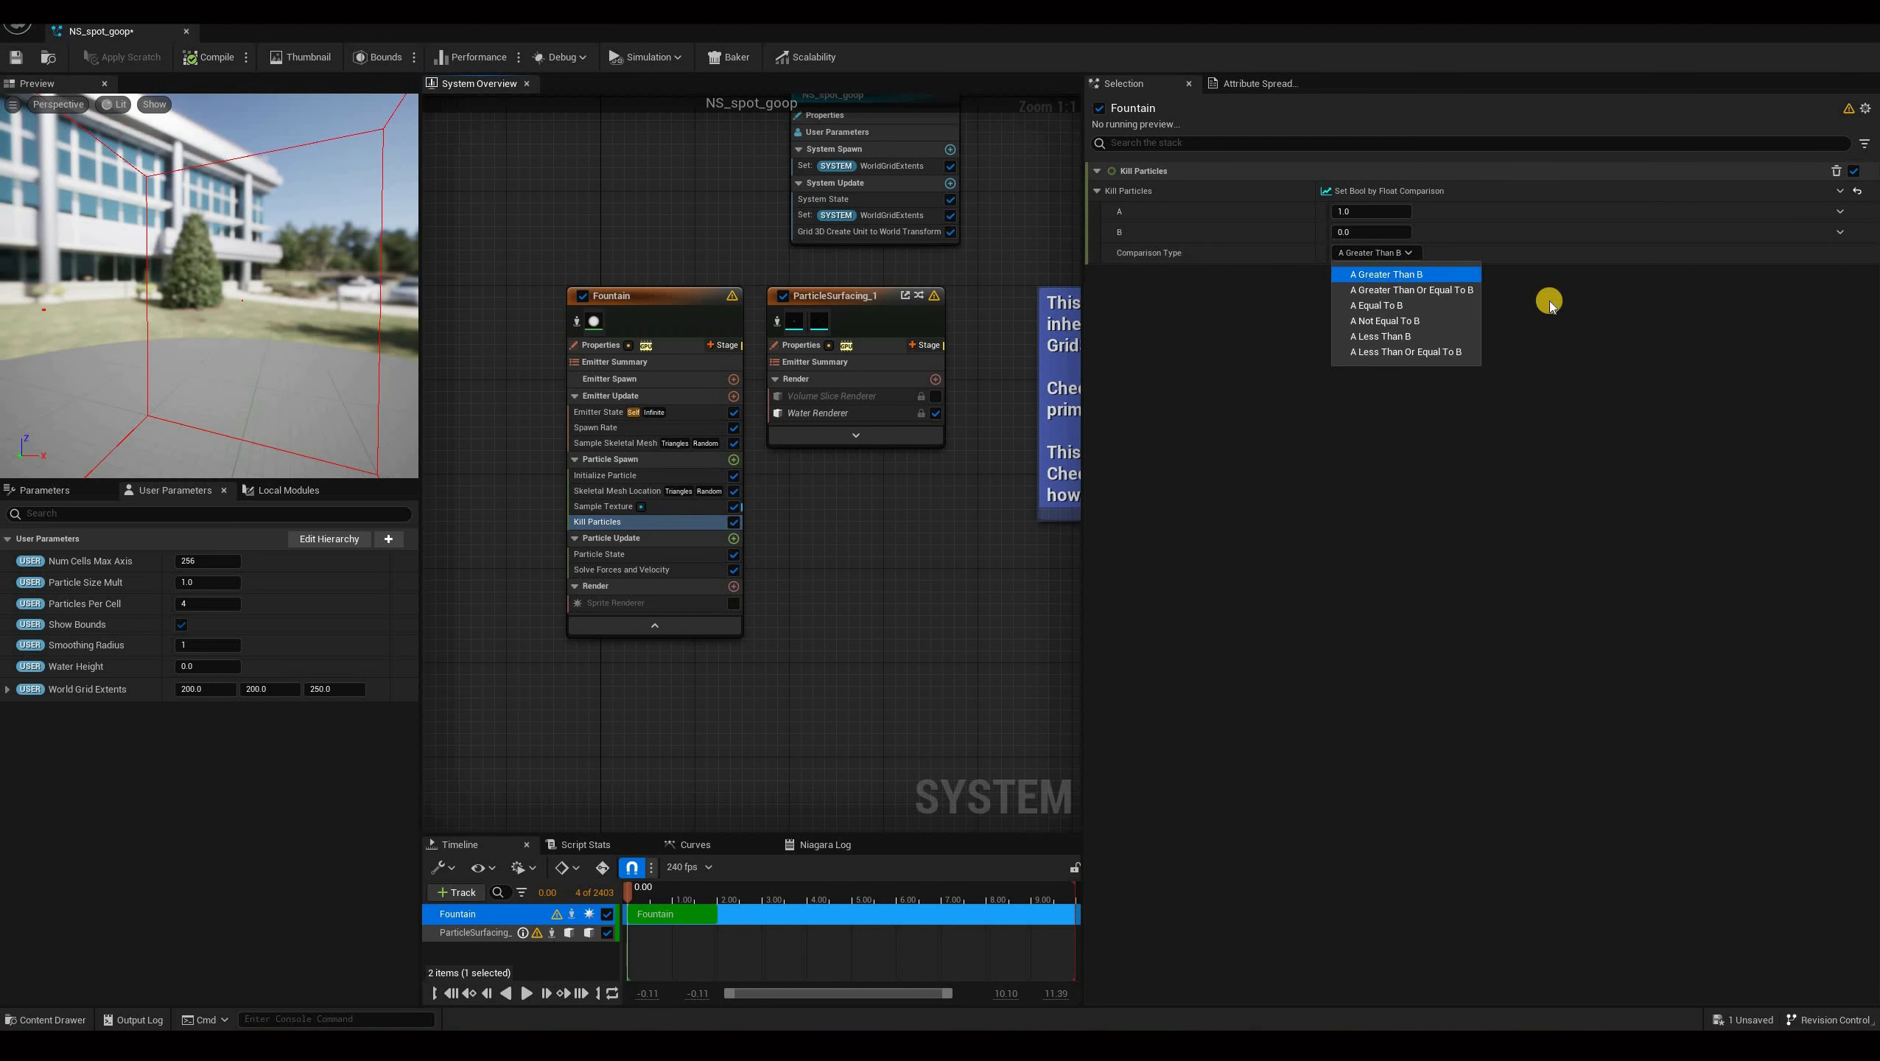
click(1549, 301)
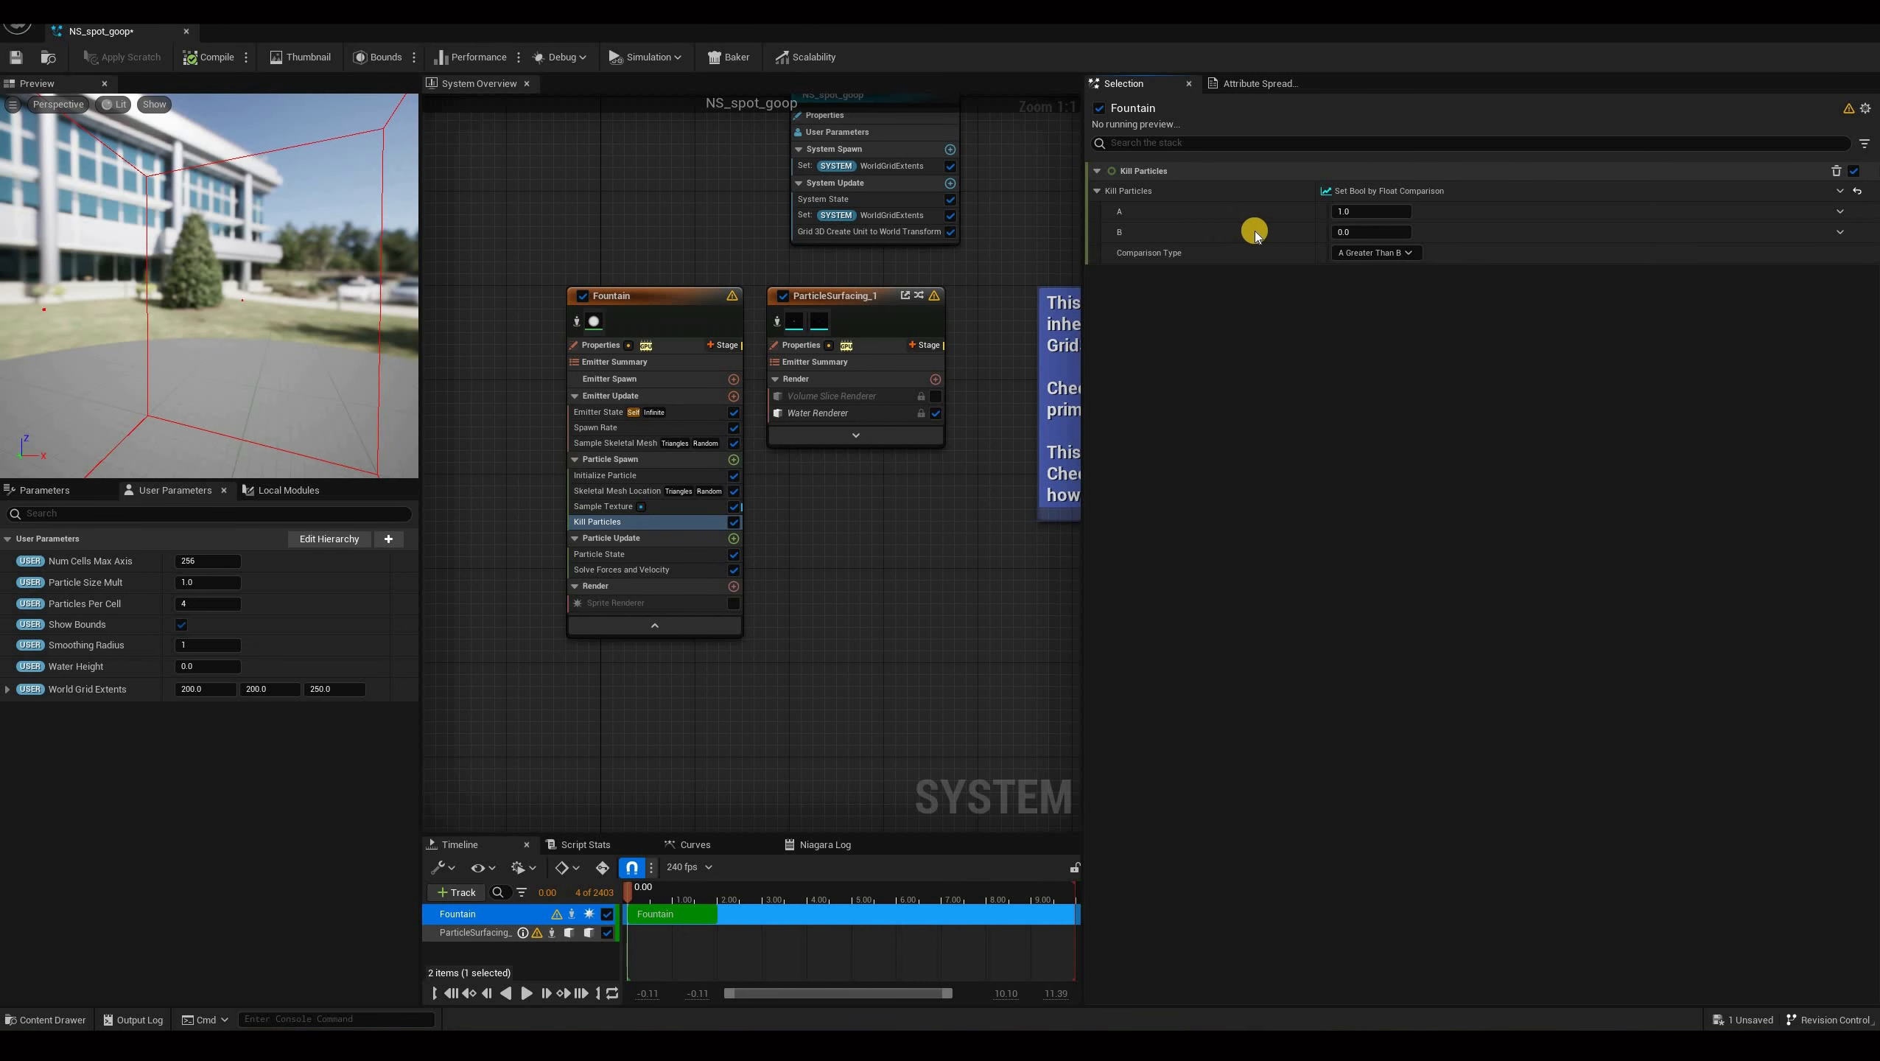
Set comparison input A to Make Float from Linear Color, linking its Linear Color to the Sample Texture SampledColor.
click(1839, 213)
text(col)
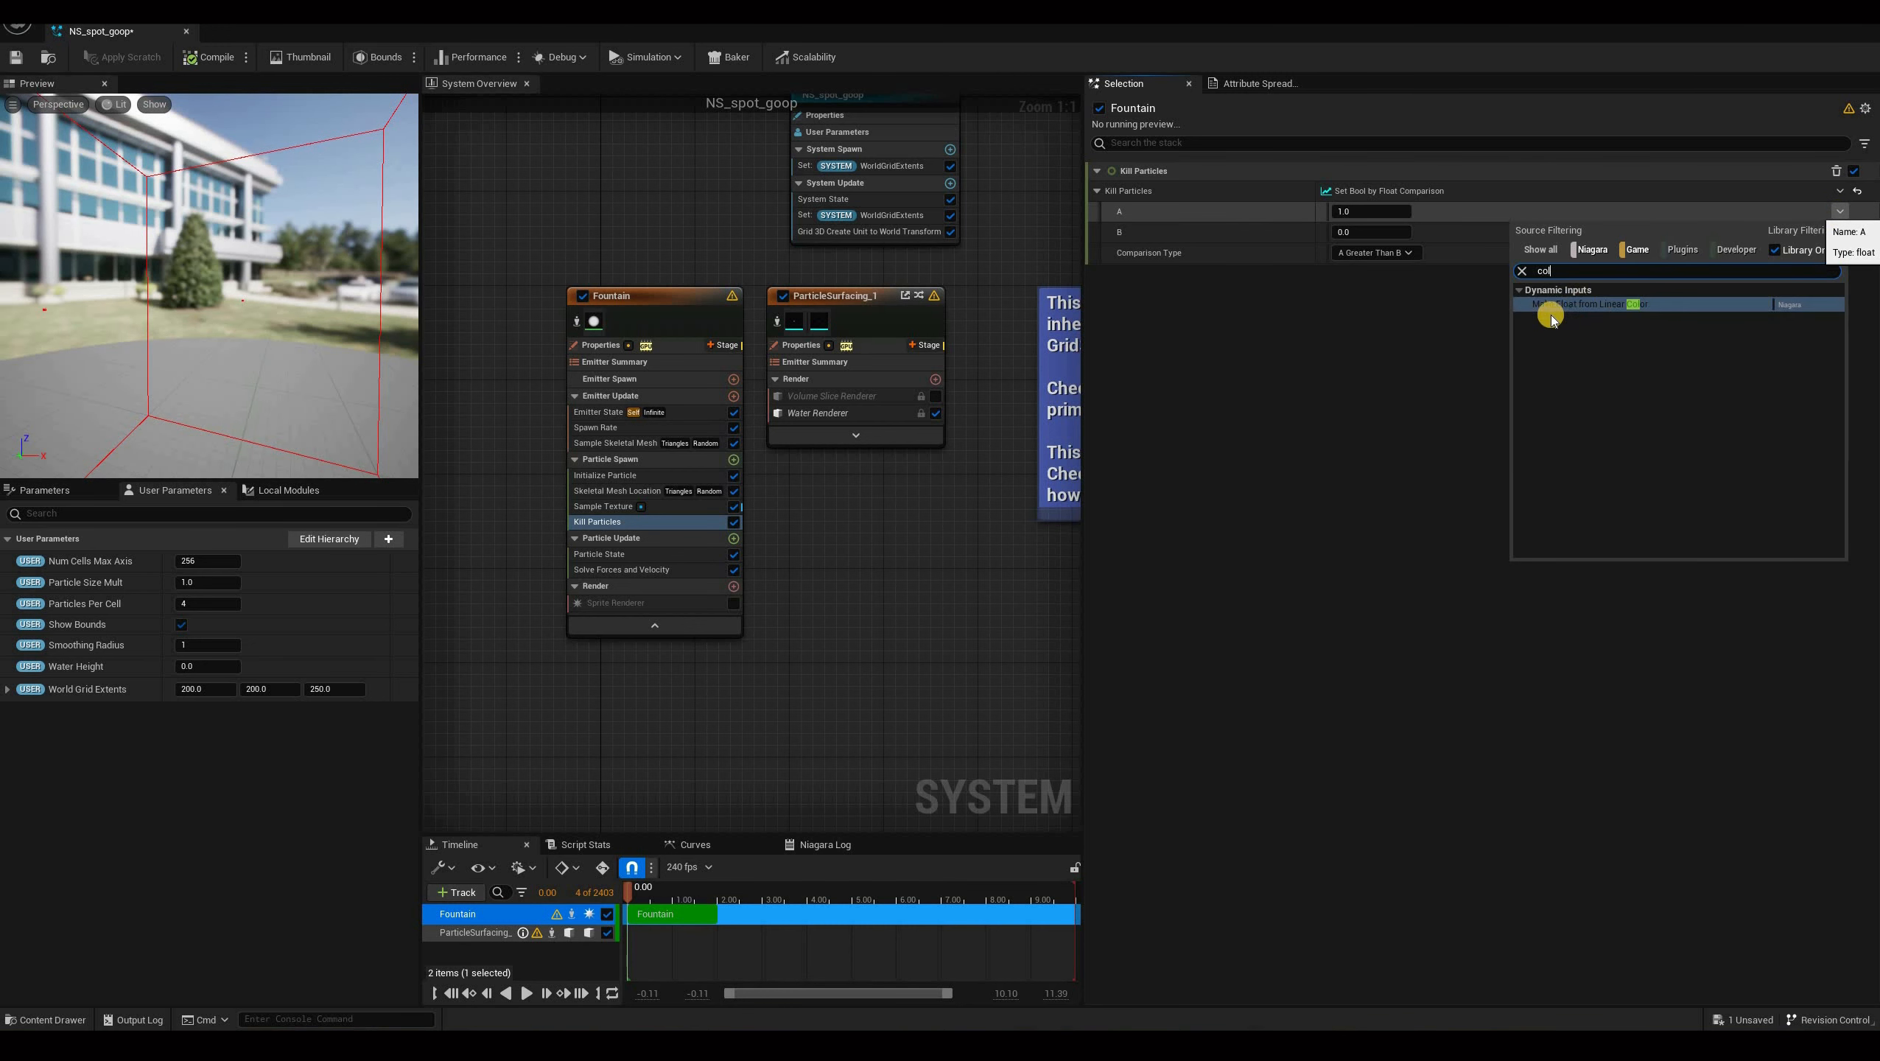
text(o)
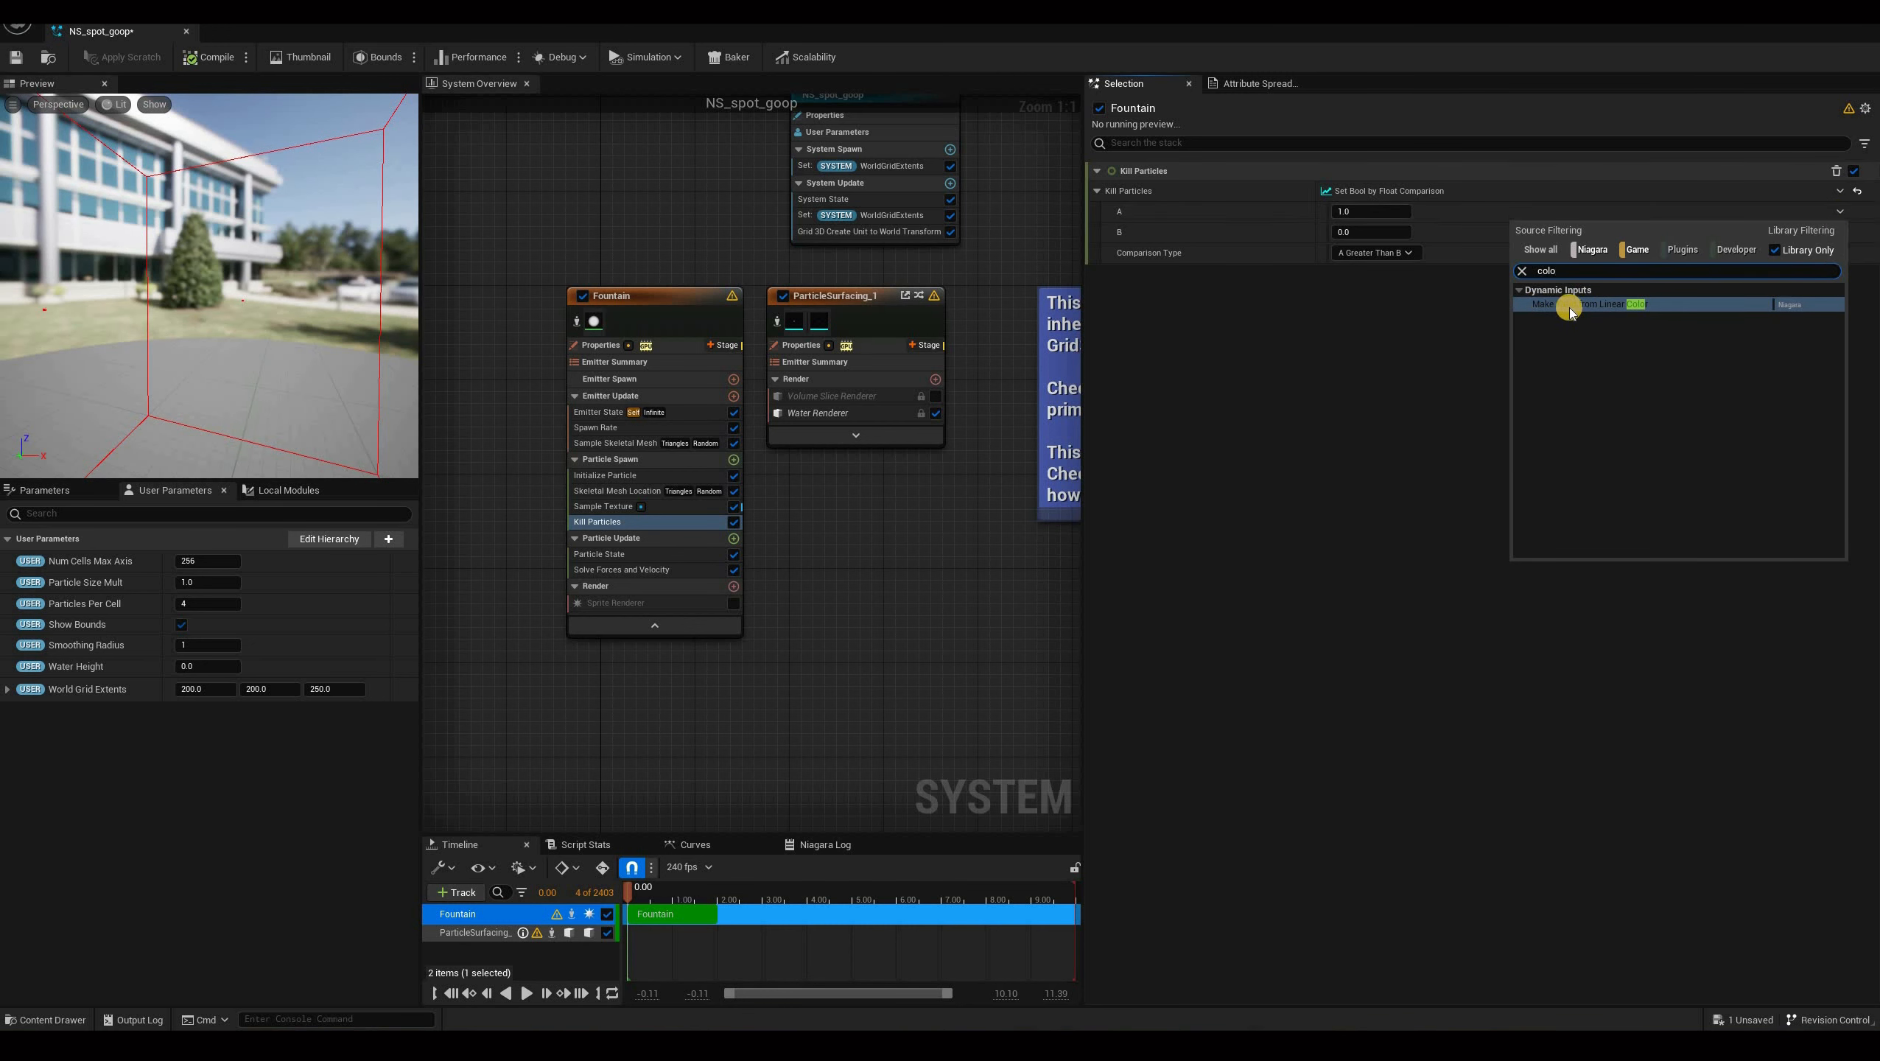
click(1590, 305)
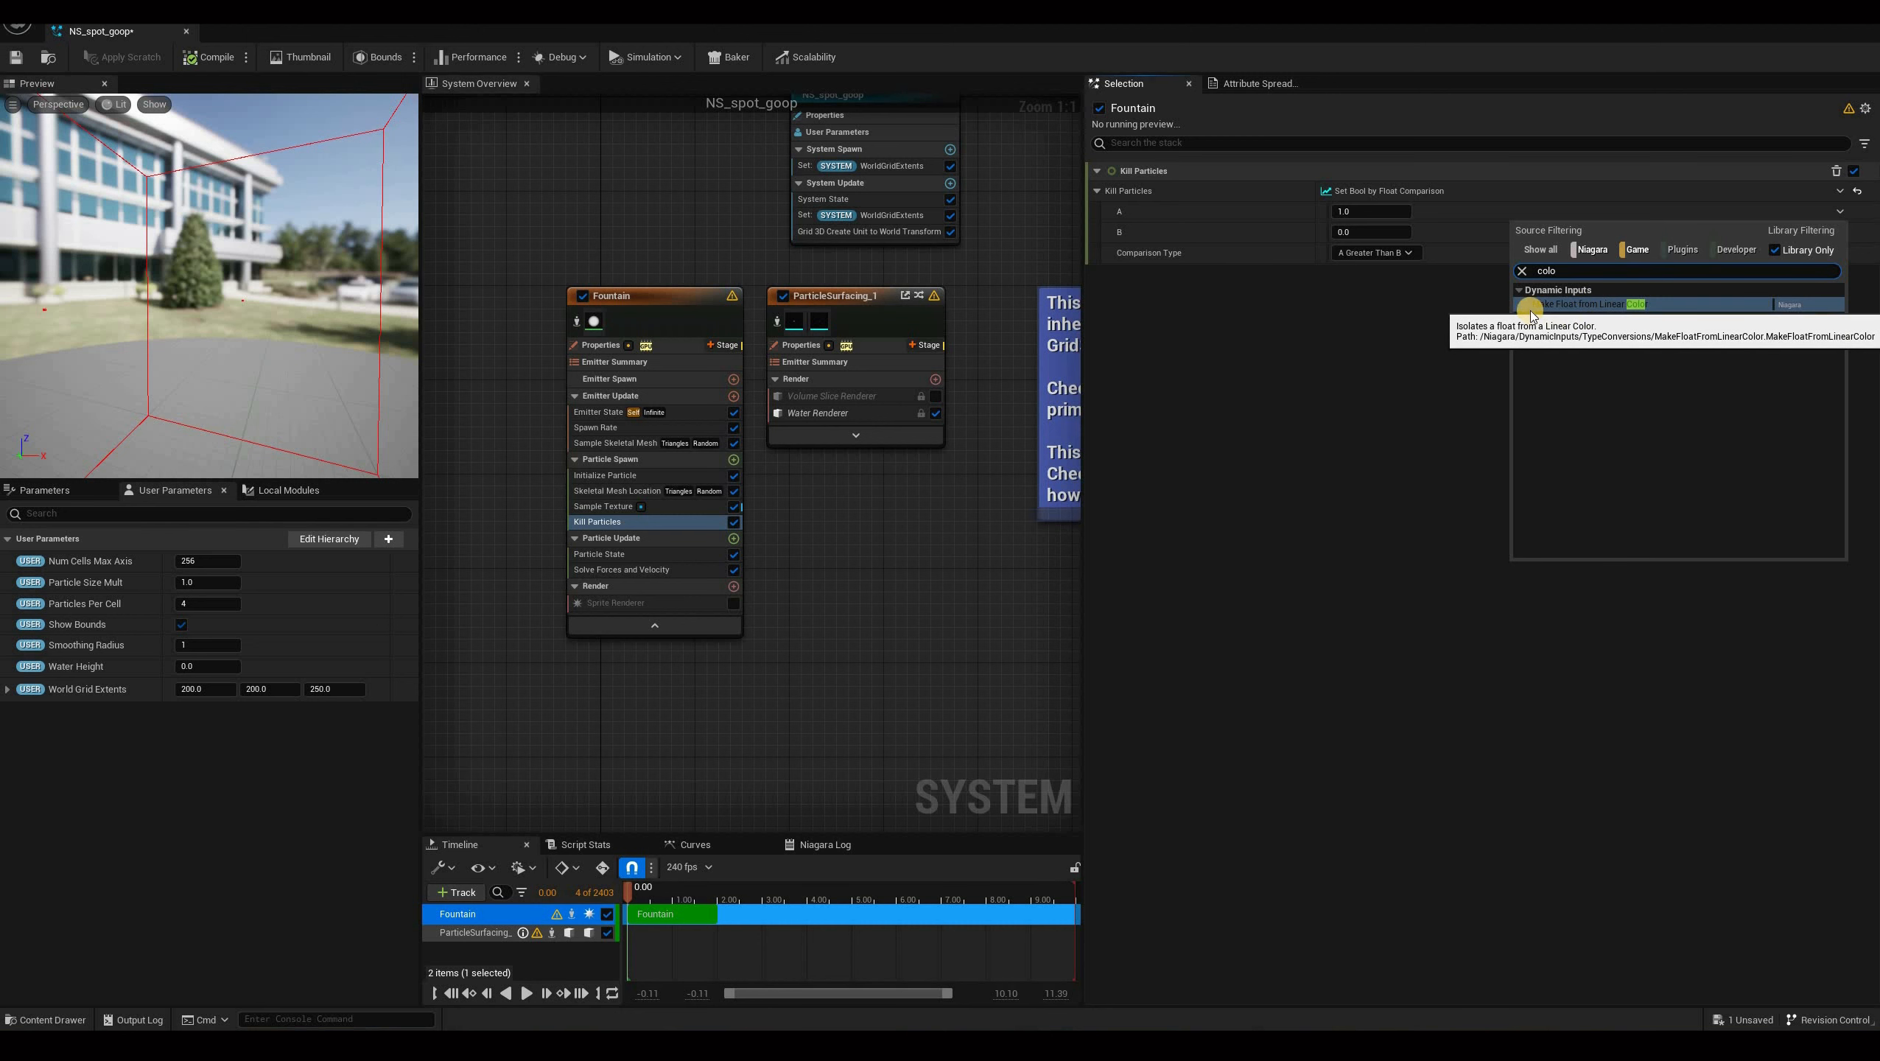
click(1245, 233)
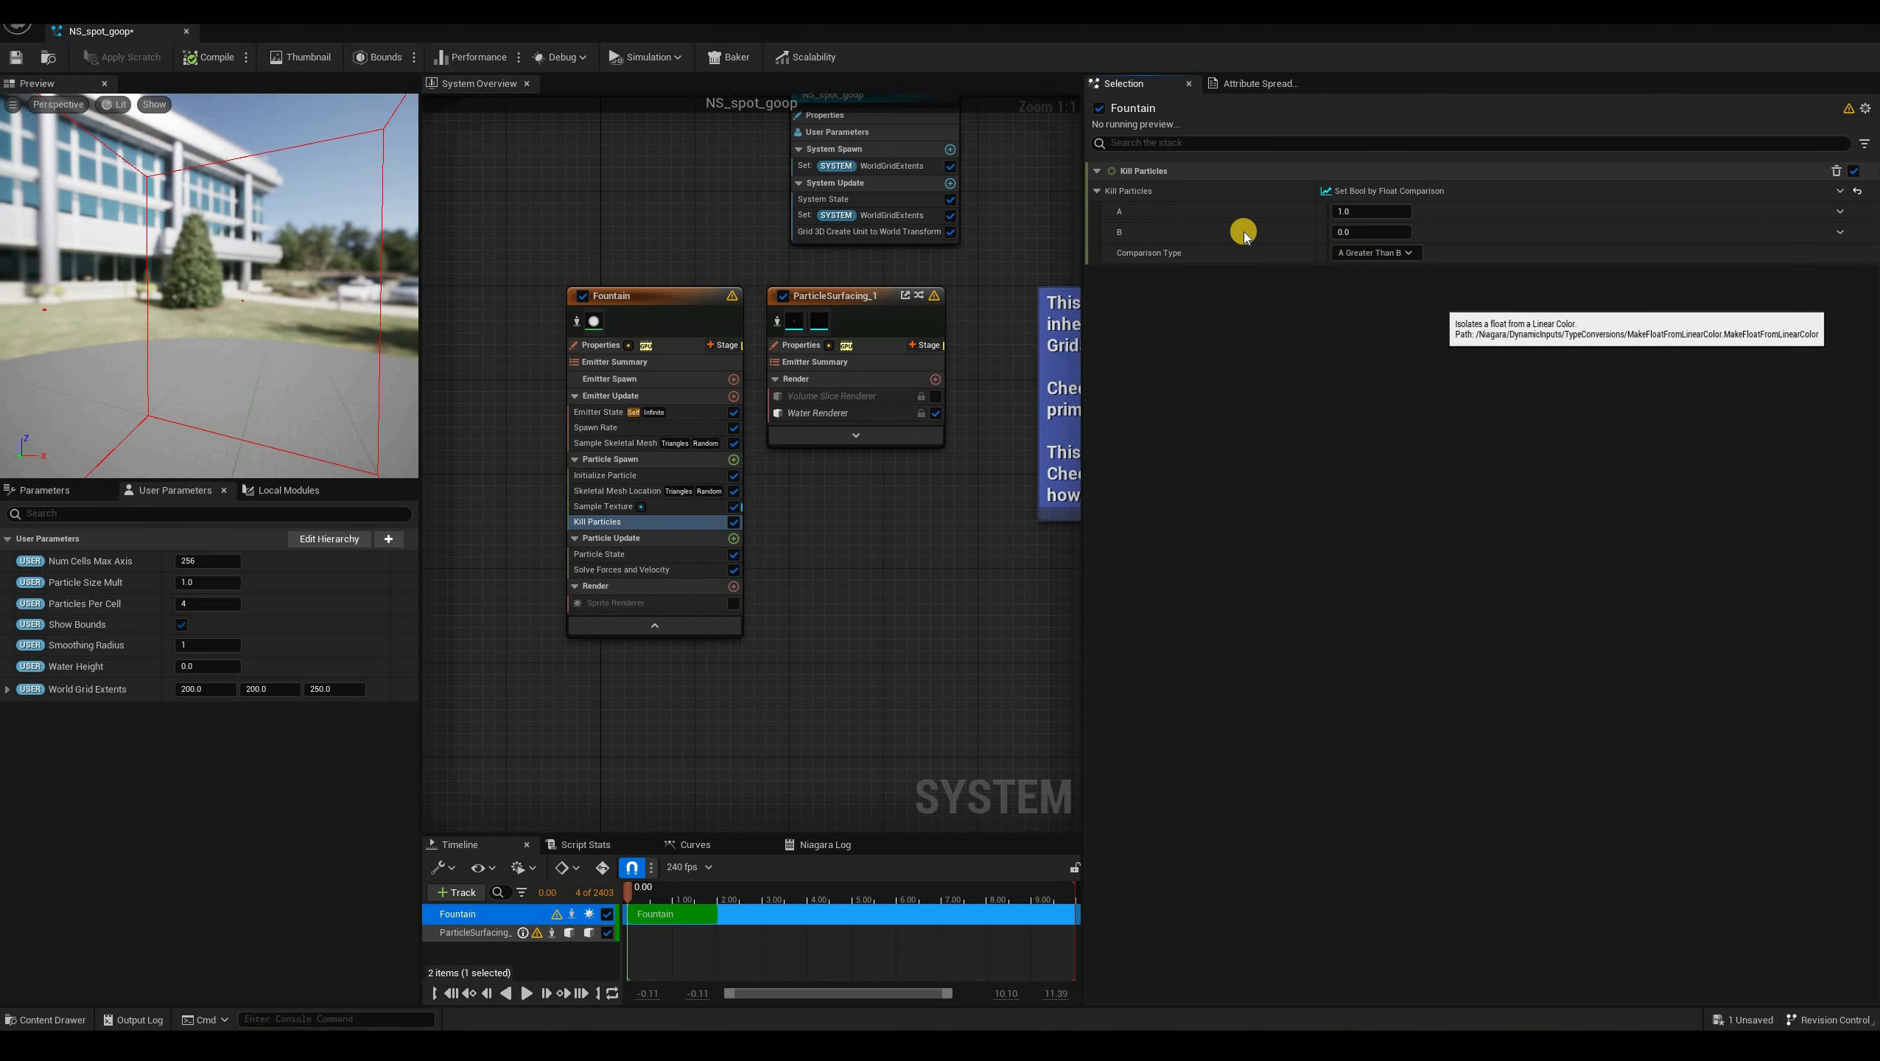
click(1841, 232)
text(sam)
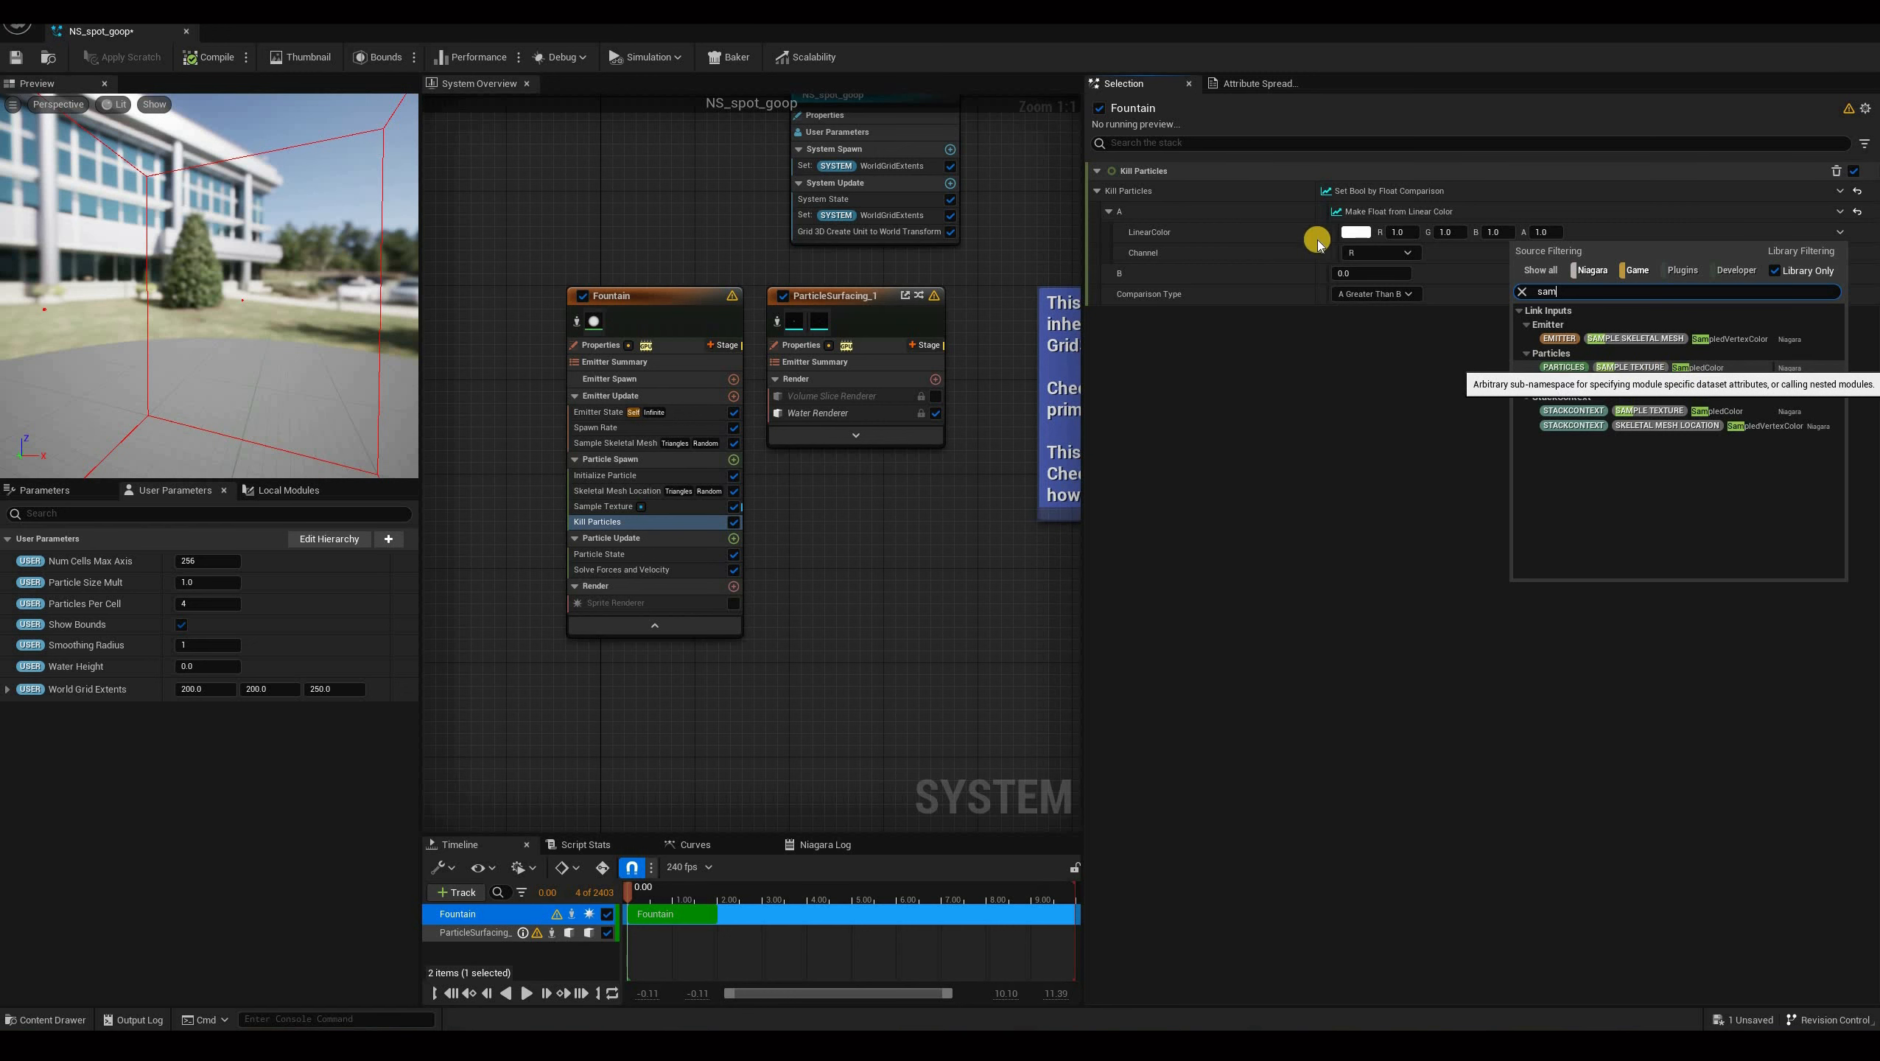
click(1306, 264)
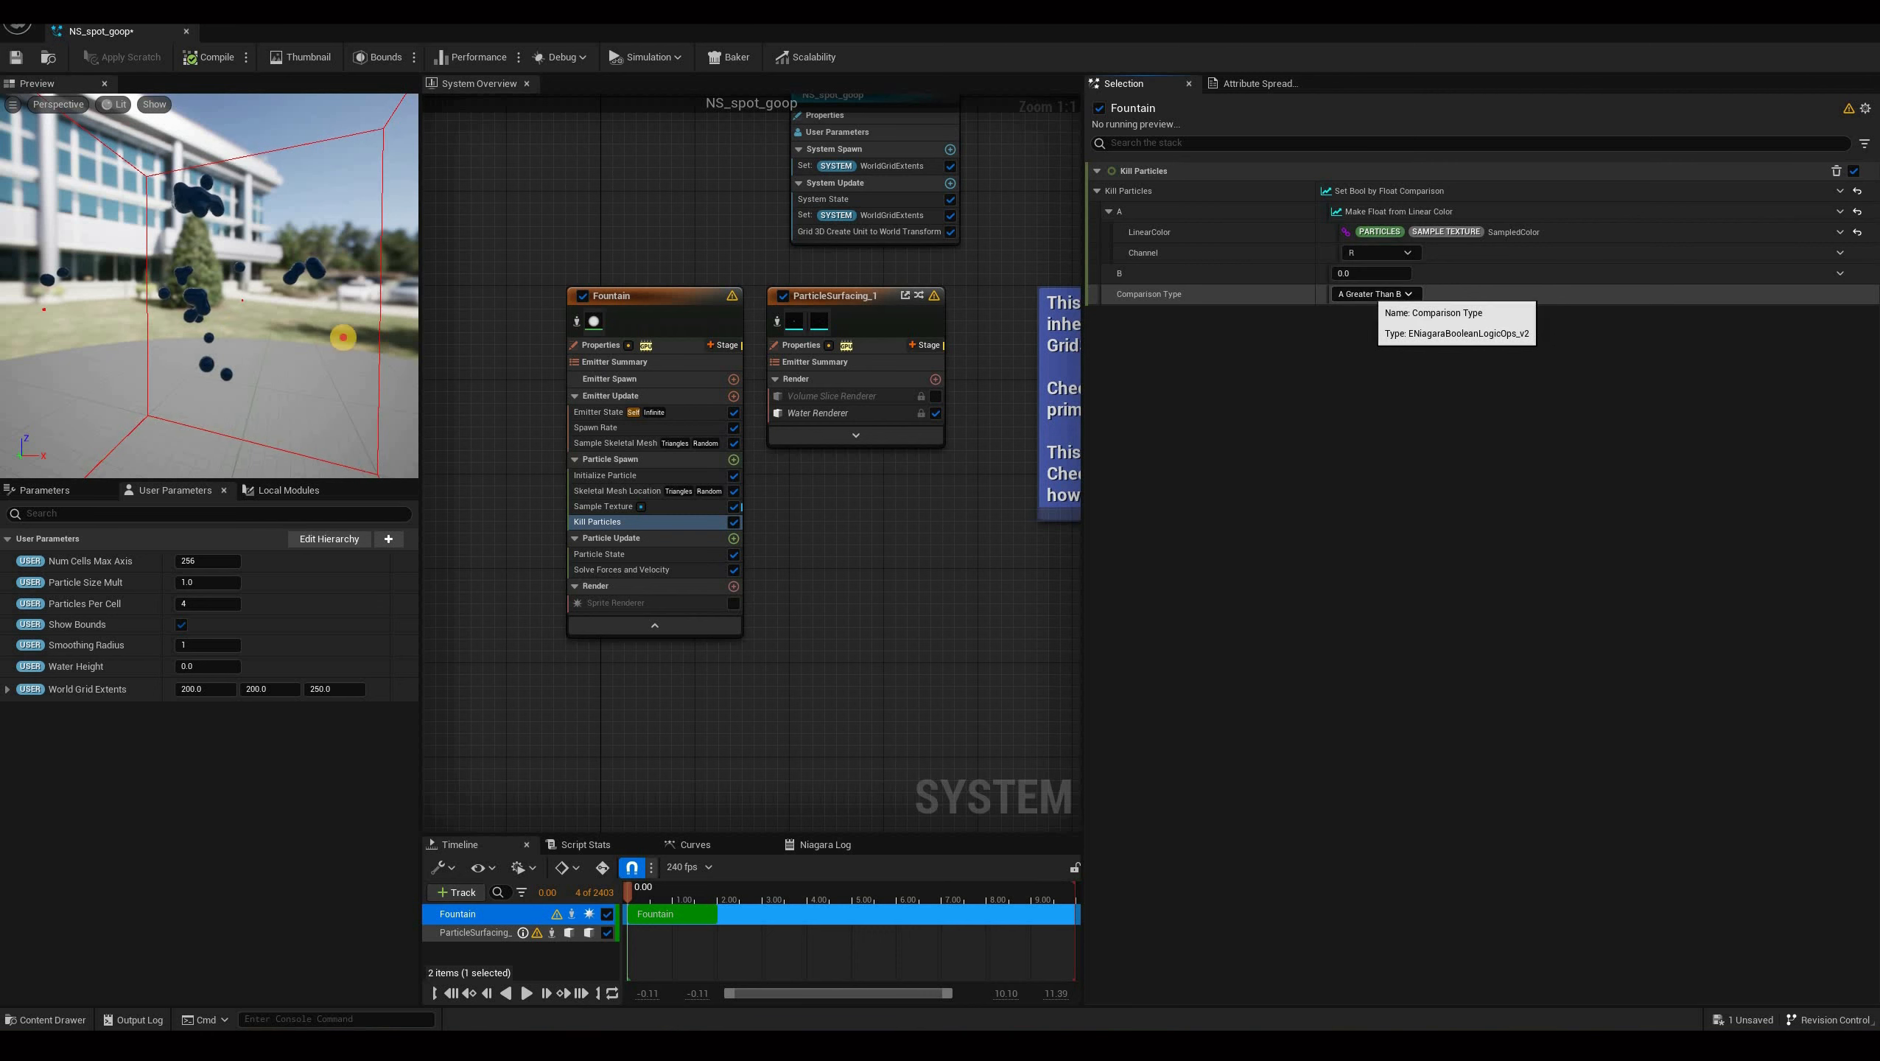
Save the NS_spot_goop Niagara system.
drag(337, 338, 336, 338)
drag(218, 341, 445, 537)
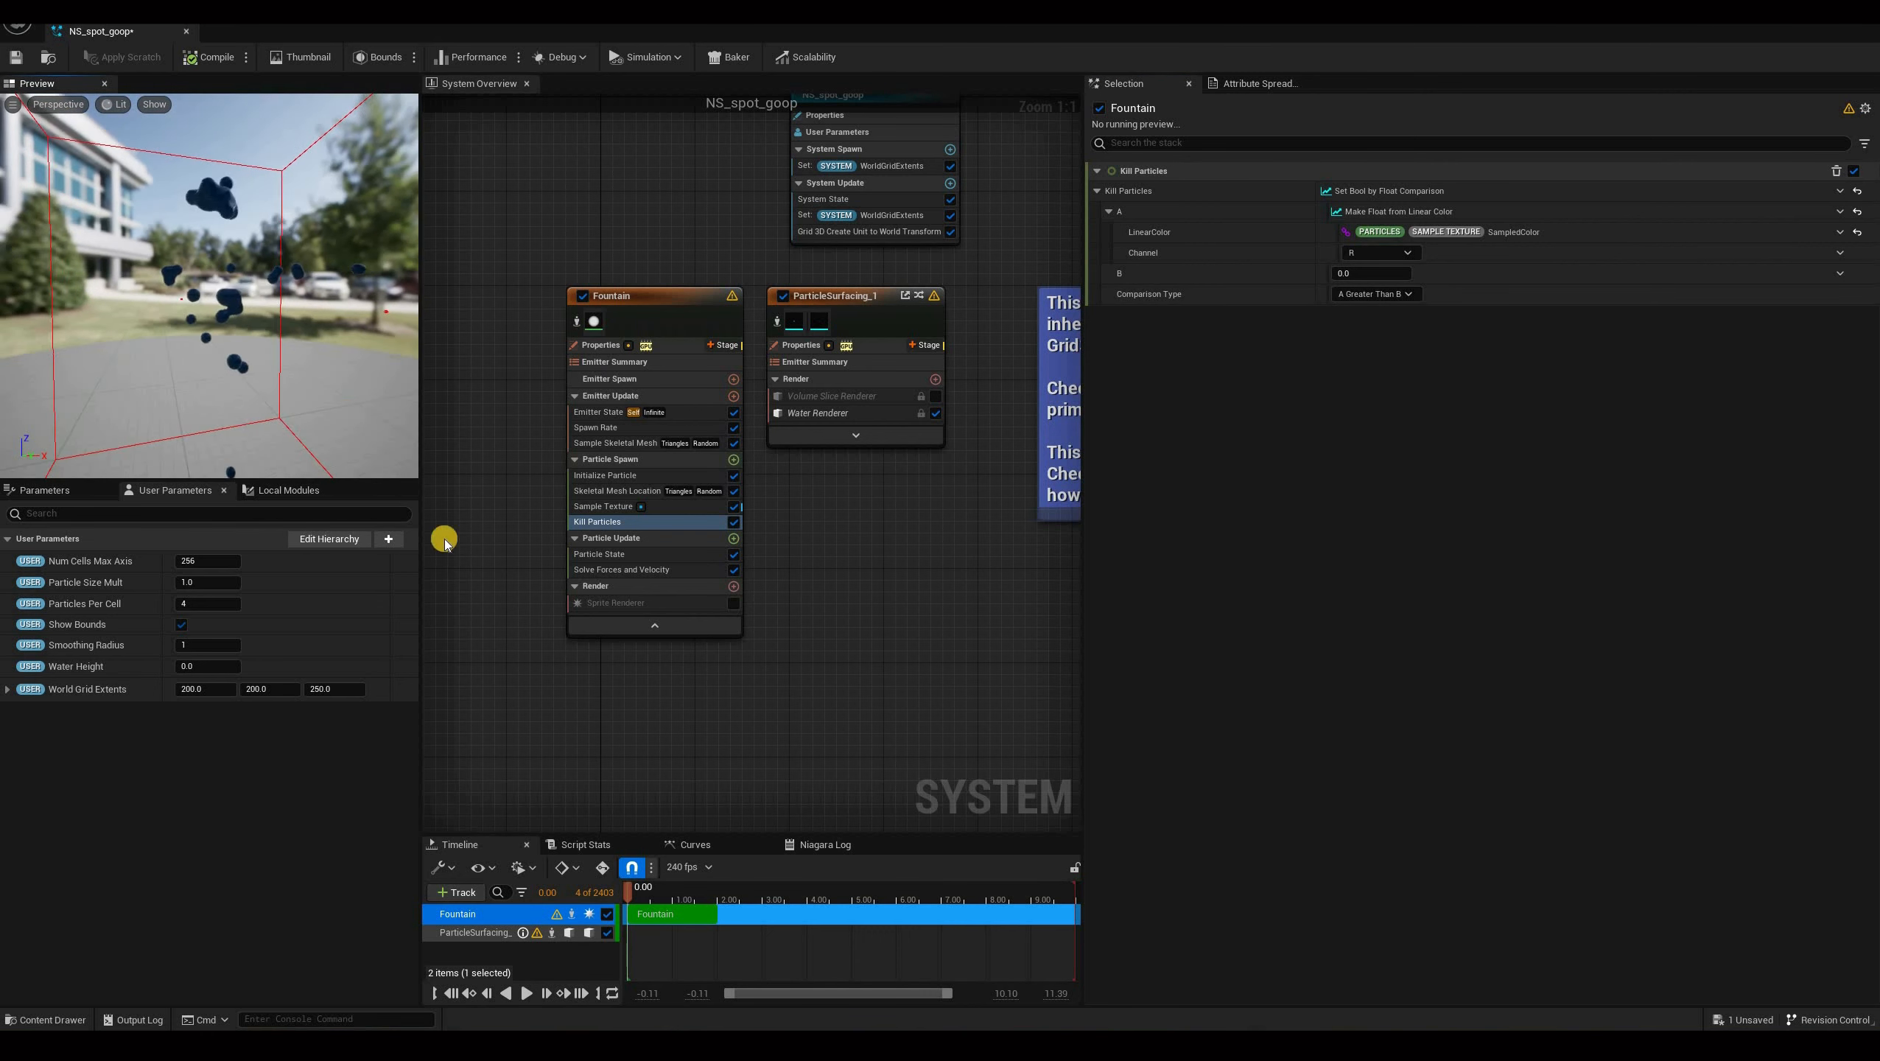
drag(311, 356, 361, 407)
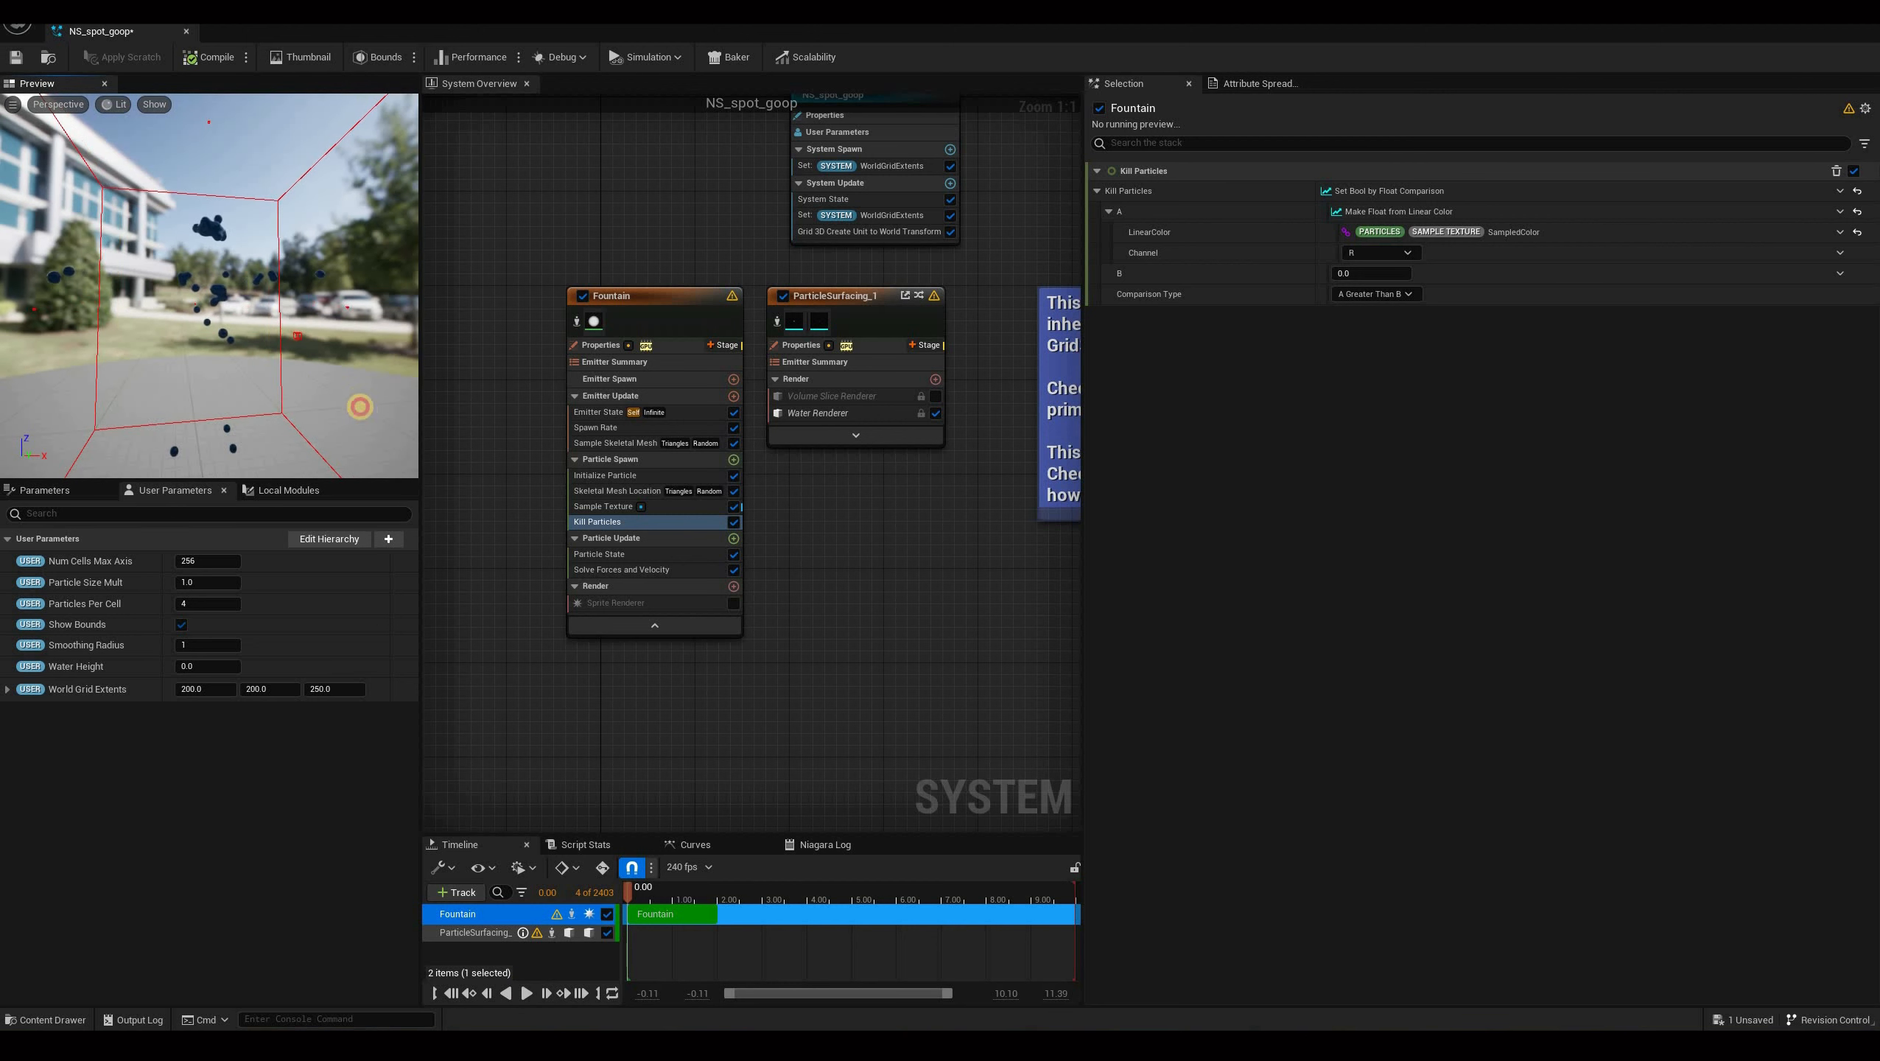
drag(218, 300, 275, 333)
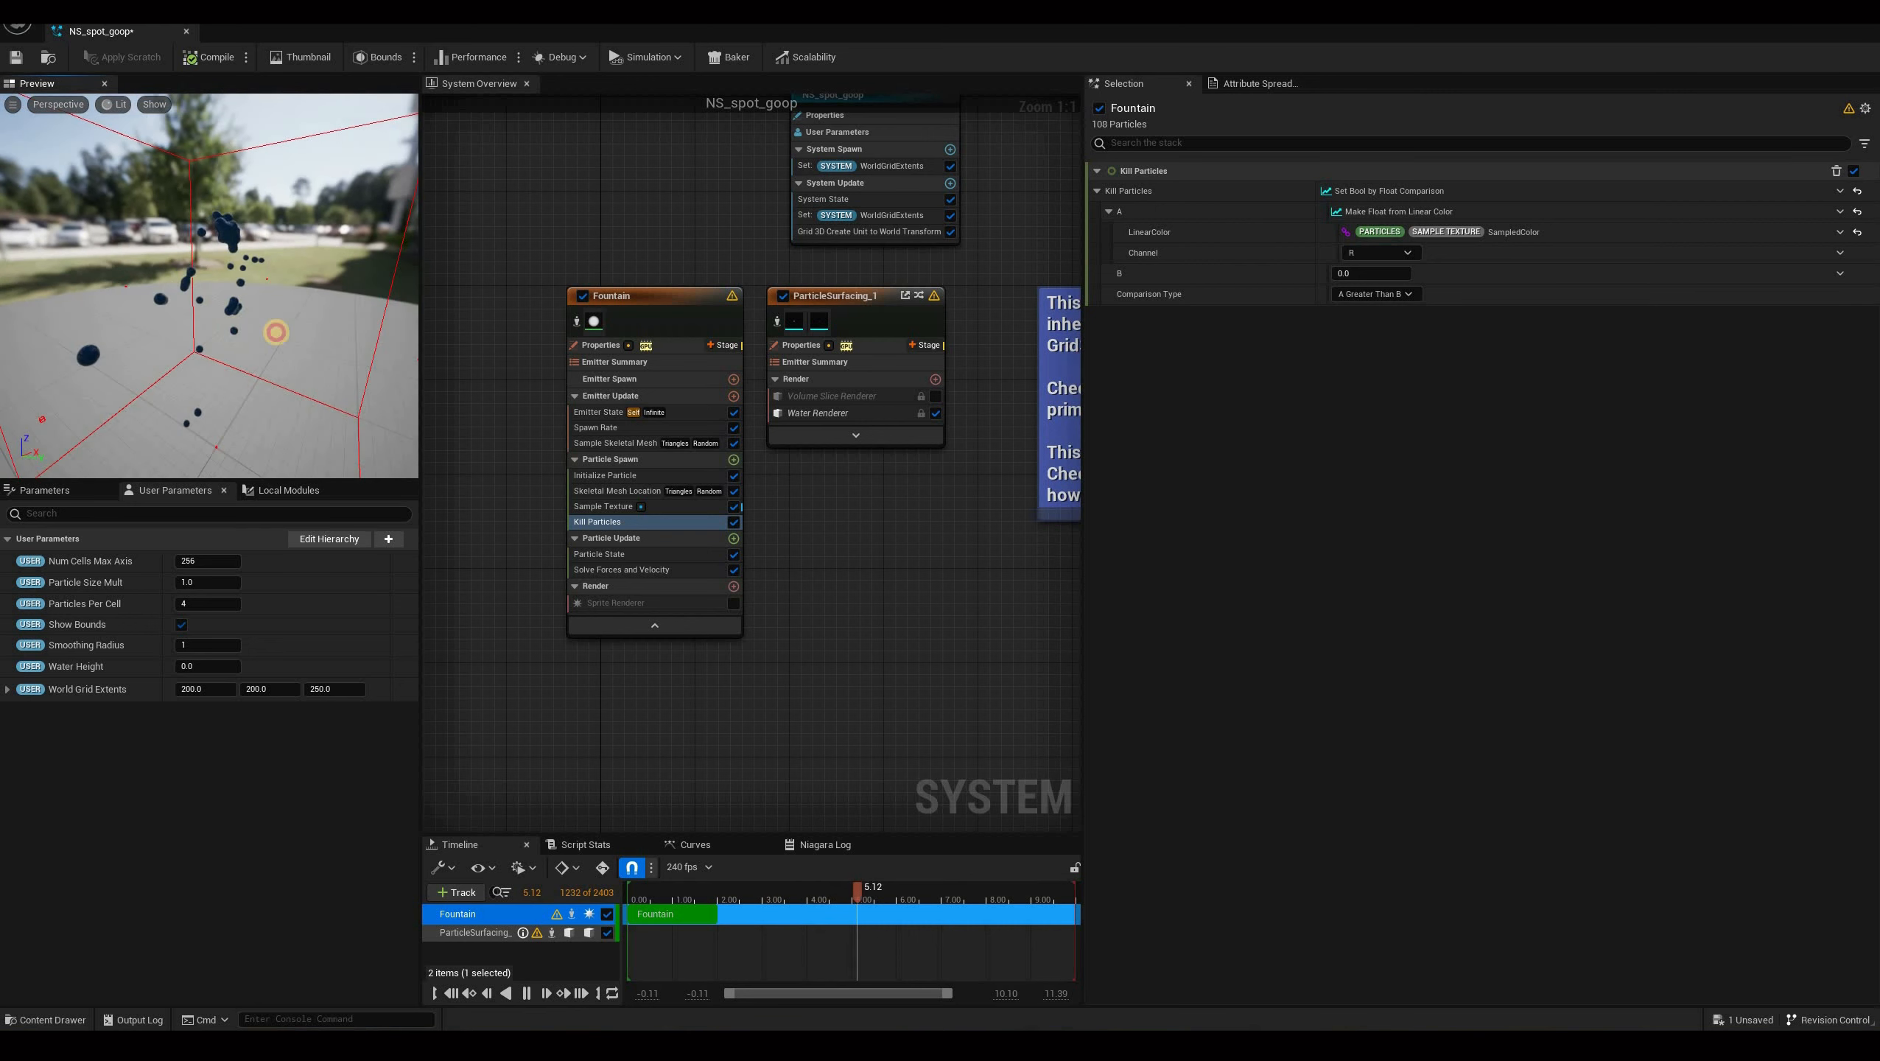
drag(115, 349, 214, 101)
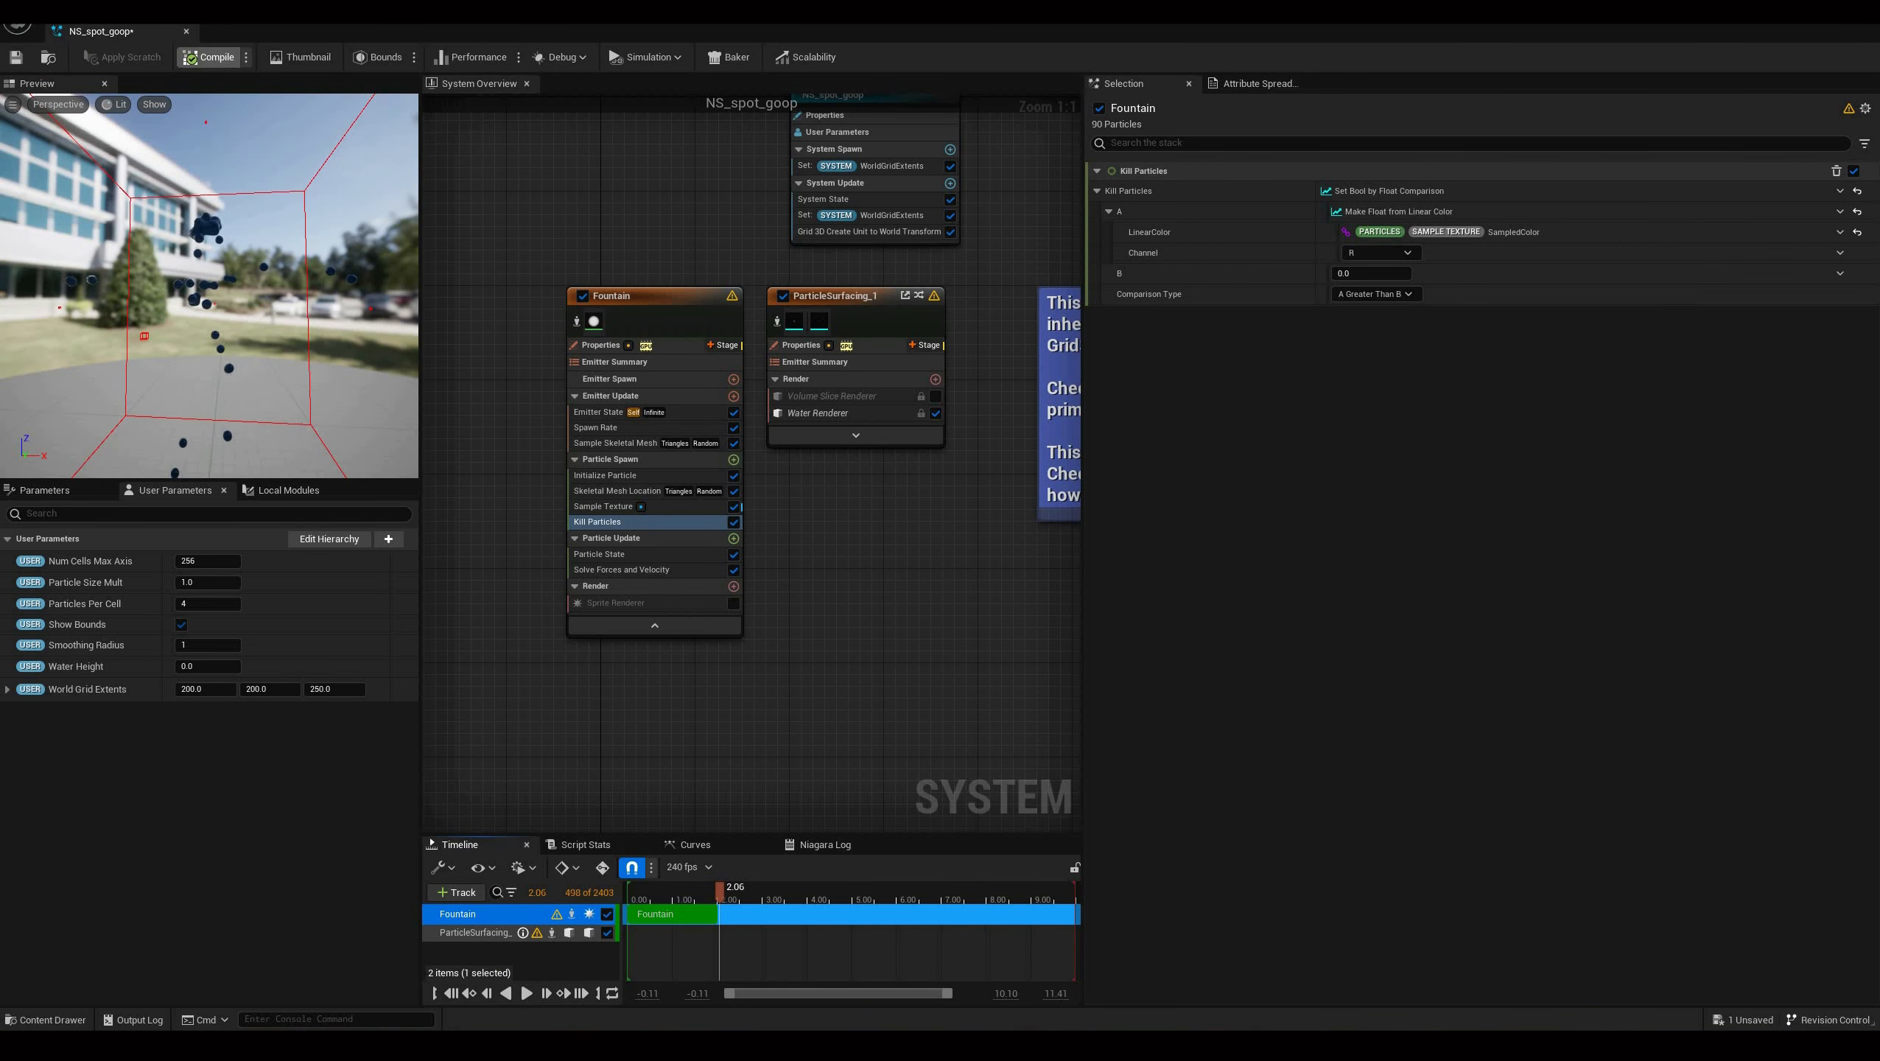
key(ctrl+s)
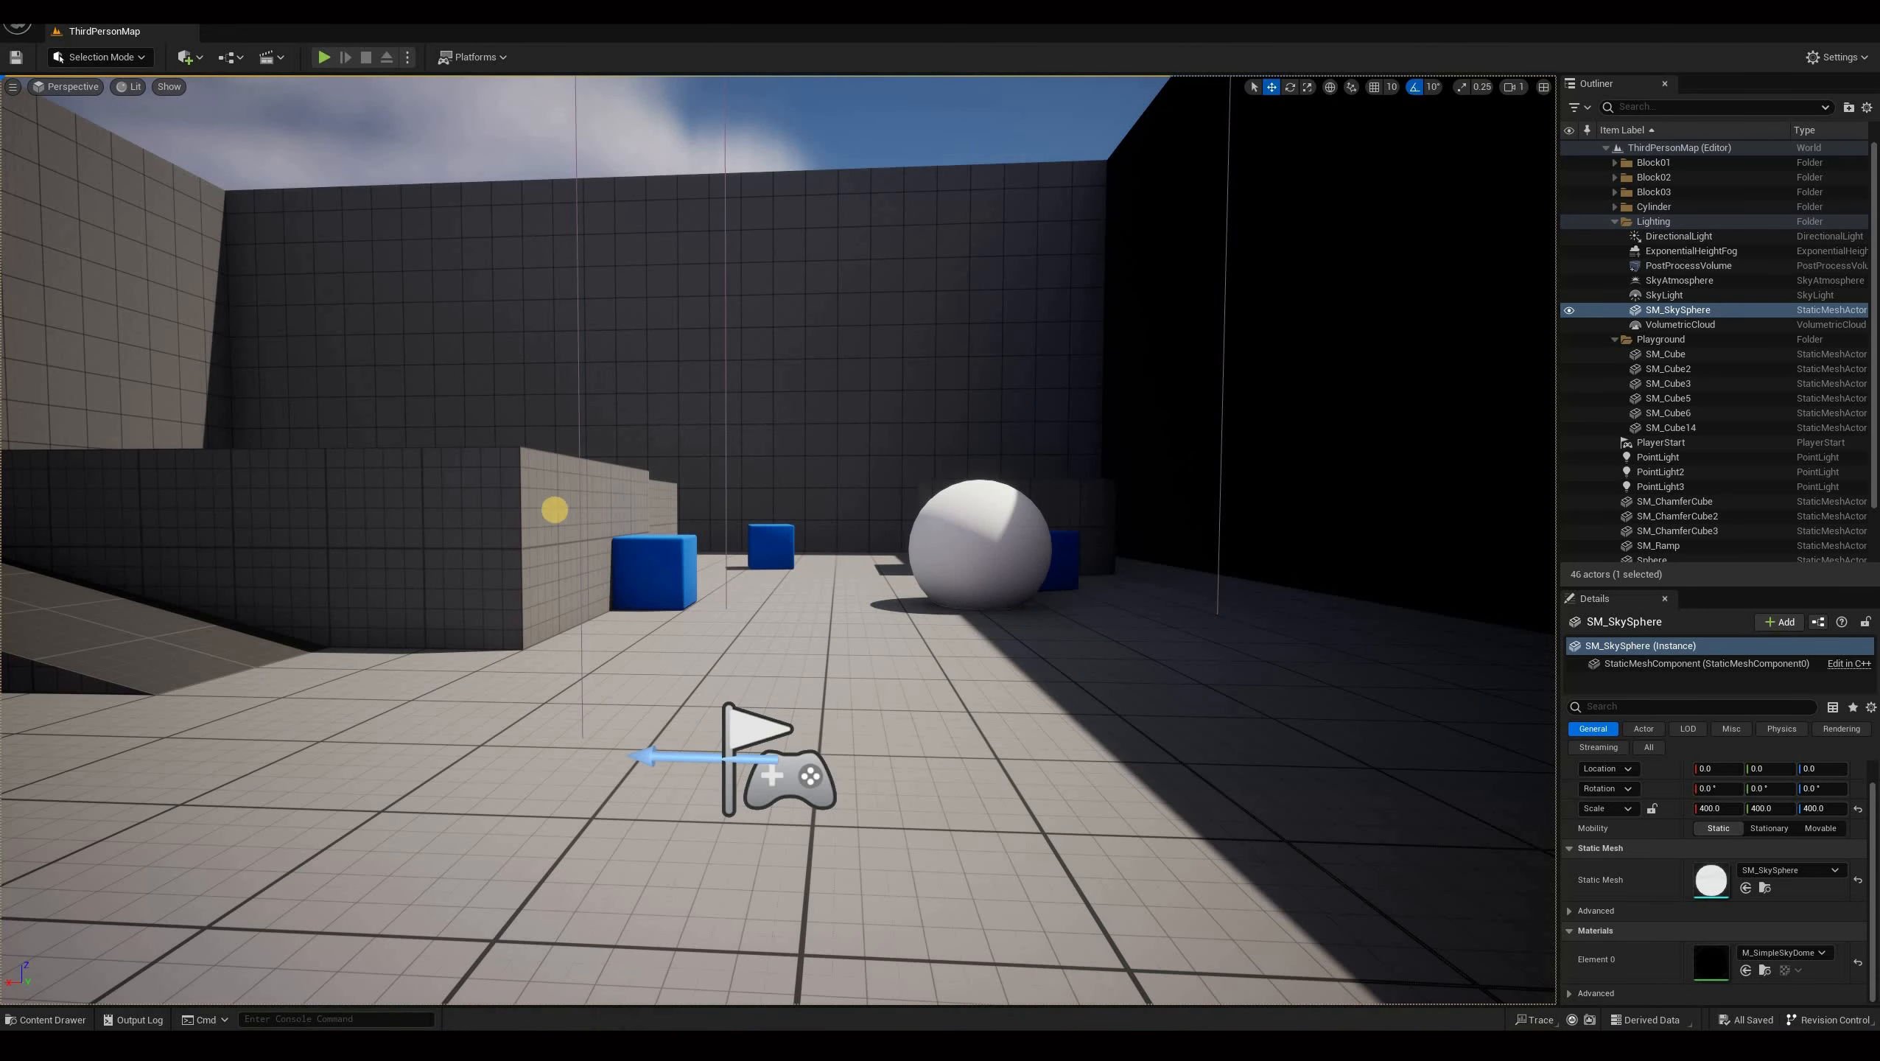
Play the level in the editor and take control of the Spot character in the viewport.
key(alt+p)
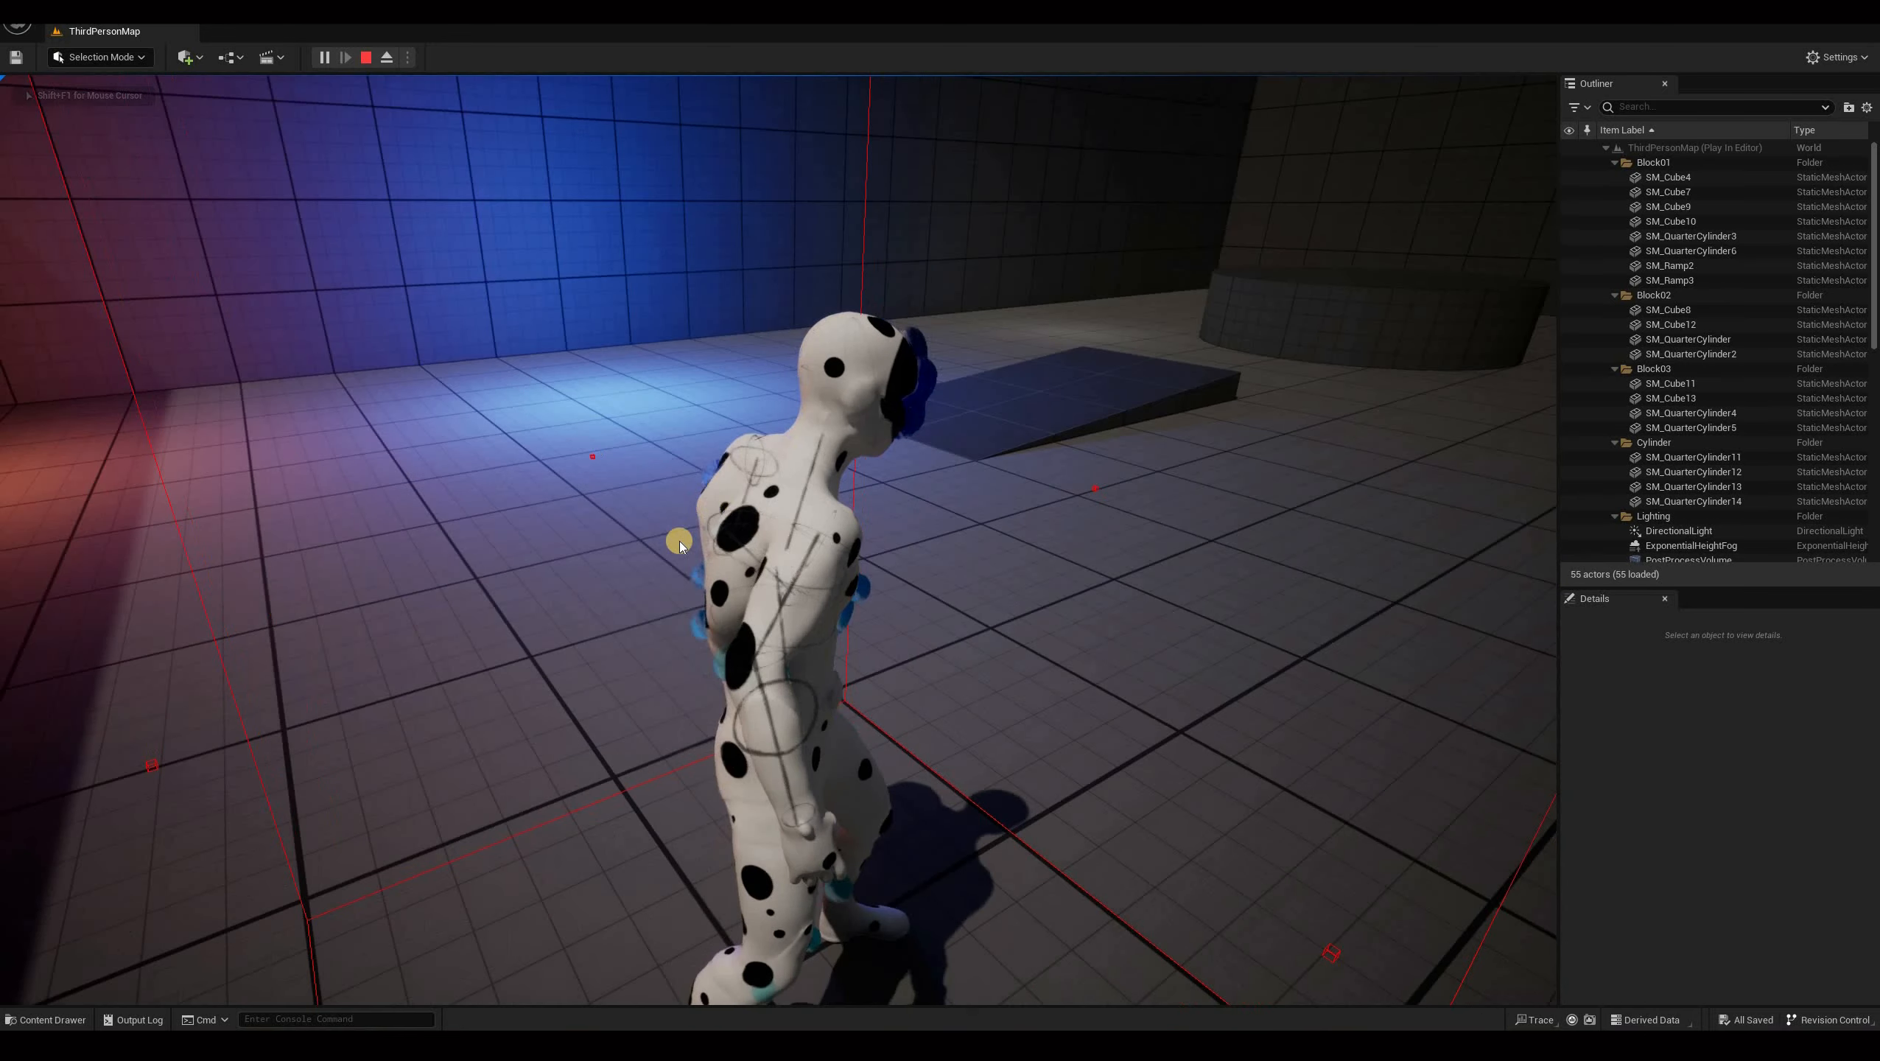
key(shift+F1)
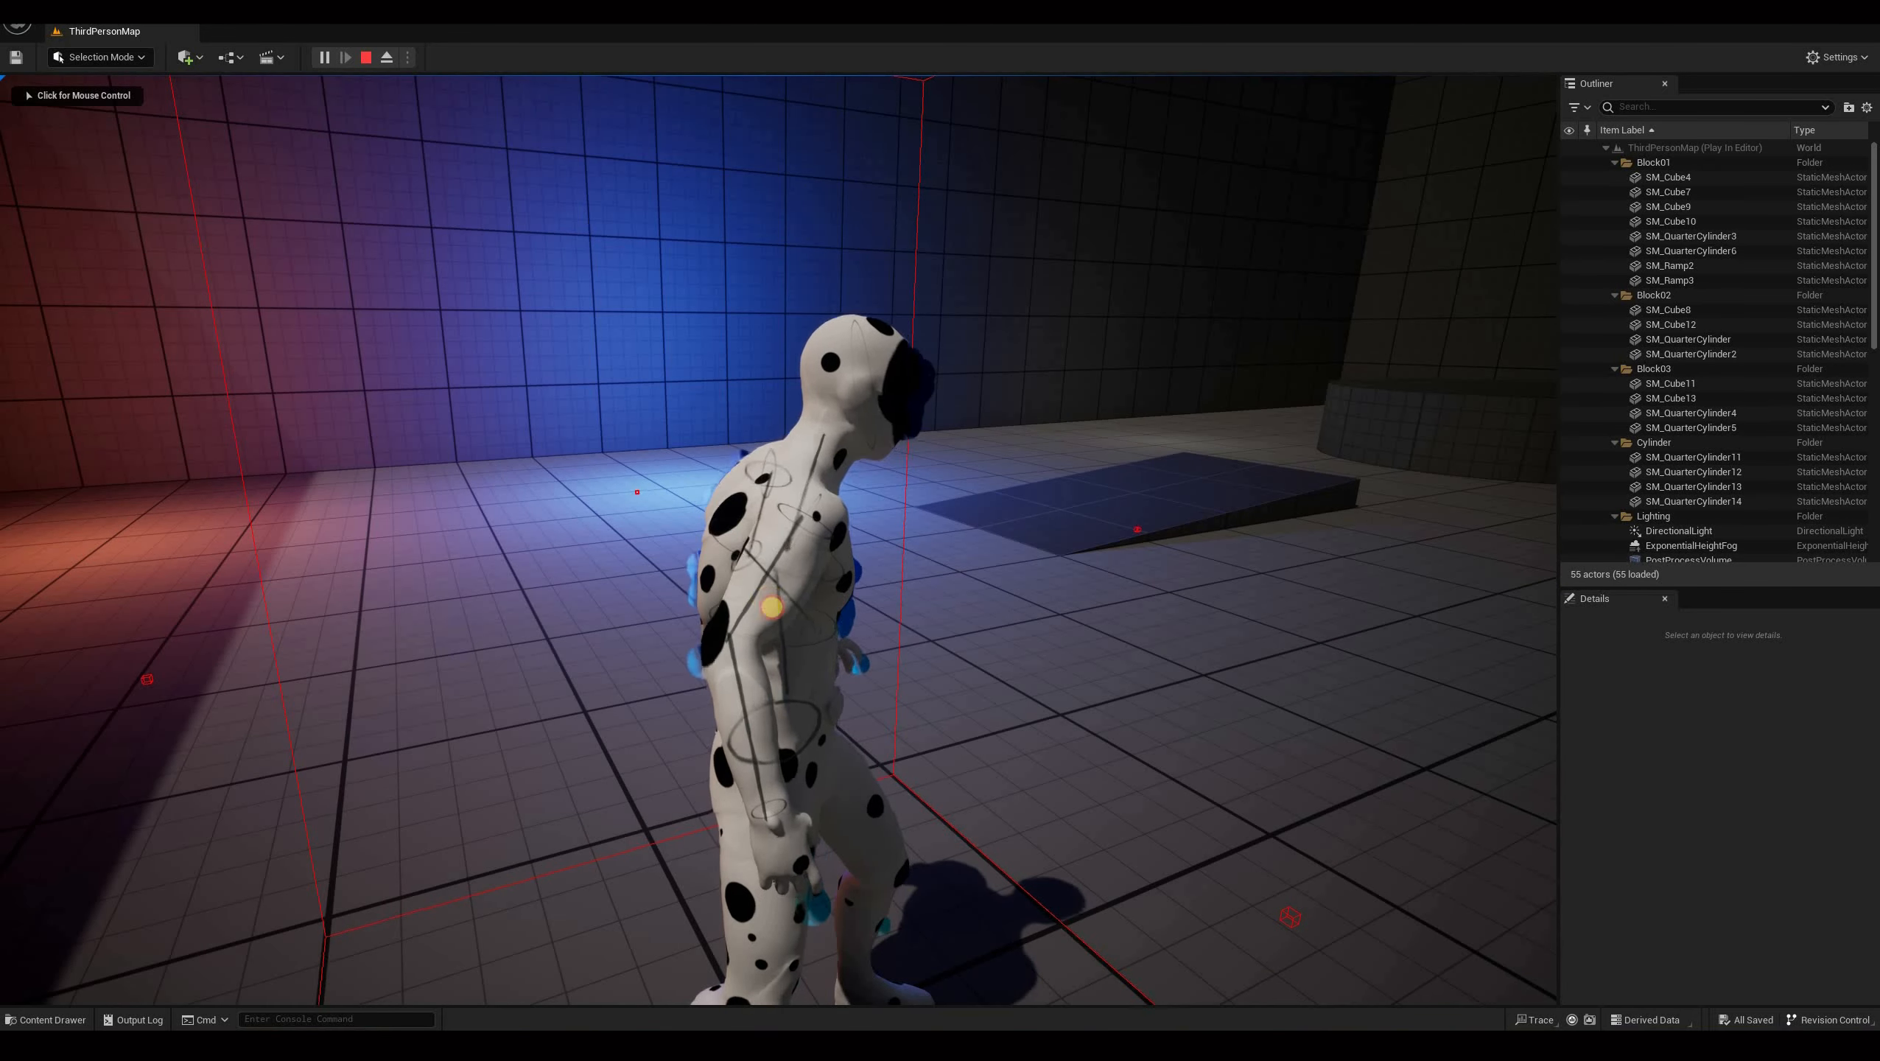
click(875, 687)
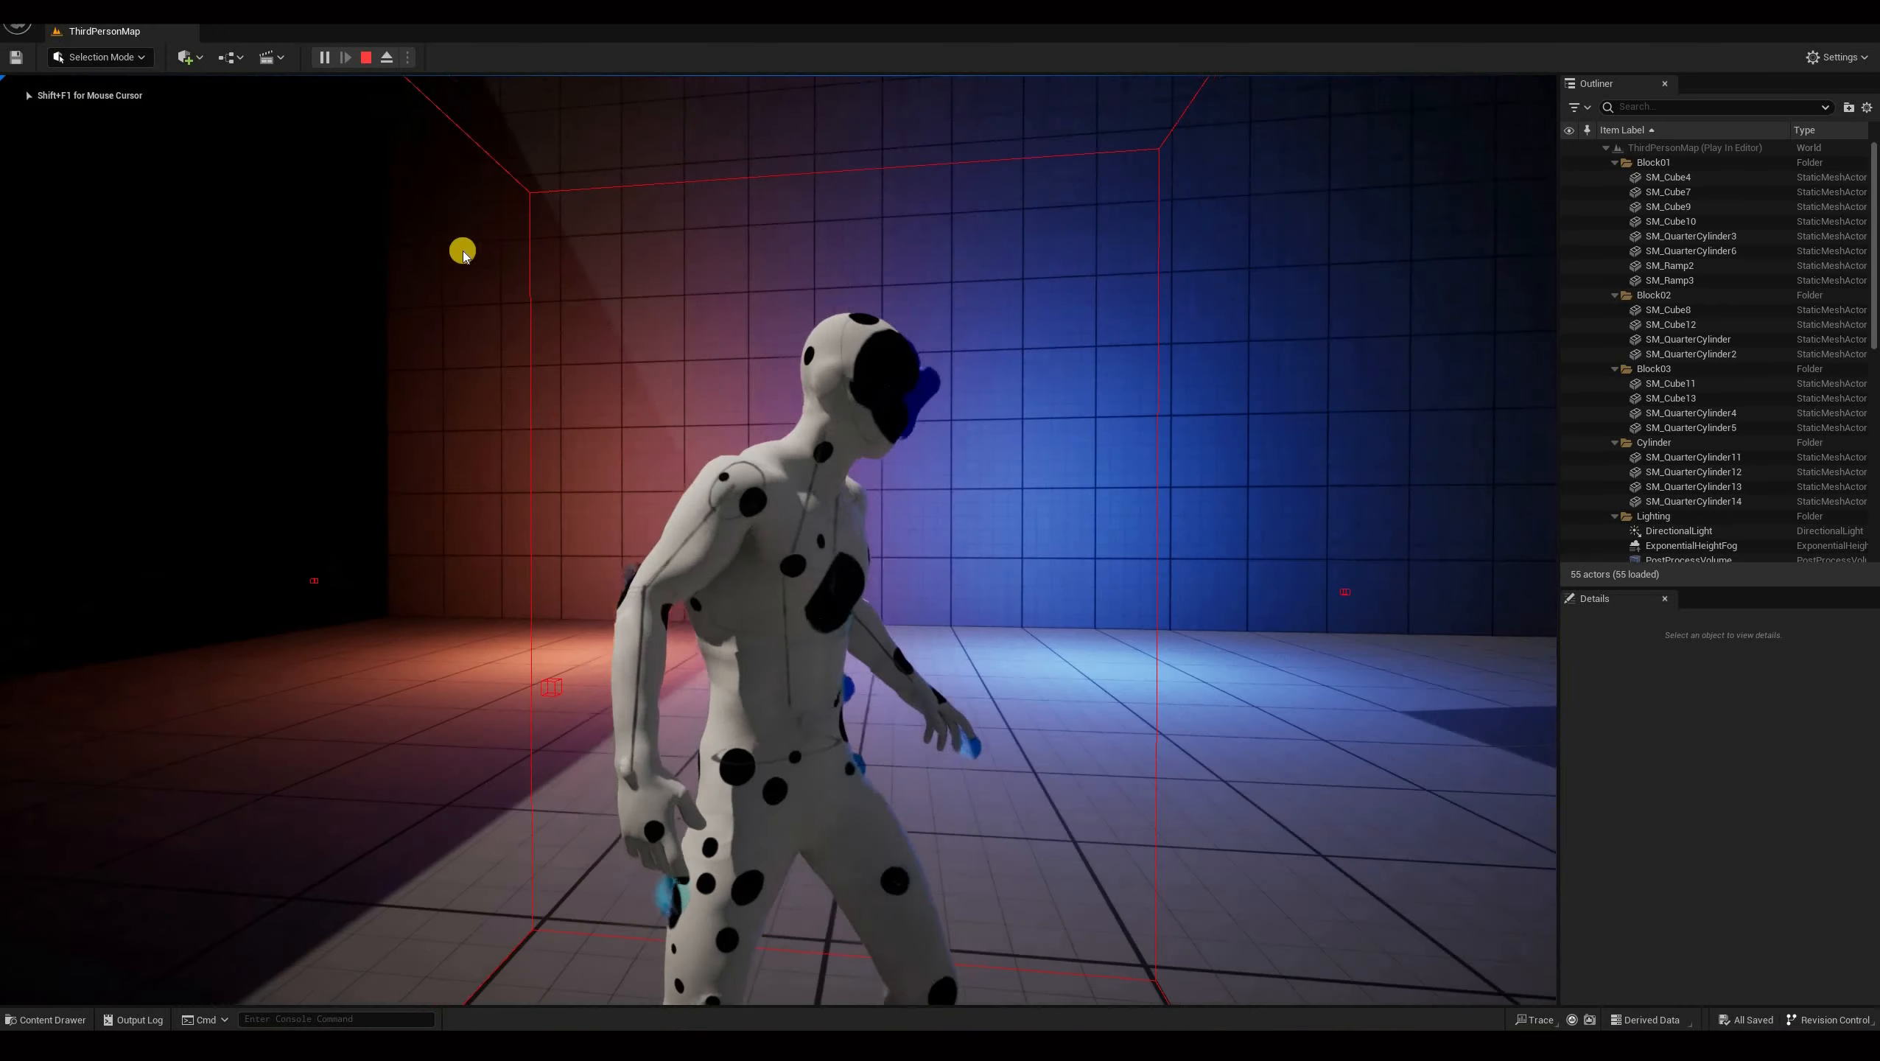
Exit the play-in-editor session and switch back to the NS_spot_goop Niagara system editor.
key(shift+F1)
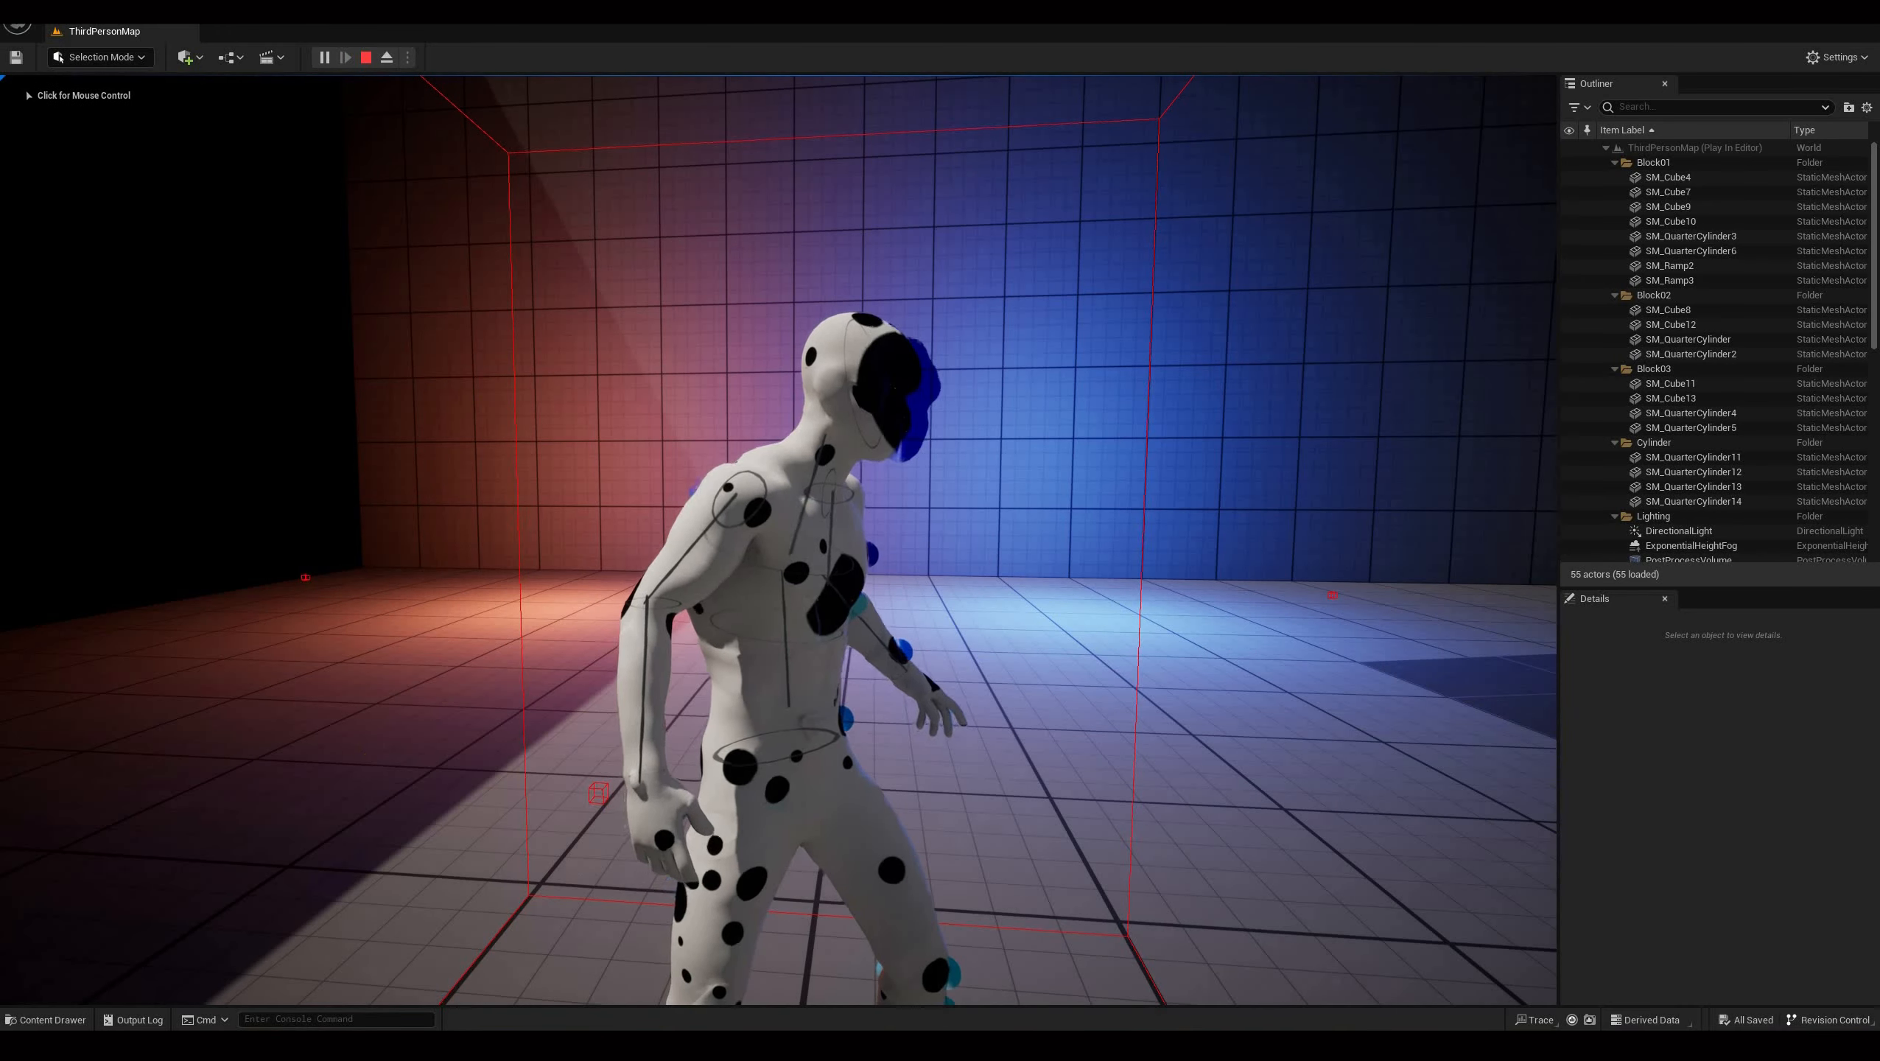
key(Escape)
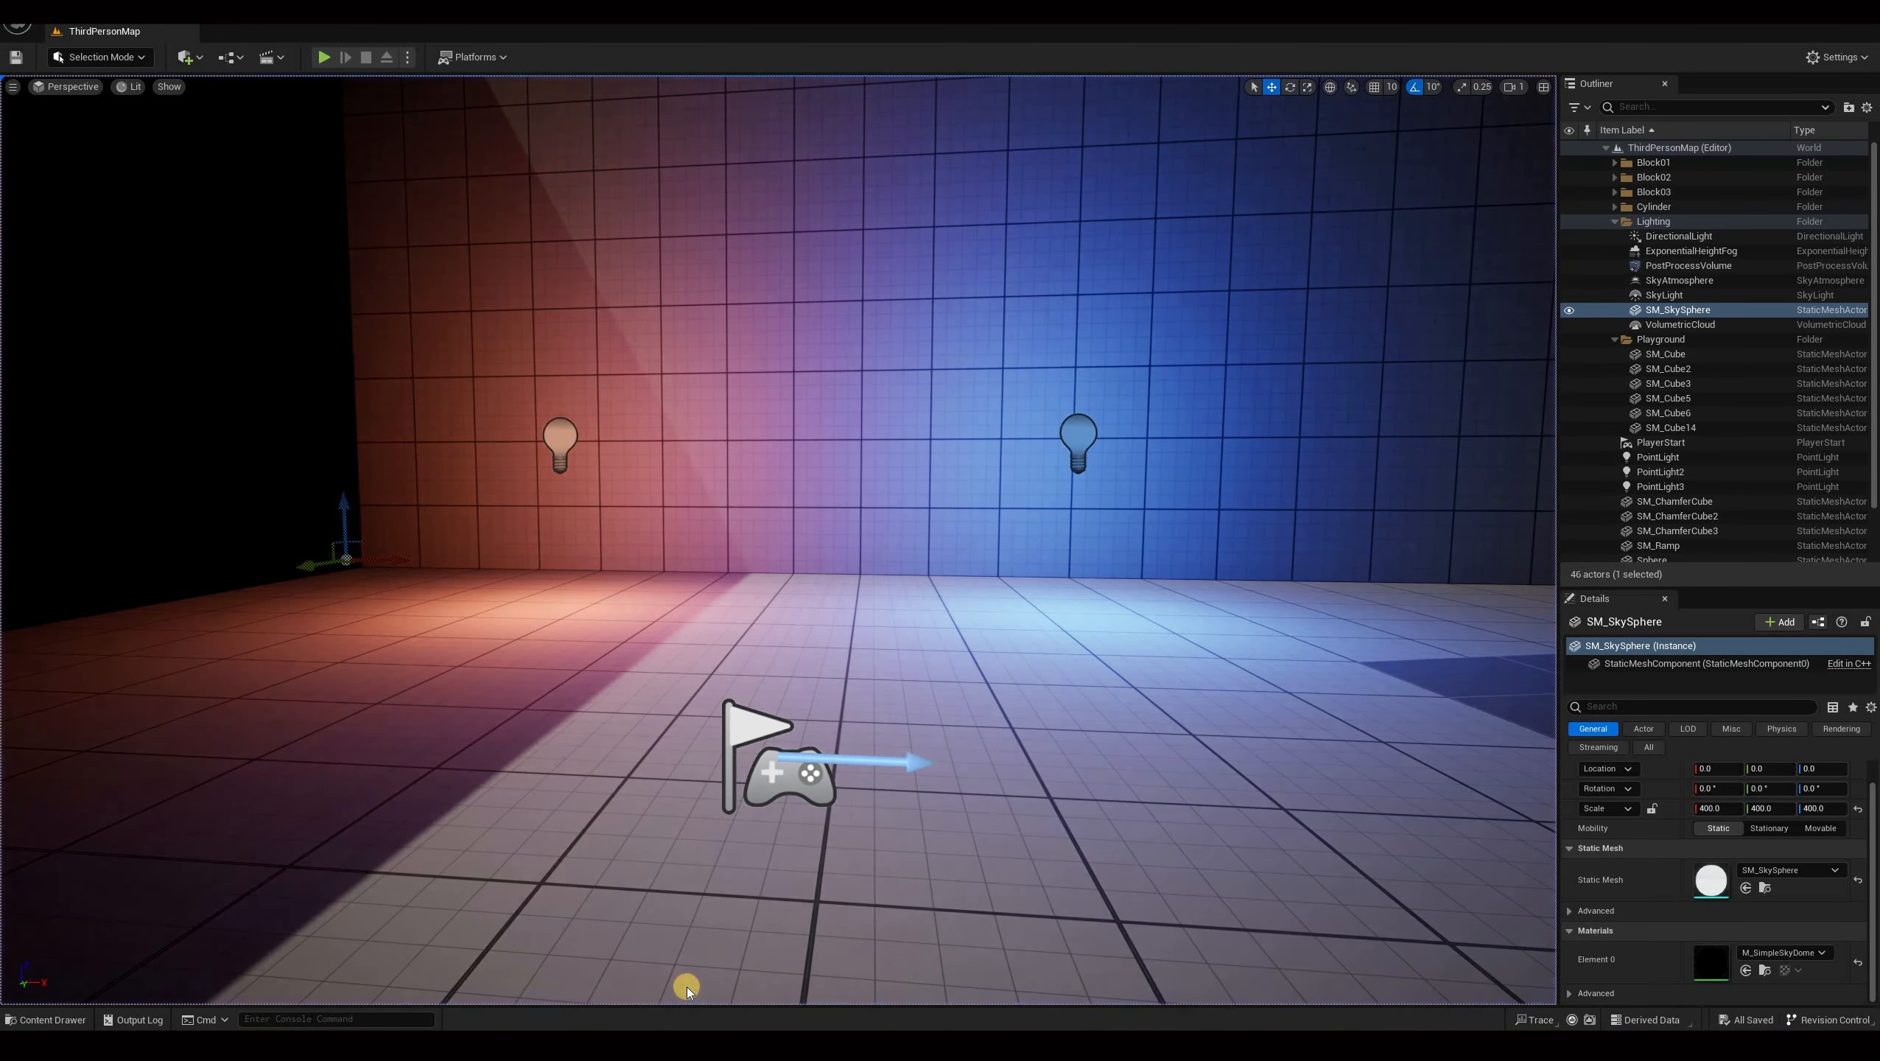
key(alt+Tab)
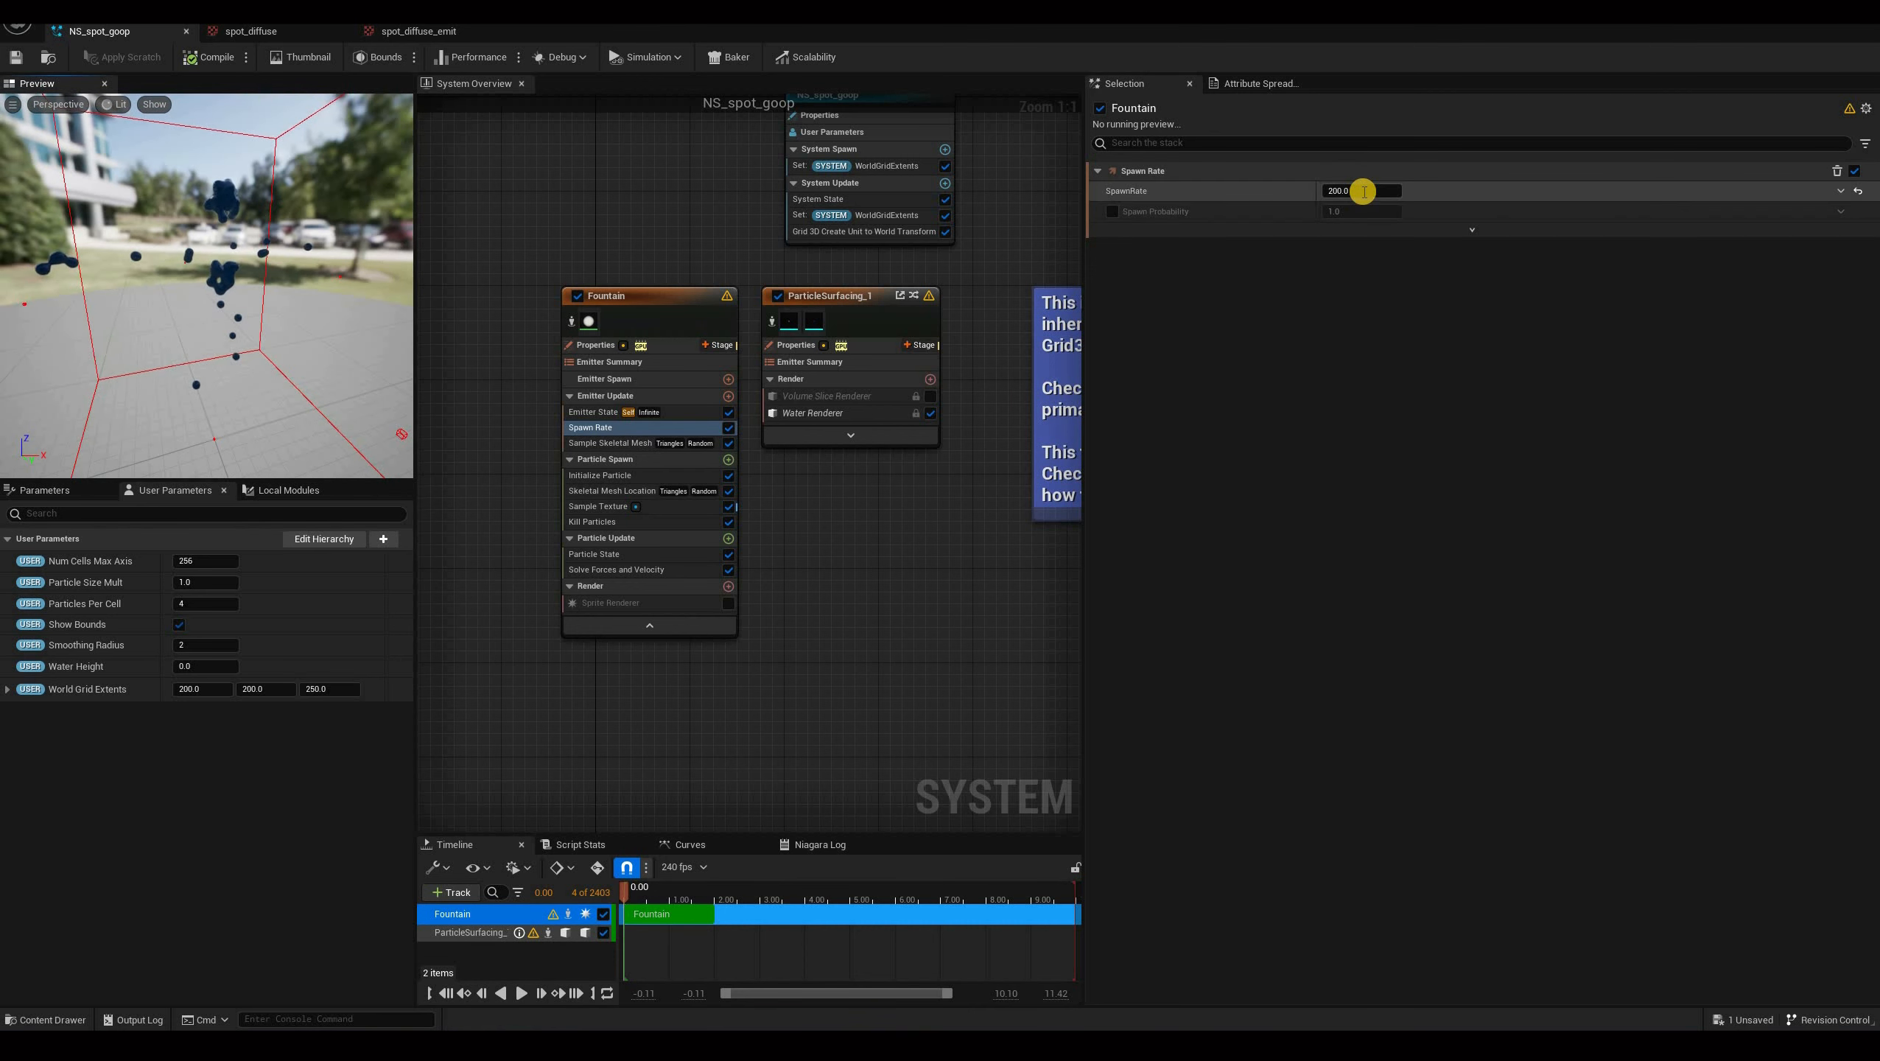
Set the Fountain emitter's Spawn Rate to 5000.
click(1365, 192)
text(500)
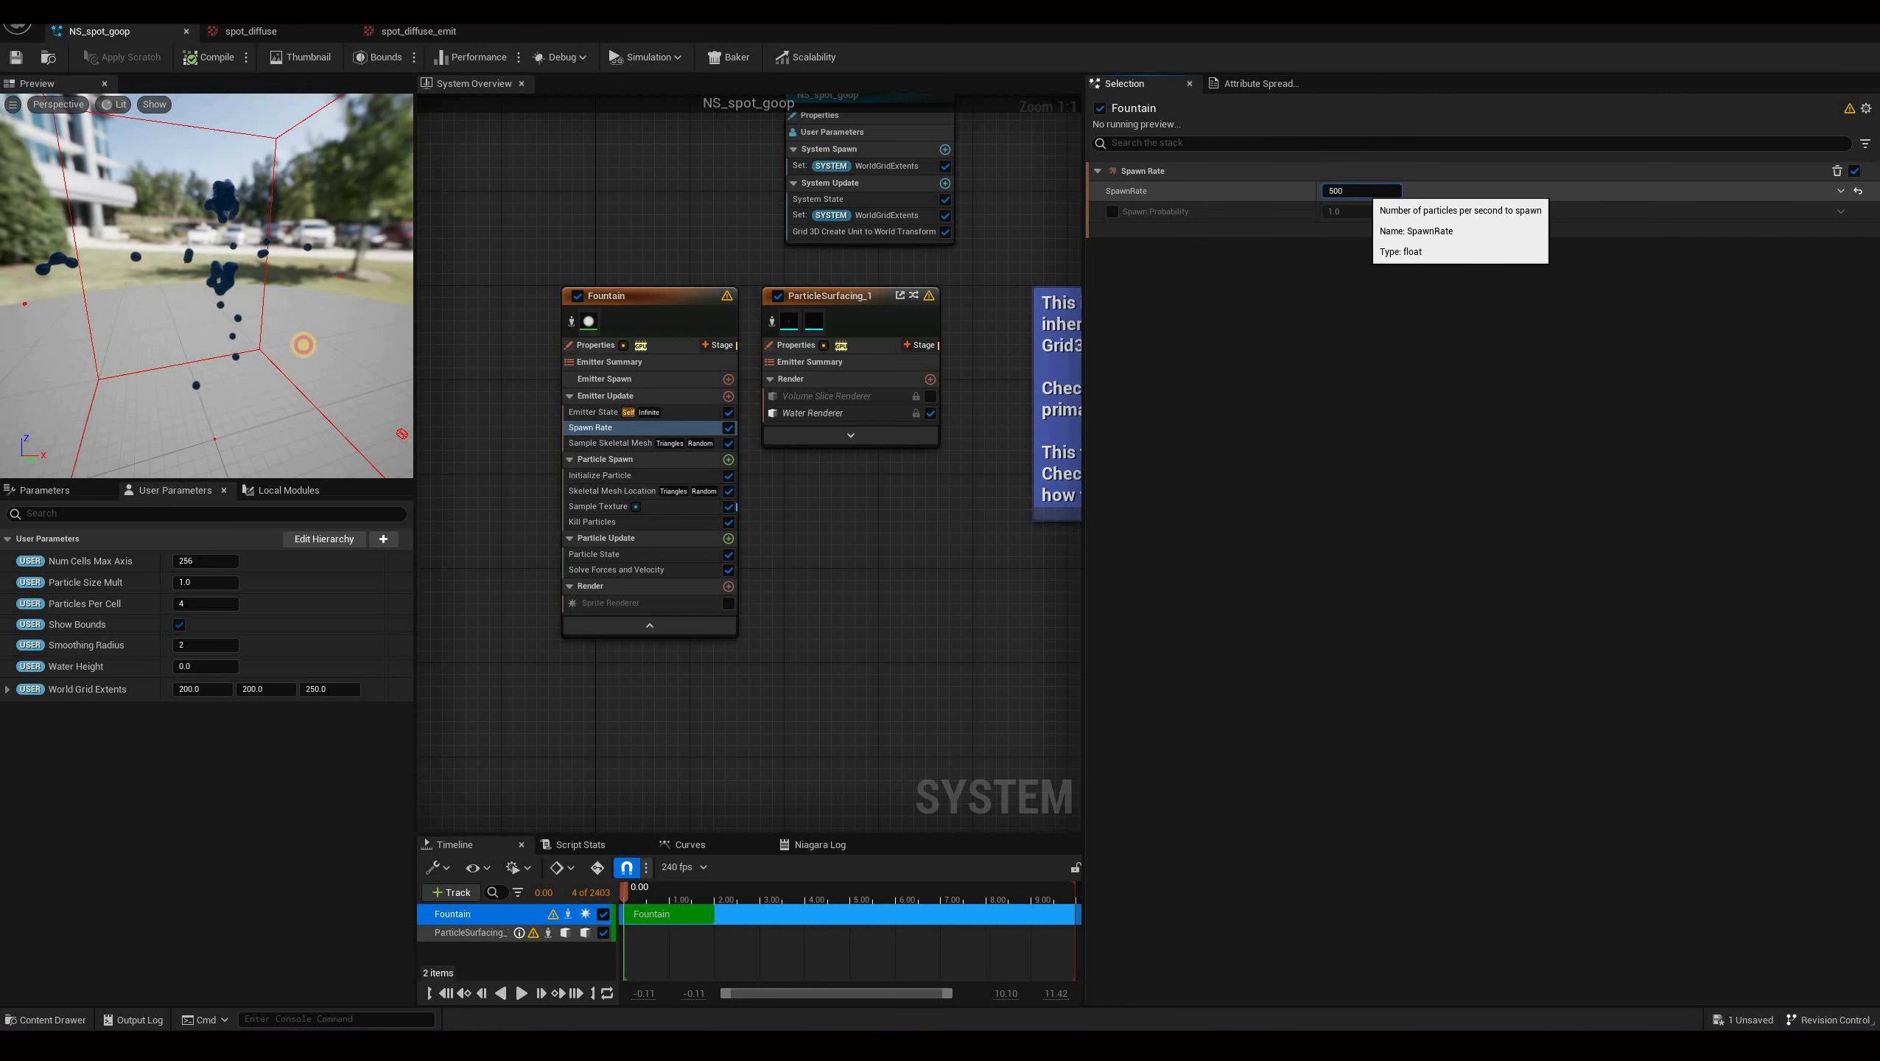
text(0)
key(Return)
drag(223, 282, 267, 261)
drag(200, 169, 487, 384)
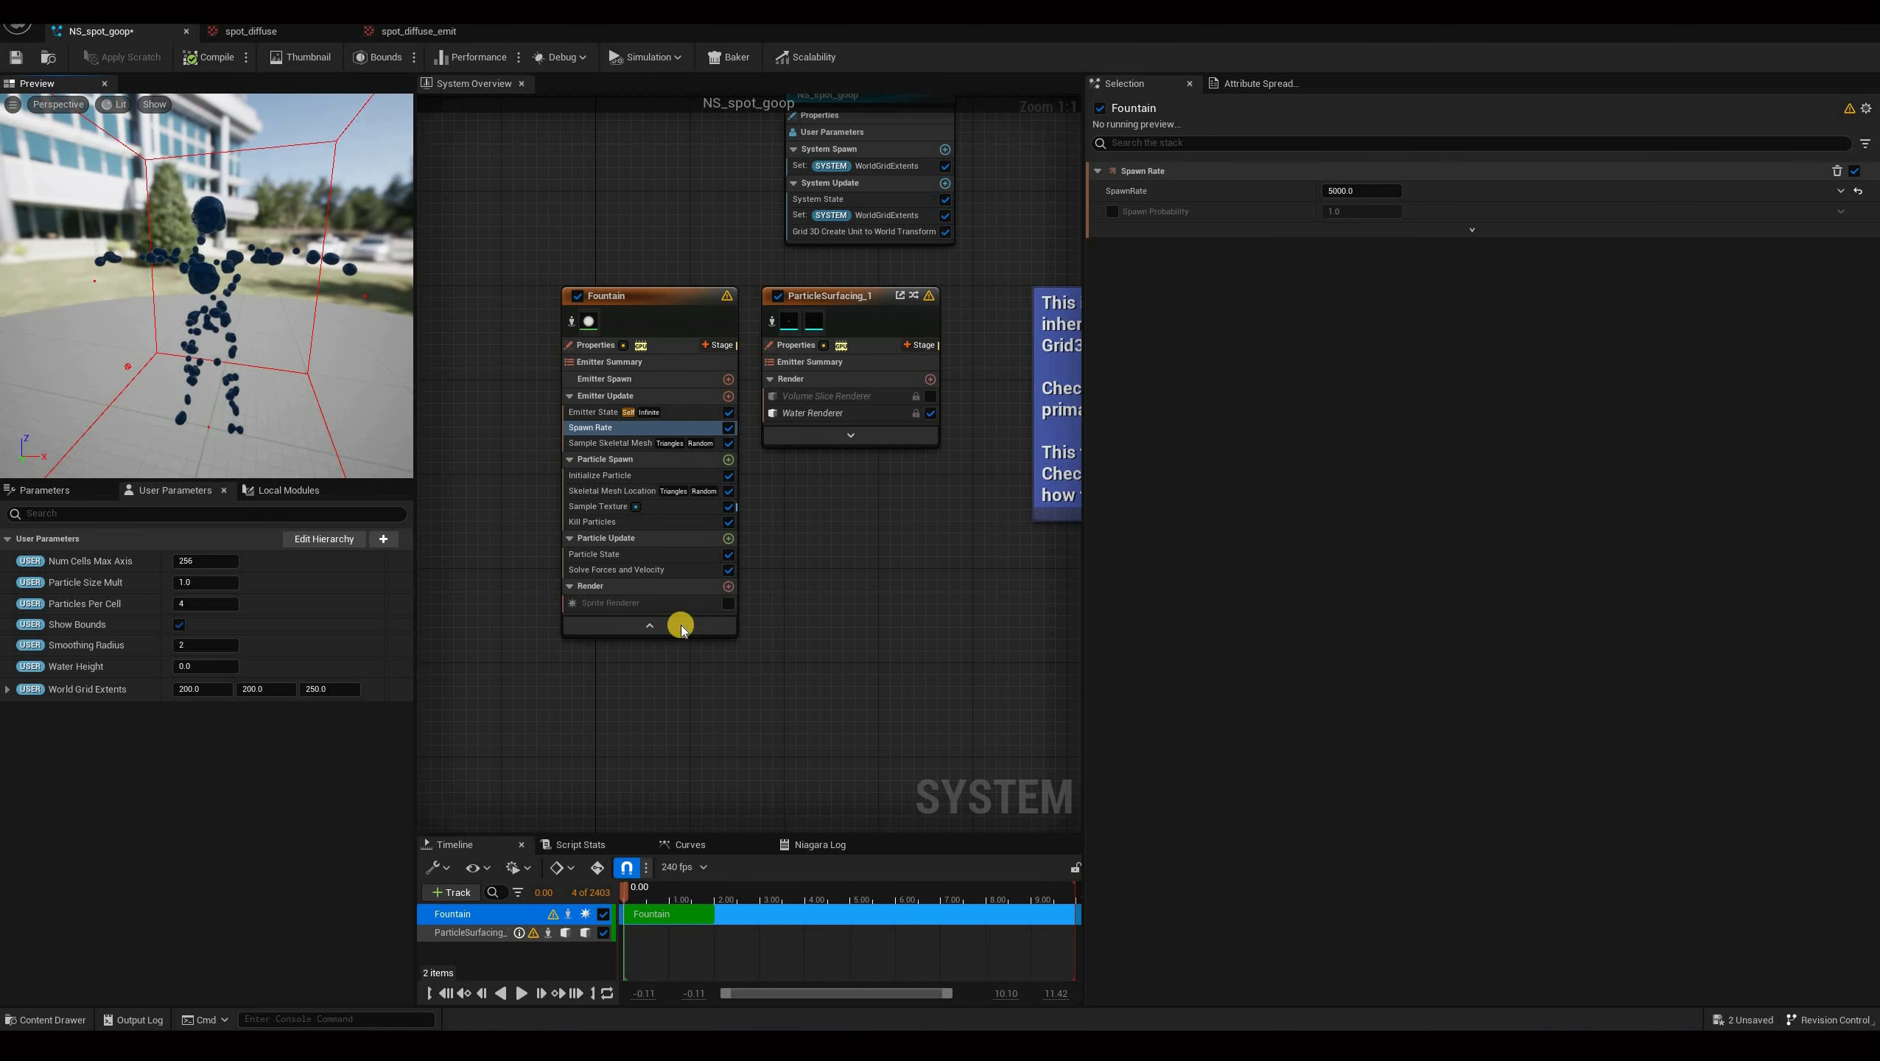
drag(193, 358, 336, 416)
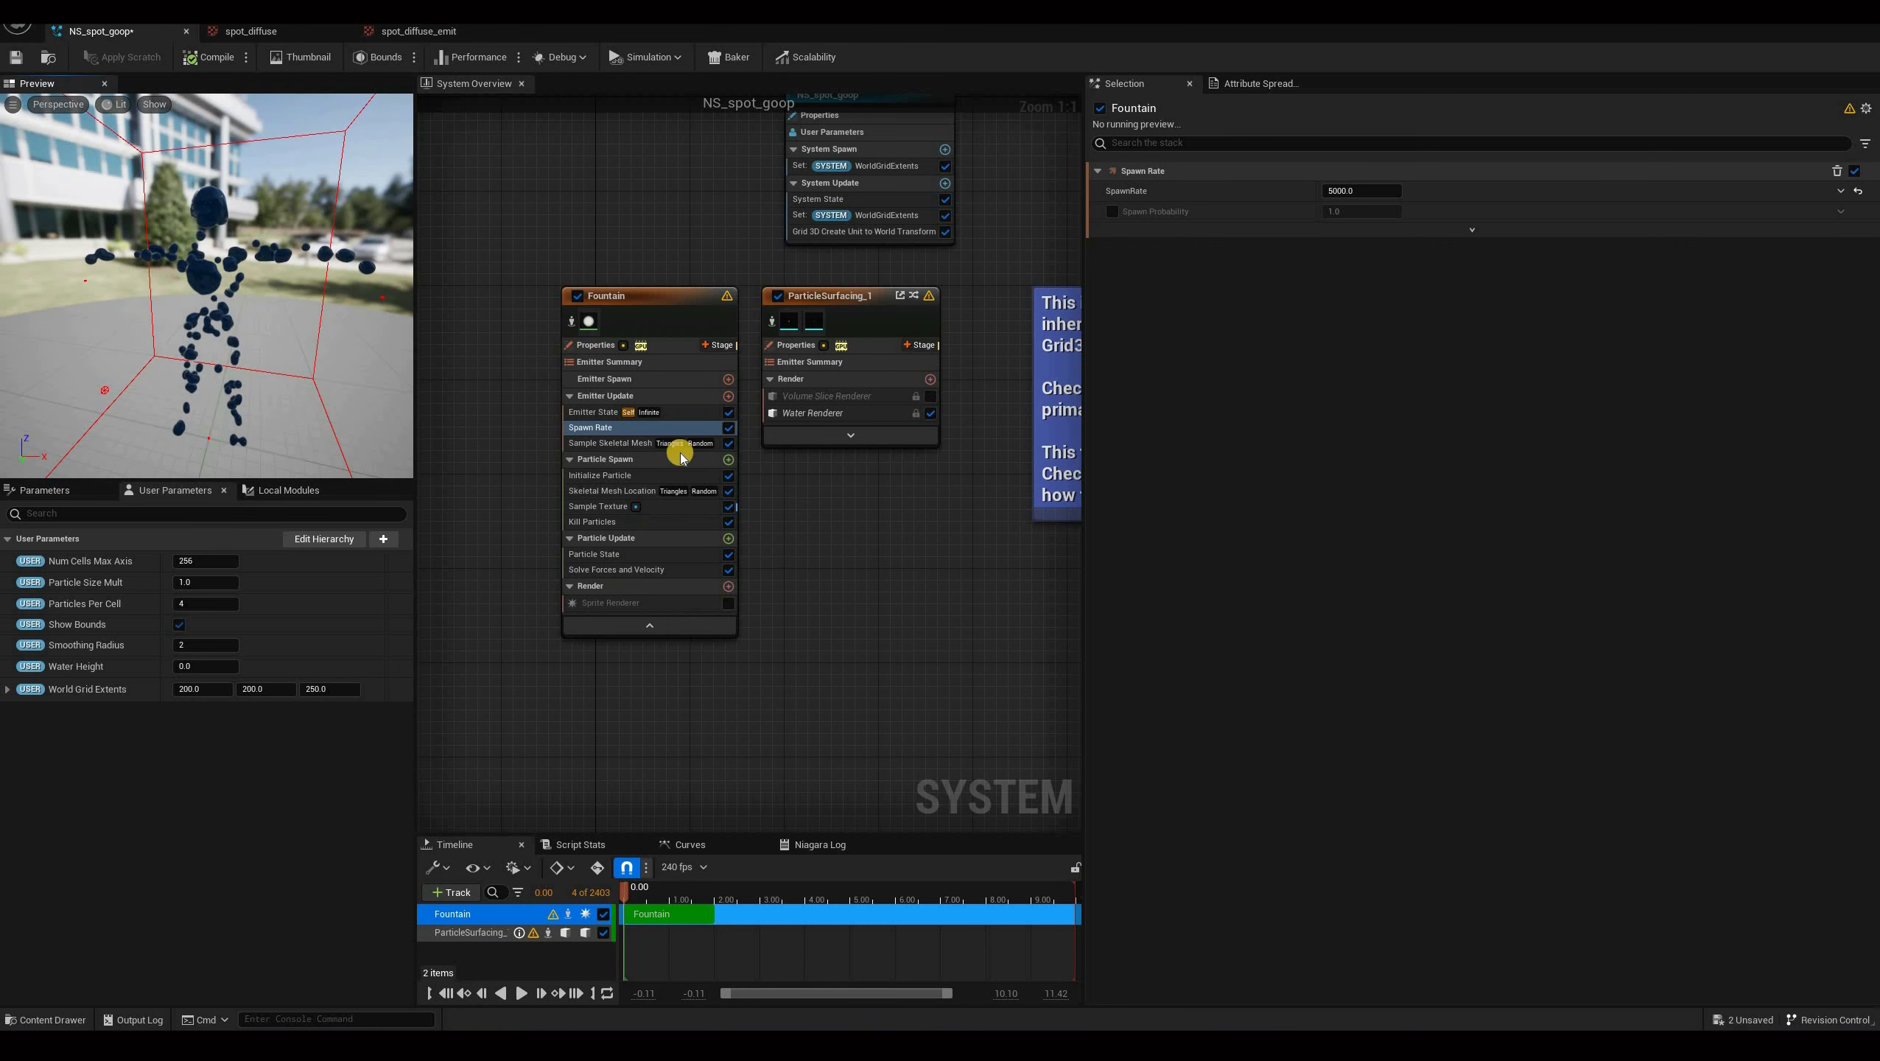
drag(690, 479, 617, 463)
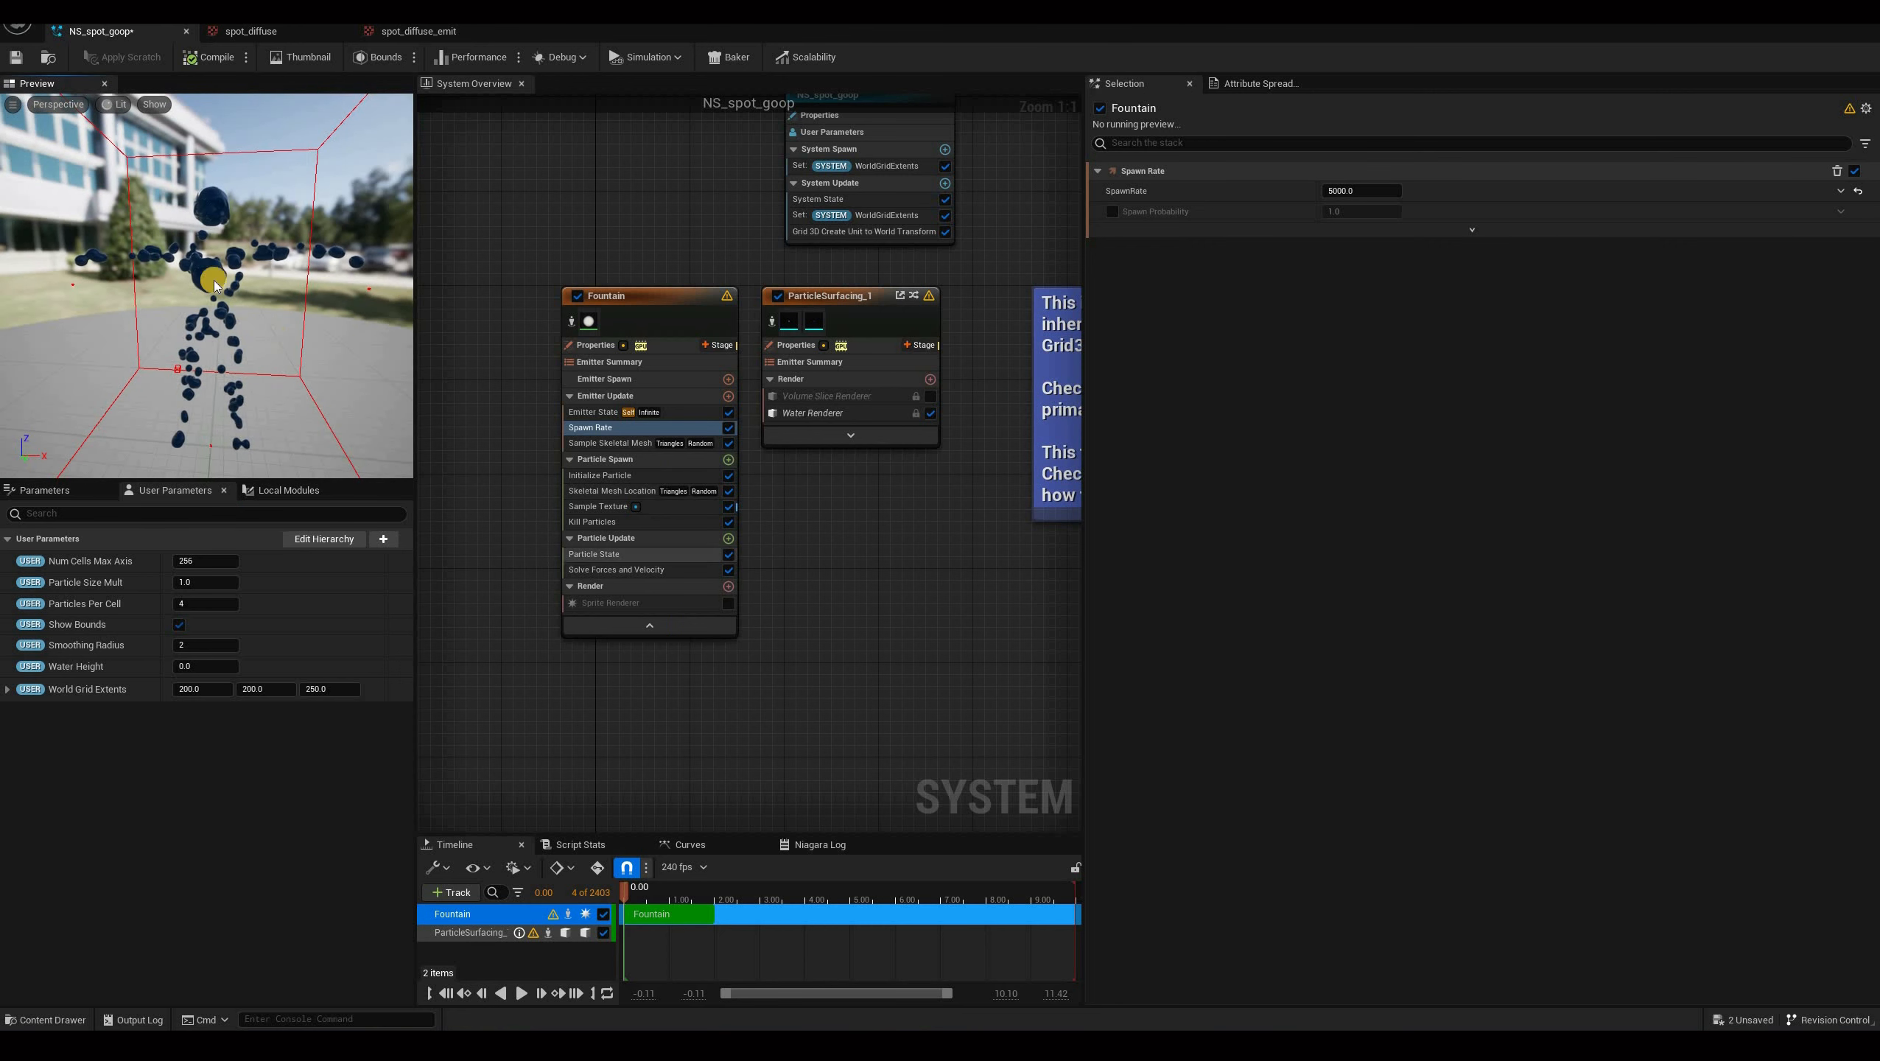
drag(227, 364, 222, 295)
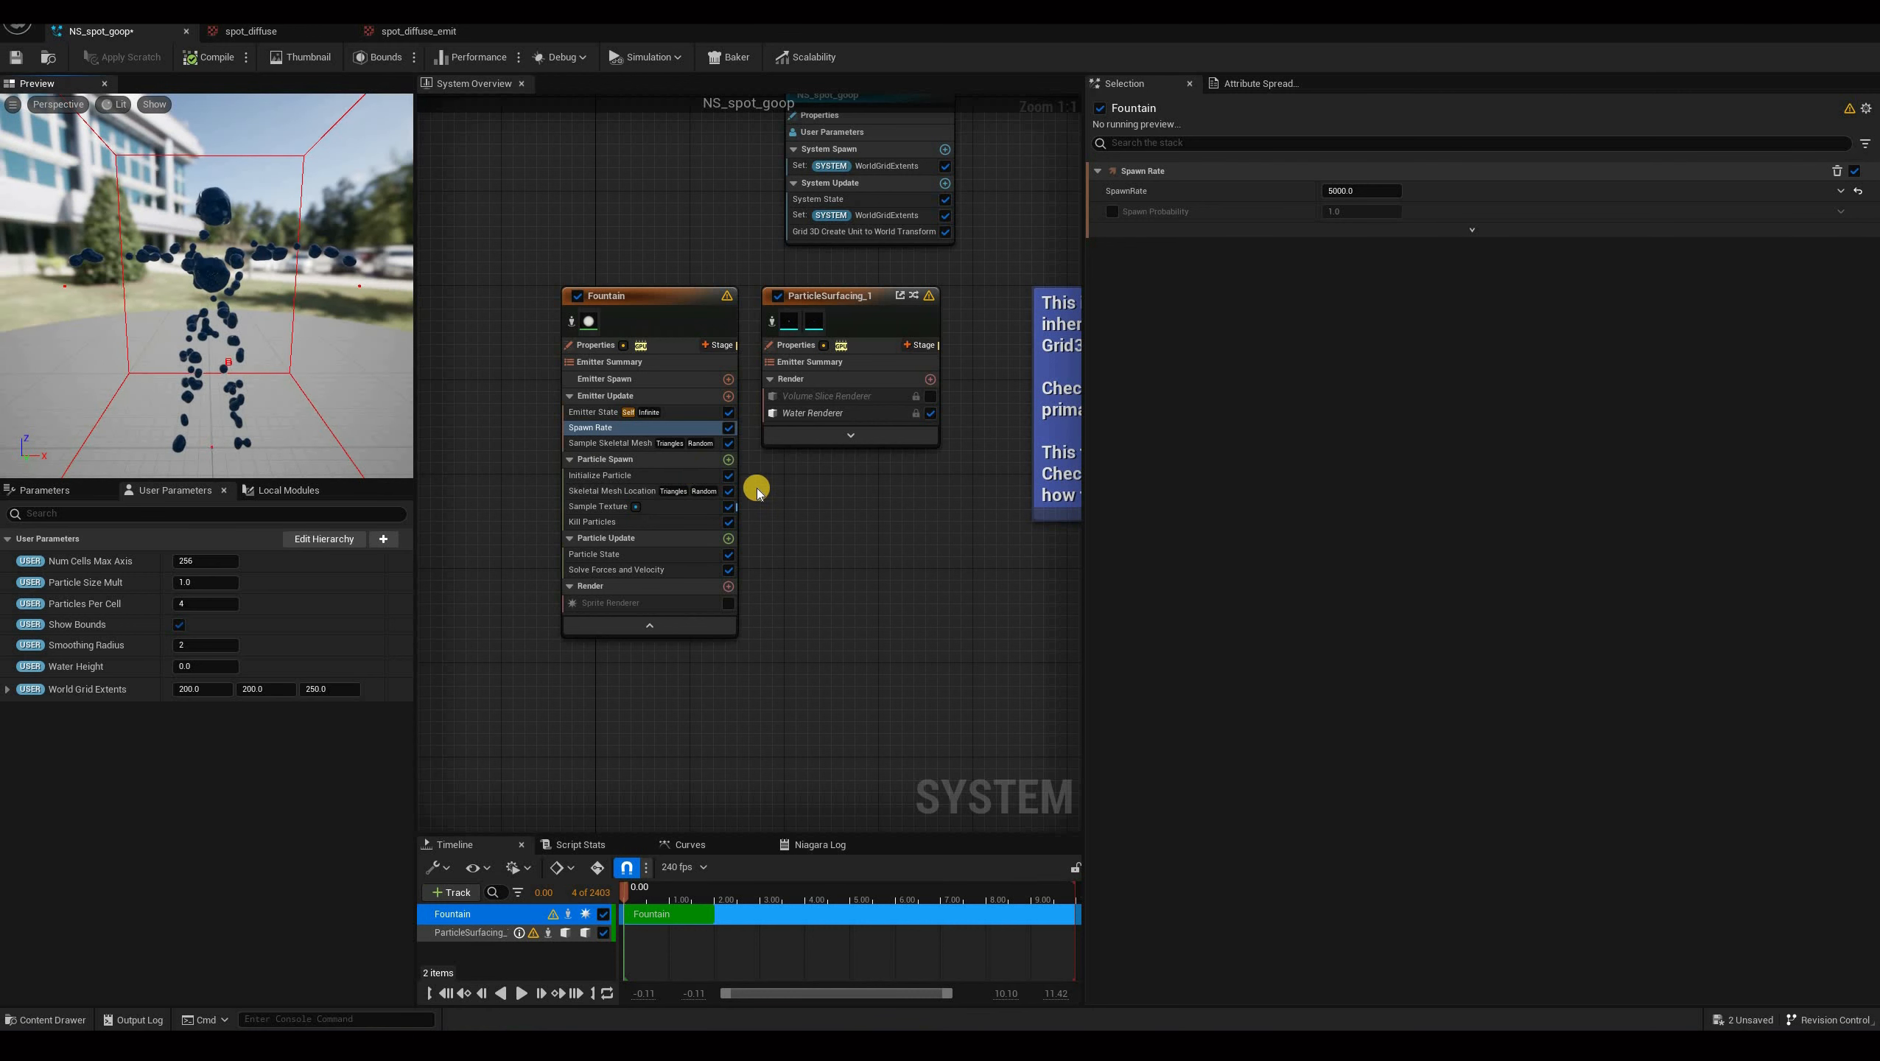
Add an Add Velocity module to Particle Spawn and move it below Kill Particles.
click(621, 458)
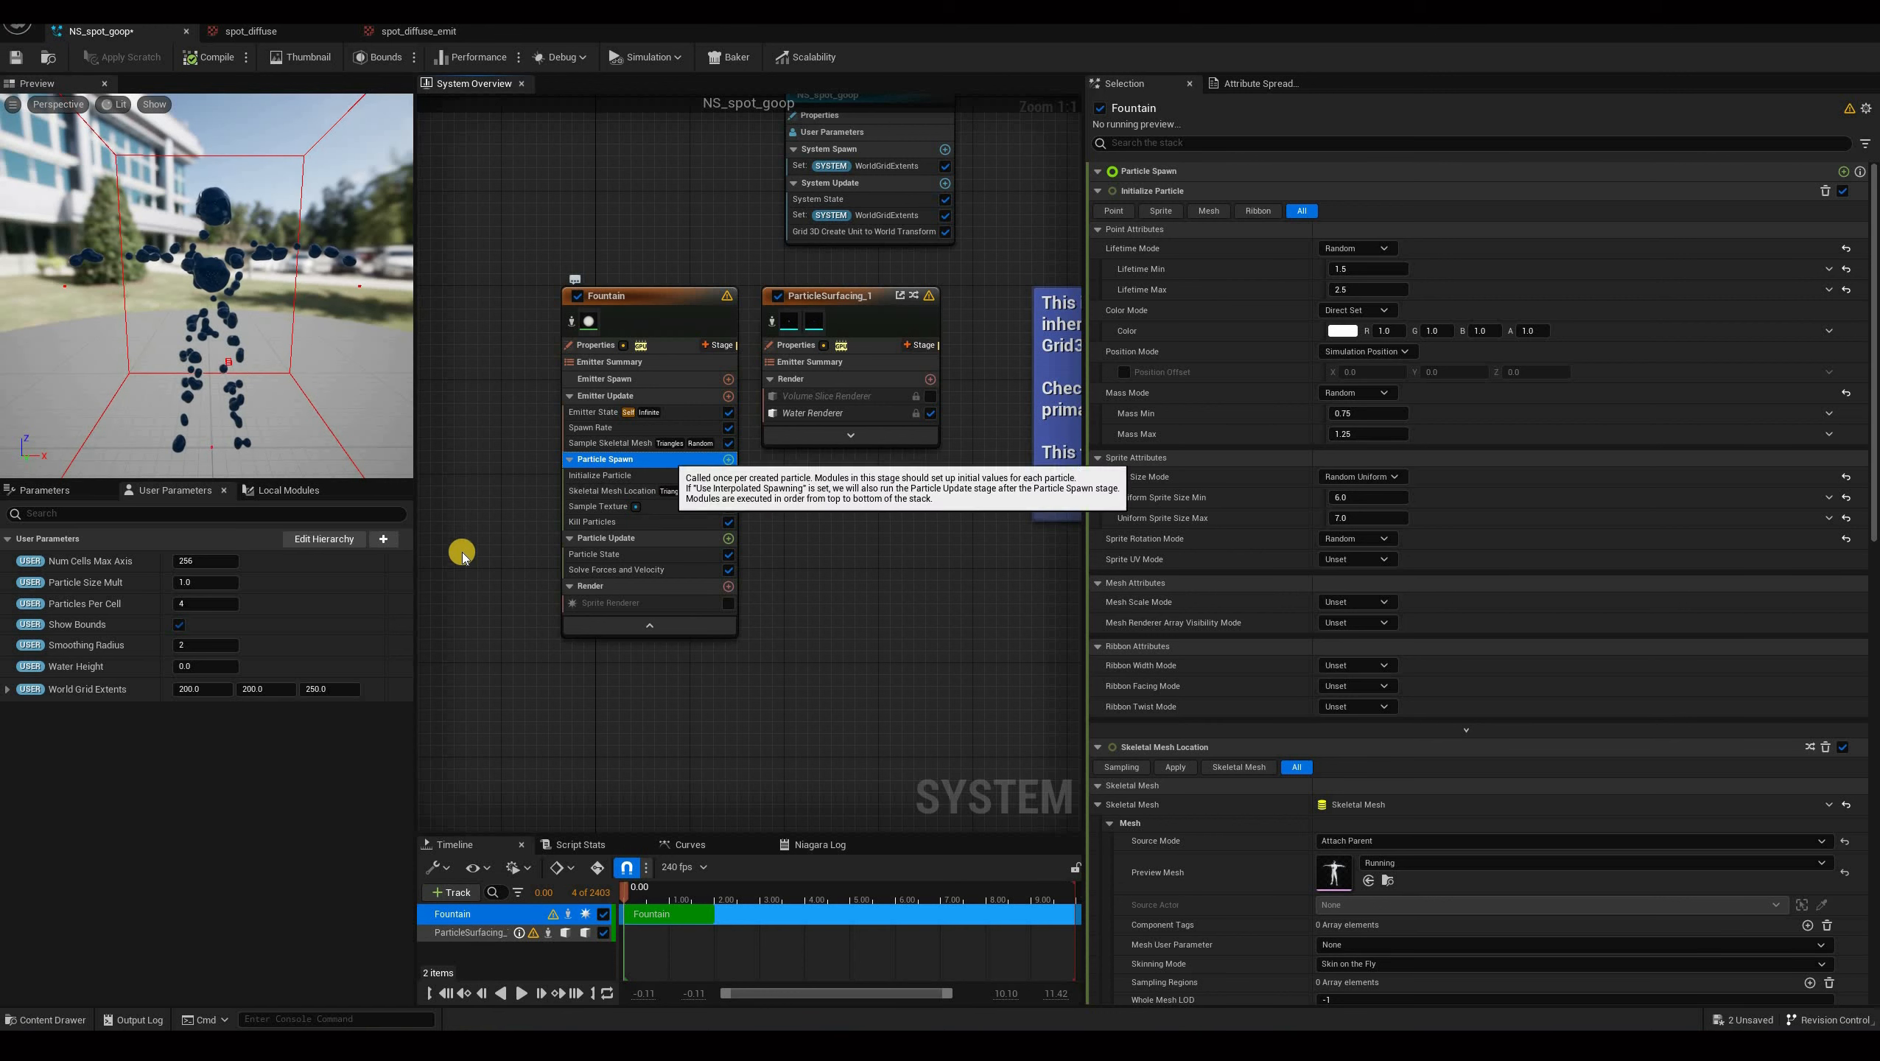
click(729, 460)
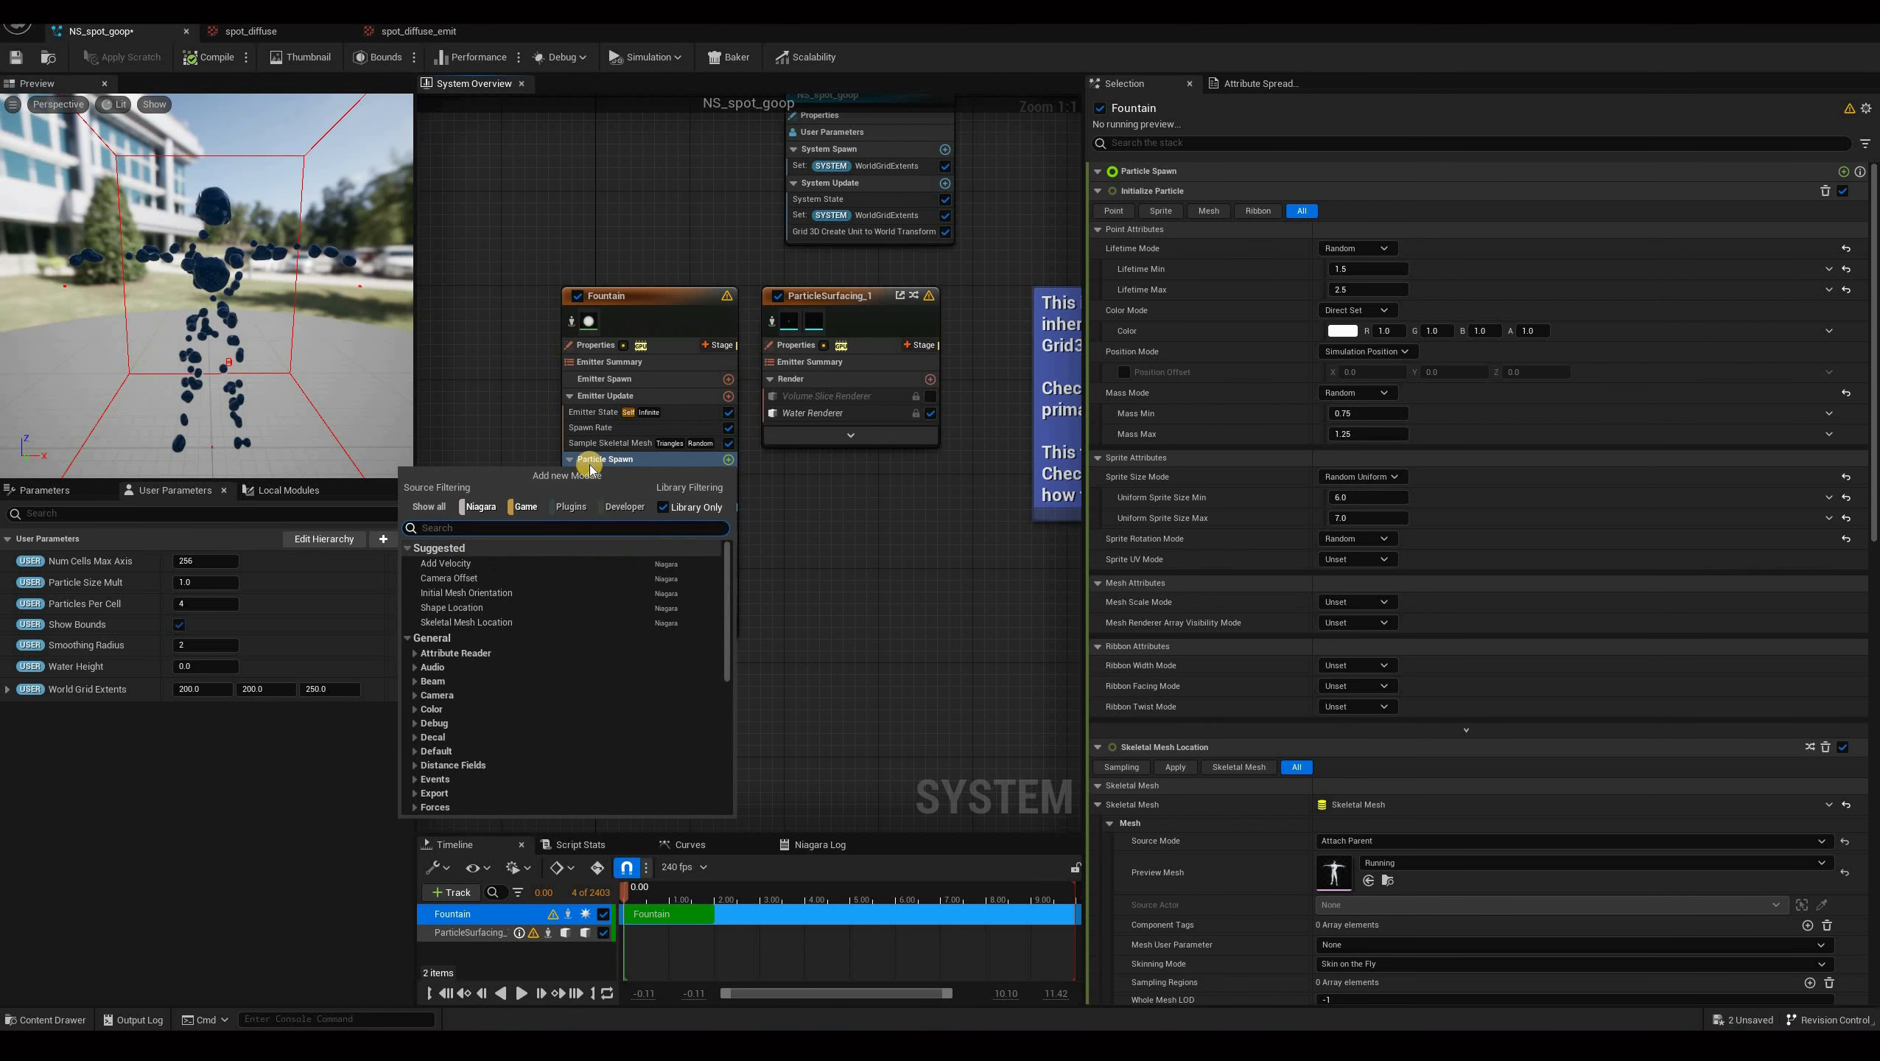
click(614, 563)
drag(249, 131, 348, 423)
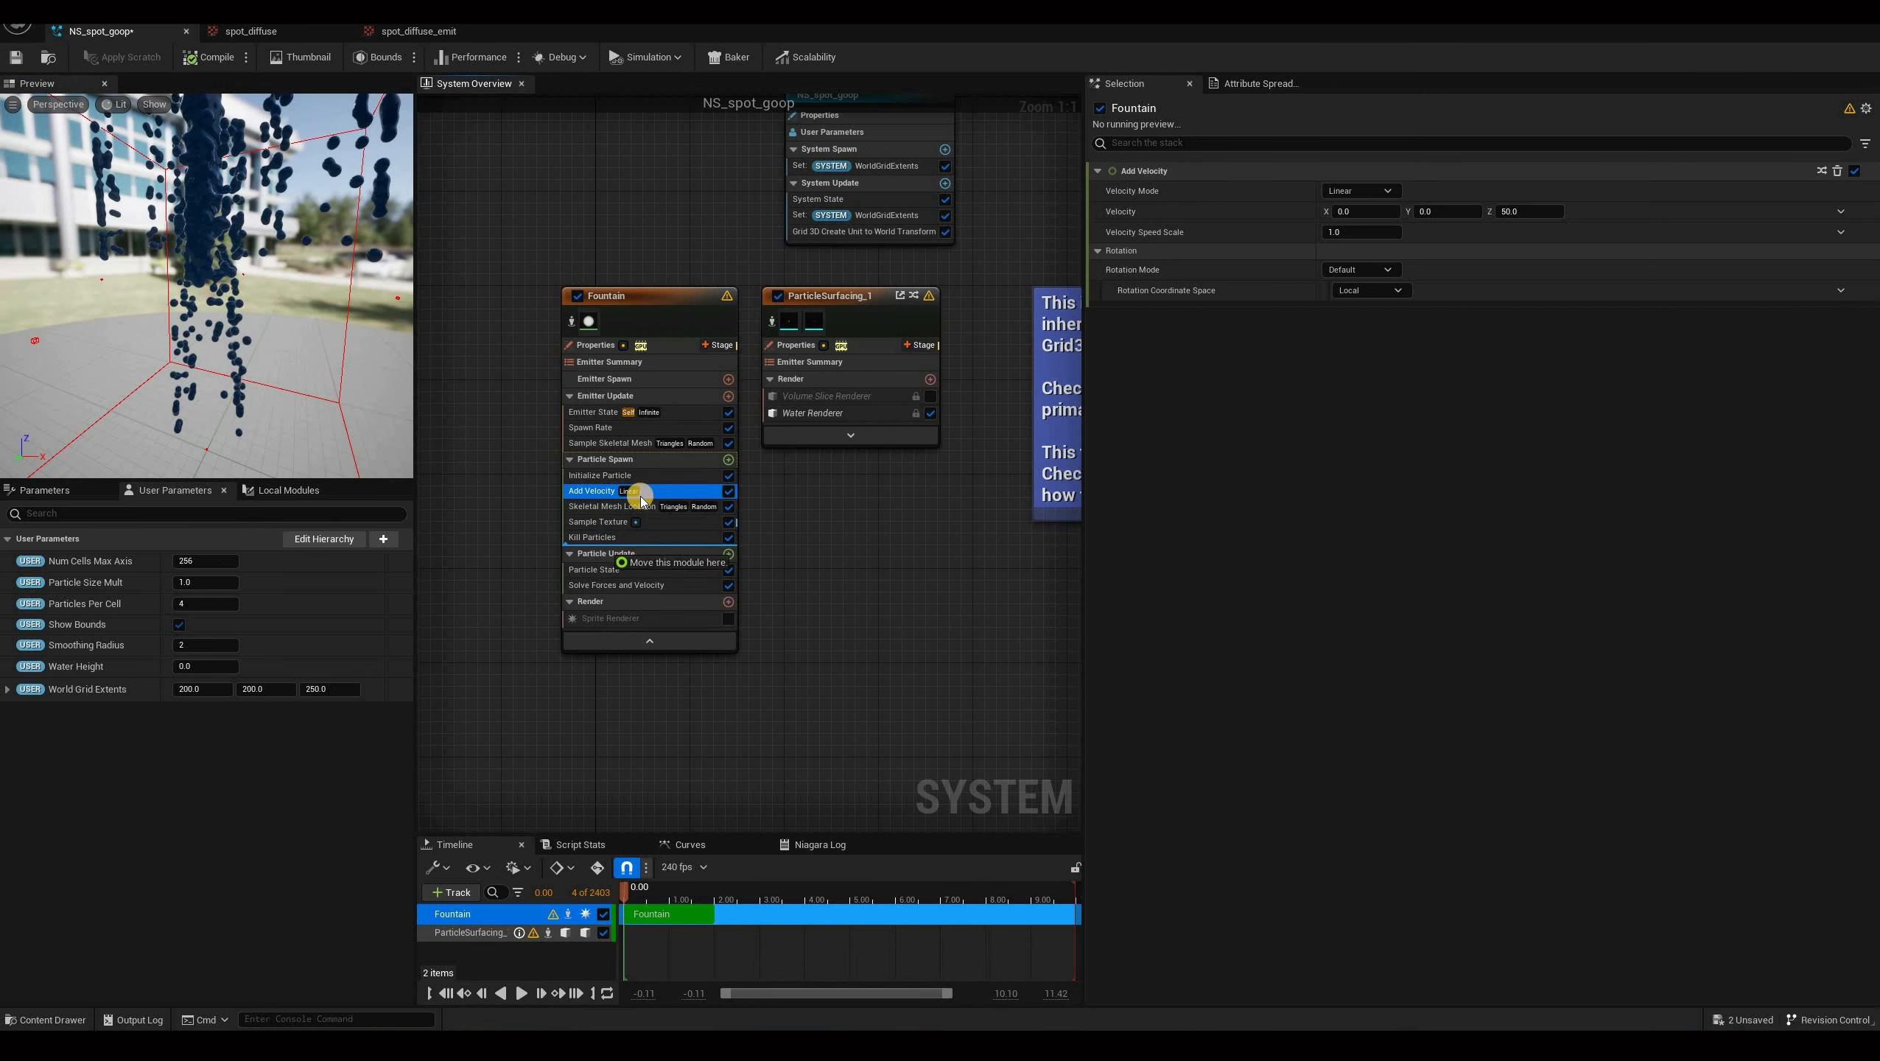
drag(640, 497, 644, 520)
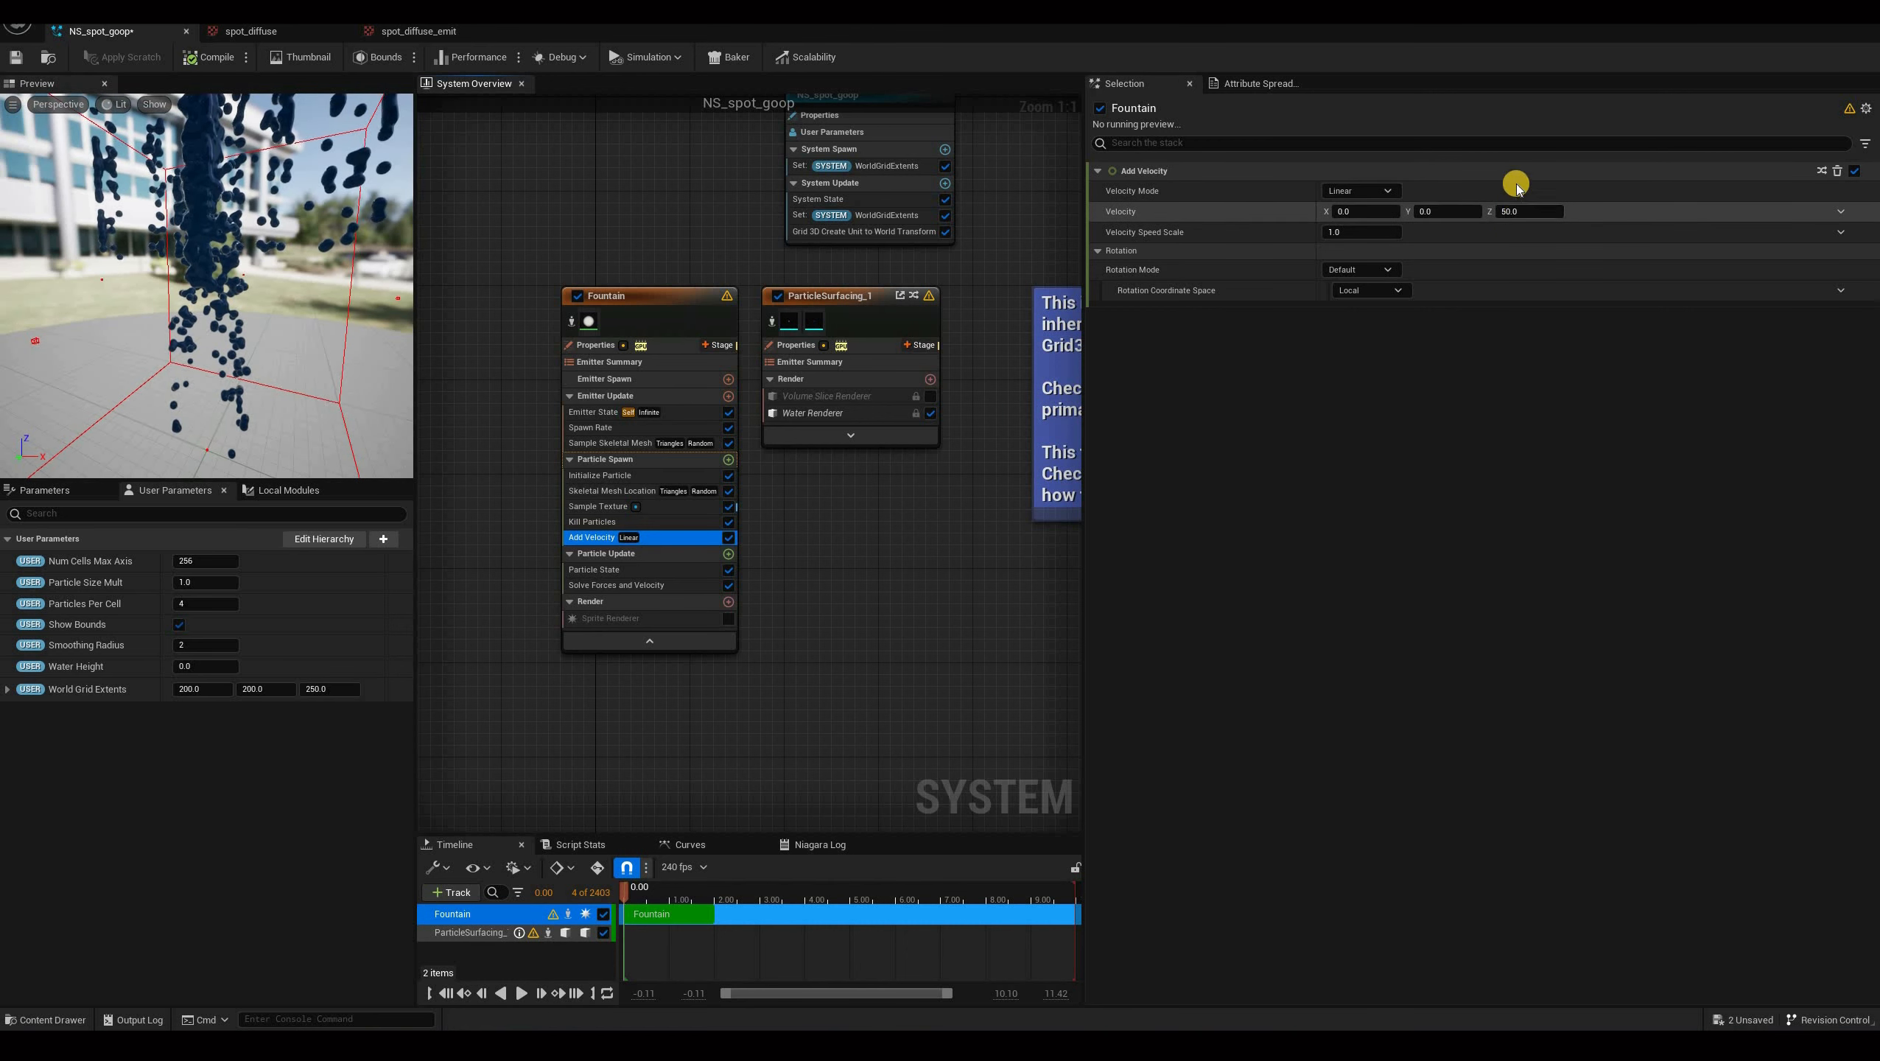
Link the Add Velocity's Velocity input to Particles SkeletalMeshLocation SampledNormal.
click(1843, 211)
text(sample)
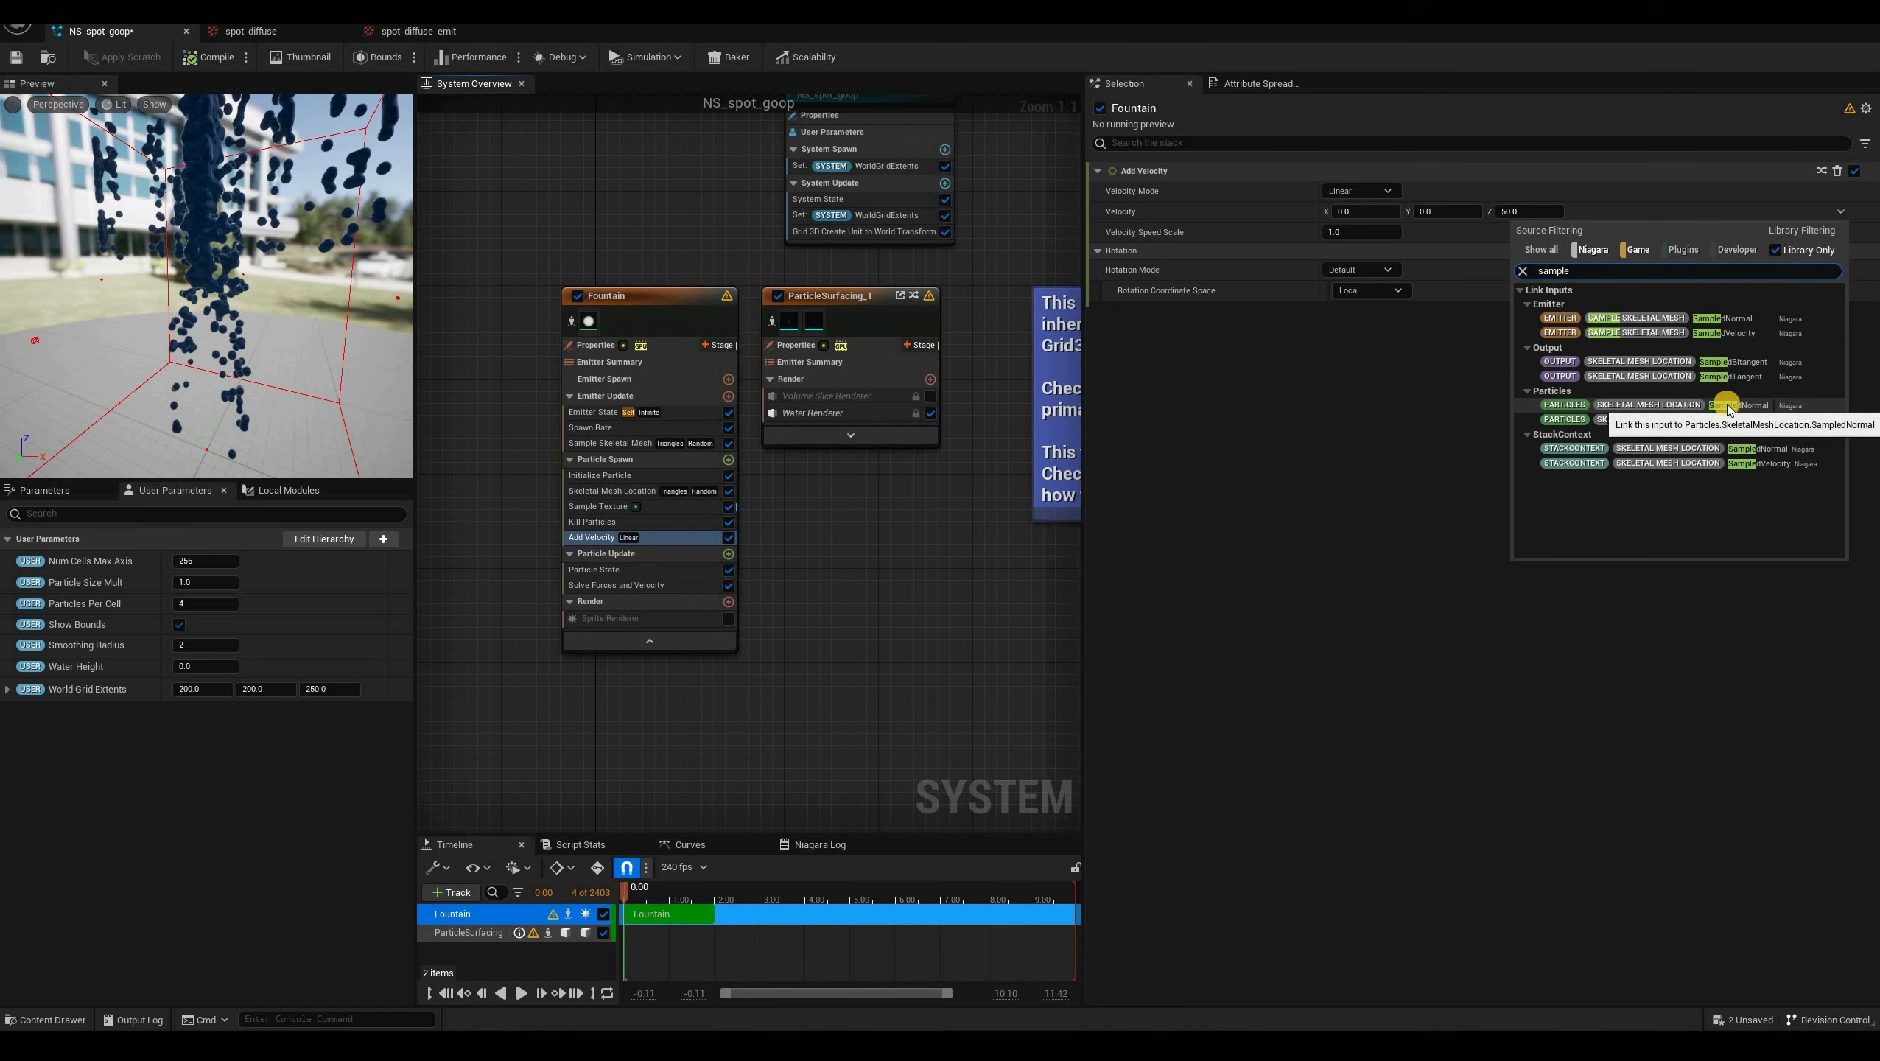
click(1601, 405)
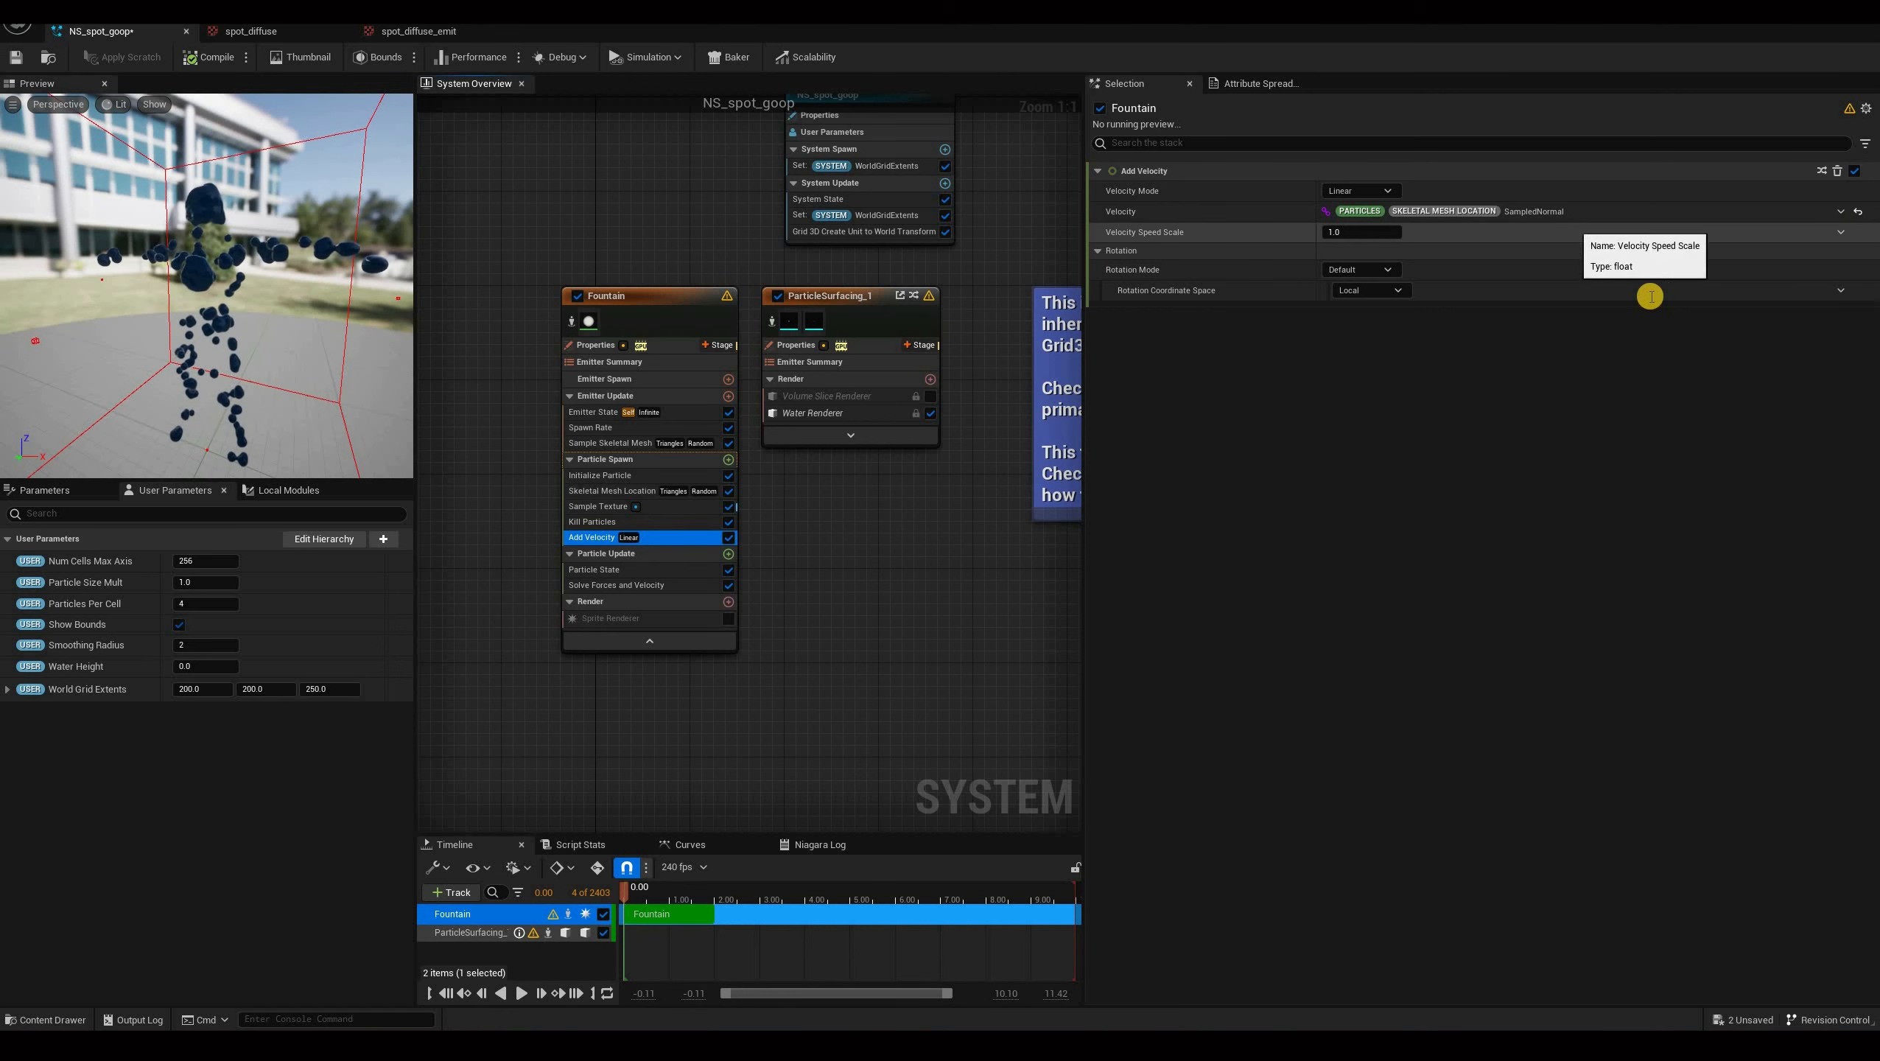
Set Velocity Speed Scale to a Random Range Float with minimum 10 and maximum 90.
text(rand)
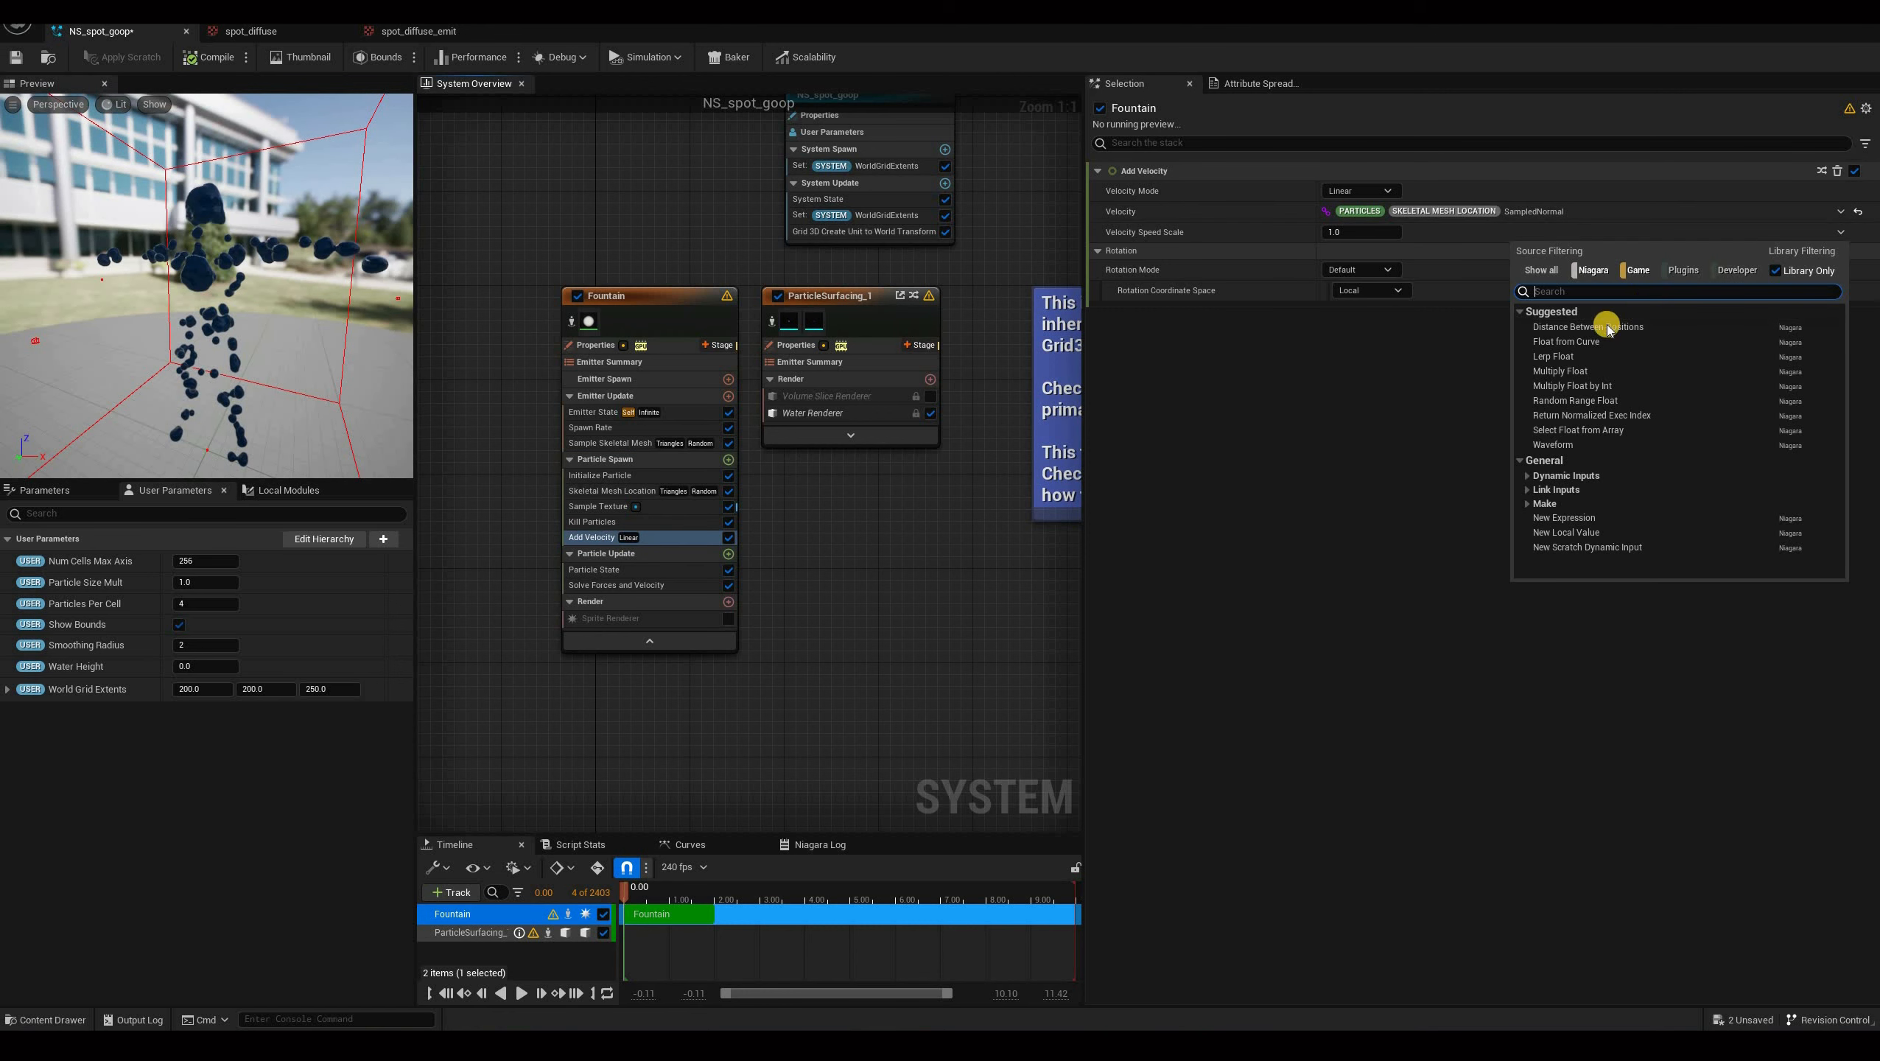
key(Return)
click(1371, 253)
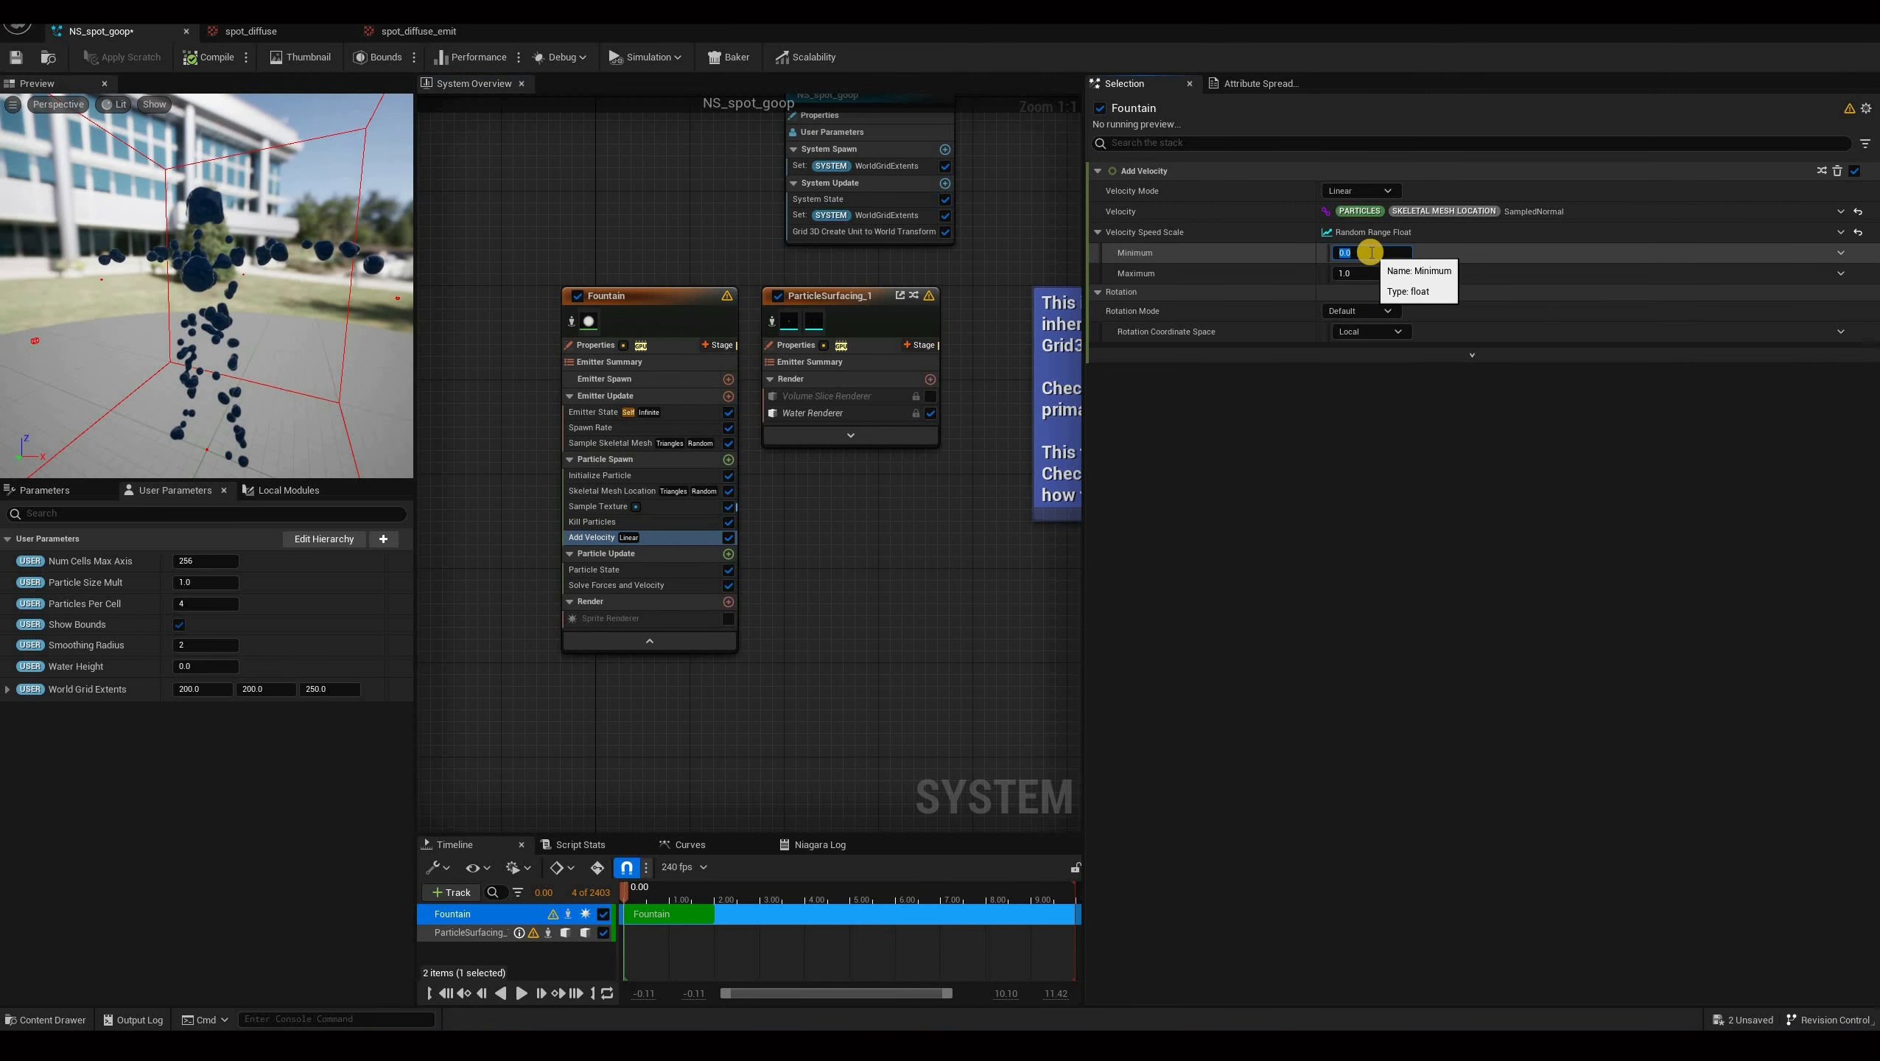
key(Tab)
key(Return)
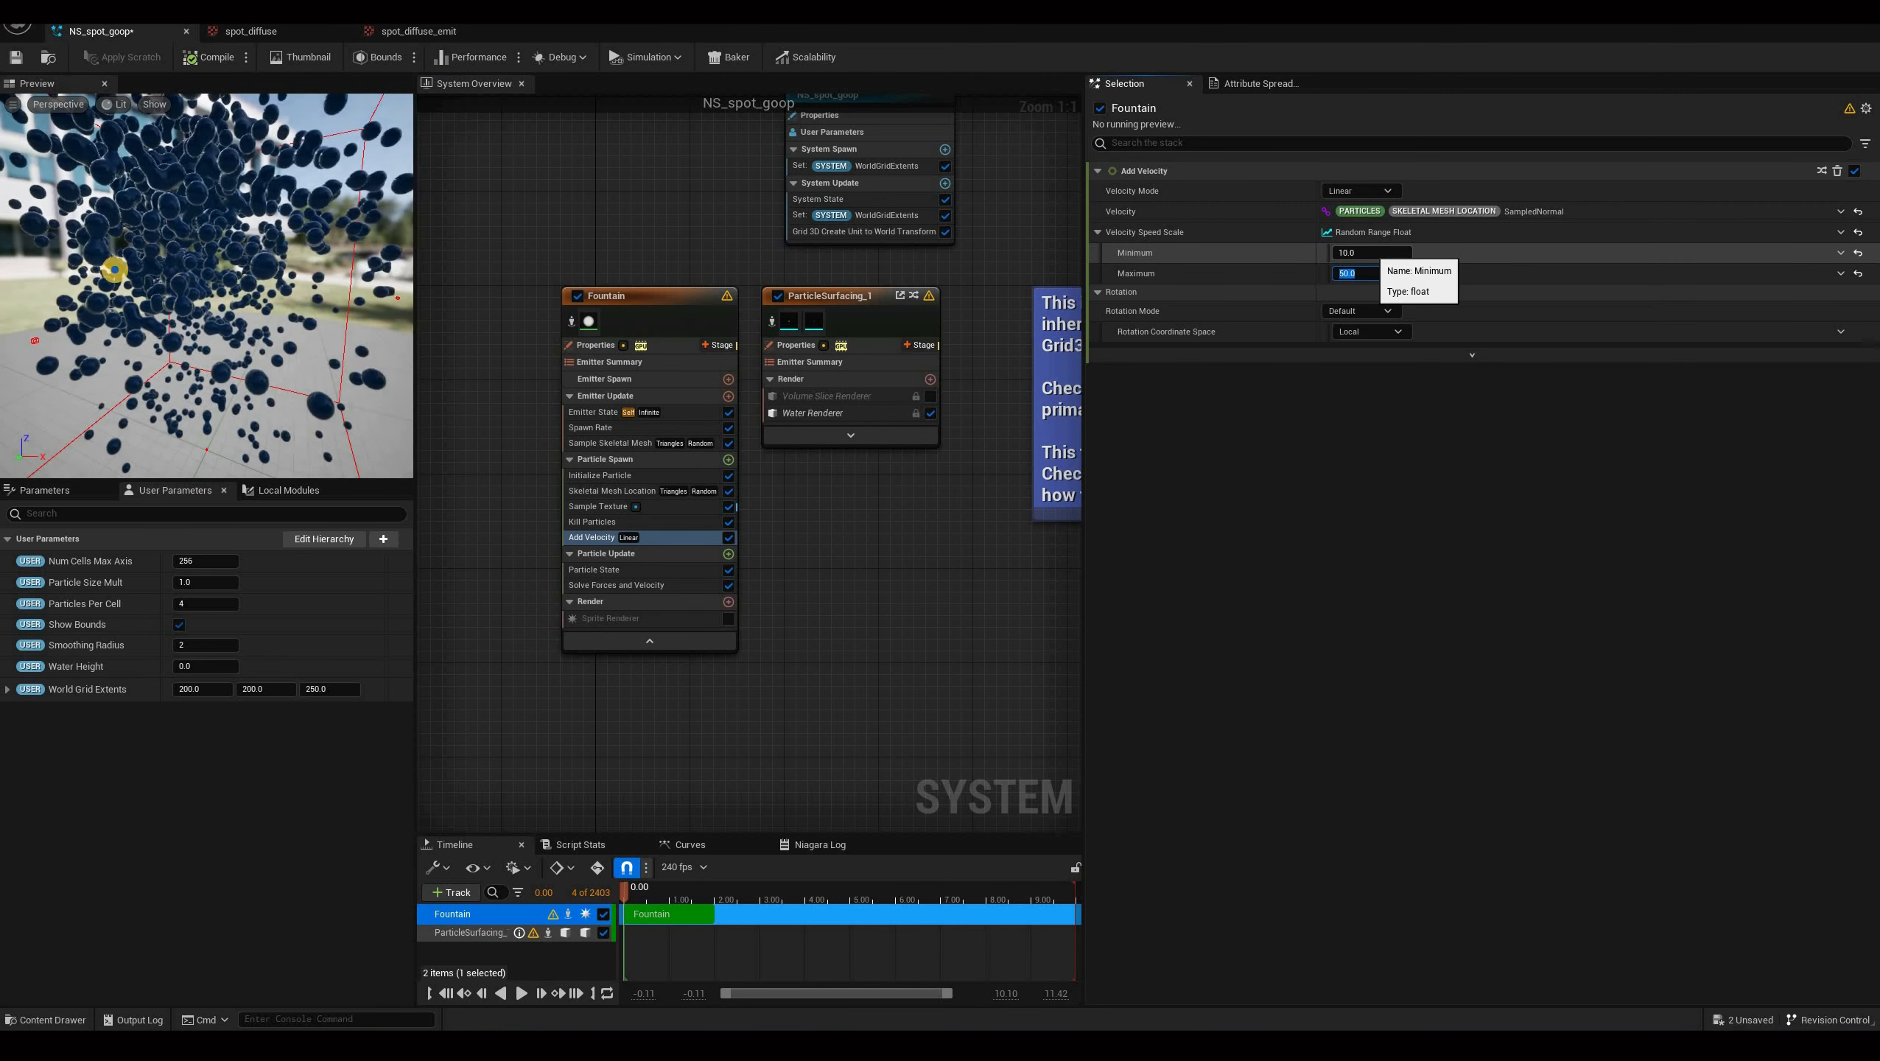
Inspect the spawned particle spray in the preview viewport from several angles while scrubbing the timeline.
drag(157, 272, 501, 1001)
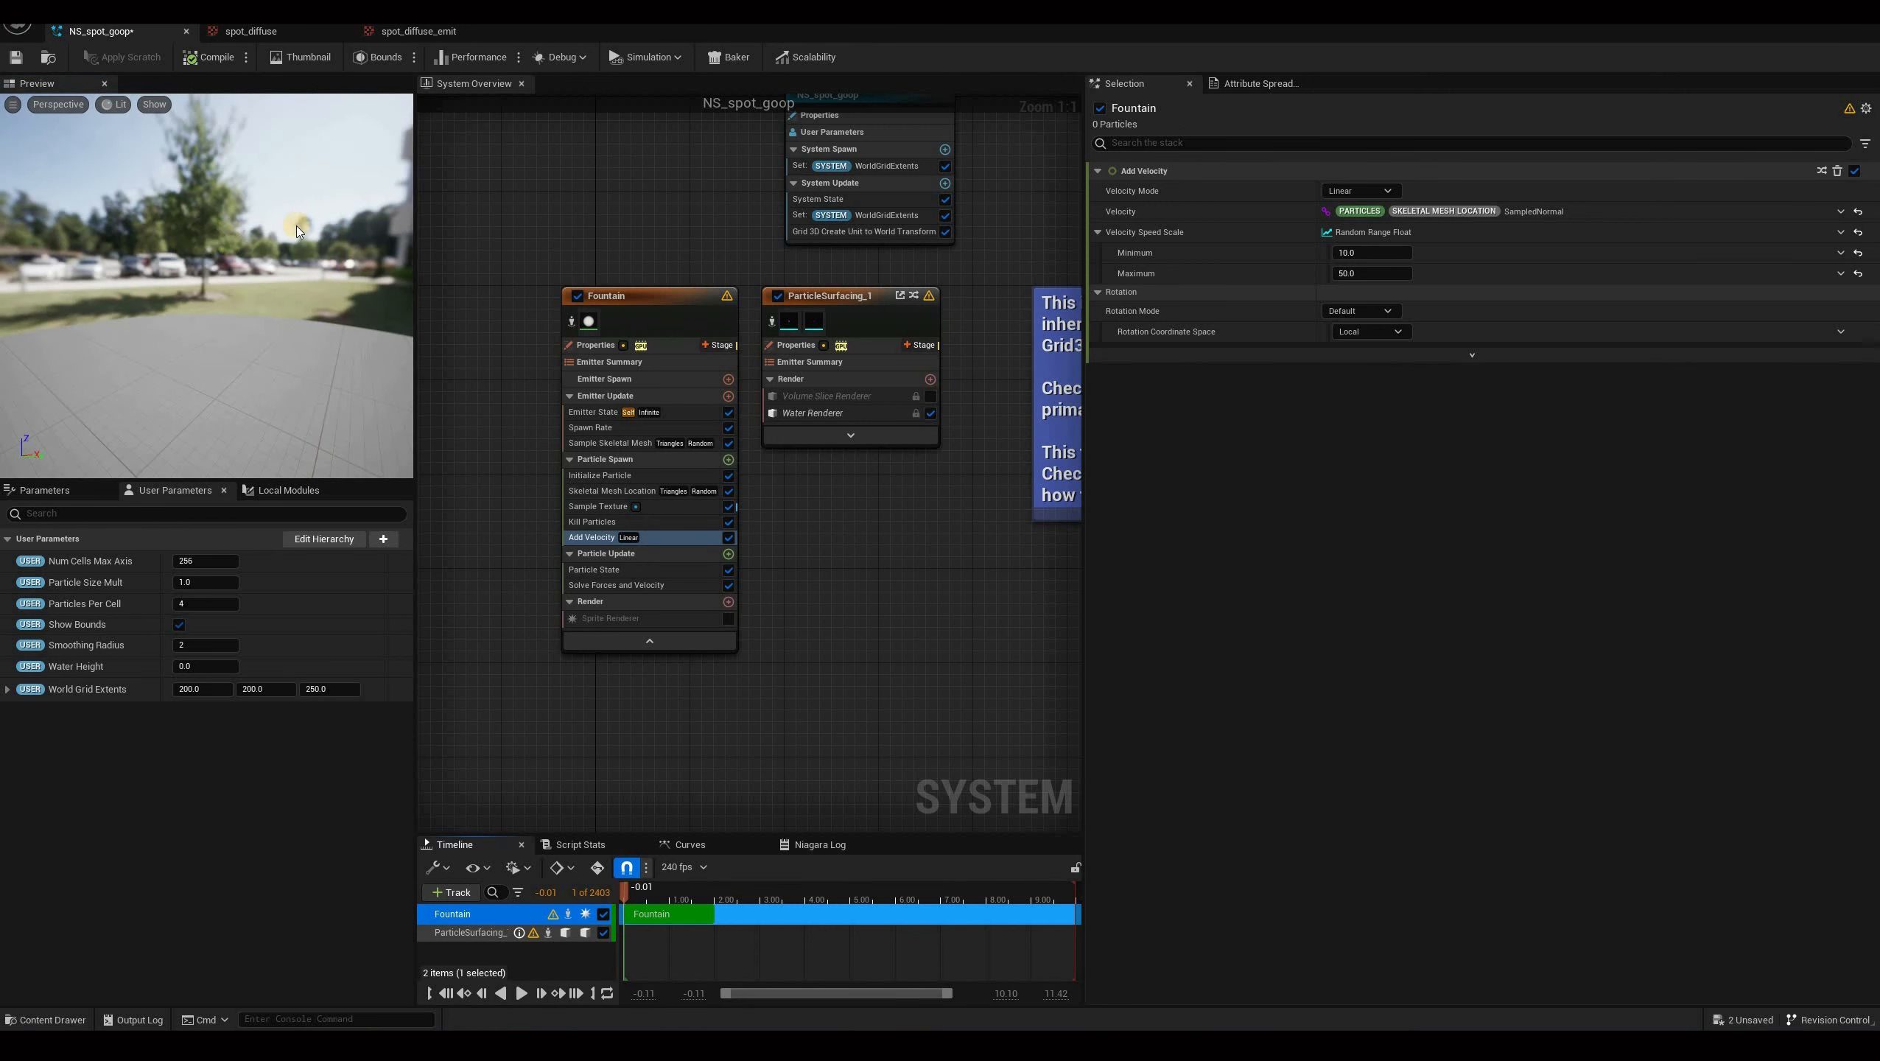
mouse_move(150, 287)
mouse_down()
mouse_move(227, 284)
mouse_move(227, 256)
mouse_move(174, 246)
mouse_move(262, 254)
mouse_up()
drag(478, 975, 523, 990)
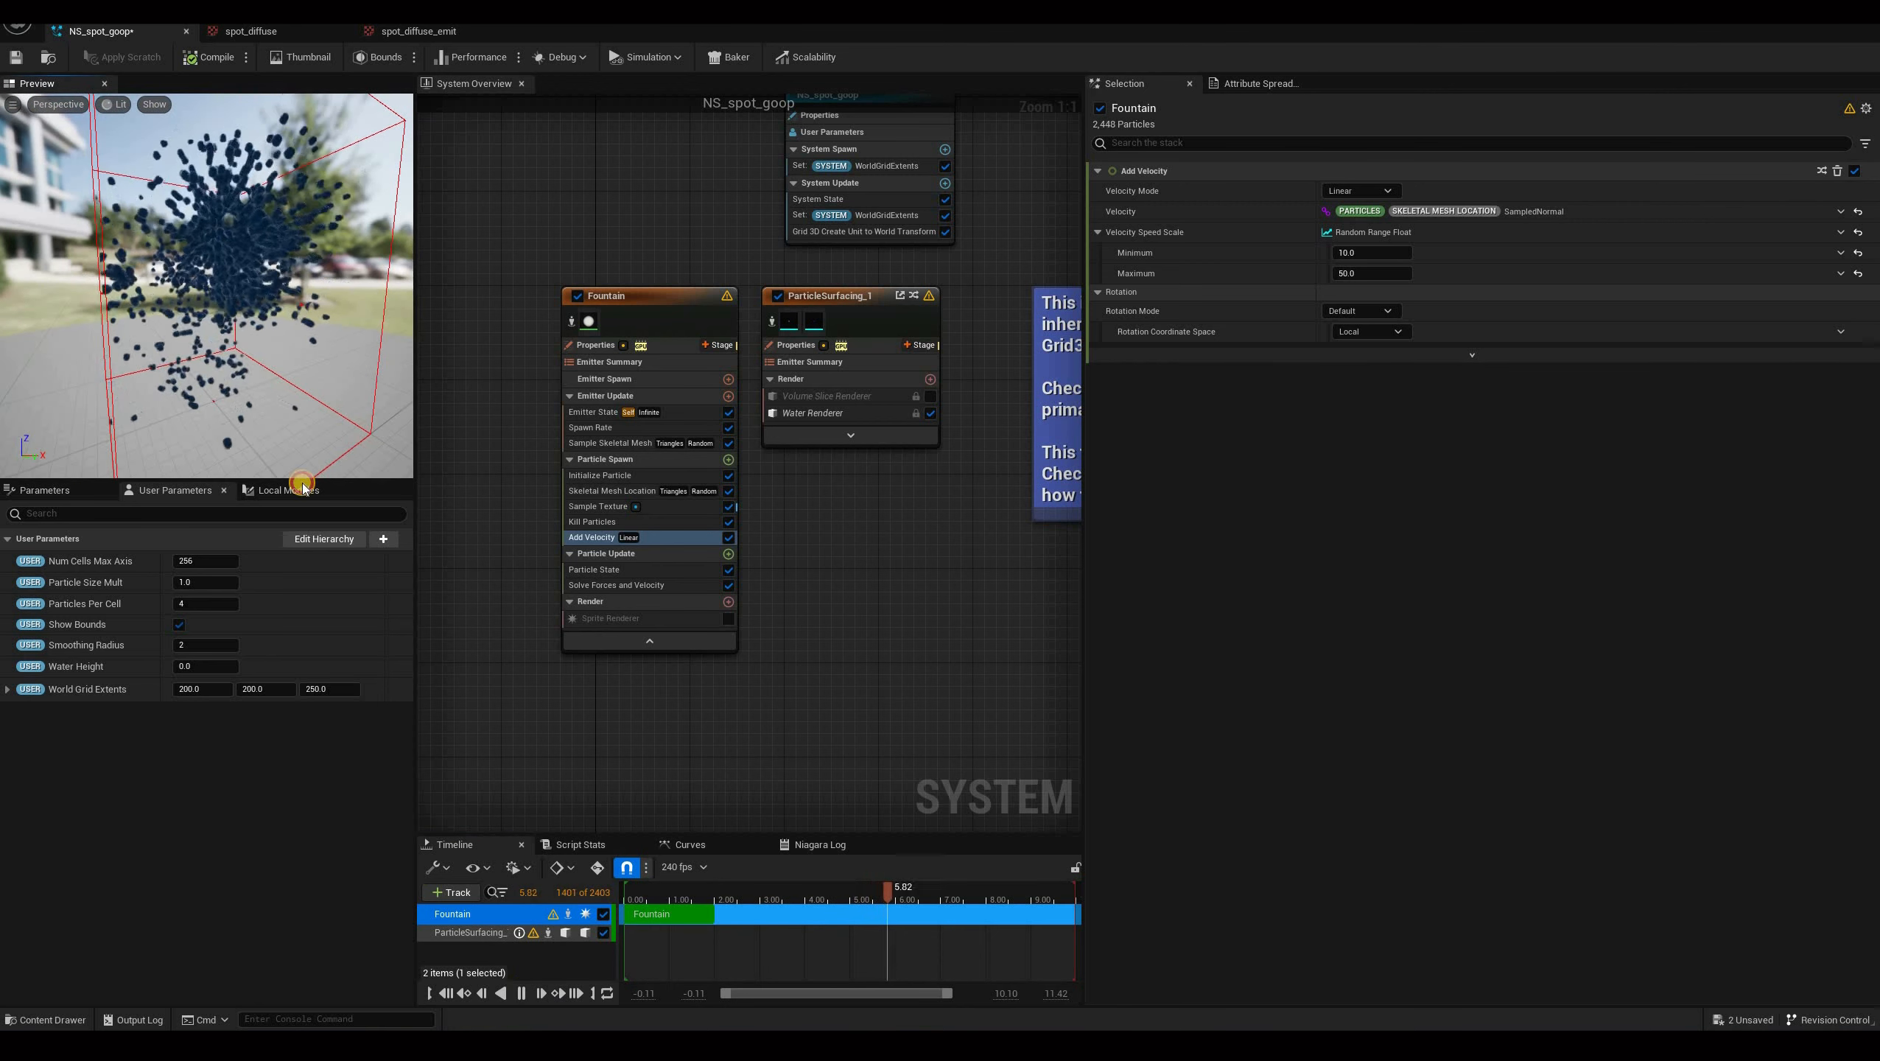
drag(210, 210, 279, 360)
drag(625, 425, 1227, 326)
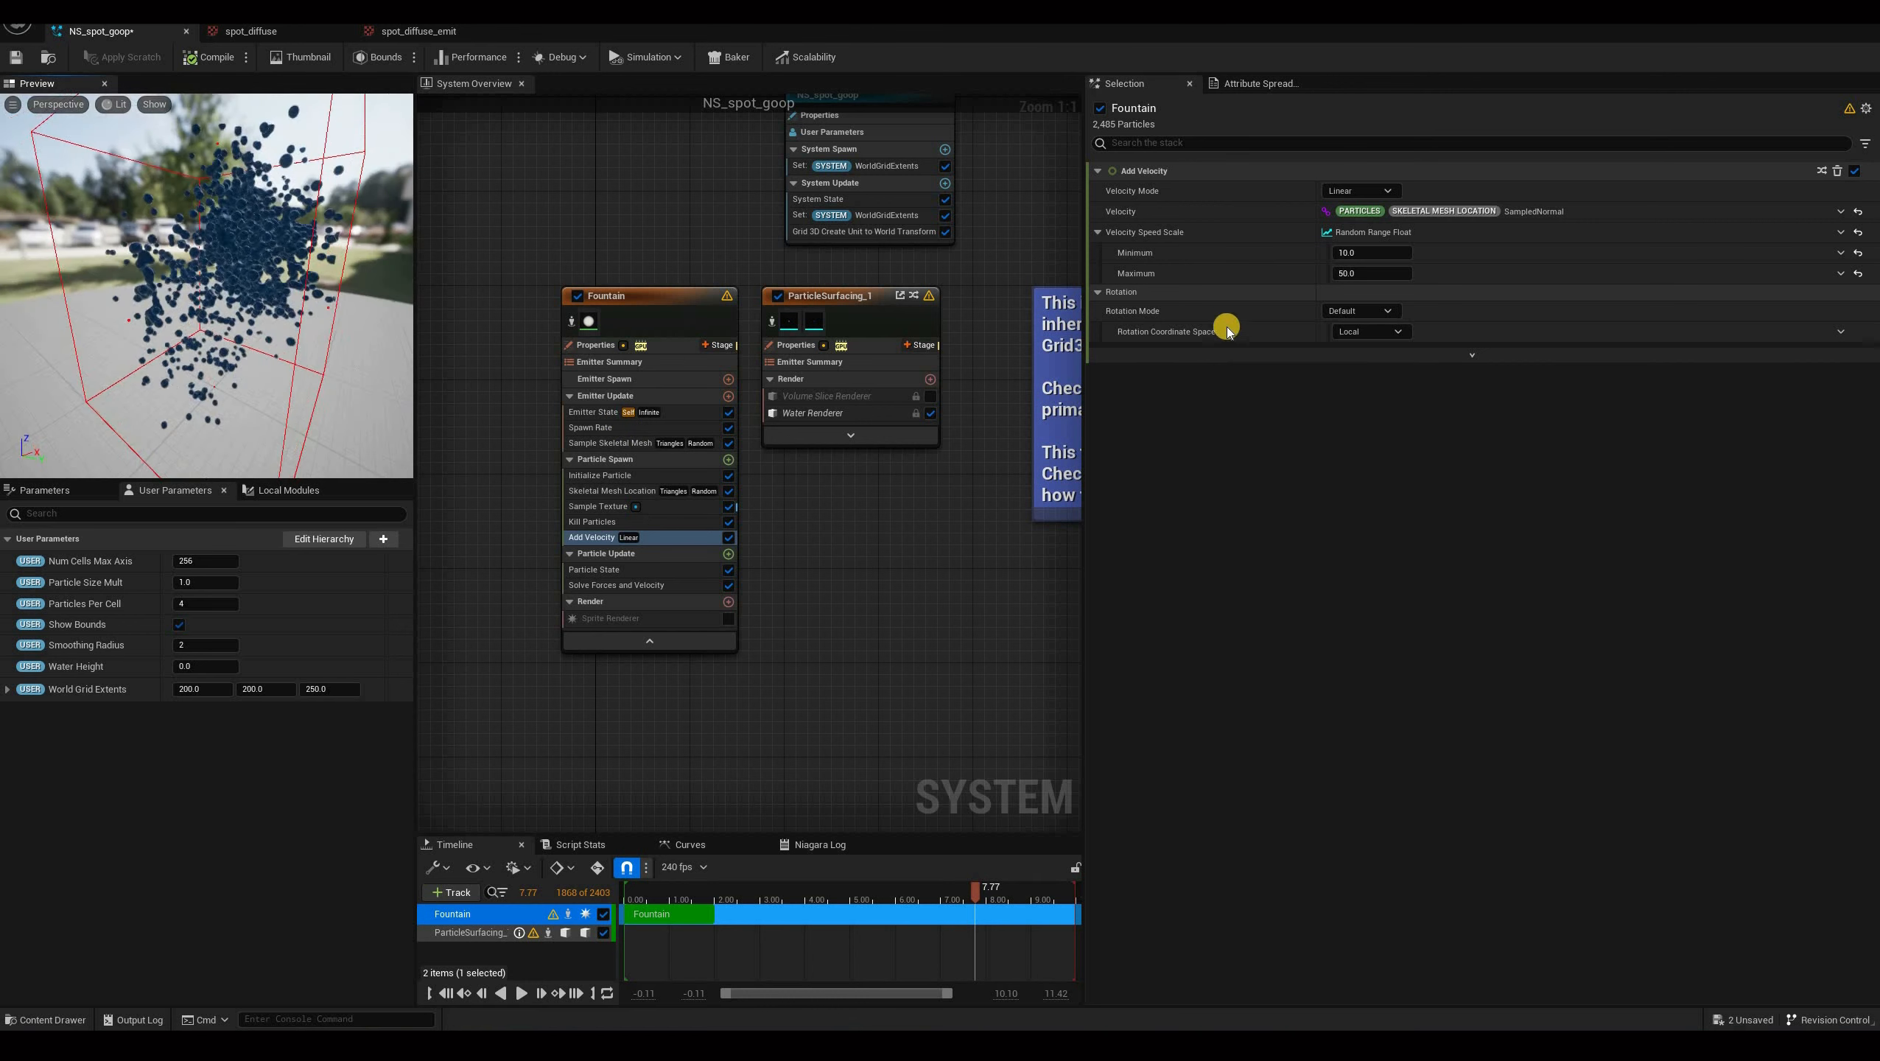
scroll(271, 289, up, 5)
mouse_move(271, 290)
mouse_down()
mouse_move(328, 277)
mouse_move(255, 298)
mouse_move(273, 285)
mouse_up()
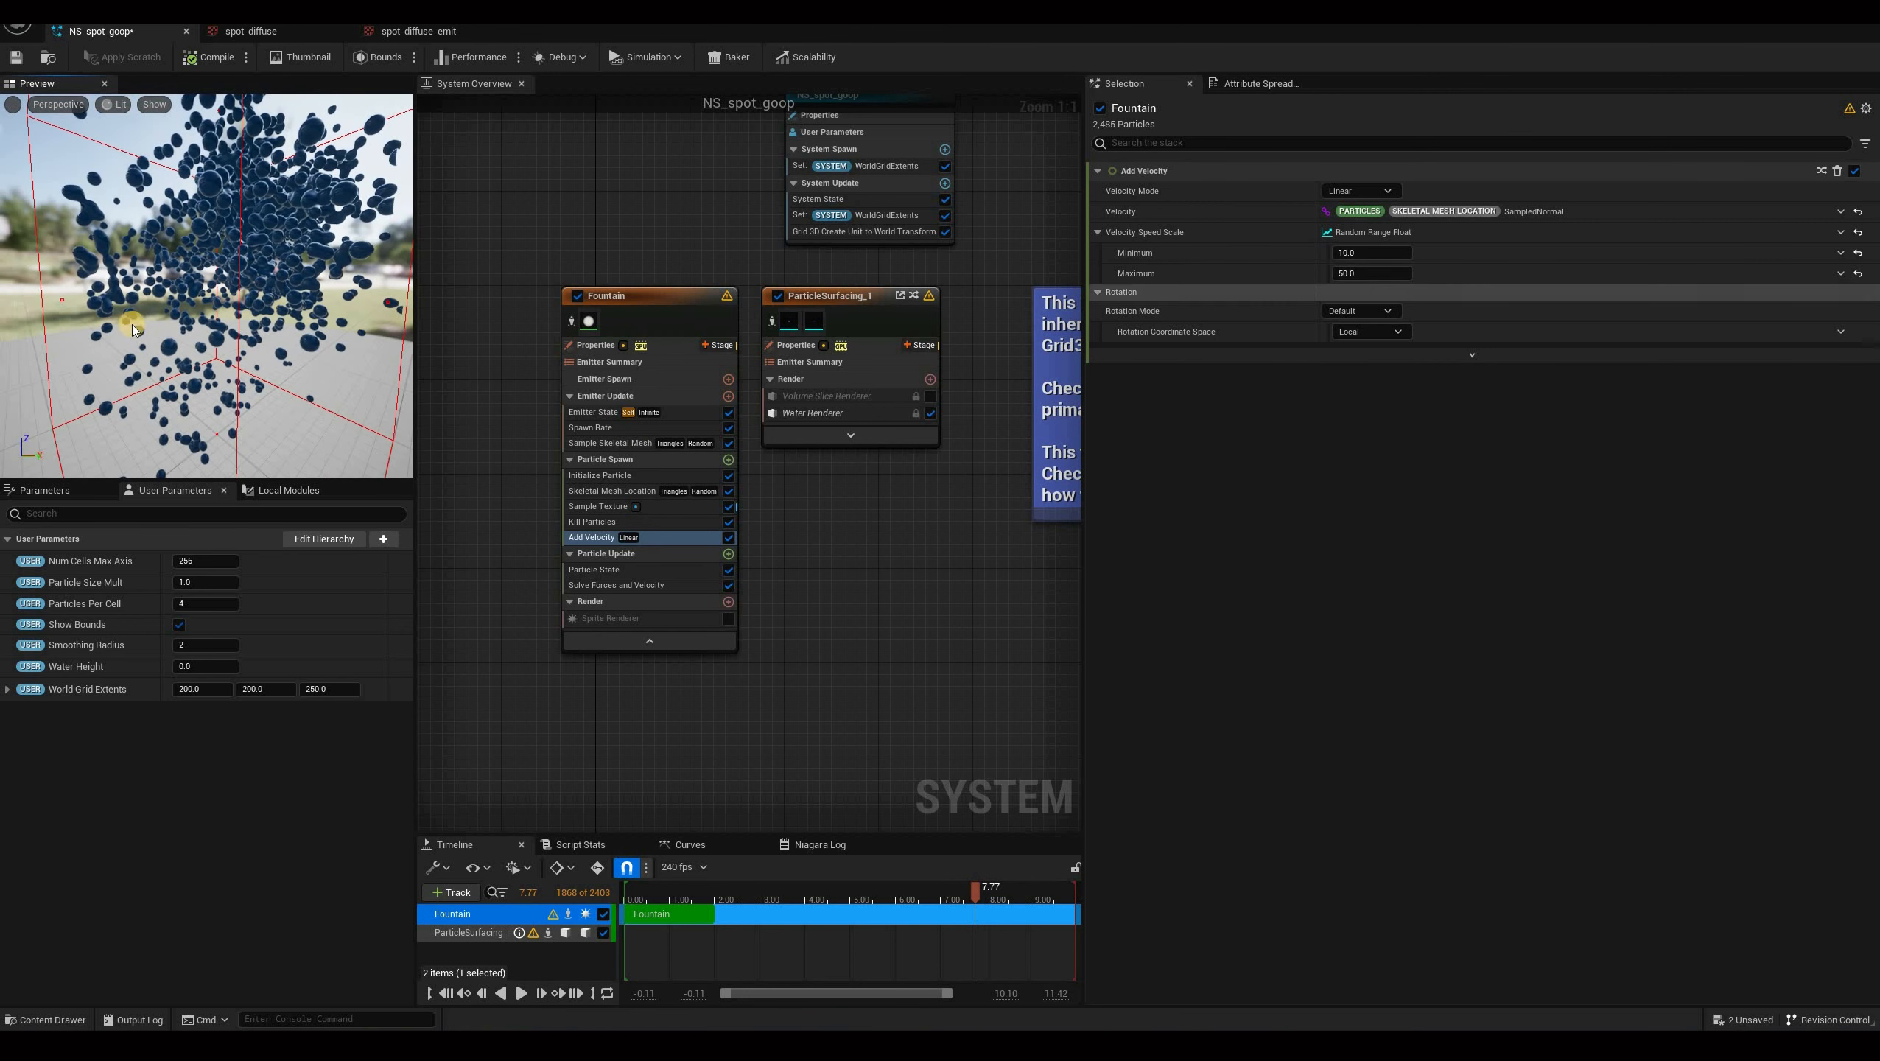
drag(155, 285, 241, 274)
drag(728, 618, 106, 246)
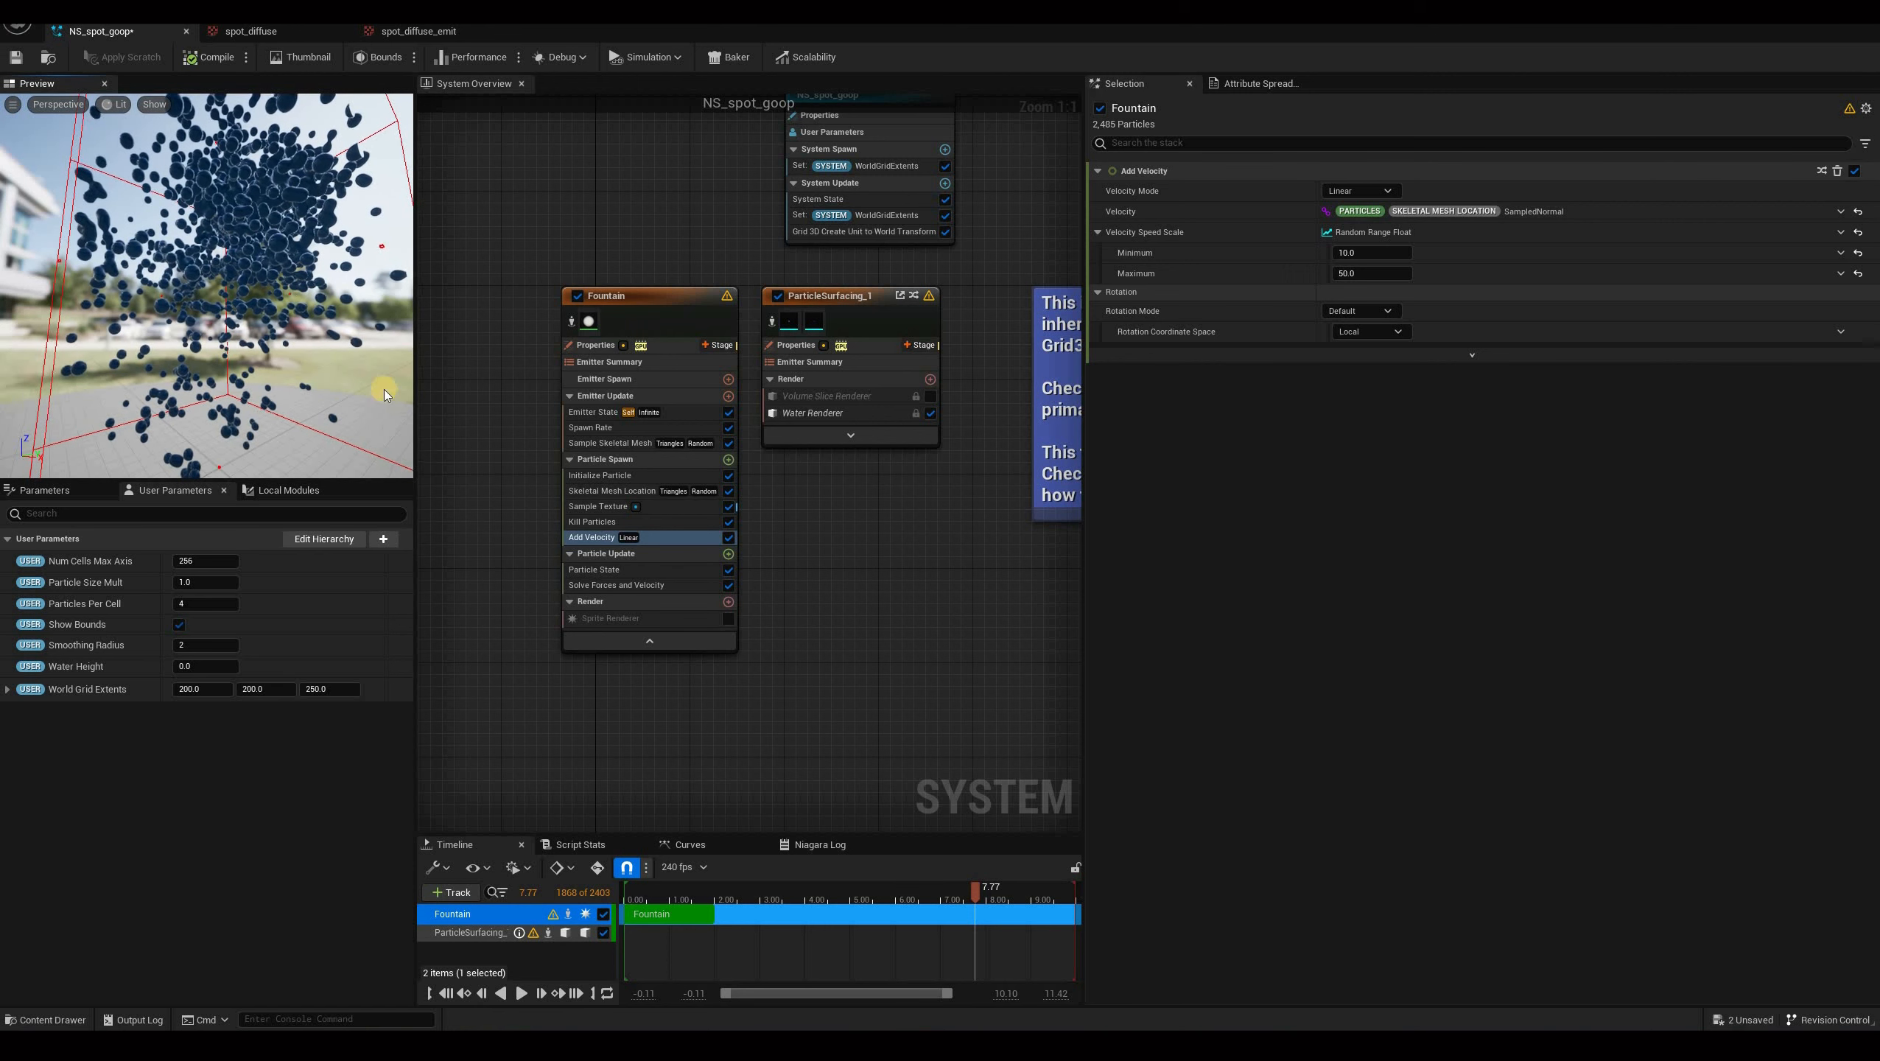
Add a Drag module to Particle Update with Drag 1.5 and Rotational Drag disabled.
click(715, 553)
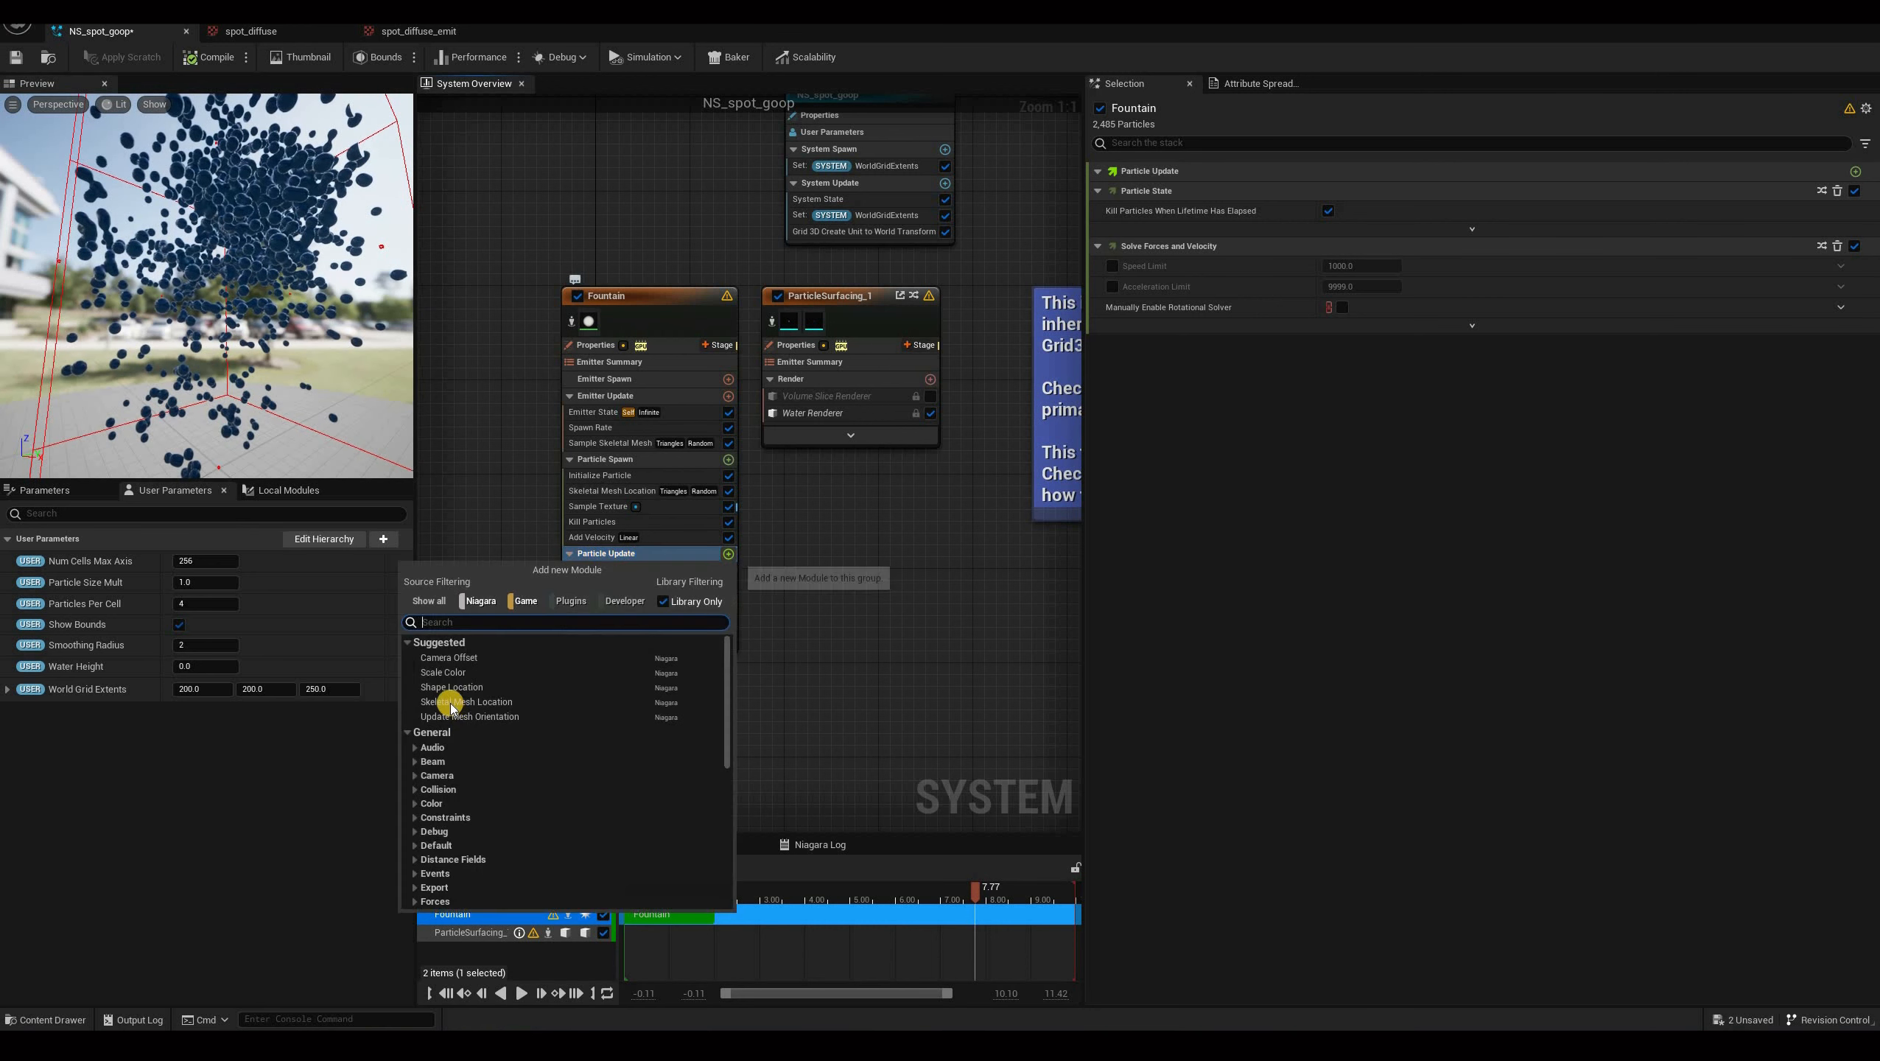
text(dra)
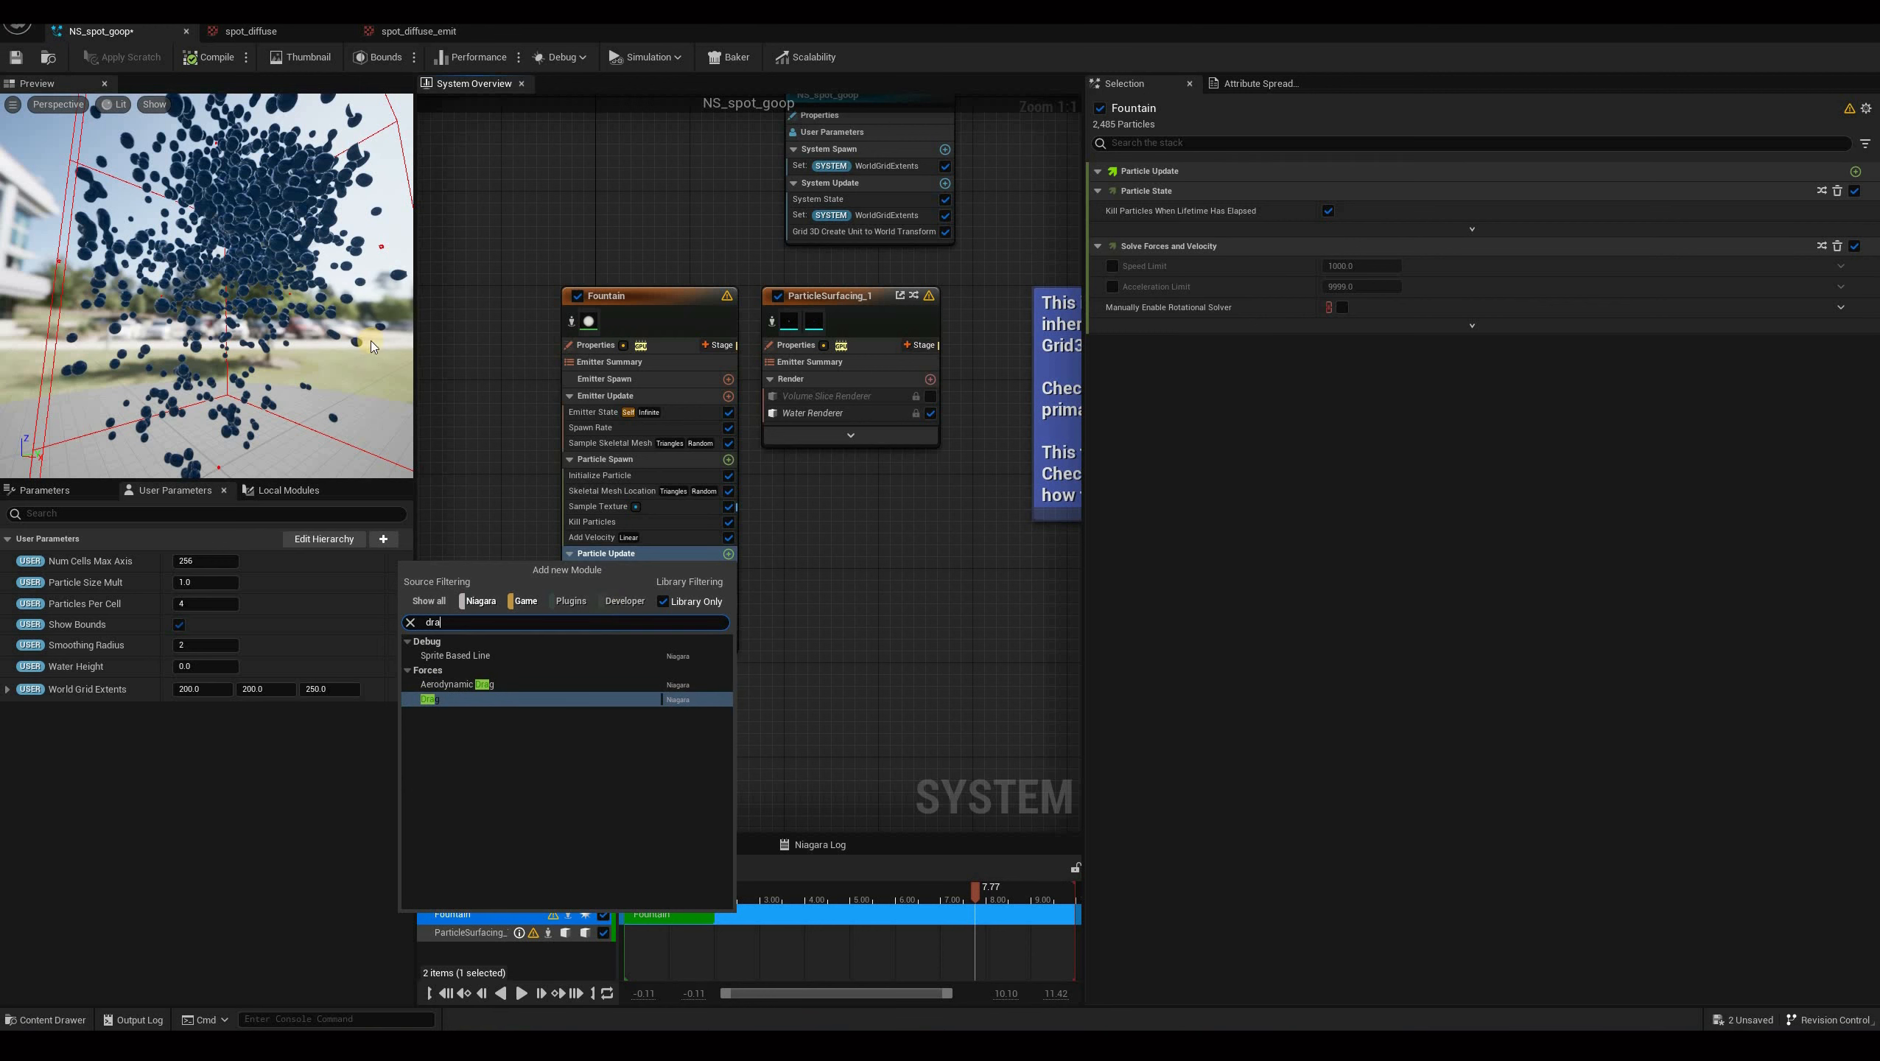
key(Return)
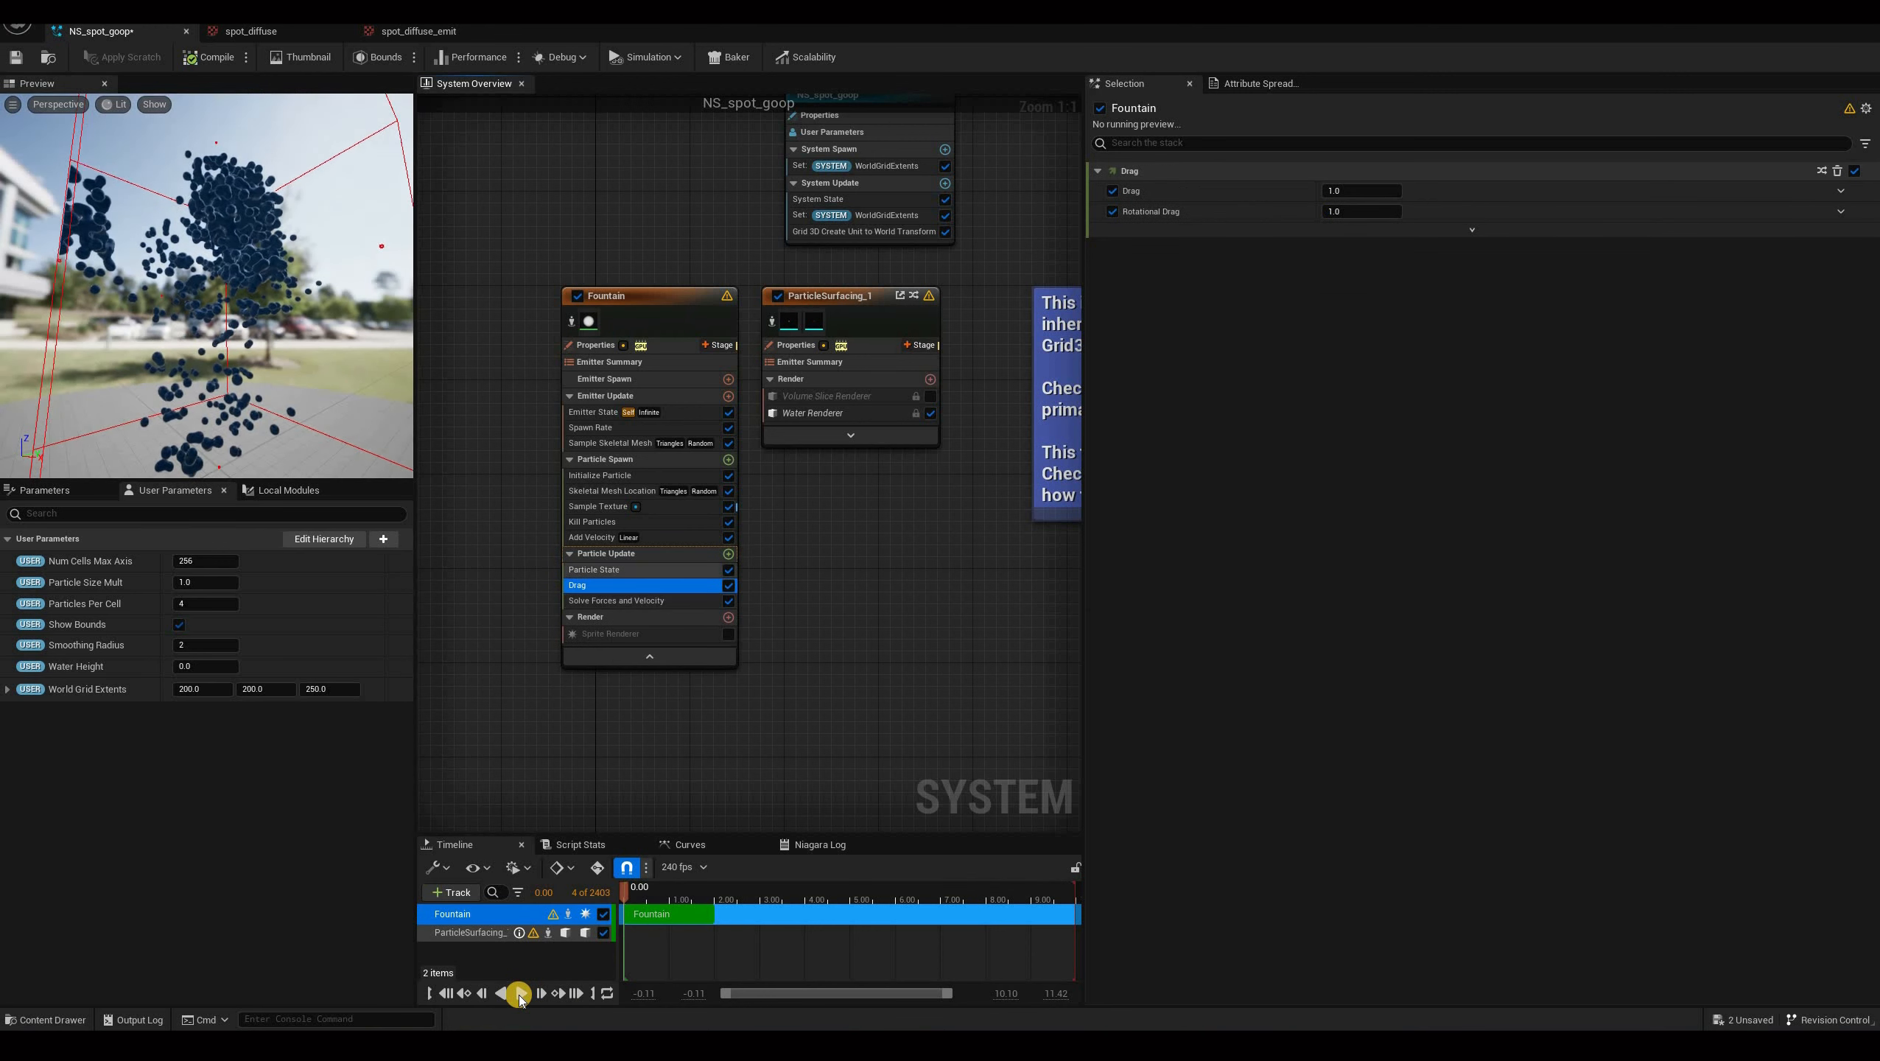
click(1345, 194)
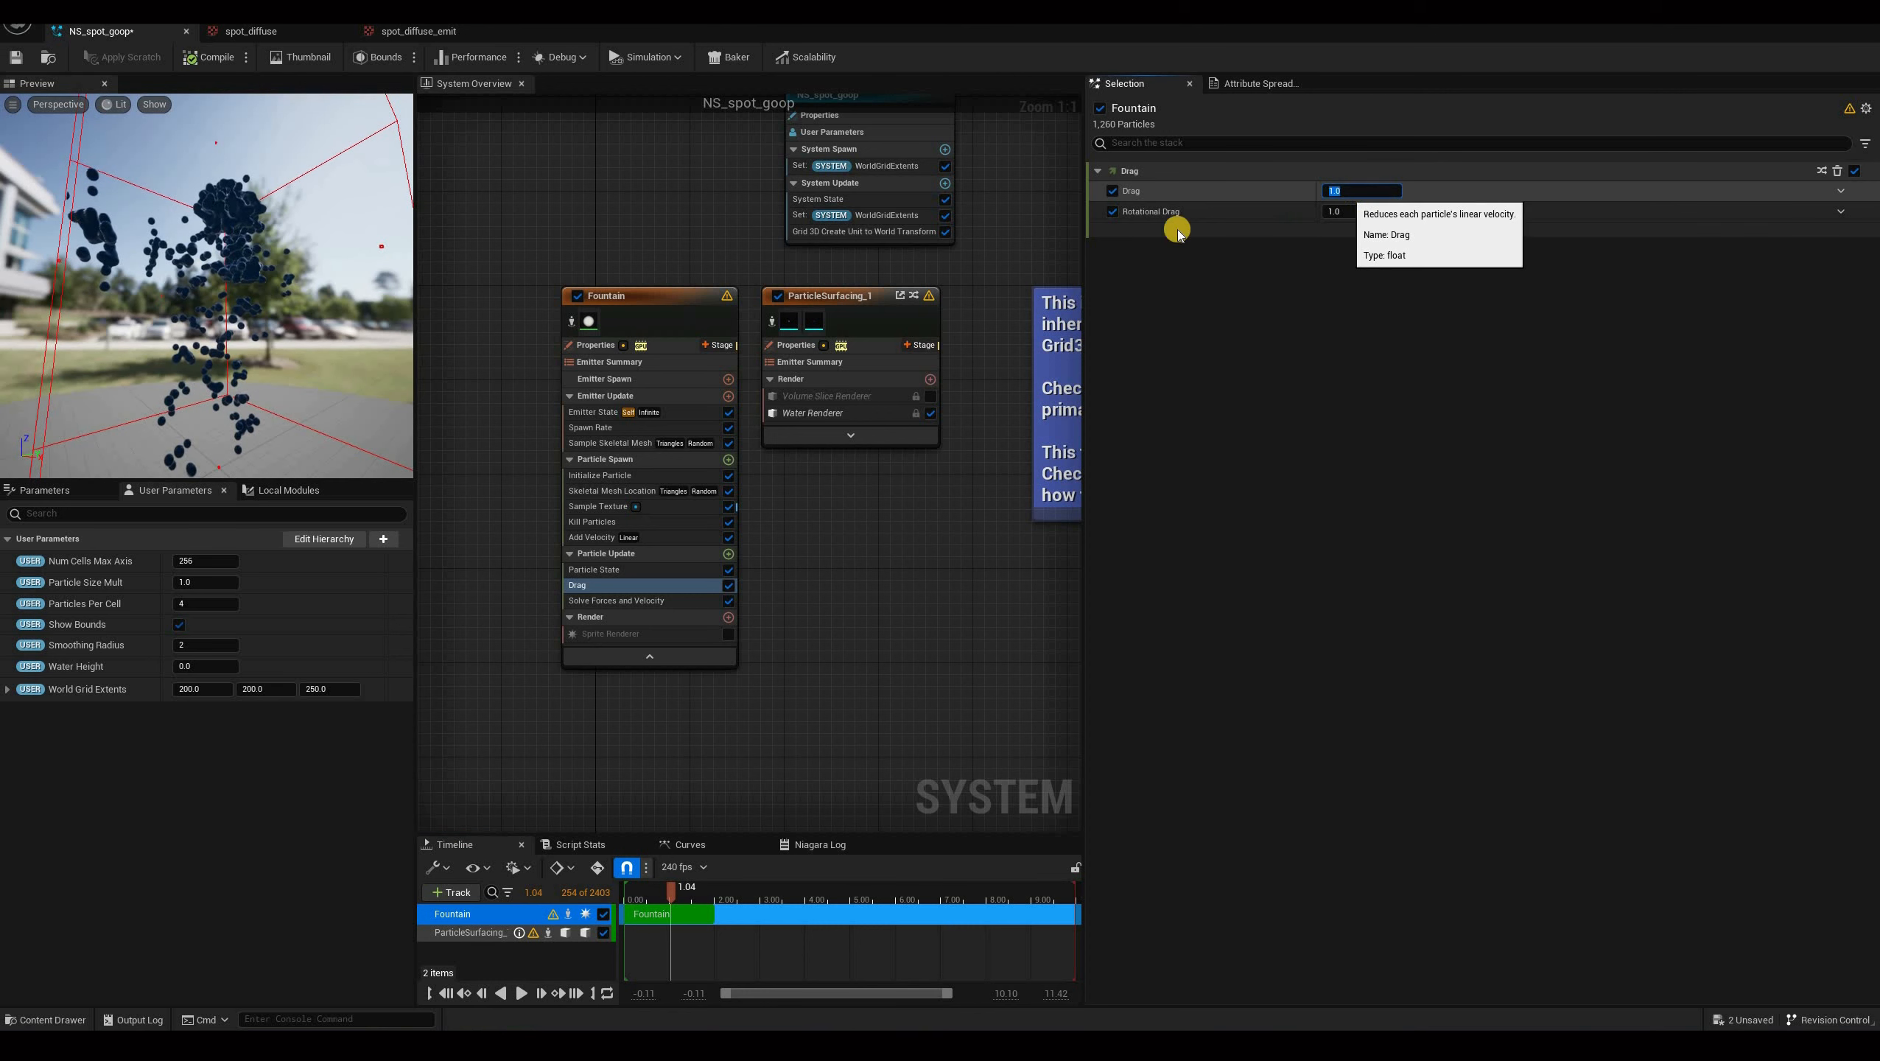
click(1113, 212)
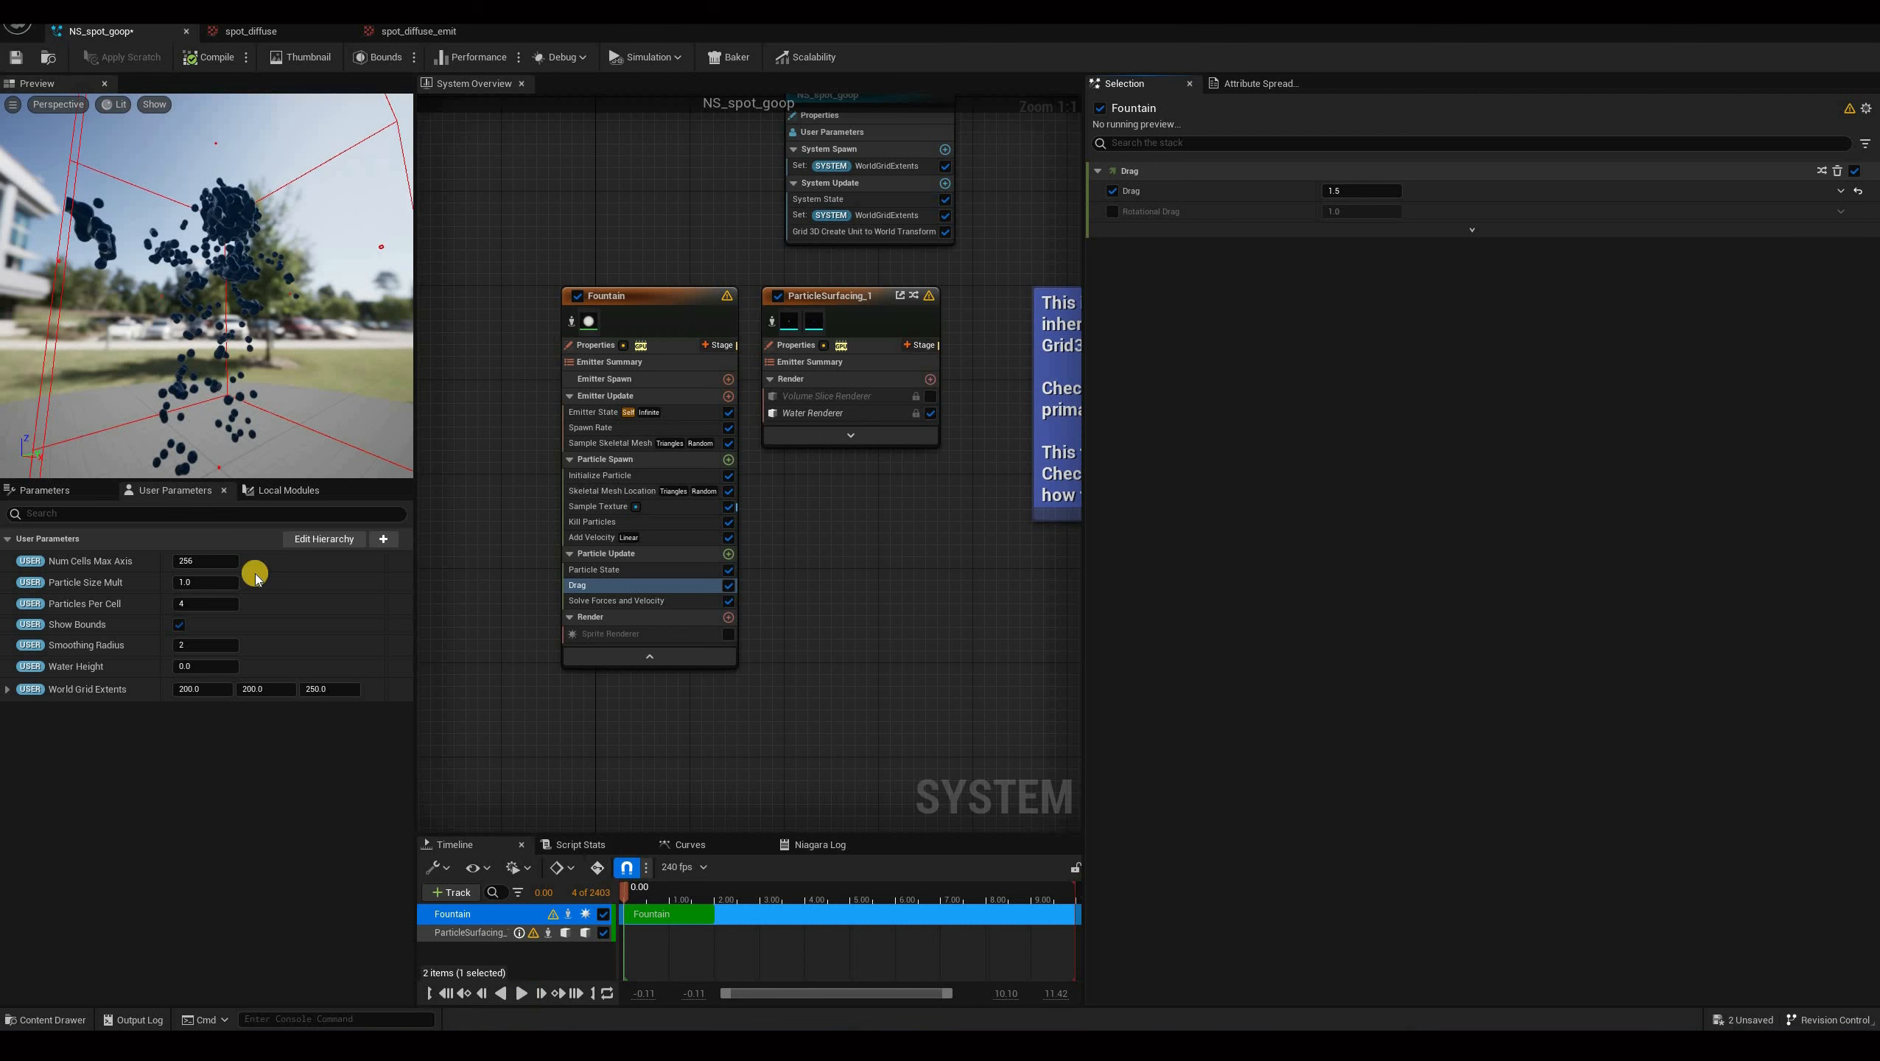
Add a Scale Sprite Size module to Particle Update.
click(521, 993)
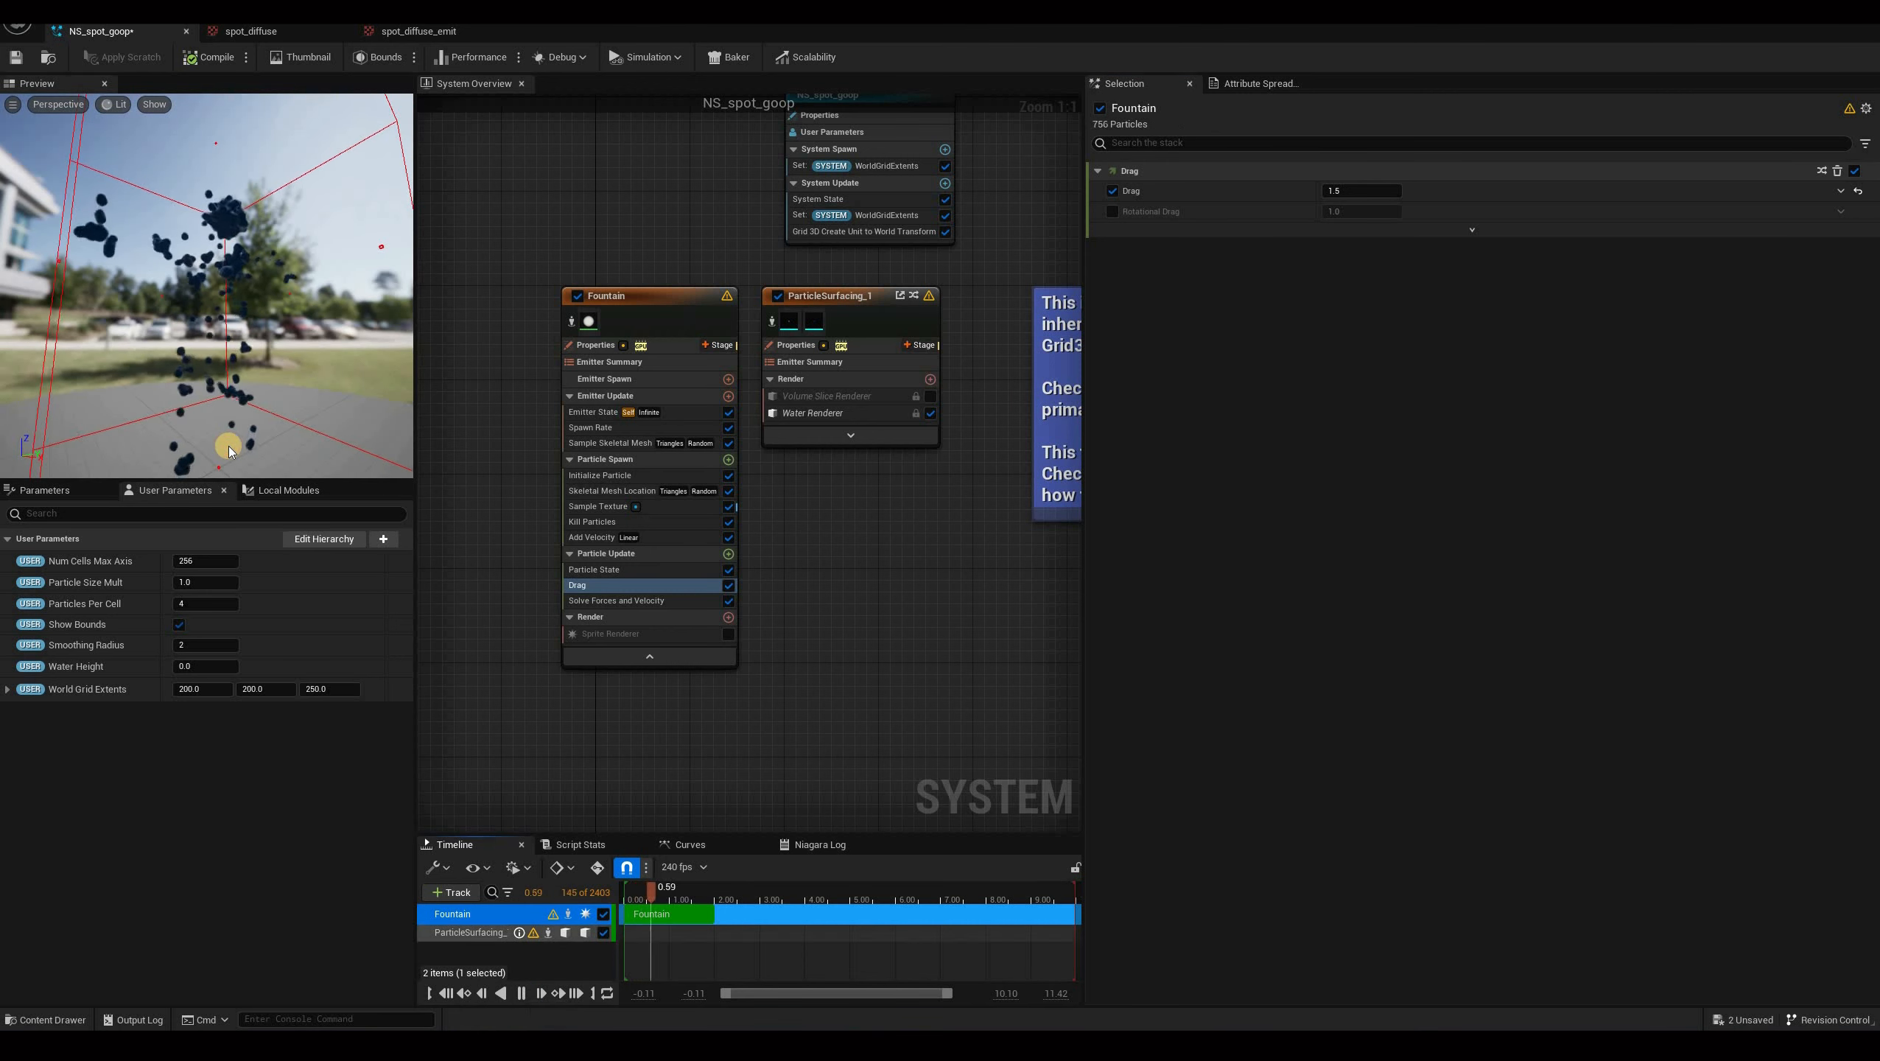
drag(316, 243, 408, 323)
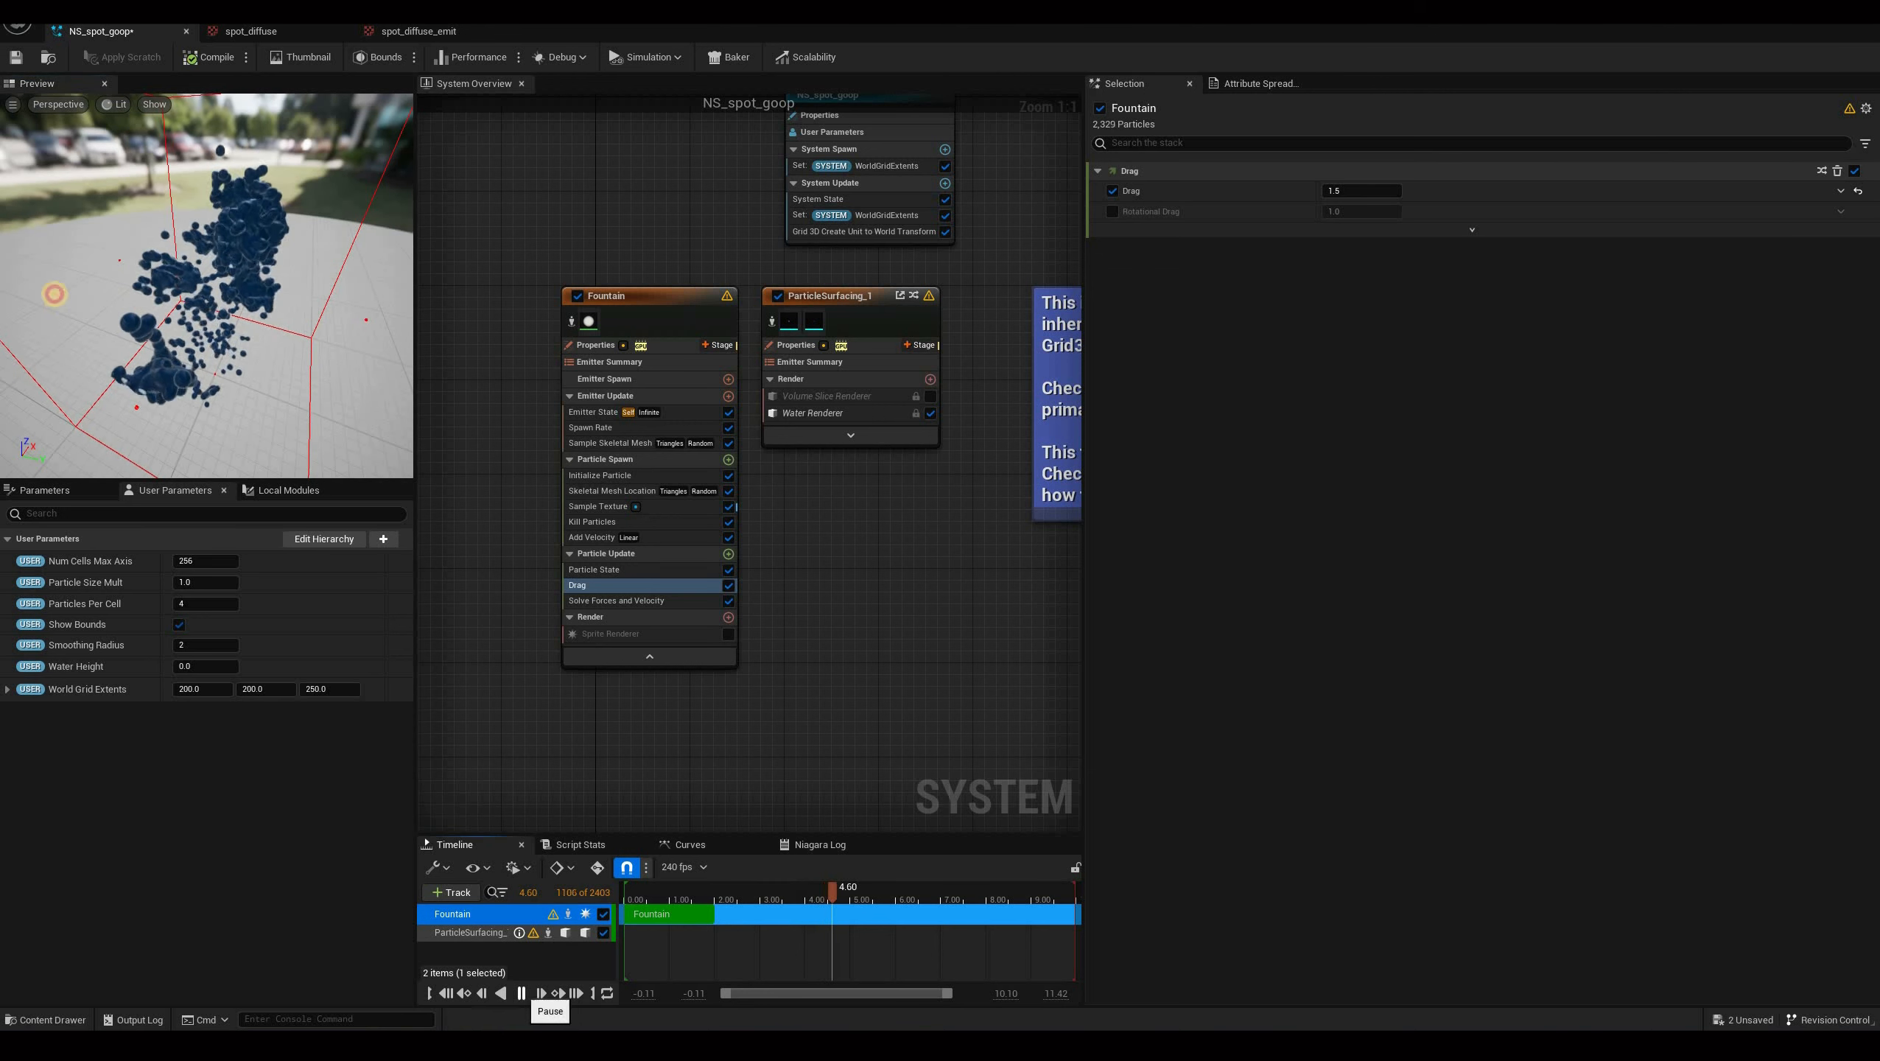
drag(374, 288, 539, 320)
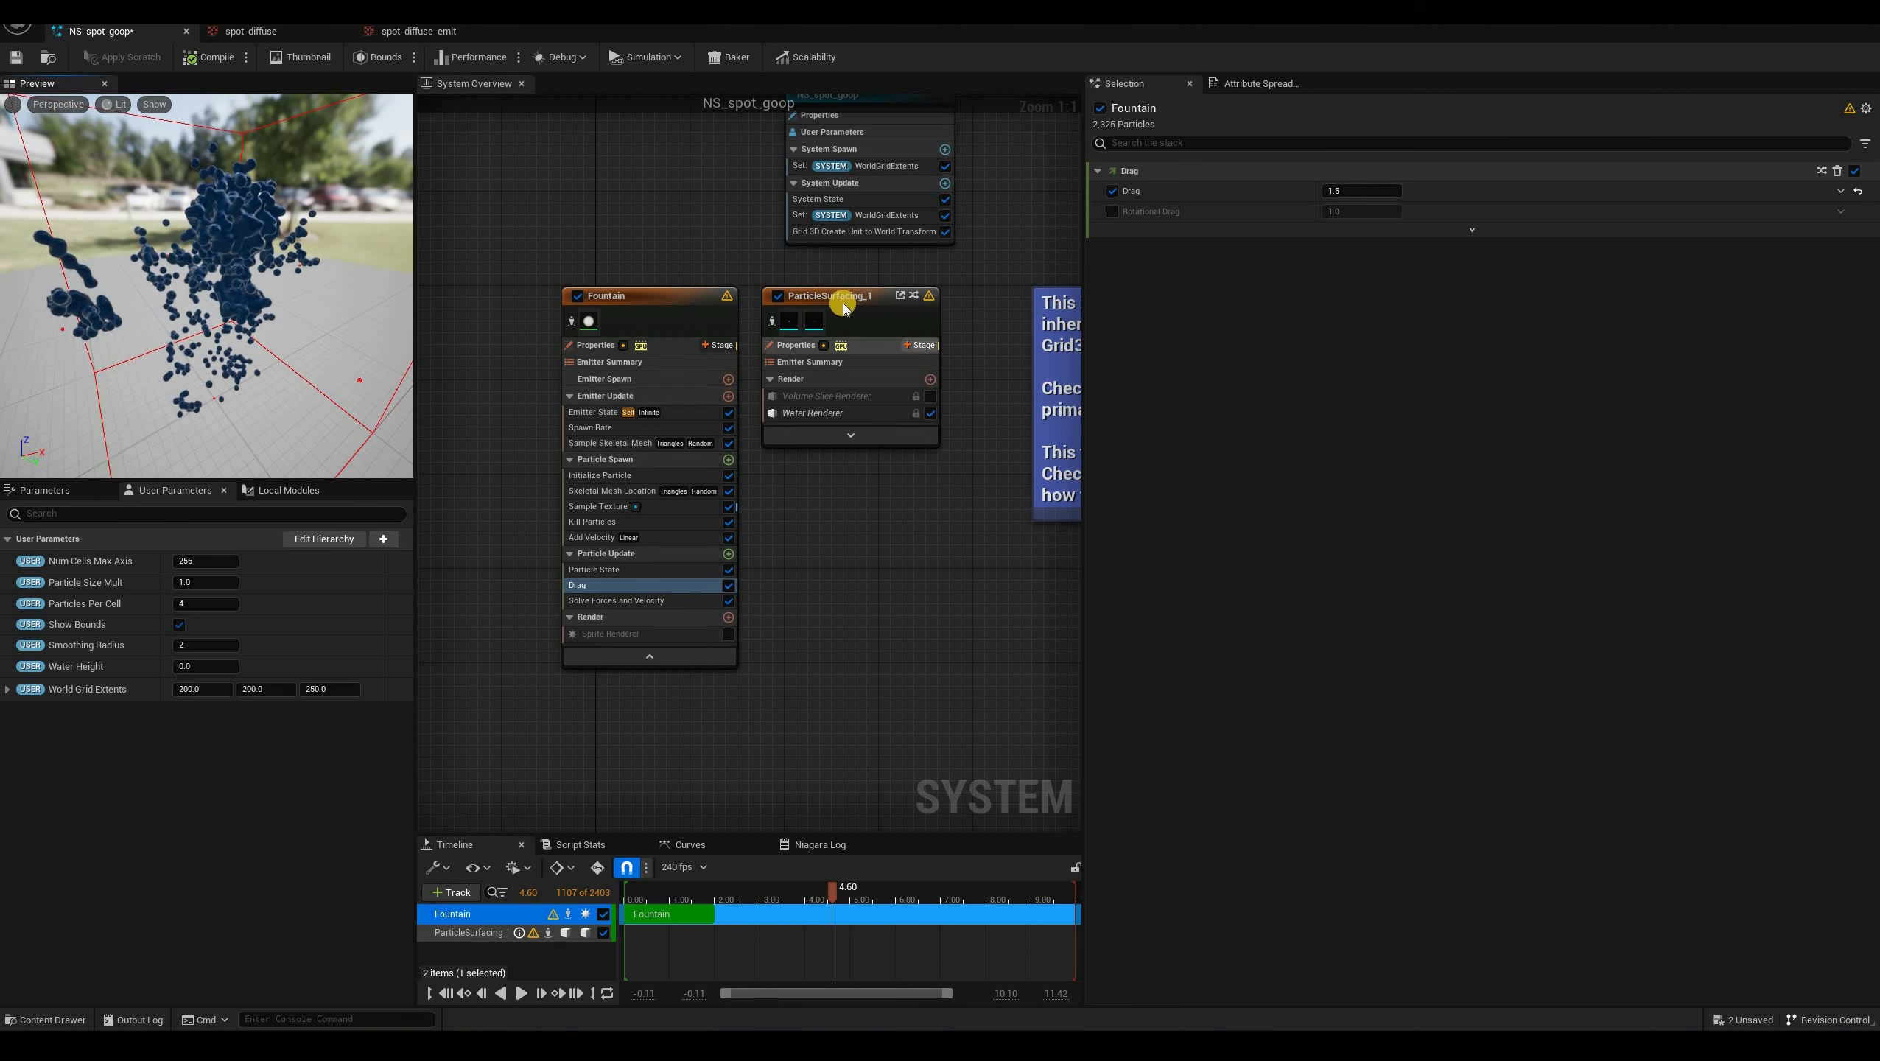
click(724, 555)
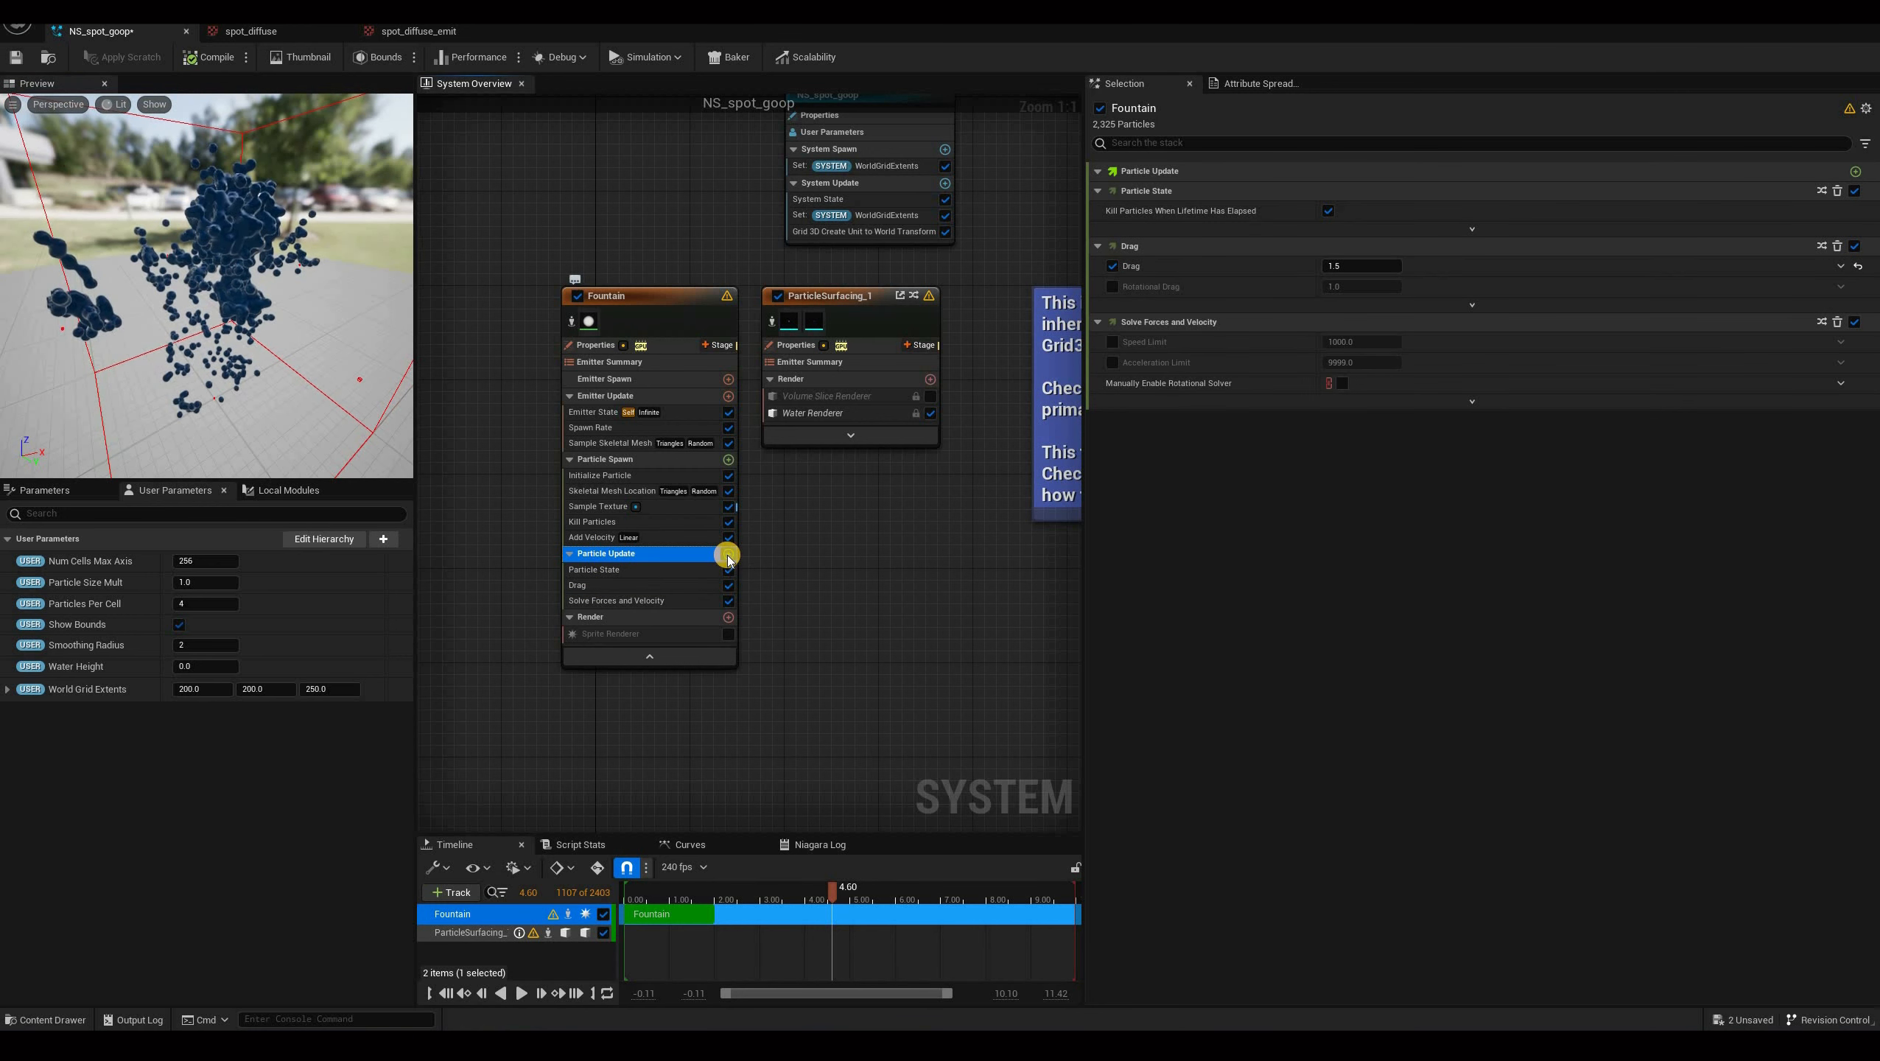
click(728, 555)
text(scale)
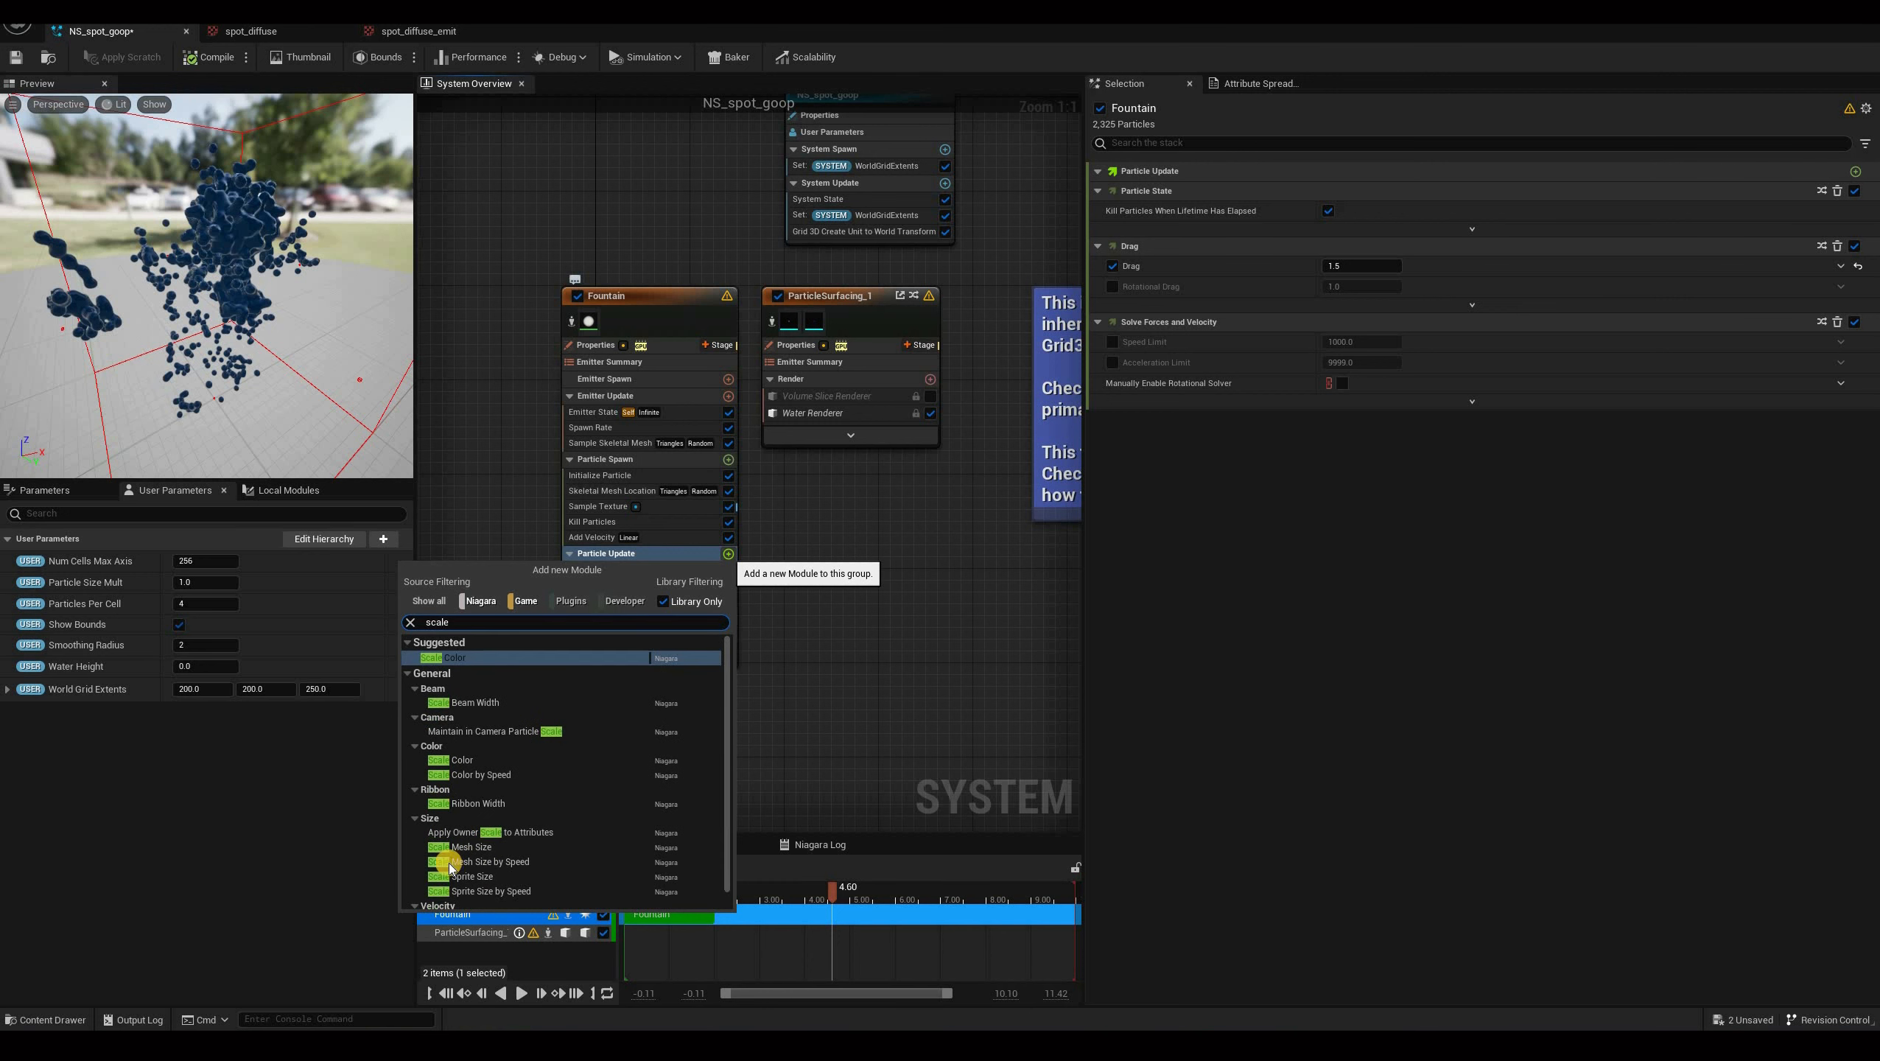
scroll(445, 862, down, 1)
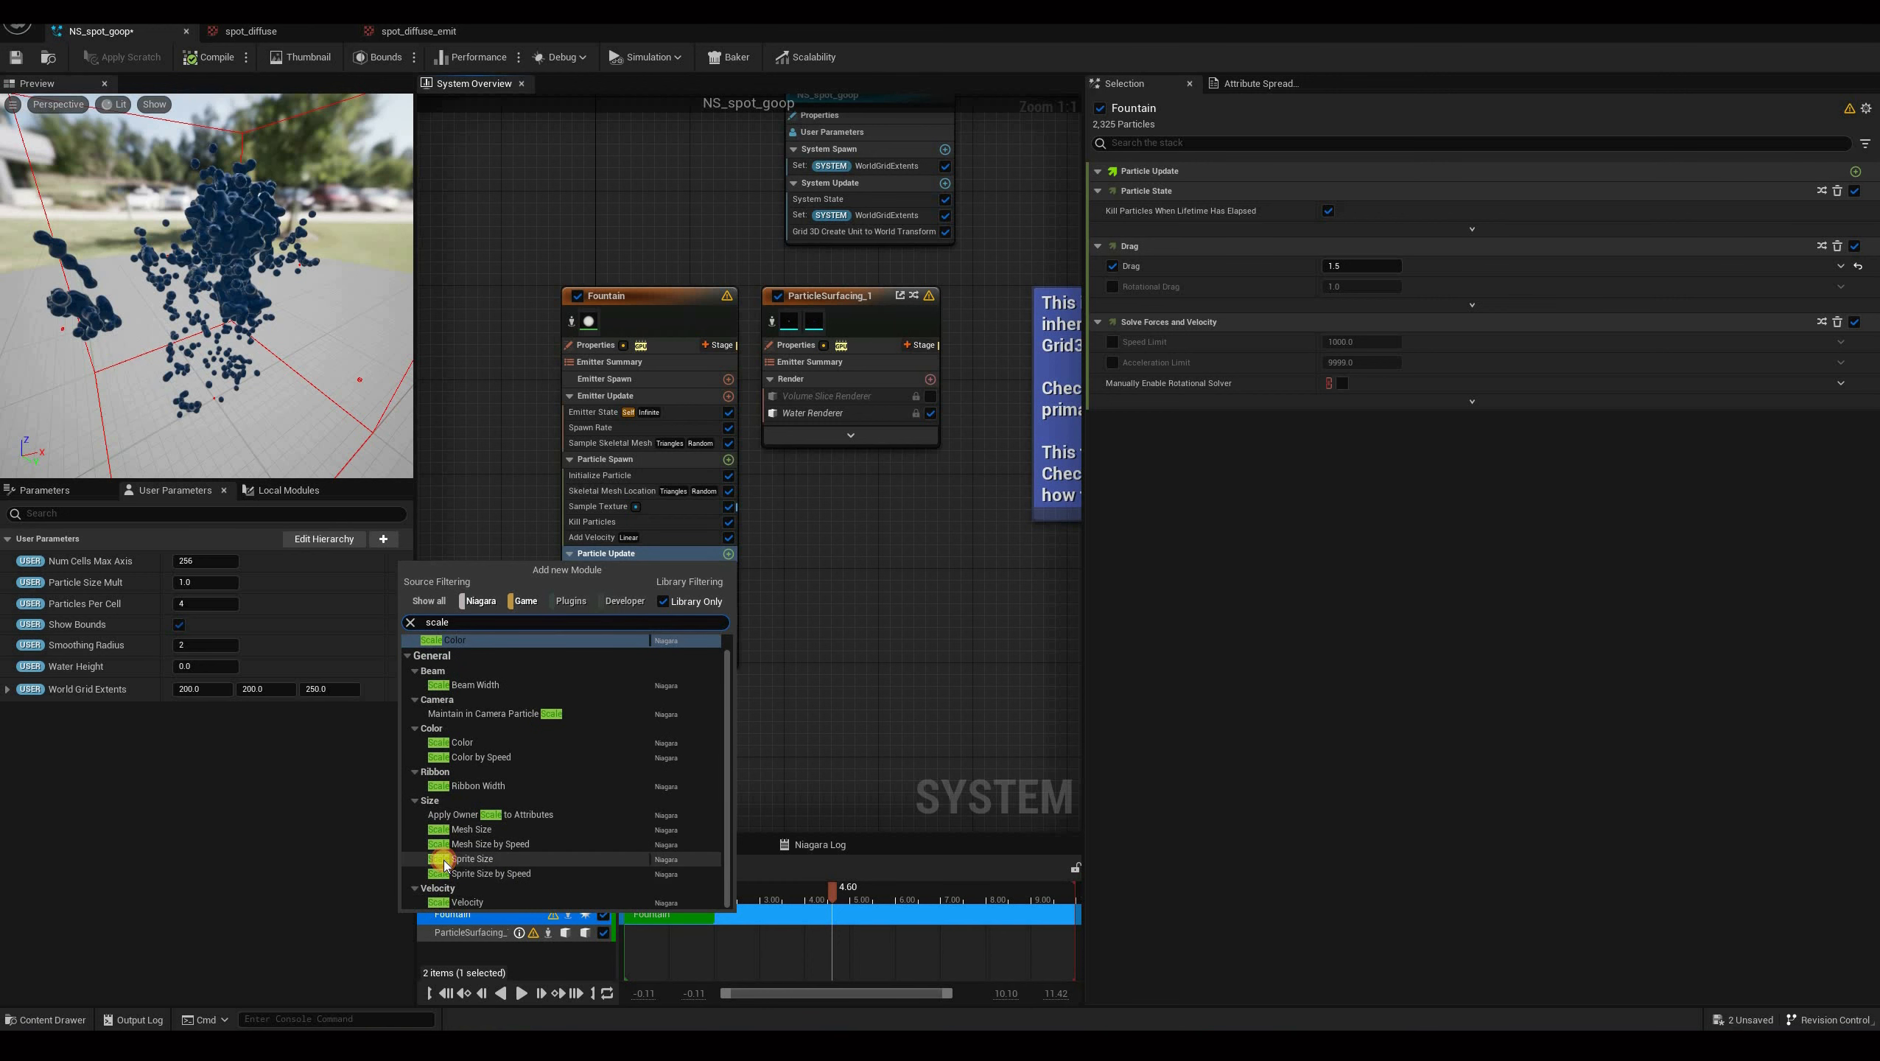
click(1379, 300)
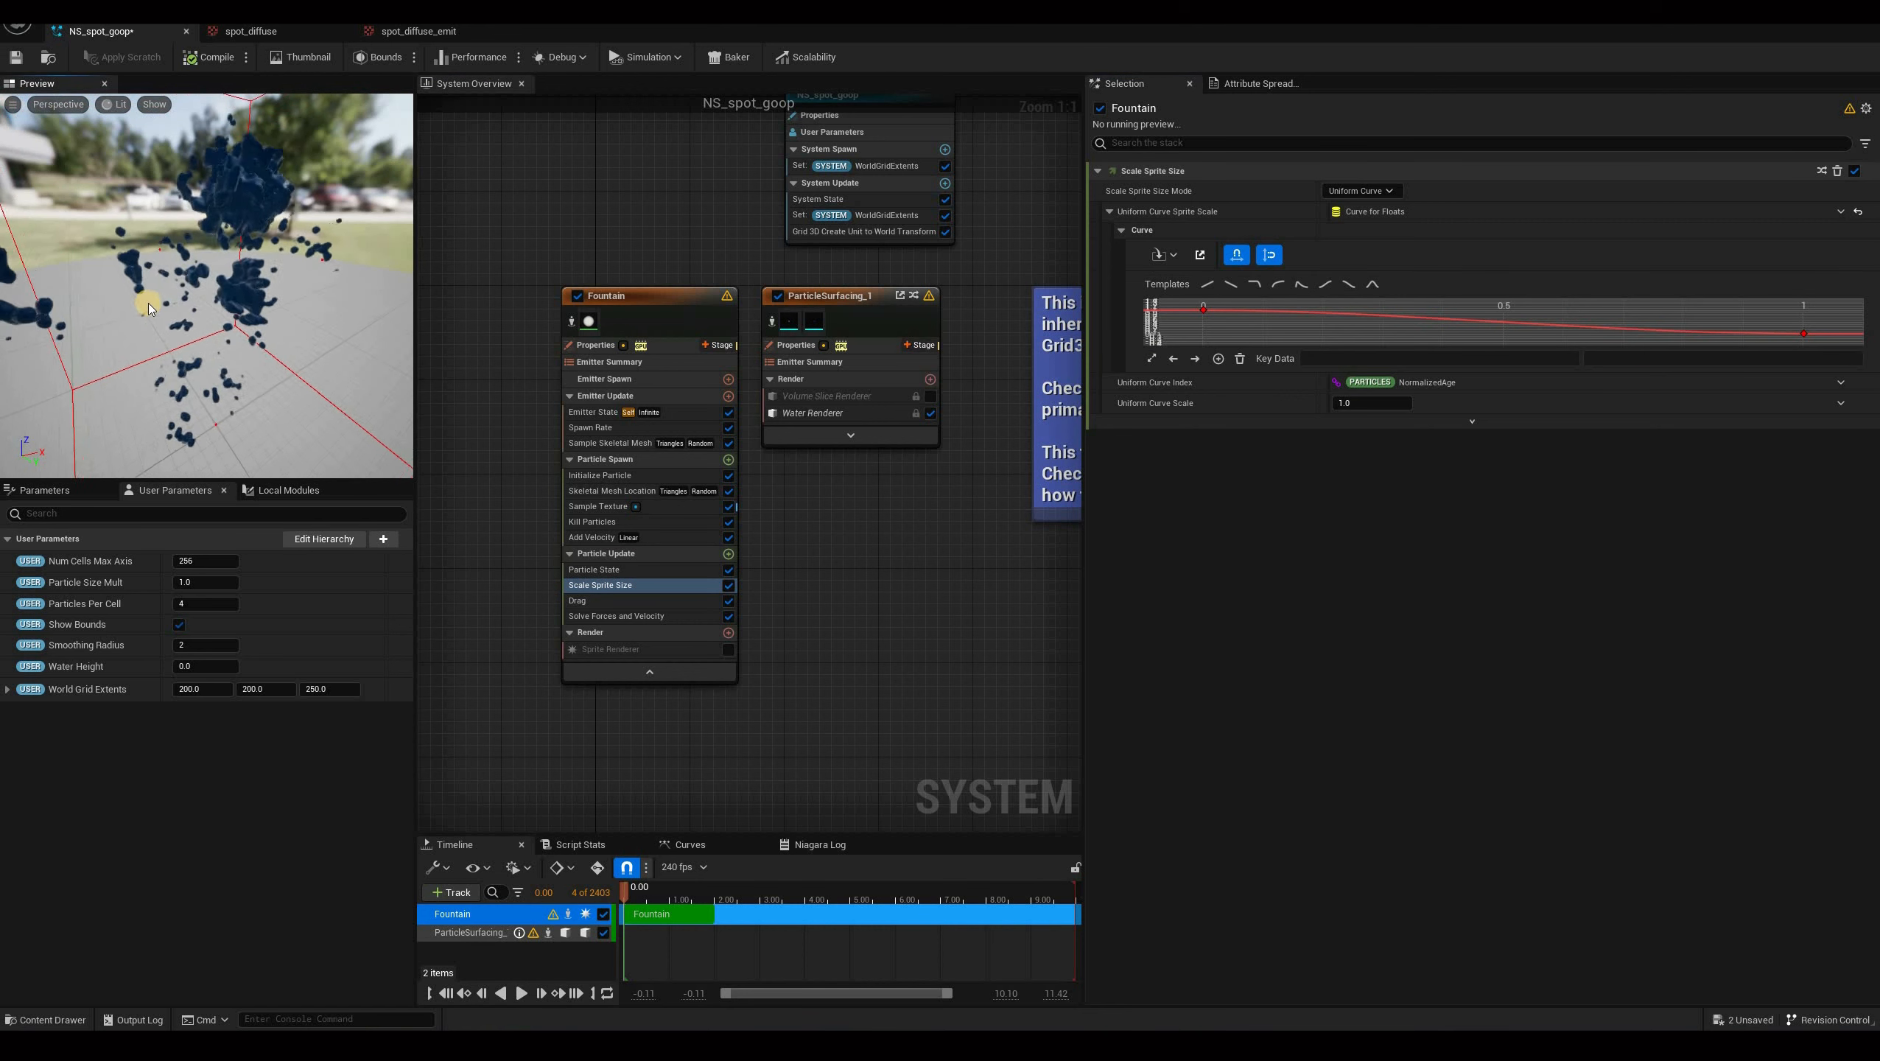
drag(149, 303, 332, 827)
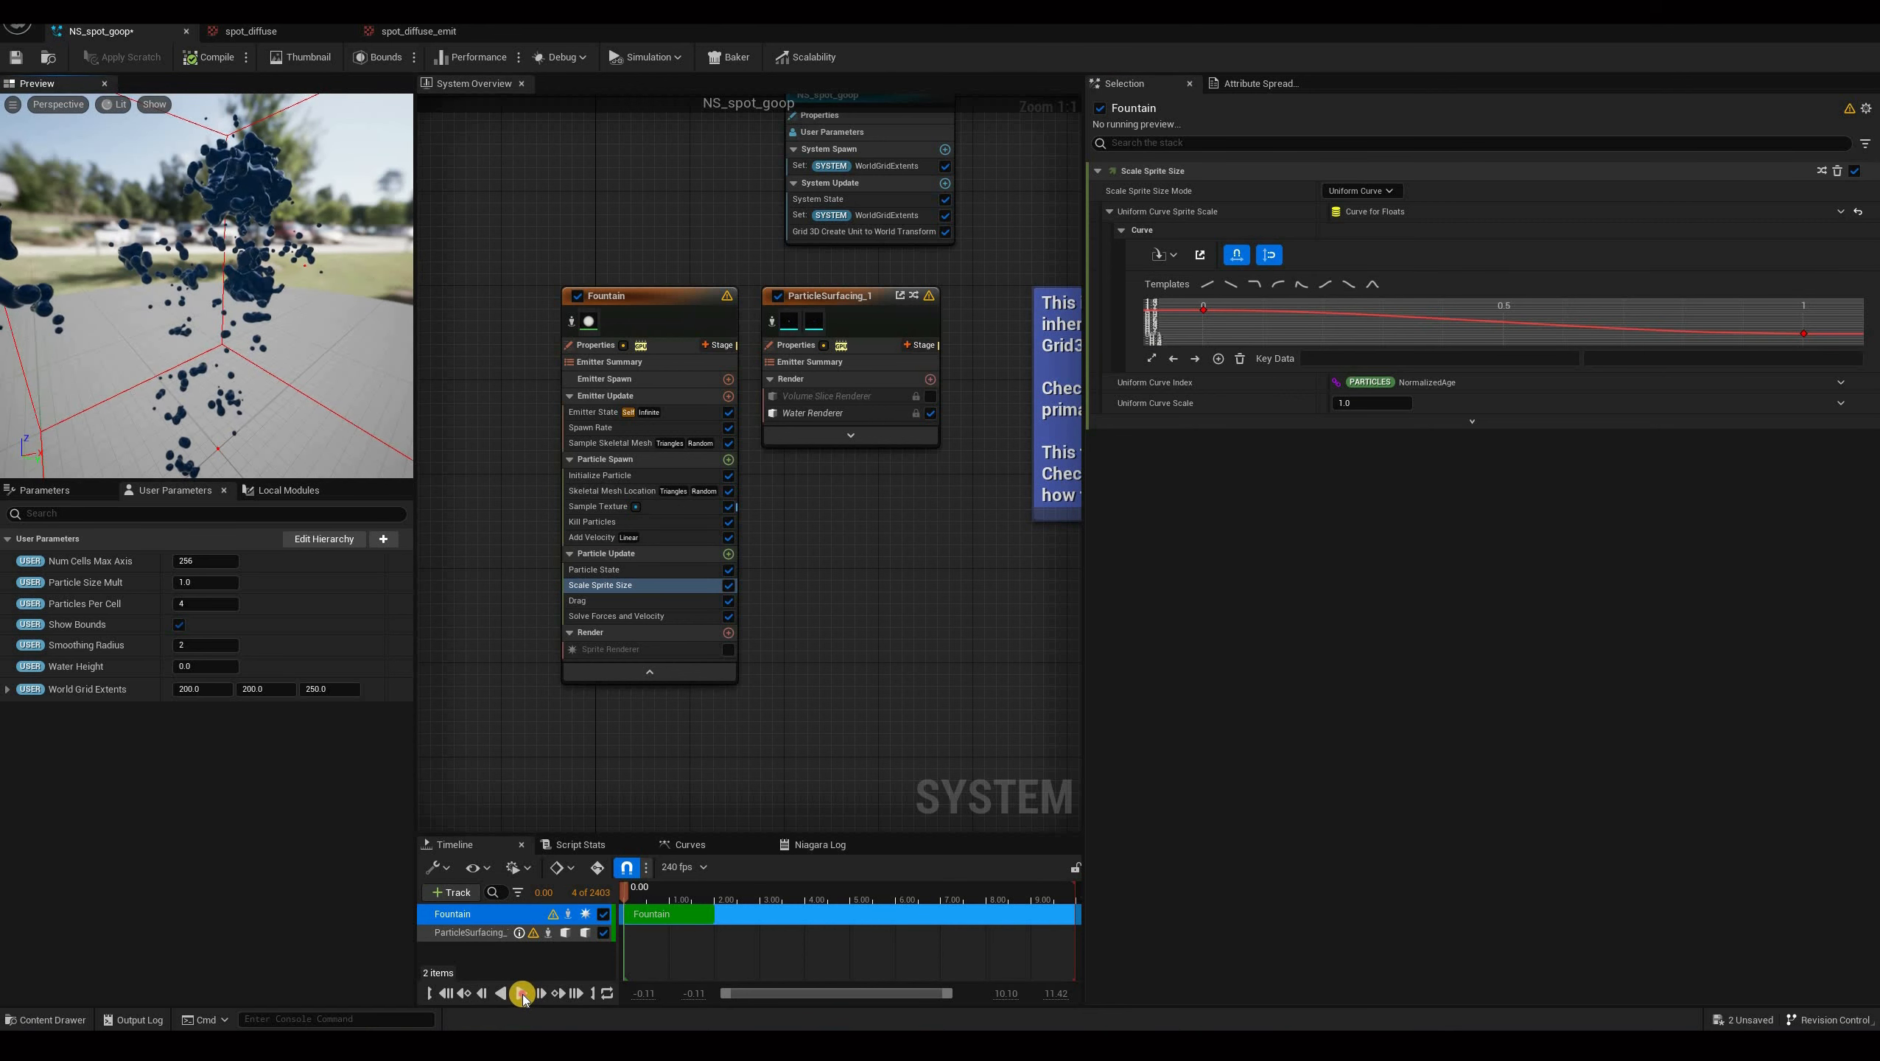
Play the goop system simulation and orbit the preview viewport to inspect the particle spray.
key(space)
mouse_move(330, 297)
mouse_down()
mouse_move(42, 294)
mouse_move(417, 319)
mouse_move(302, 289)
mouse_up()
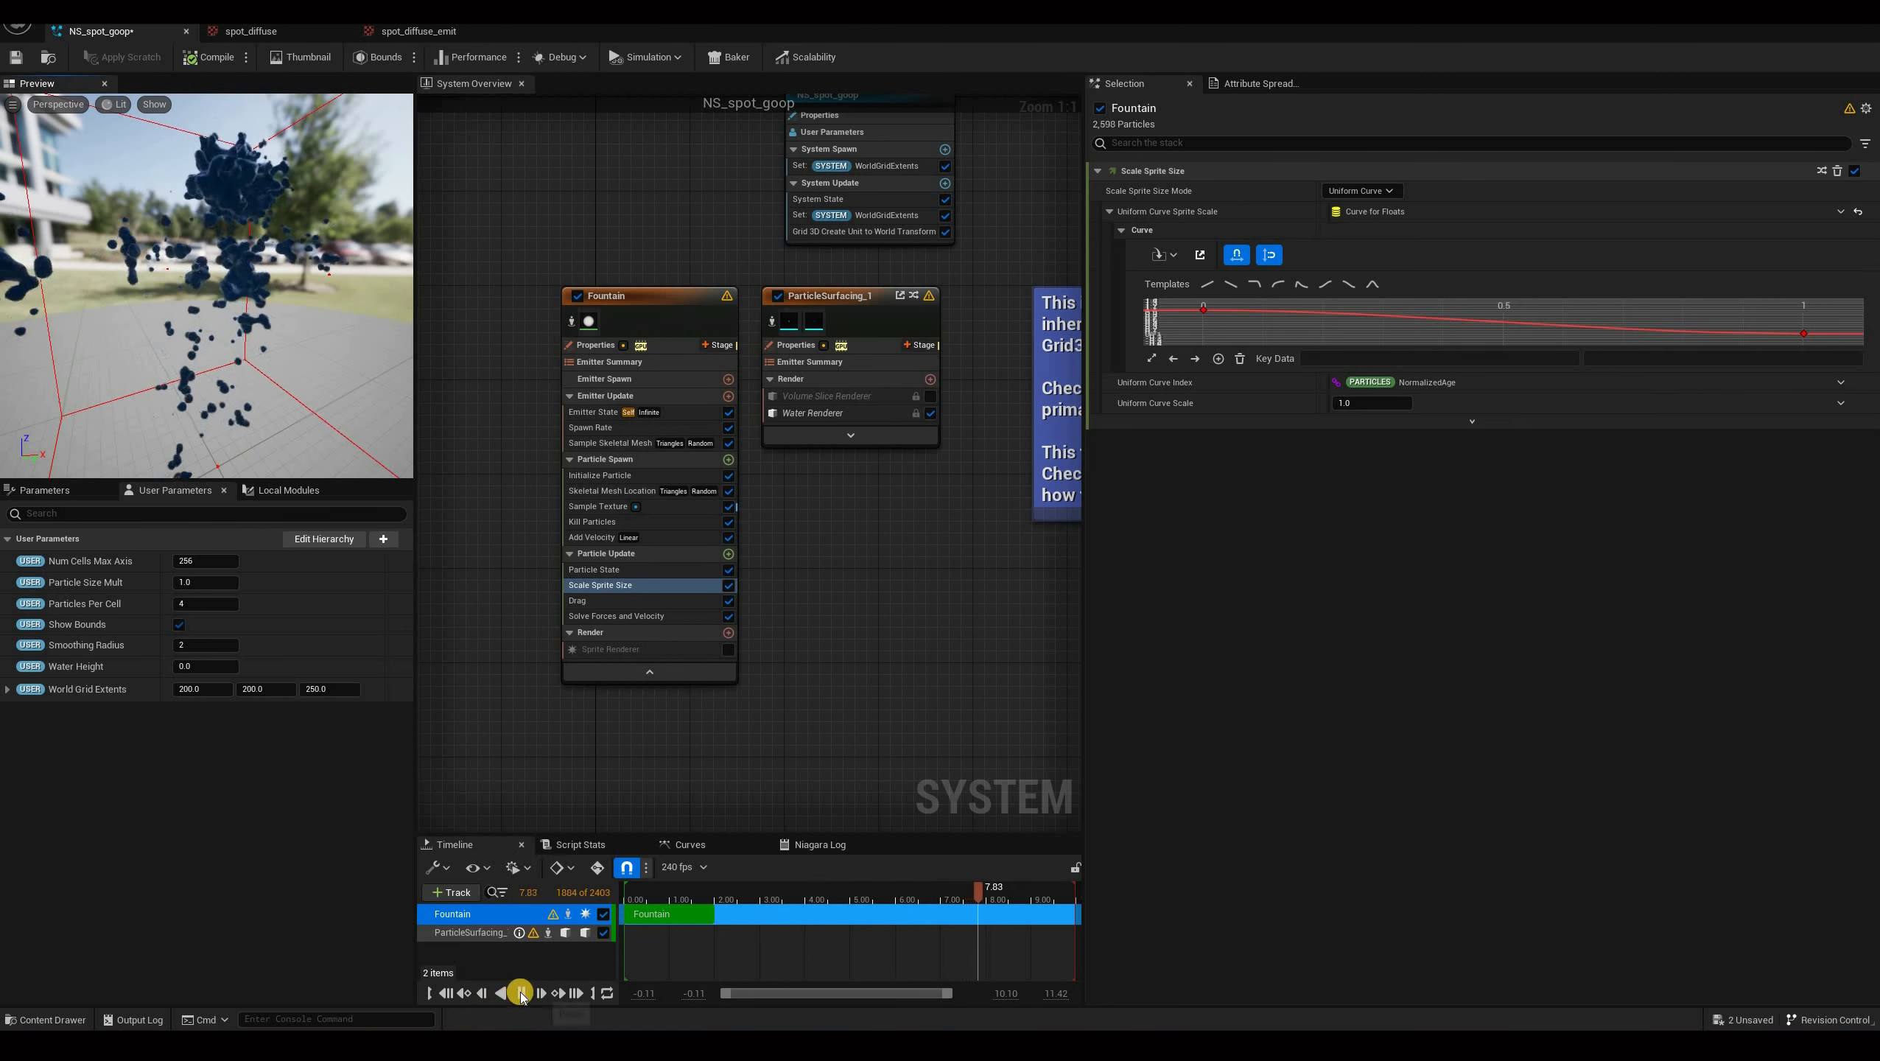
drag(160, 364, 161, 333)
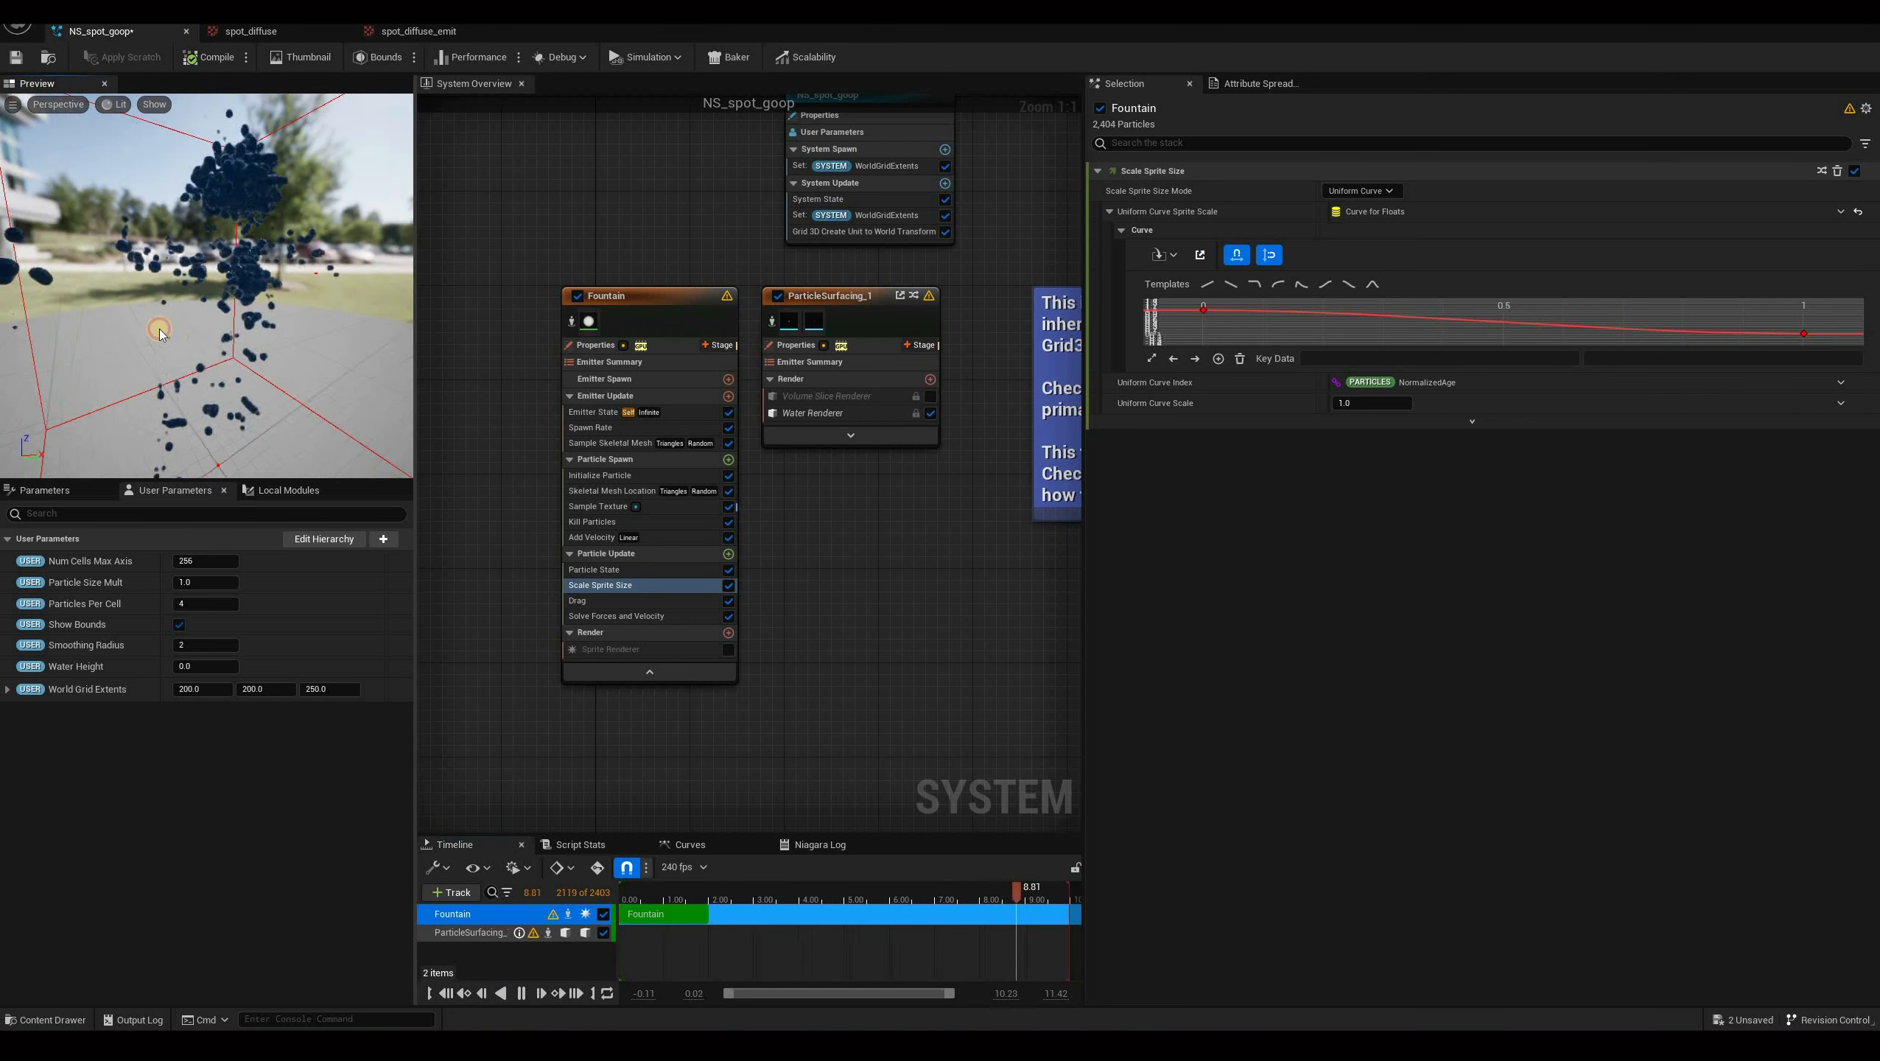
click(522, 994)
drag(263, 409, 310, 314)
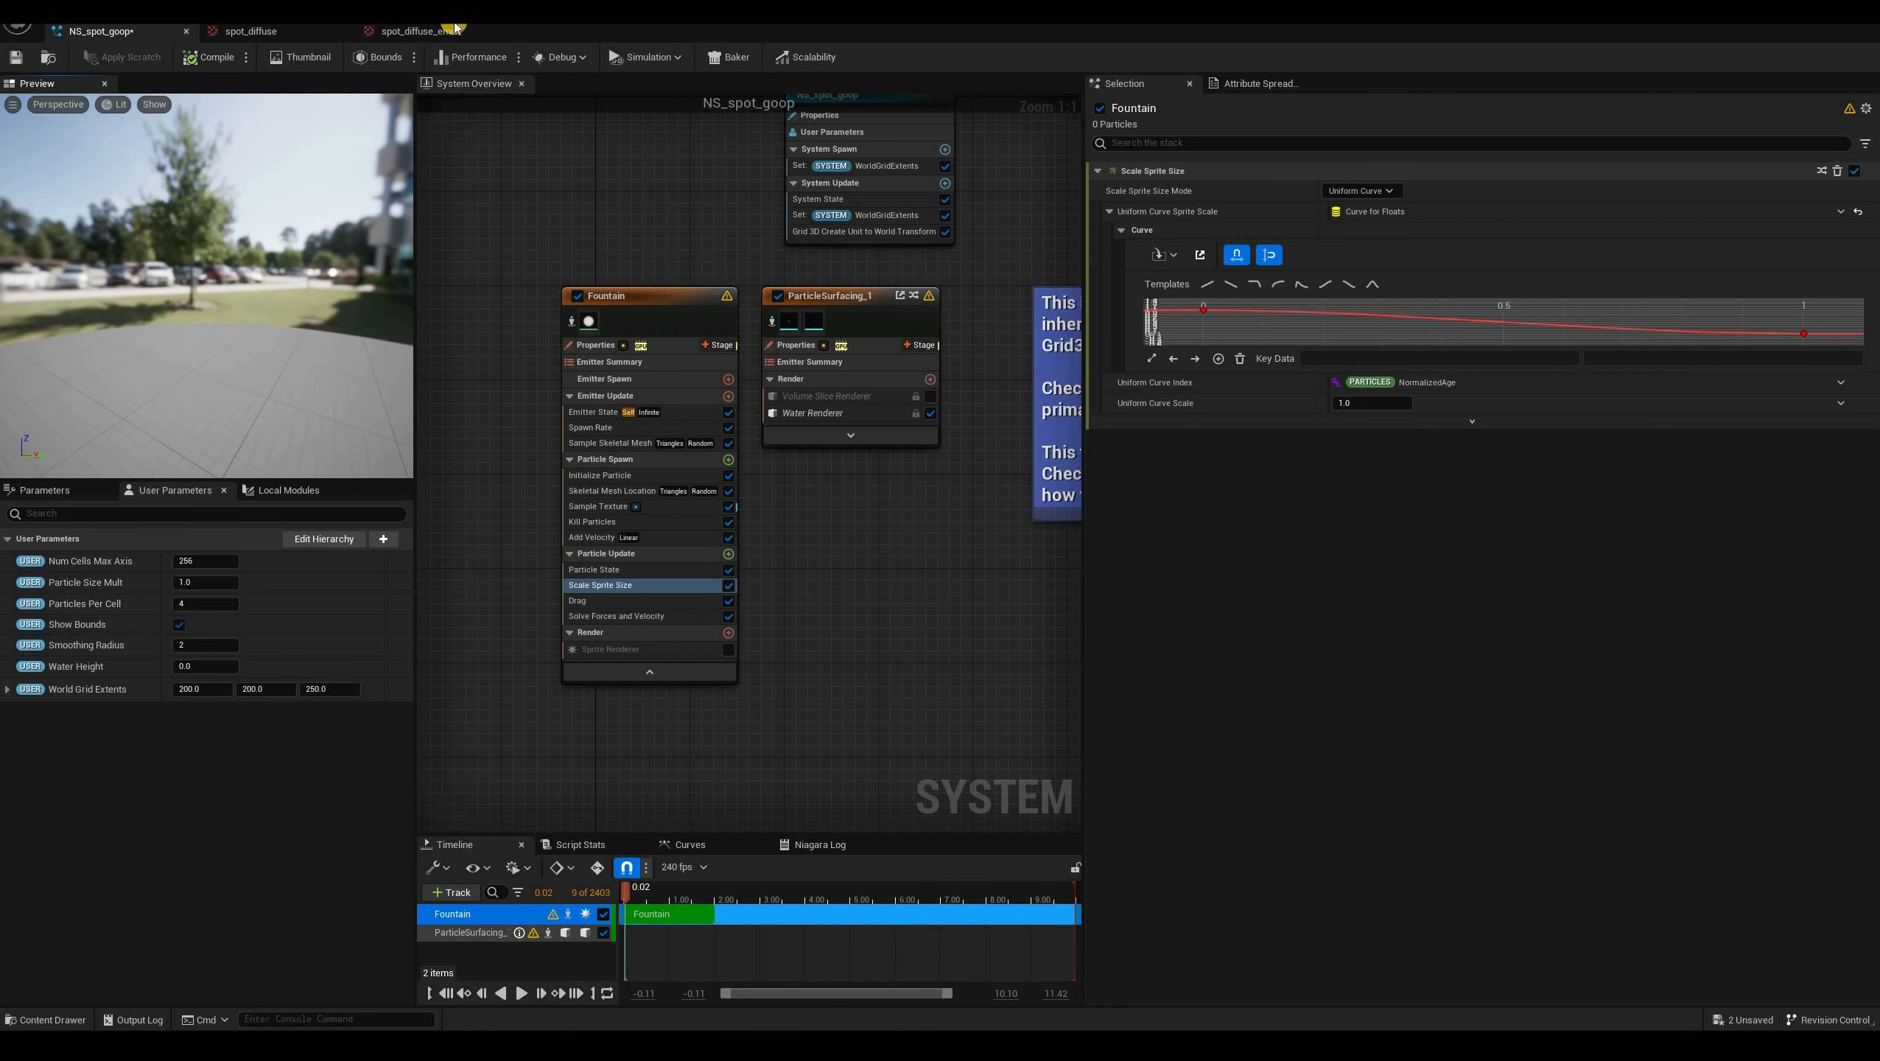
drag(499, 31, 321, 299)
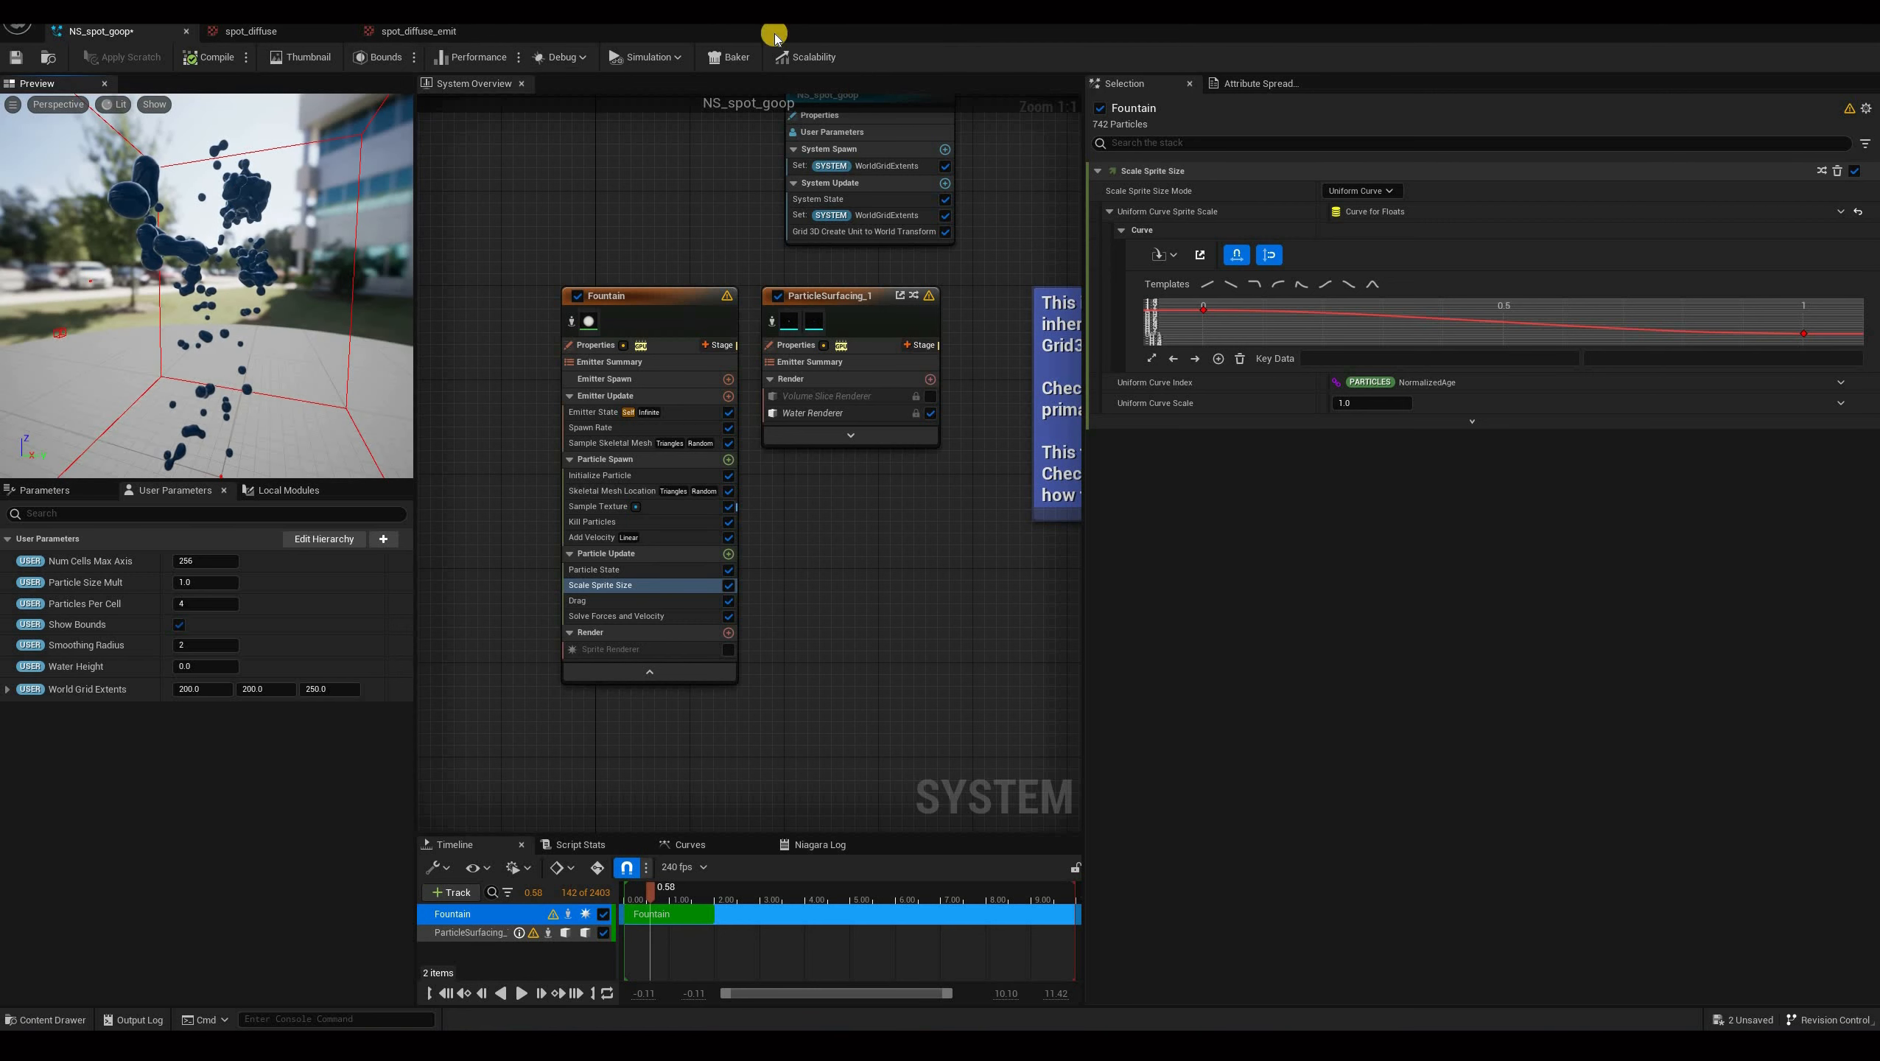
Play the level and orbit around the character to inspect the goop effect, then stop play.
click(322, 62)
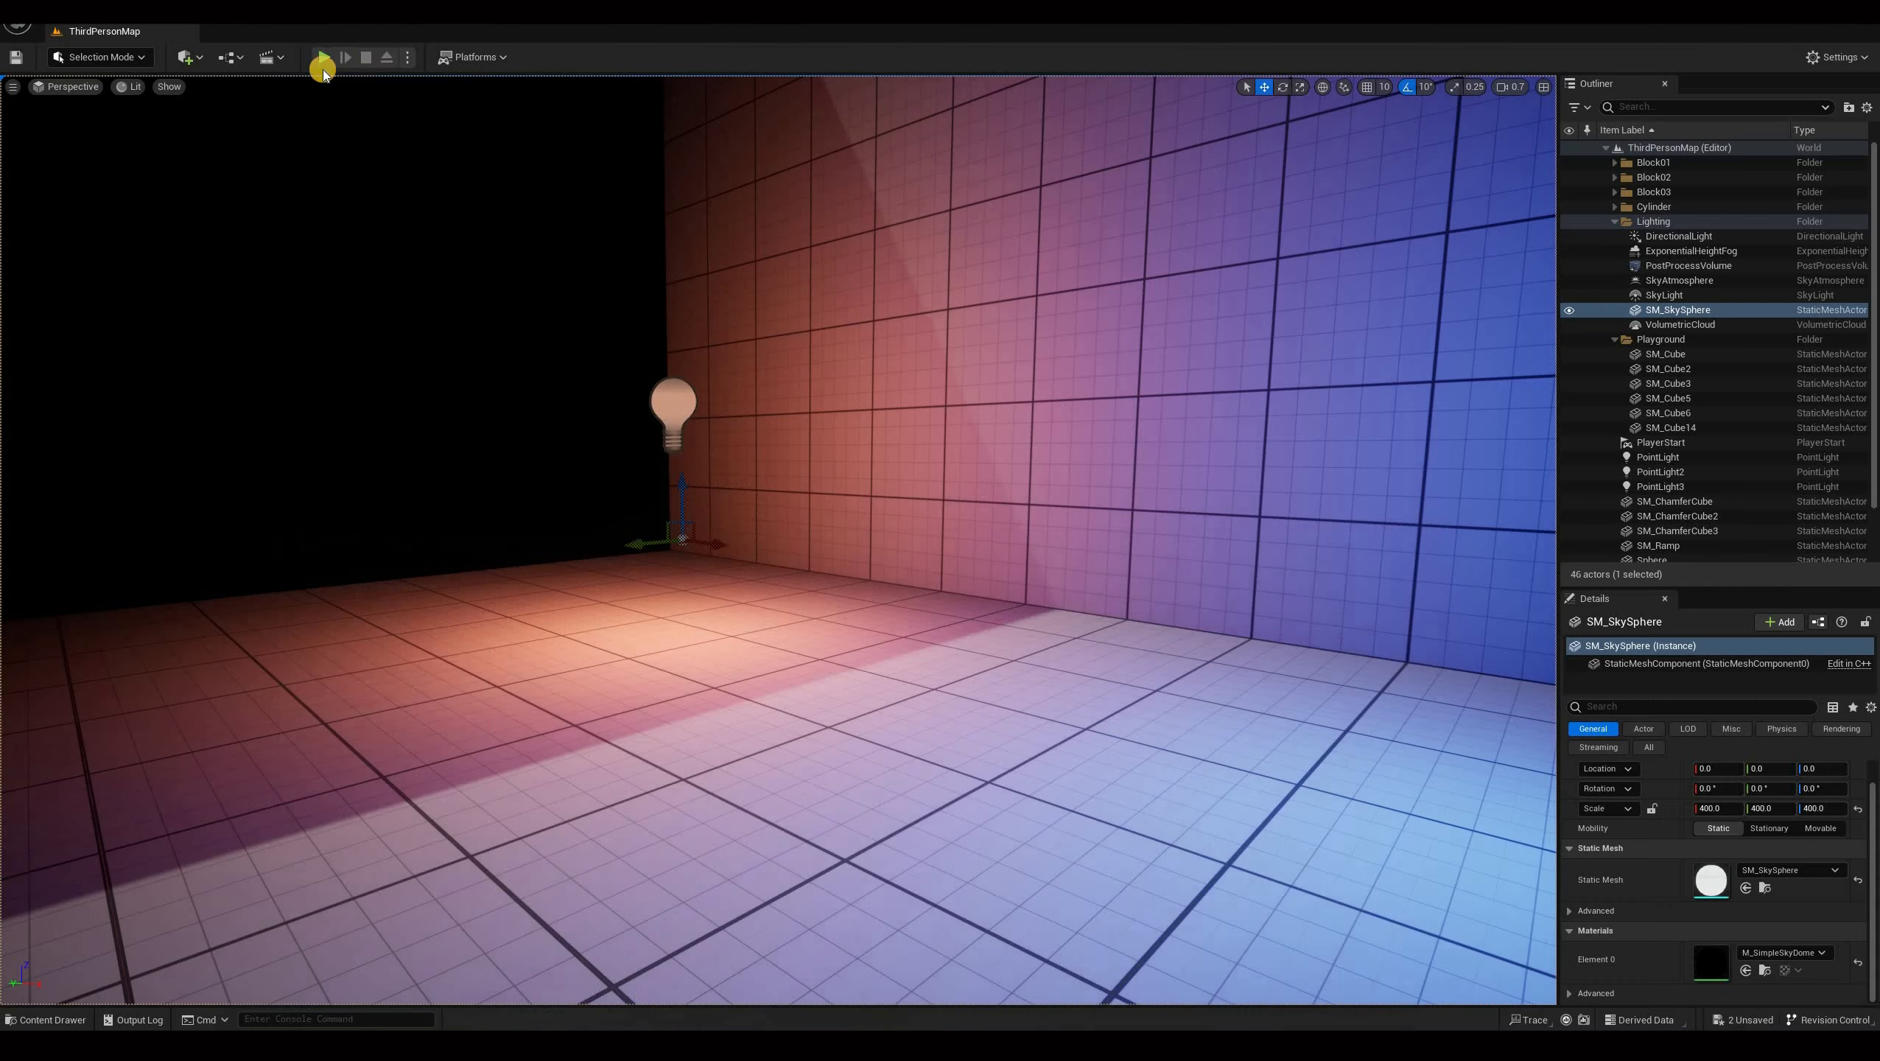
click(324, 59)
click(324, 60)
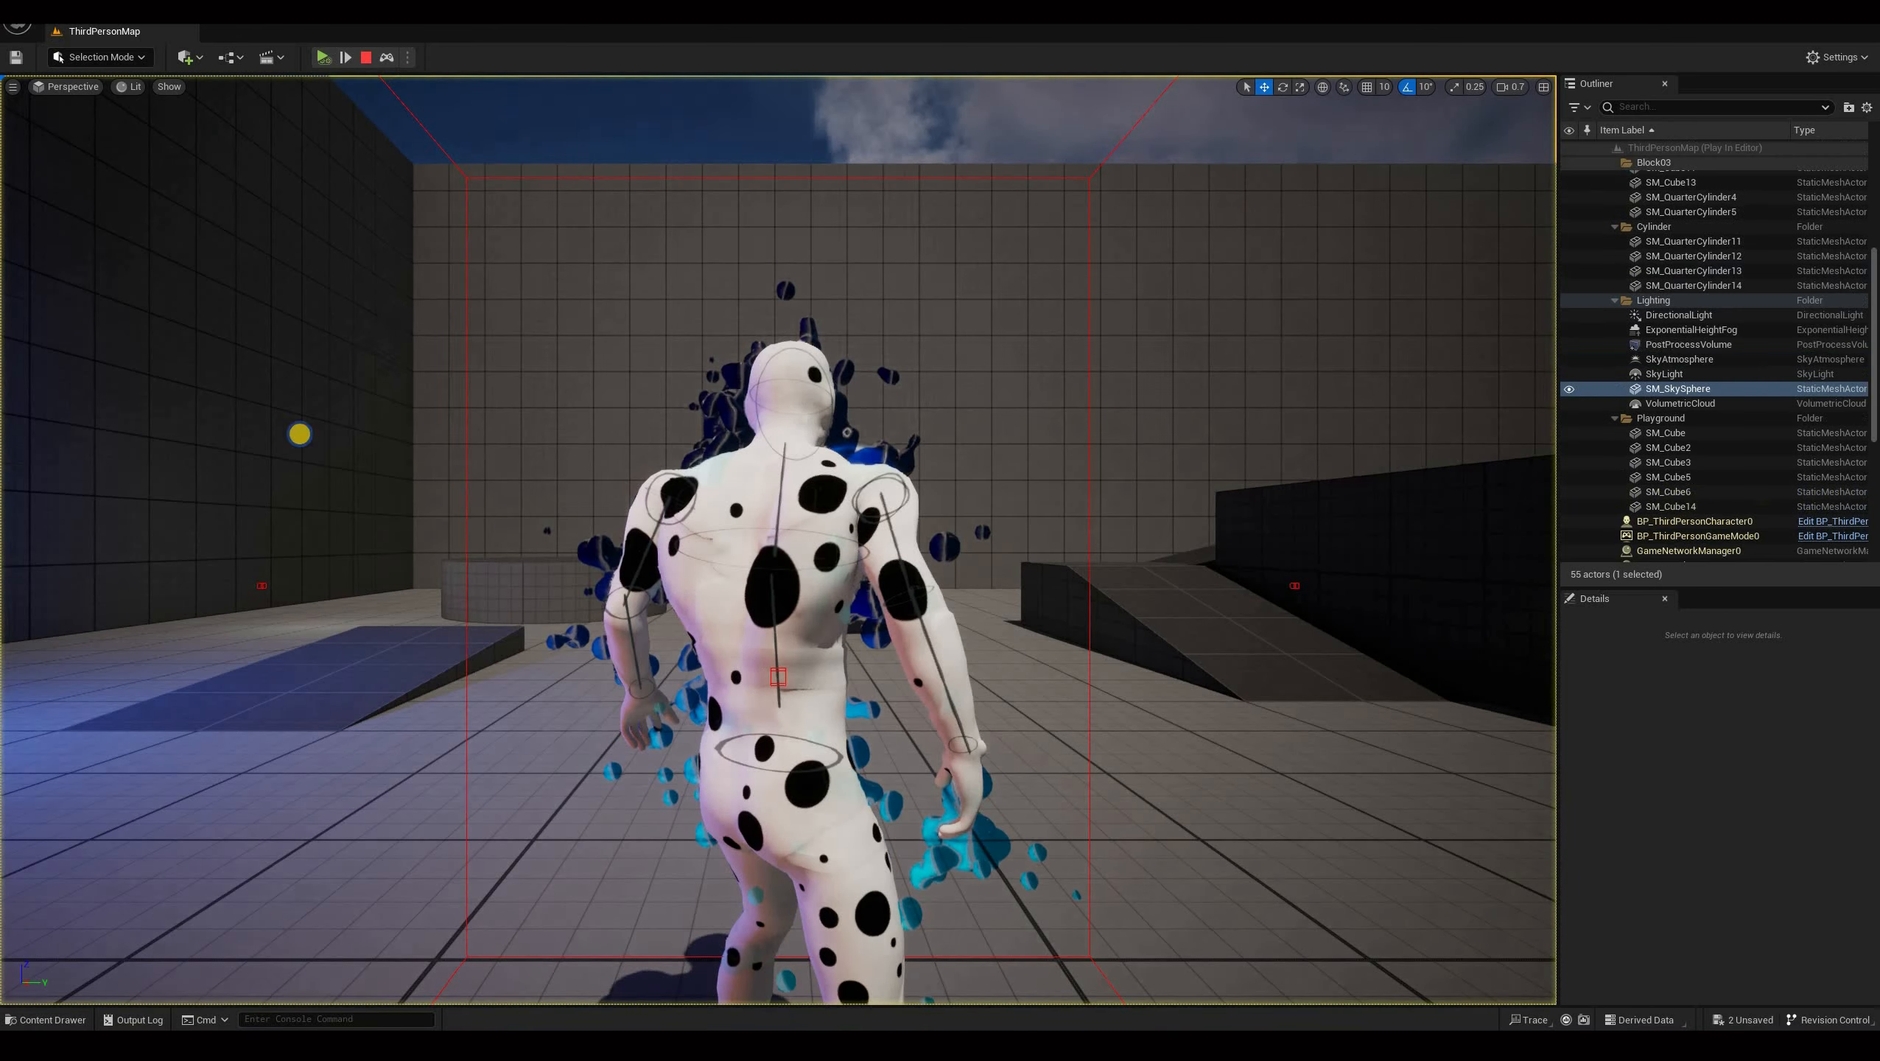
right_drag(297, 434, 722, 512)
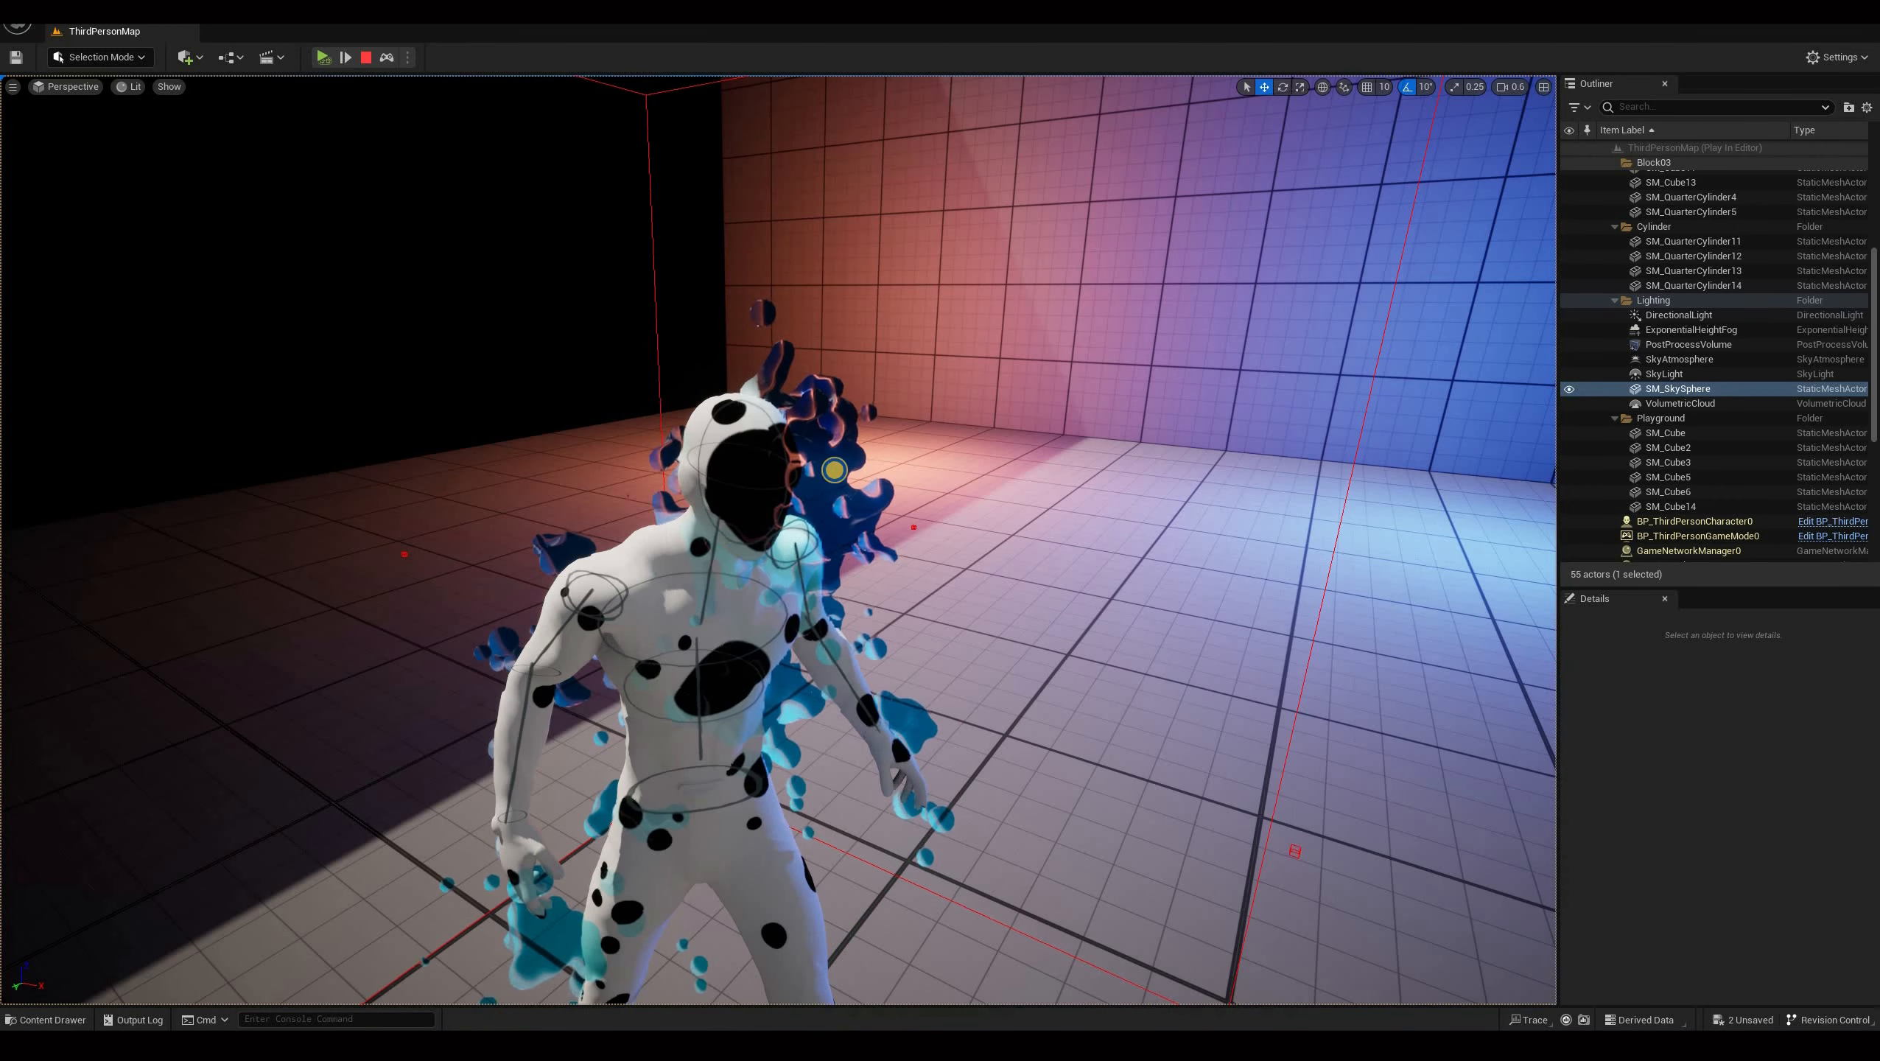
right_drag(711, 474, 563, 620)
right_drag(692, 660, 724, 436)
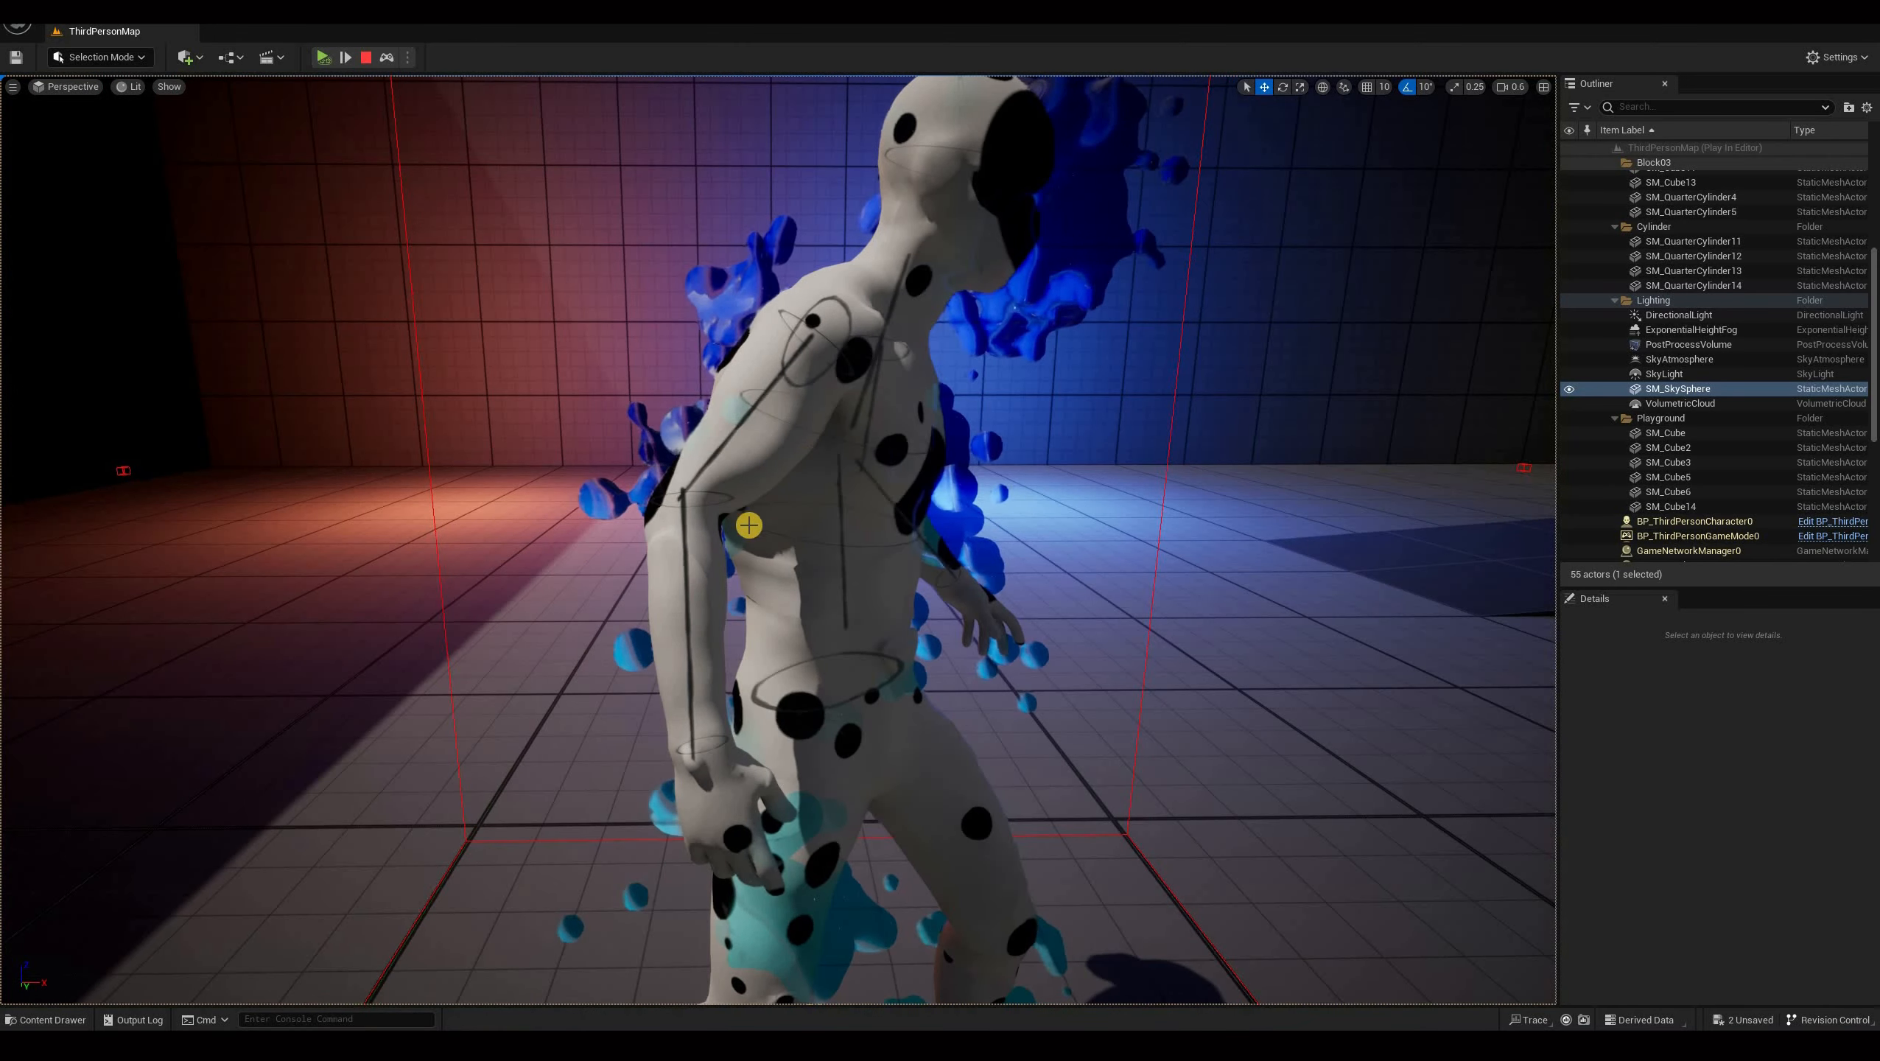
right_drag(748, 525, 738, 457)
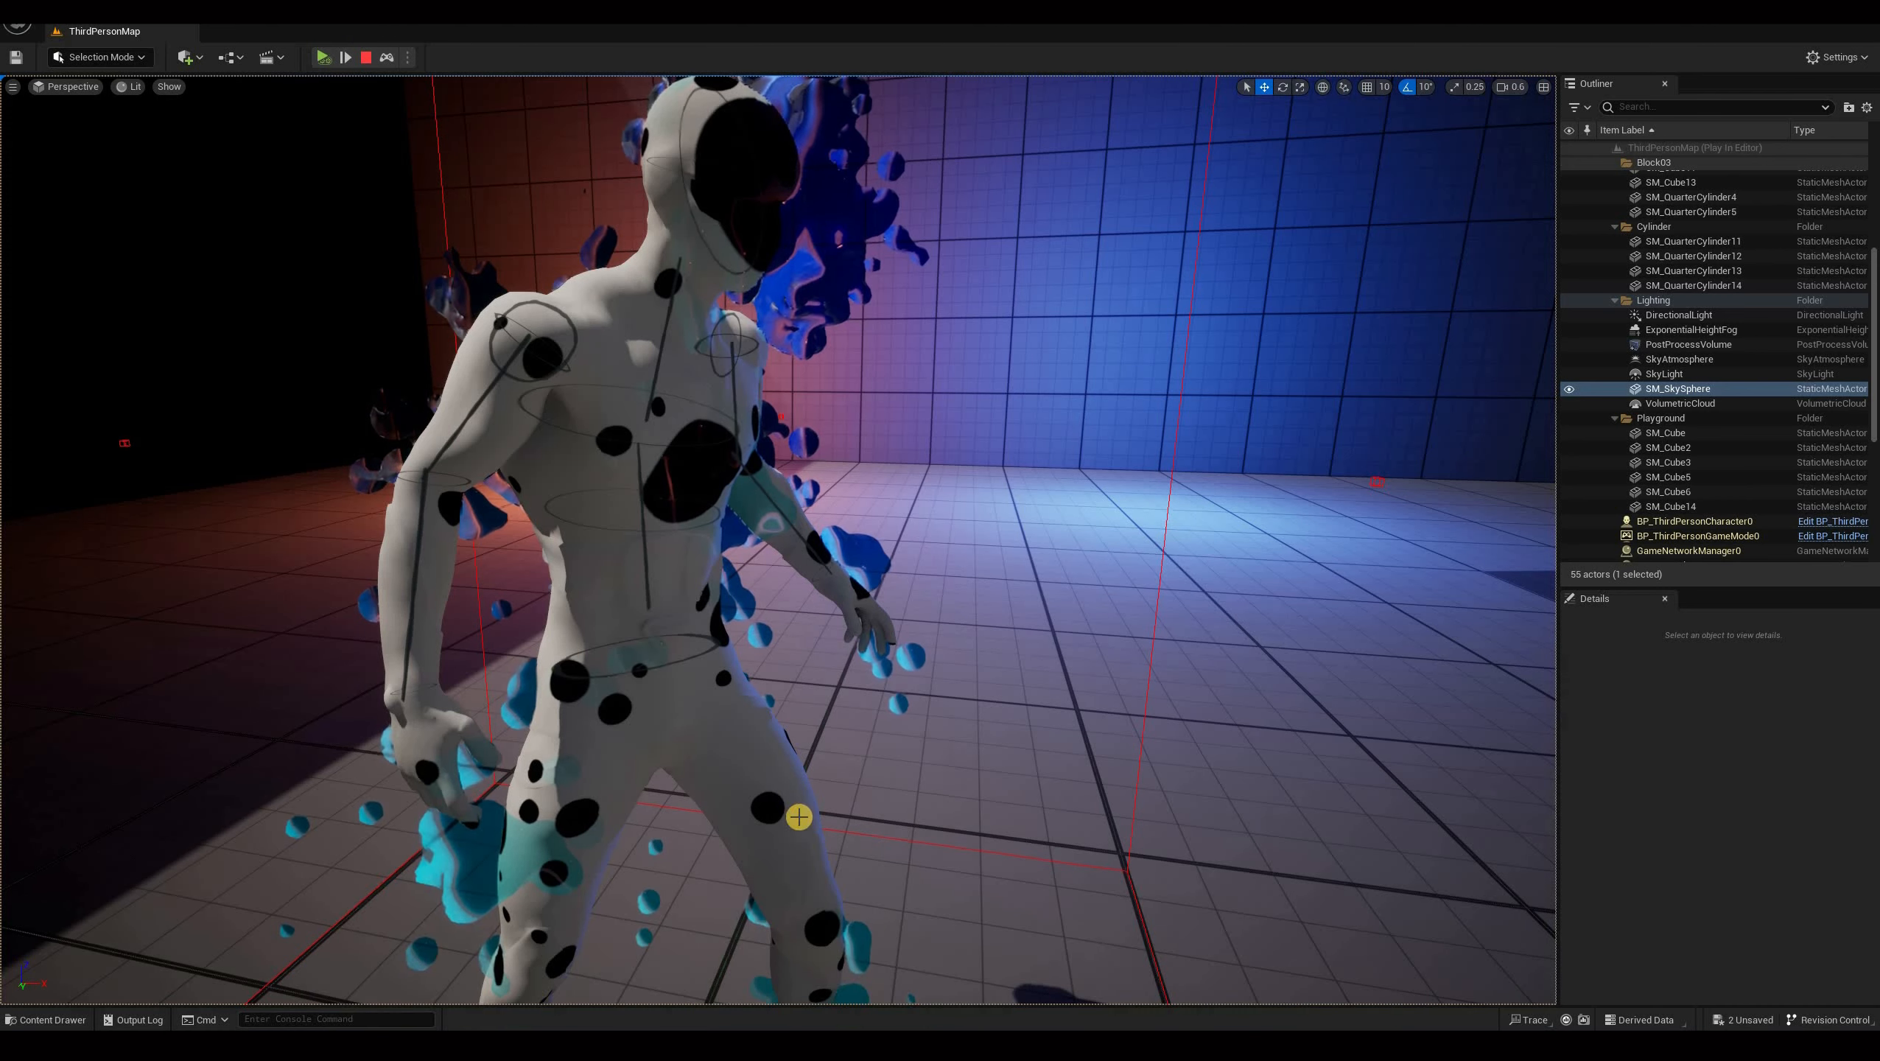
click(366, 57)
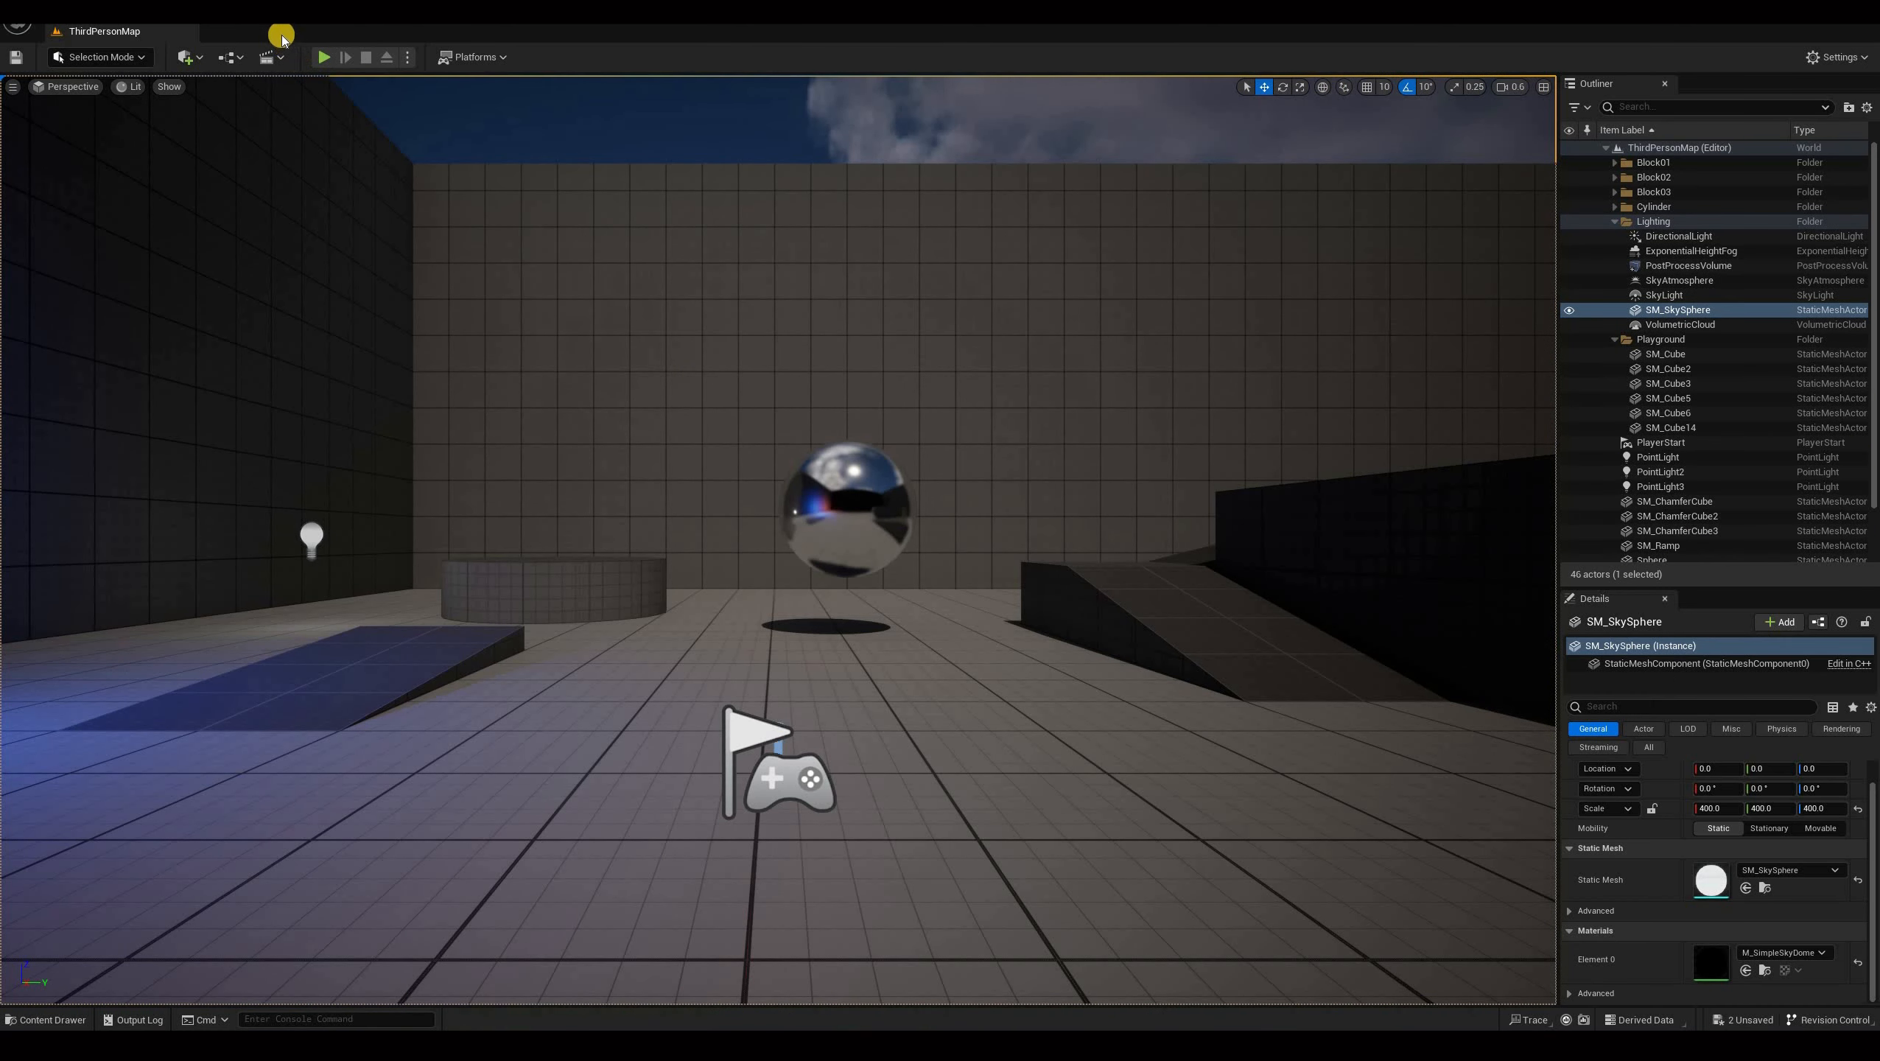
Switch between the spot_diffuse and spot_diffuse_emit texture editors to compare their spot layouts.
mouse_move(552, 1046)
click(703, 981)
click(126, 31)
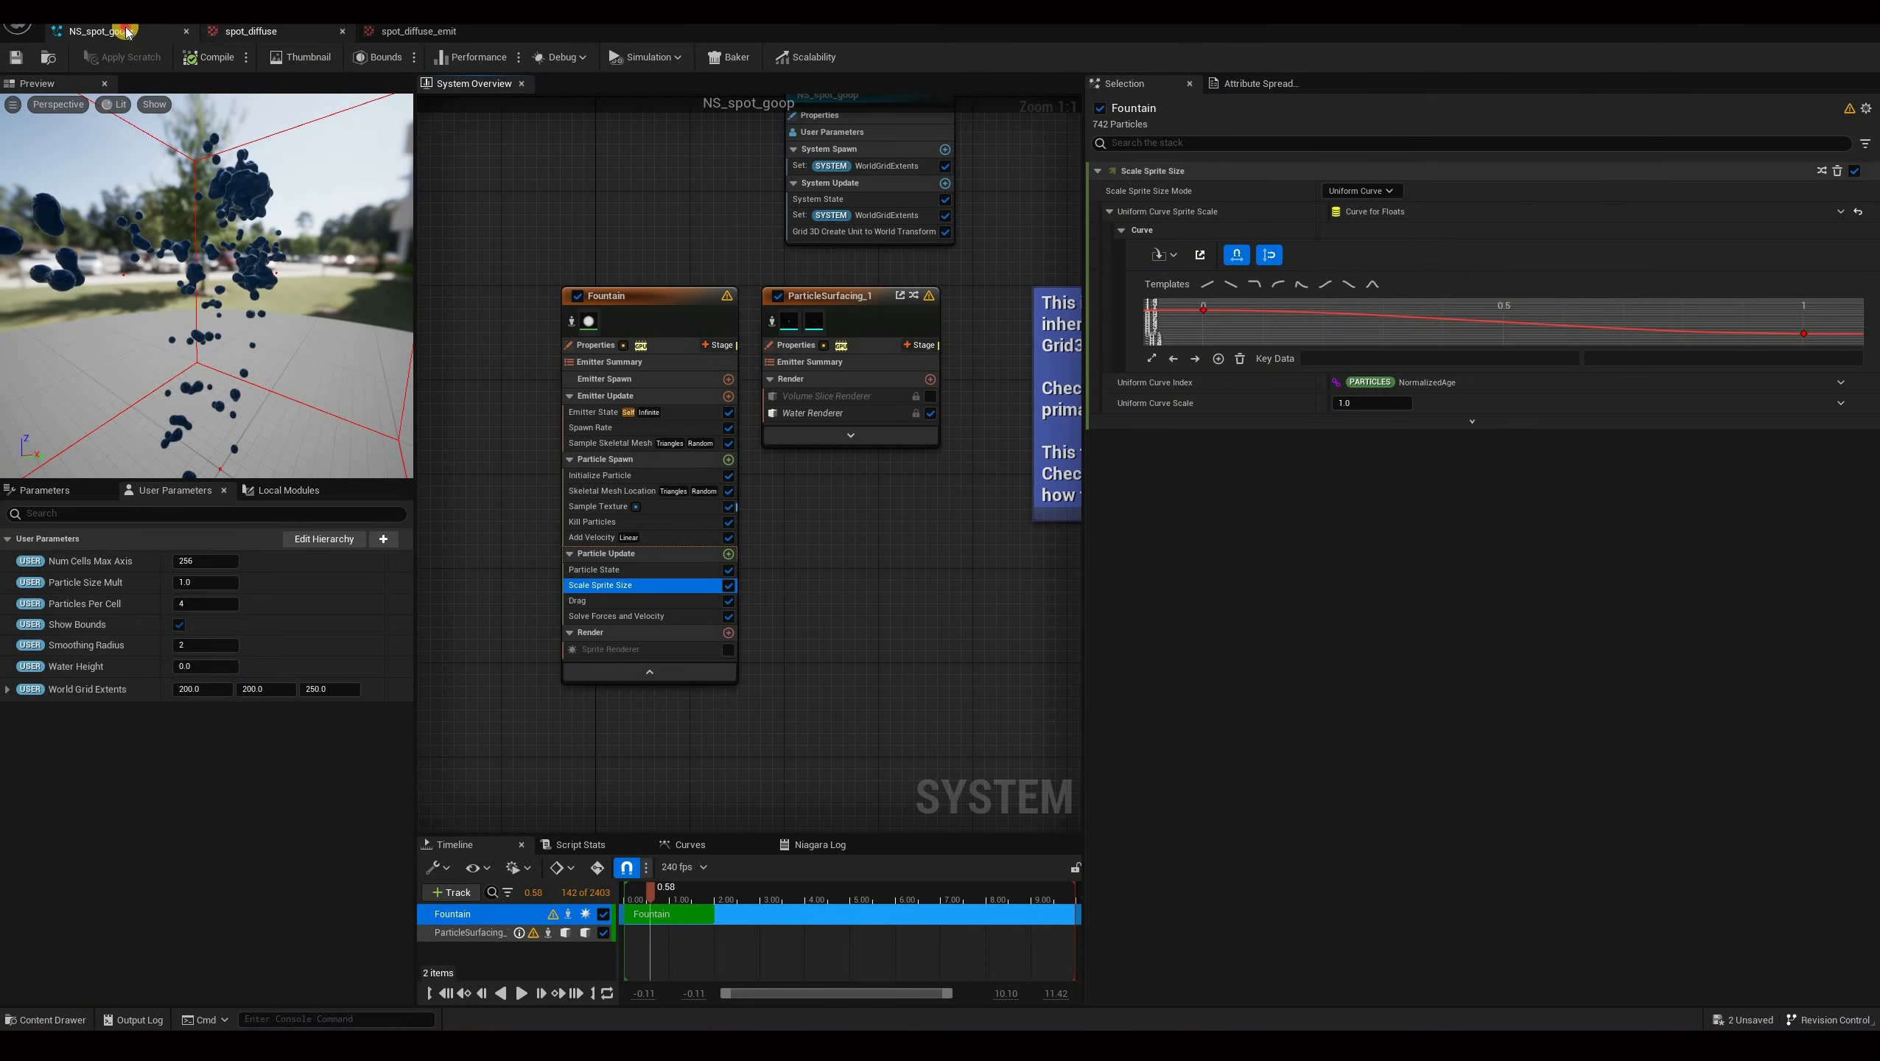
click(251, 31)
click(536, 393)
click(126, 31)
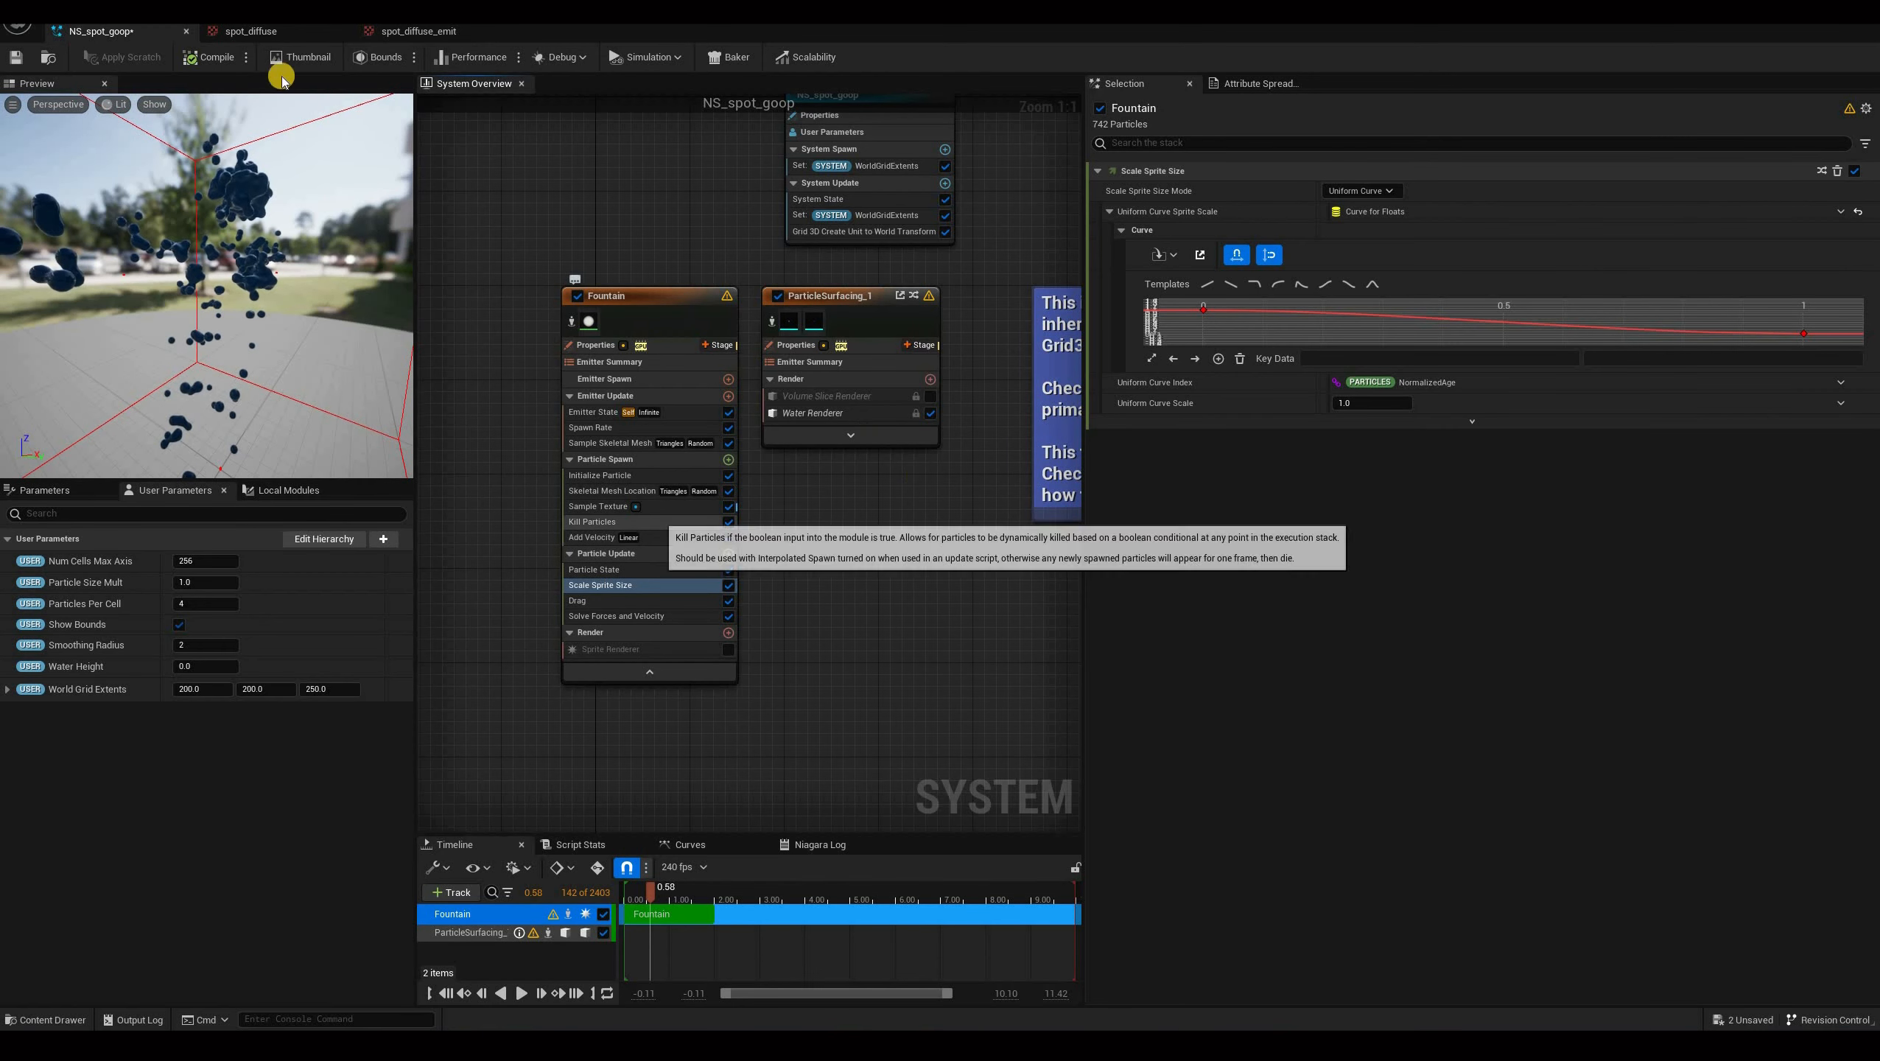
click(597, 506)
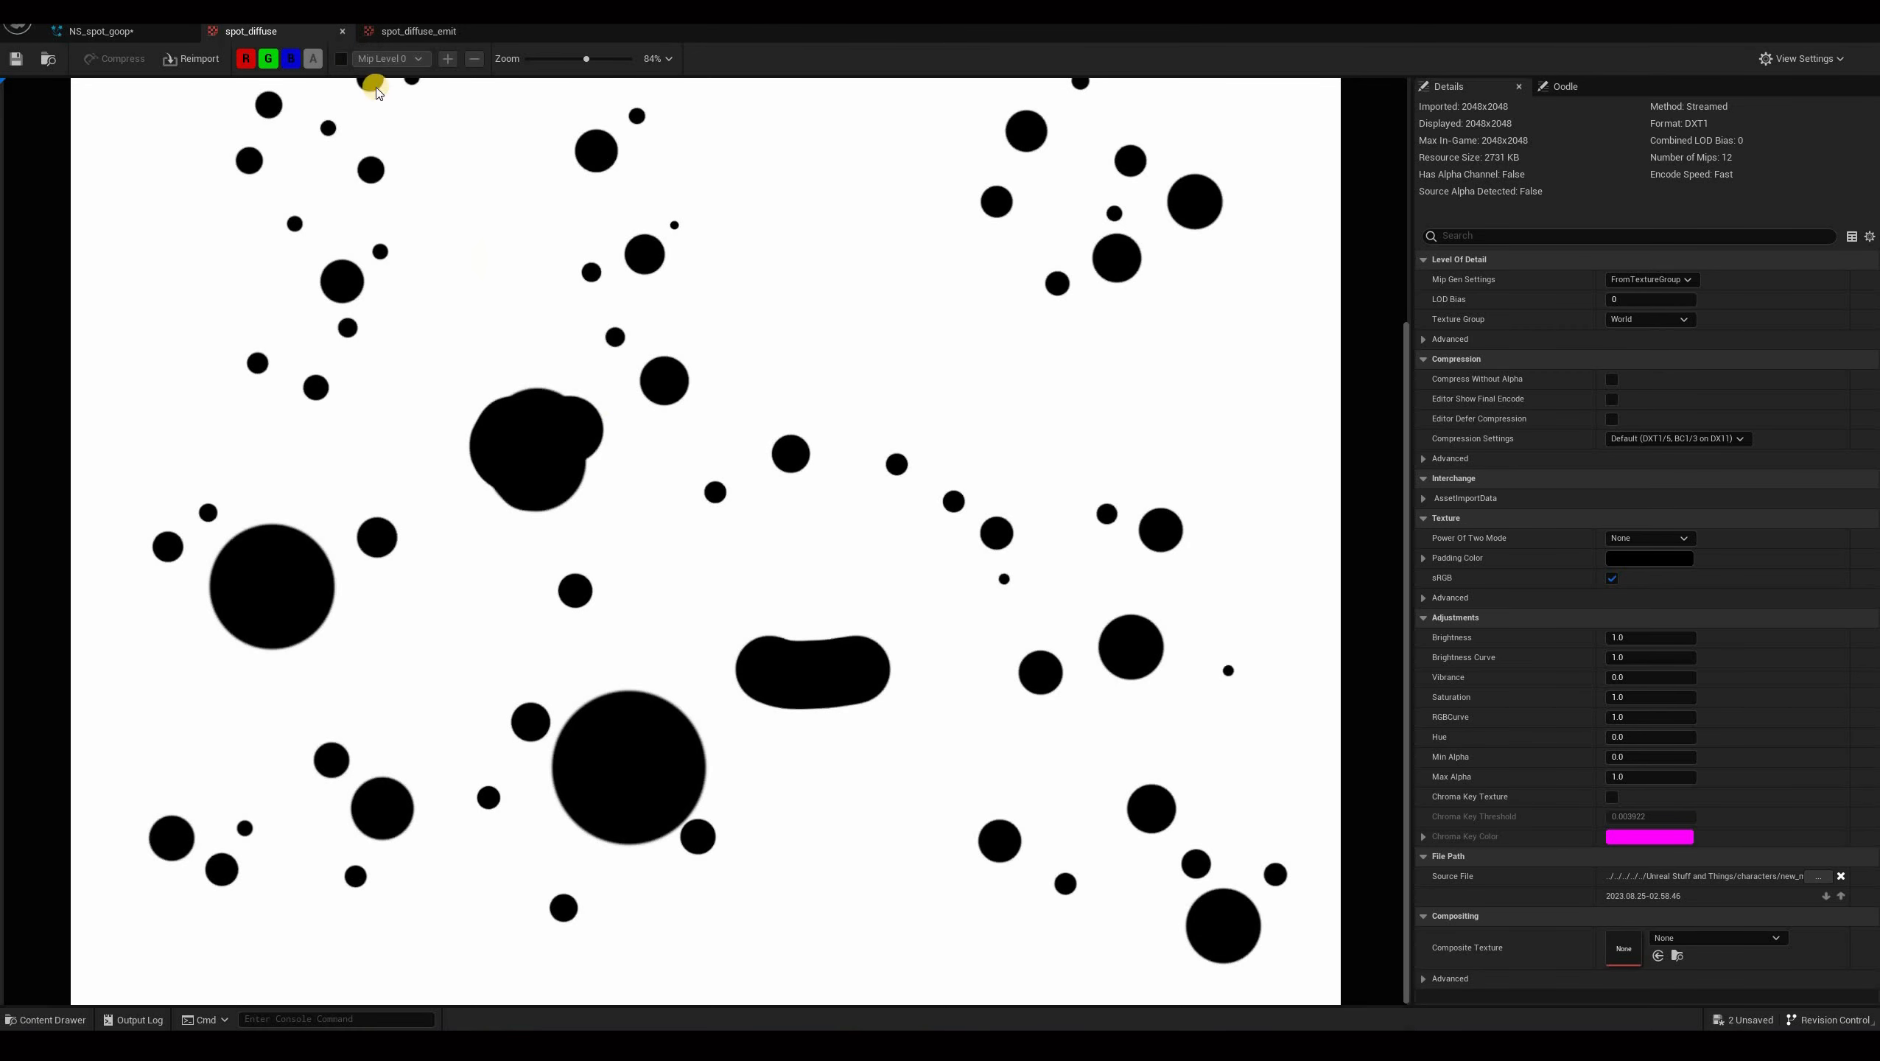
scroll(375, 87, down, 5)
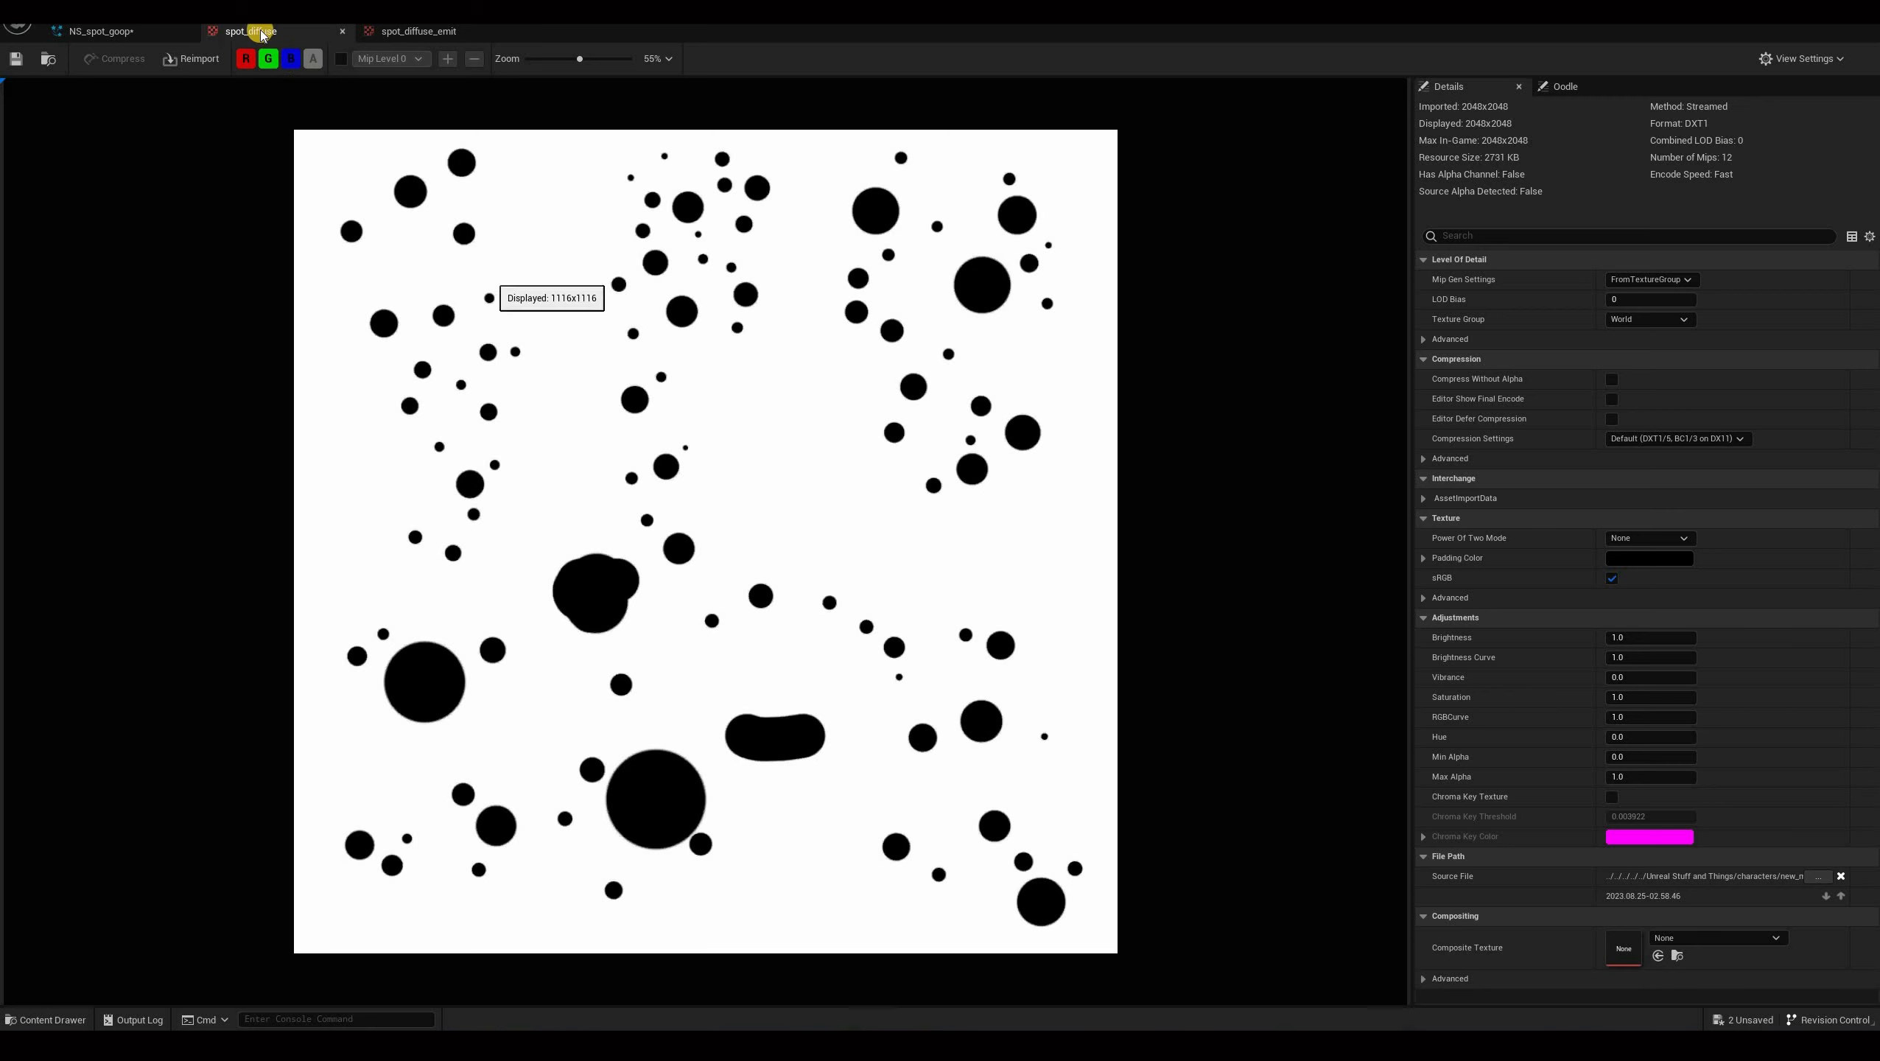
click(386, 31)
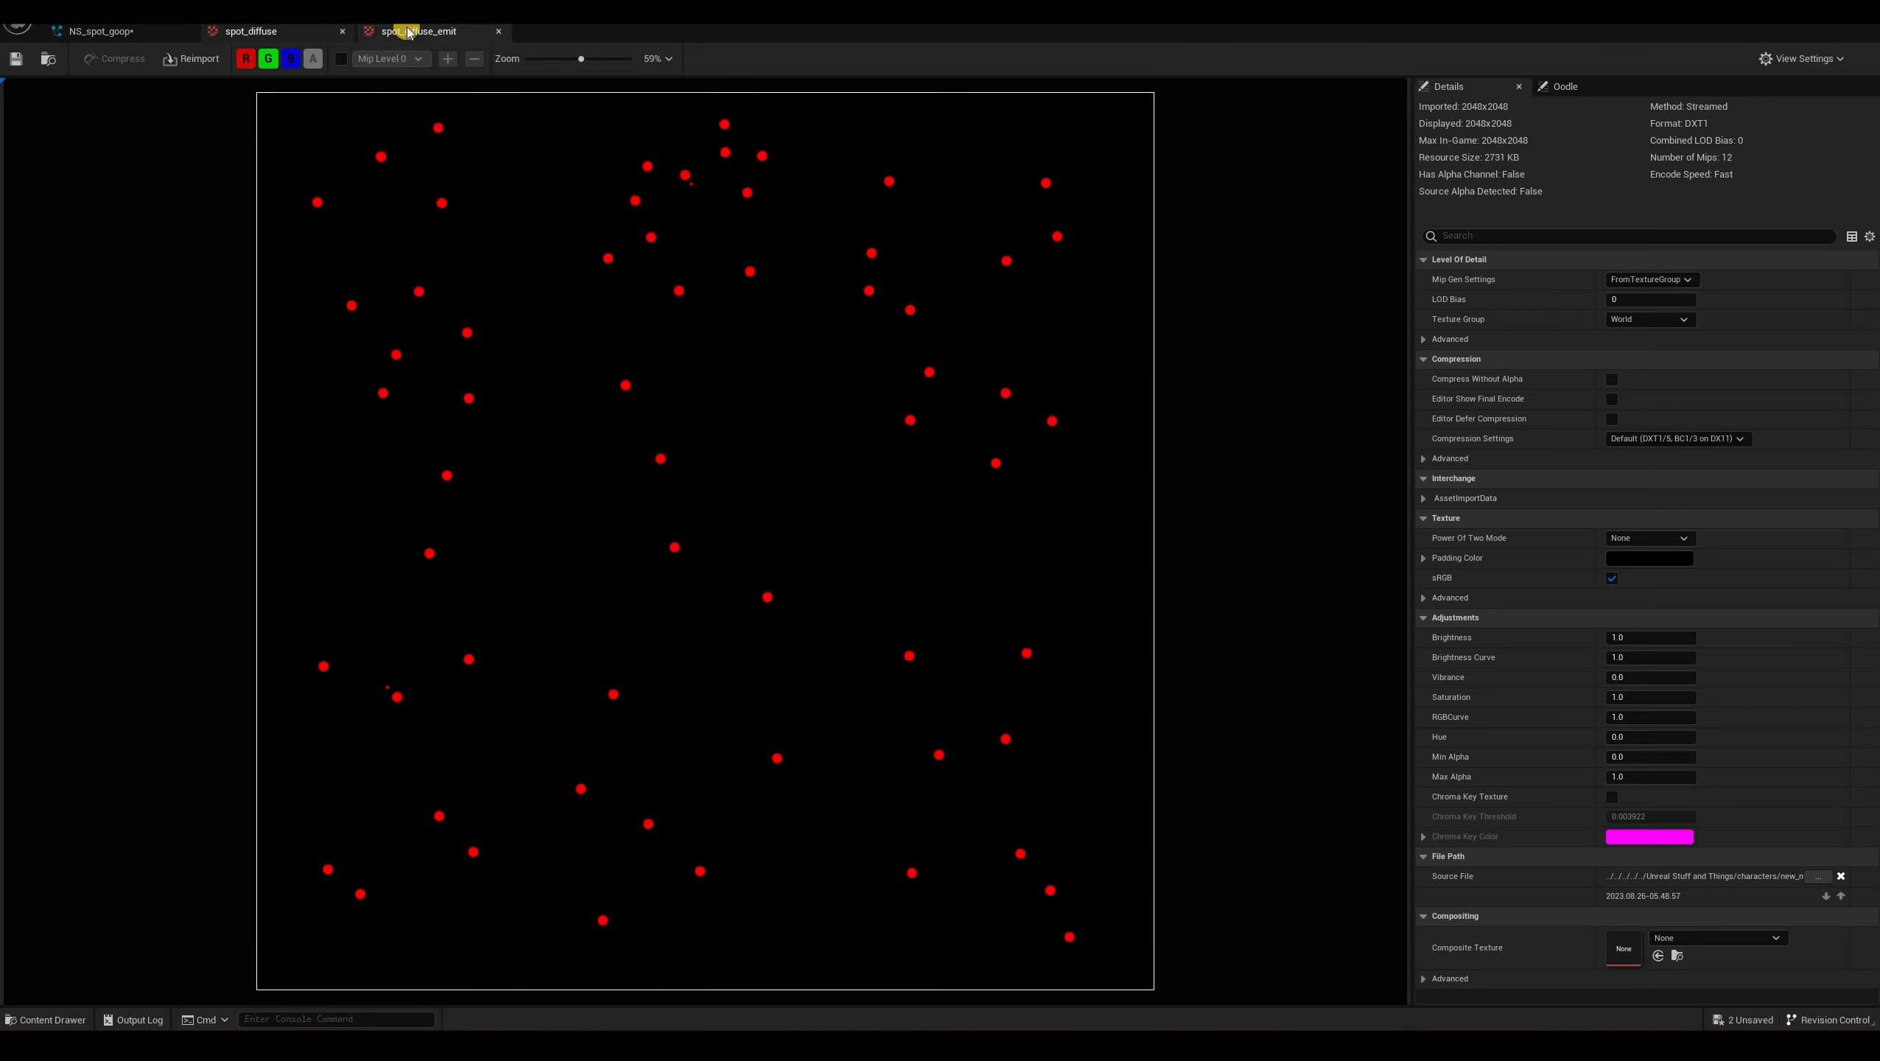
click(296, 31)
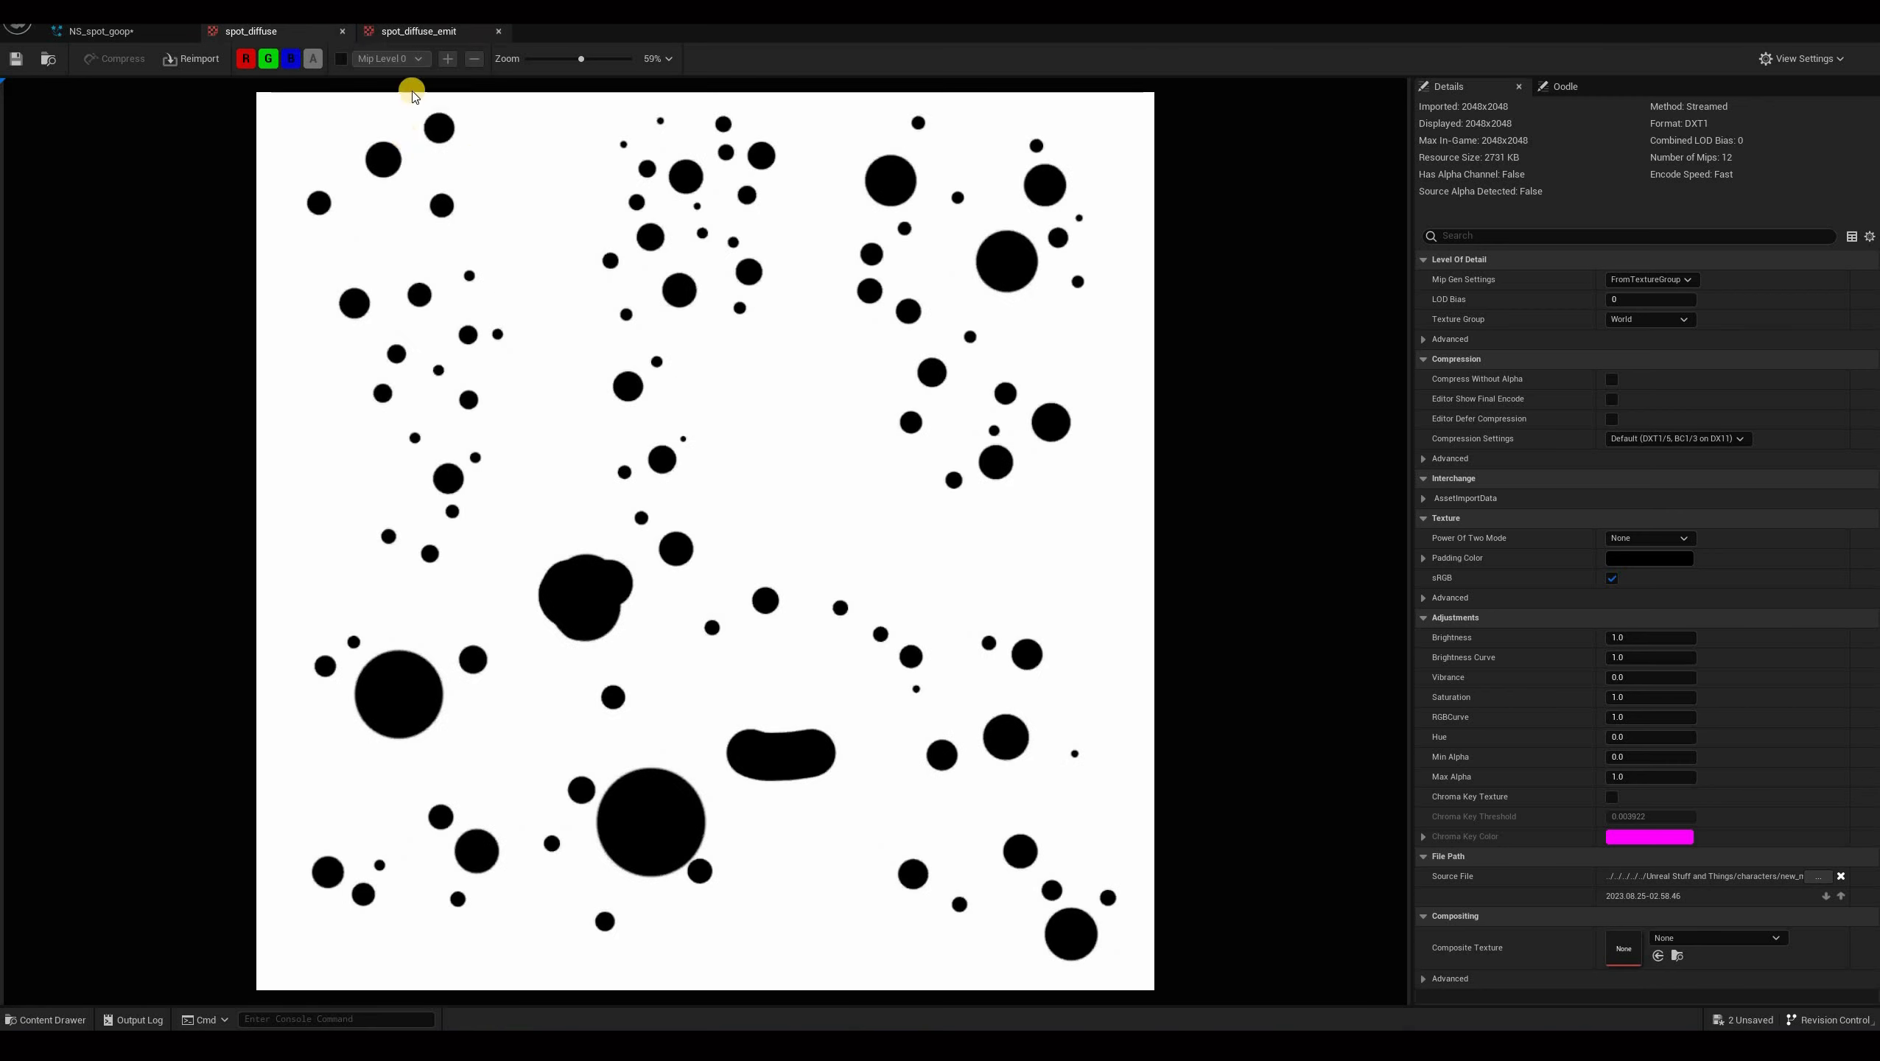
click(427, 33)
click(304, 31)
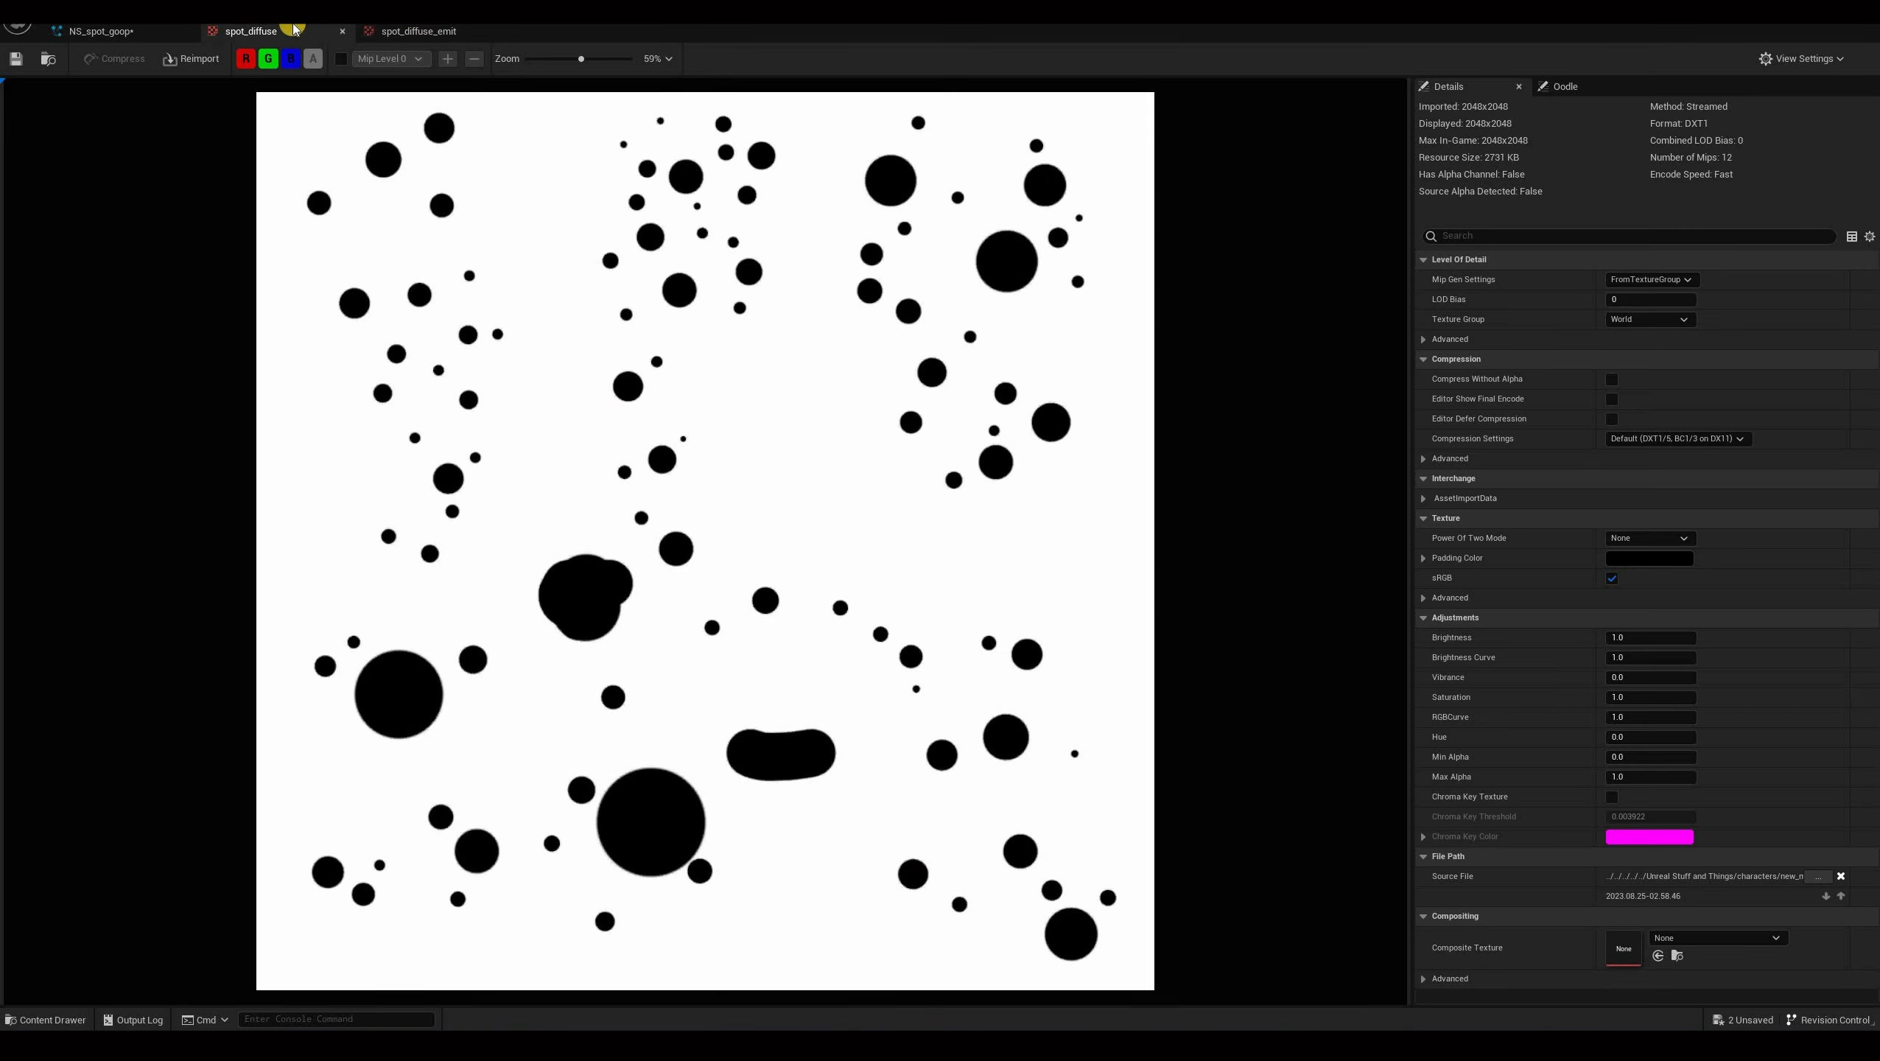
click(431, 31)
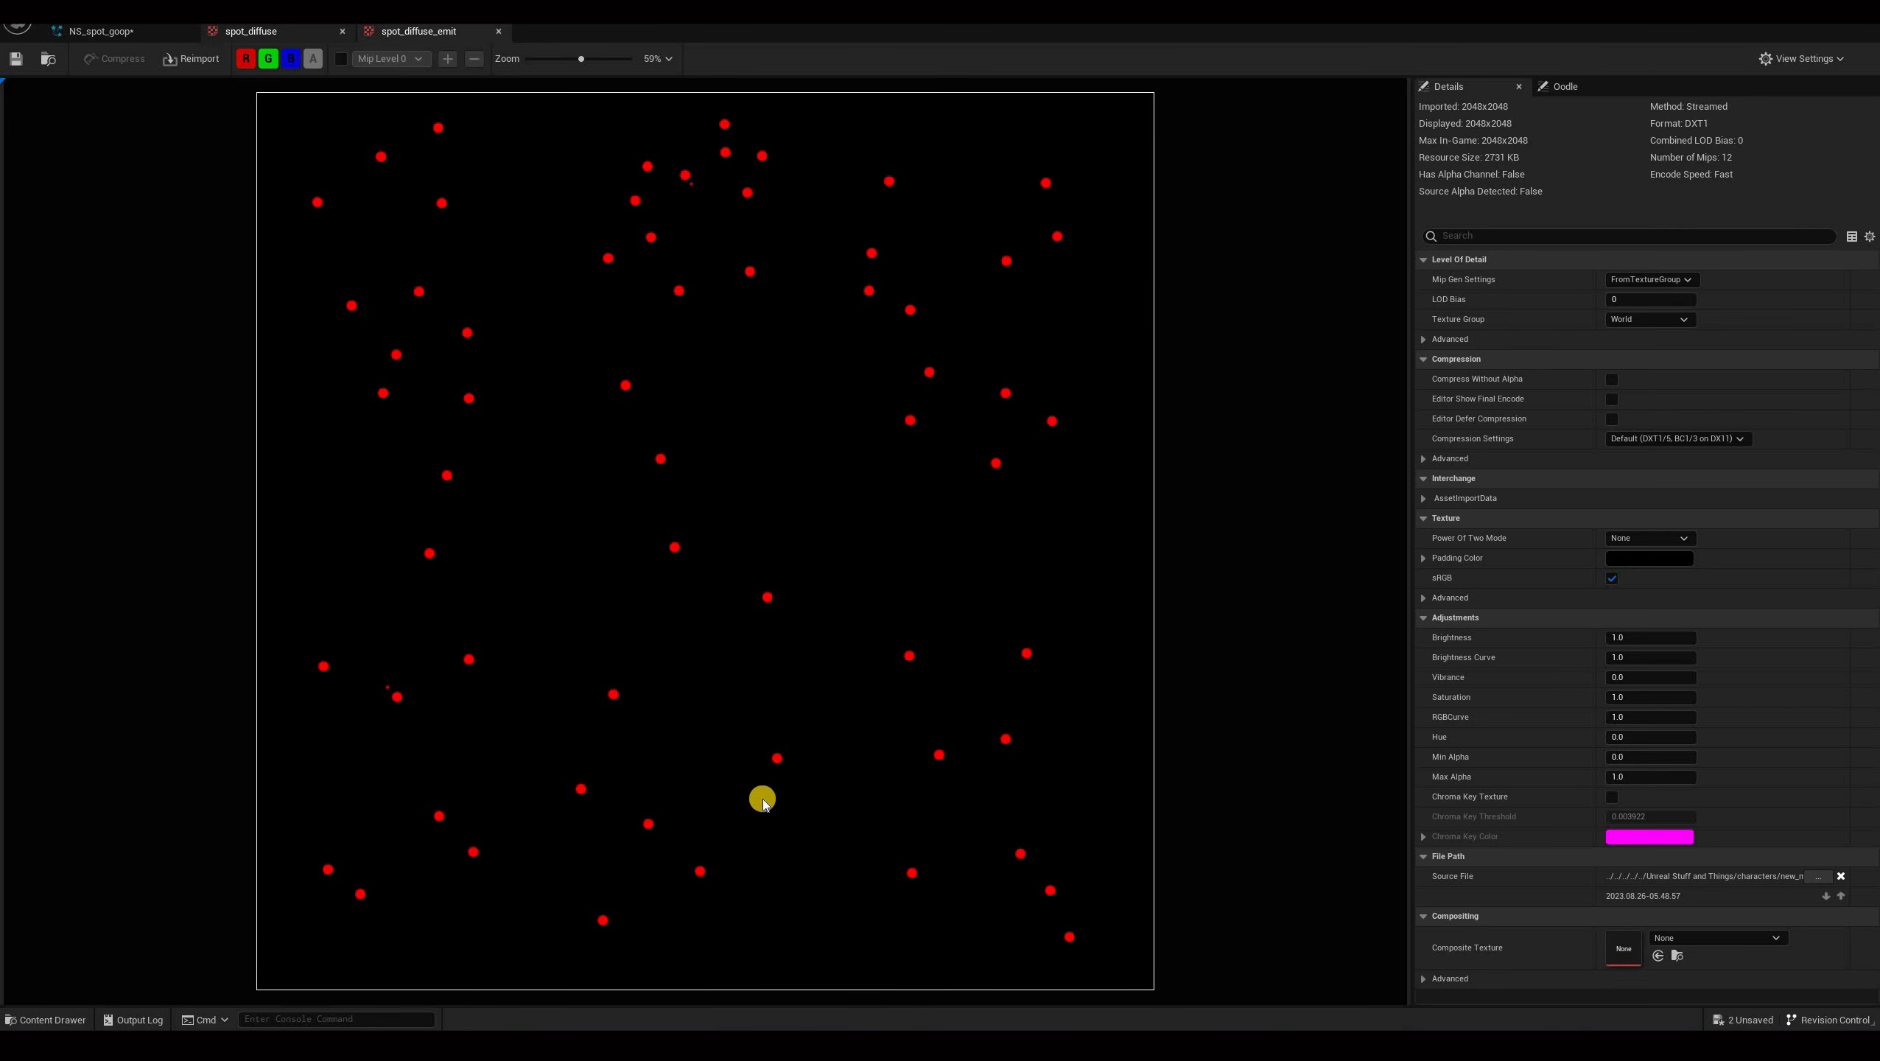
click(266, 30)
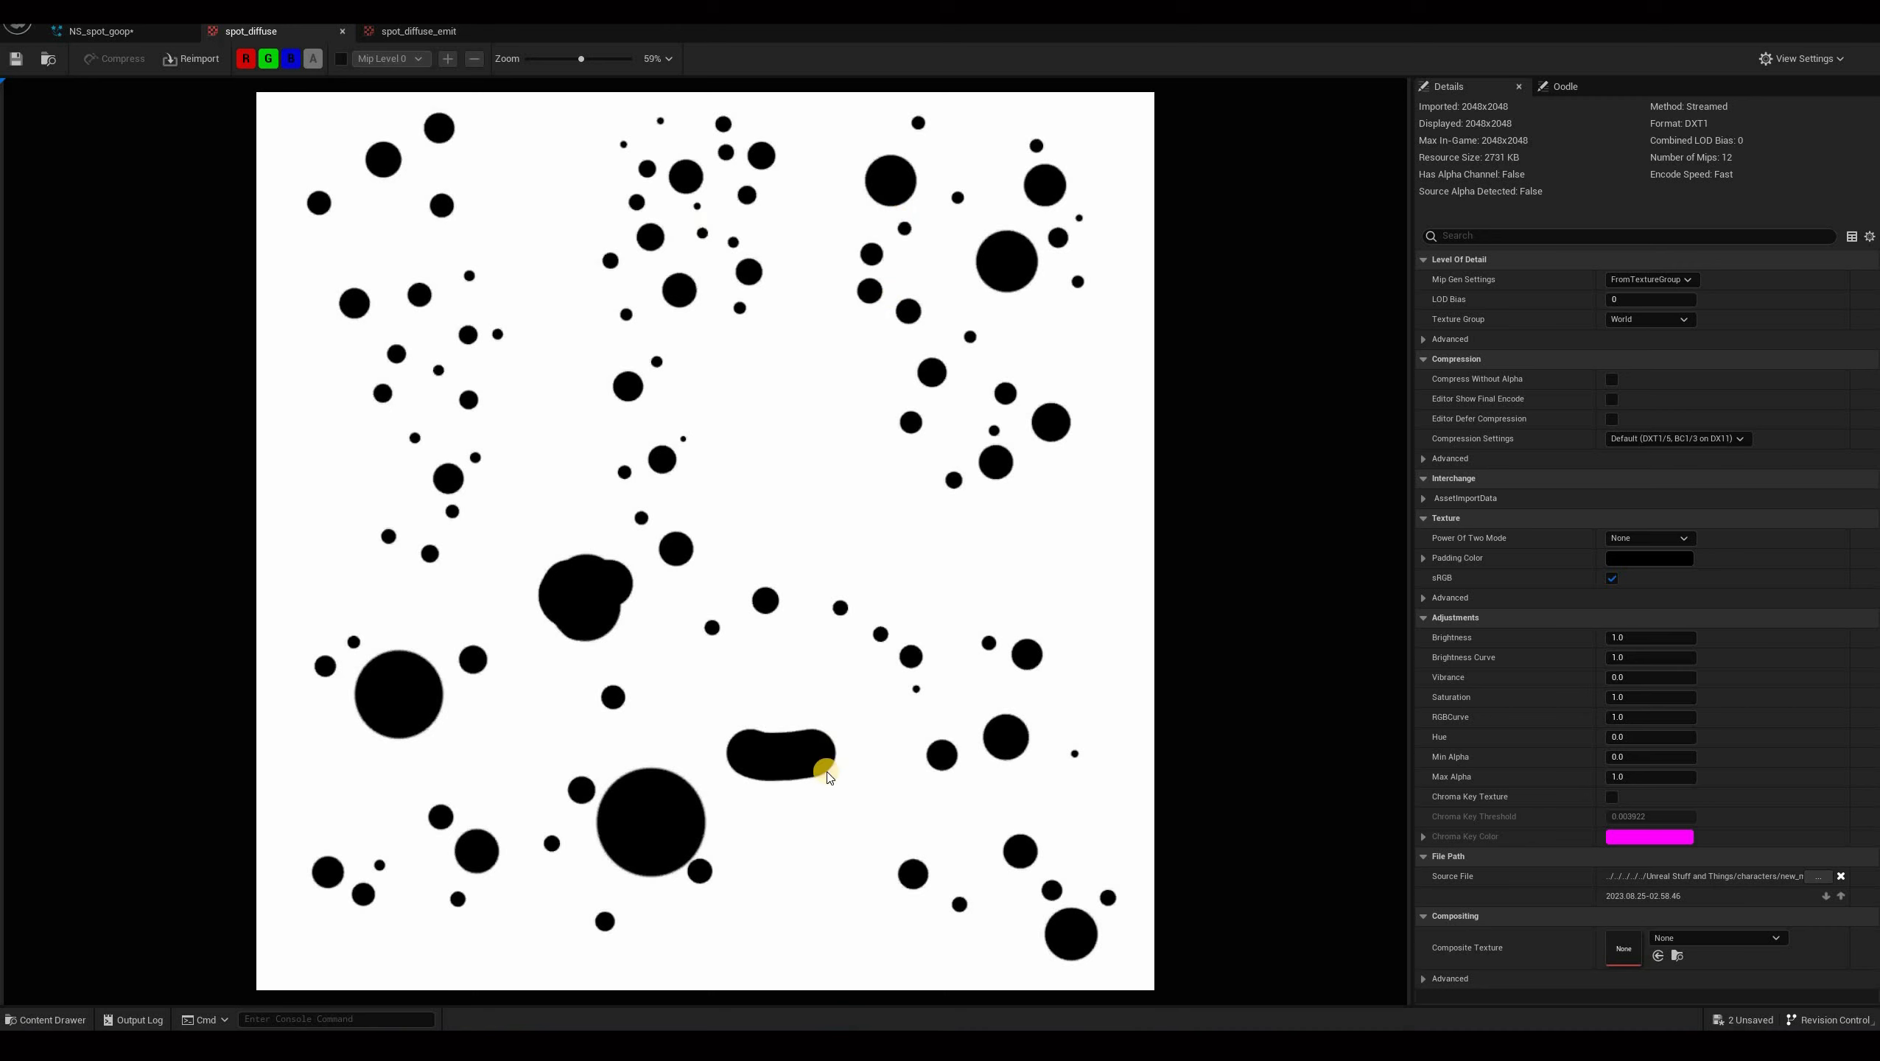
click(431, 31)
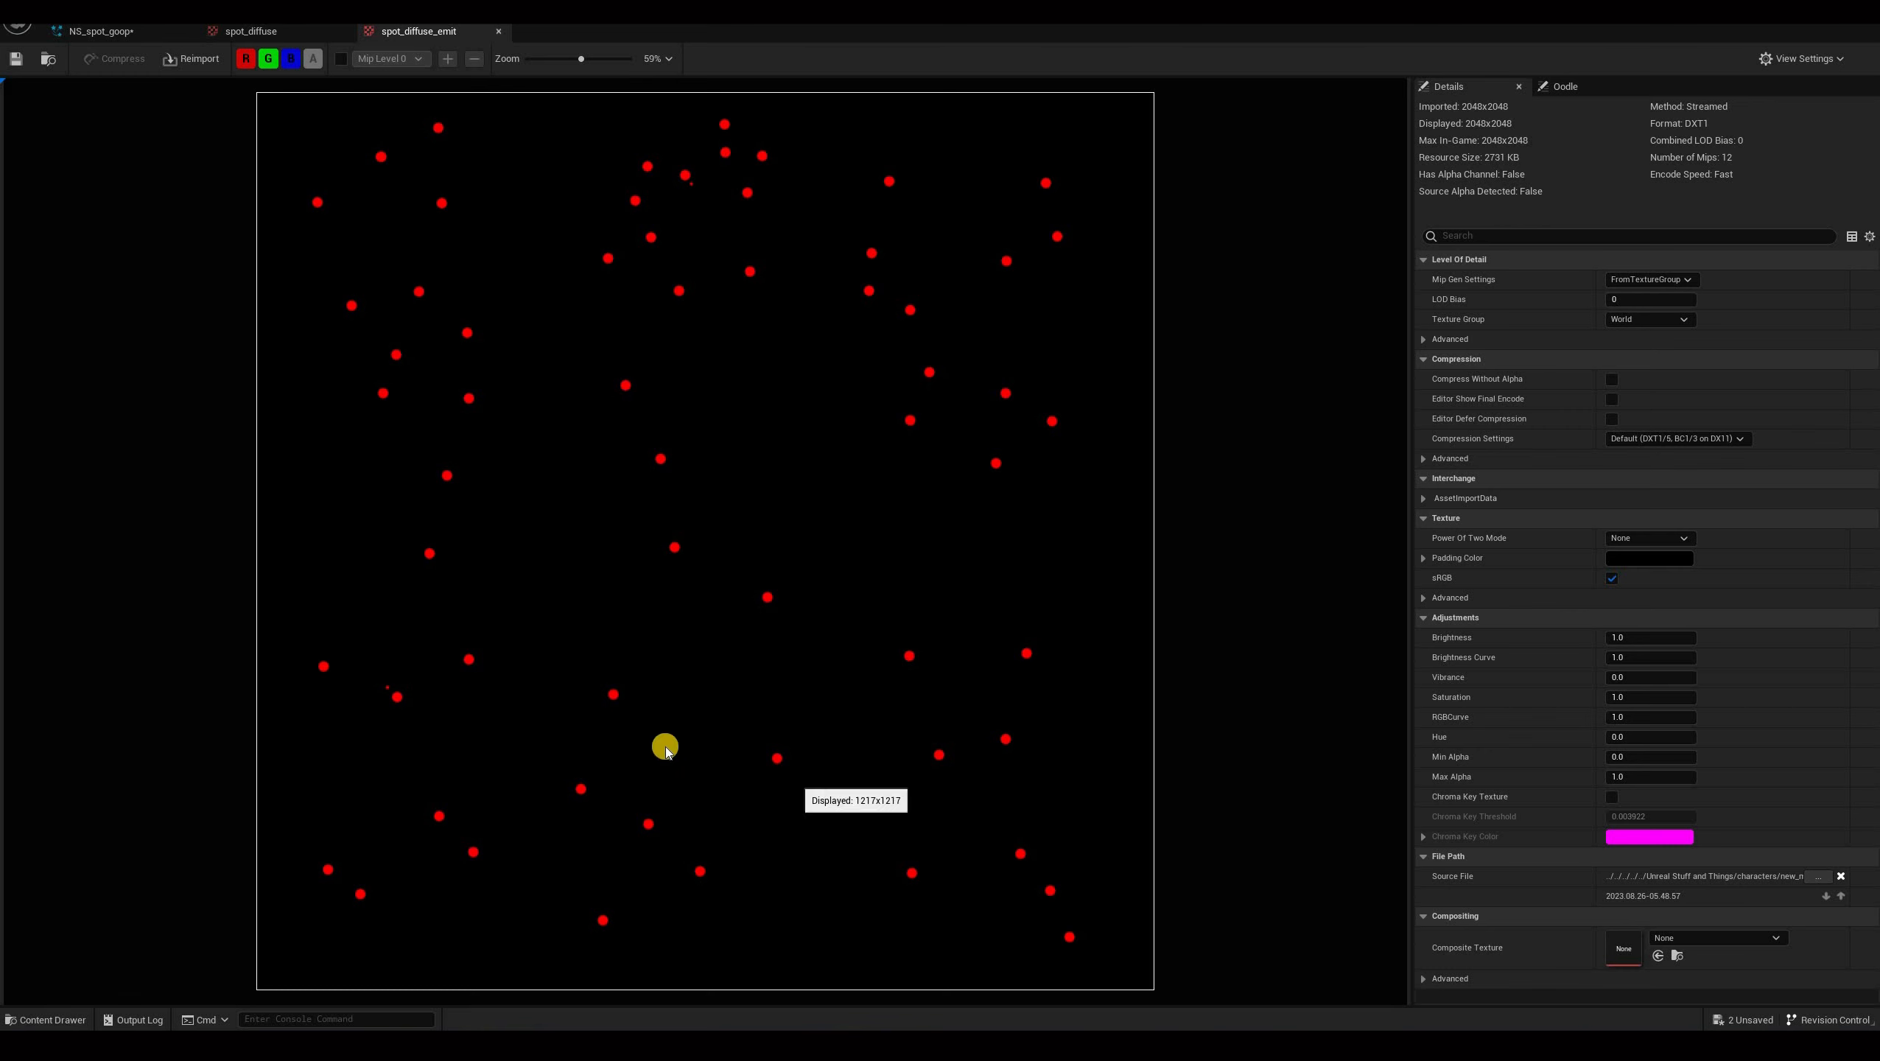
click(276, 31)
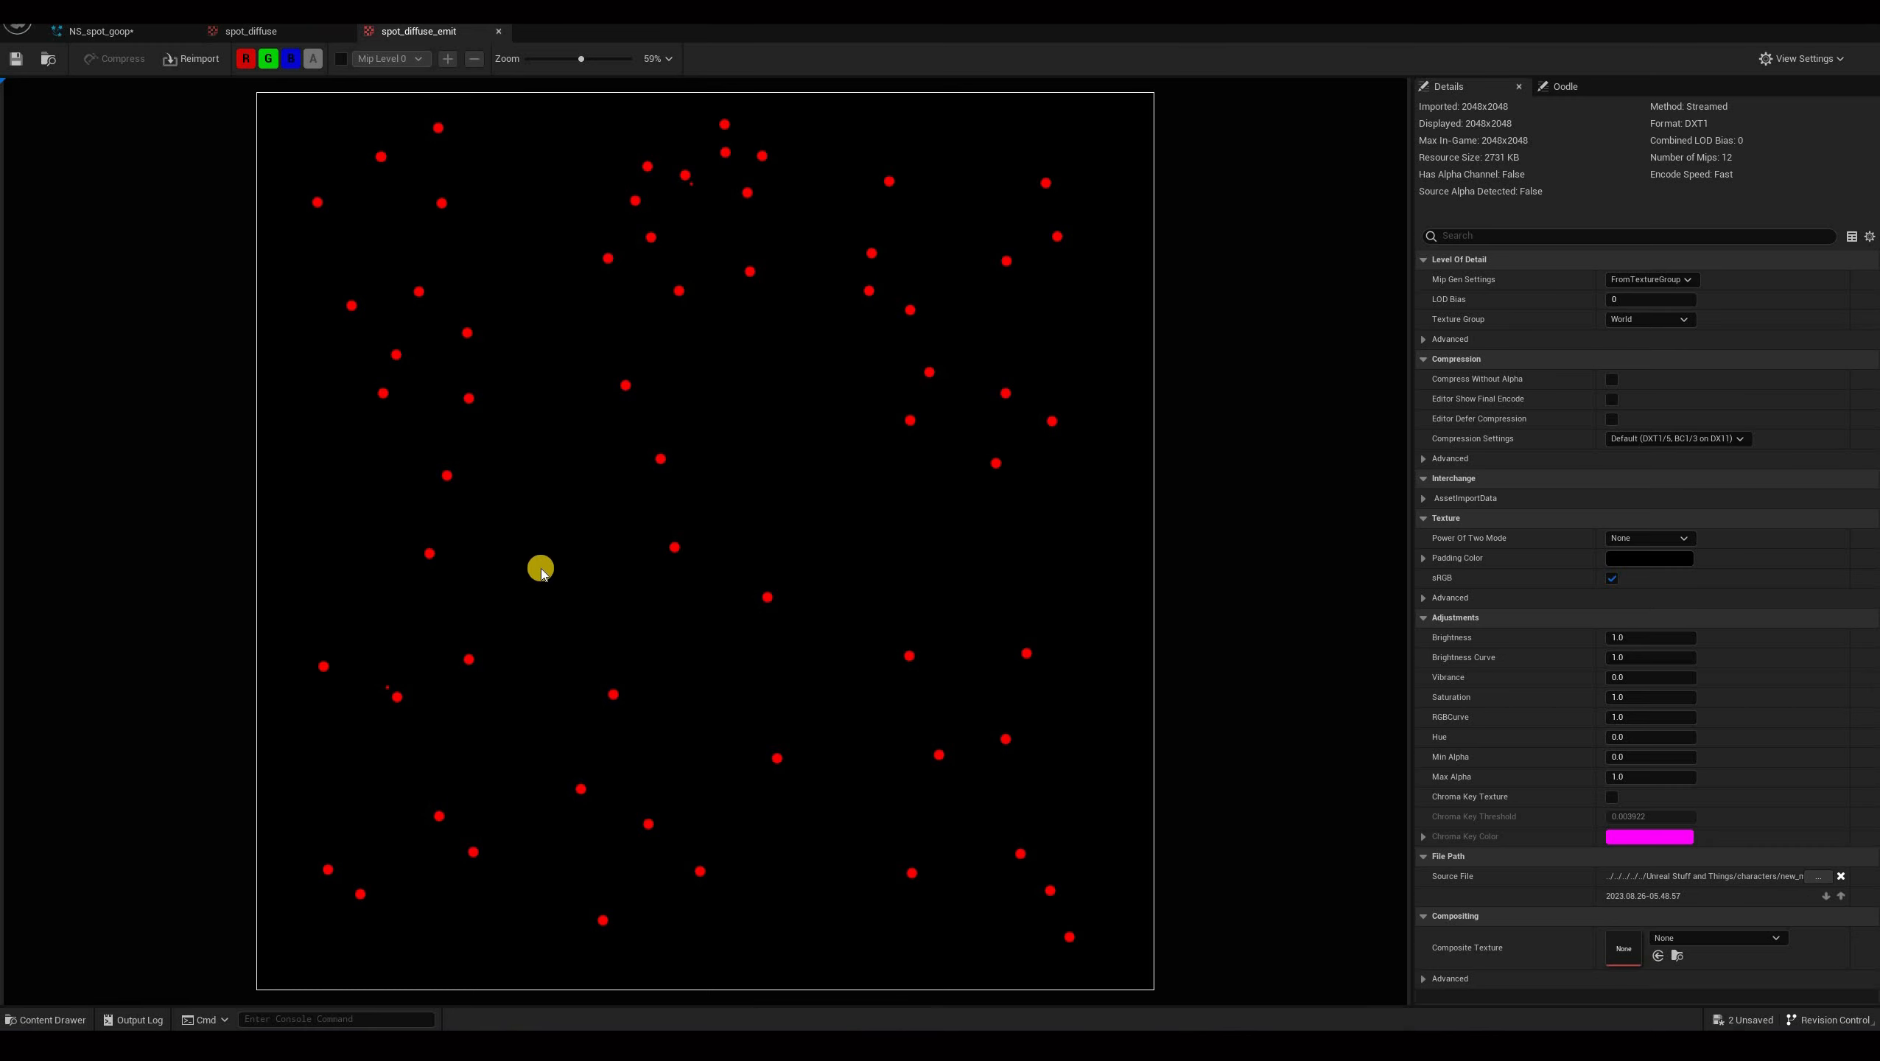
click(254, 31)
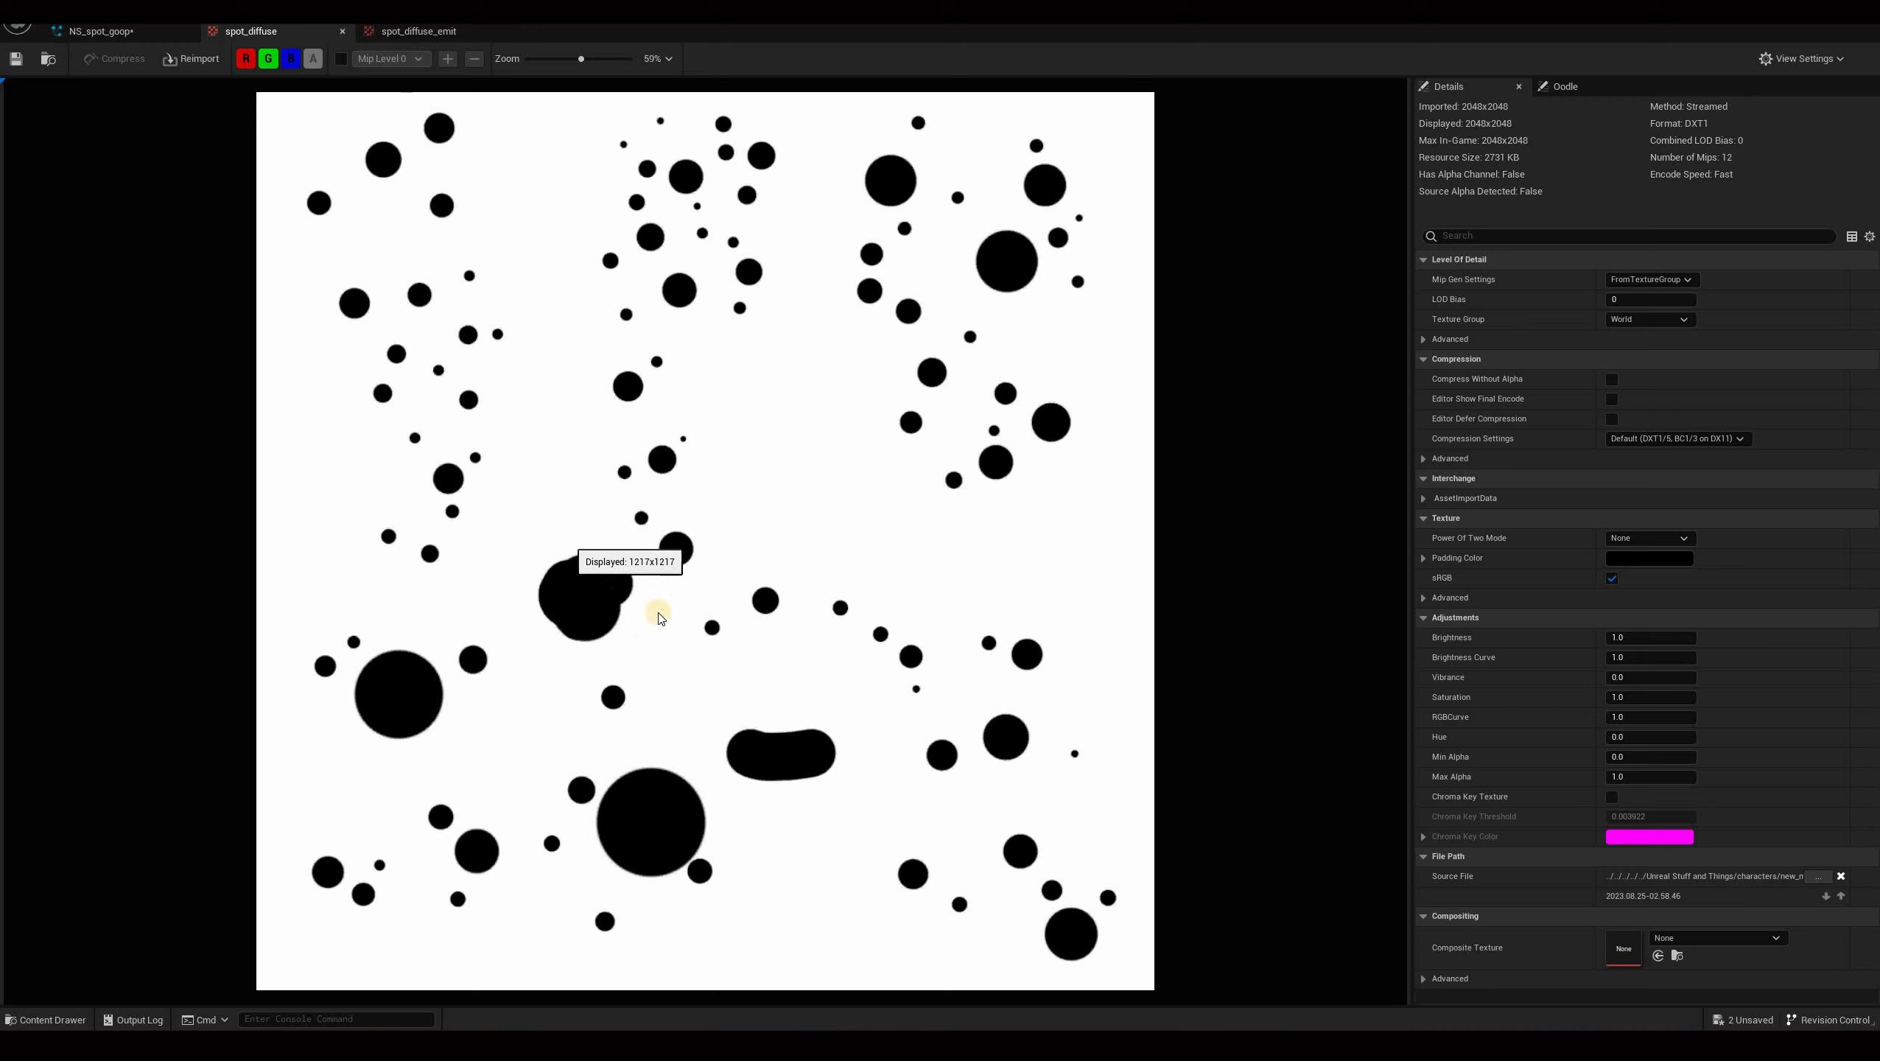
key(ctrl+Tab)
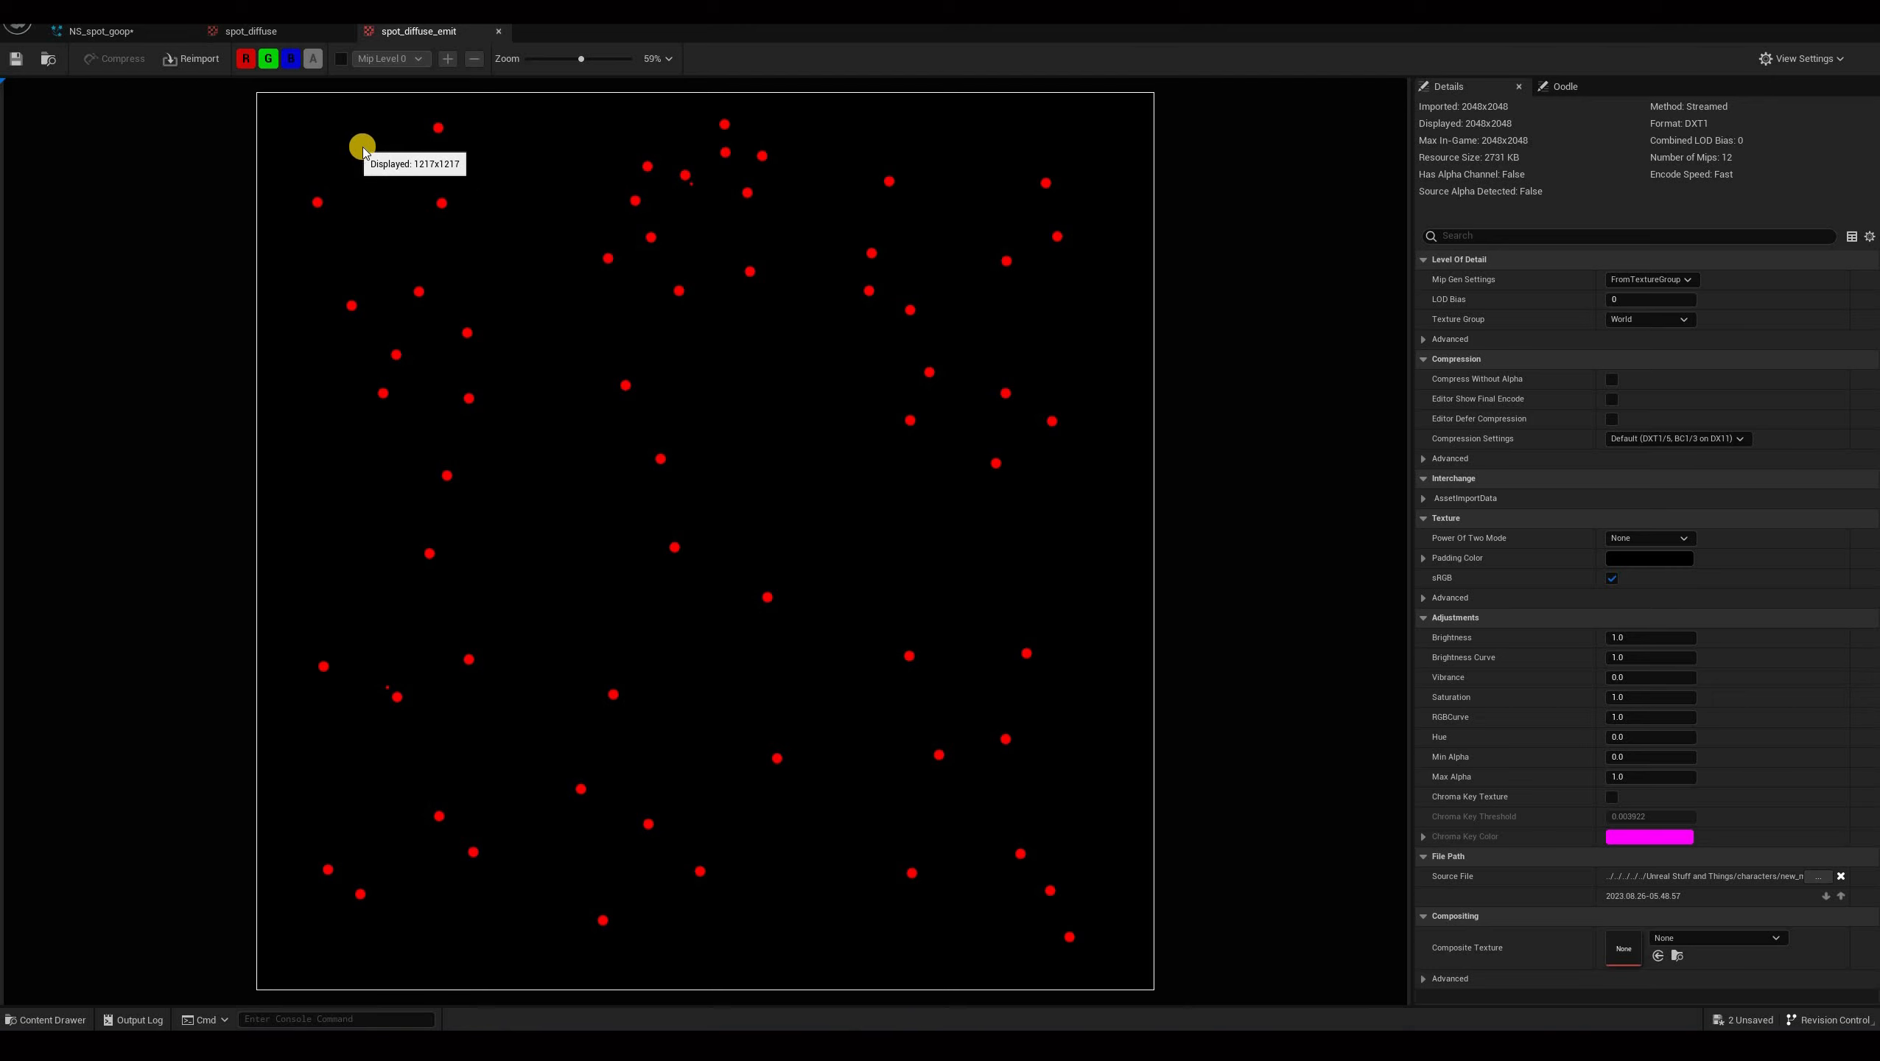
View the red and green channels of the spot_diffuse_emit texture individually.
click(270, 63)
click(270, 62)
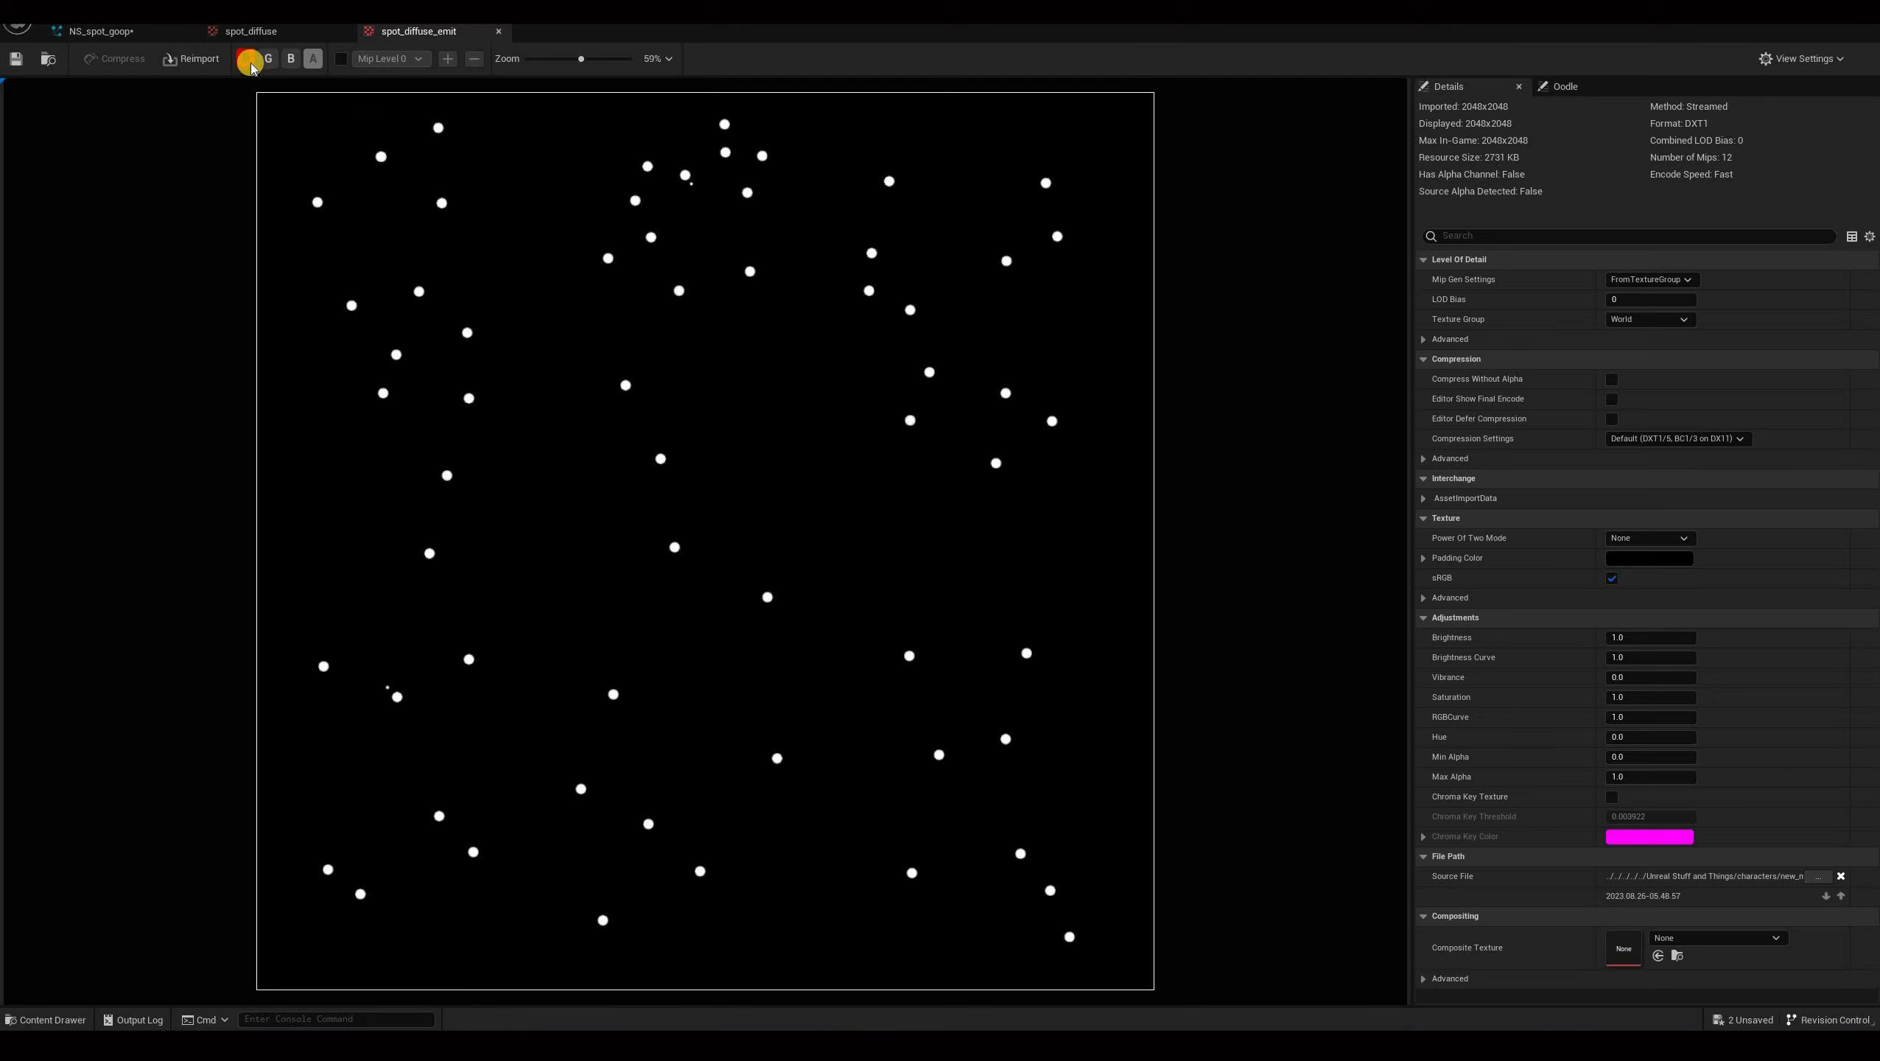
click(312, 59)
click(316, 62)
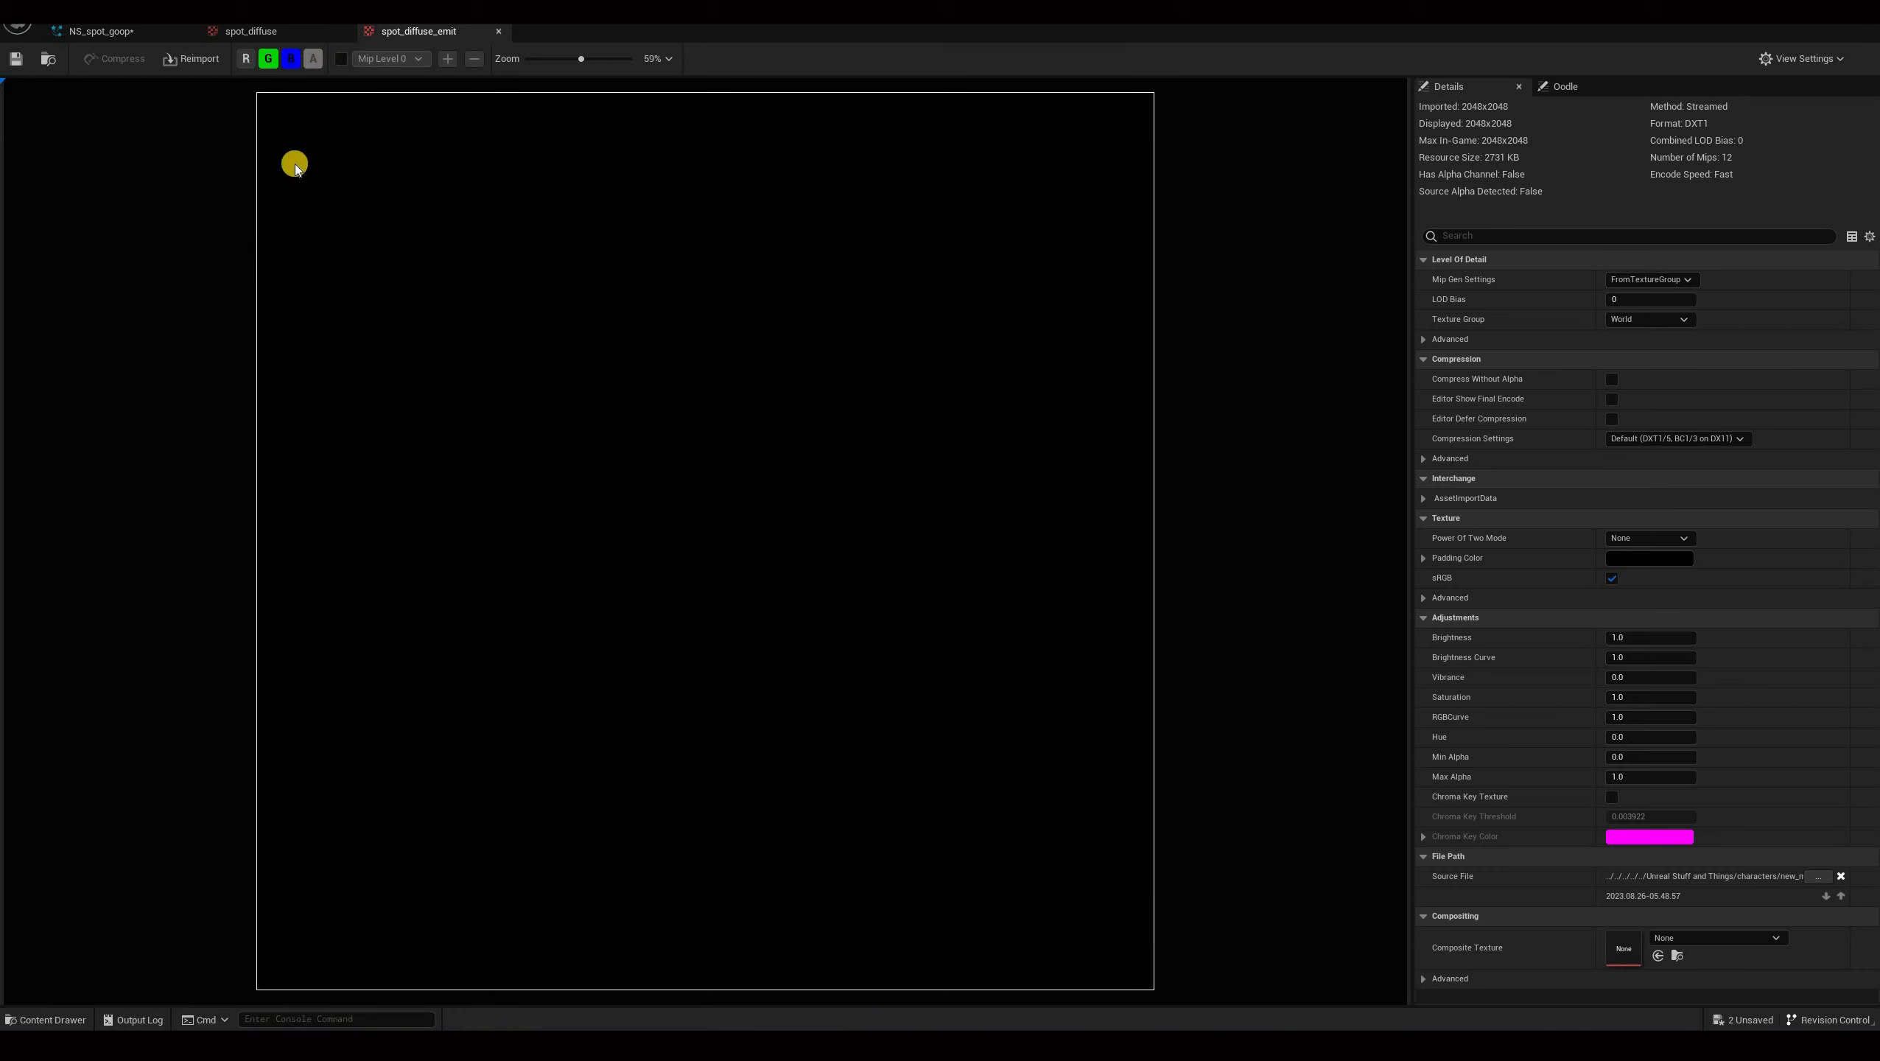
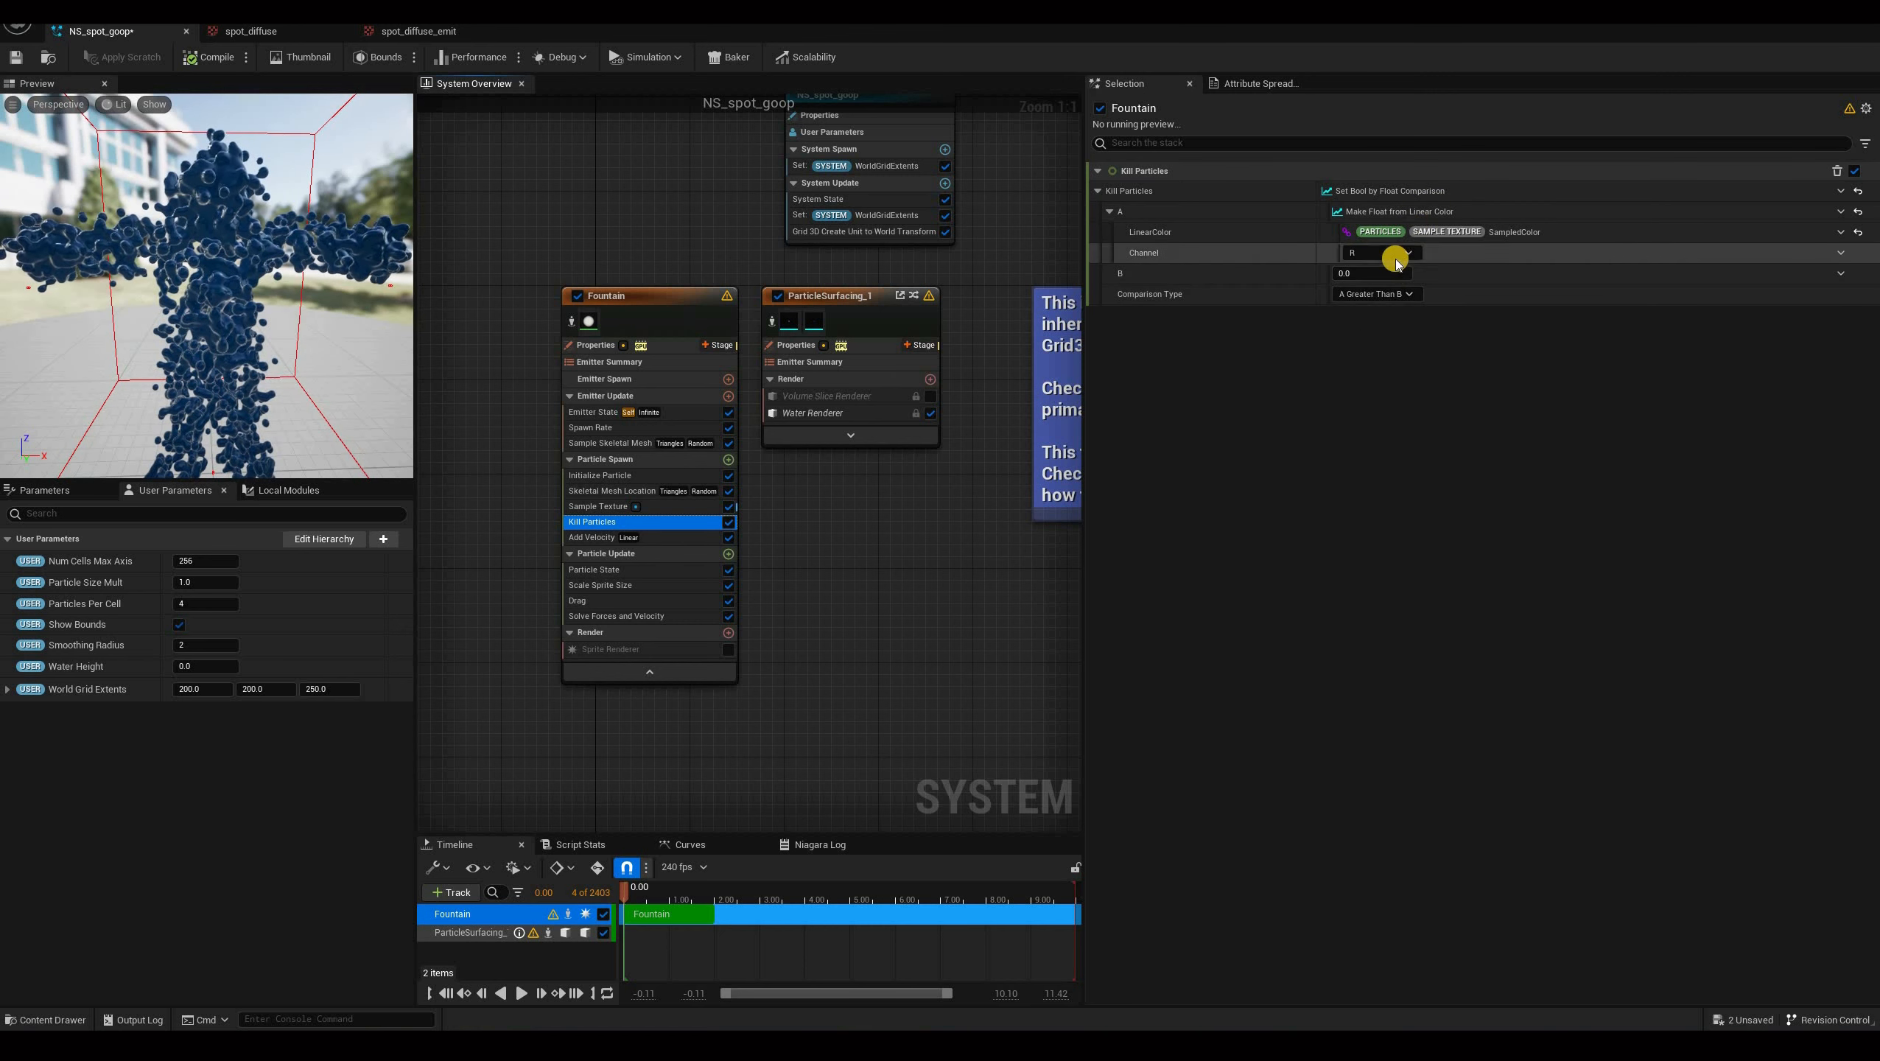
Set the Kill Particles comparison type to A Less Than B with B set to 1.0.
click(1378, 294)
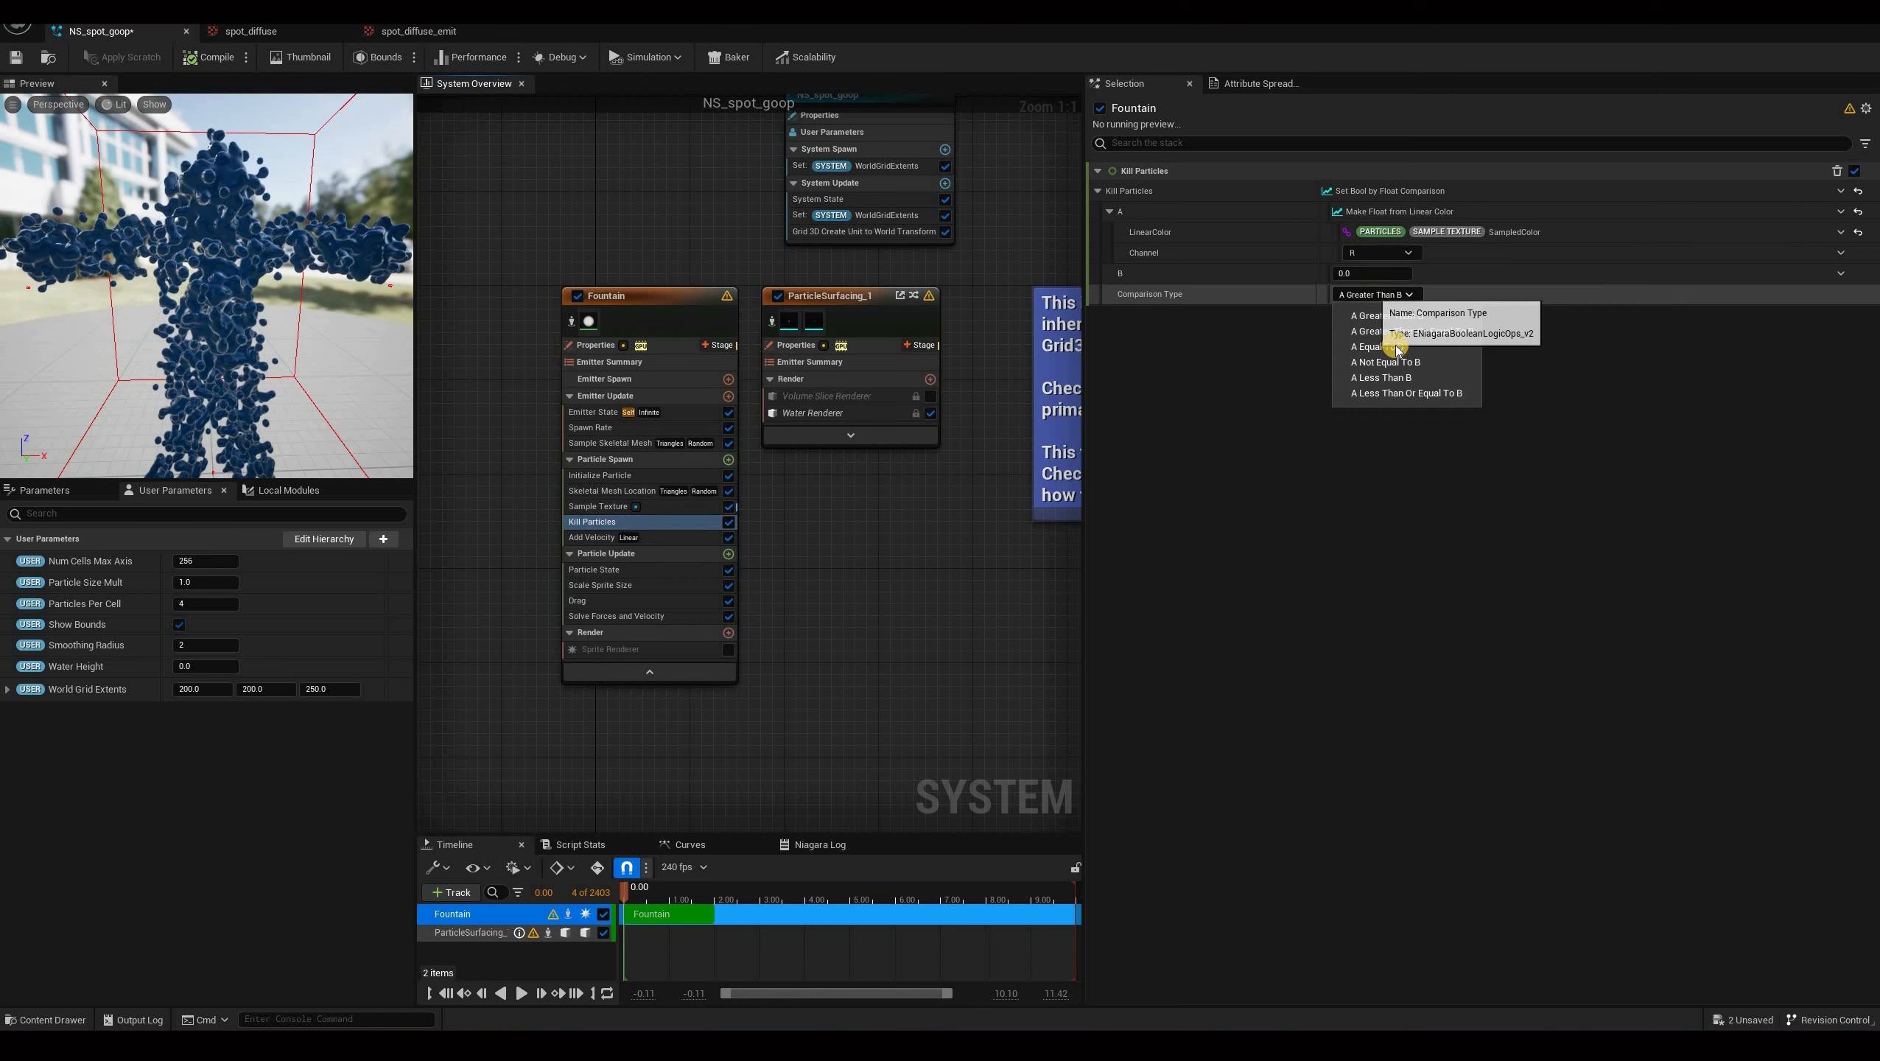
click(1382, 378)
click(1371, 273)
text(1)
key(Return)
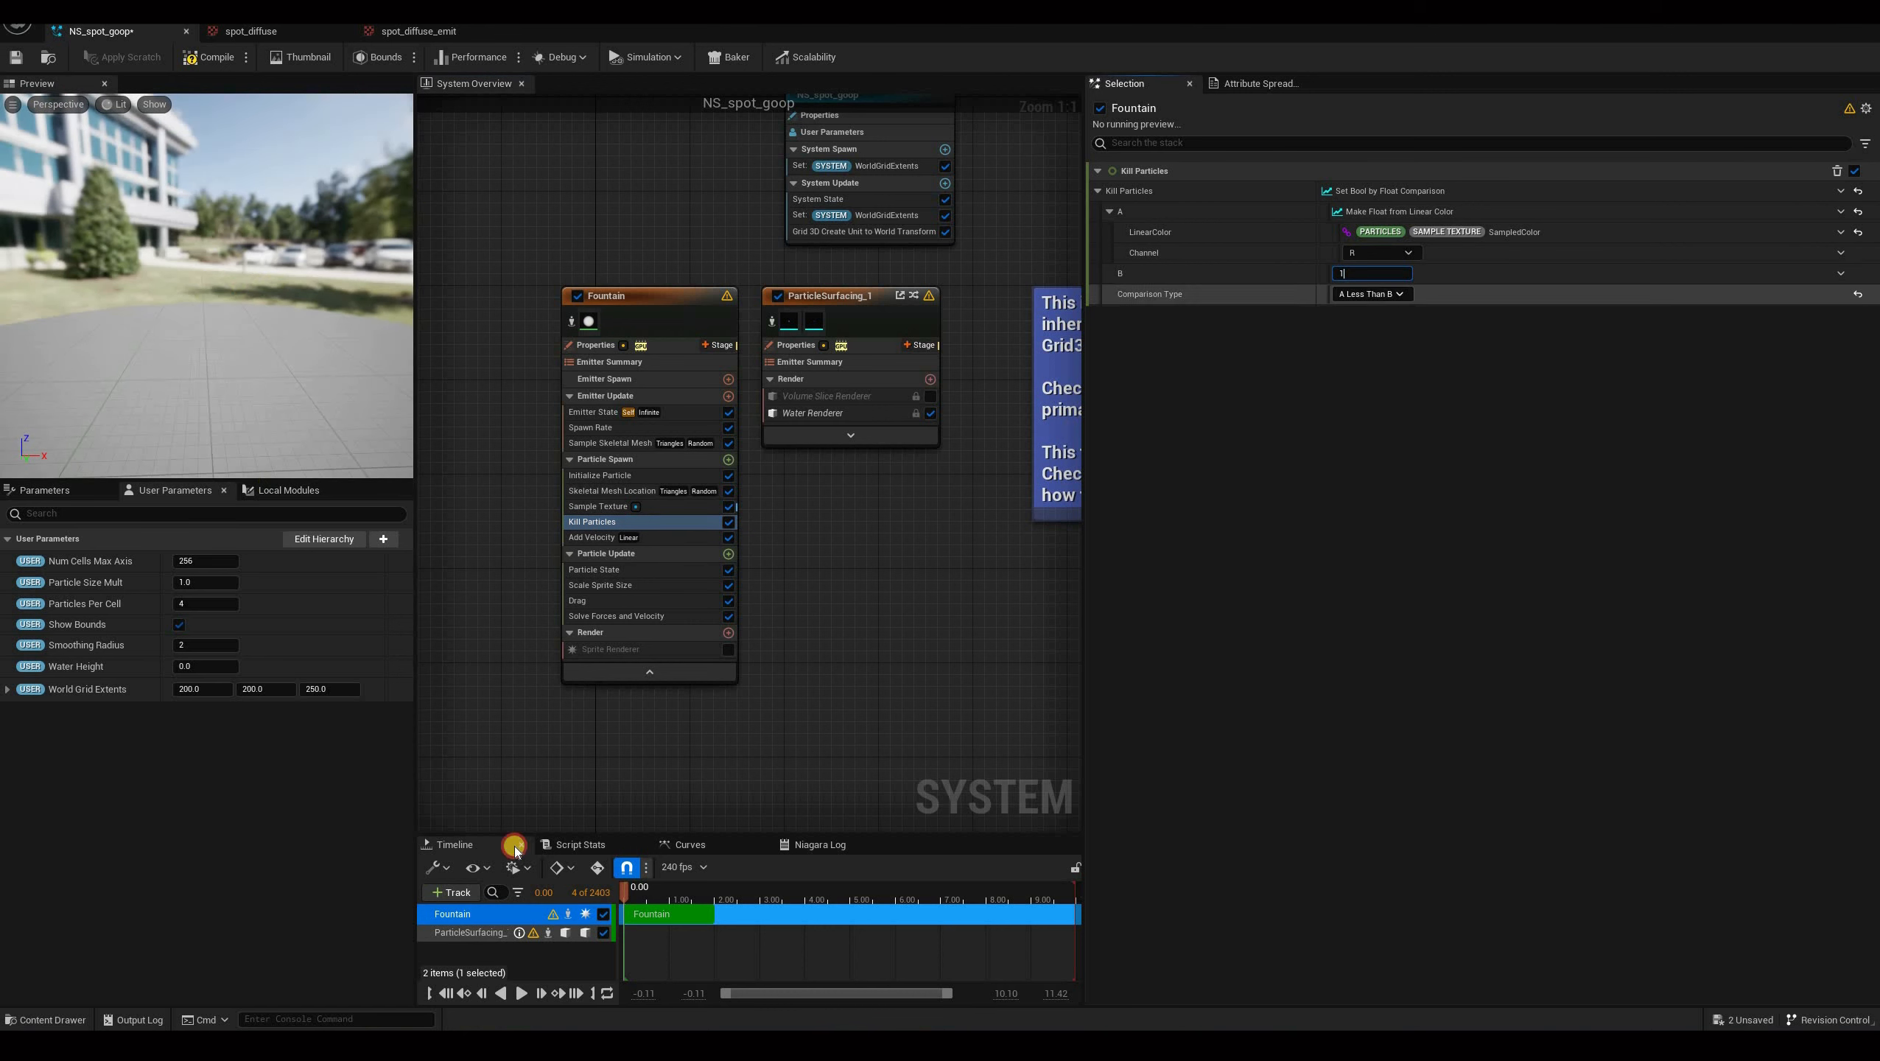
drag(126, 386, 242, 339)
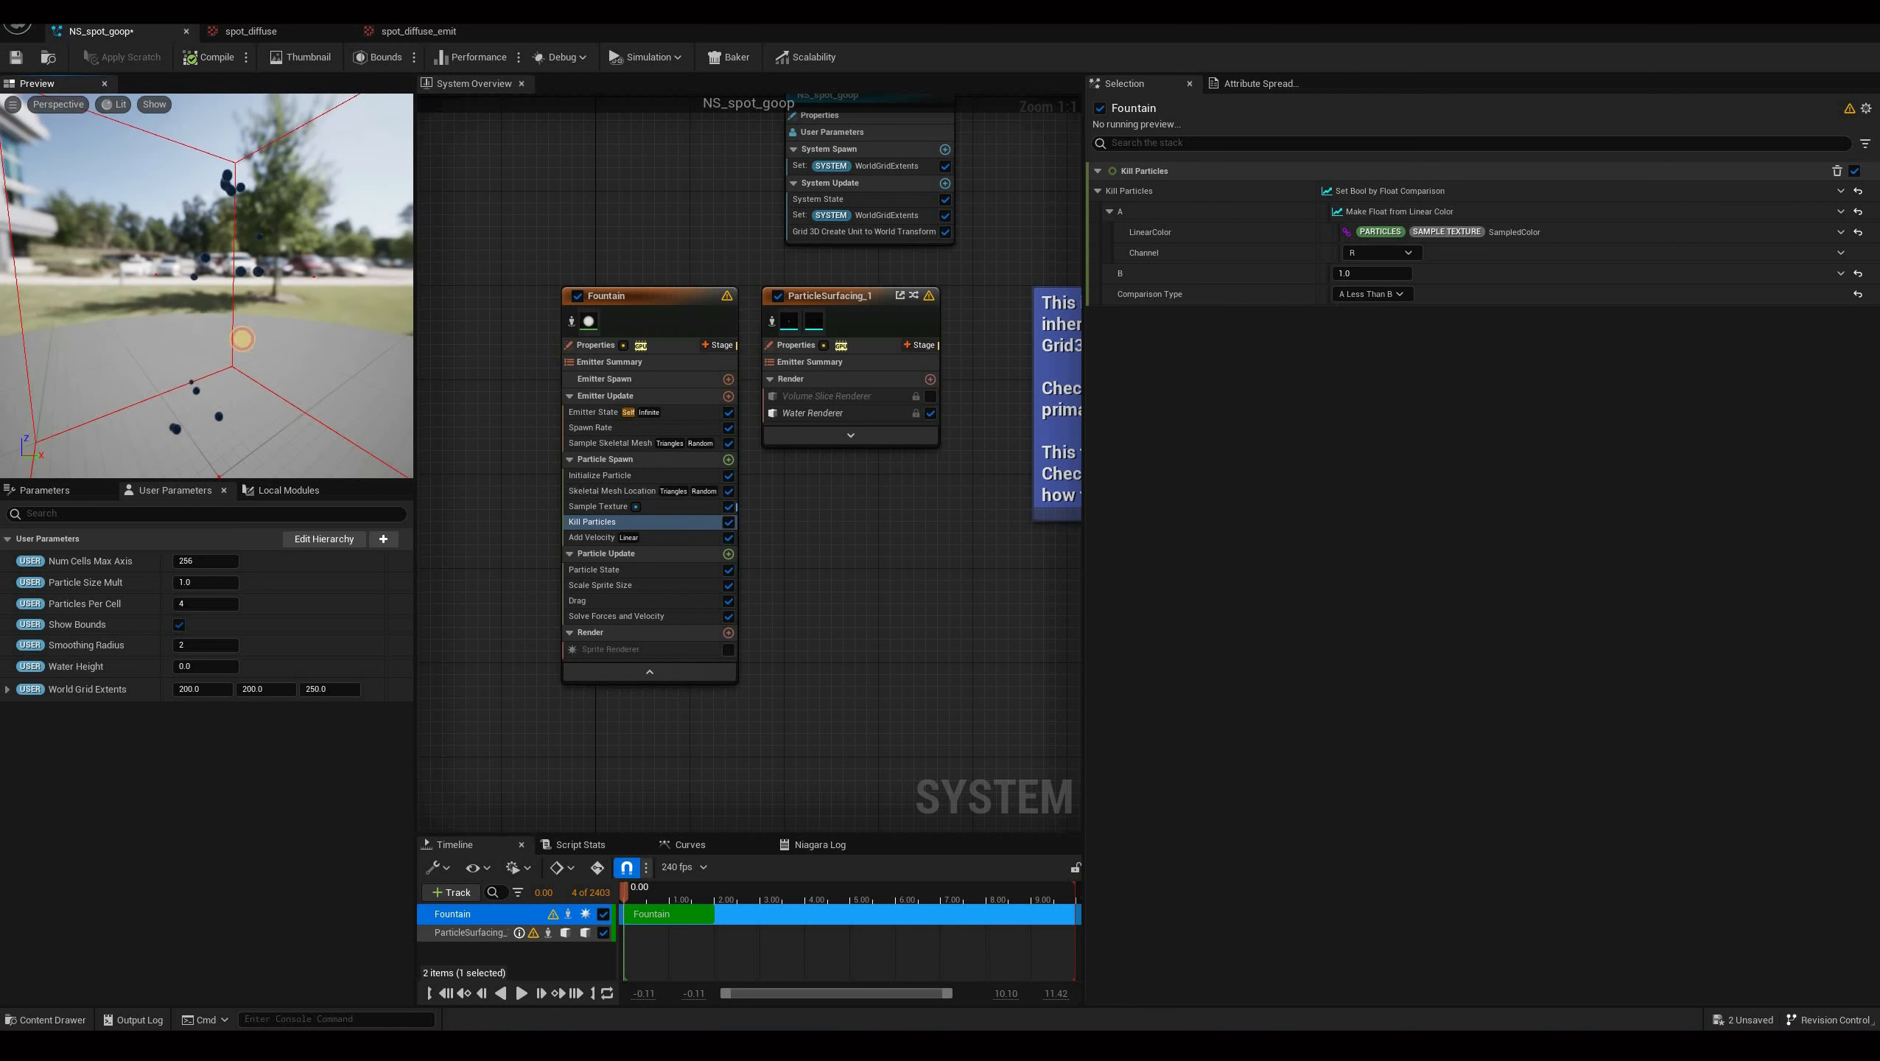
mouse_move(229, 205)
mouse_down()
mouse_move(250, 271)
mouse_move(248, 199)
mouse_up()
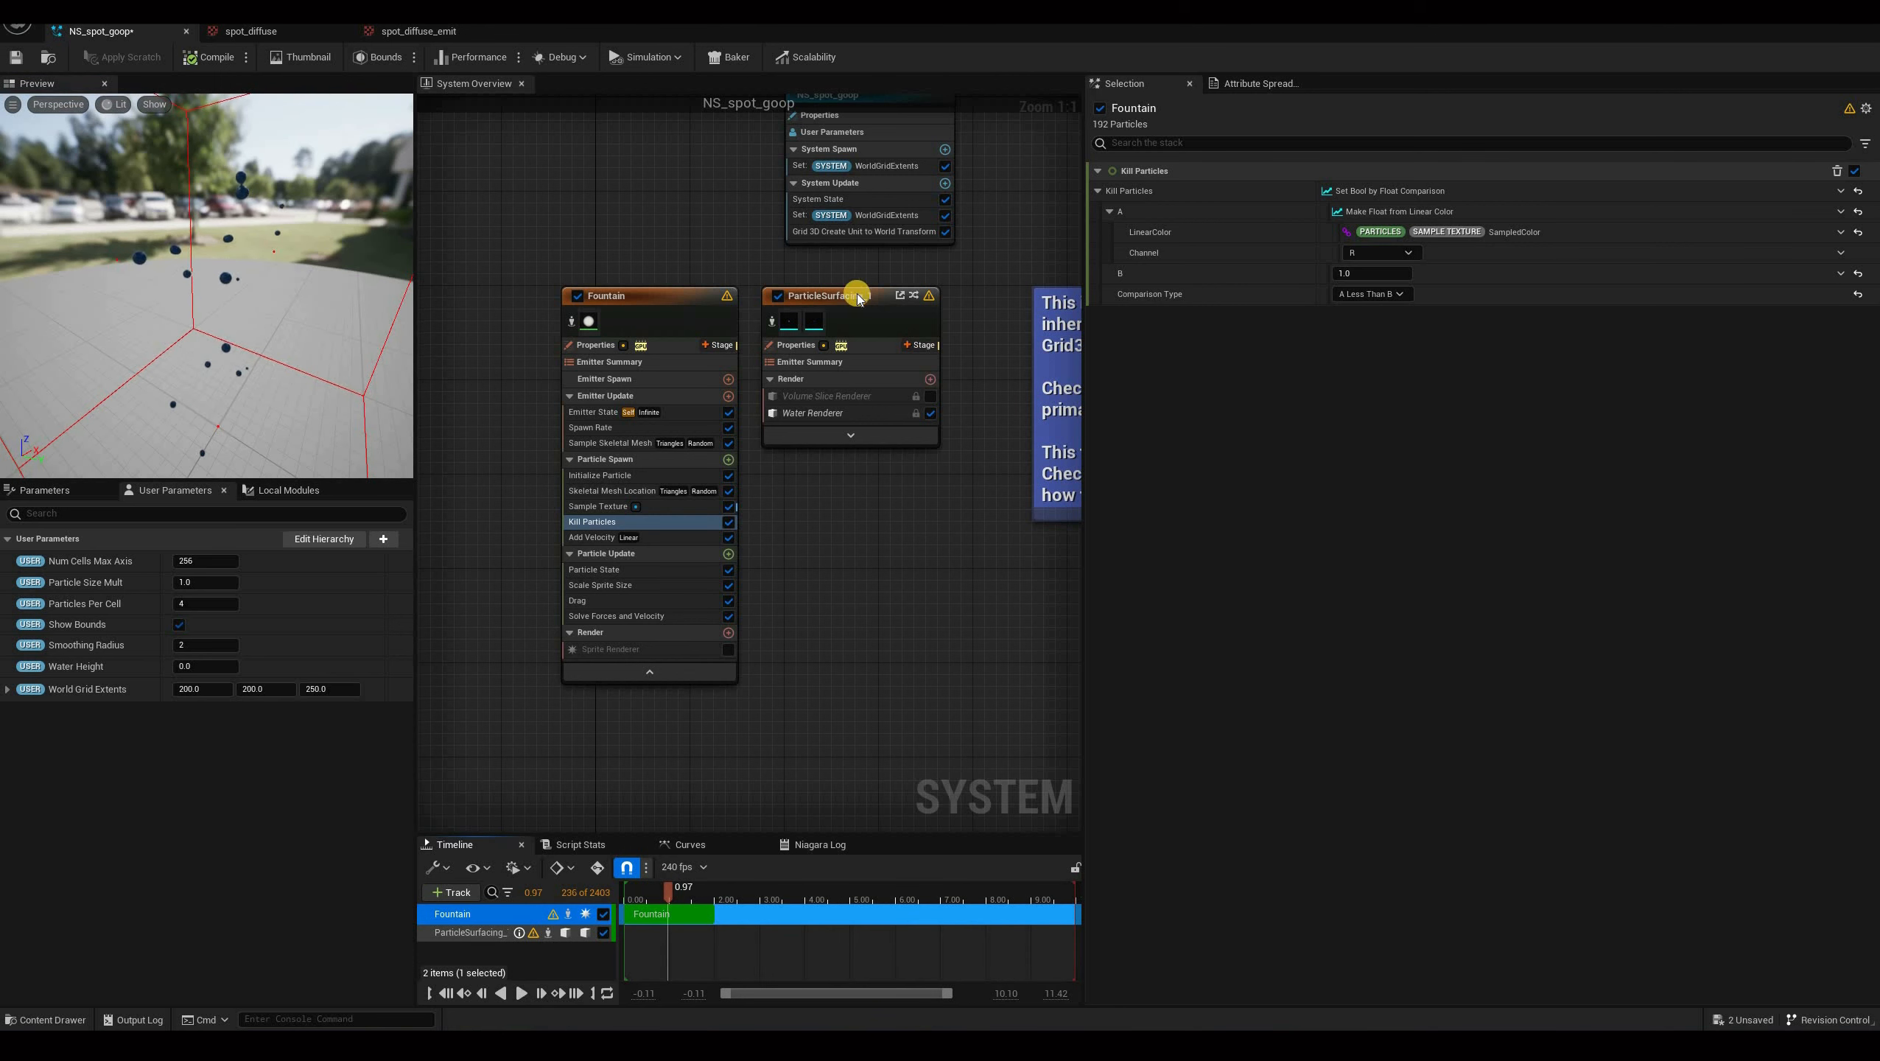
Set the Fountain emitter's Spawn Rate to 50000.
click(601, 428)
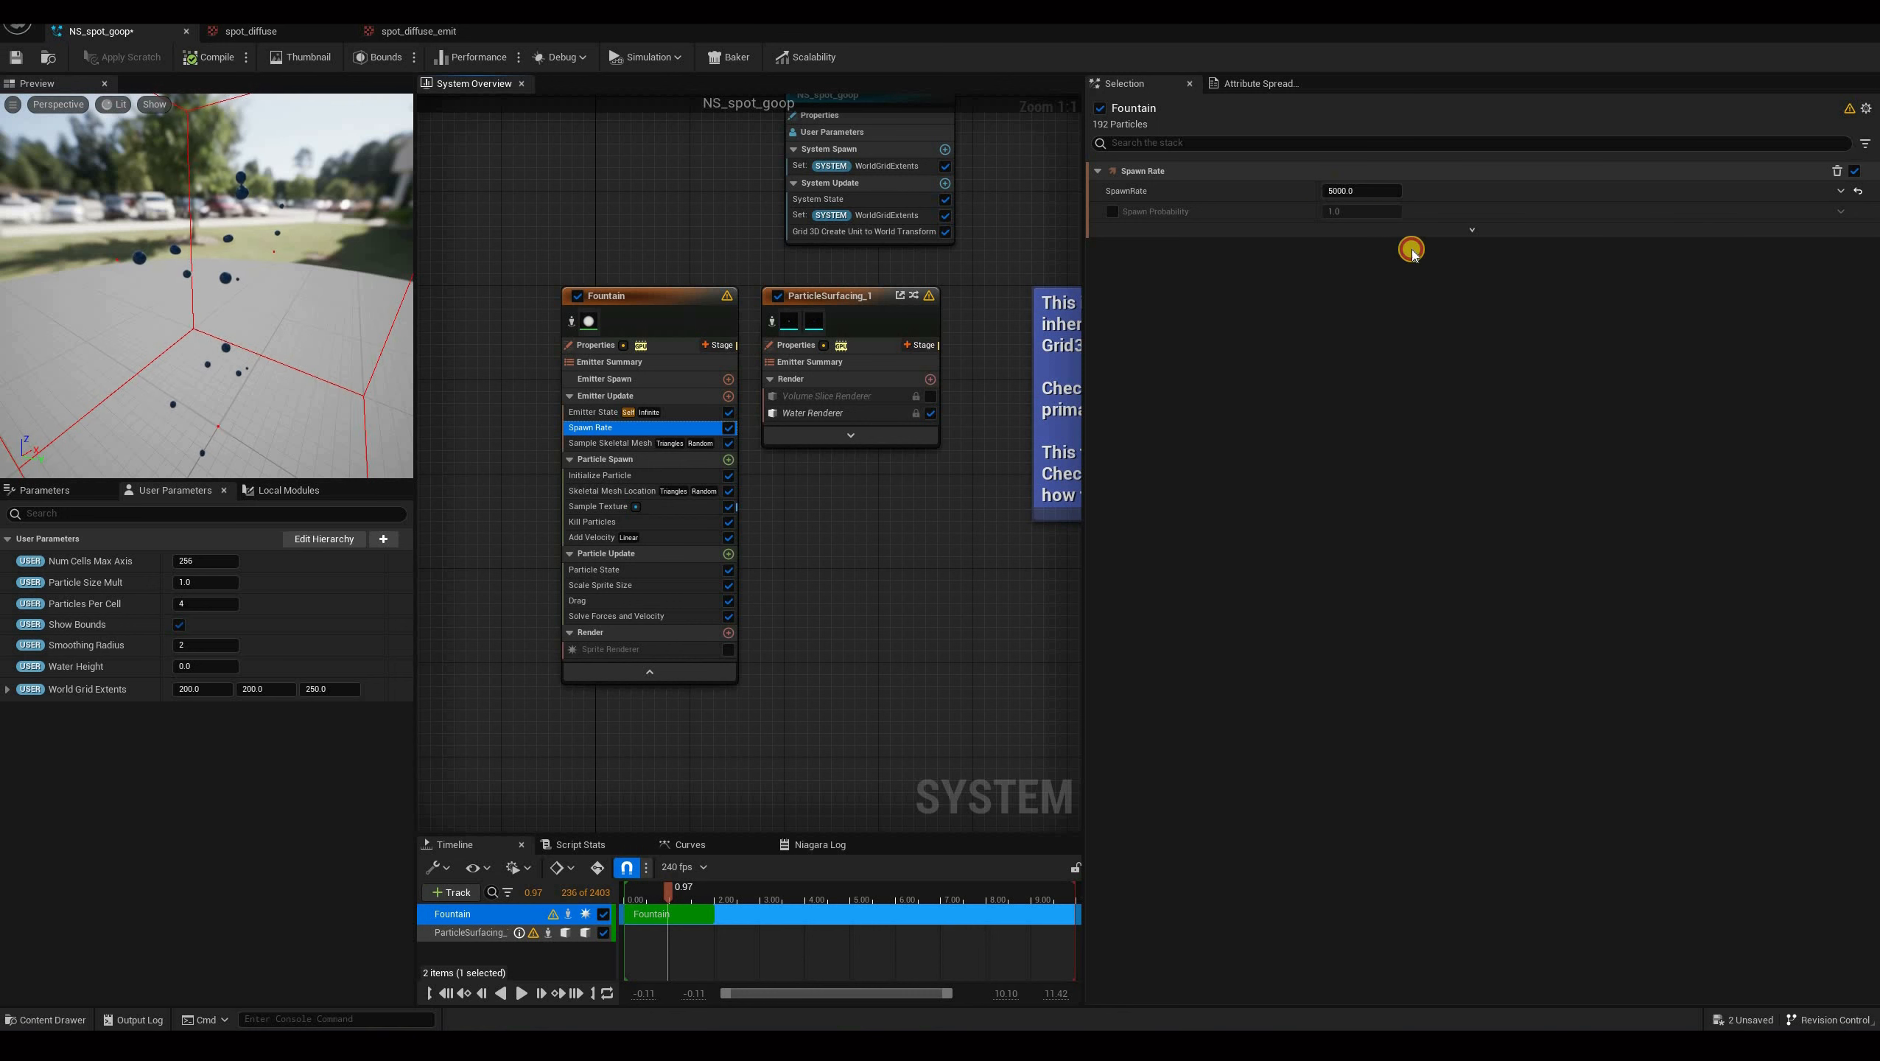
click(1348, 191)
click(1334, 191)
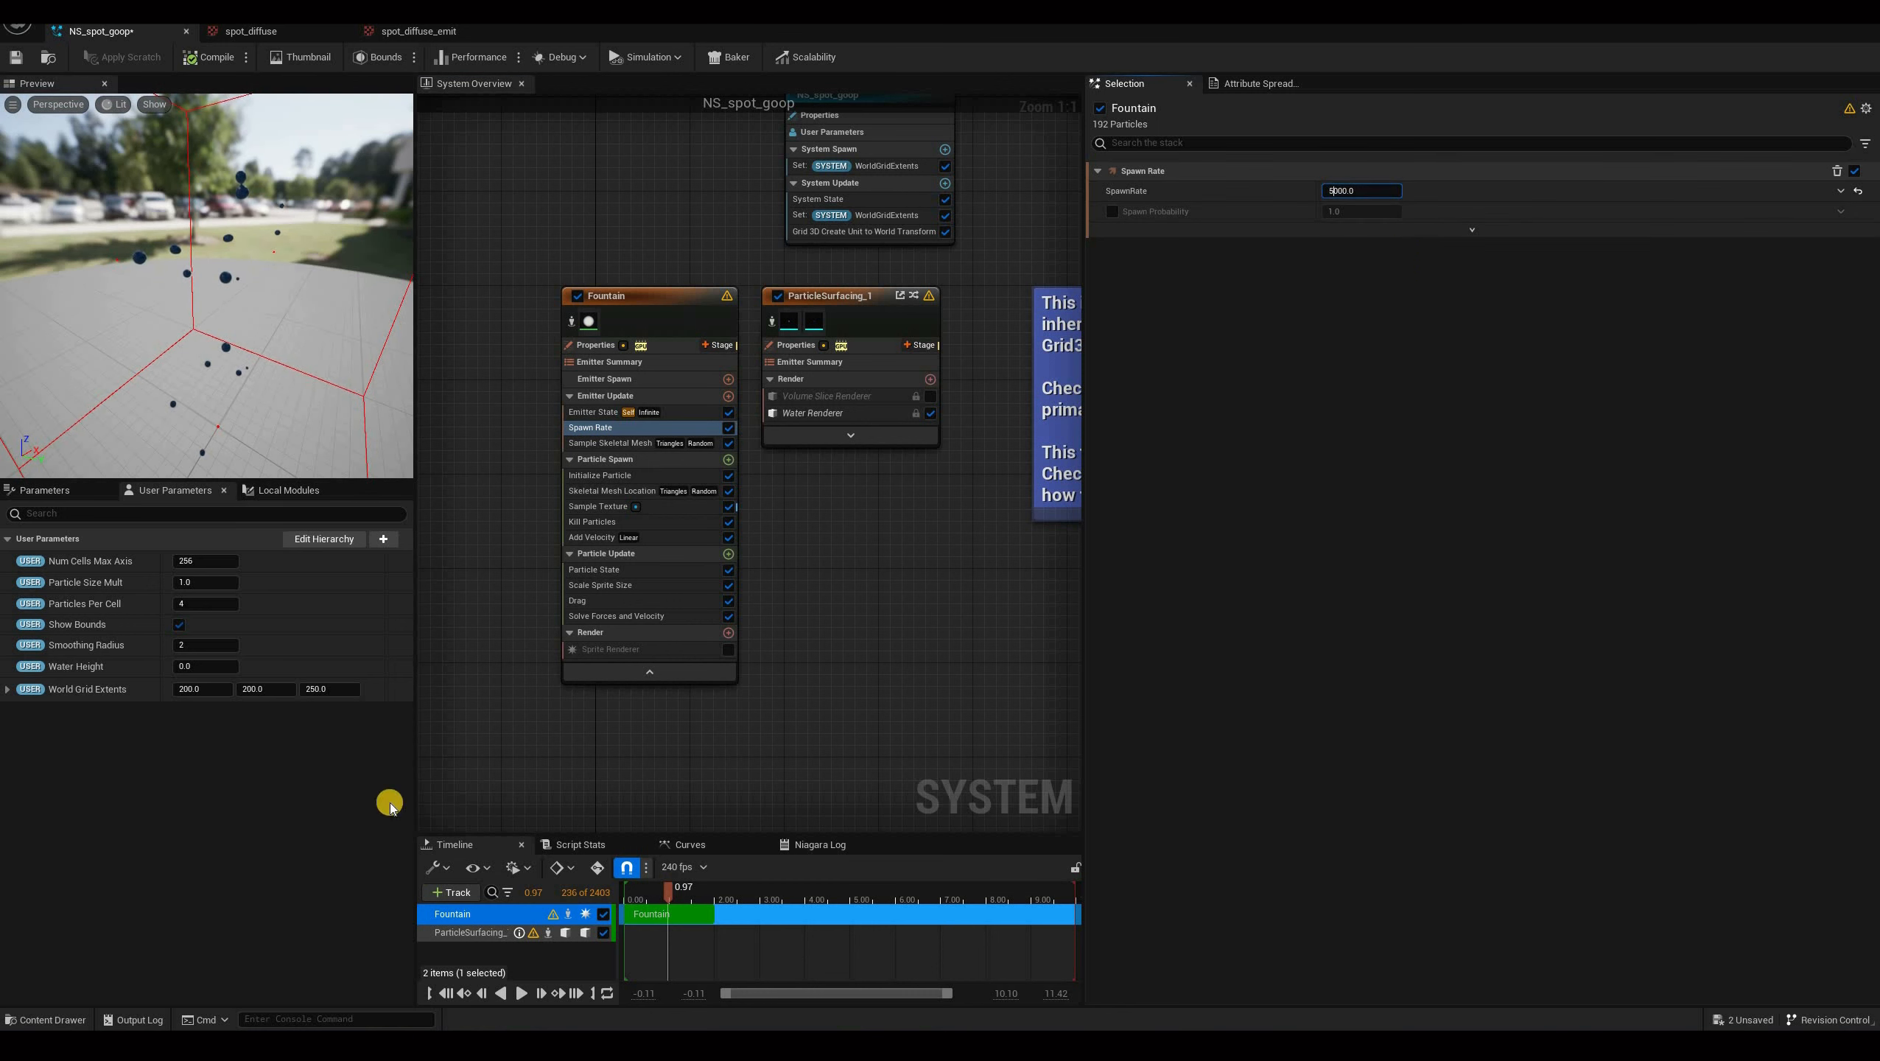
text(0)
key(Return)
Play the preview simulation, orbit around the particle spray, and pause it.
click(518, 996)
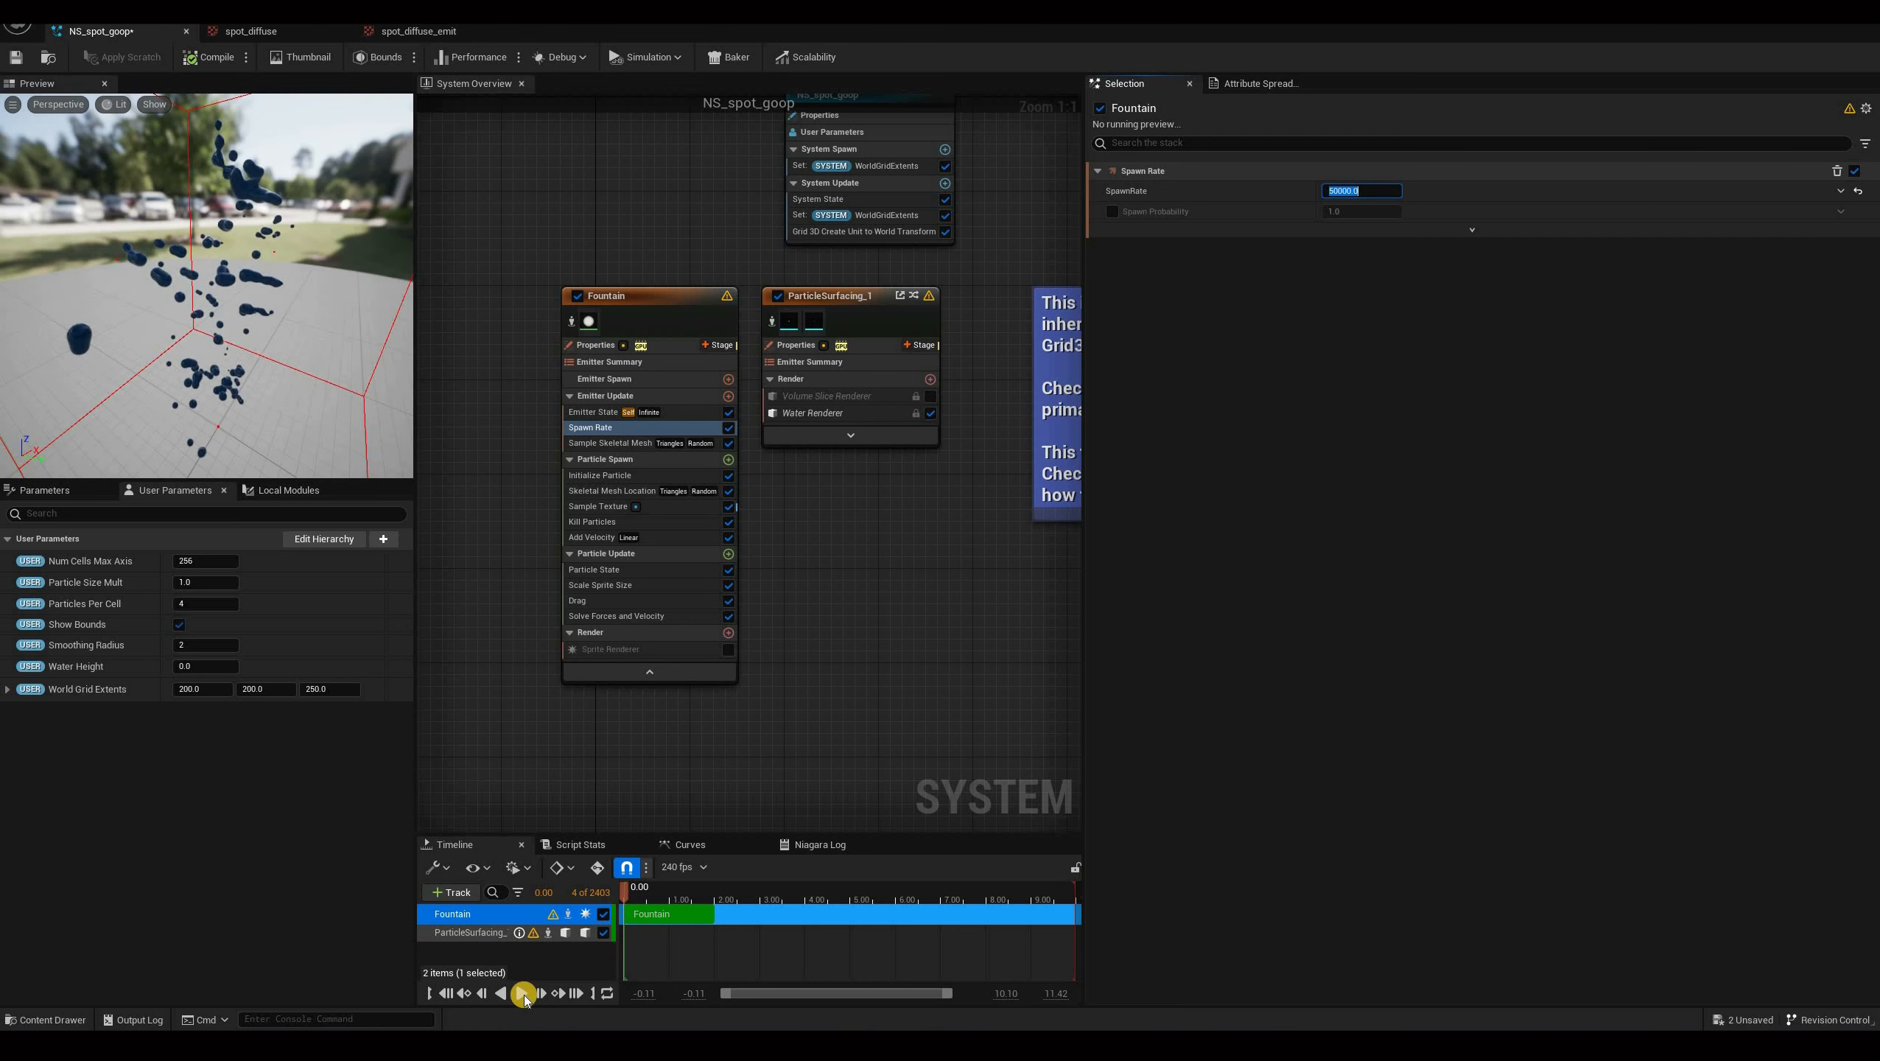
drag(220, 249, 302, 394)
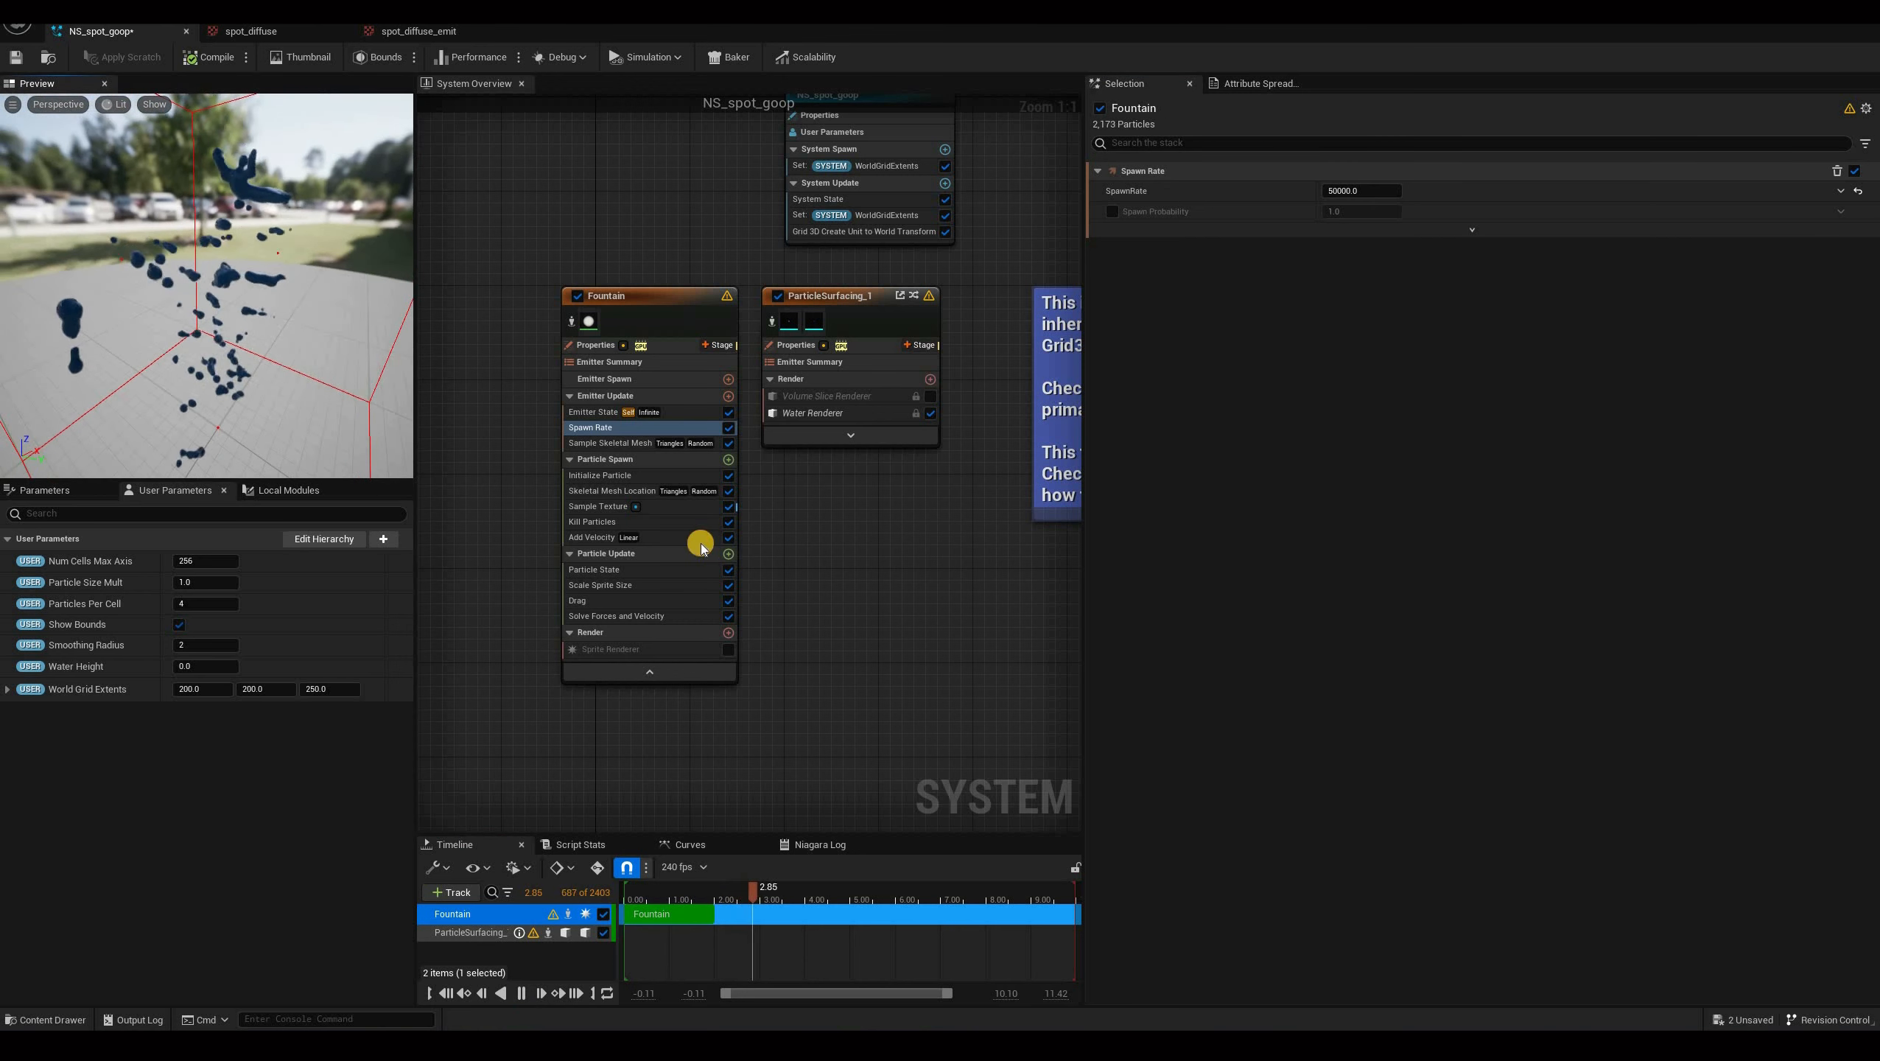
click(521, 993)
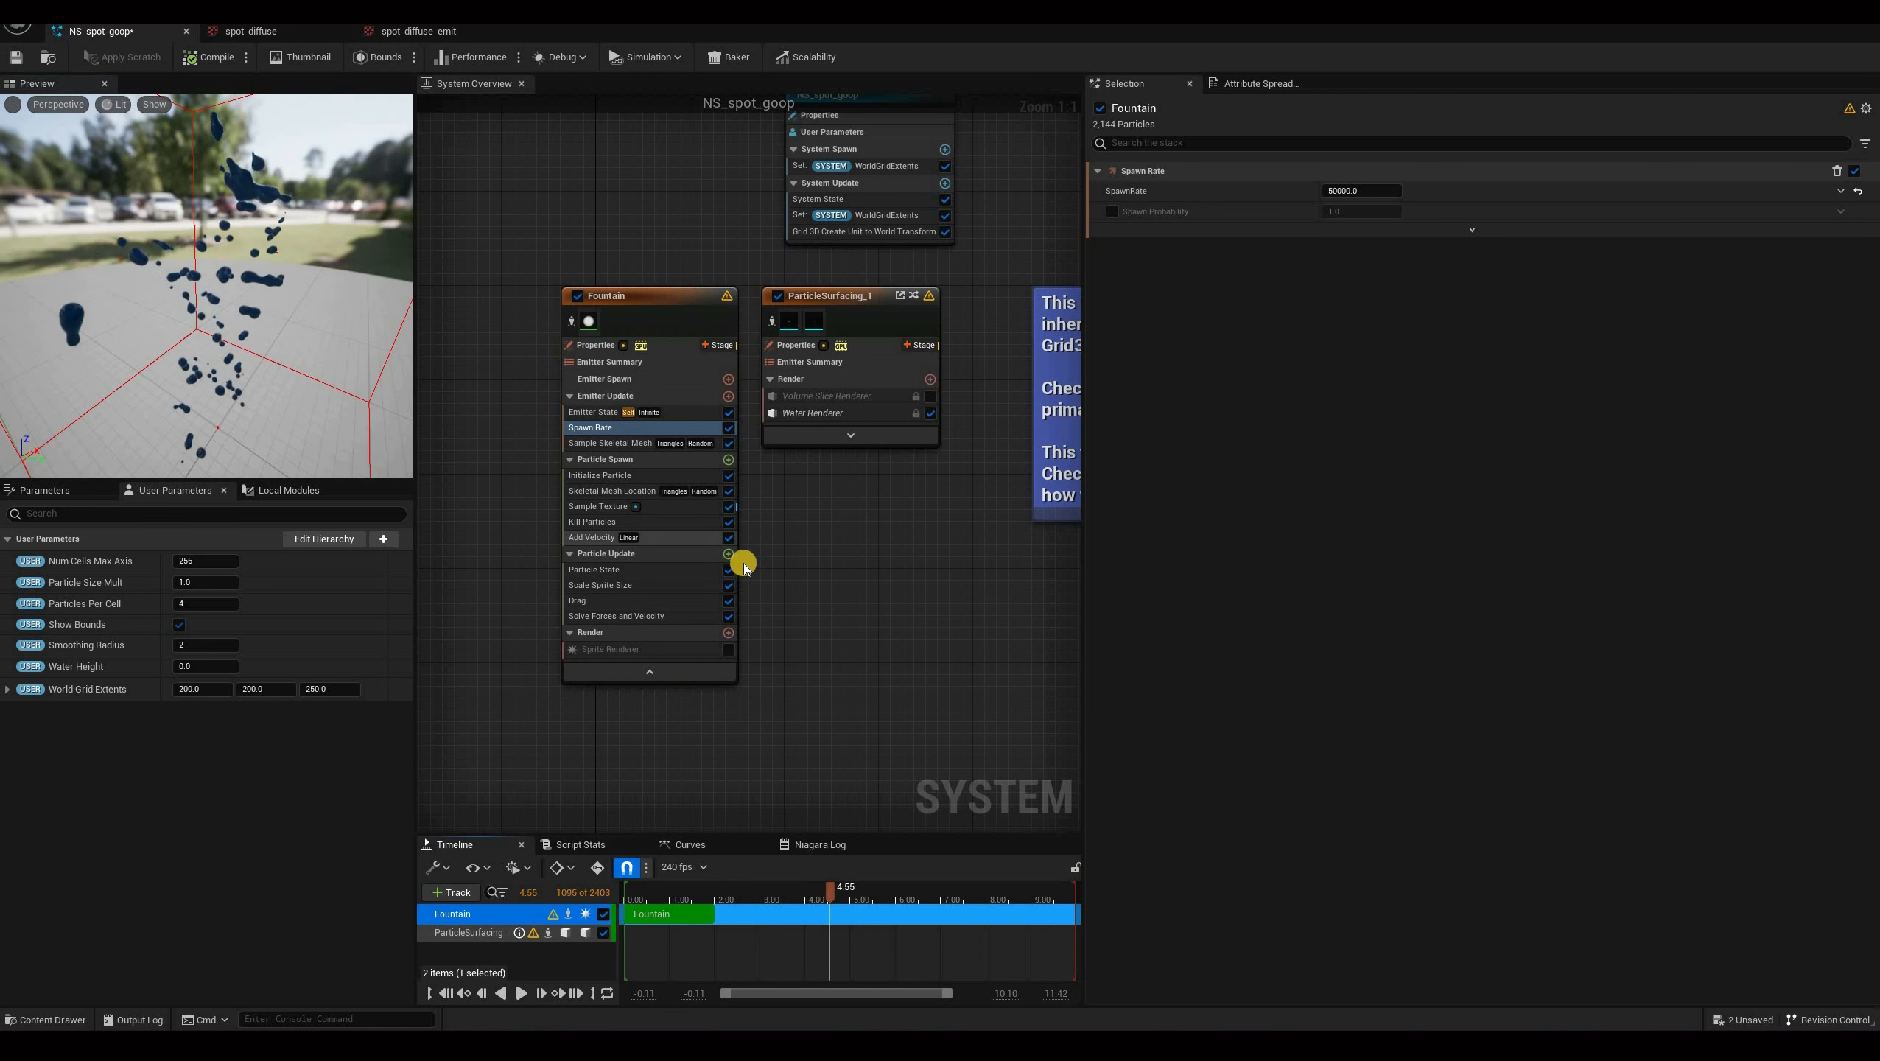
Add a Curl Noise Force module to Particle Update and set its noise strength and frequency to 20.
click(731, 554)
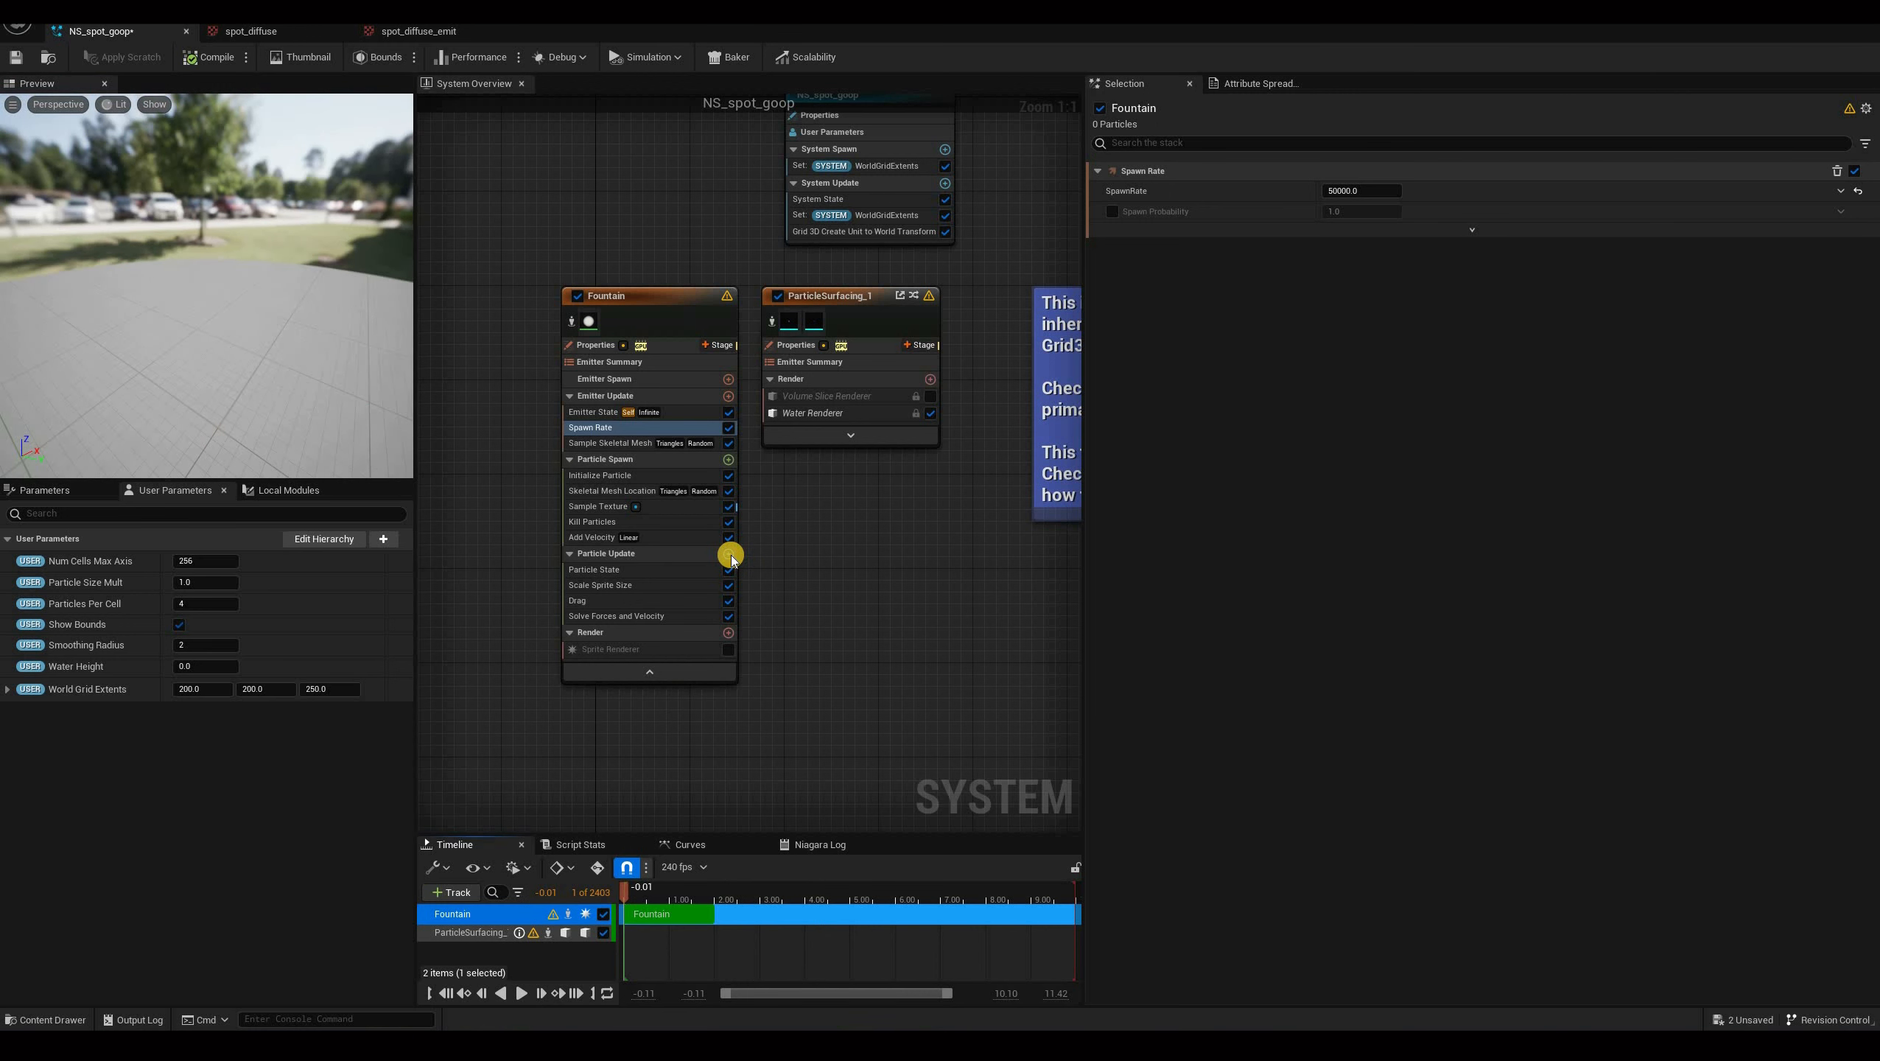
click(731, 555)
text(curl)
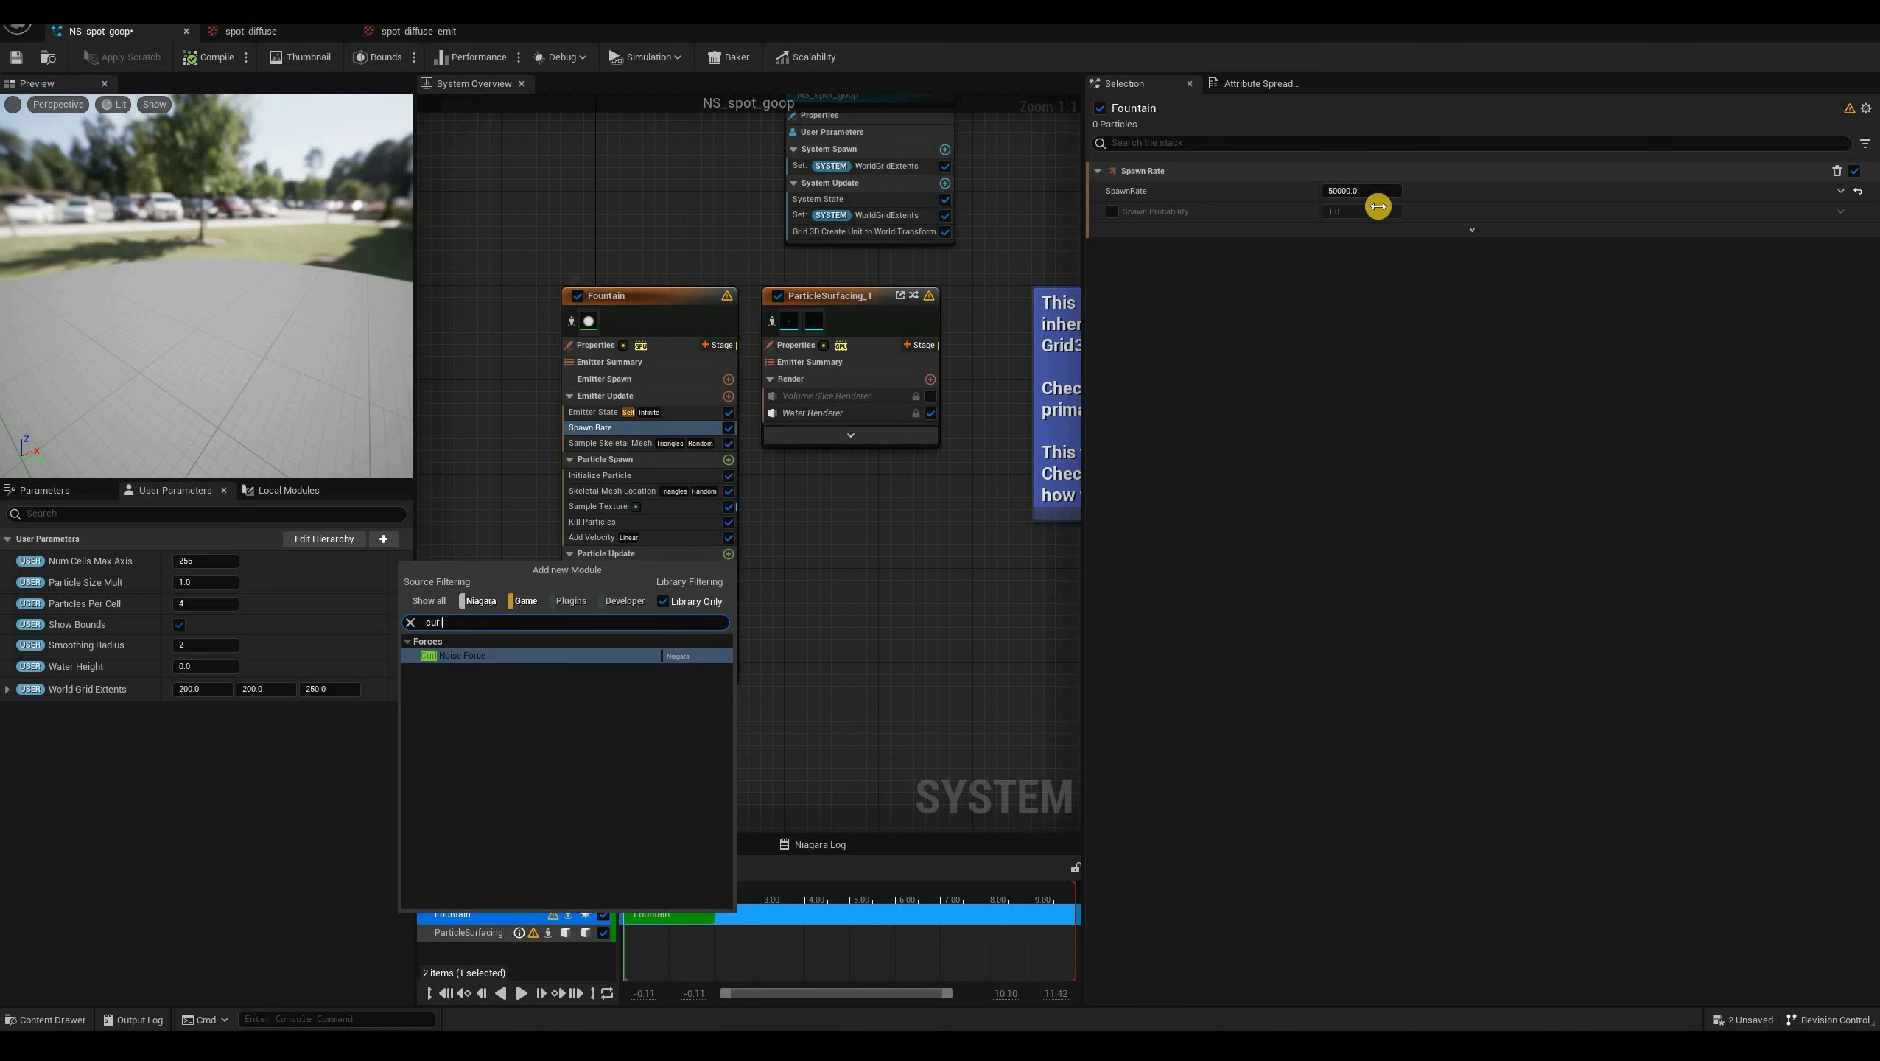
key(Return)
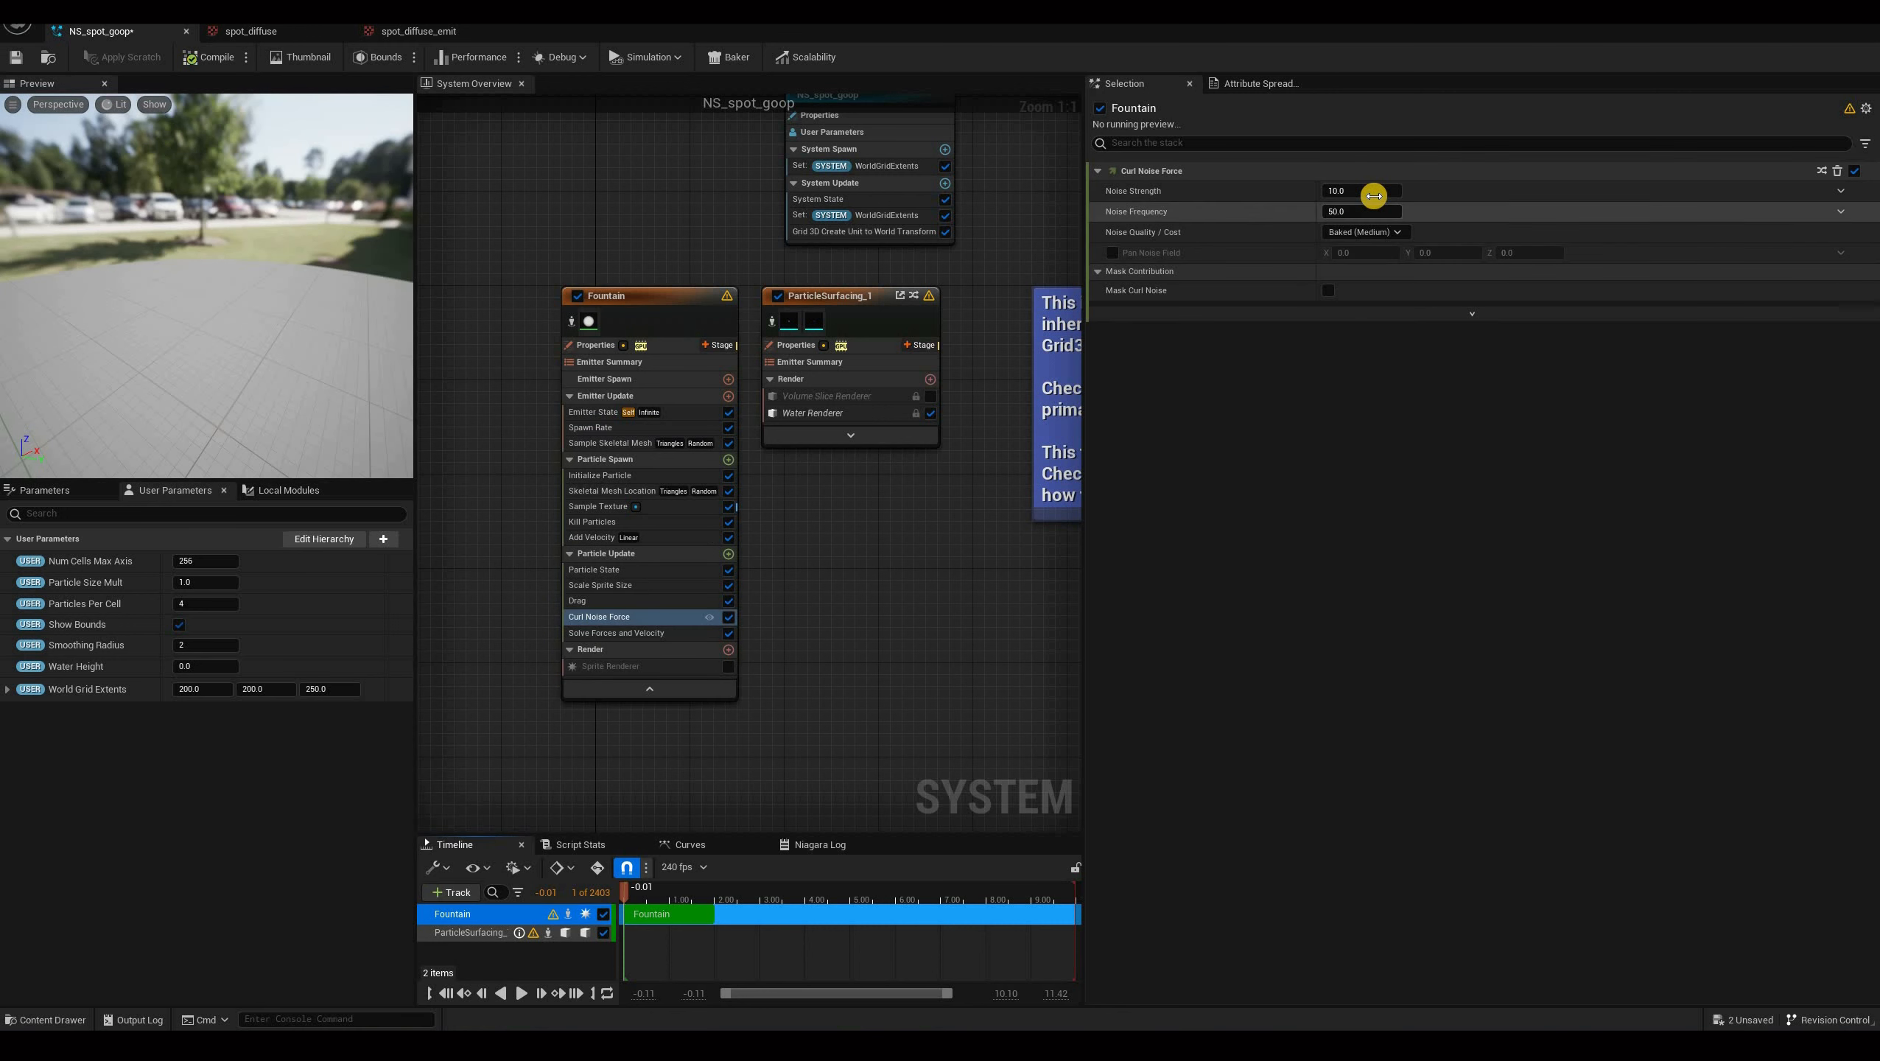
click(1373, 195)
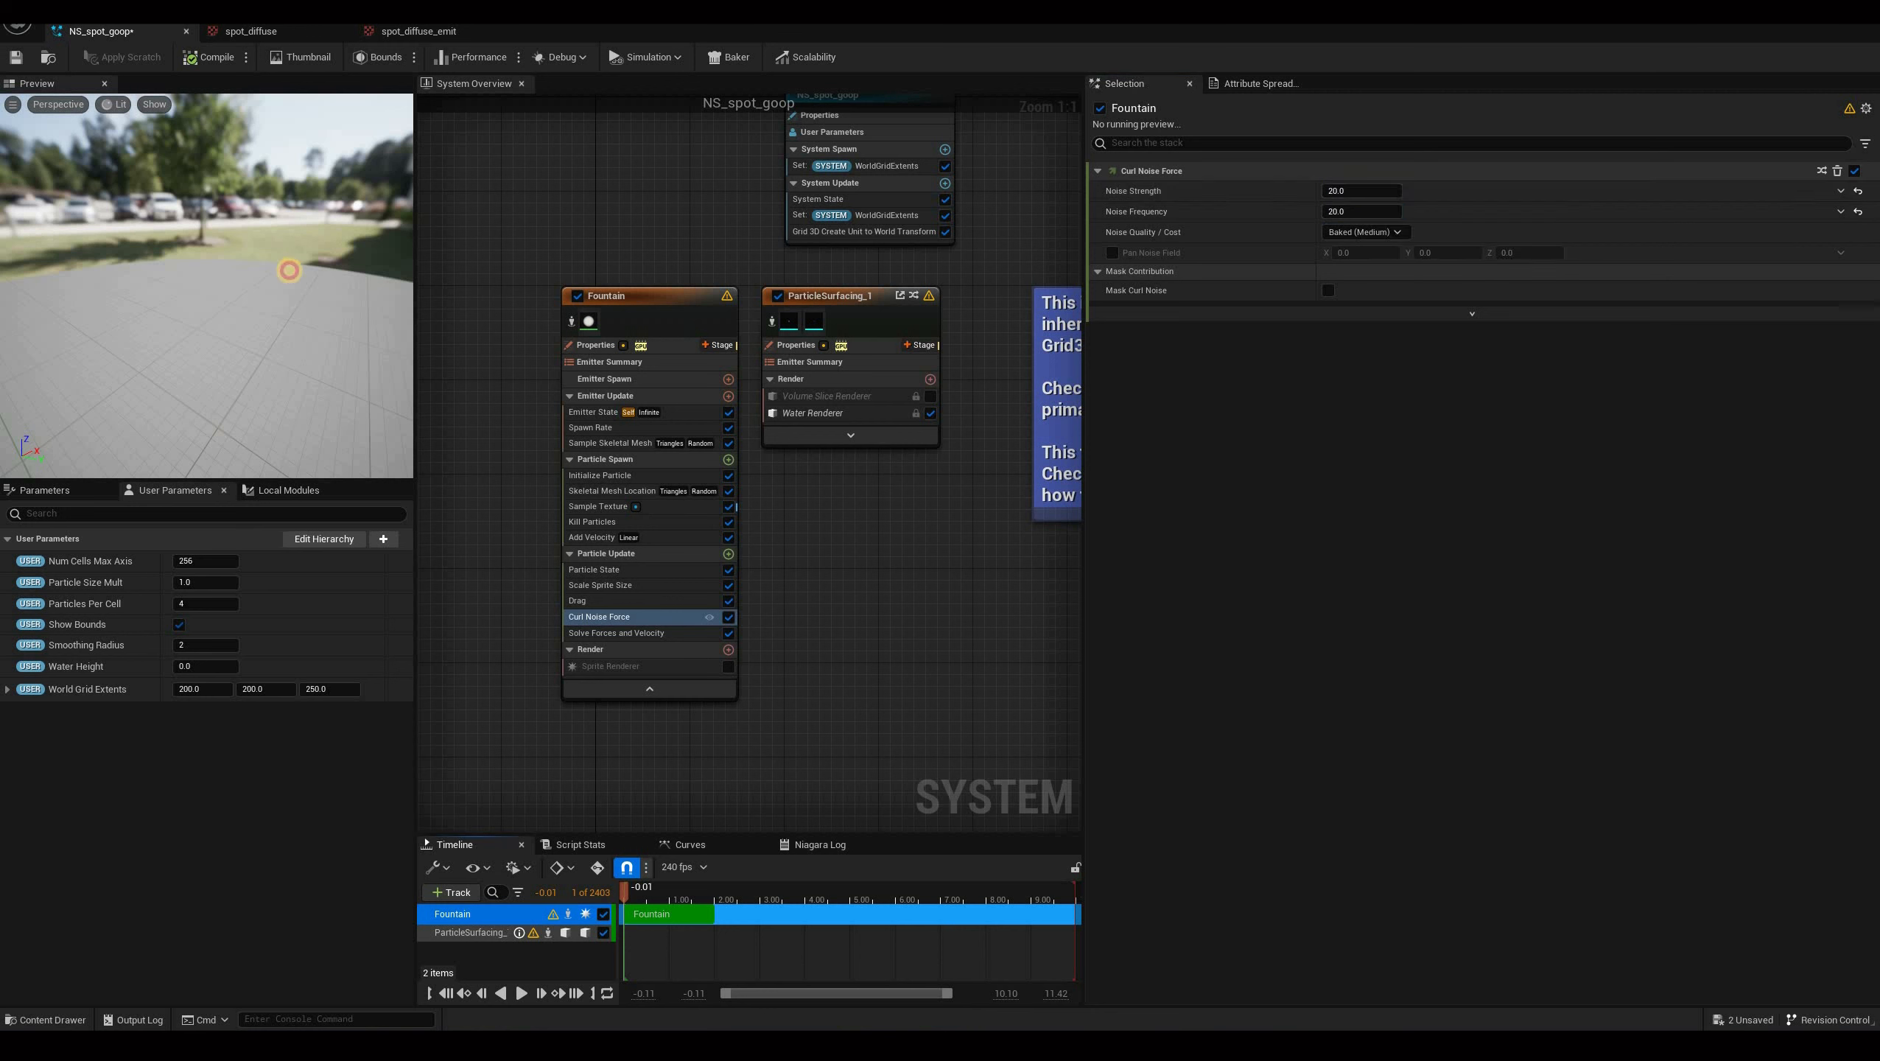
drag(258, 171, 327, 169)
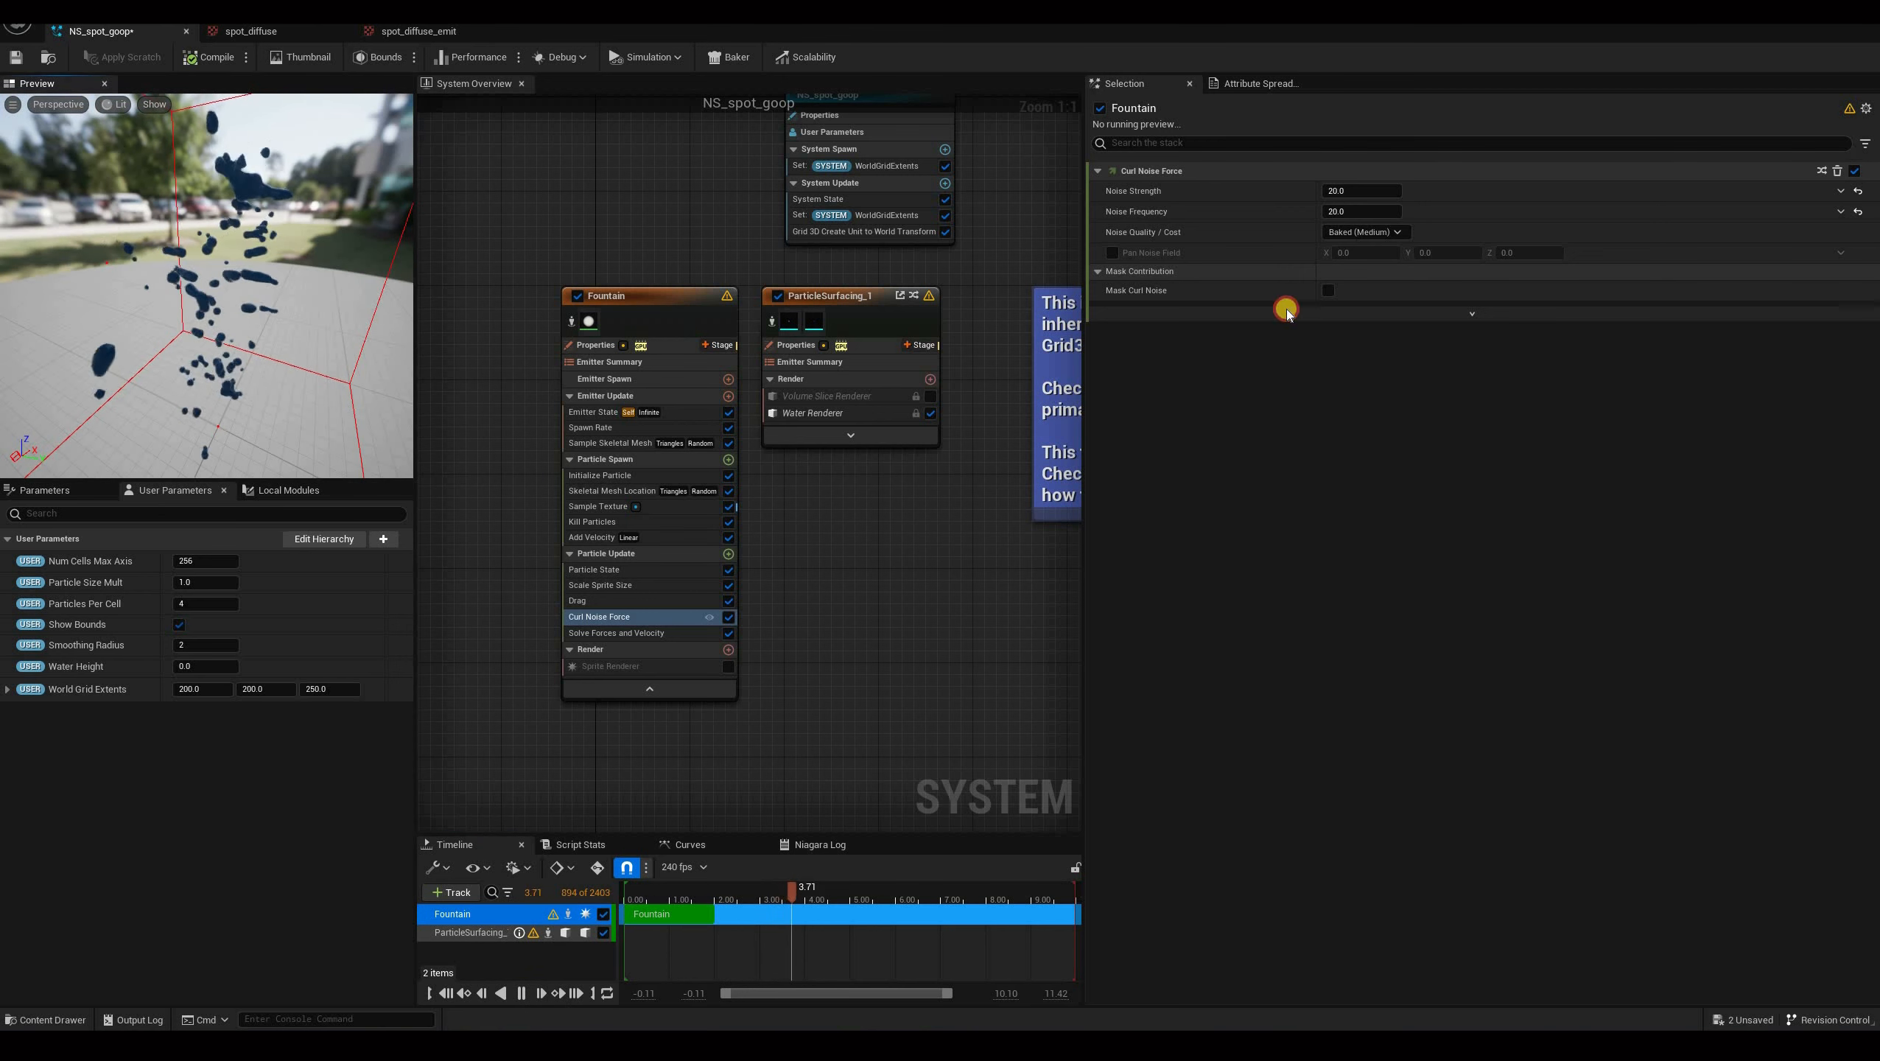
Set the Curl Noise Force's Pan Noise Field Z value to 0.2.
click(1543, 253)
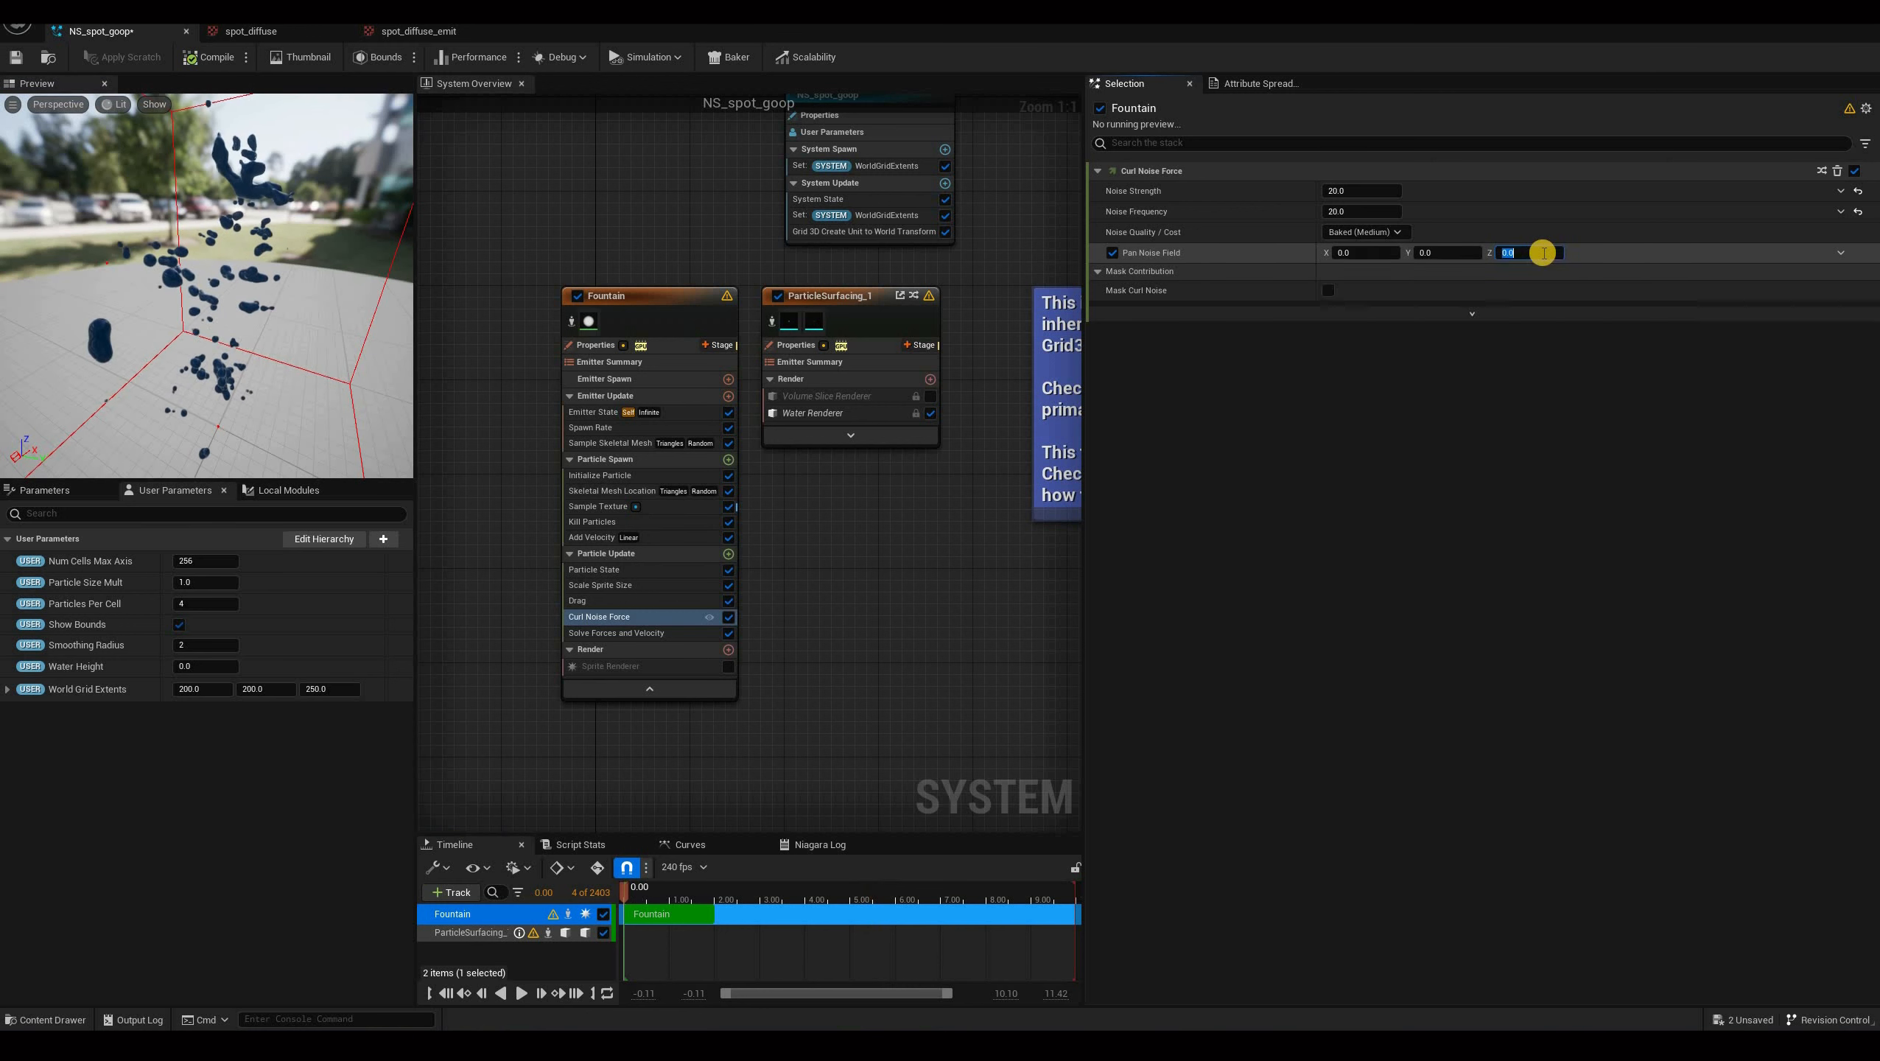
text(0.)
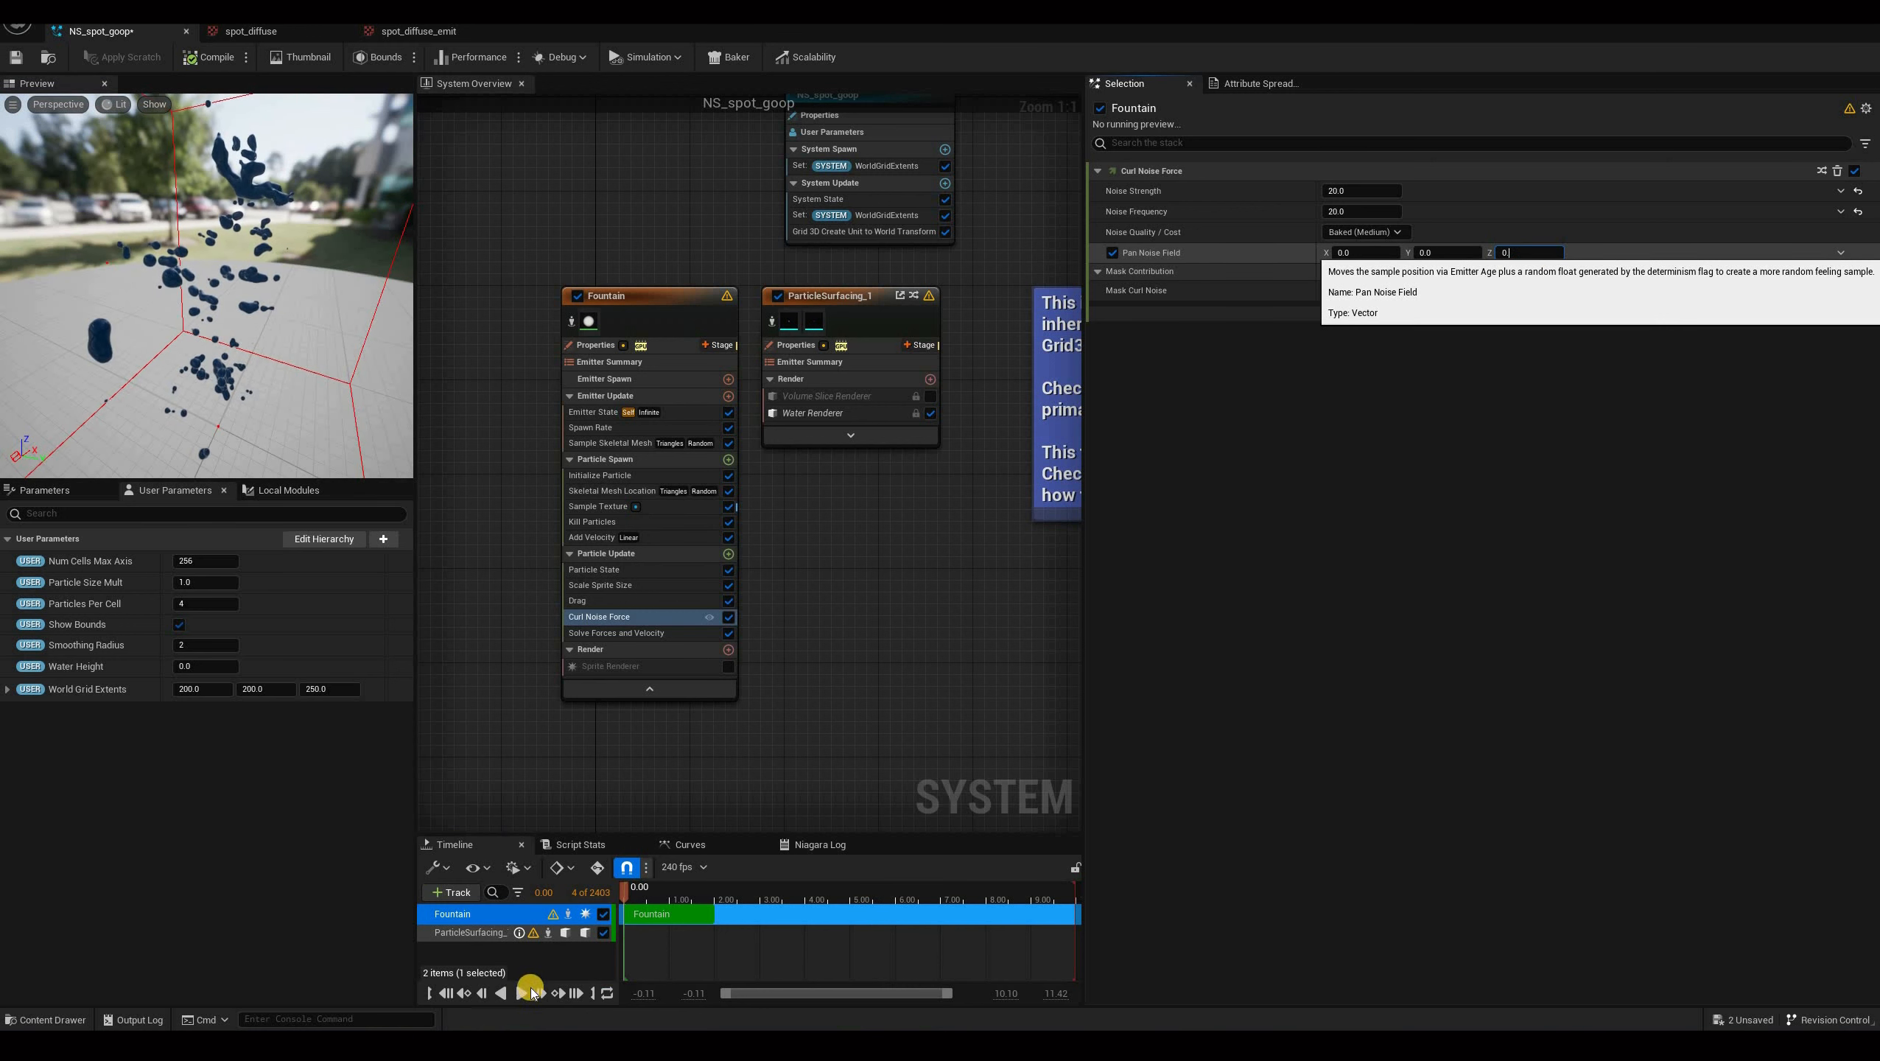
key(Return)
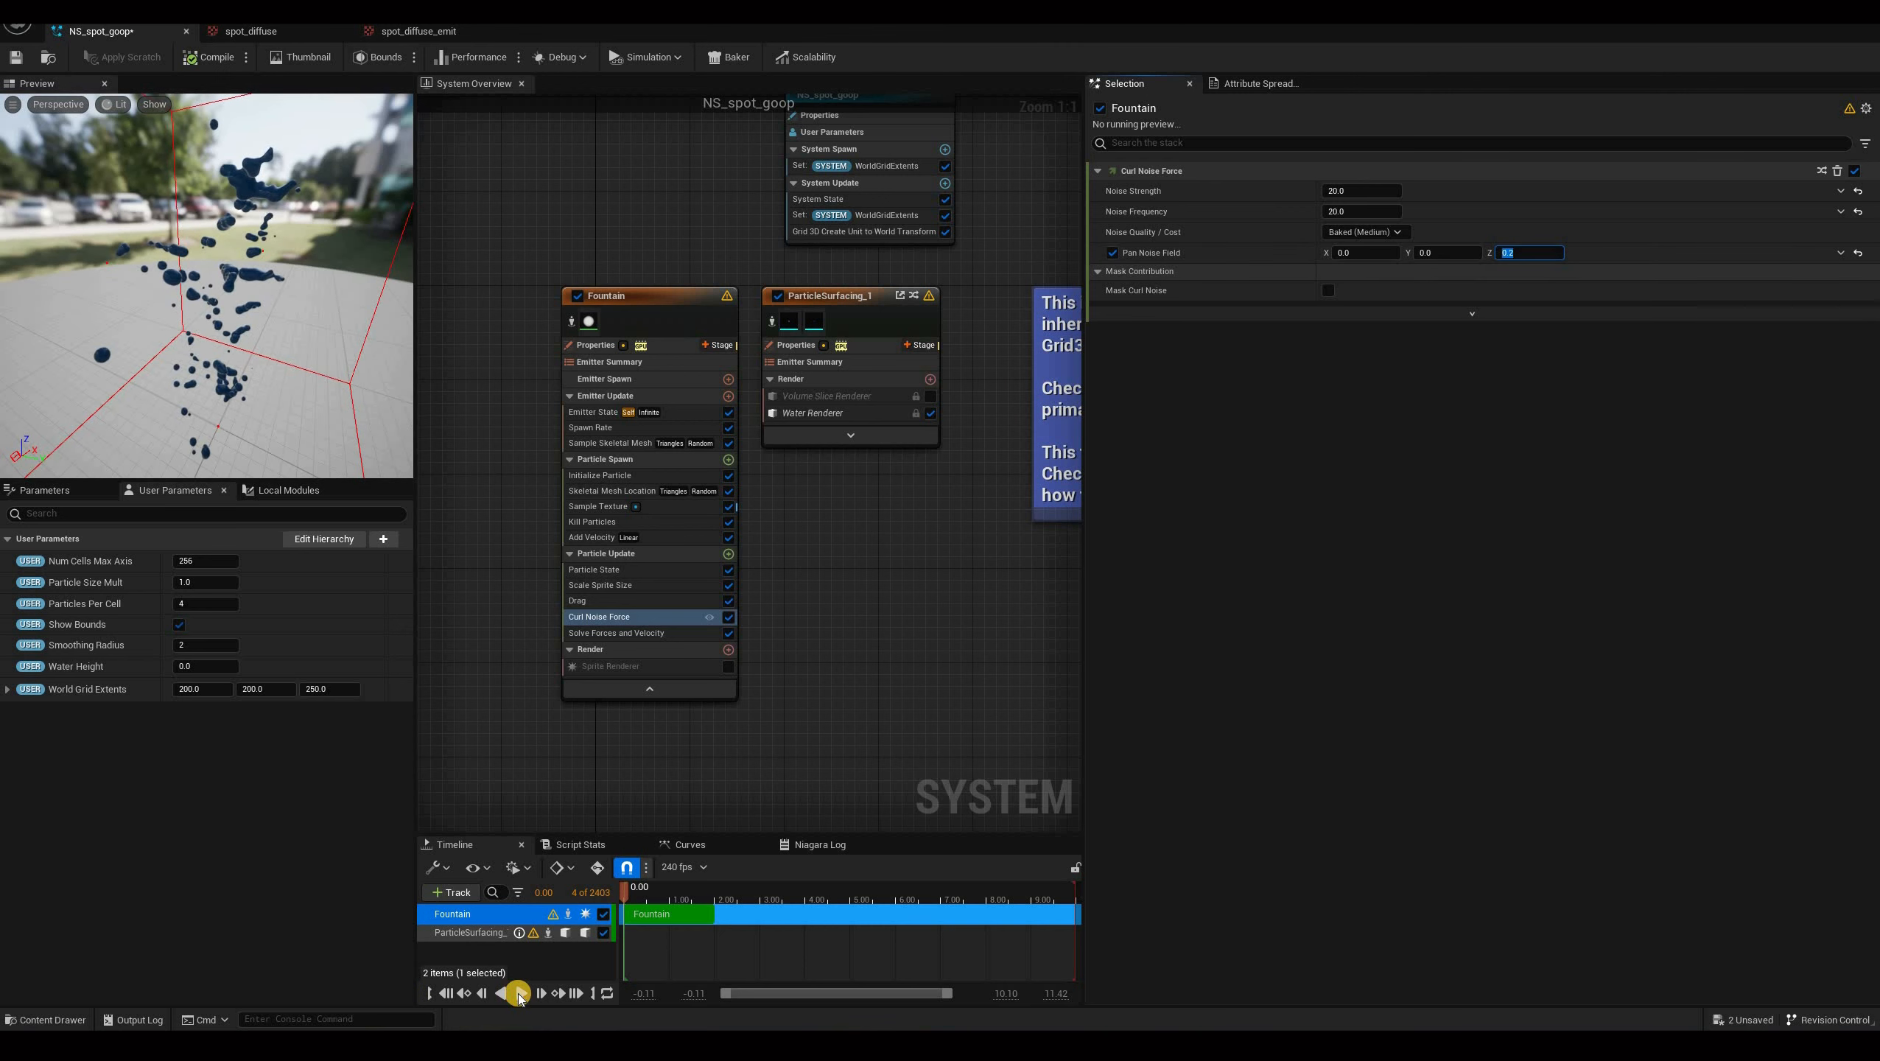
Play the preview simulation, pause it, and orbit to inspect the curl-noise motion.
click(518, 994)
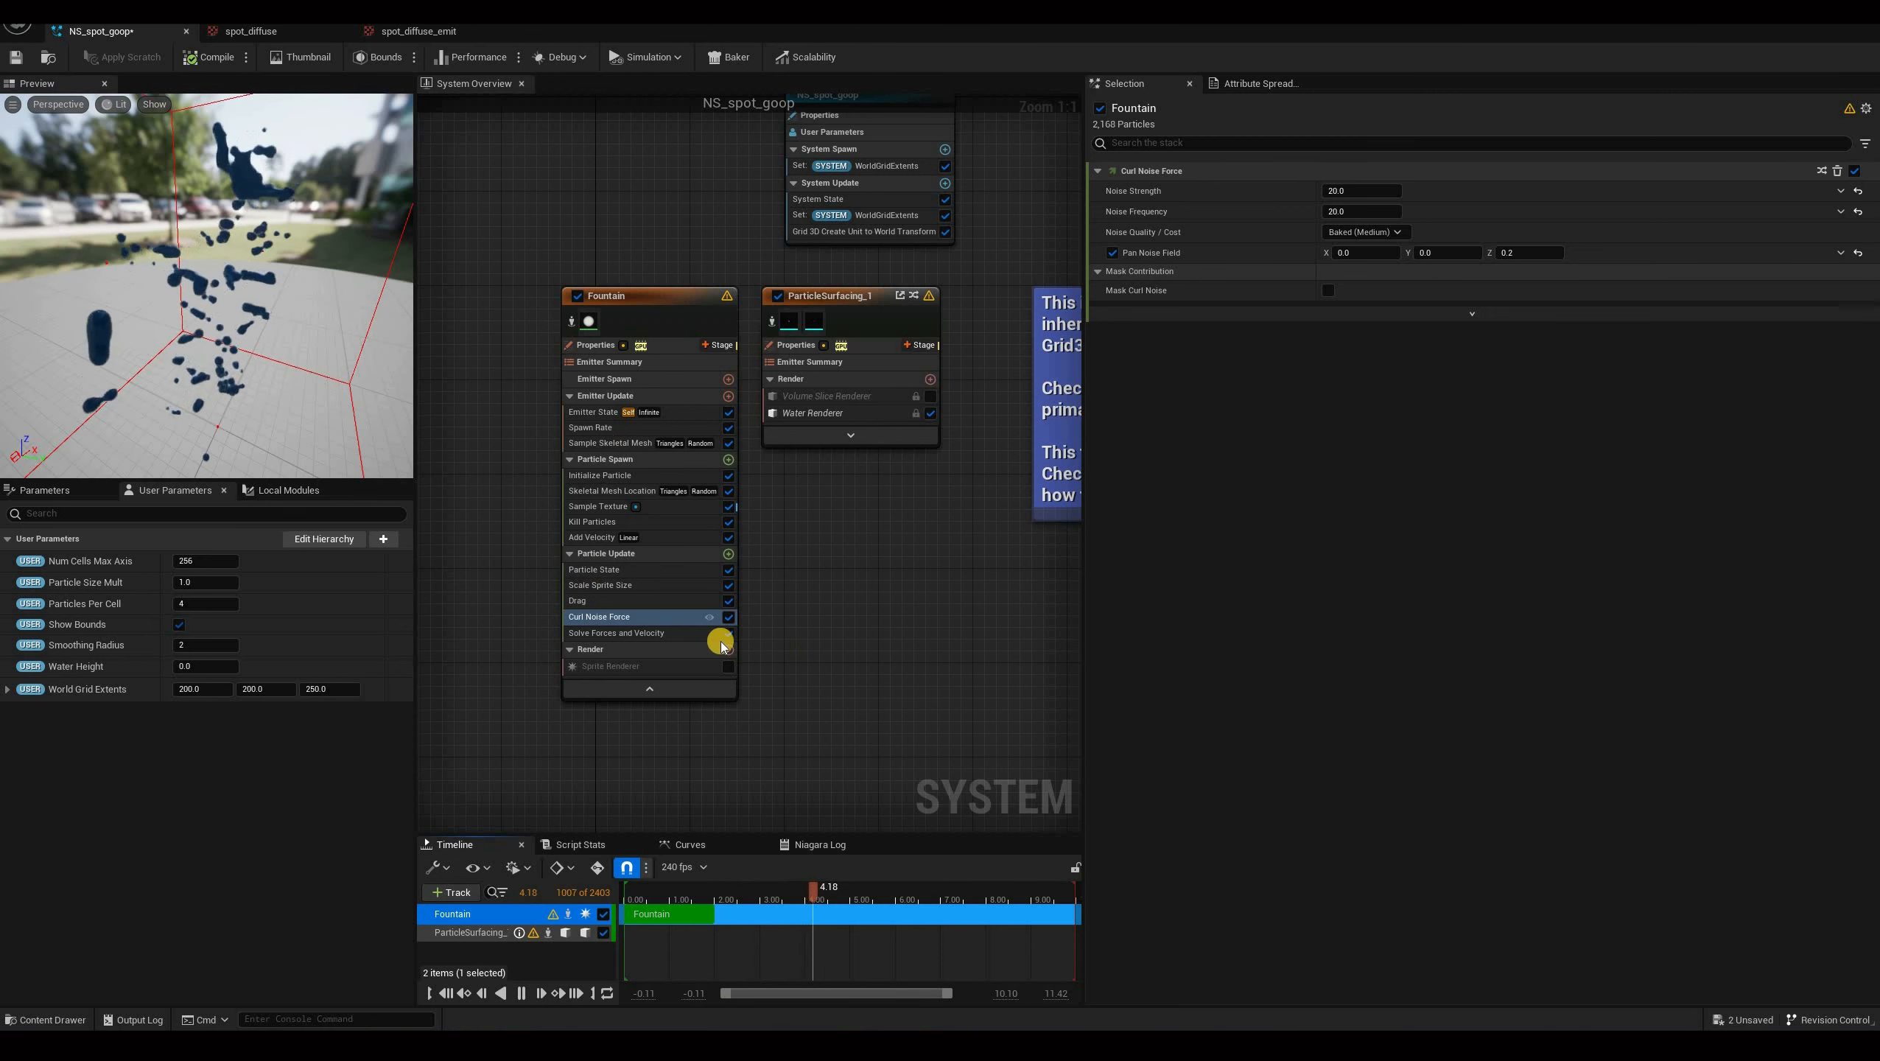
key(space)
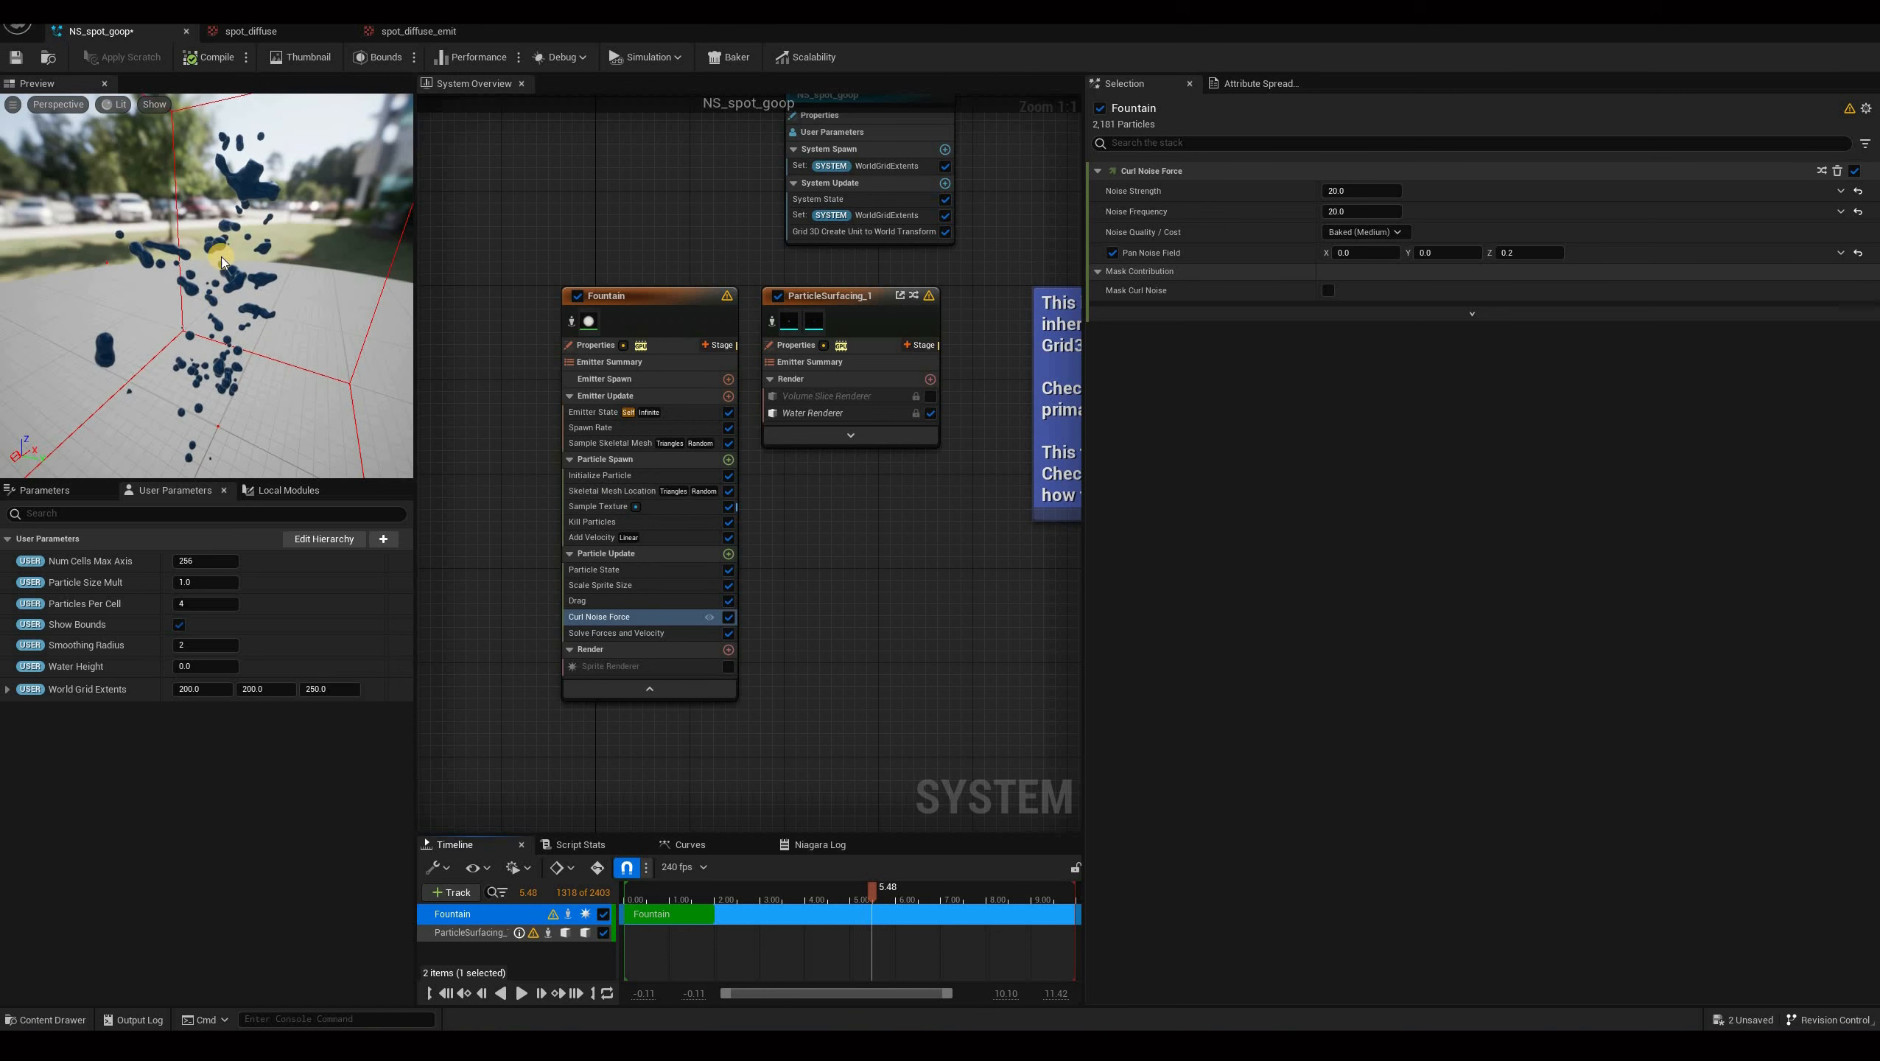
drag(220, 257, 306, 358)
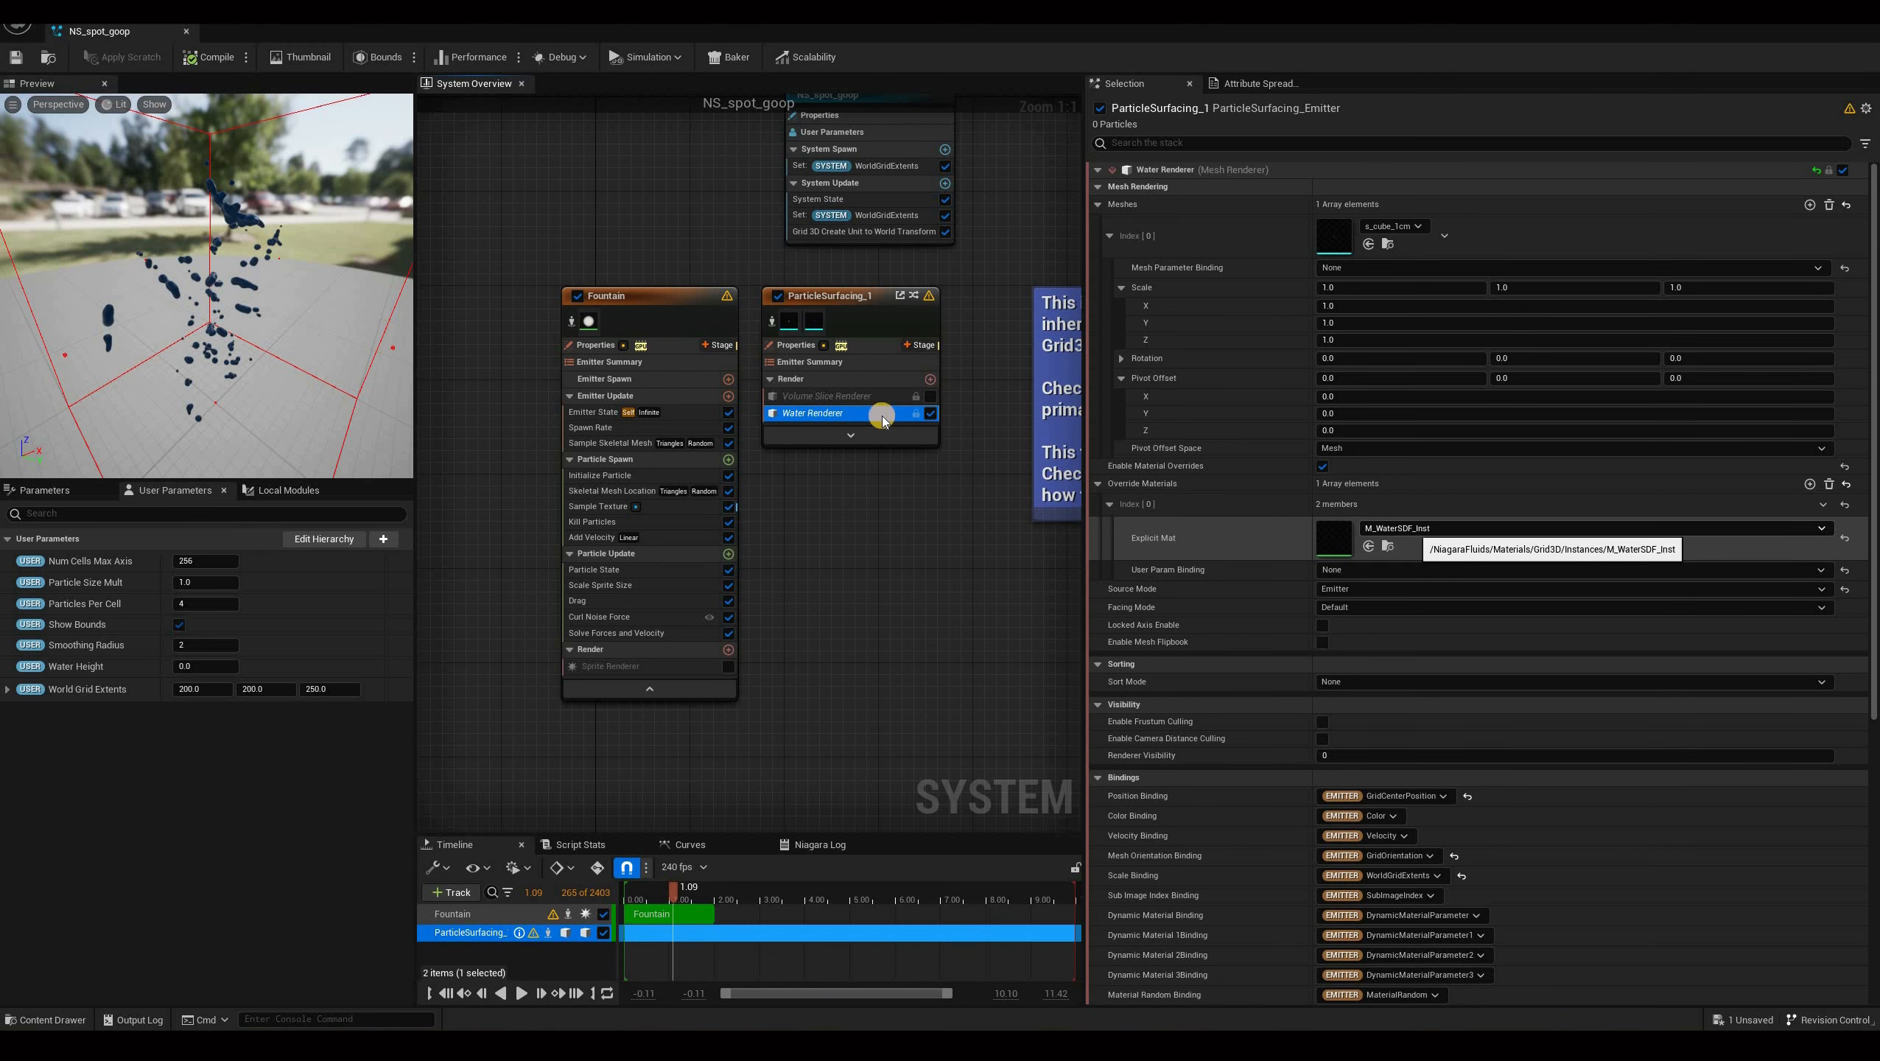
Open the water renderer's material instance and save a copy as M_black_goop_SDF in the spot_goop_effect_tutorial folder.
double_click(1335, 538)
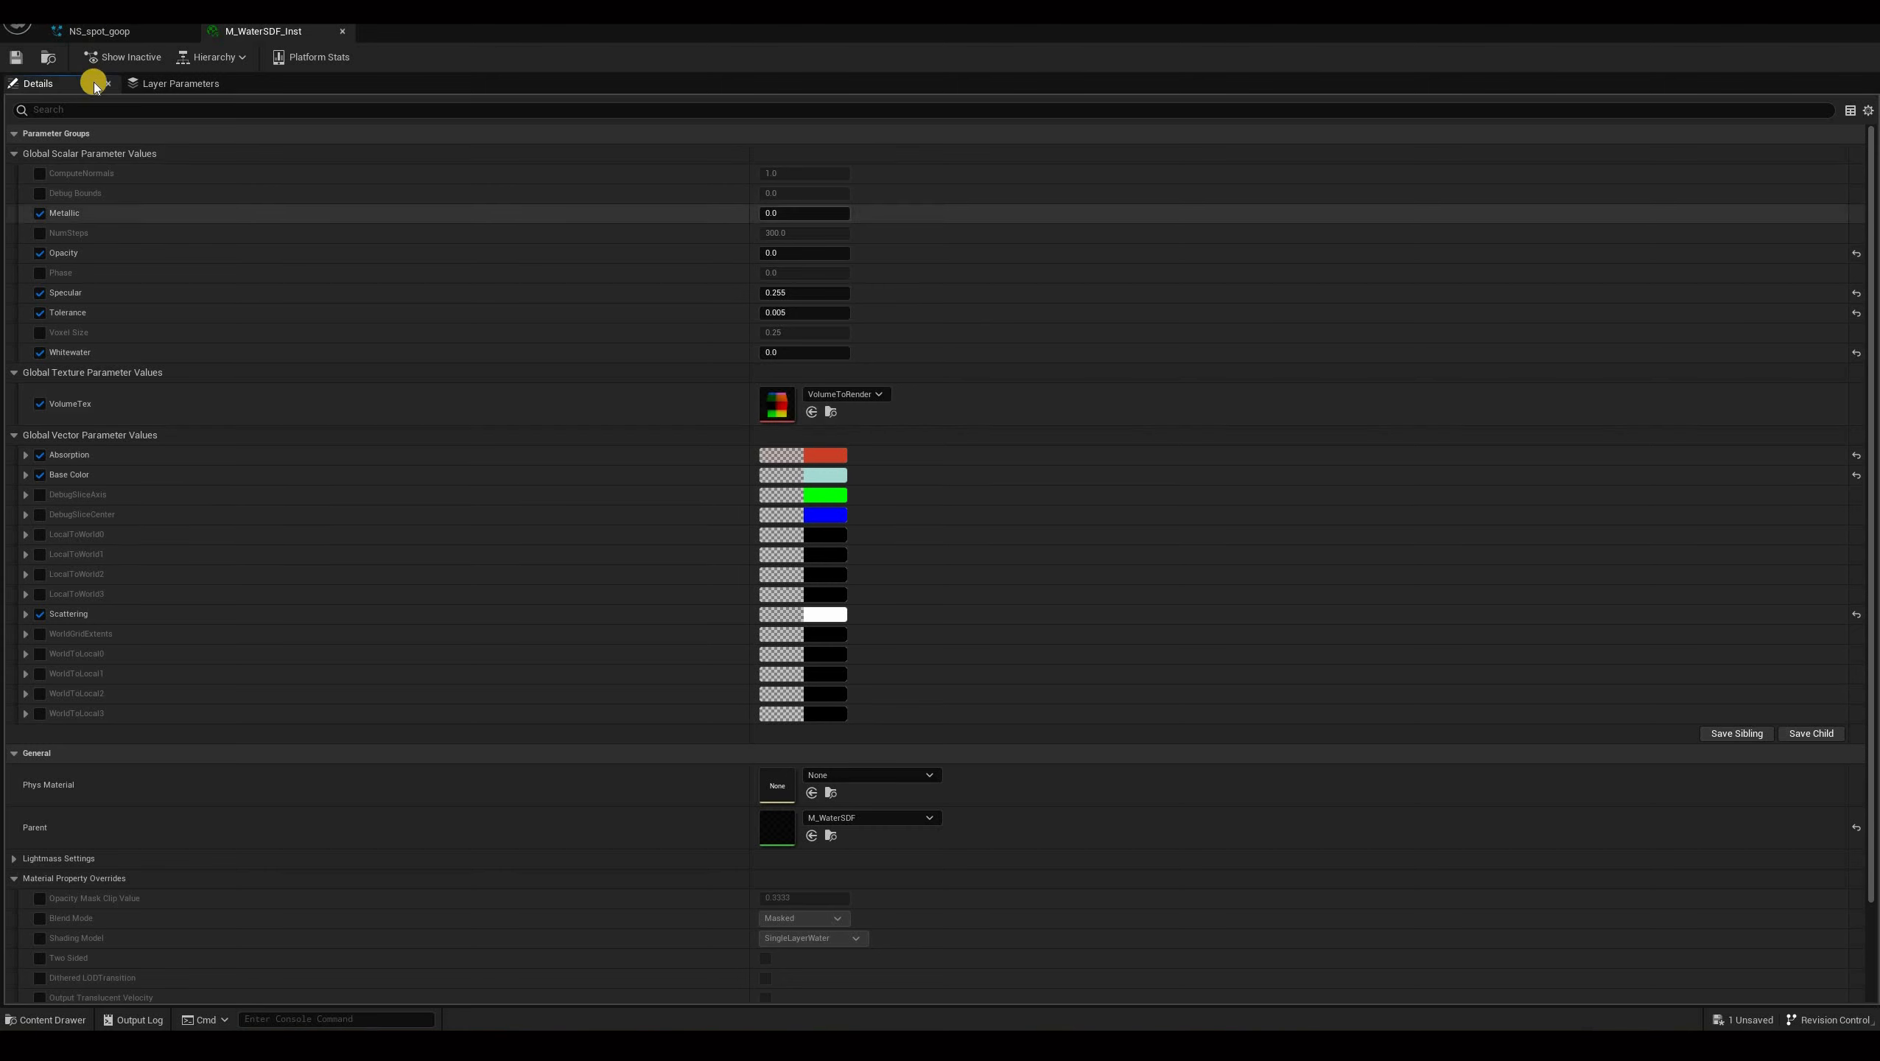
click(51, 19)
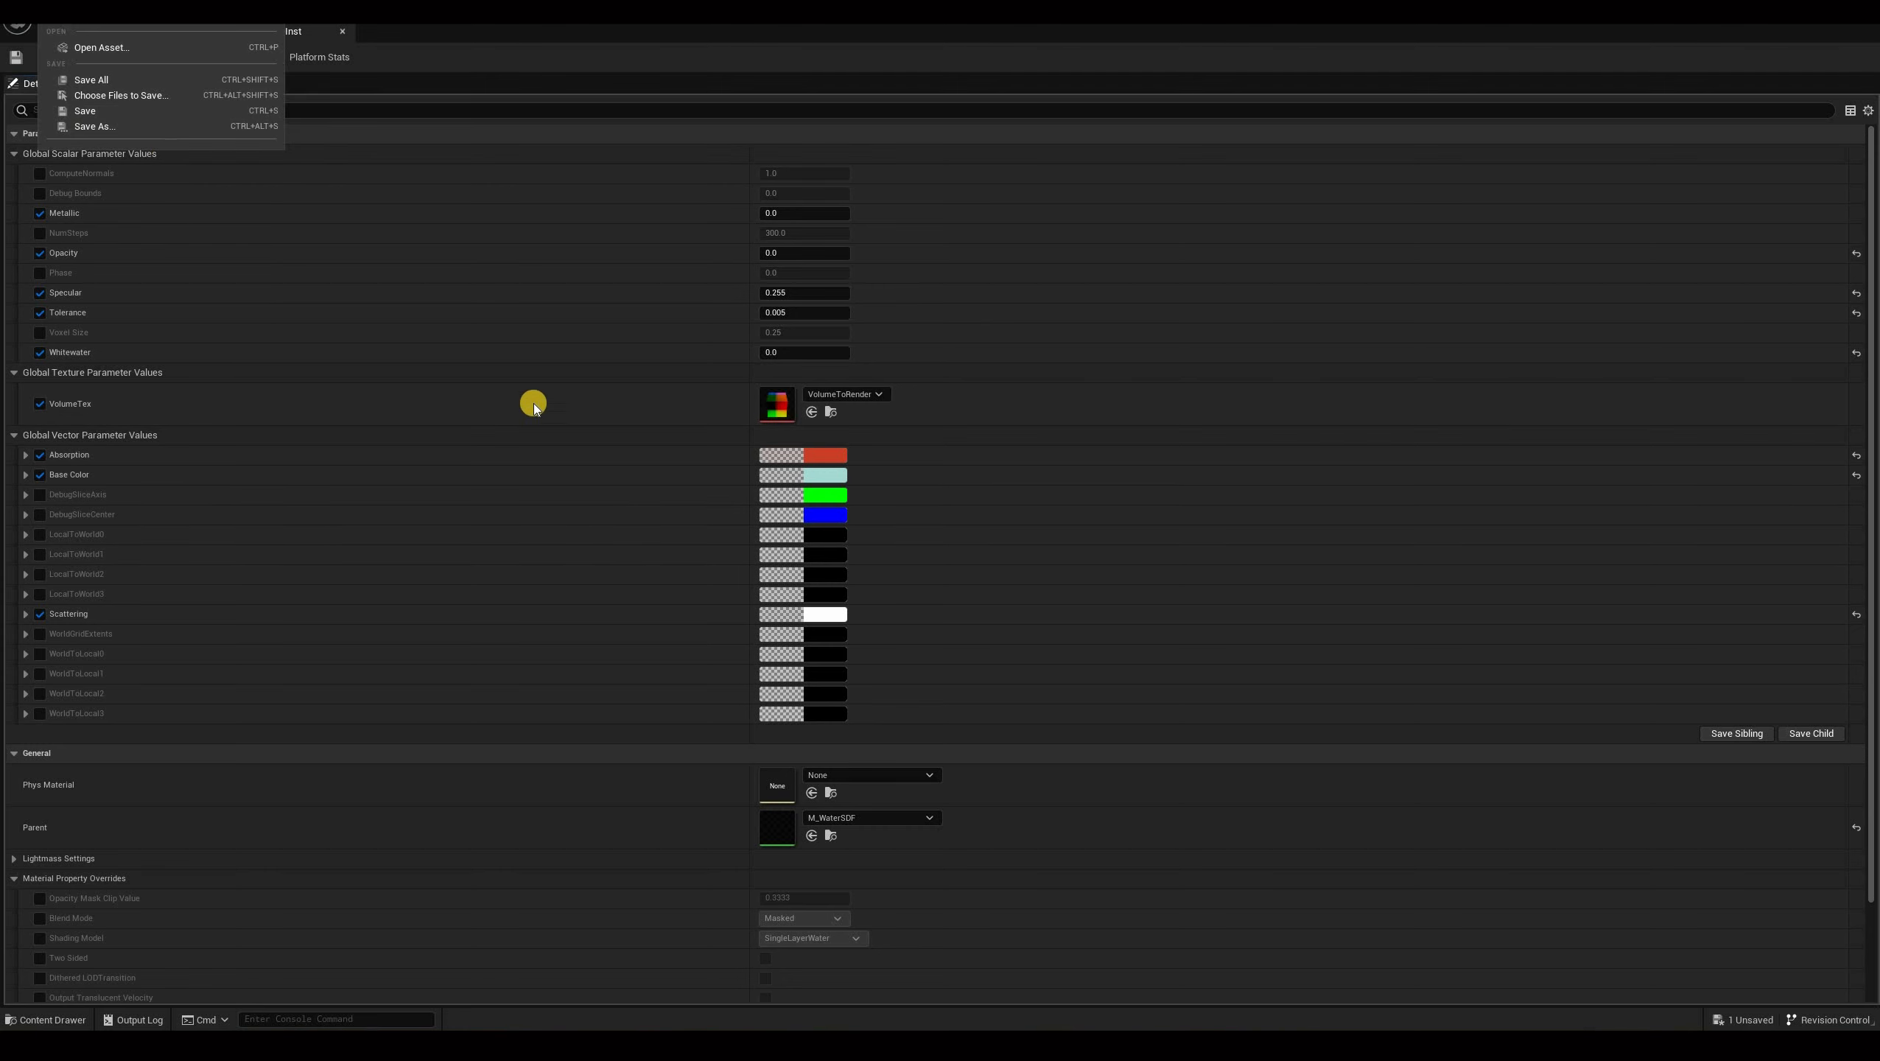
click(92, 126)
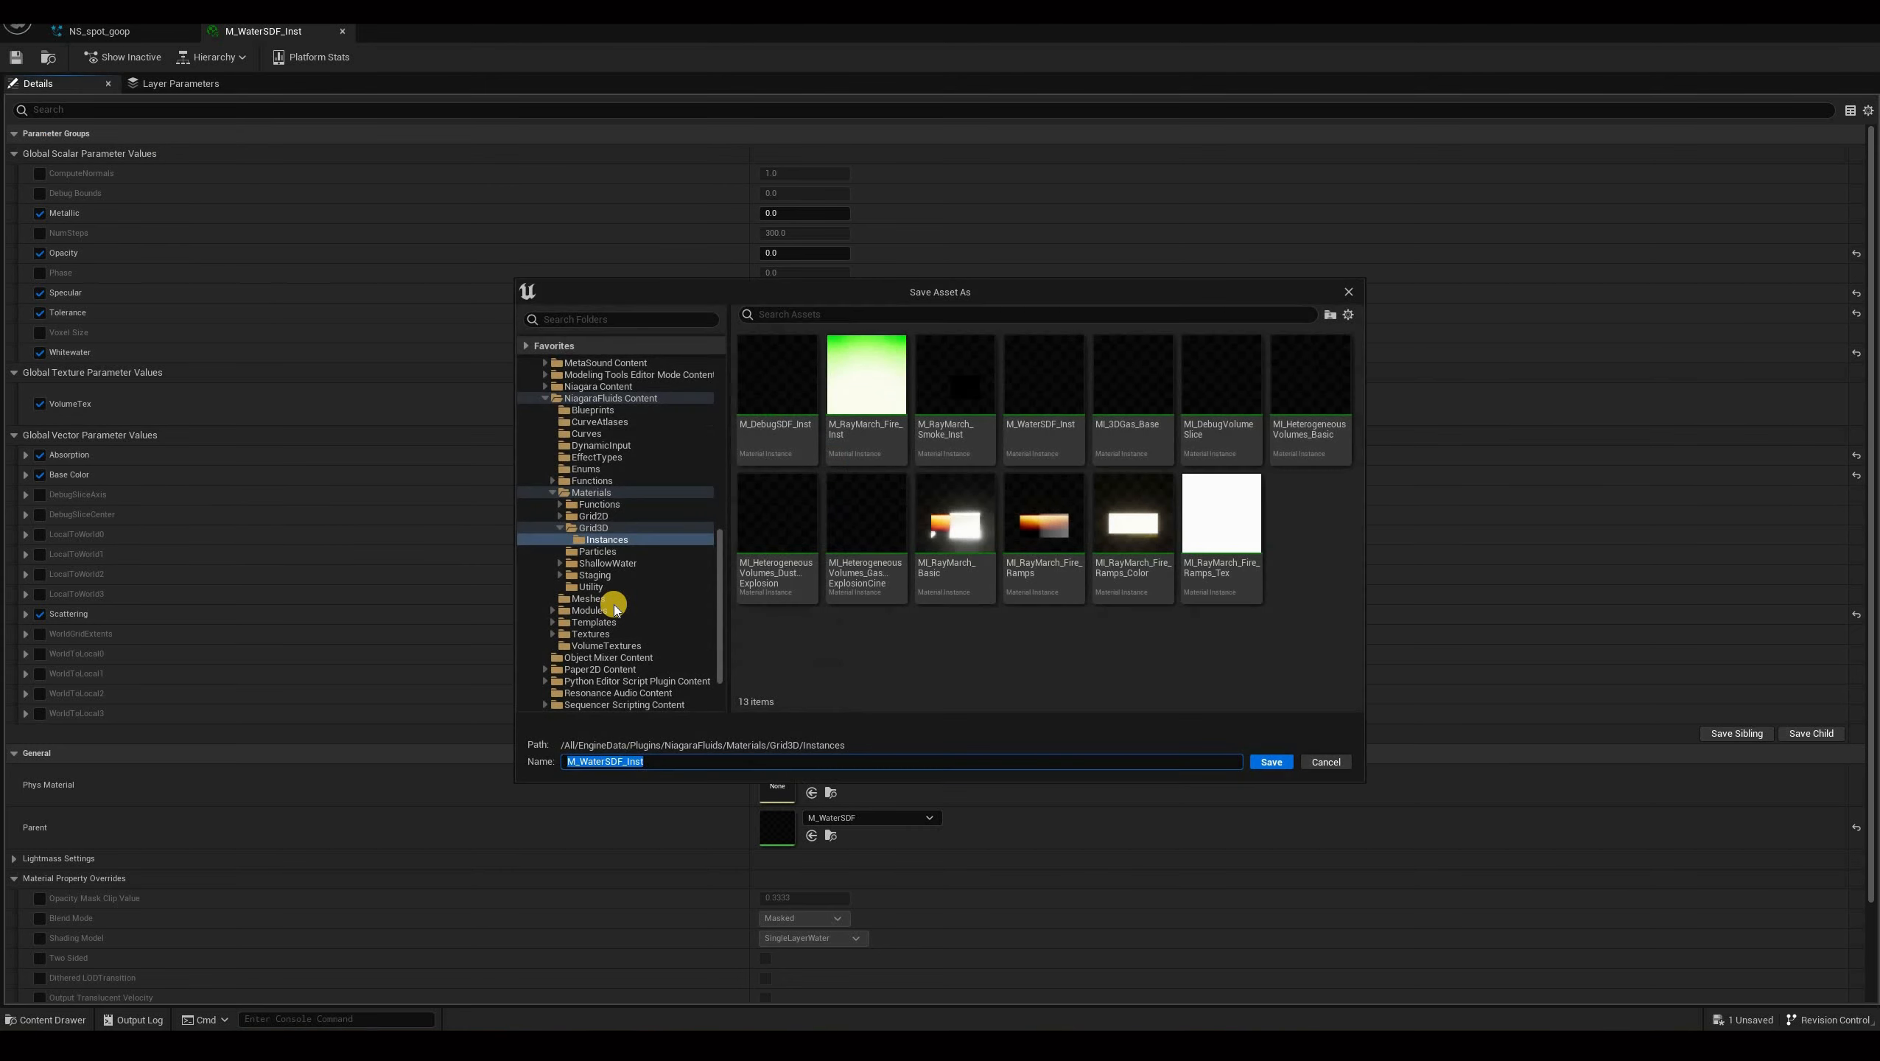
scroll(601, 520, up, 7)
scroll(582, 453, up, 6)
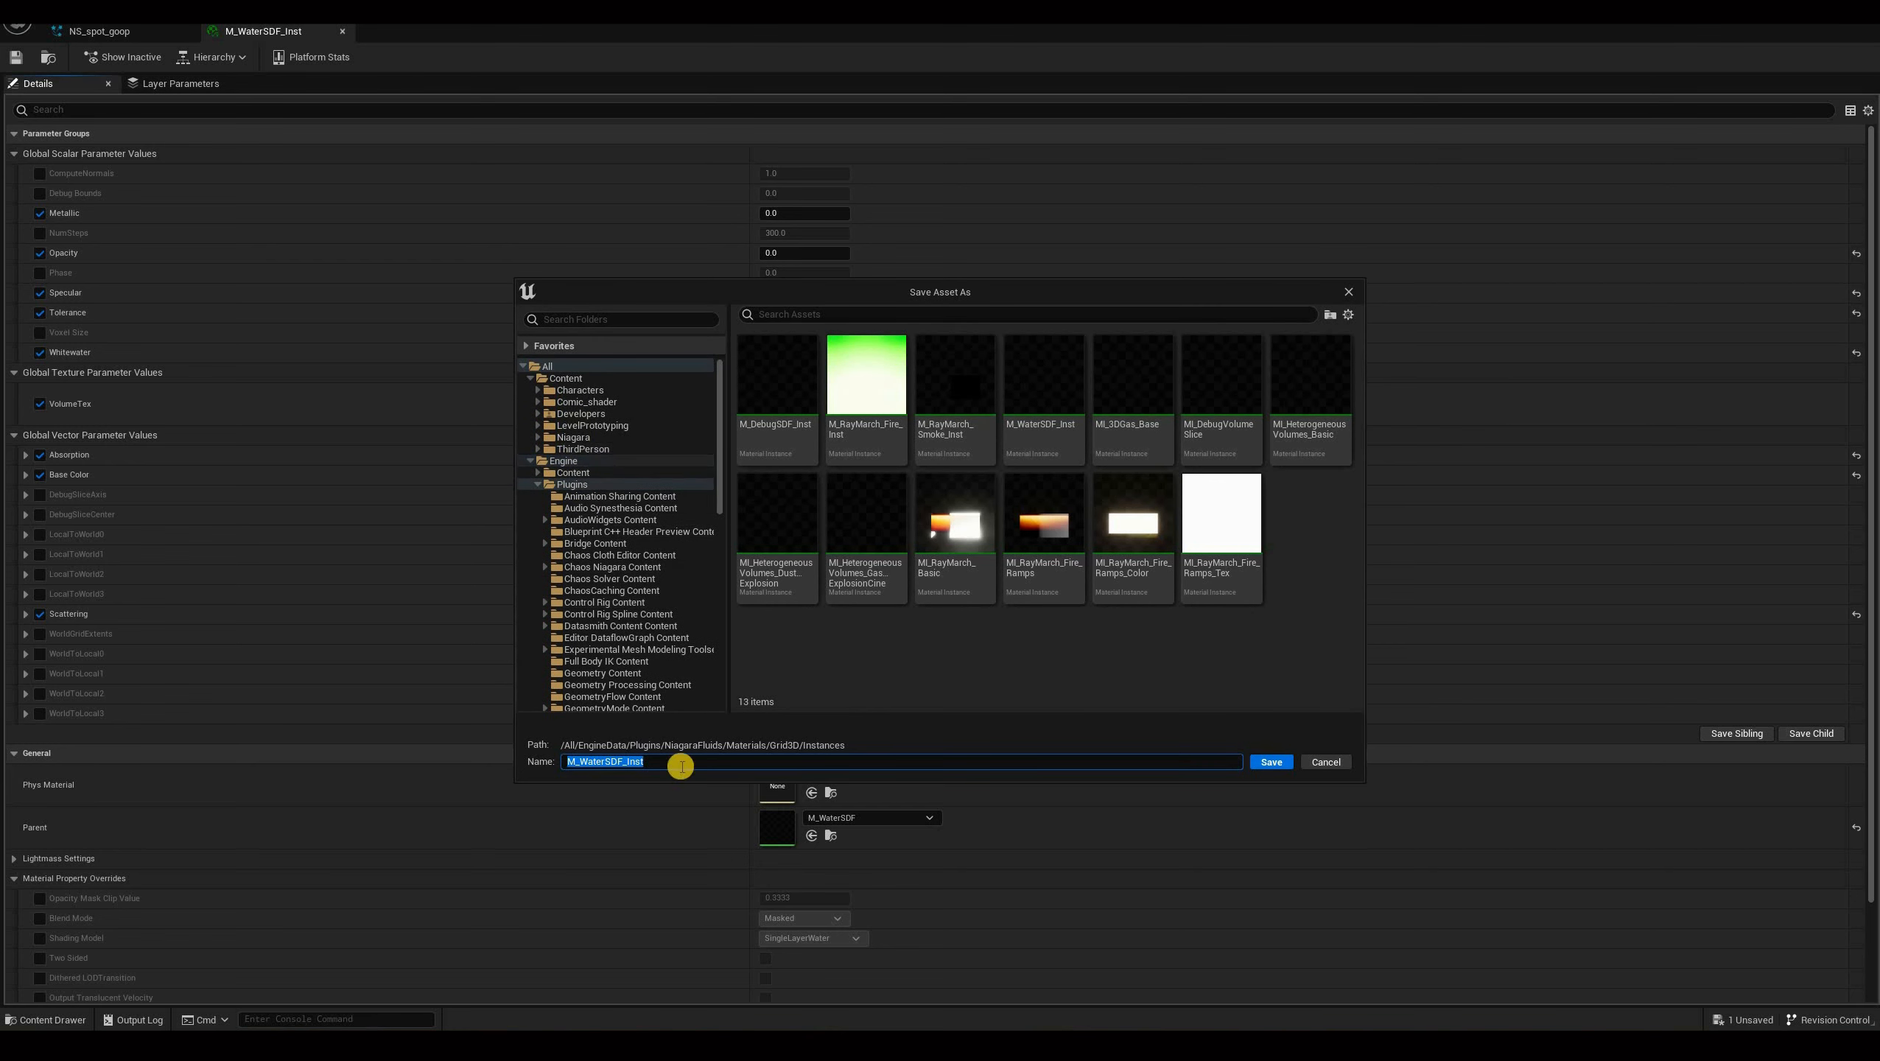
click(578, 438)
double_click(780, 403)
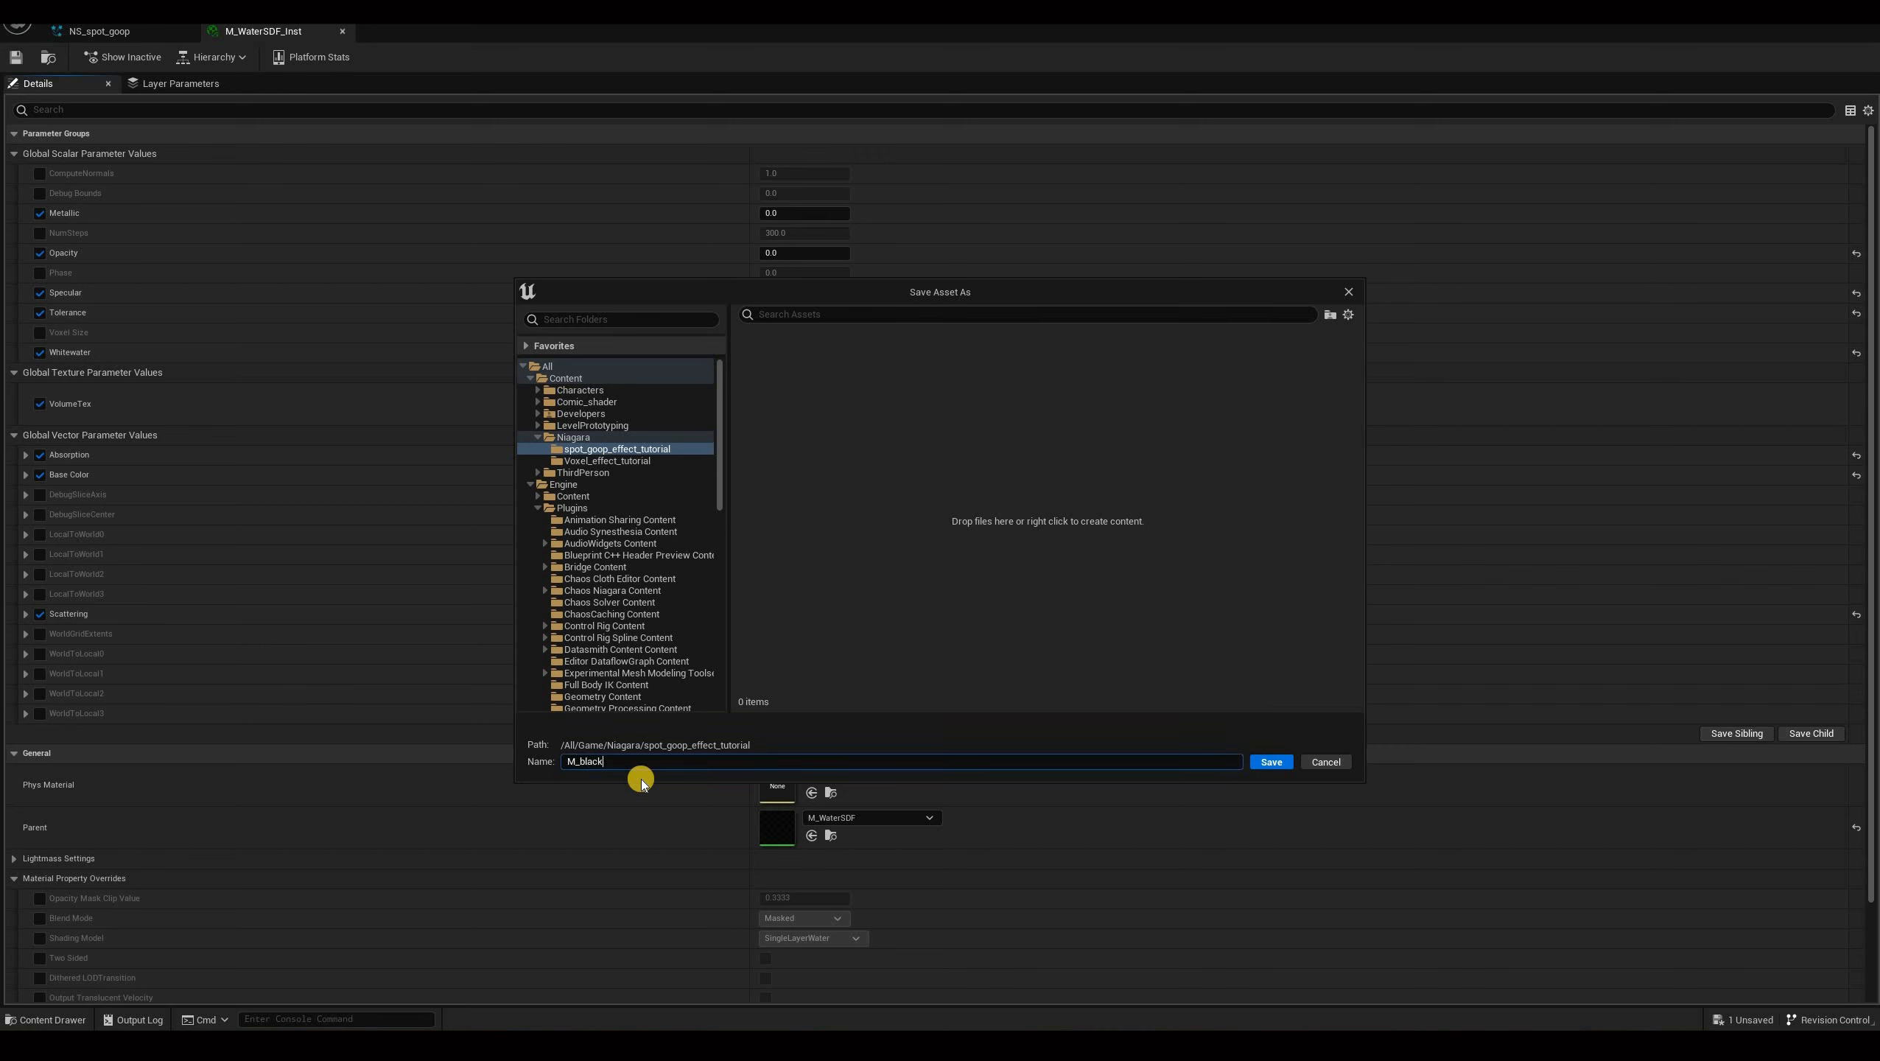
text(_goop_SDF)
key(Return)
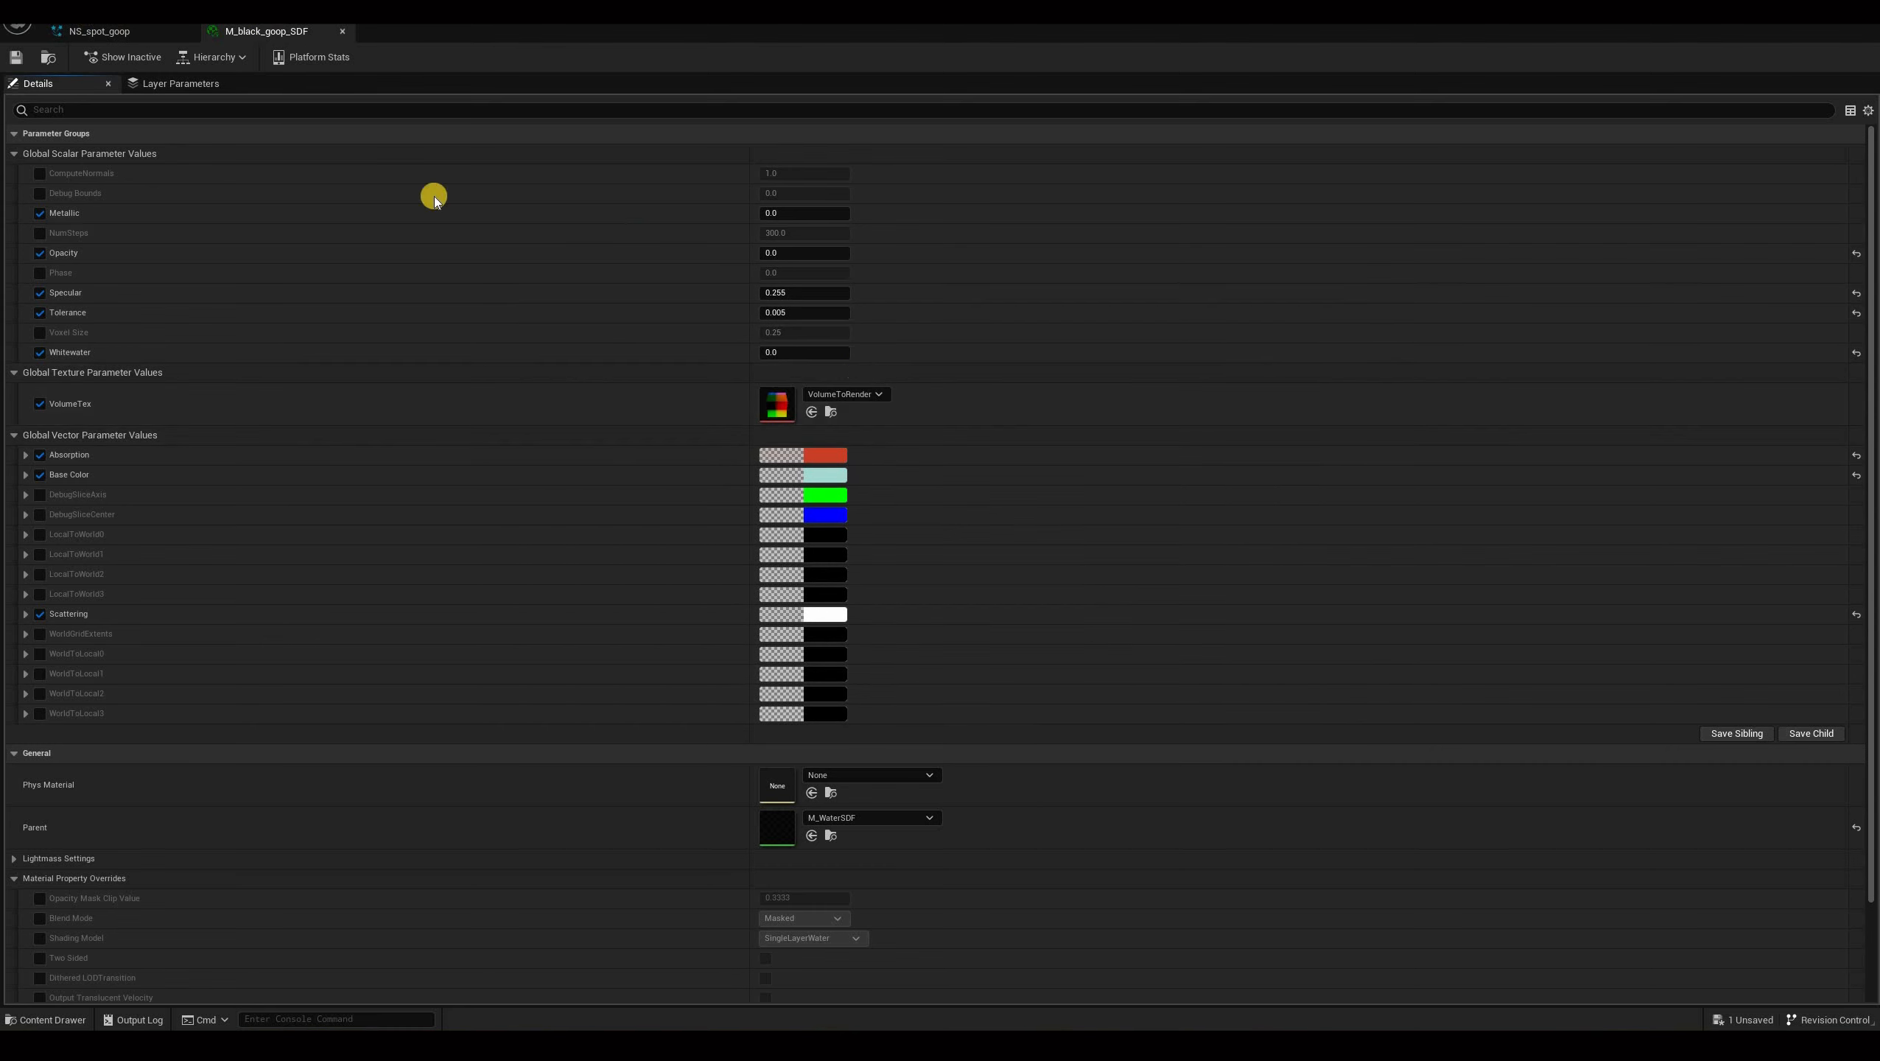
Assign M_black_goop_SDF as the water renderer's explicit override material.
click(99, 31)
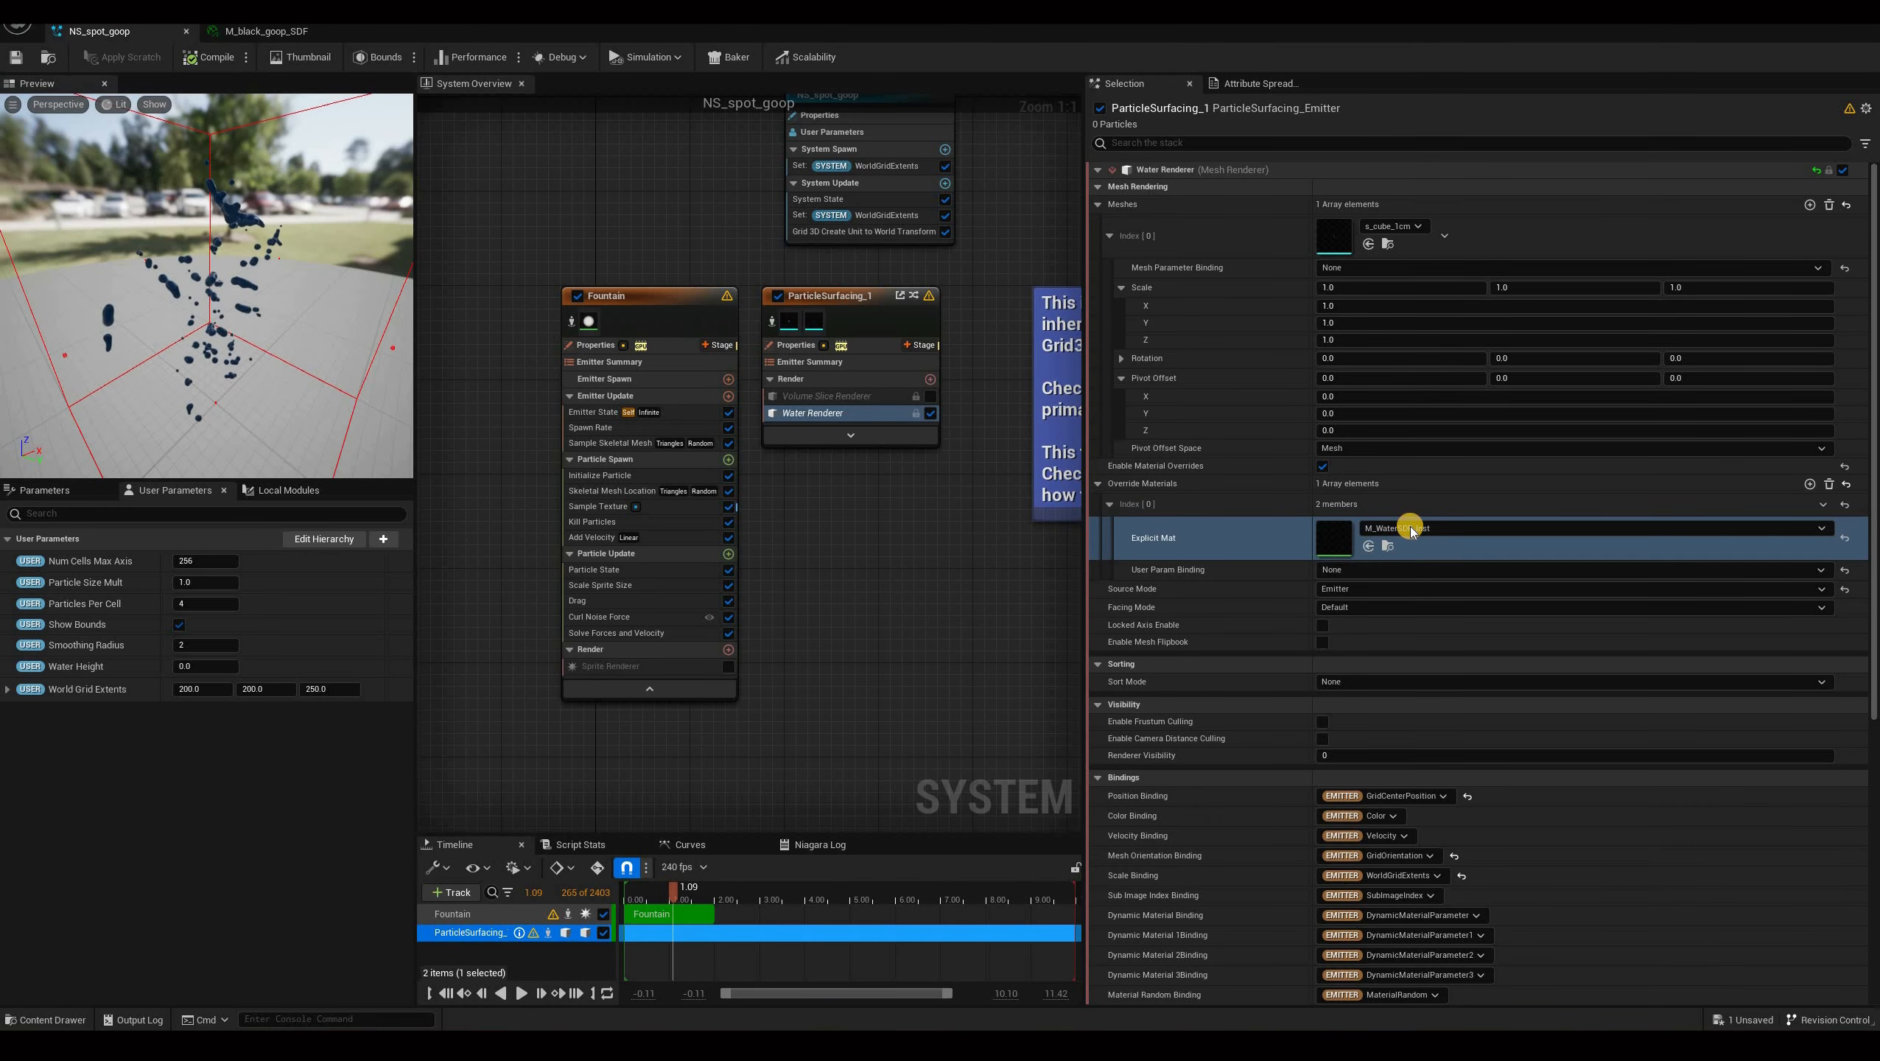
click(1410, 529)
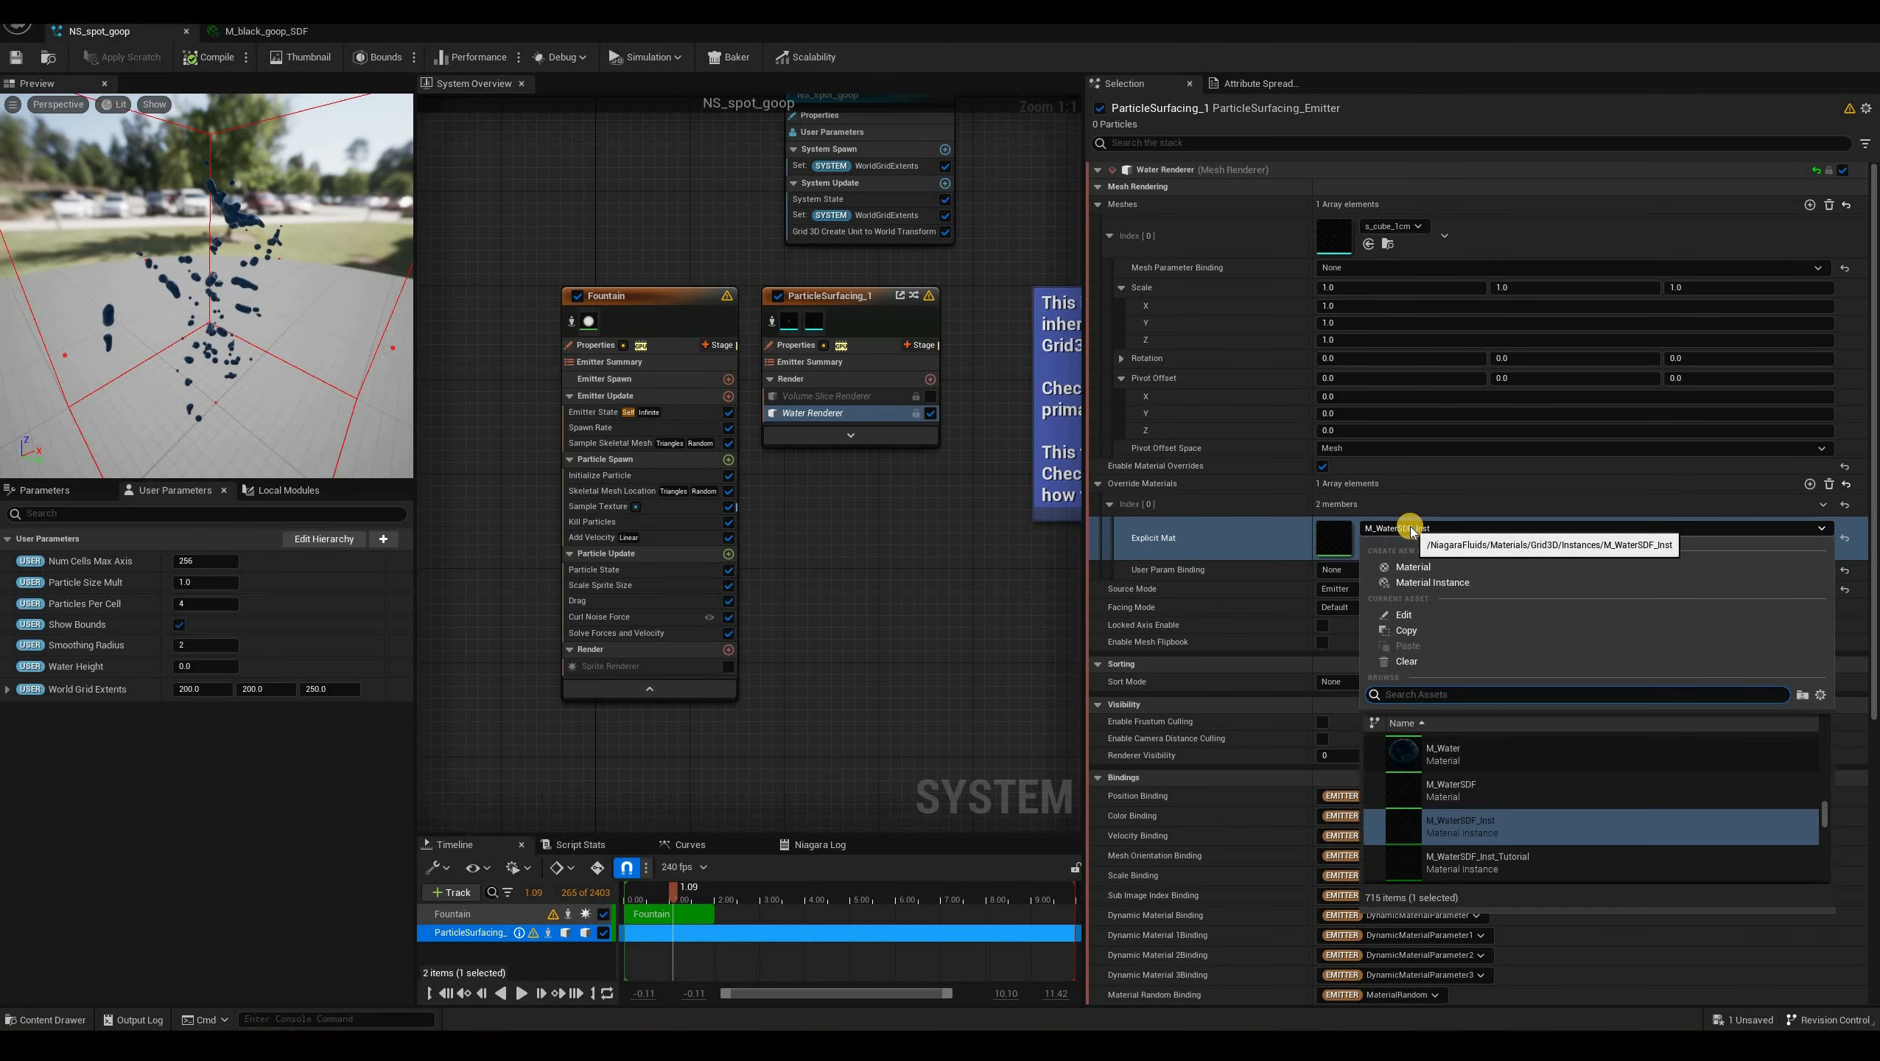
text(black)
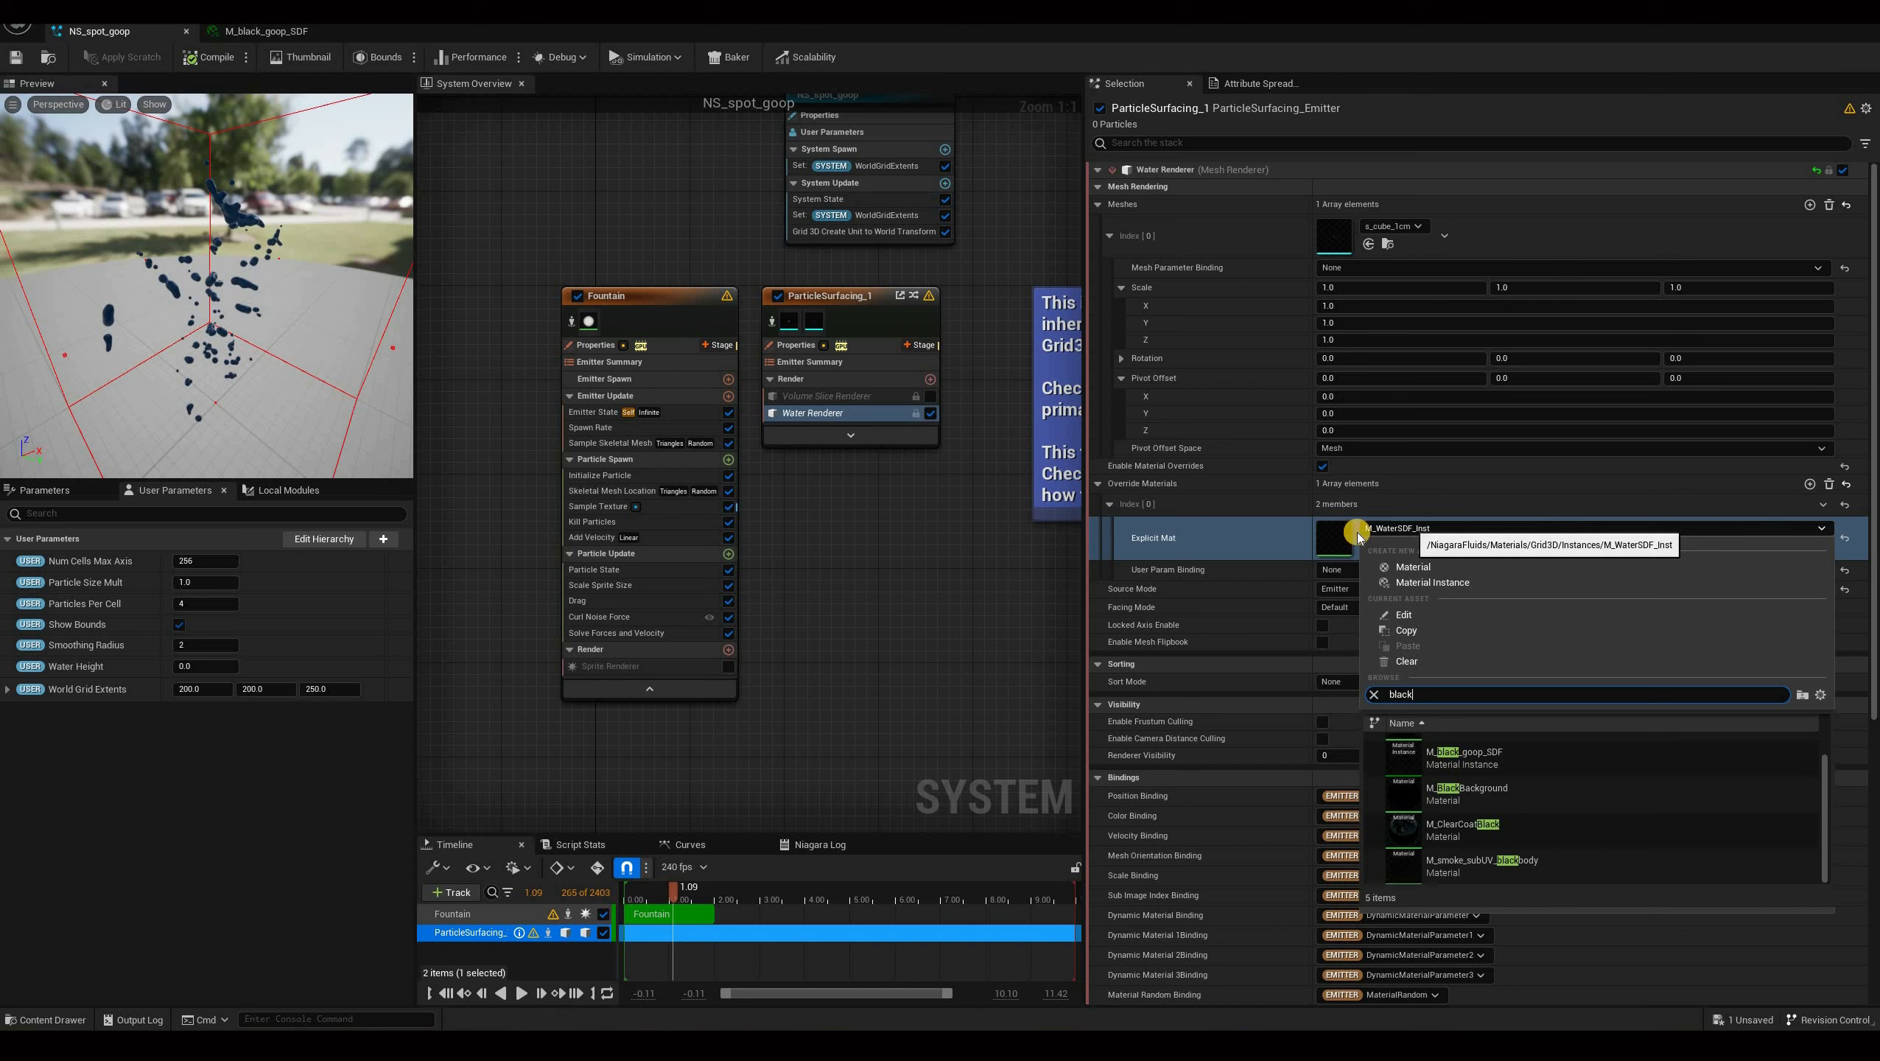
key(Return)
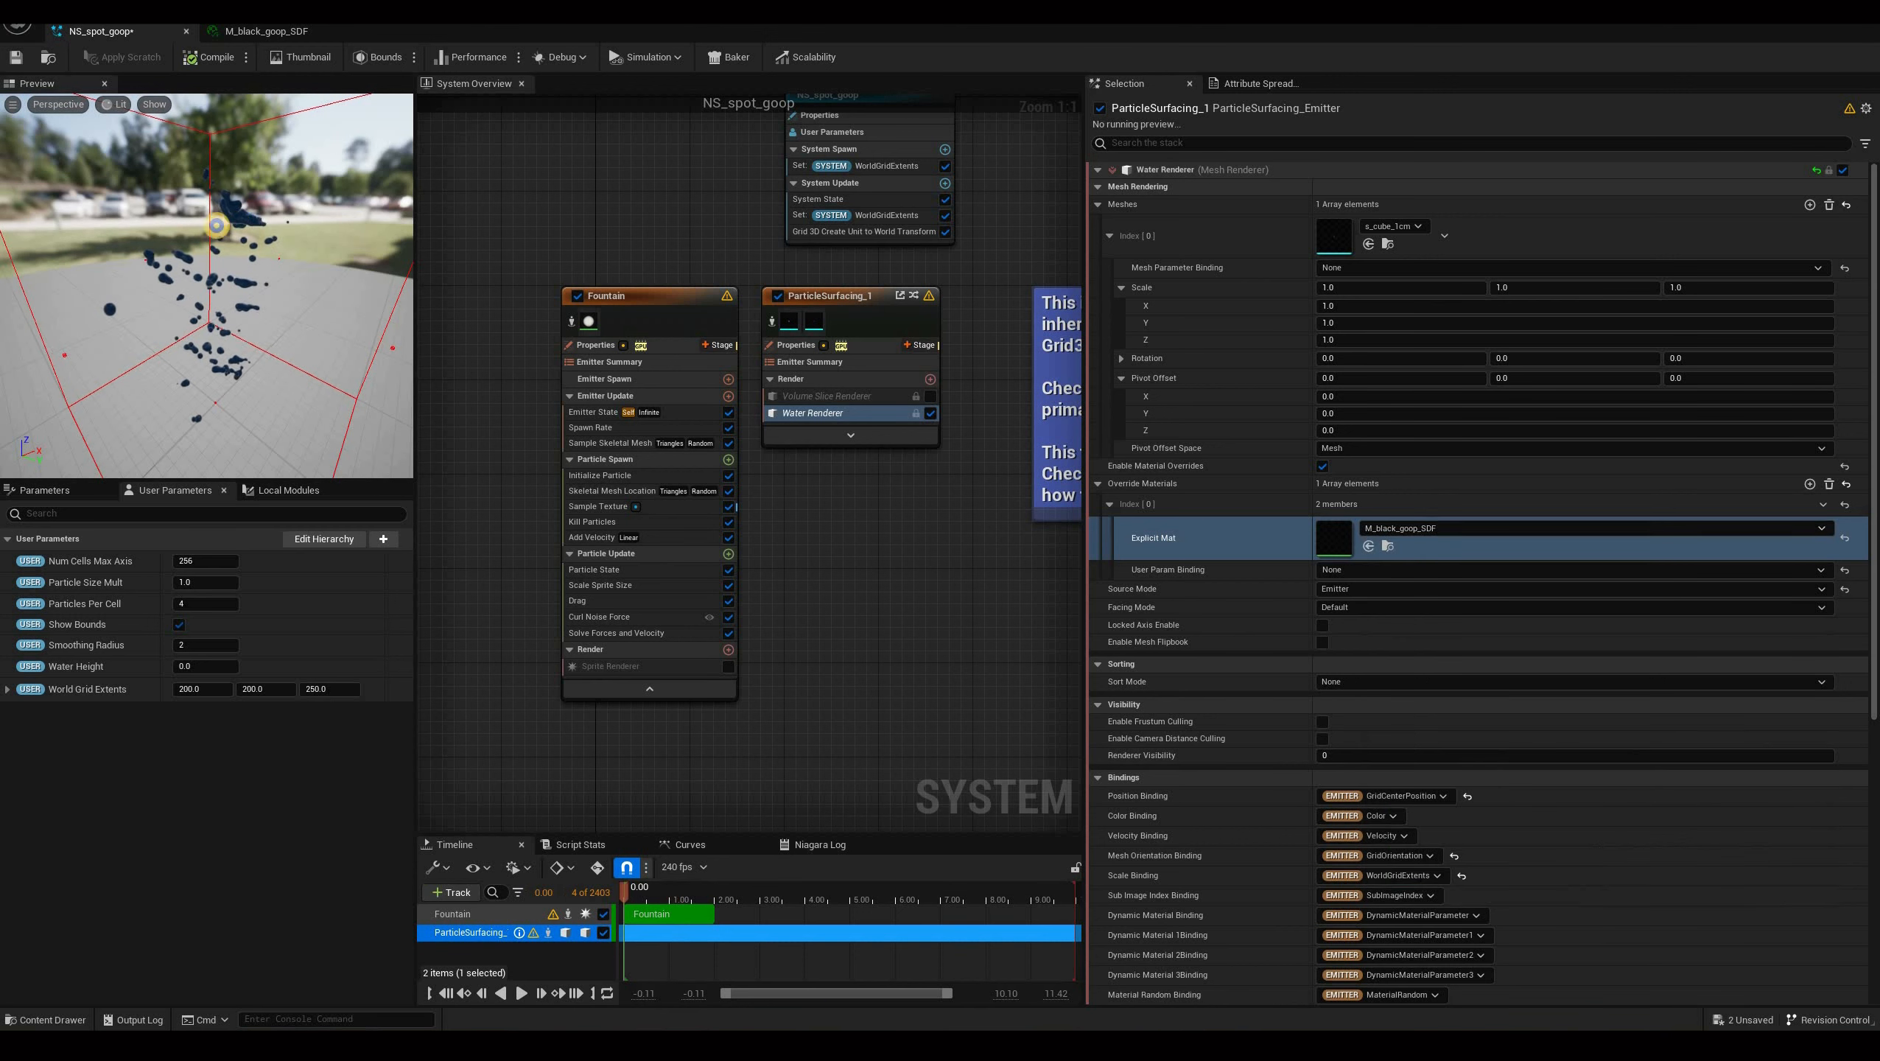
right_drag(272, 174, 263, 206)
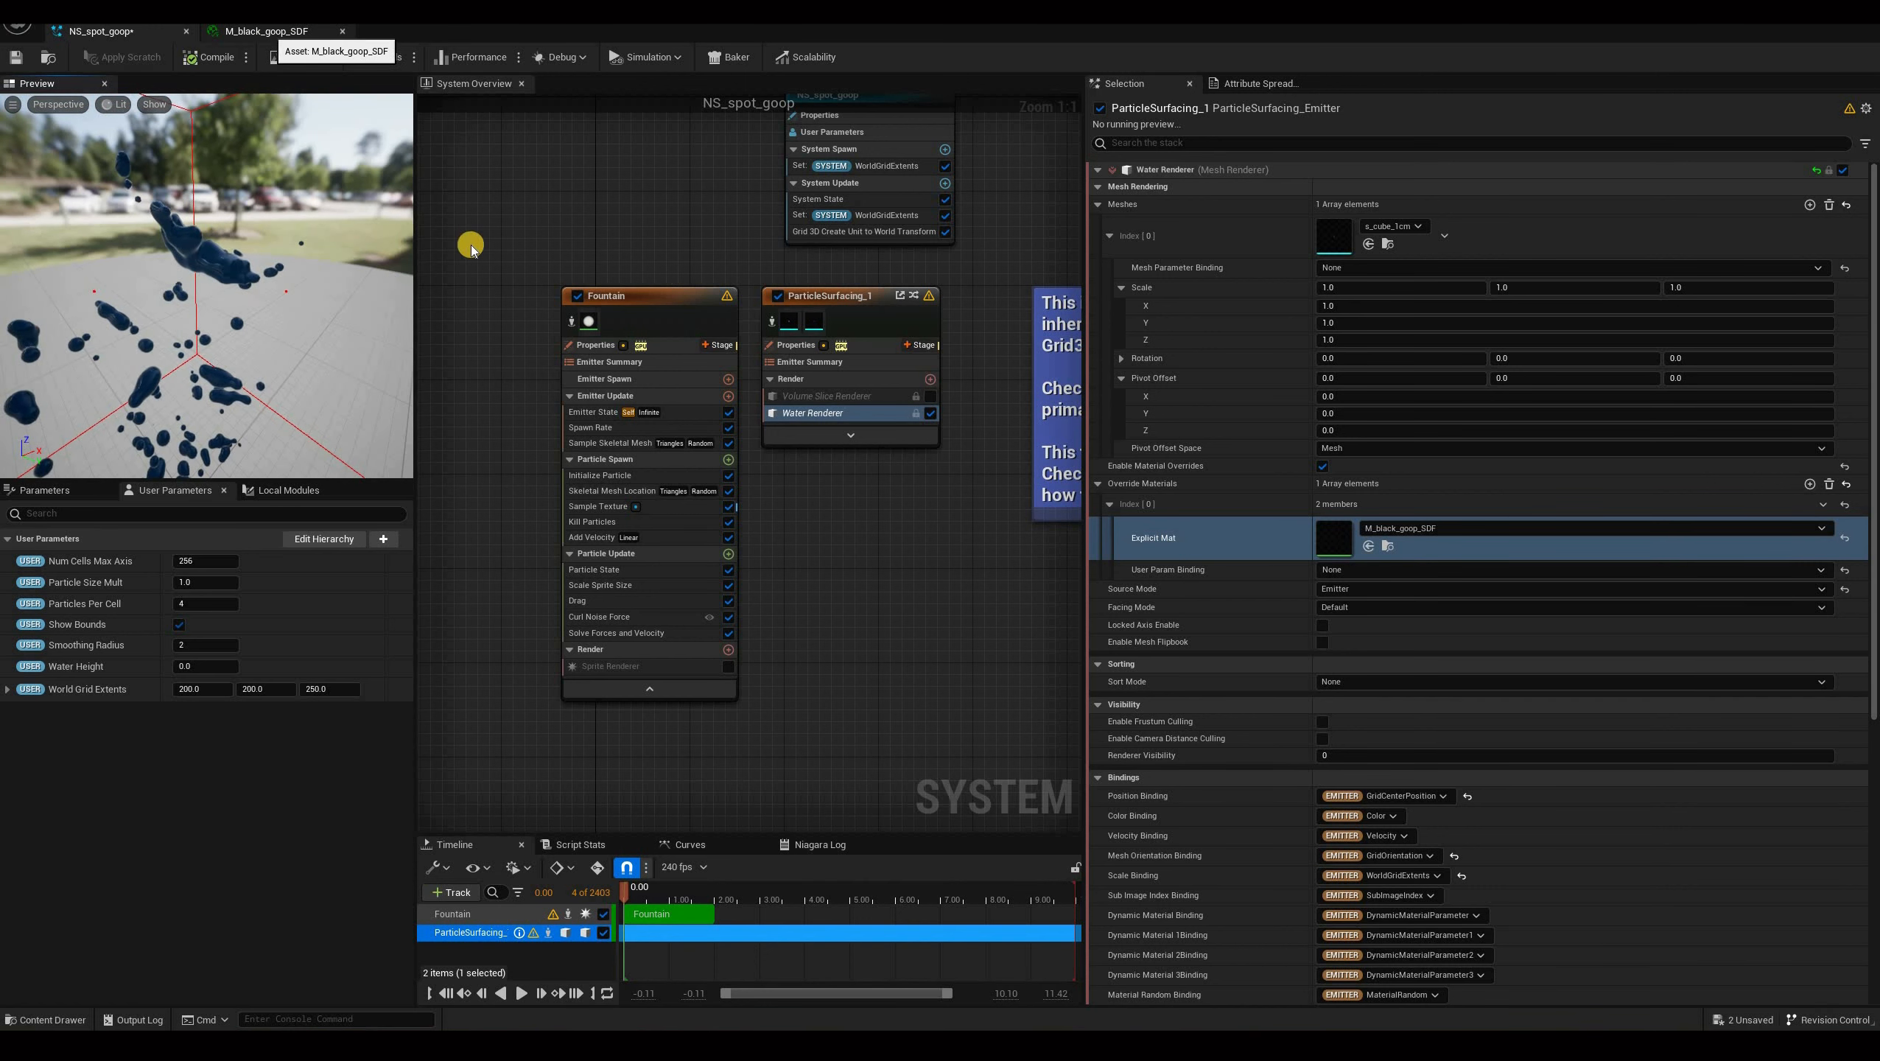
In M_black_goop_SDF, set Opacity to 1.0, Specular to 0, Base Color to black and Absorption to white.
click(266, 30)
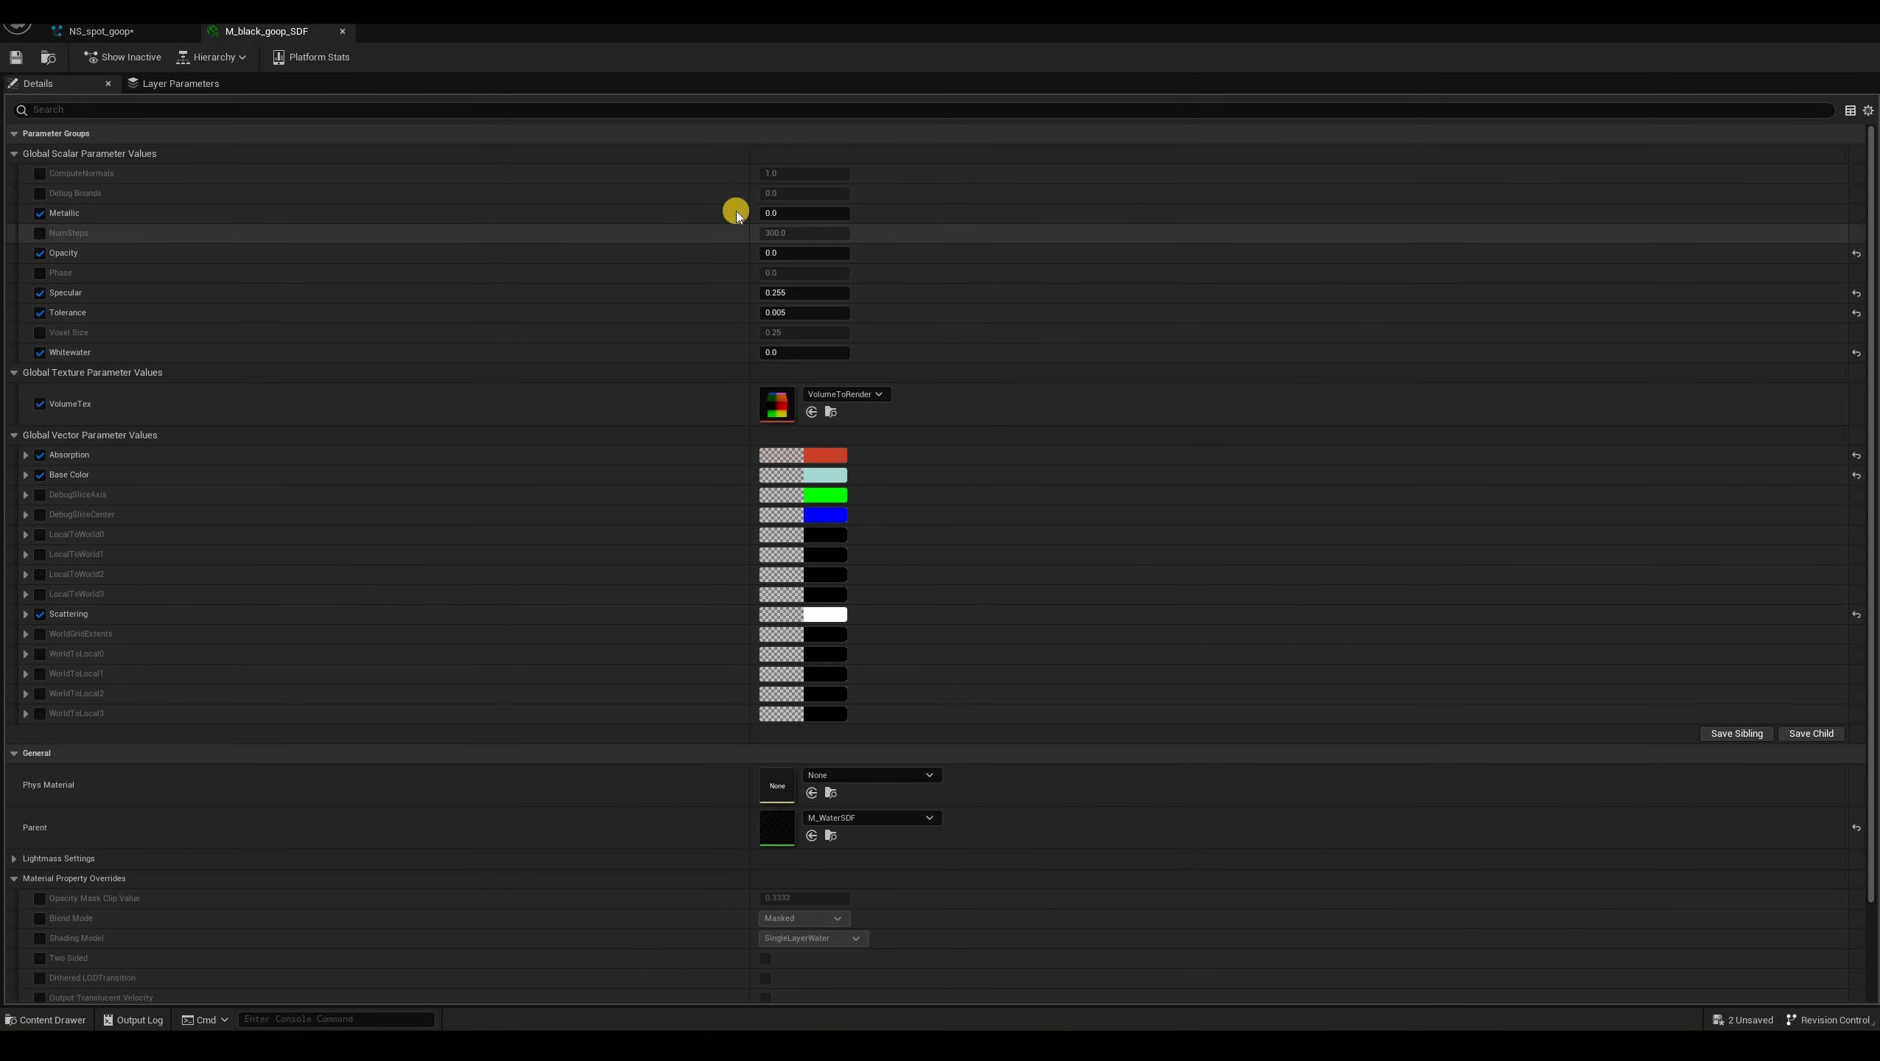
mouse_move(808, 215)
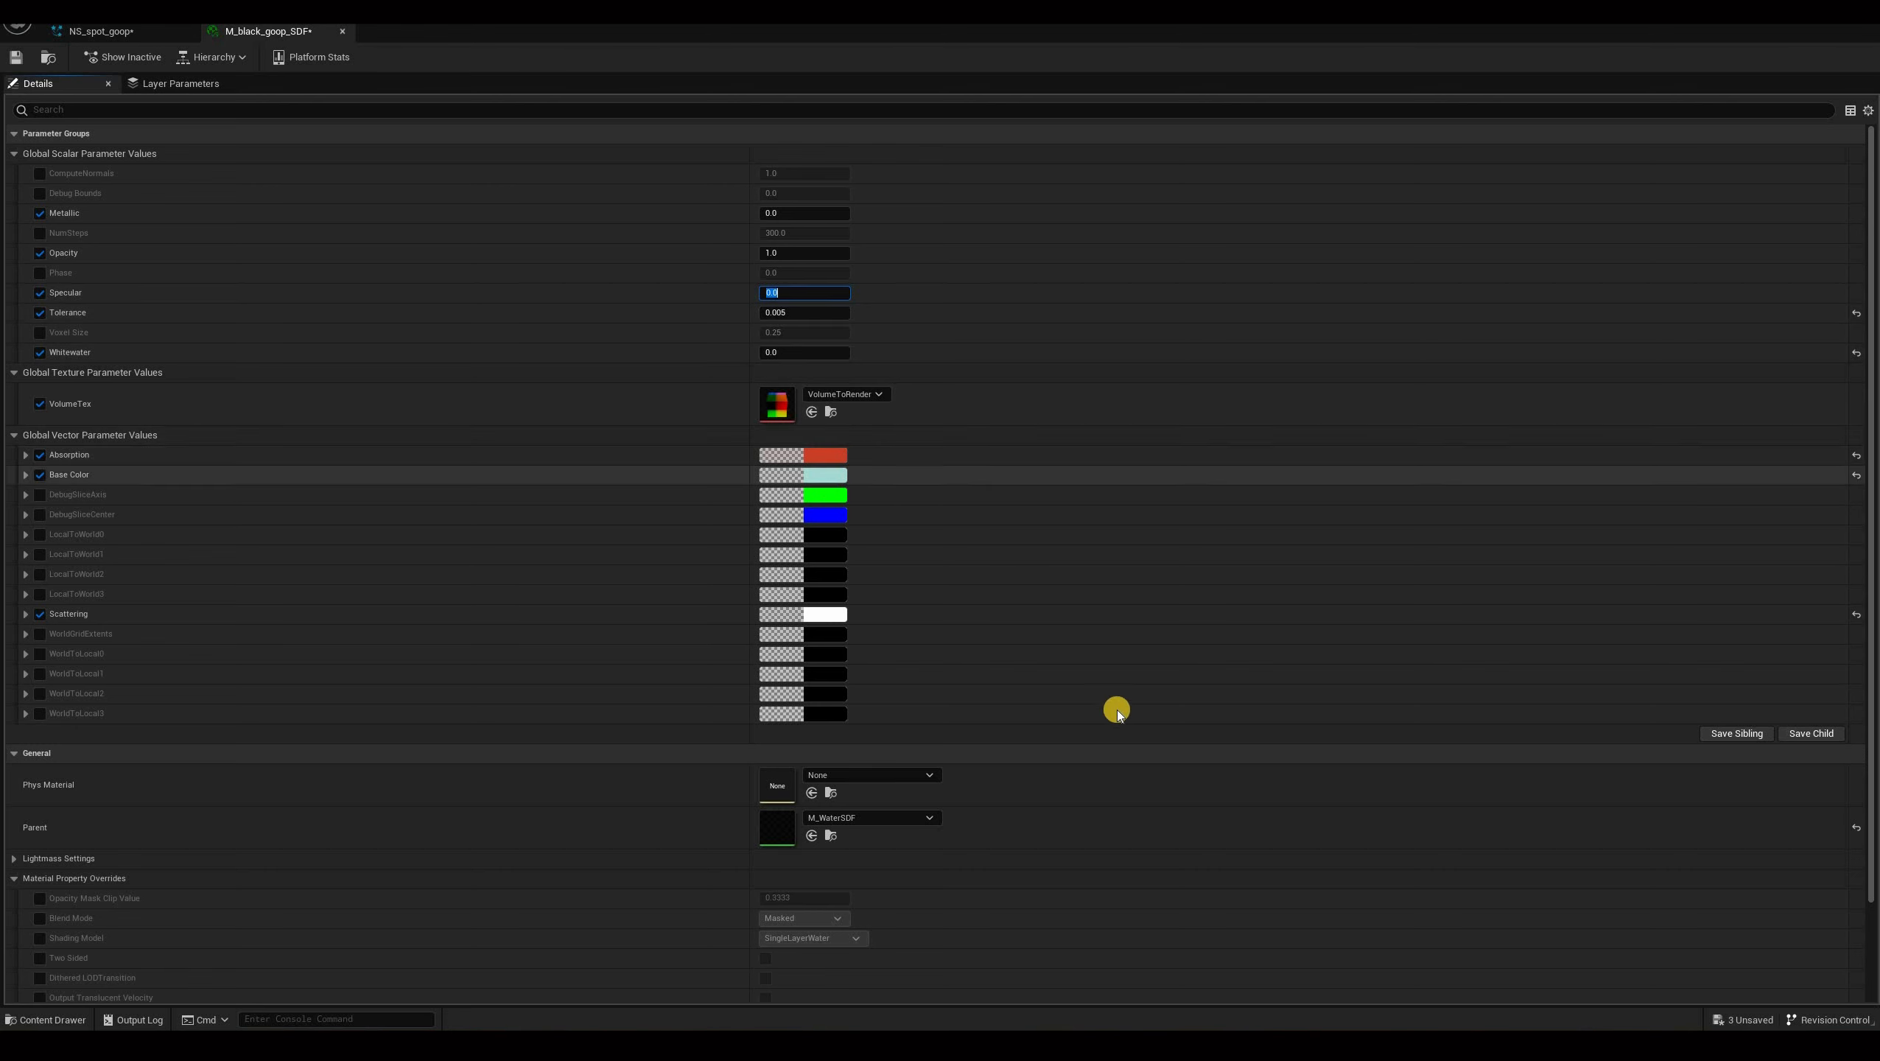
drag(1153, 723, 1197, 837)
click(1170, 888)
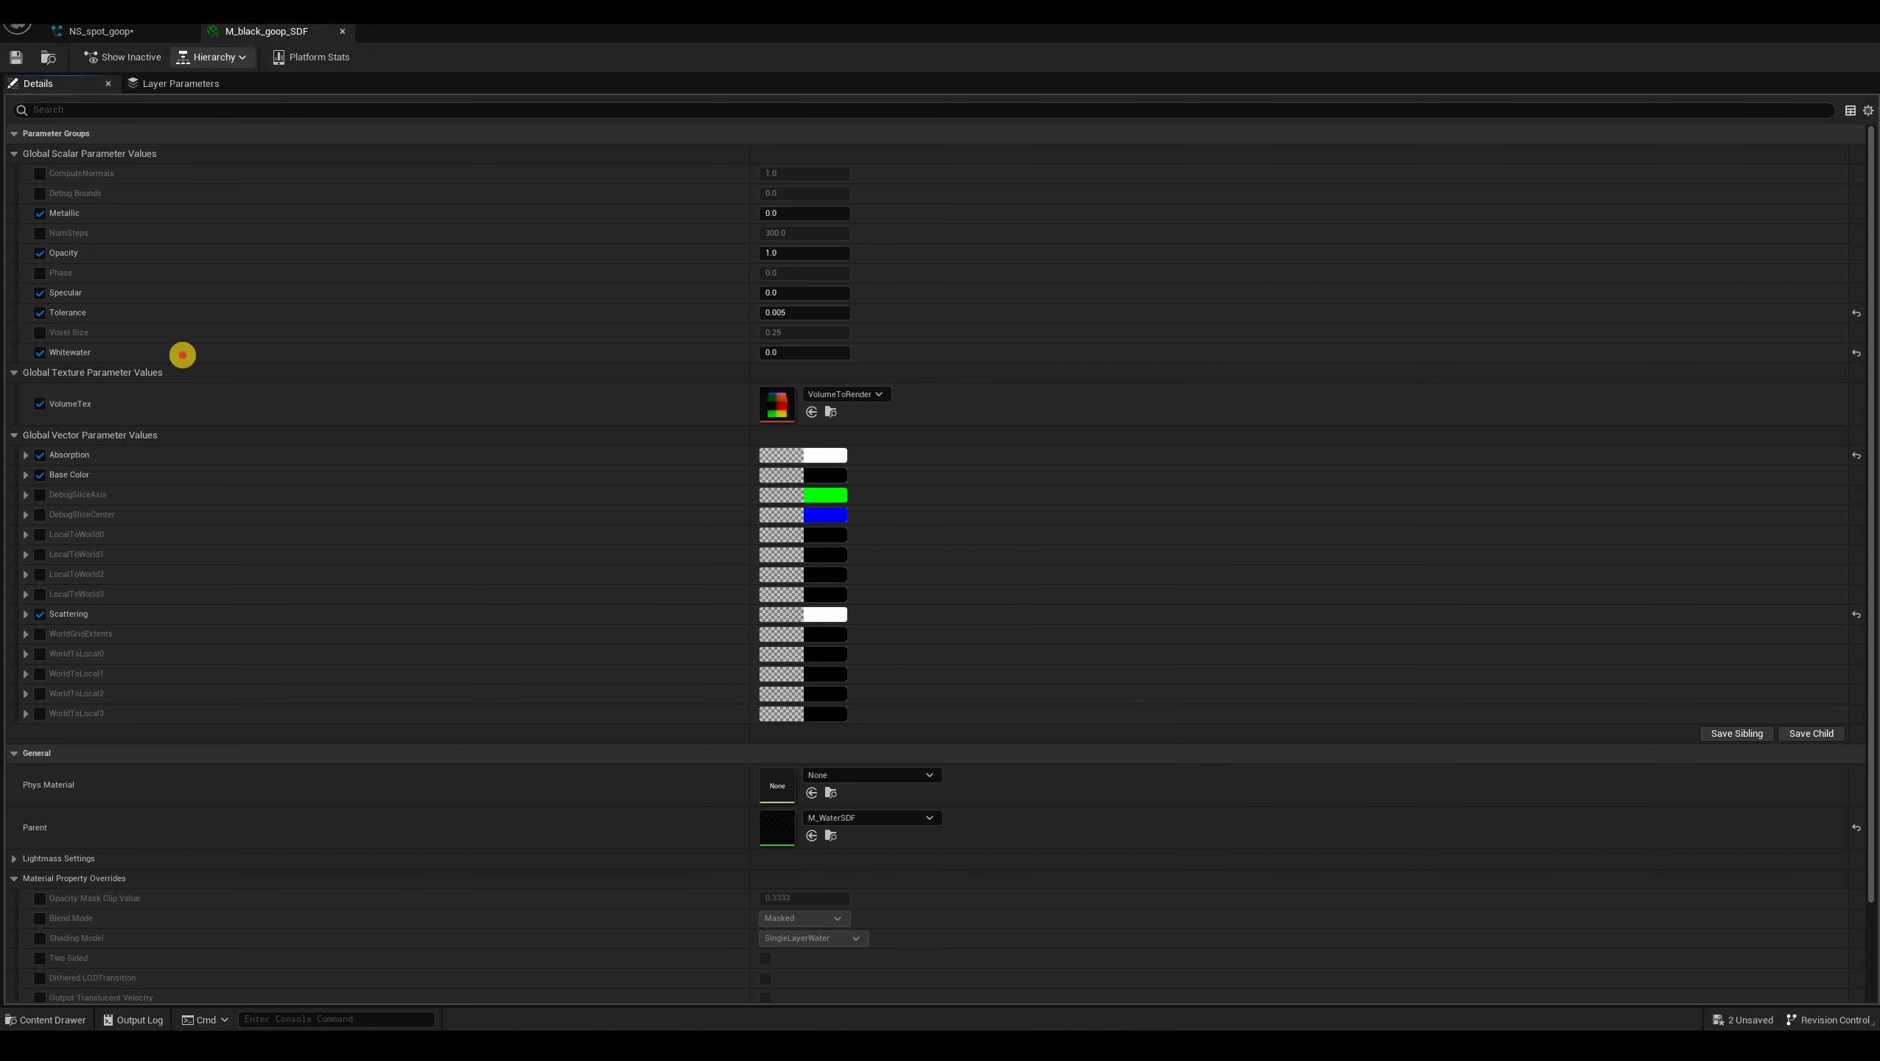
Return to the goop system and orbit the preview to inspect the black goop.
click(122, 31)
drag(179, 244, 404, 386)
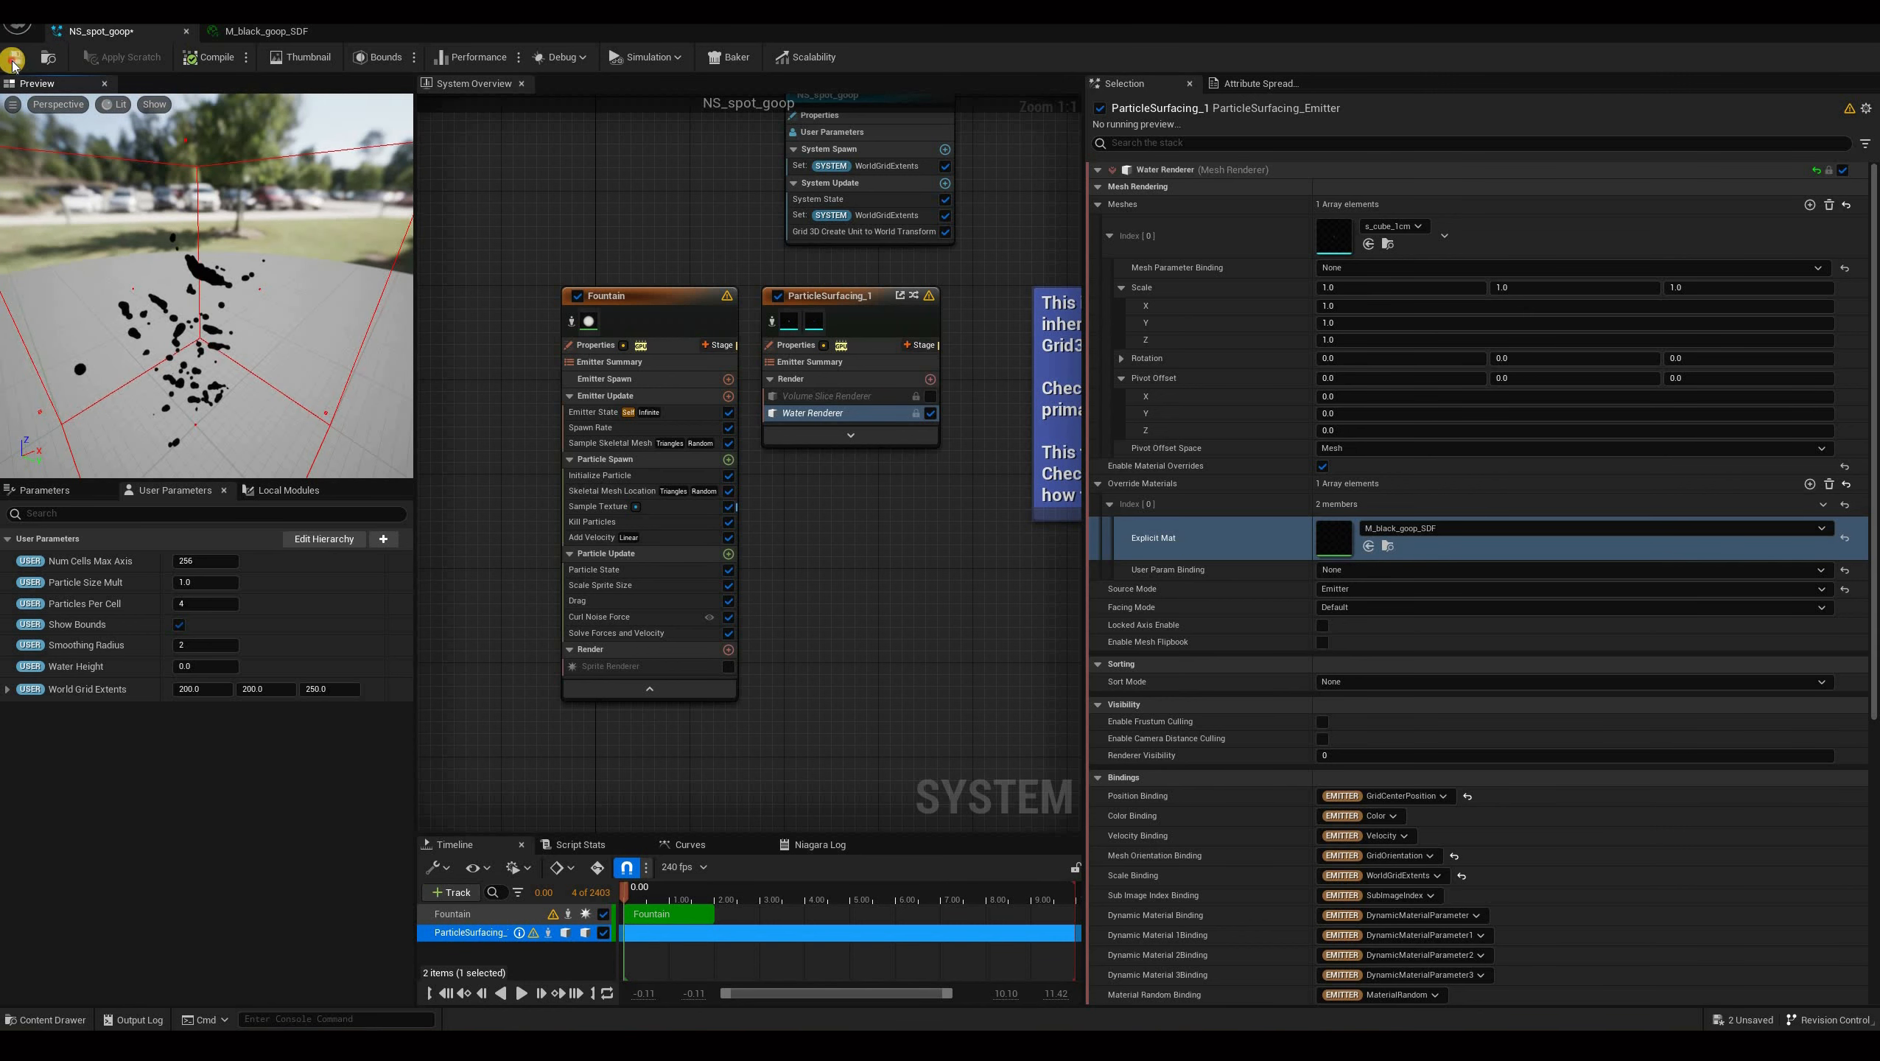
Close the material editor and play-test the level to view the black goop on the spotted character.
click(337, 33)
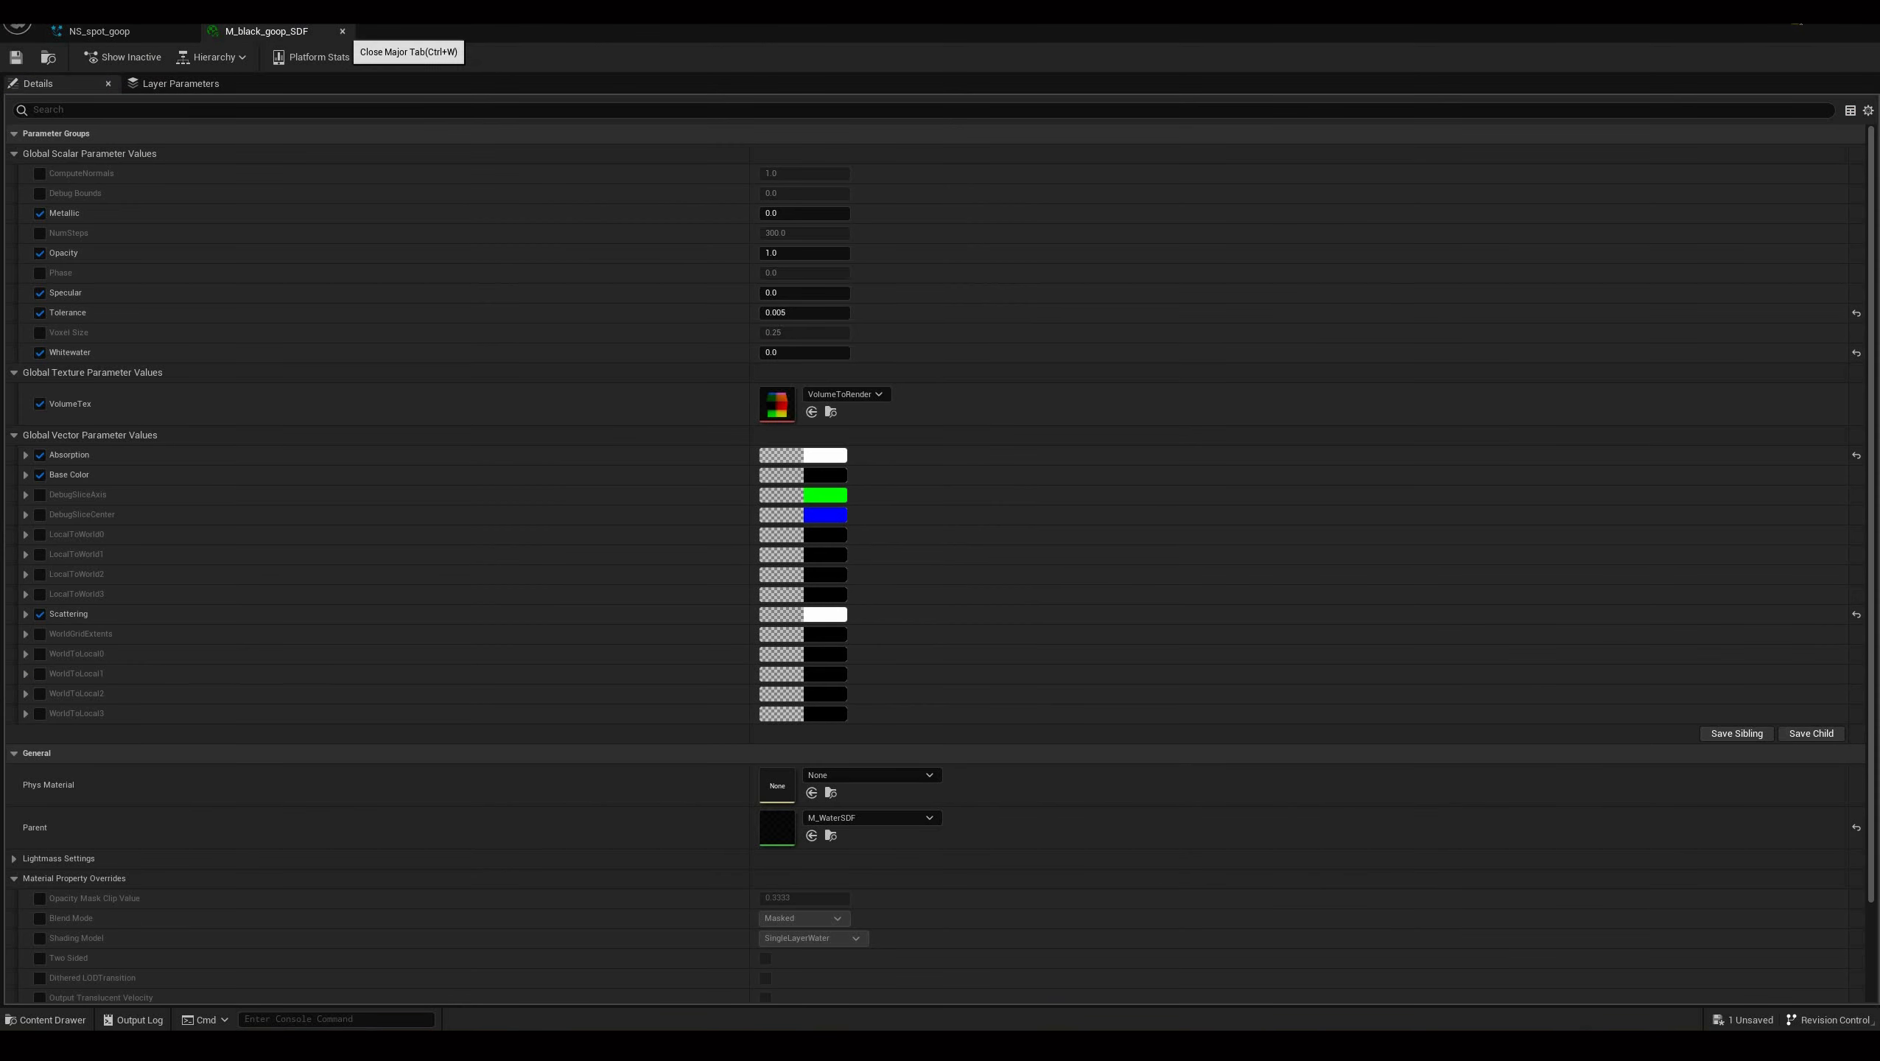
click(343, 31)
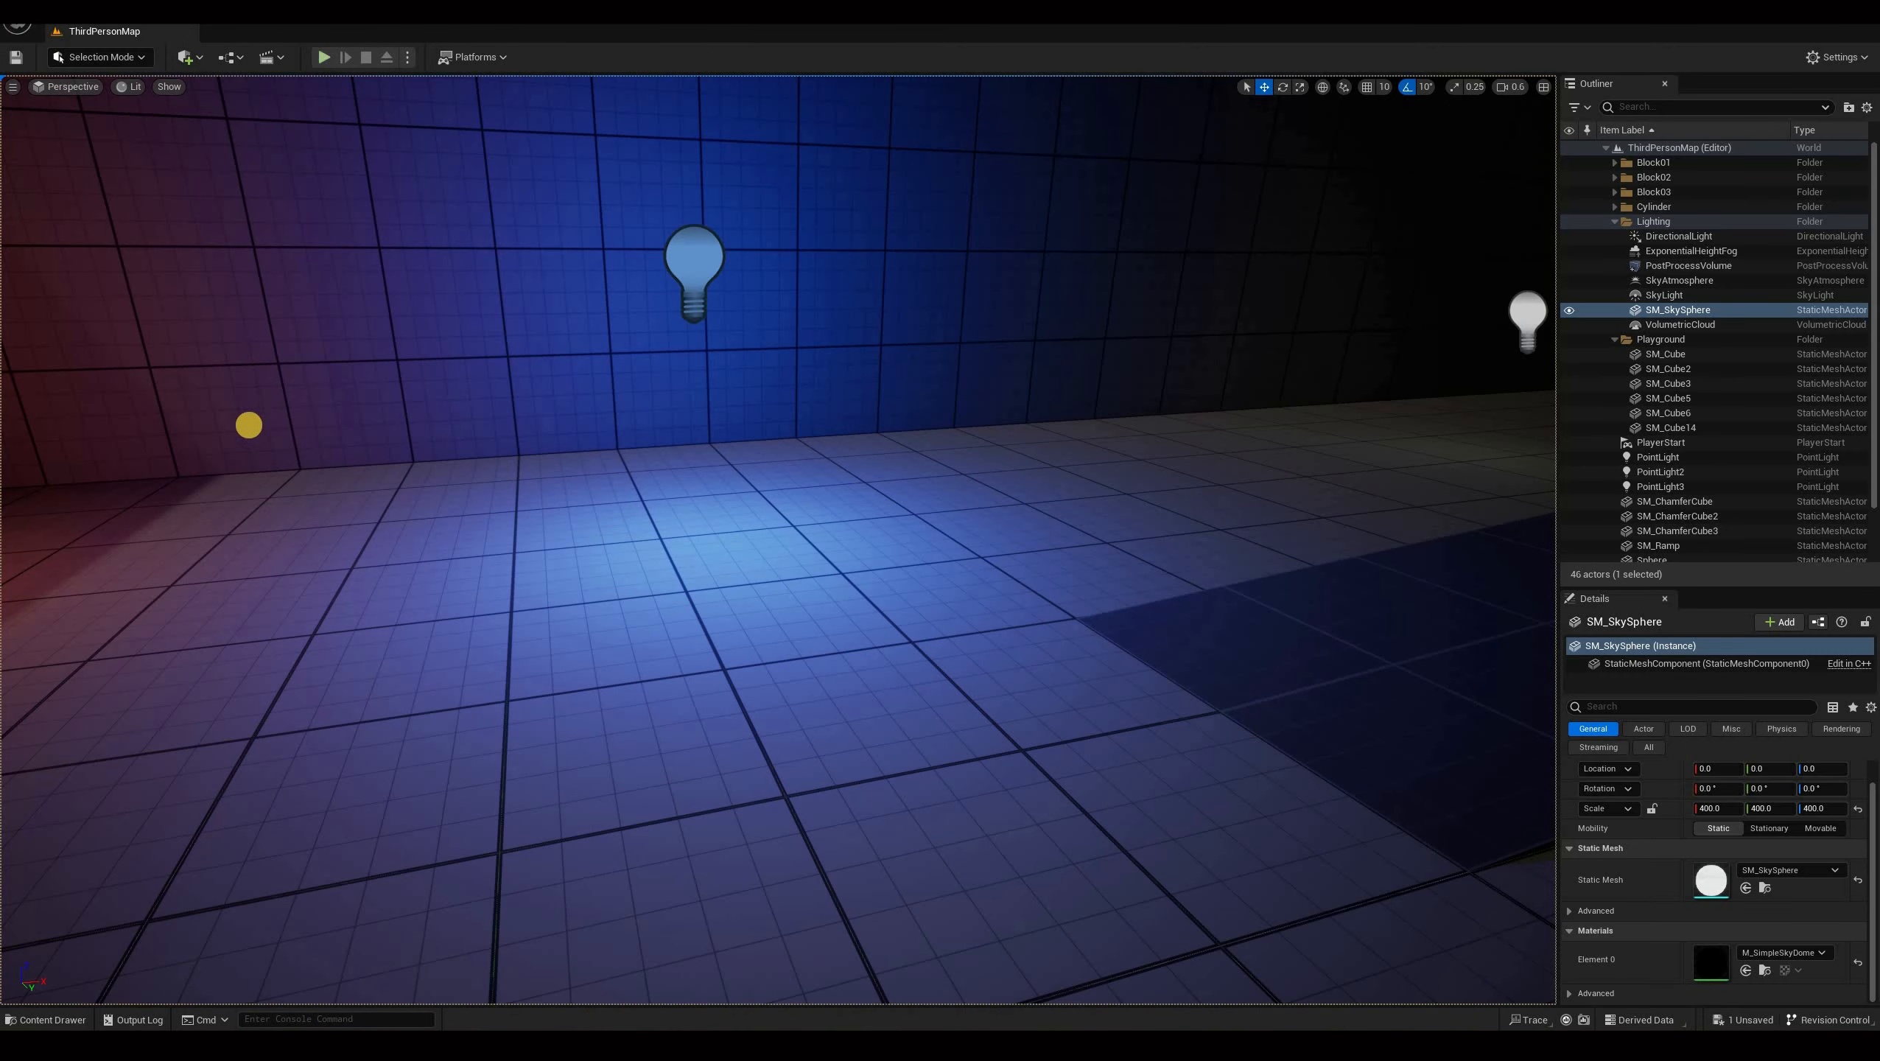
key(alt+p)
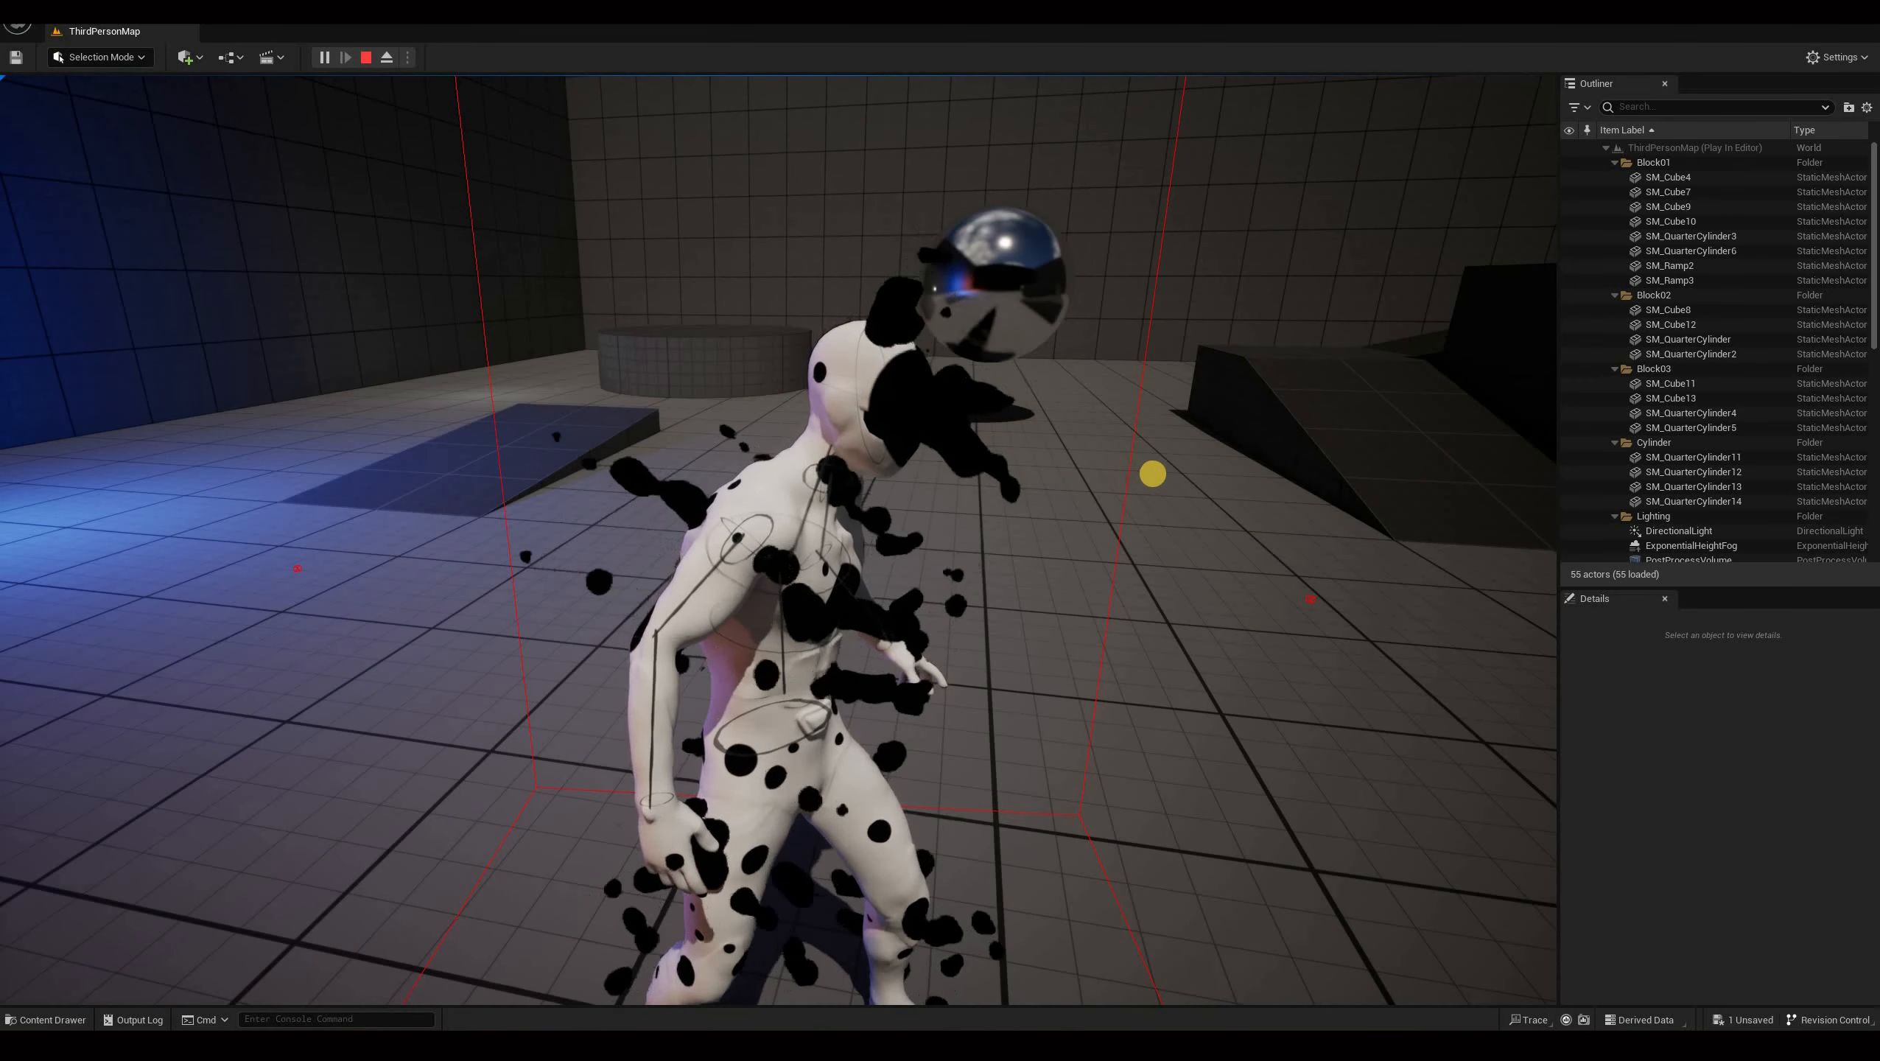
key(w)
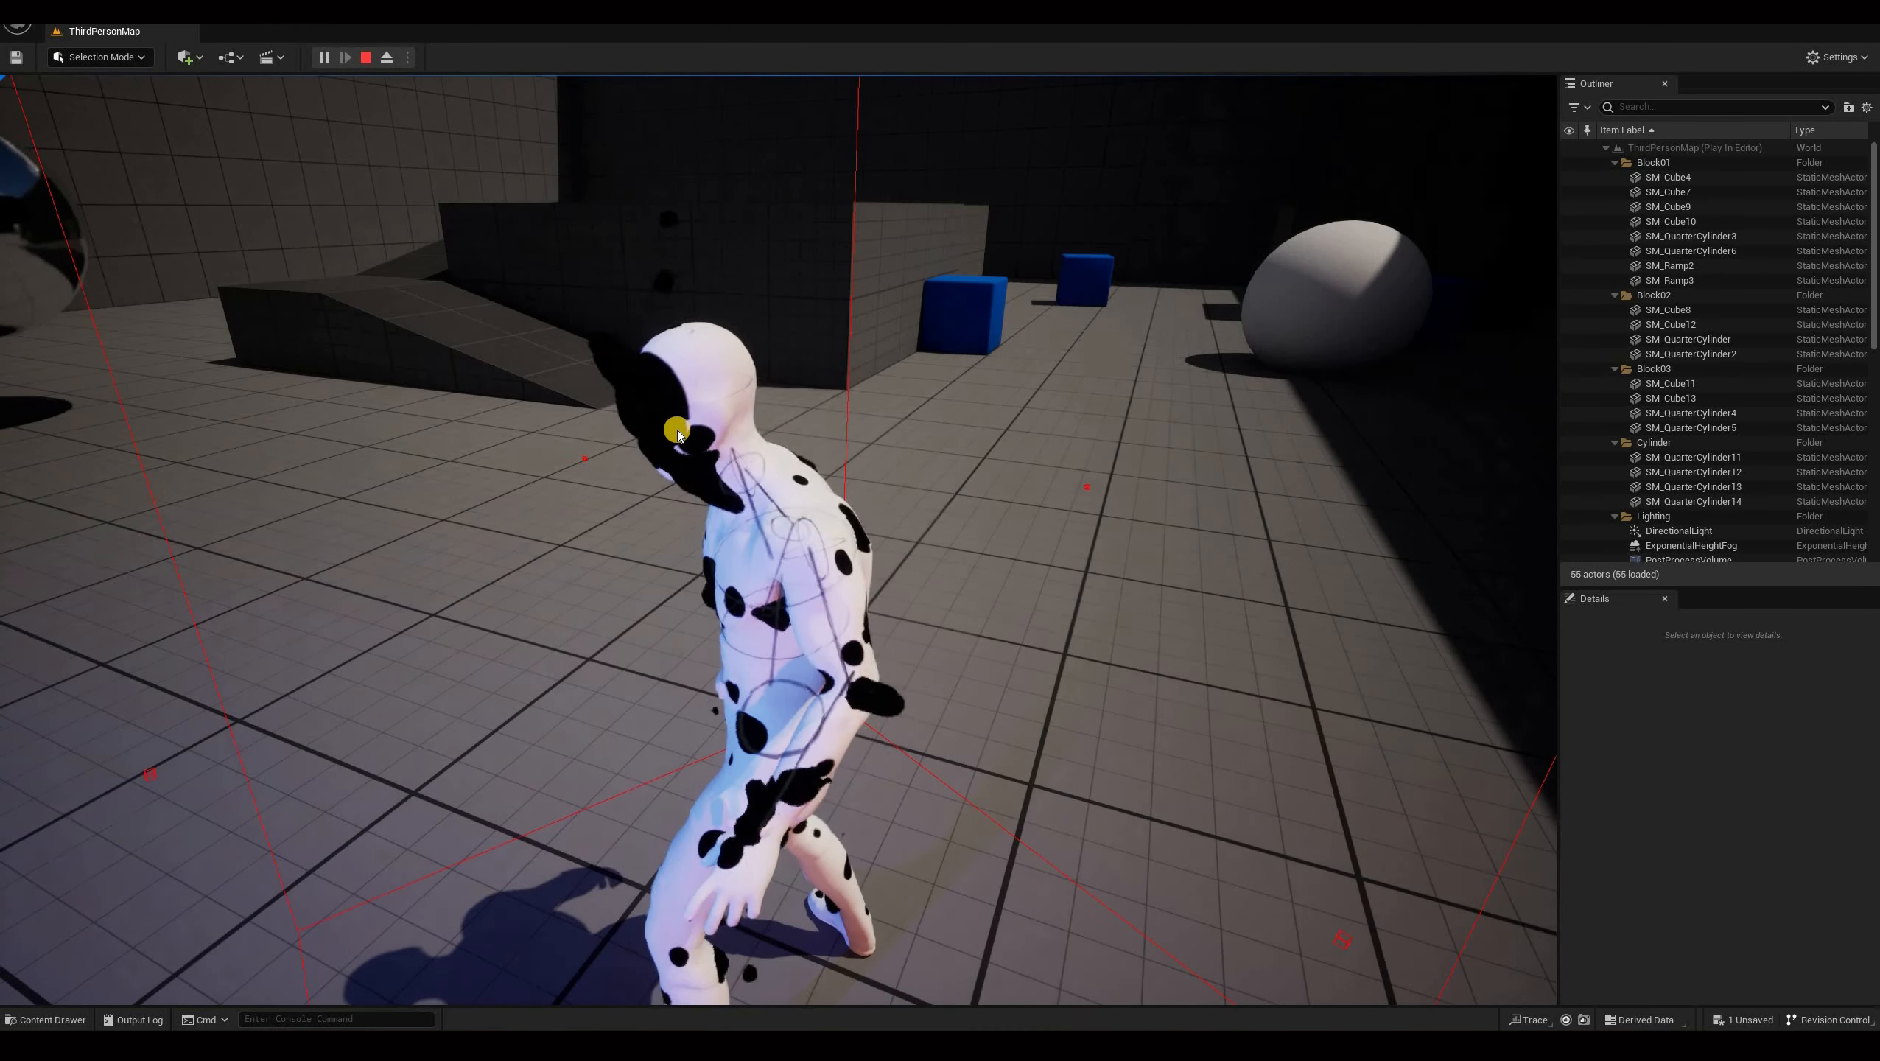
key(shift+F1)
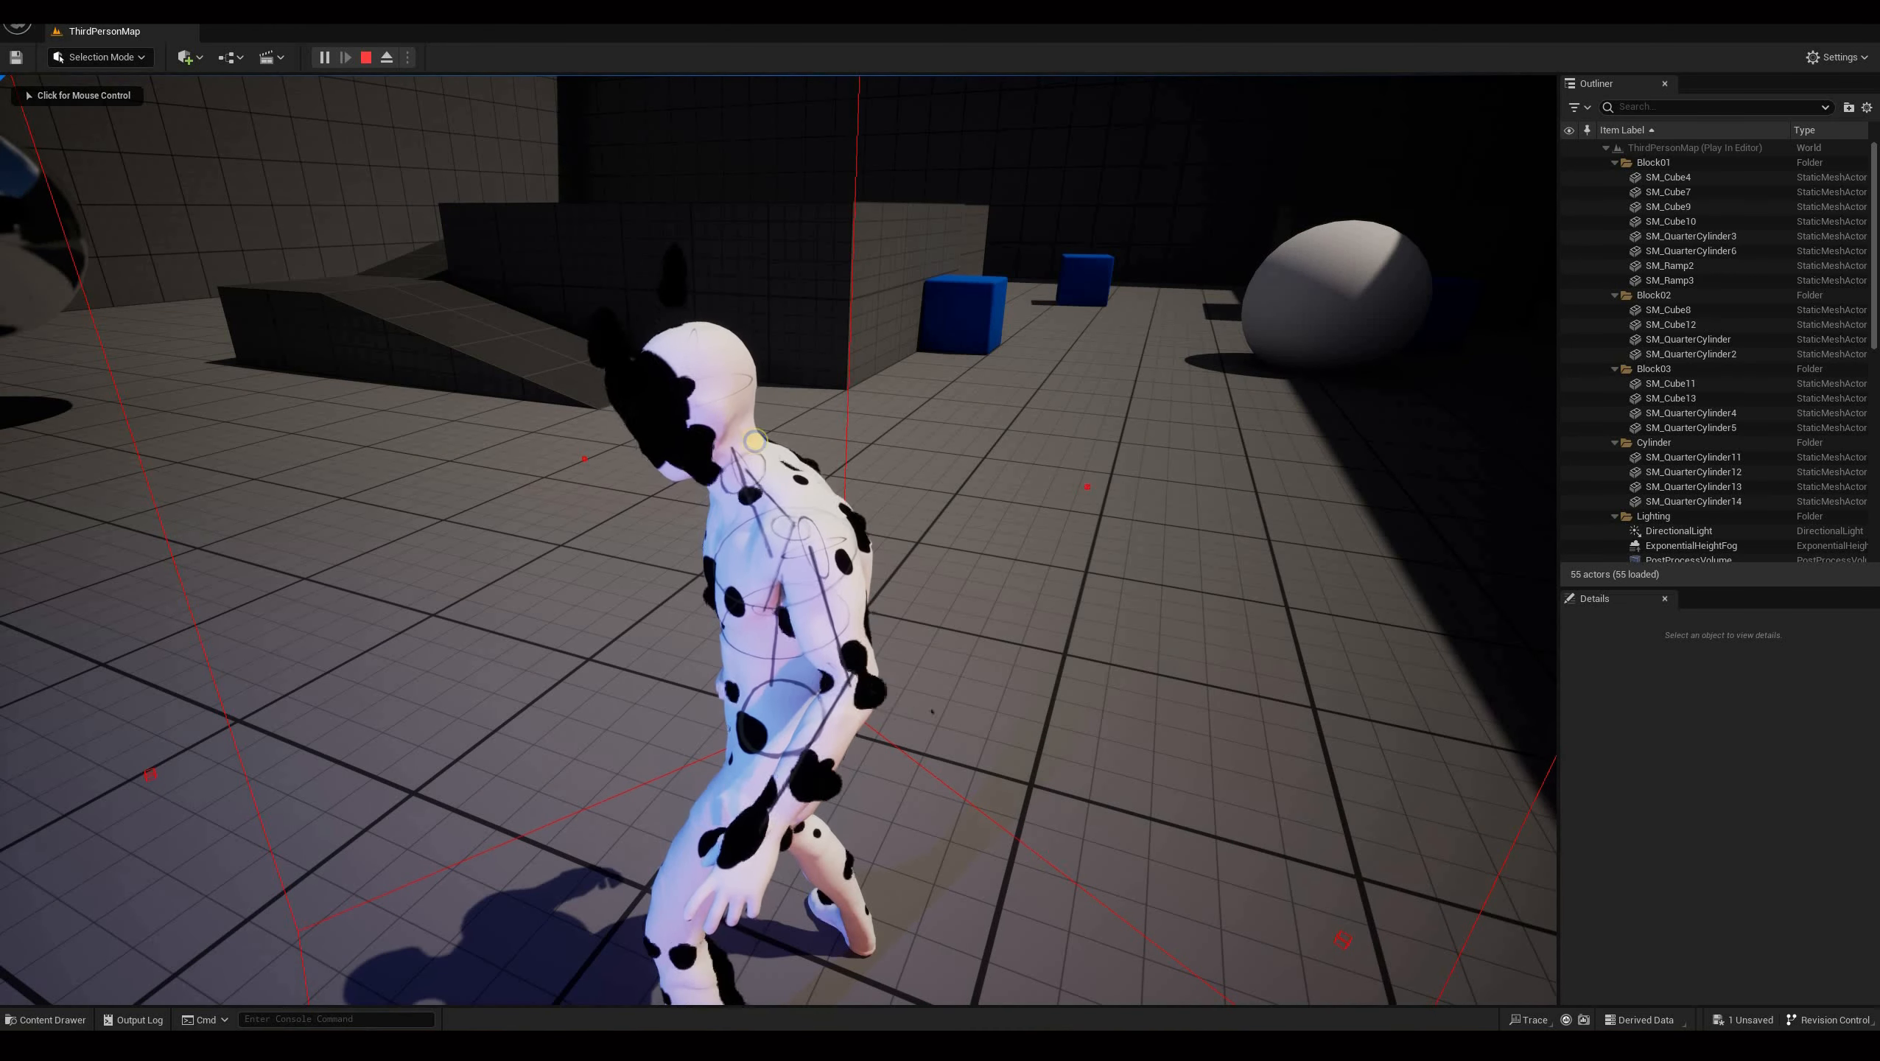
click(830, 439)
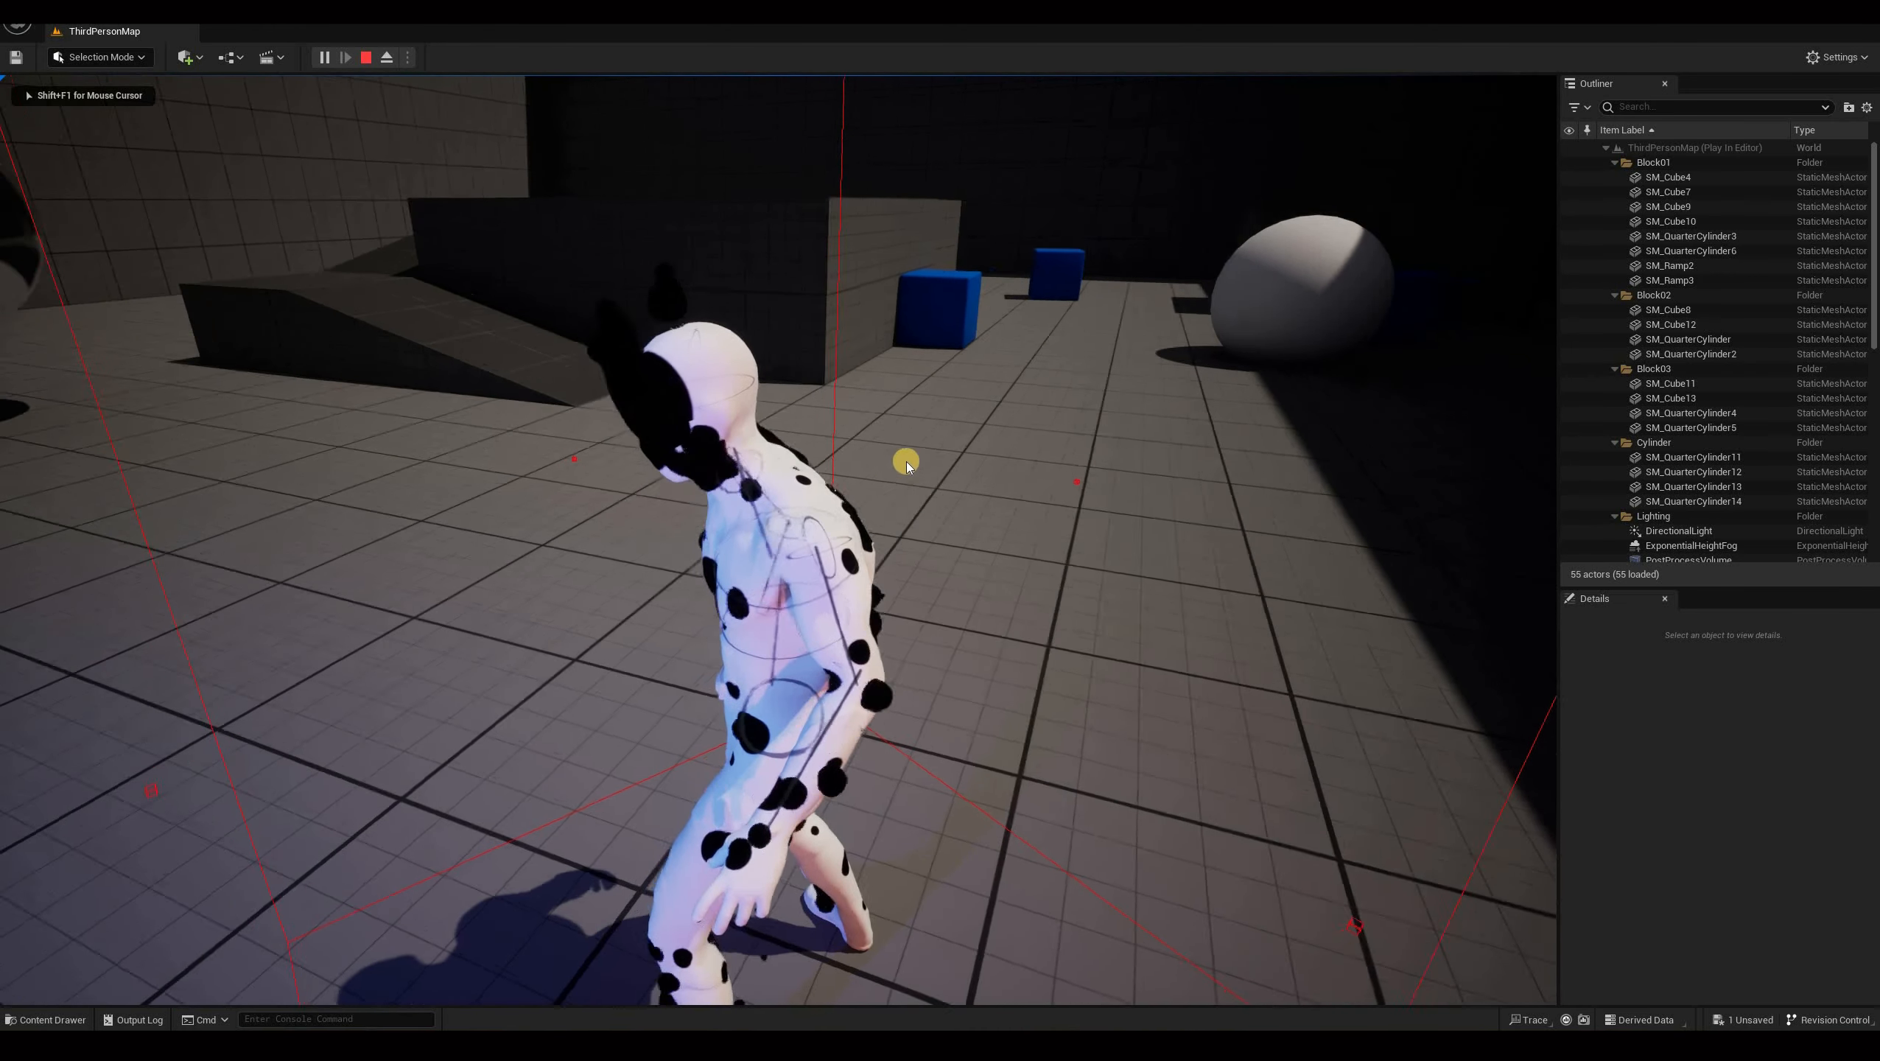
key(s)
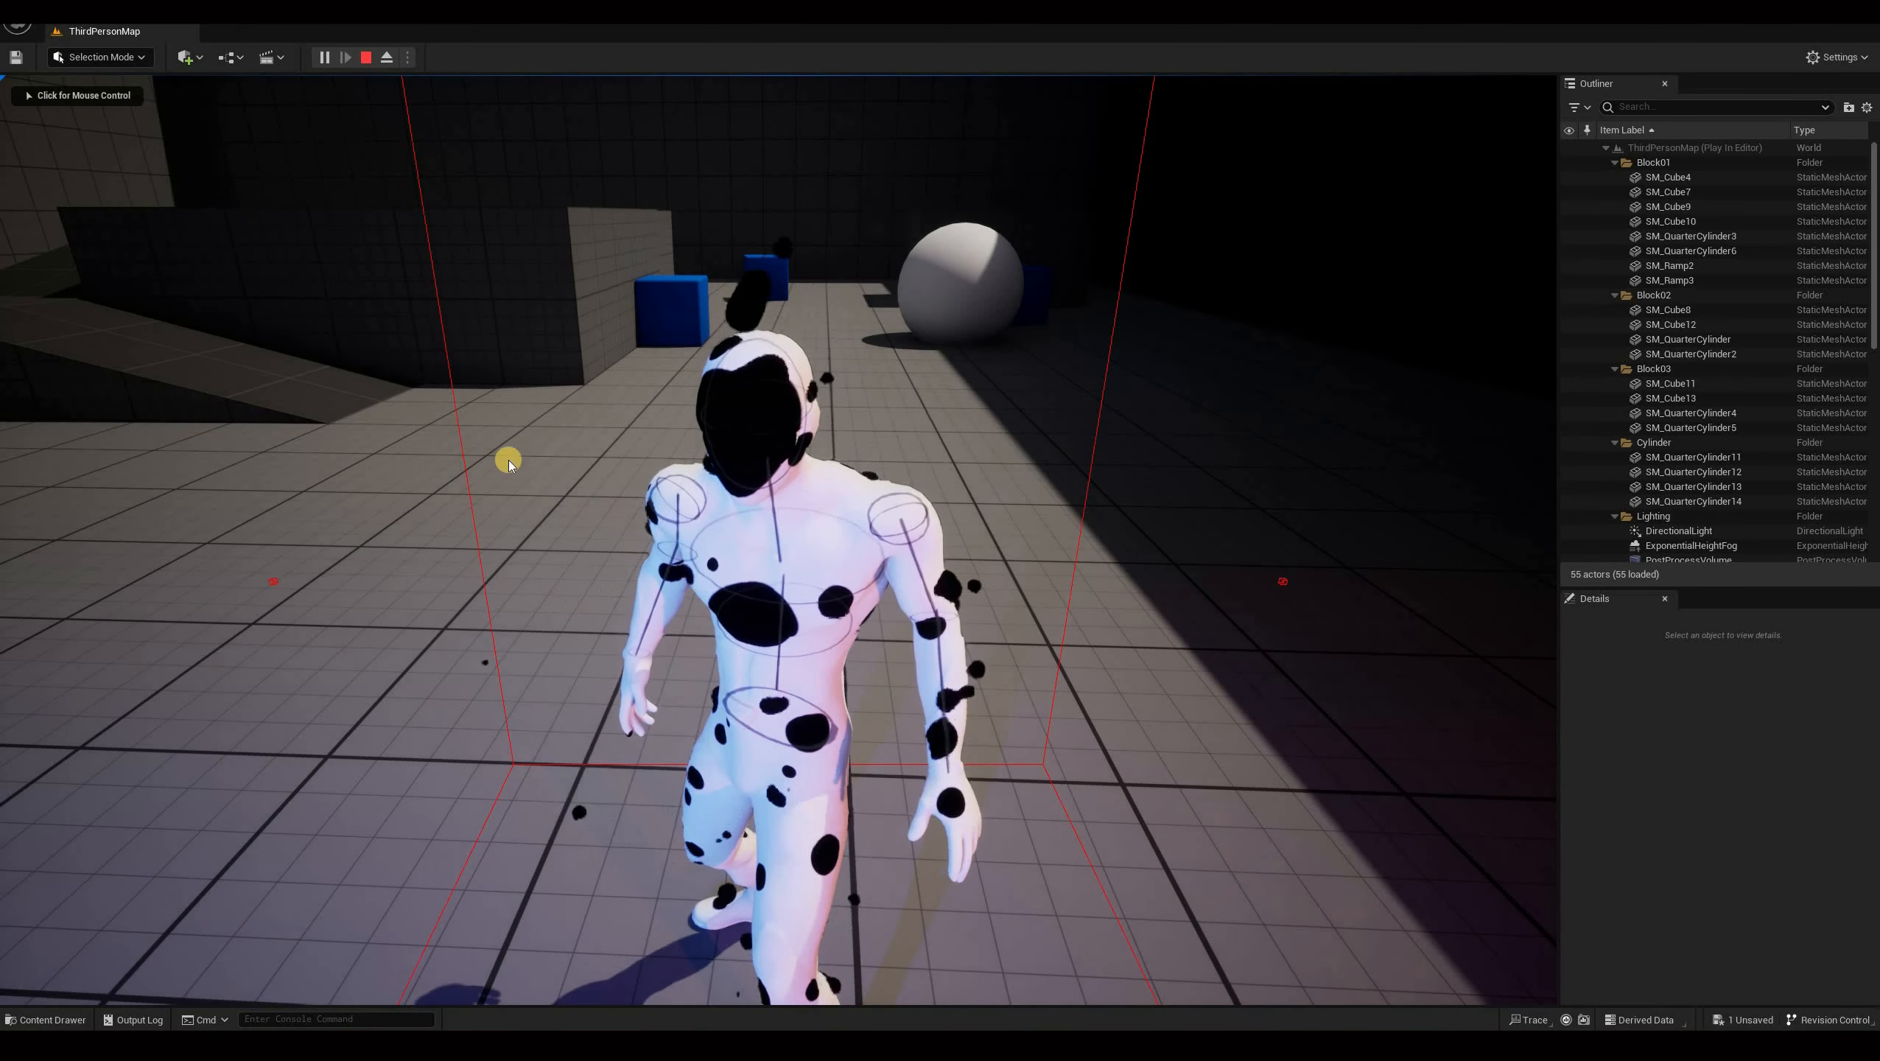
key(shift+F1)
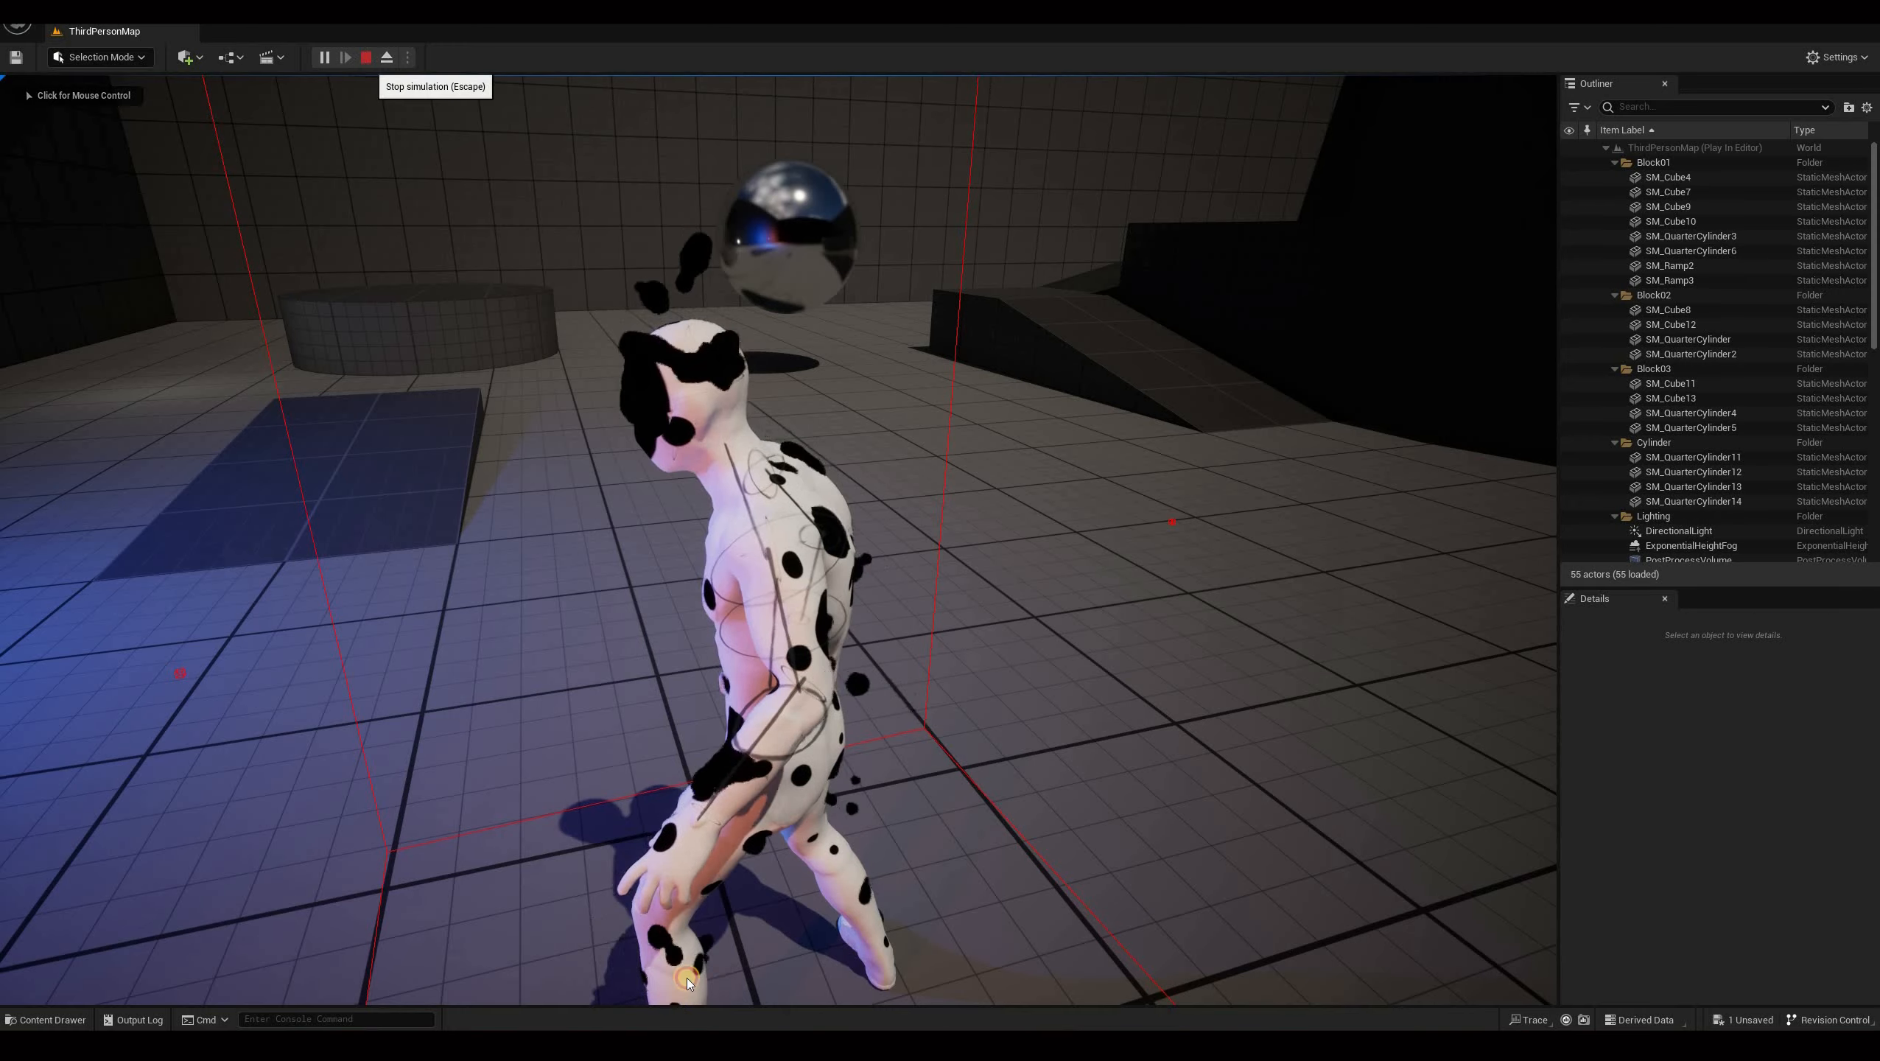
key(Escape)
In the Fountain emitter's Add Velocity module, set Rotation Coordinate Space to World.
mouse_move(554, 1044)
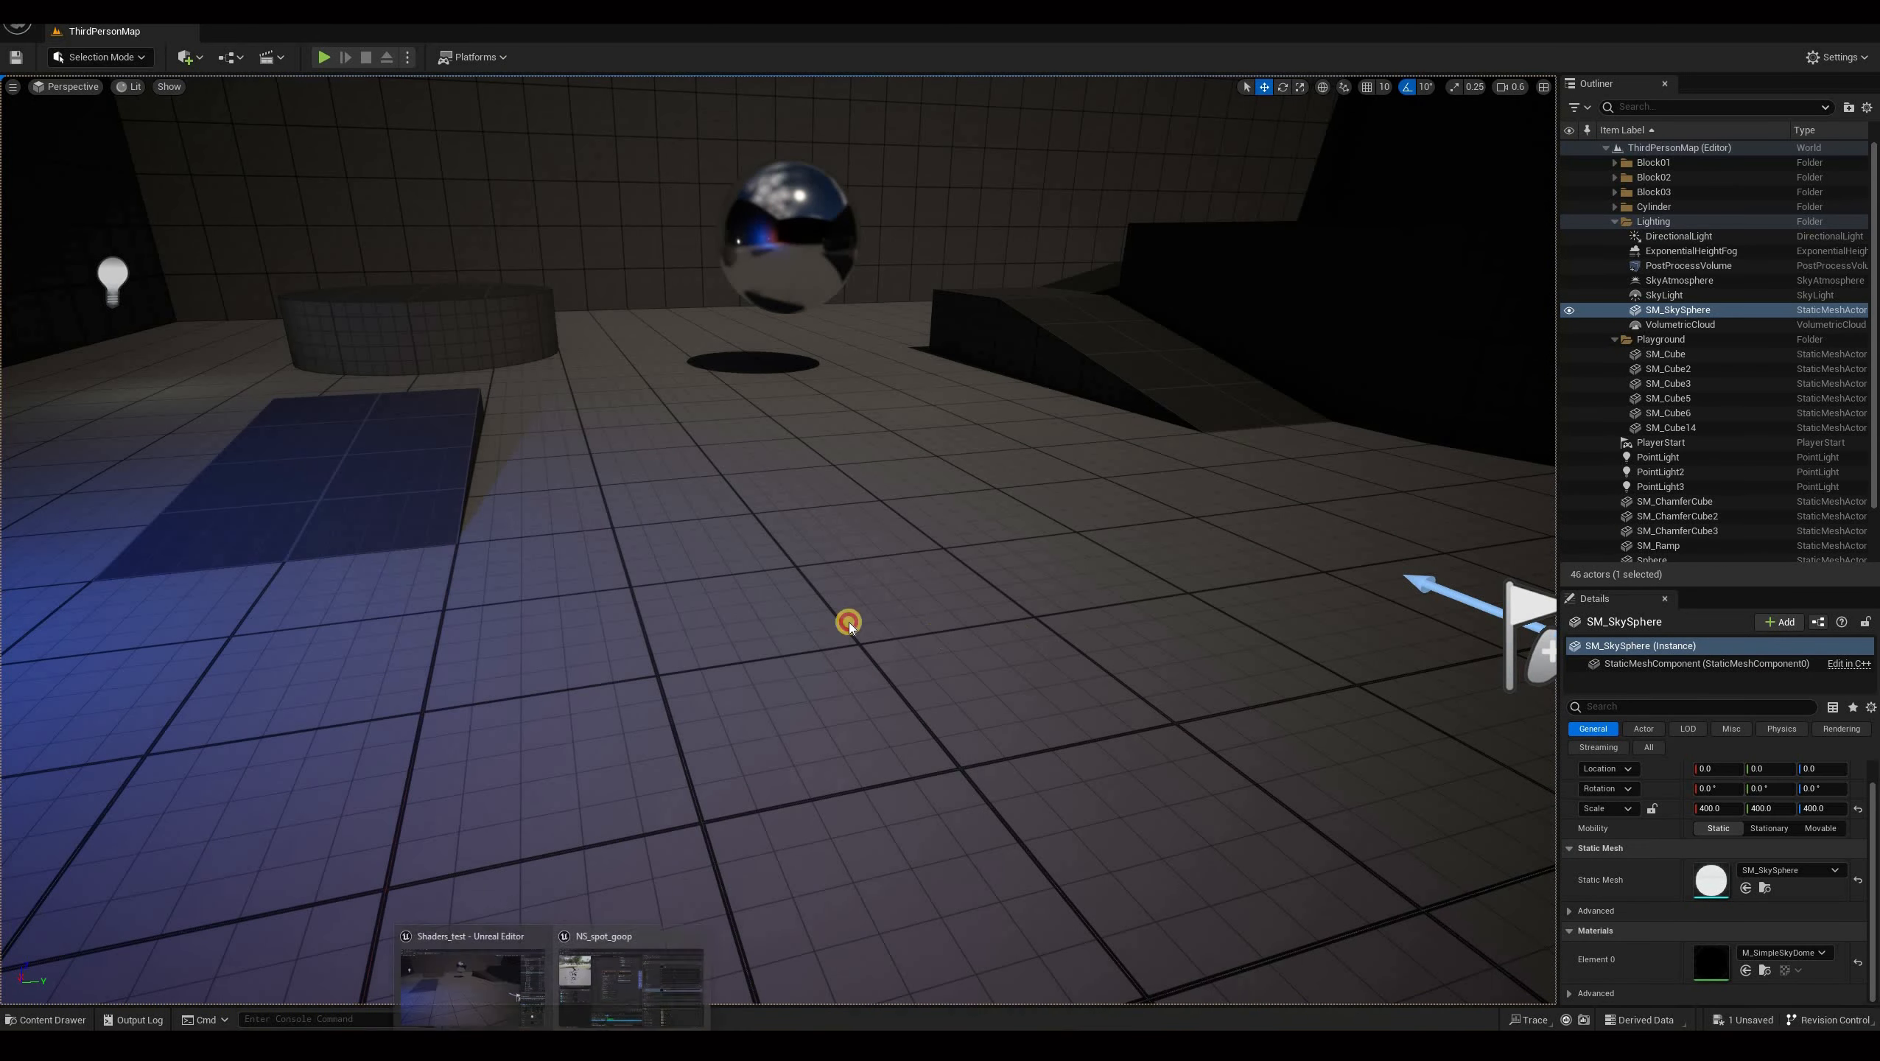
click(631, 968)
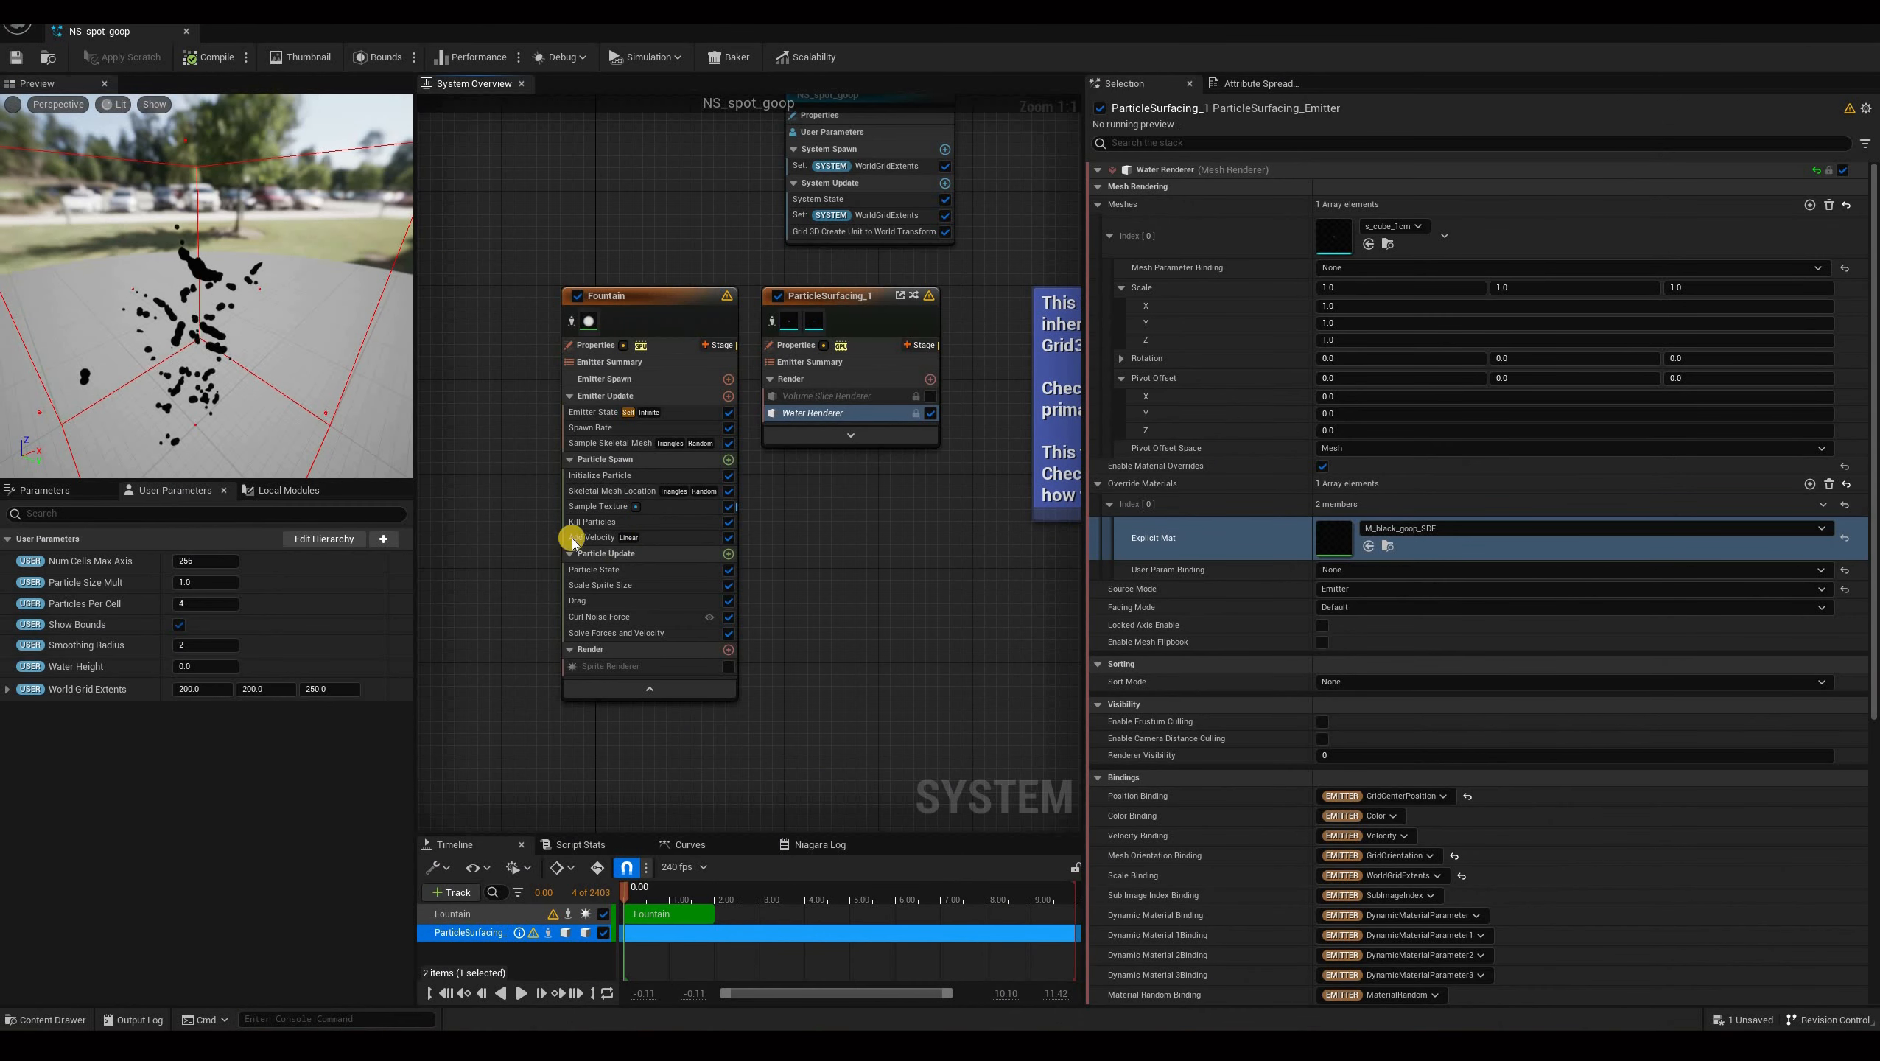
click(600, 538)
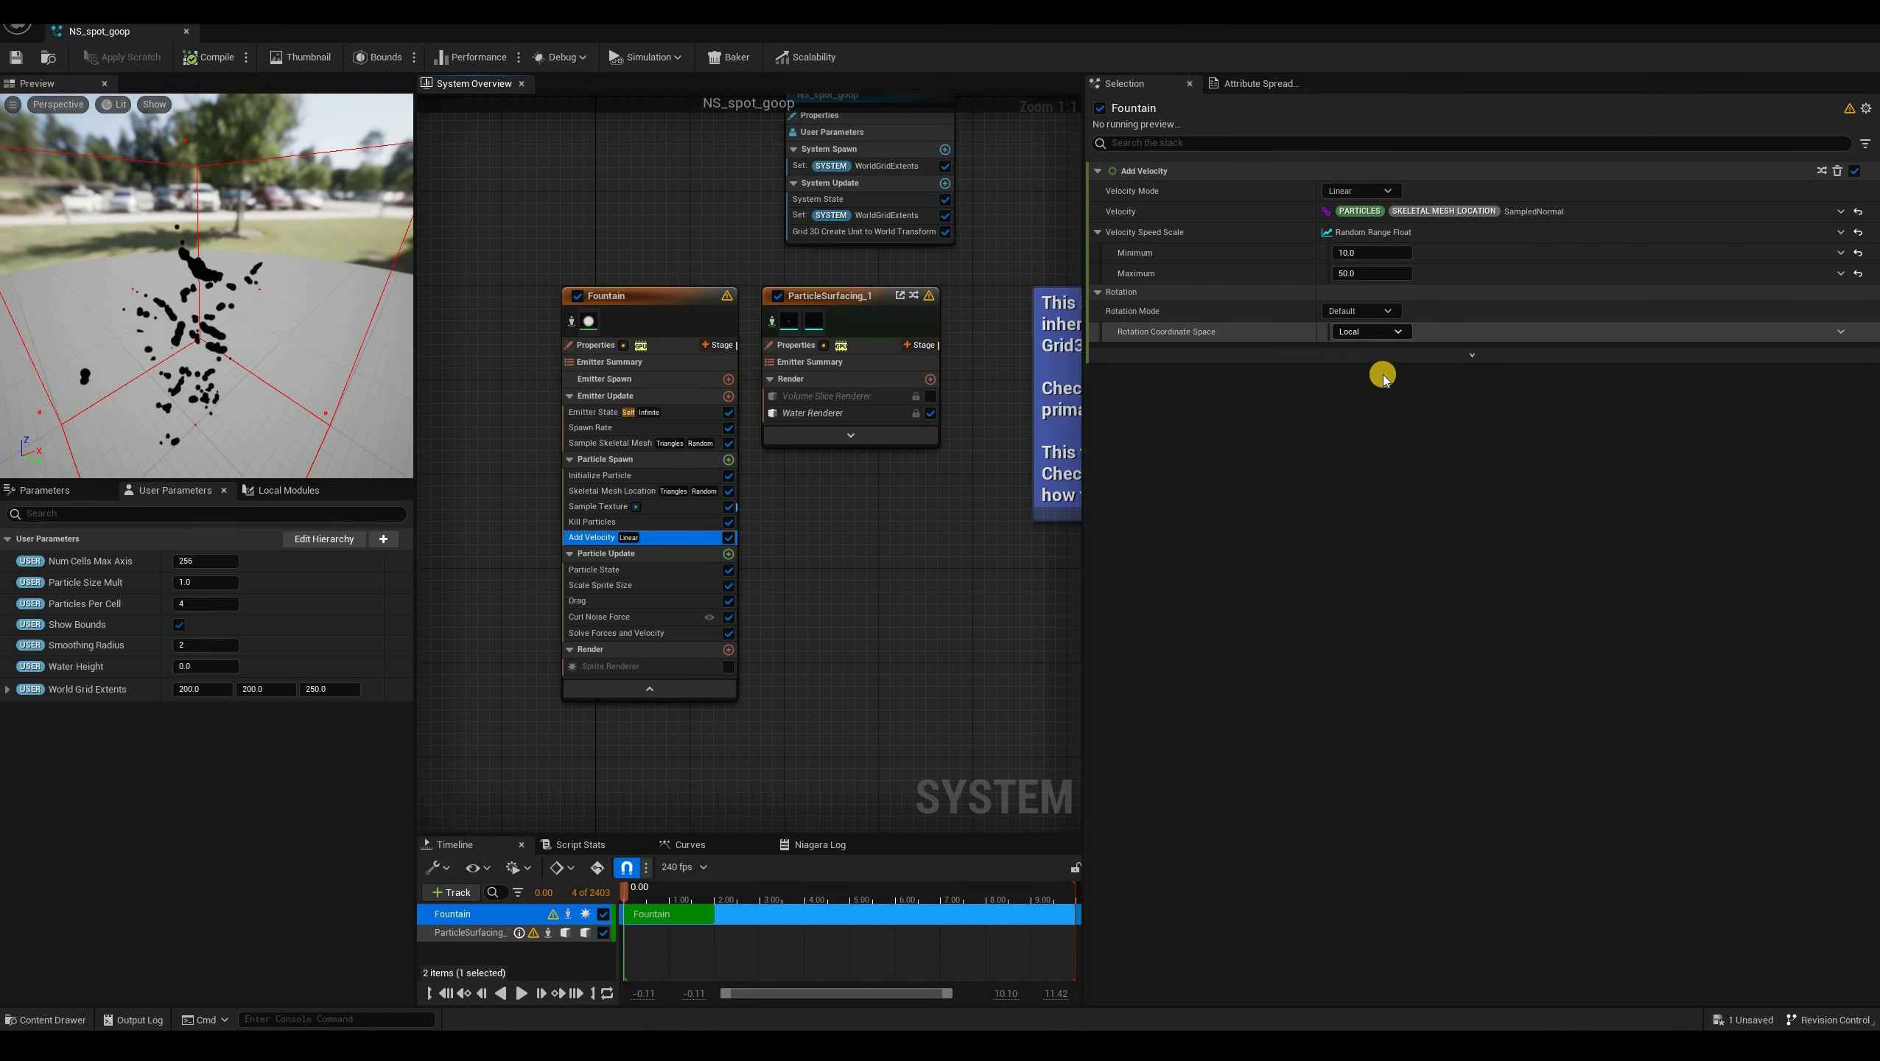
click(1370, 331)
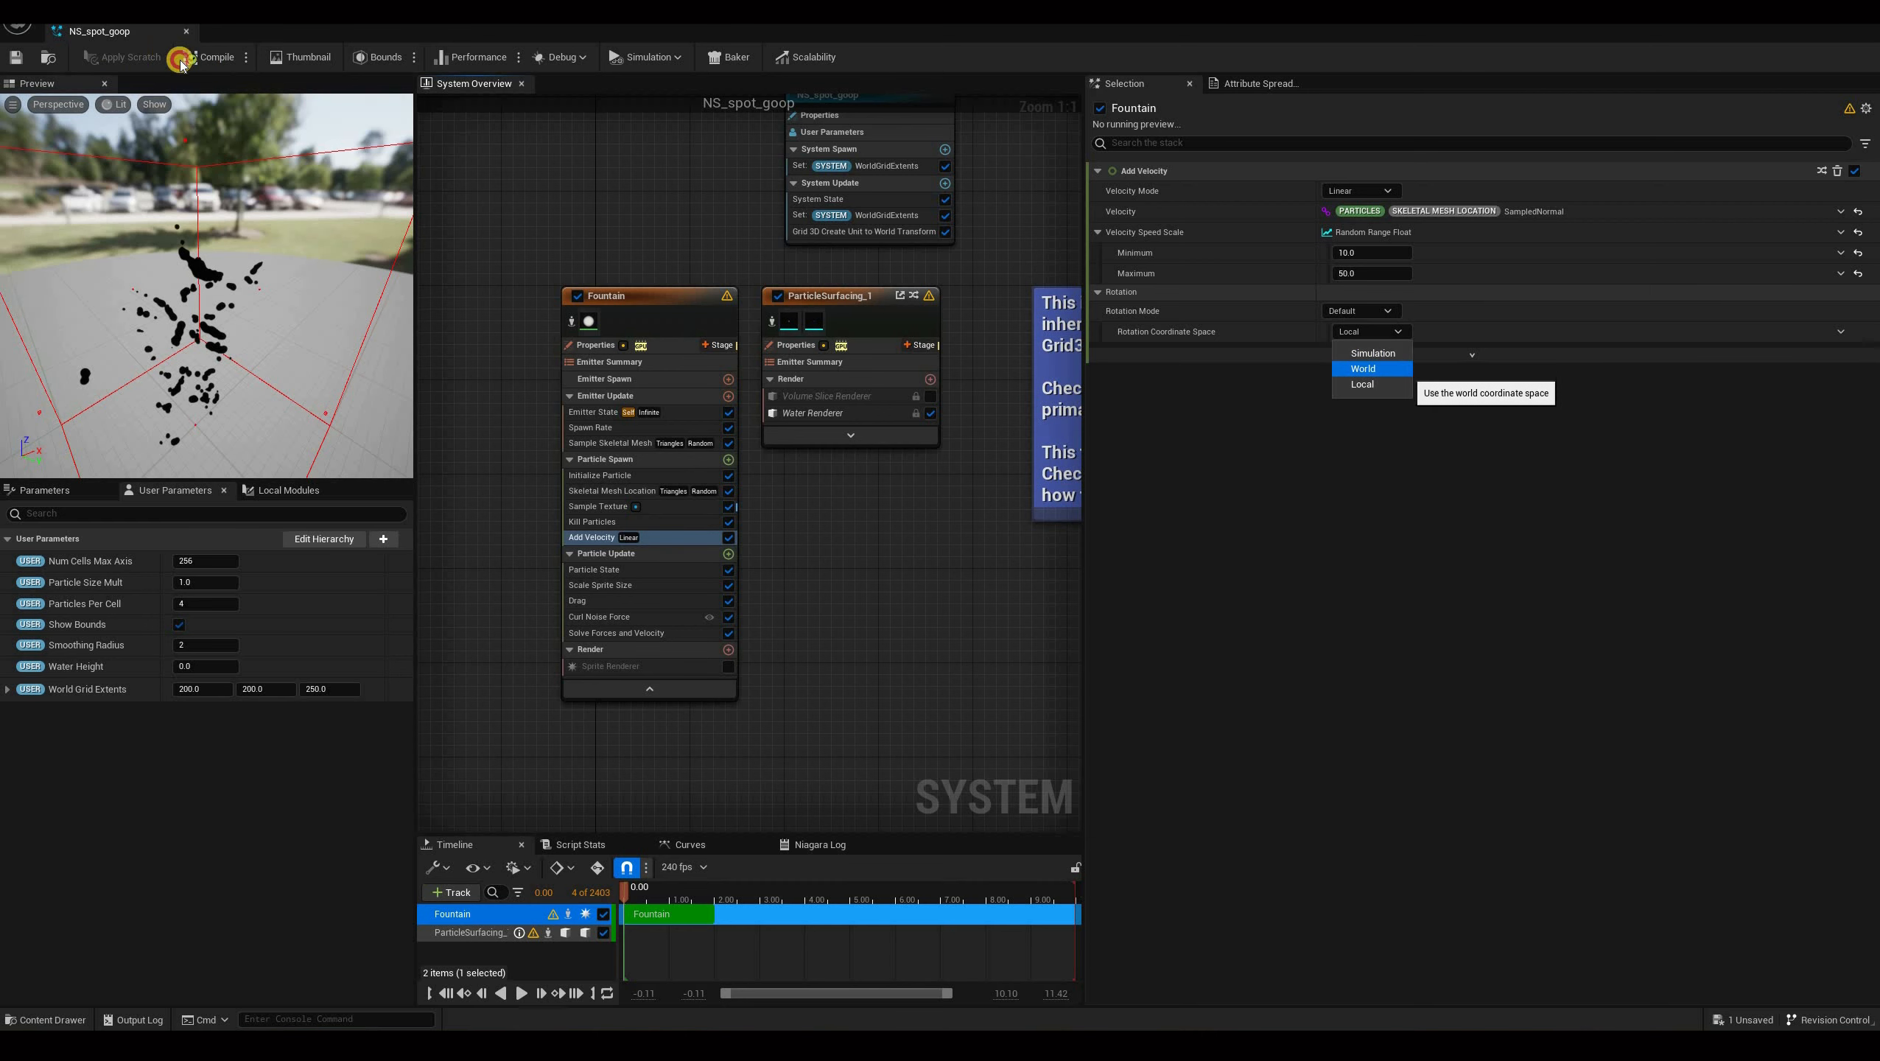
click(1364, 369)
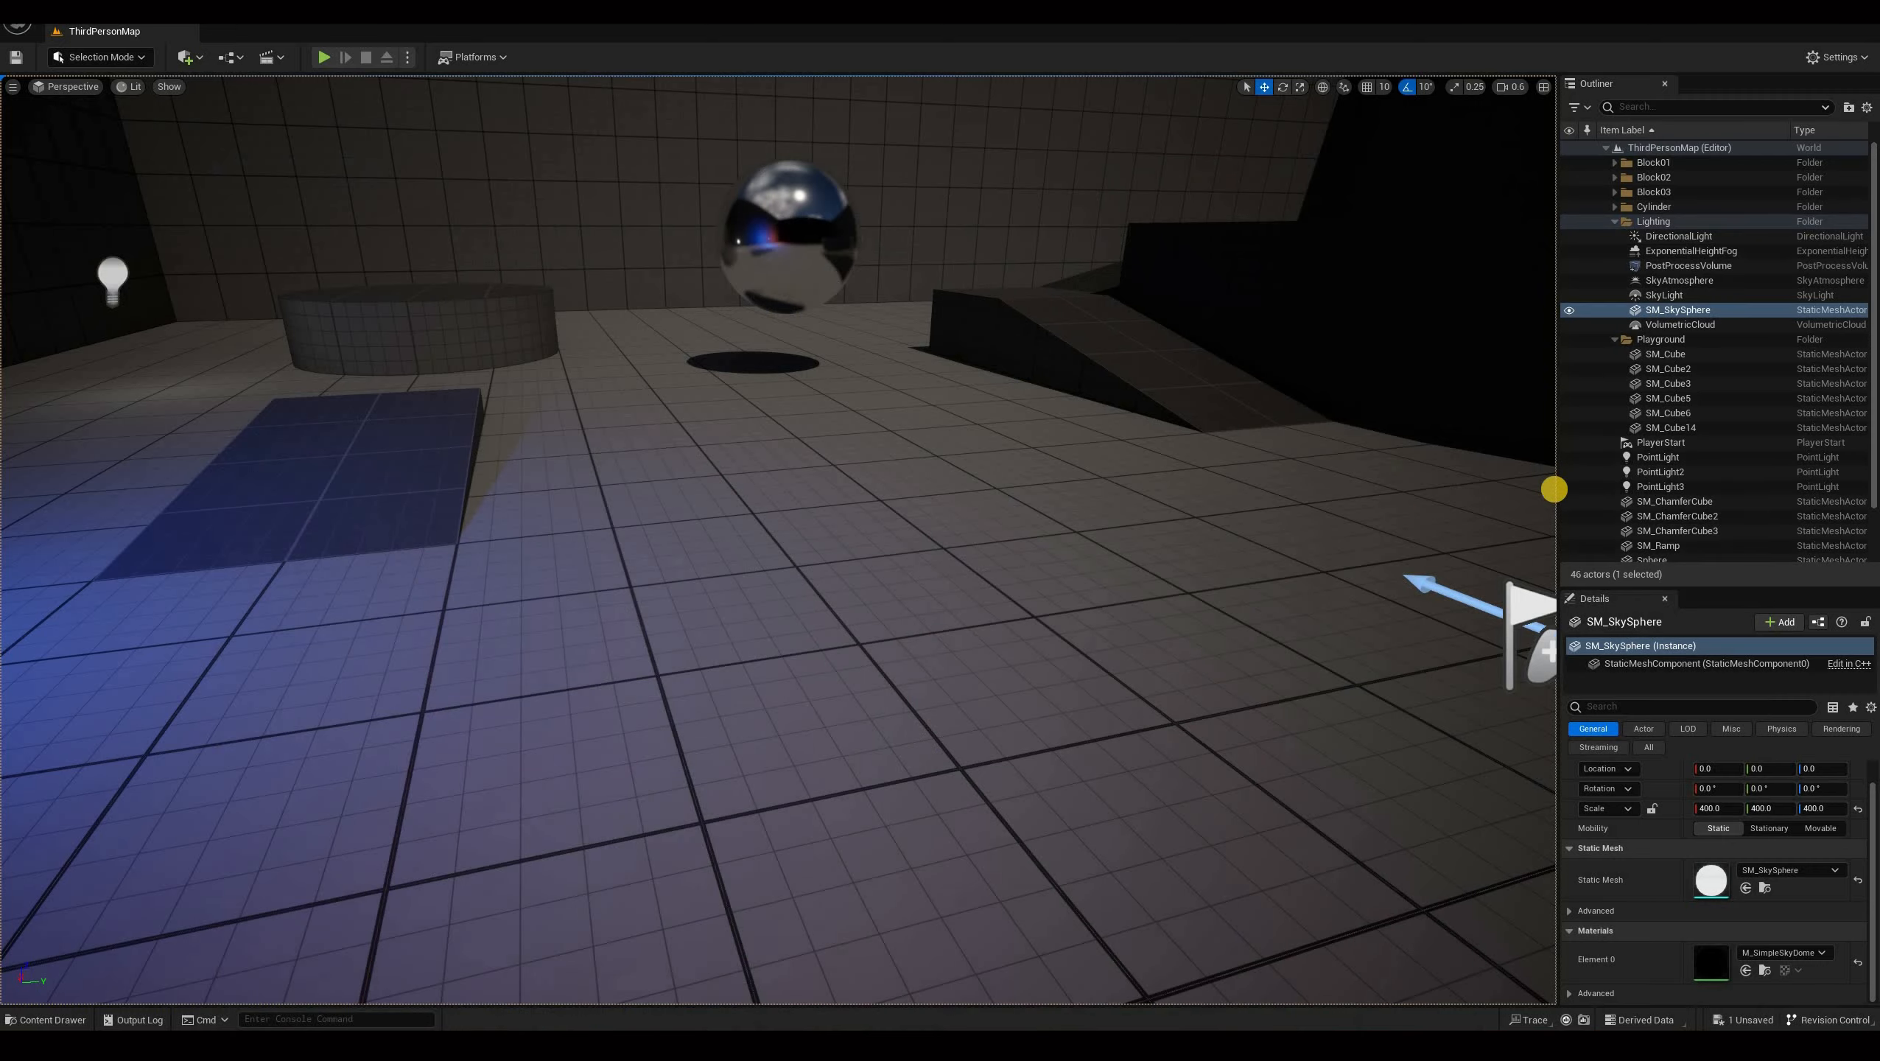
Play-test the level again, moving the character around to check how the goop spawns from its spots.
key(alt+p)
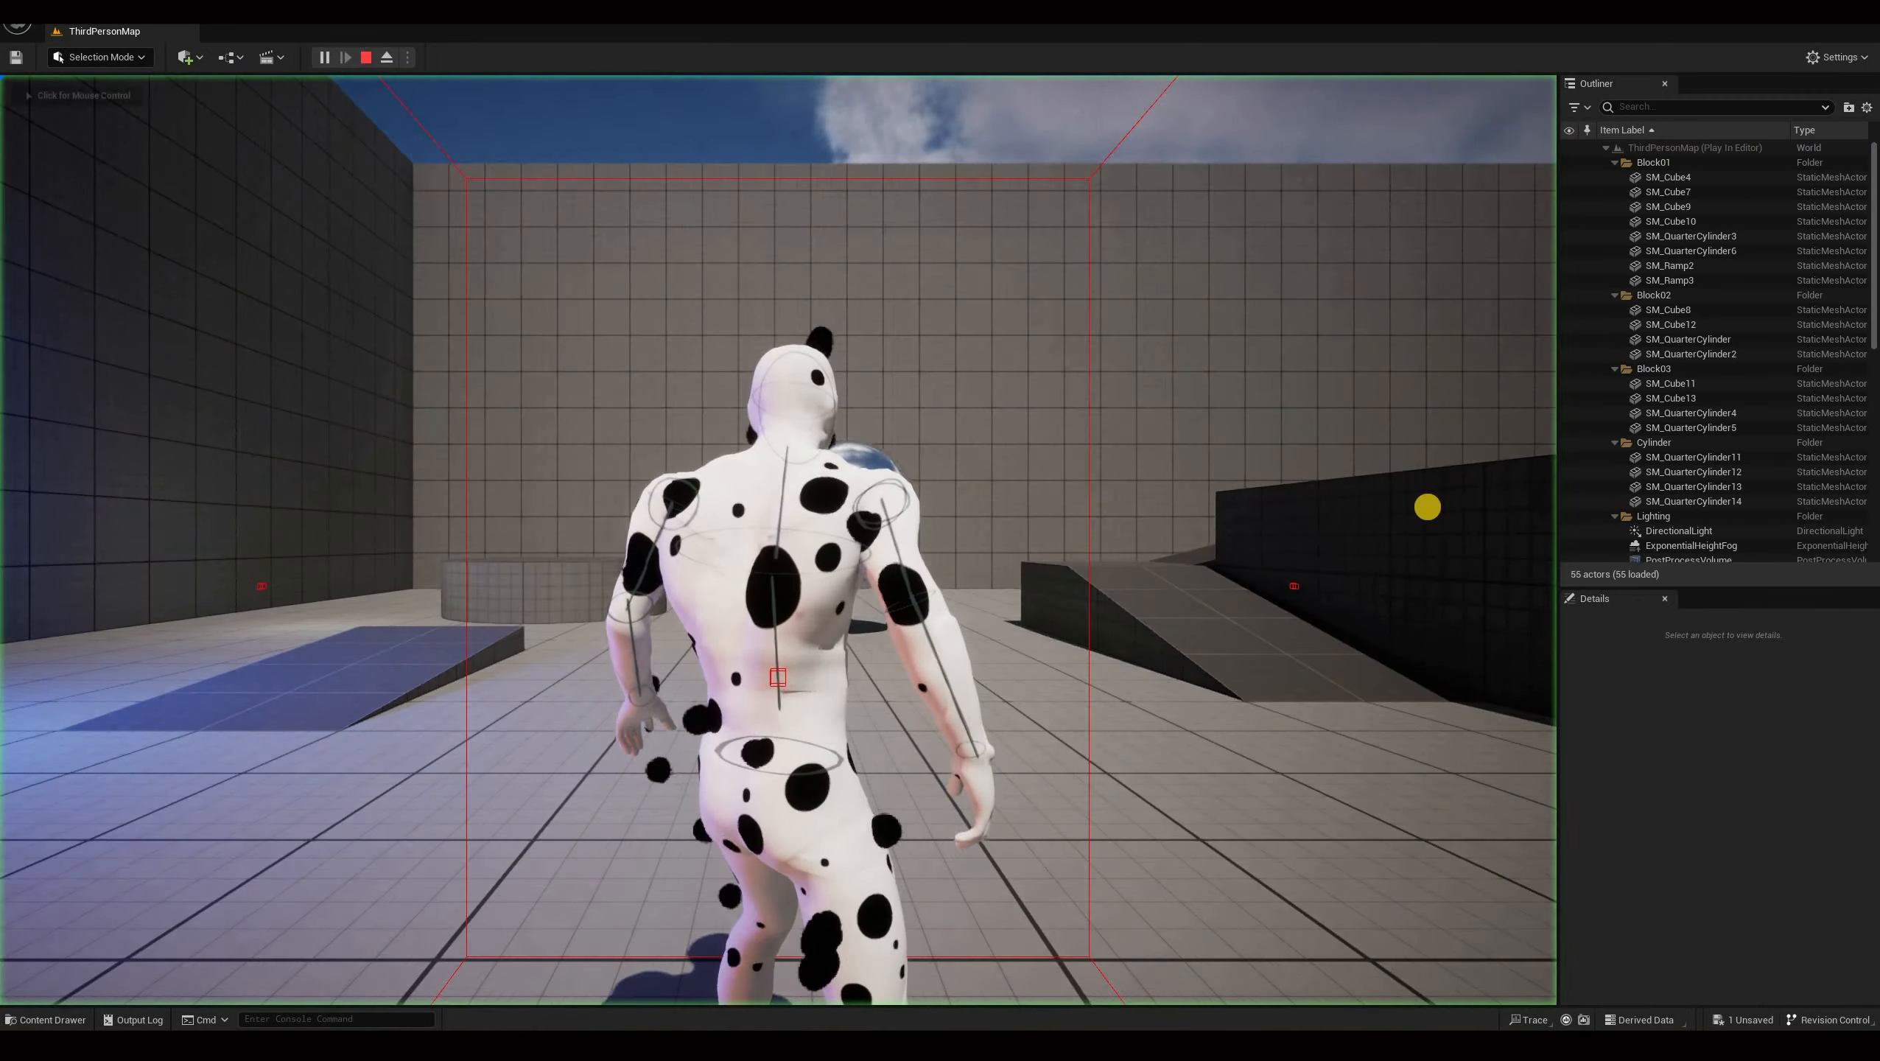
click(1427, 507)
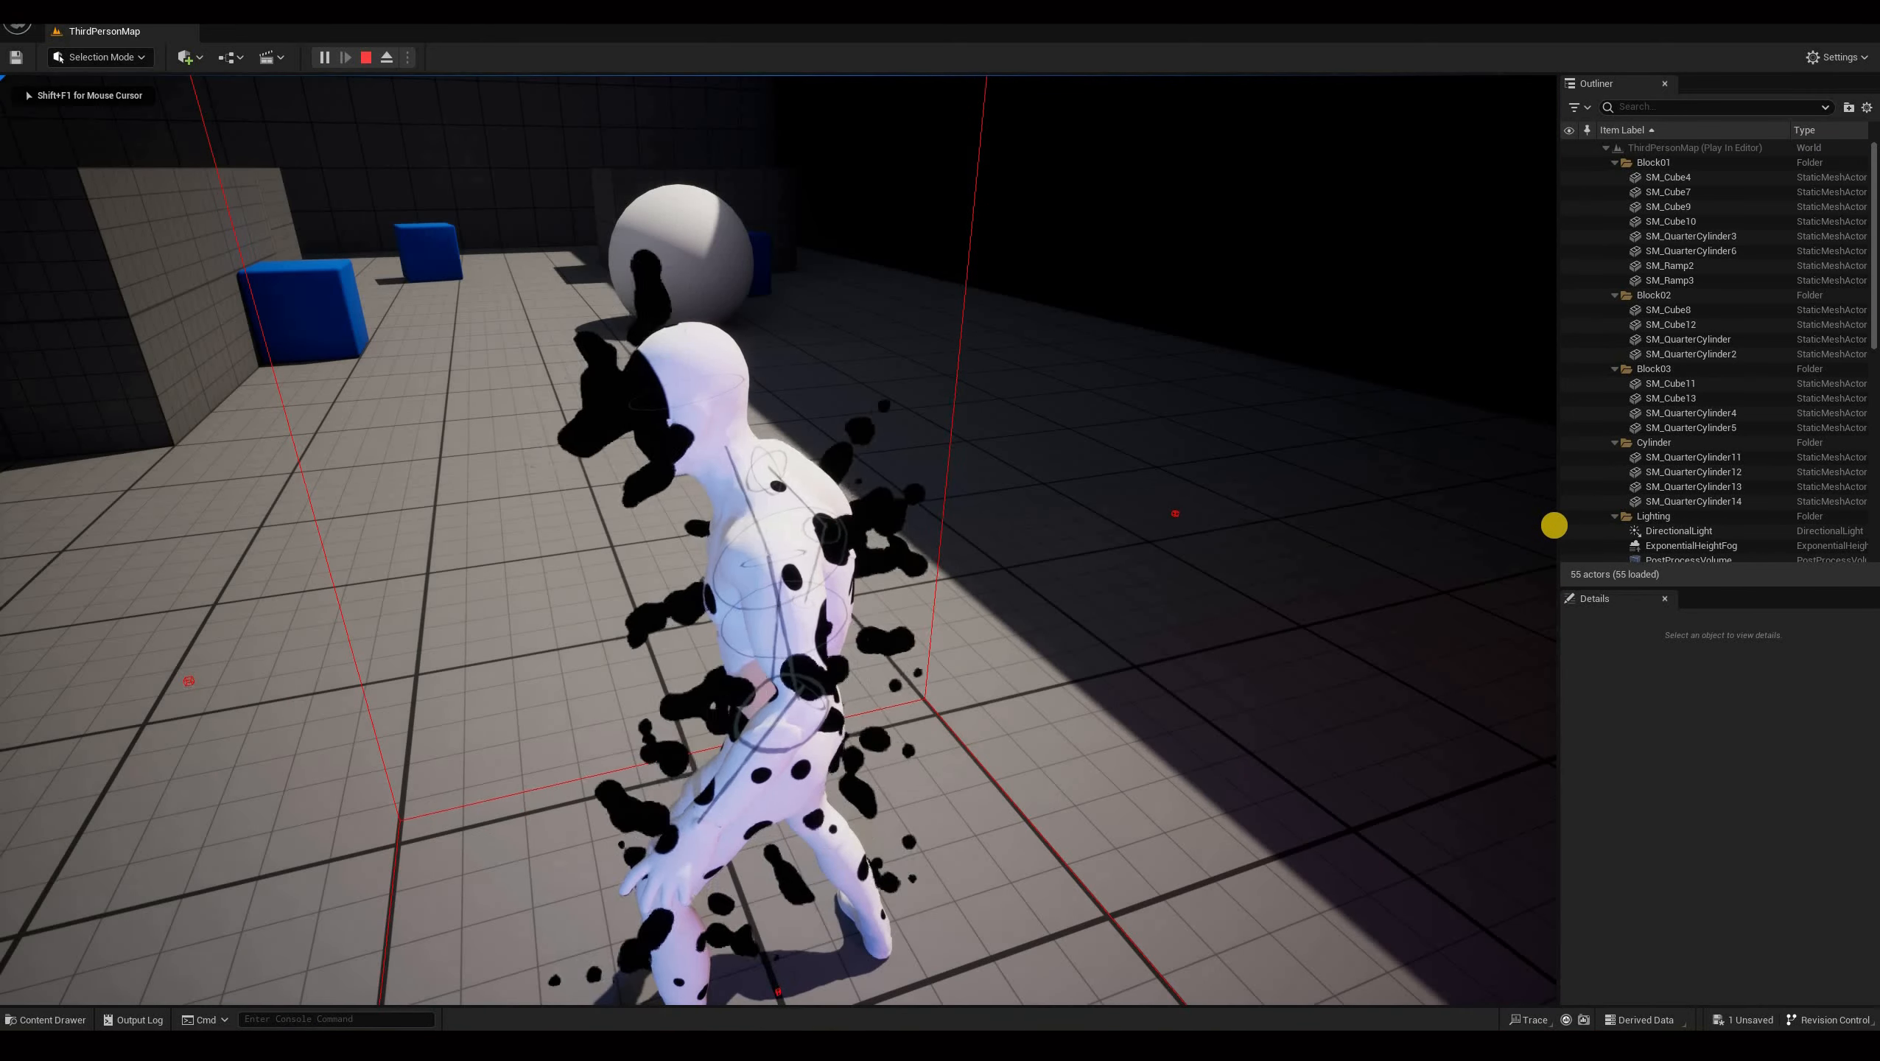
key(s)
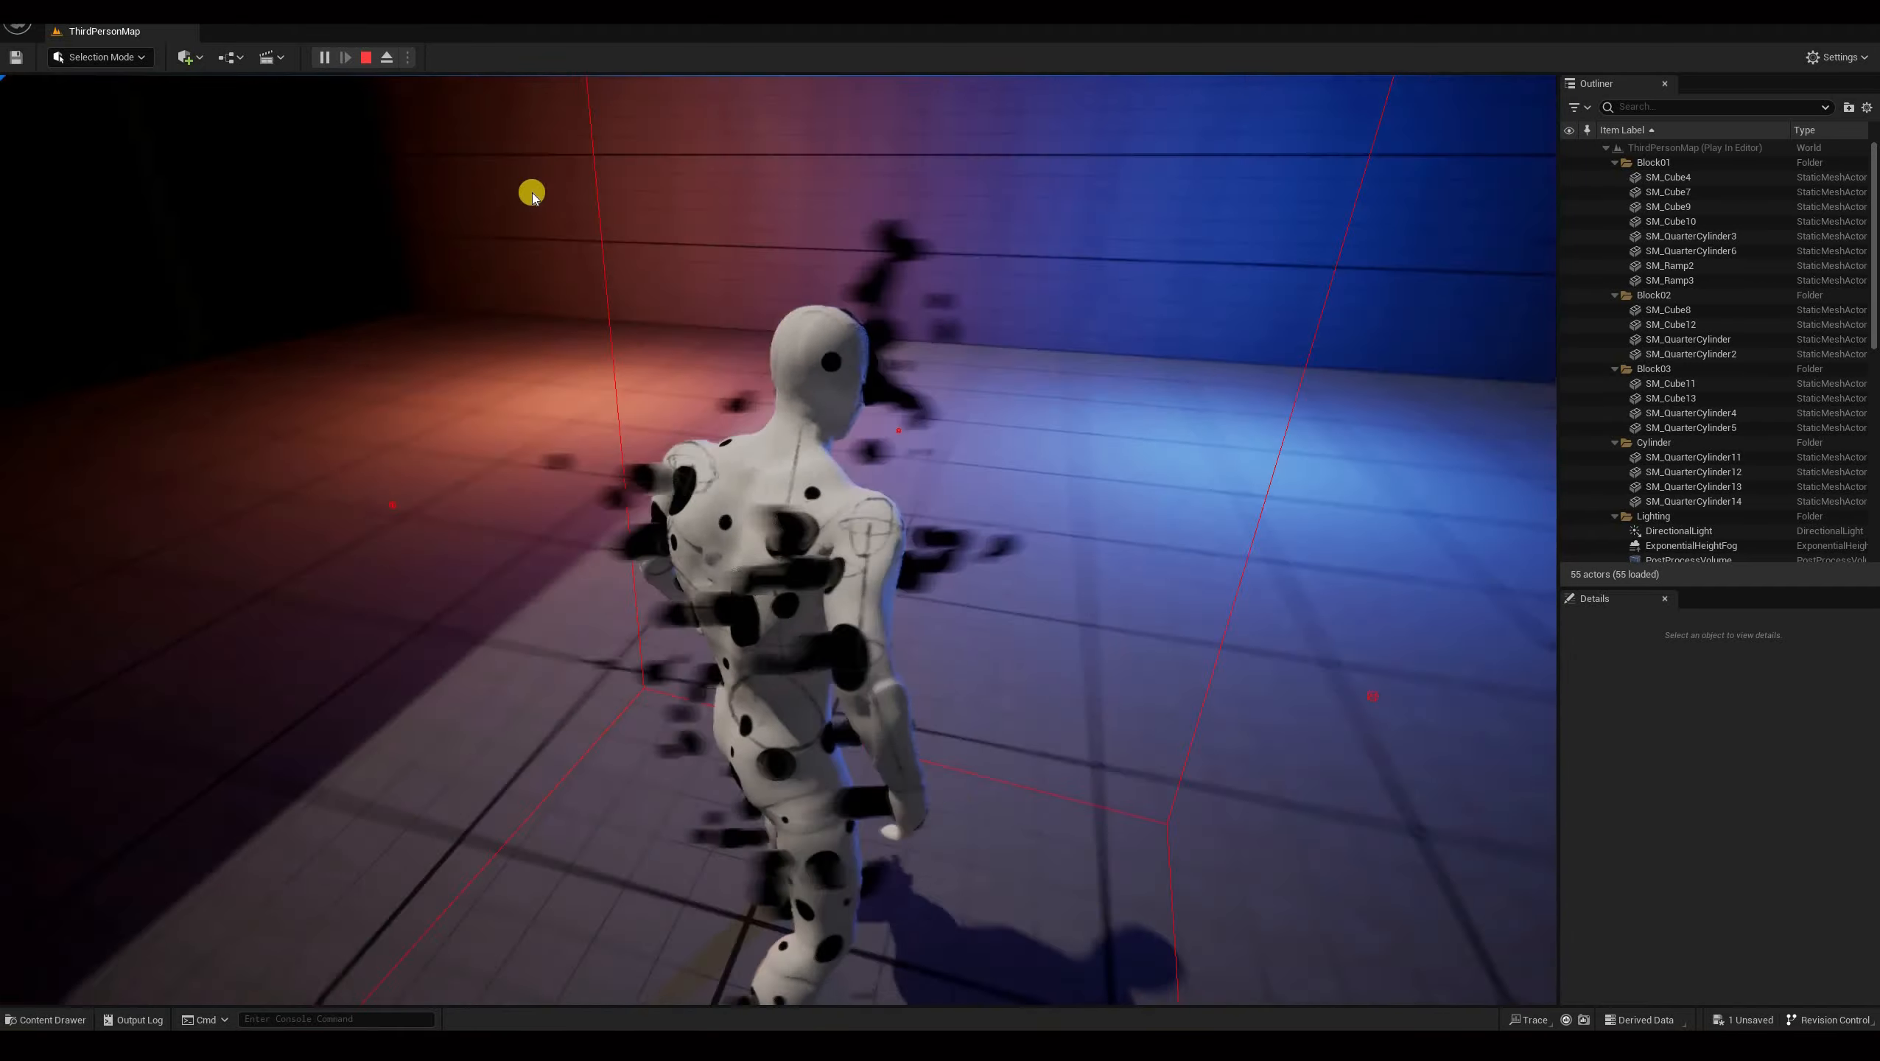
key(shift+F1)
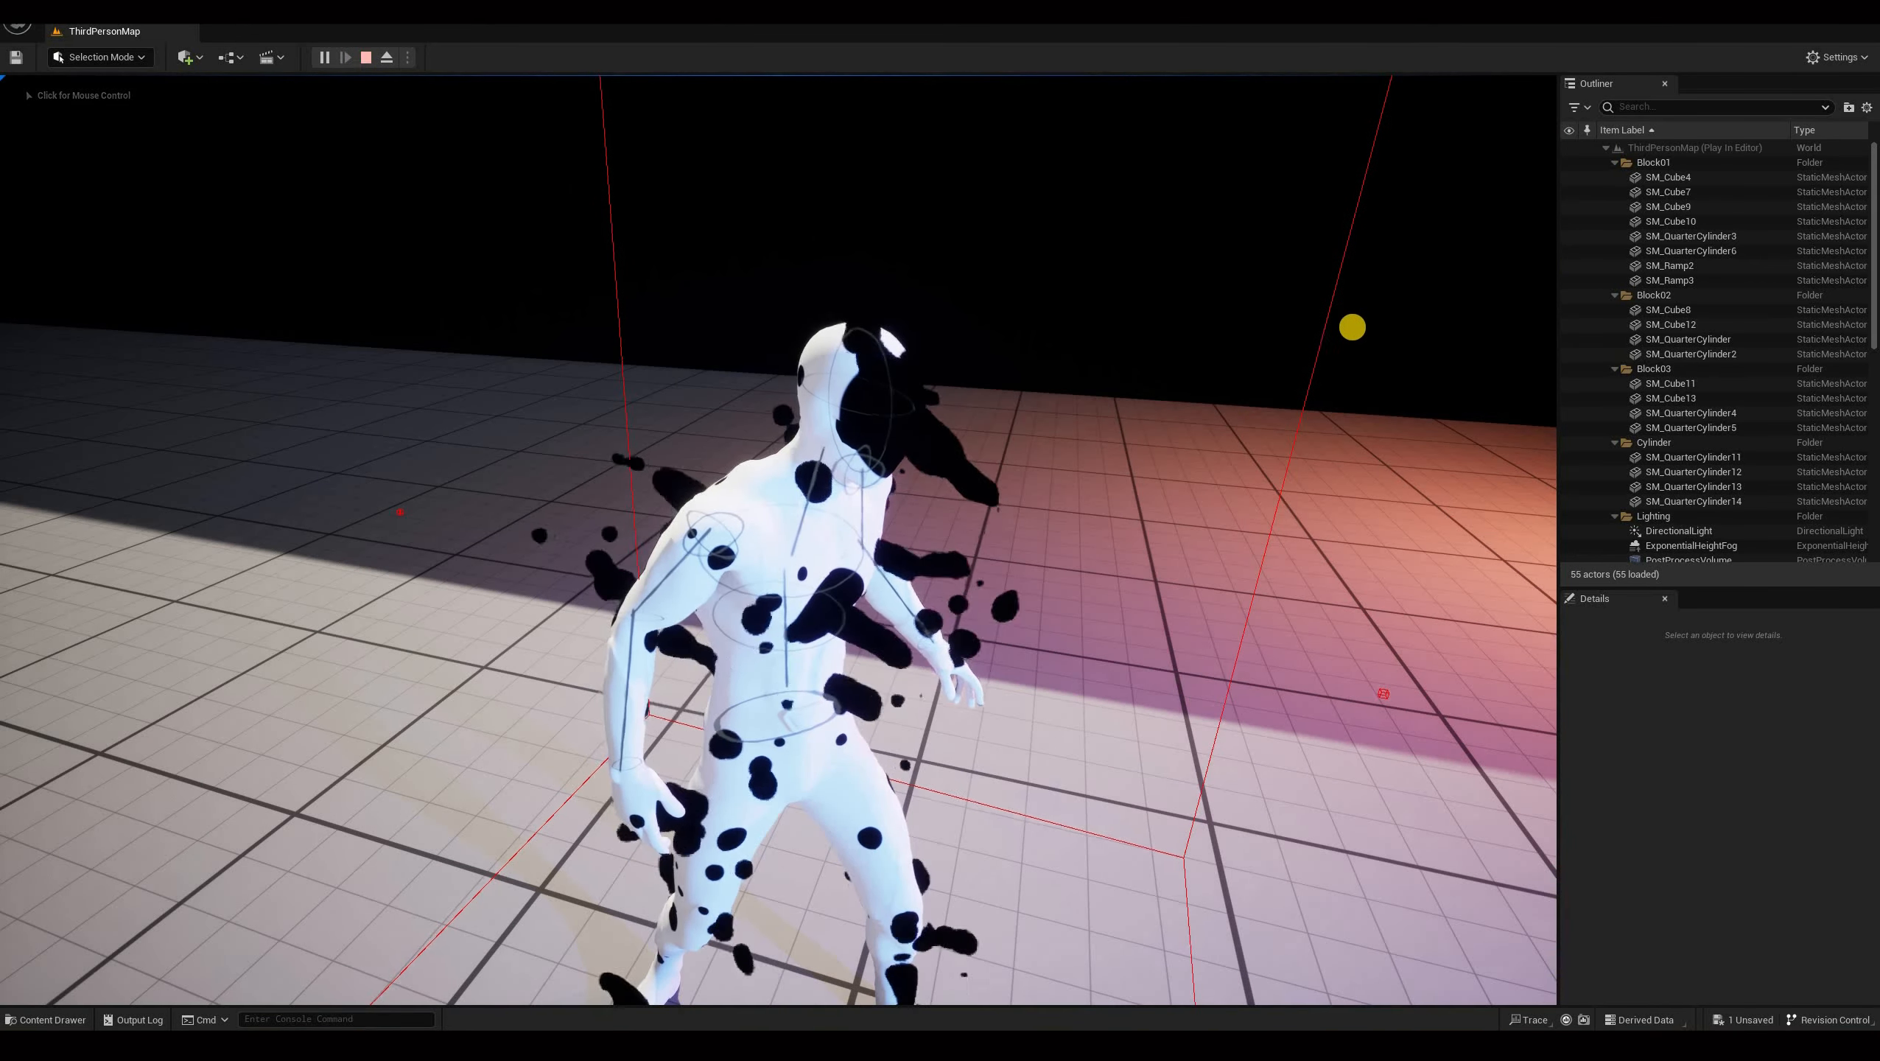
click(1352, 327)
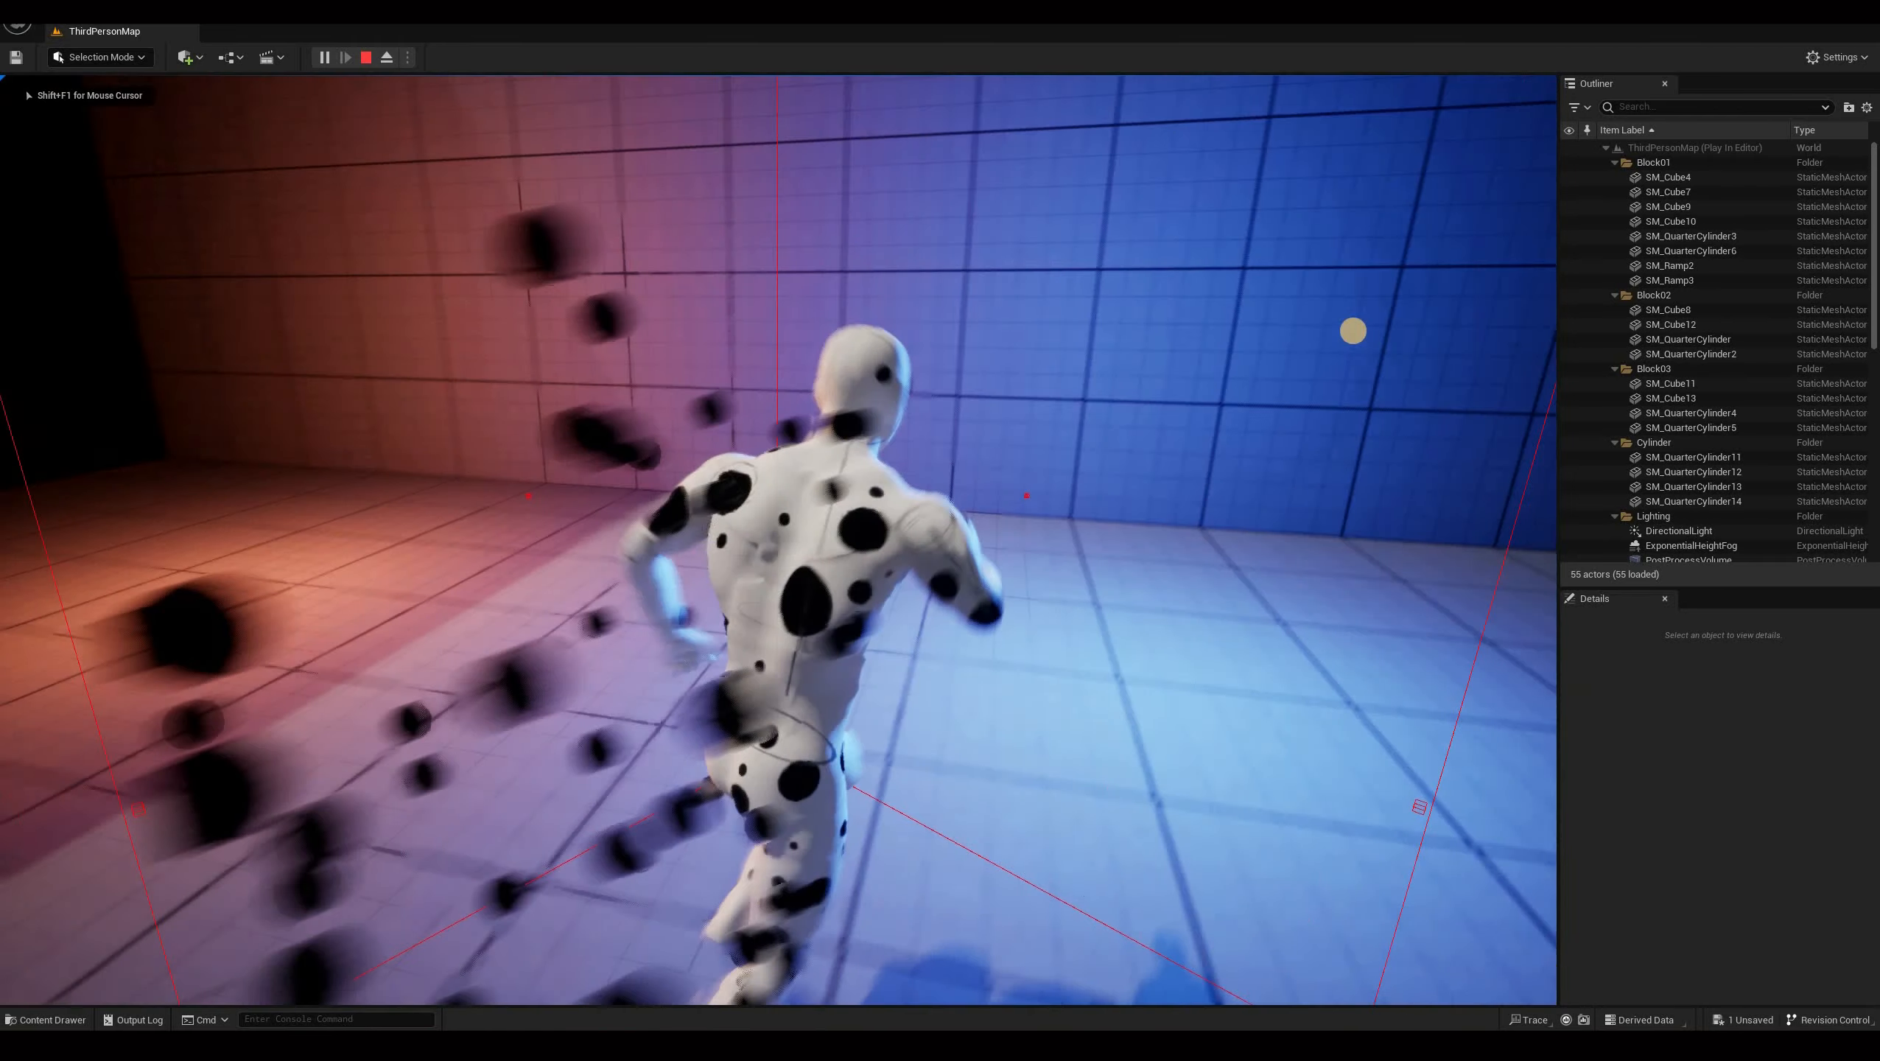
key(s)
key(s)
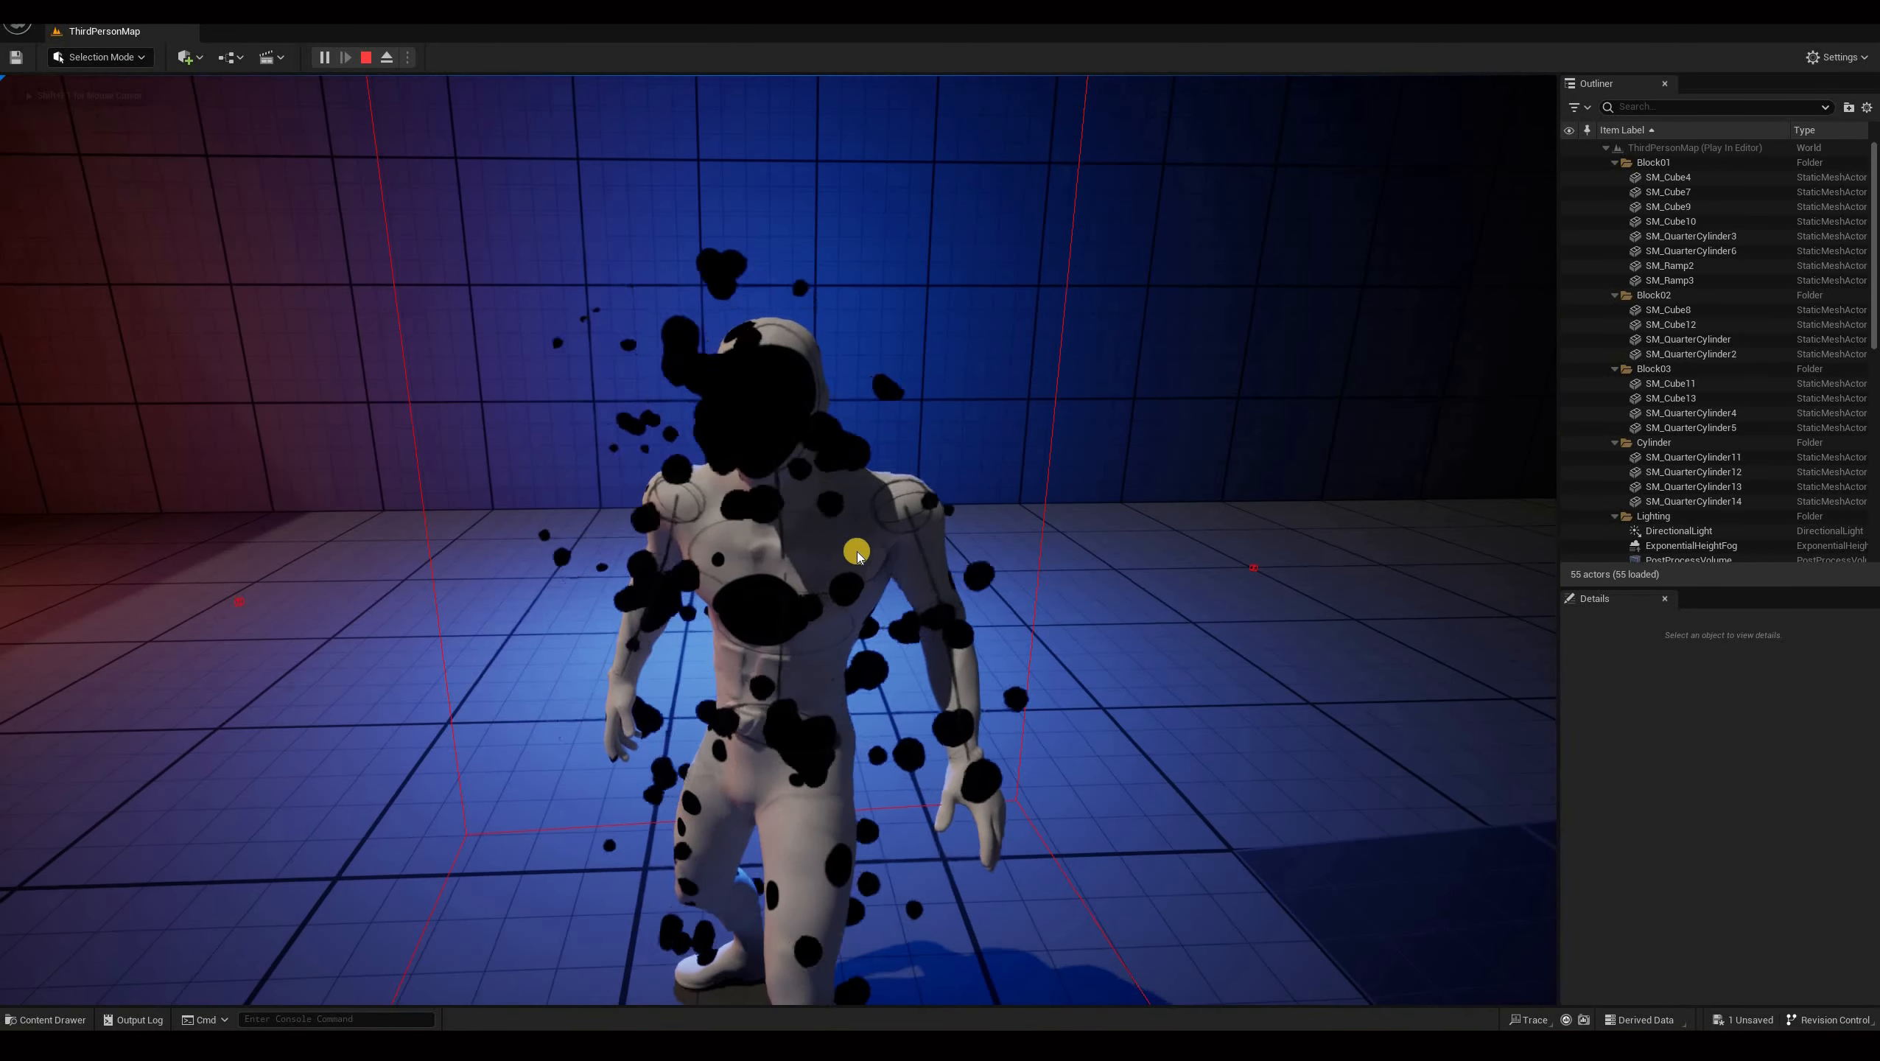
key(shift+F1)
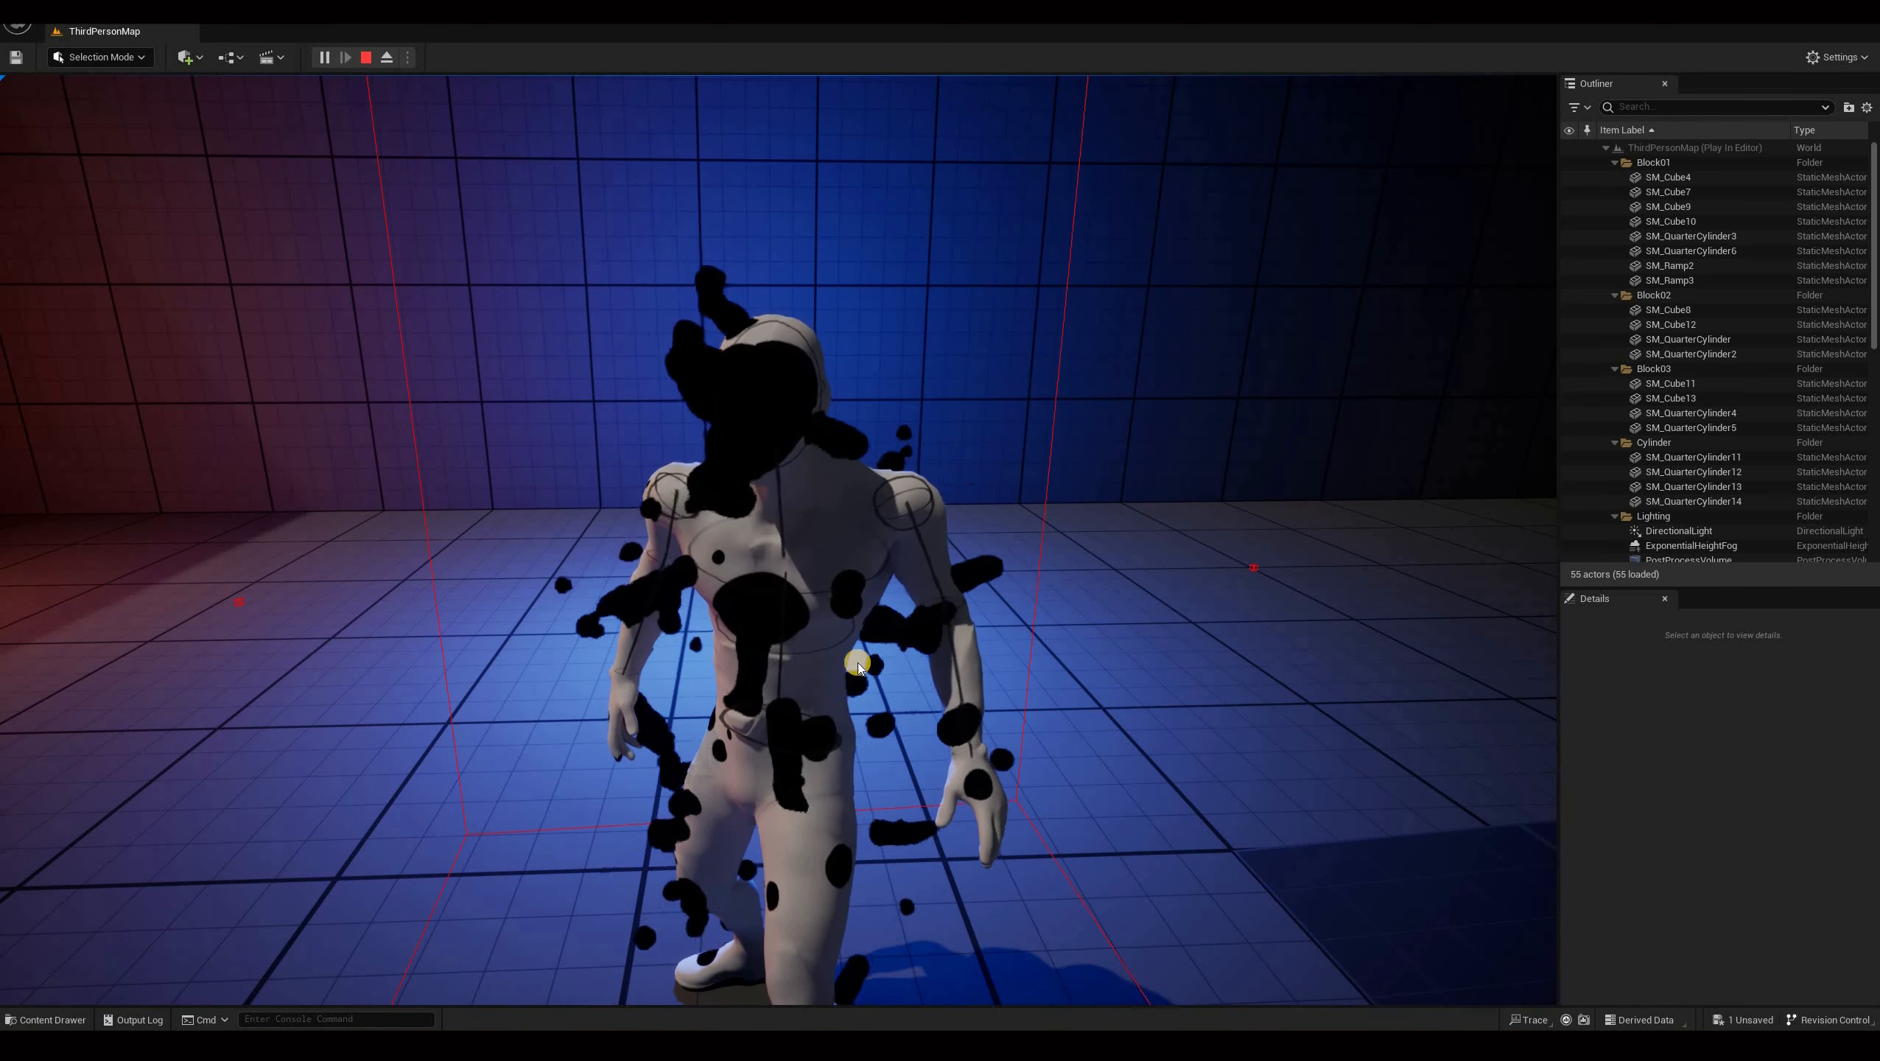
click(717, 543)
key(shift+F1)
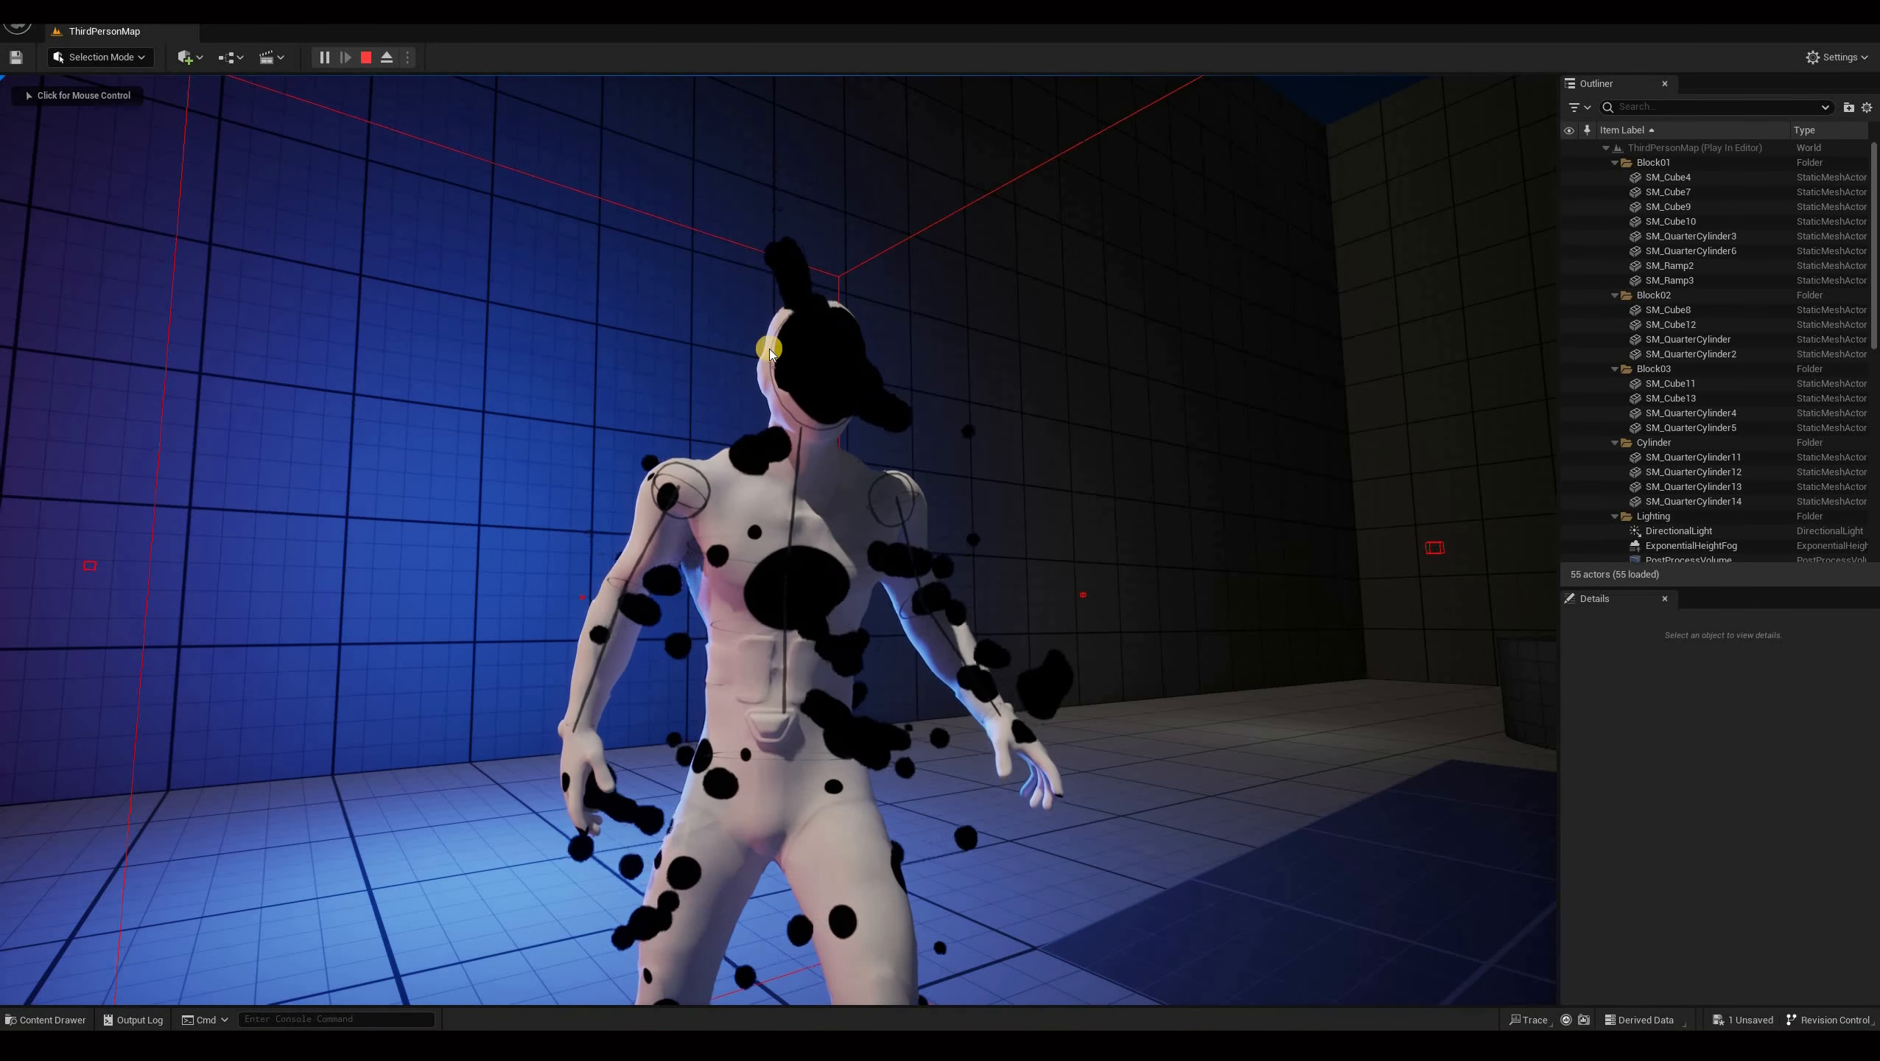
click(744, 694)
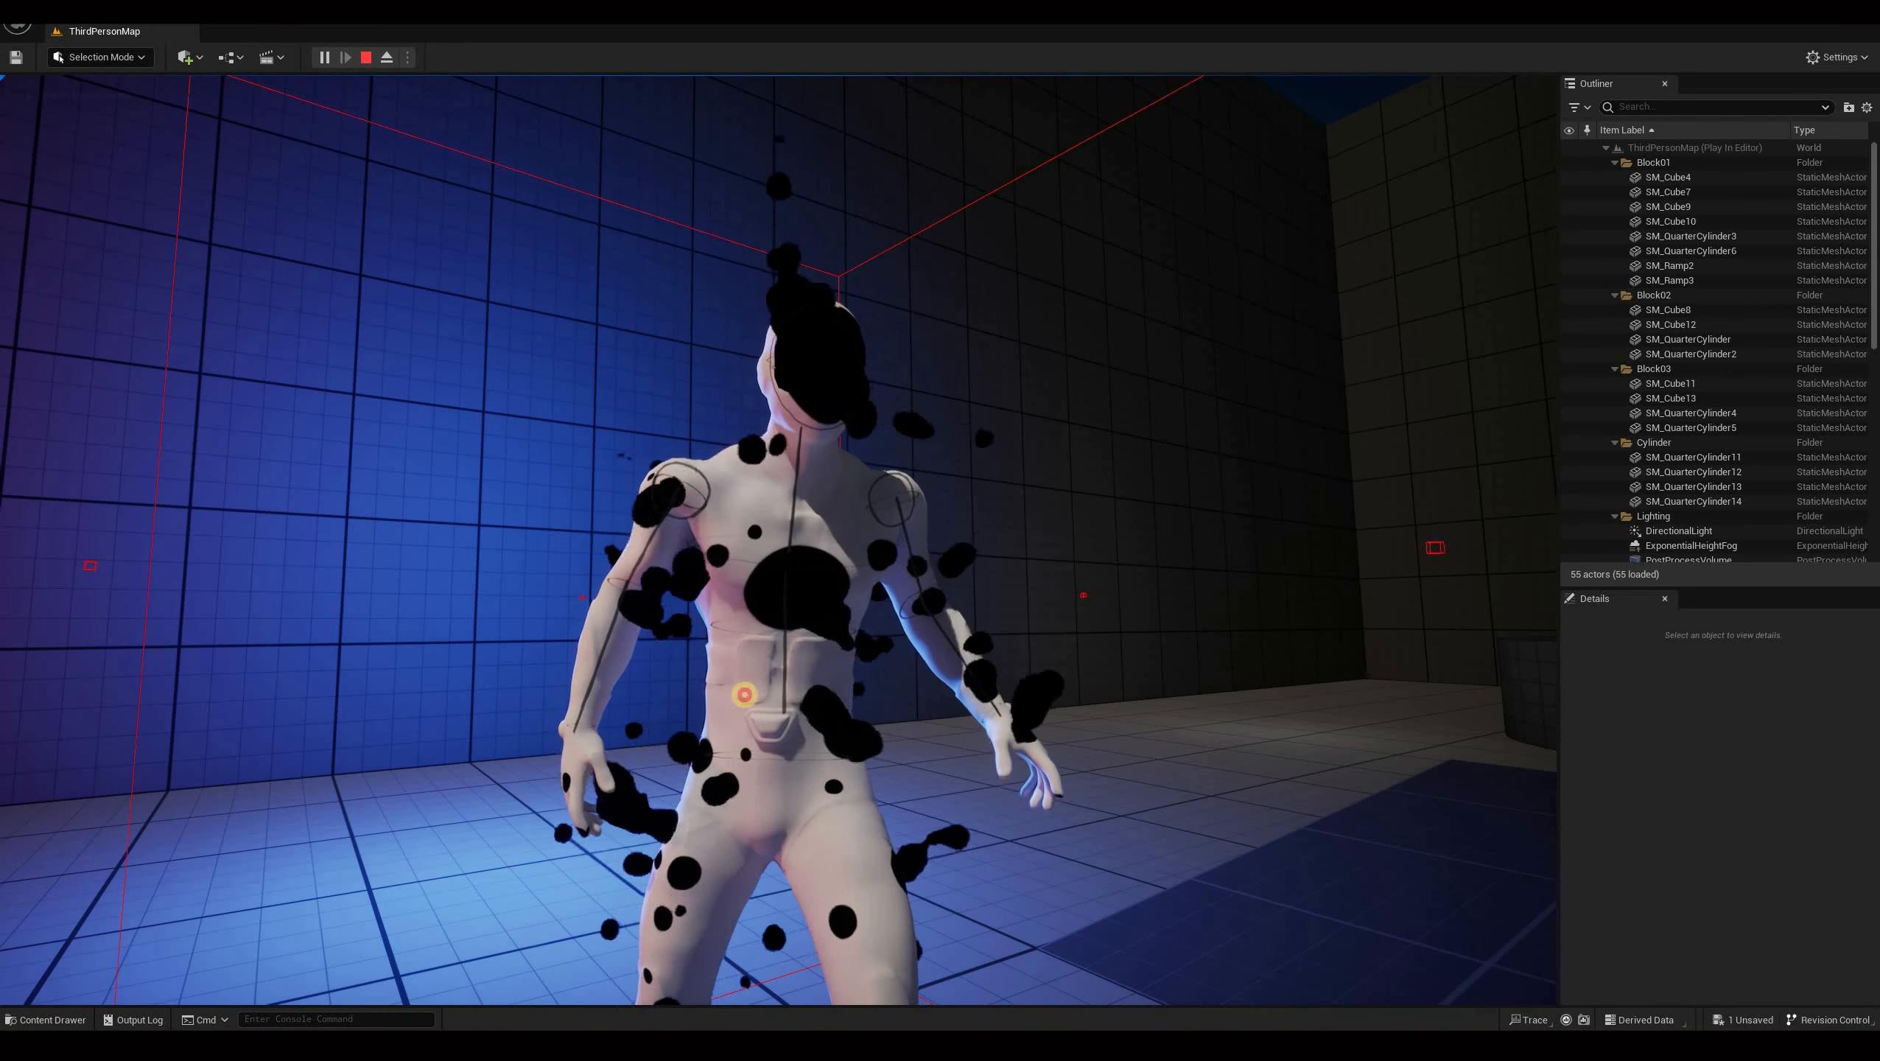
click(743, 560)
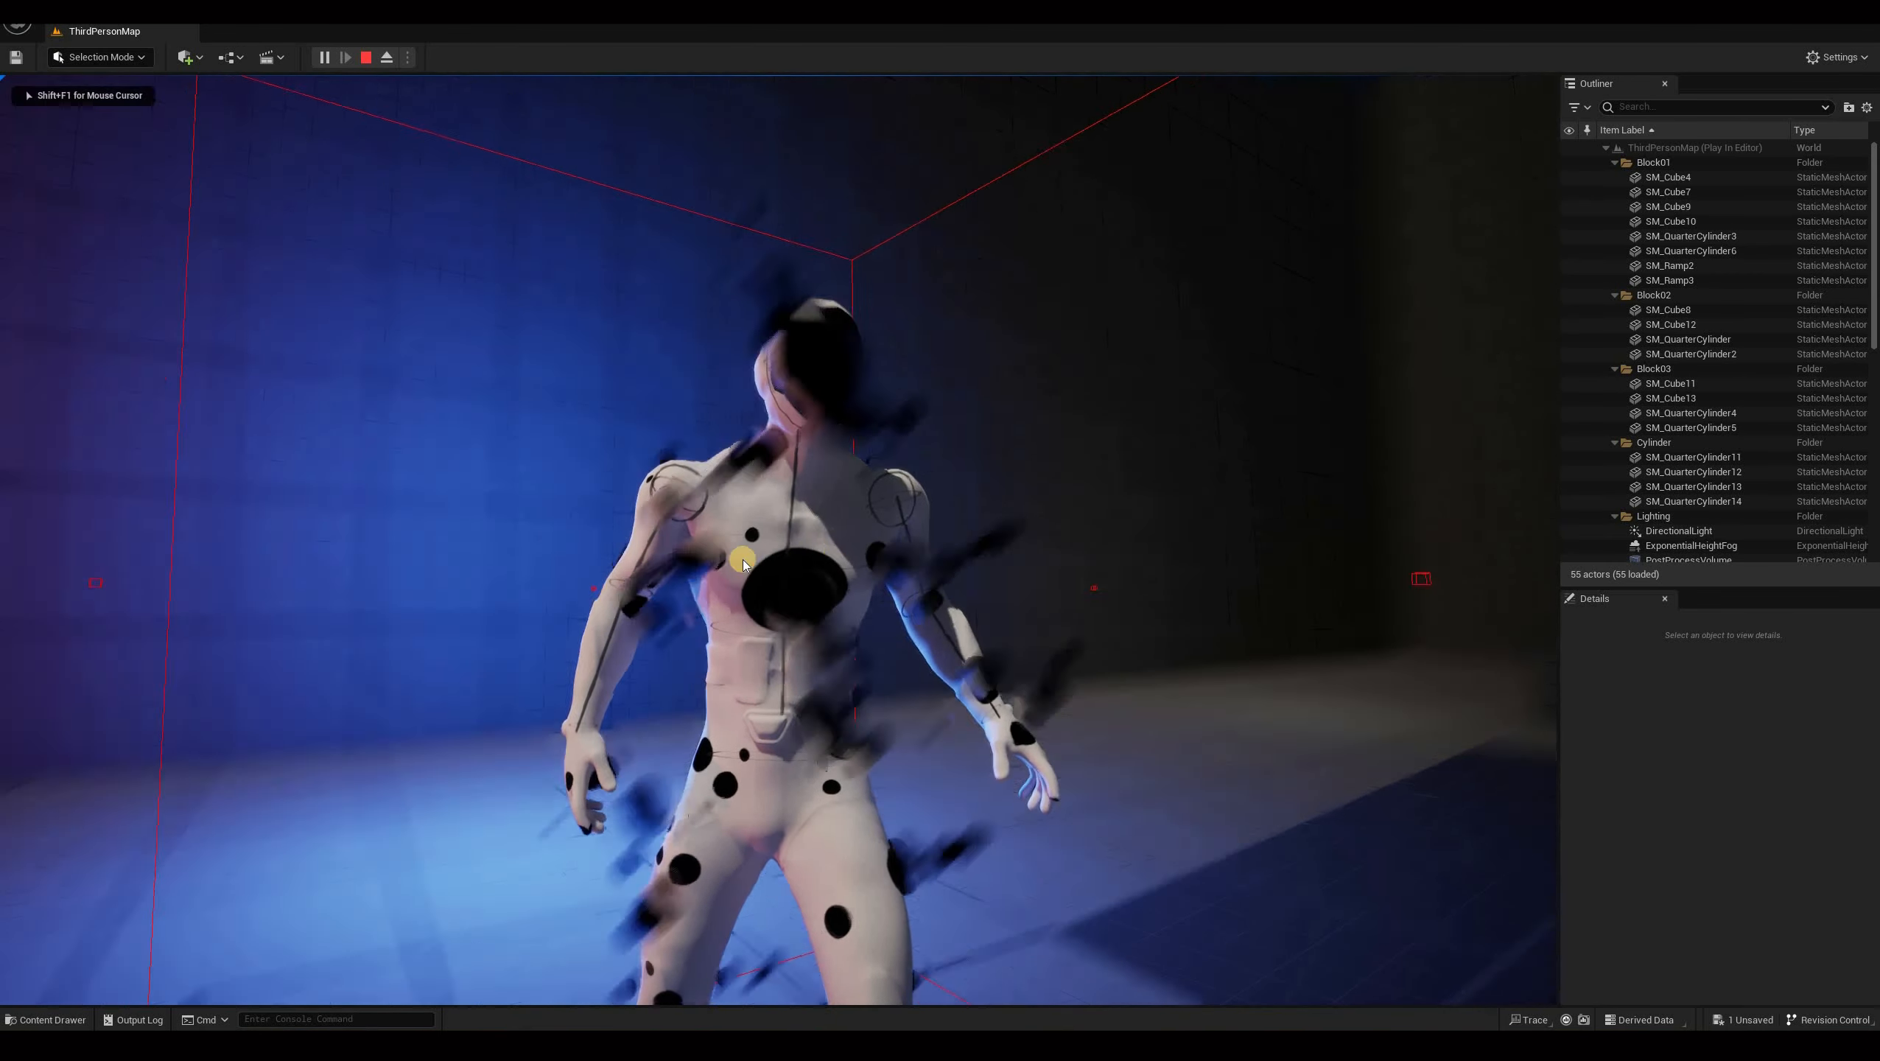
key(shift+F1)
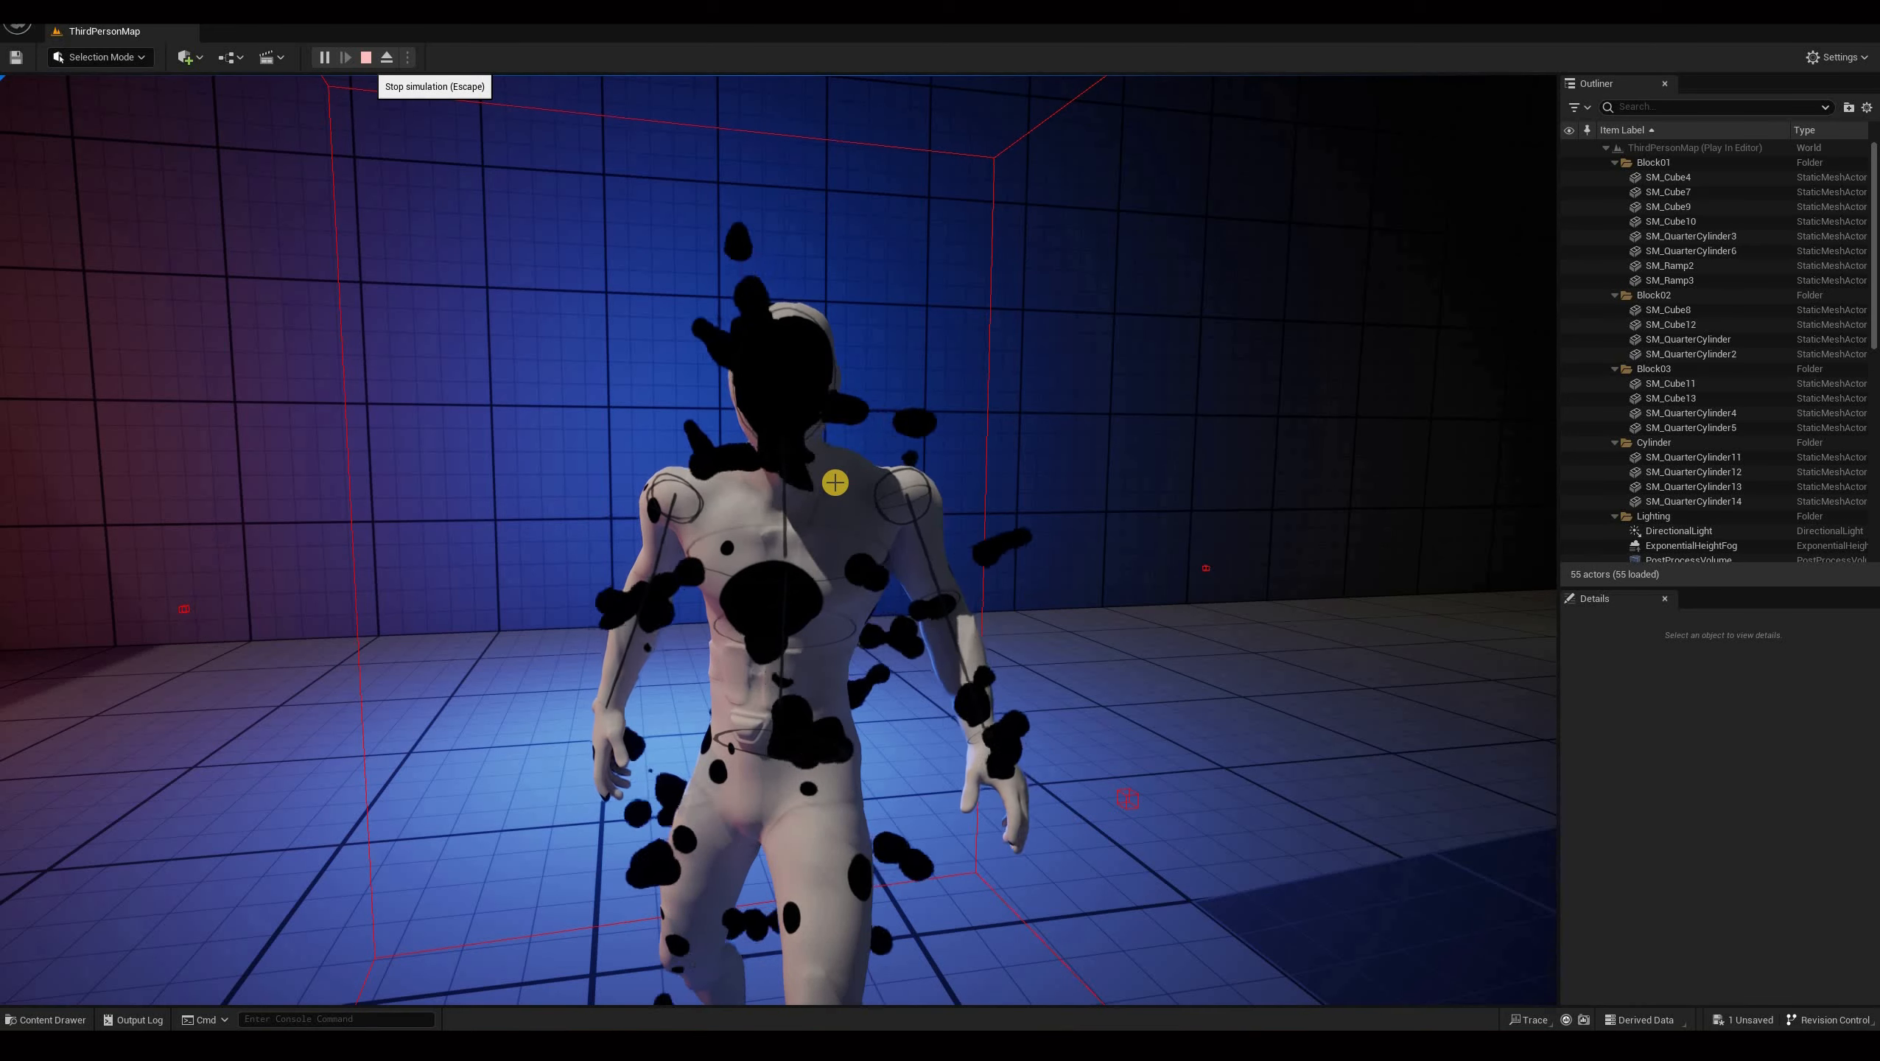
key(Escape)
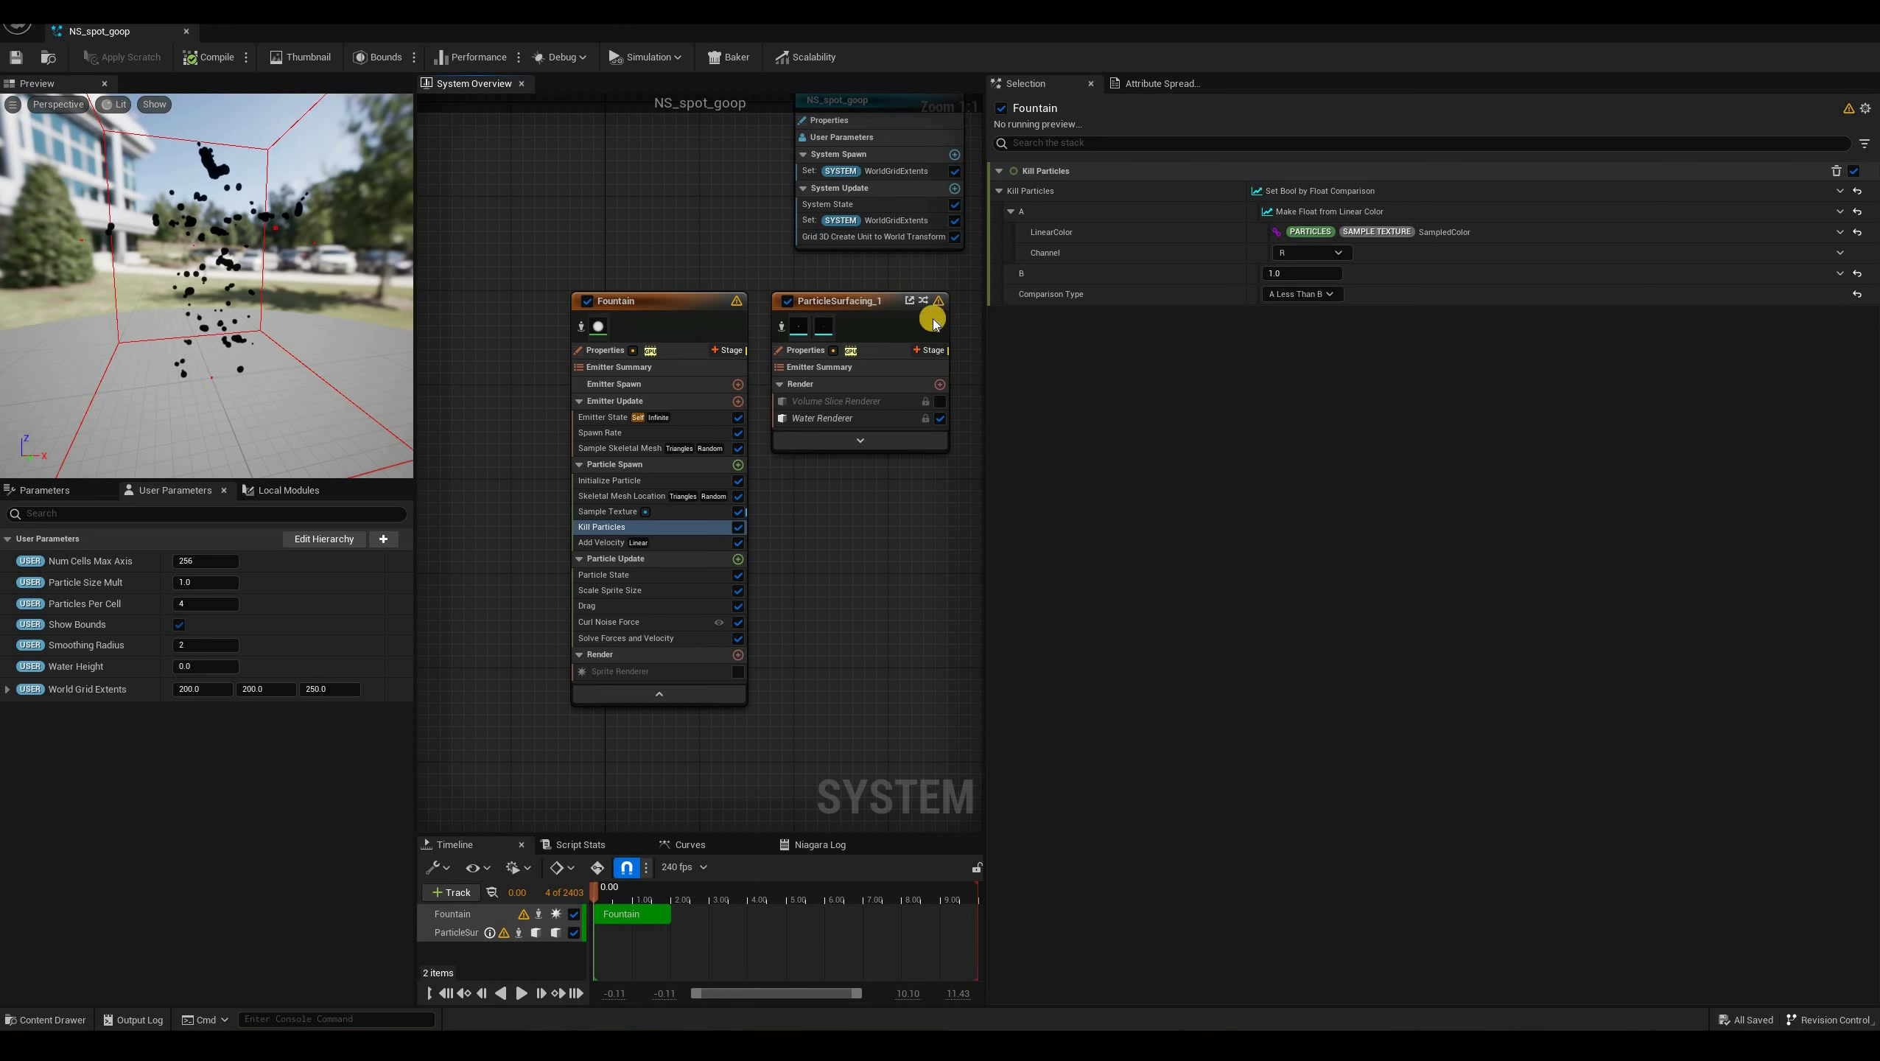
click(1841, 191)
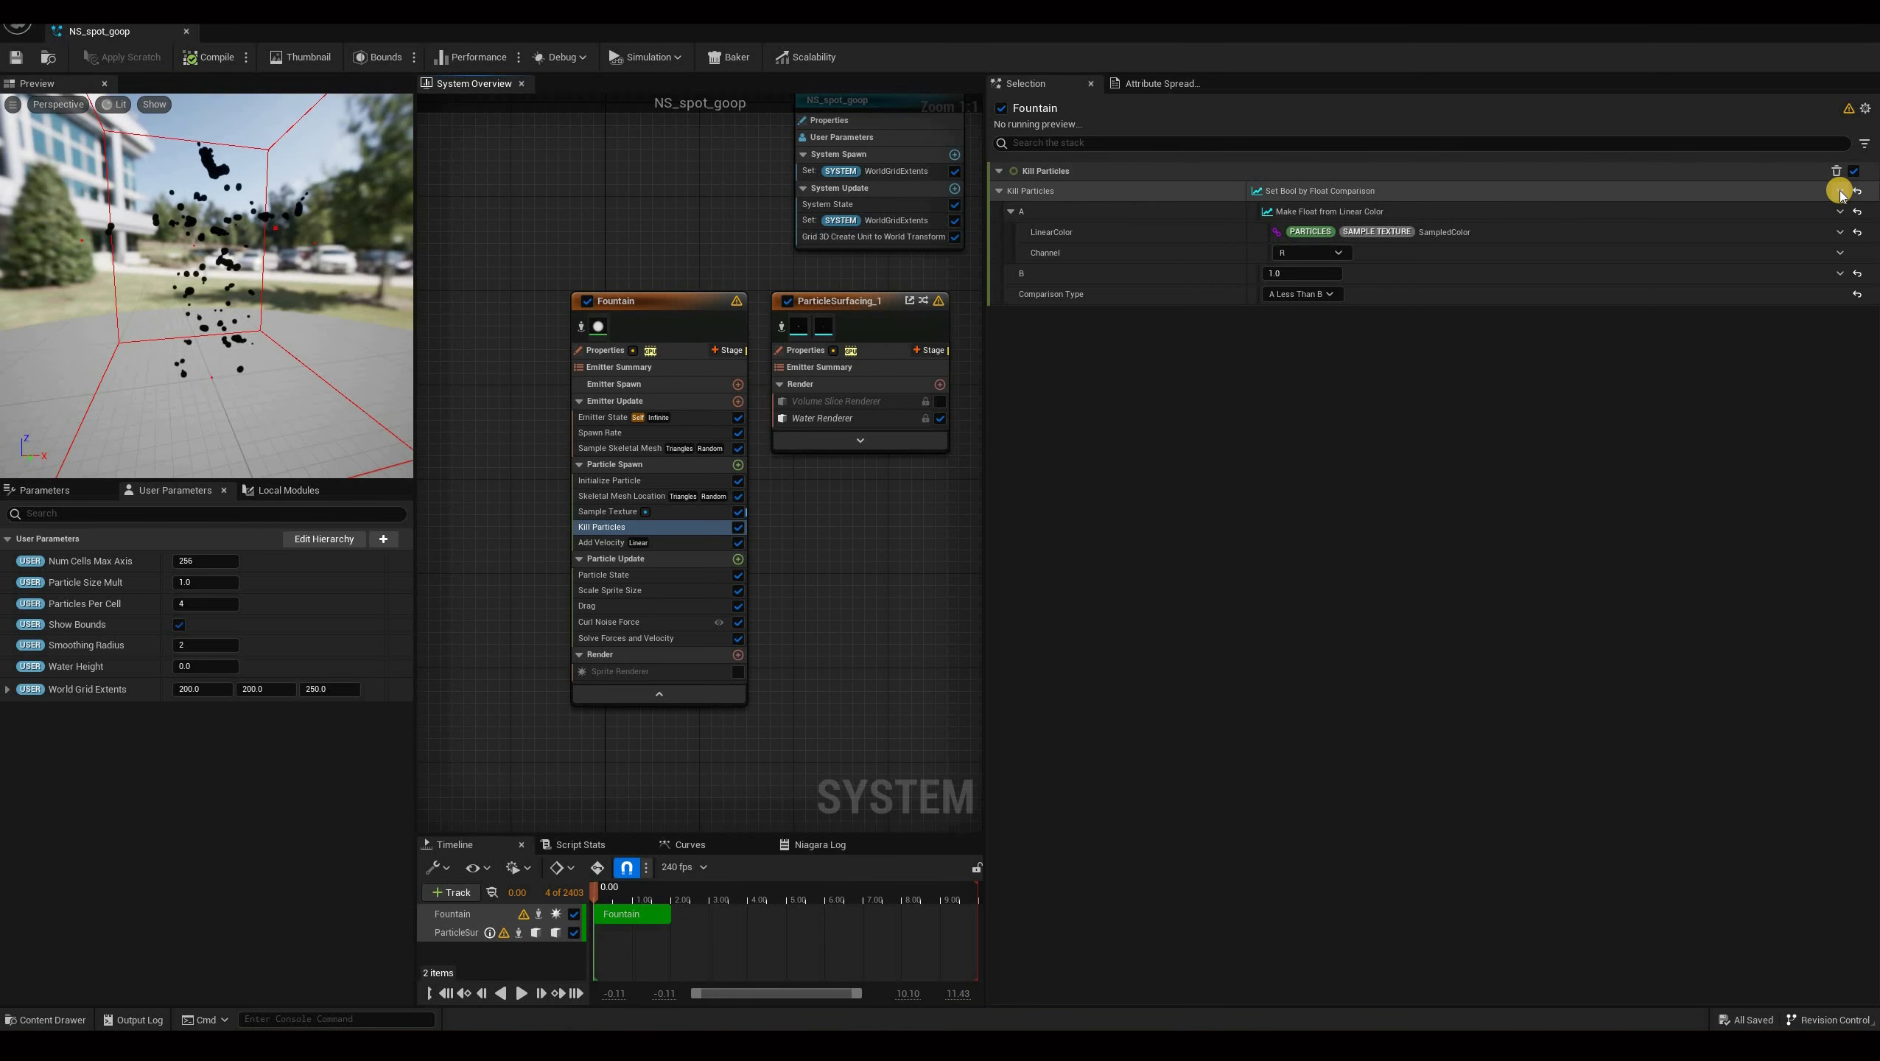
text(or)
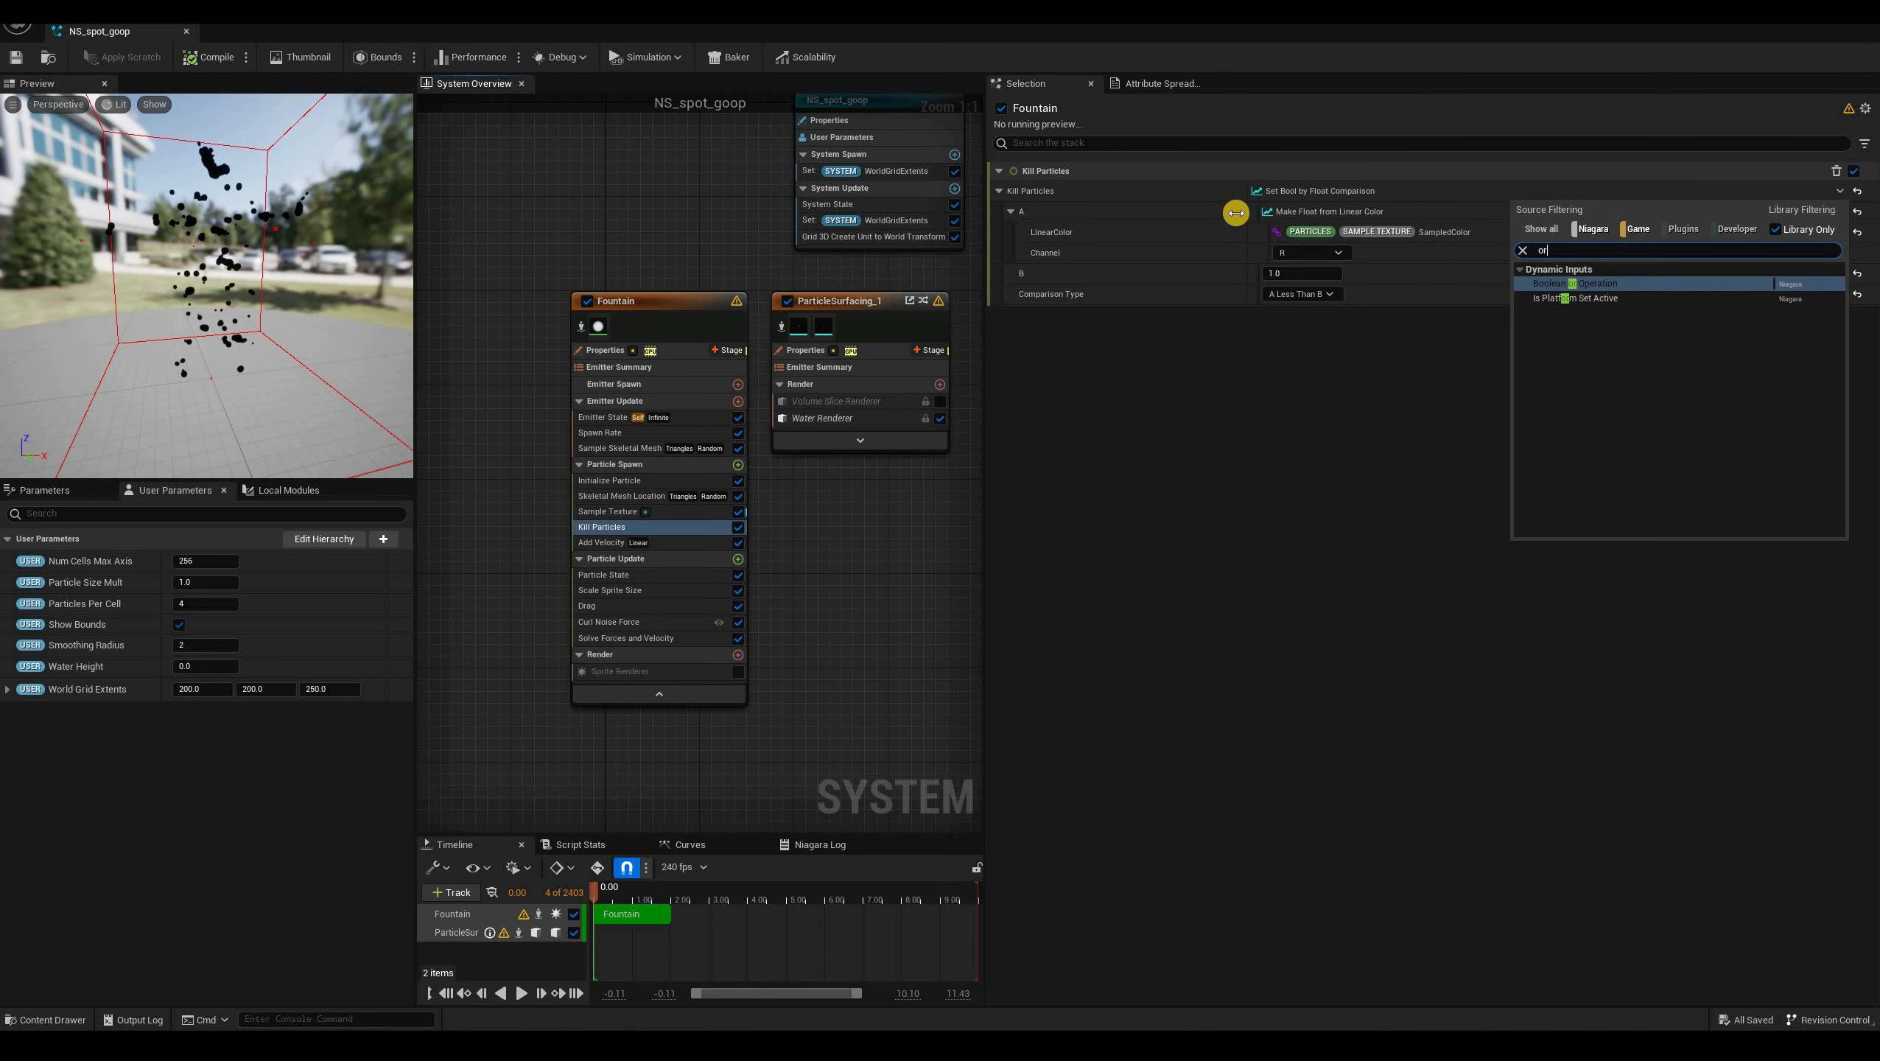
click(1017, 211)
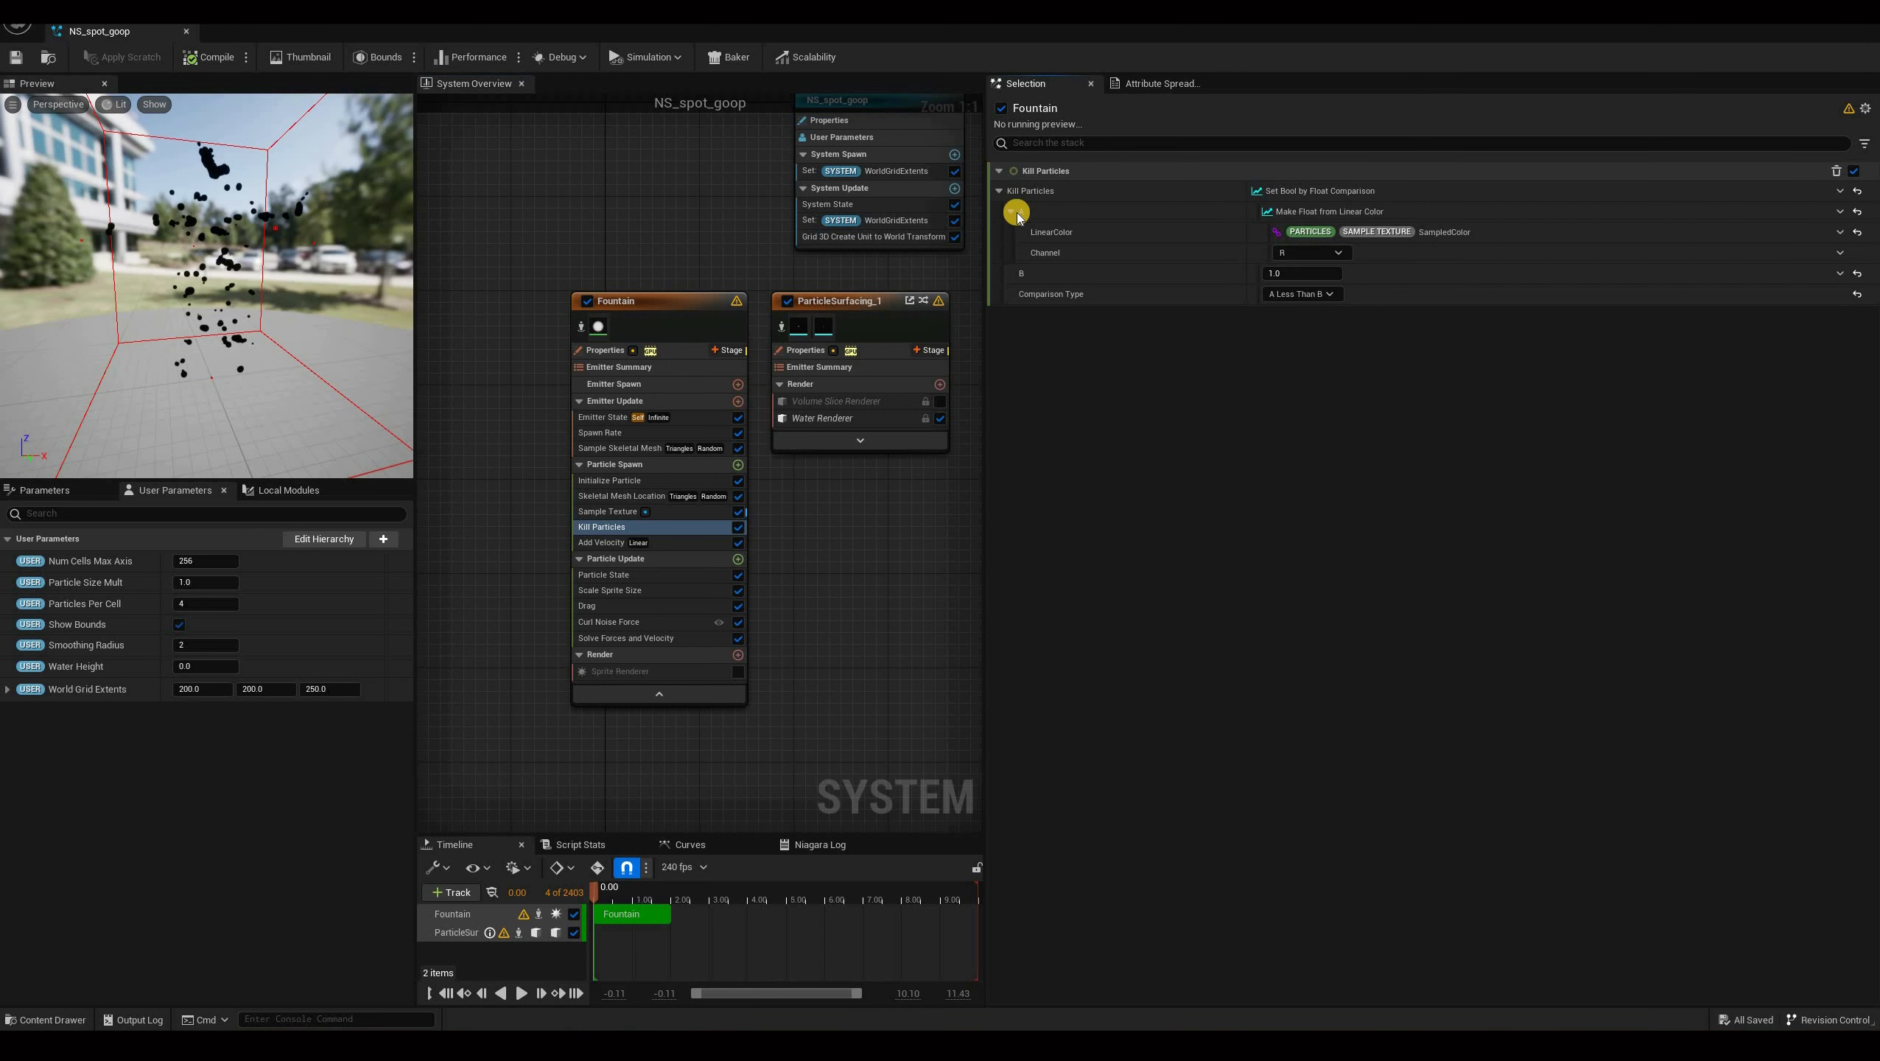
In the Kill Particles module, replace input A with a Multiply Float dynamic input.
click(1841, 213)
text(mul)
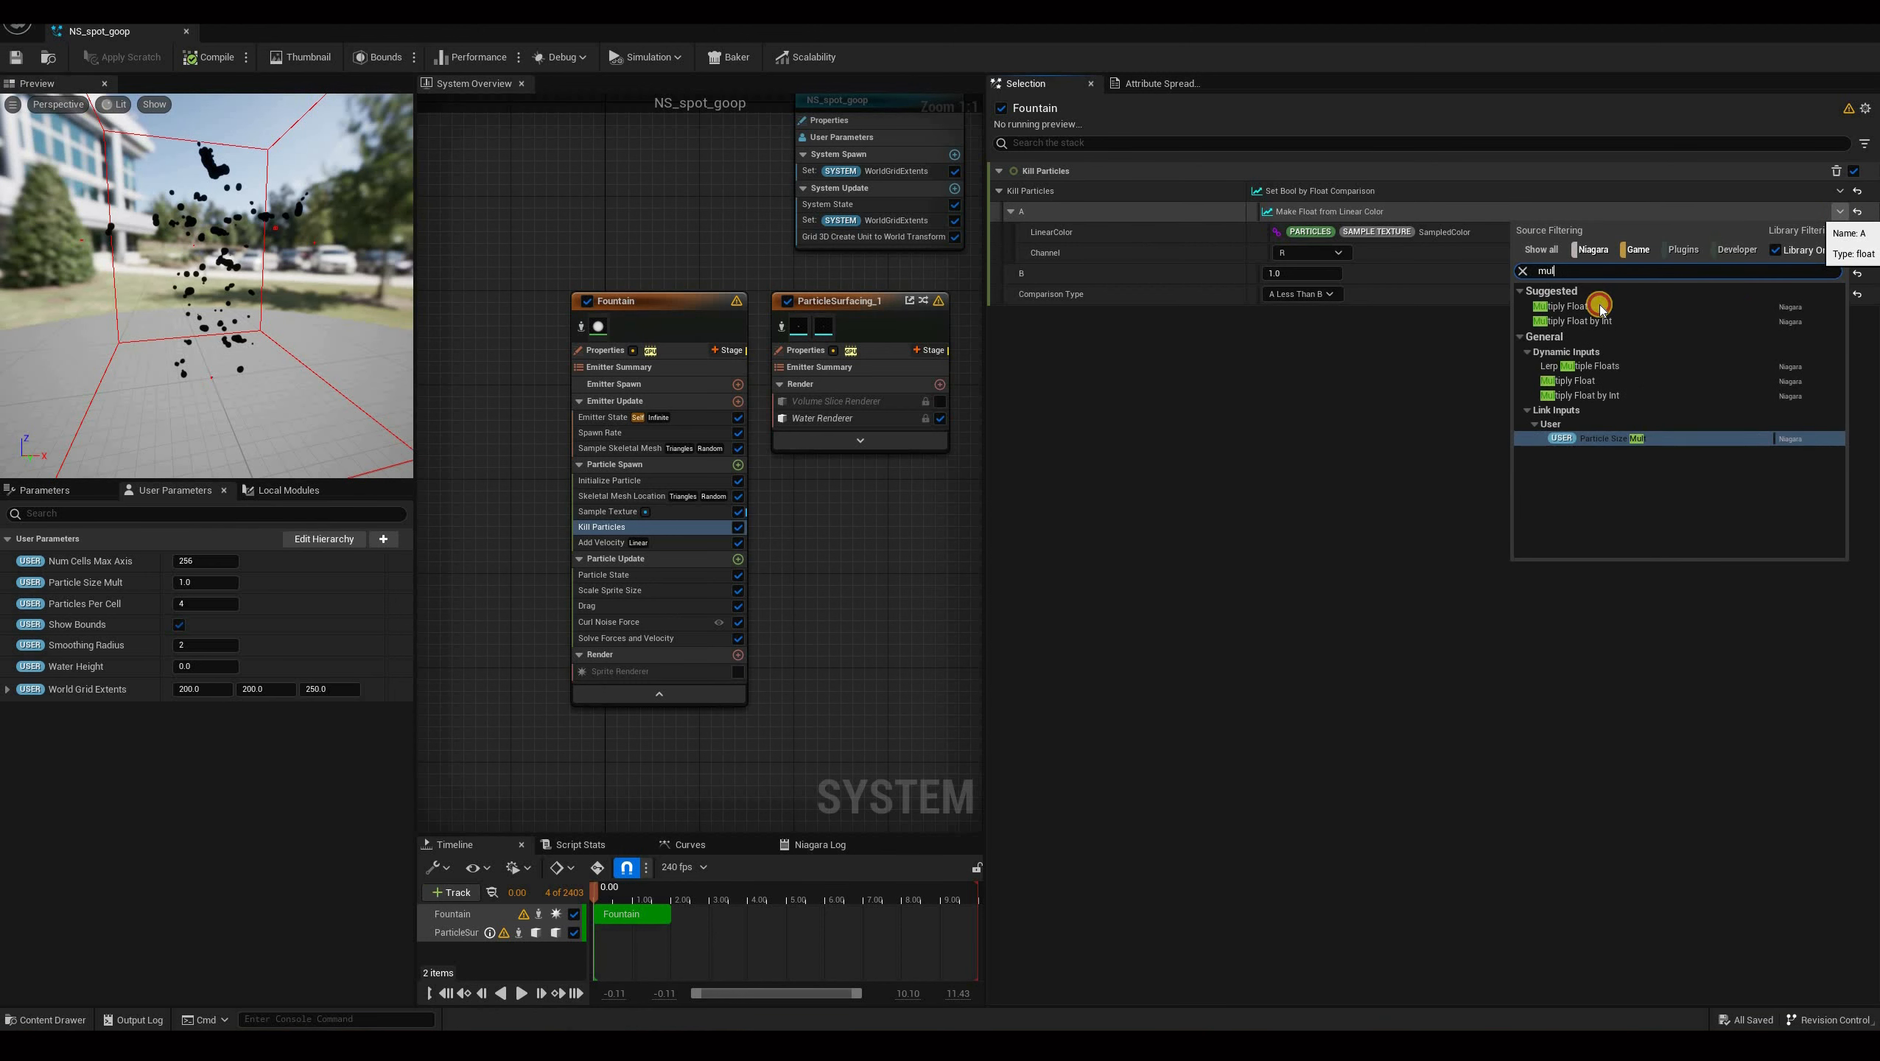
key(Return)
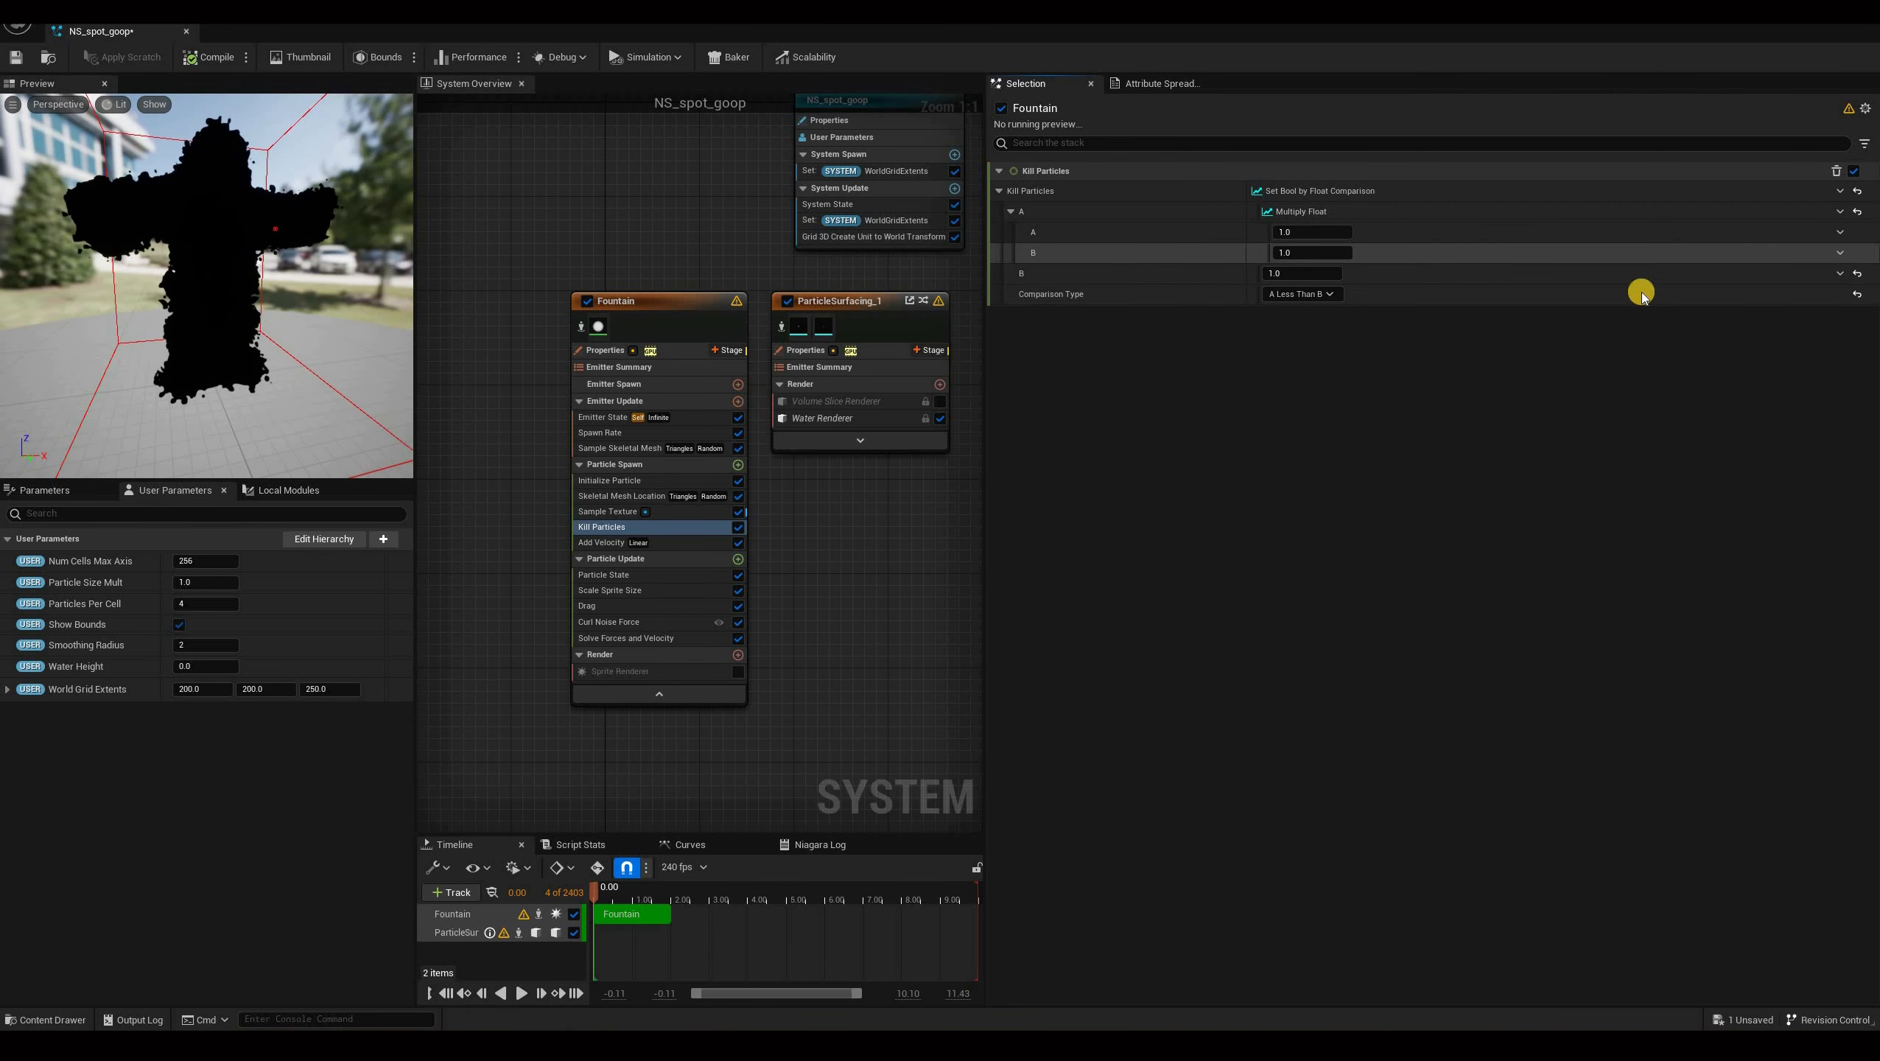
Set the Multiply Float's B input to Make Float from Linear Color.
click(1841, 254)
text(colo)
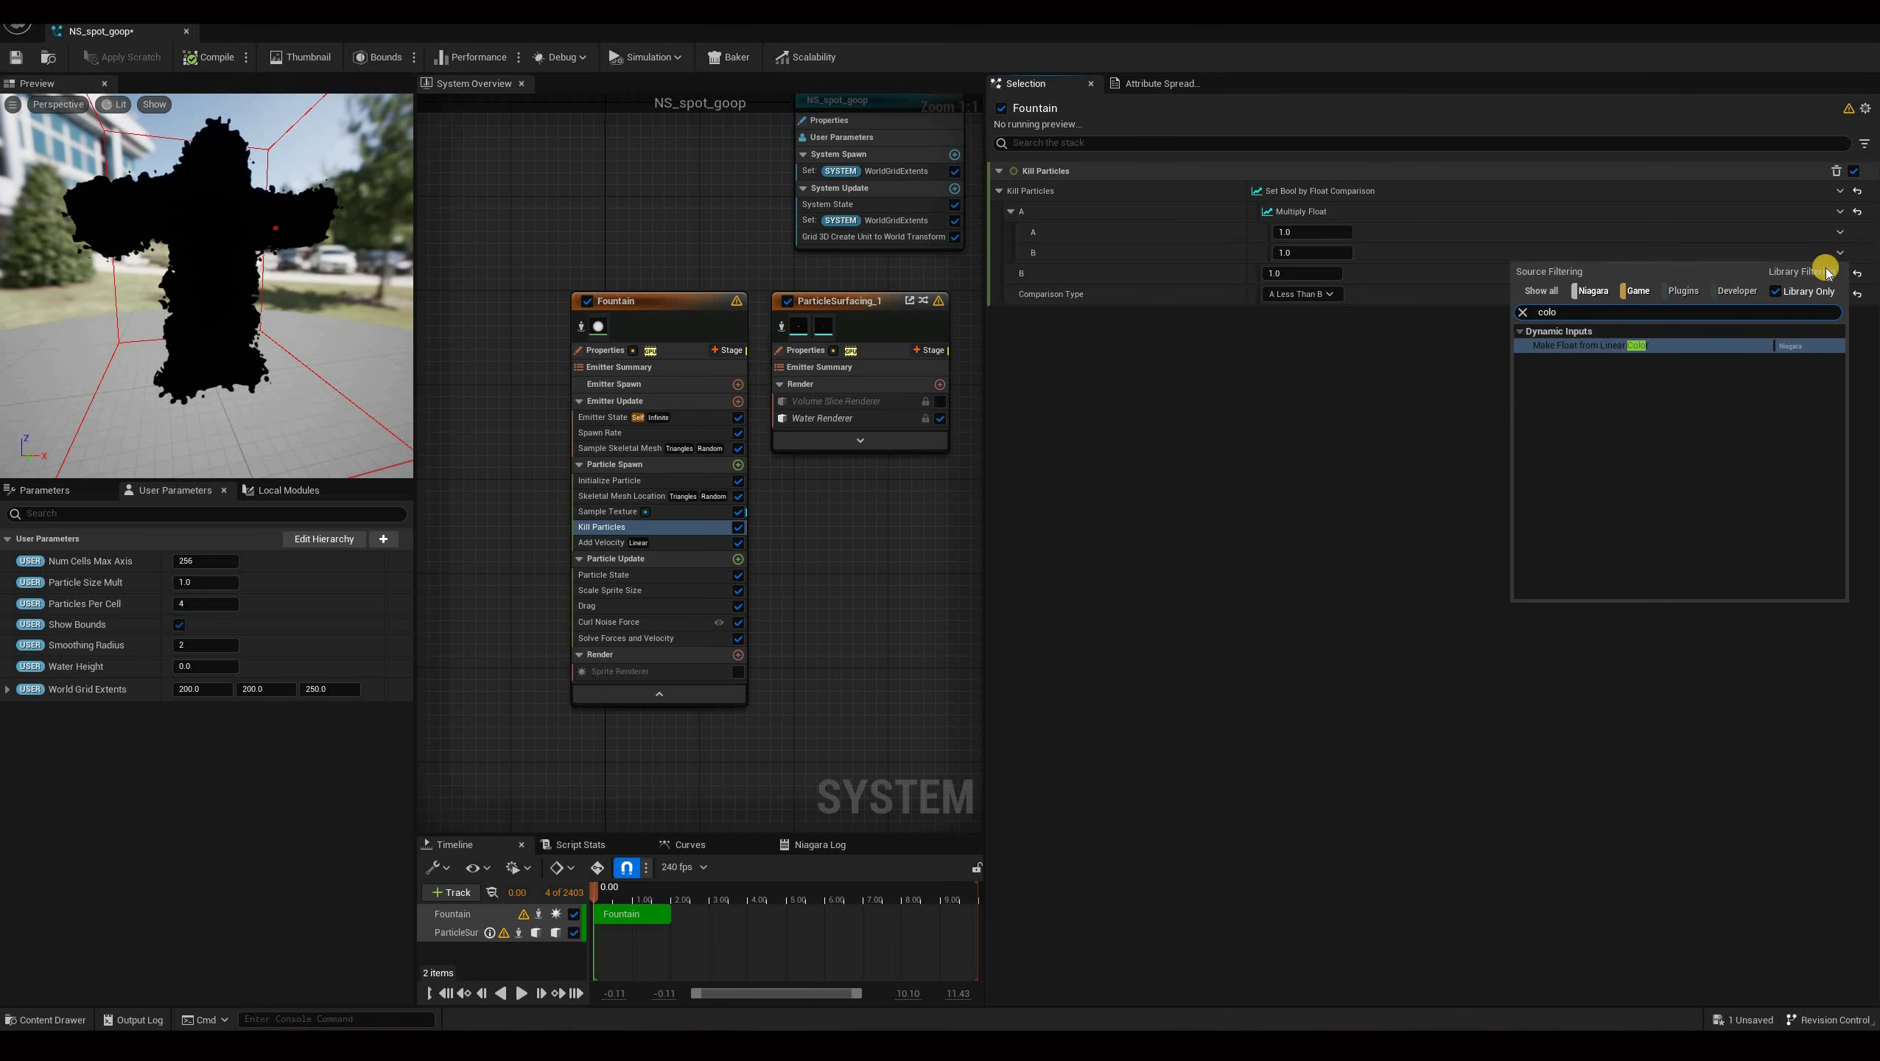
click(1843, 275)
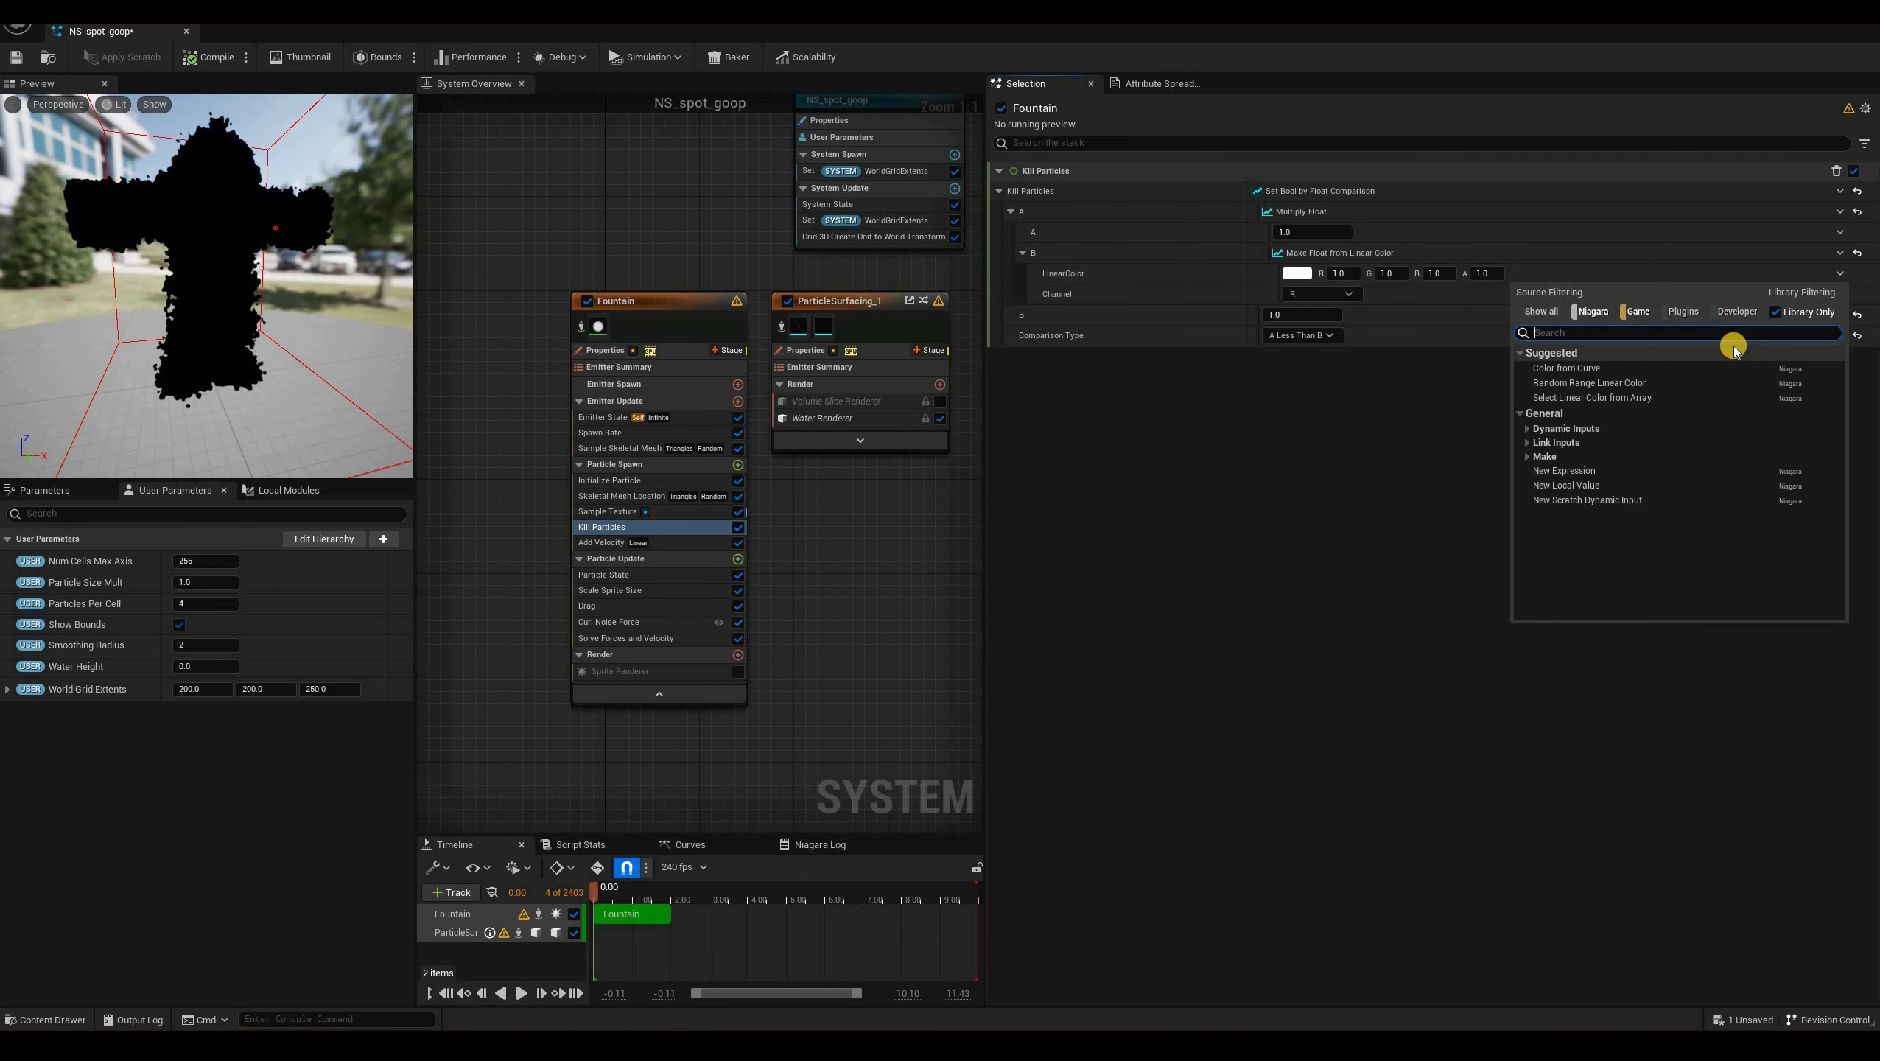
Bind that Linear Color to the particle's Sample Texture SampledColor attribute and replay the preview.
text(co)
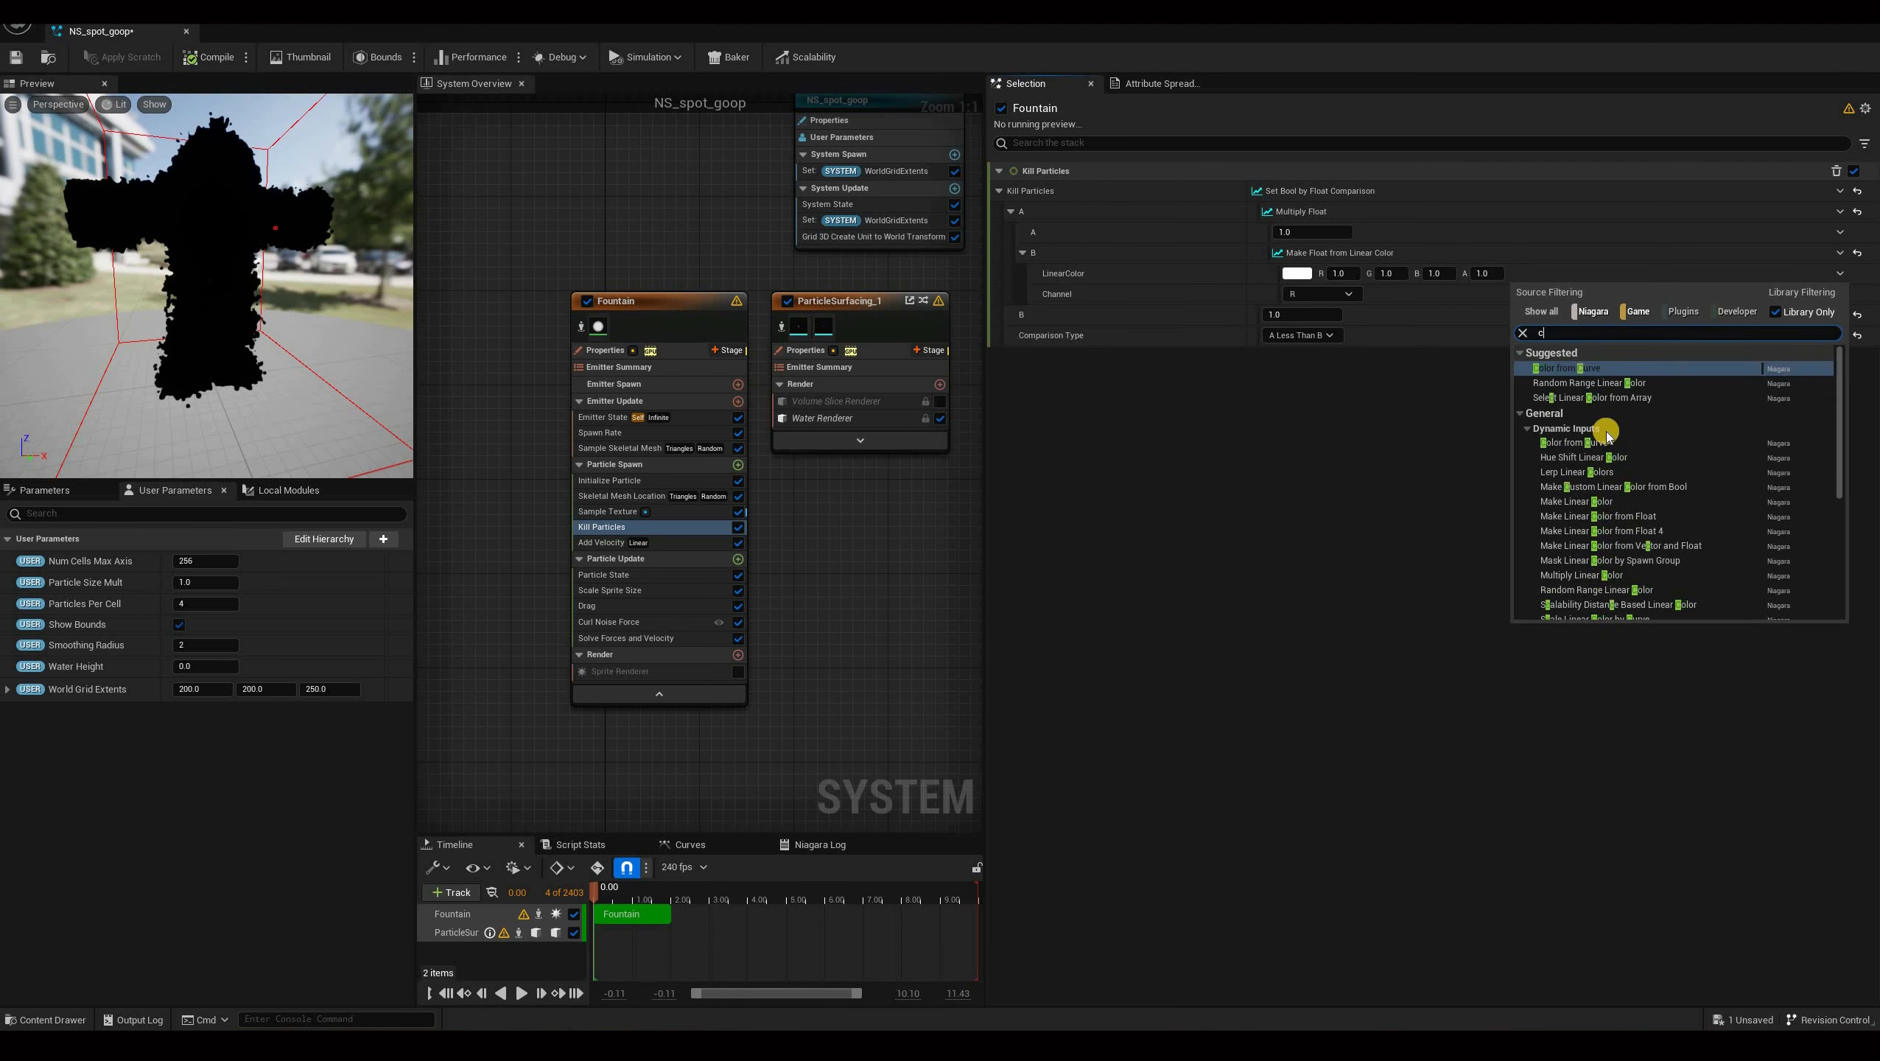
key(BackSpace)
text(sa)
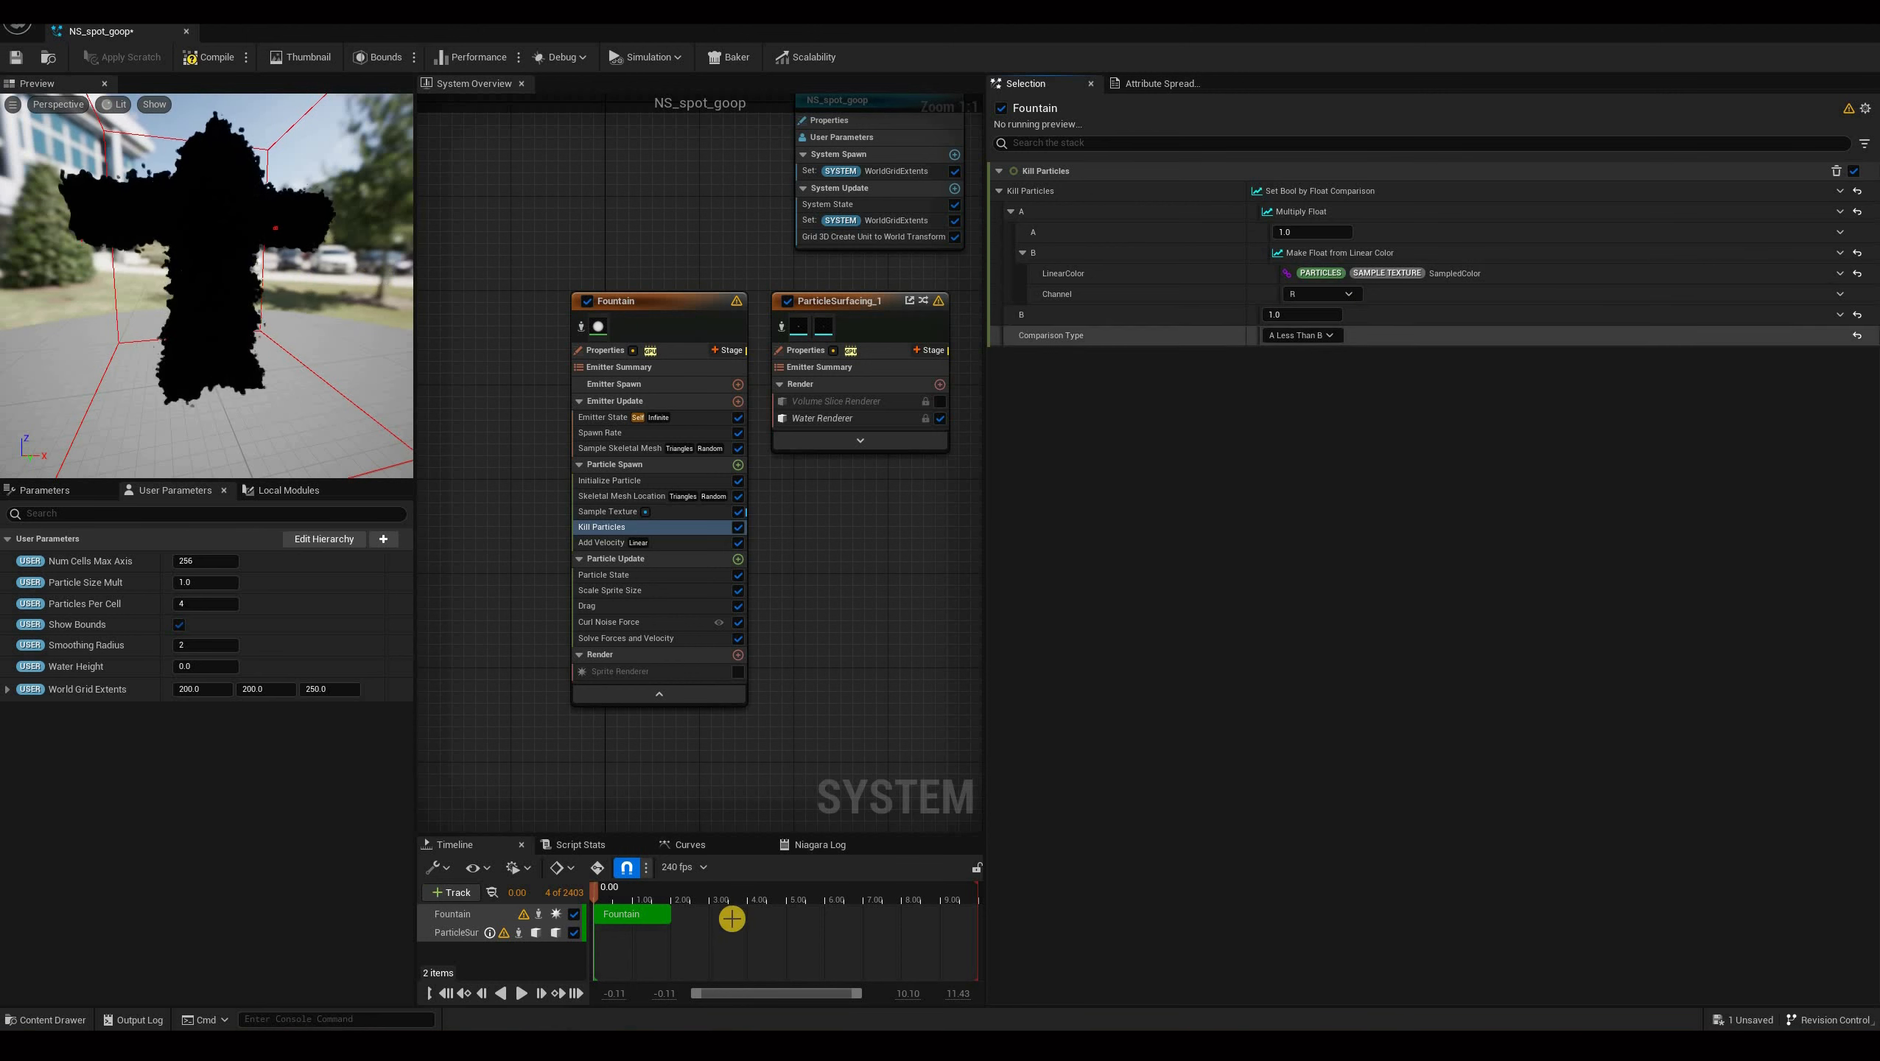
click(525, 994)
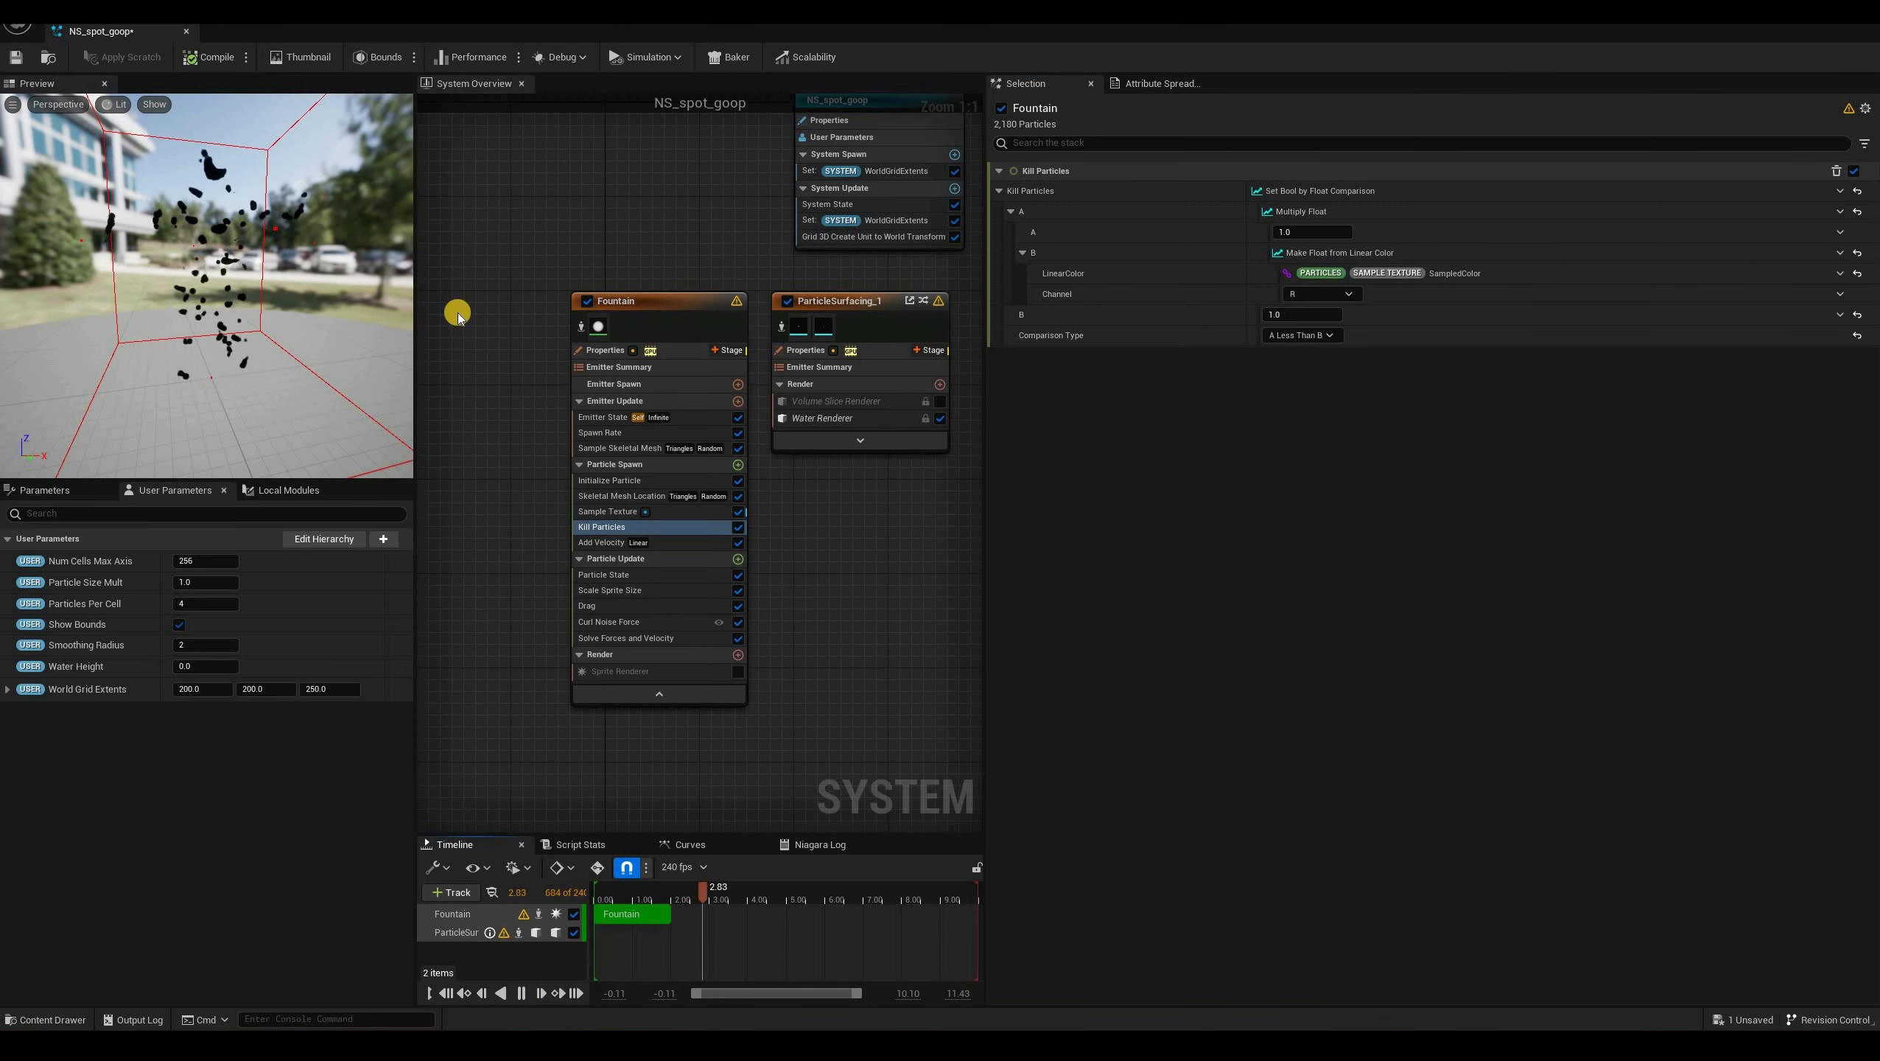
Replay the preview, trying the Multiply Float's A value and reviewing the Sample Texture module settings while orbiting the view.
key(space)
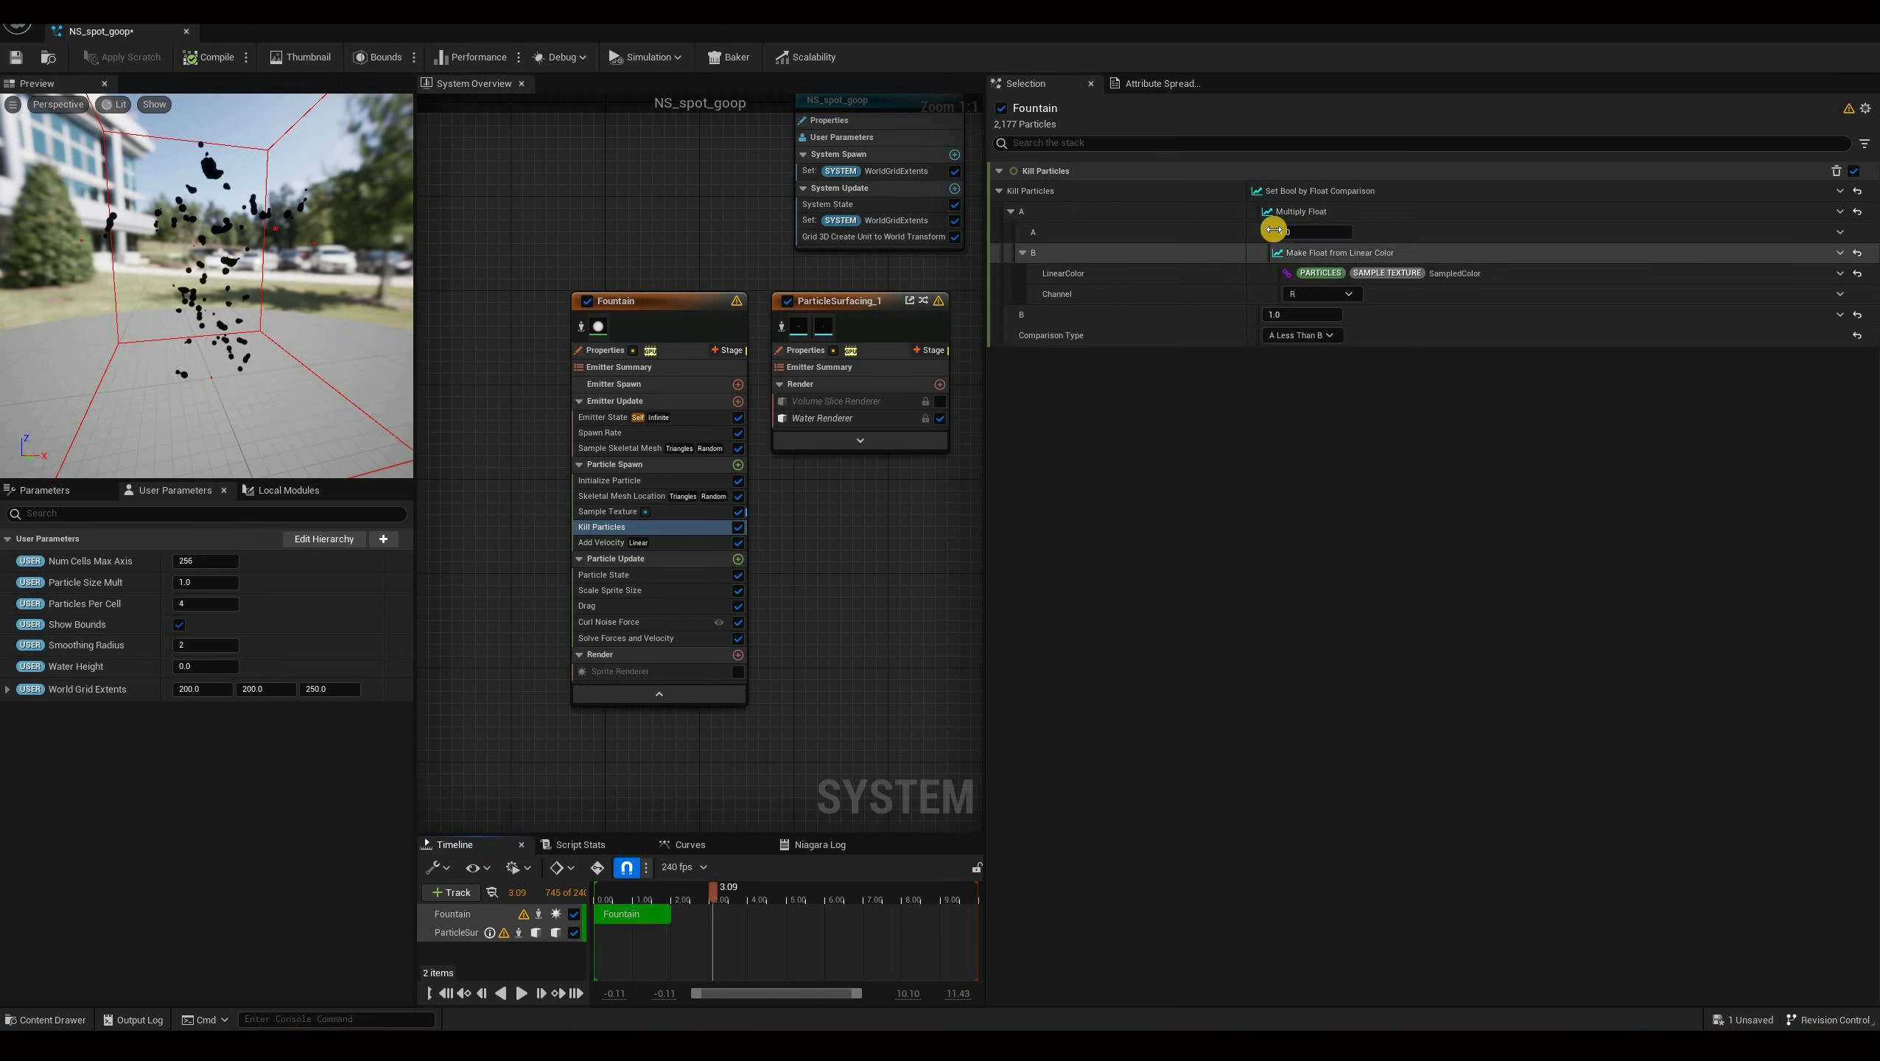
click(1300, 233)
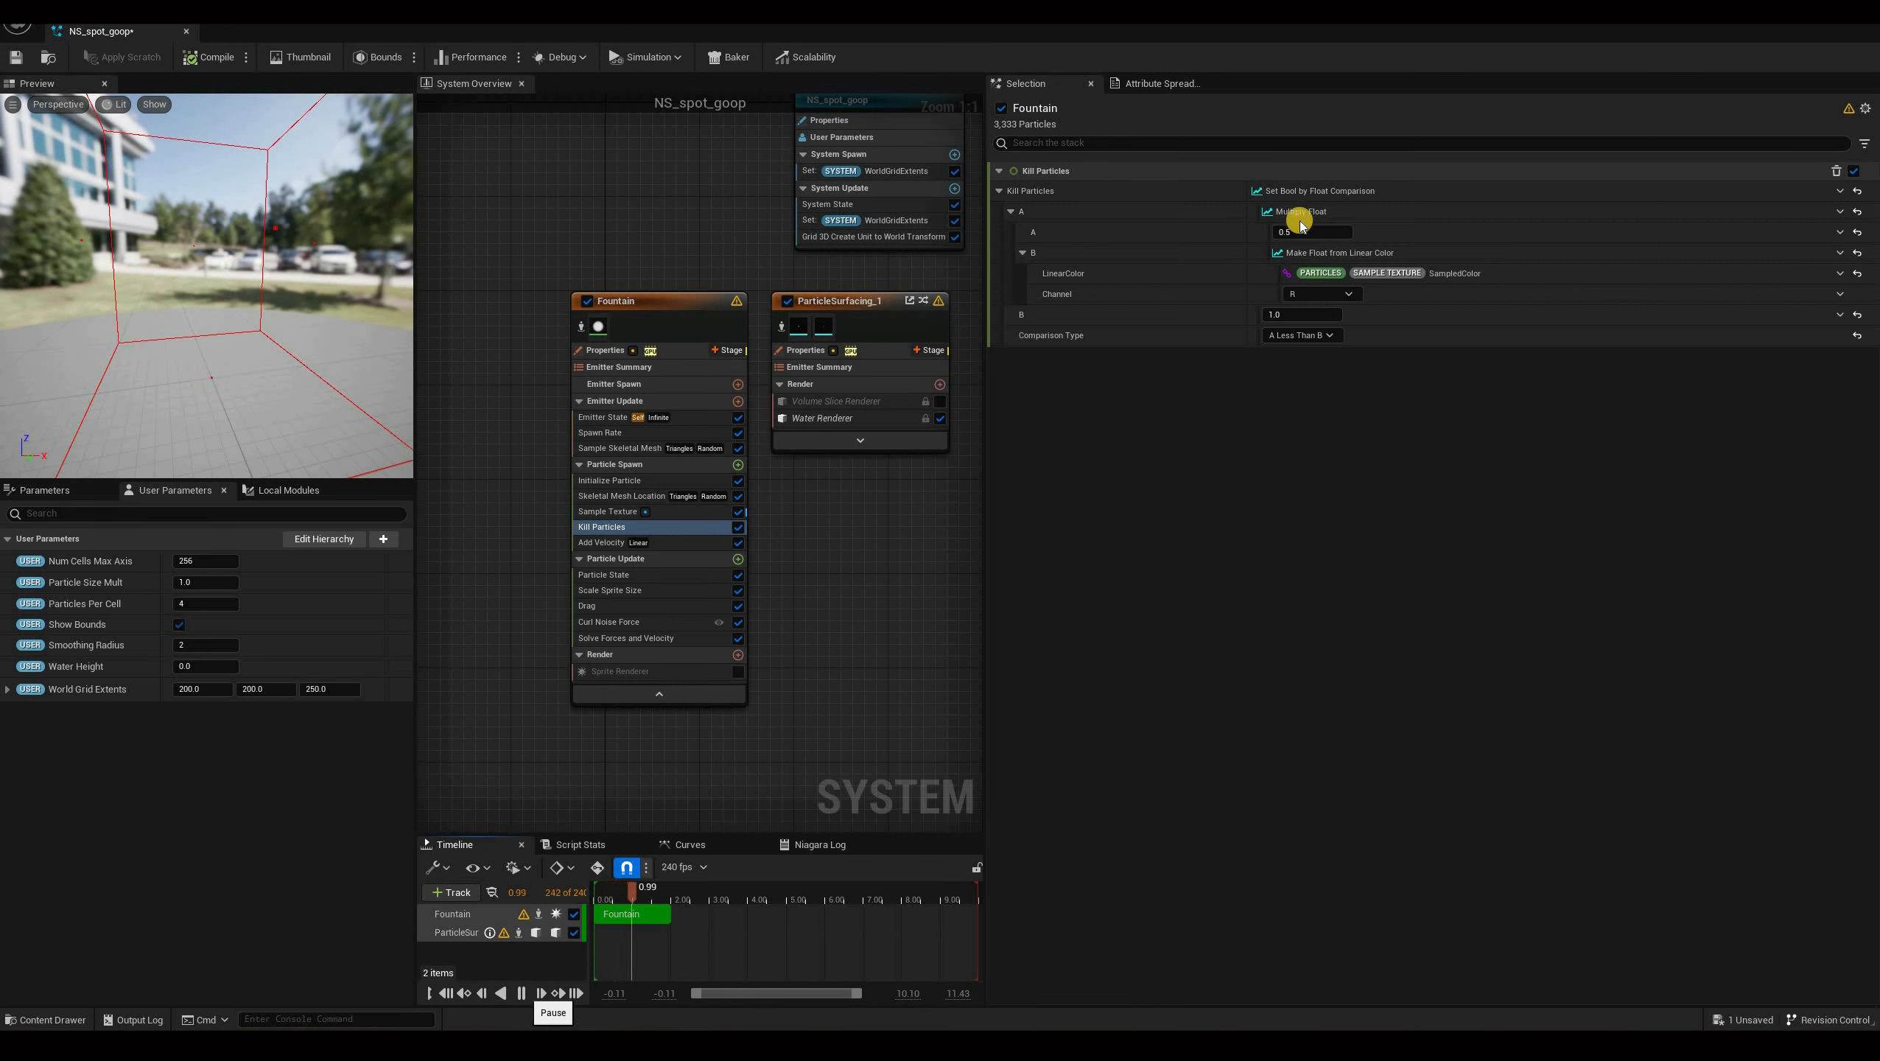
click(450, 987)
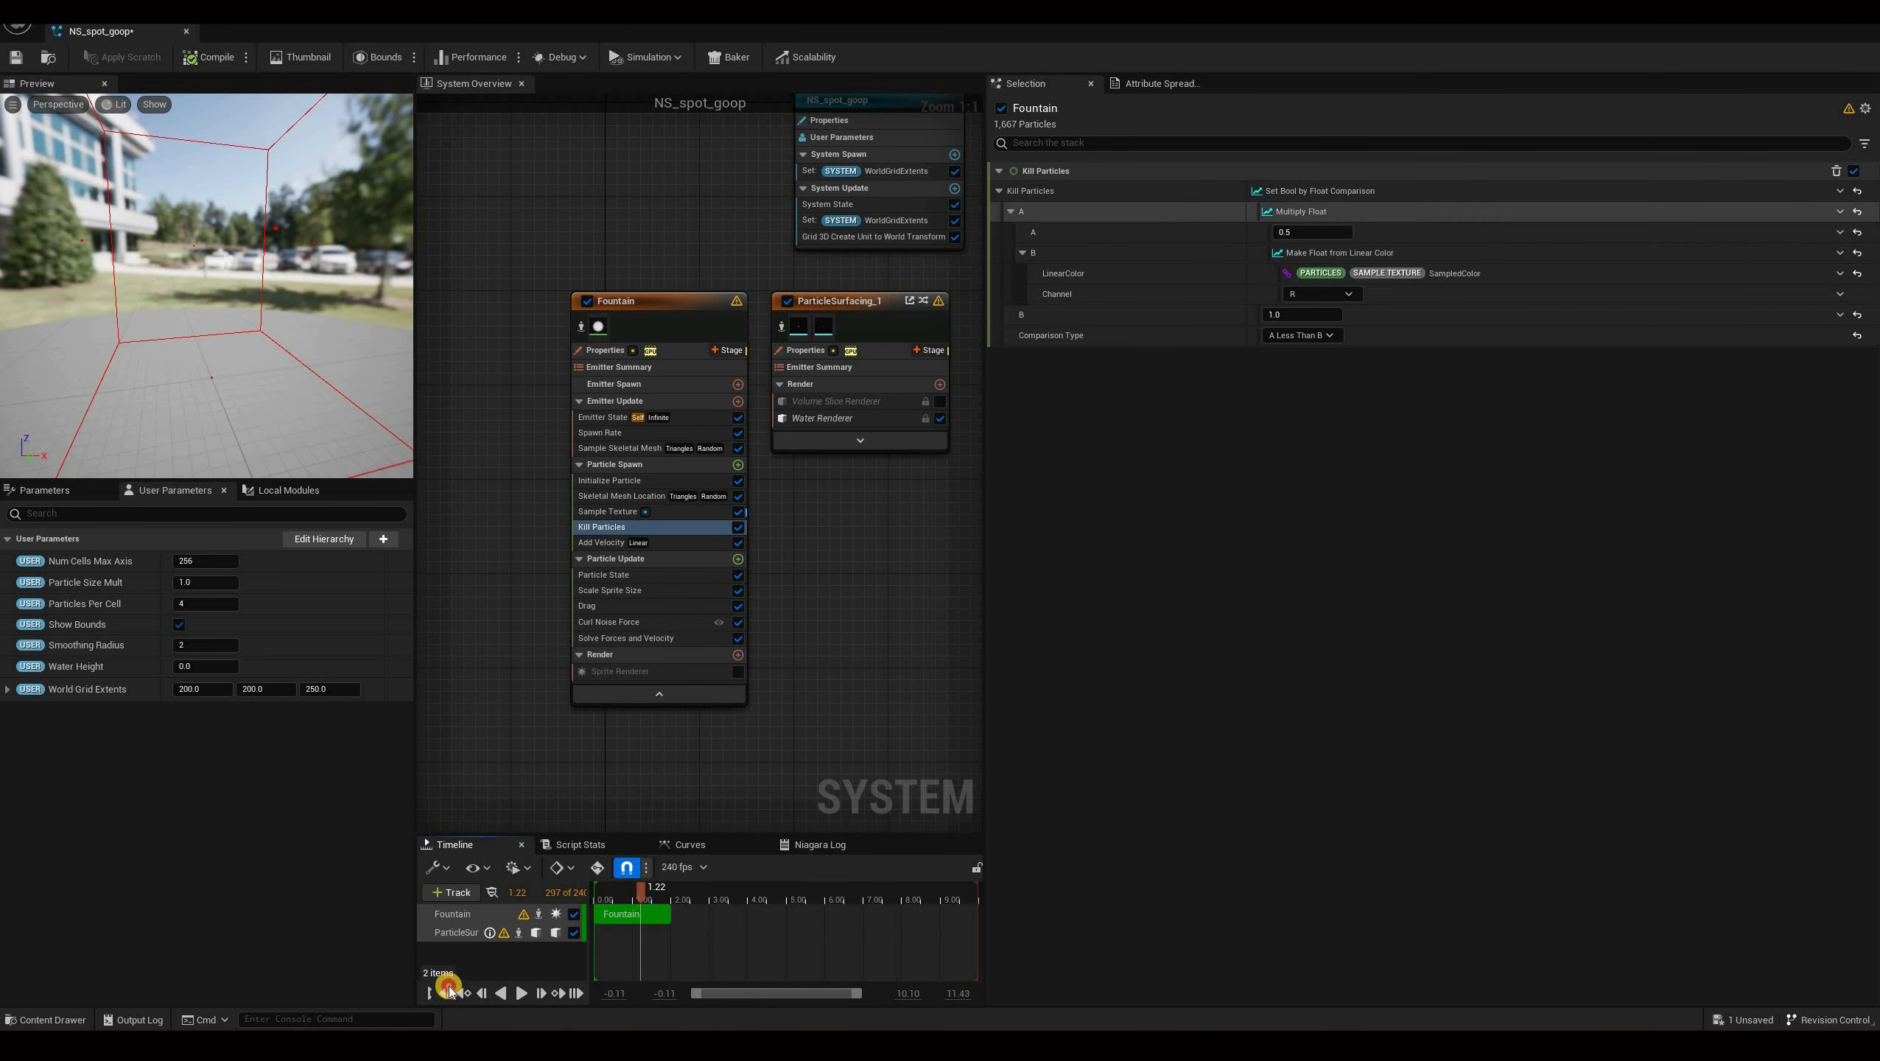
click(1304, 237)
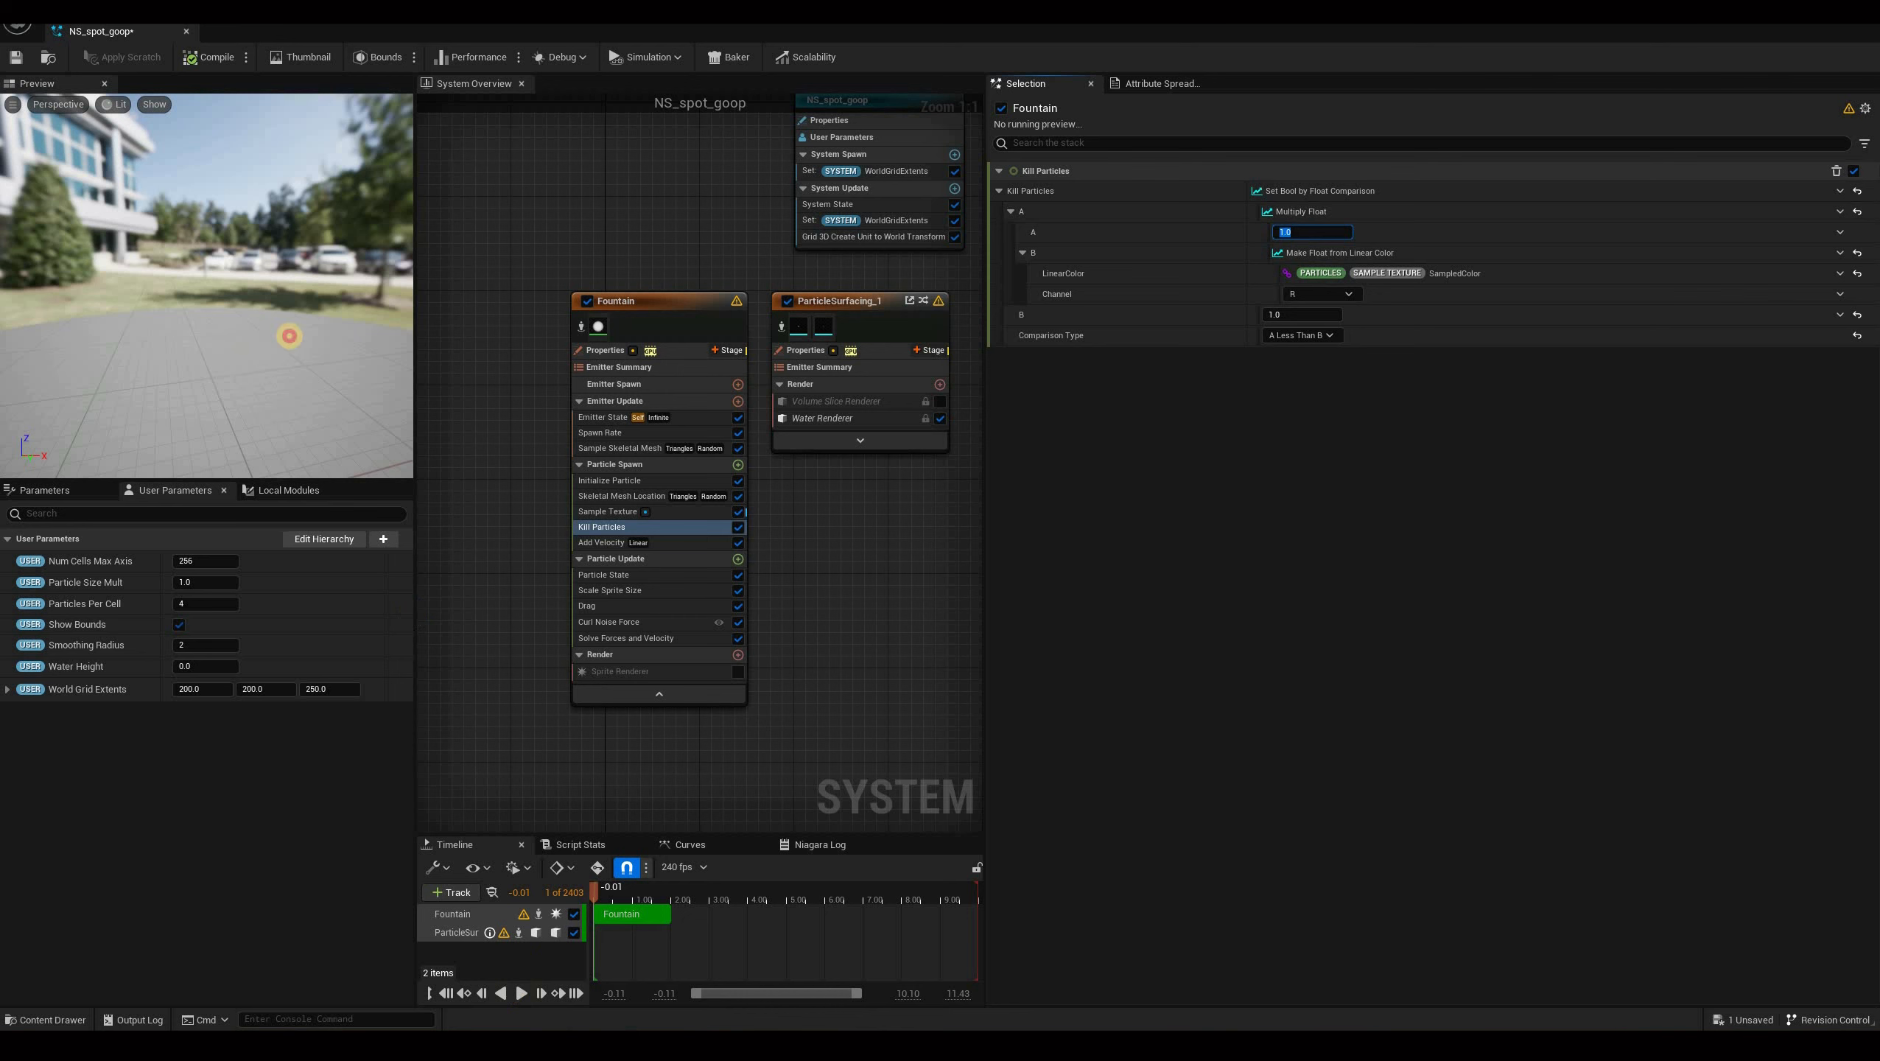
key(space)
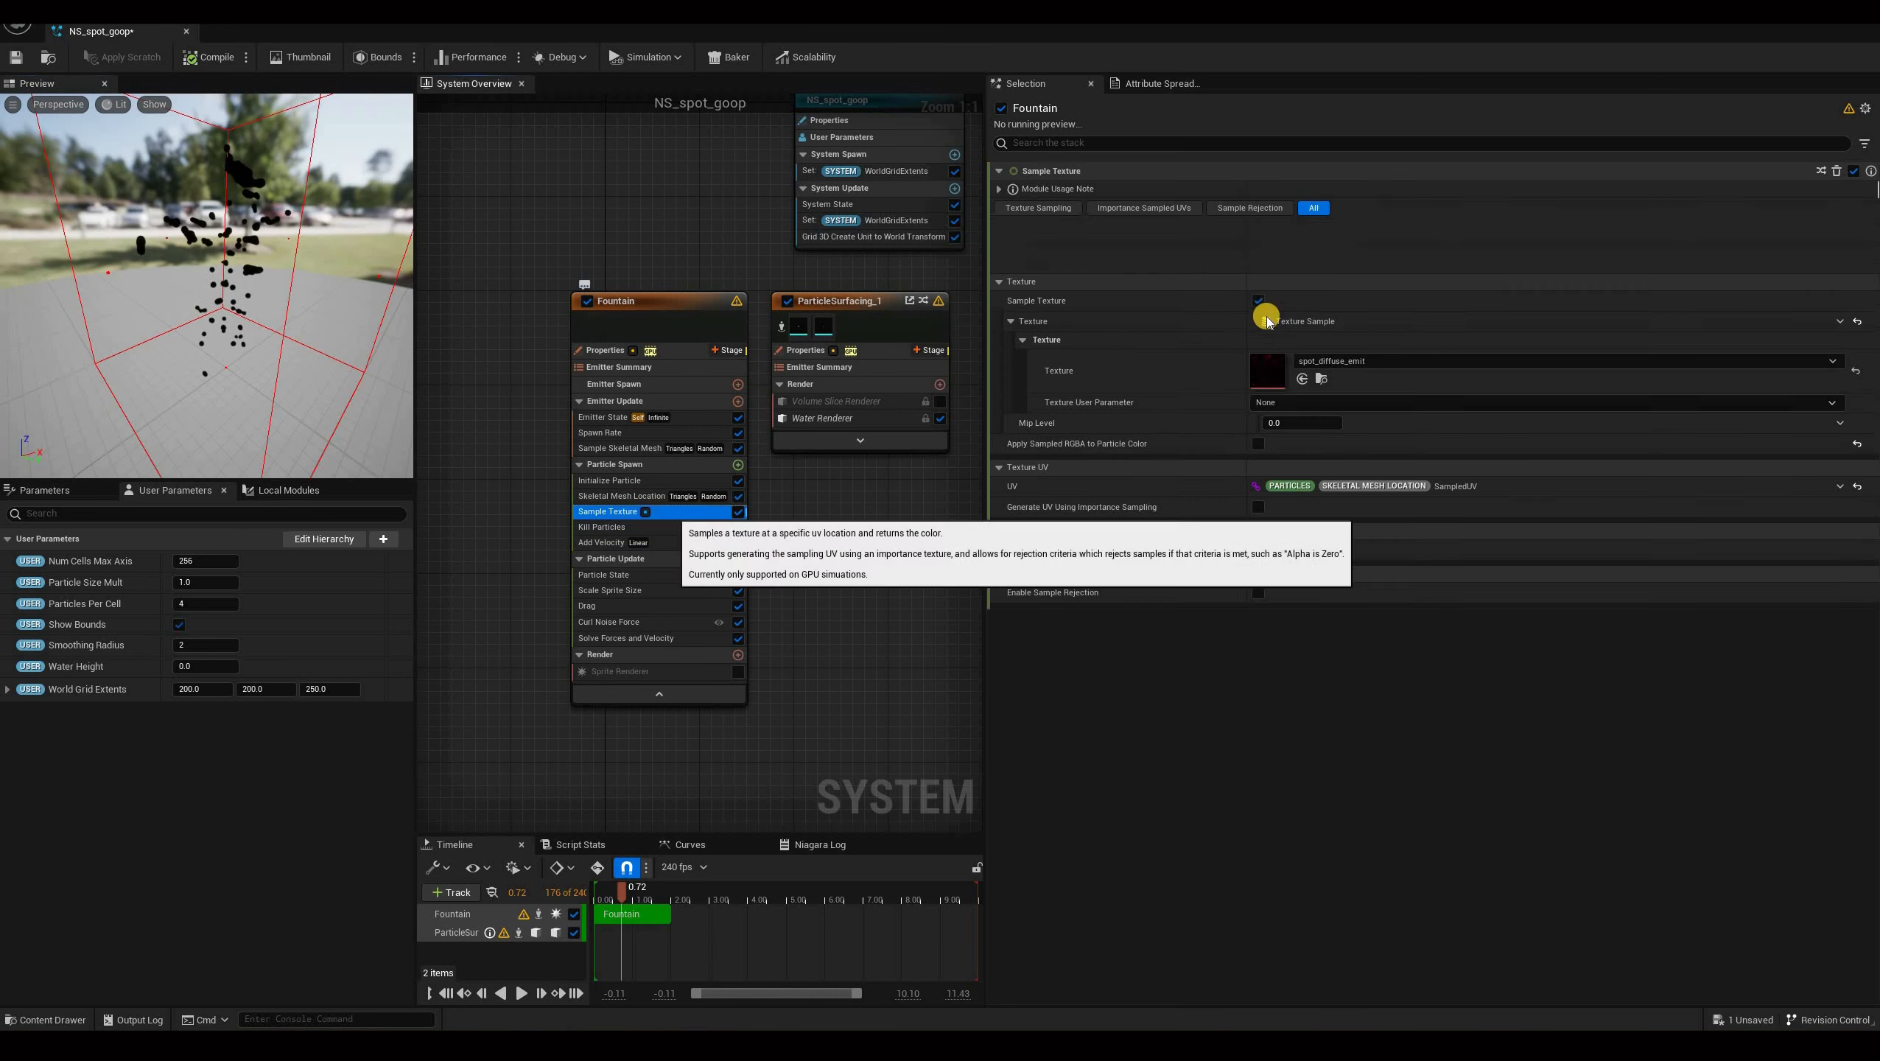
click(607, 512)
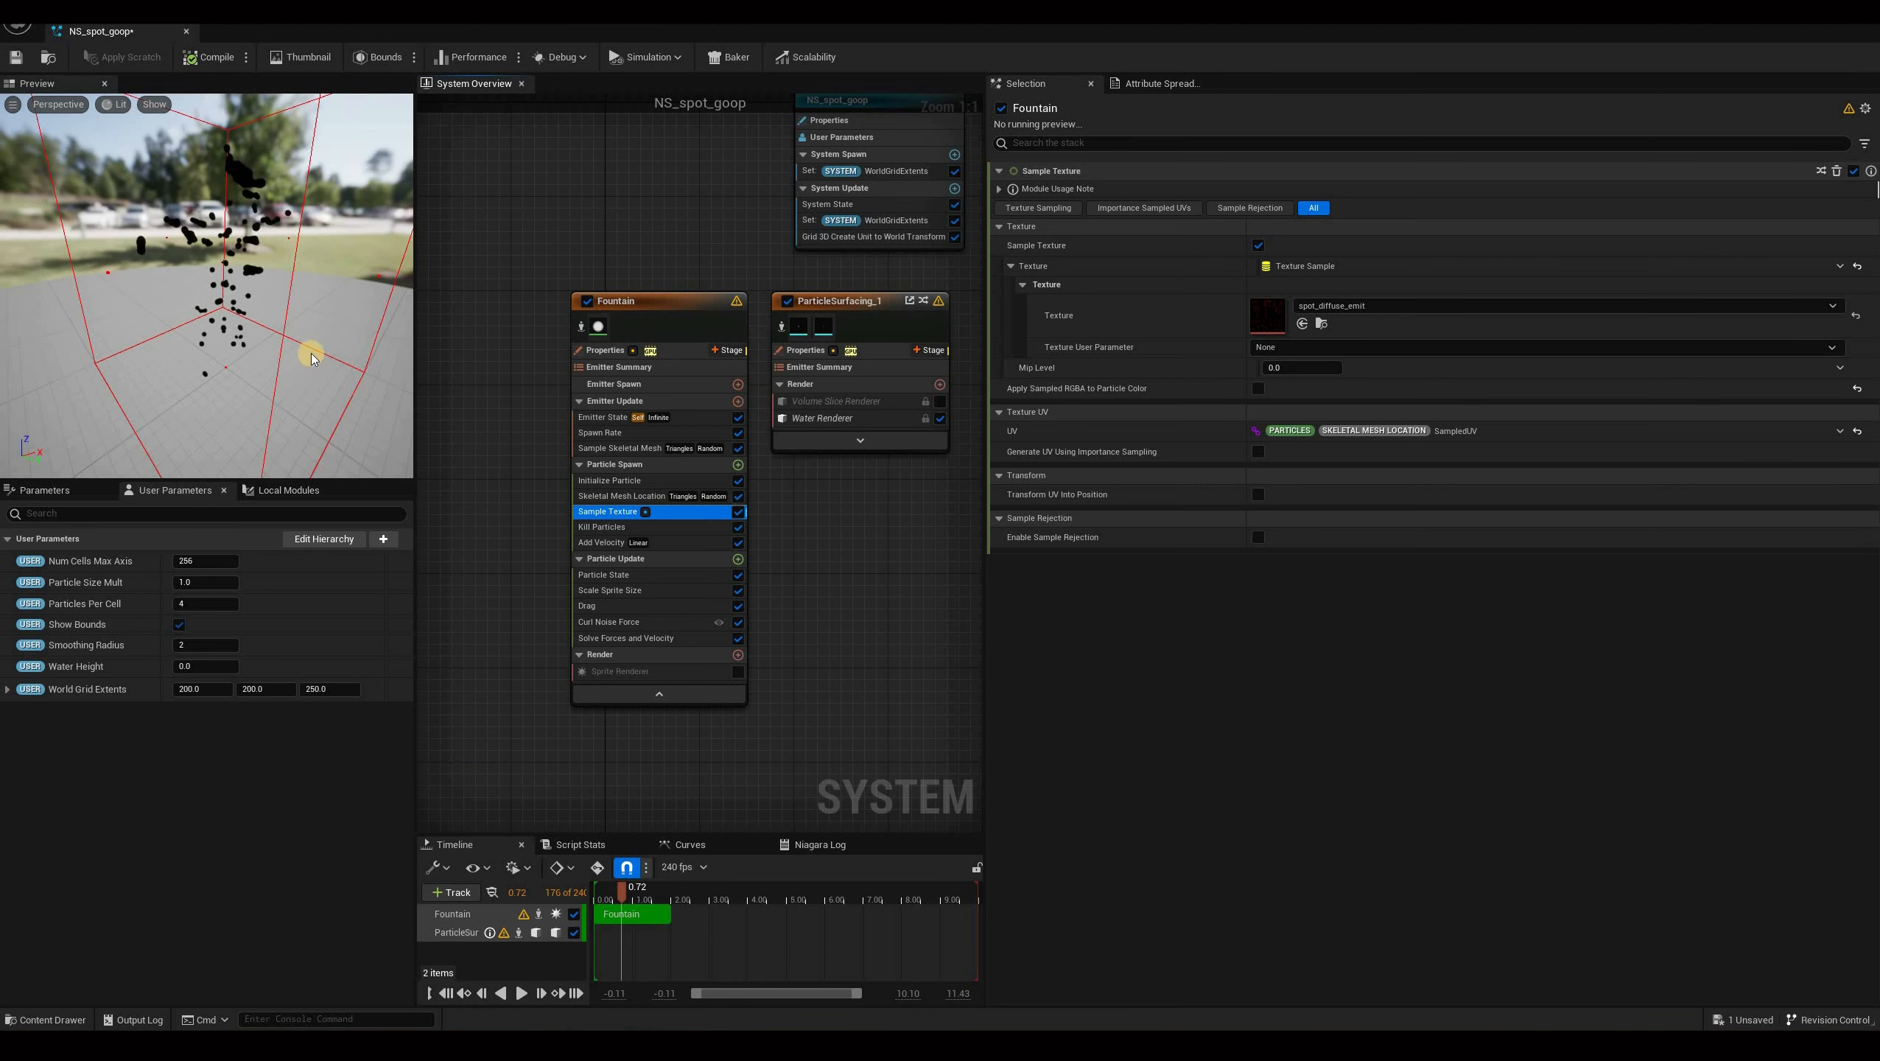
drag(332, 344, 345, 301)
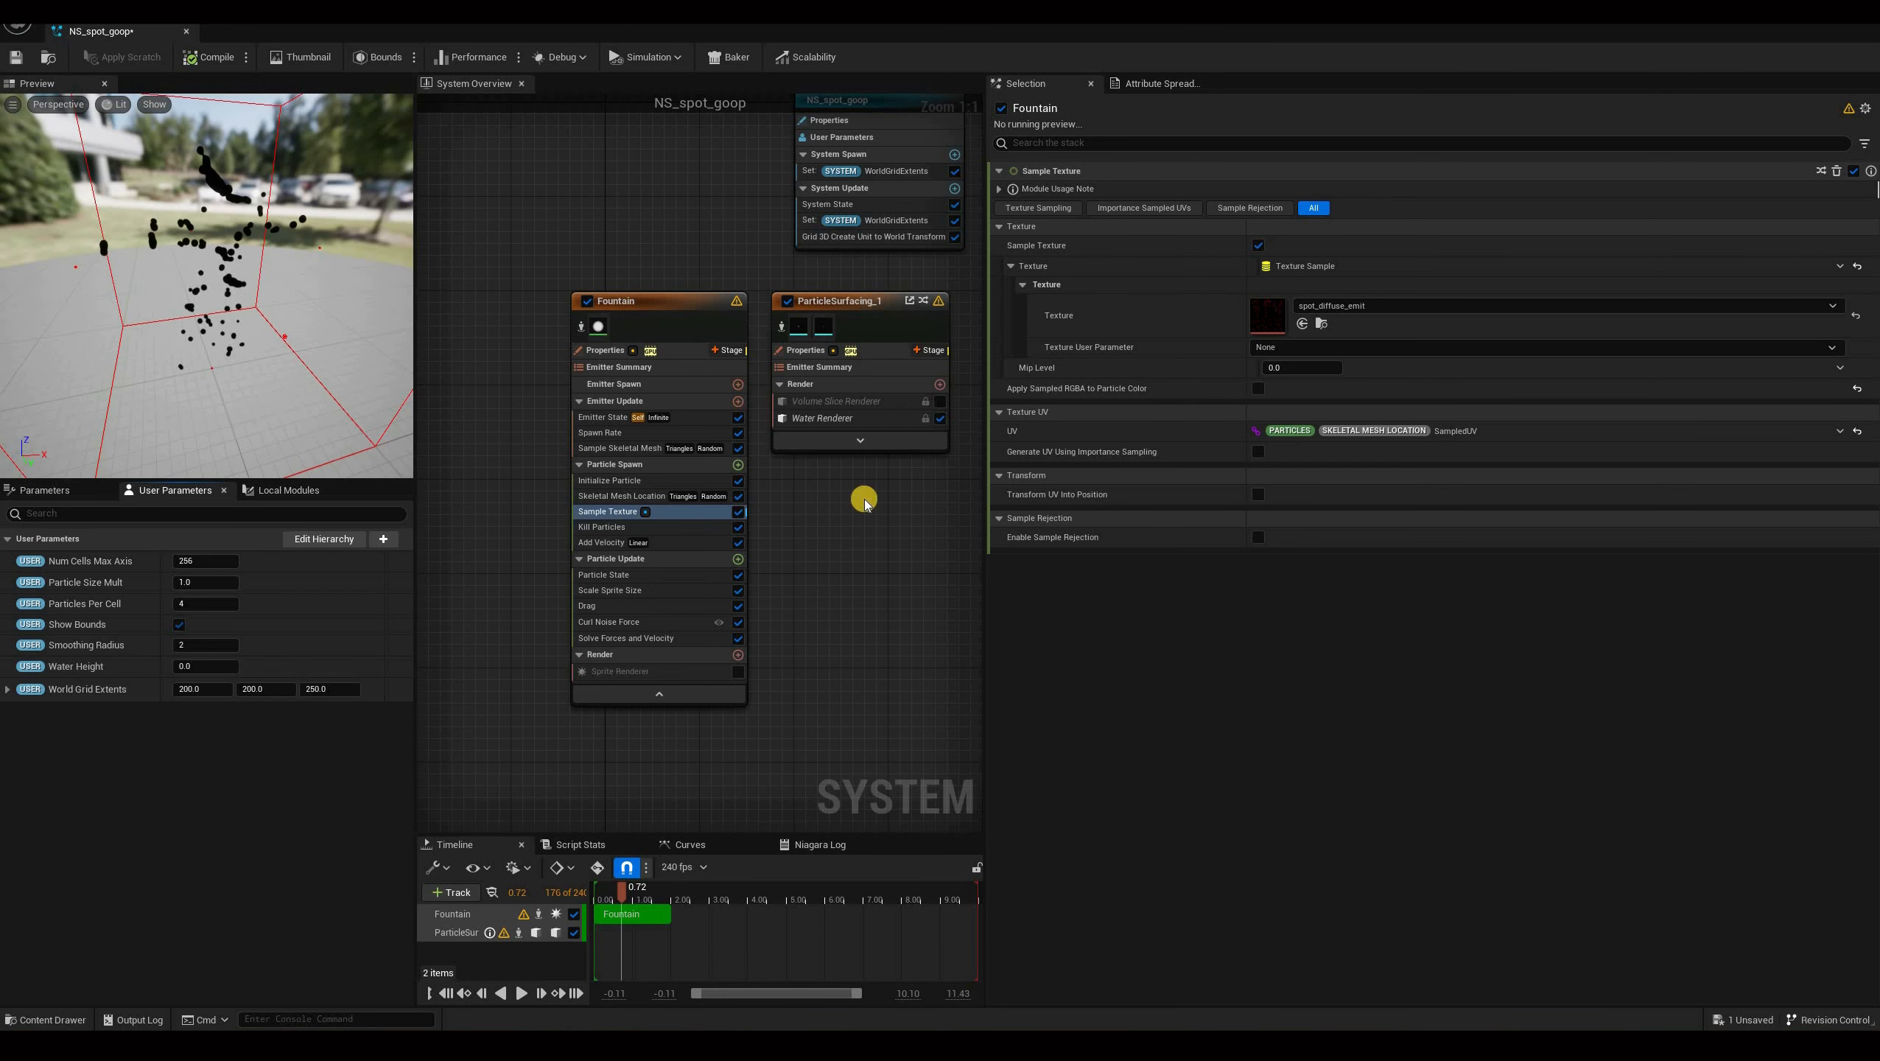
Add a Position user parameter to the system and name it EmissionOffset.
click(387, 538)
key(Down)
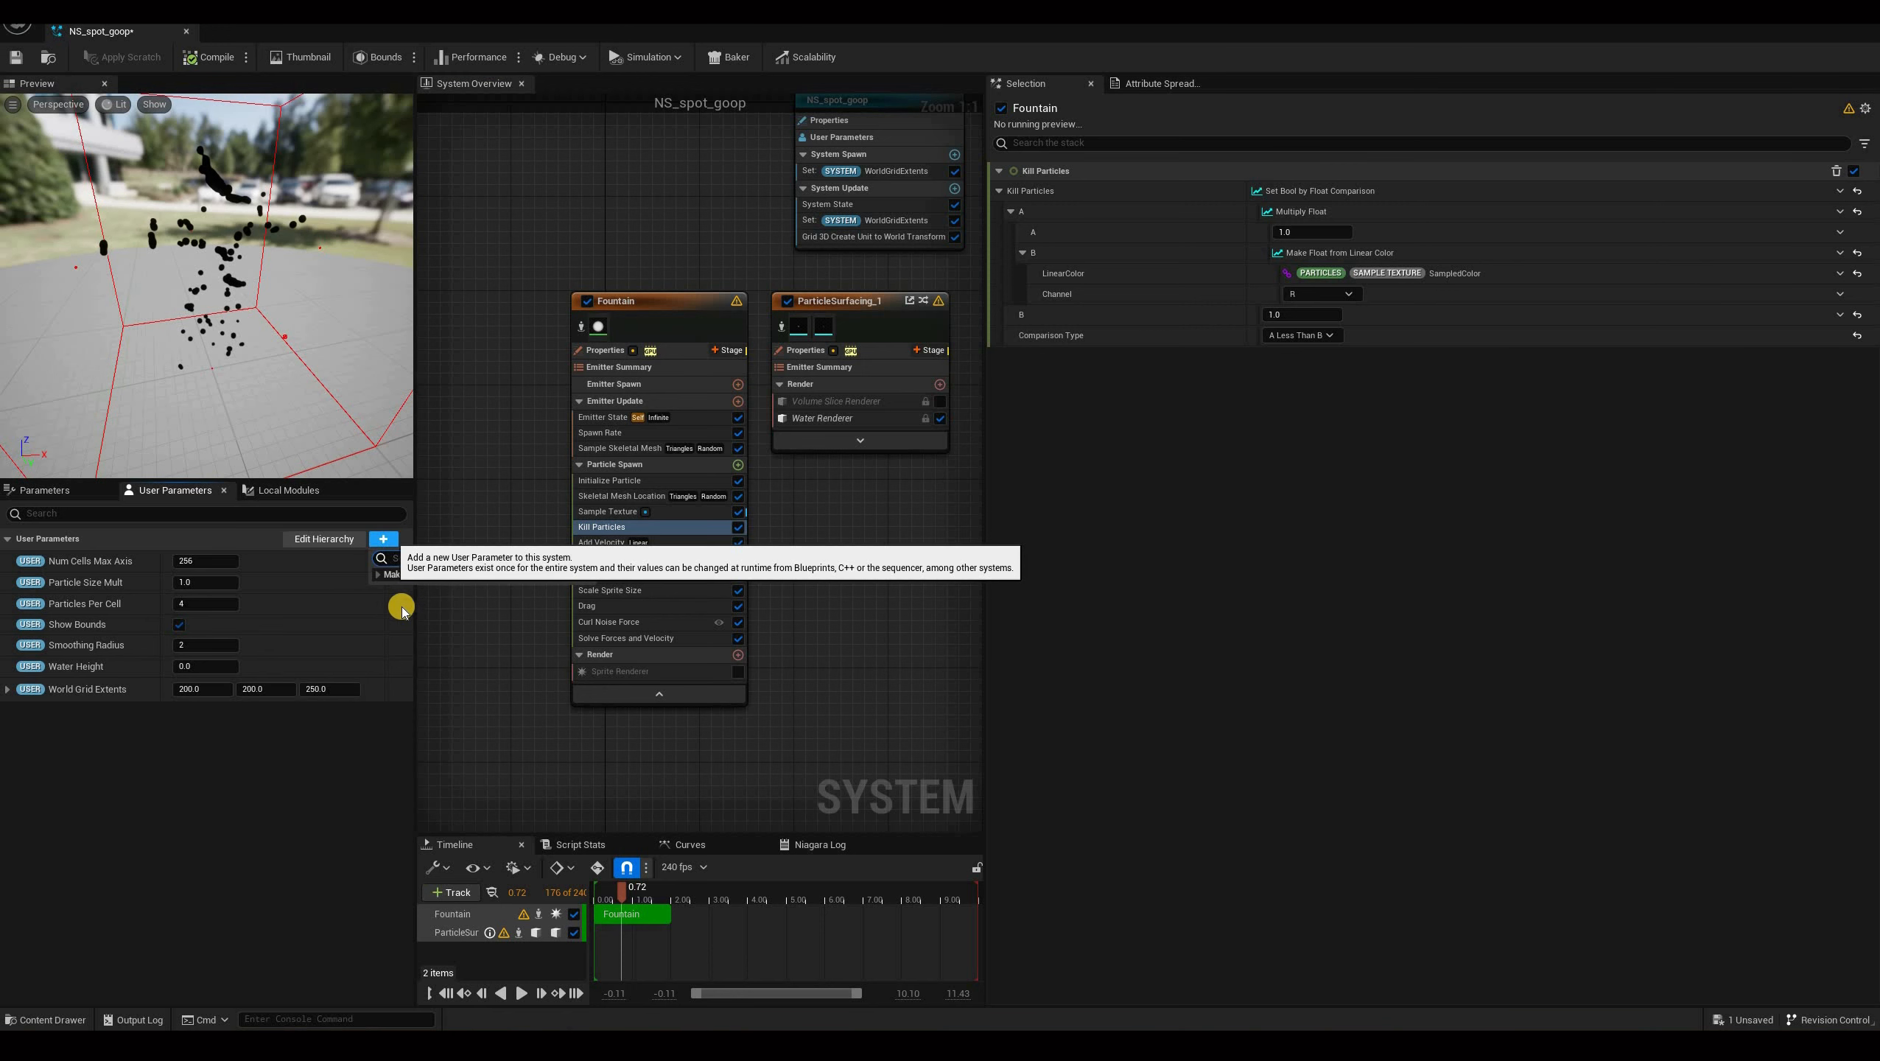
text(pos)
click(405, 601)
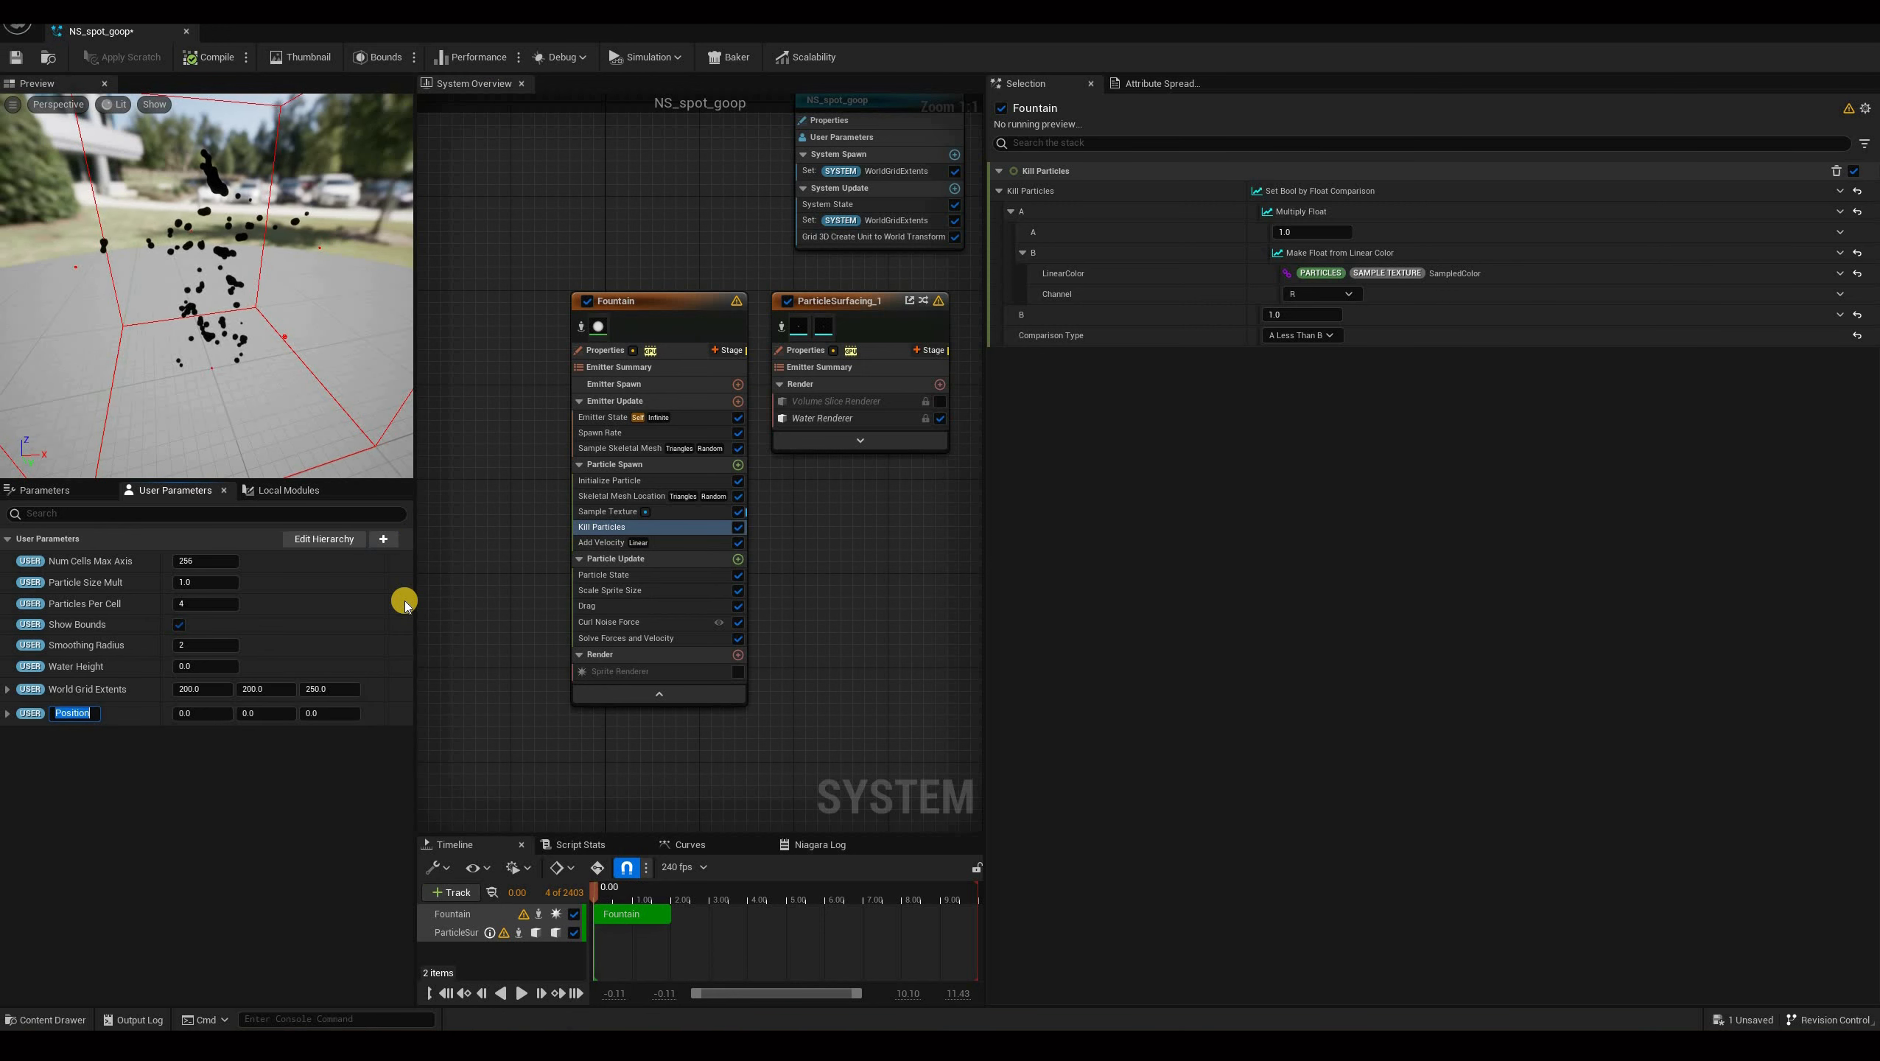
text(EmissionOffs)
Add a float user parameter to the system and name it EmissionRadius.
click(386, 540)
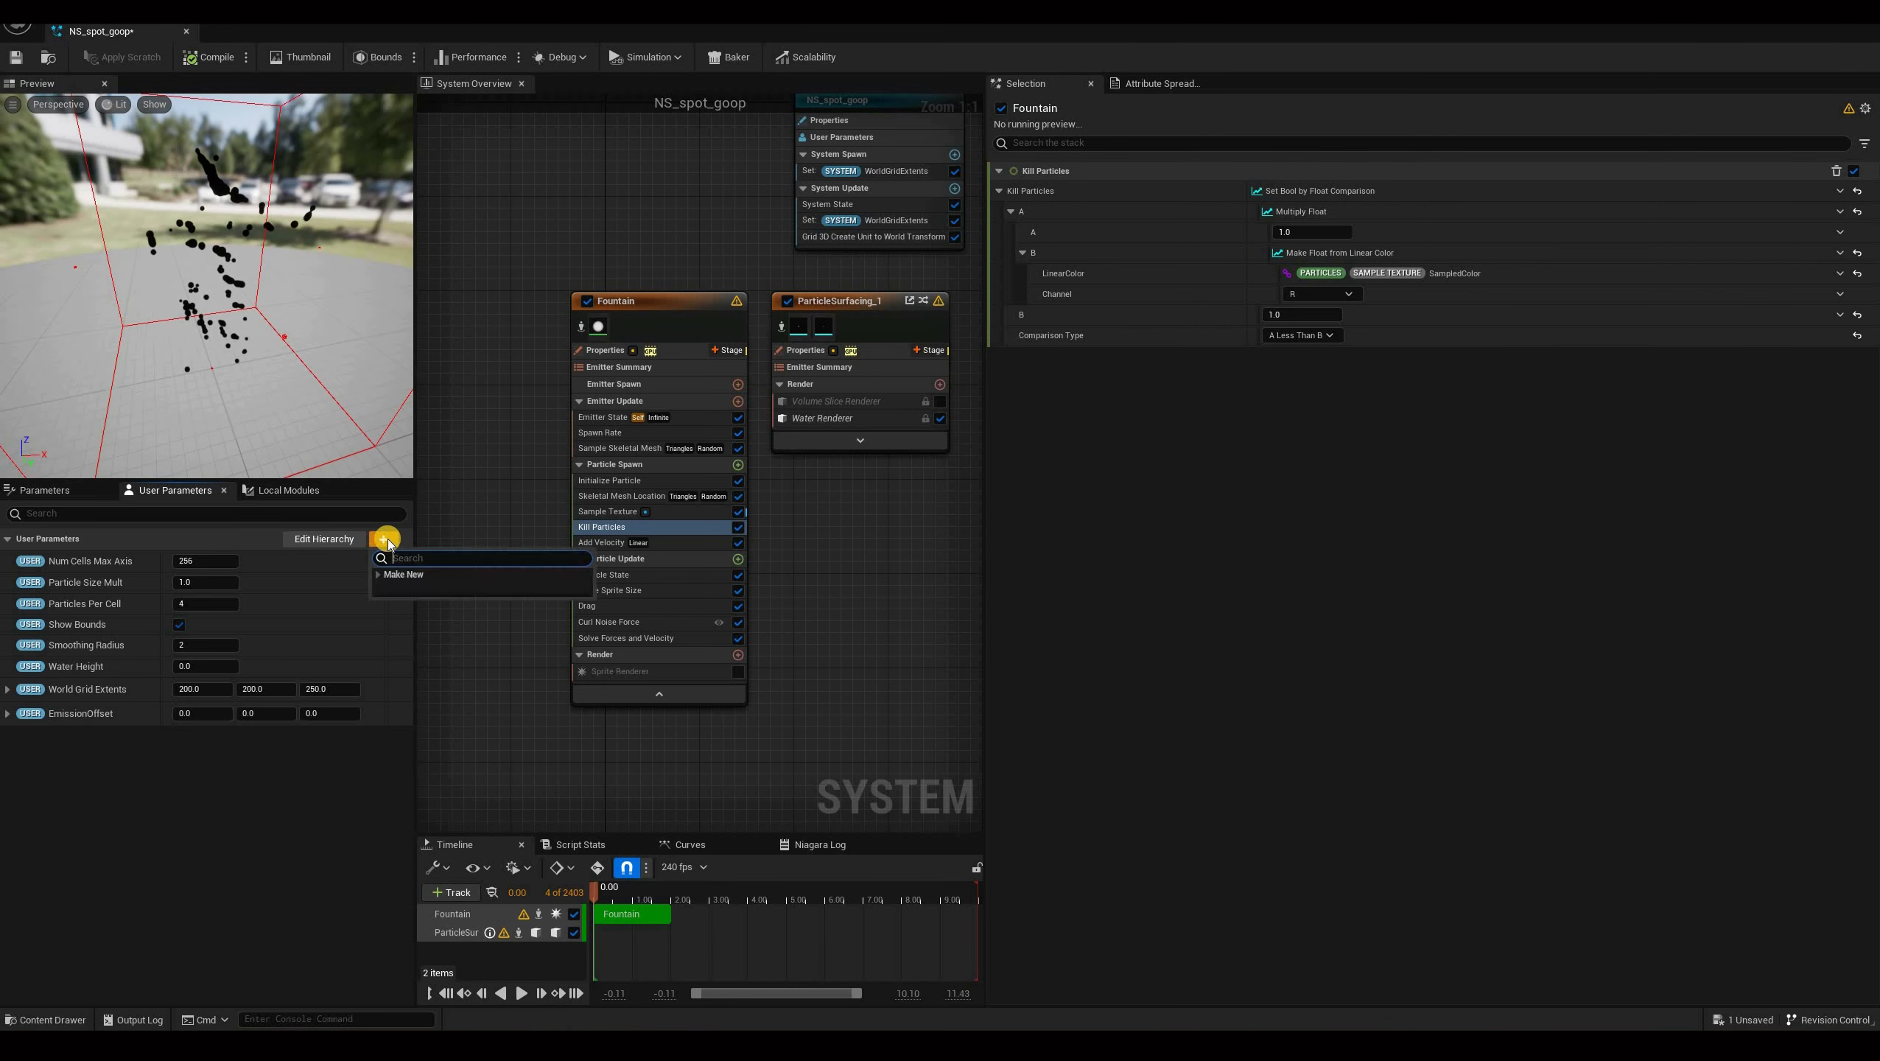
text(float)
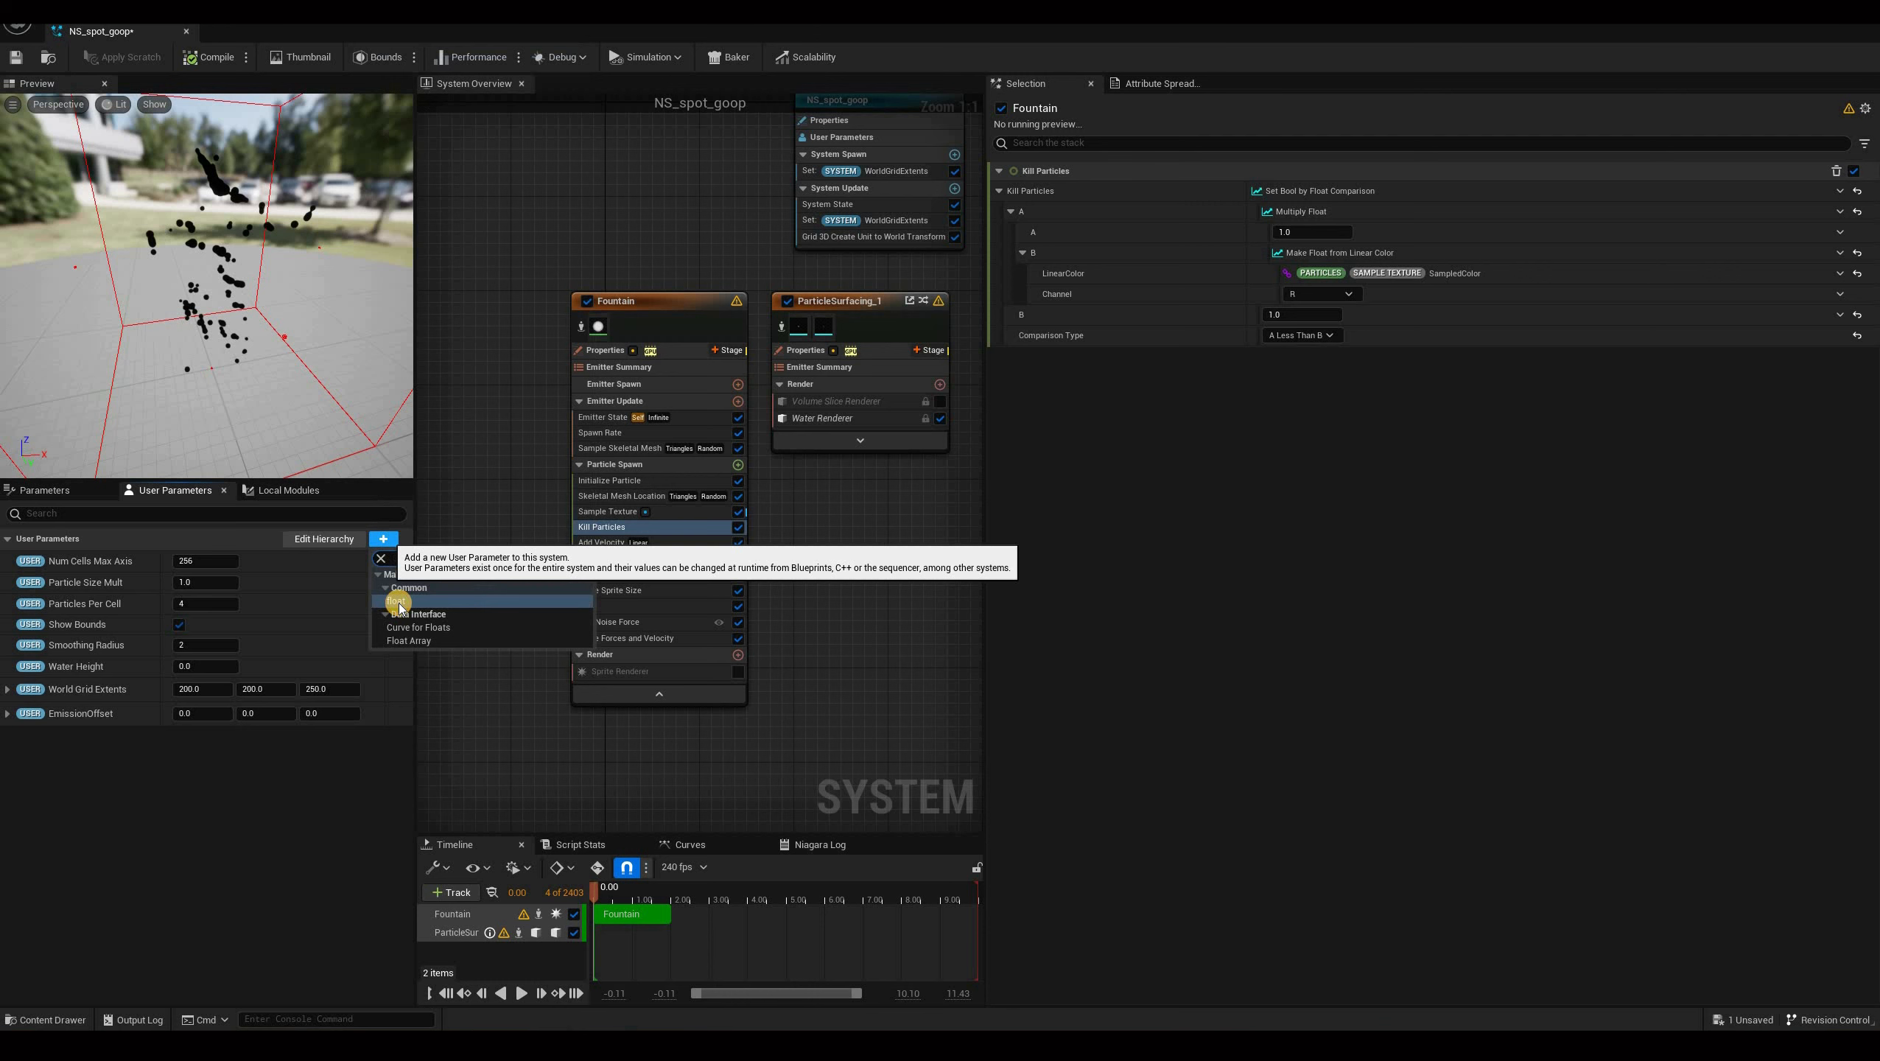
click(399, 602)
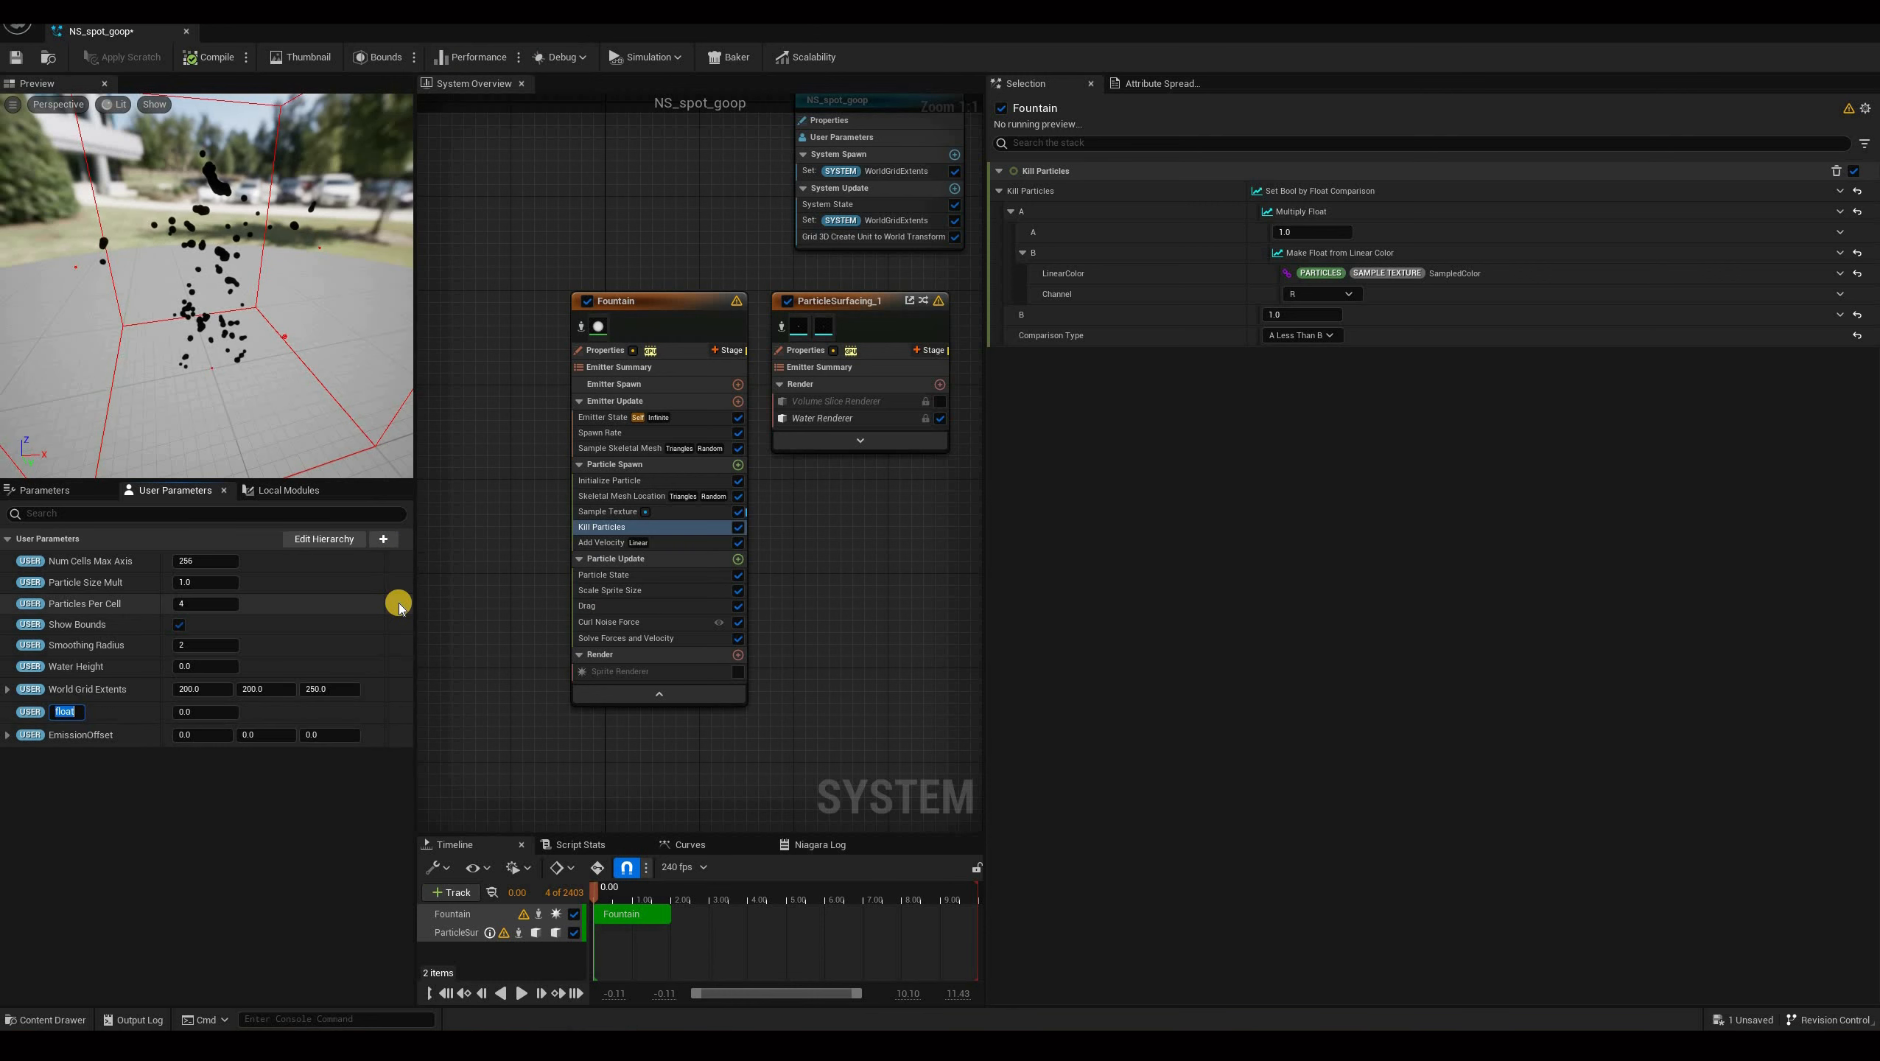
text(EmissionRadius)
key(Return)
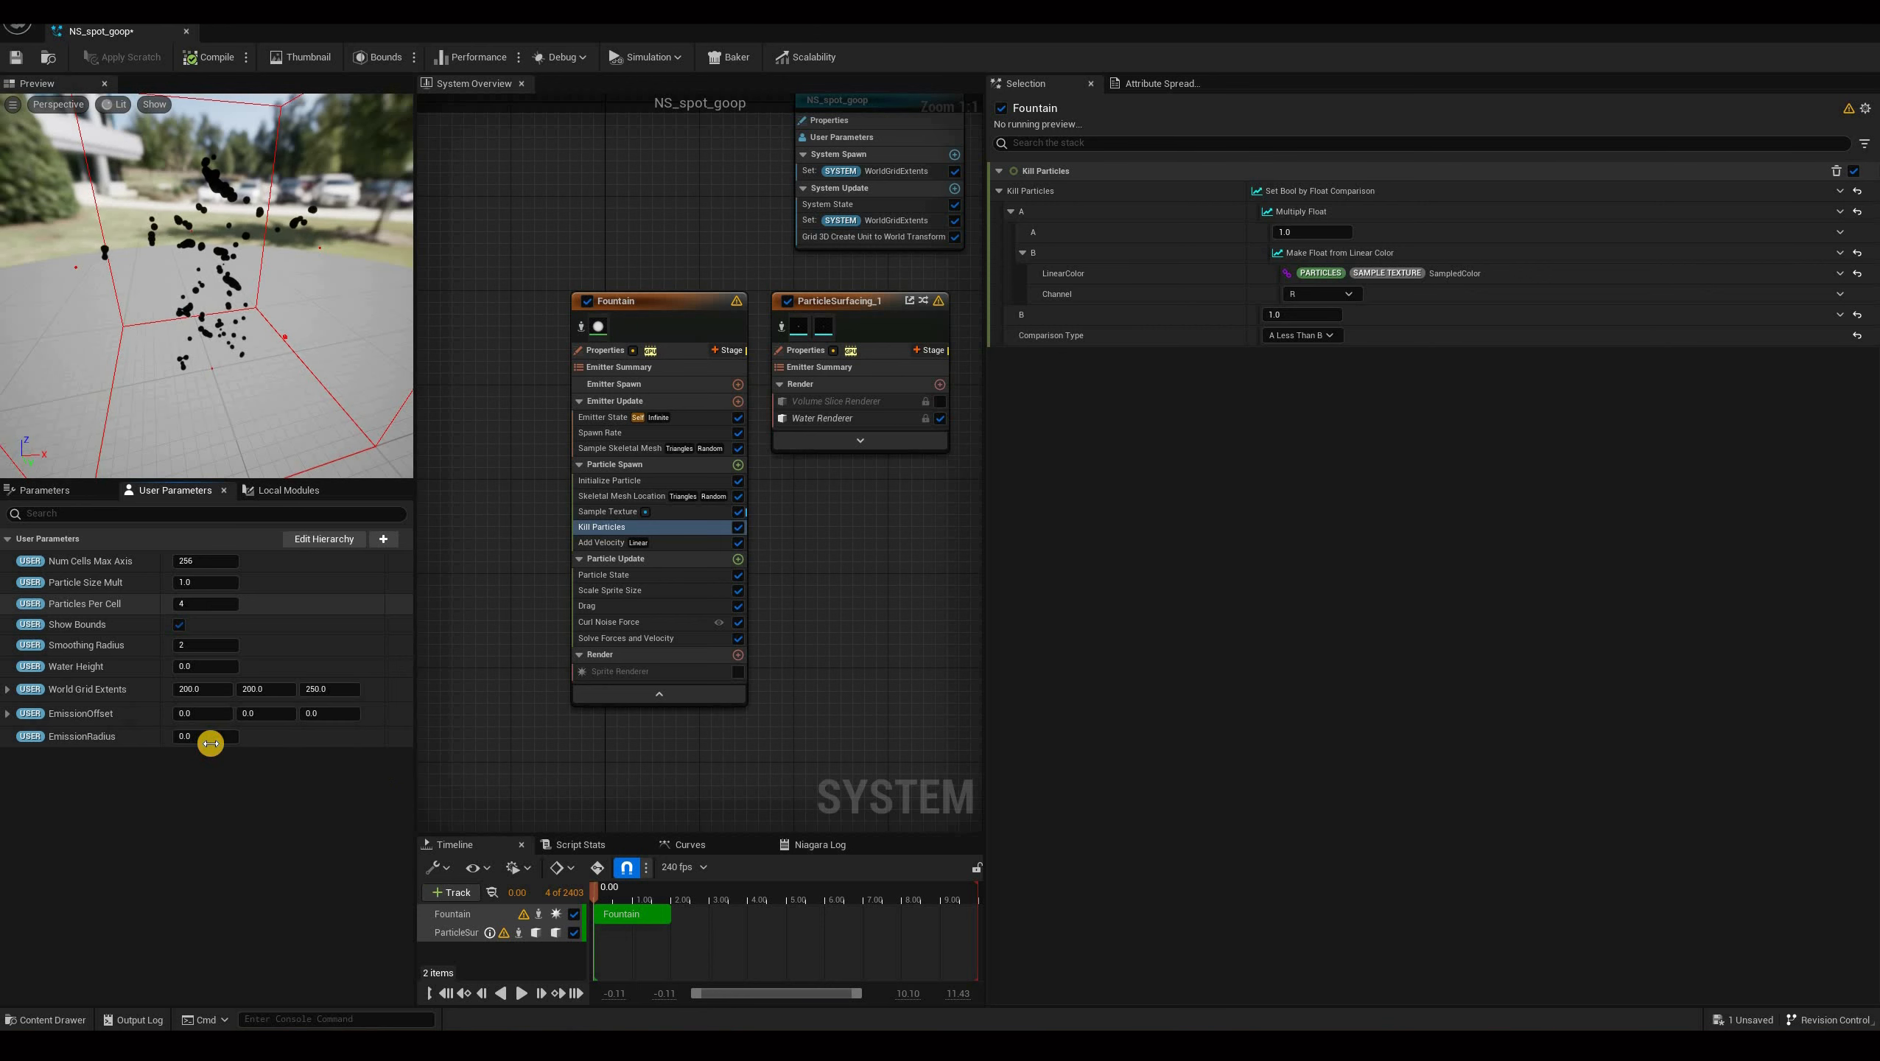
Replace the Multiply Float's A input with a New Expression and clear its default expression text.
click(210, 743)
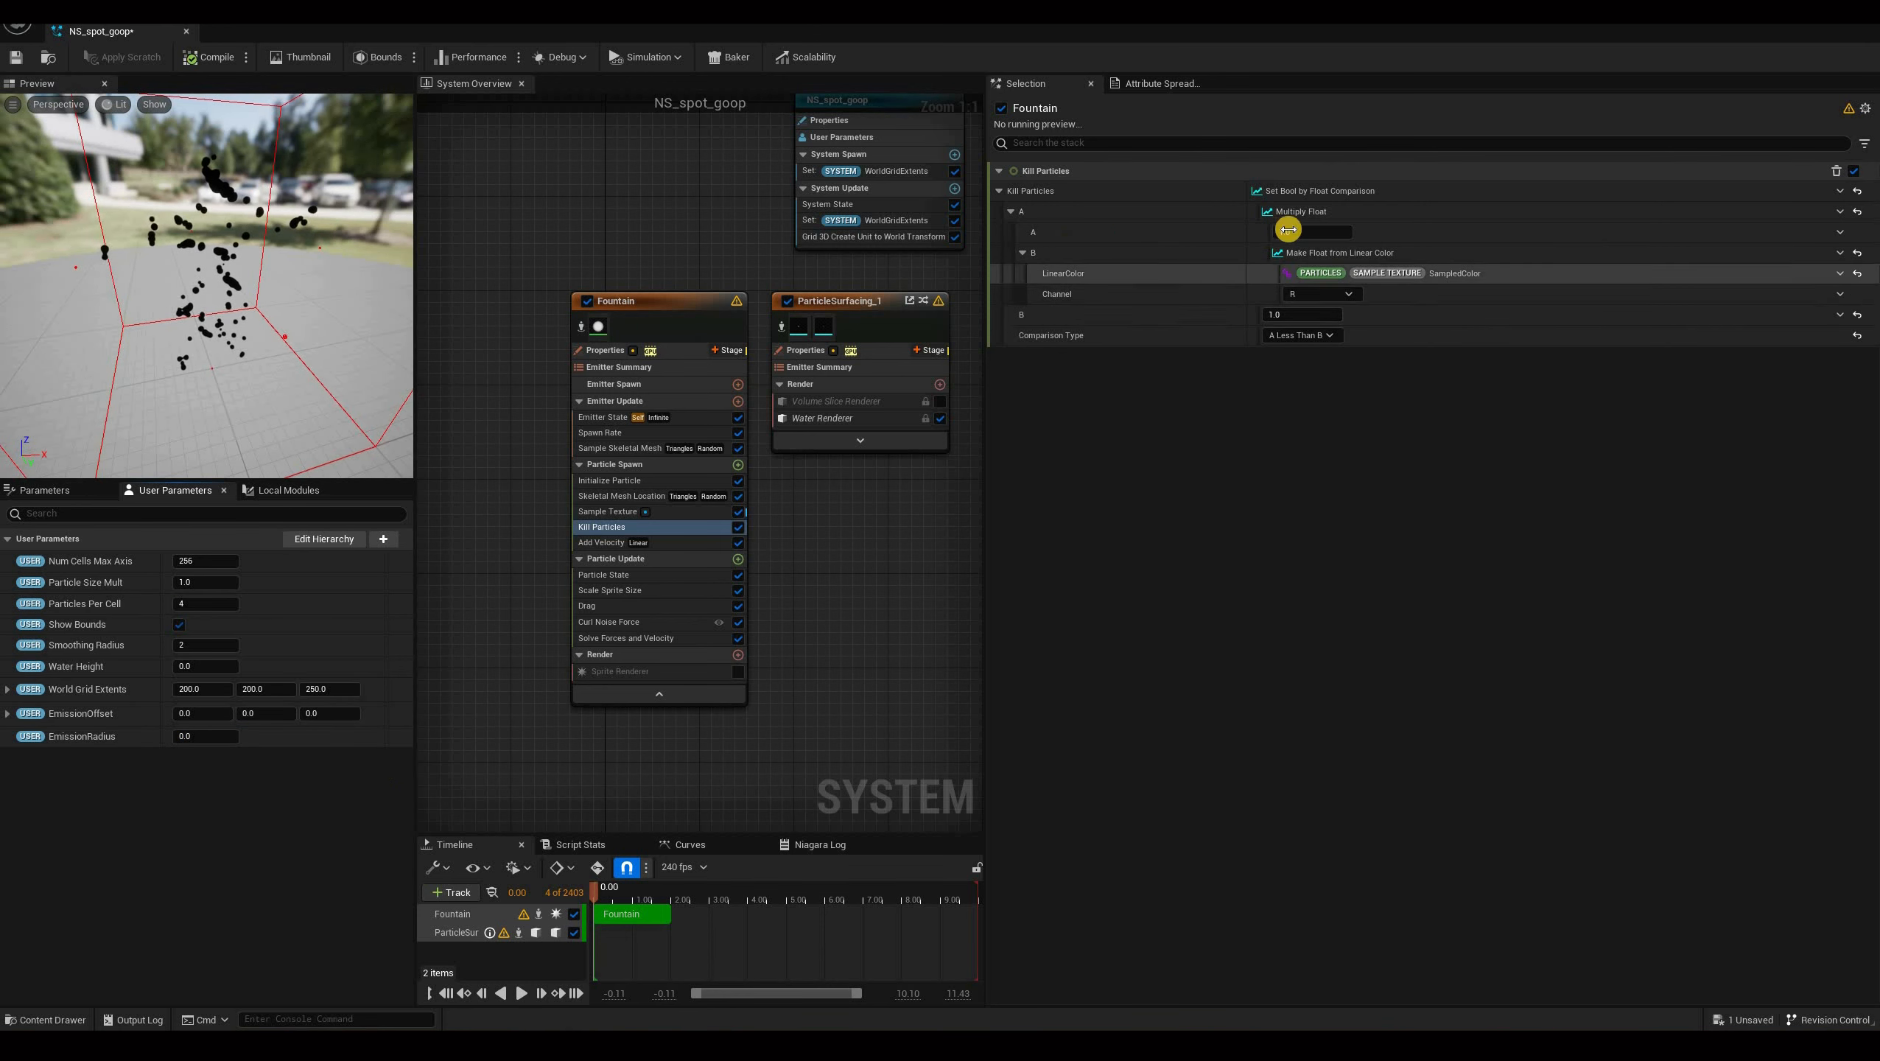
click(1840, 232)
text(ex)
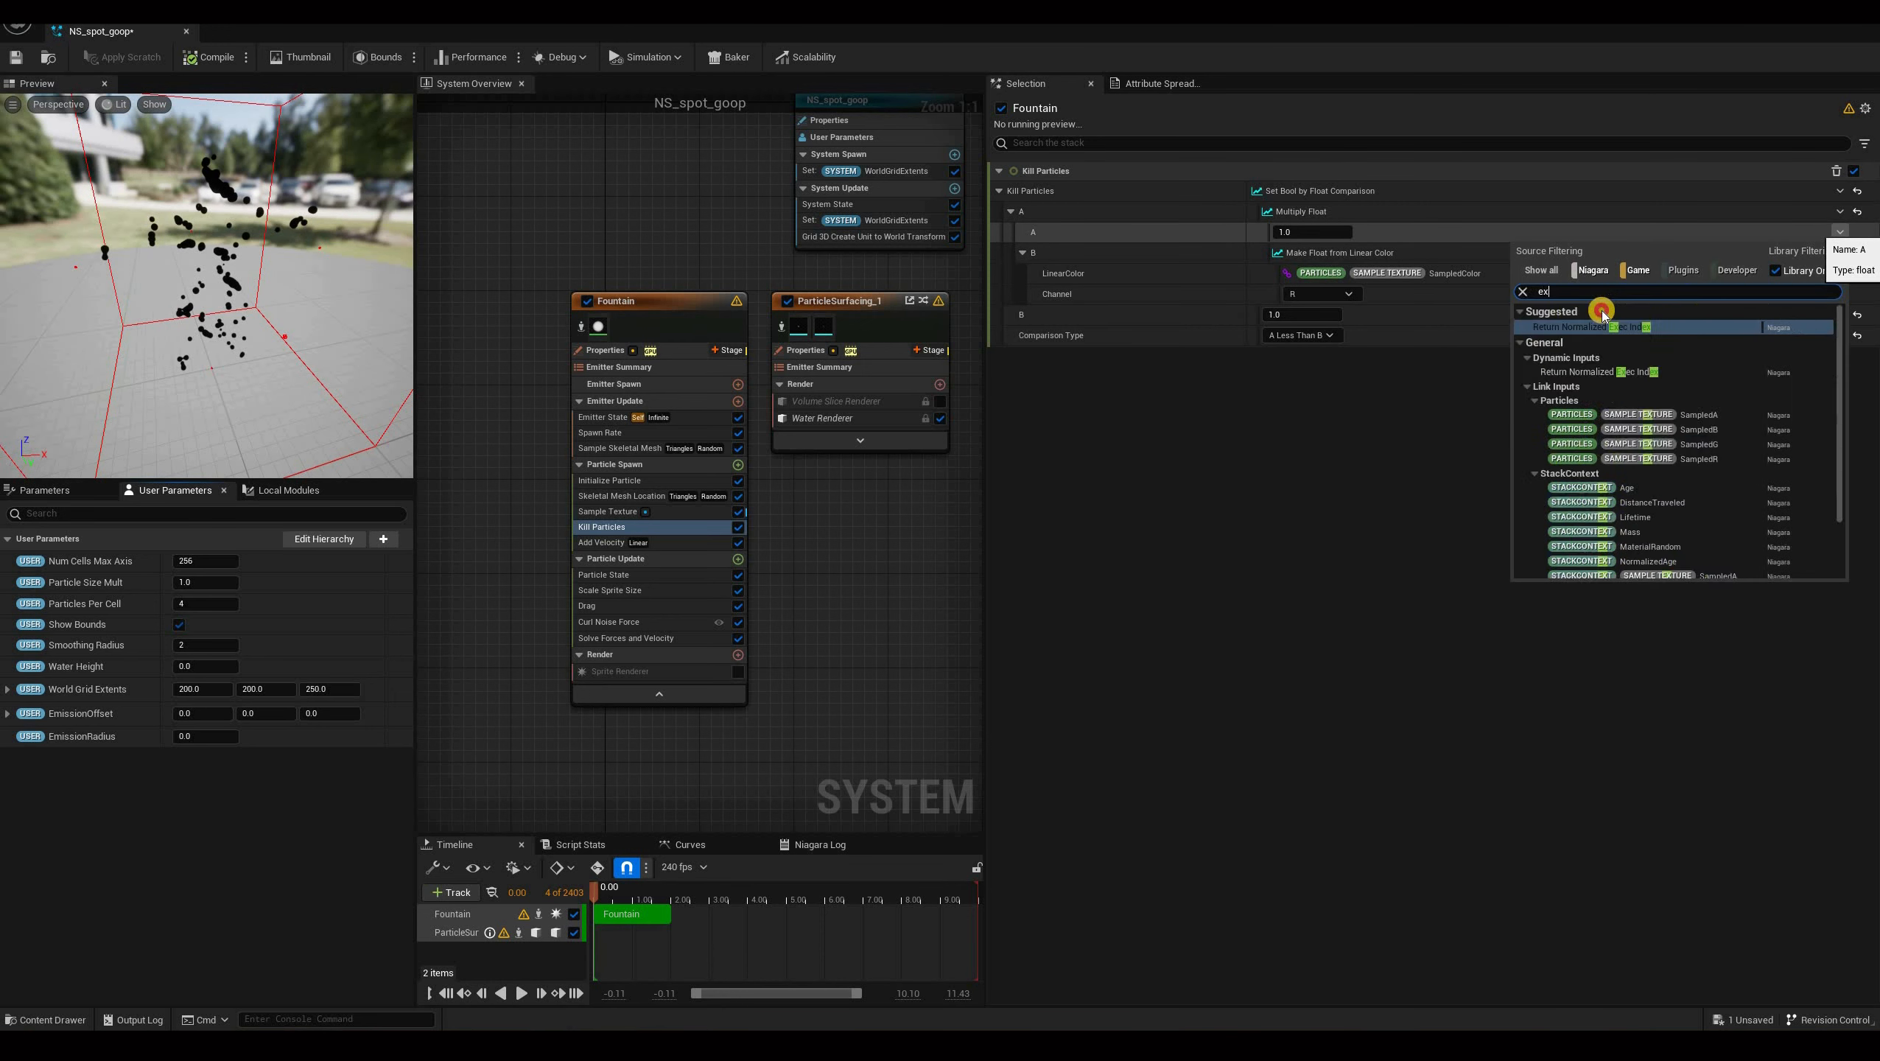
text(pre)
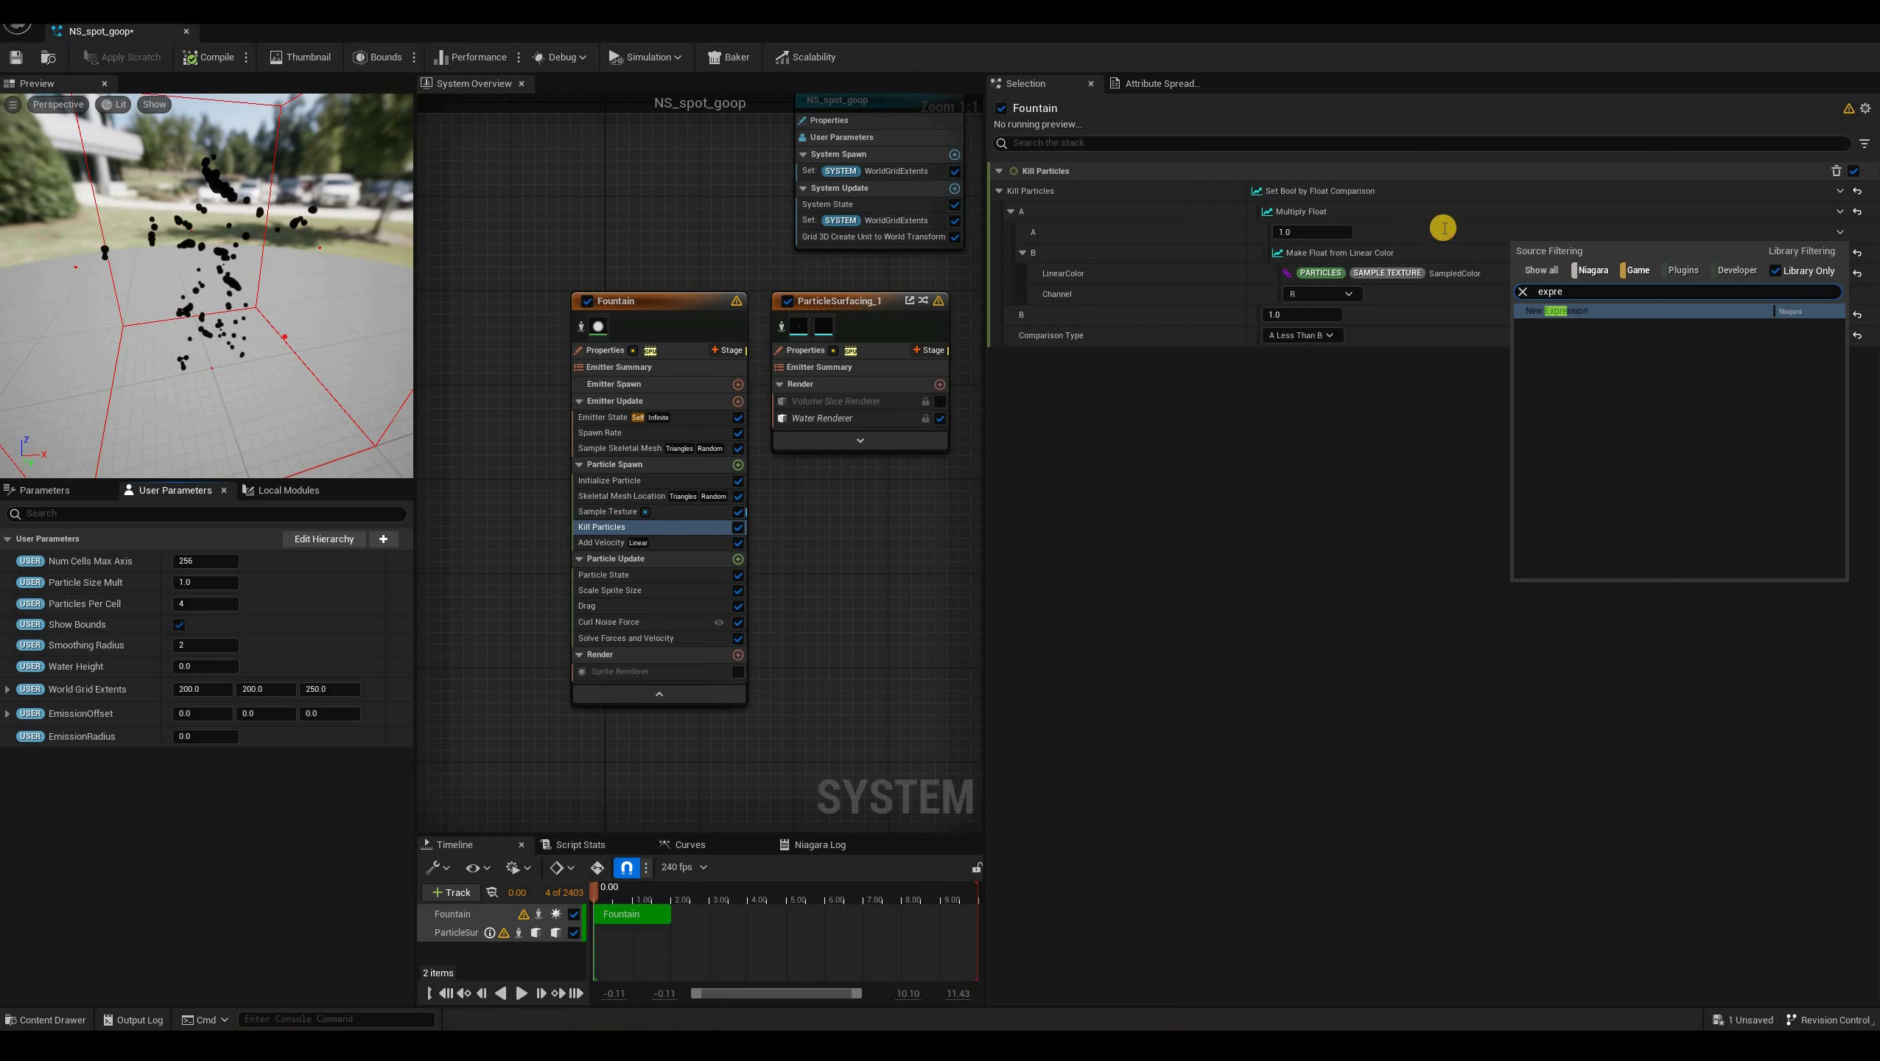
key(Return)
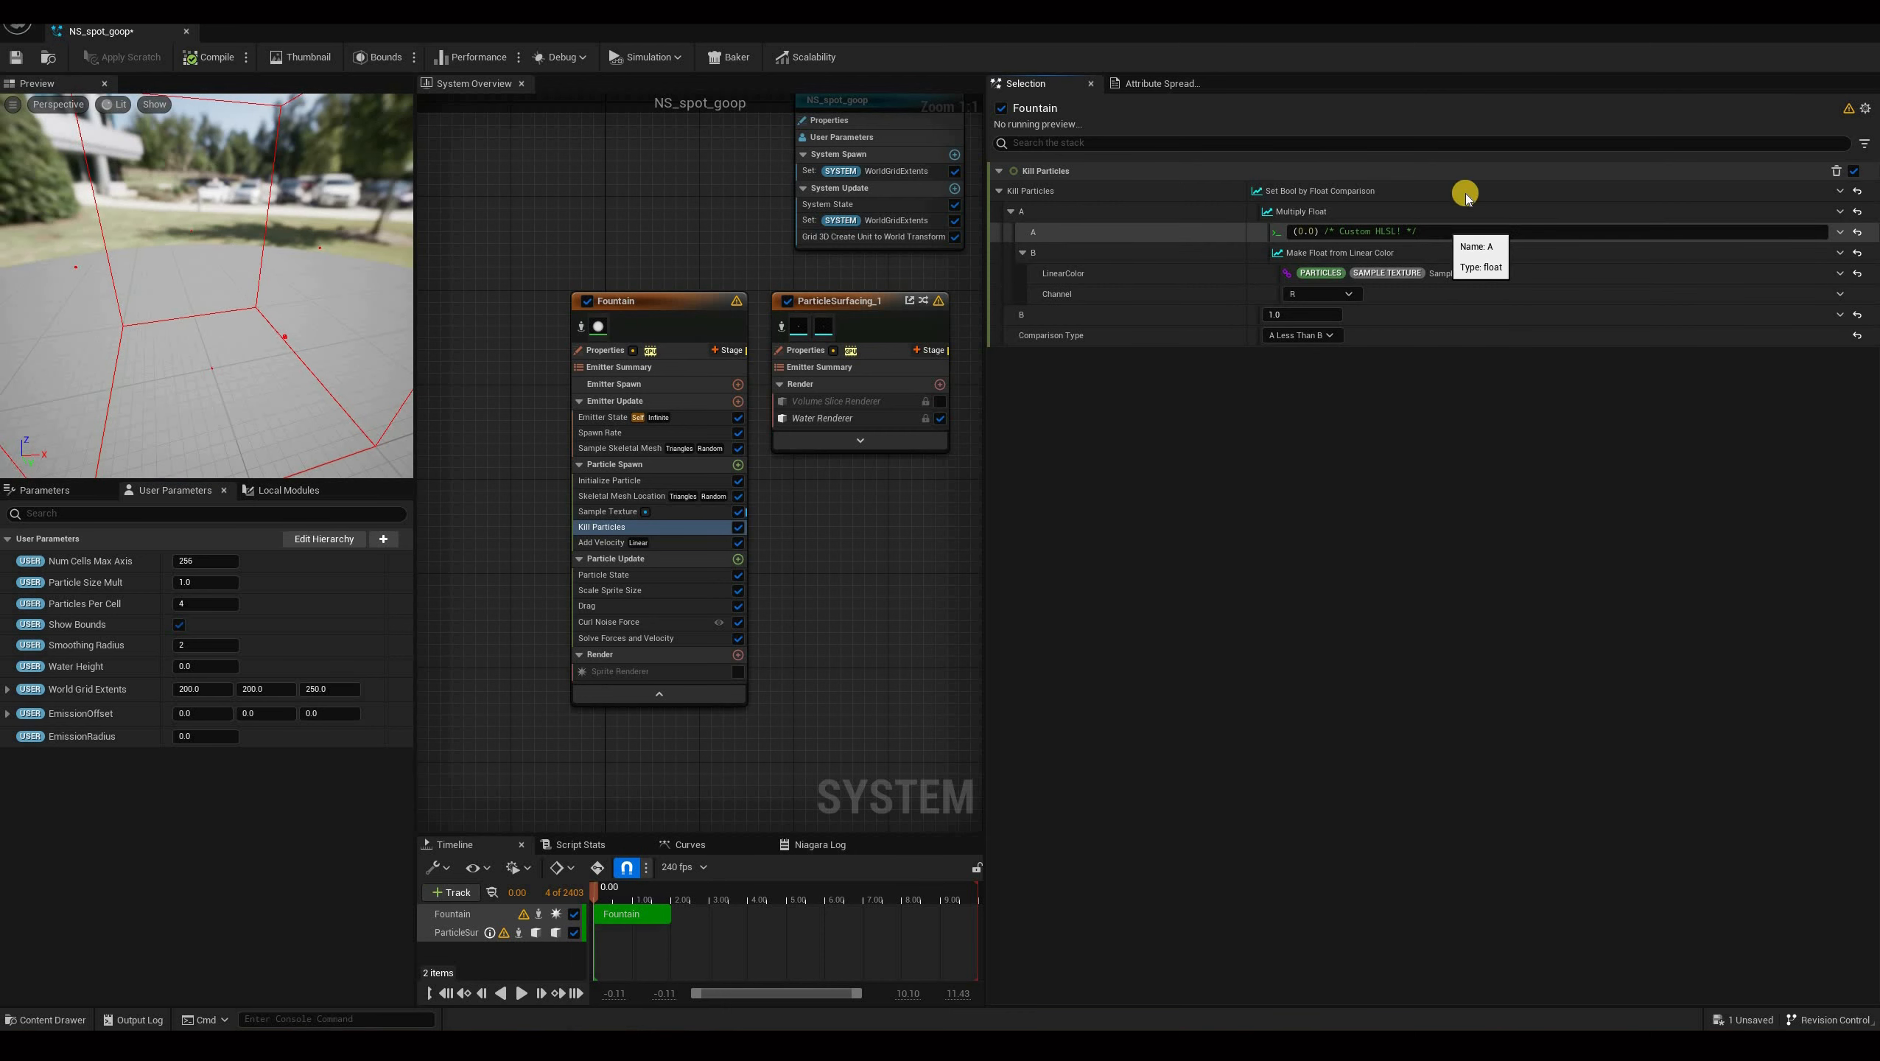
drag(1465, 229, 1311, 272)
key(BackSpace)
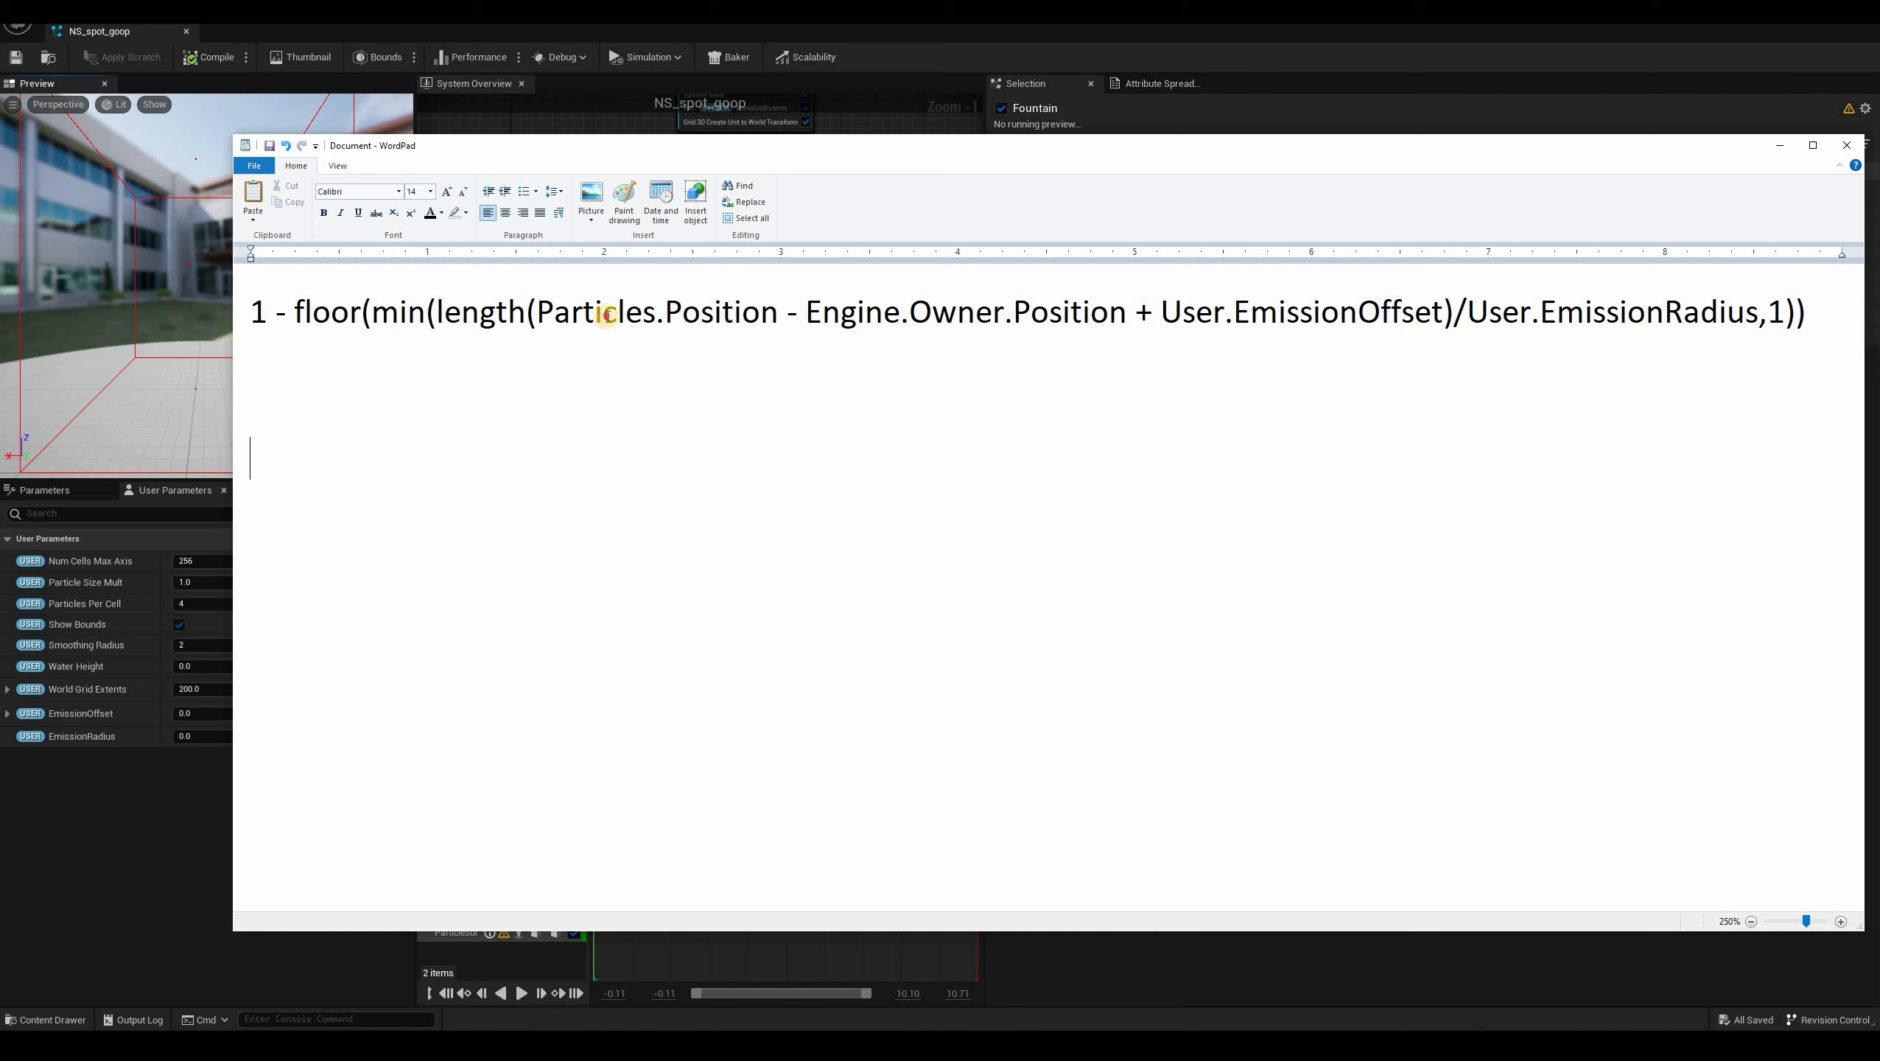
In WordPad, copy the length(...)/User.EmissionRadius part of the prepared formula onto a new line.
drag(1670, 322, 1448, 377)
key(ctrl+c)
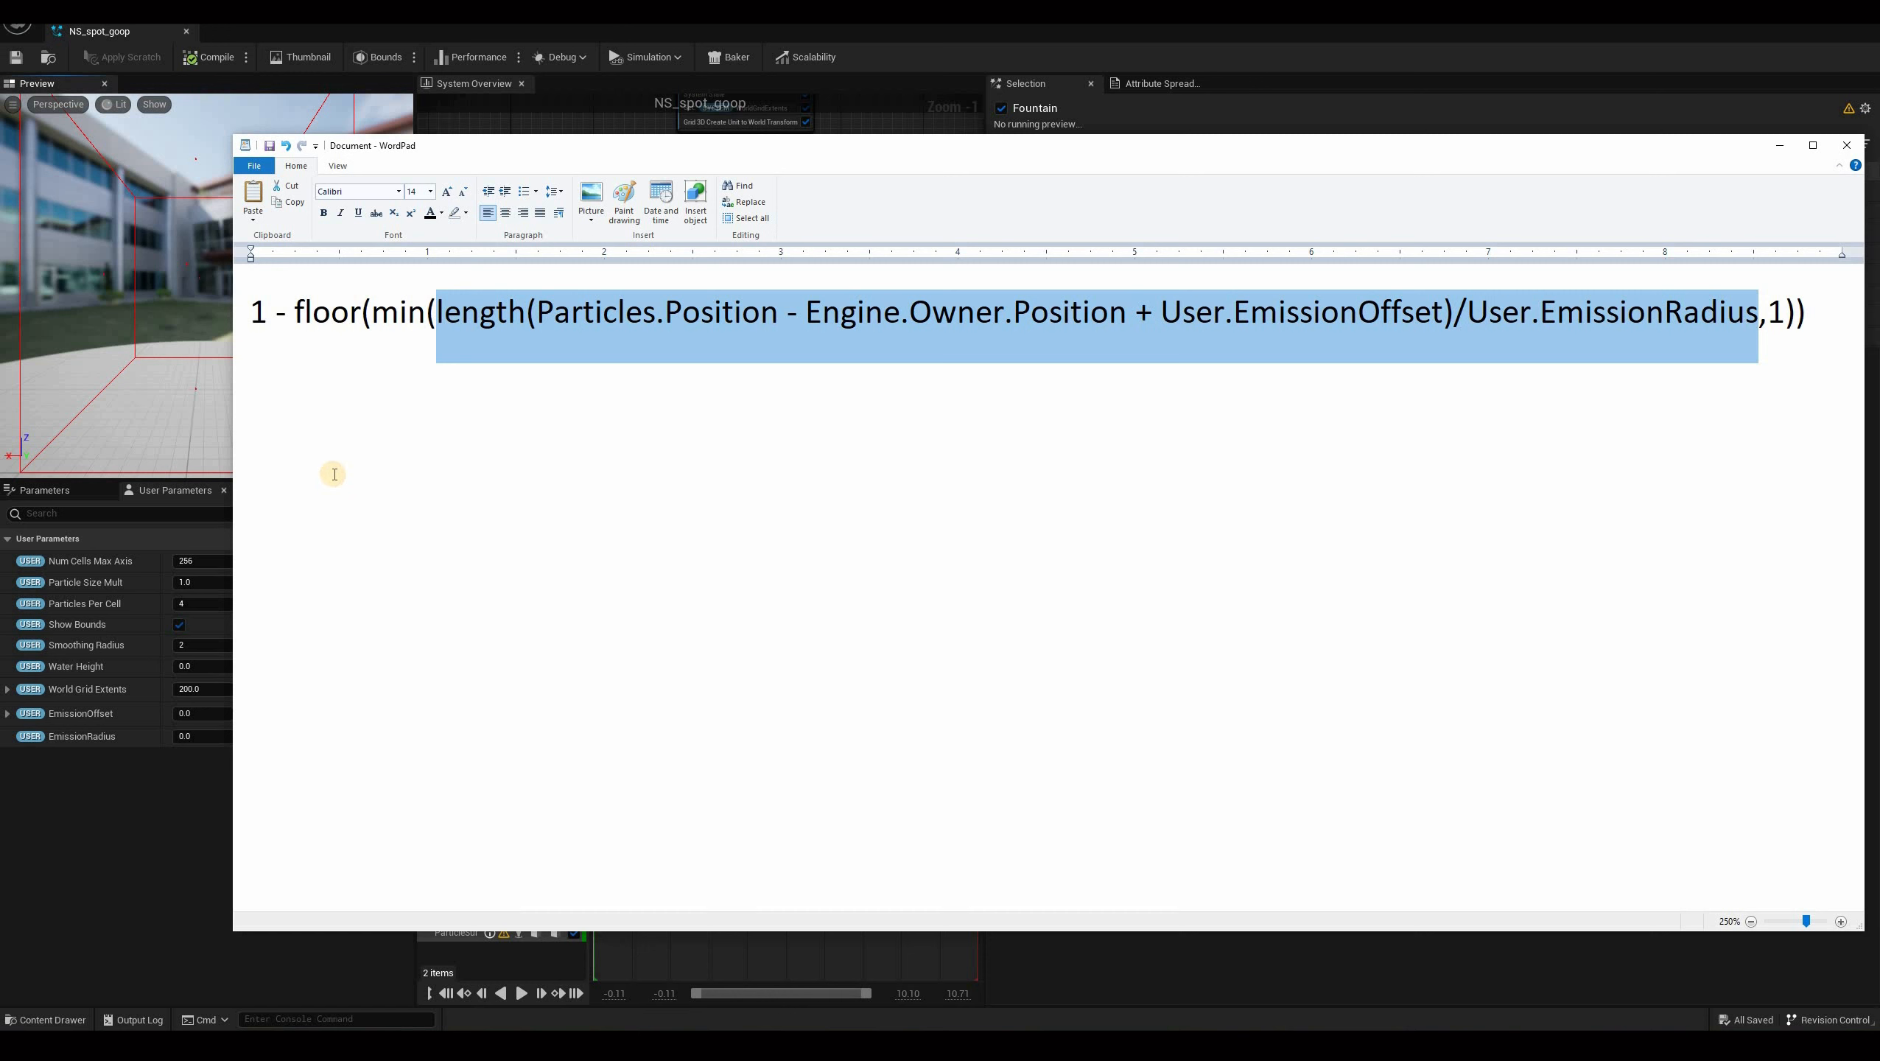
click(240, 467)
key(ctrl+v)
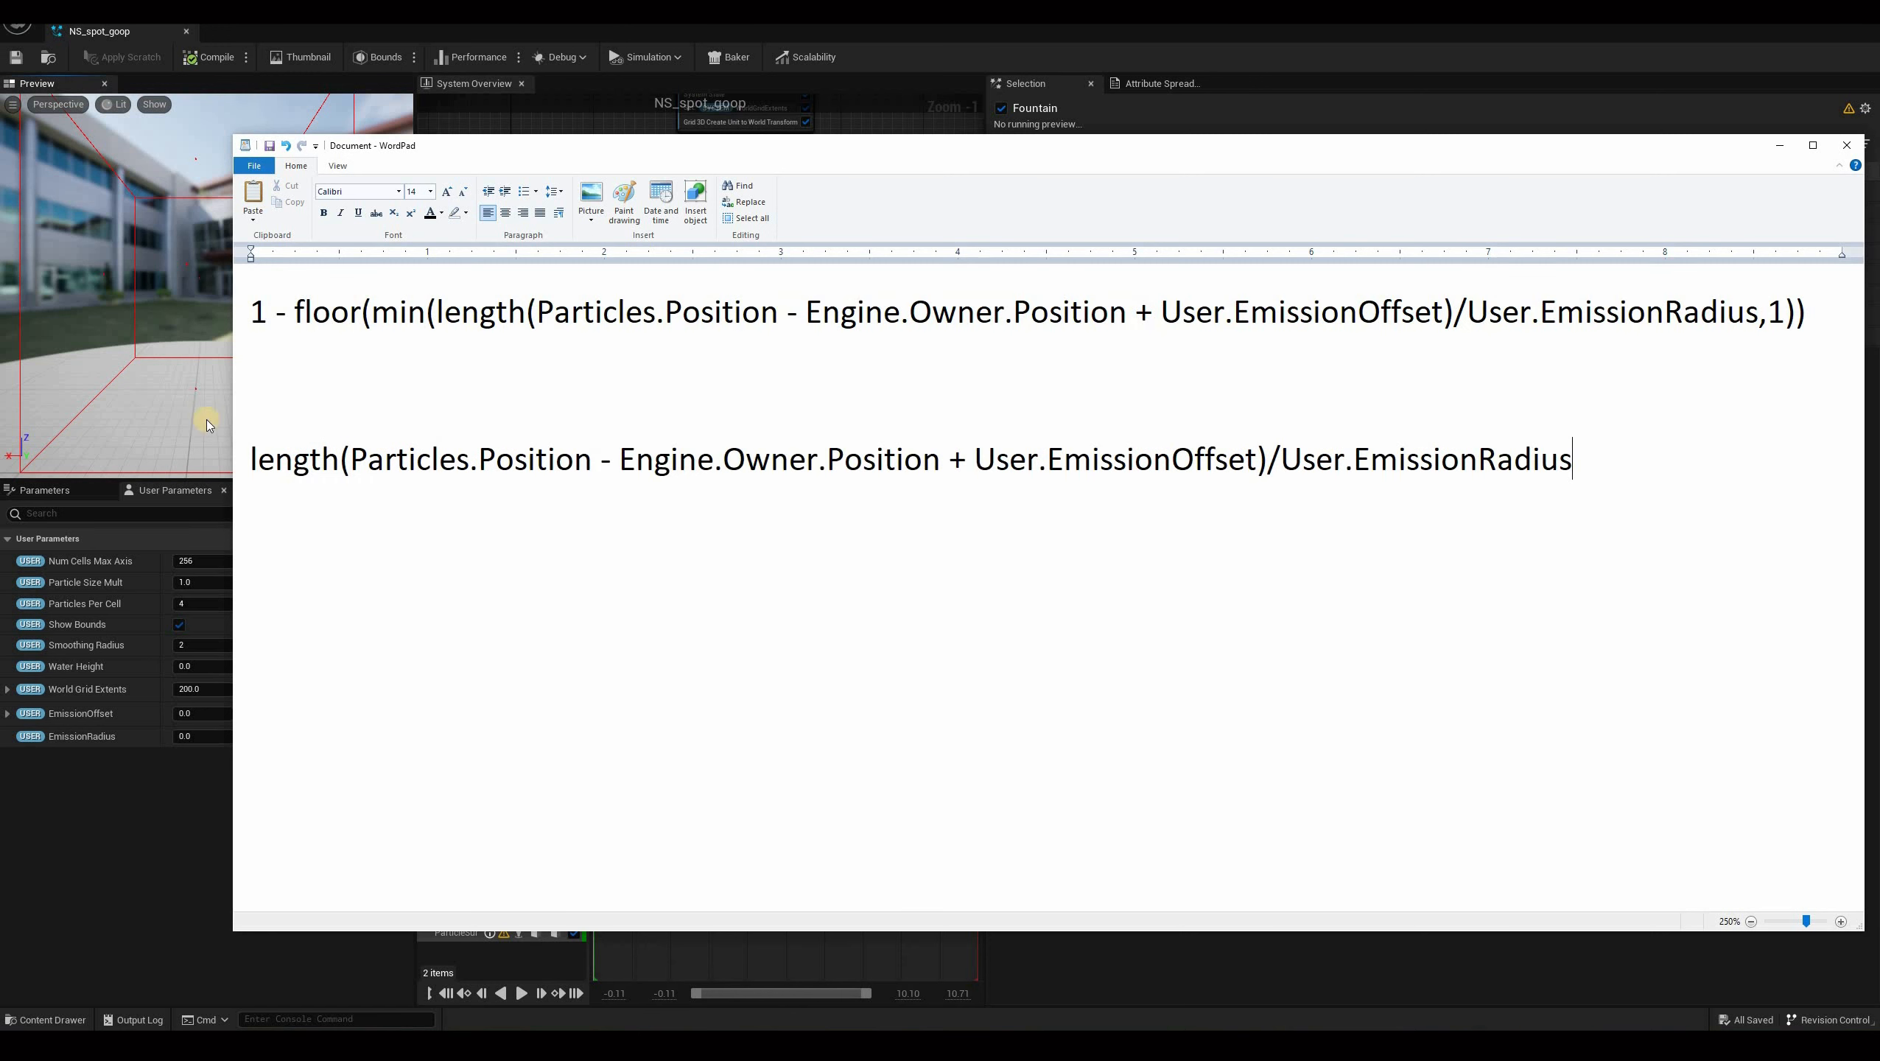
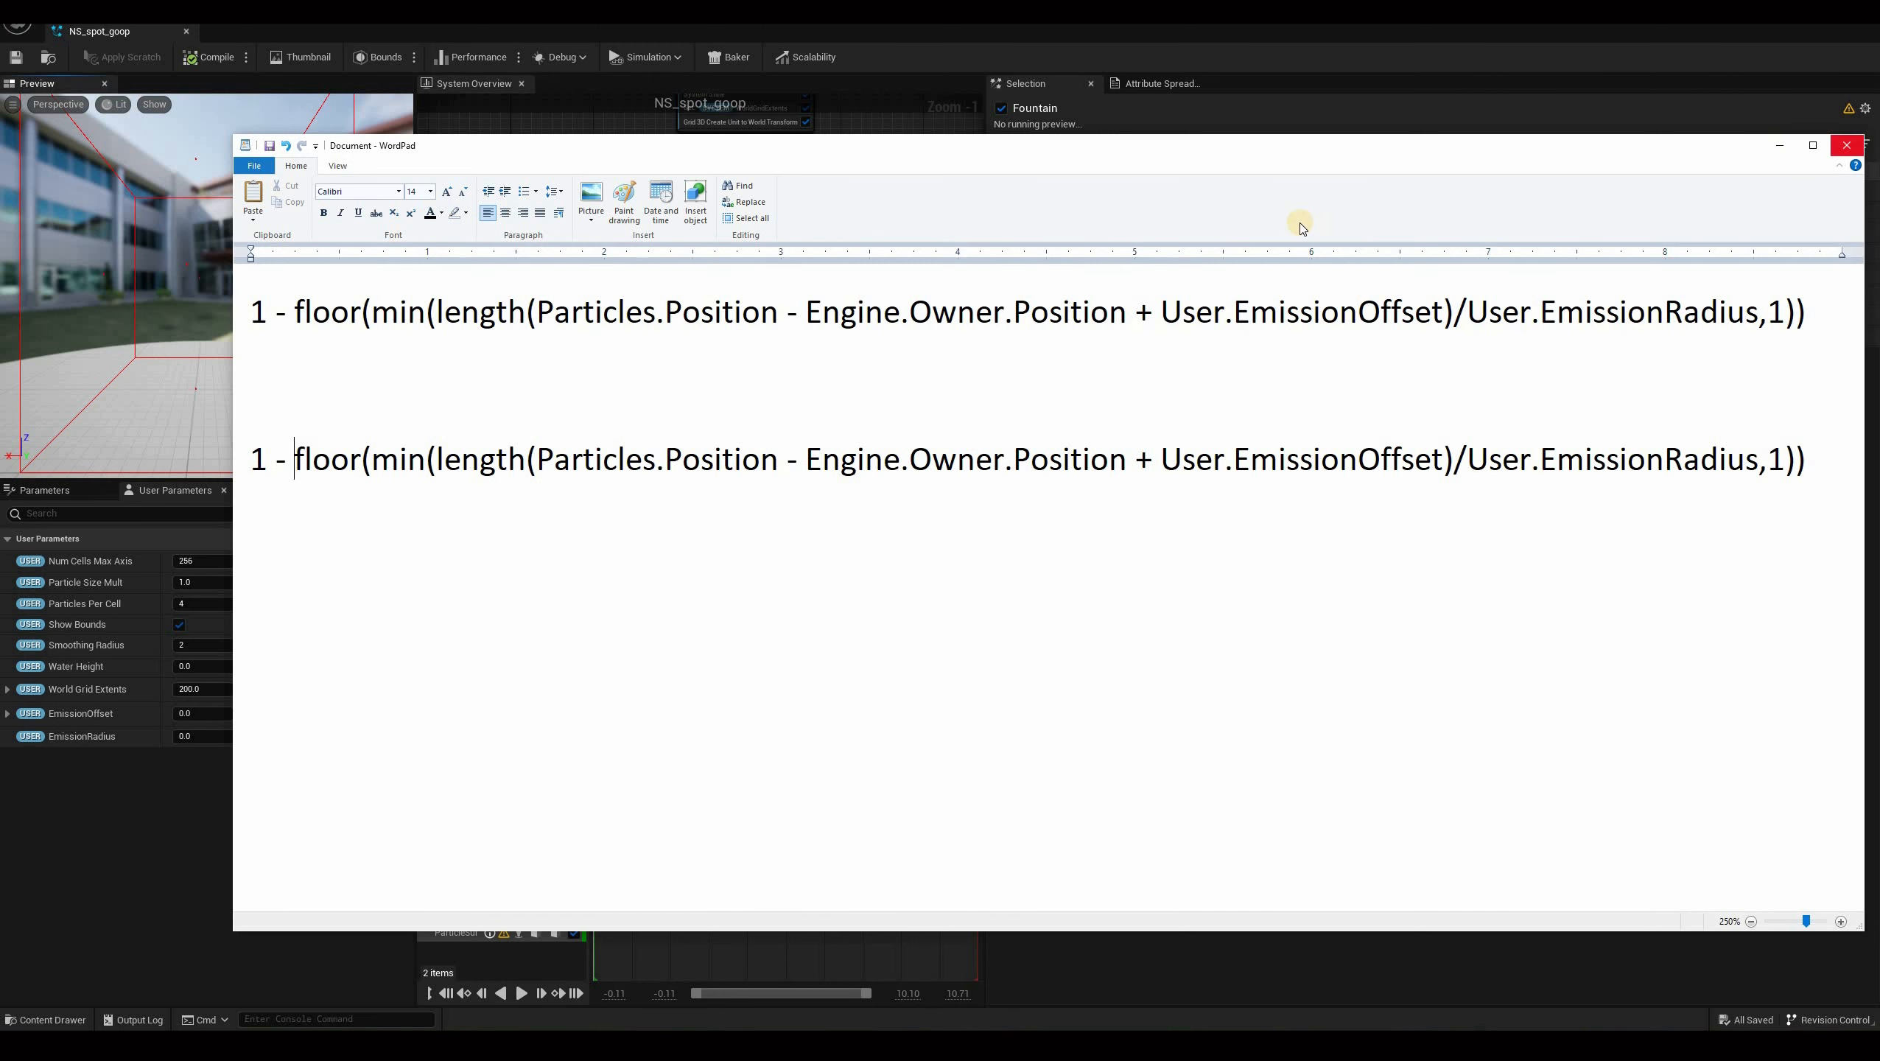
Return to the Niagara editor, replay the preview, and set the EmissionRadius user parameter to 50.
key(alt+Tab)
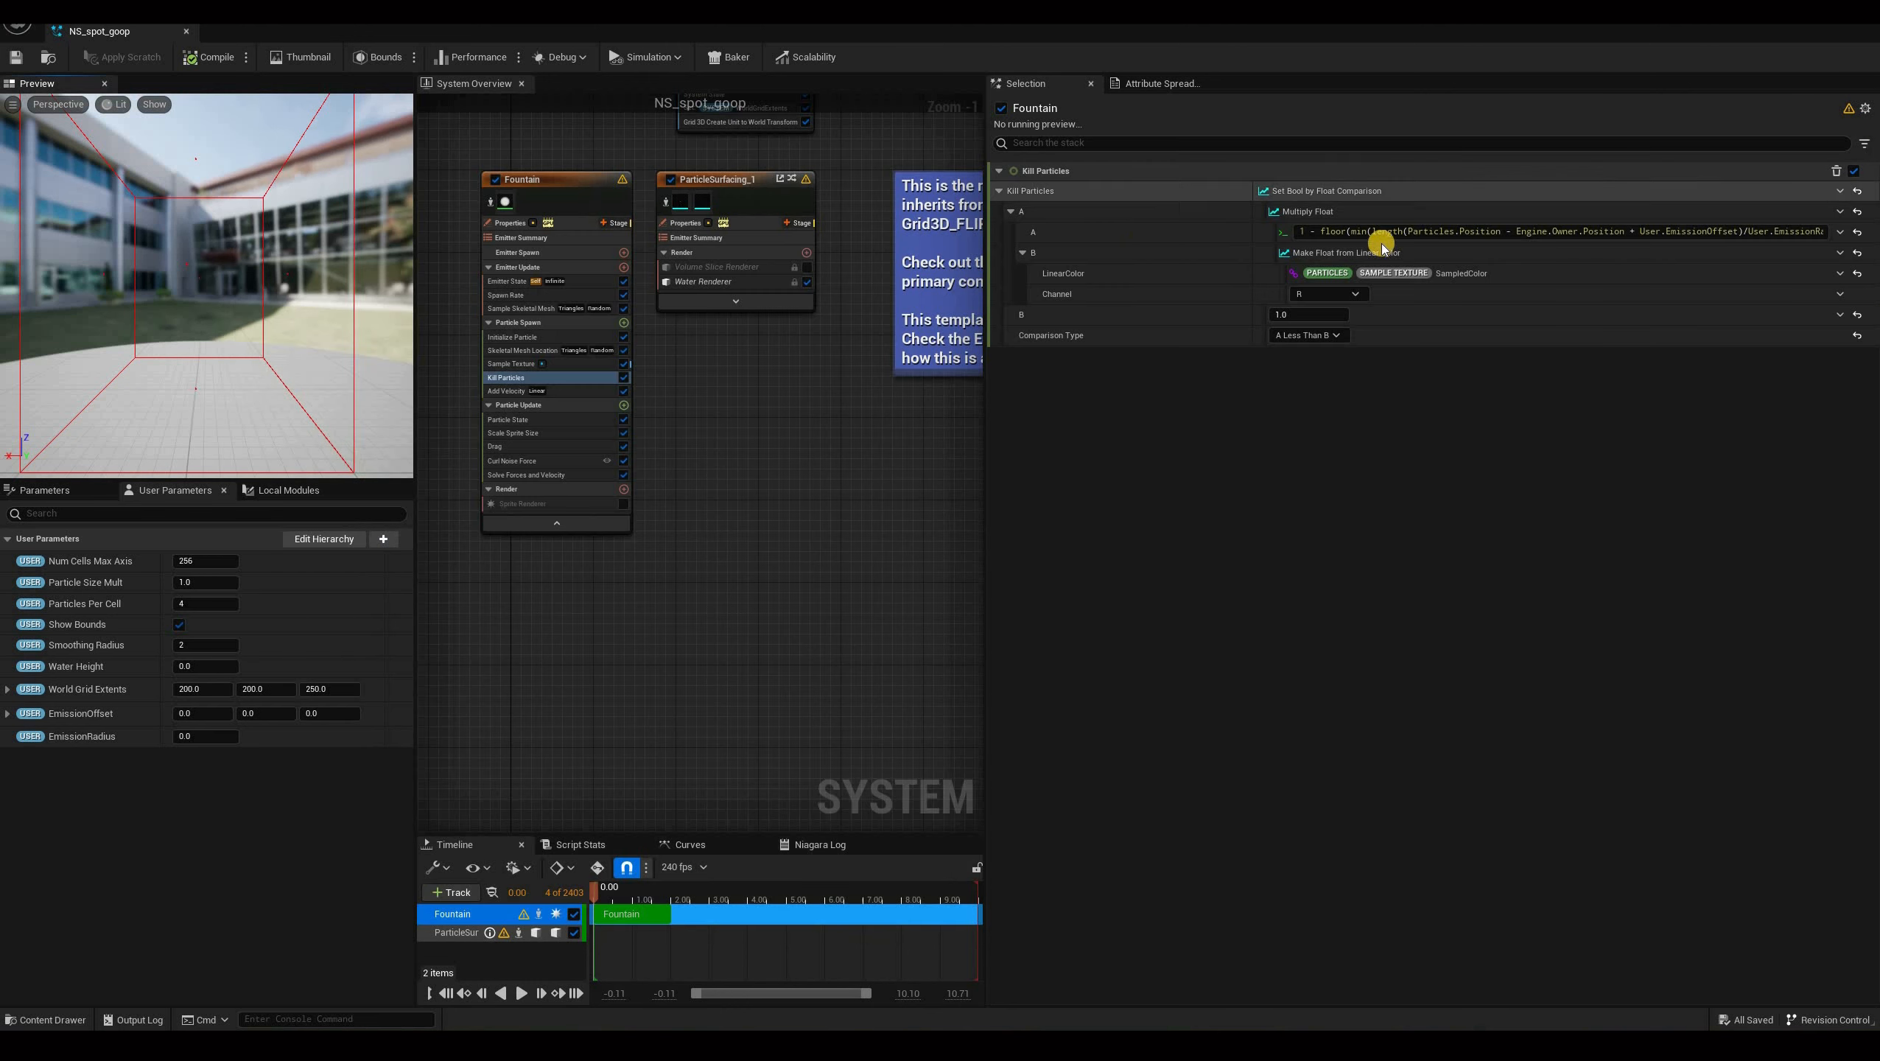
click(529, 994)
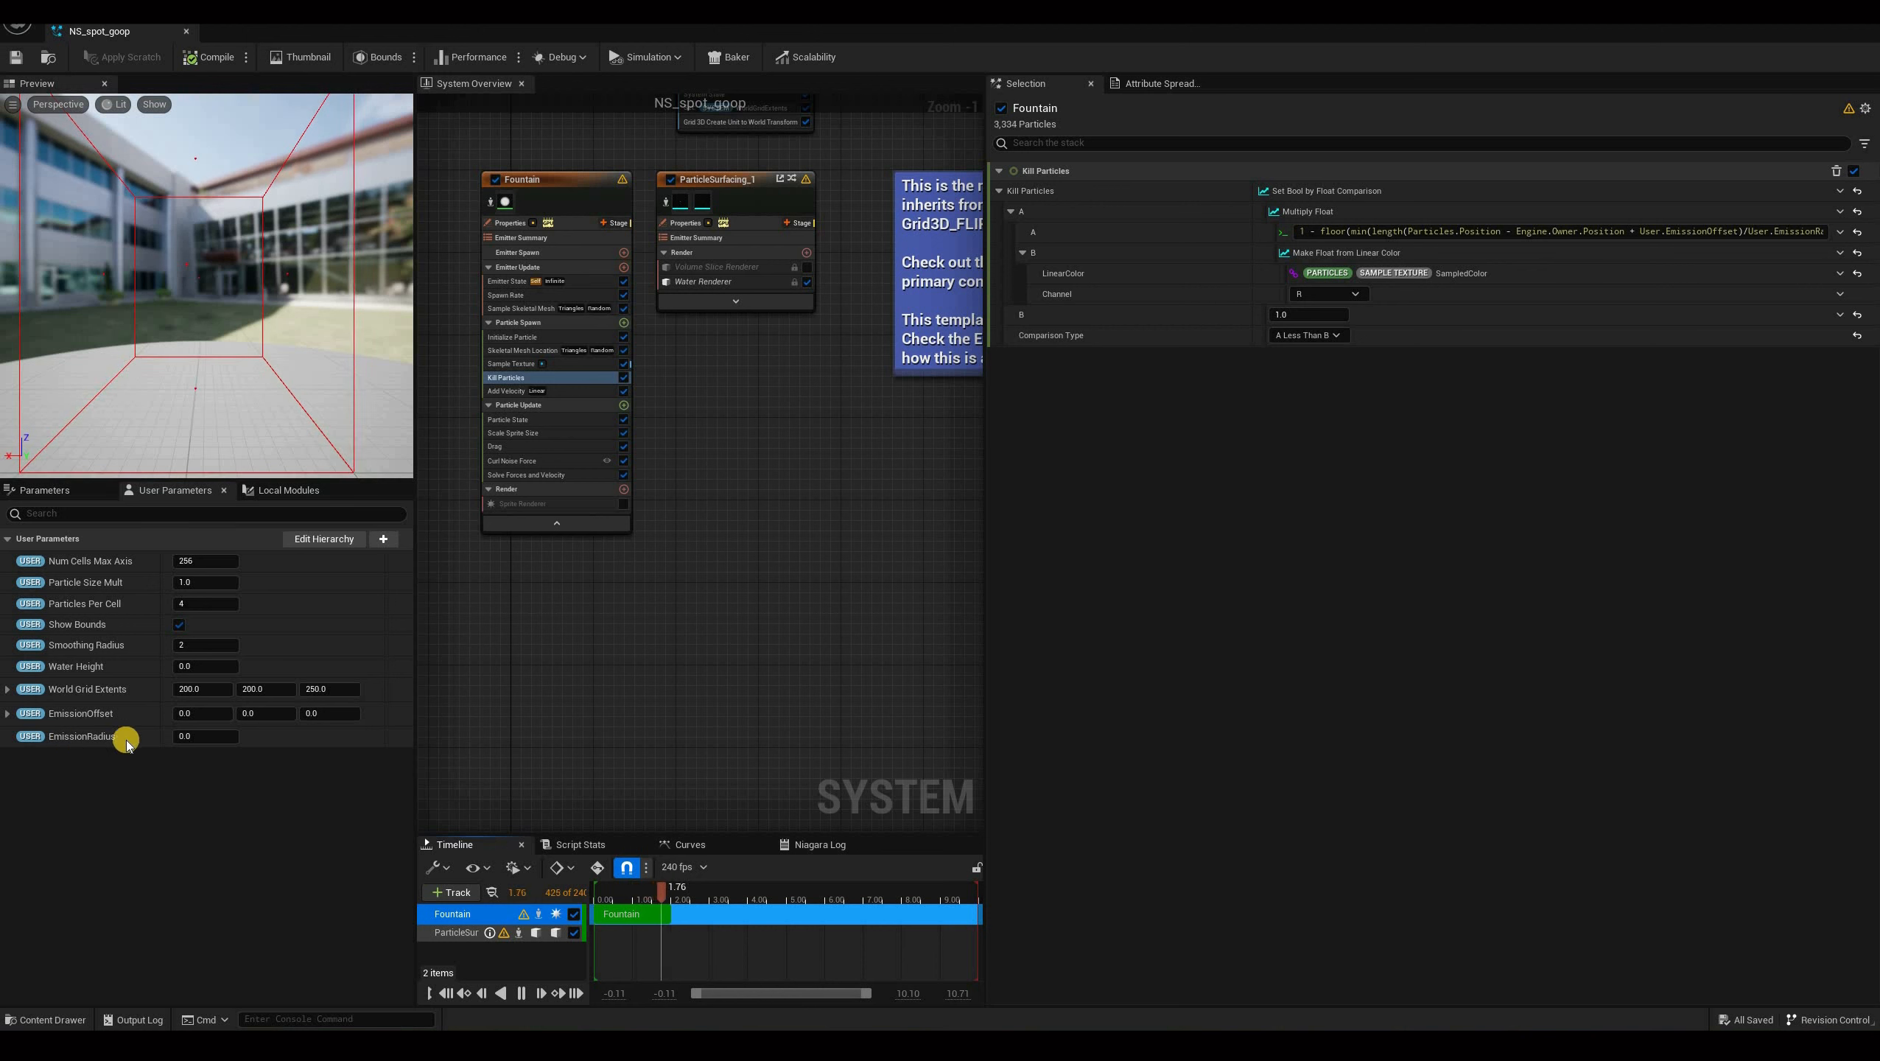
key(space)
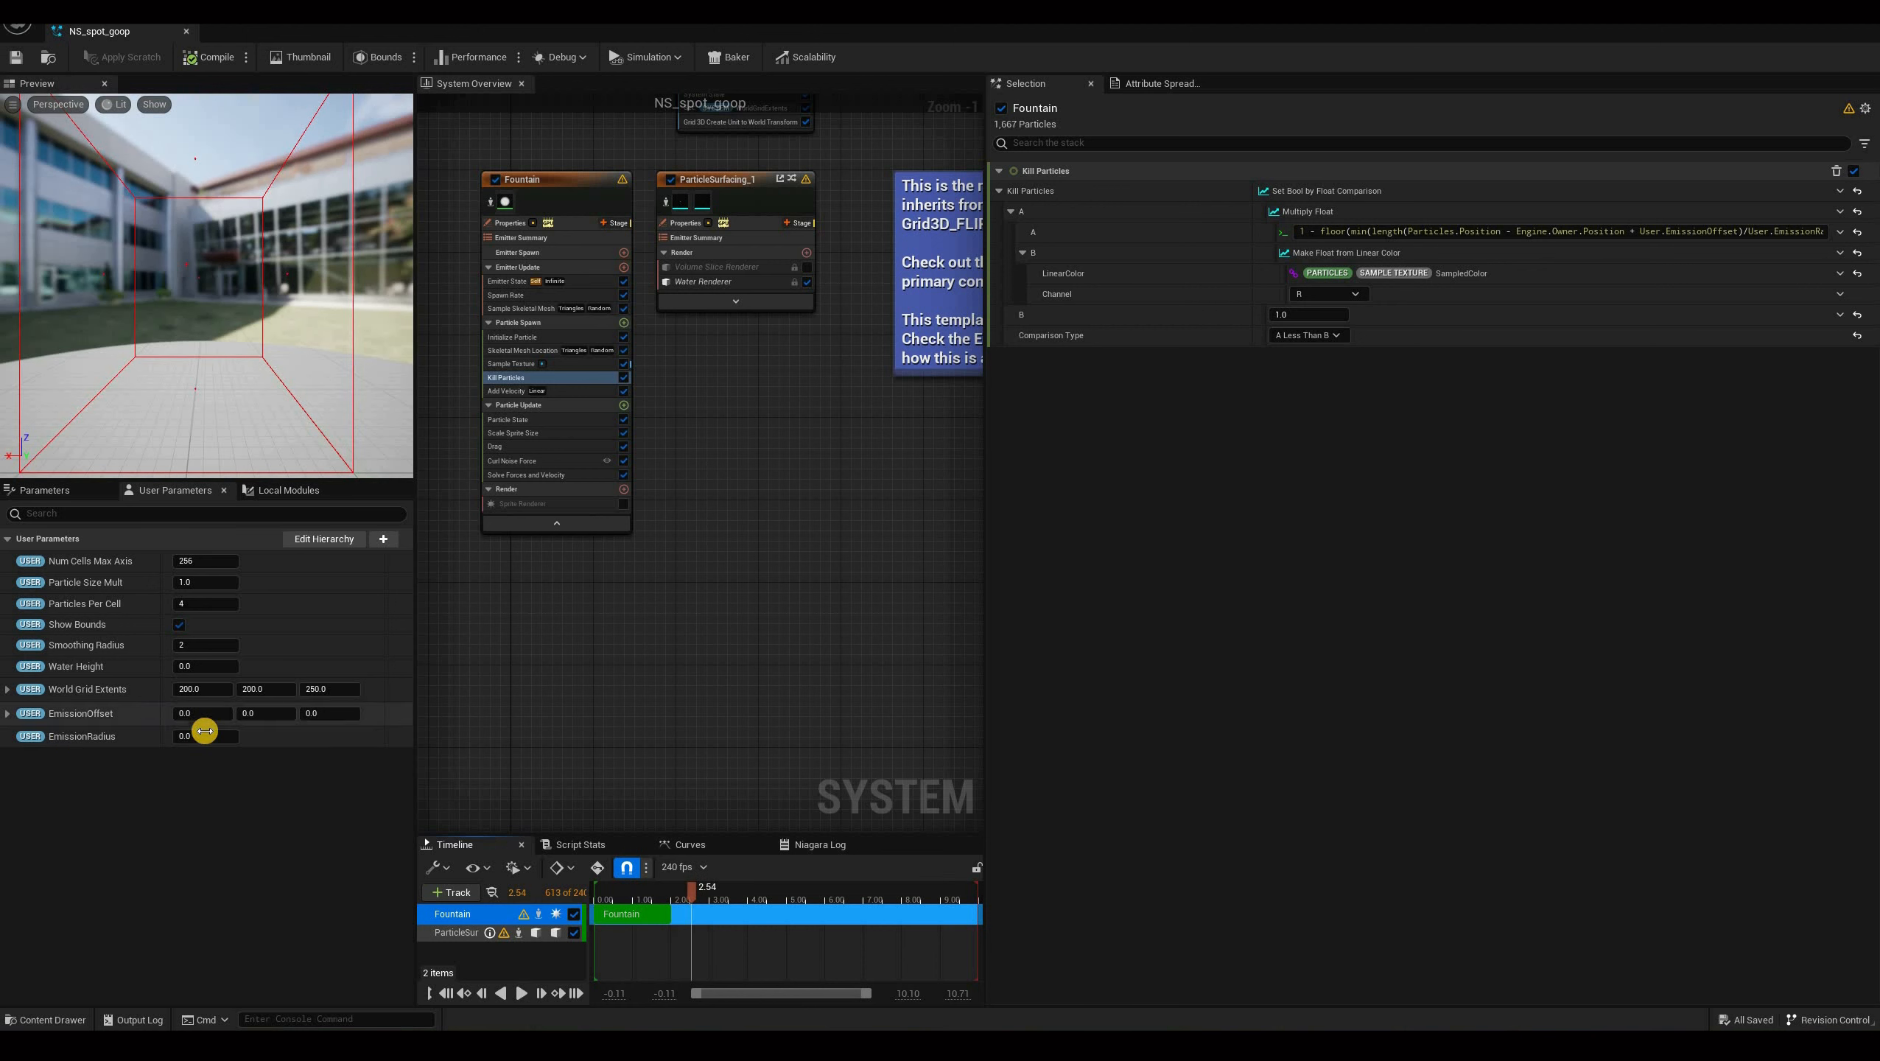
click(205, 731)
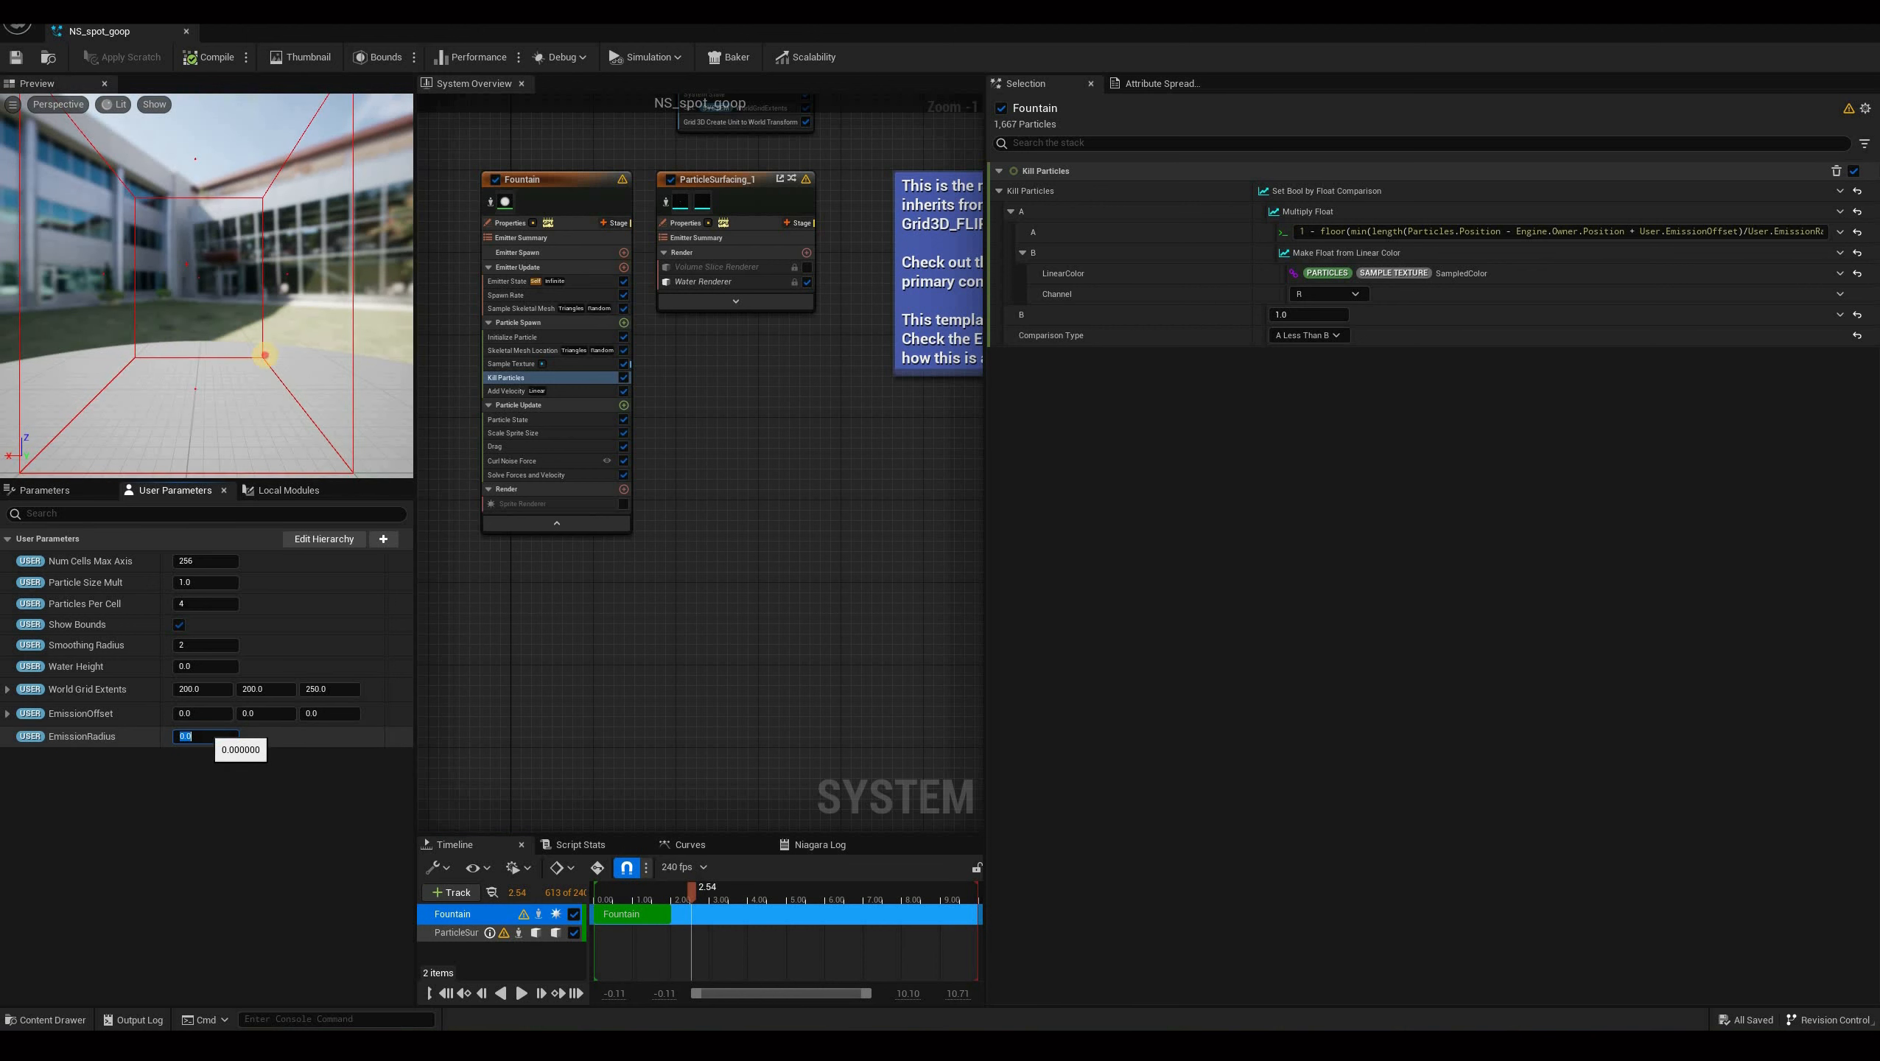
text(50)
key(Return)
drag(189, 405, 118, 344)
Set the EmissionOffset user parameter's Z value to -150, replaying the preview to check the spawn position.
click(518, 994)
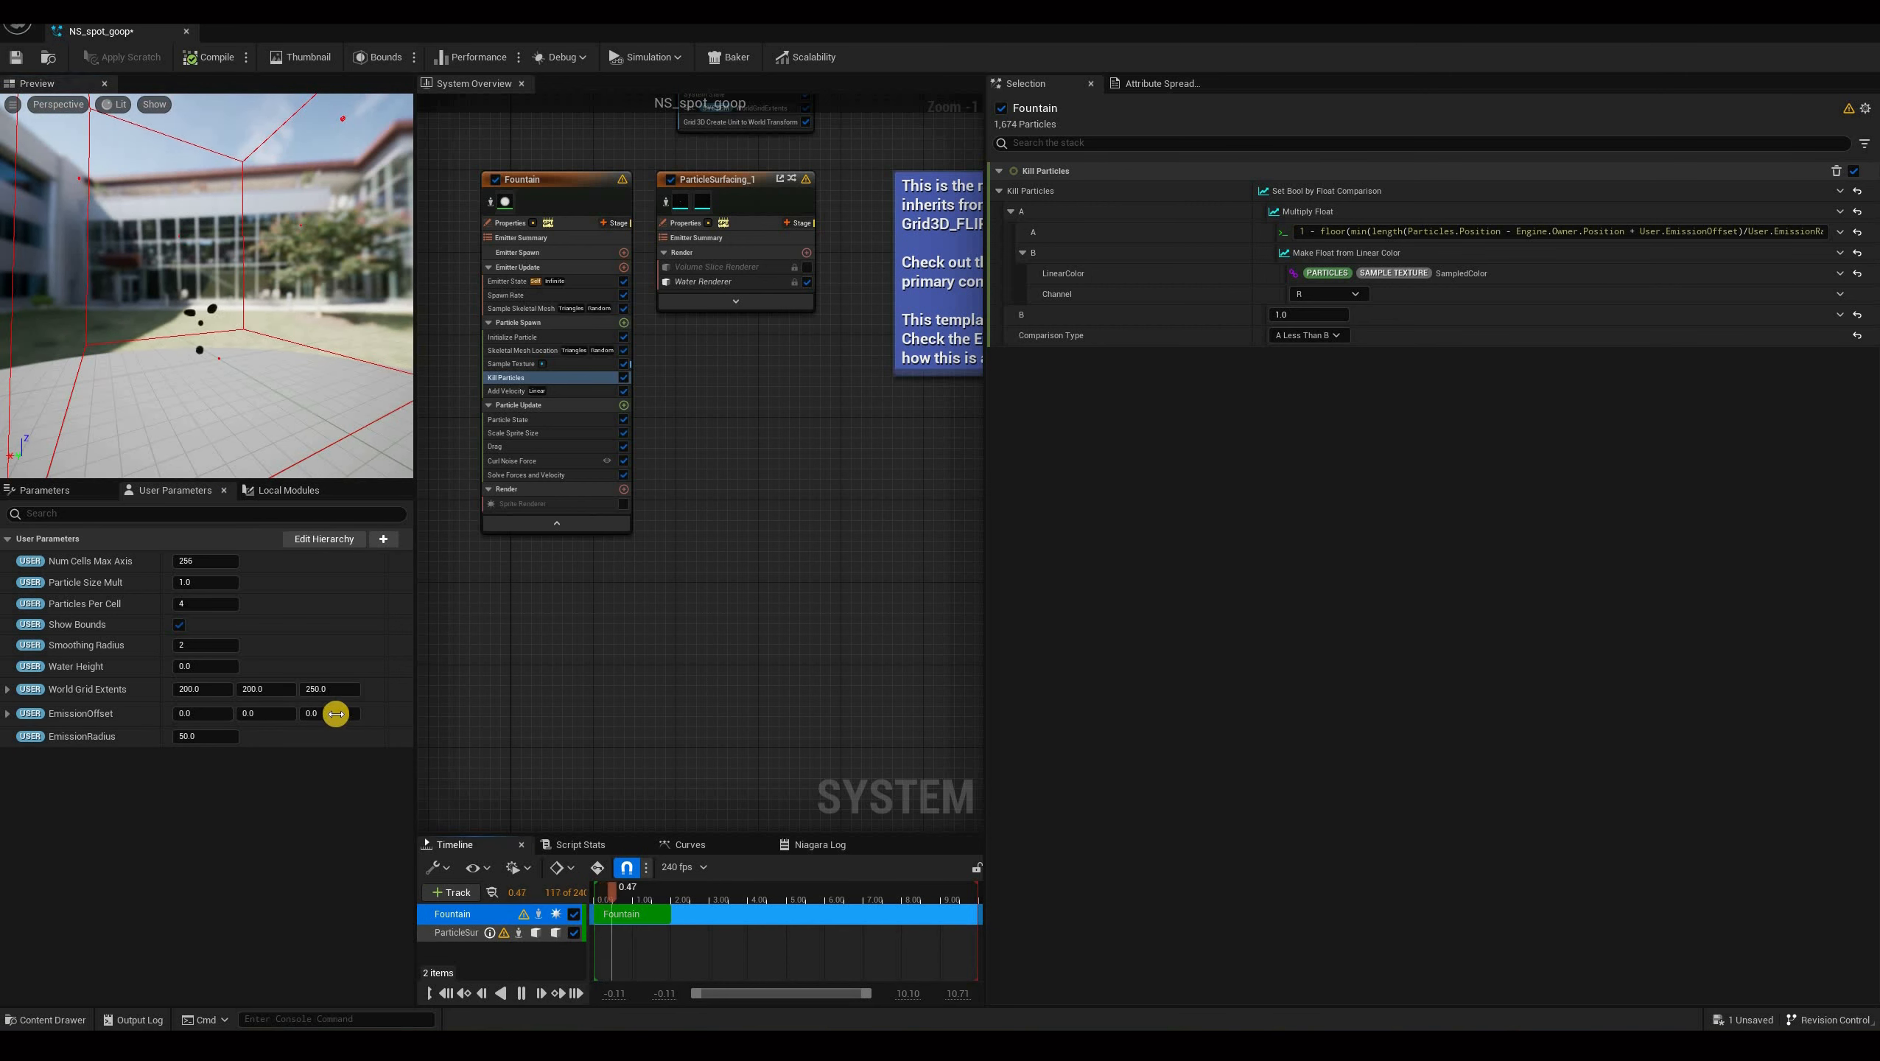
click(525, 998)
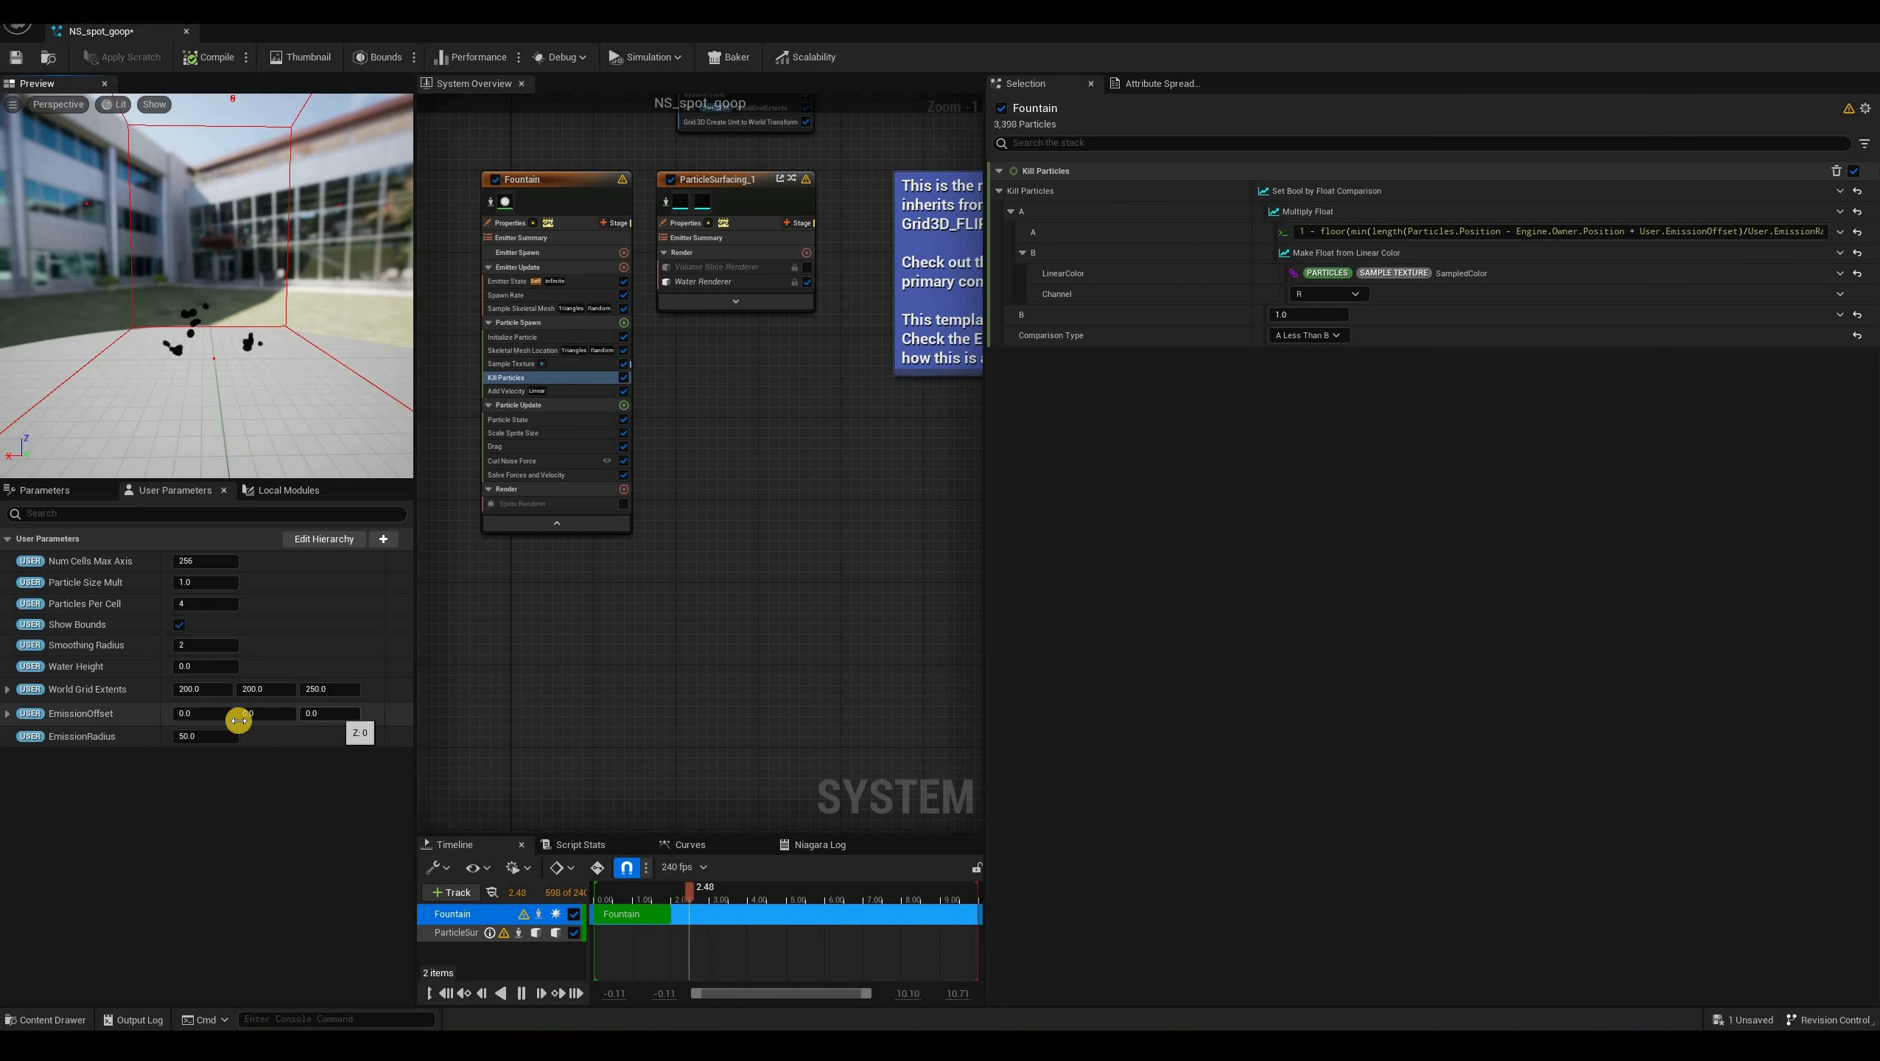
click(523, 996)
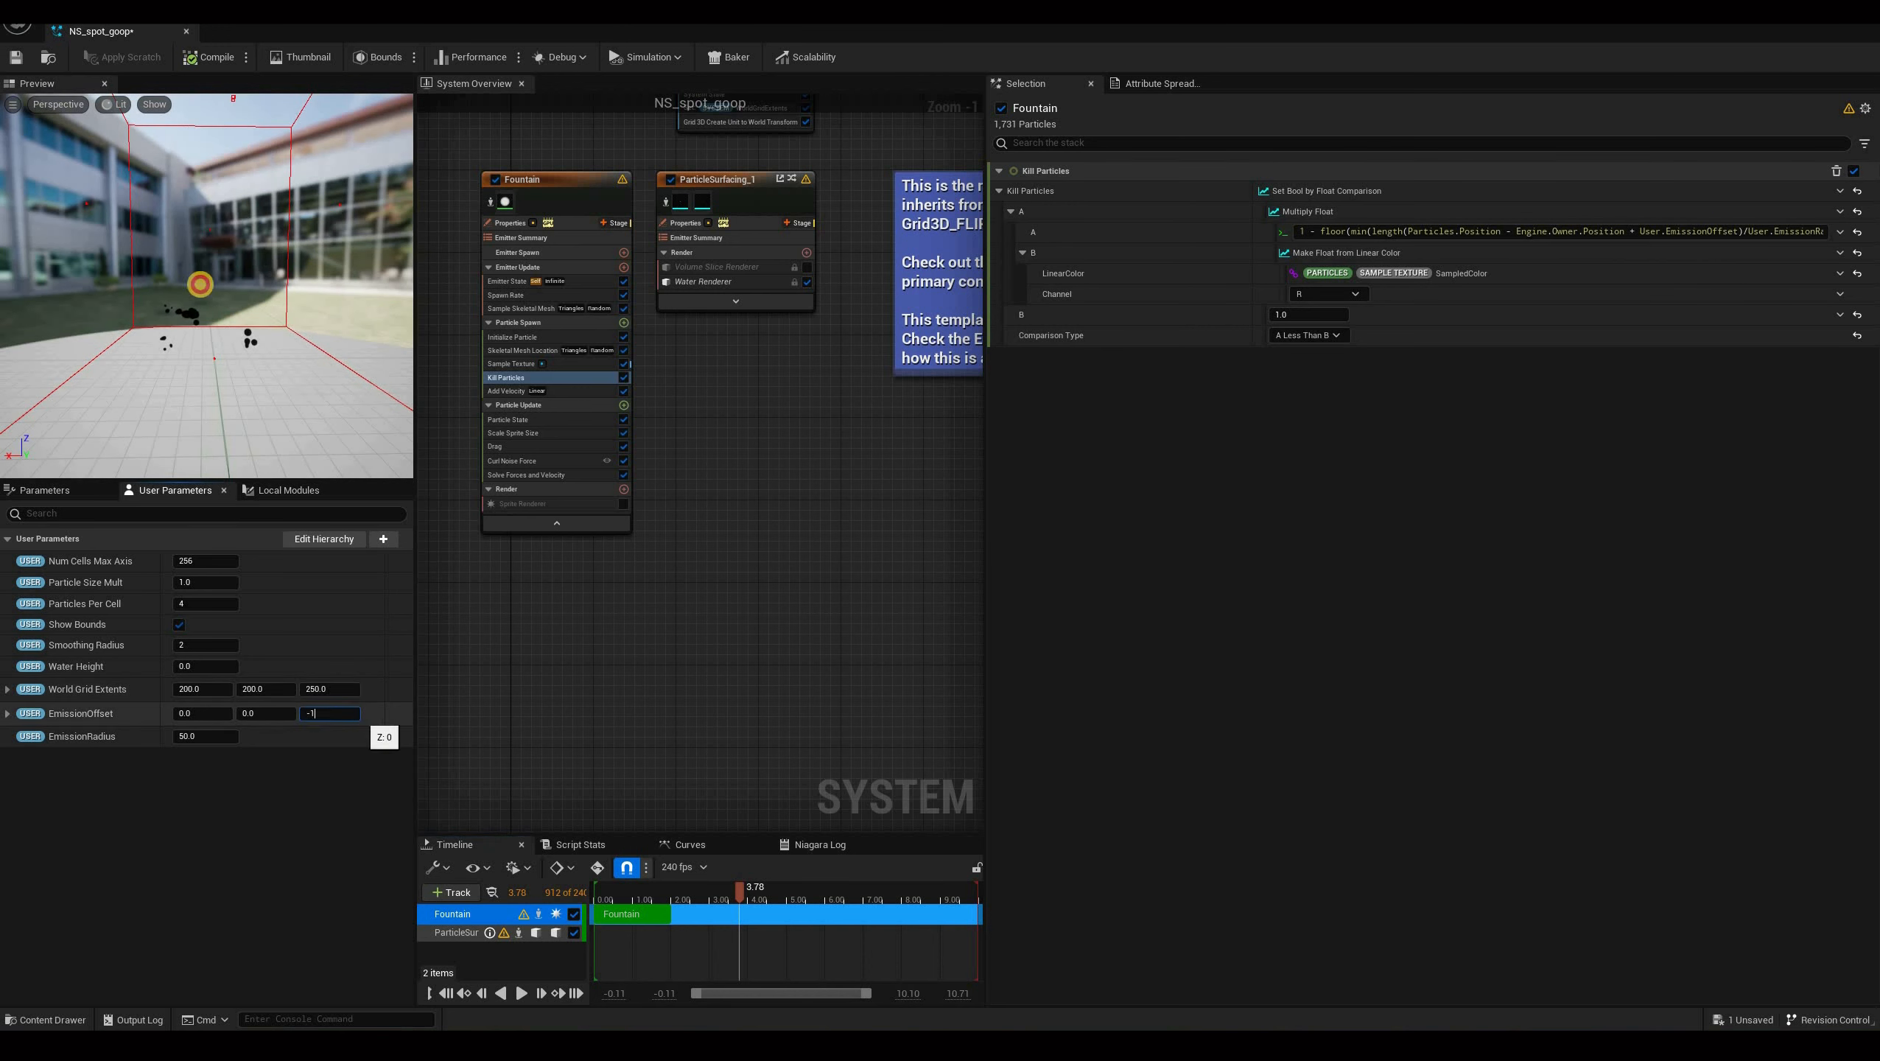
text(0)
key(Return)
drag(187, 203, 295, 334)
scroll(242, 197, down, 4)
click(319, 713)
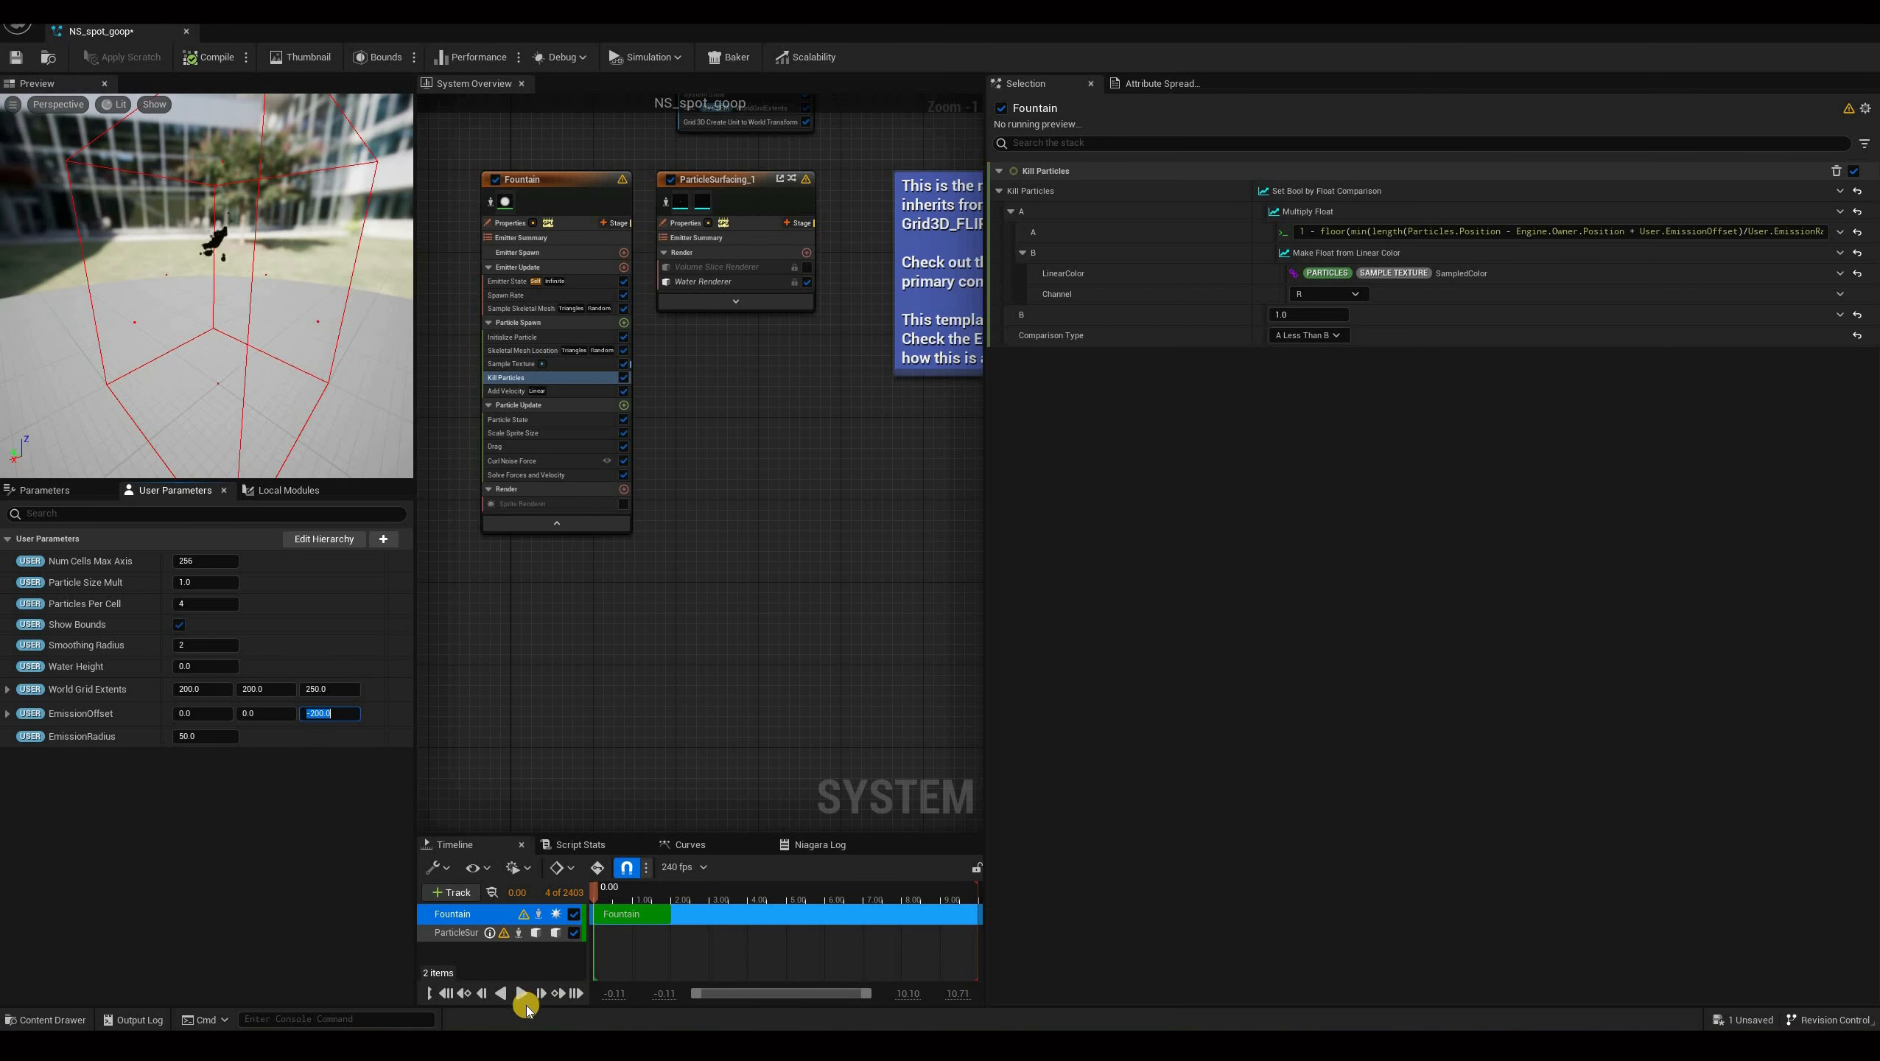
drag(370, 323, 352, 311)
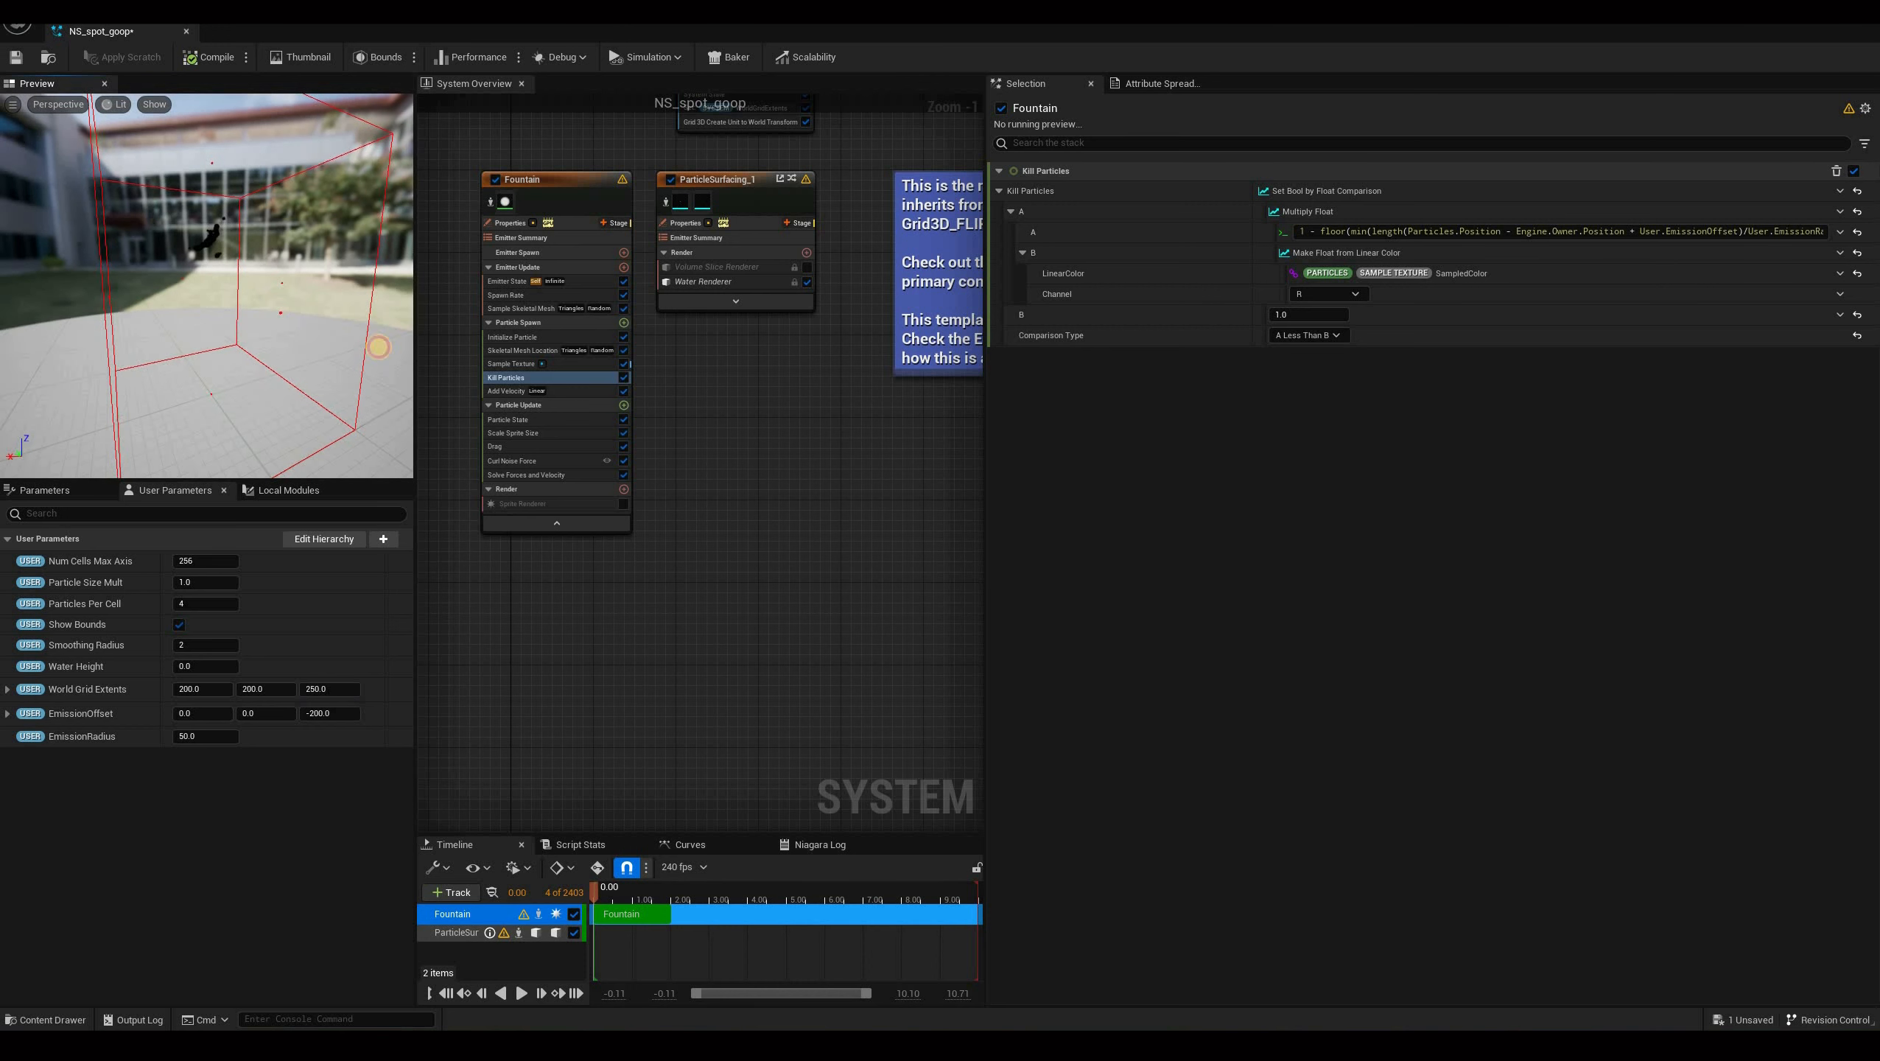
click(522, 993)
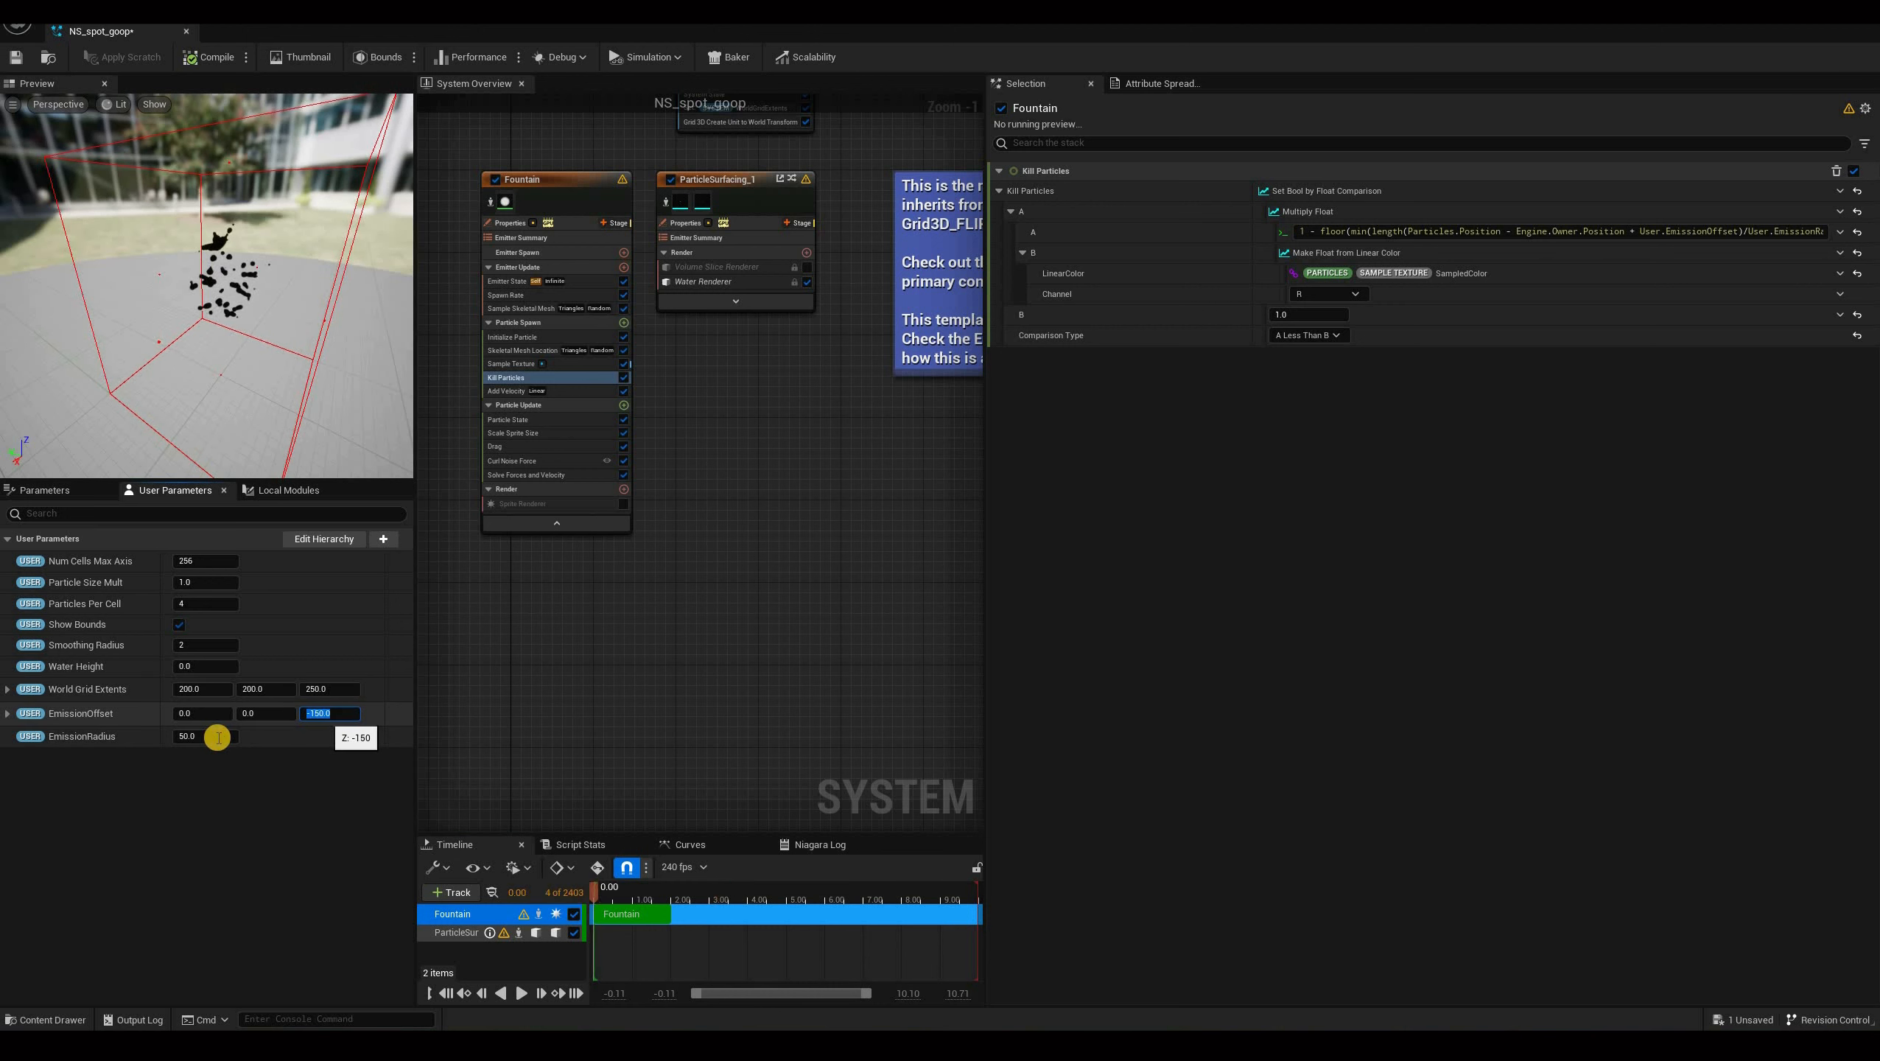
key(Return)
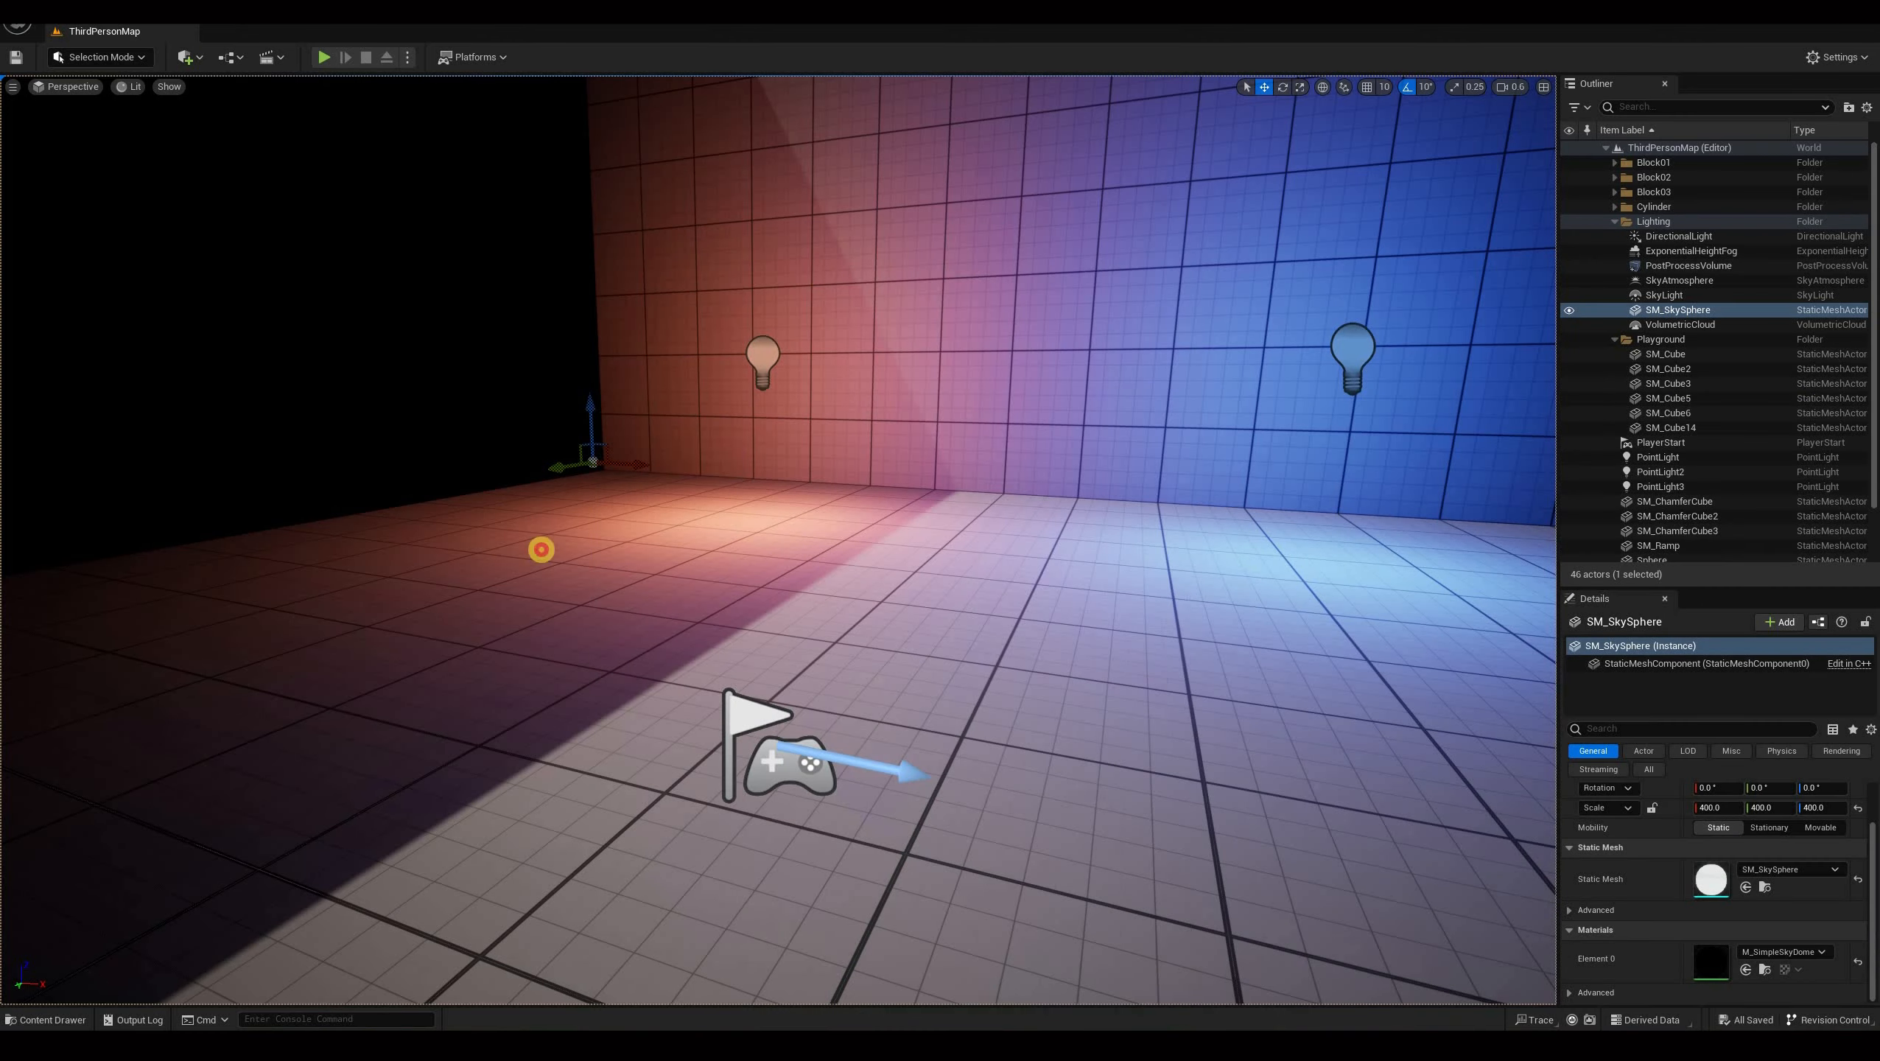
Play the level in the editor and move the character around to inspect the goop effect.
key(alt+p)
click(239, 614)
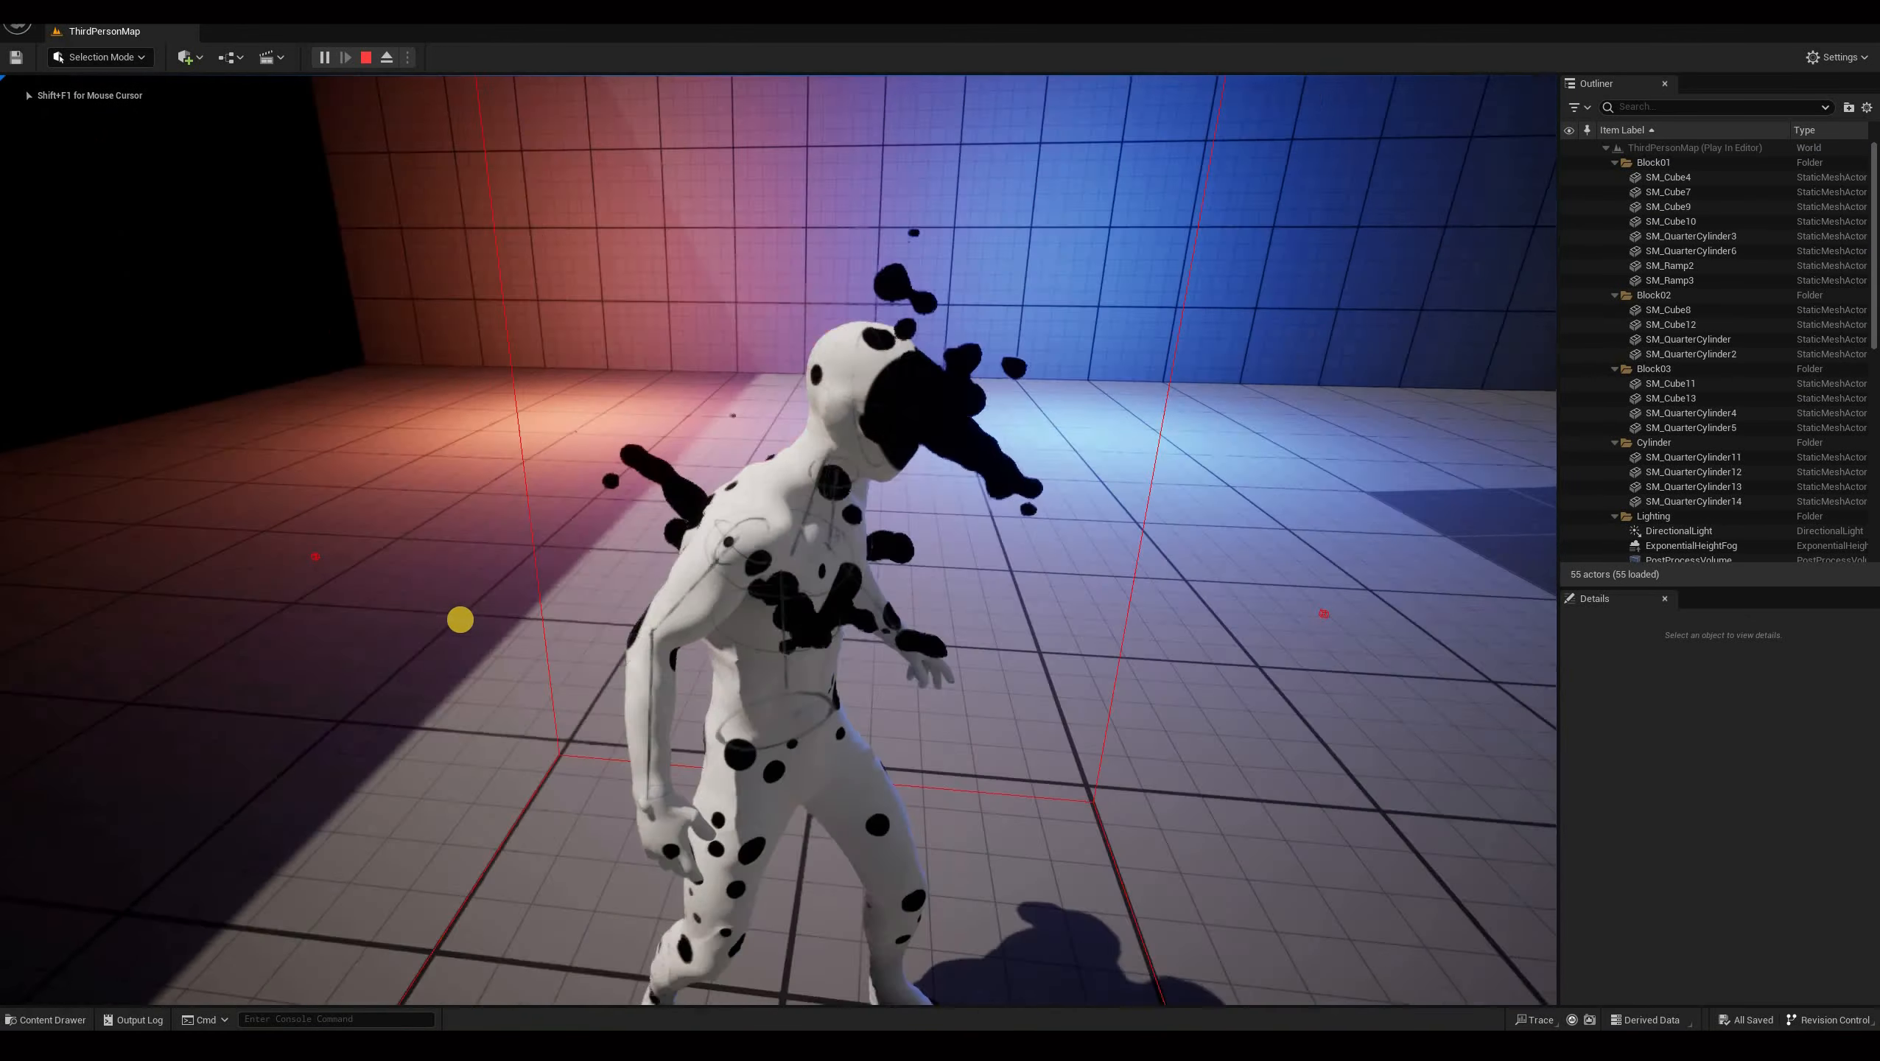
key(w)
key(d)
key(s)
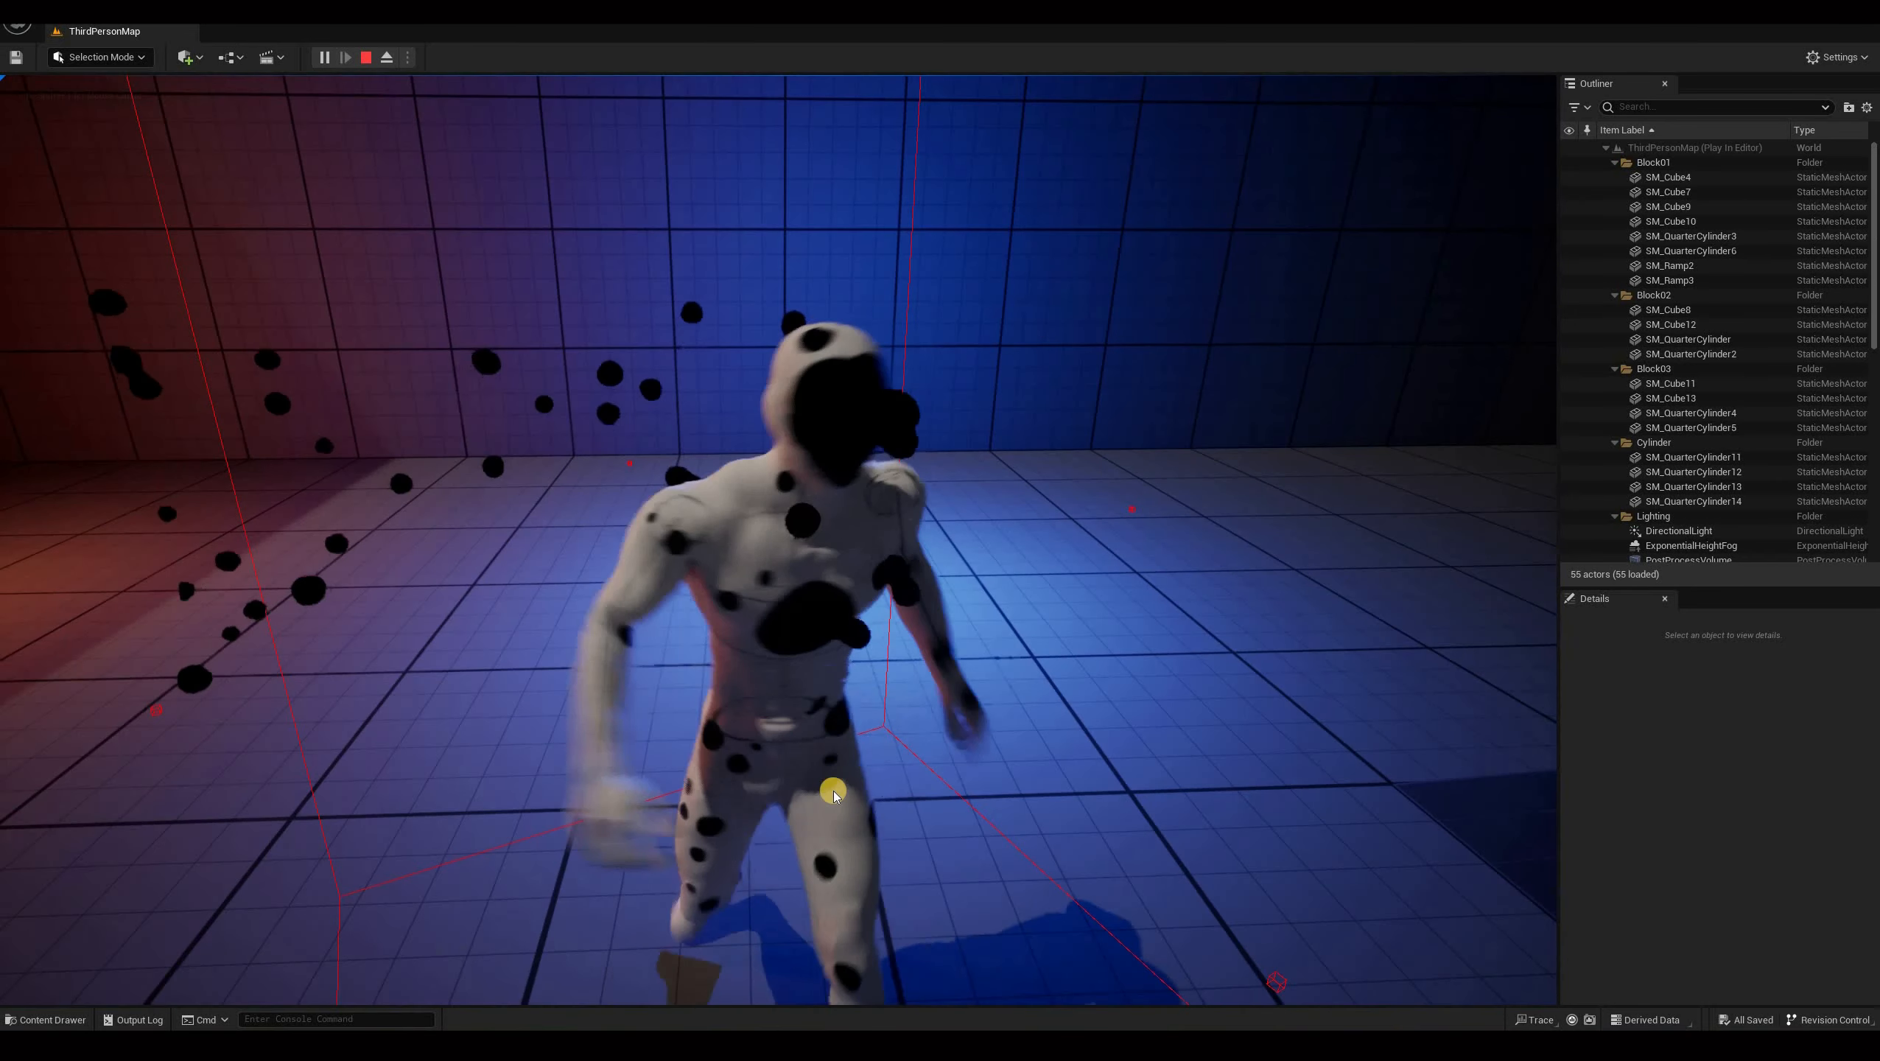
key(shift+F1)
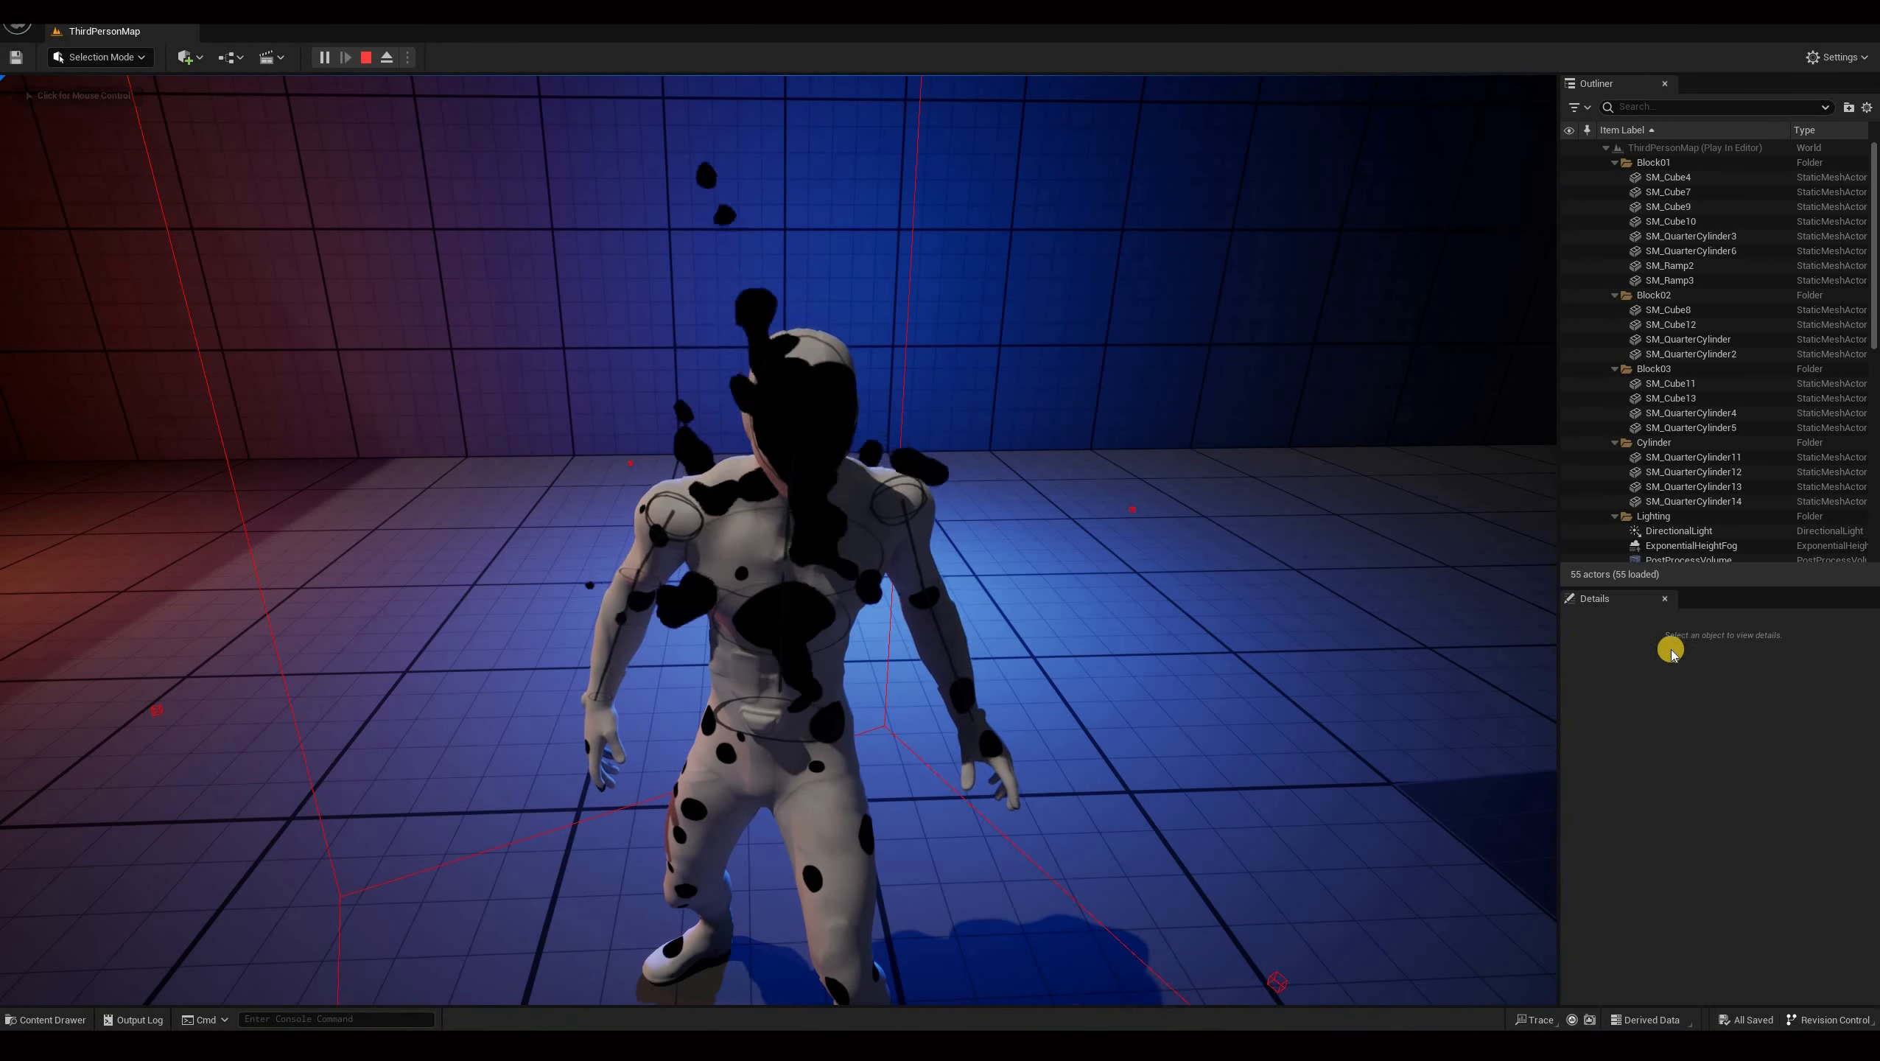
click(921, 499)
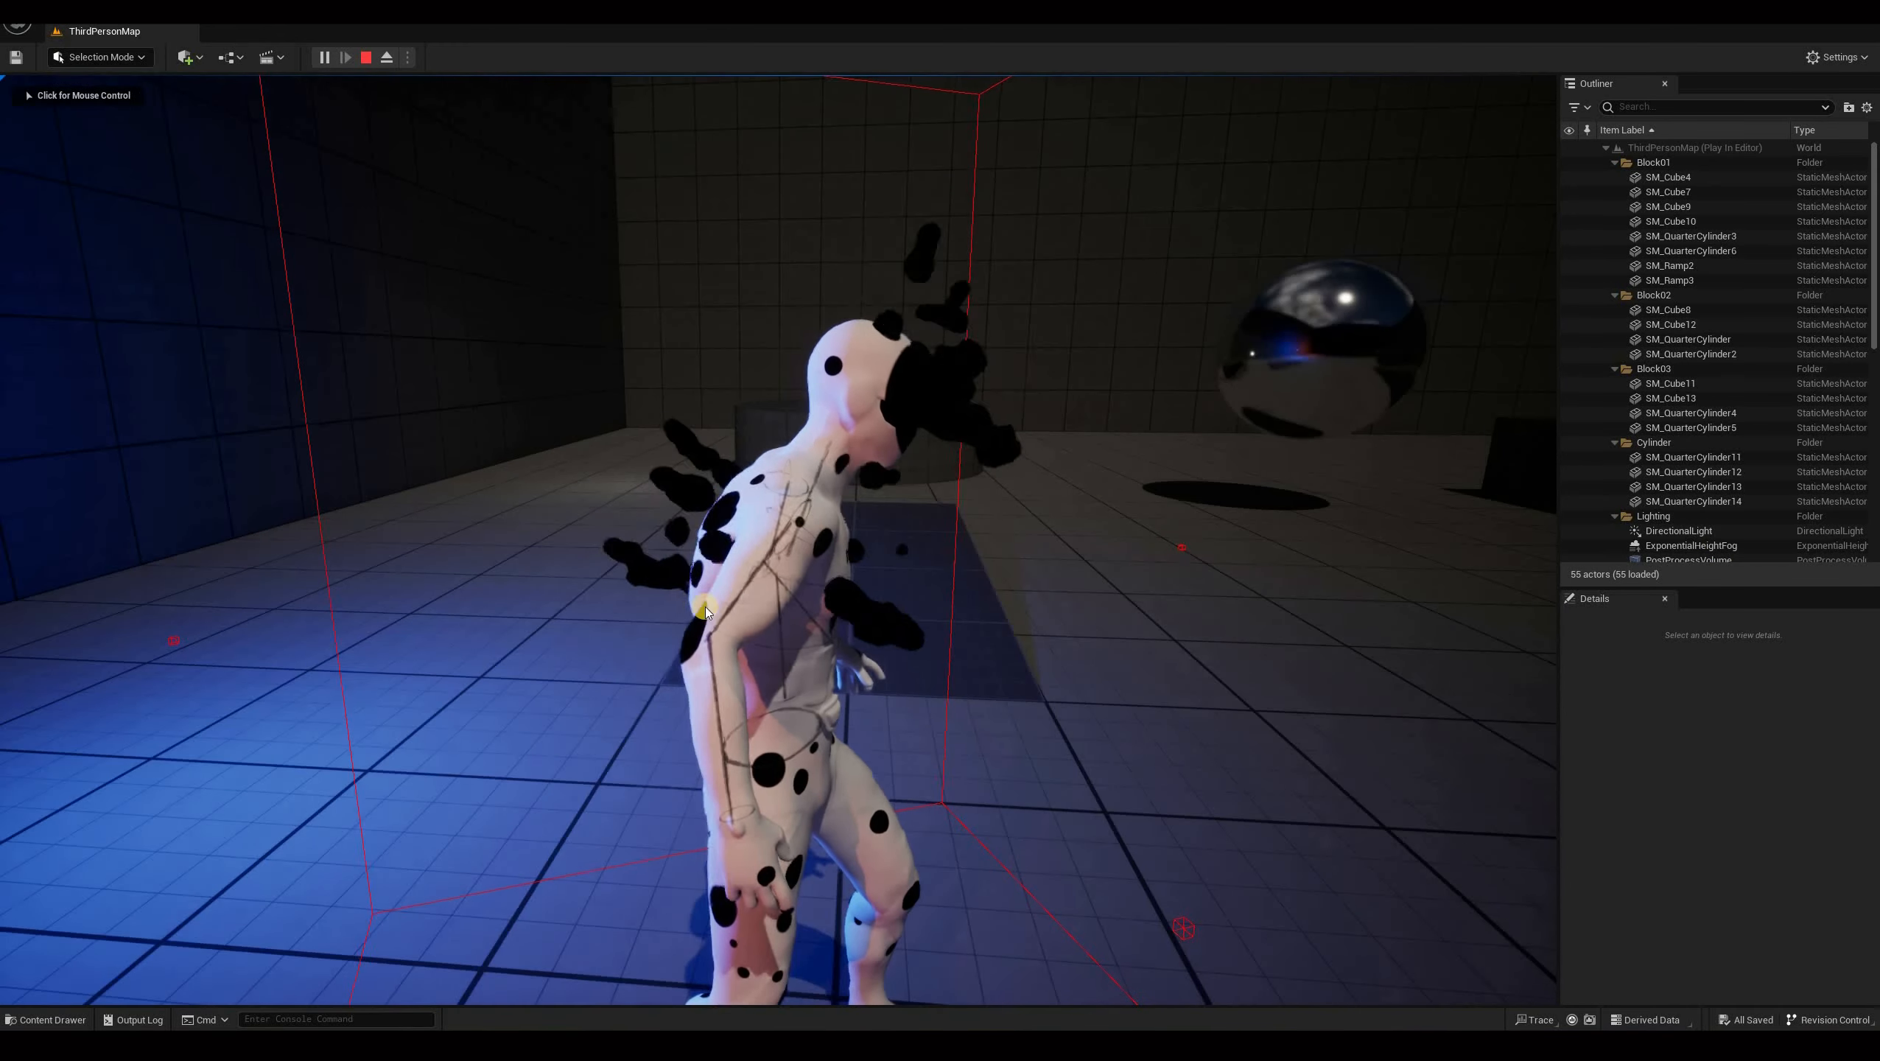
key(shift+F1)
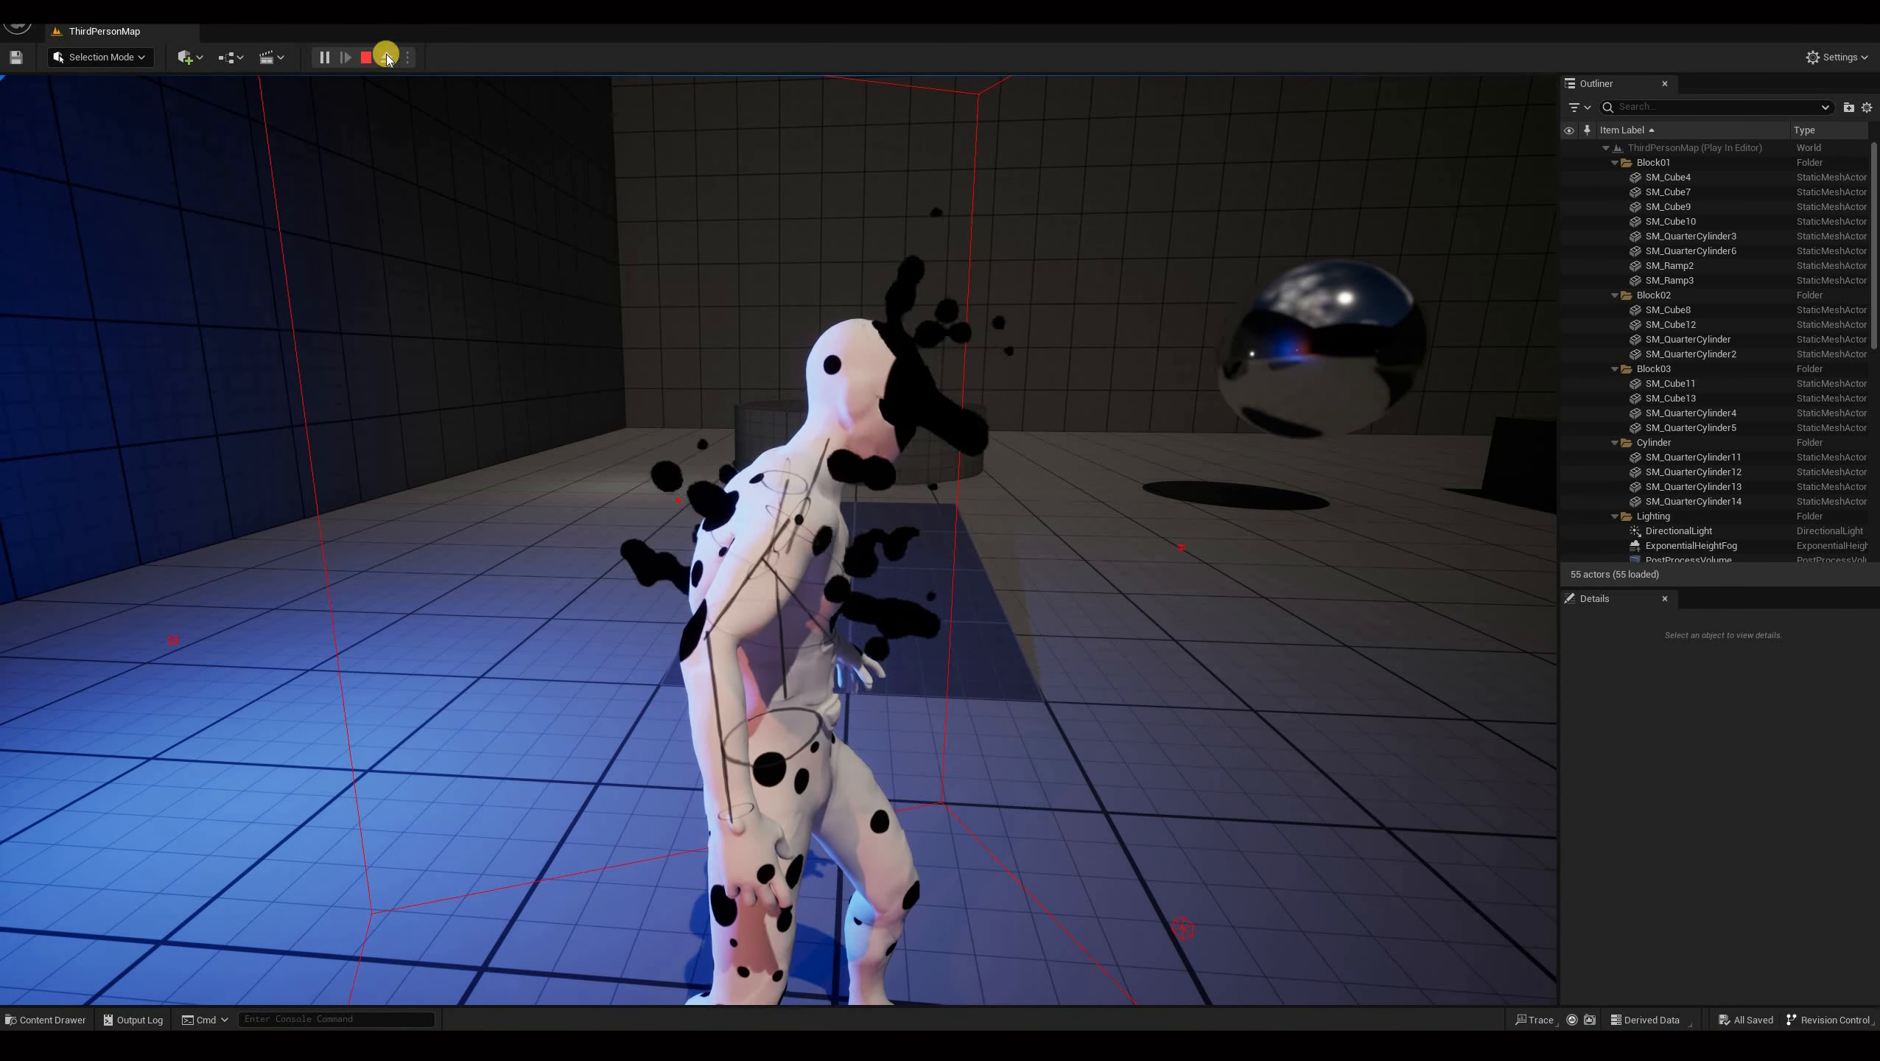
Add a Wind Force module to the Fountain emitter's Particle Update group.
mouse_move(551, 1045)
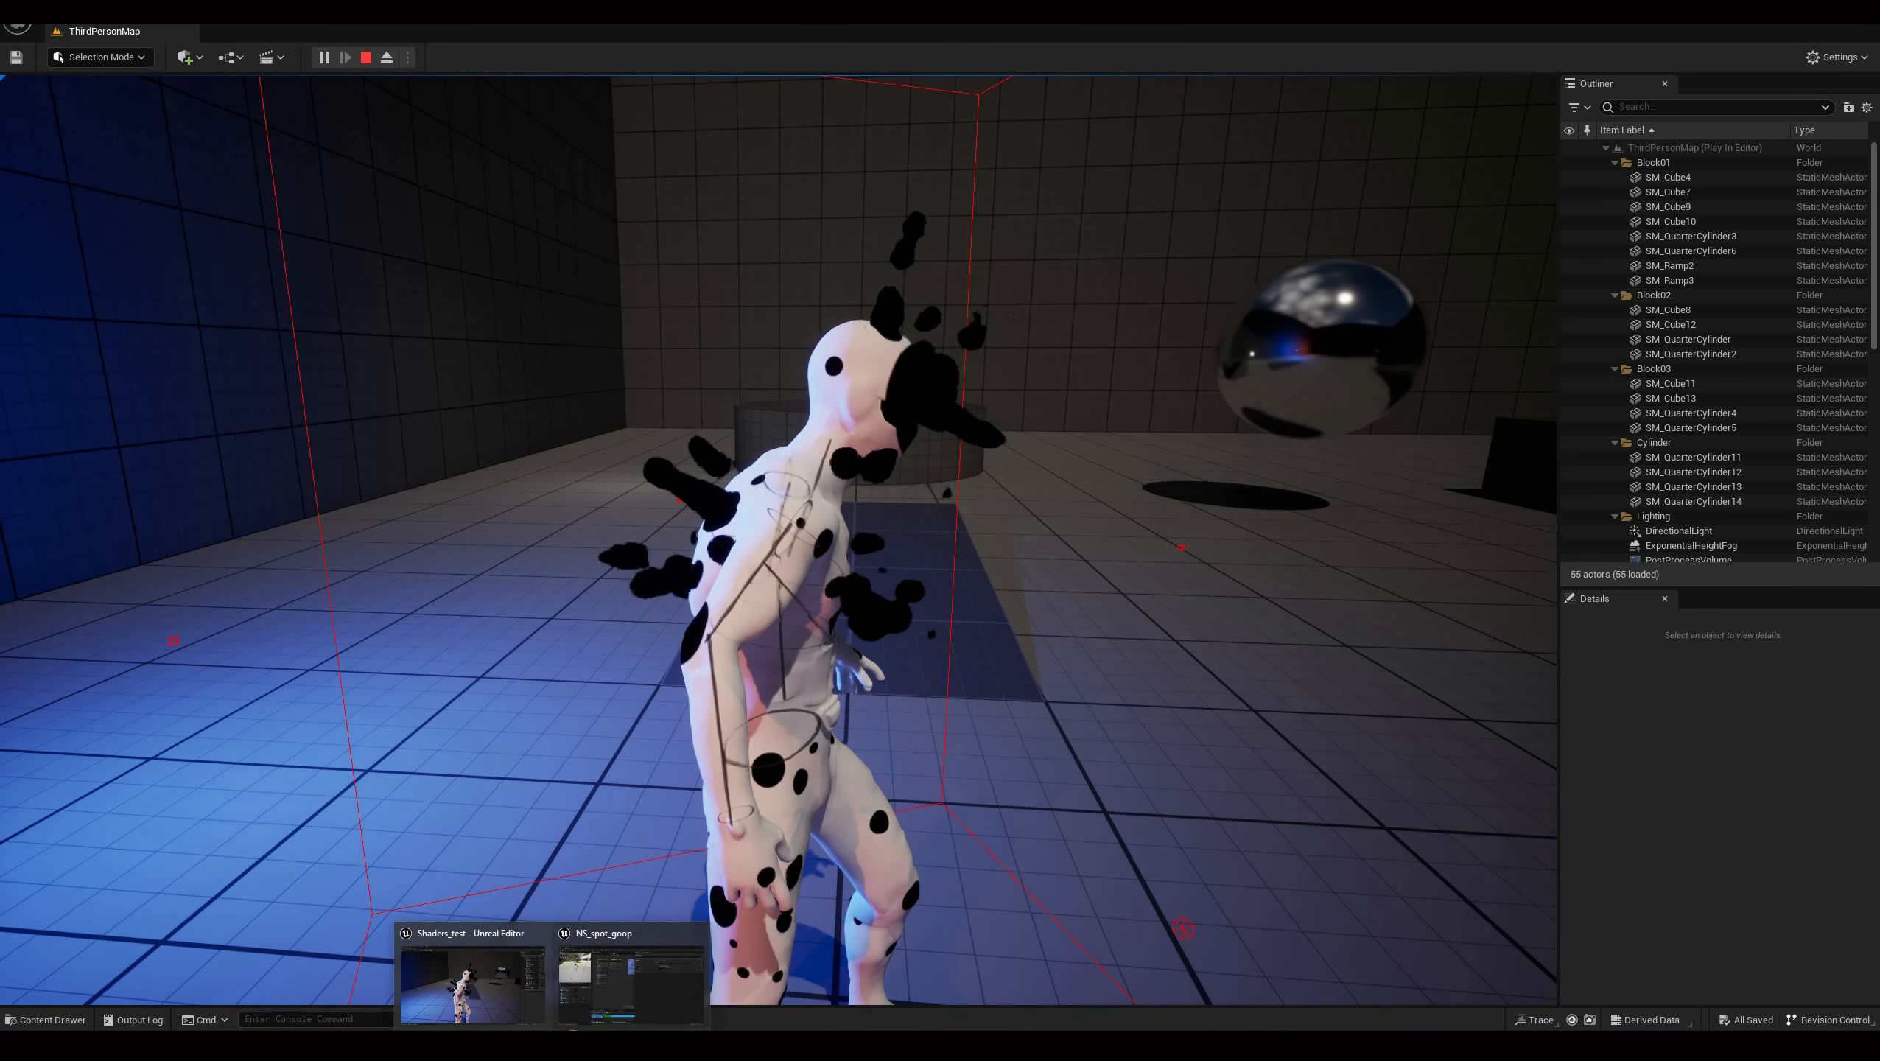
click(635, 1011)
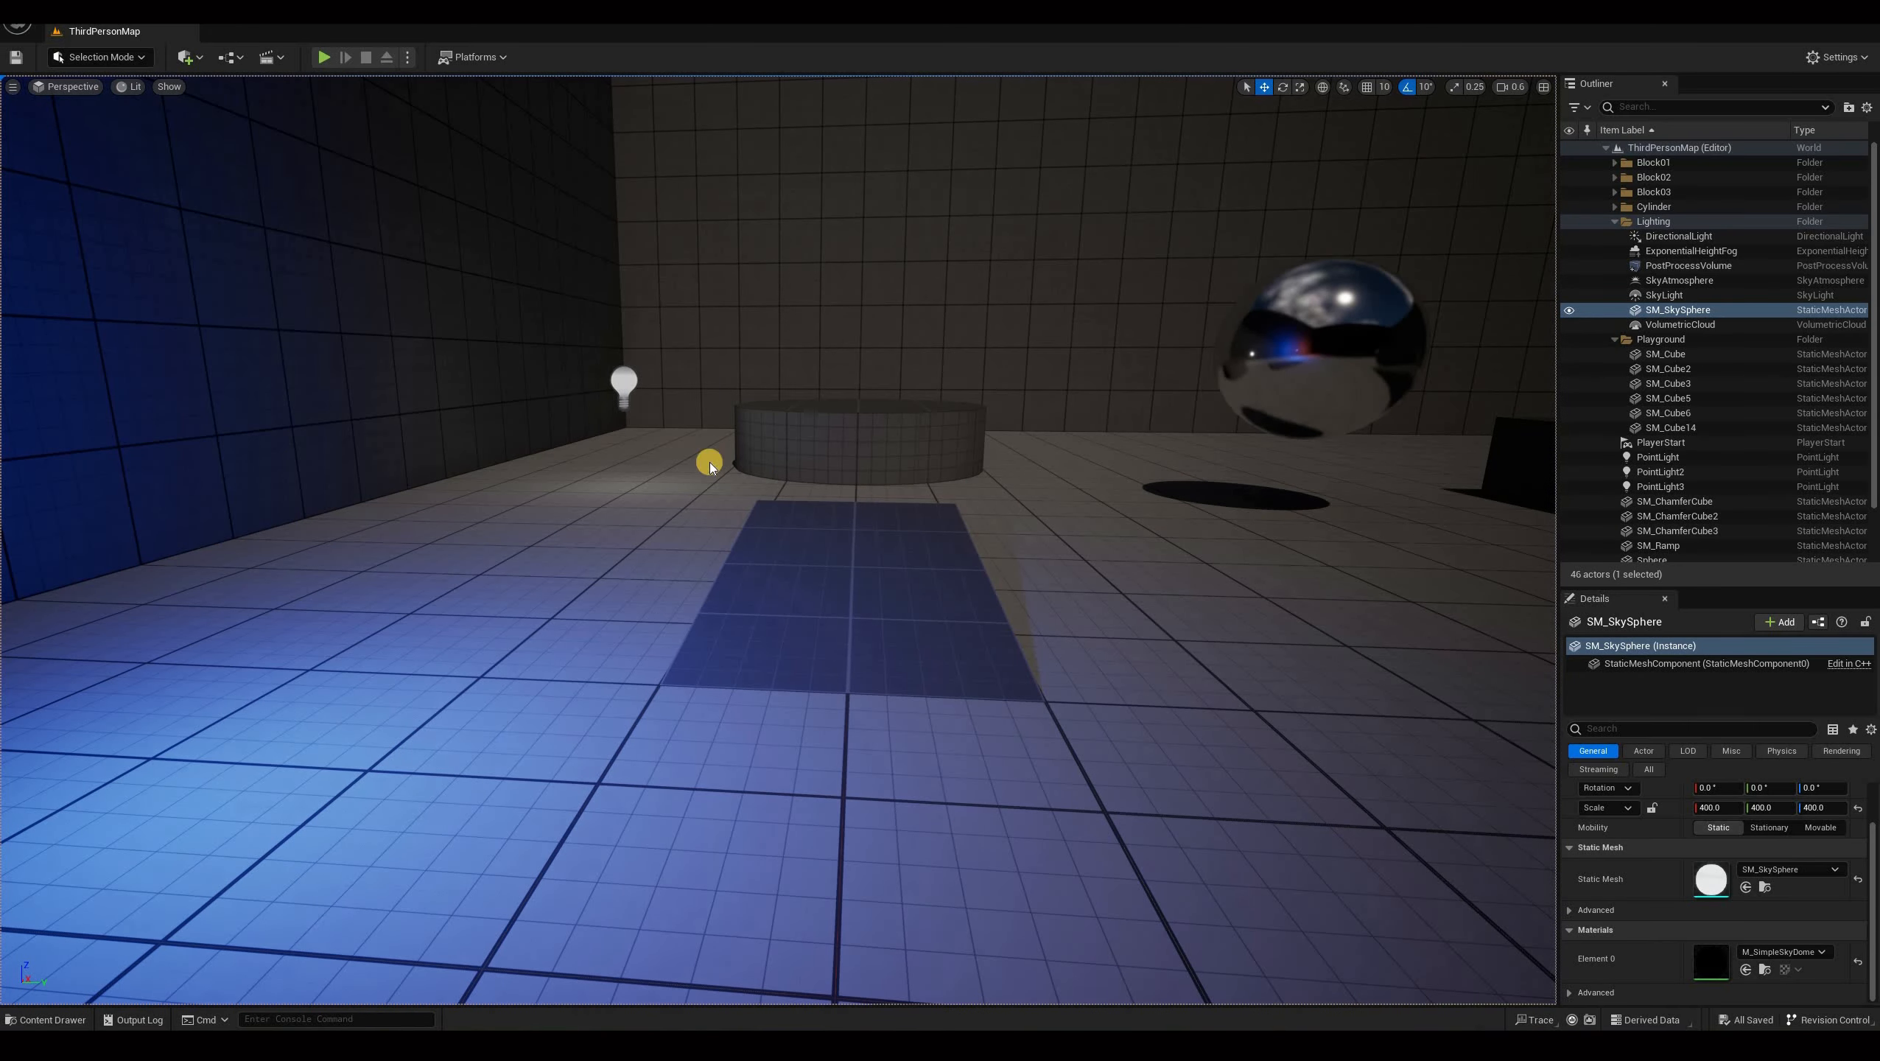
mouse_move(552, 1045)
click(633, 988)
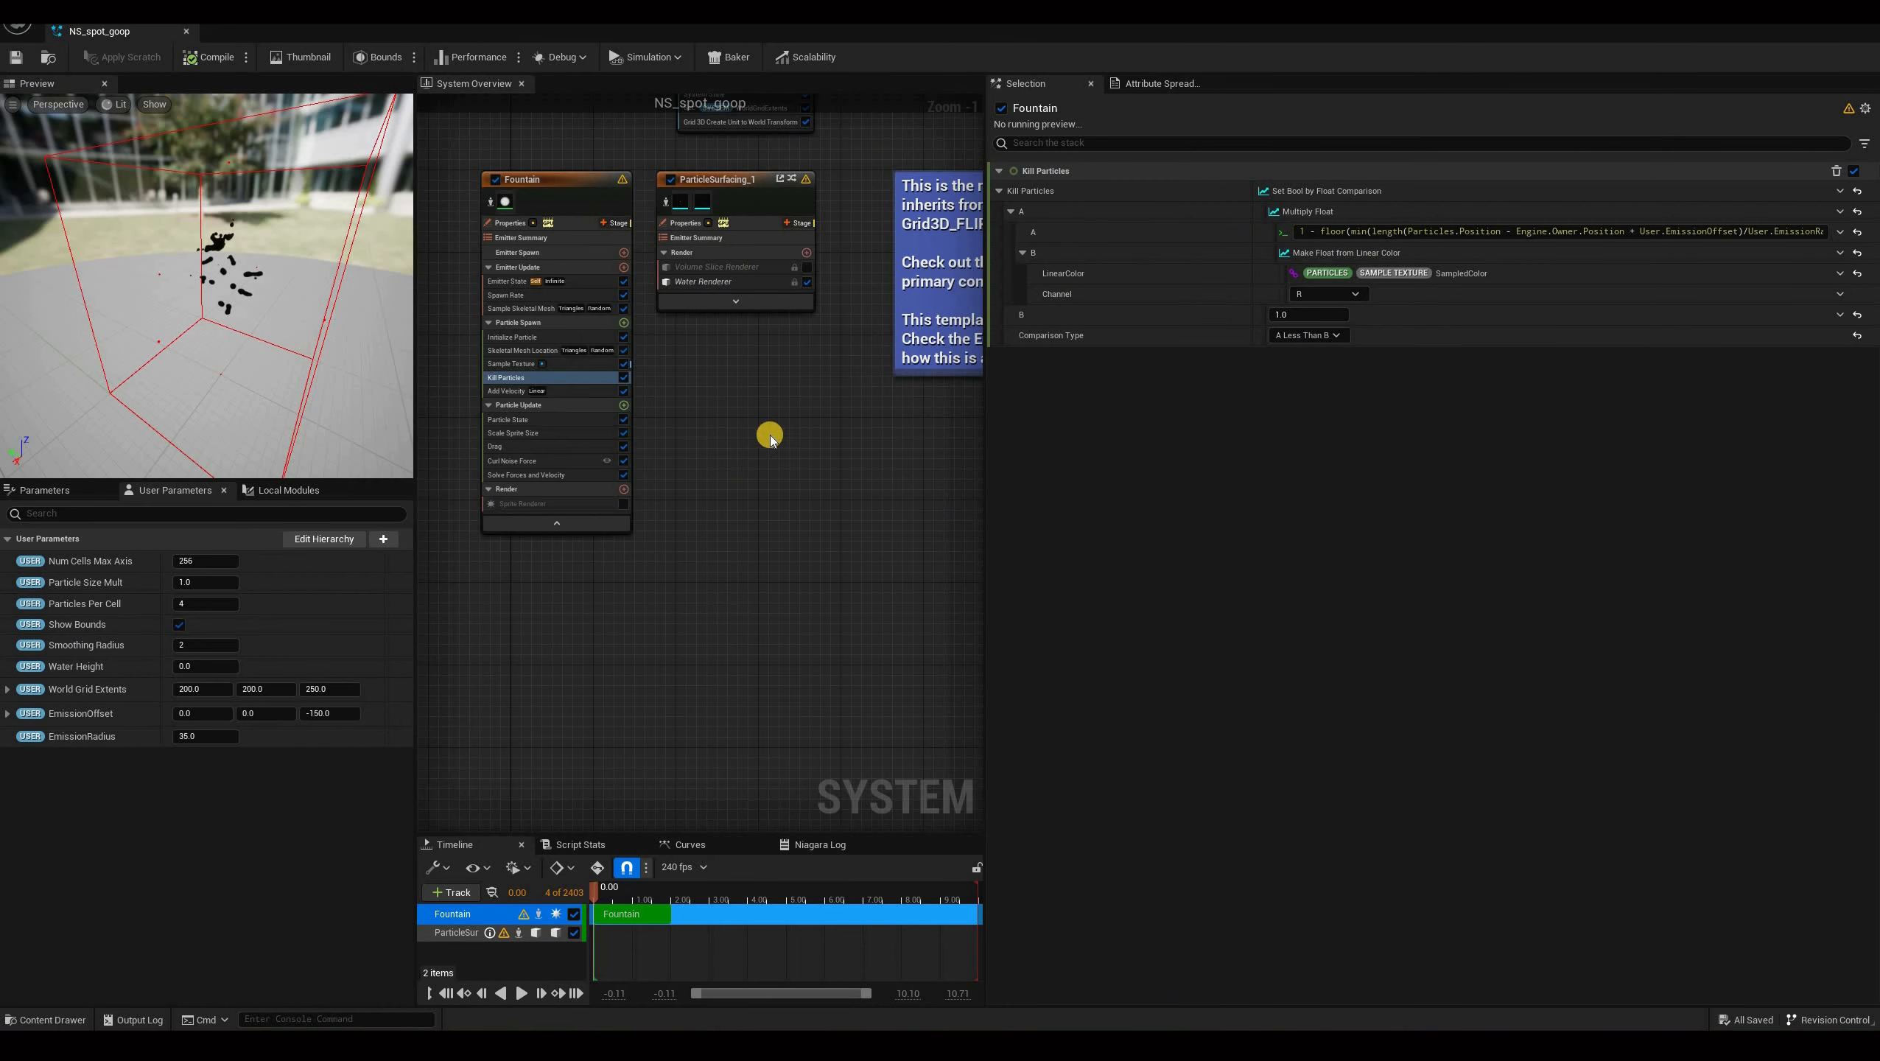
scroll(718, 361, up, 2)
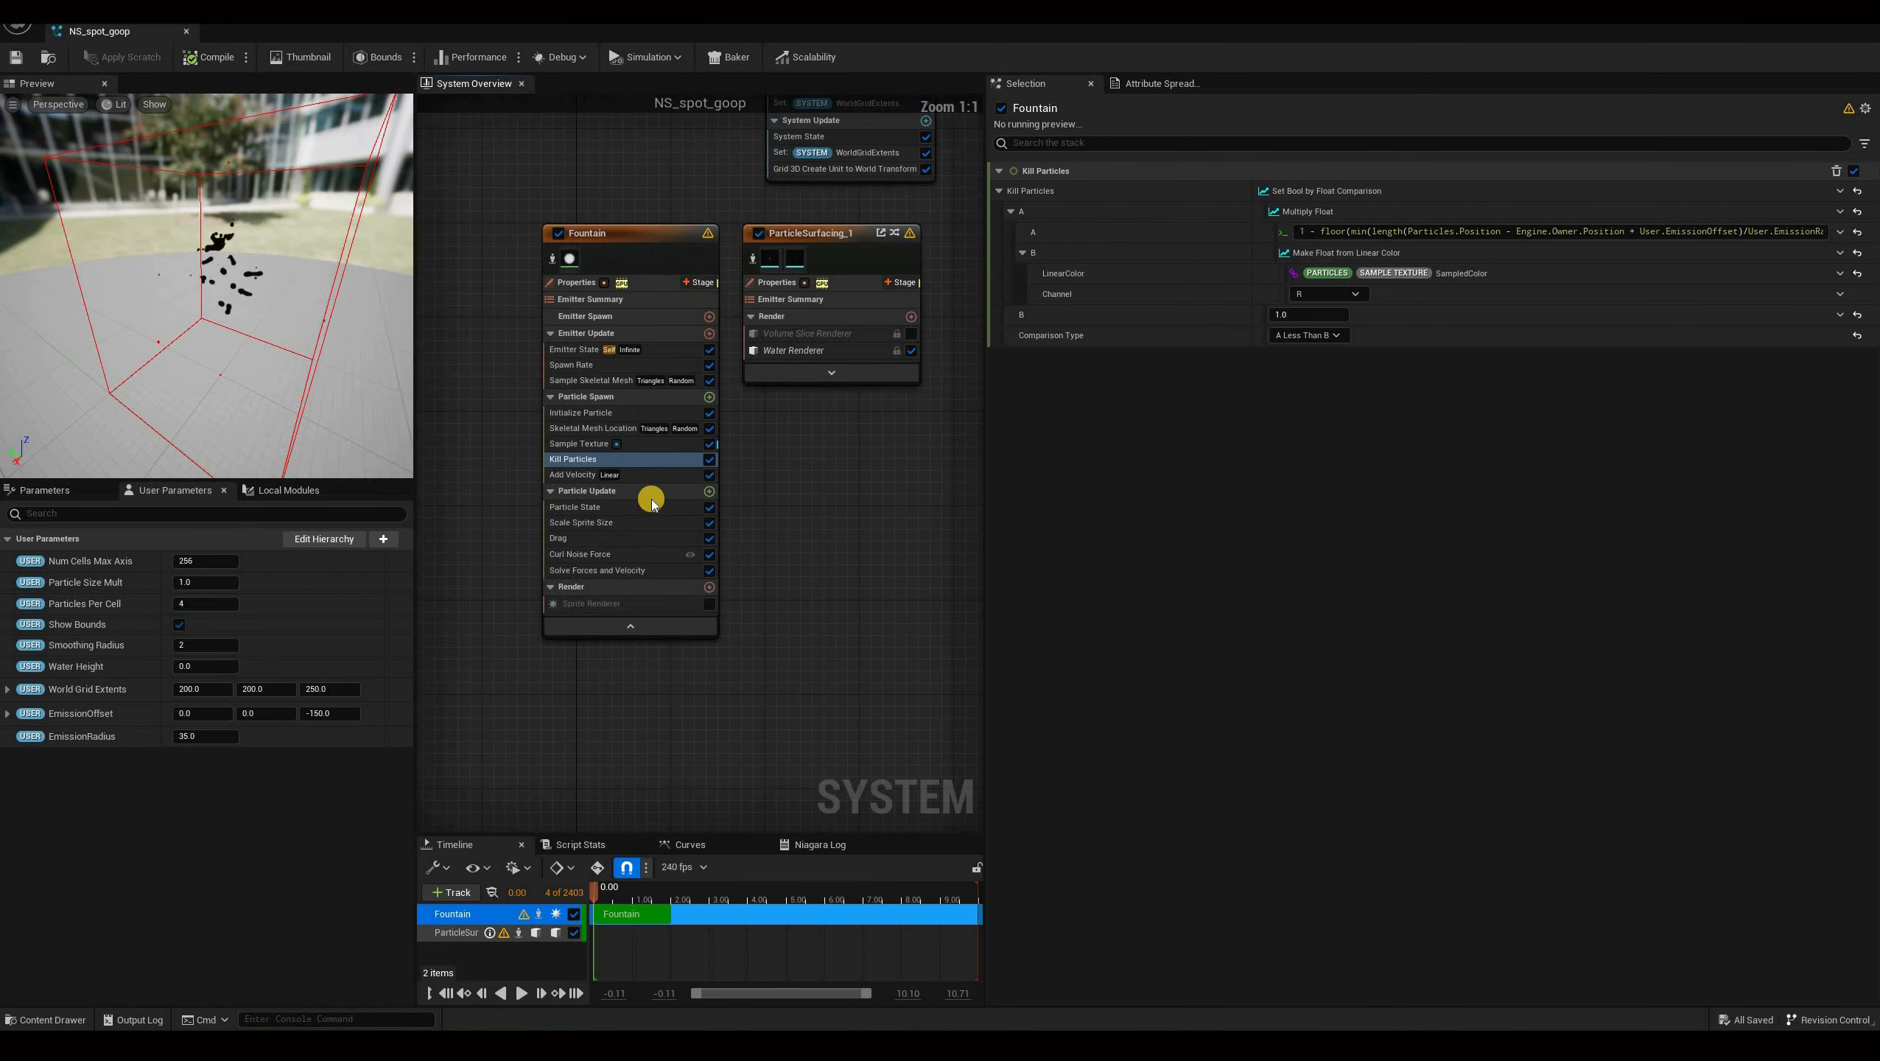
click(708, 495)
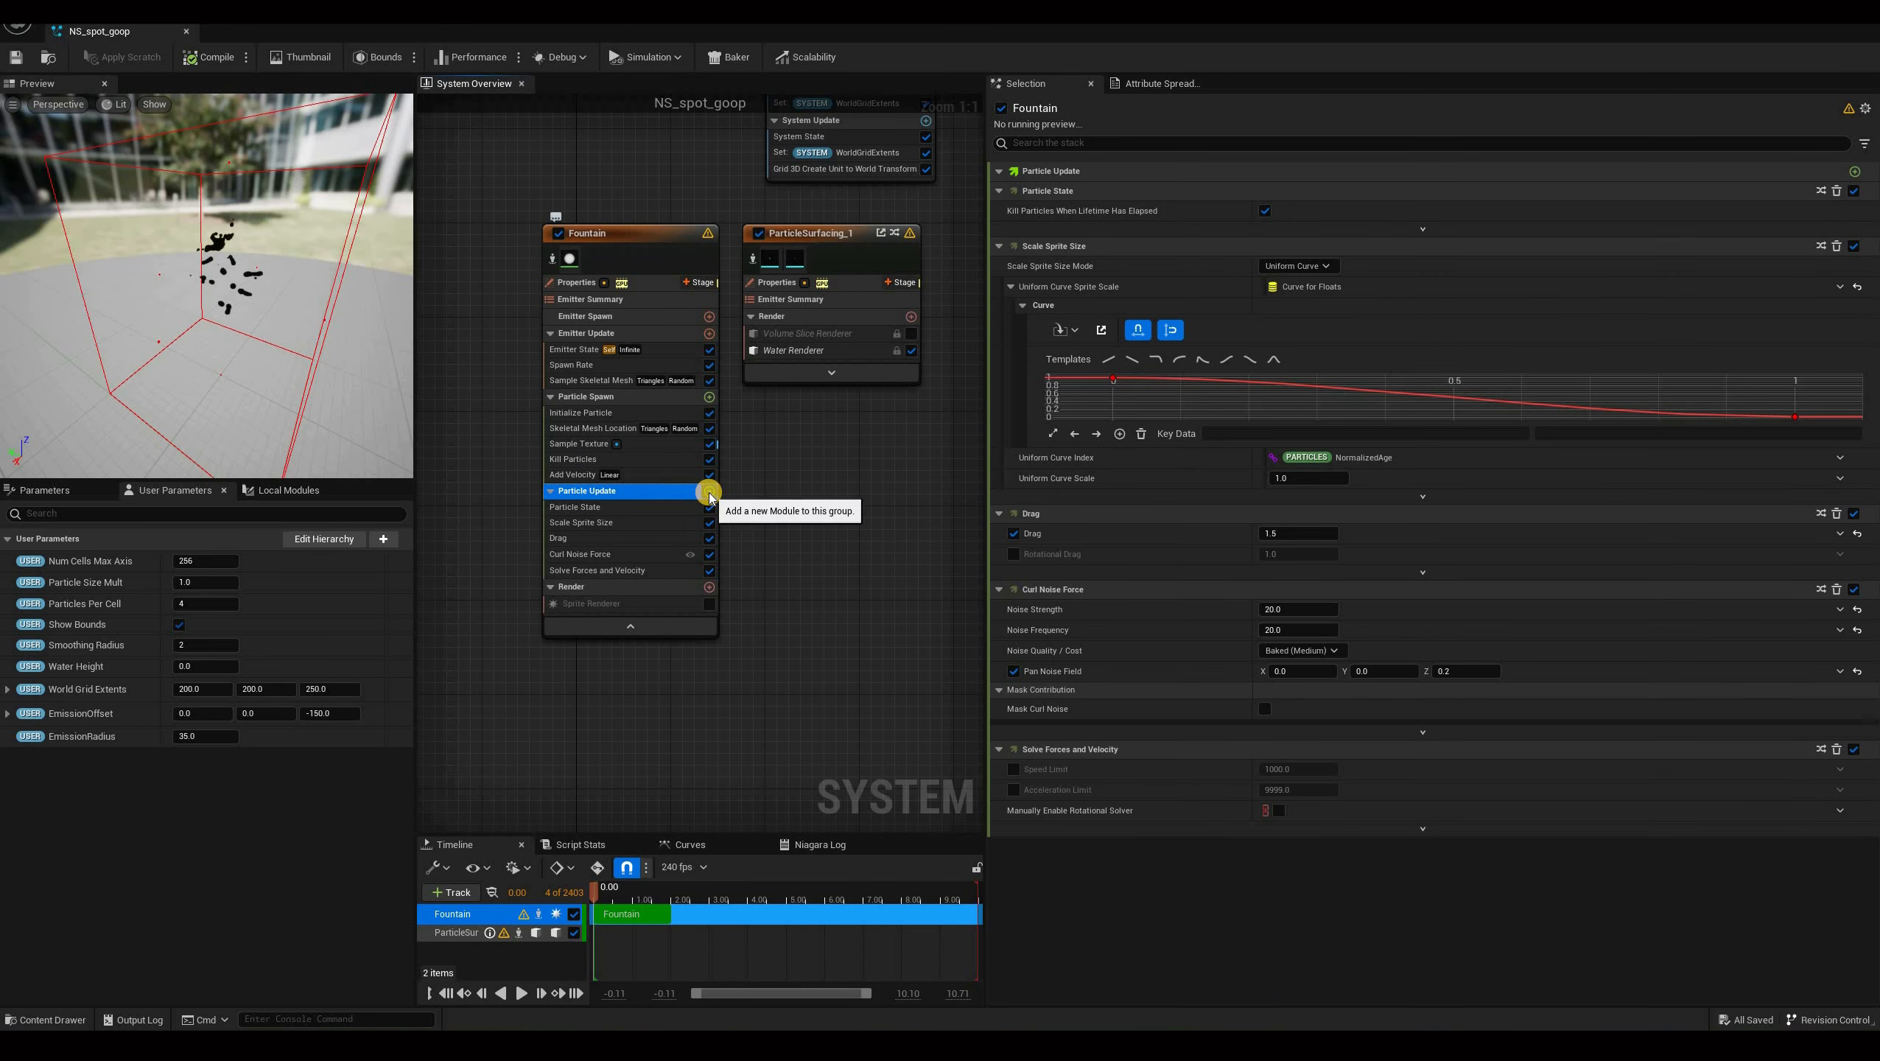
click(709, 494)
text(win)
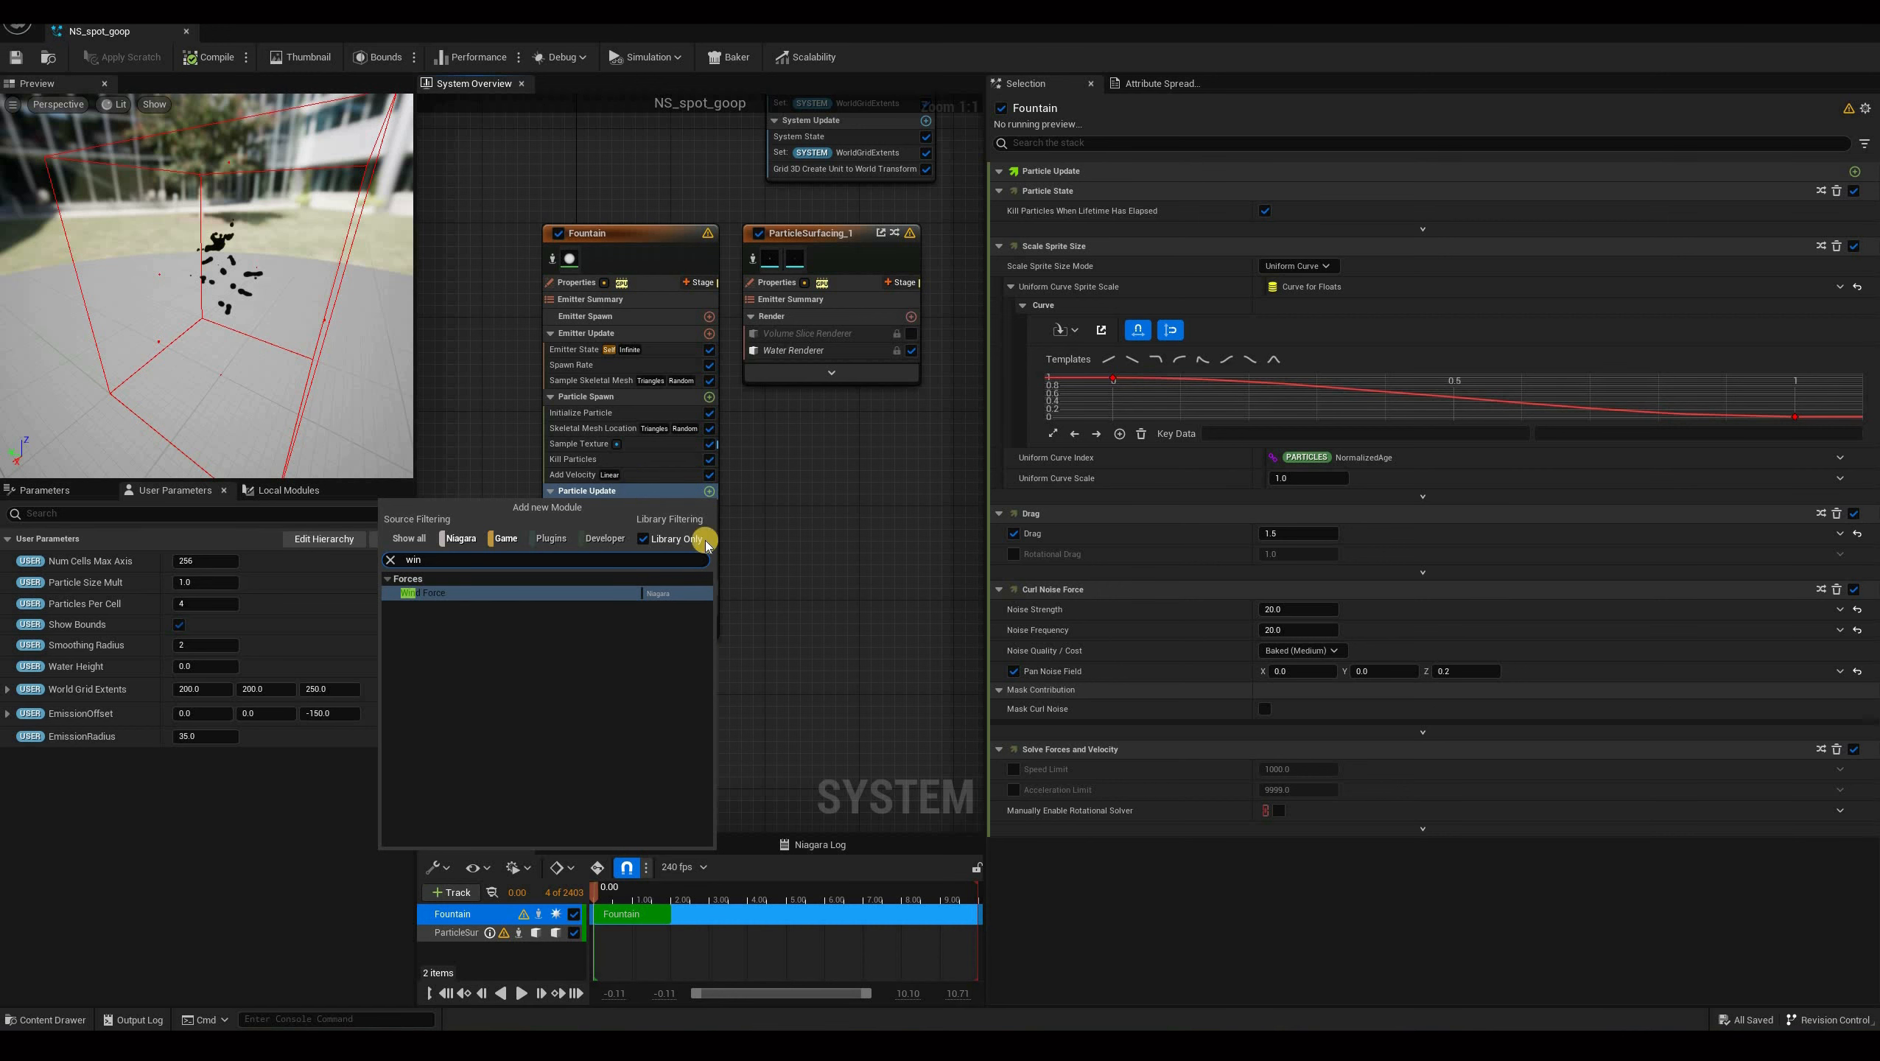
key(Return)
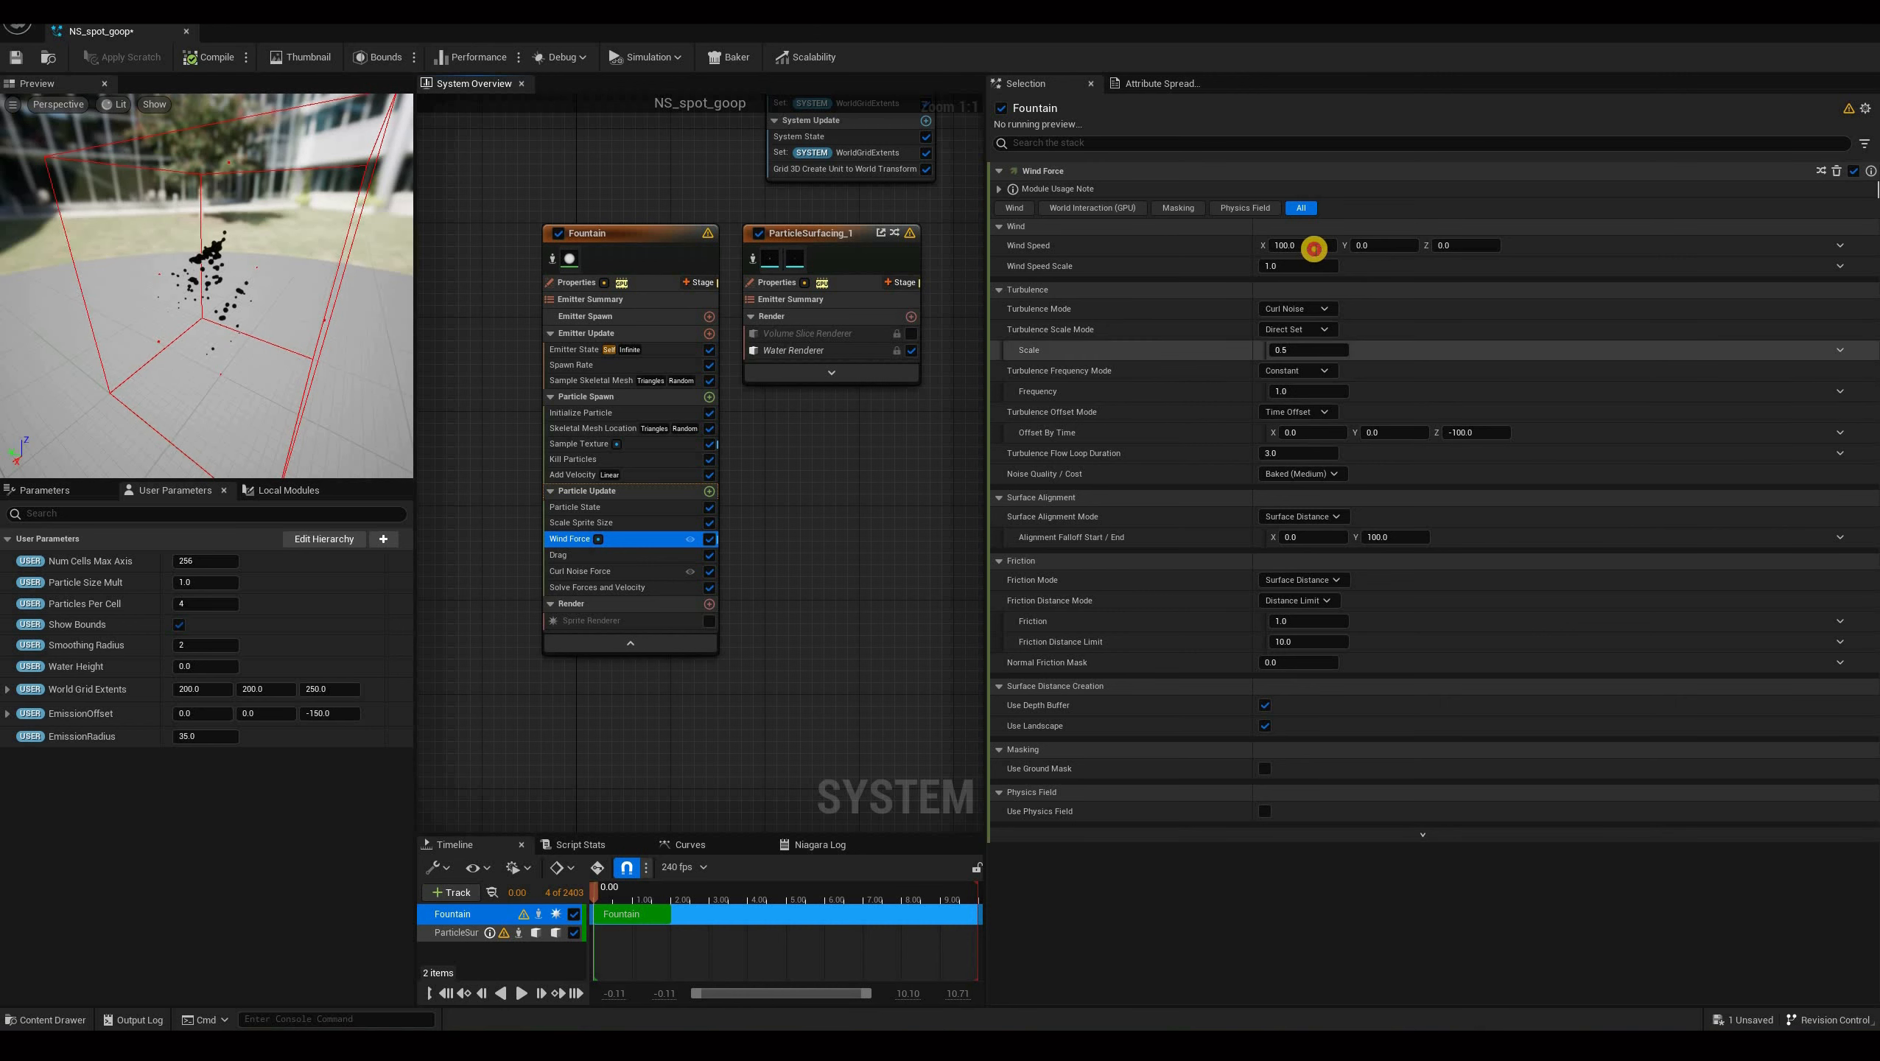
Lower the Wind Force's X wind speed, then compile and save the system.
click(1315, 249)
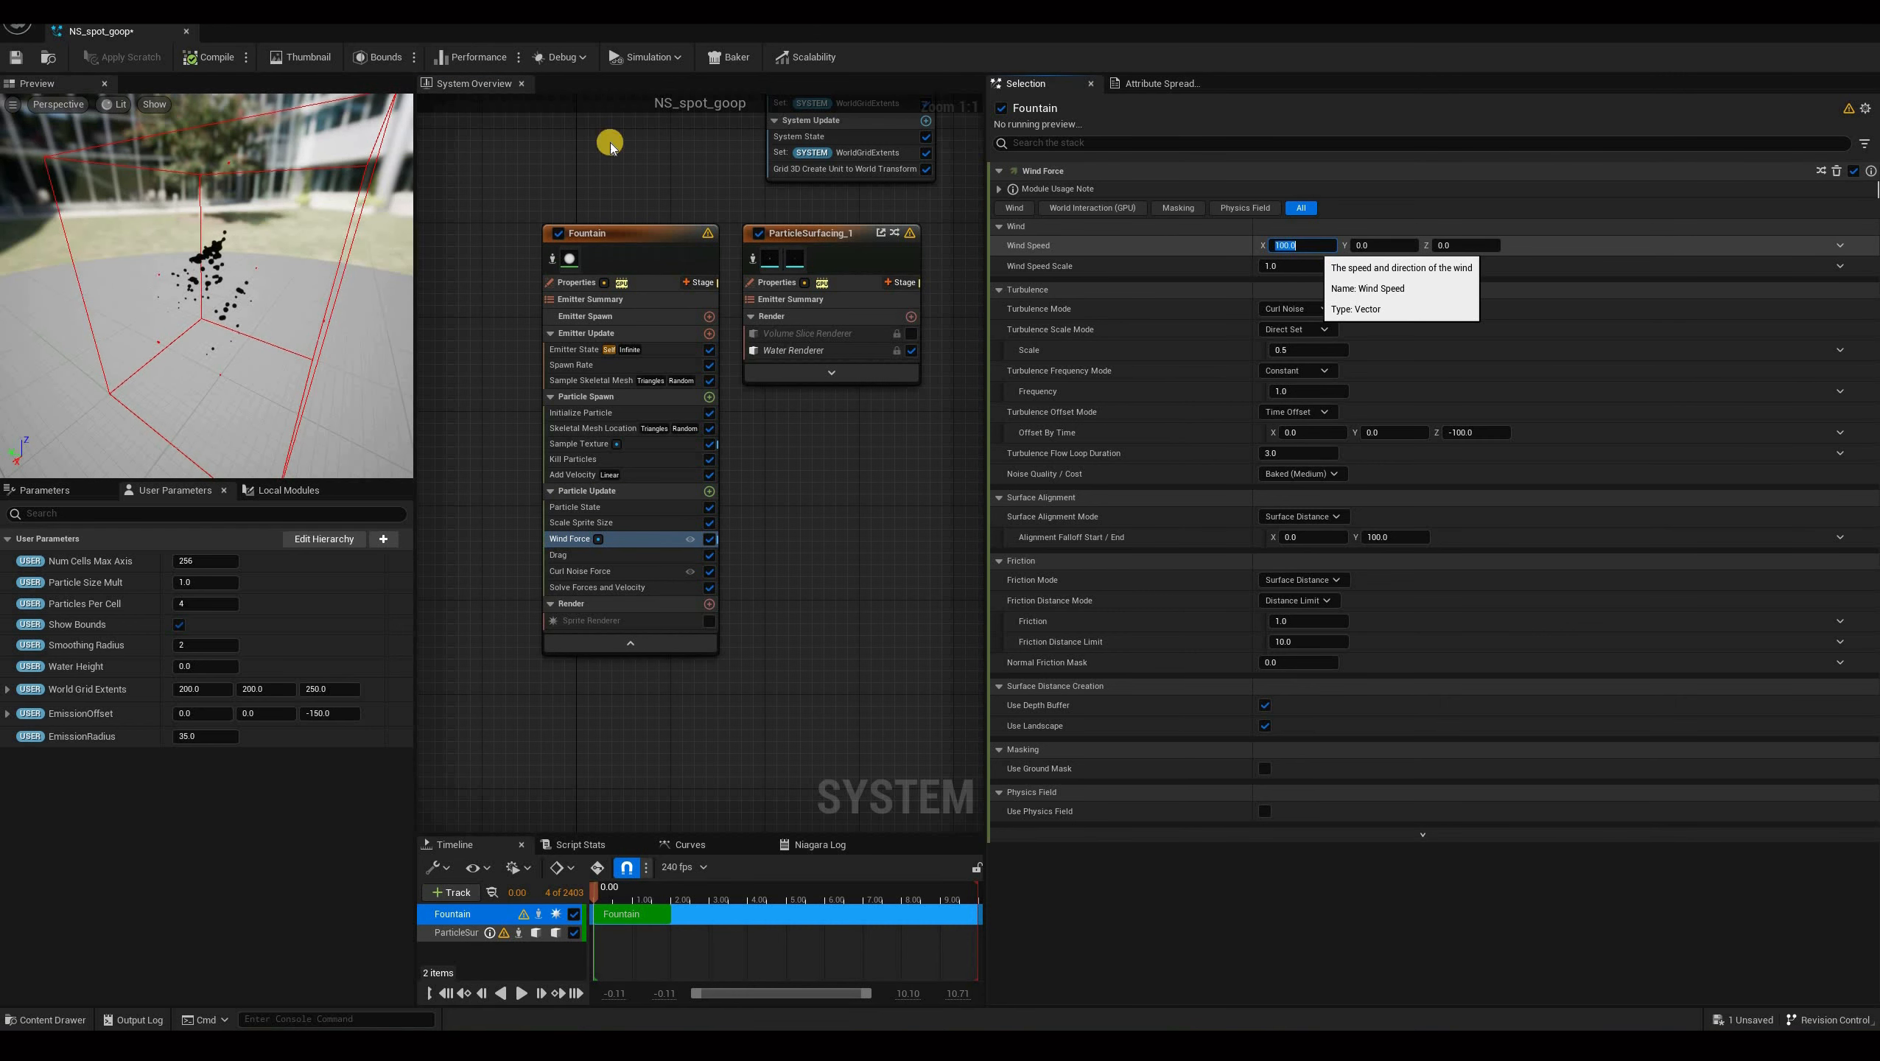
click(217, 60)
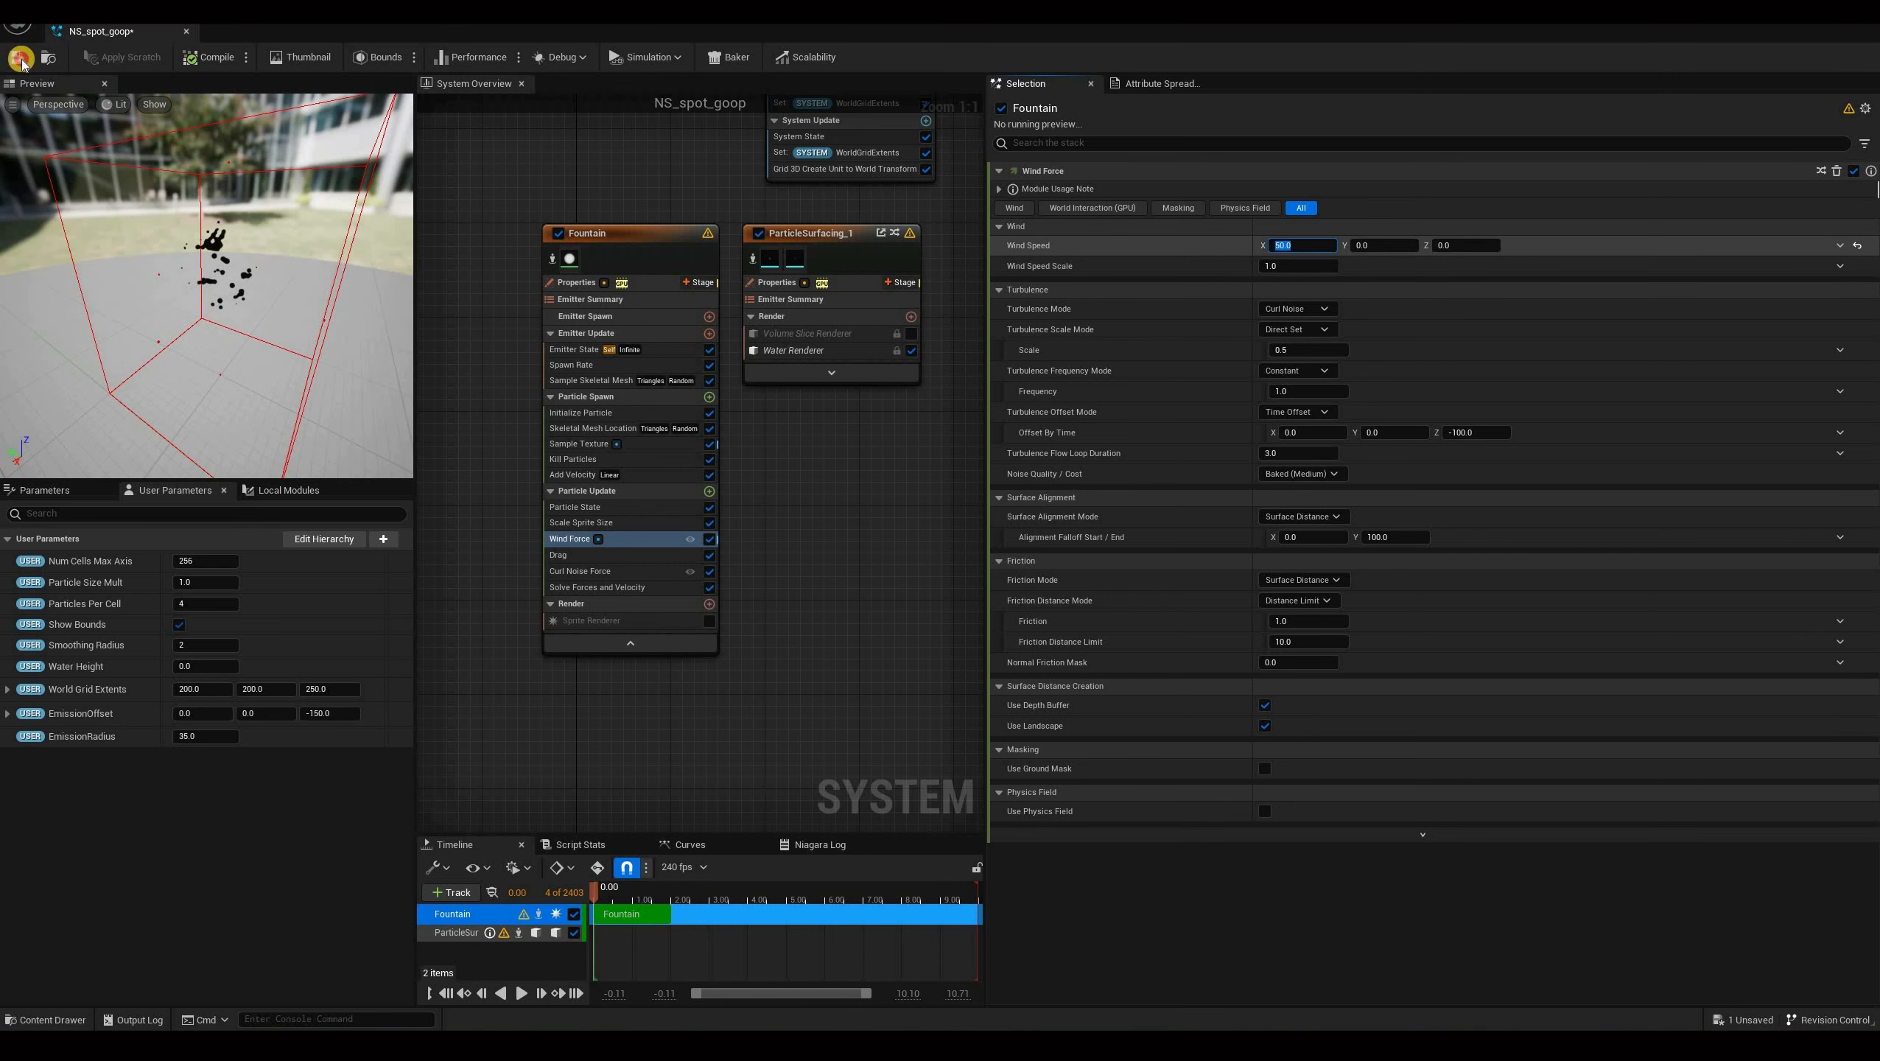
click(16, 58)
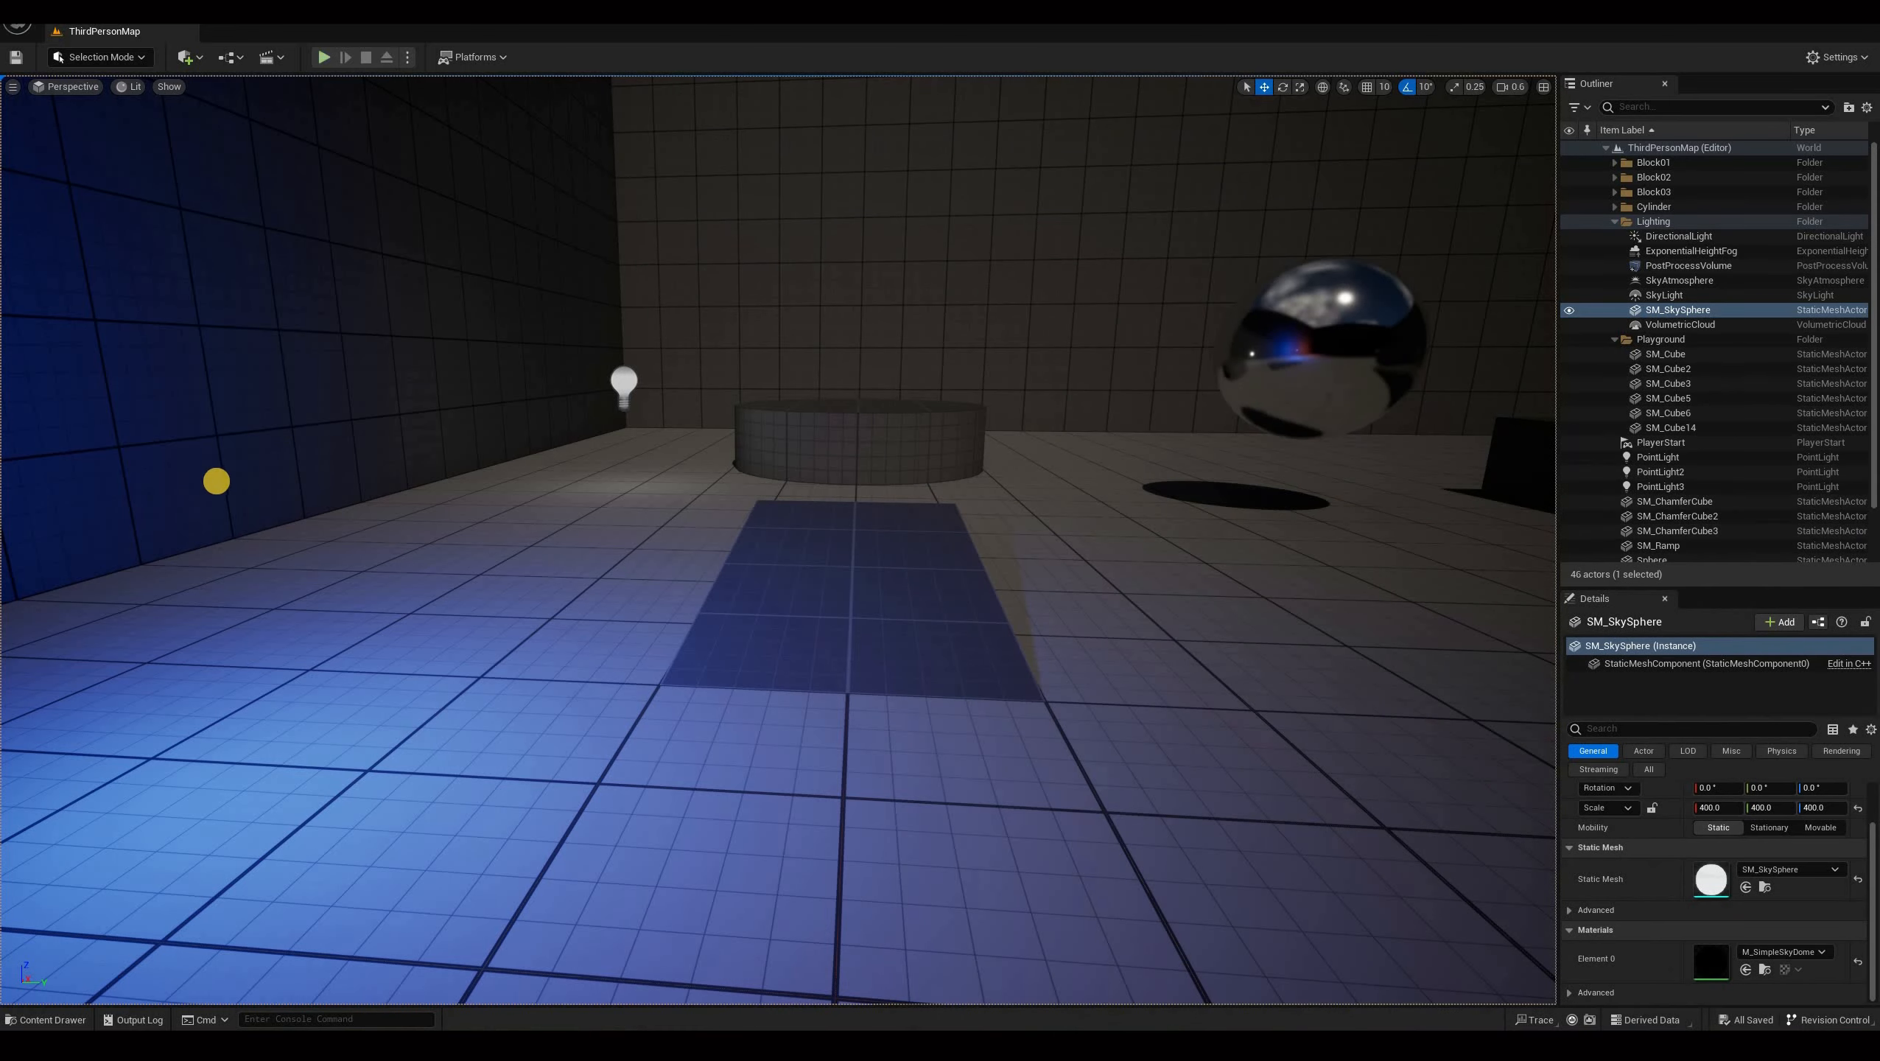
Play the level again to check the goop with wind, then stop the session and return to the system.
key(alt+p)
key(s)
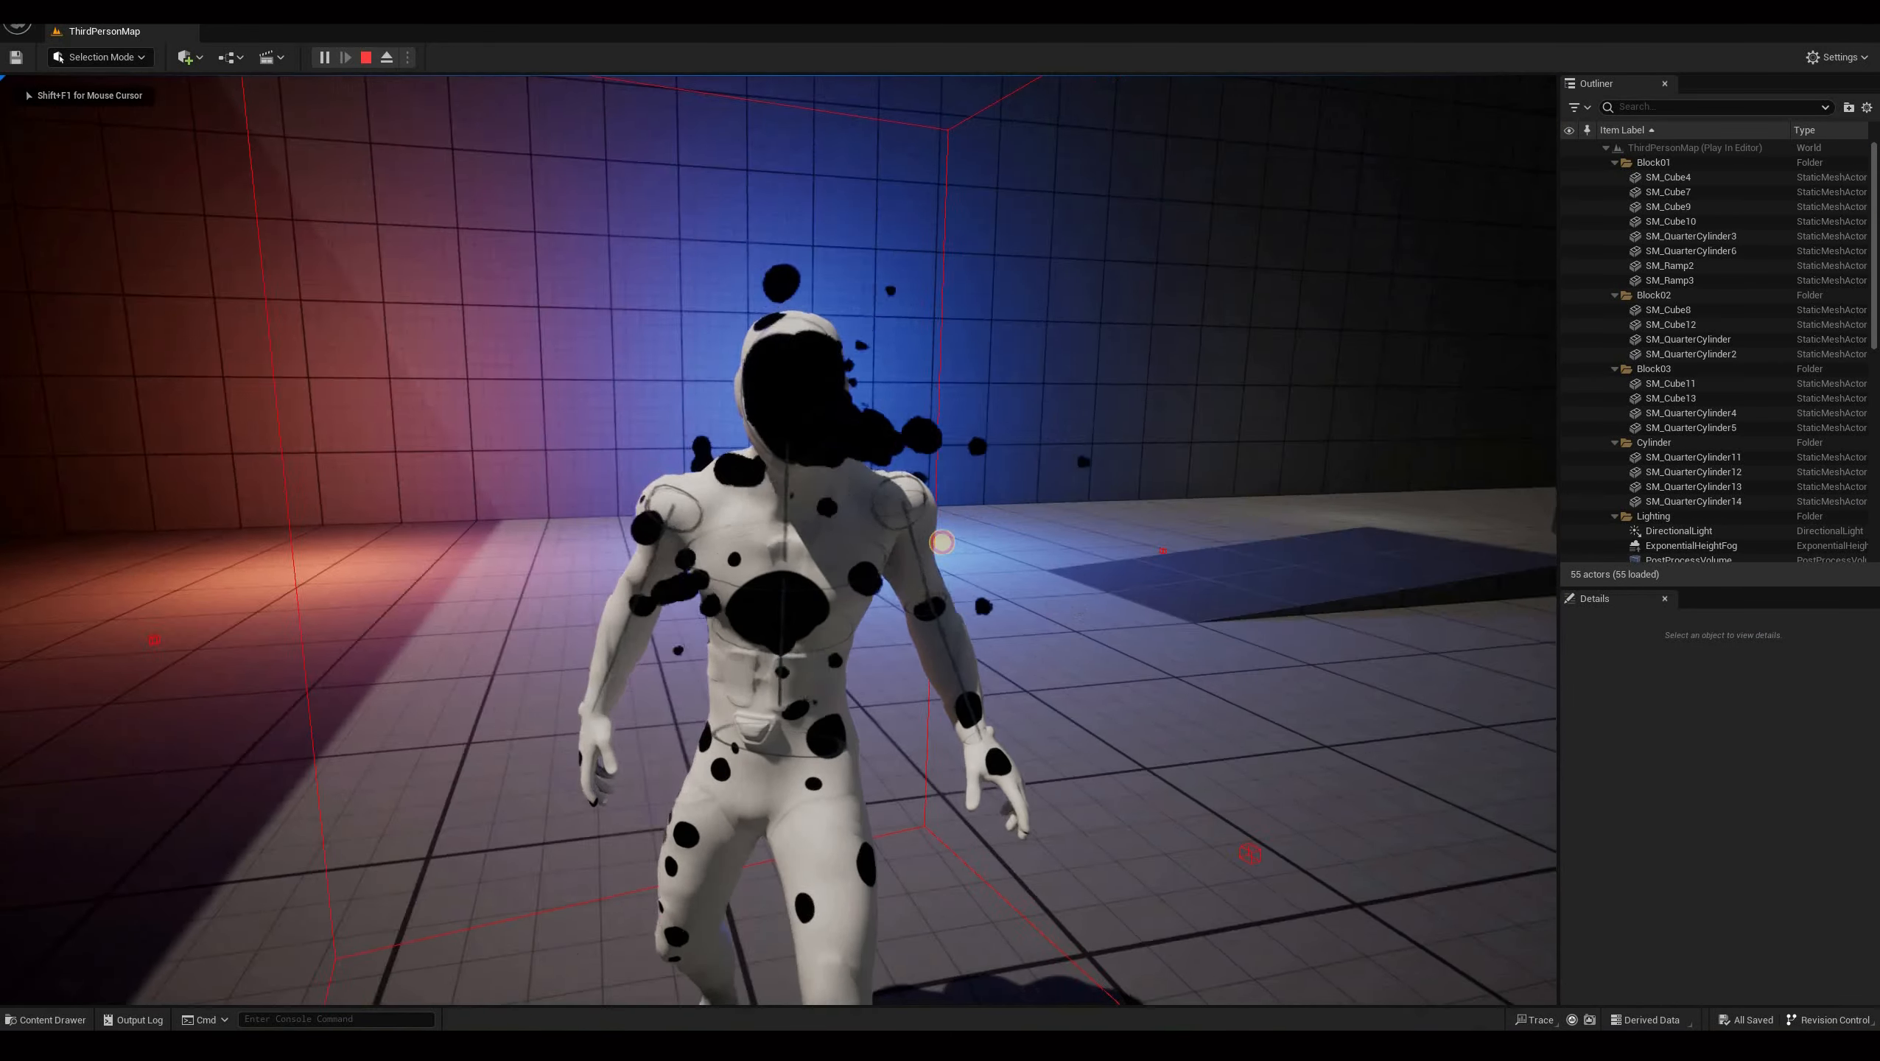
click(943, 523)
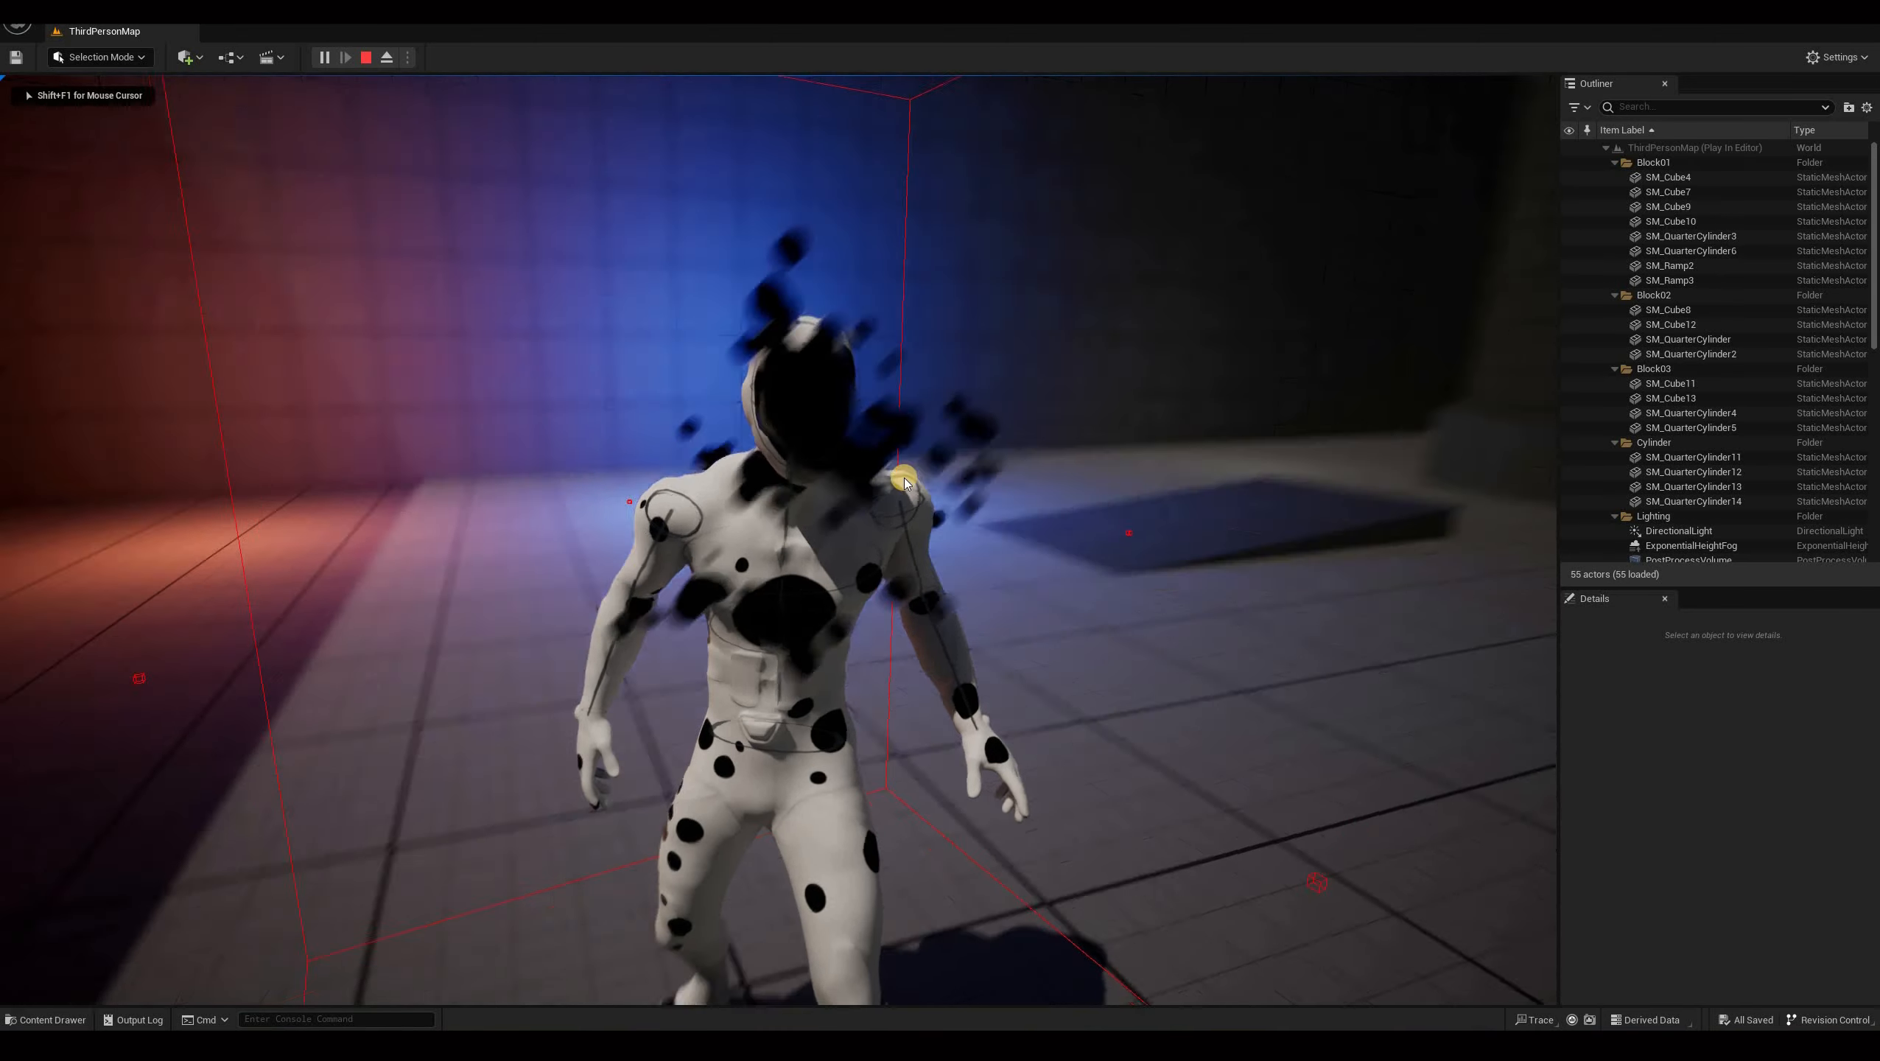
key(shift+F1)
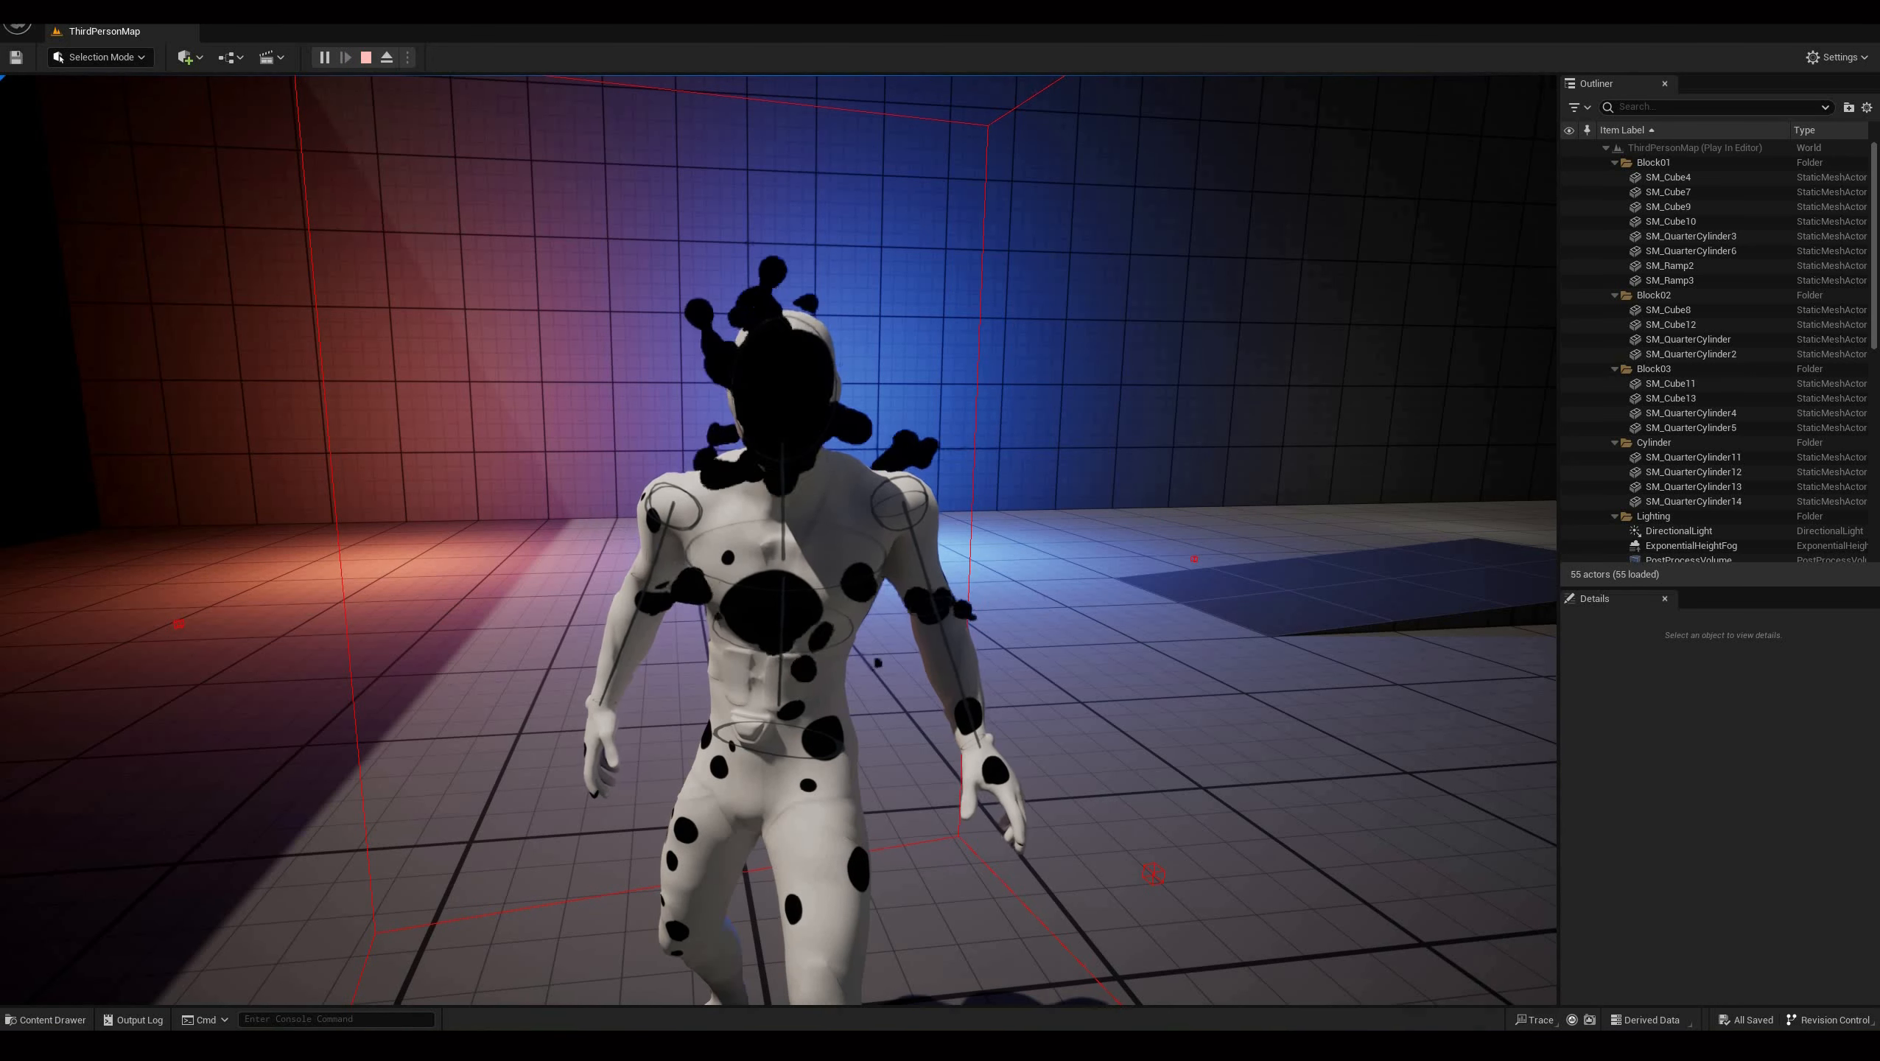
click(366, 57)
click(638, 999)
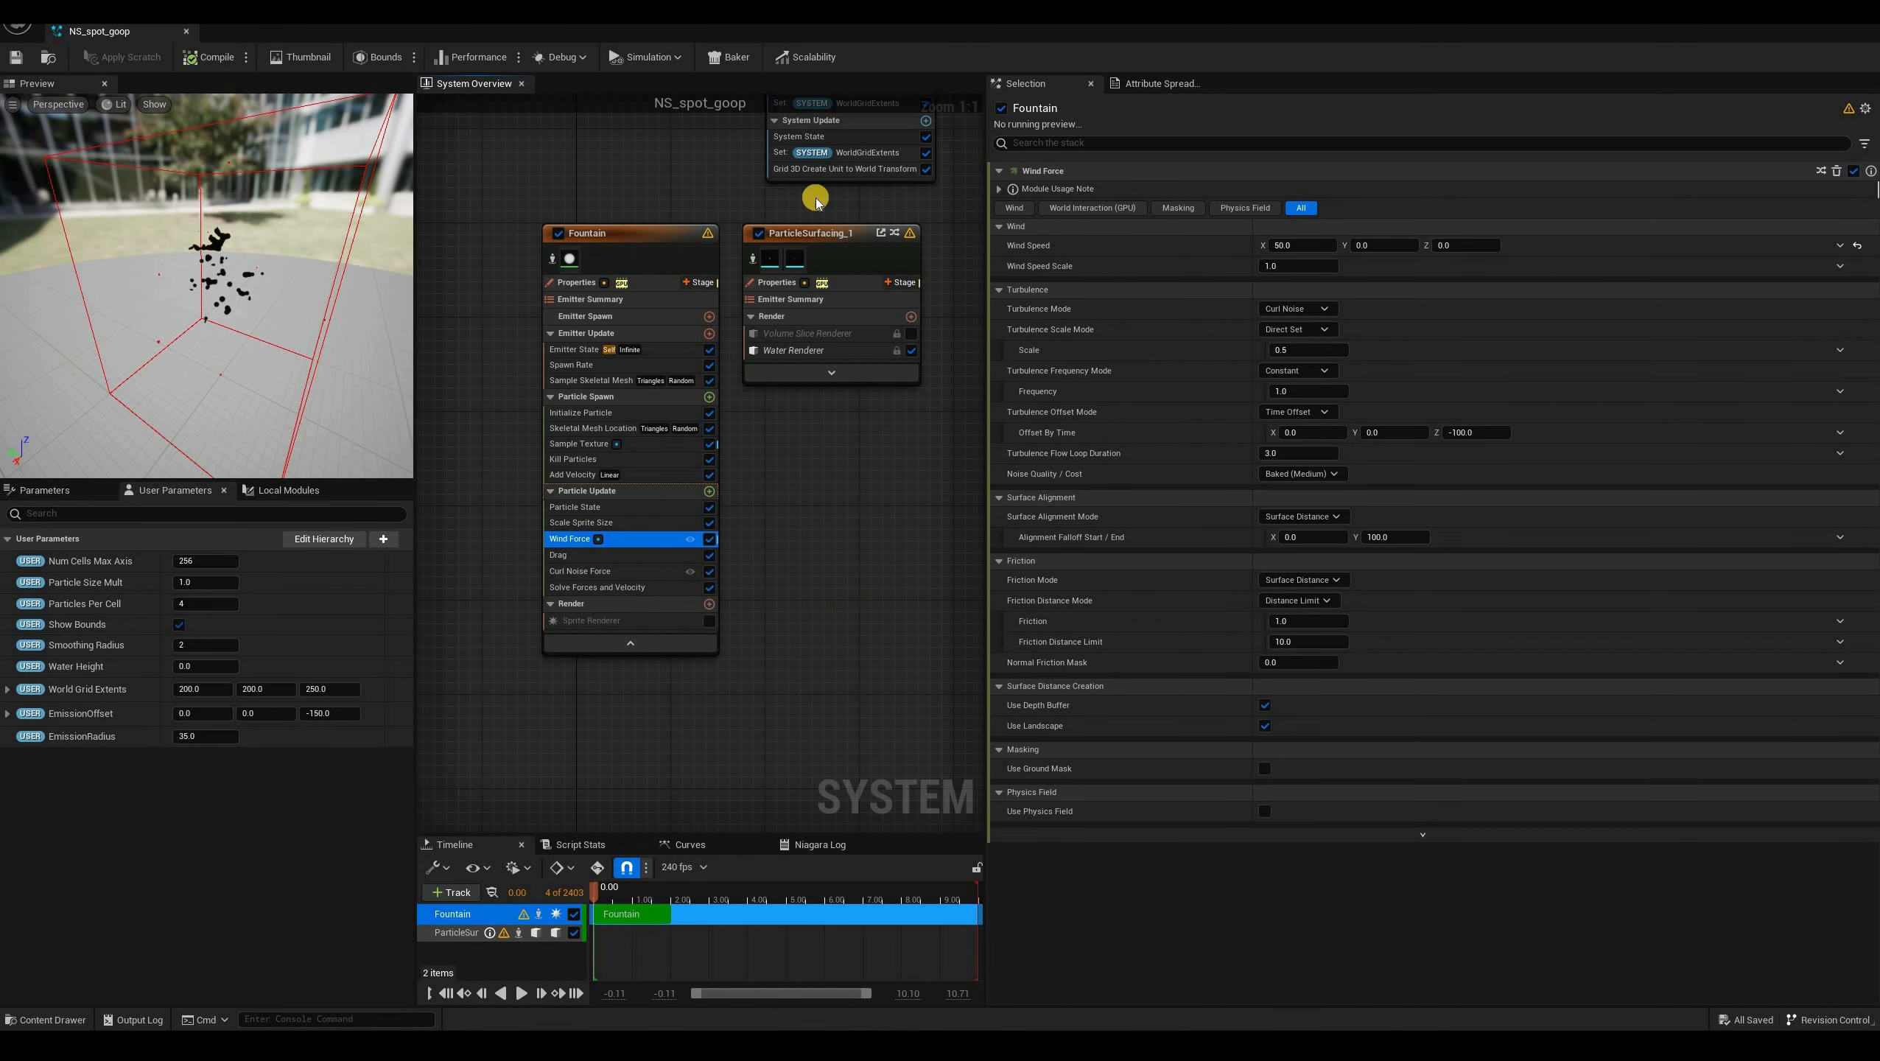
Rename the Fountain emitter to Blobs.
right_drag(701, 687, 813, 692)
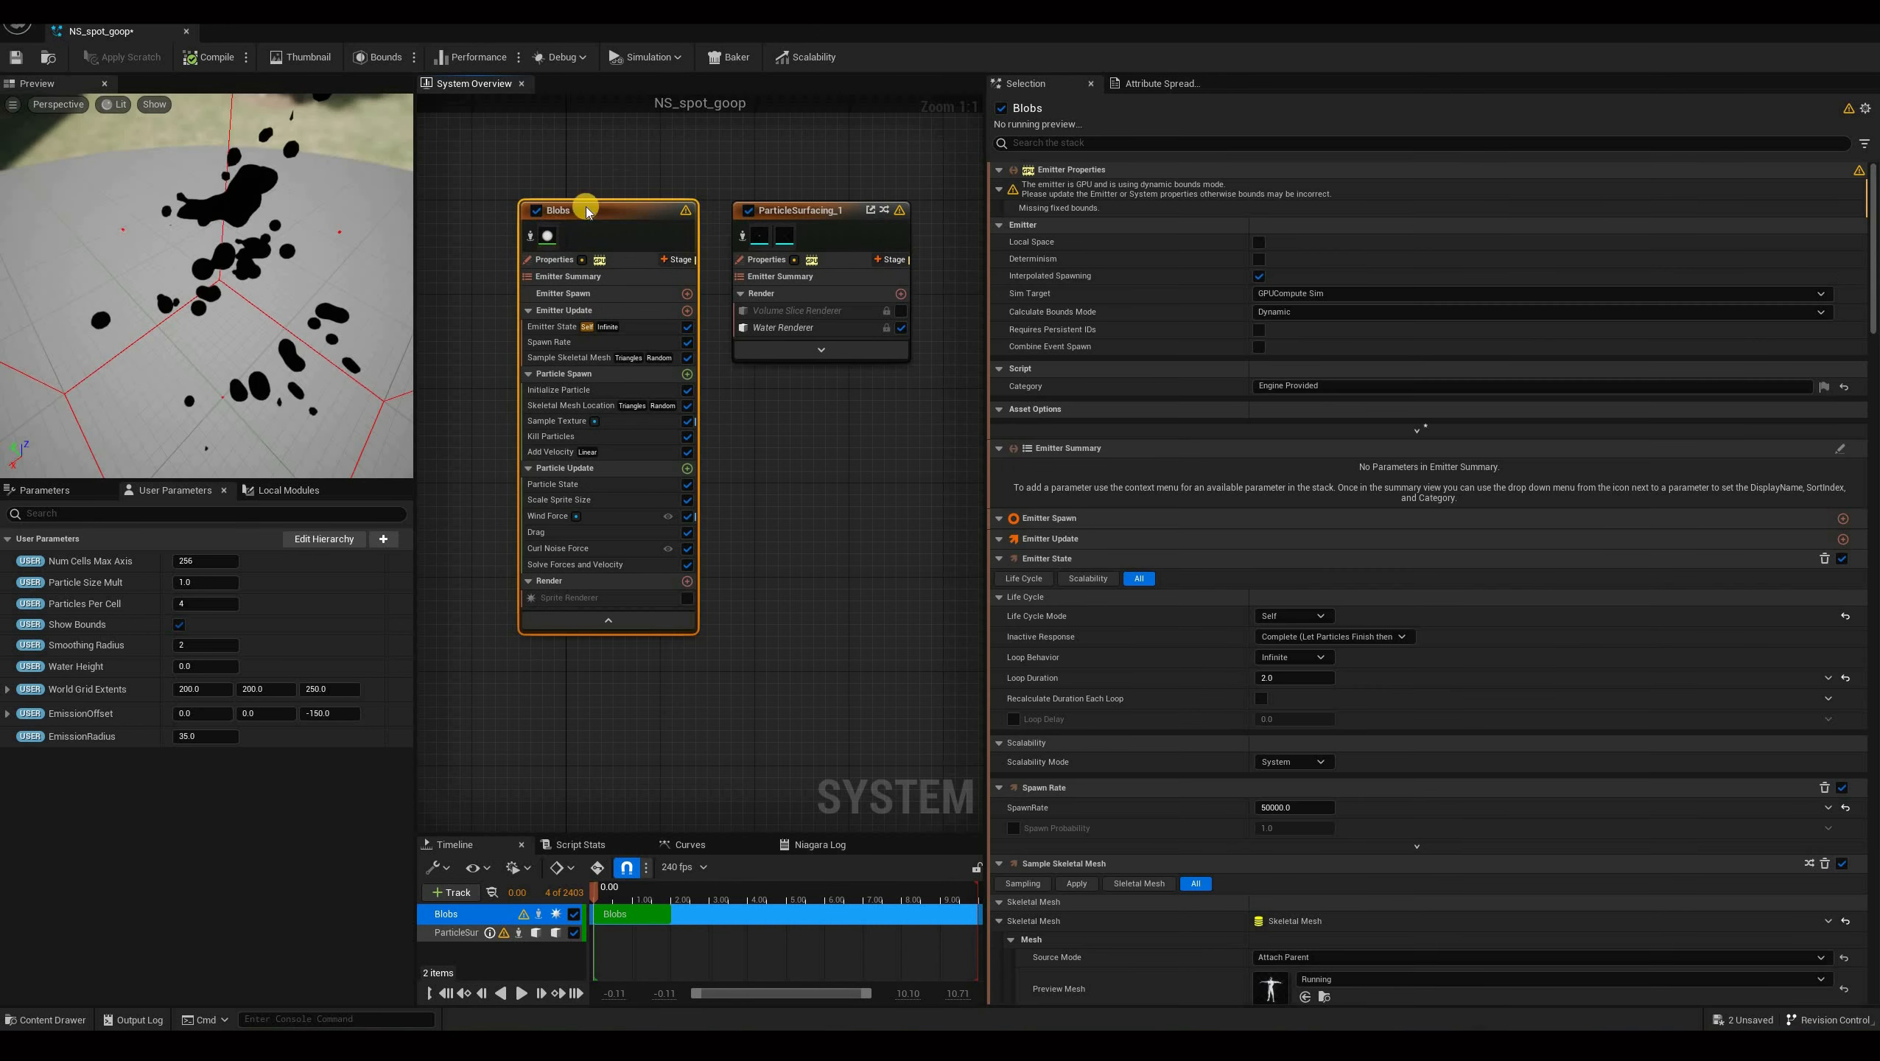
mouse_move(488, 157)
right_down()
mouse_move(567, 168)
mouse_move(490, 167)
right_up()
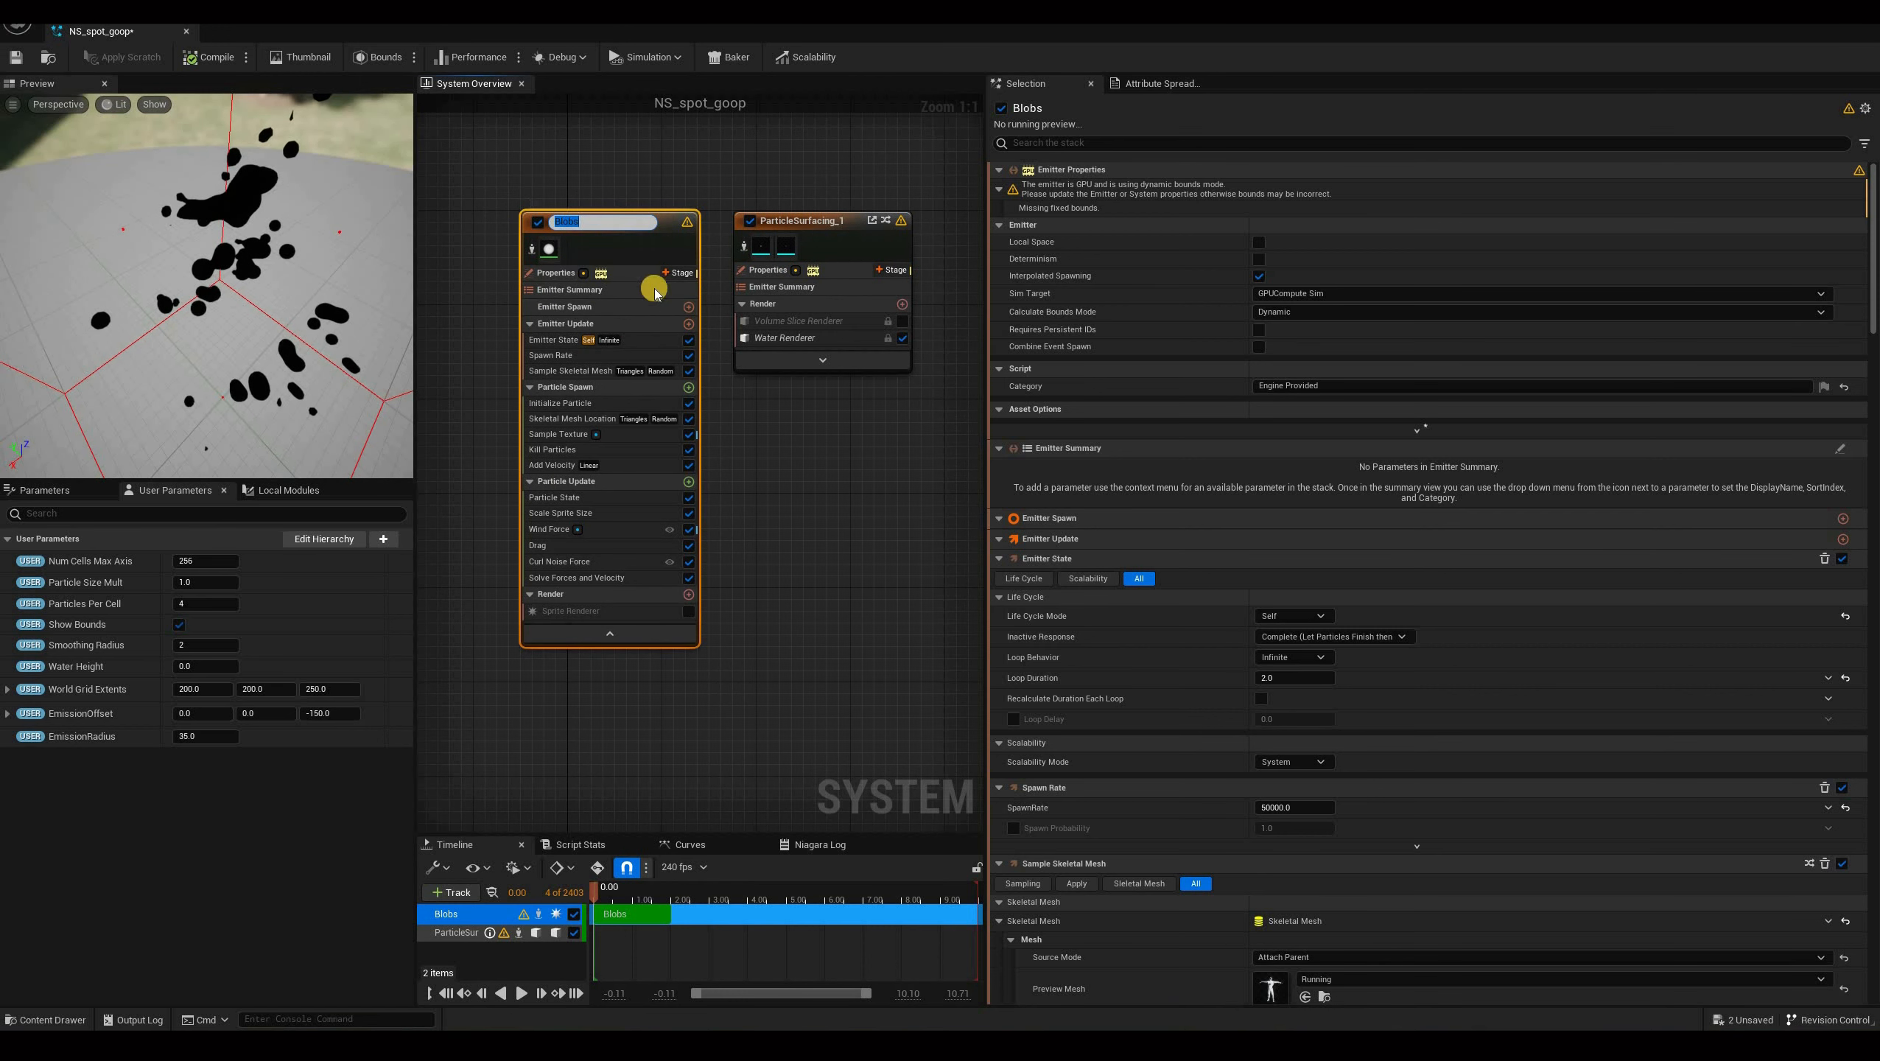
click(468, 272)
right_drag(507, 290, 566, 286)
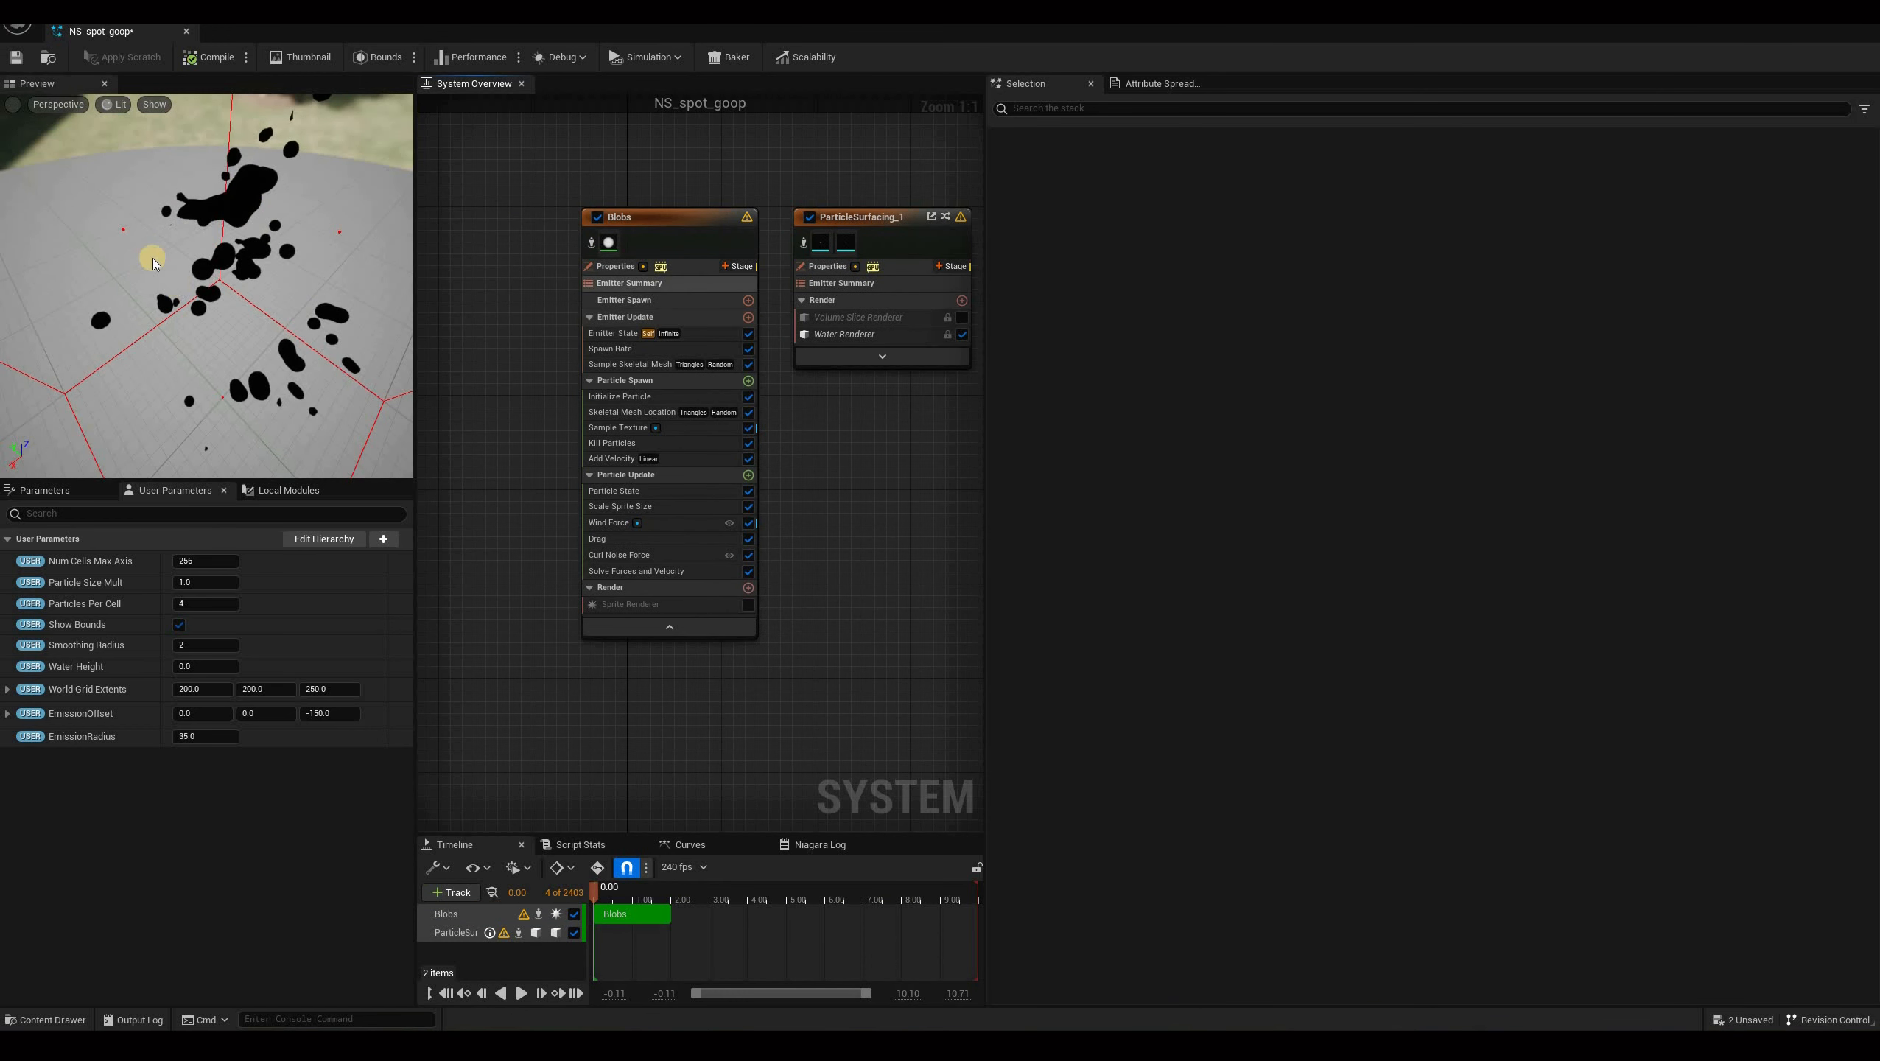
click(664, 213)
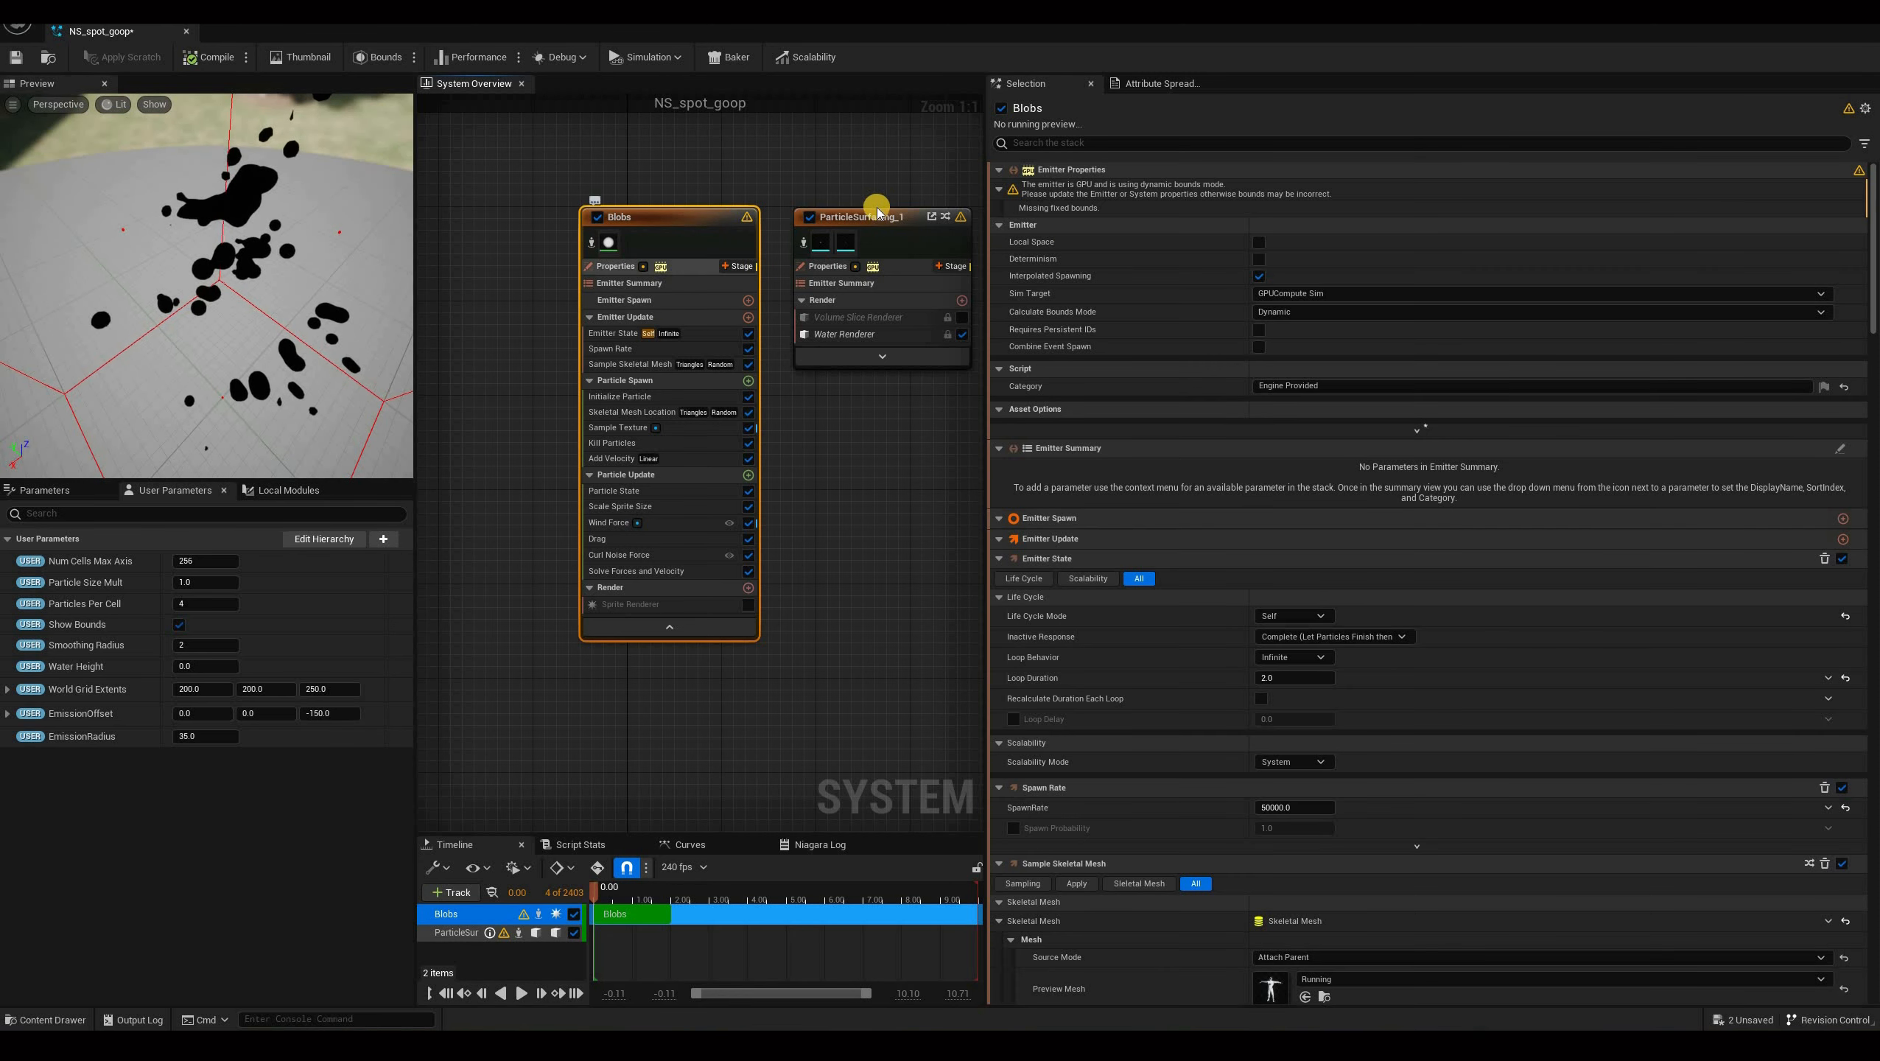
Duplicate the Blobs emitter in the system overview.
click(876, 213)
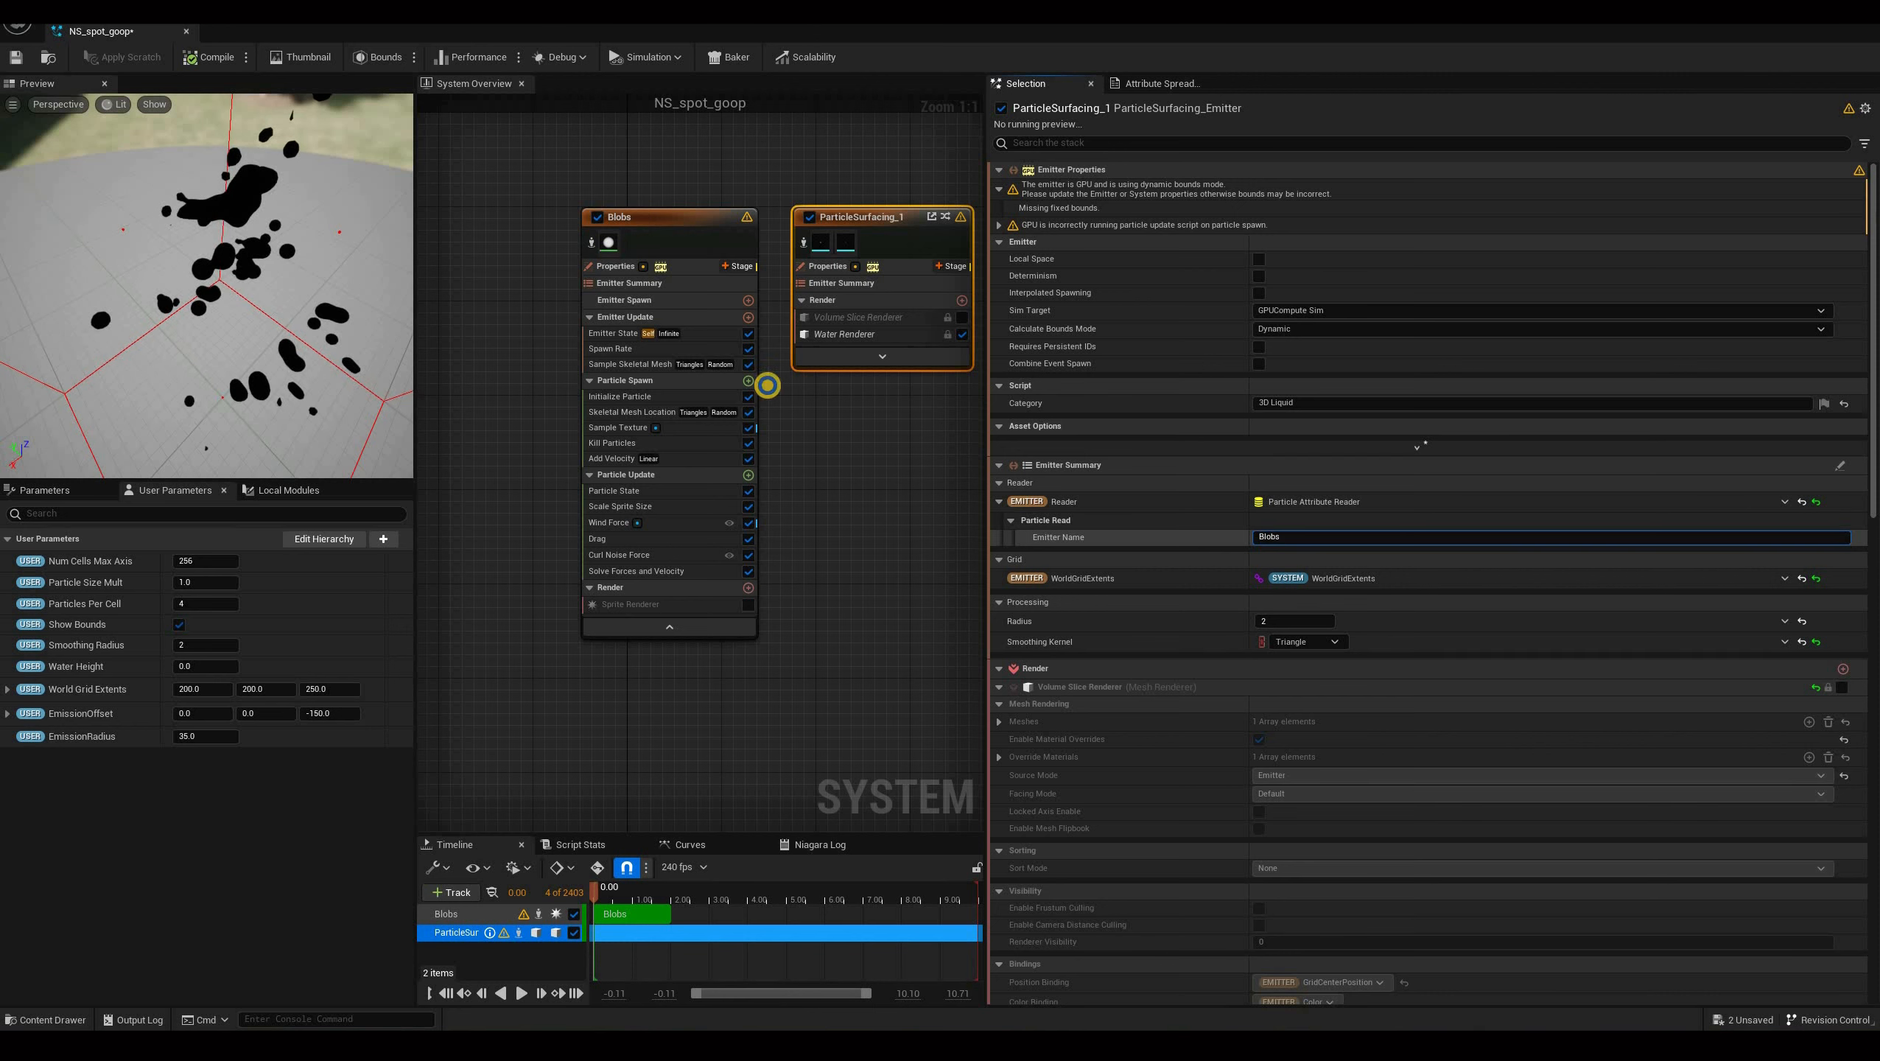
drag(703, 212, 906, 233)
double_click(836, 240)
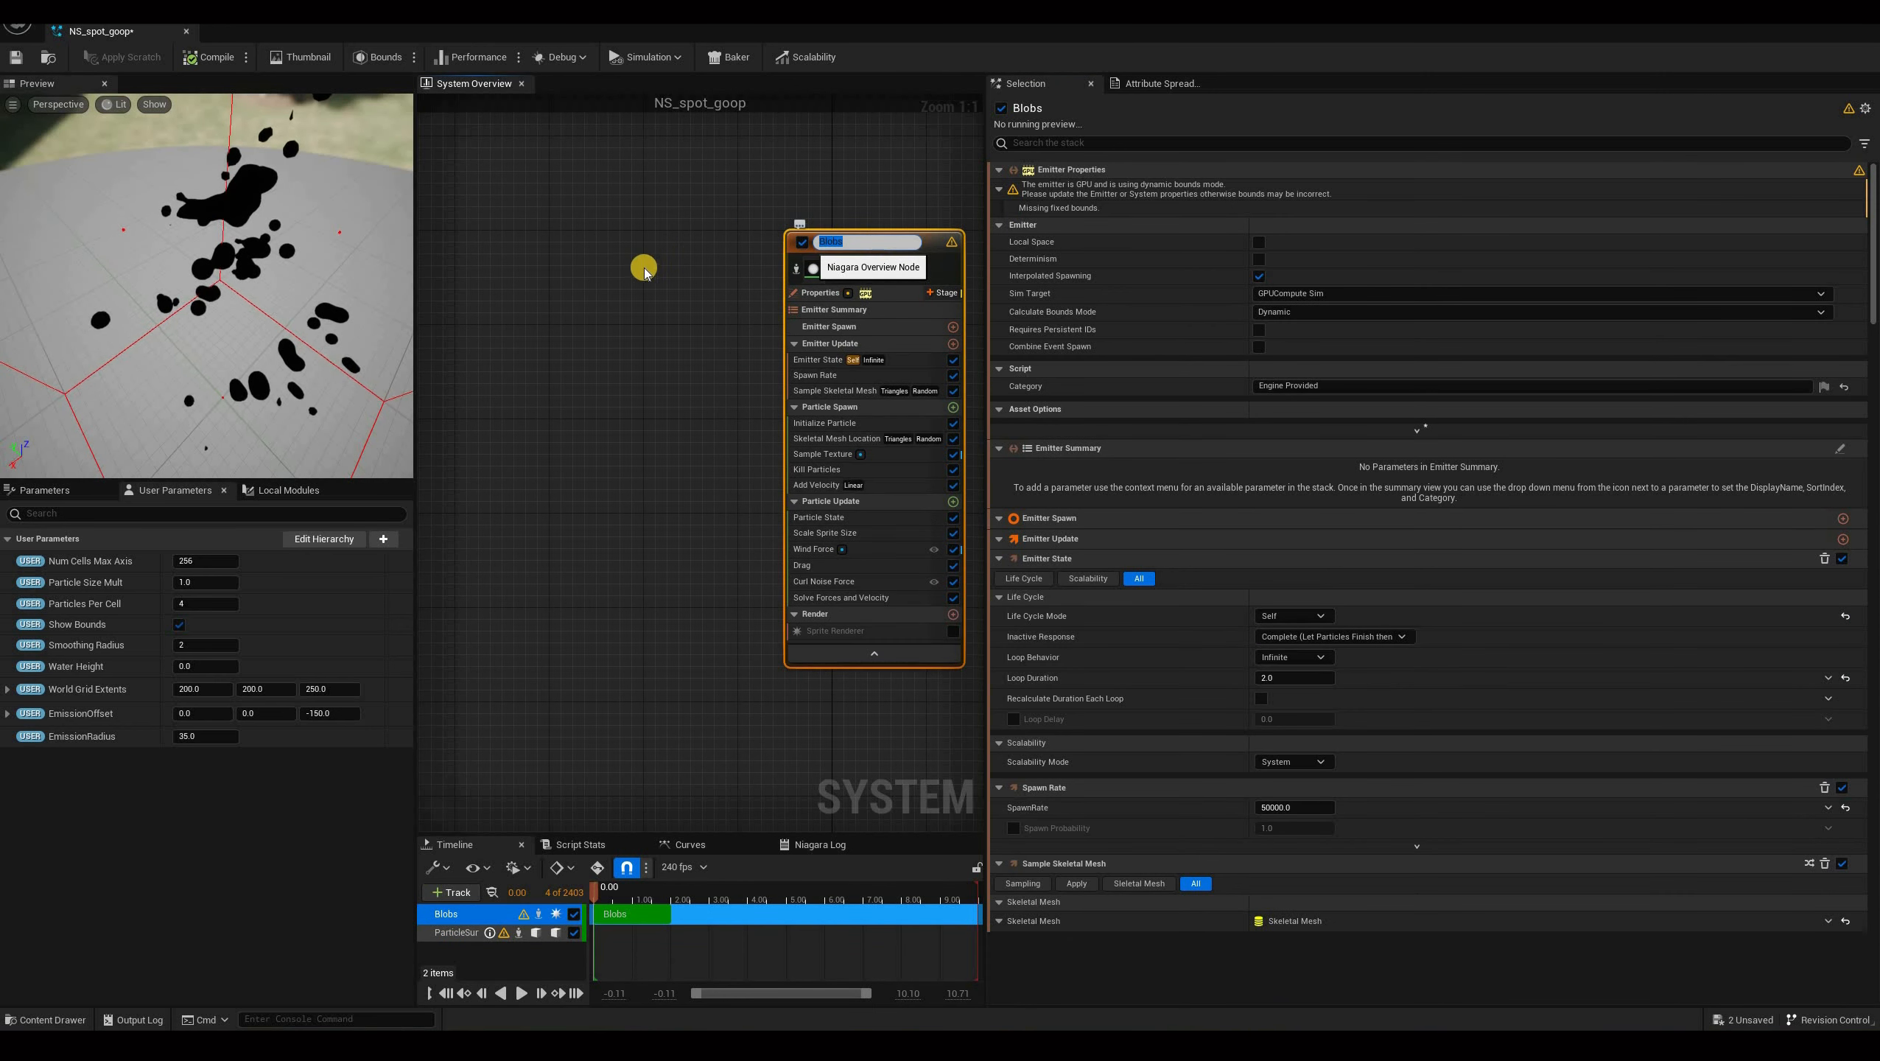
key(Return)
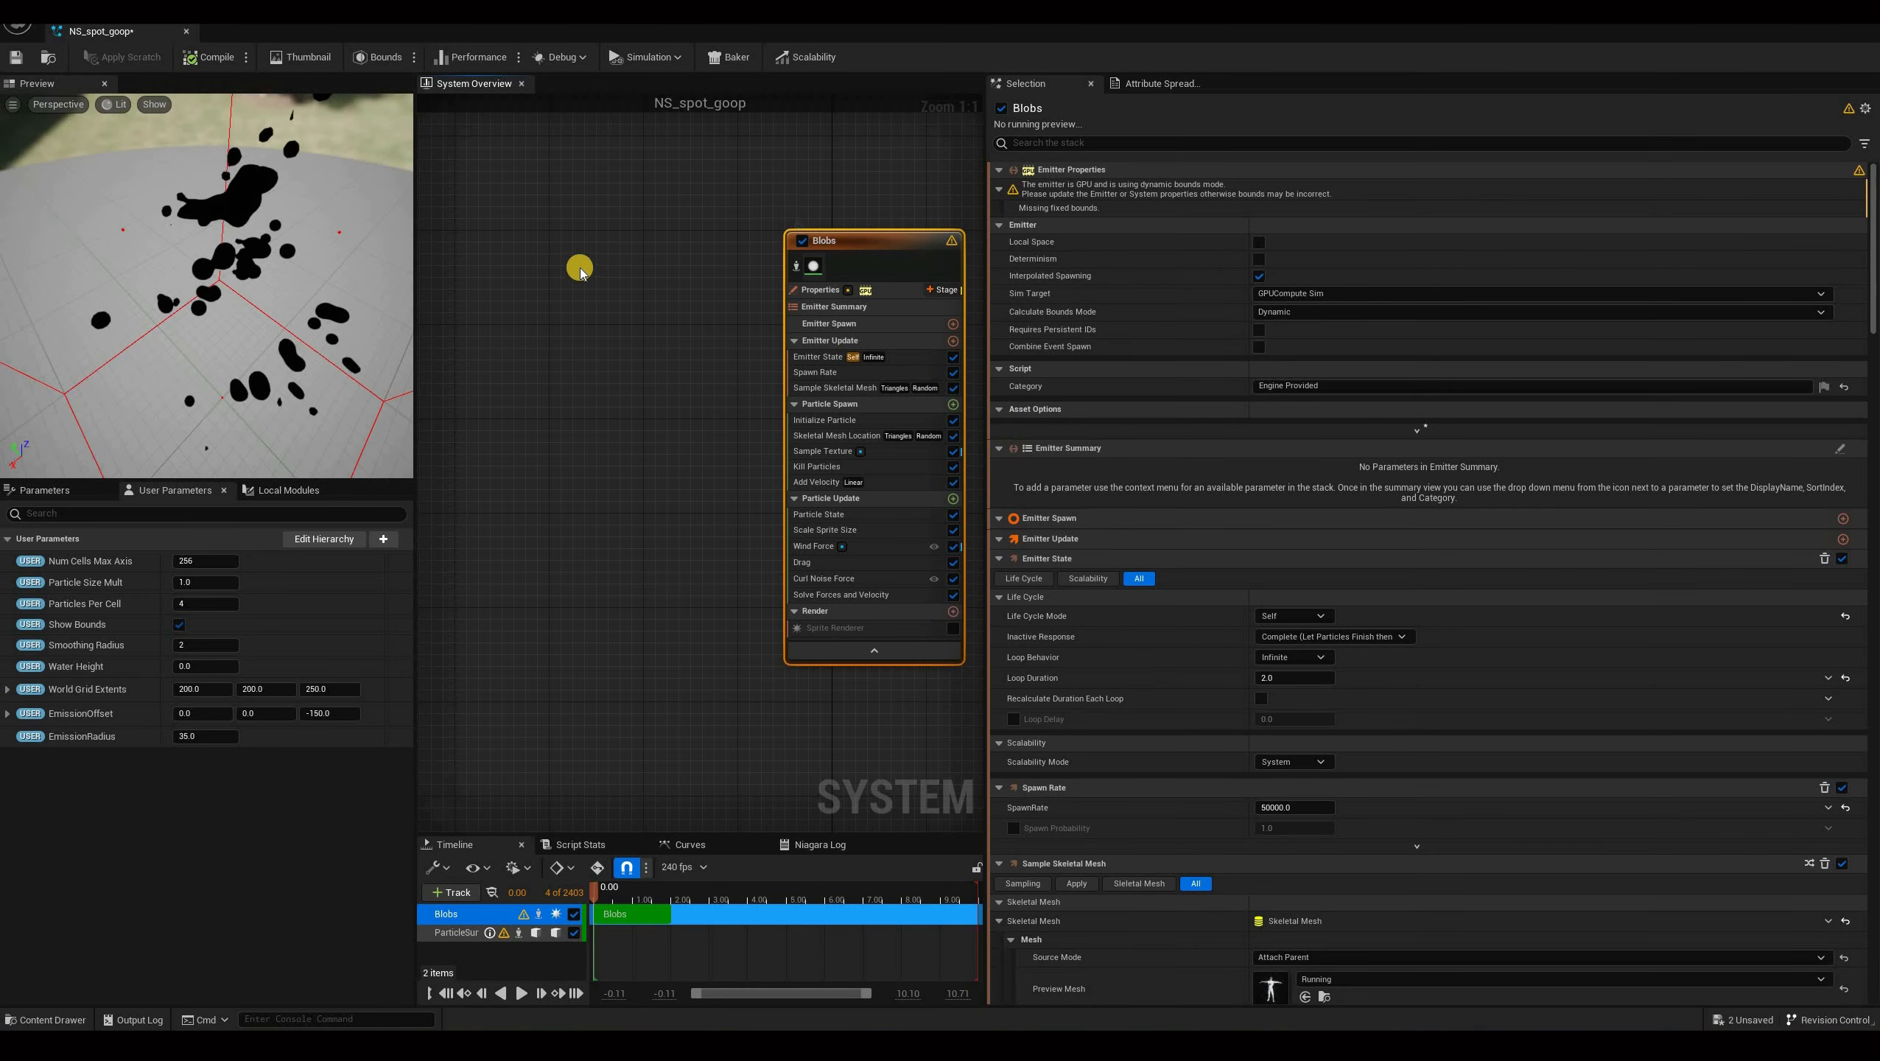
click(610, 246)
key(ctrl+v)
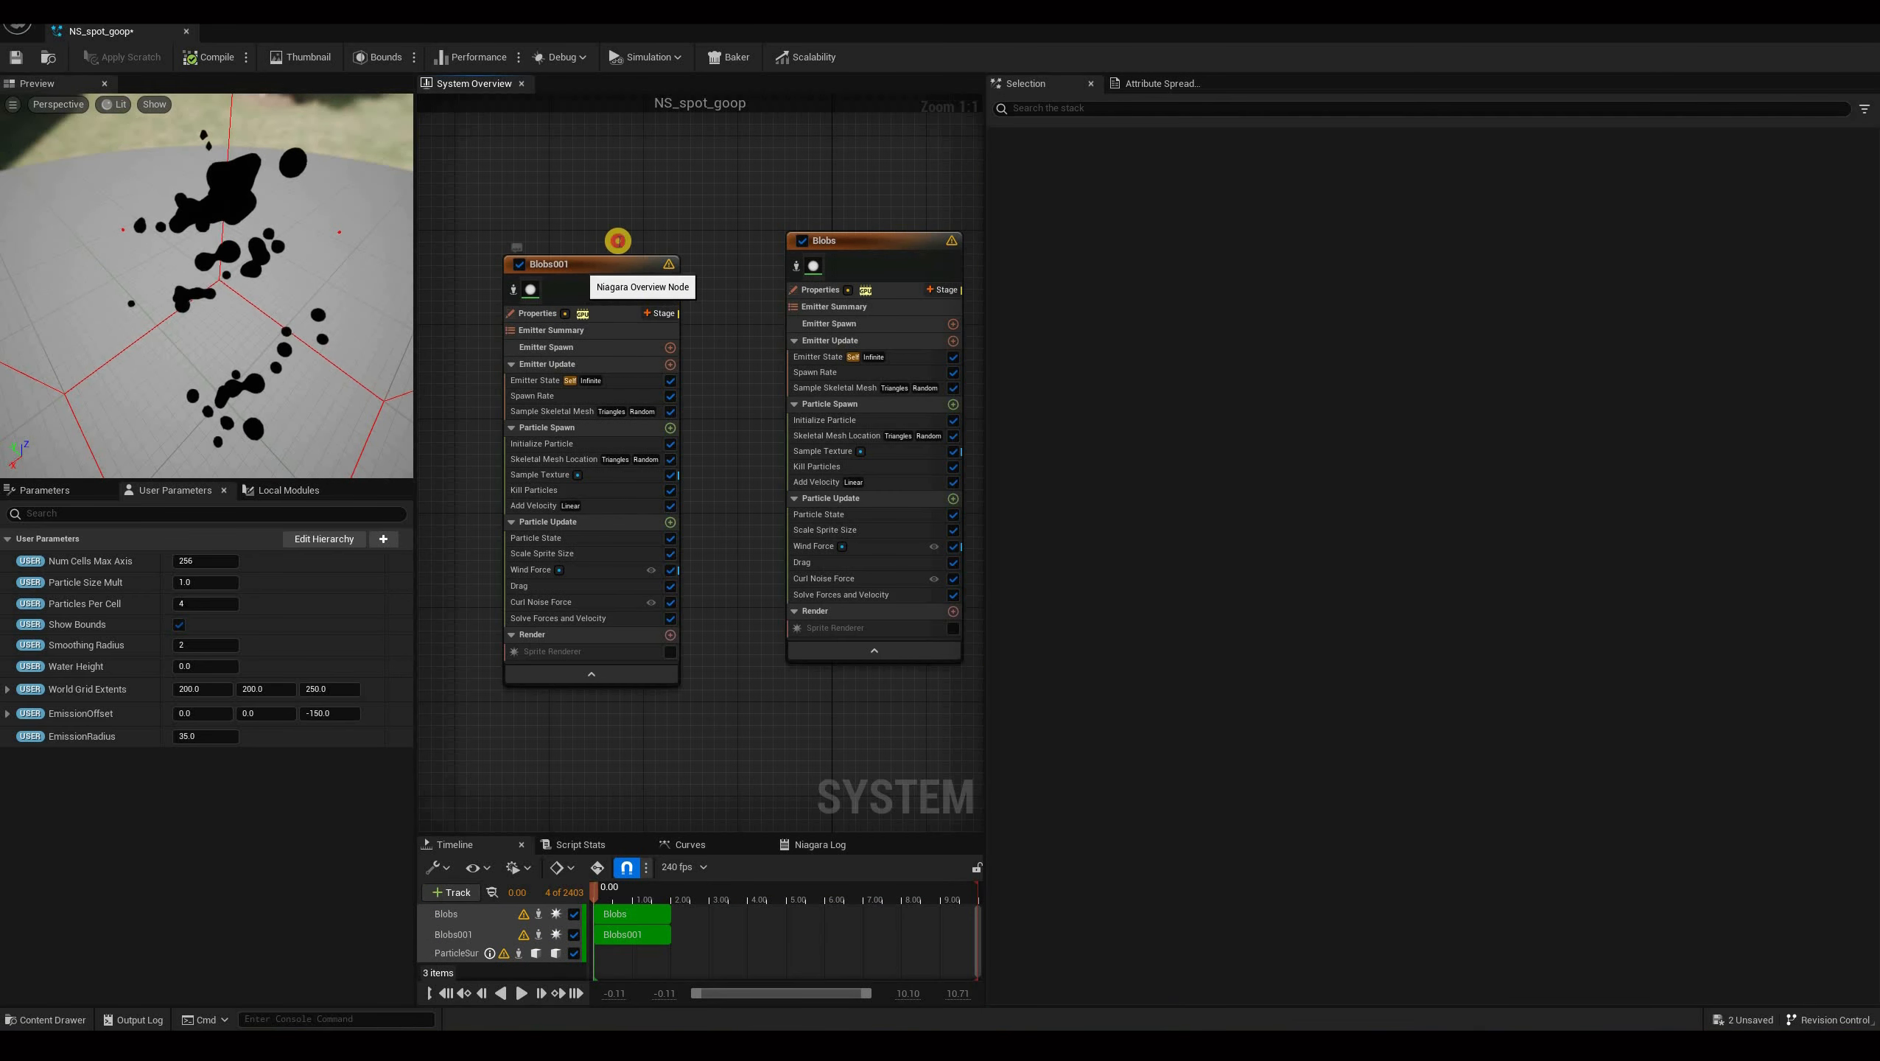
Rename the duplicated emitter to Splatter.
drag(598, 256, 622, 244)
double_click(622, 242)
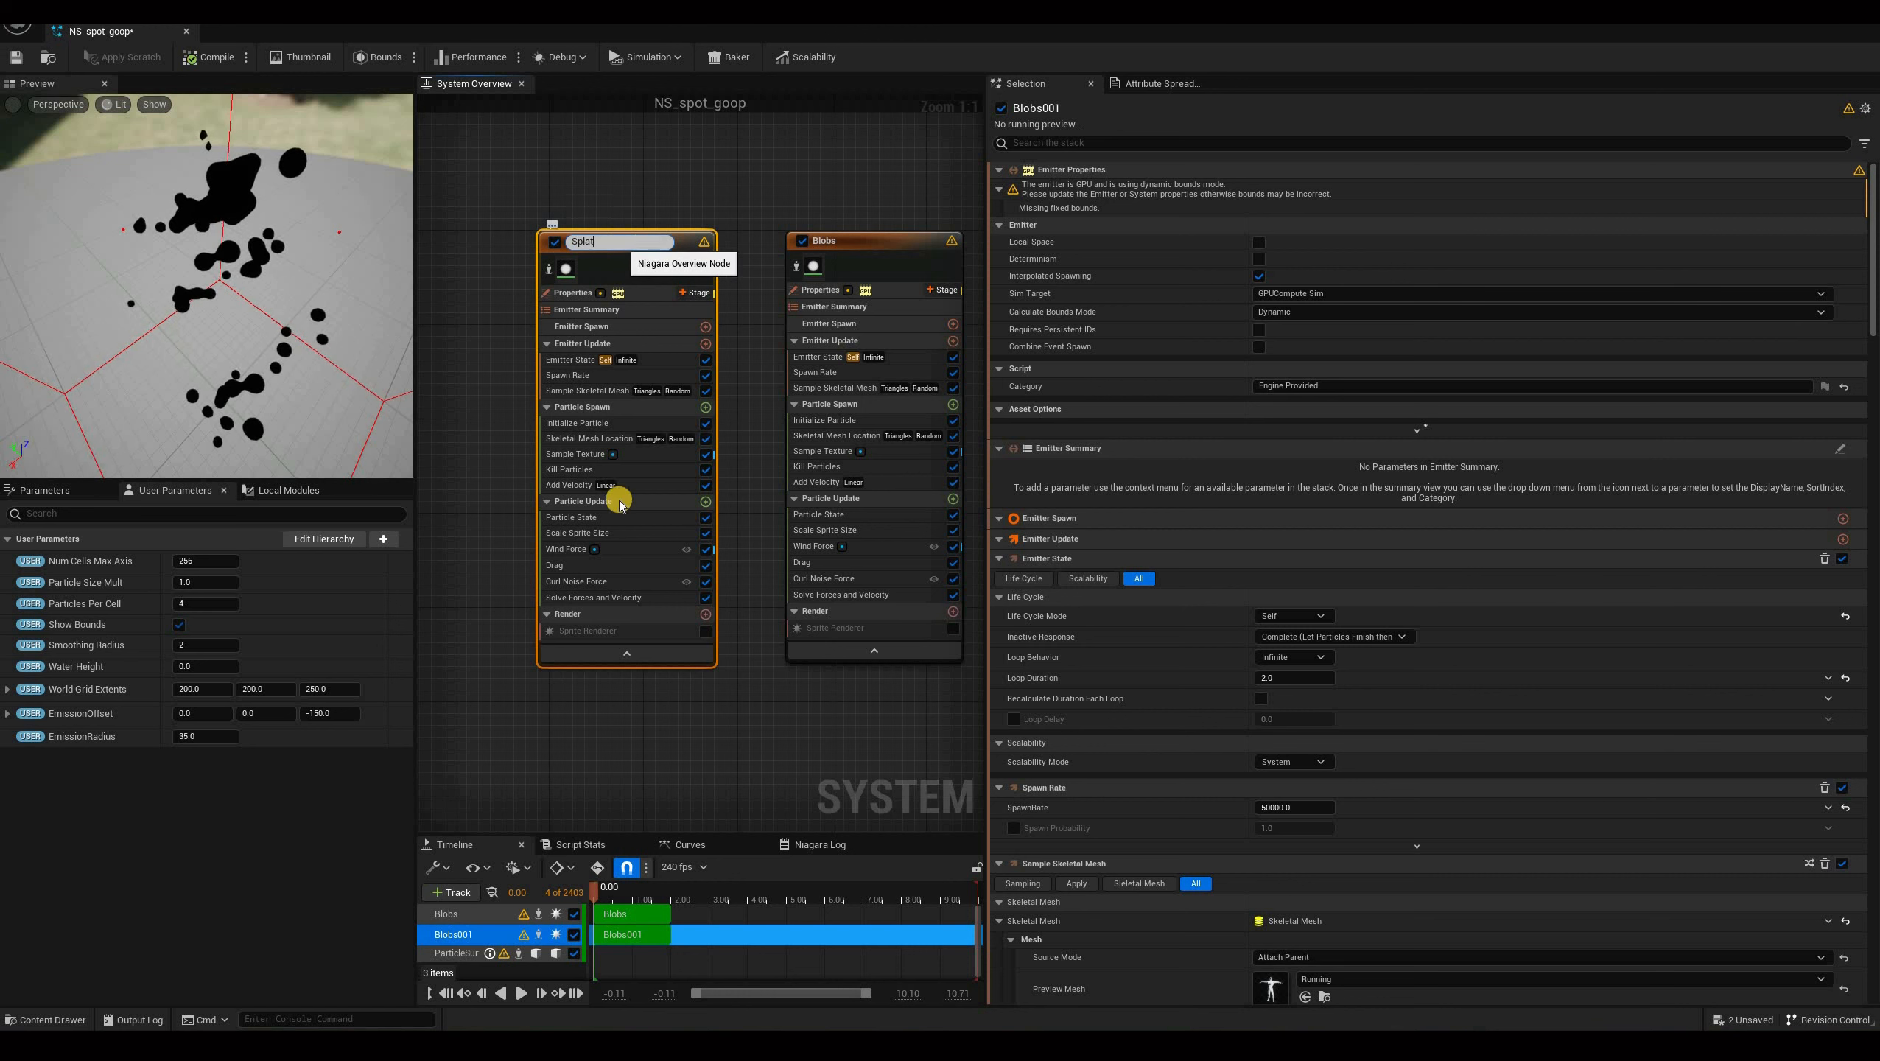
key(Return)
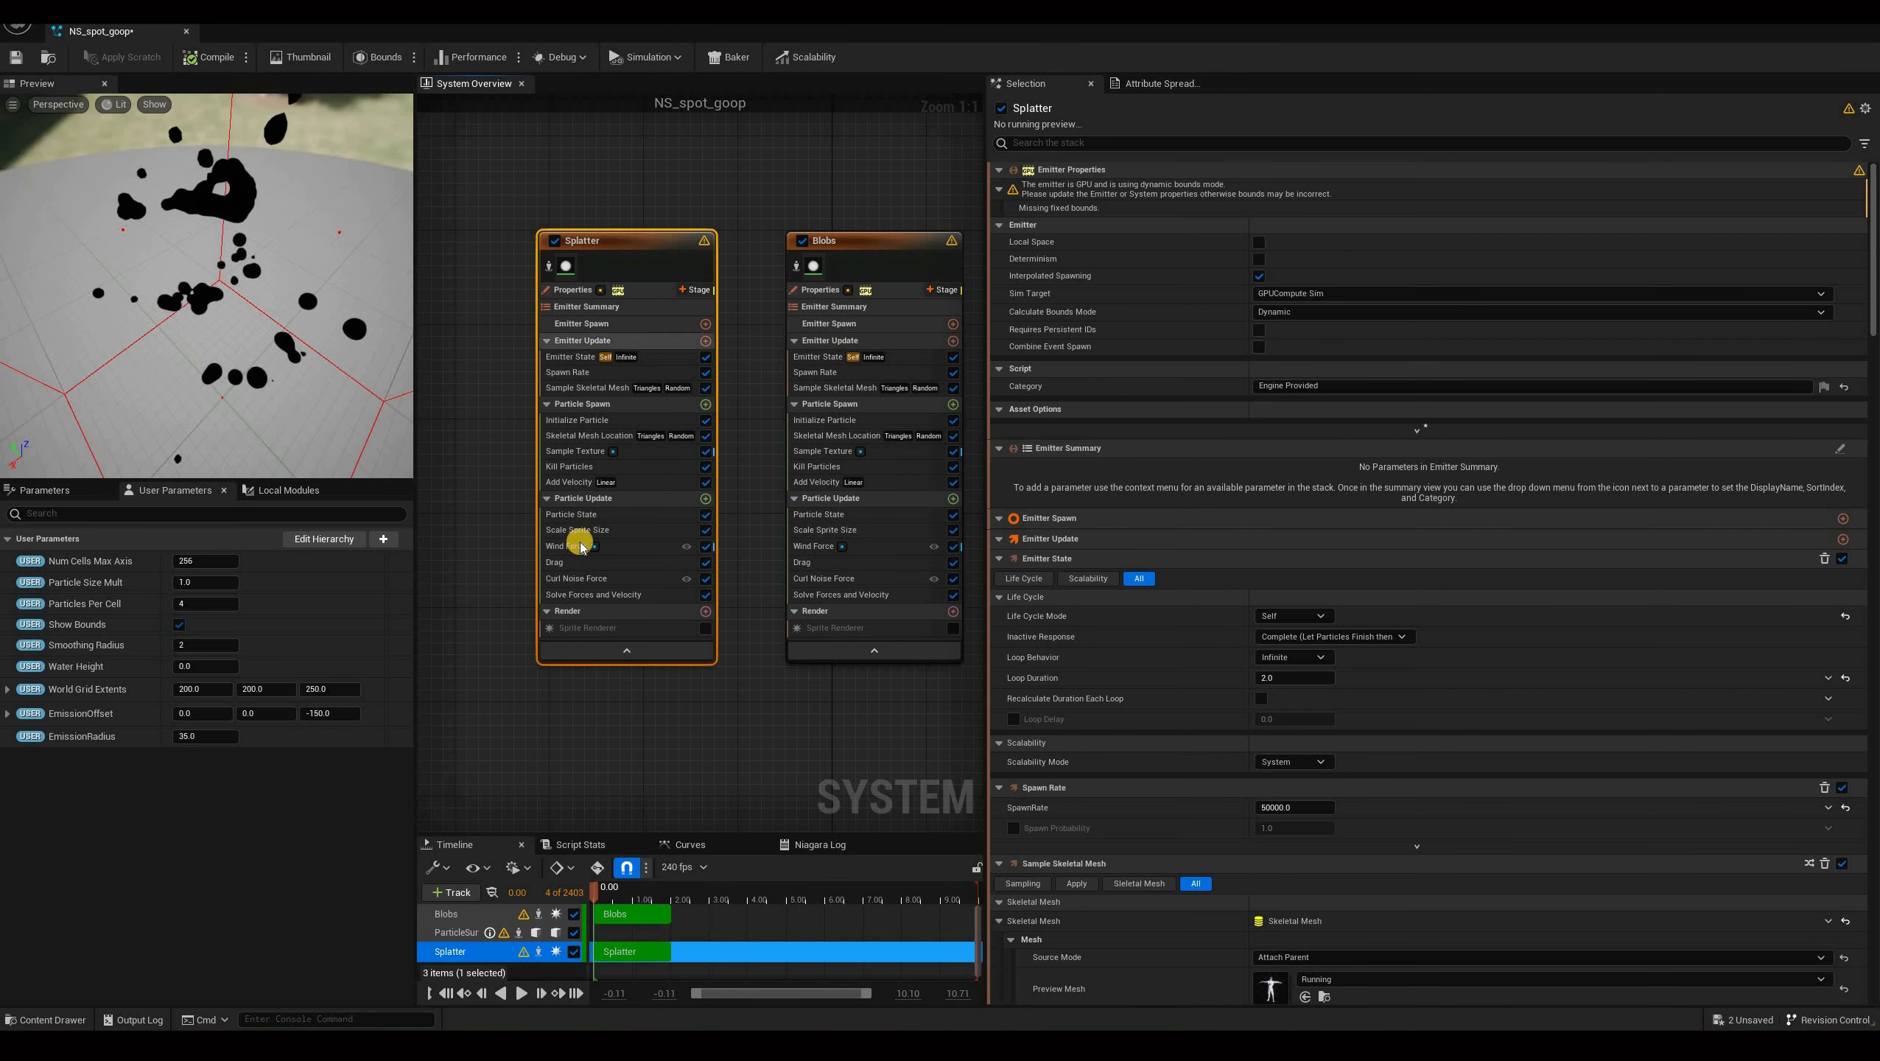
Enable the Splatter emitter's Sprite Renderer.
right_drag(740, 758, 661, 721)
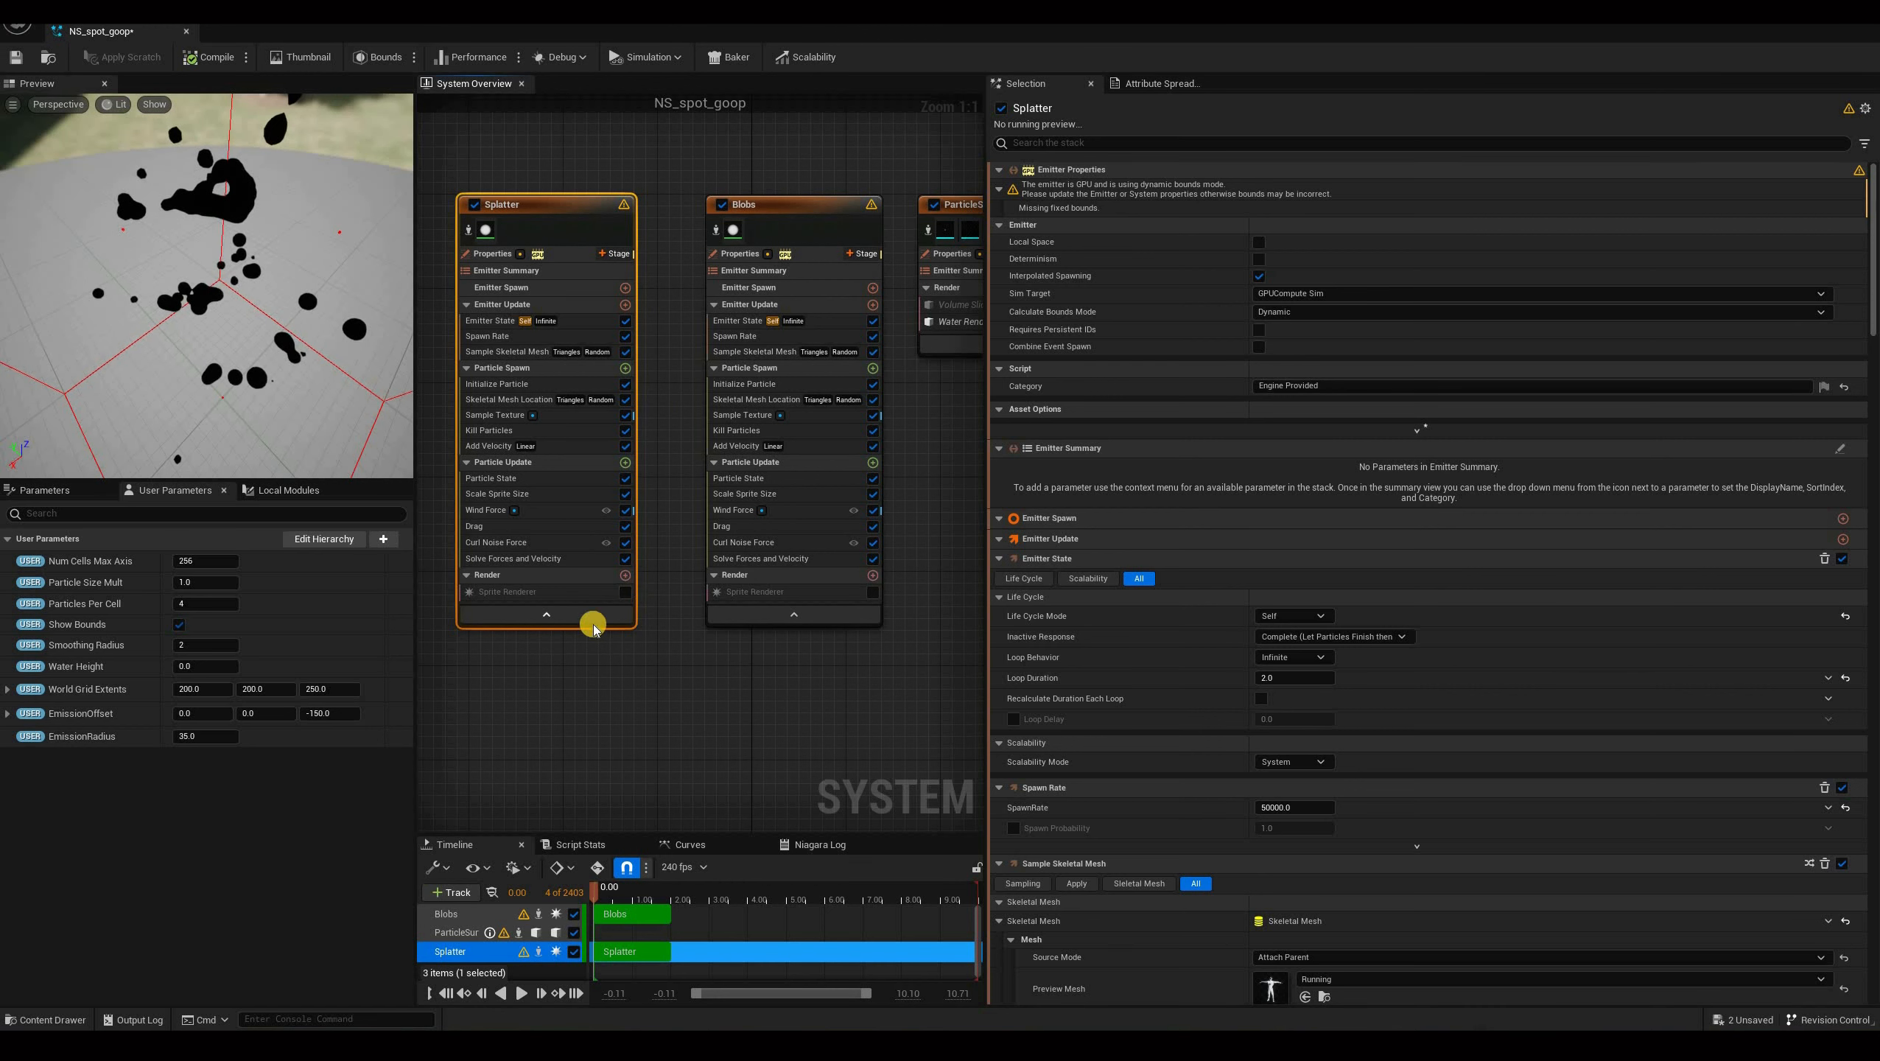
click(626, 592)
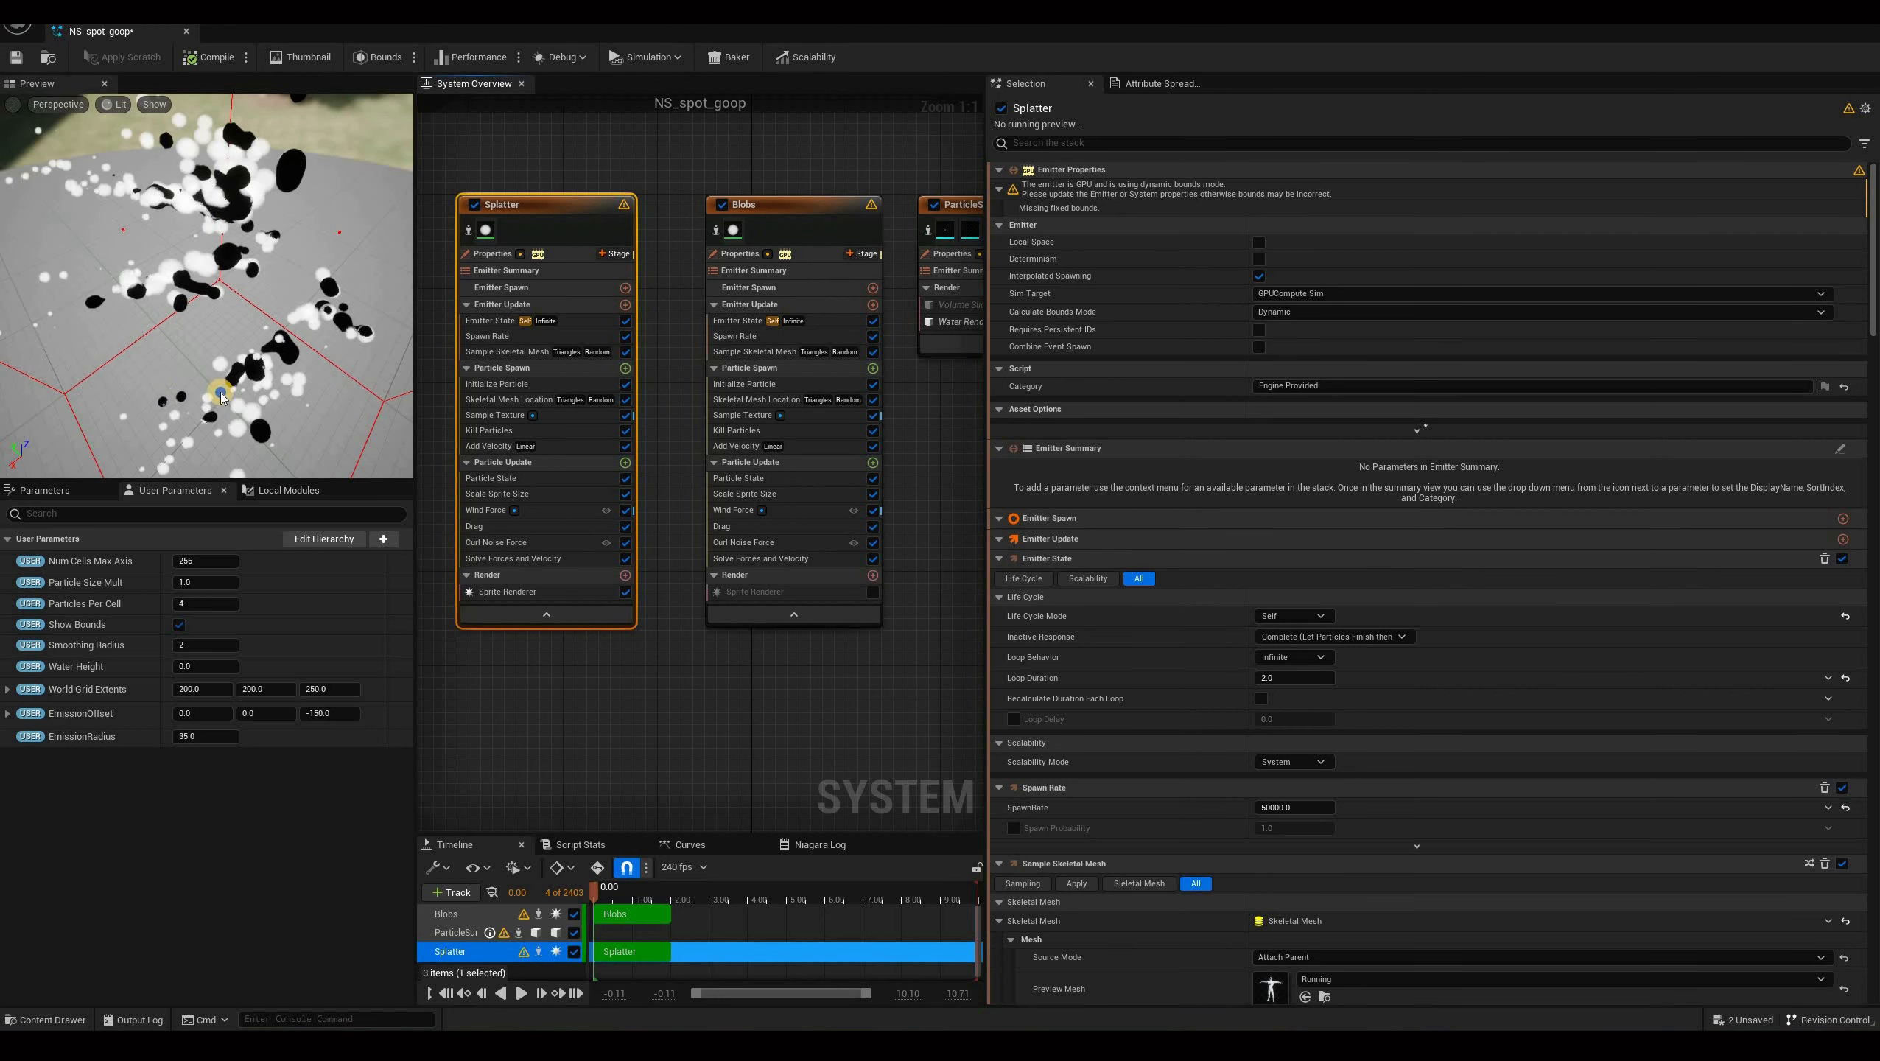
drag(186, 391, 156, 246)
drag(155, 223, 224, 211)
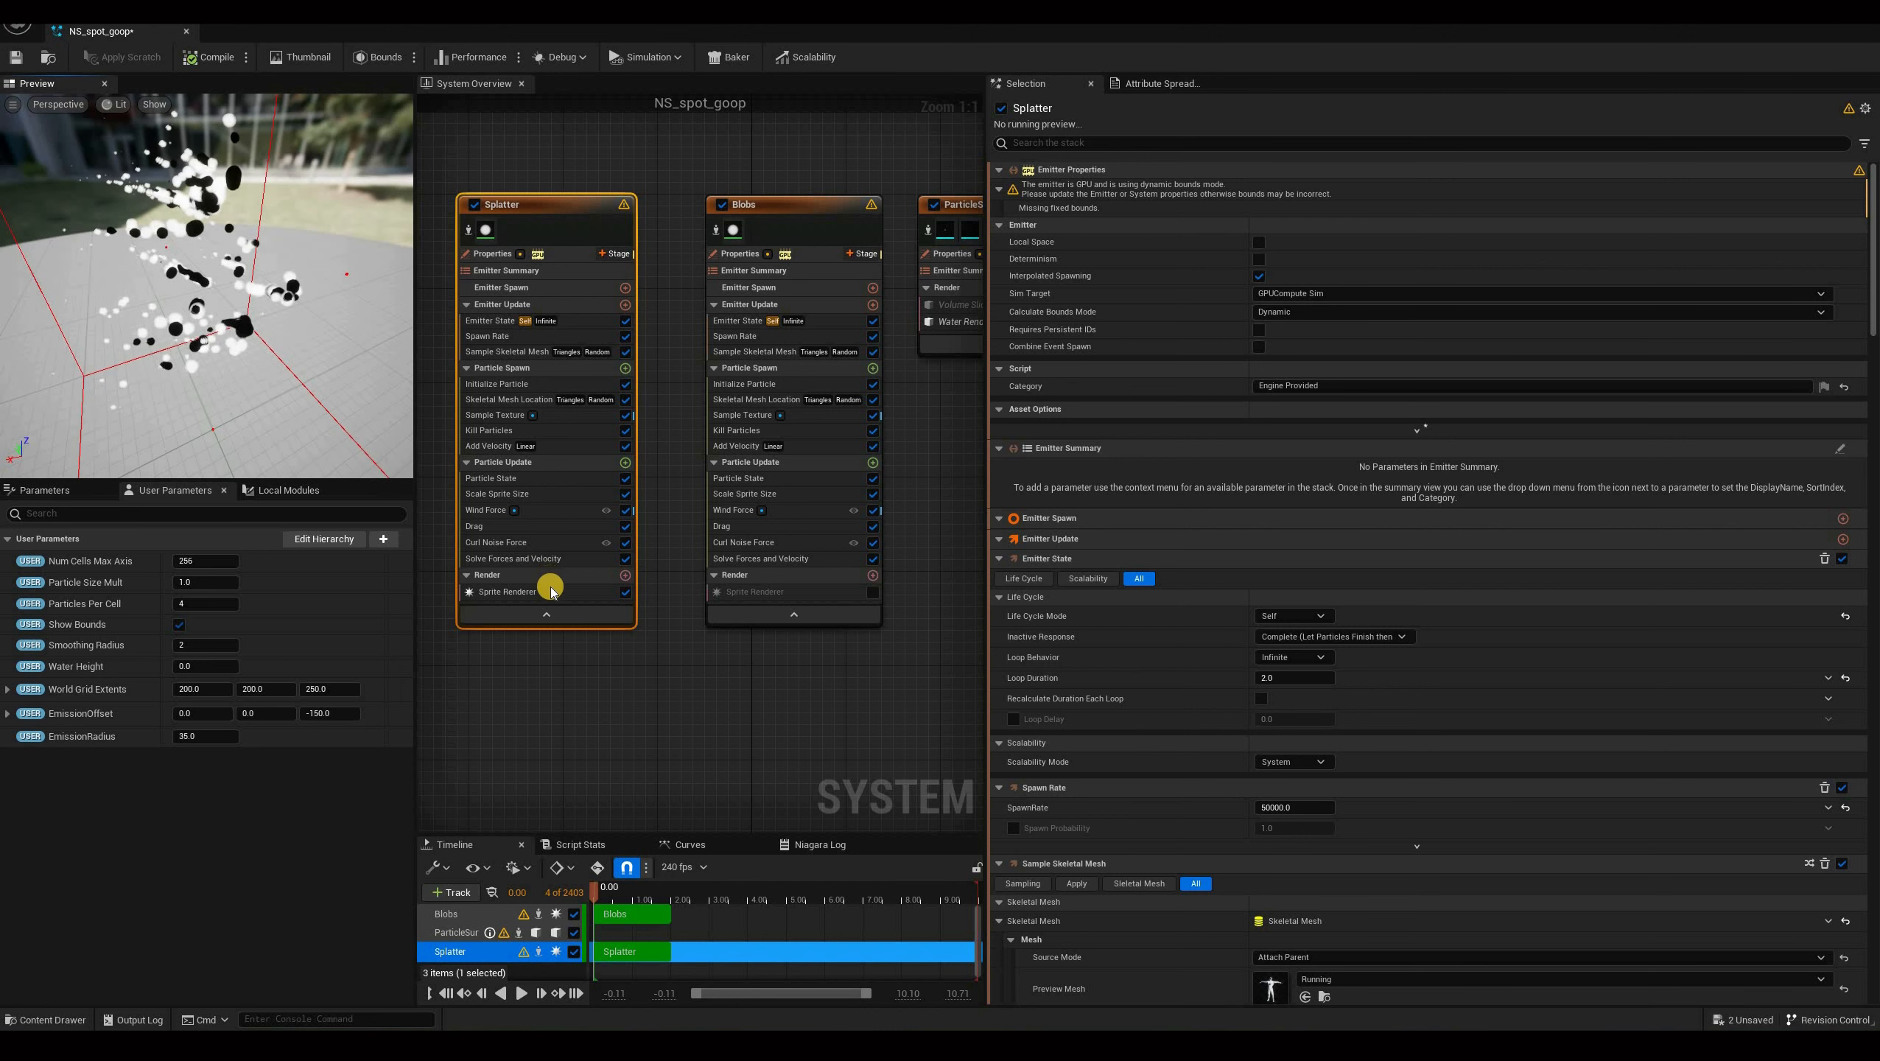
Open the M_dirty_spot material and inspect its blend, shading and Niagara usage settings.
click(512, 593)
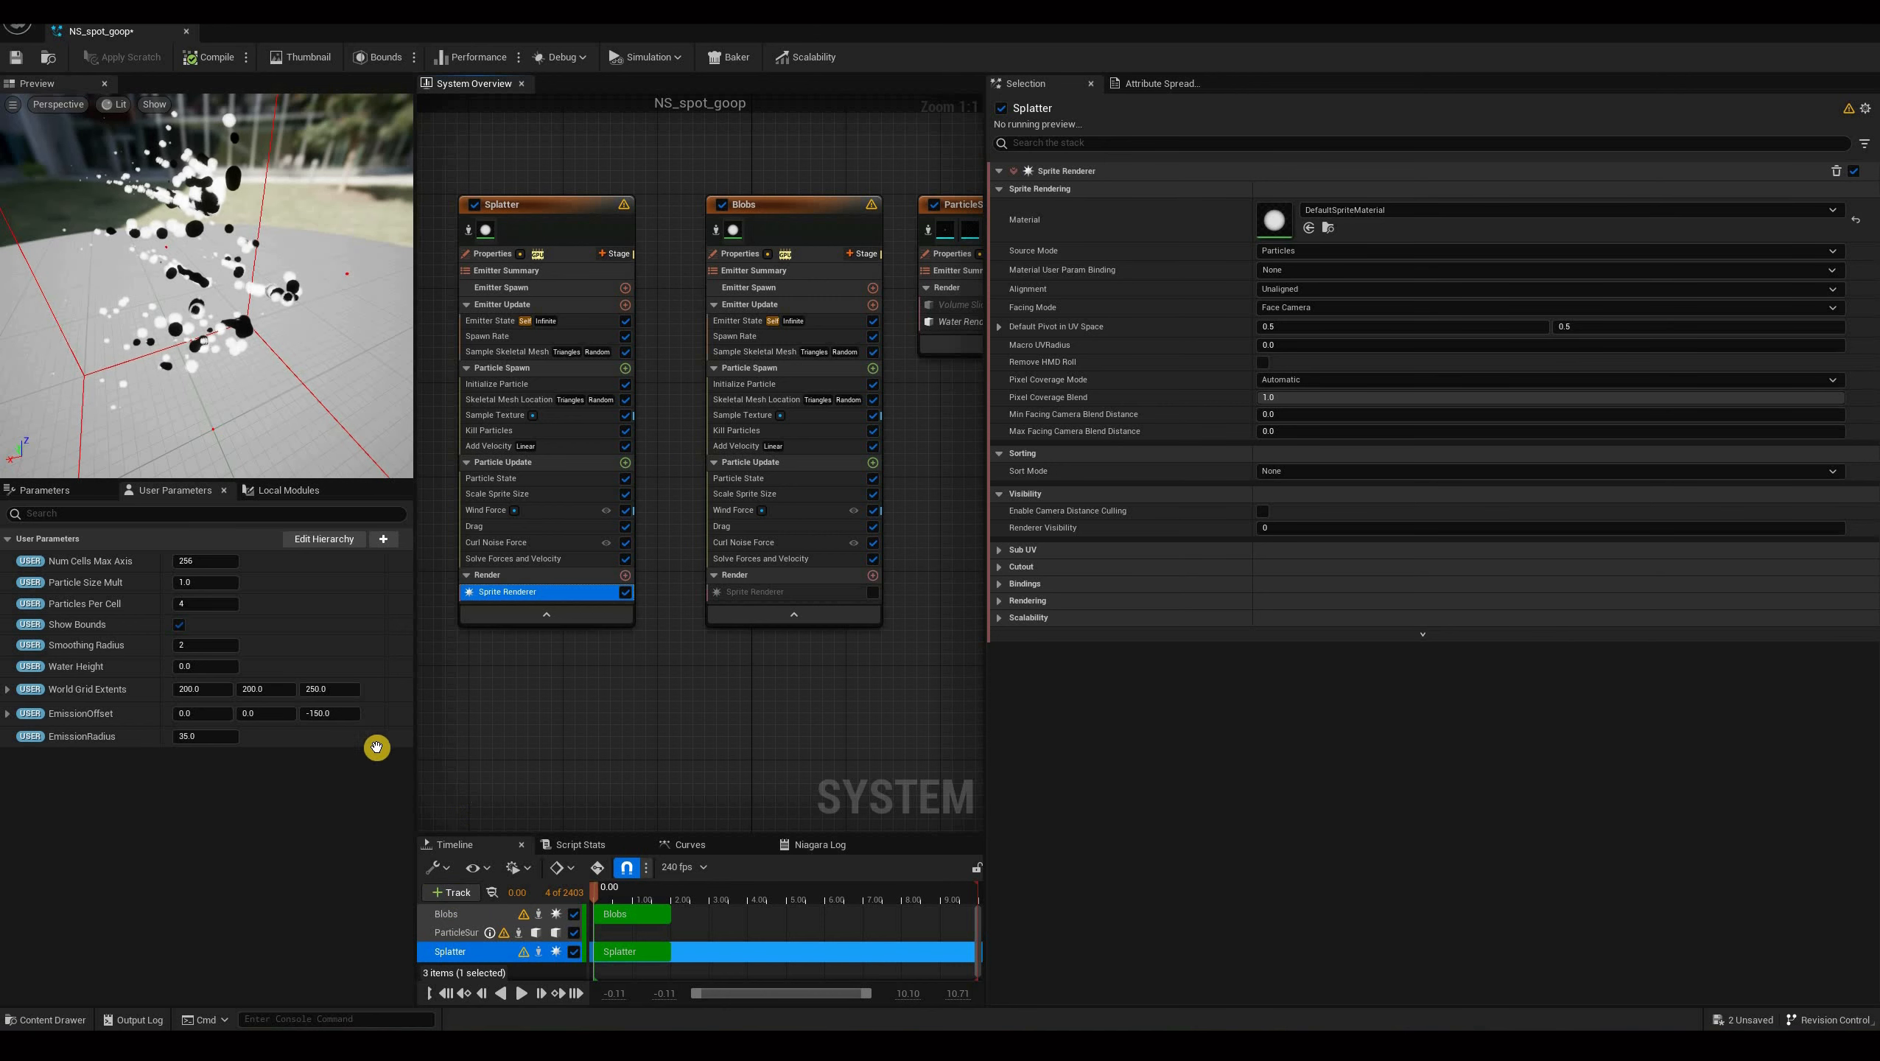
key(ctrl+space)
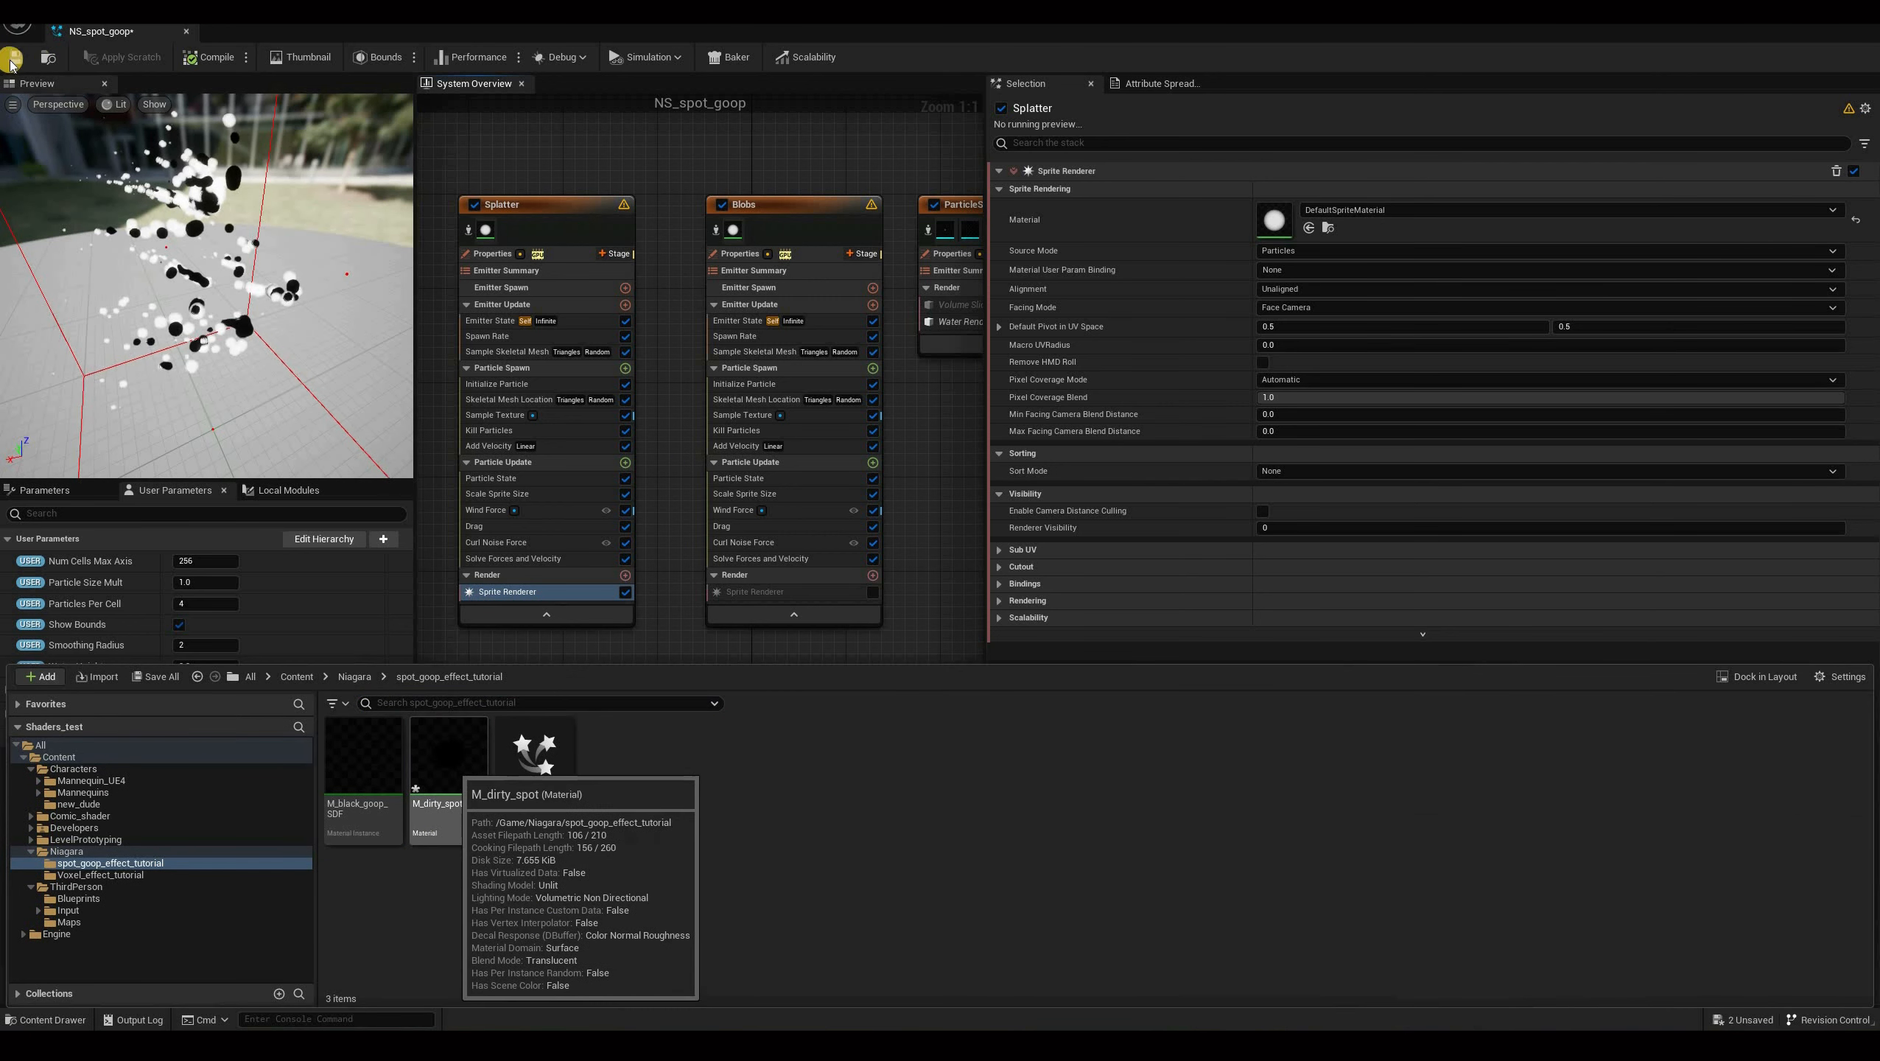
click(452, 769)
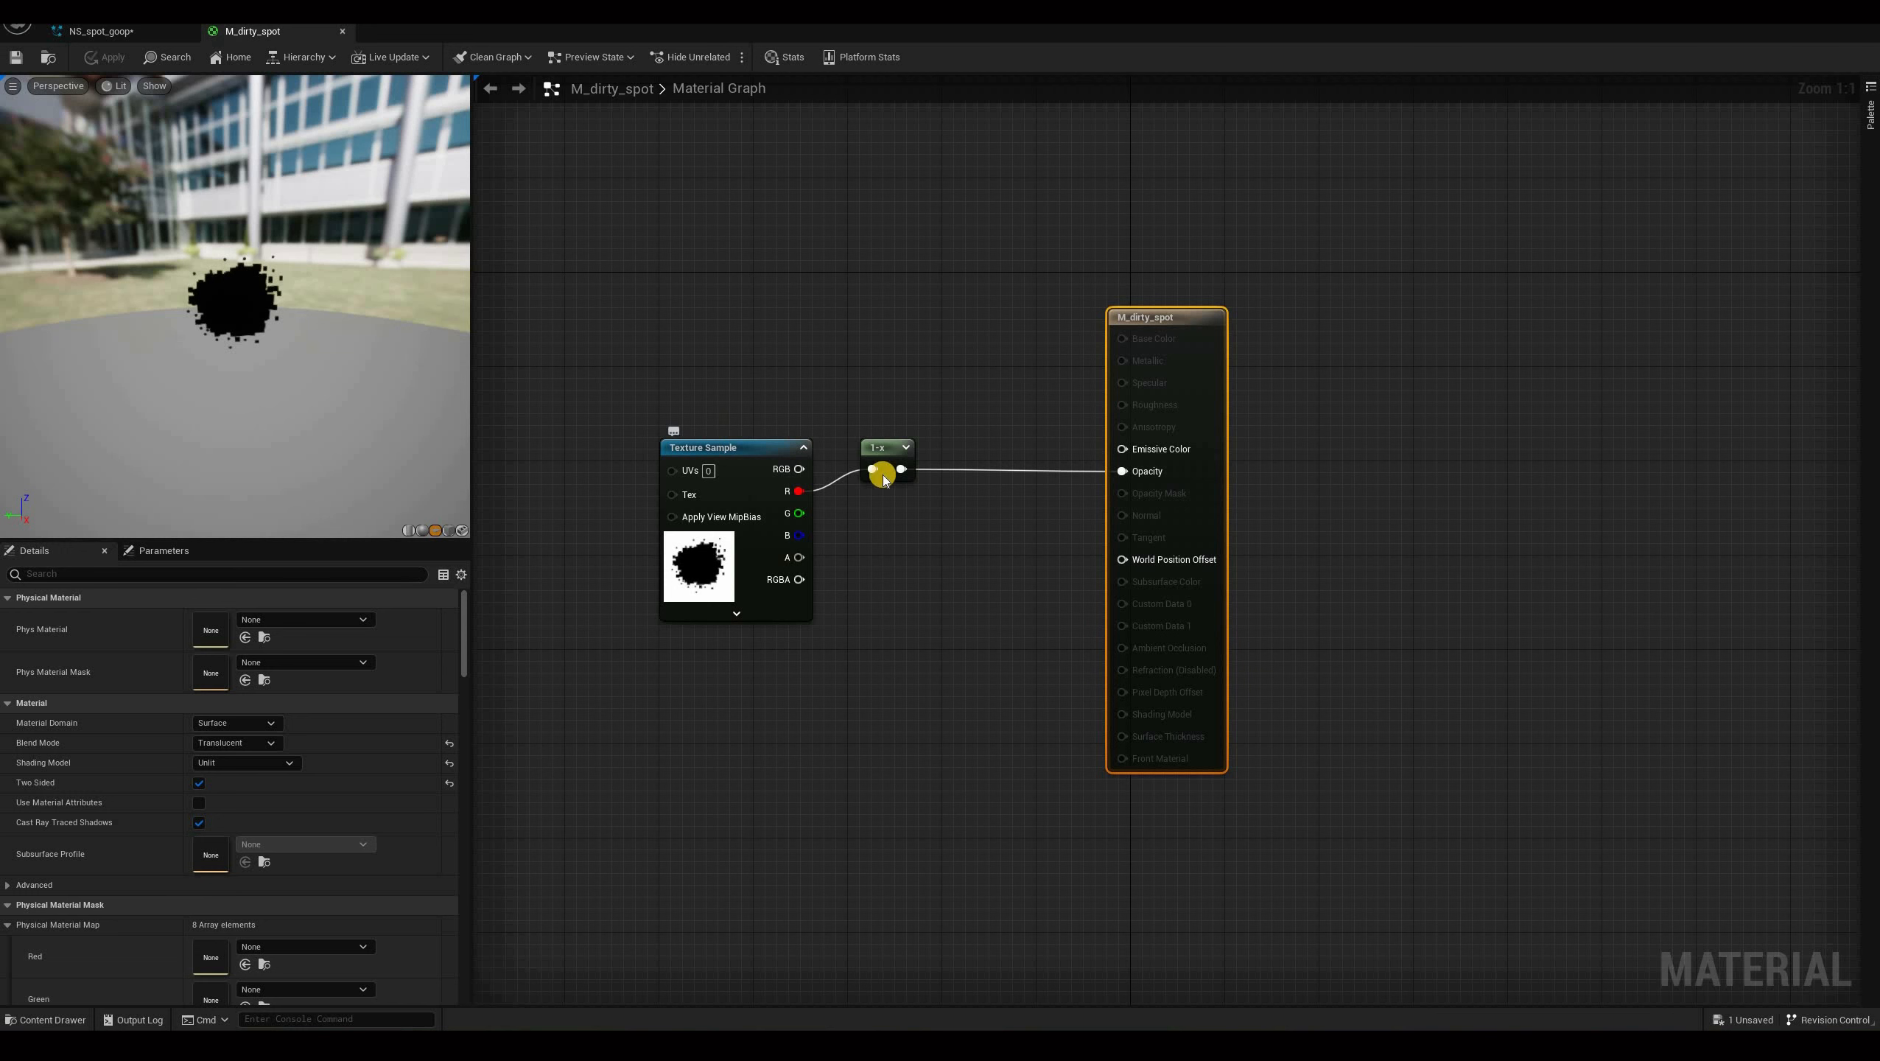
click(879, 449)
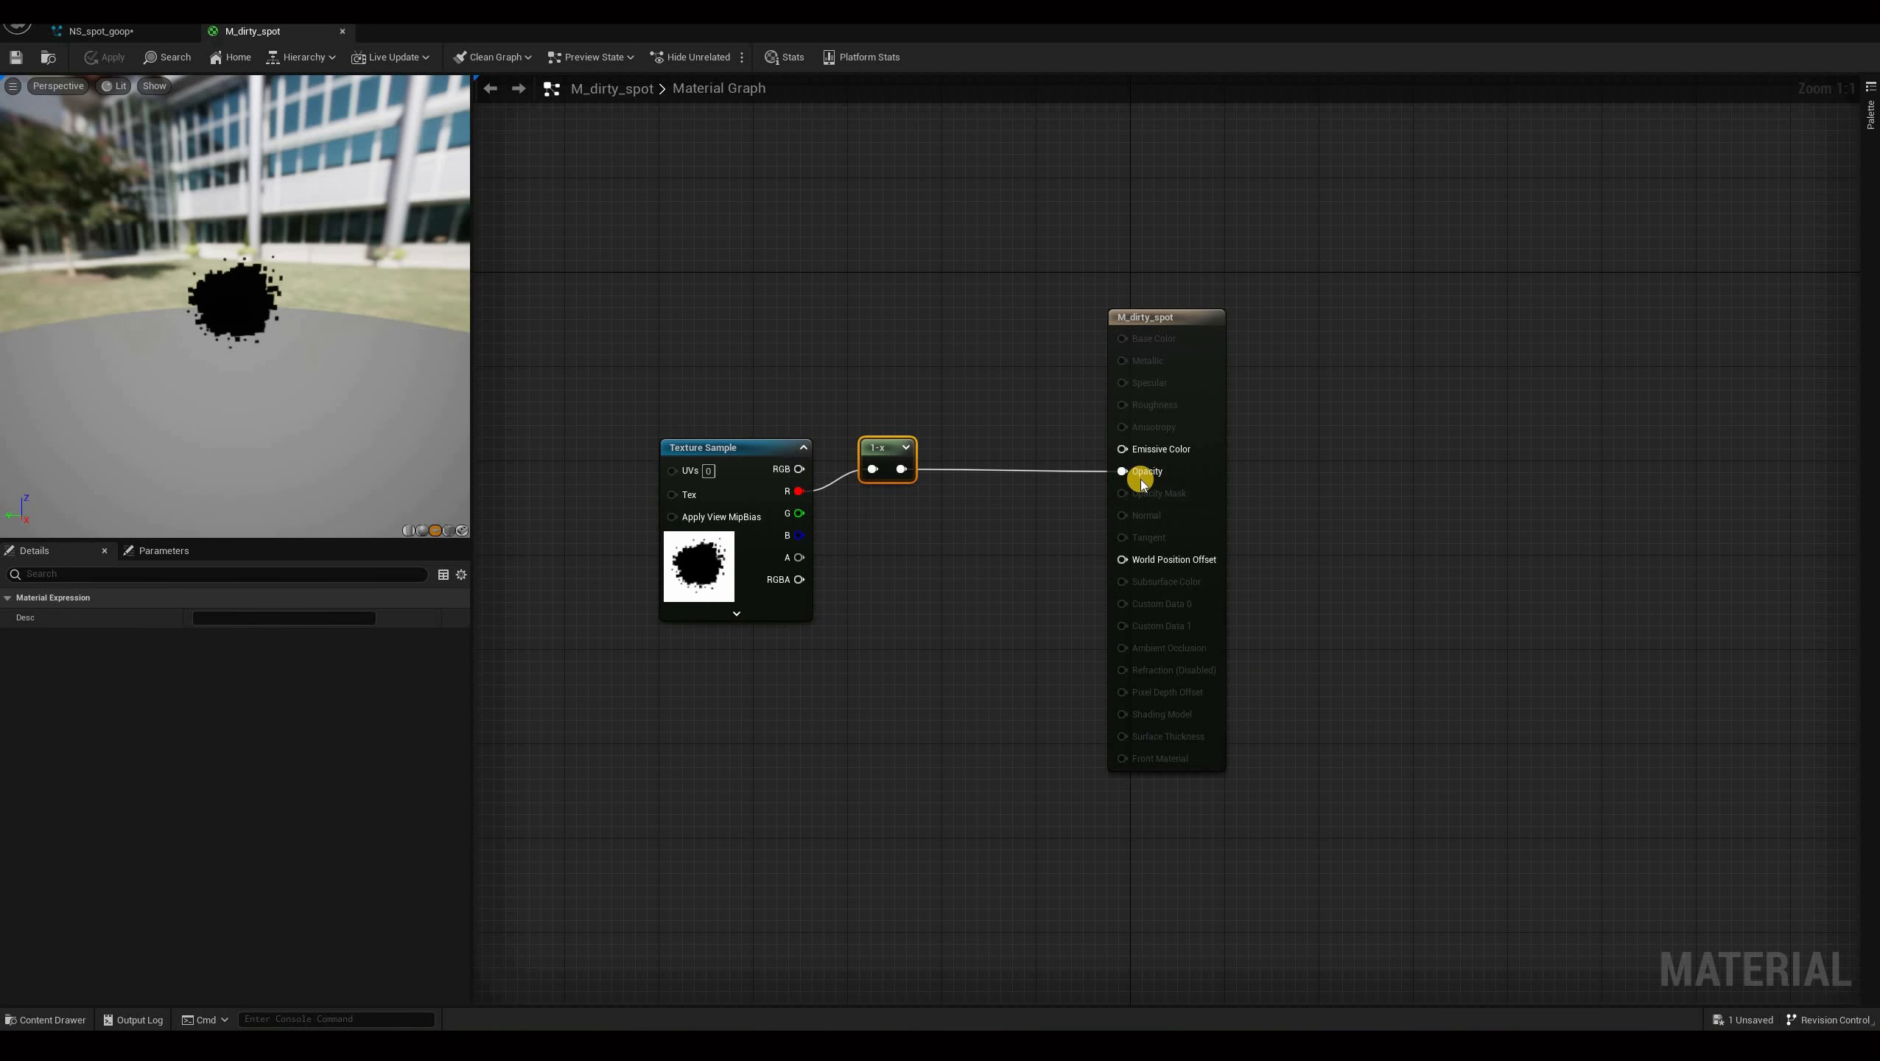
click(1217, 317)
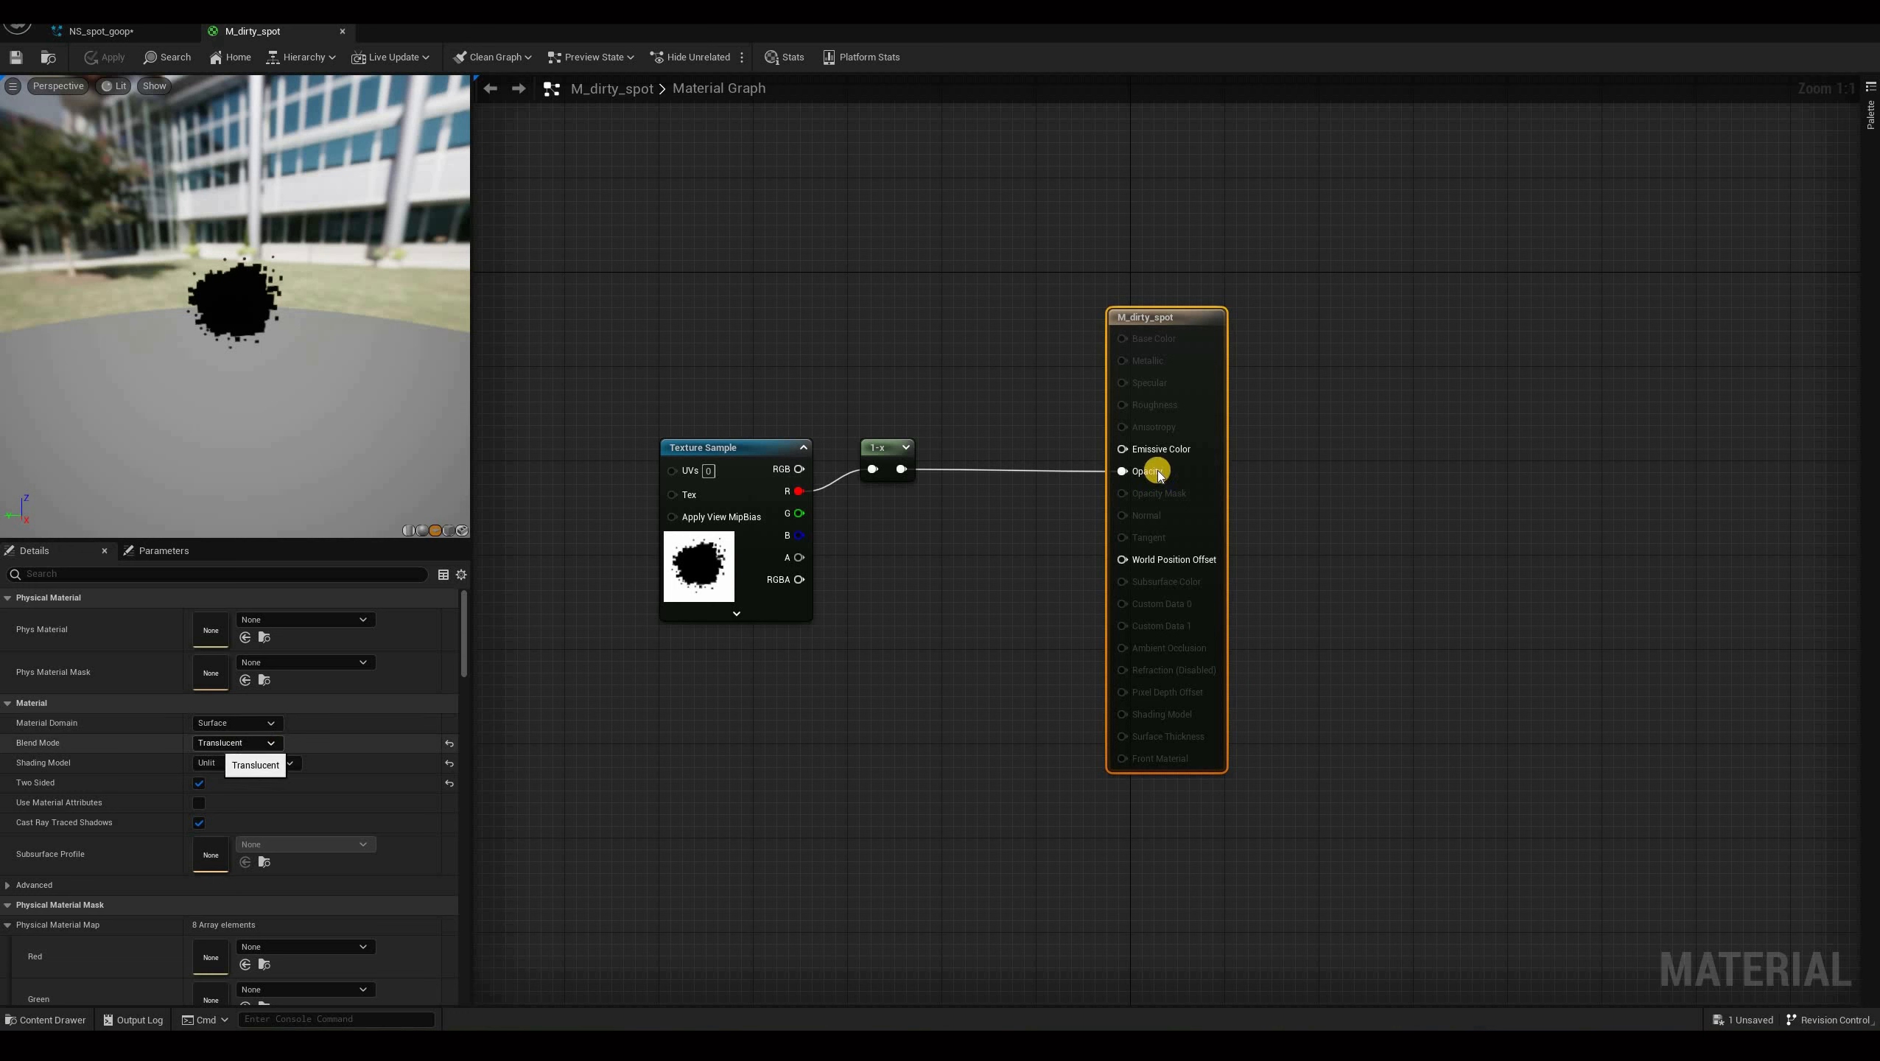
click(199, 783)
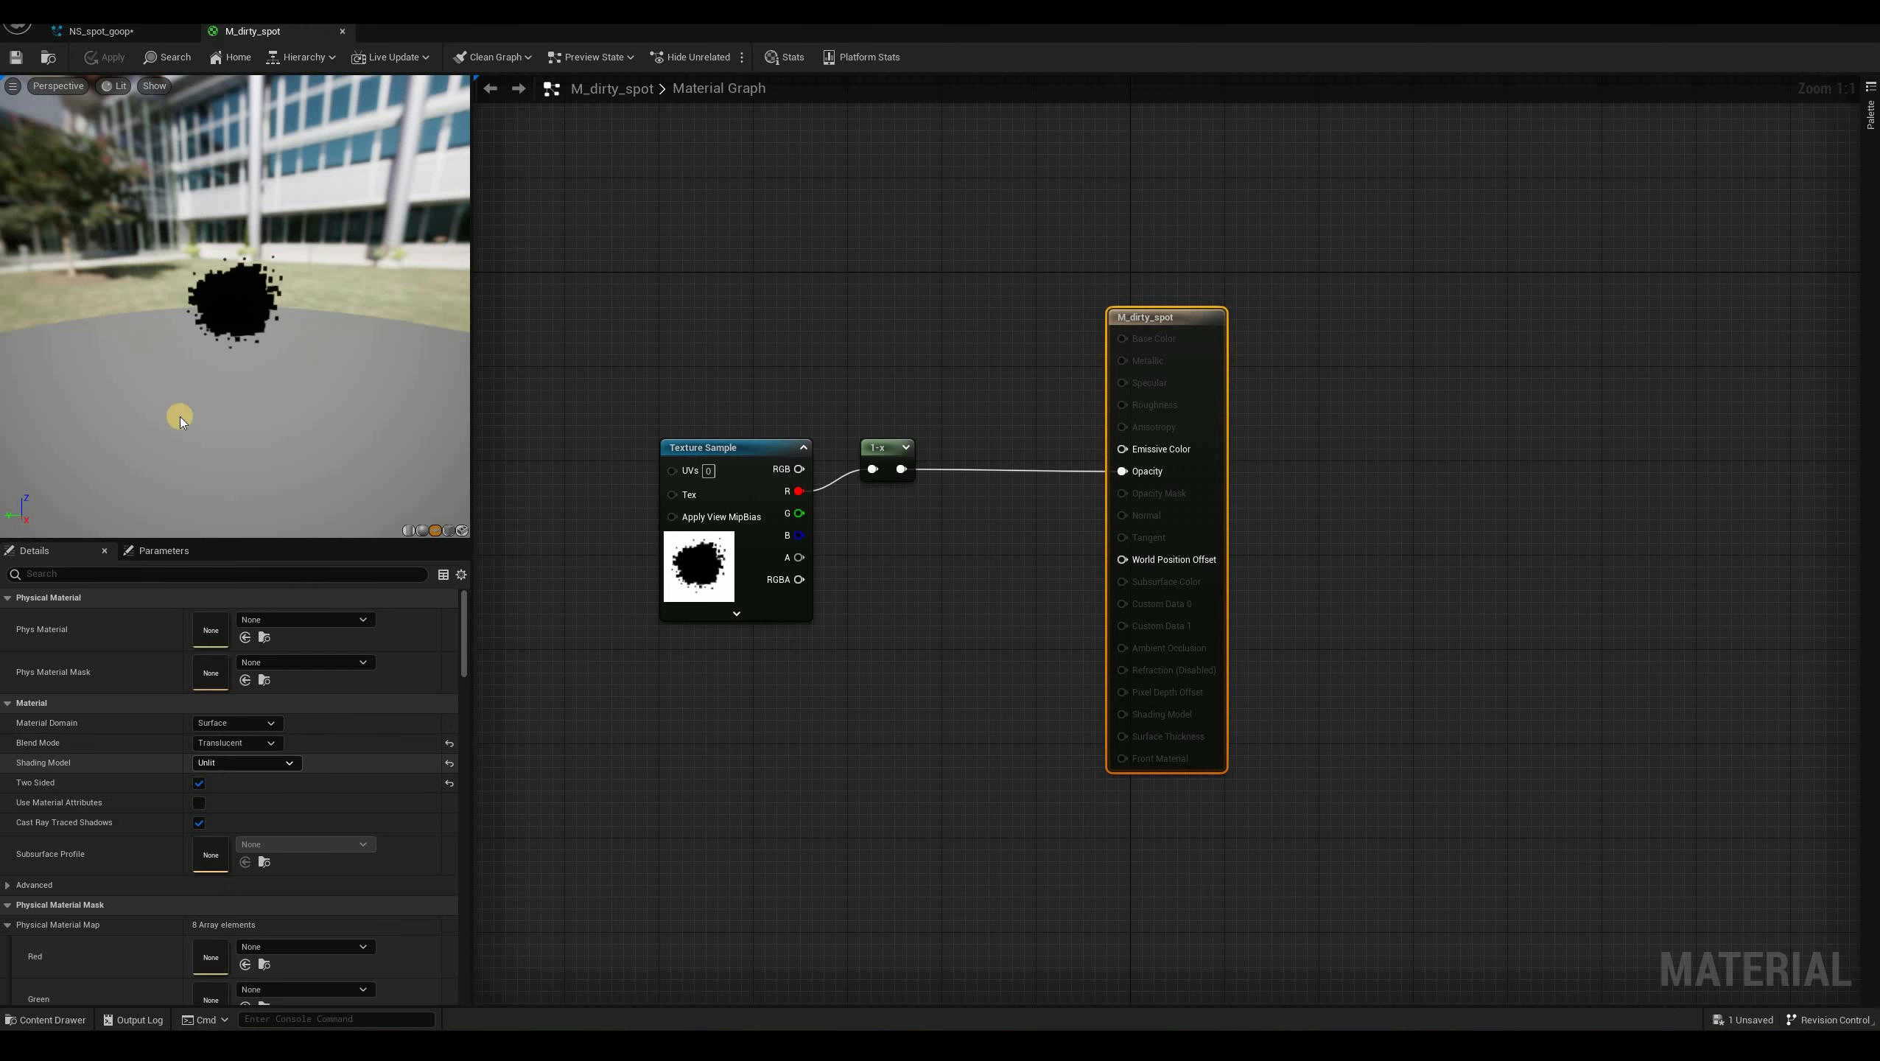
click(361, 344)
drag(162, 393, 580, 470)
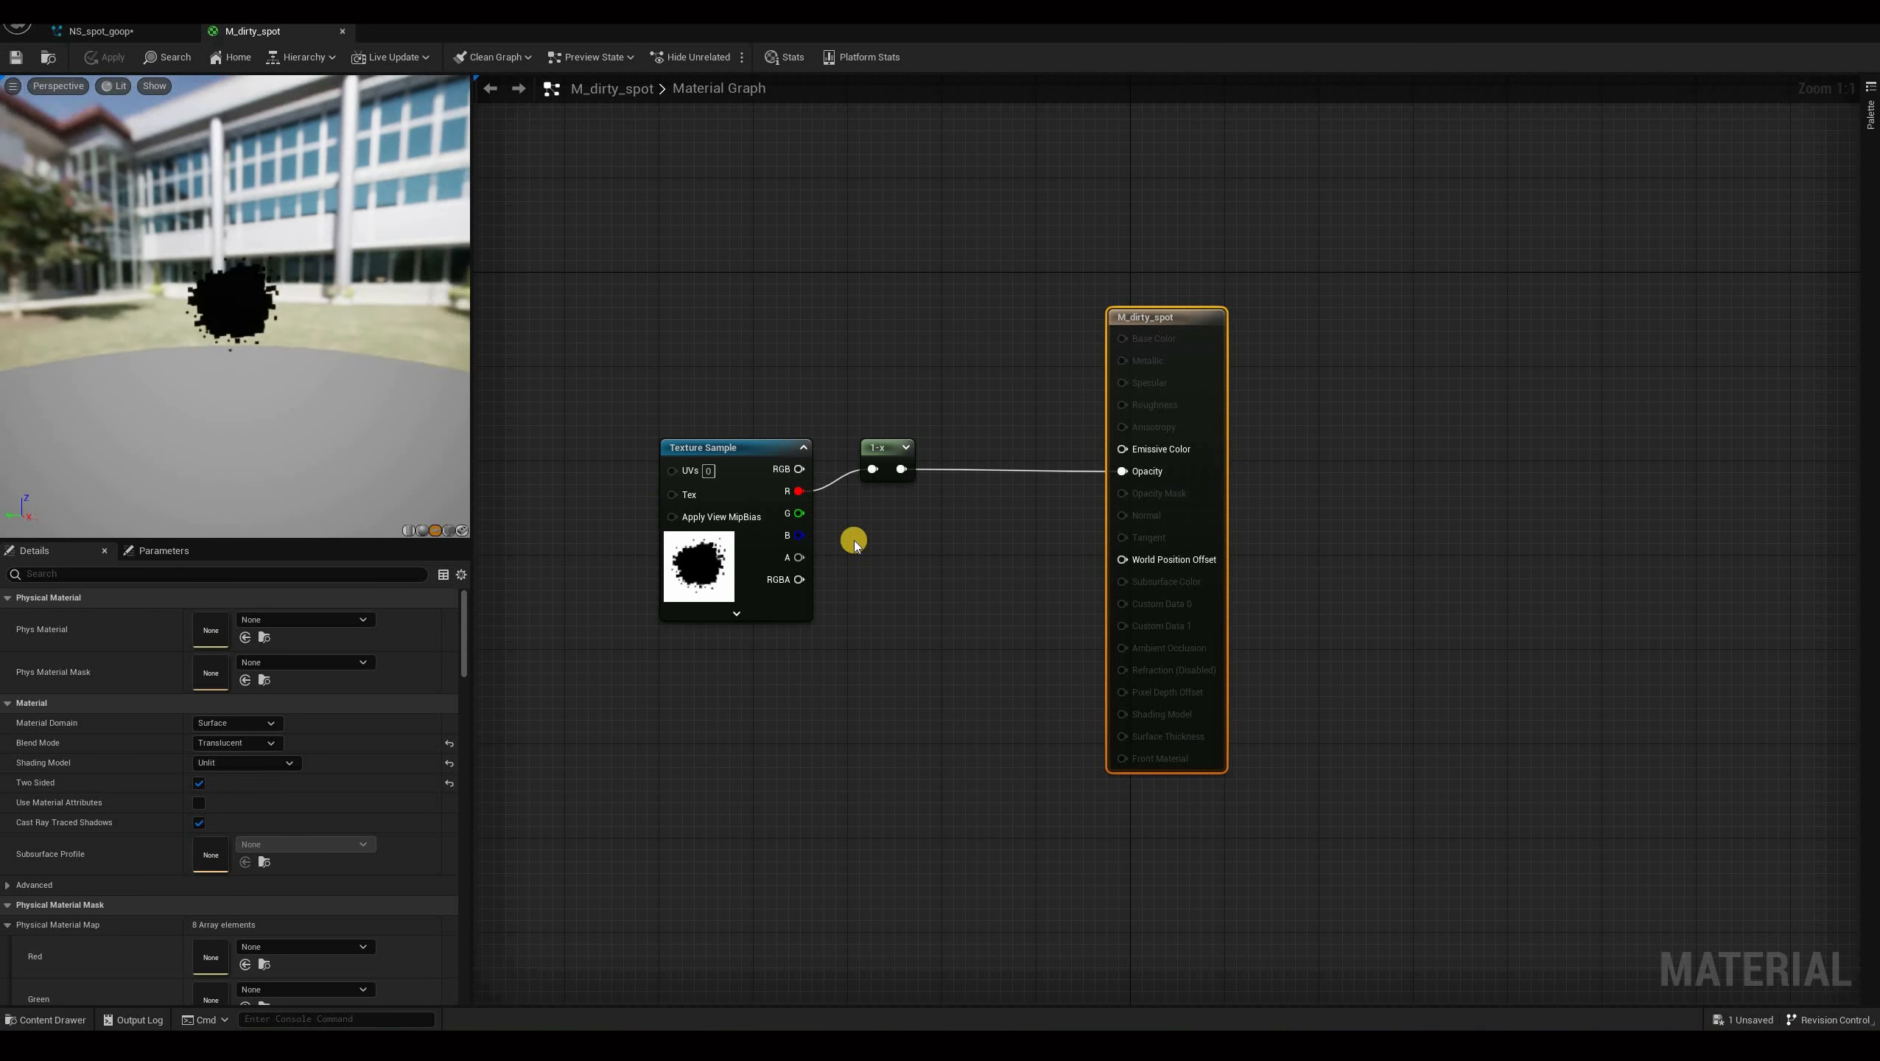
click(187, 577)
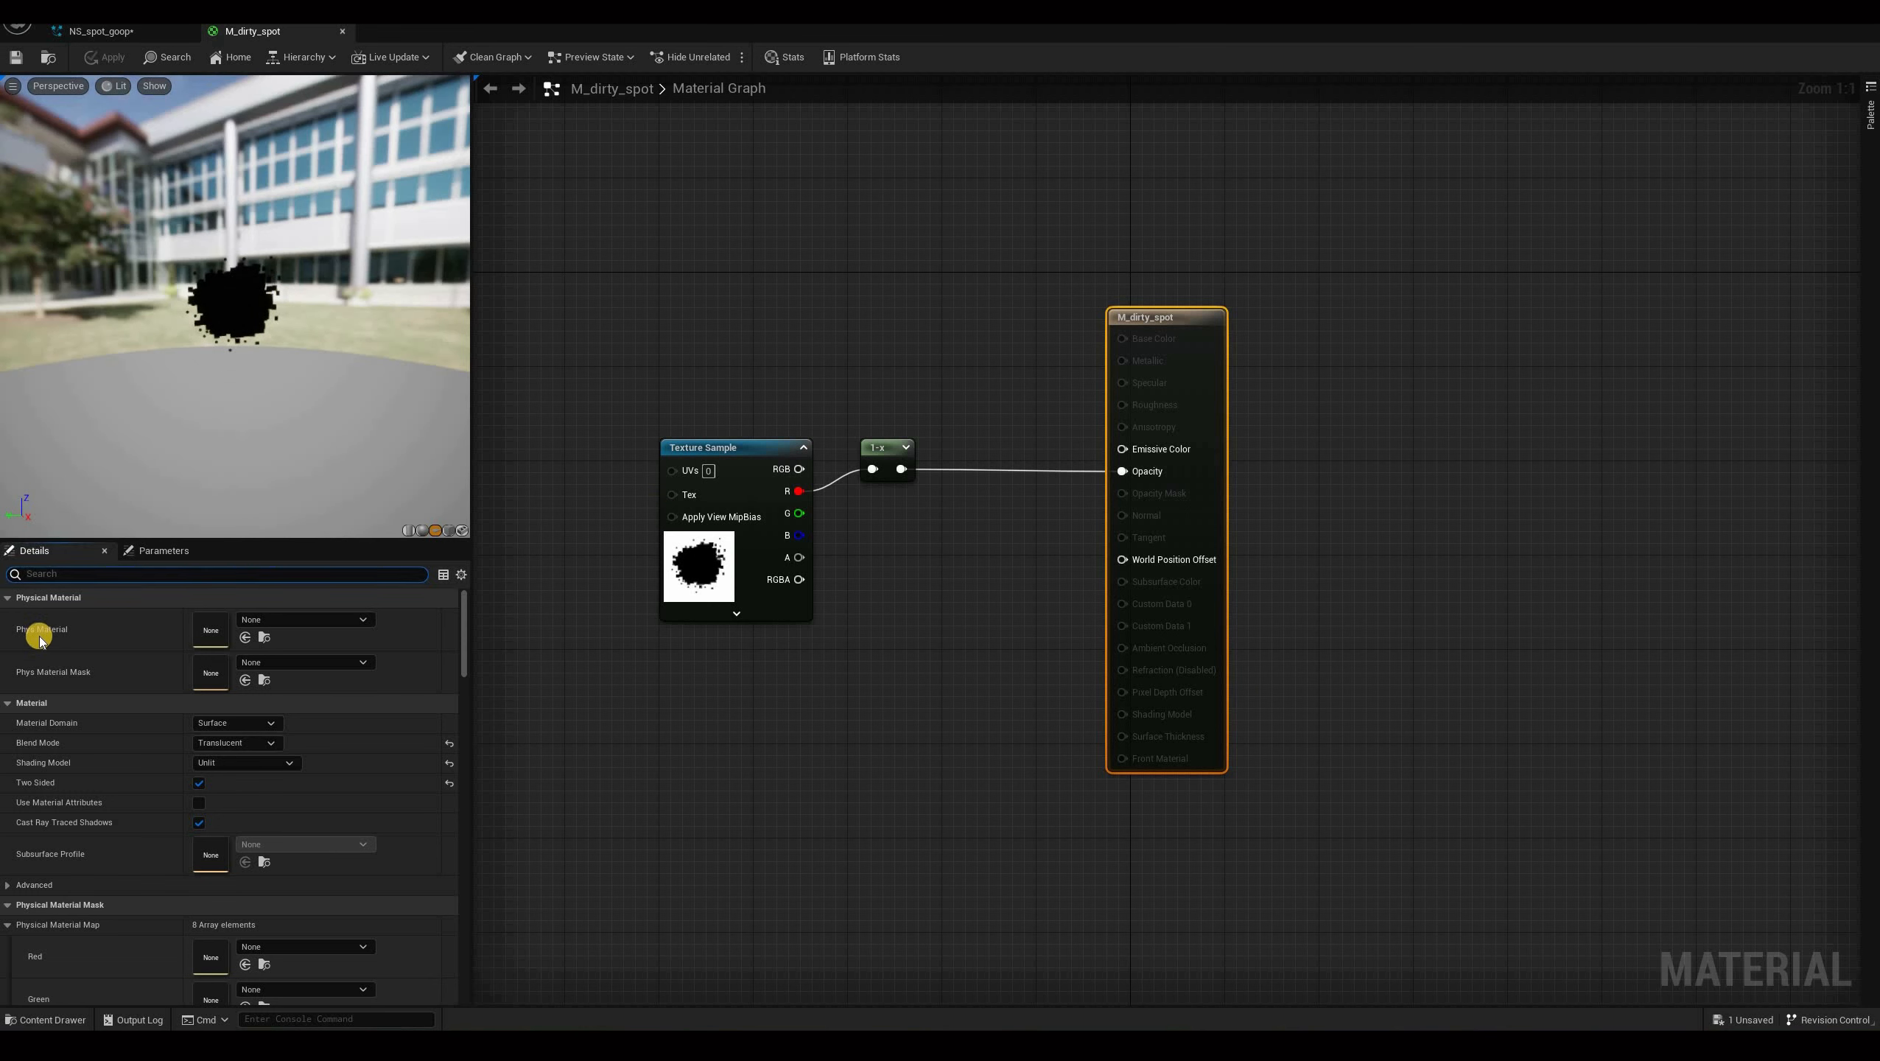
text(niag)
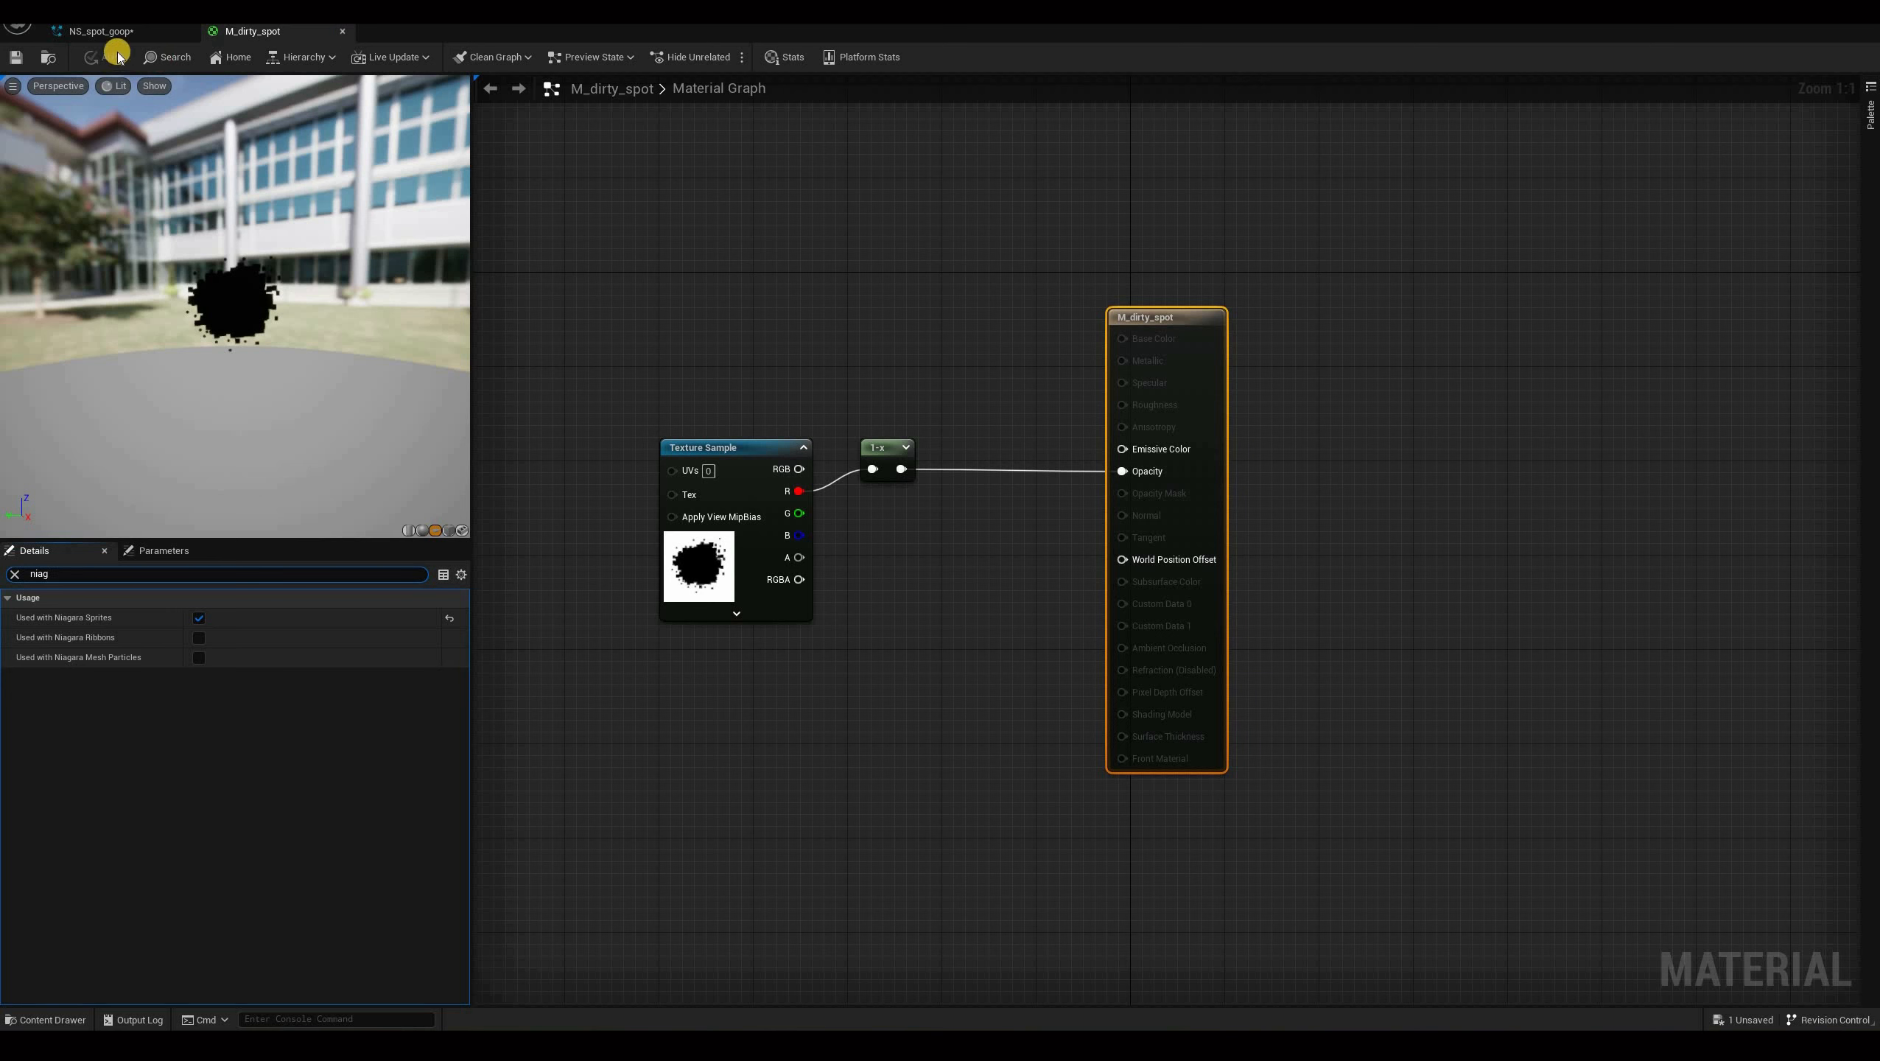
Assign the M_dirty_spot material to the Splatter emitter's Sprite Renderer.
click(343, 31)
click(530, 205)
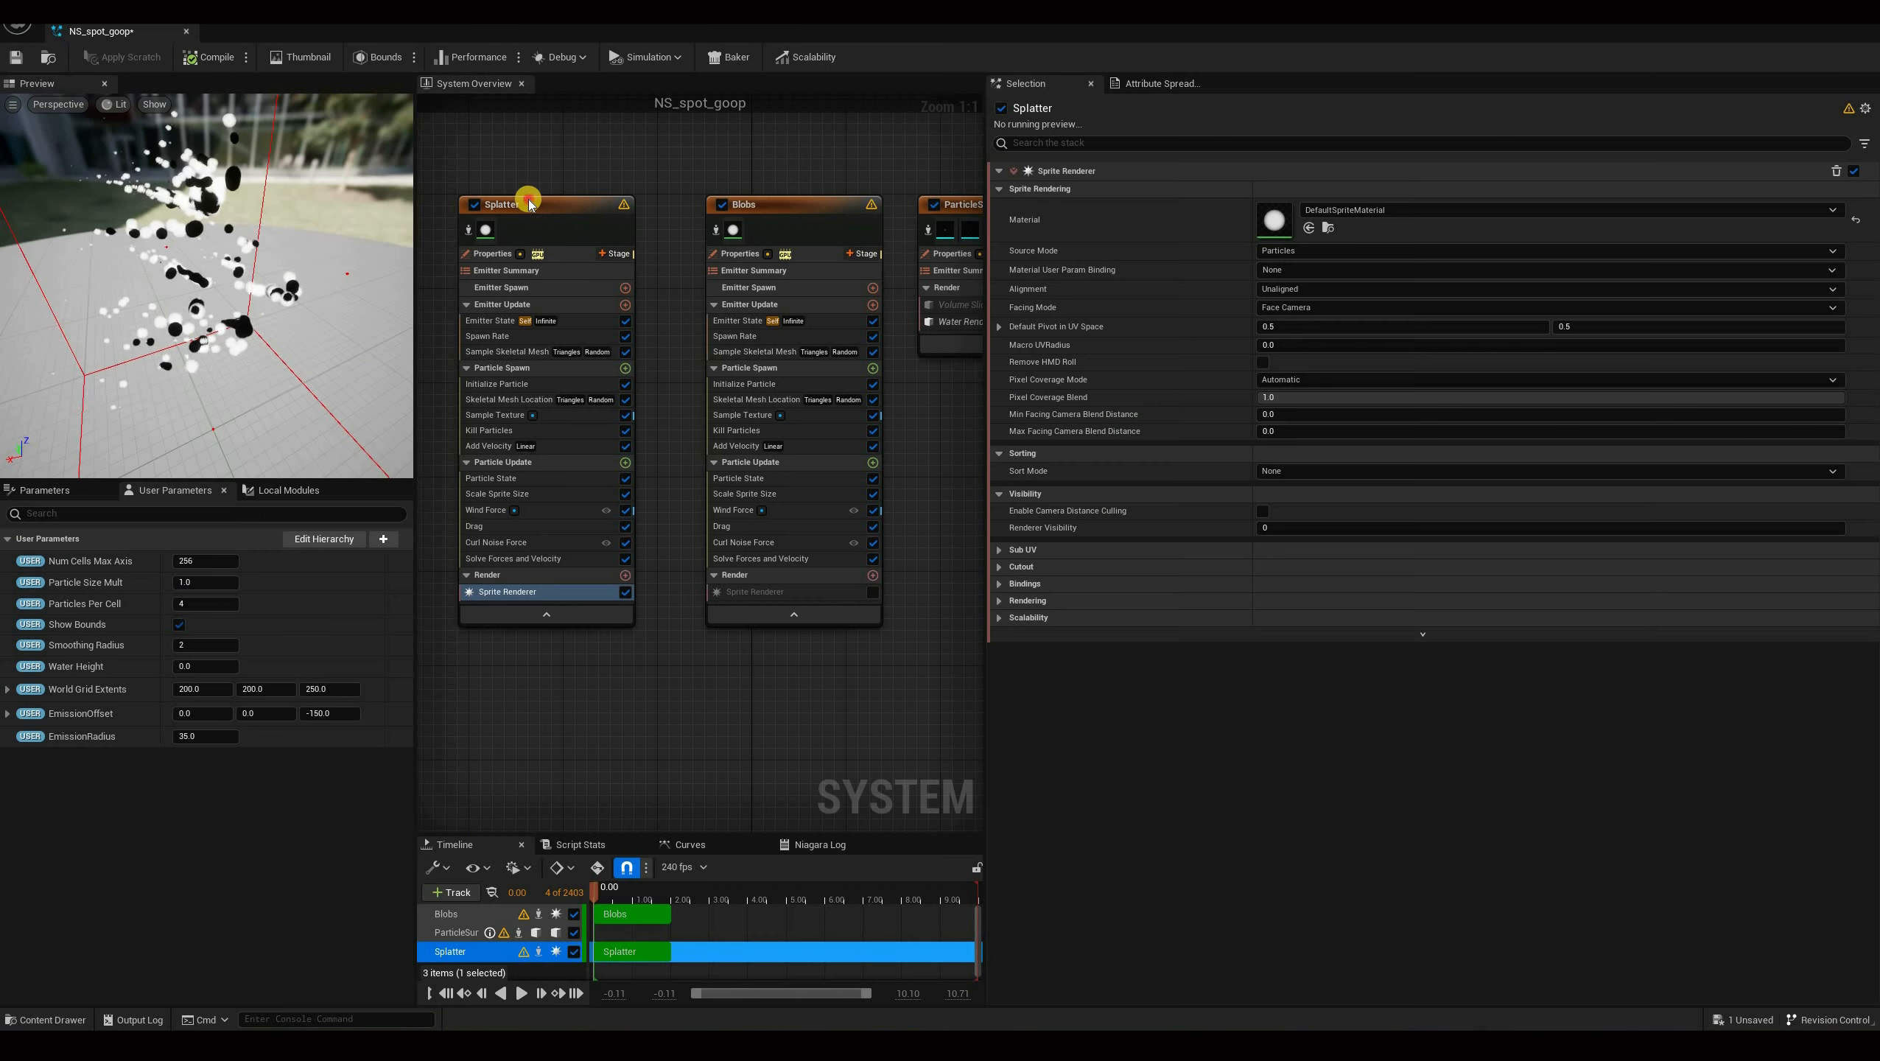
click(538, 596)
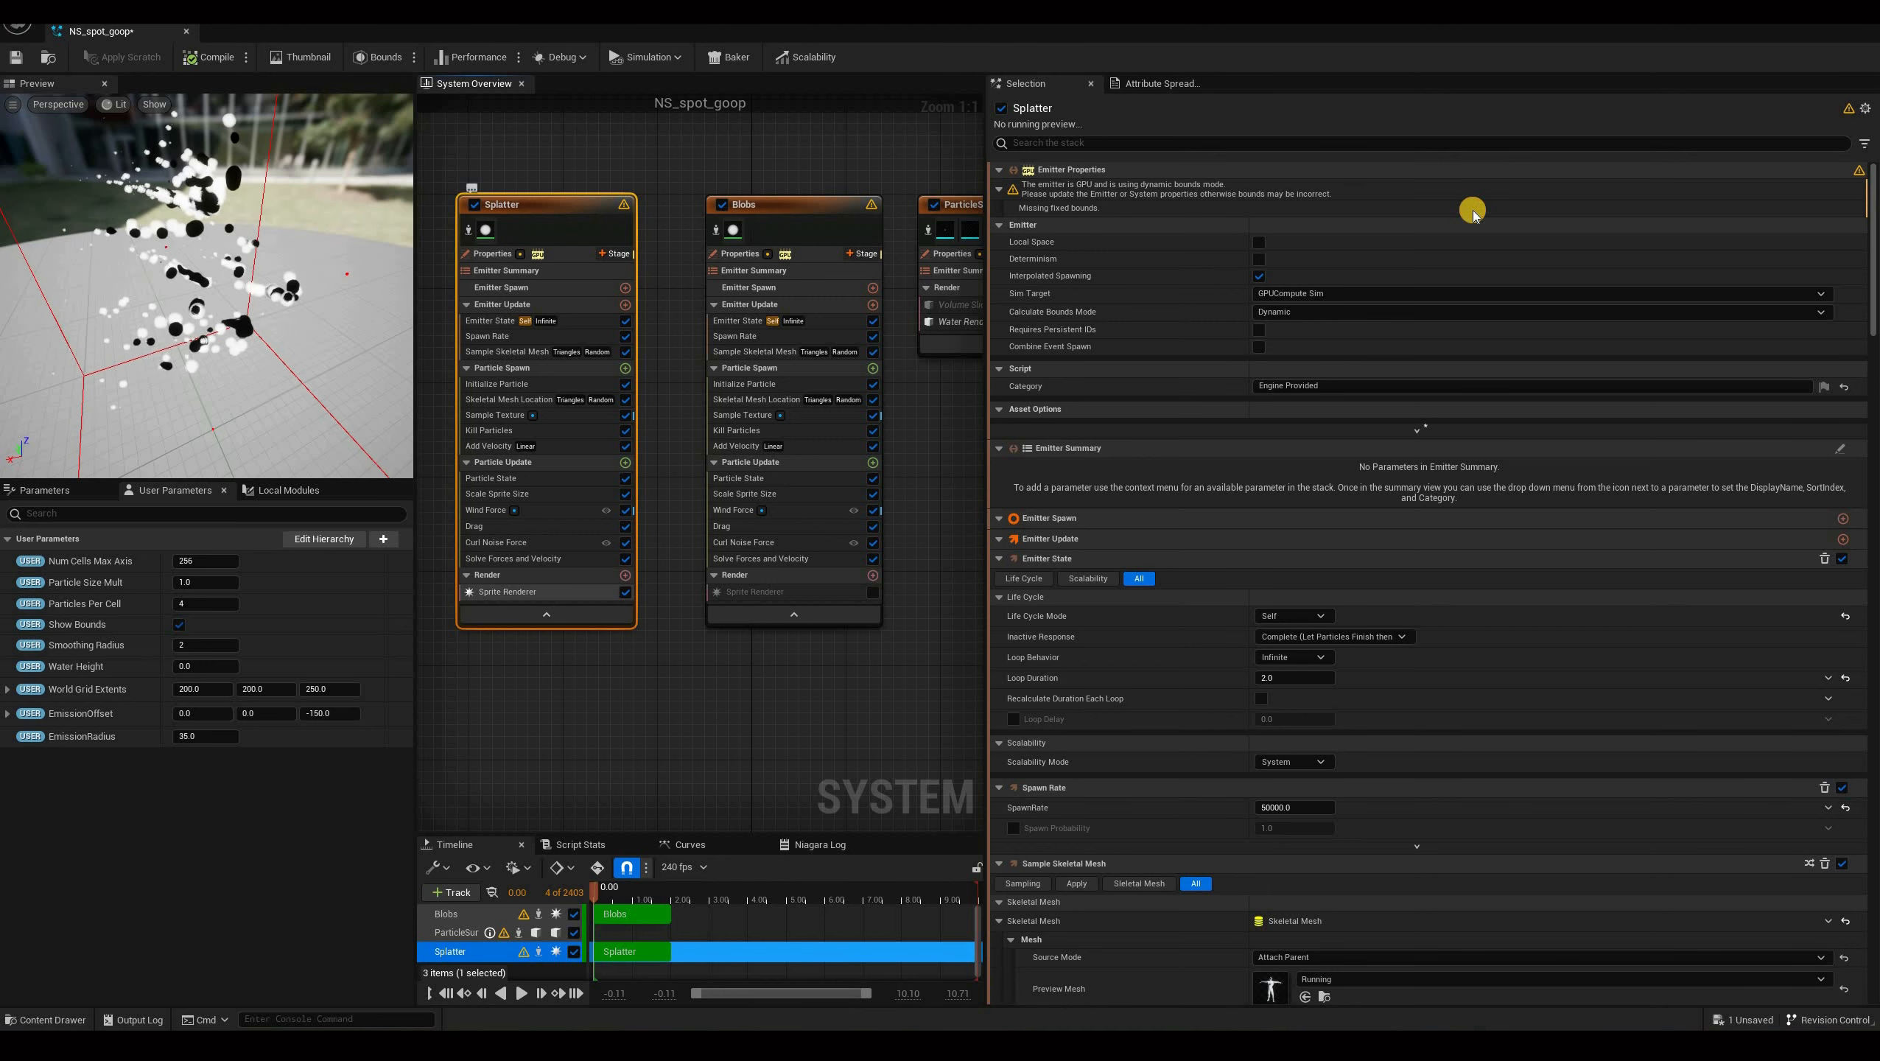
click(546, 592)
click(1474, 212)
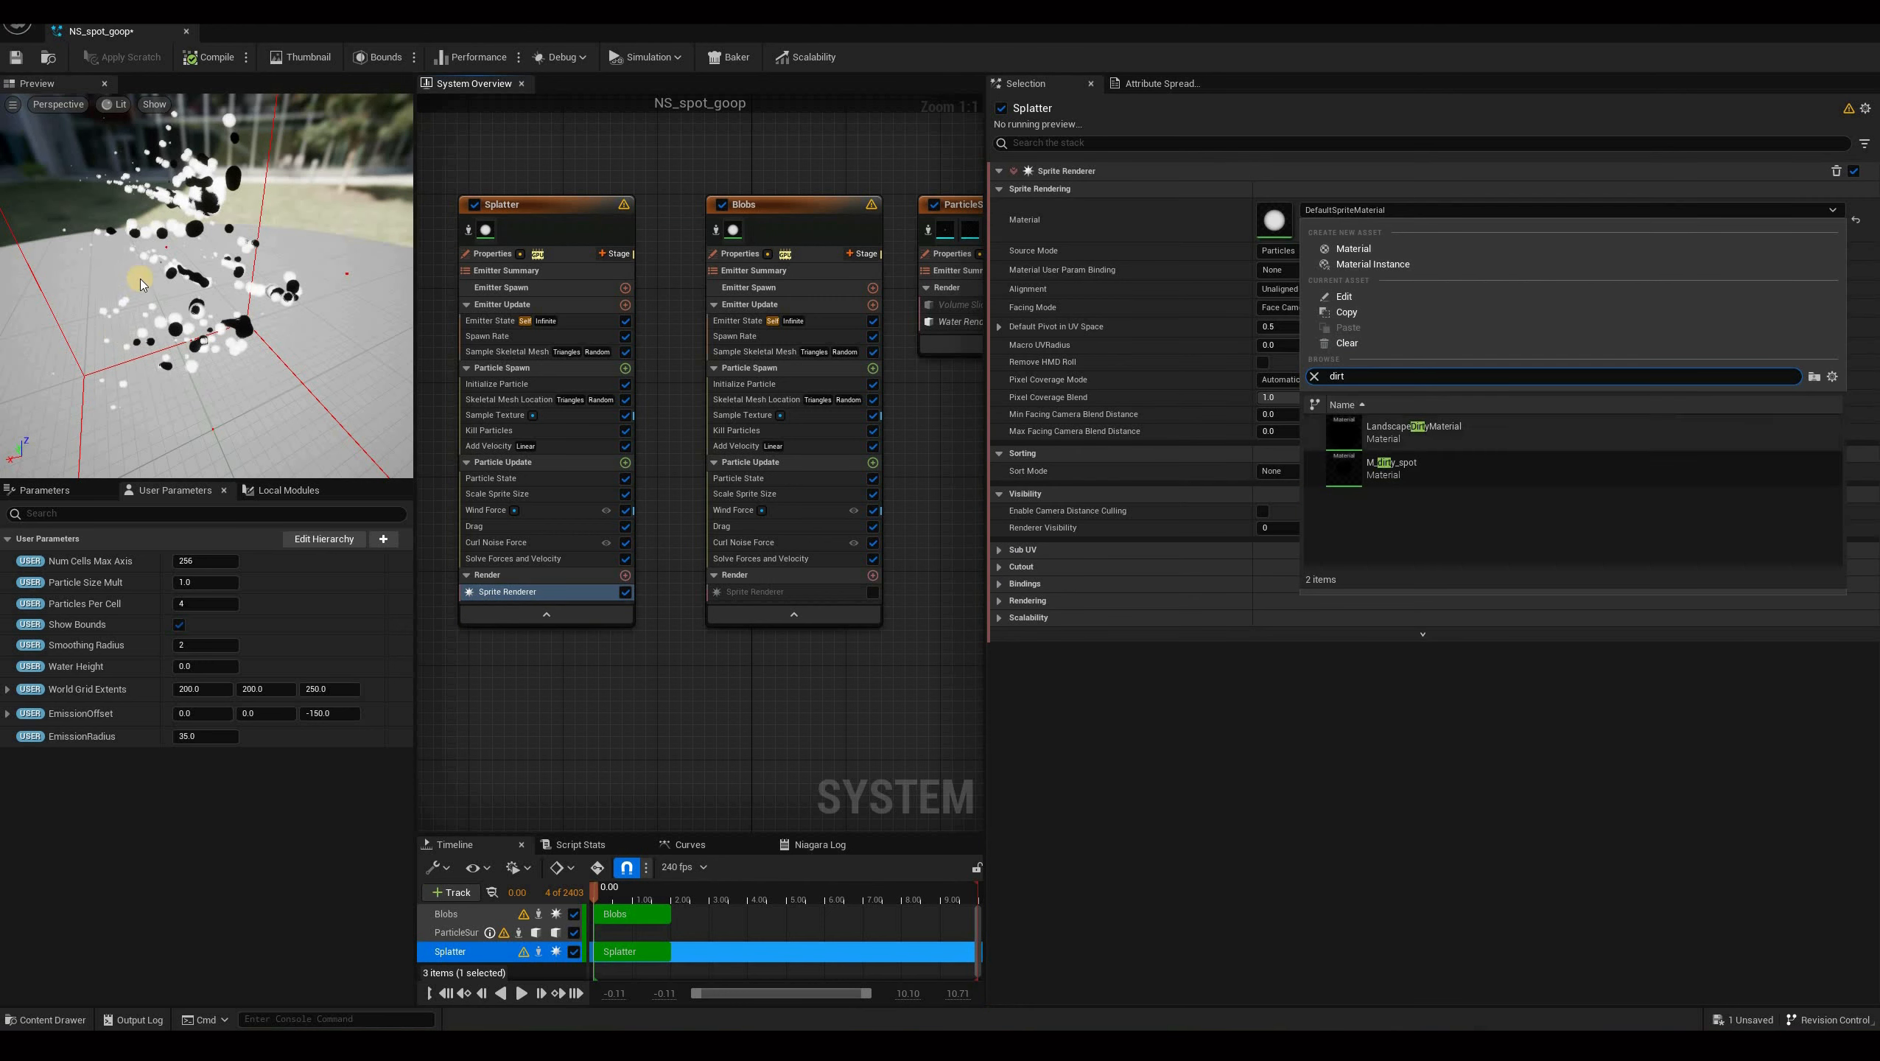
click(1430, 470)
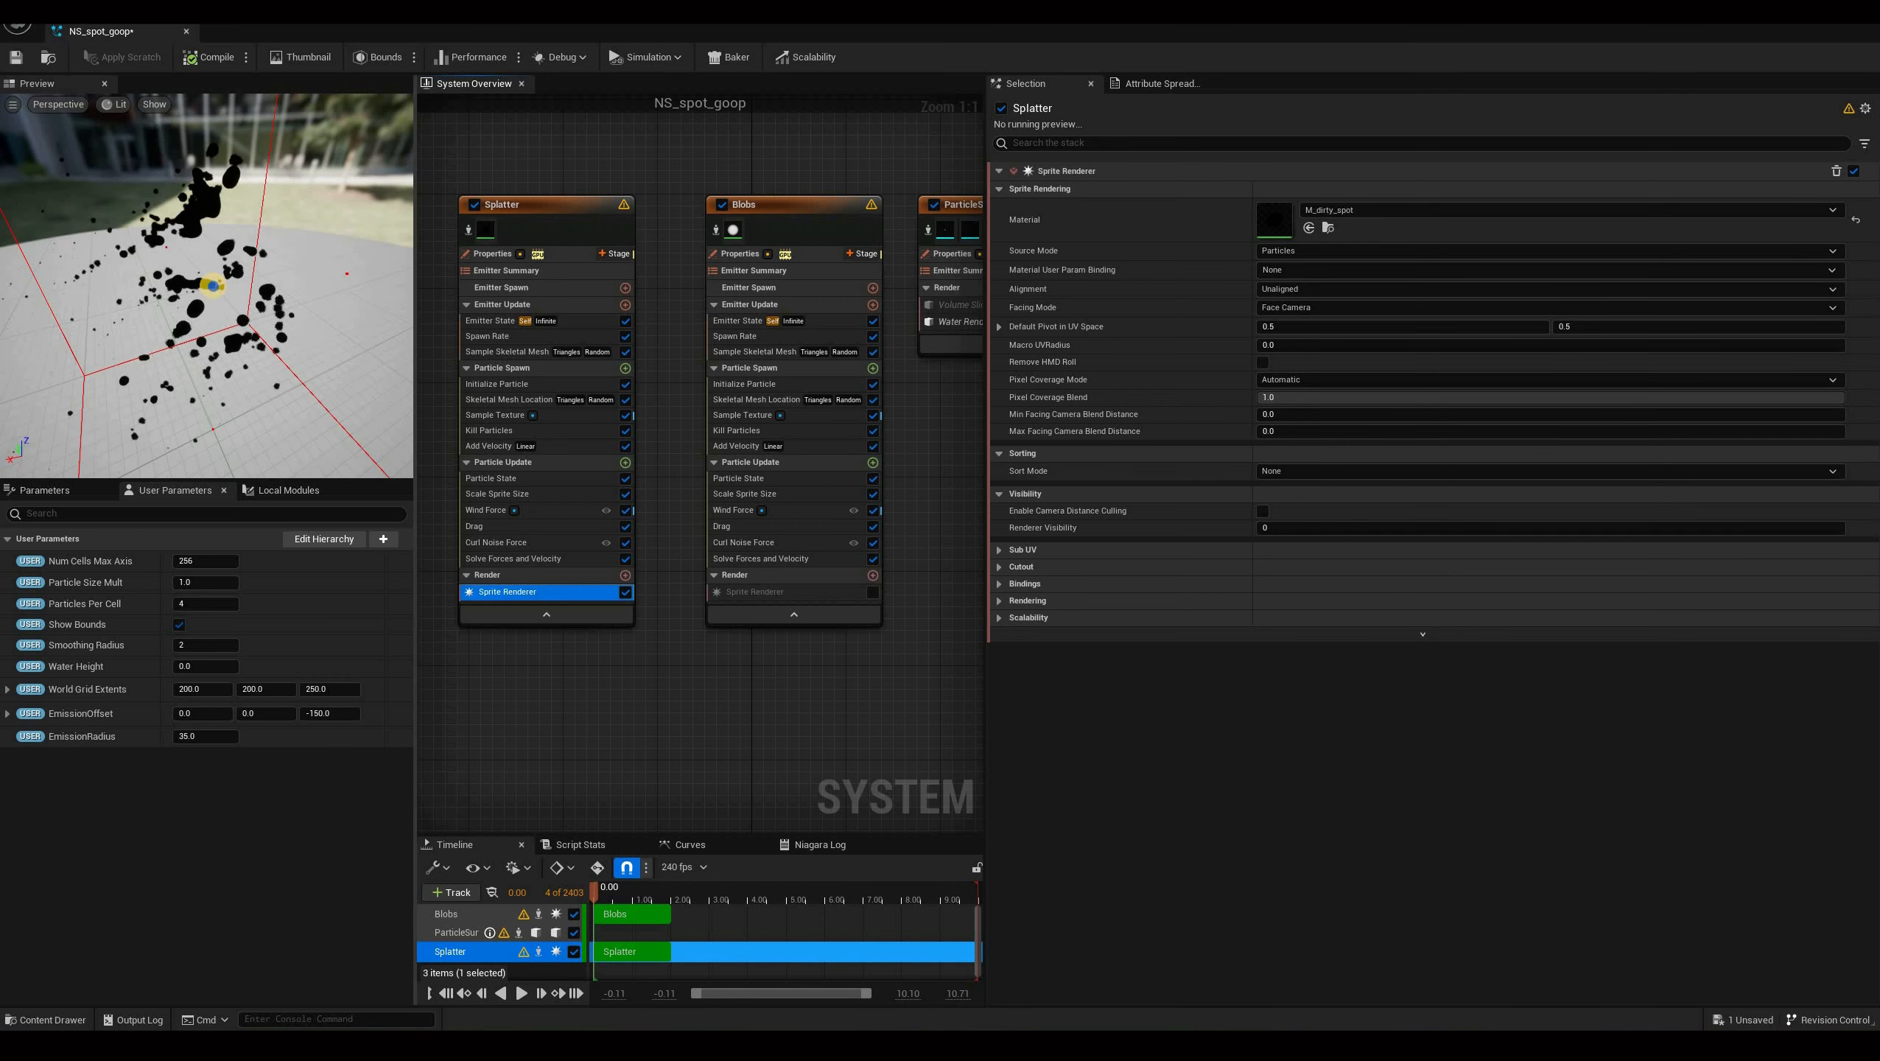
Set the Splatter's Initialize Particle Lifetime Max to 2.0.
right_drag(208, 287, 244, 310)
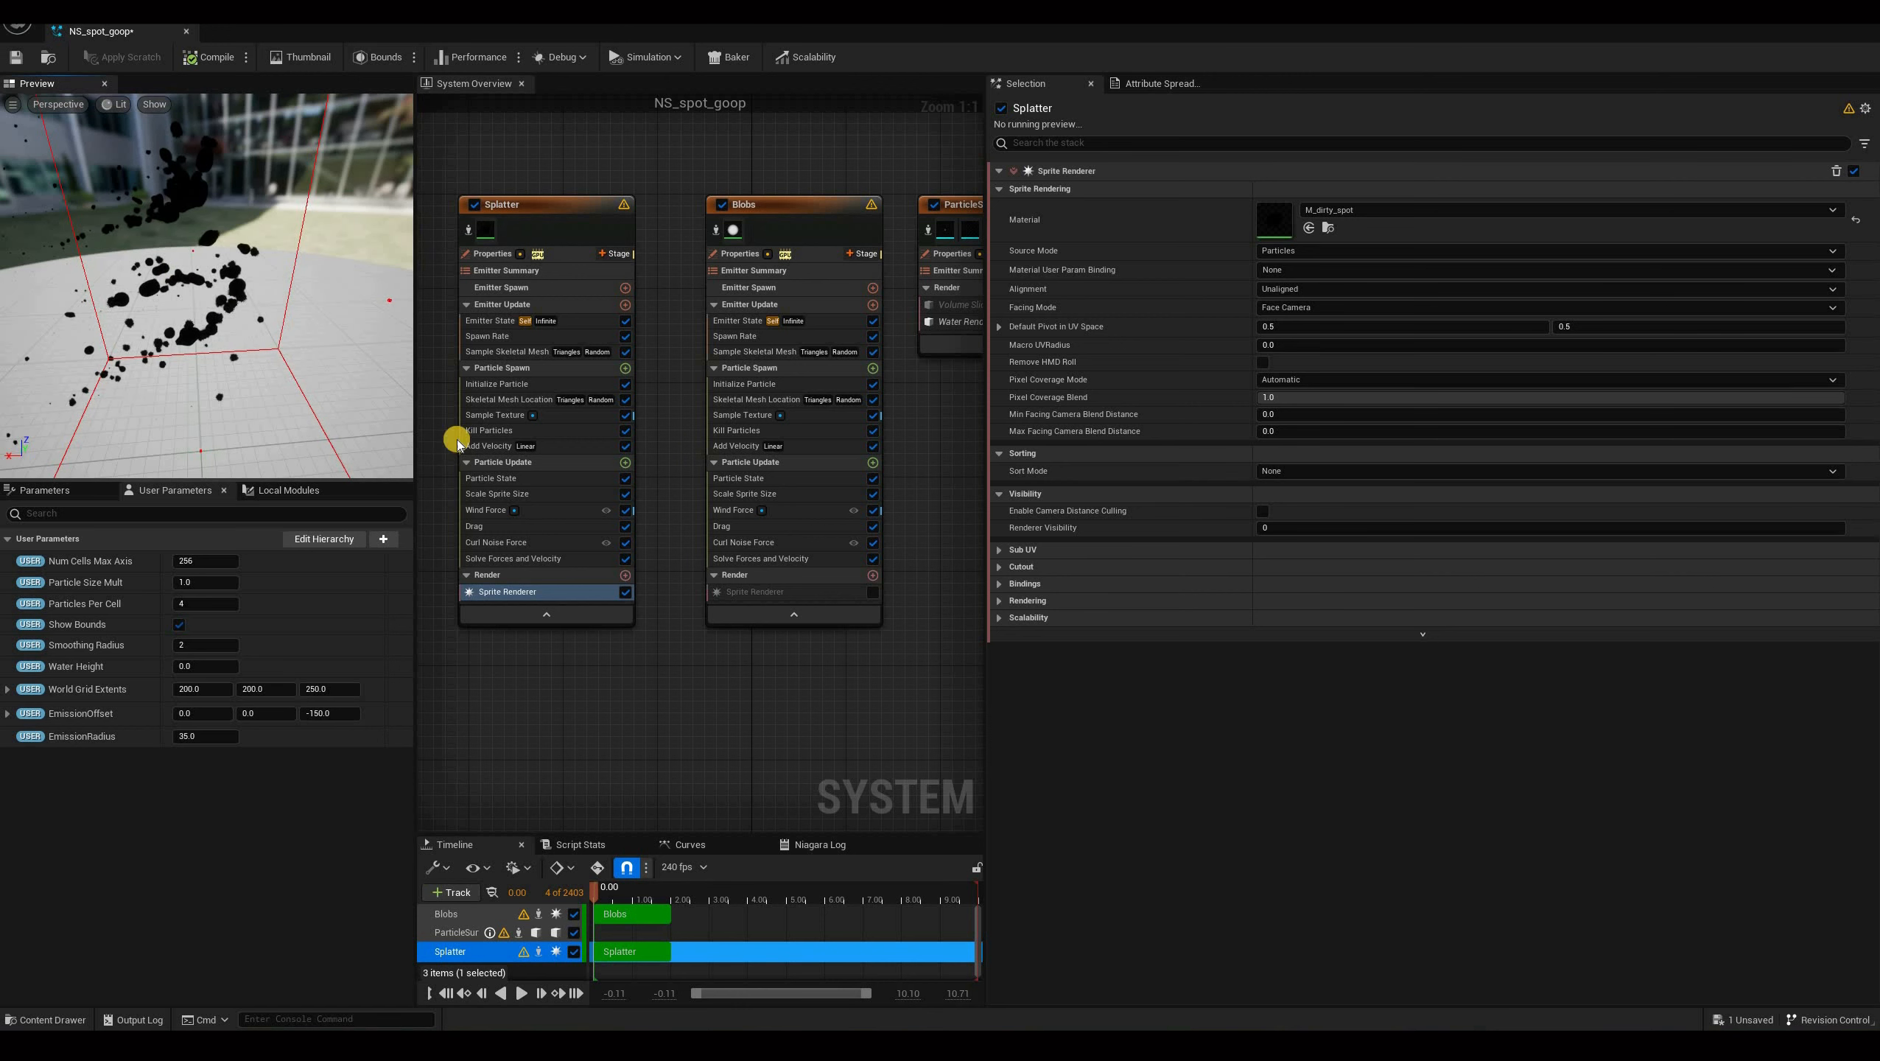
click(528, 381)
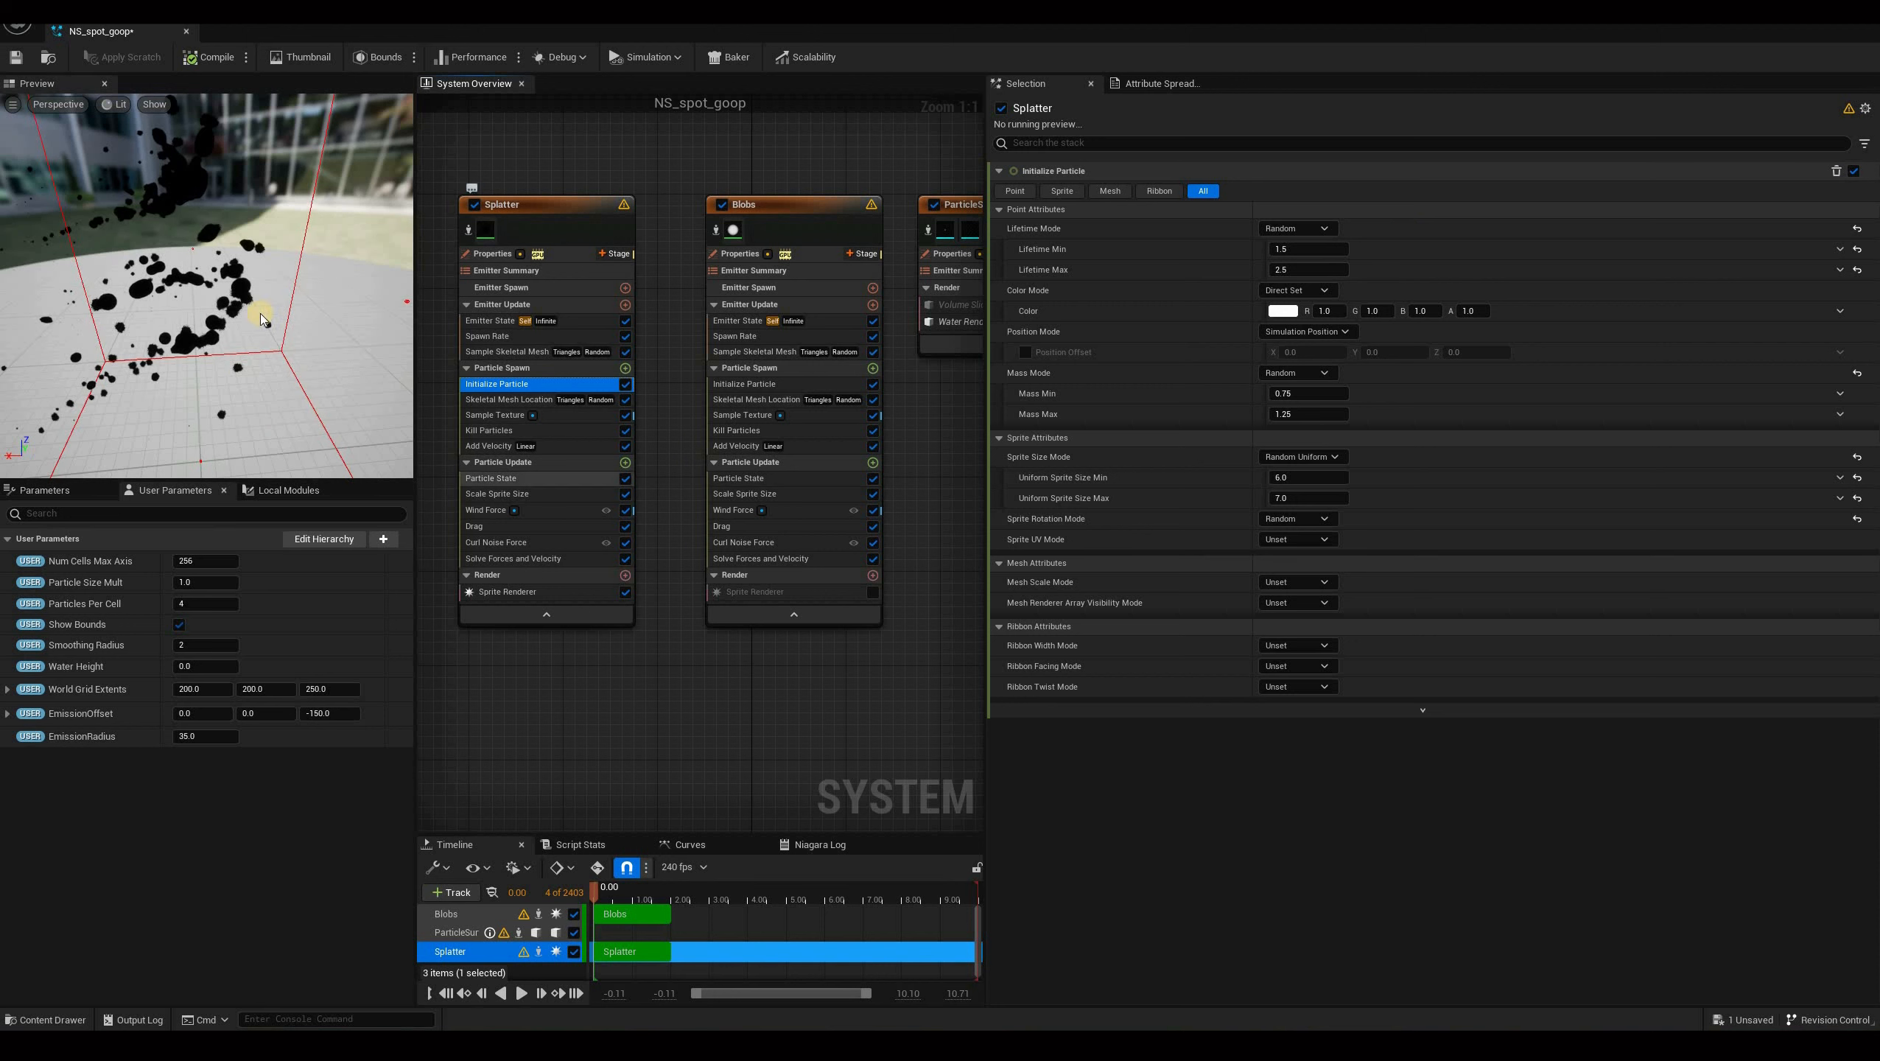
click(1305, 269)
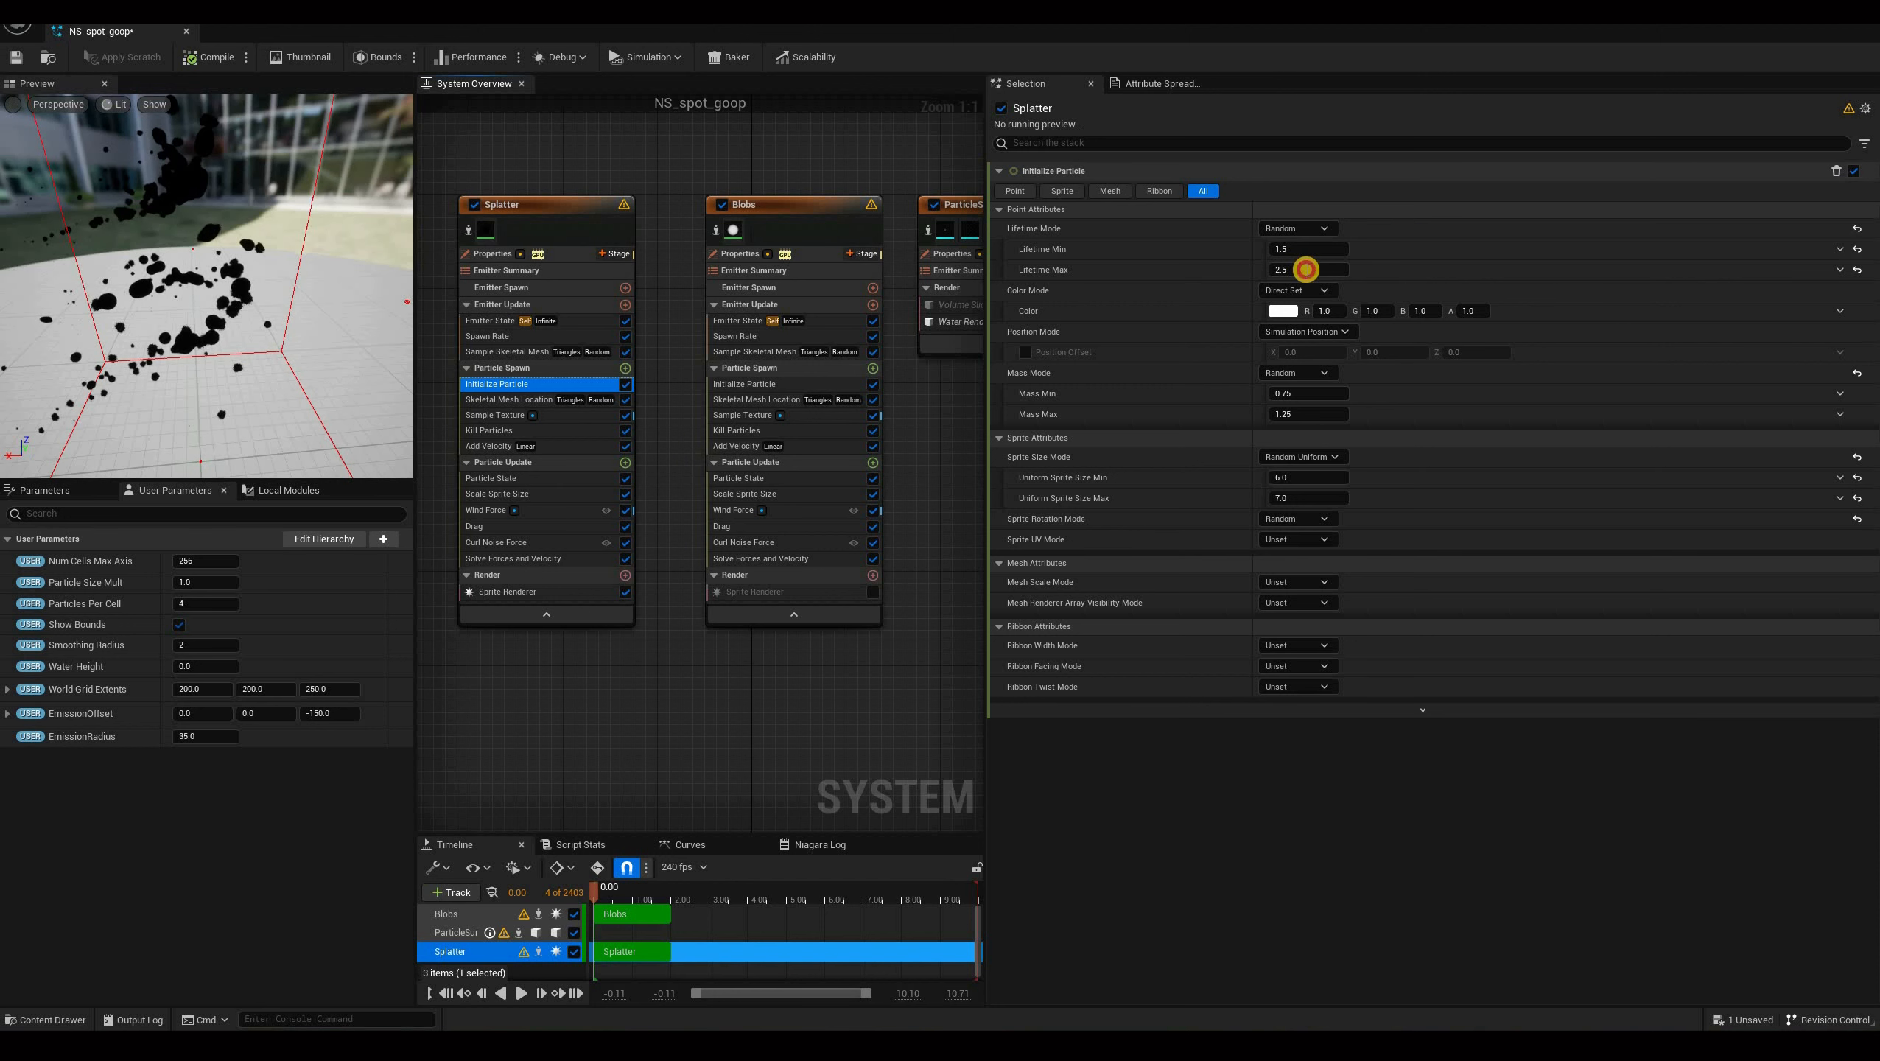
click(1307, 269)
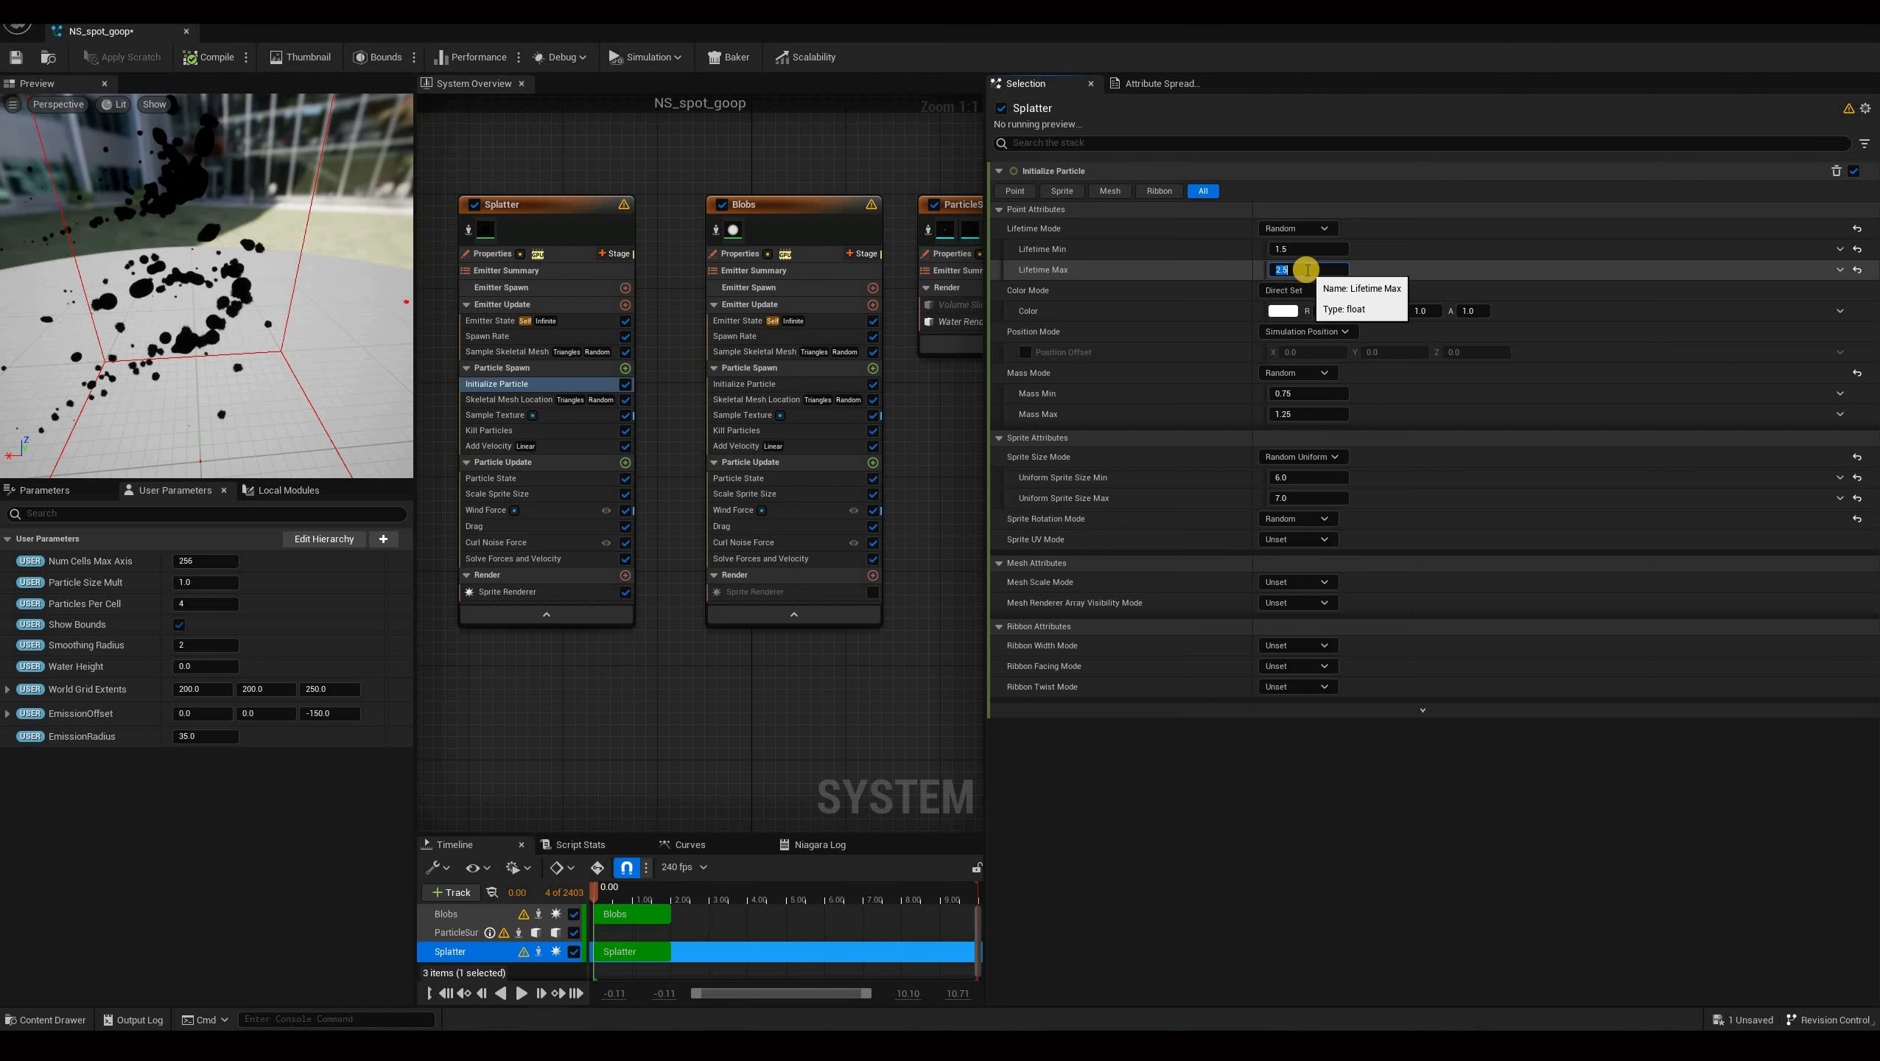
key(Return)
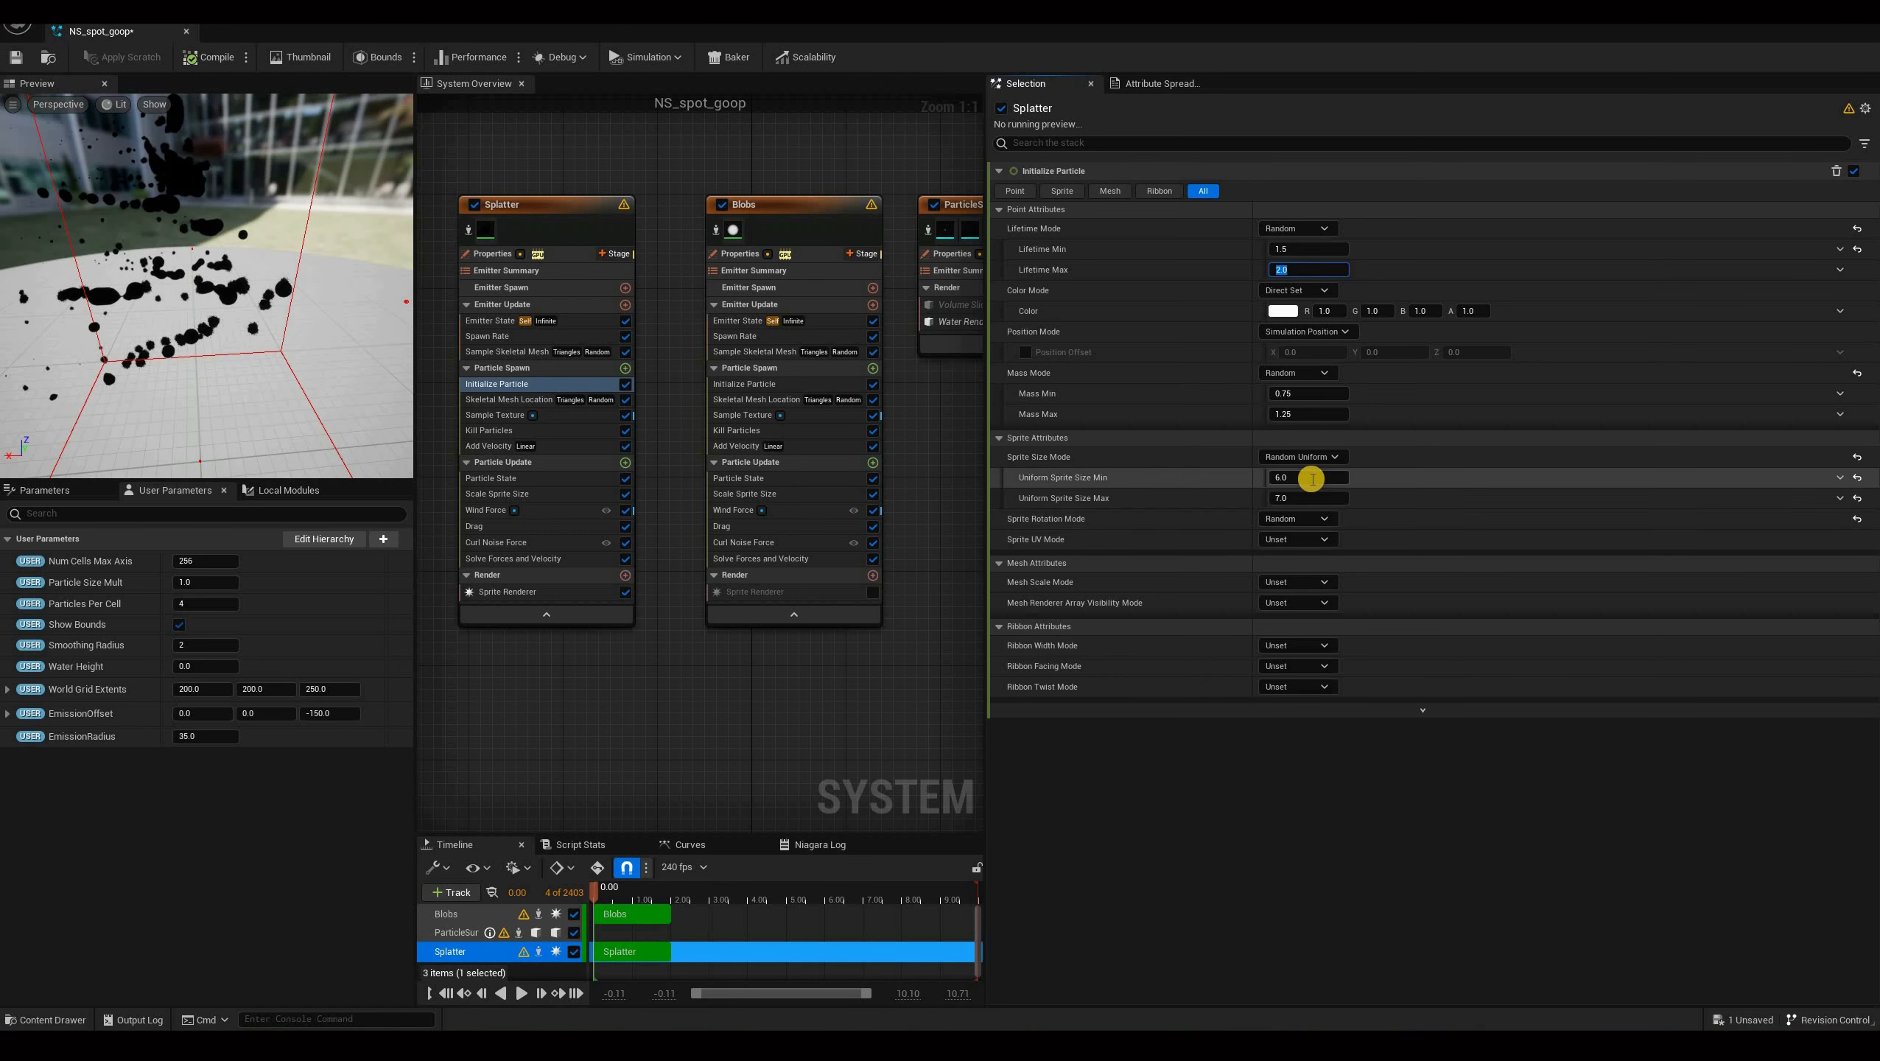
Set the Splatter's Uniform Sprite Size Min to 9 and Uniform Sprite Size Max to 15.
click(1312, 479)
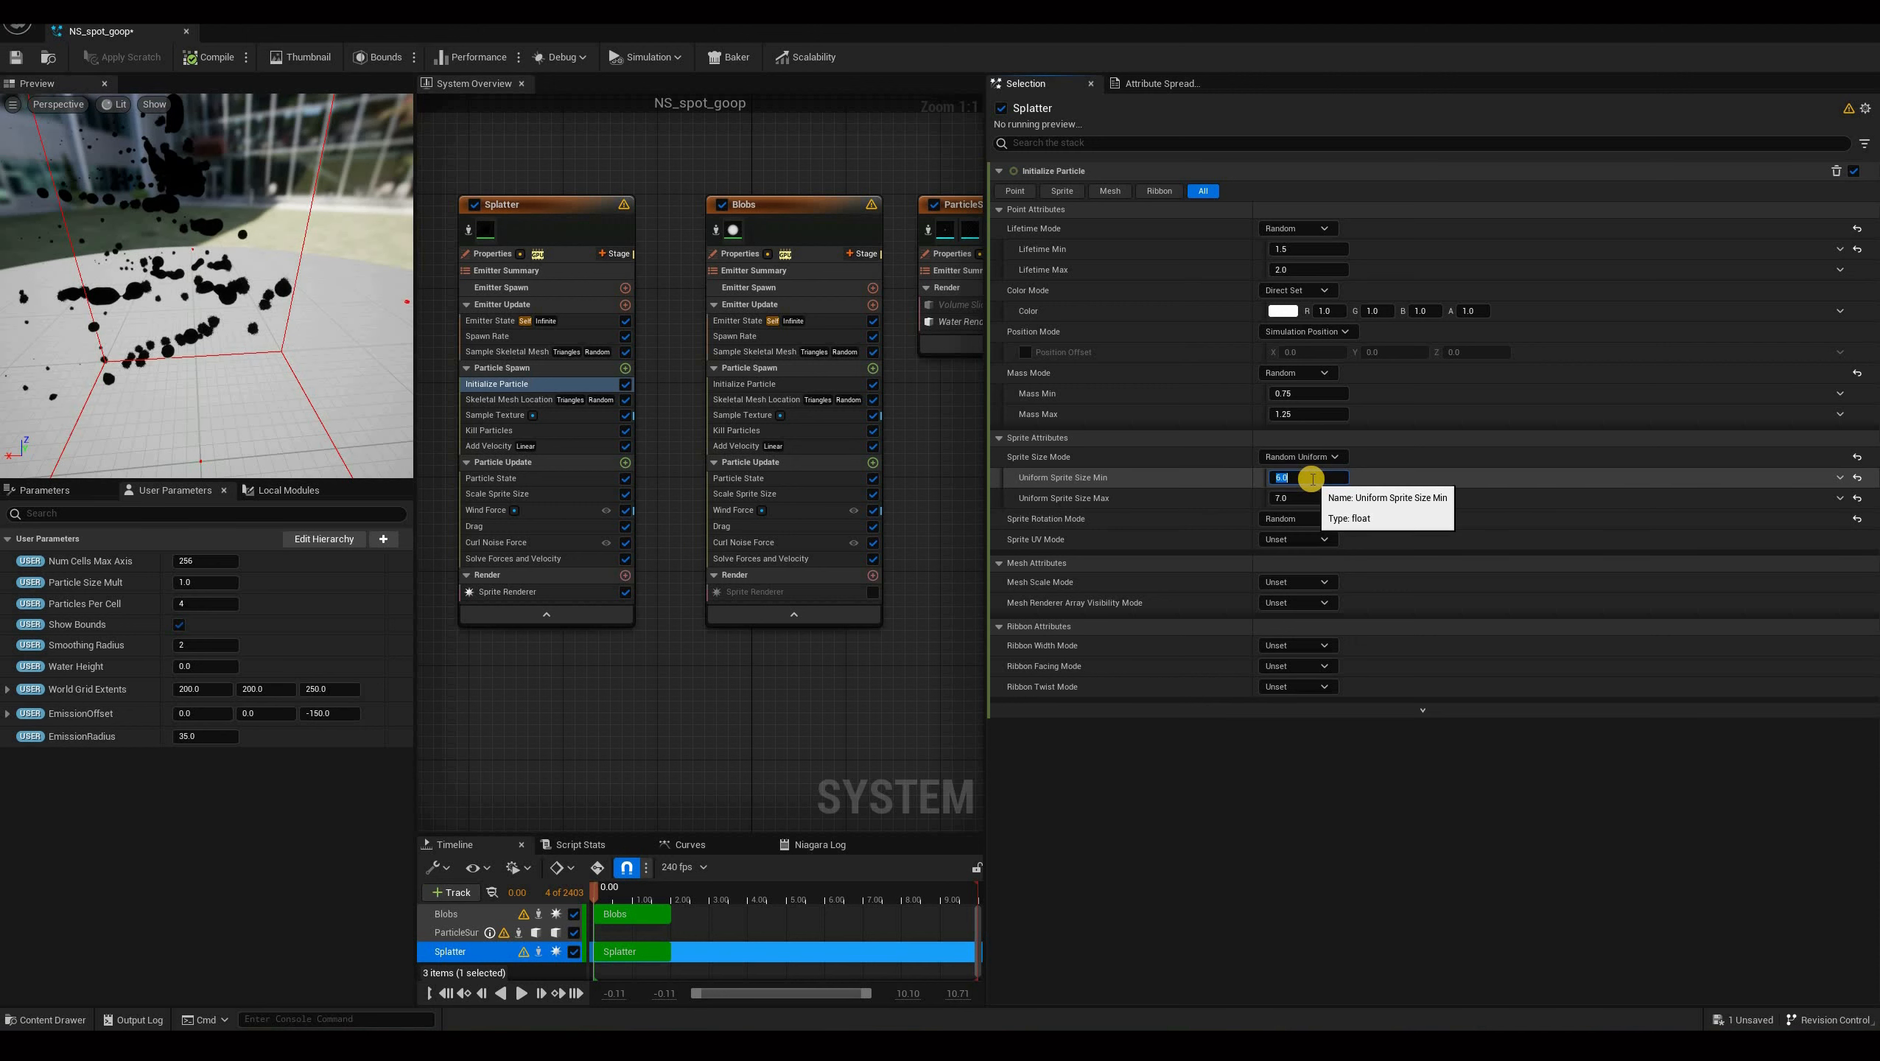
key(Tab)
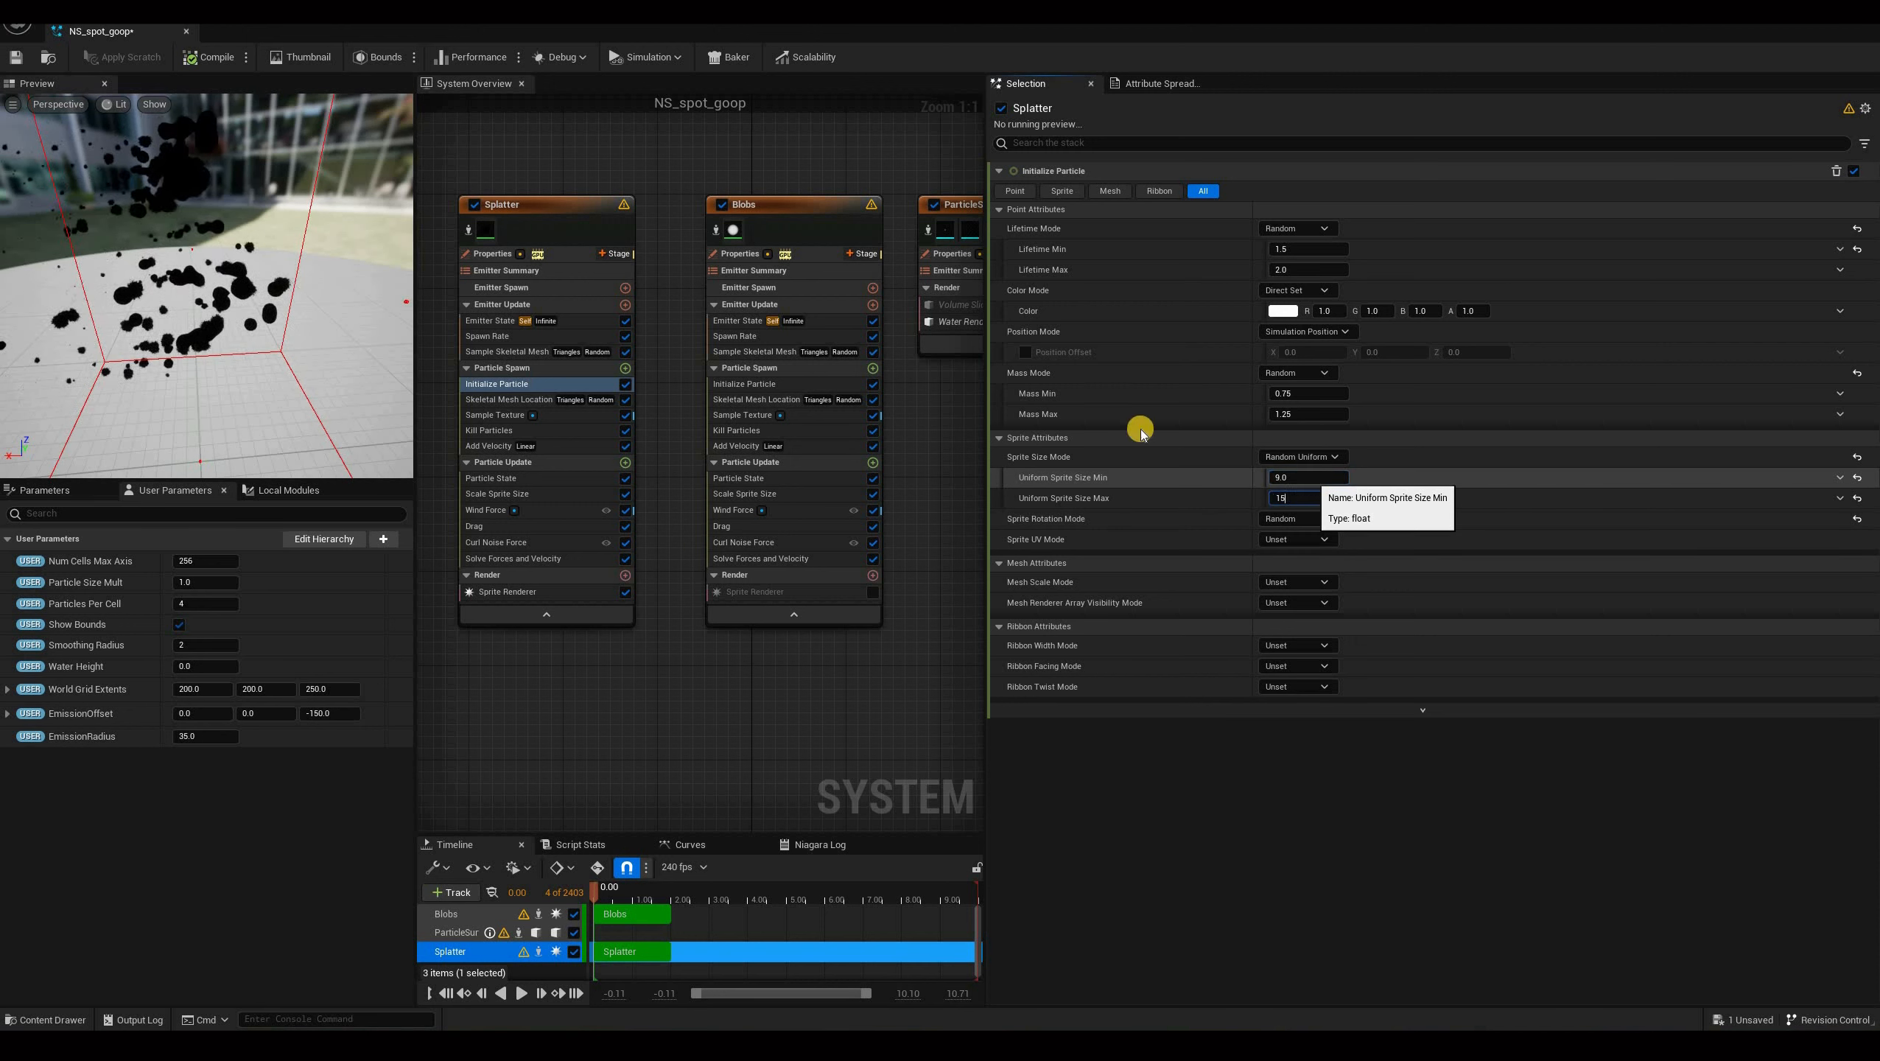
text(15)
key(Return)
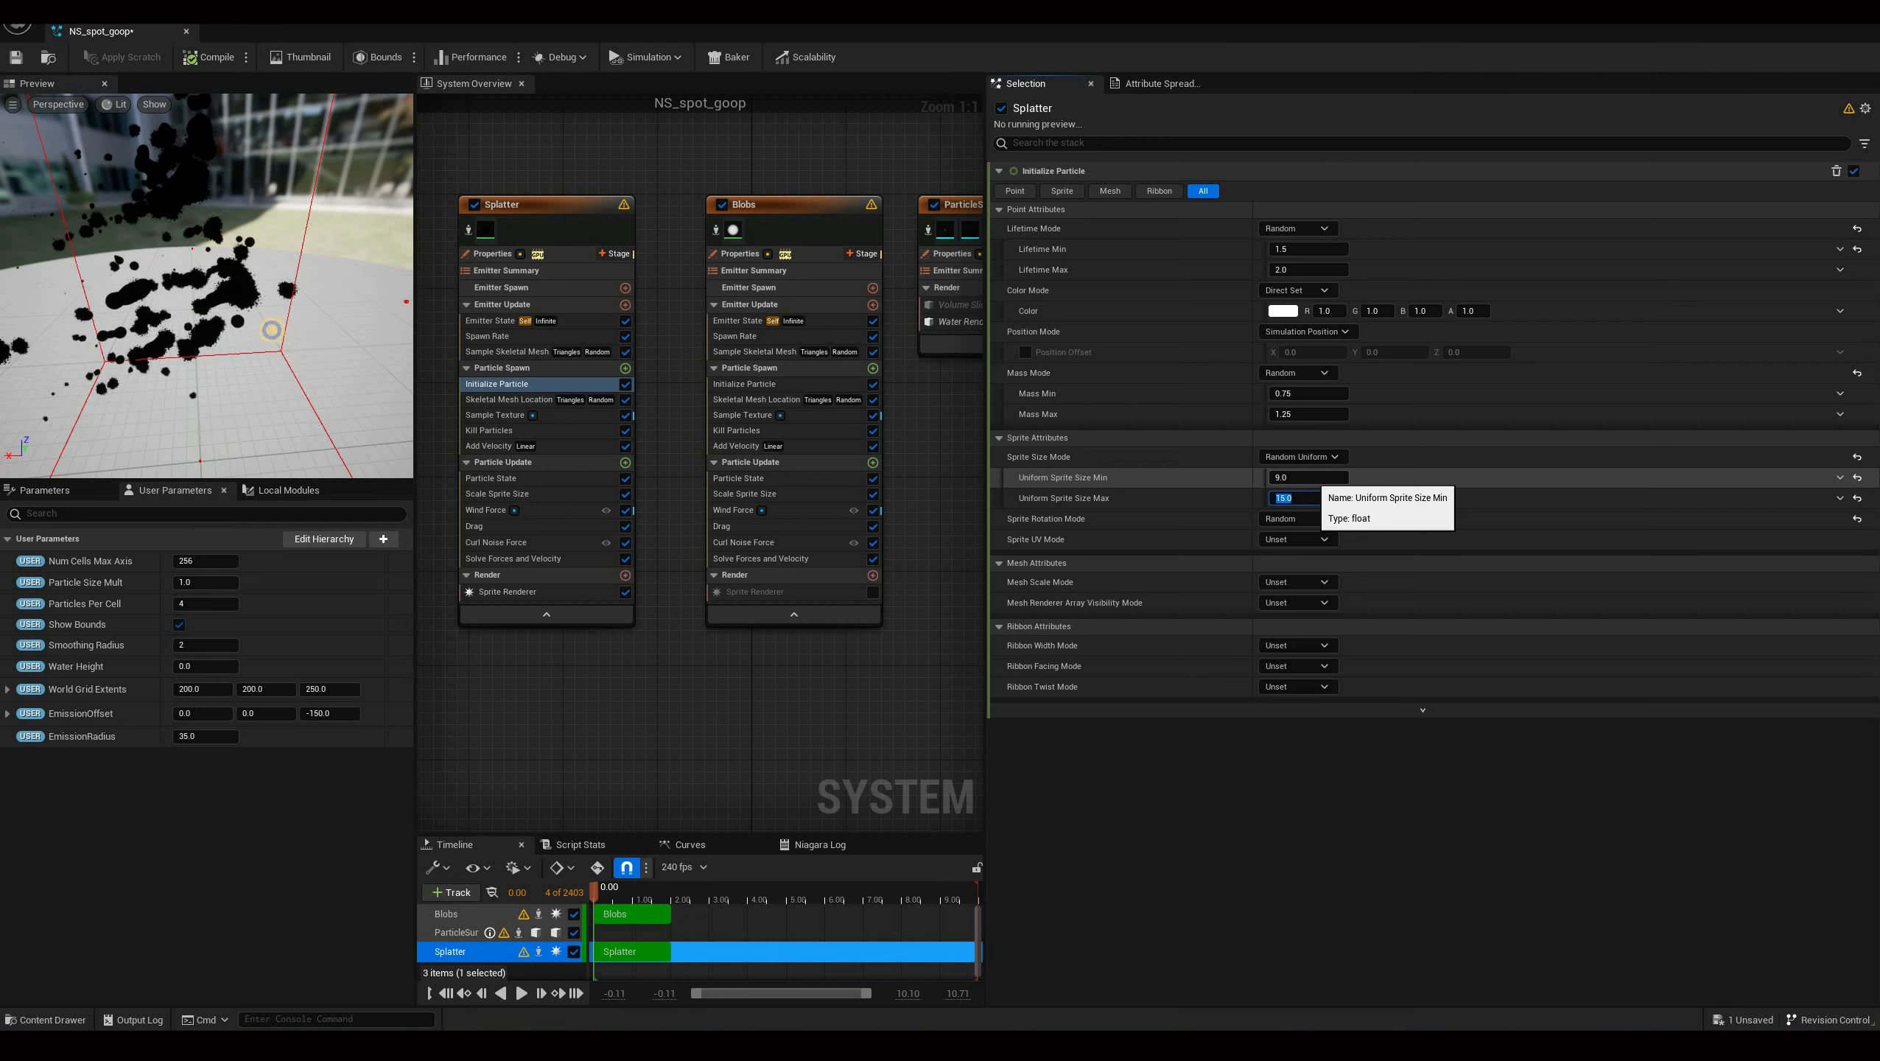
Set the Splatter's Add Velocity speed scale Maximum to 25.
right_drag(298, 328, 297, 329)
drag(297, 329, 361, 365)
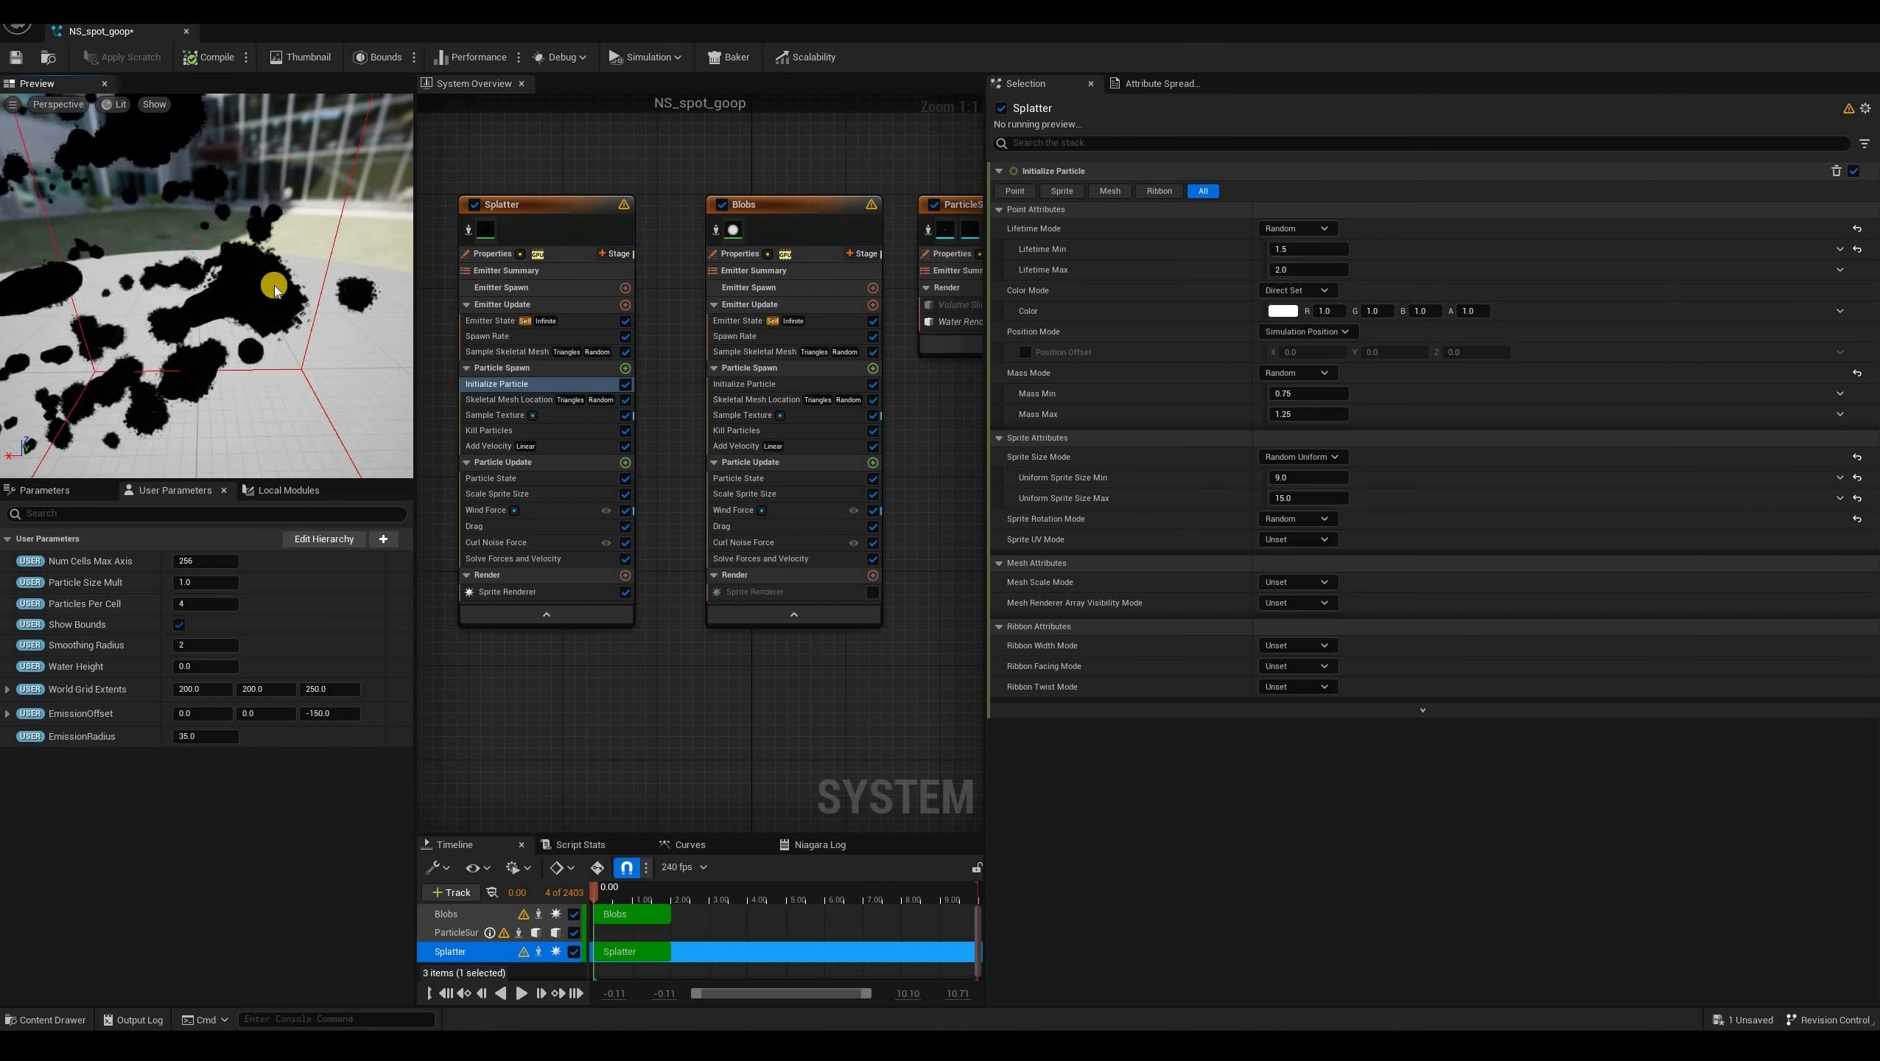
scroll(273, 288, down, 4)
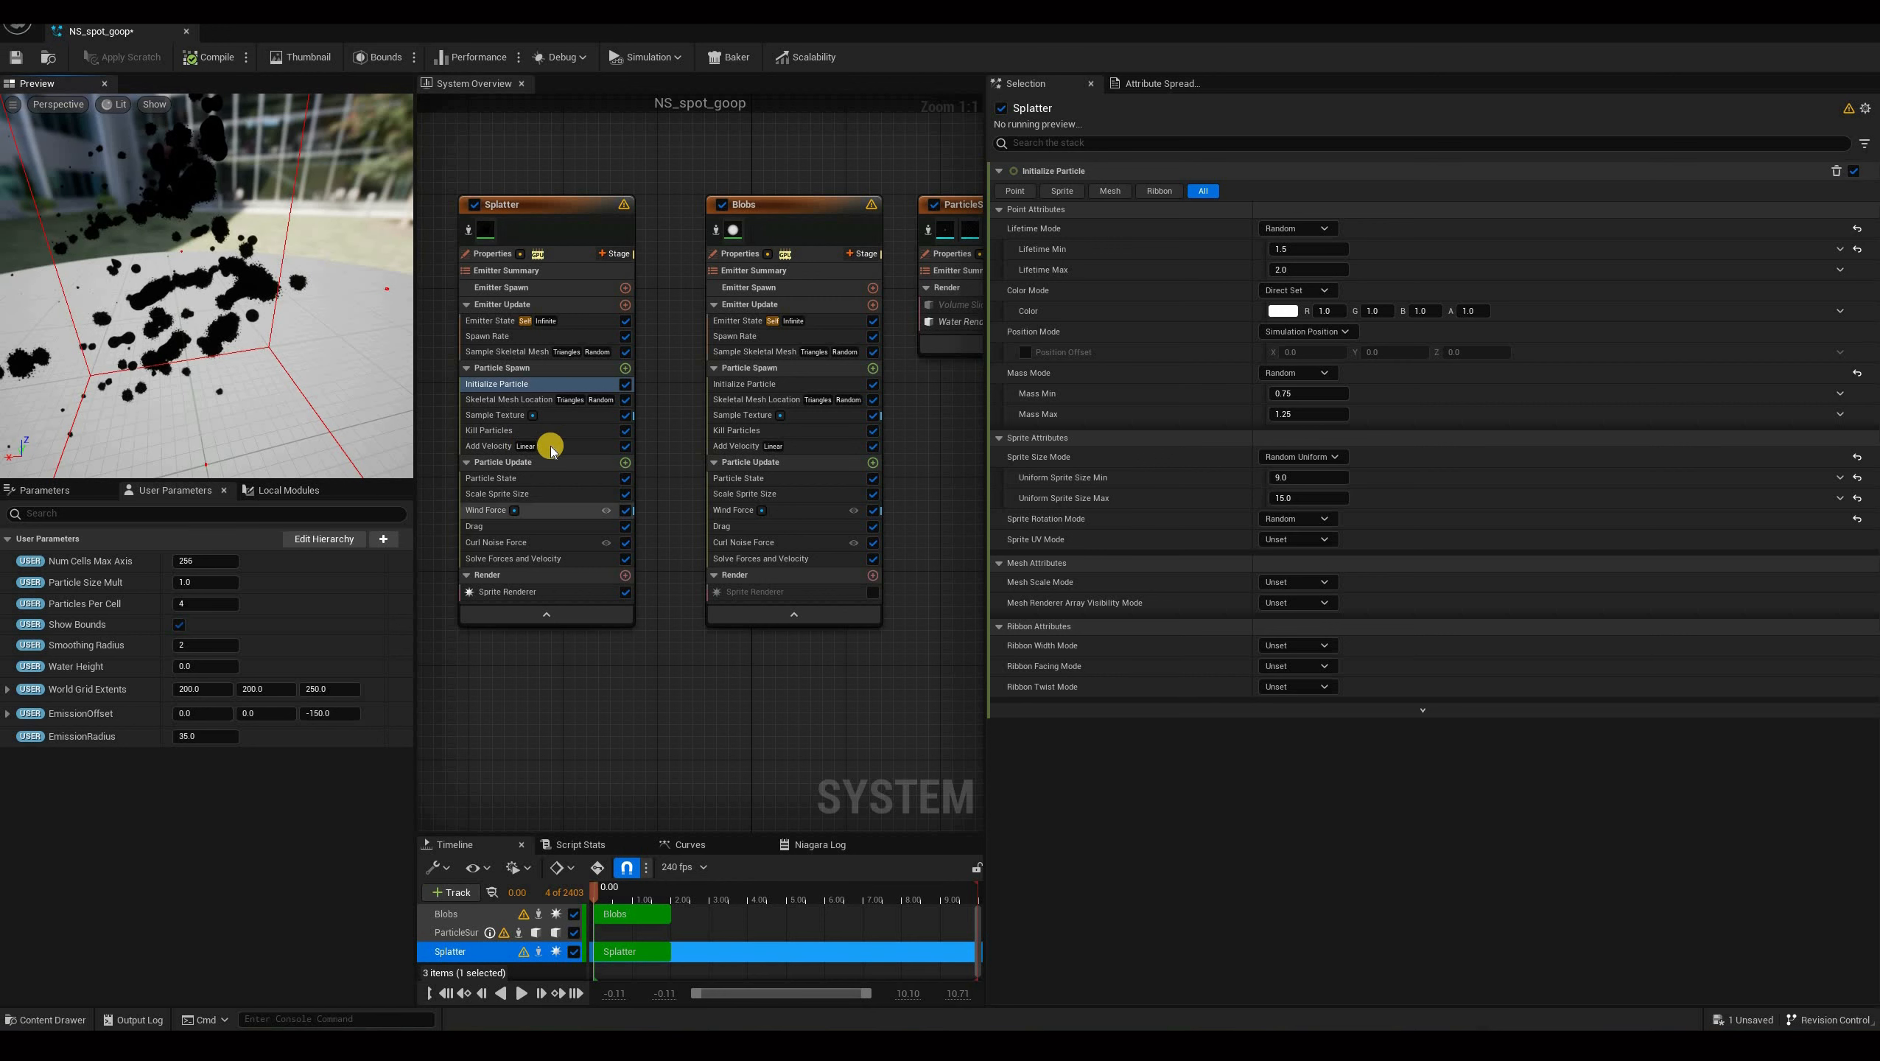
click(1324, 275)
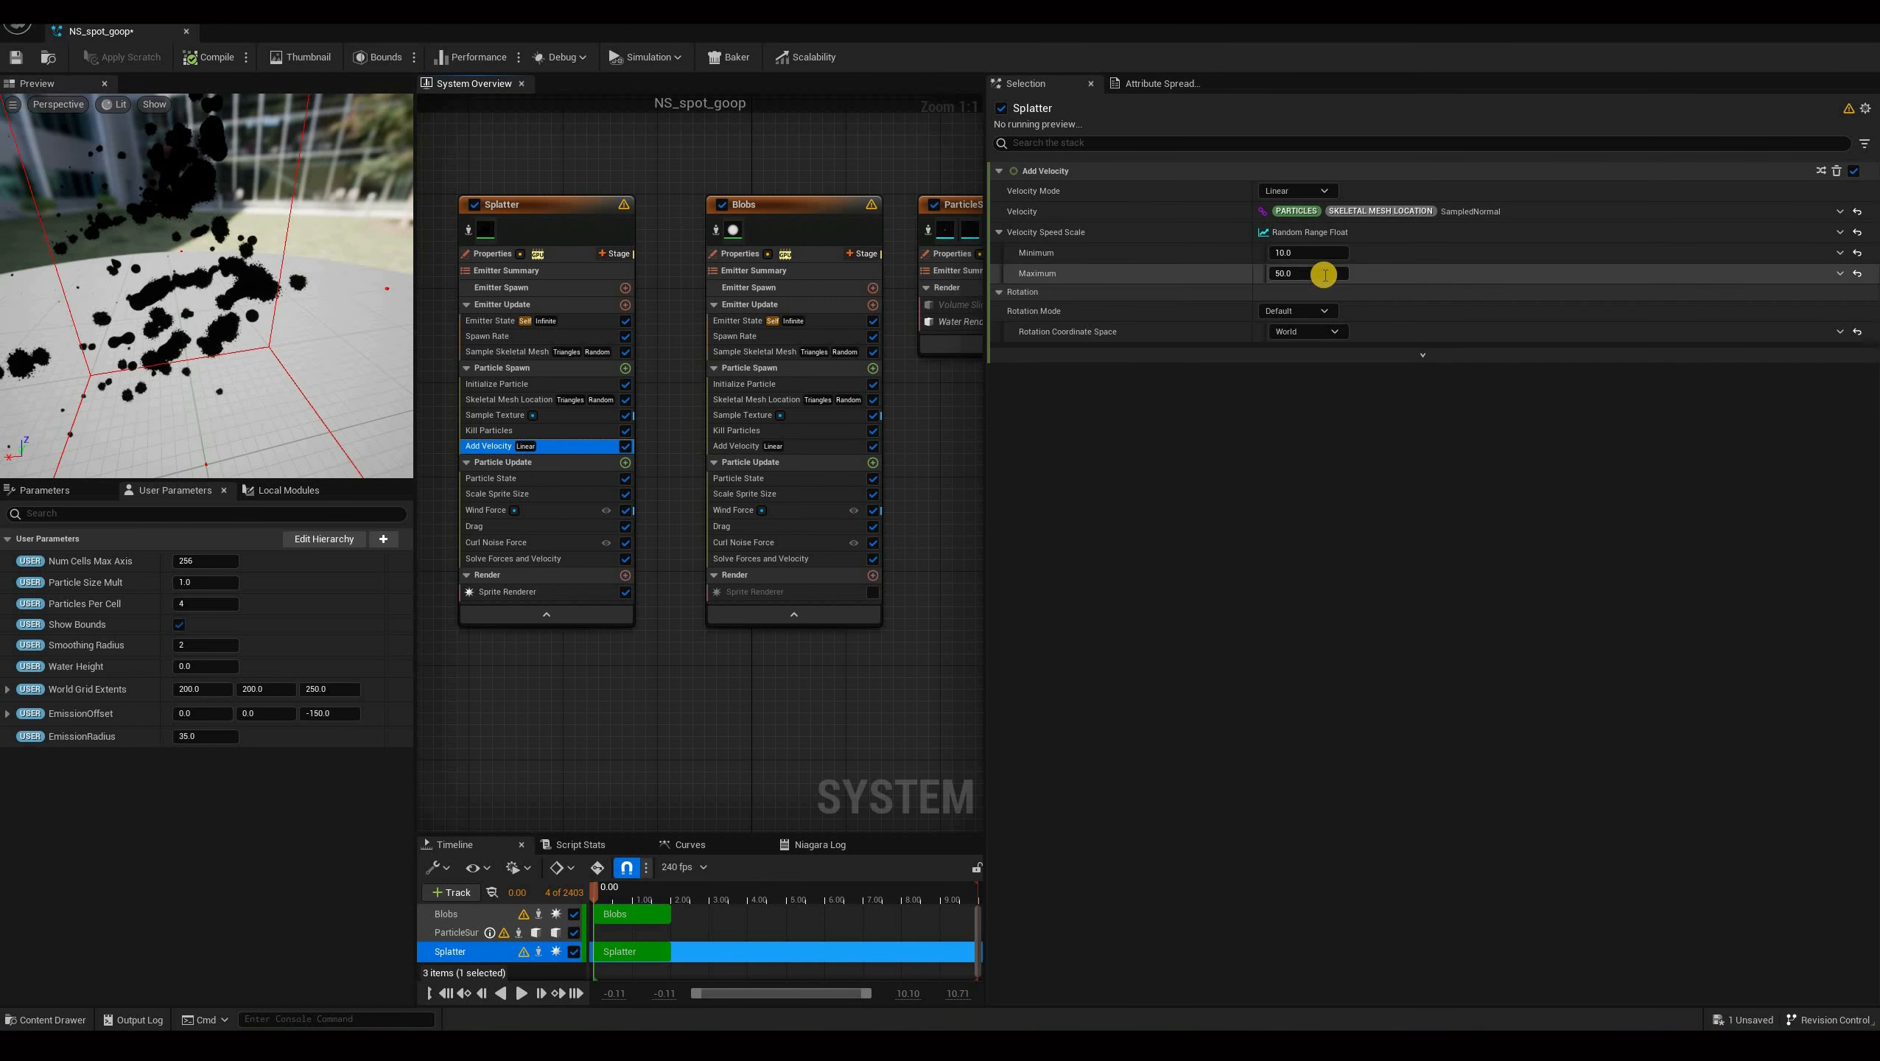
click(1324, 275)
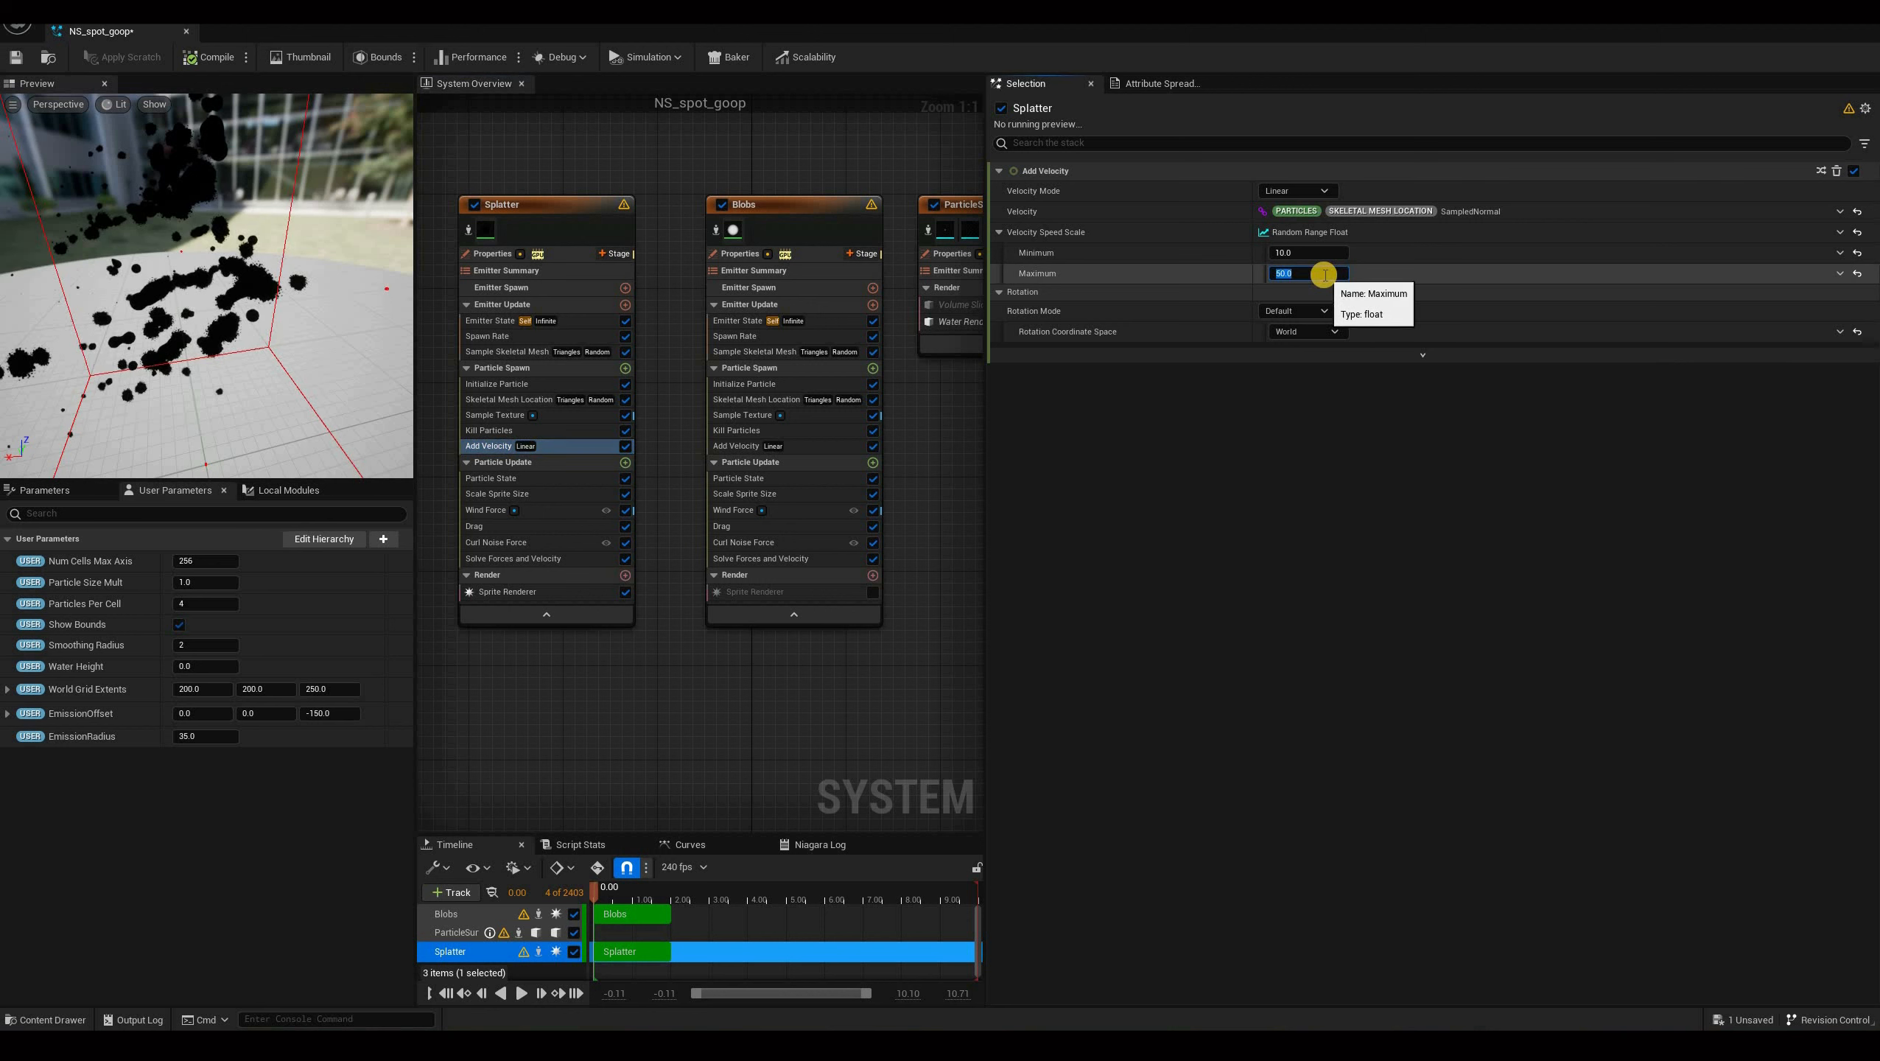
text(25)
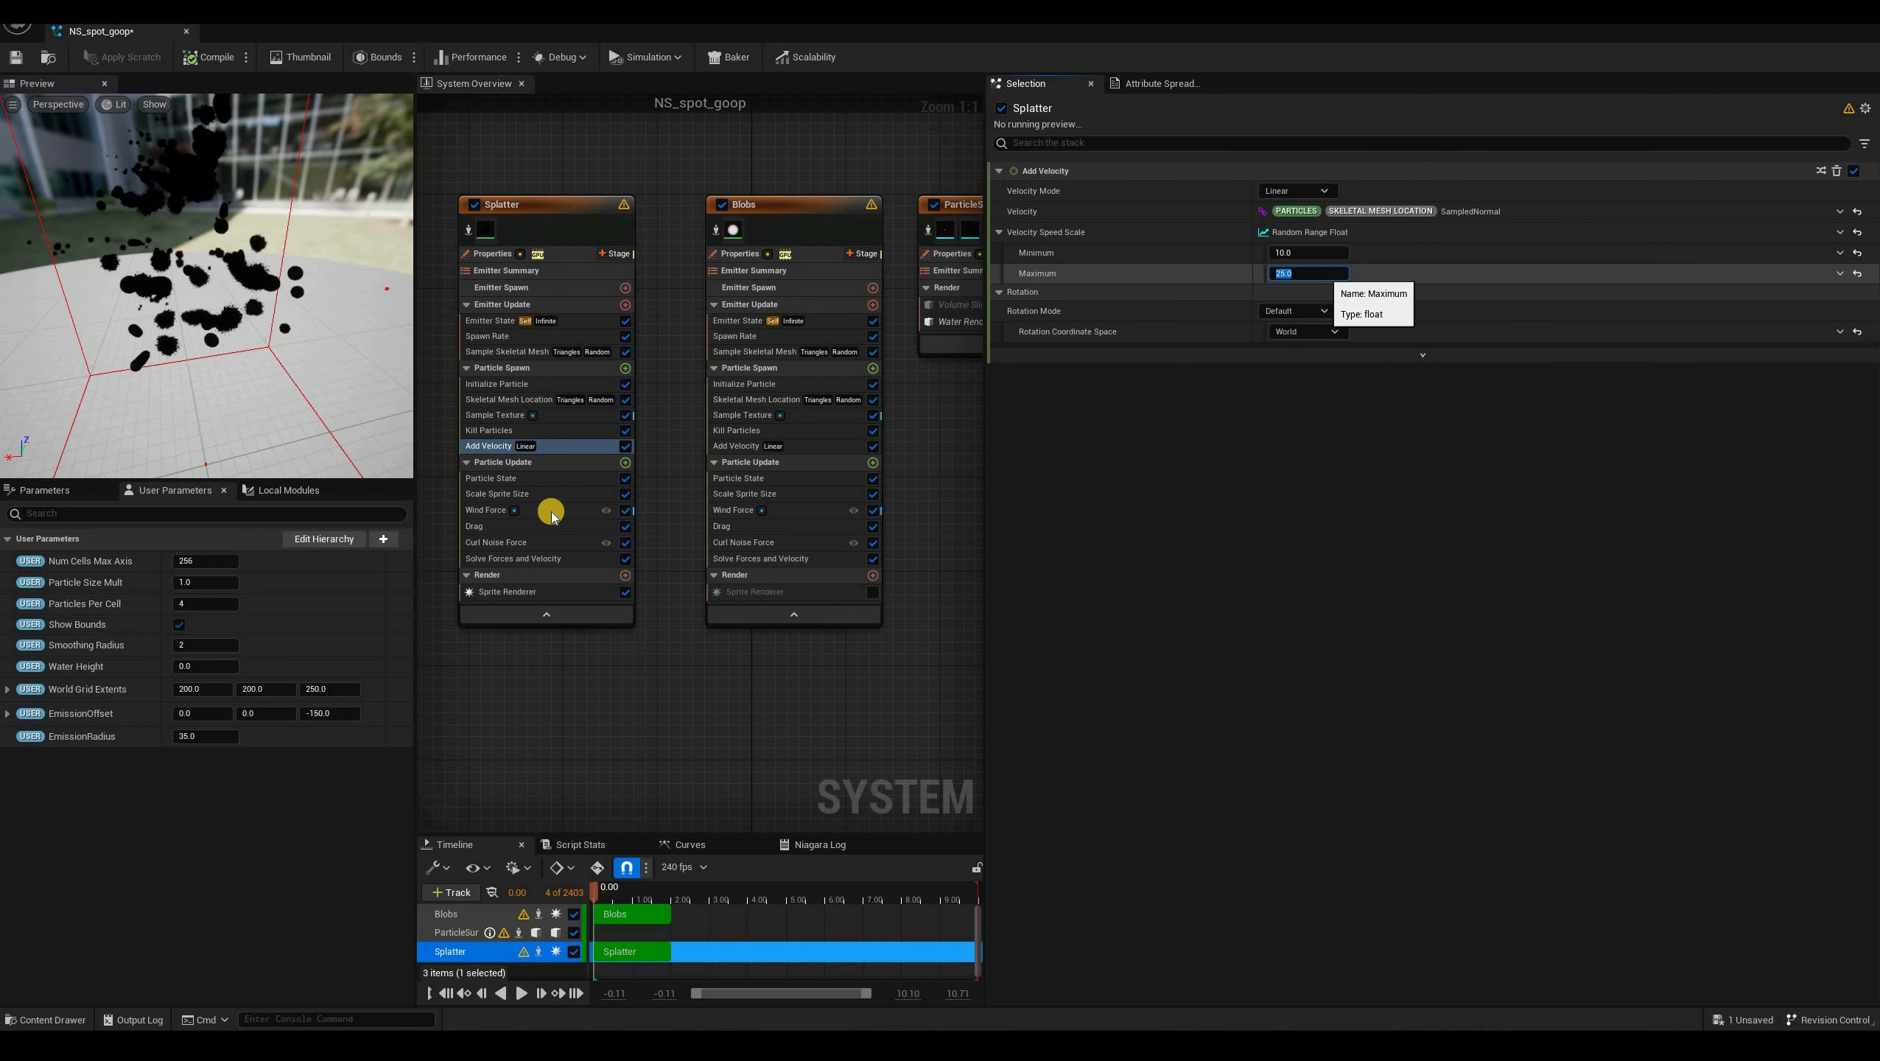
key(Return)
Set the Splatter's Drag value to 1.75.
click(557, 522)
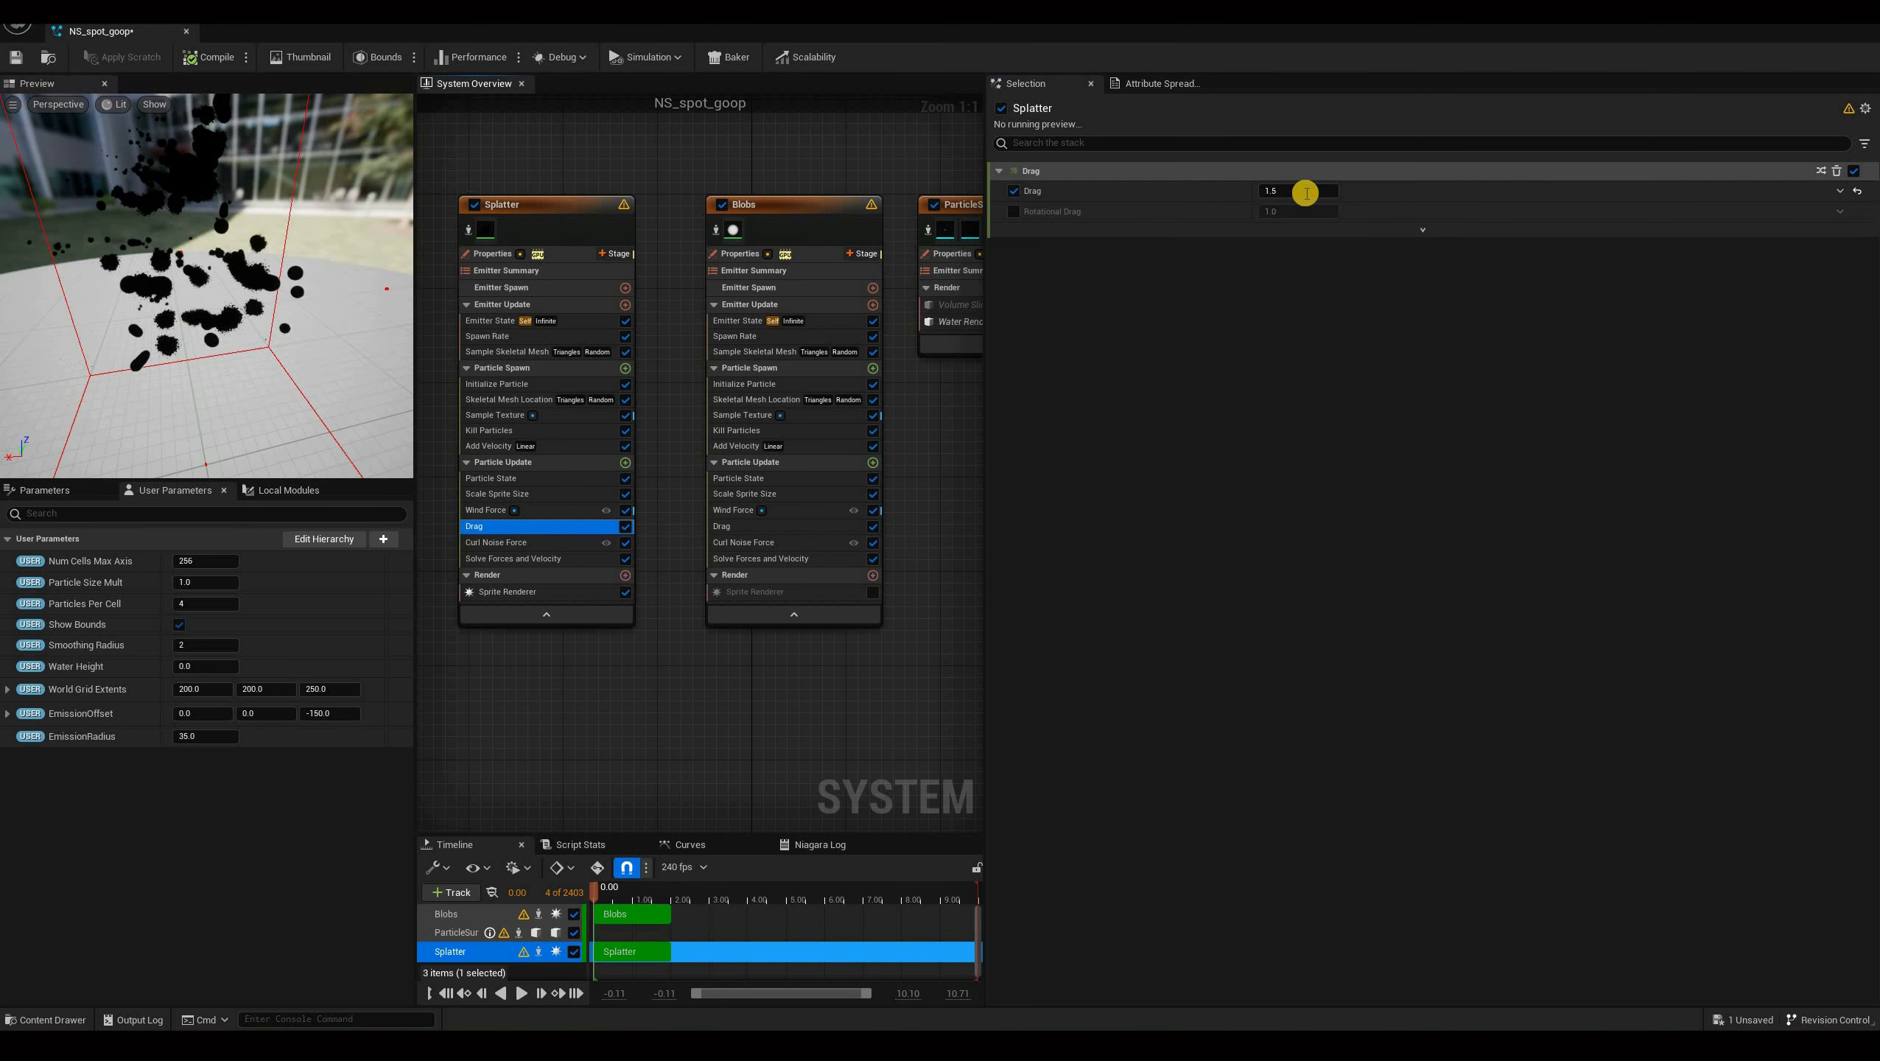
click(1305, 193)
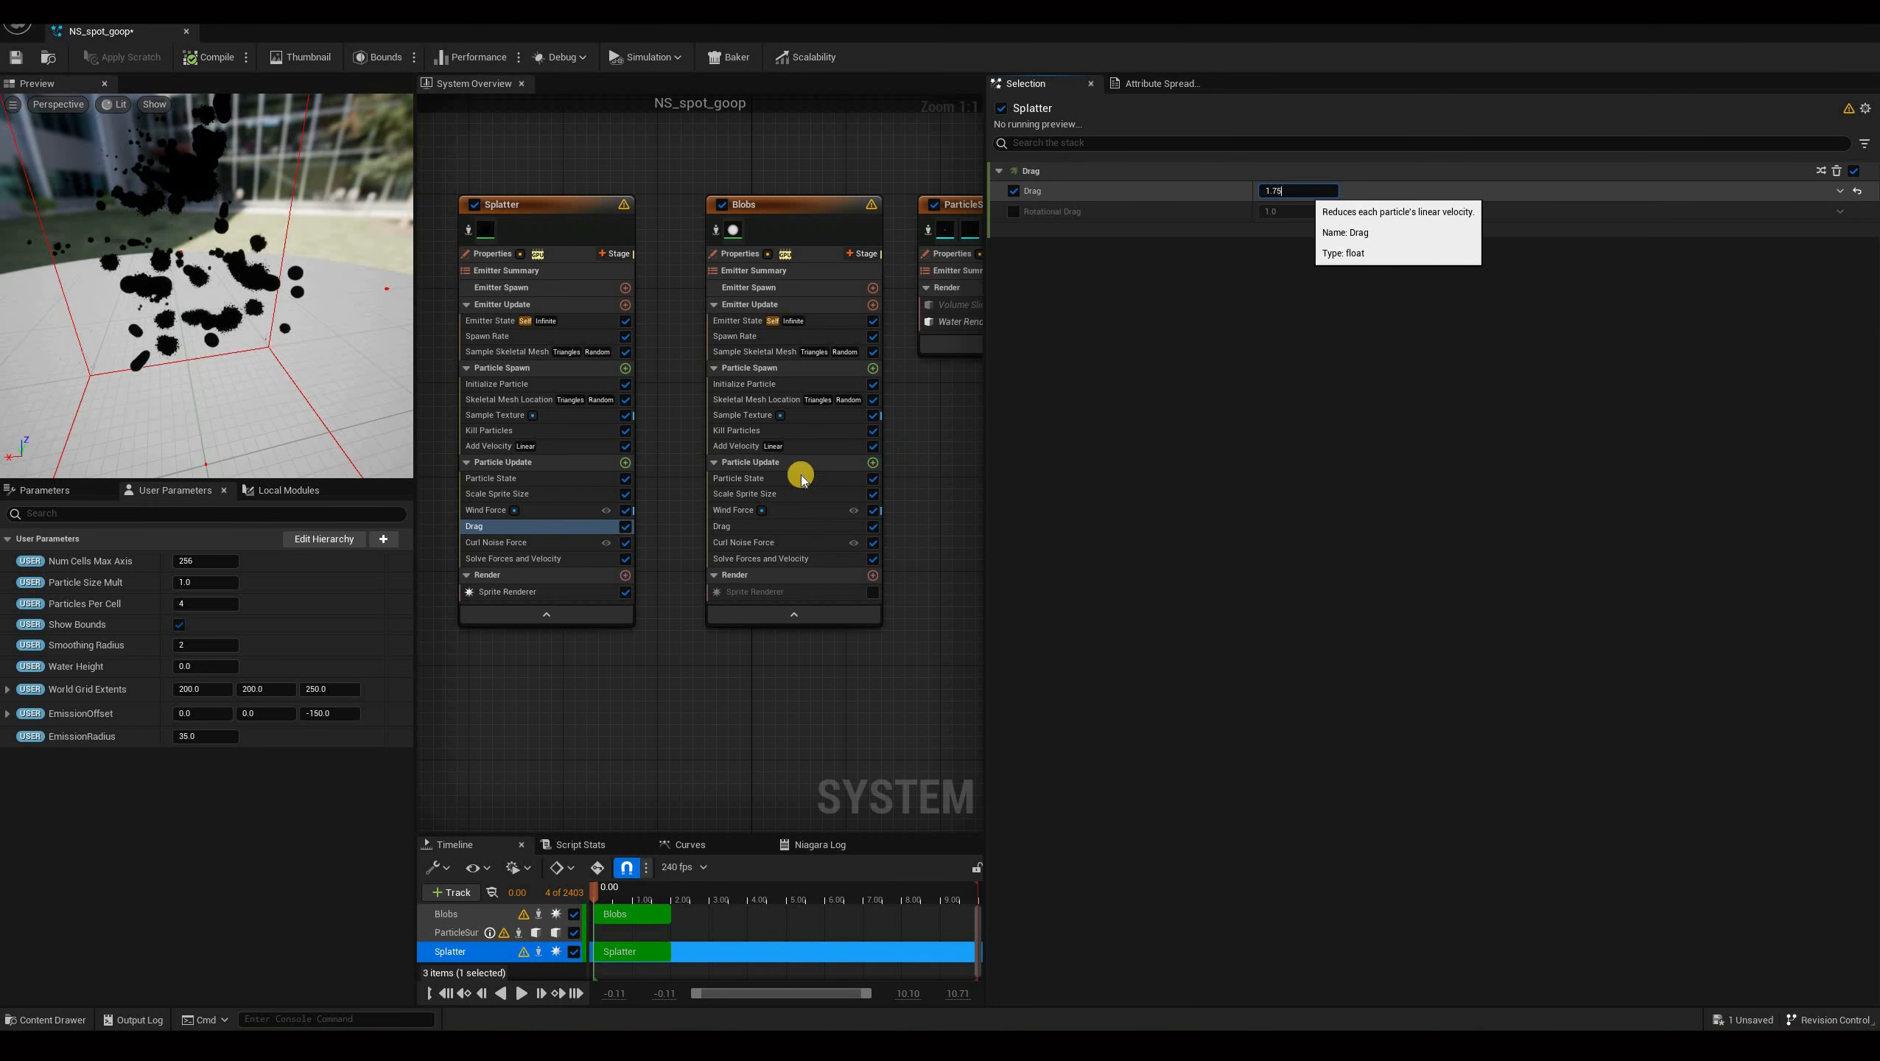
key(Return)
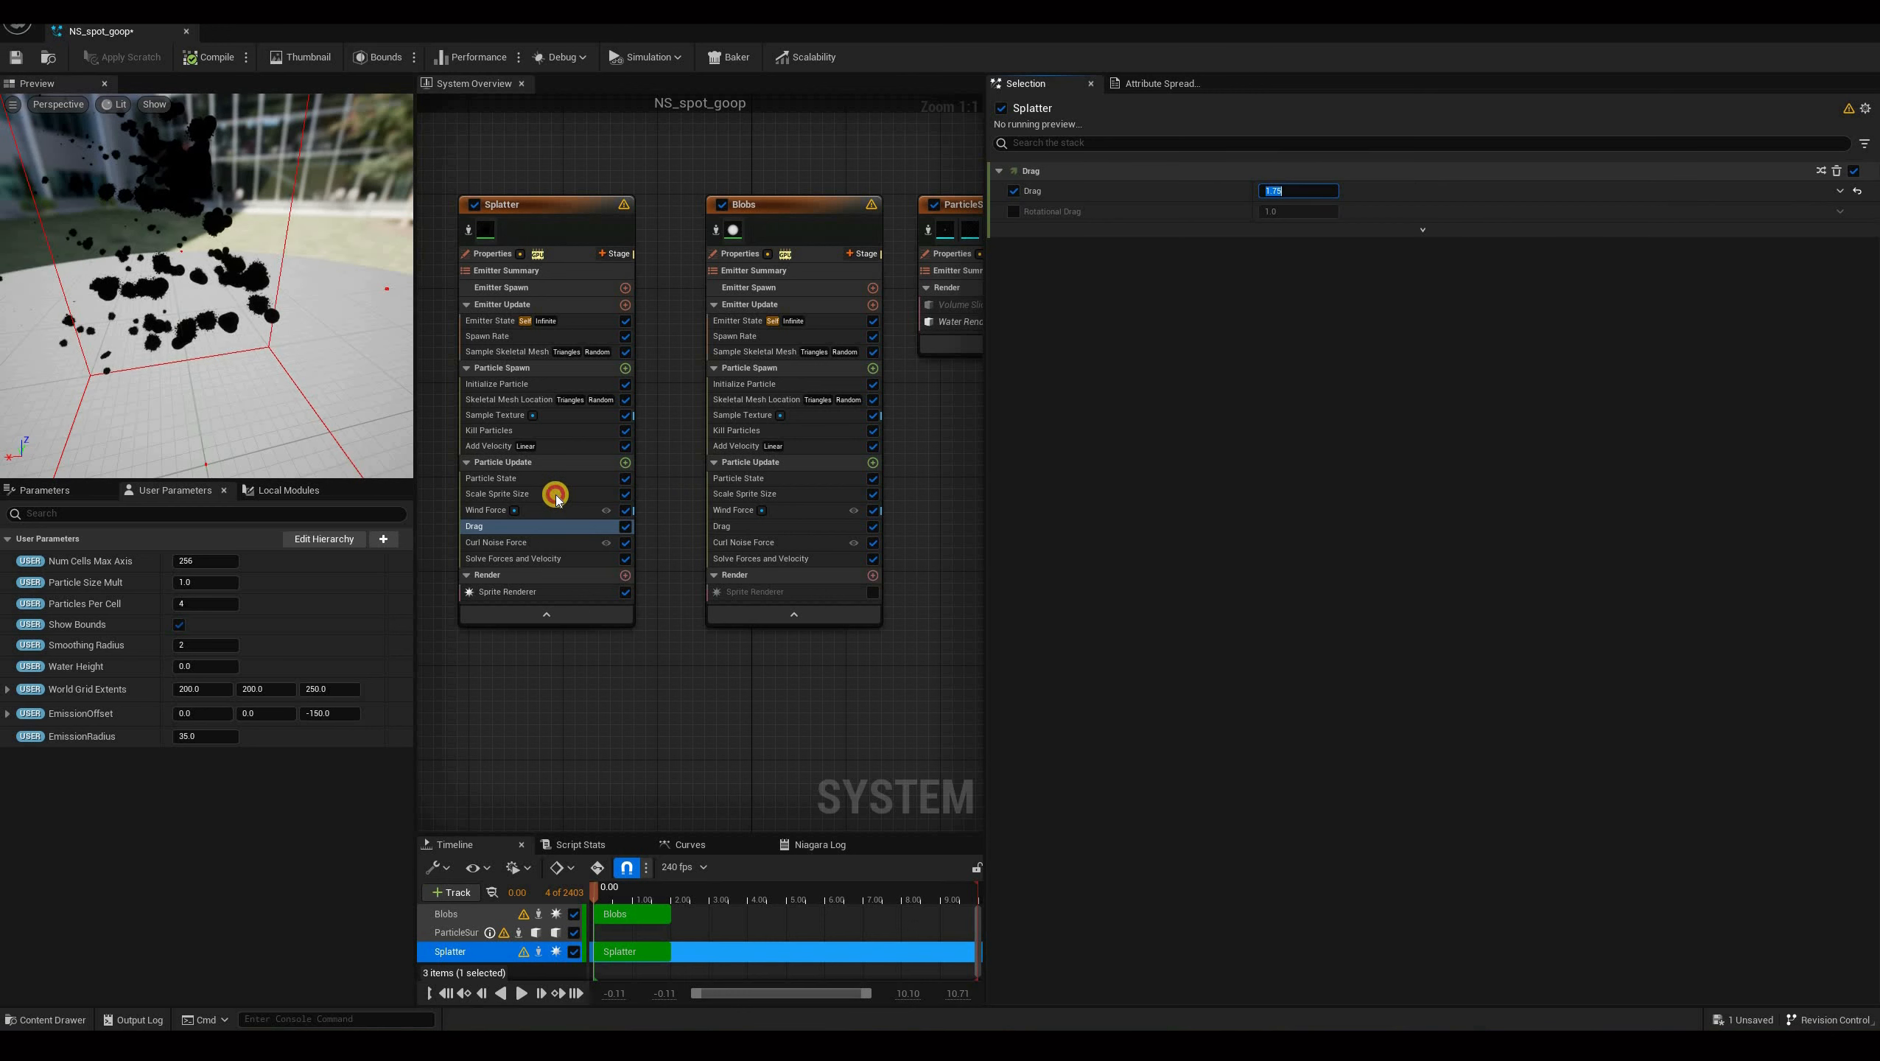
Apply the Pulse Out template to the Splatter's Scale Sprite Size curve and preview the result.
click(526, 496)
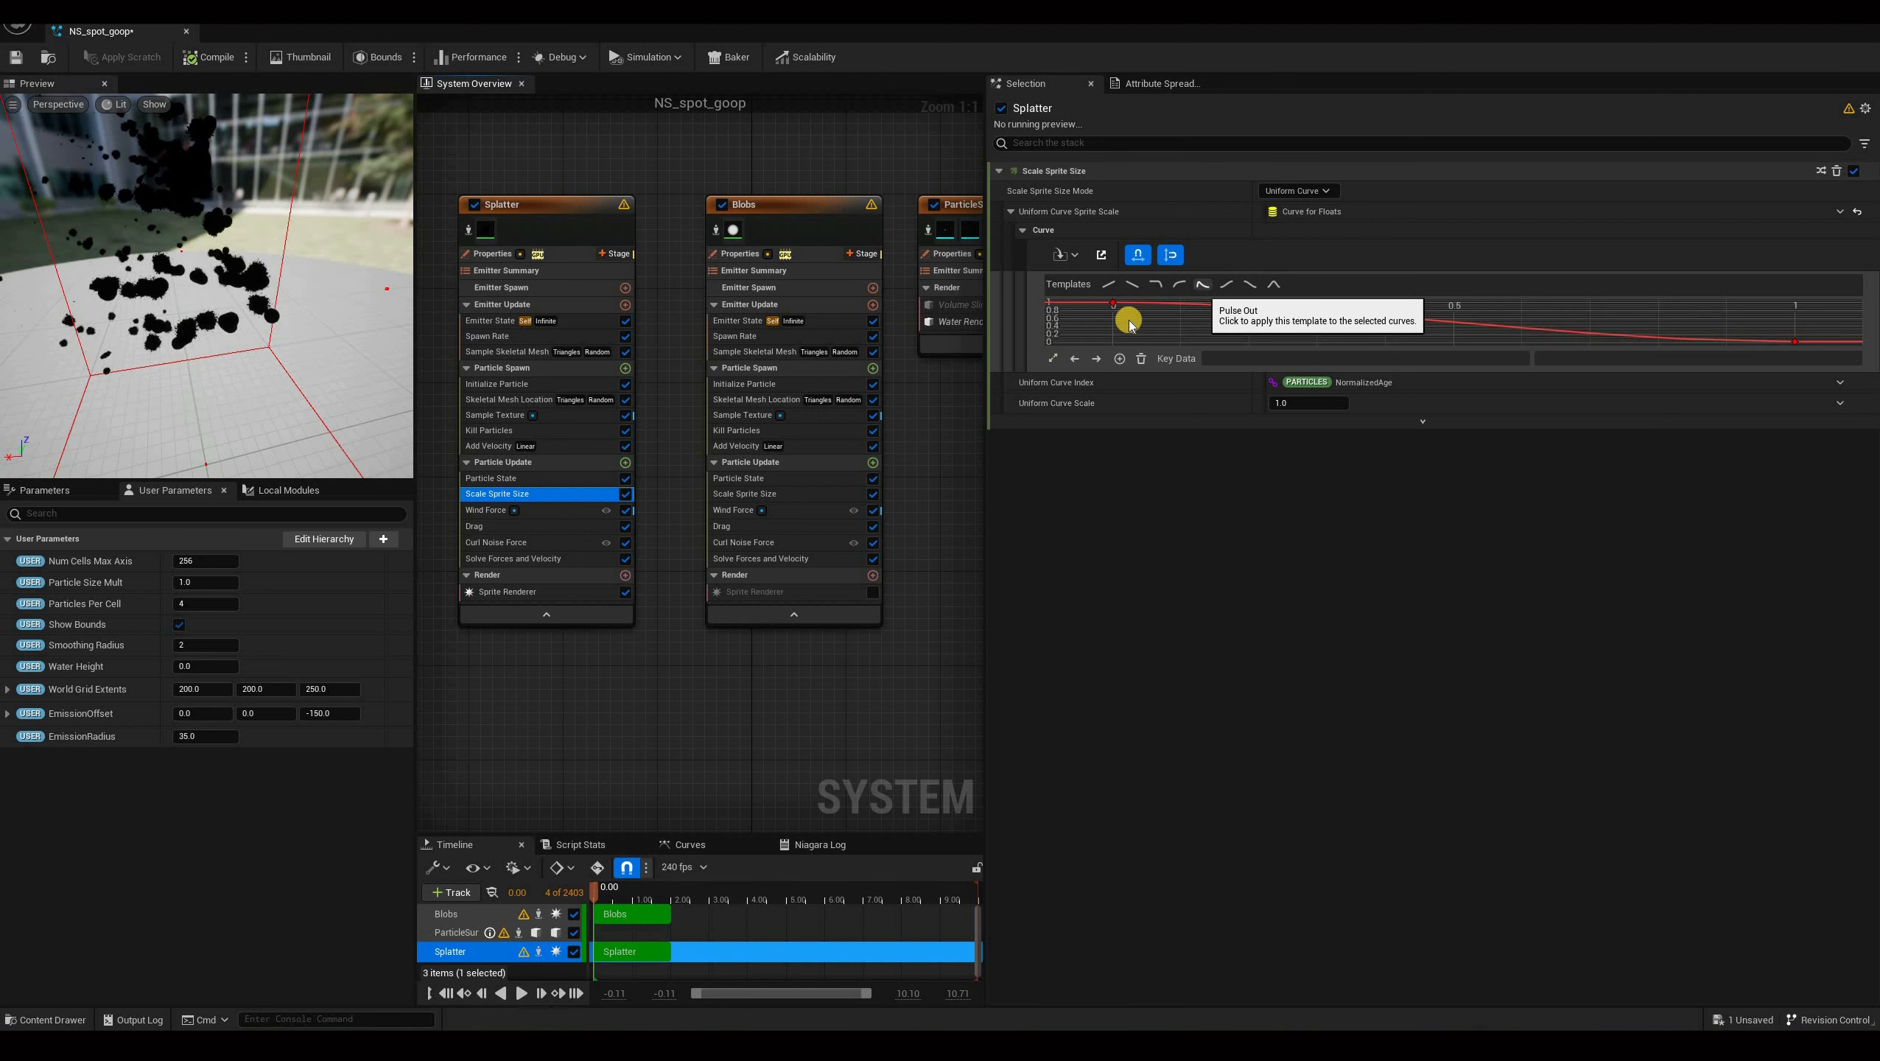
click(1203, 284)
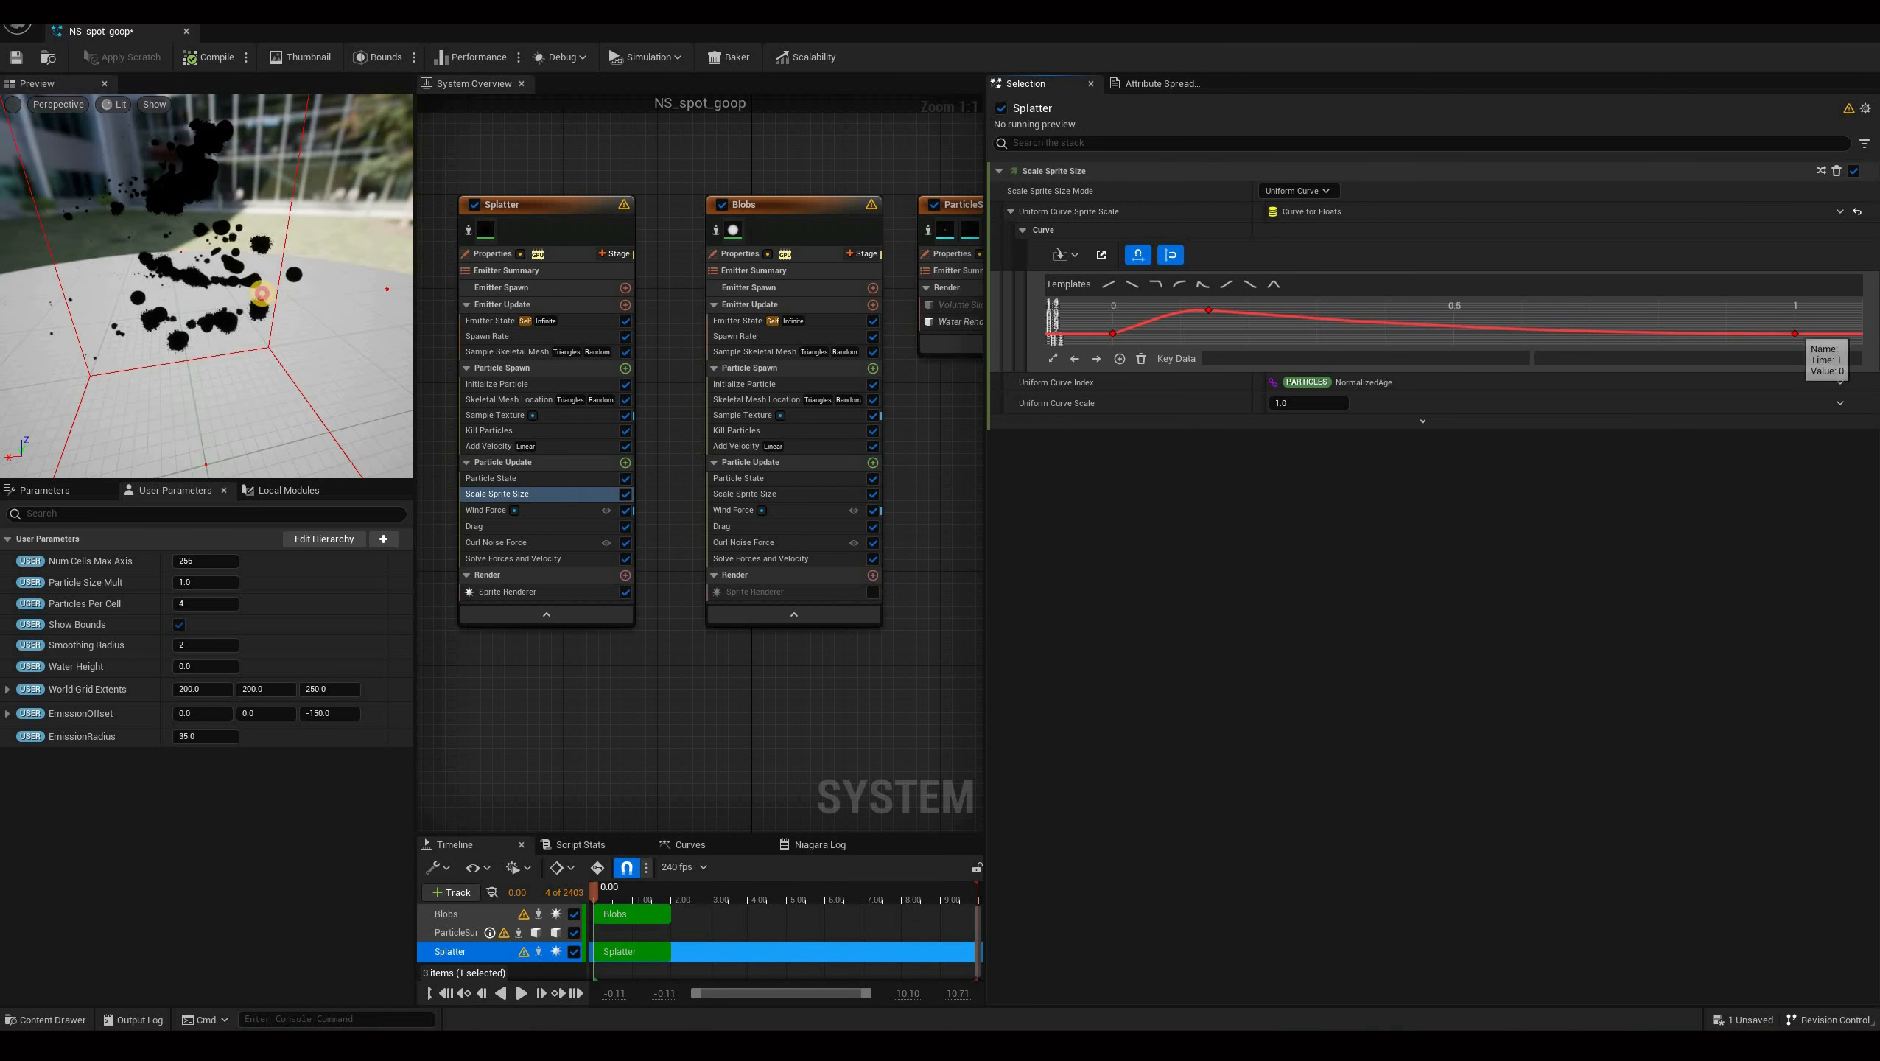
drag(262, 293, 33, 184)
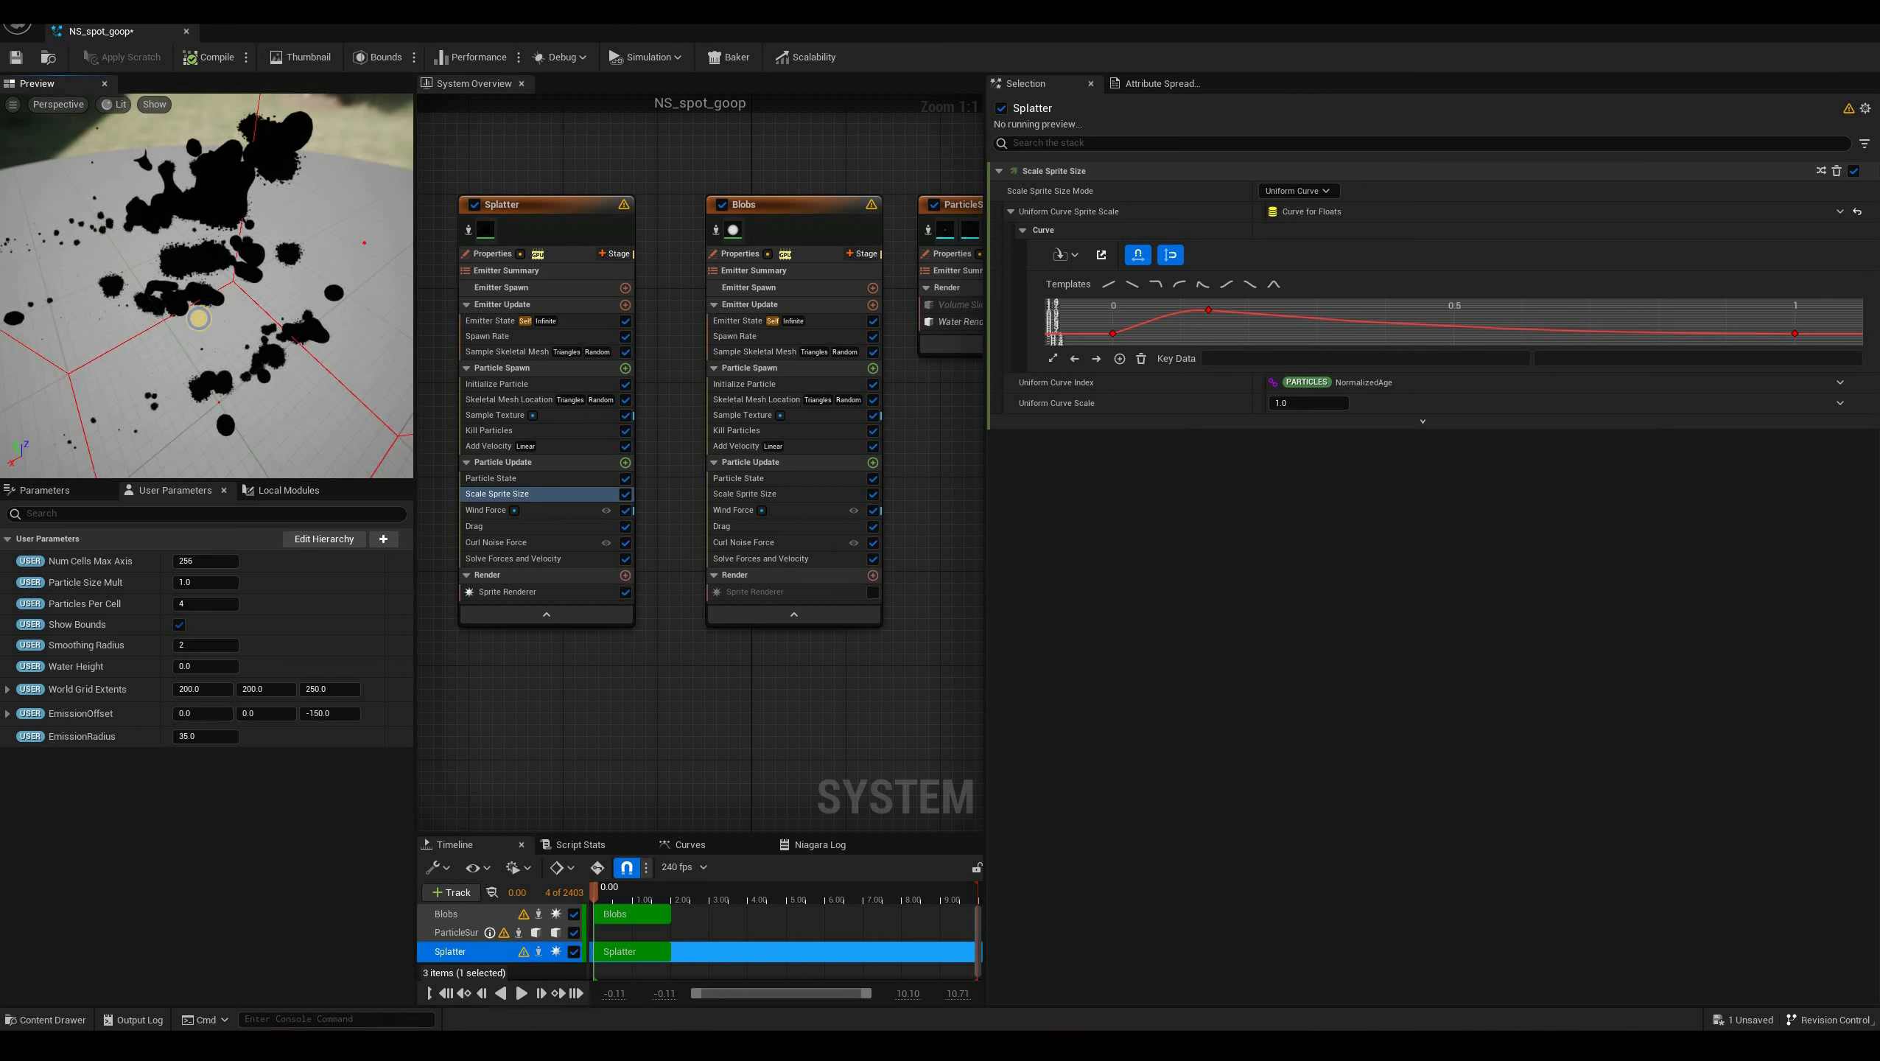
drag(422, 320, 199, 283)
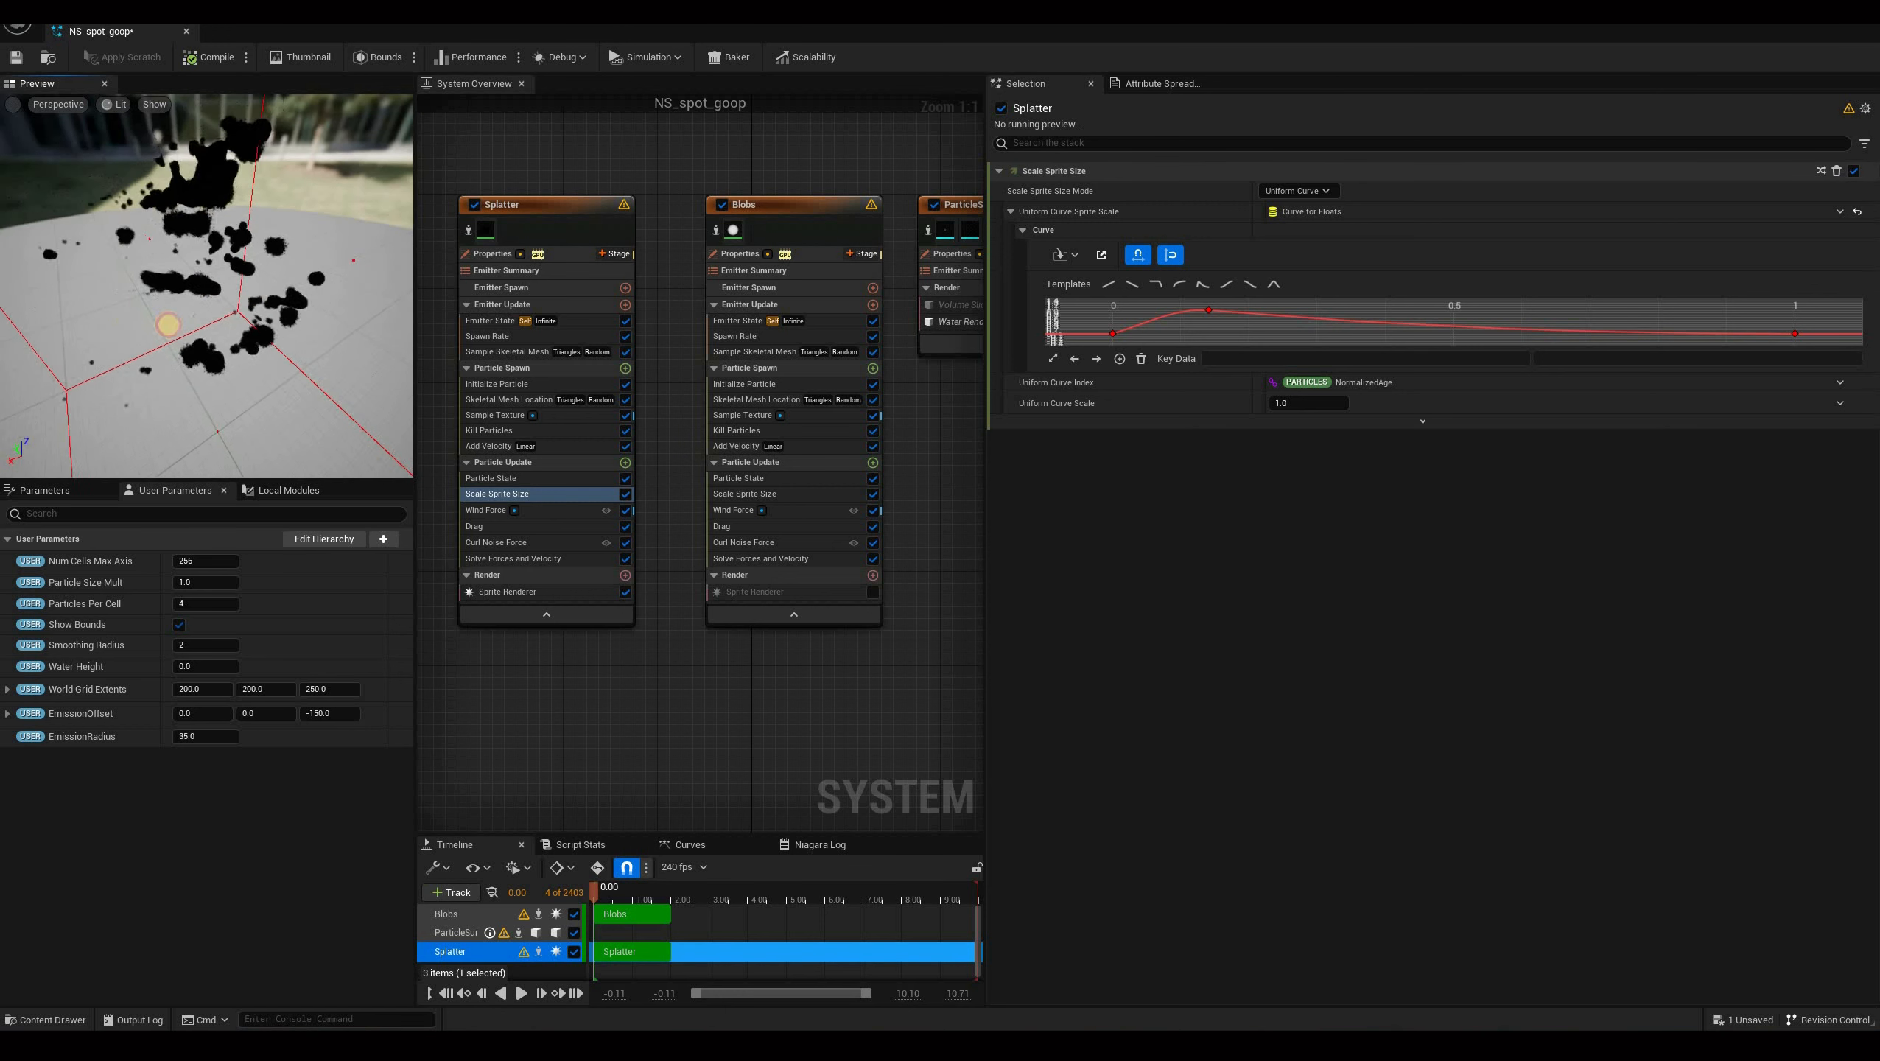
drag(335, 417, 260, 339)
click(523, 993)
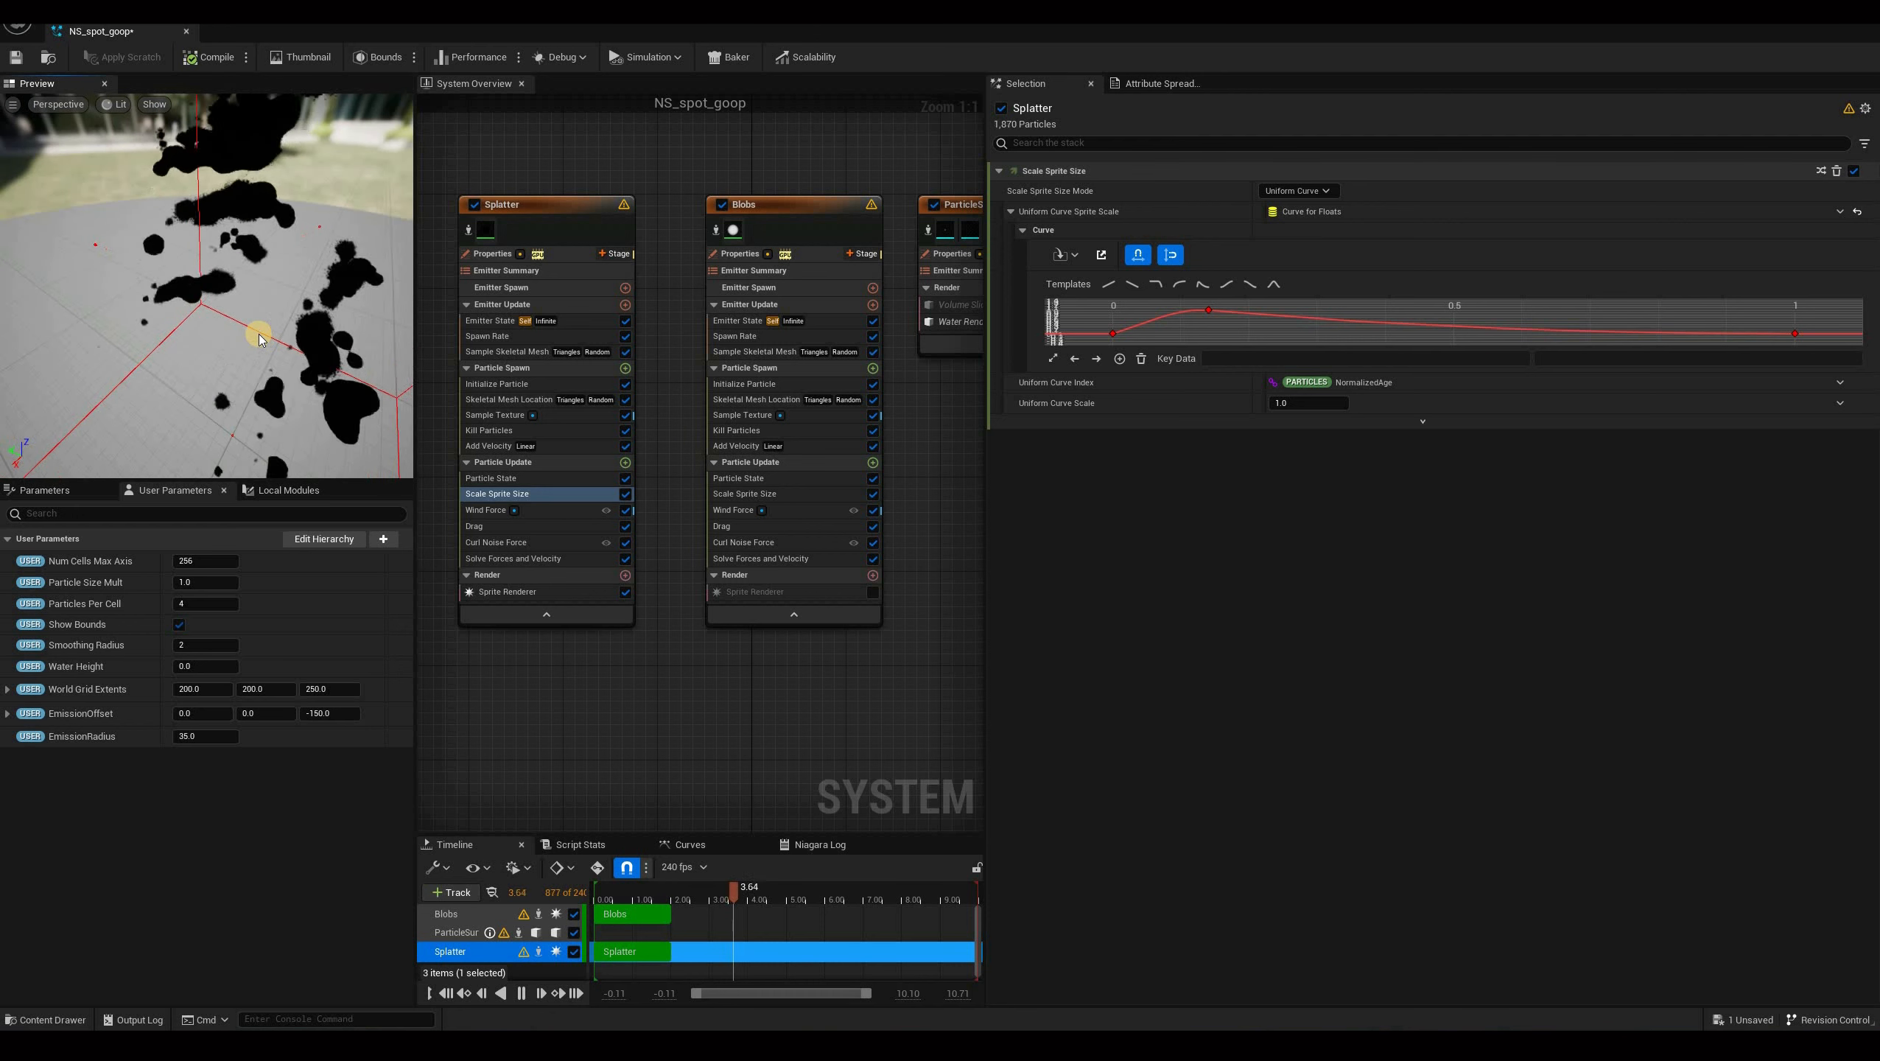
click(519, 996)
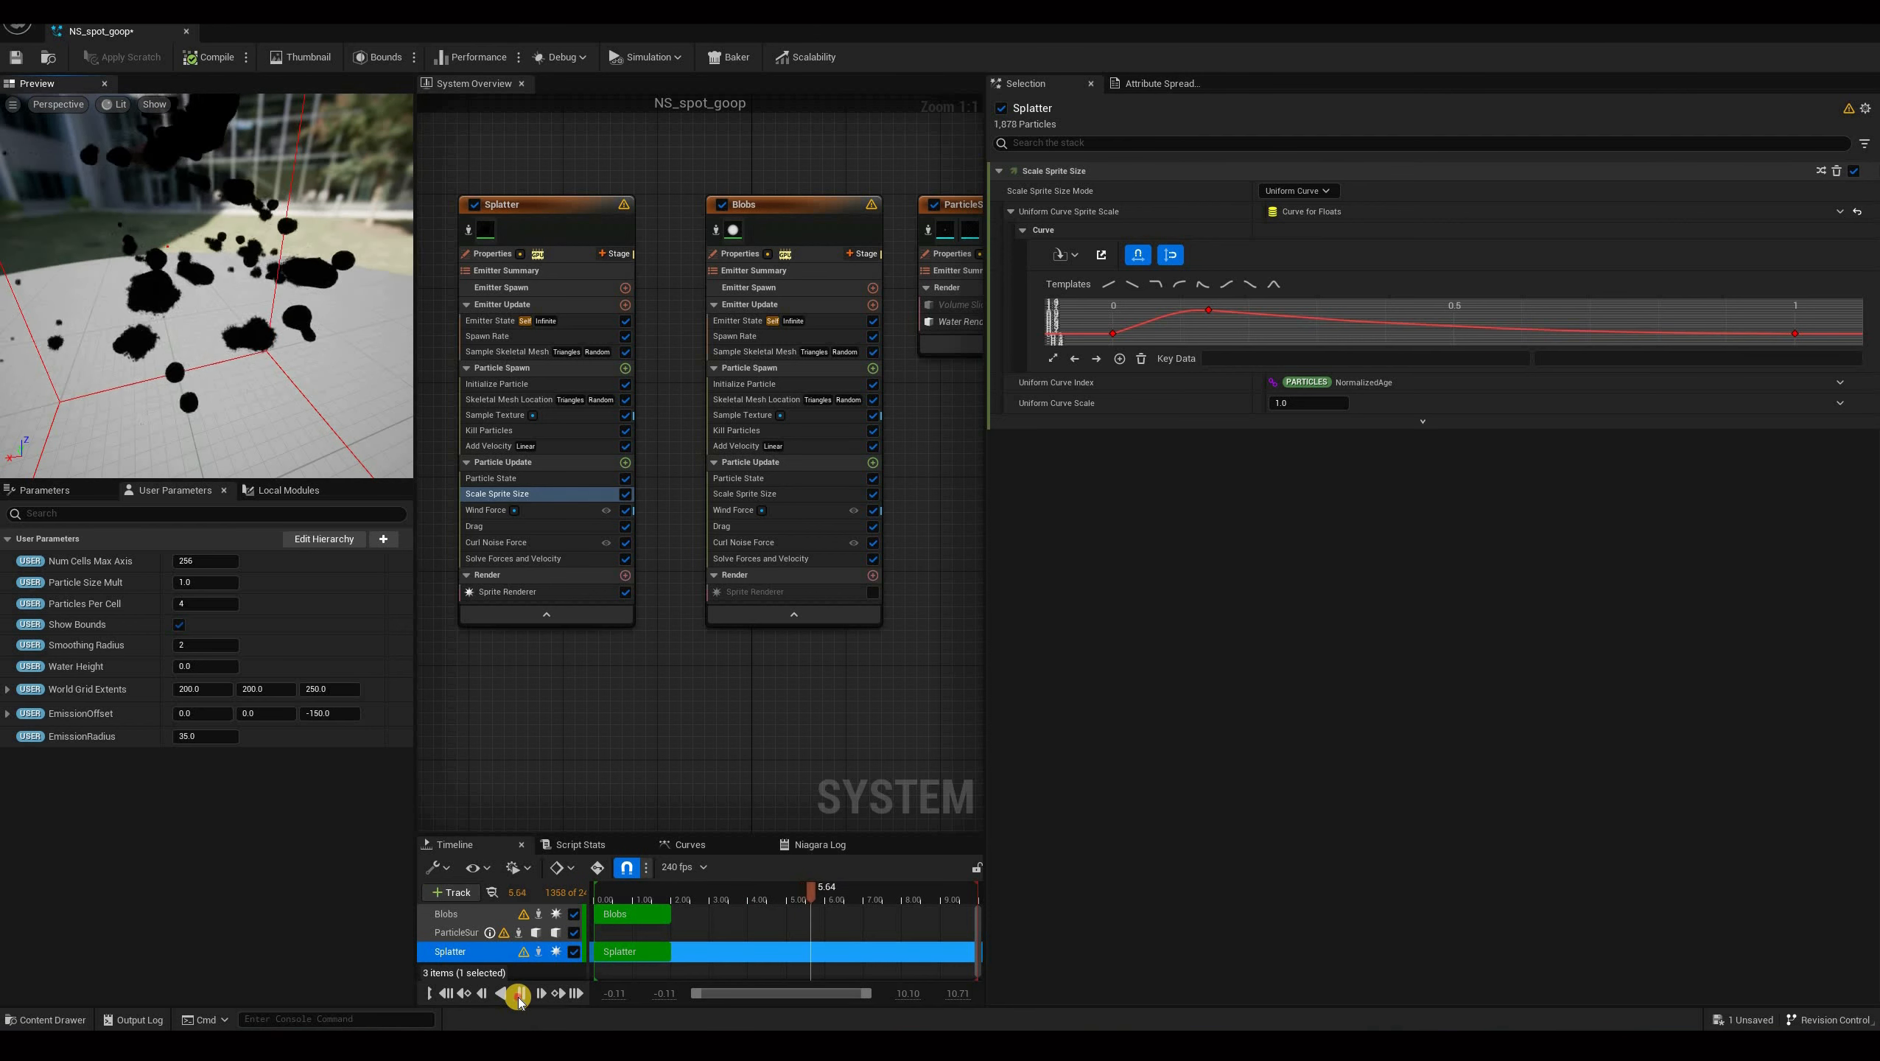
Add a Sprite Rotation Rate module to the Splatter's Particle Update stage.
click(554, 402)
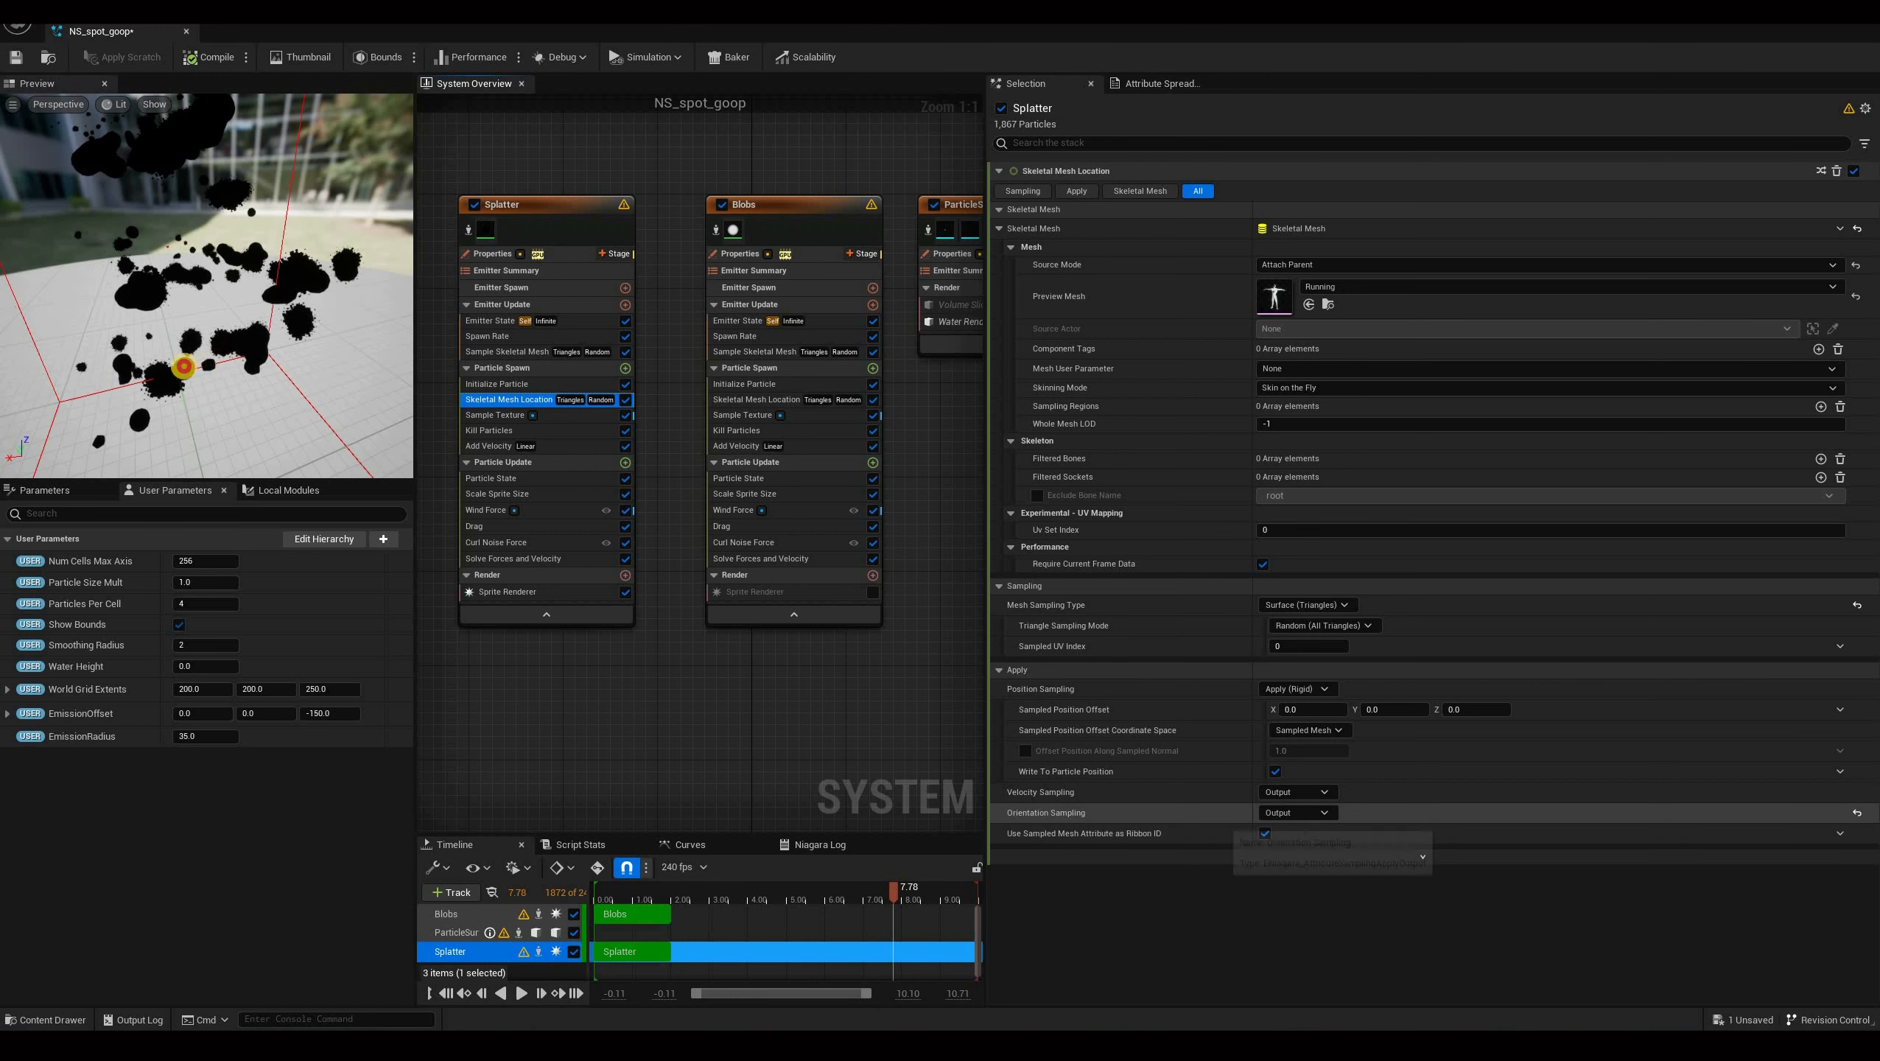
drag(269, 355, 42, 241)
drag(225, 225, 254, 305)
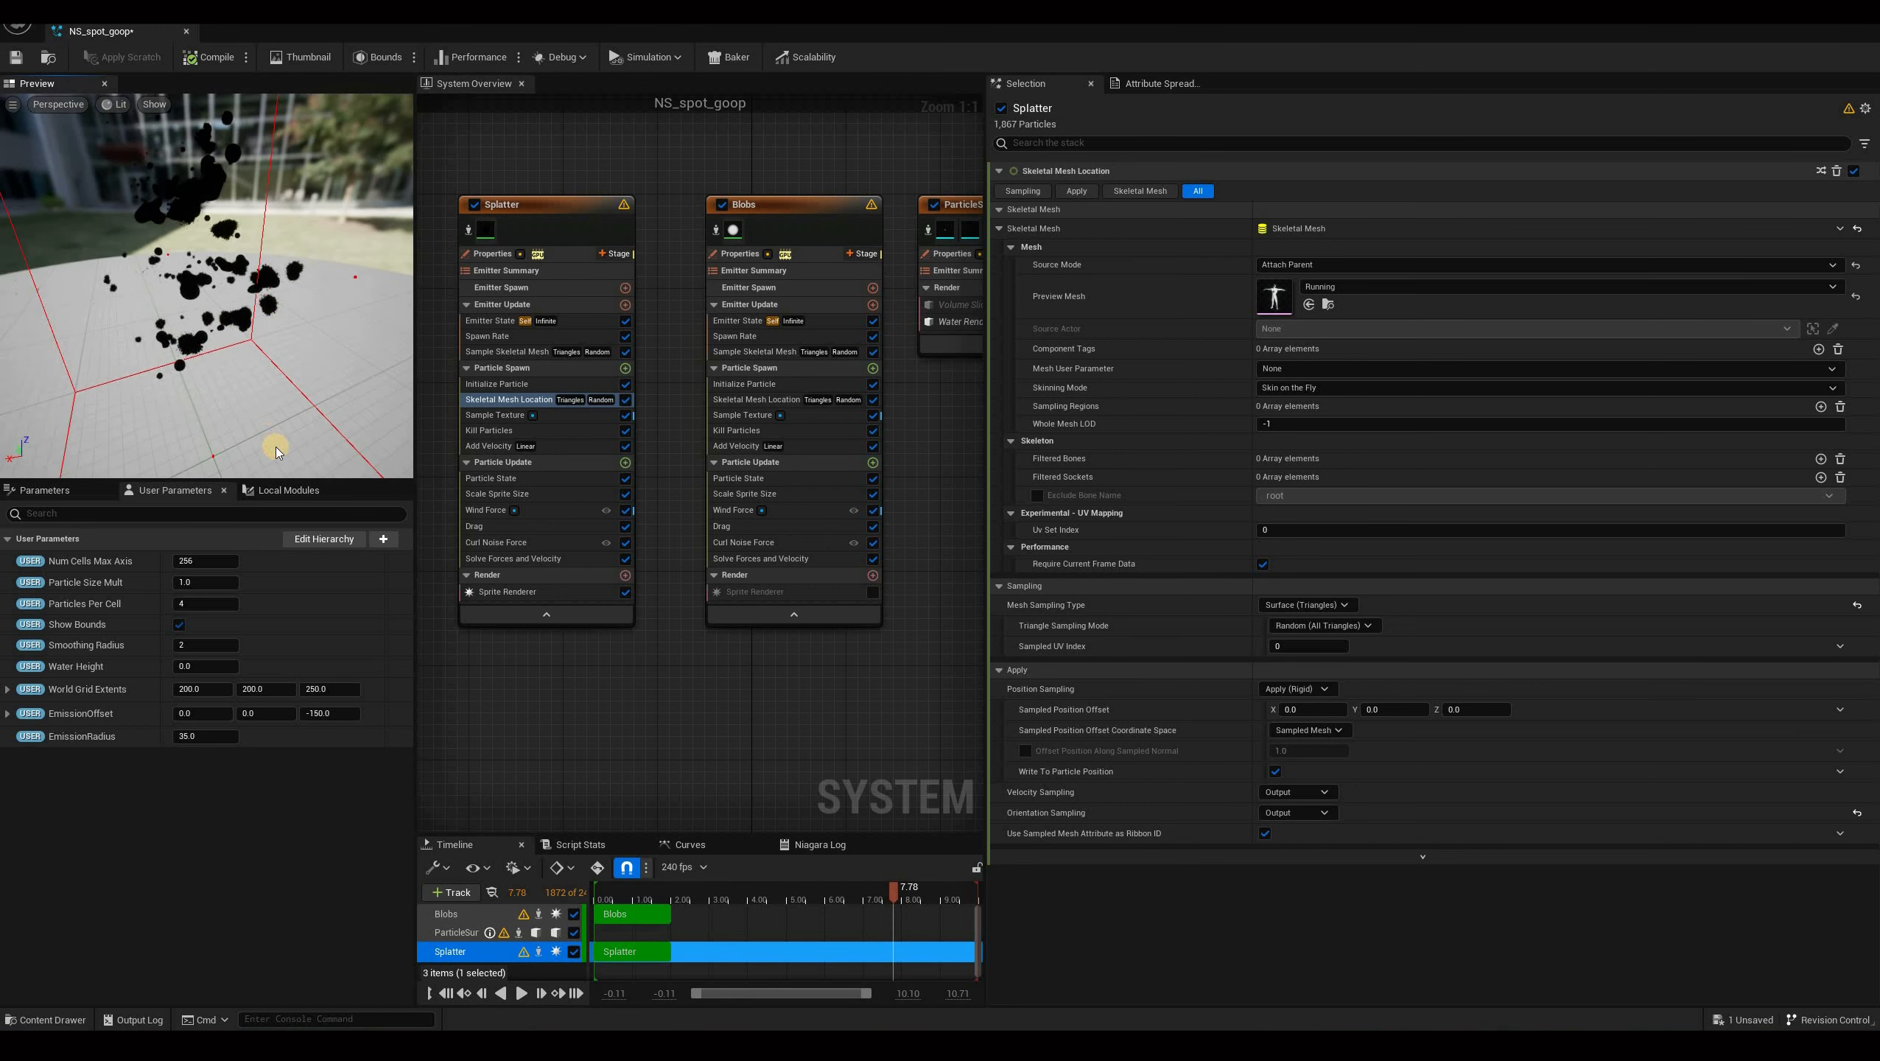
drag(277, 451, 625, 461)
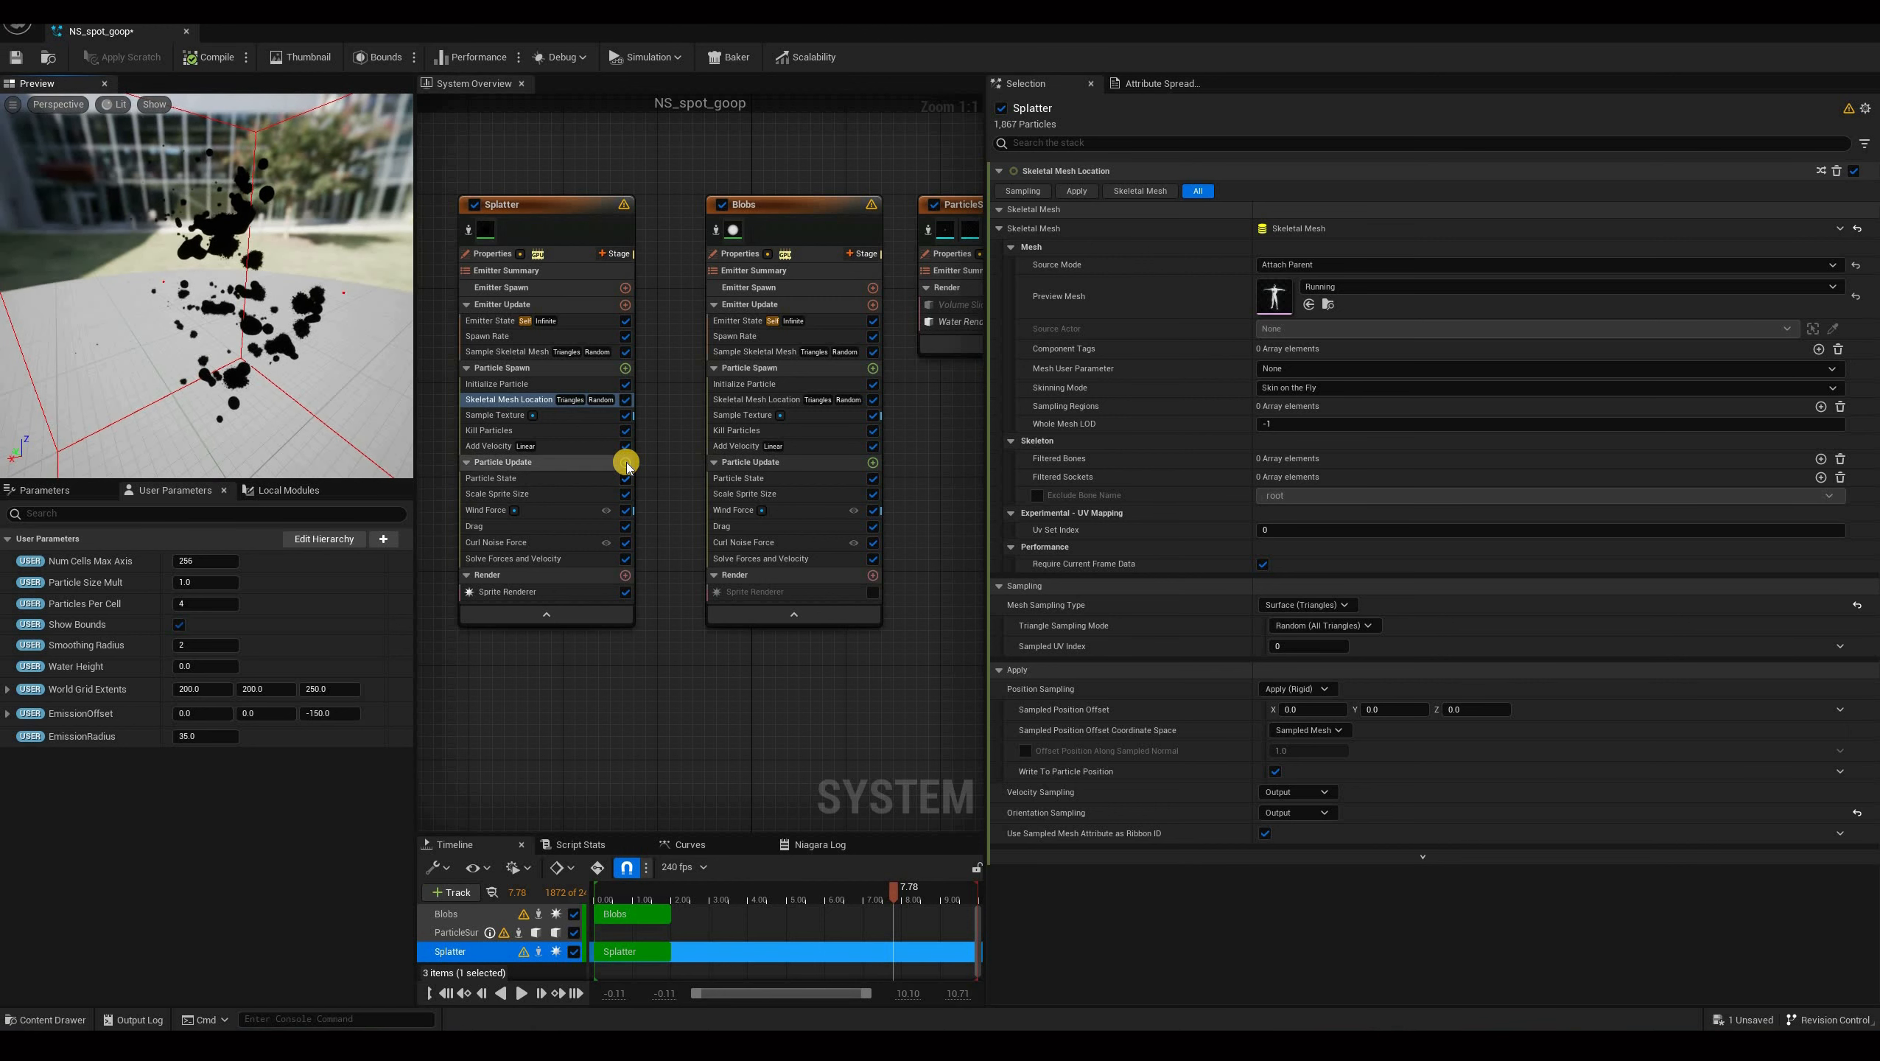
click(626, 462)
text(rota)
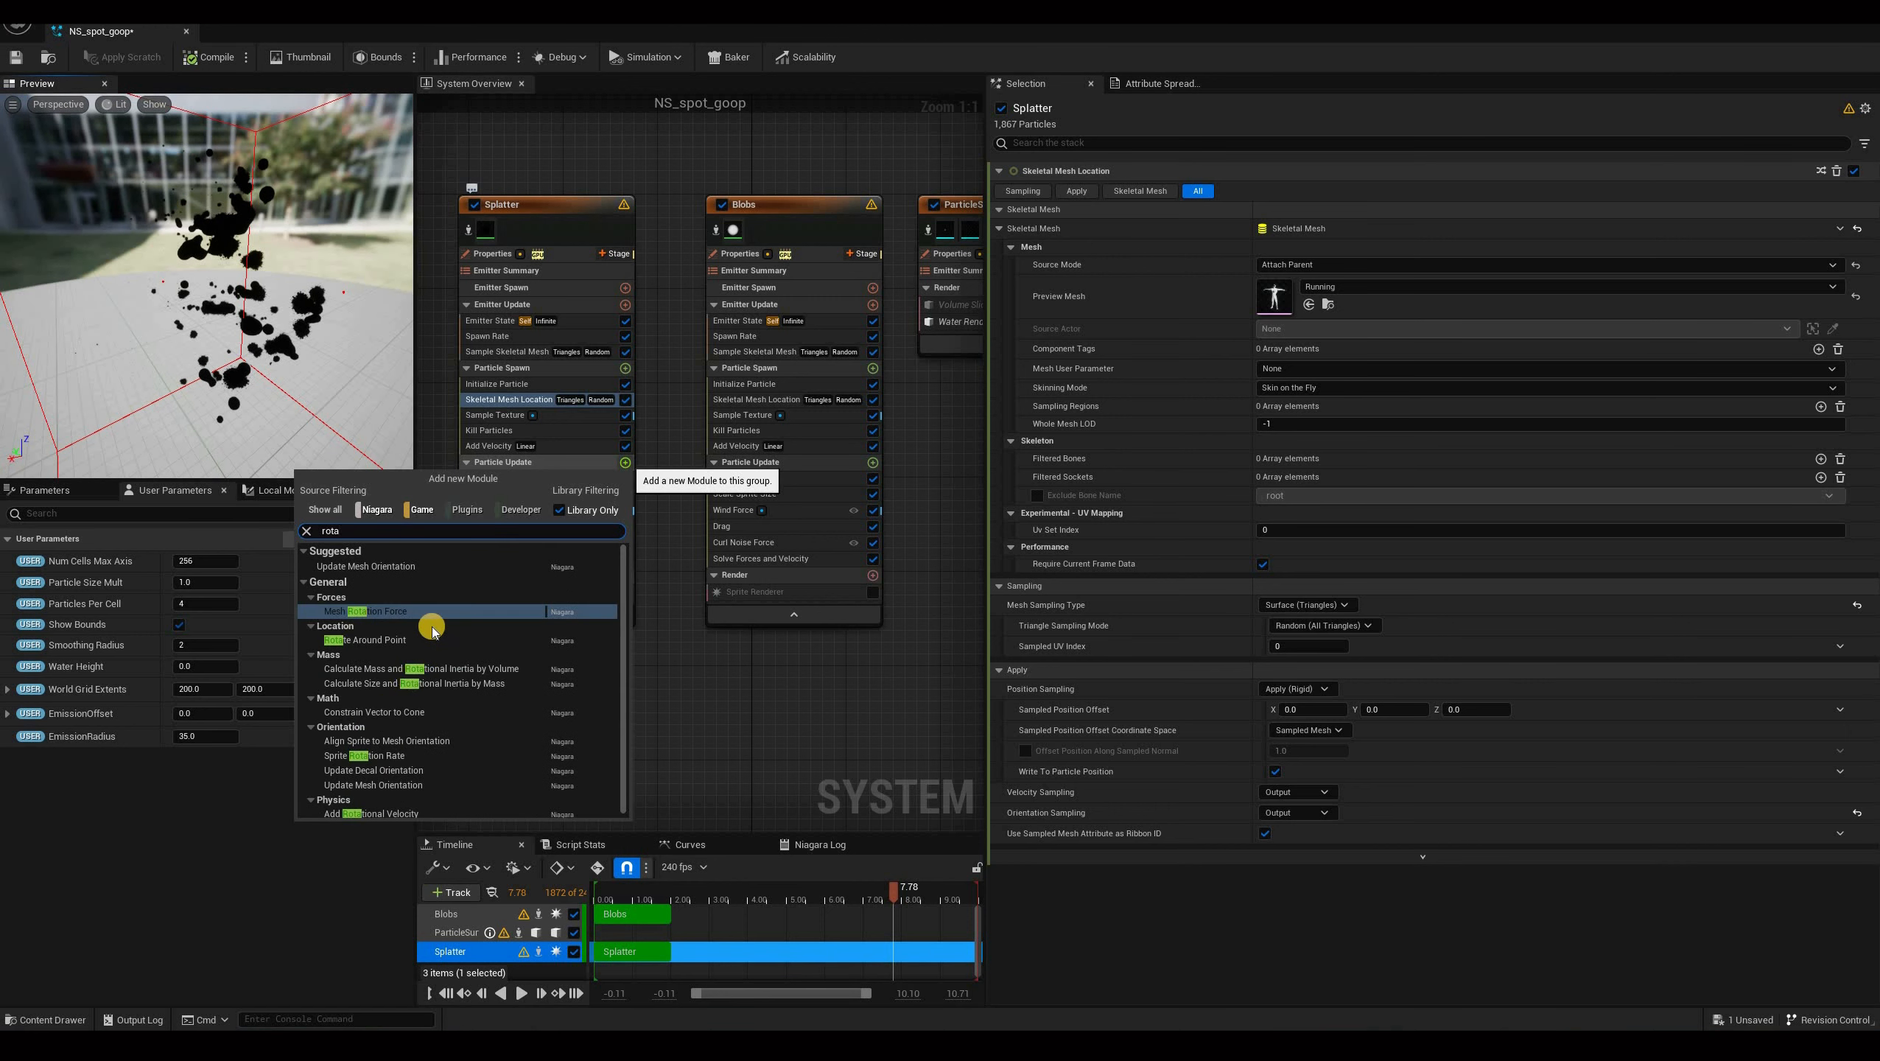
scroll(371, 745, down, 1)
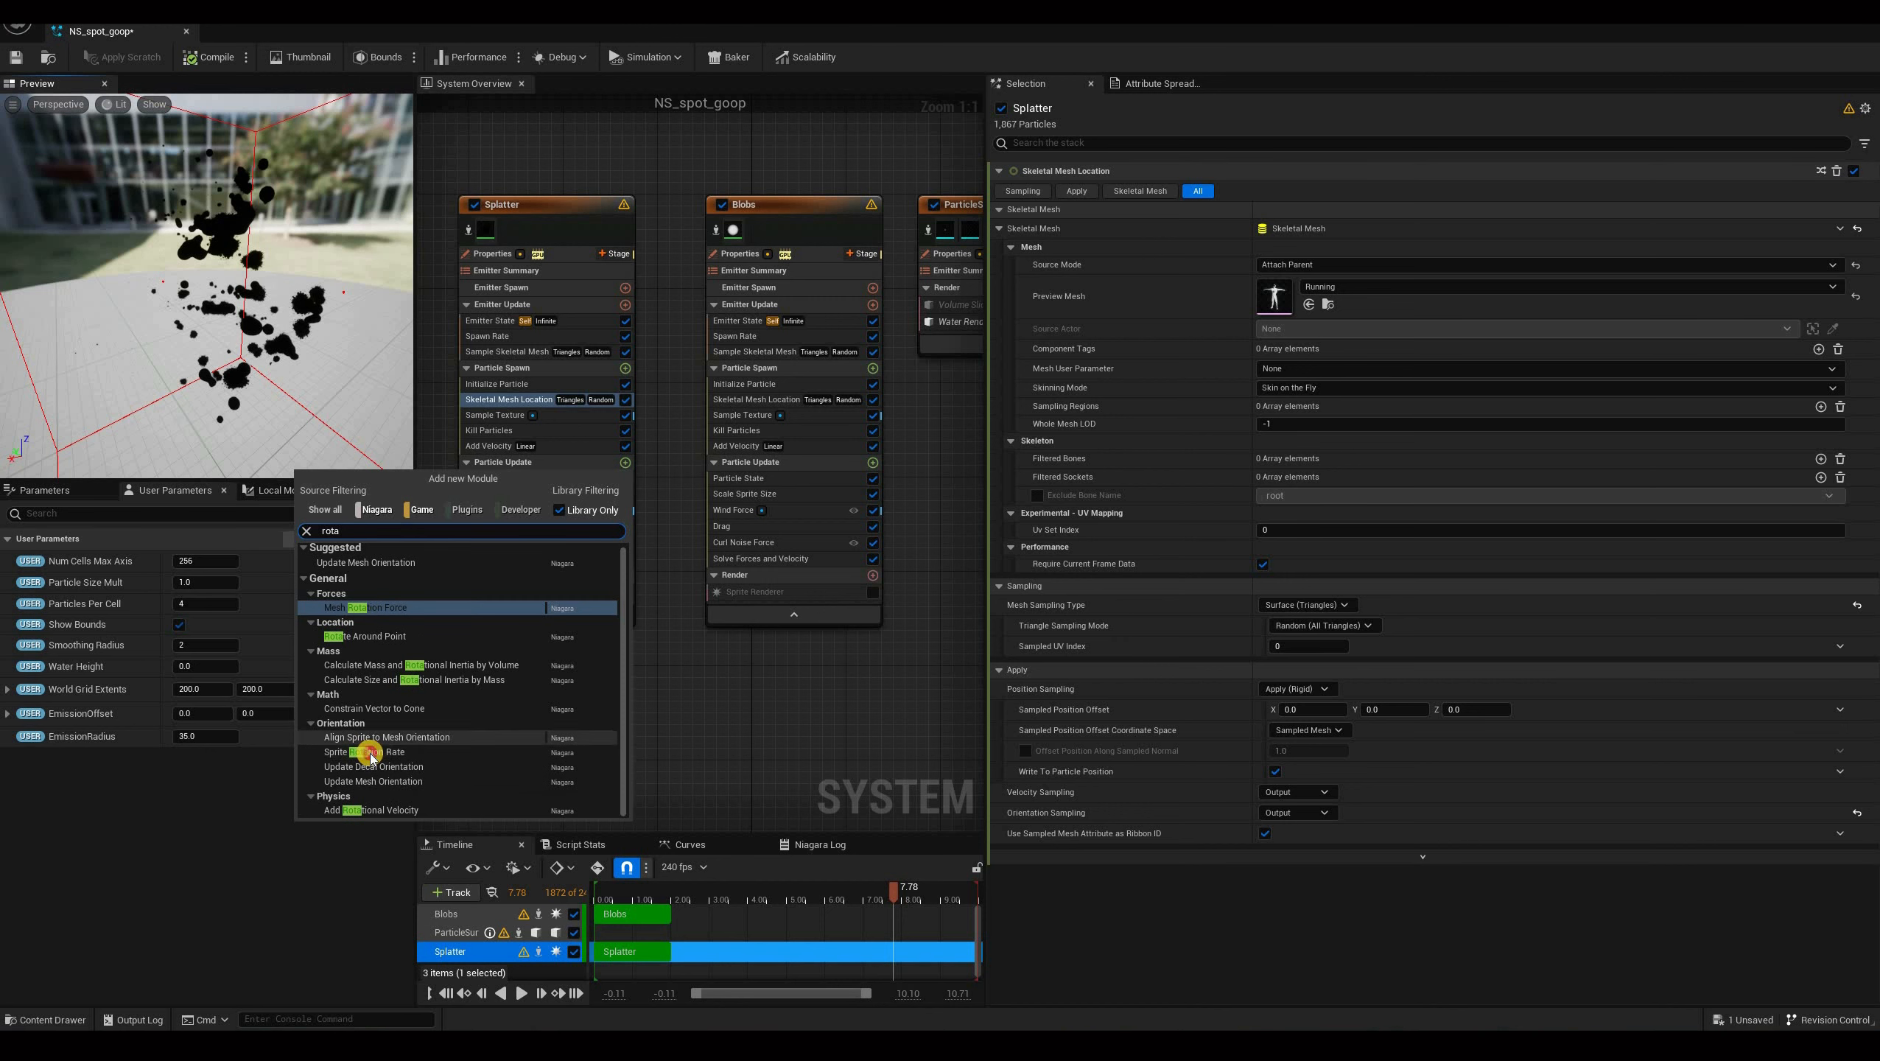
click(528, 414)
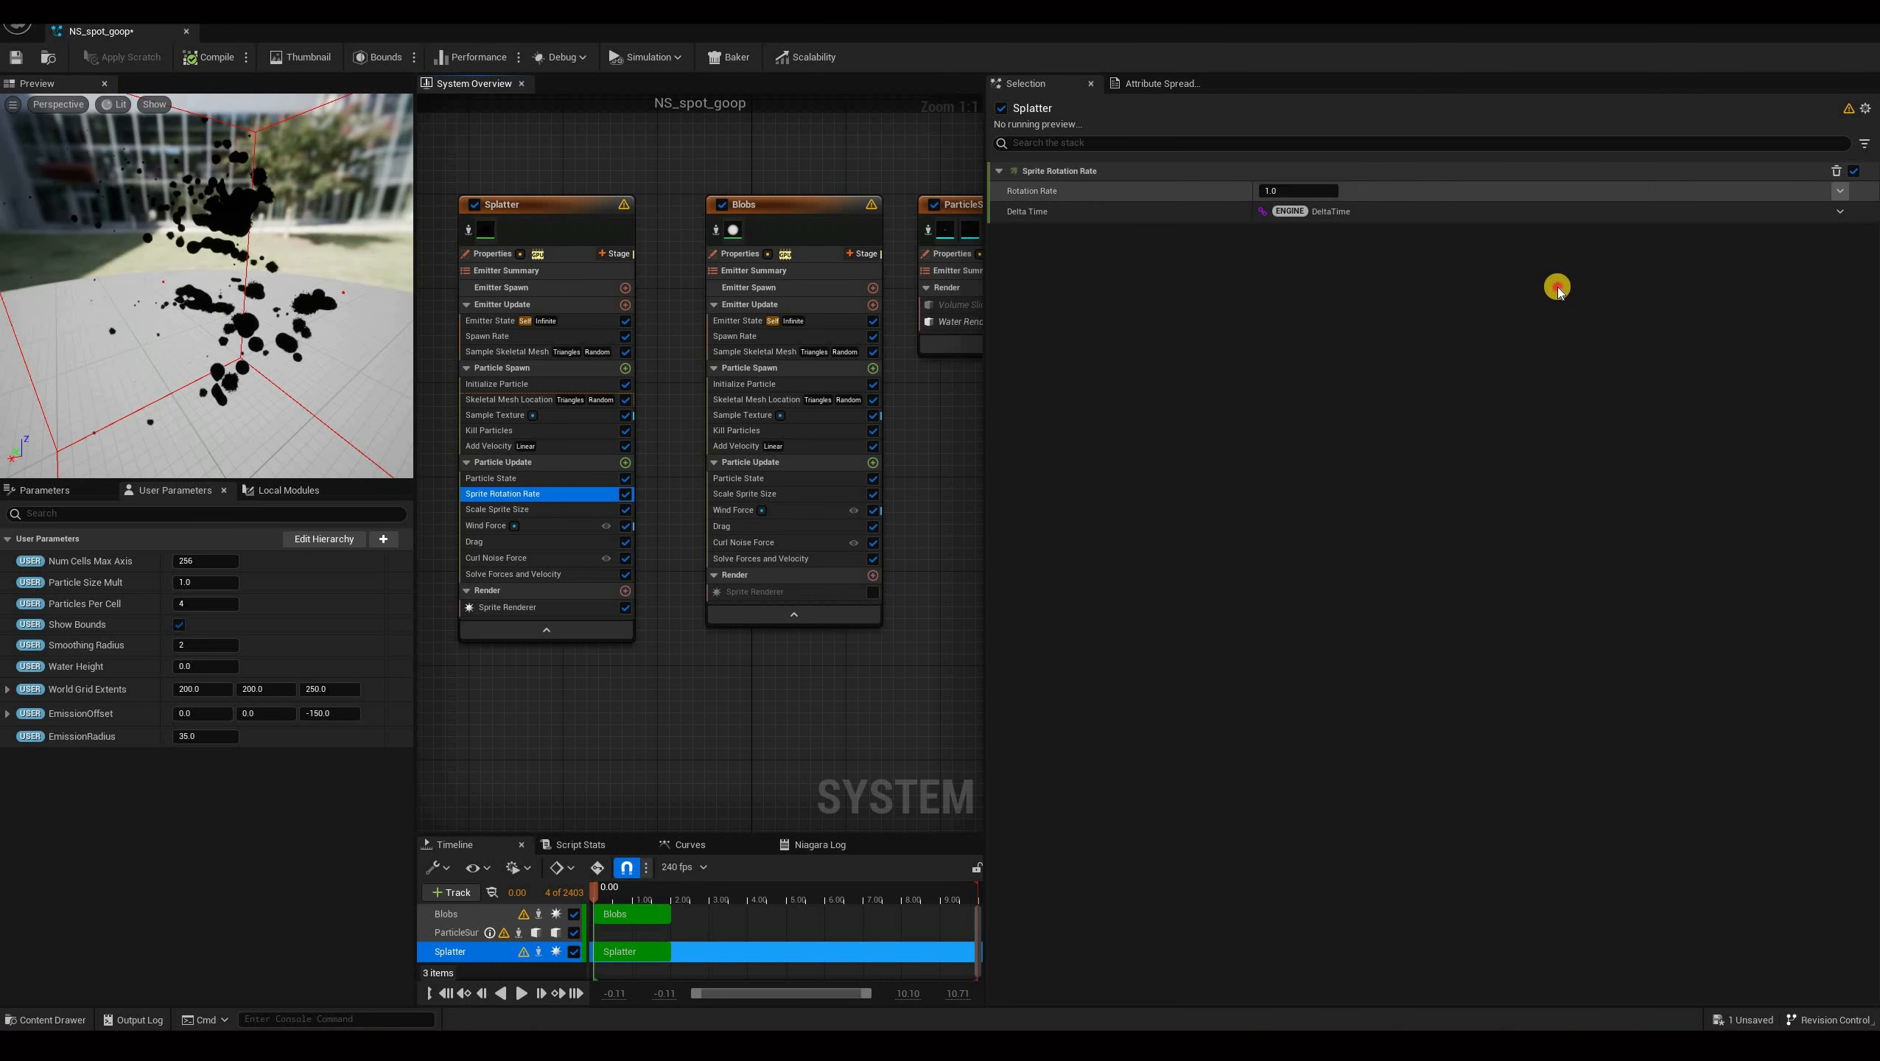
Set the Sprite Rotation Rate to a Random Range Float from -5 to 5 and compile the system.
click(1841, 191)
text(ra)
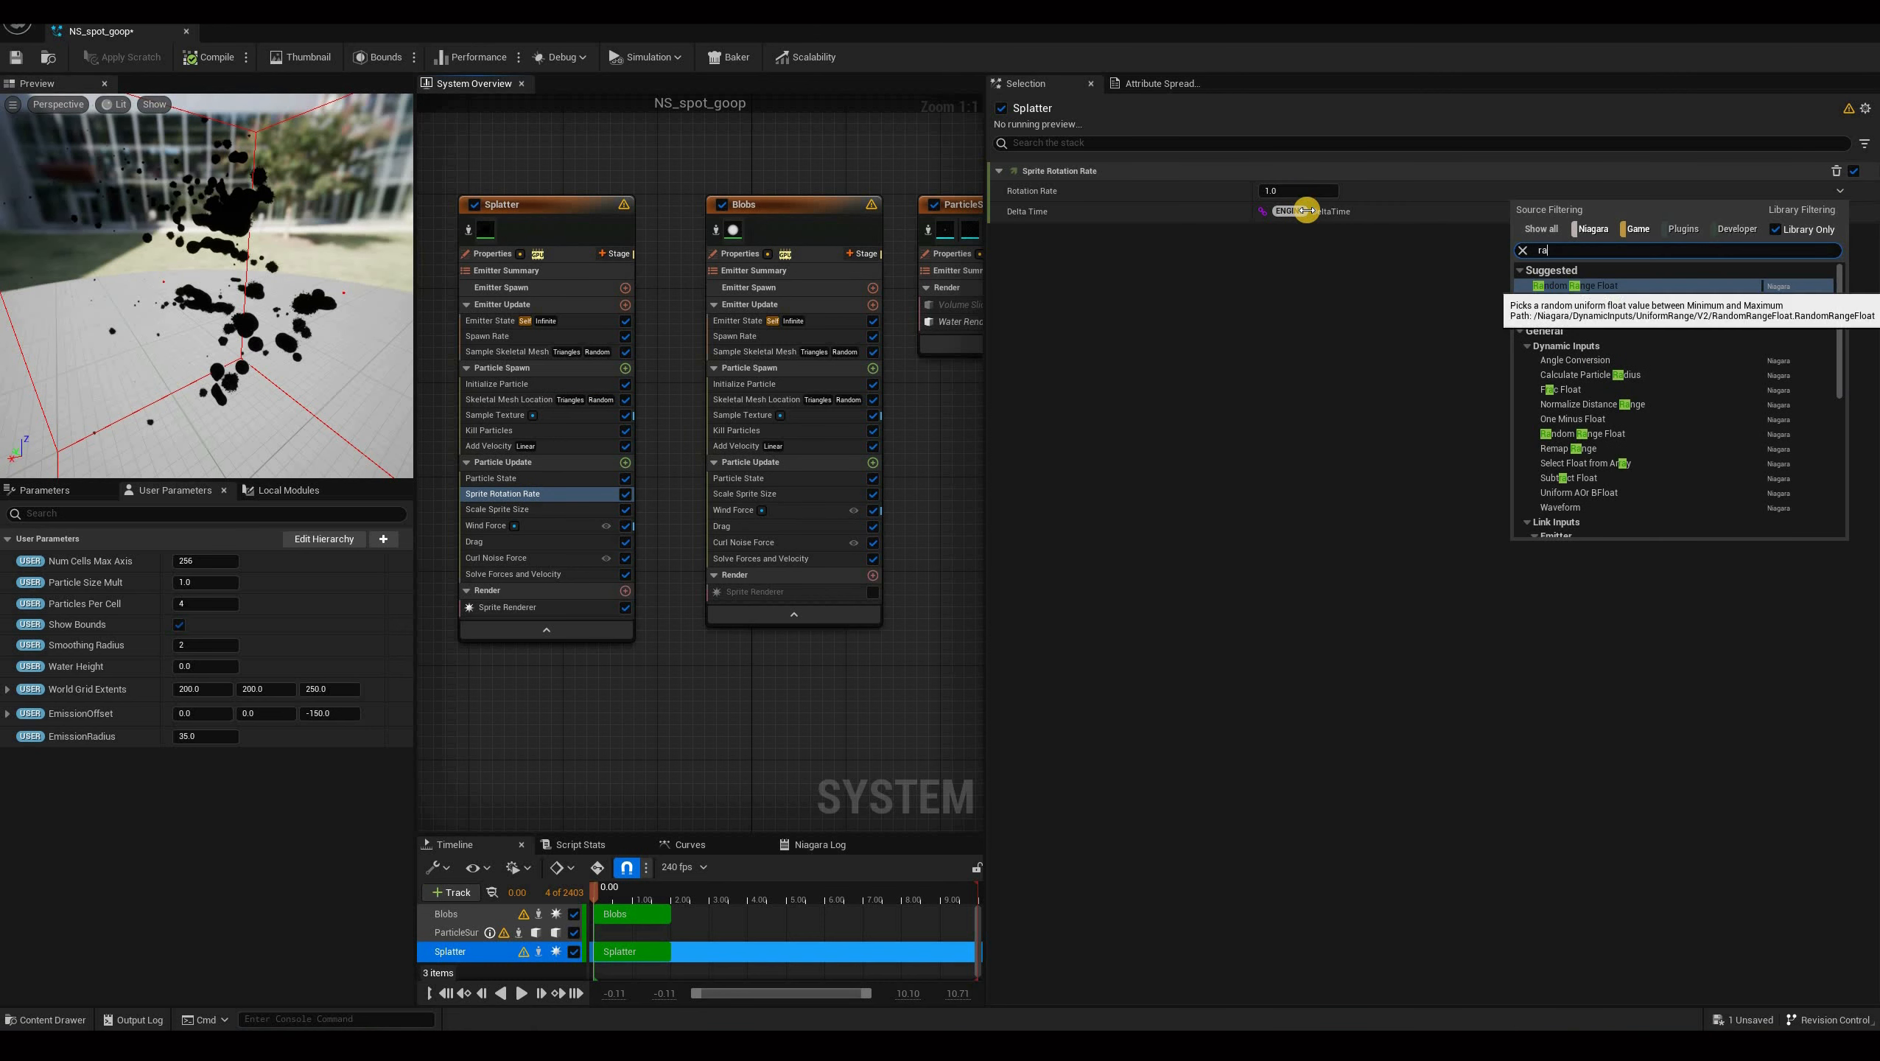
key(Return)
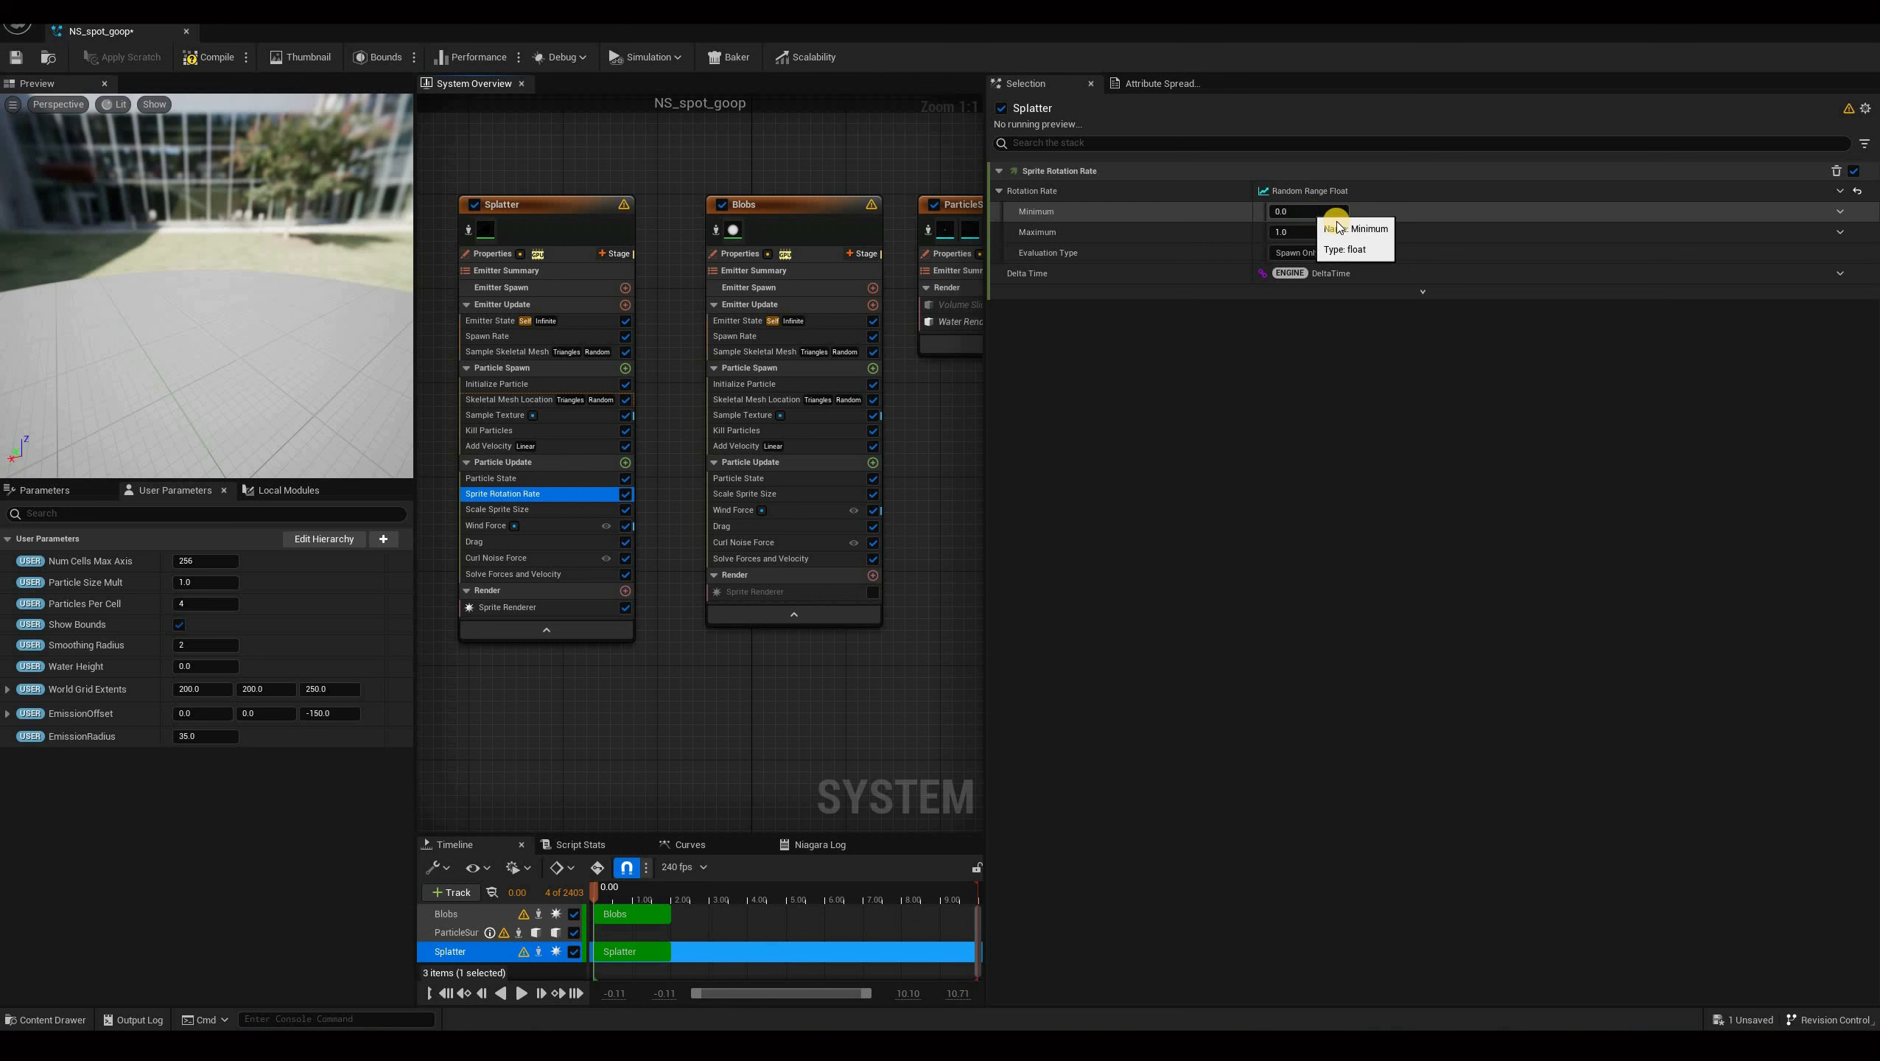
click(1335, 214)
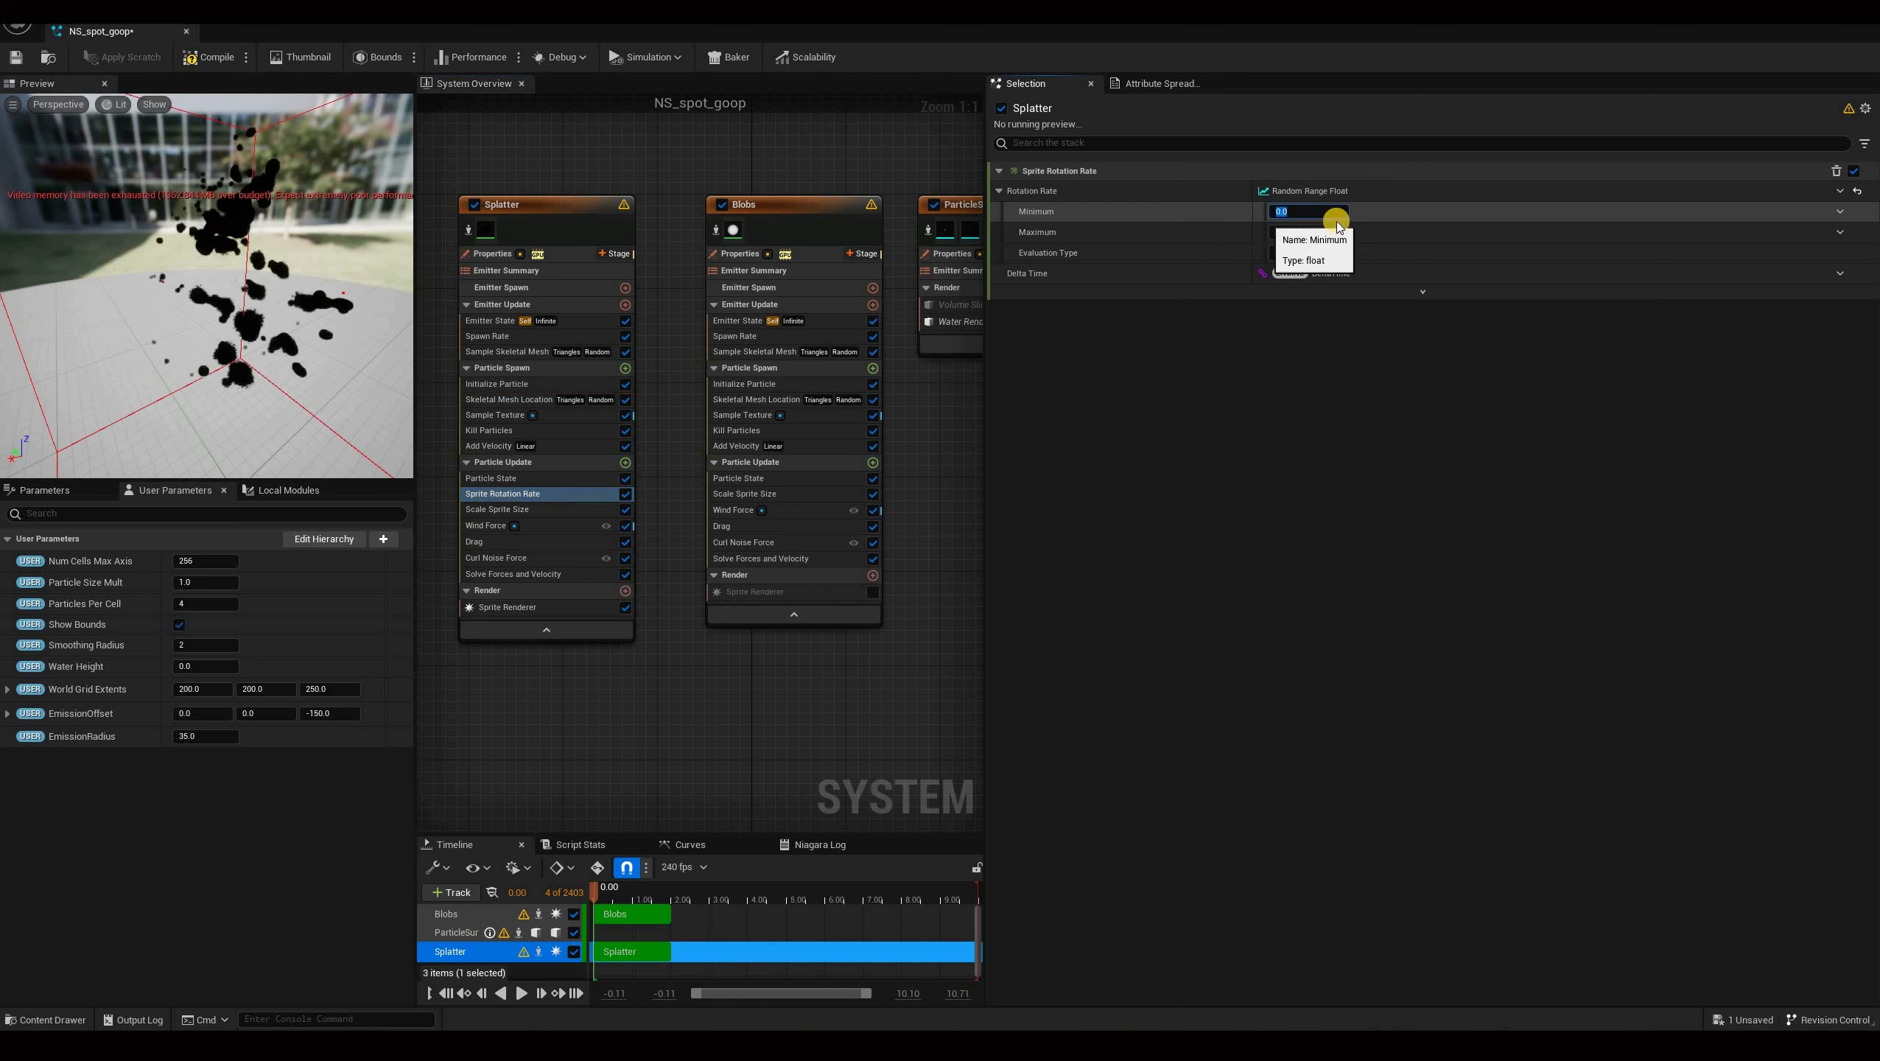
text(-5)
key(Tab)
text(-5)
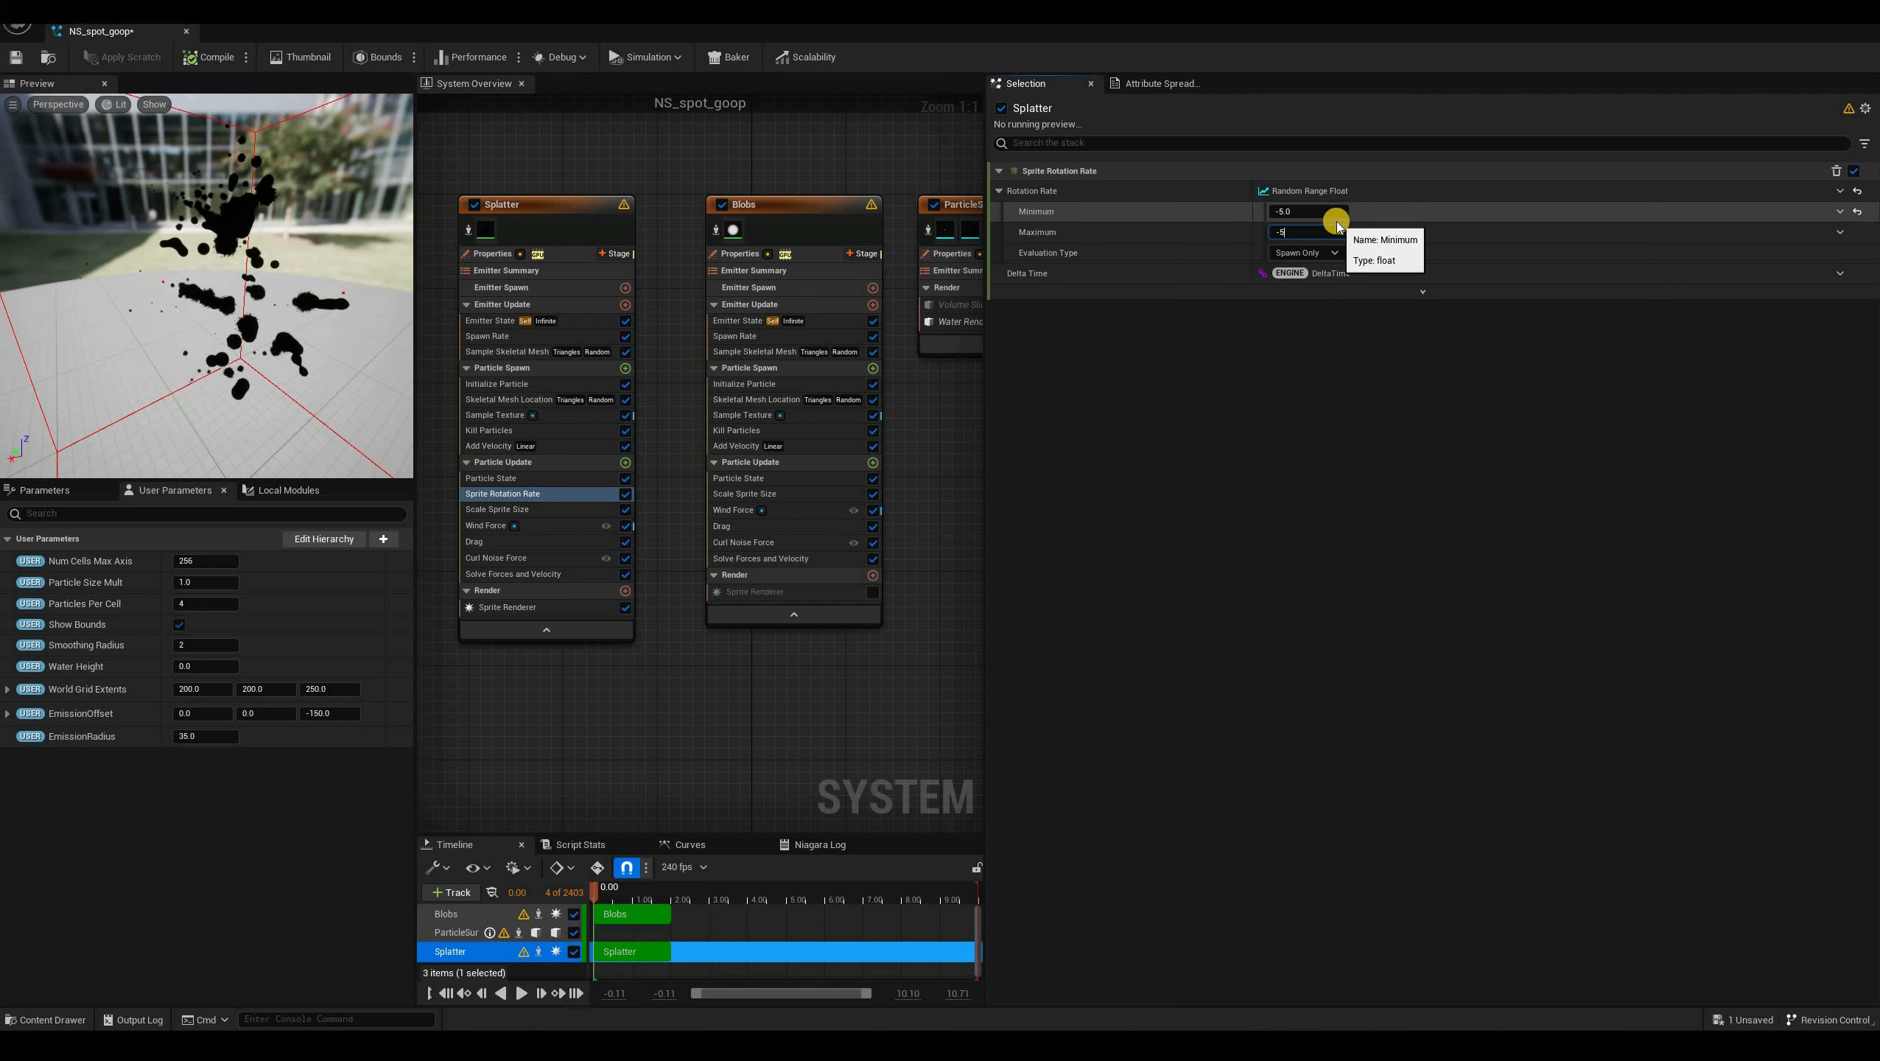
key(BackSpace)
key(BackSpace)
text(5)
key(Return)
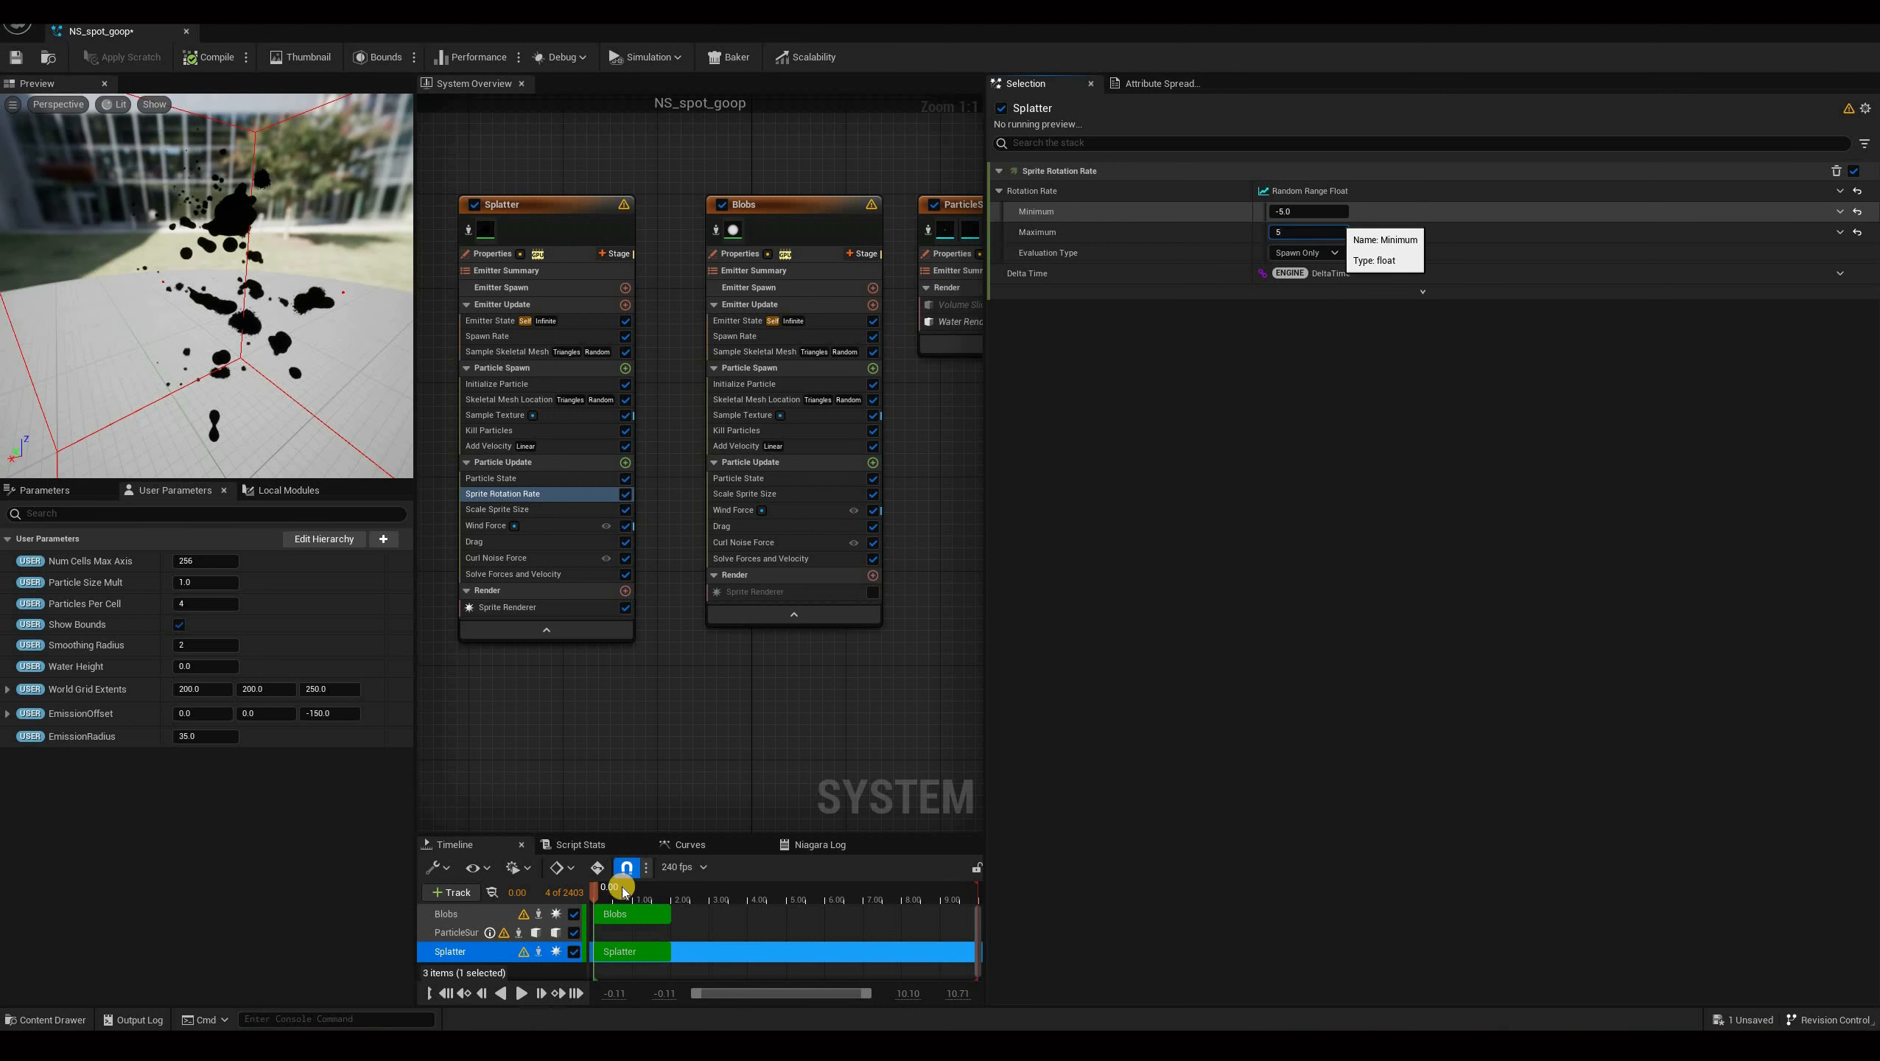
click(447, 994)
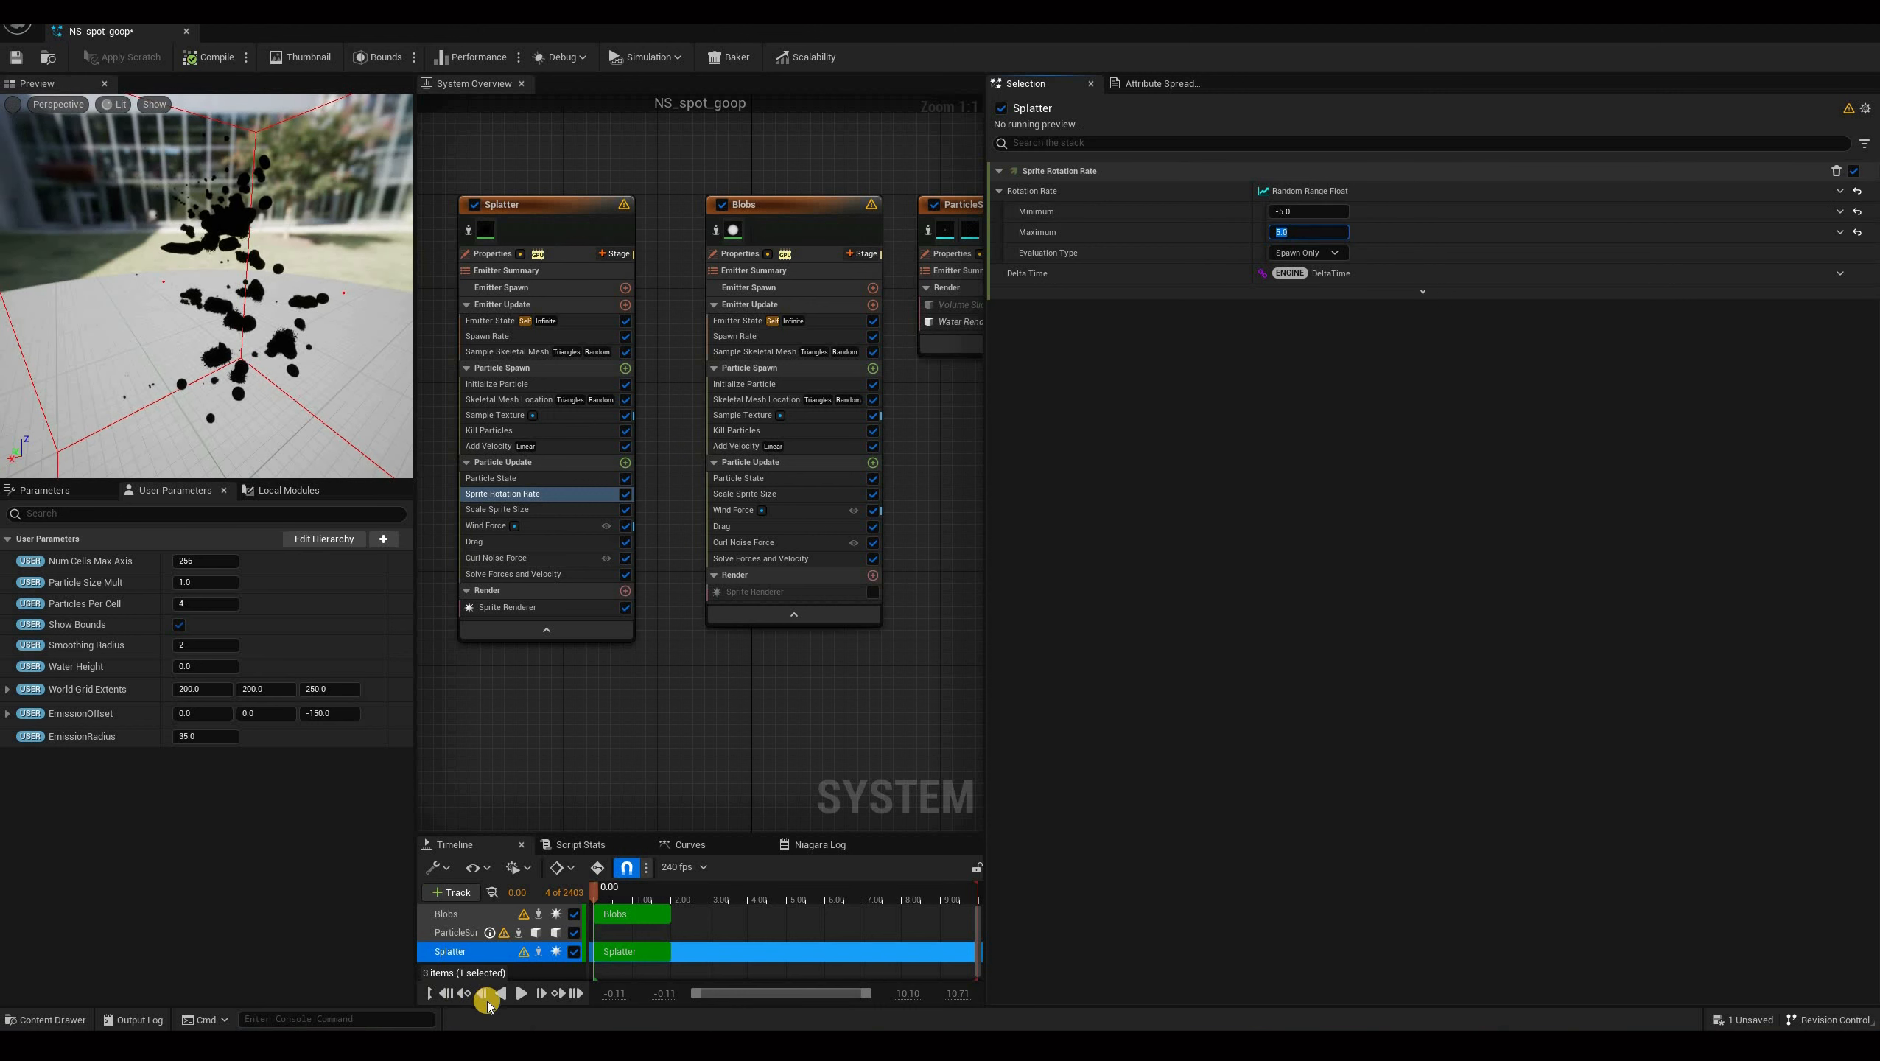
click(212, 61)
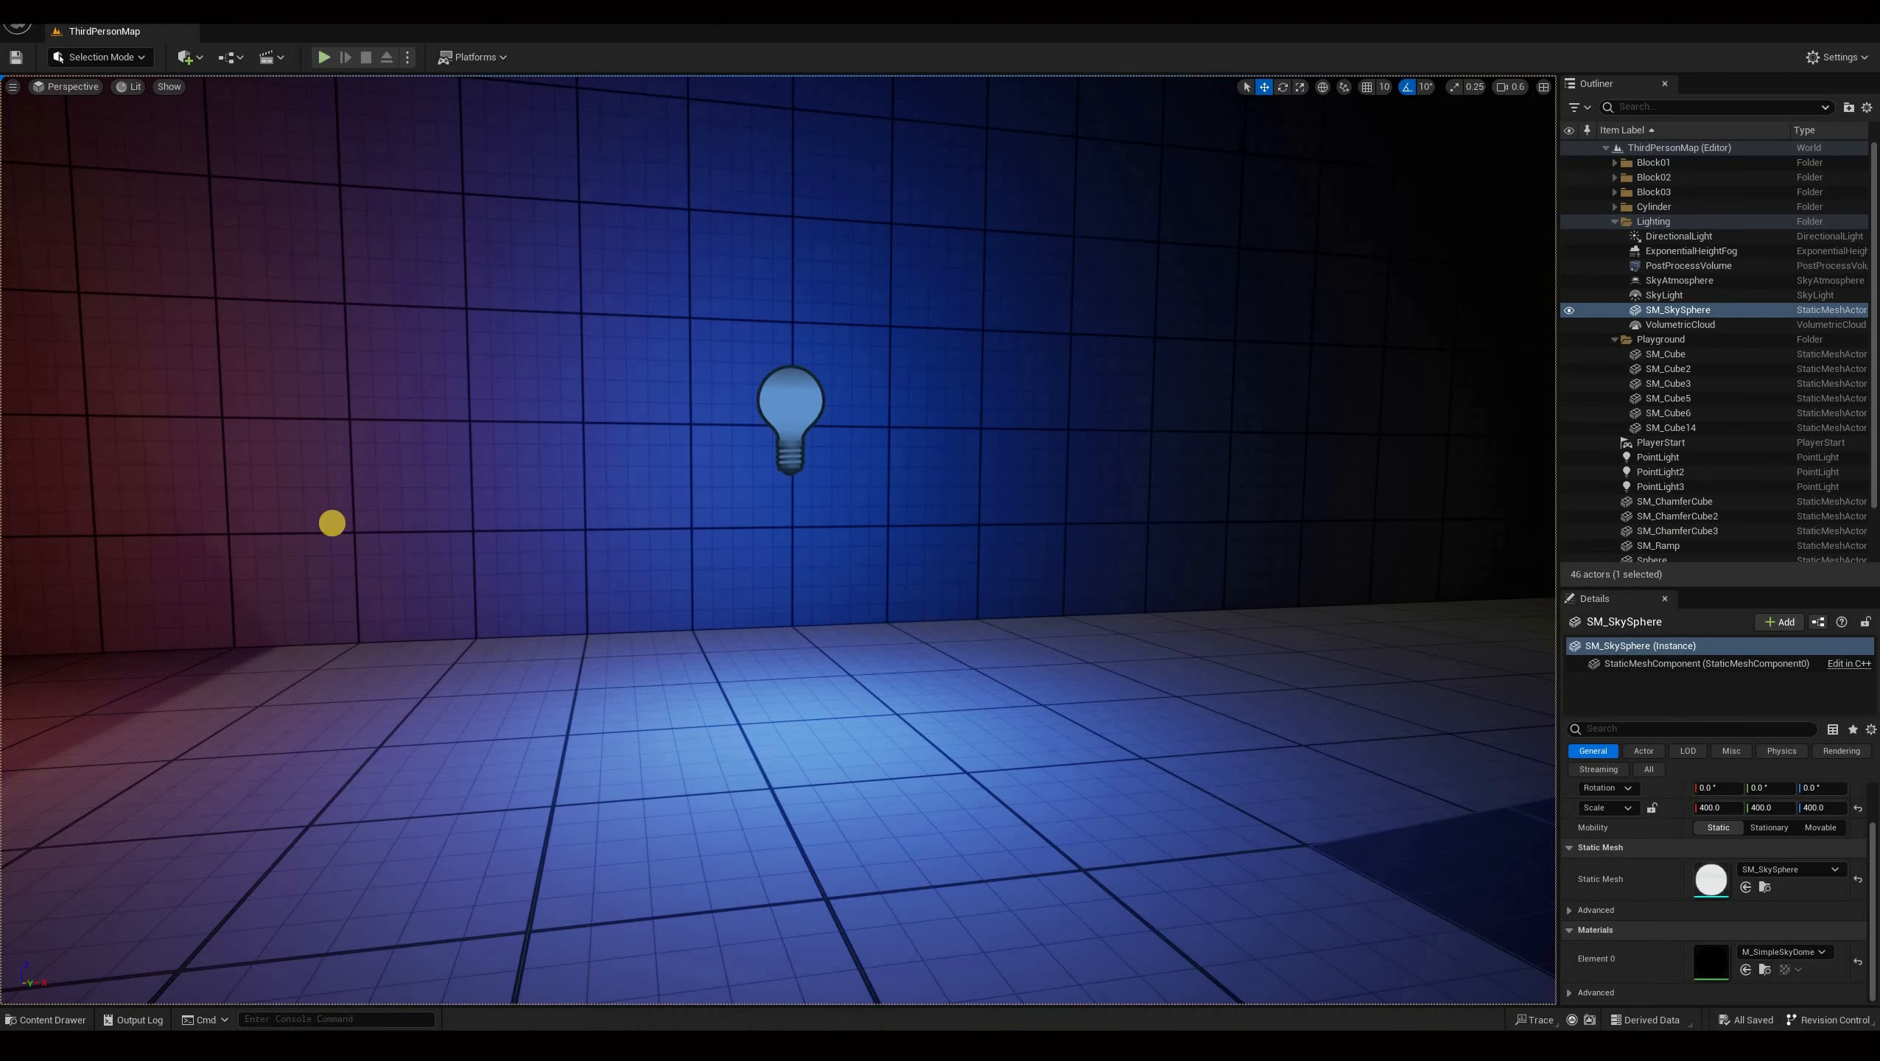
Play the level and move the character around to check the goop and splatter effects.
key(alt+p)
key(d)
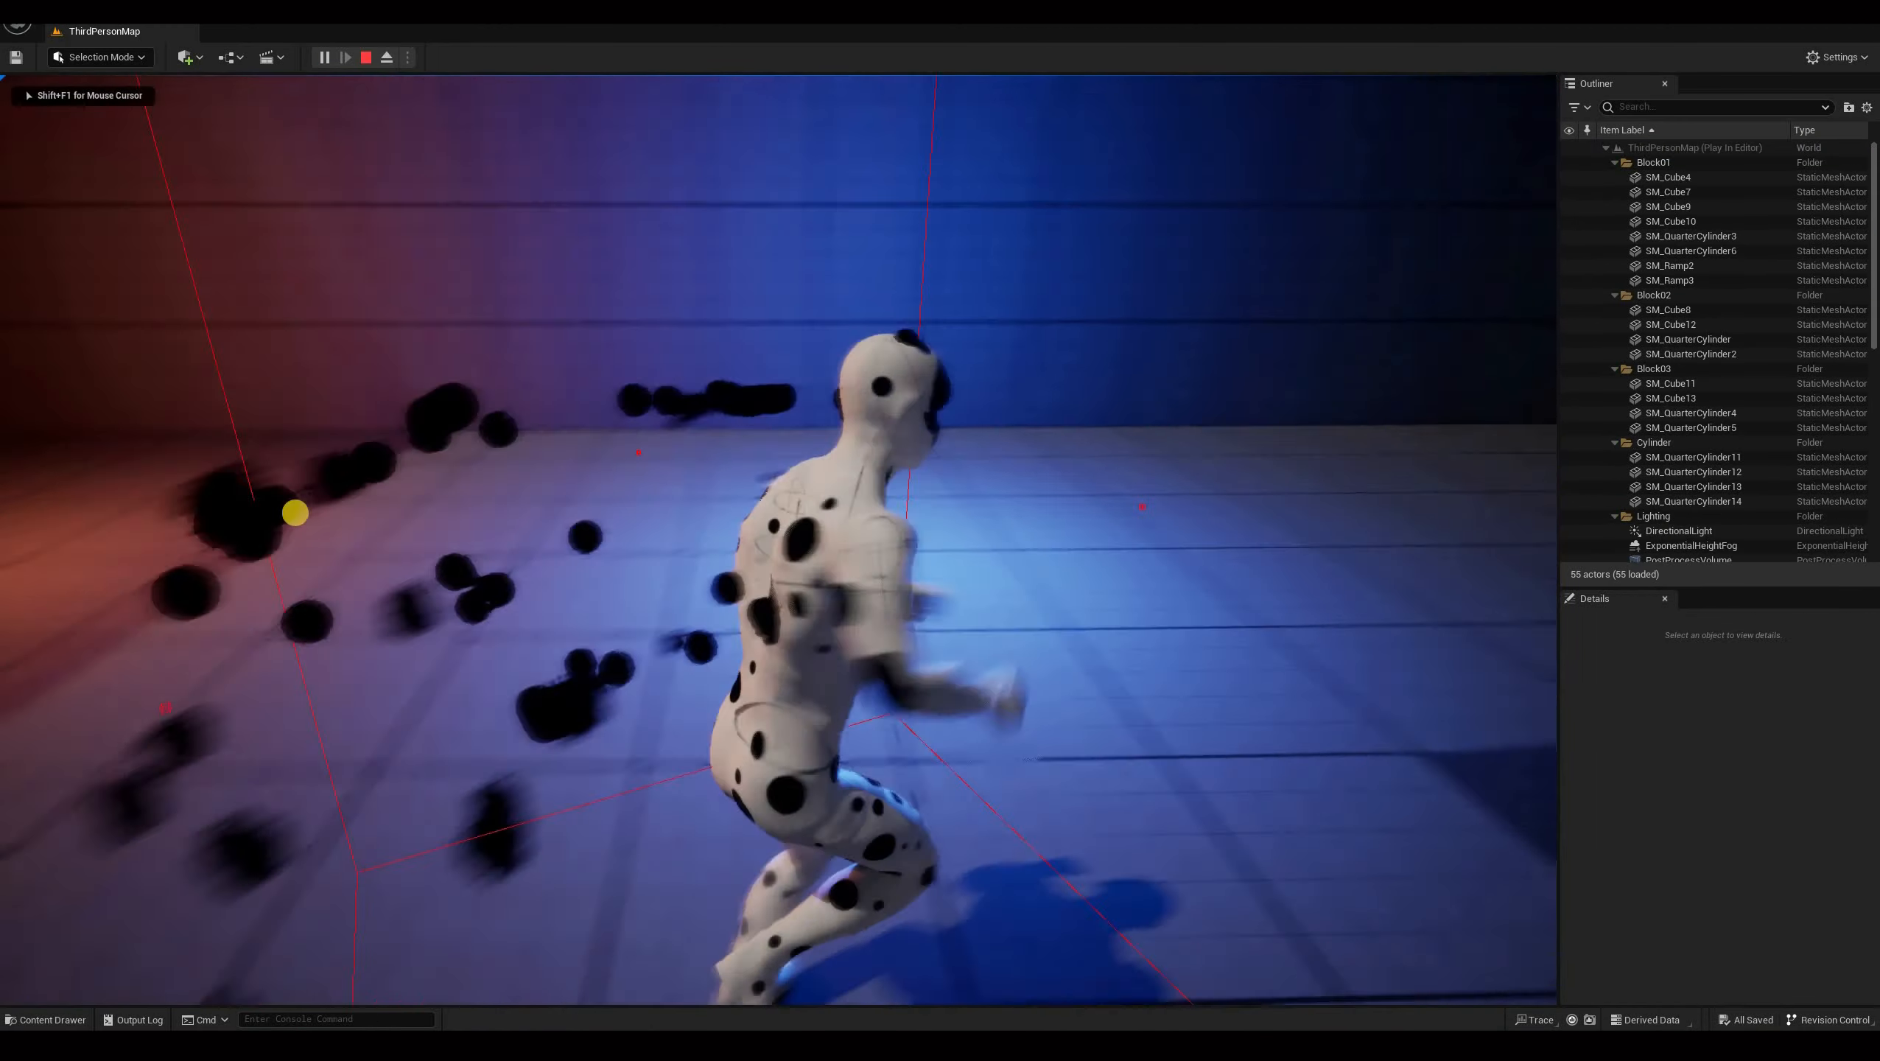
key(s)
key(shift+F1)
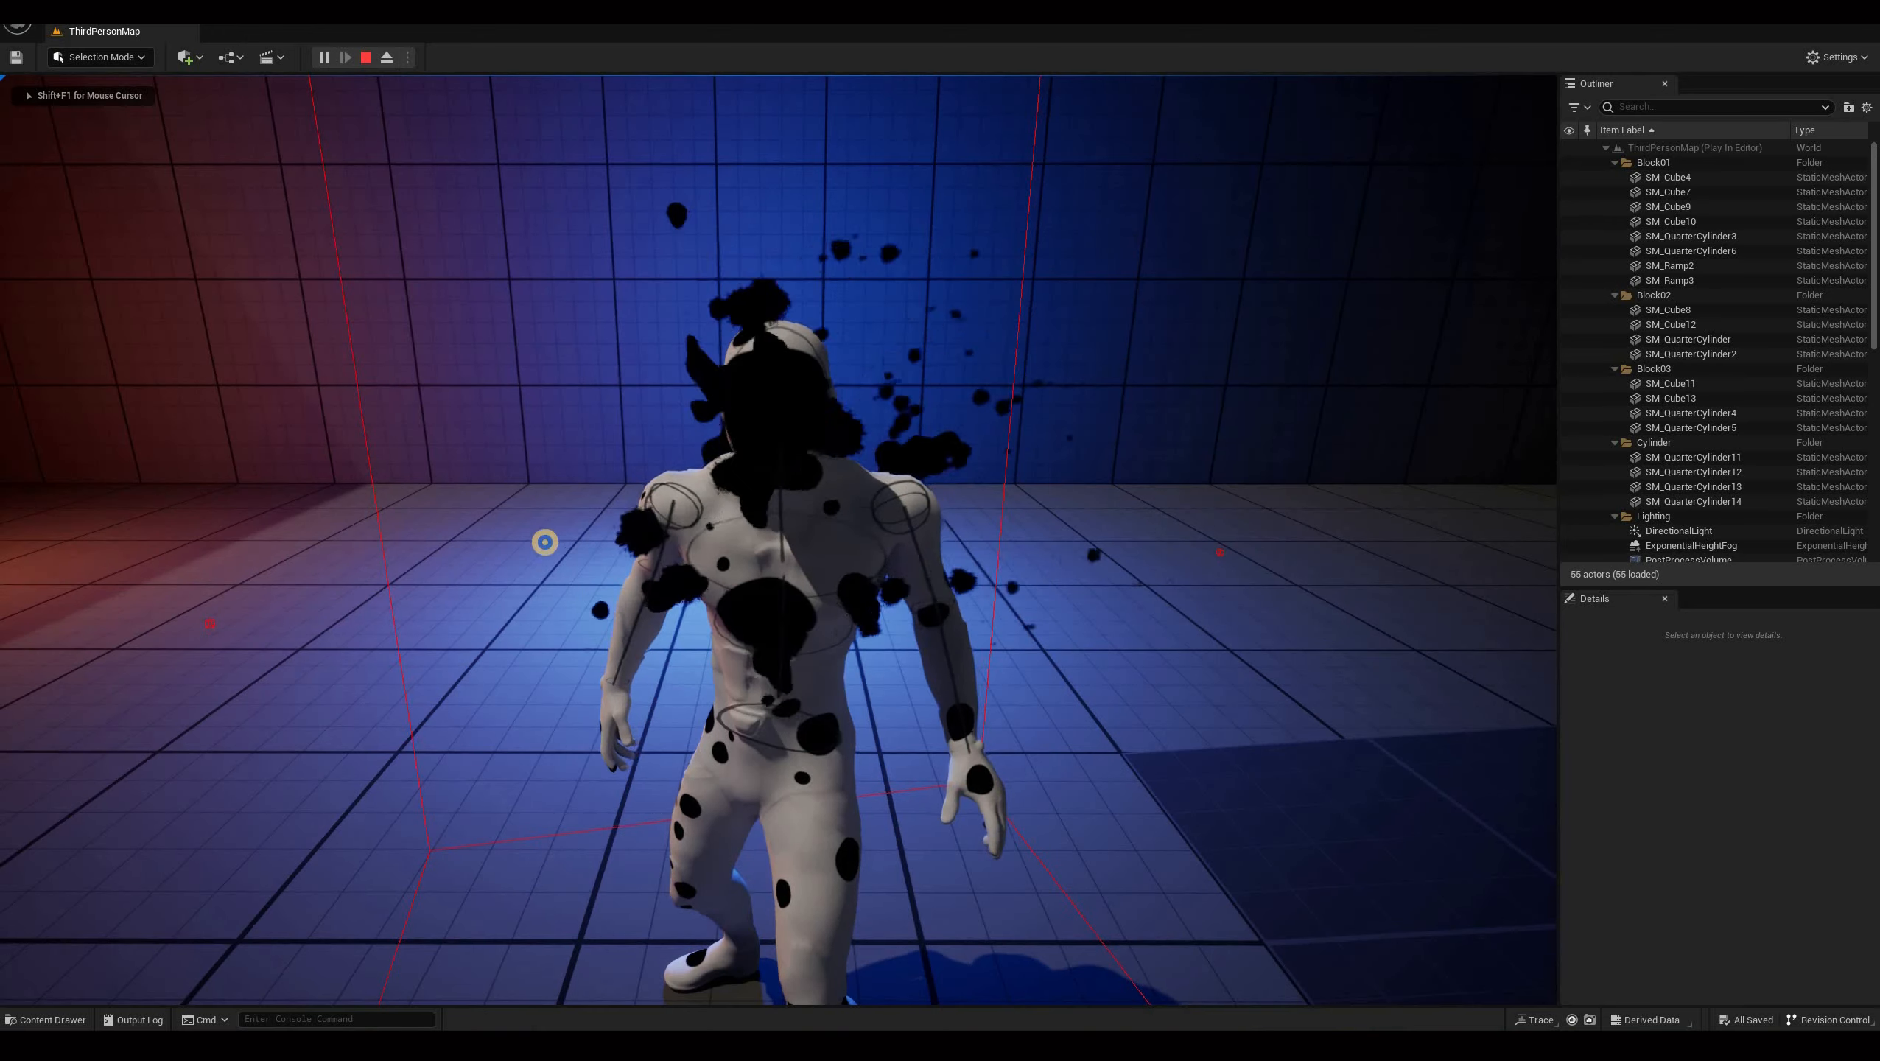
click(860, 580)
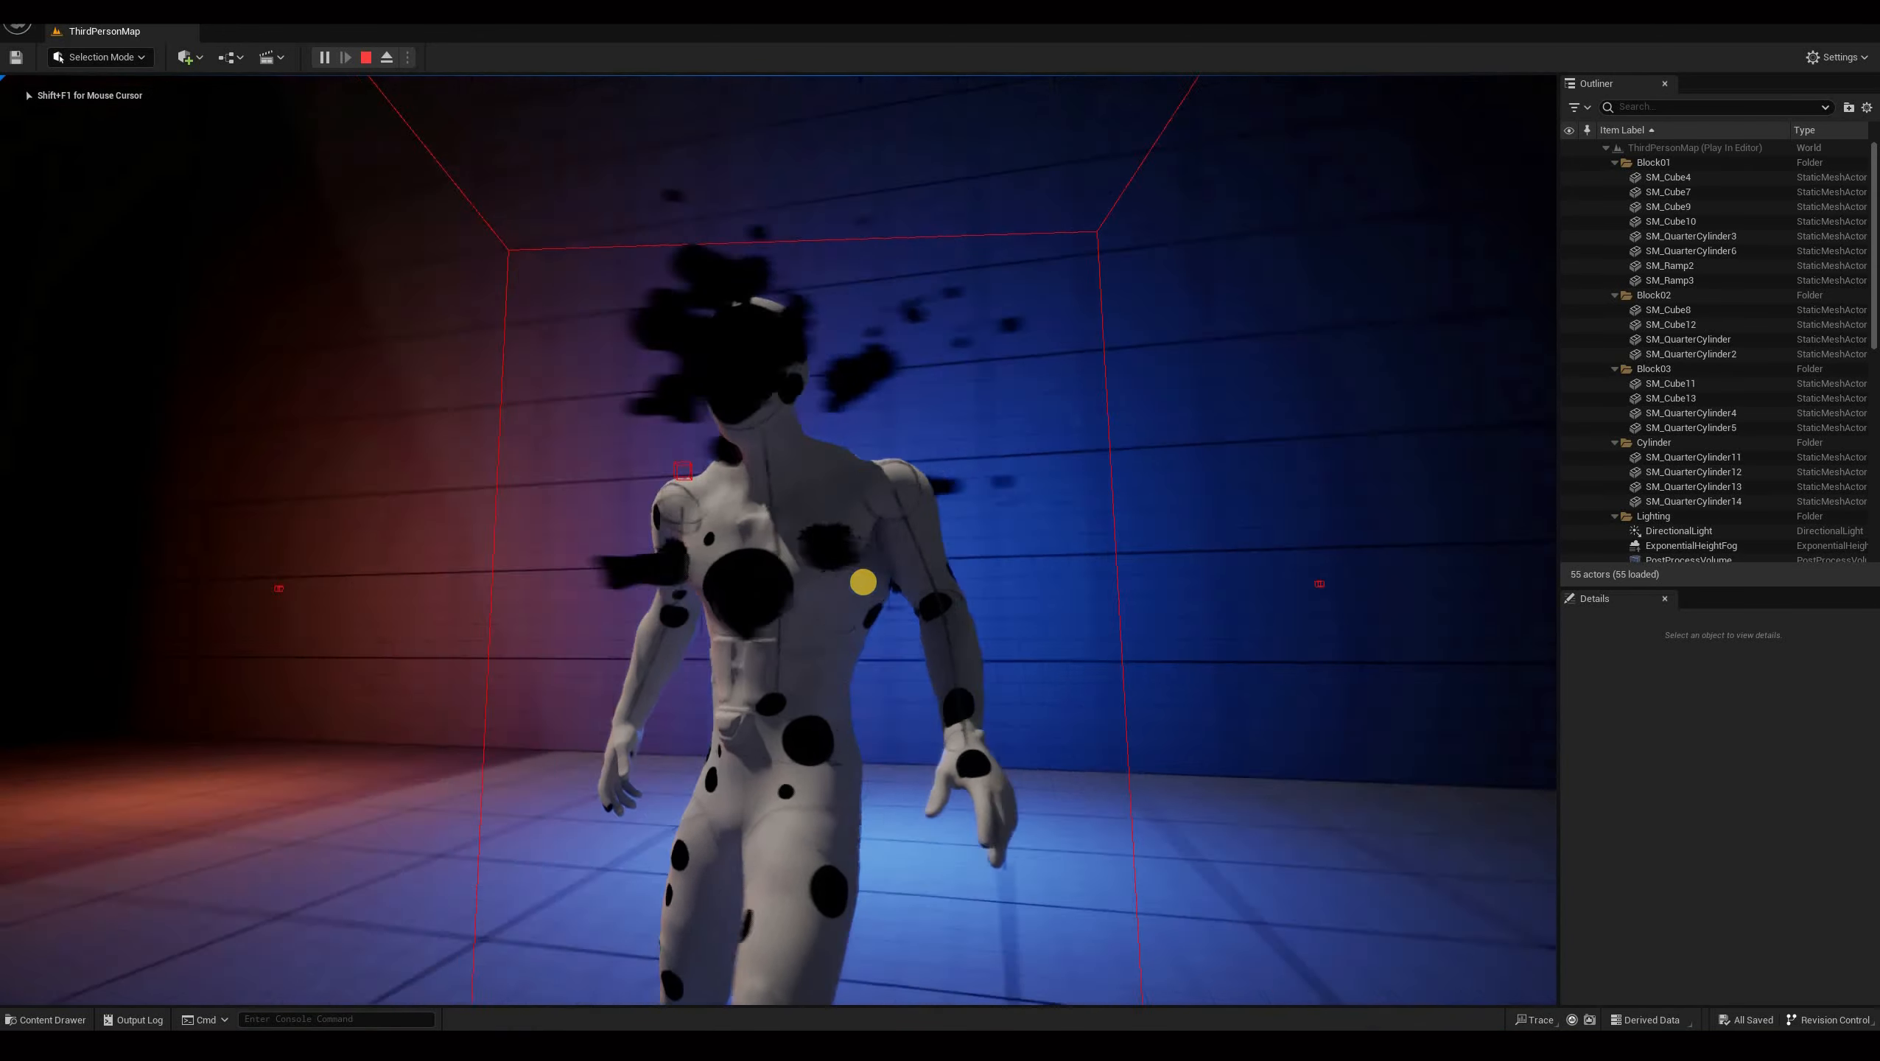
key(w)
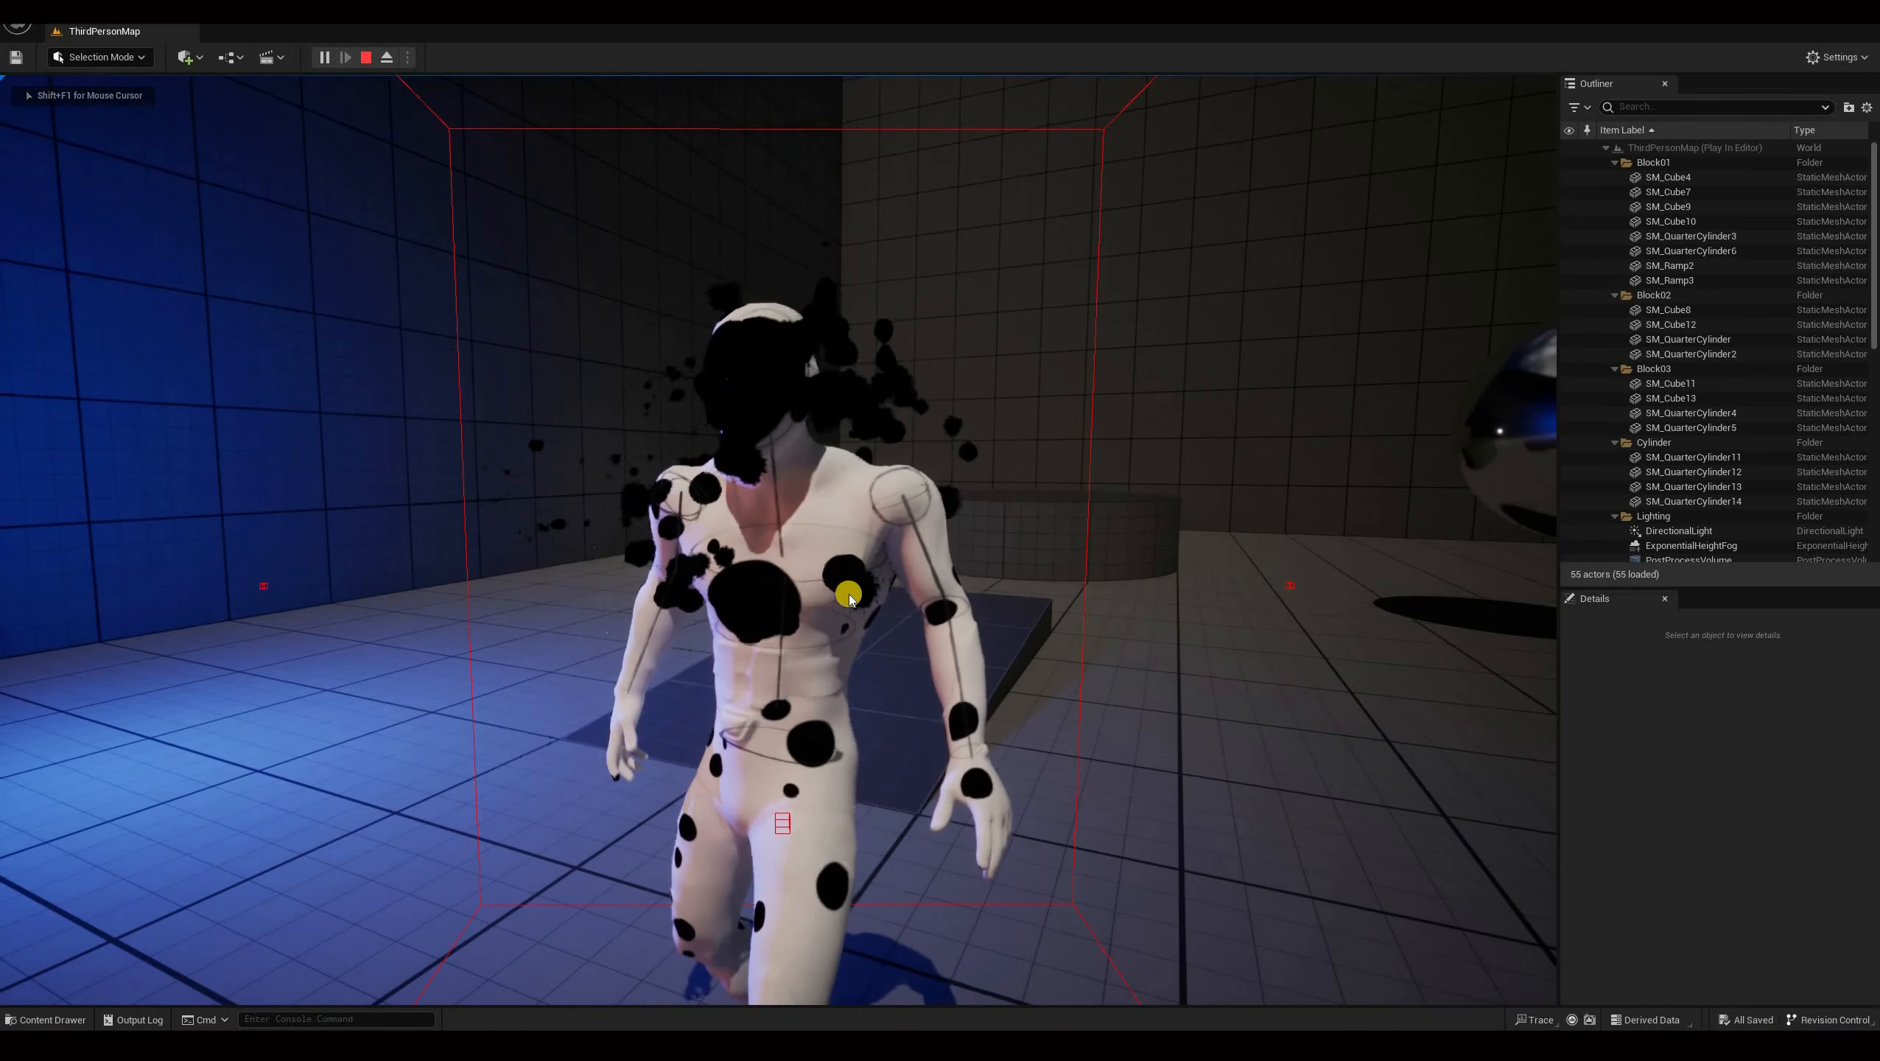
key(shift+F1)
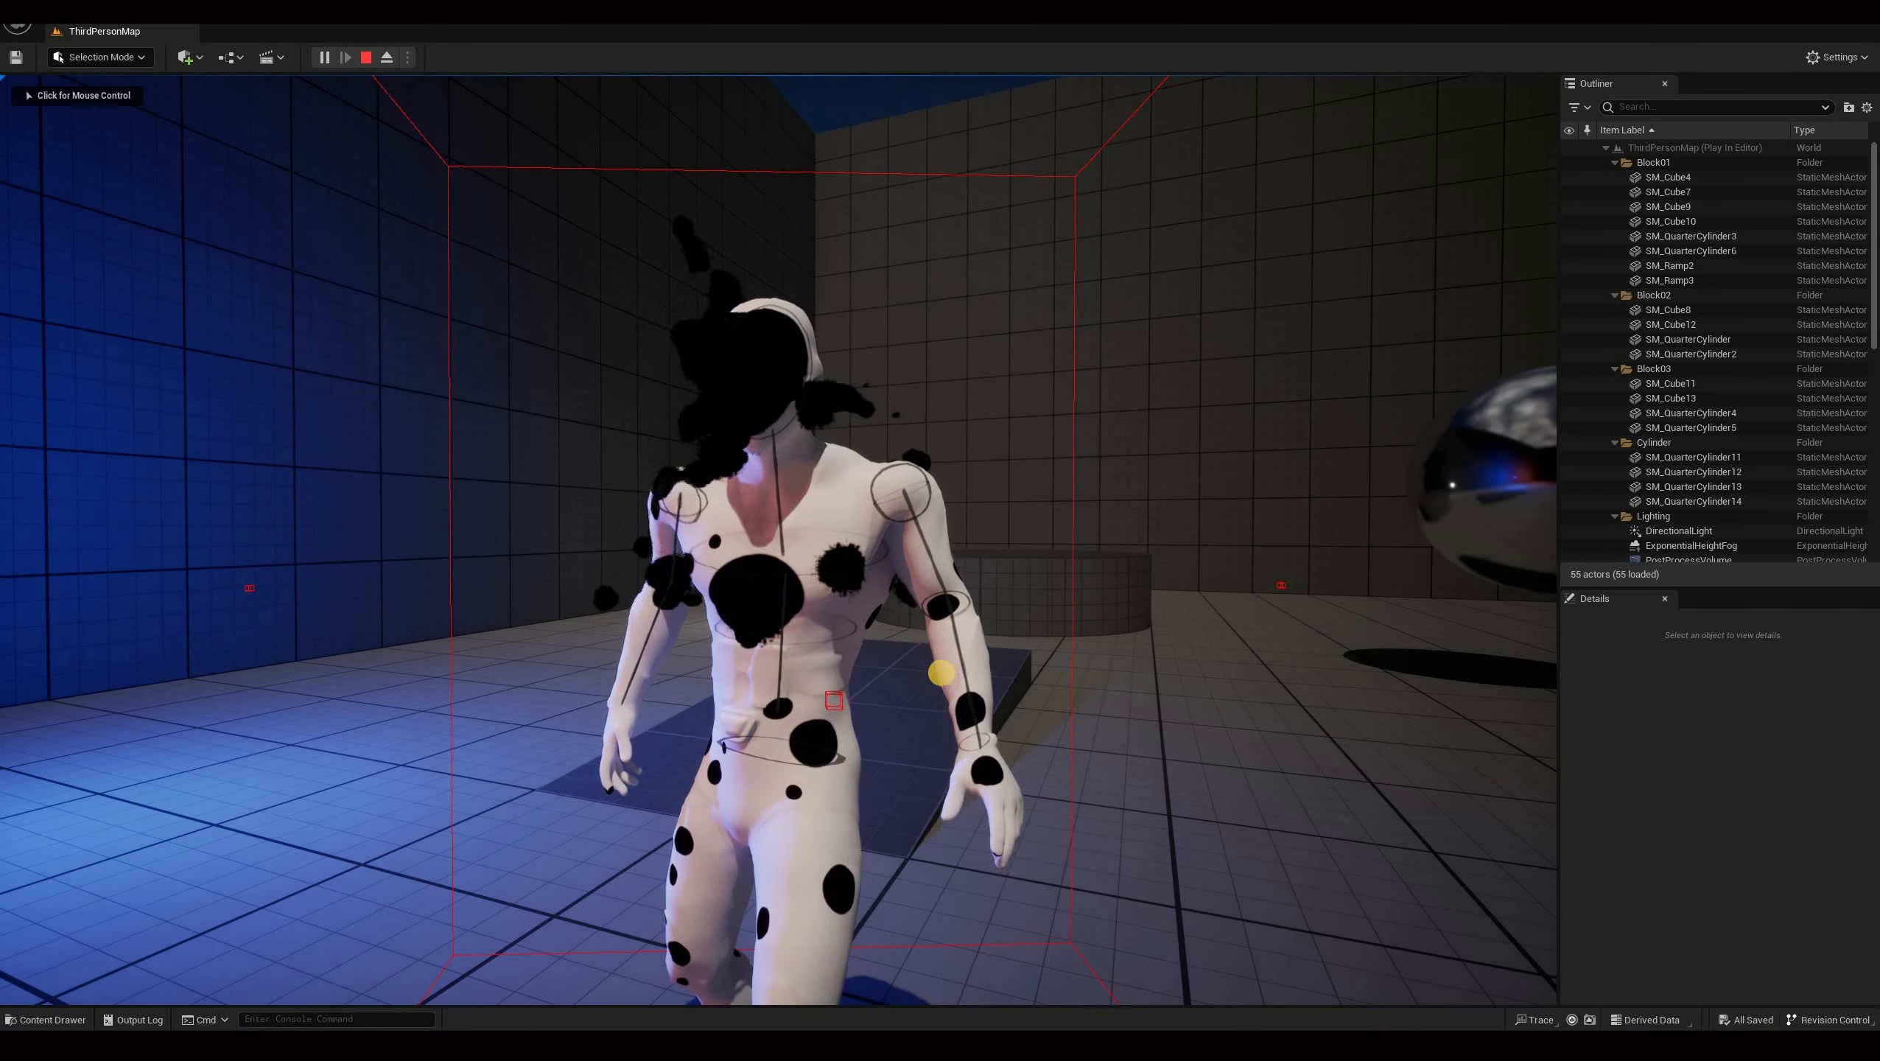
click(791, 609)
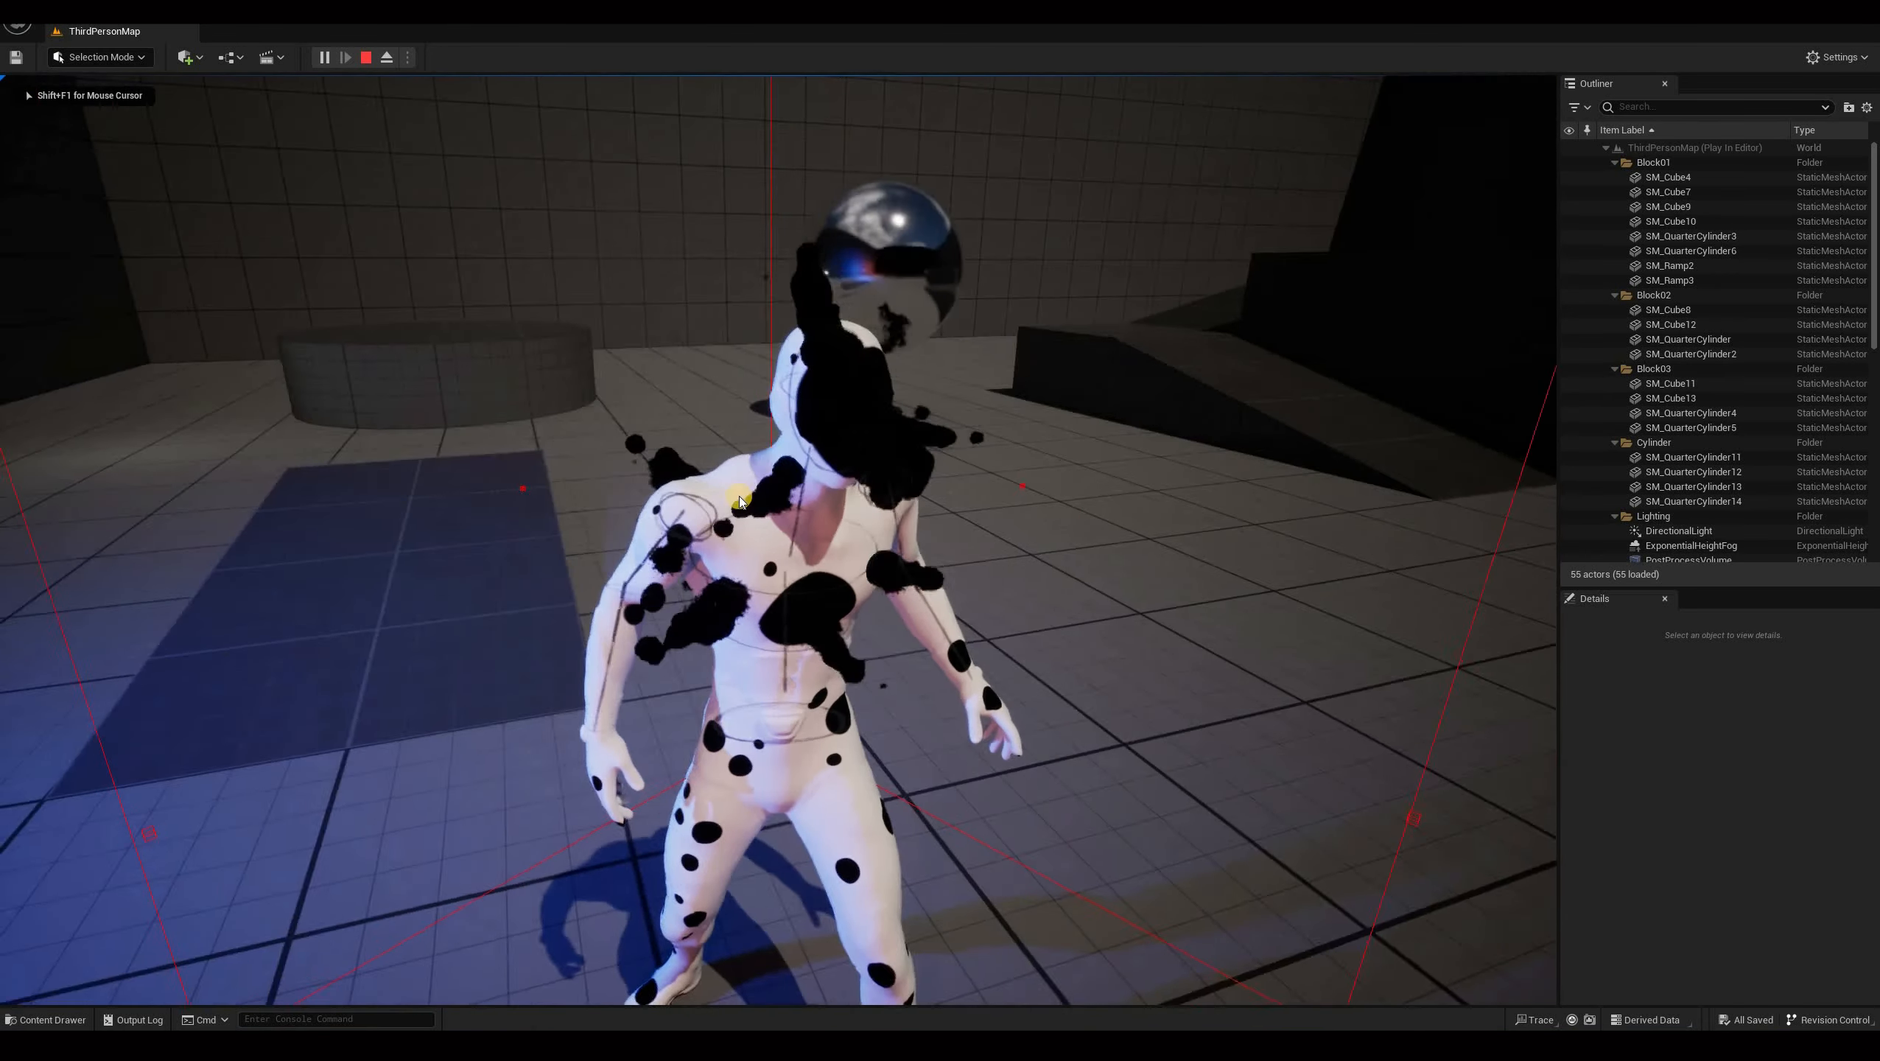
key(shift+F1)
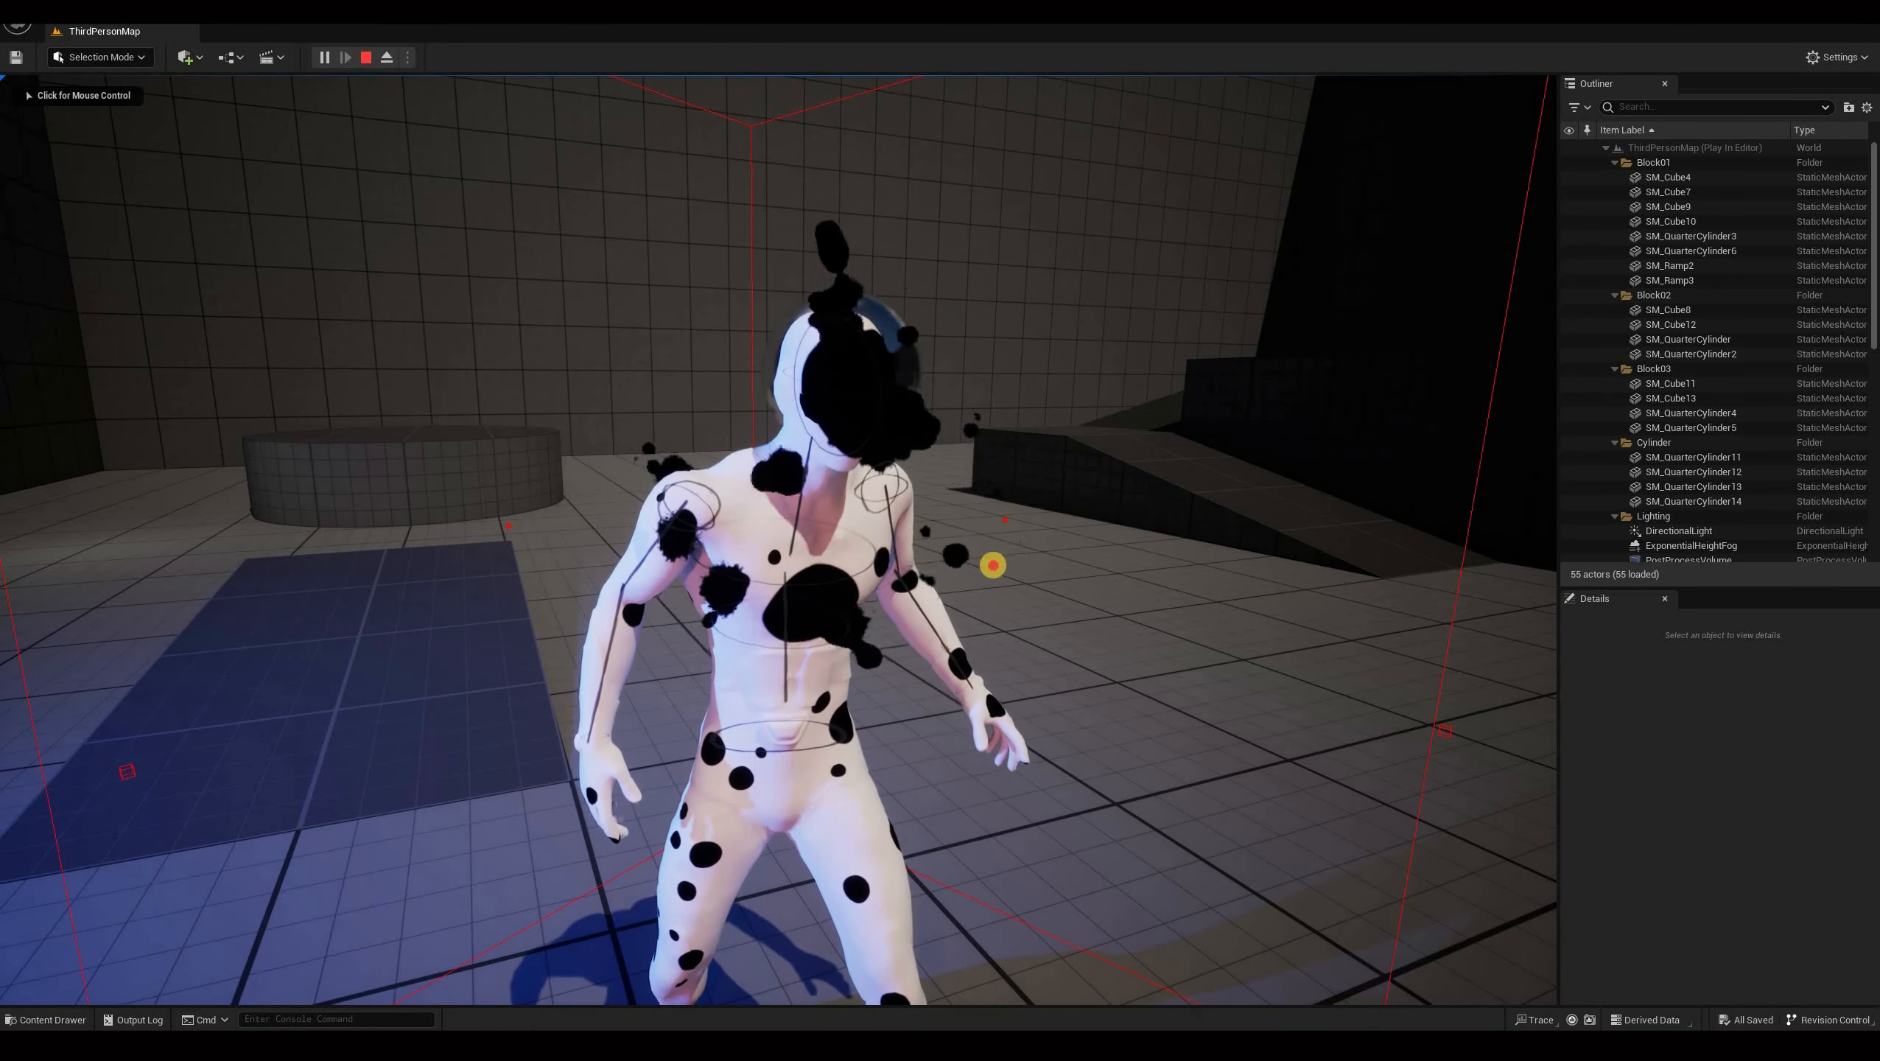
click(841, 601)
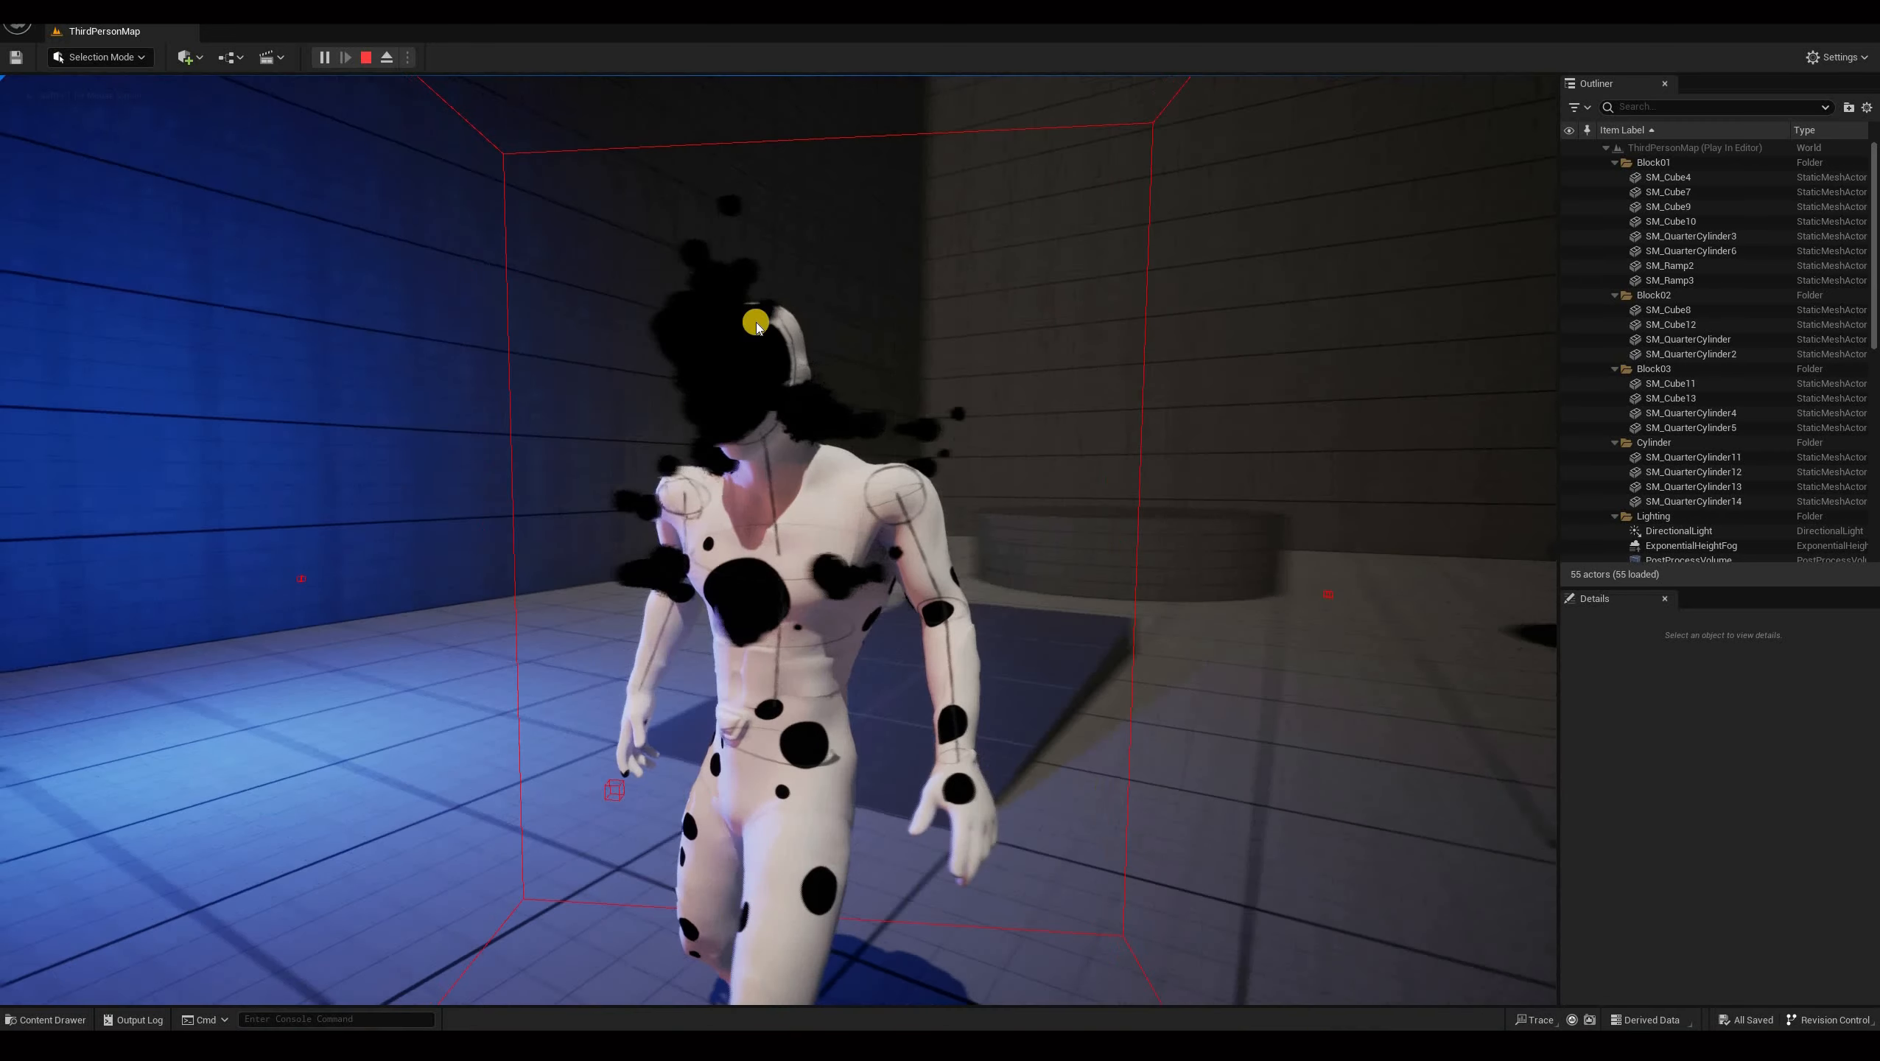
key(shift+F1)
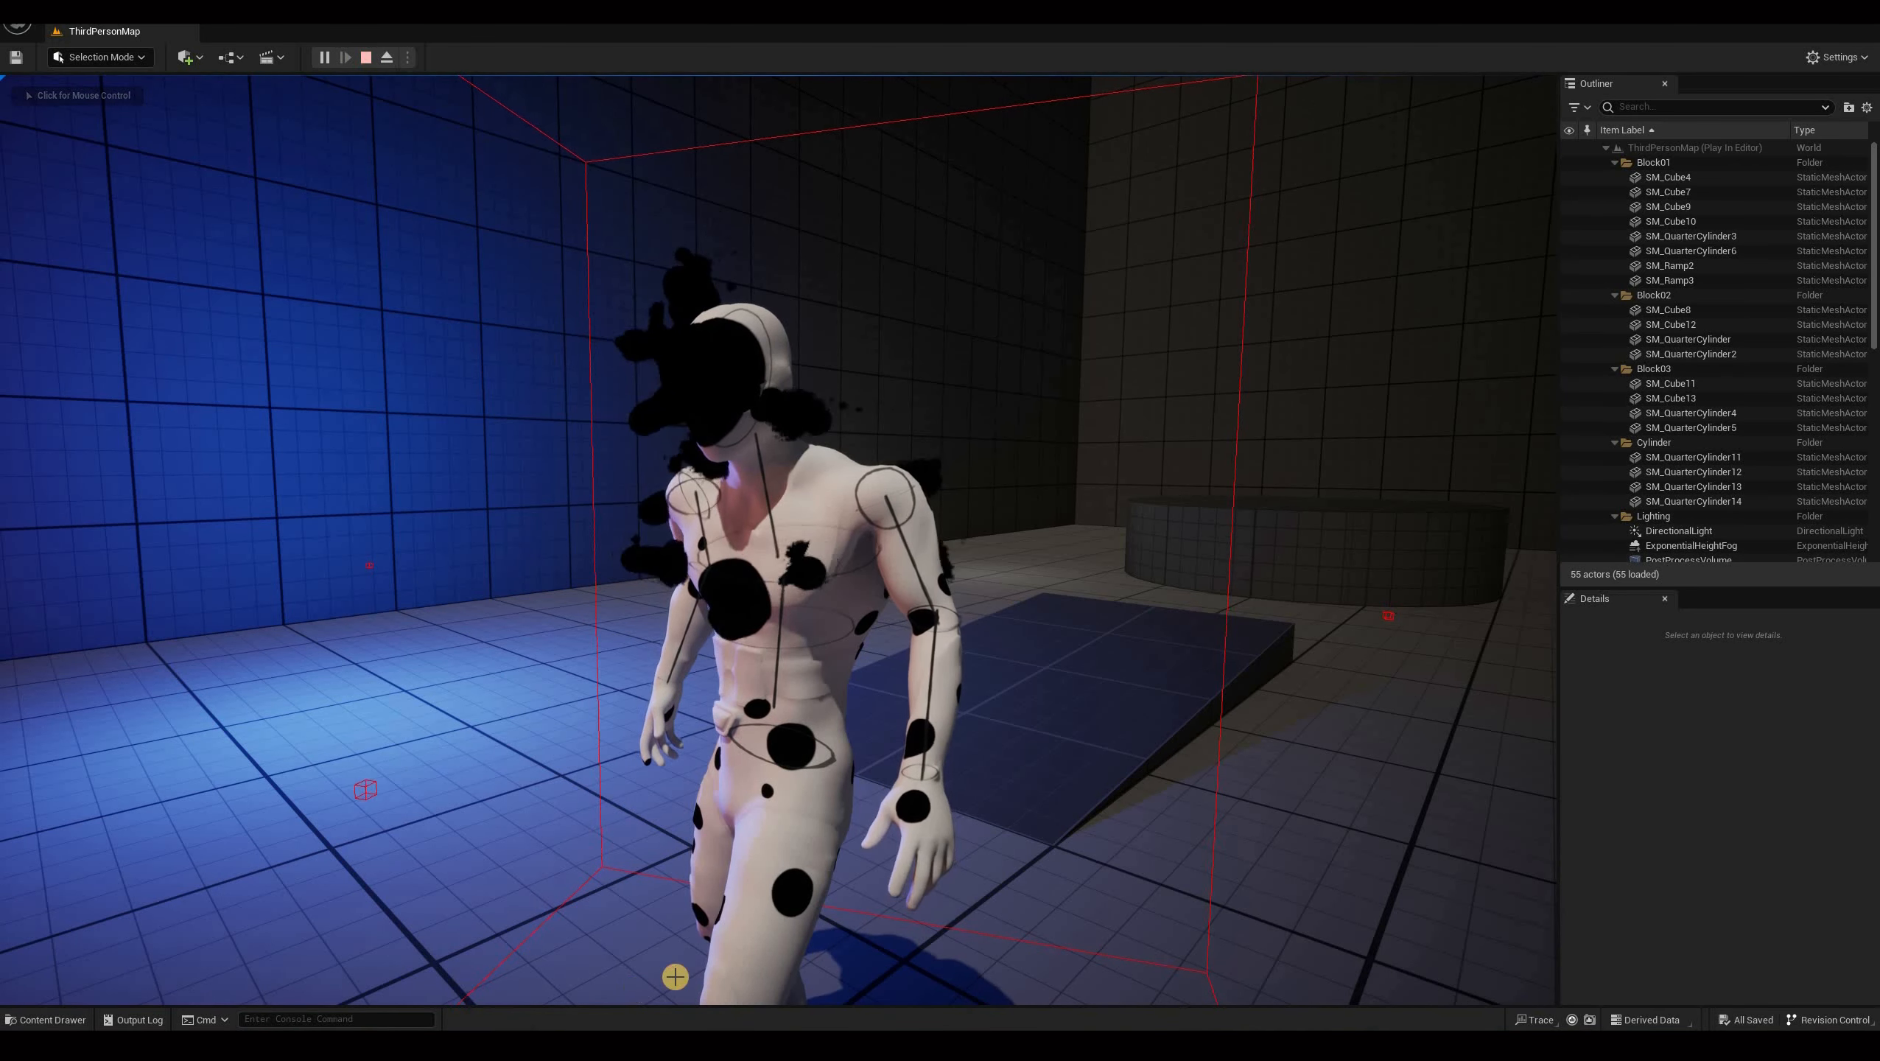
key(Escape)
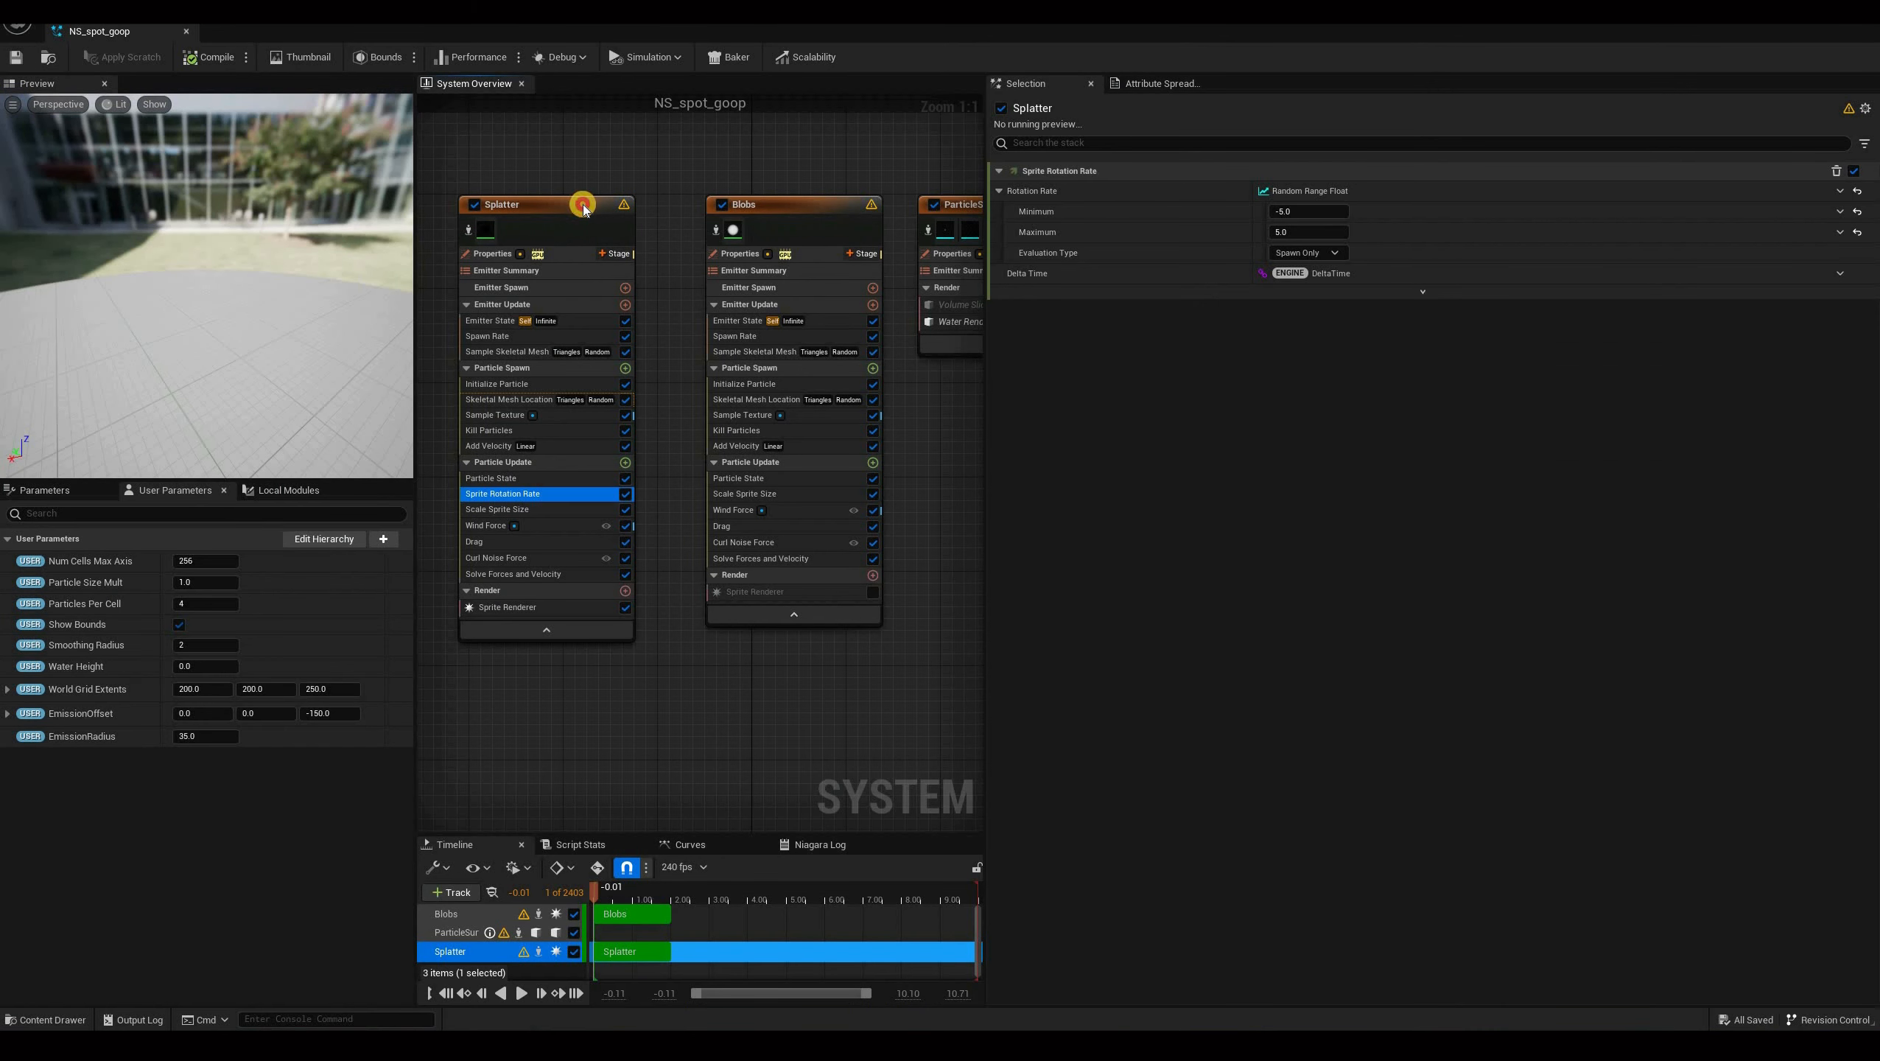
Nudge the Splatter emitter node and save the NS_spot_goop system.
drag(582, 205, 606, 205)
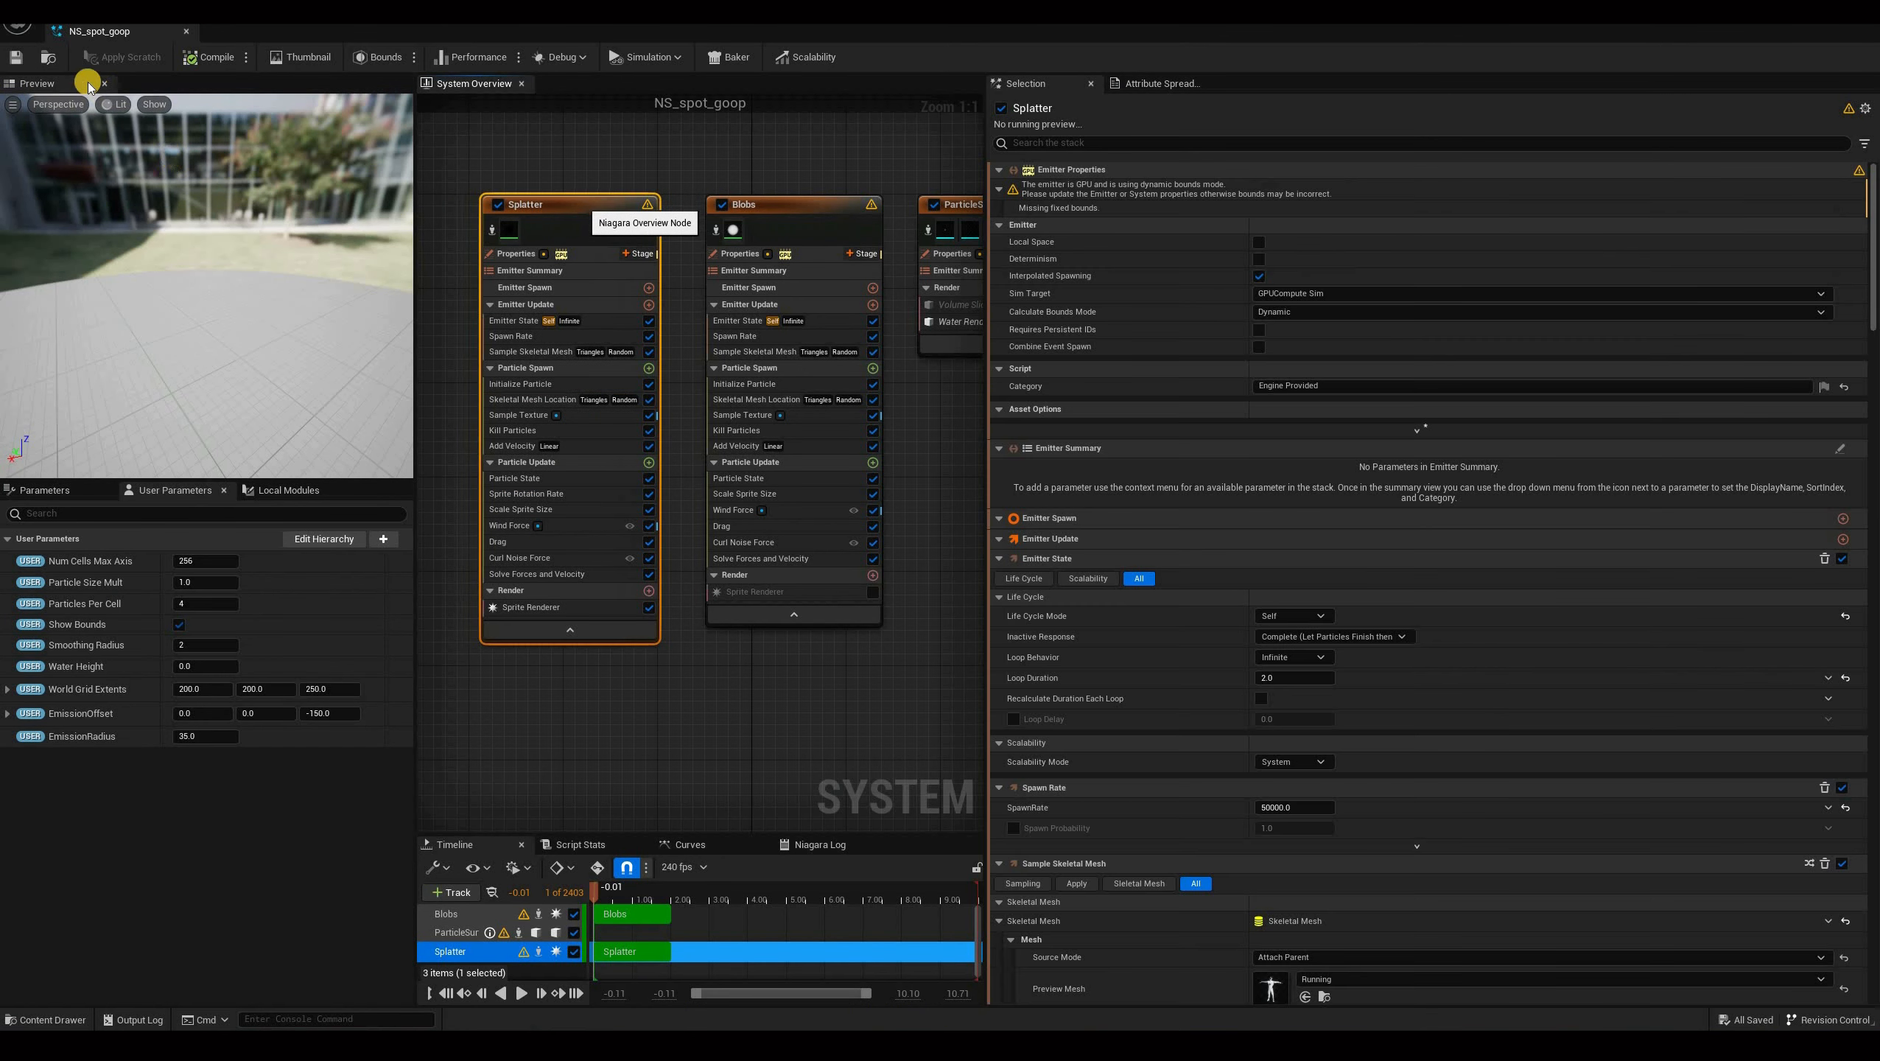
click(610, 566)
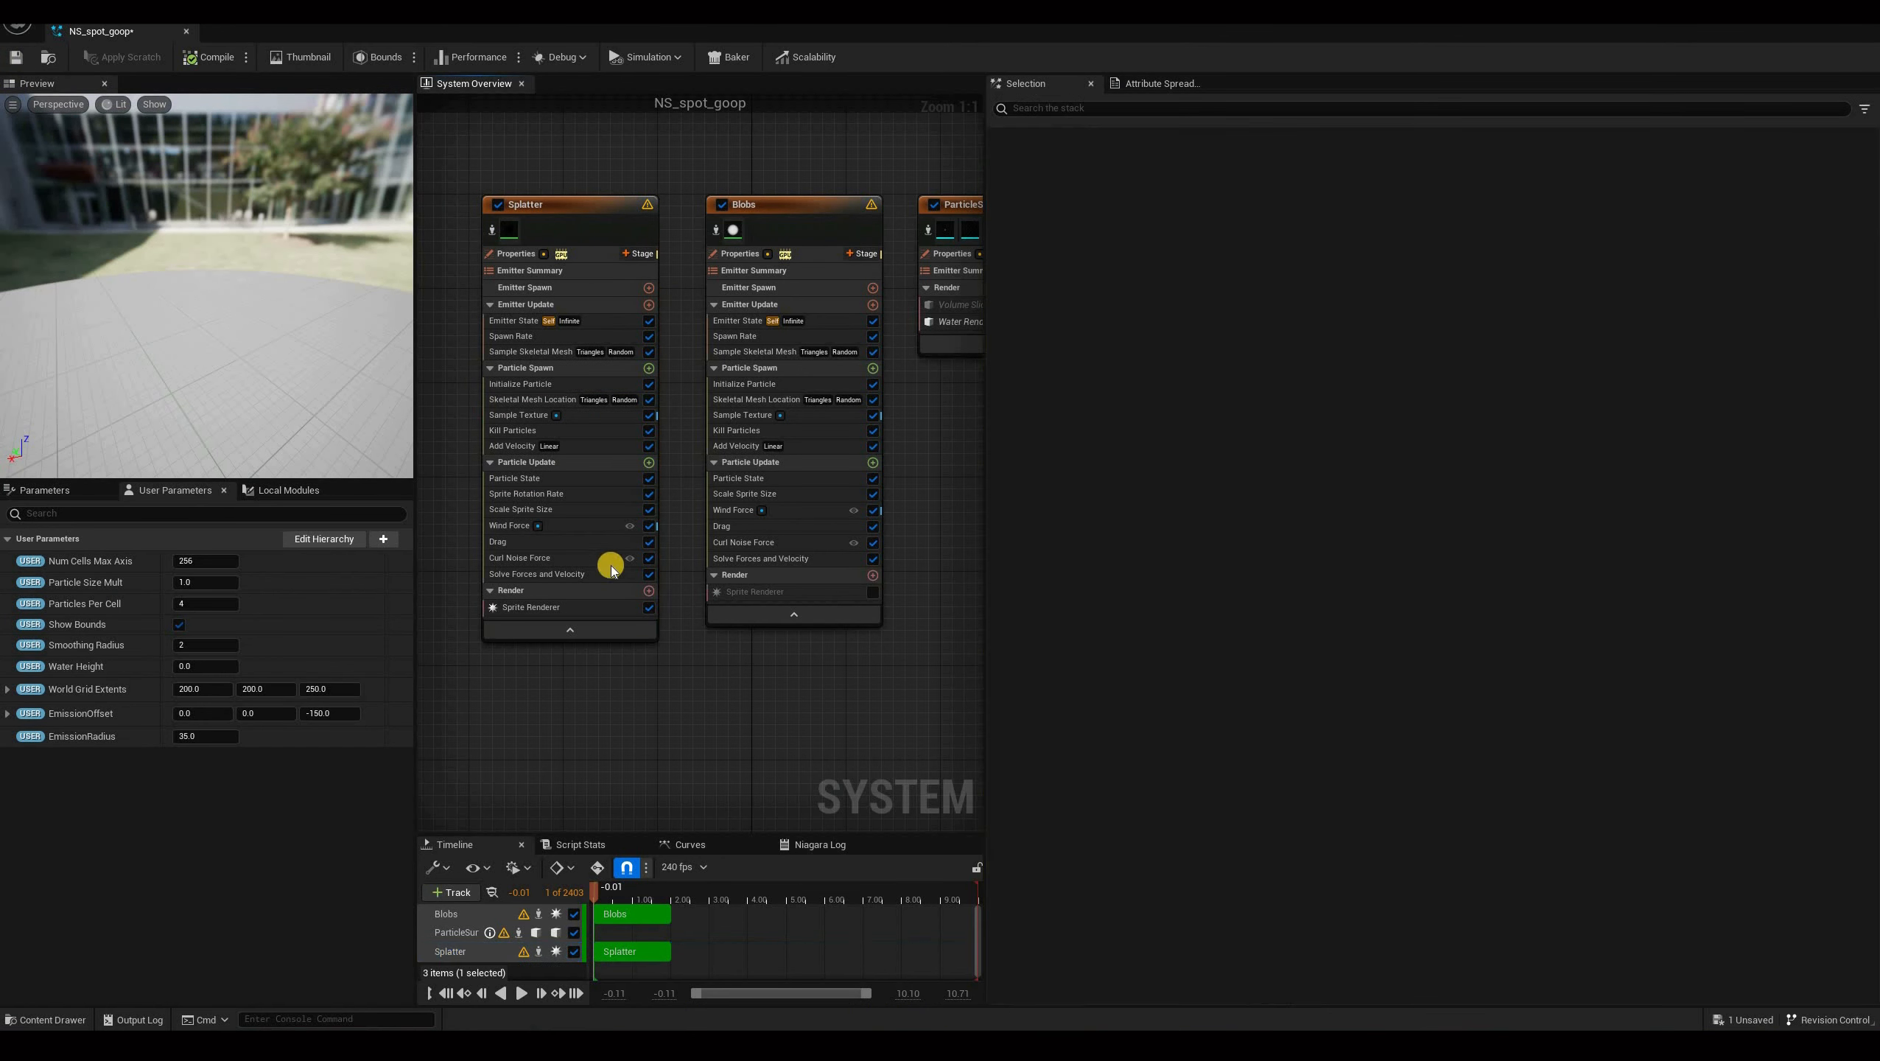
key(ctrl+s)
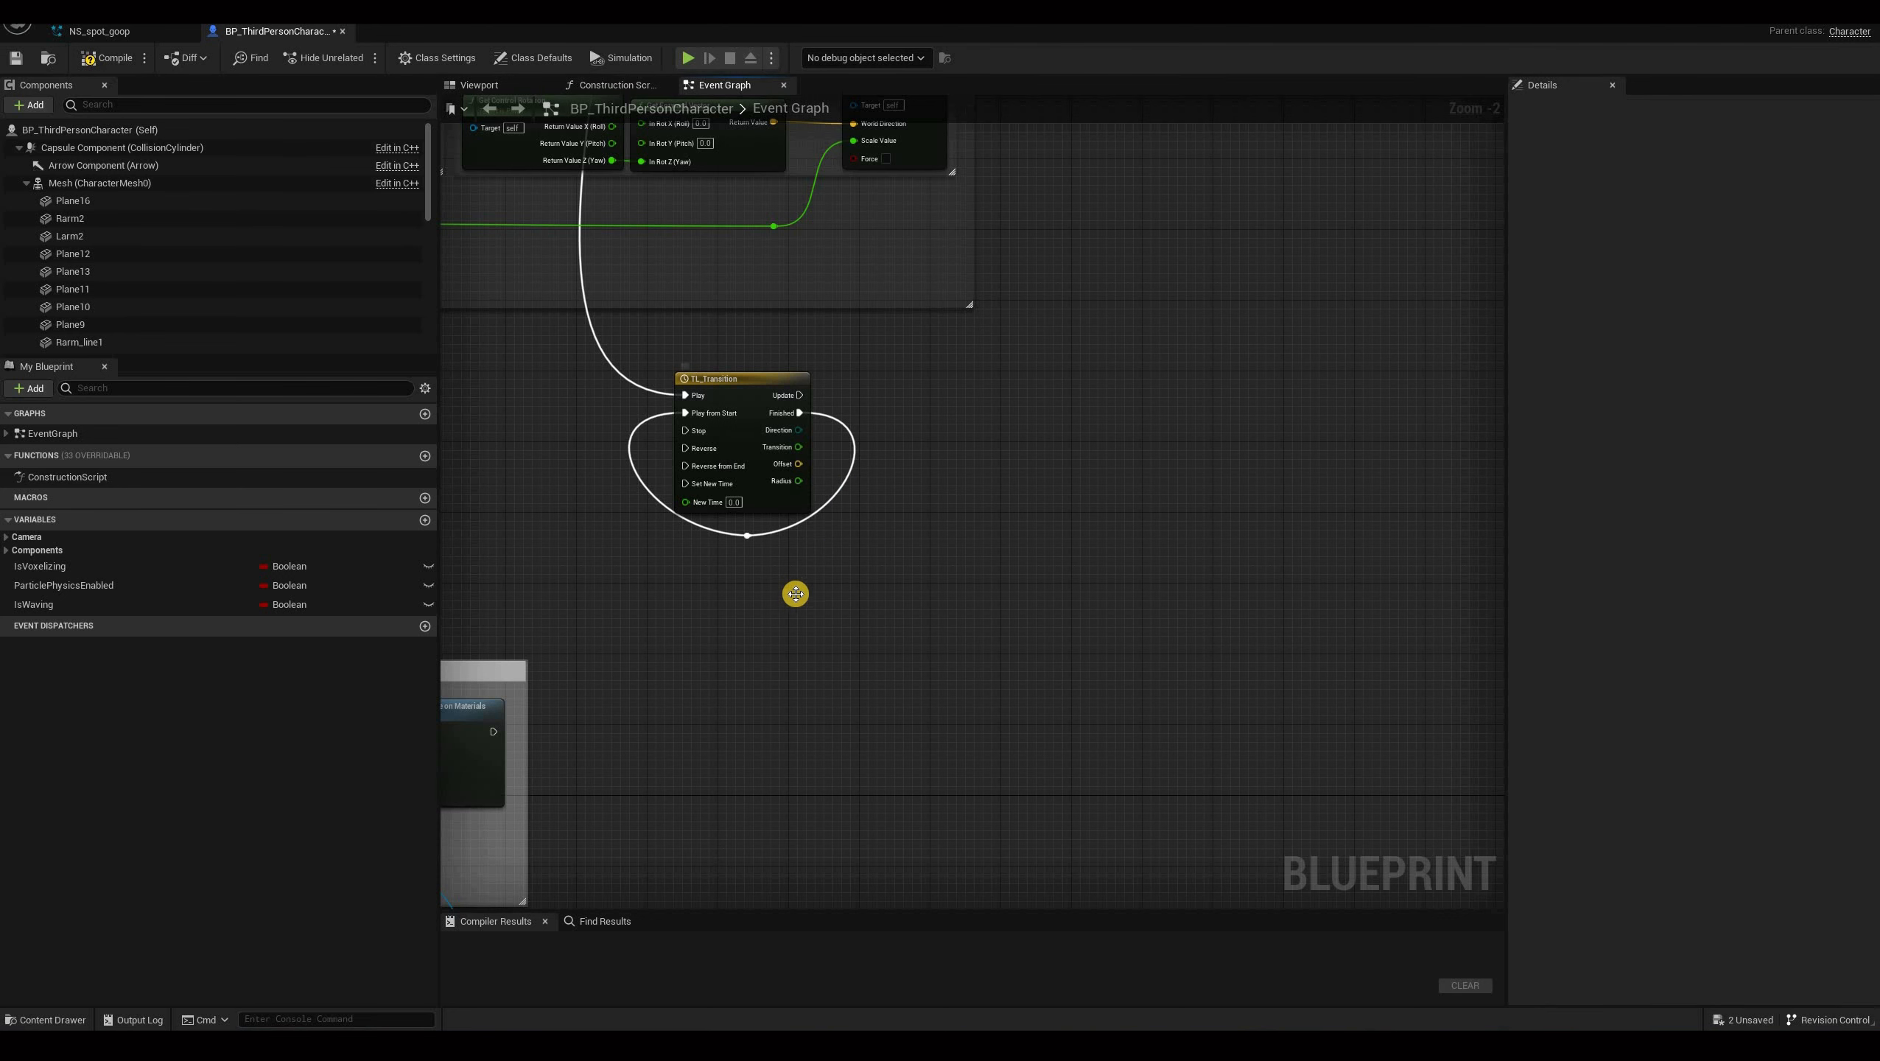
right_drag(787, 606, 790, 588)
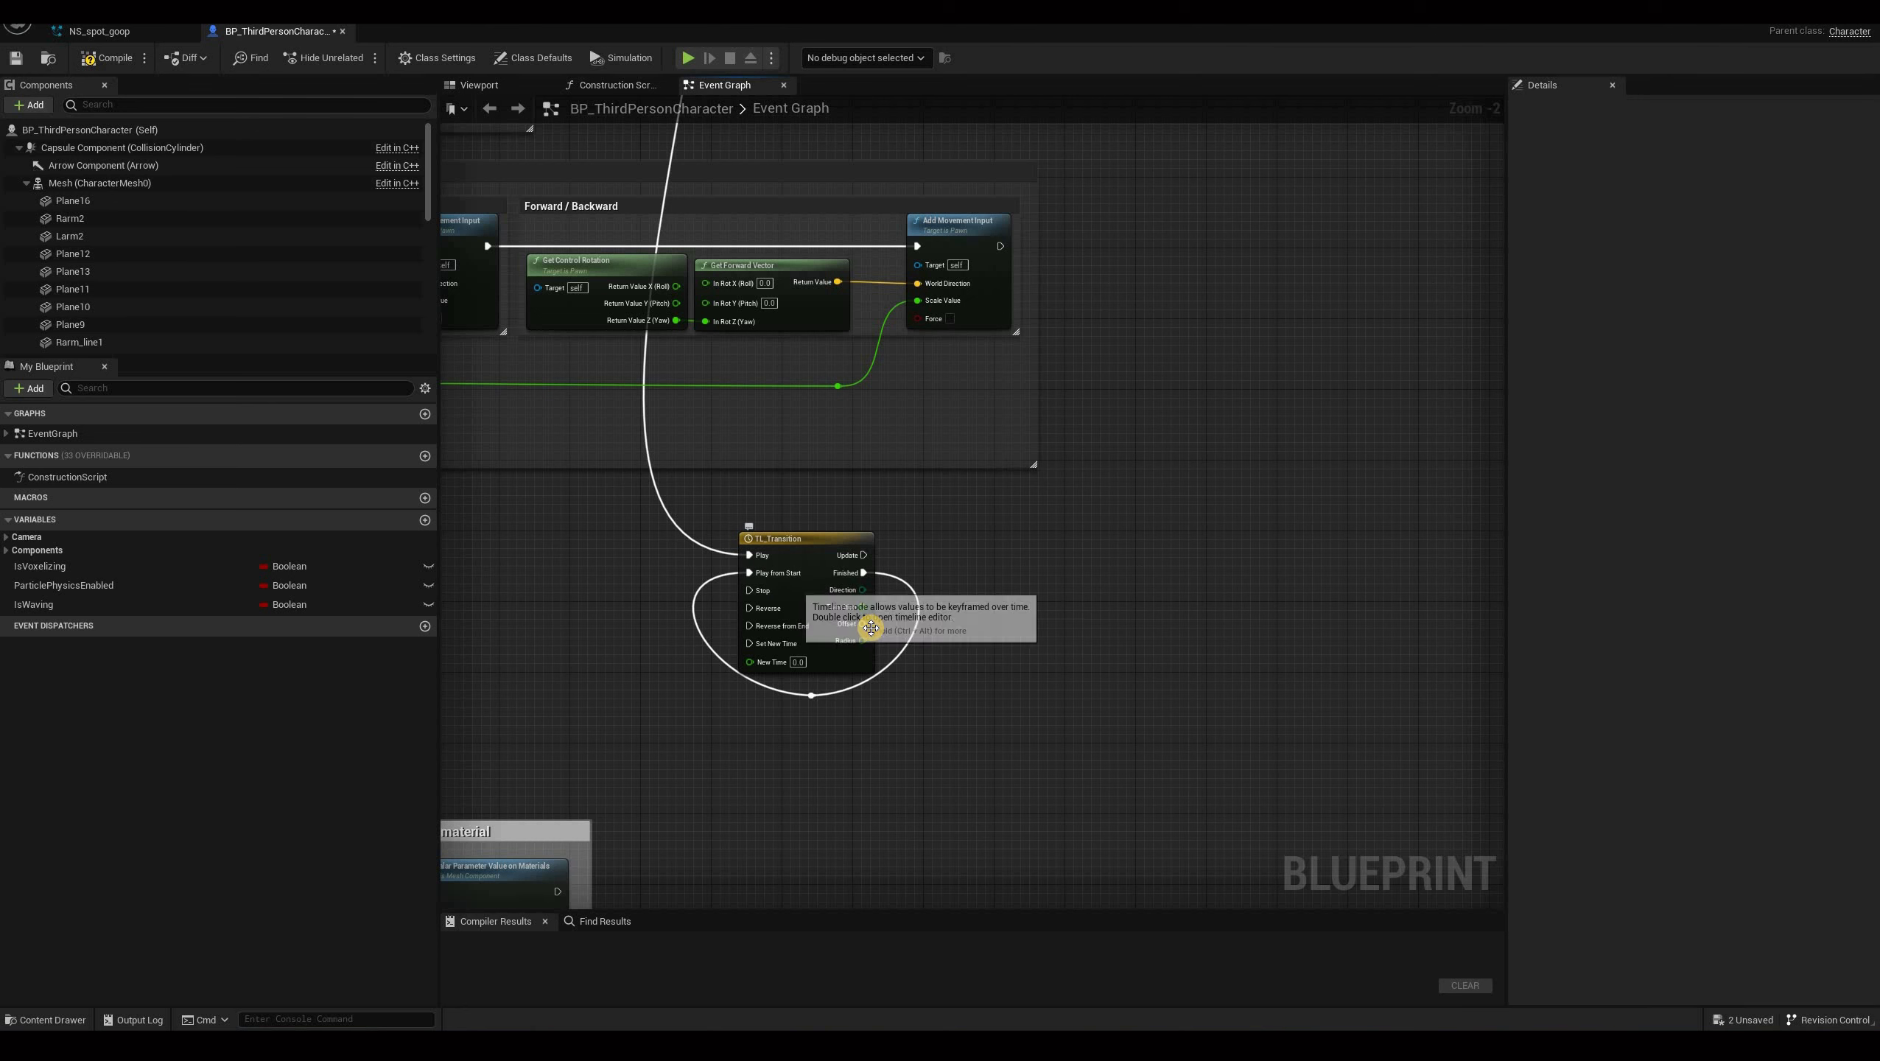